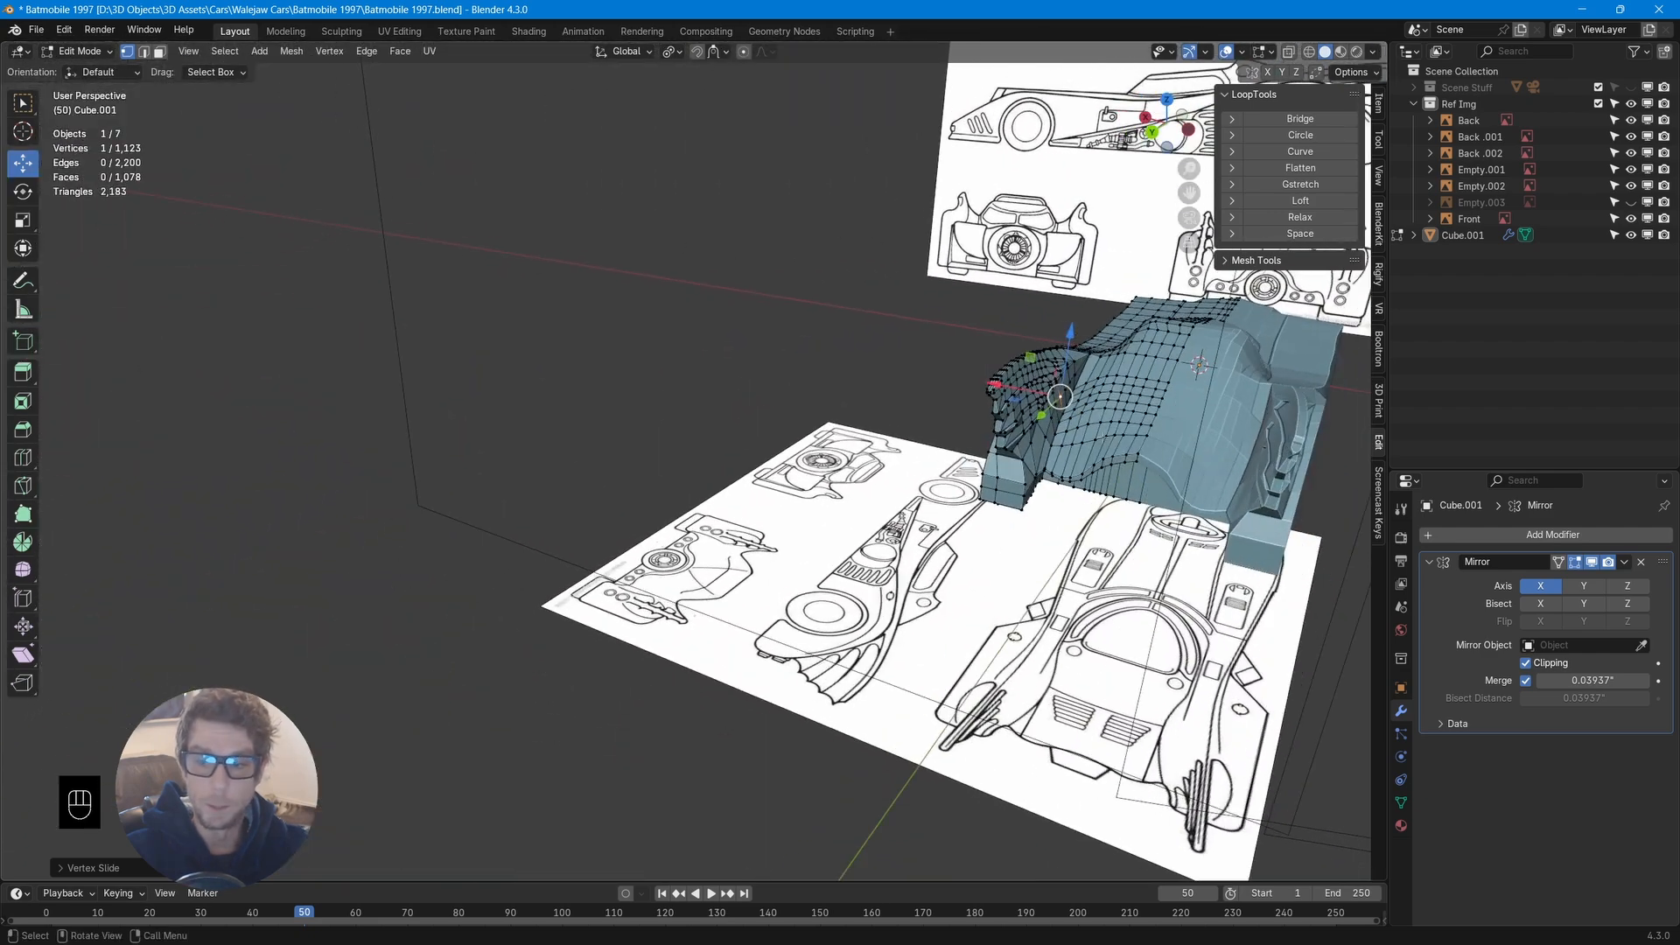
# Examine the topology of the rear fin's grooves and where the fin base meets the car body from several angles
pyautogui.keyDown('shift'); pyautogui.moveTo(1163, 455); pyautogui.dragTo(696, 450, button='middle'); pyautogui.keyUp('shift')
pyautogui.scroll(3, 617, 546)
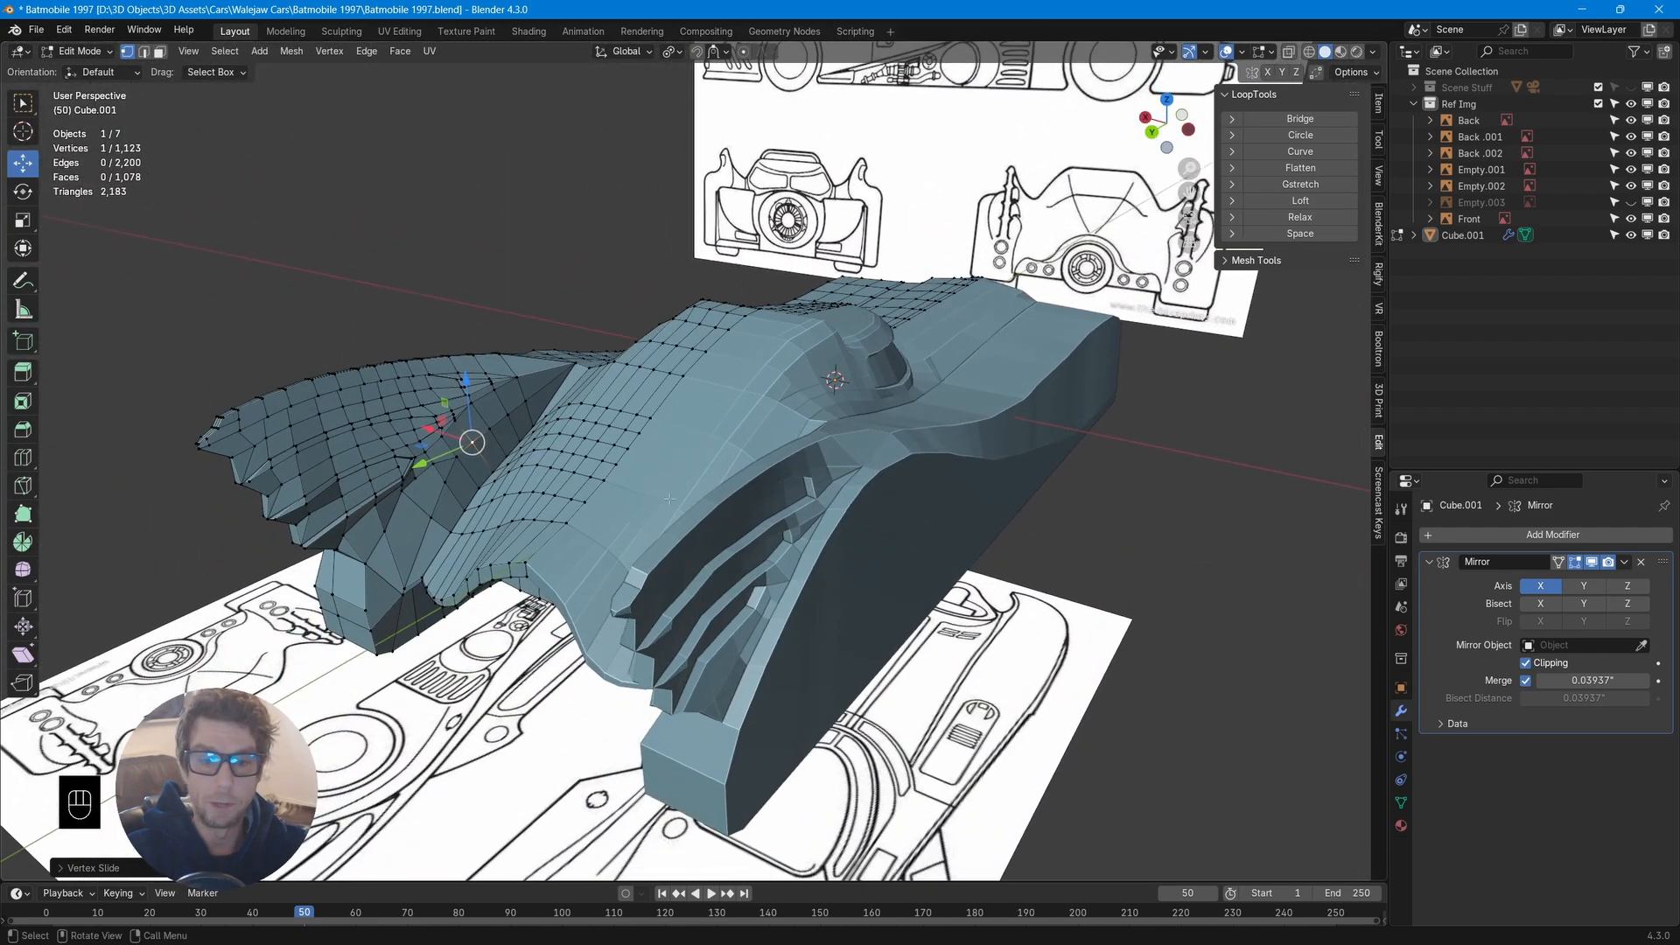
pyautogui.moveTo(605, 590); pyautogui.dragTo(651, 518, button='middle')
pyautogui.scroll(3, 587, 538)
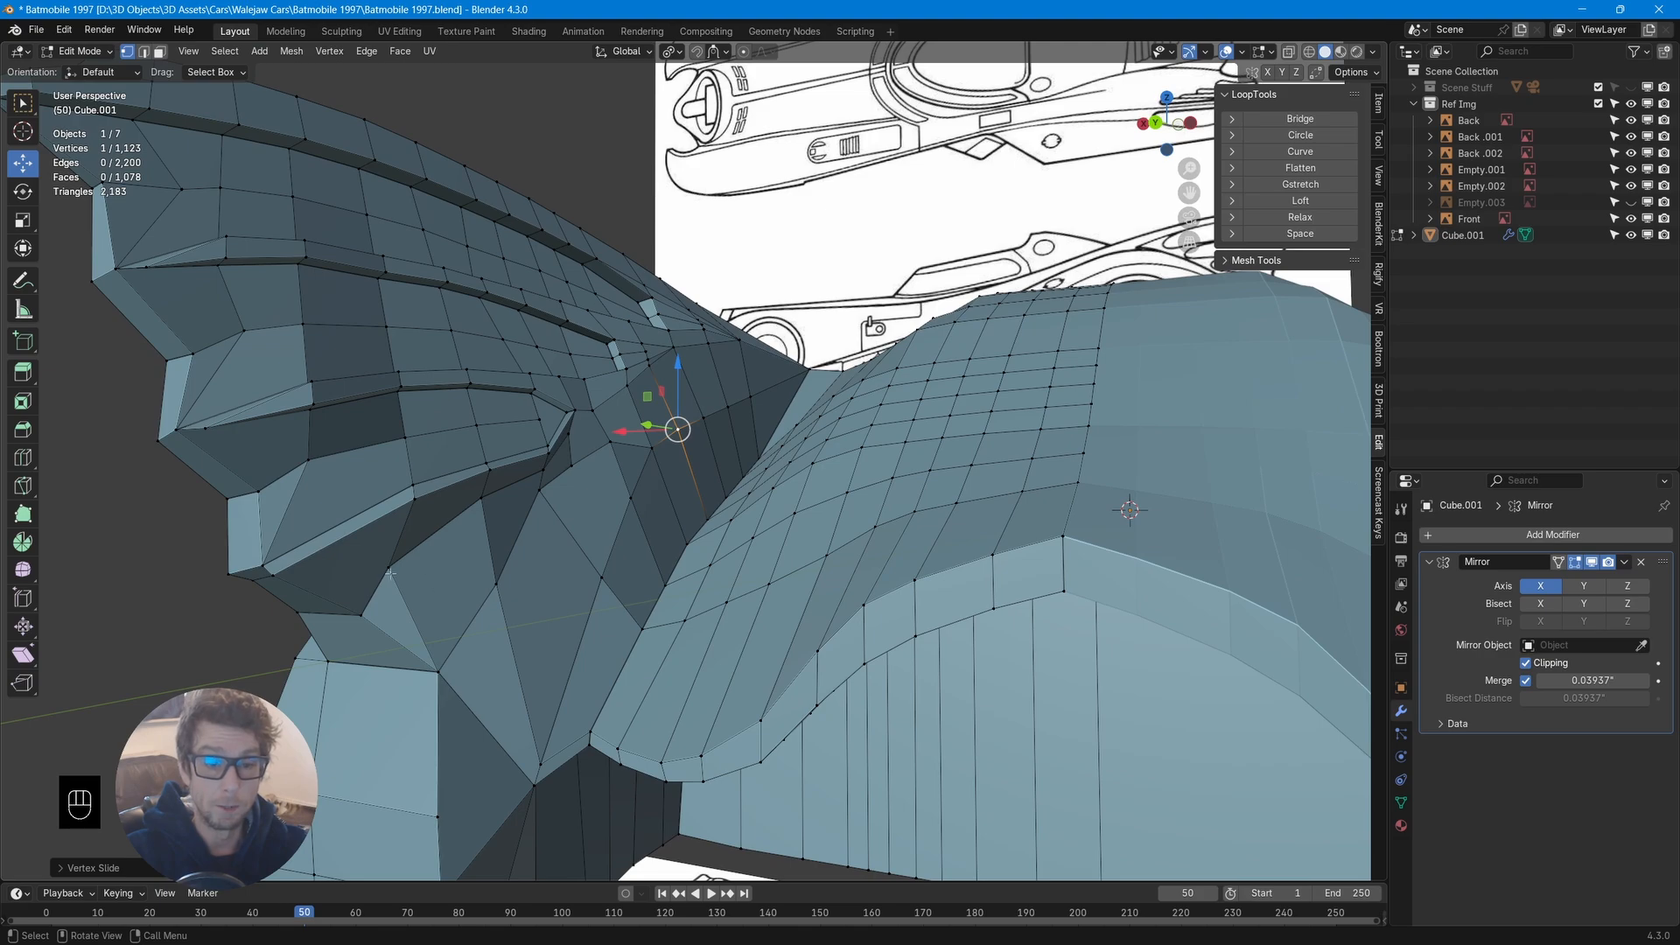
pyautogui.moveTo(390, 573); pyautogui.dragTo(436, 587, button='middle')
pyautogui.scroll(-4, 437, 588)
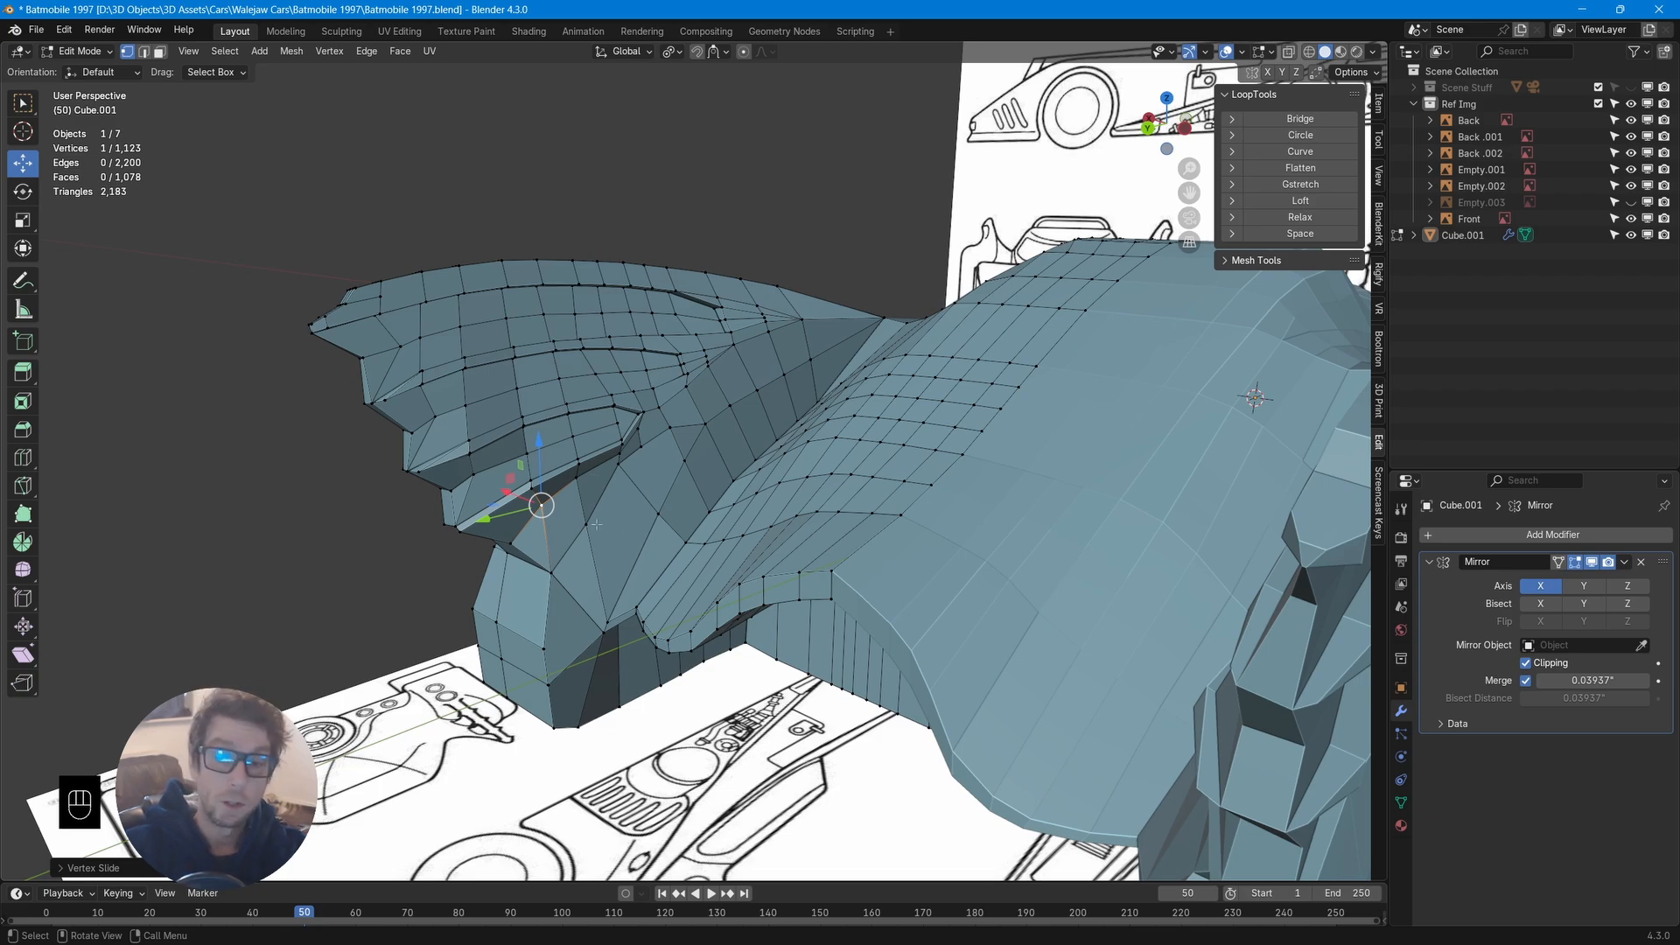
pyautogui.moveTo(596, 524); pyautogui.dragTo(362, 526, button='middle')
pyautogui.scroll(3, 682, 511)
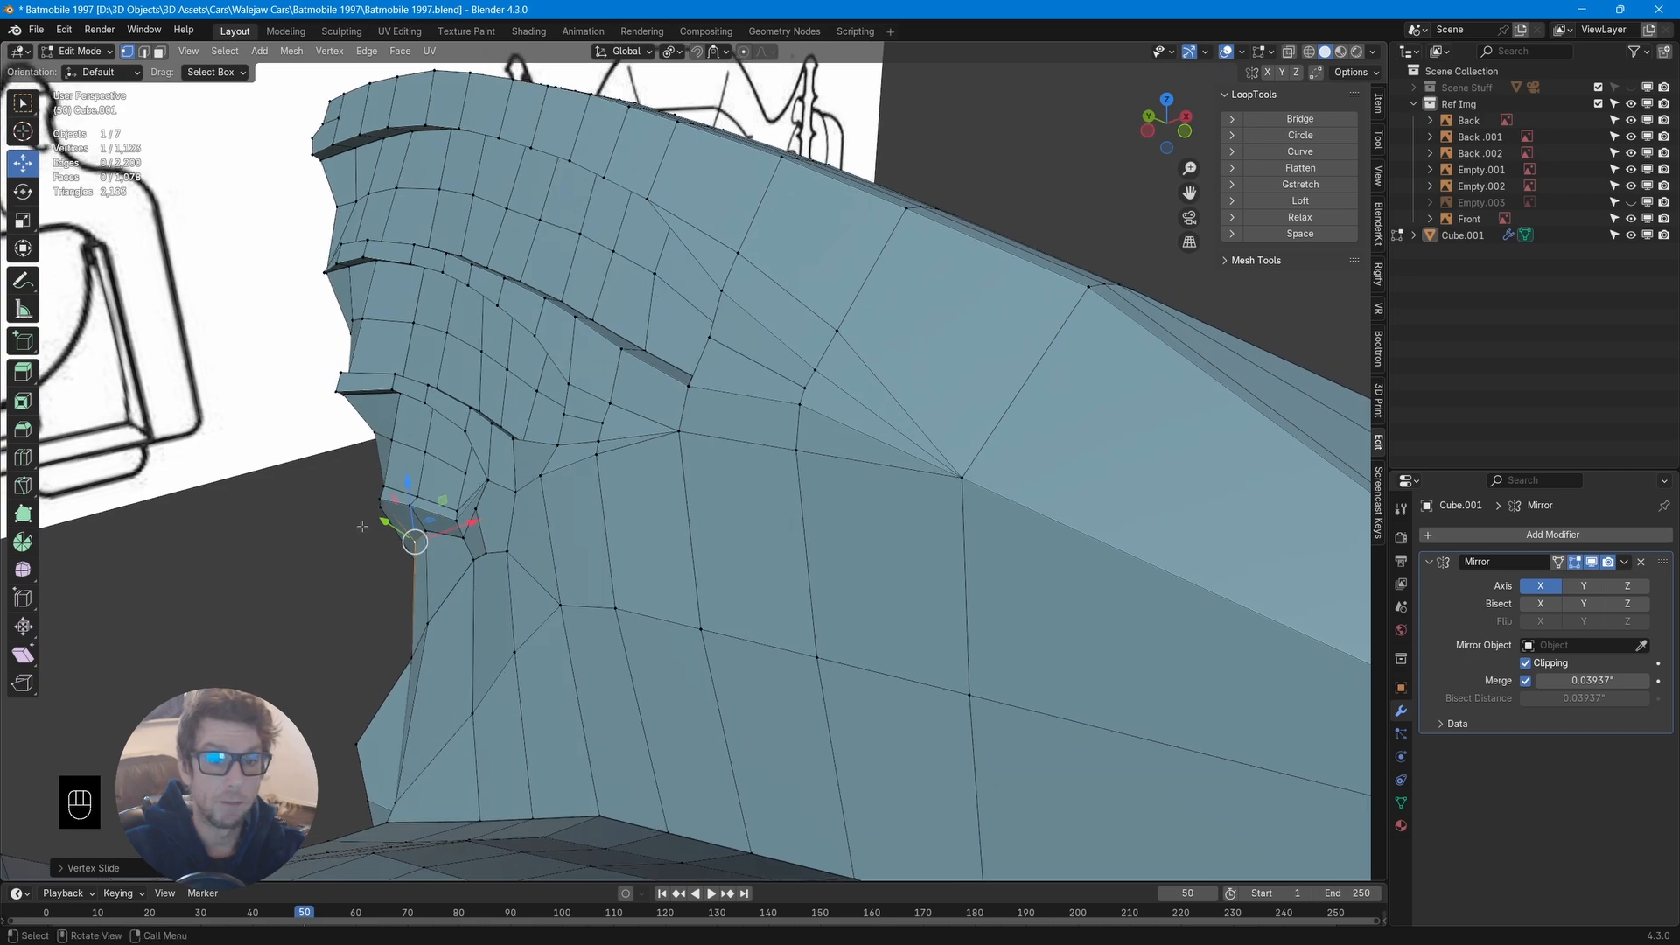
pyautogui.click(474, 560)
pyautogui.click(486, 554)
pyautogui.scroll(3, 519, 570)
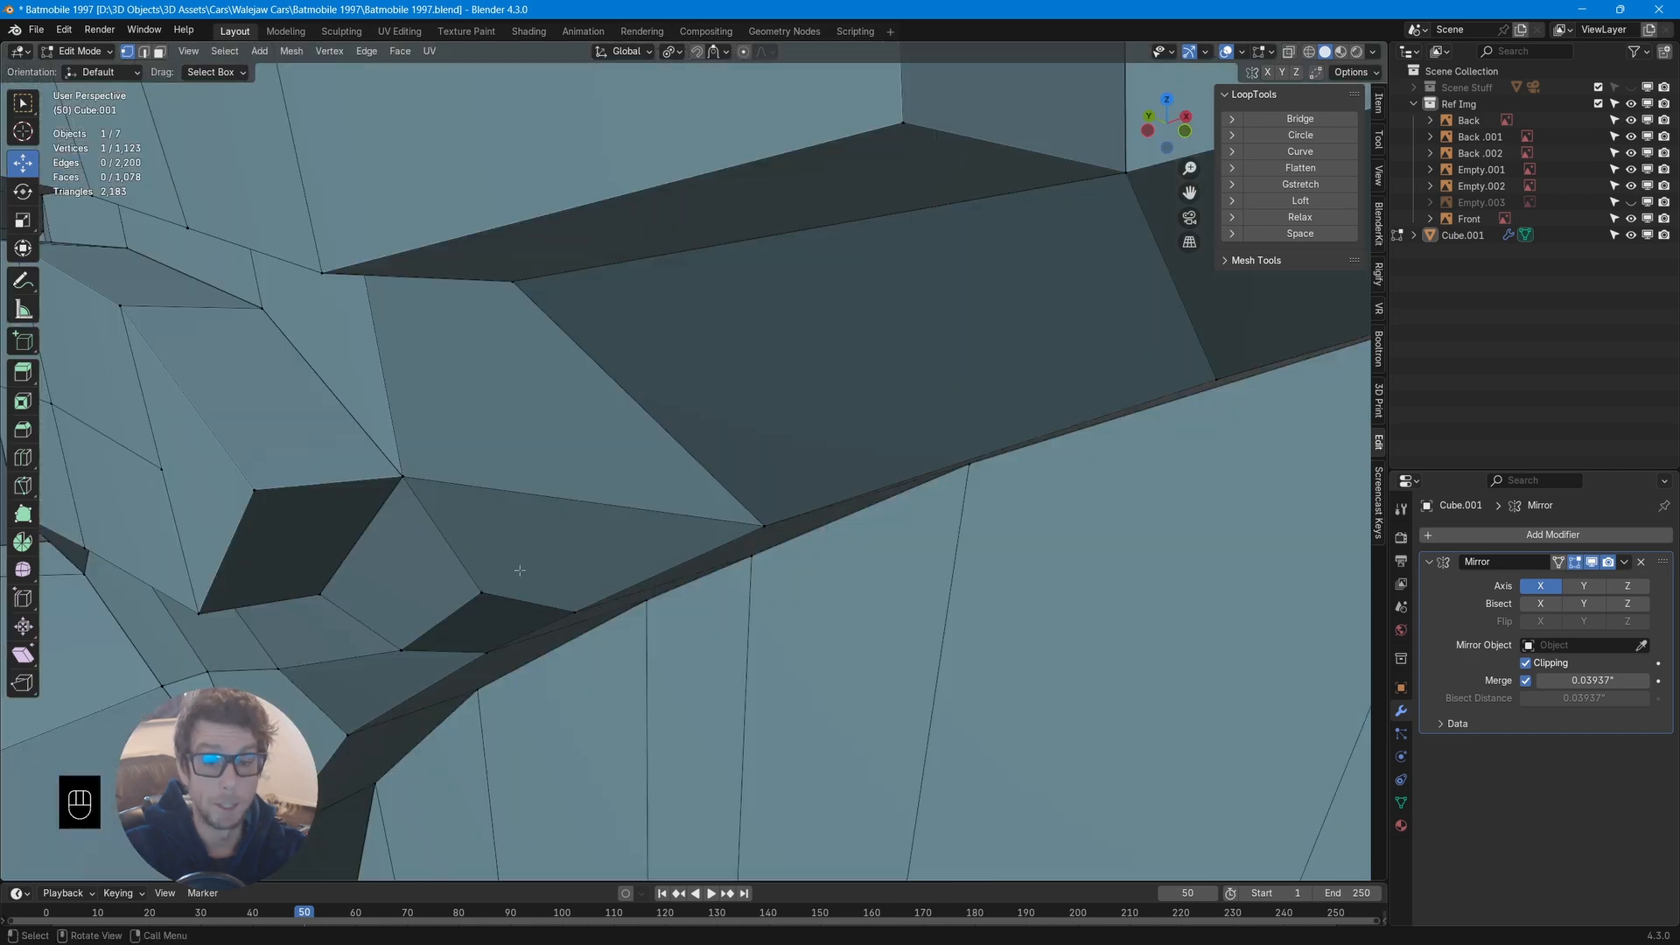
pyautogui.scroll(-6, 519, 571)
pyautogui.moveTo(519, 570); pyautogui.dragTo(740, 543, button='middle')
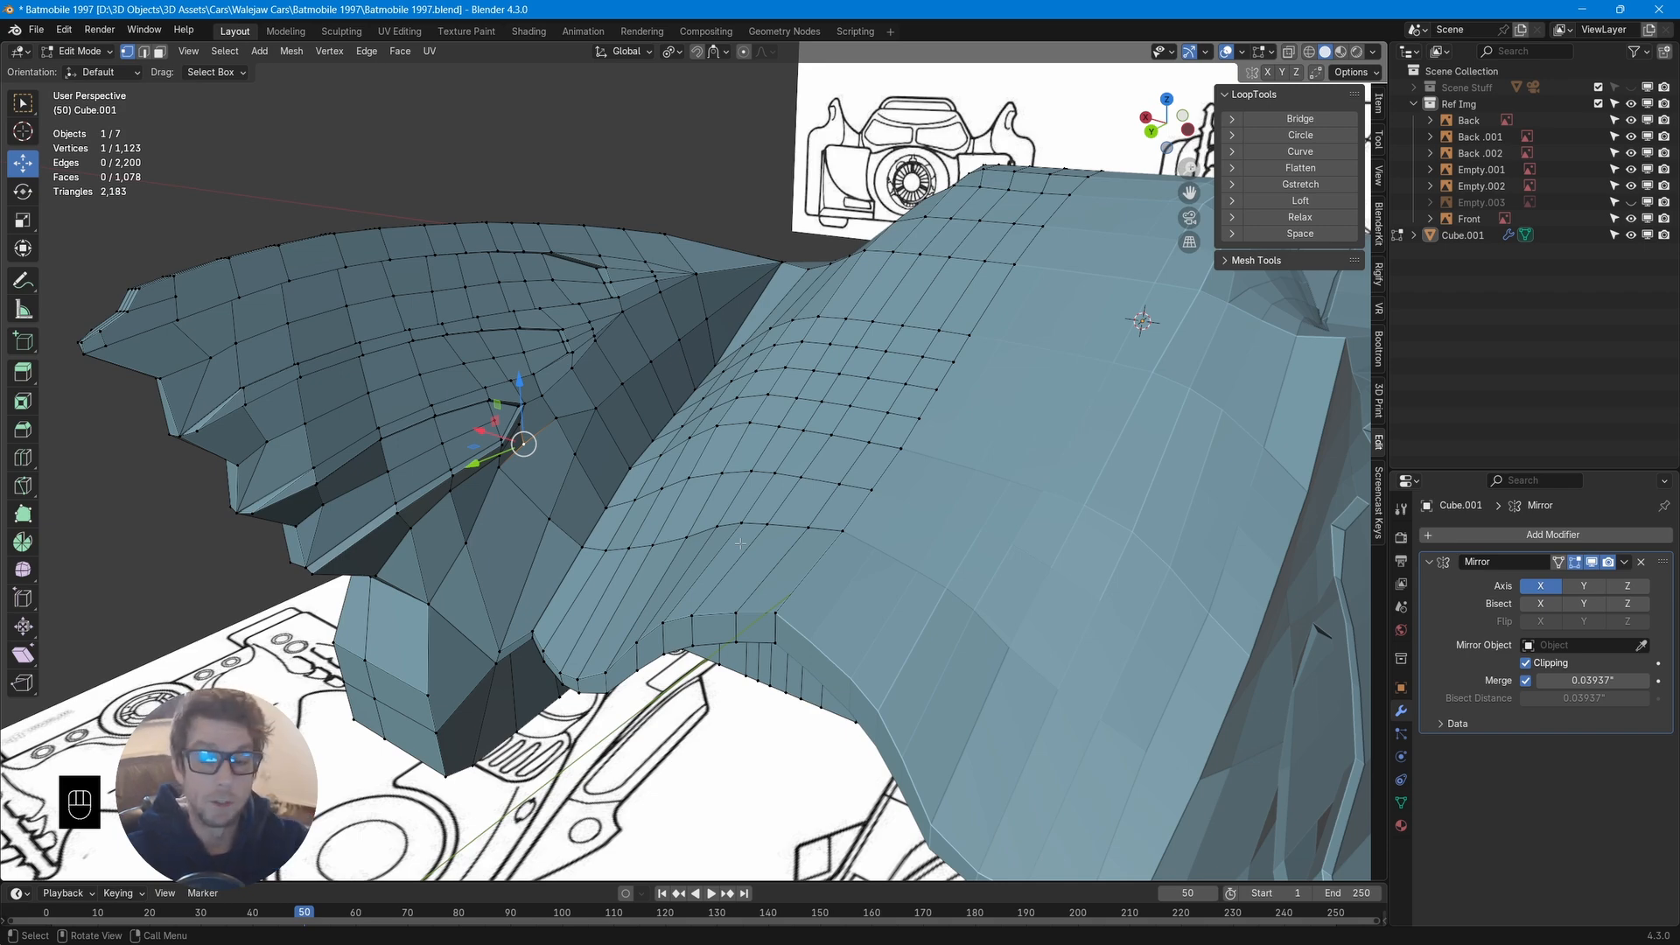
pyautogui.moveTo(767, 499); pyautogui.dragTo(764, 449, button='middle')
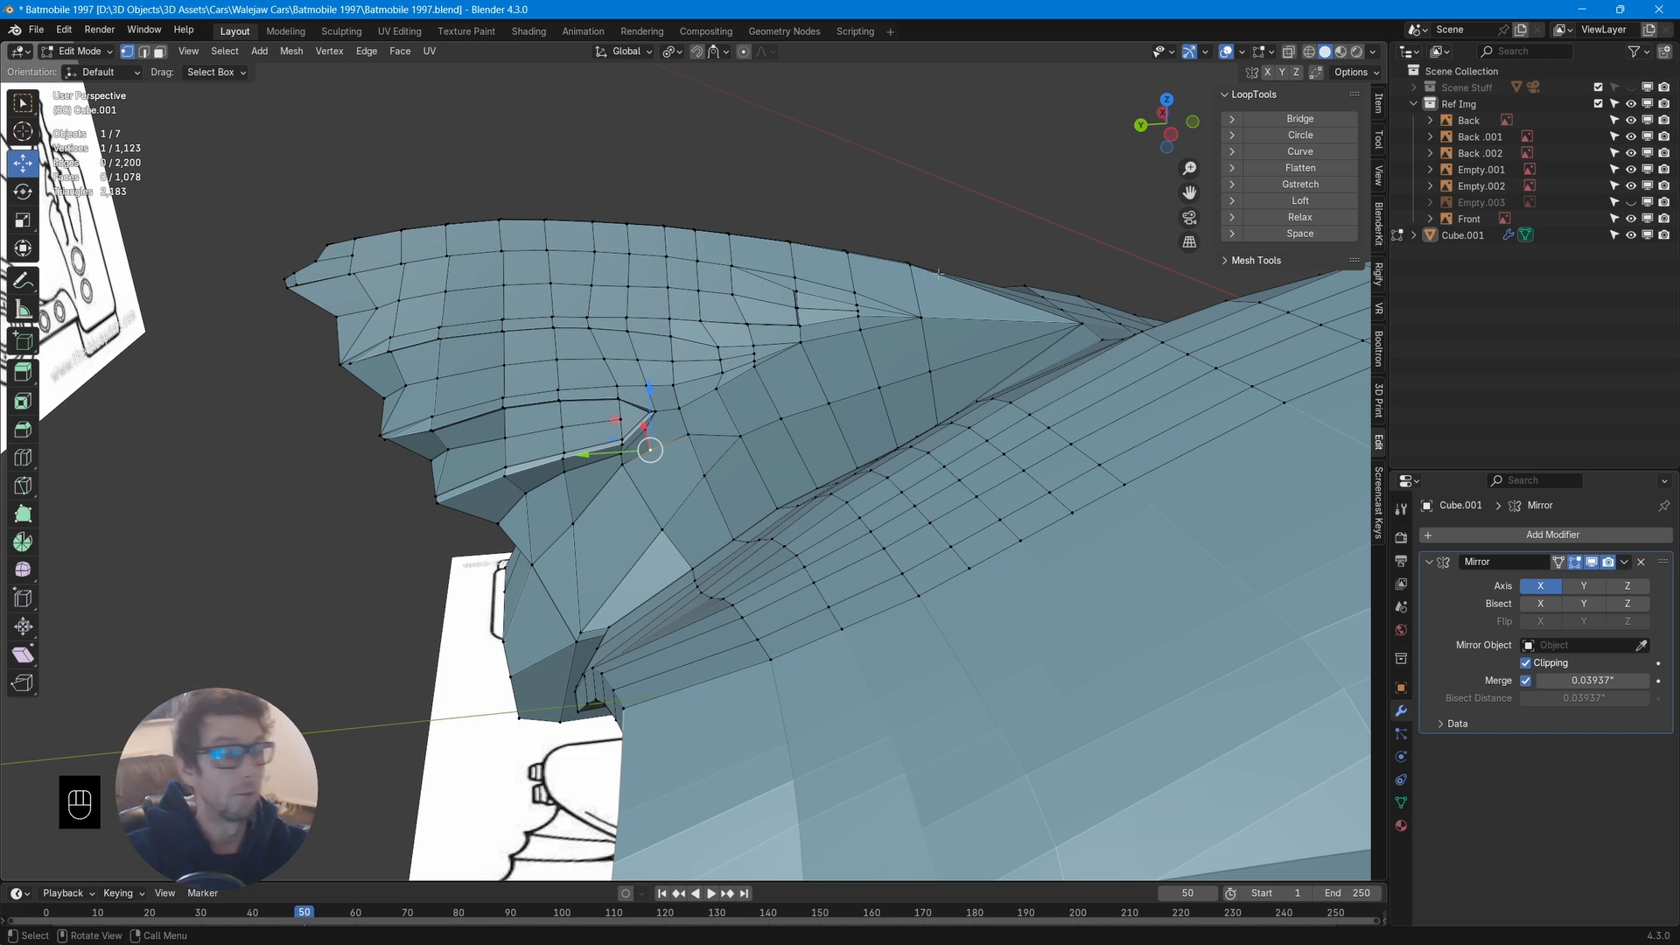
pyautogui.scroll(3, 859, 370)
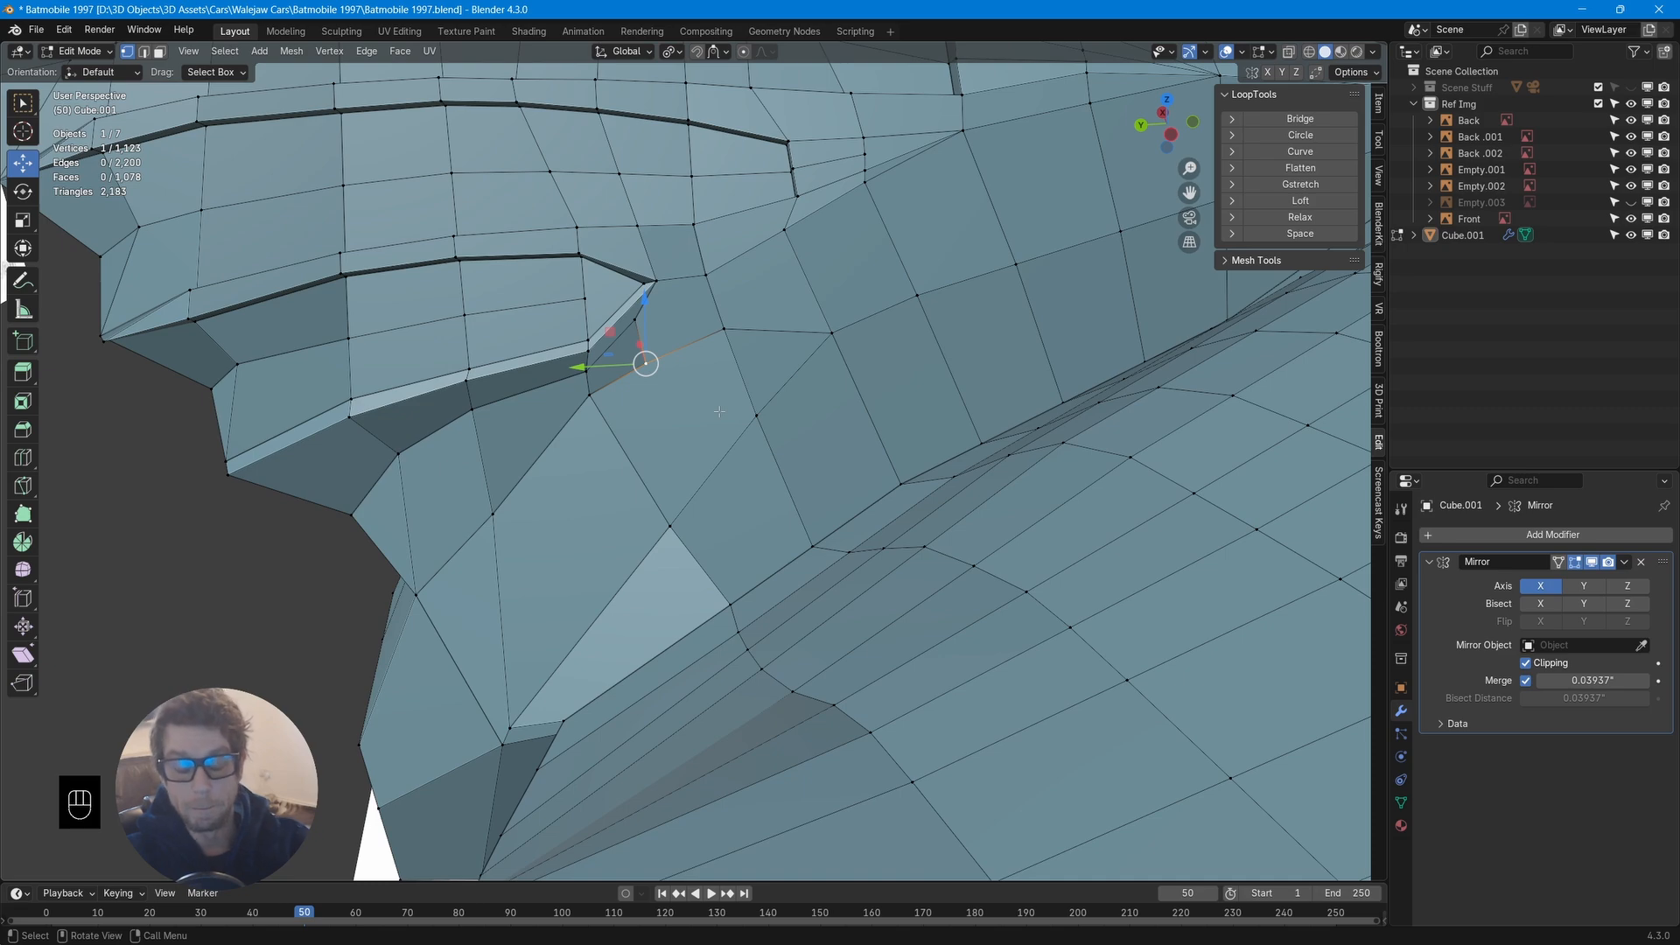
pyautogui.scroll(-4, 719, 411)
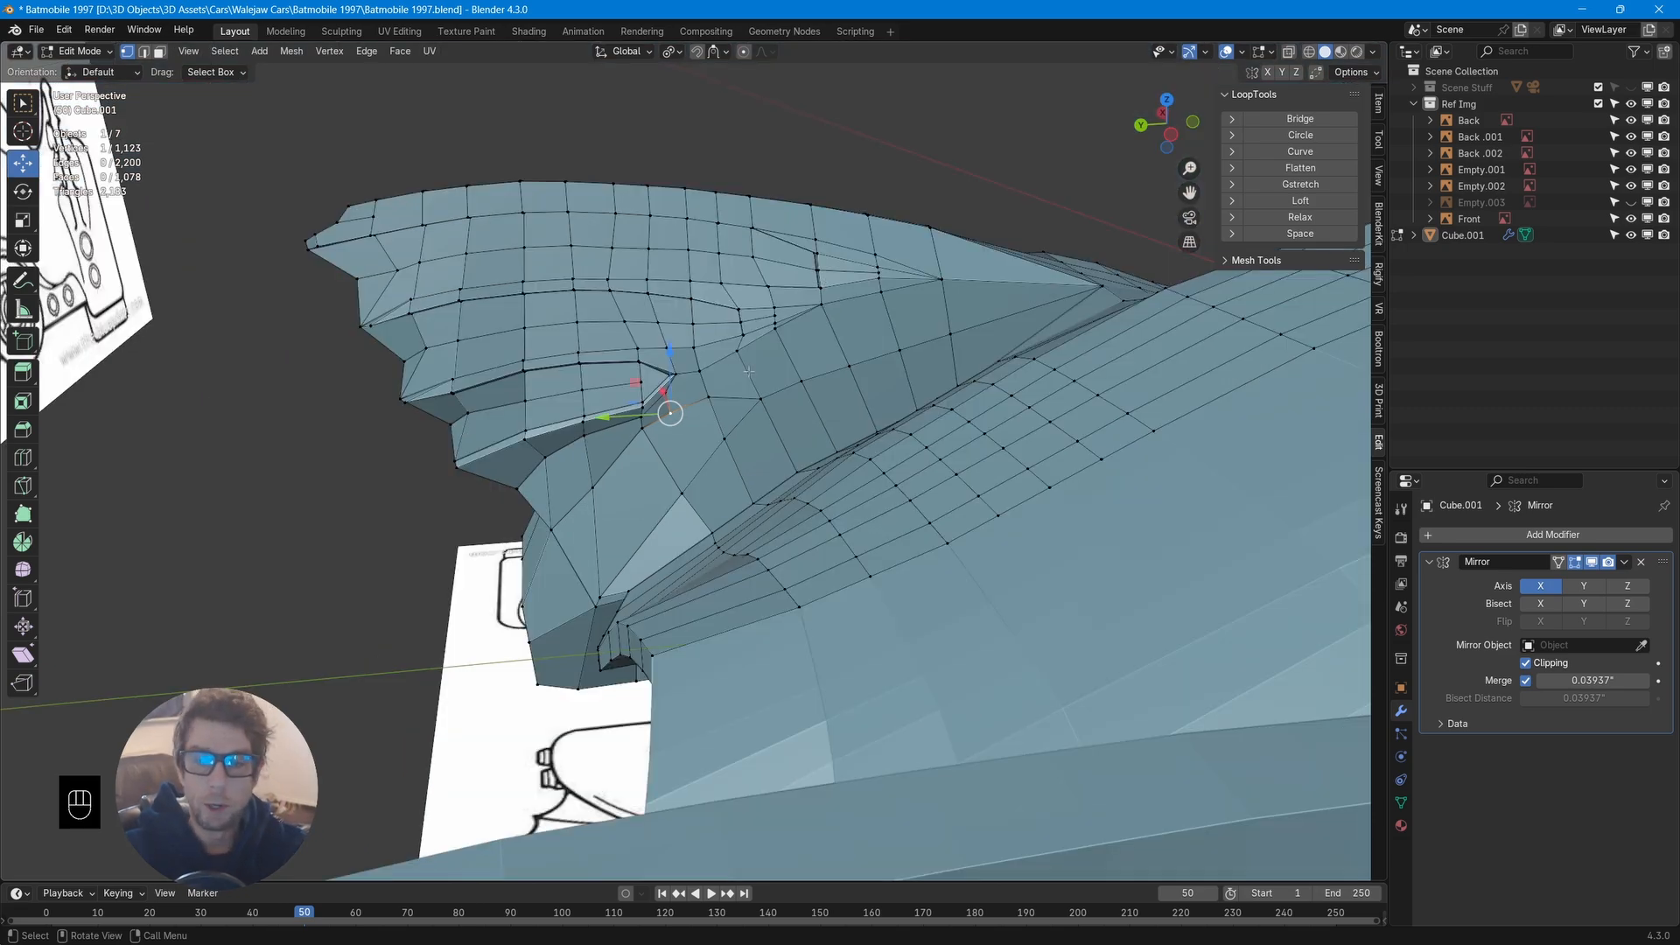
pyautogui.moveTo(748, 371); pyautogui.dragTo(901, 325, button='middle')
pyautogui.scroll(4, 752, 377)
pyautogui.scroll(-4, 753, 376)
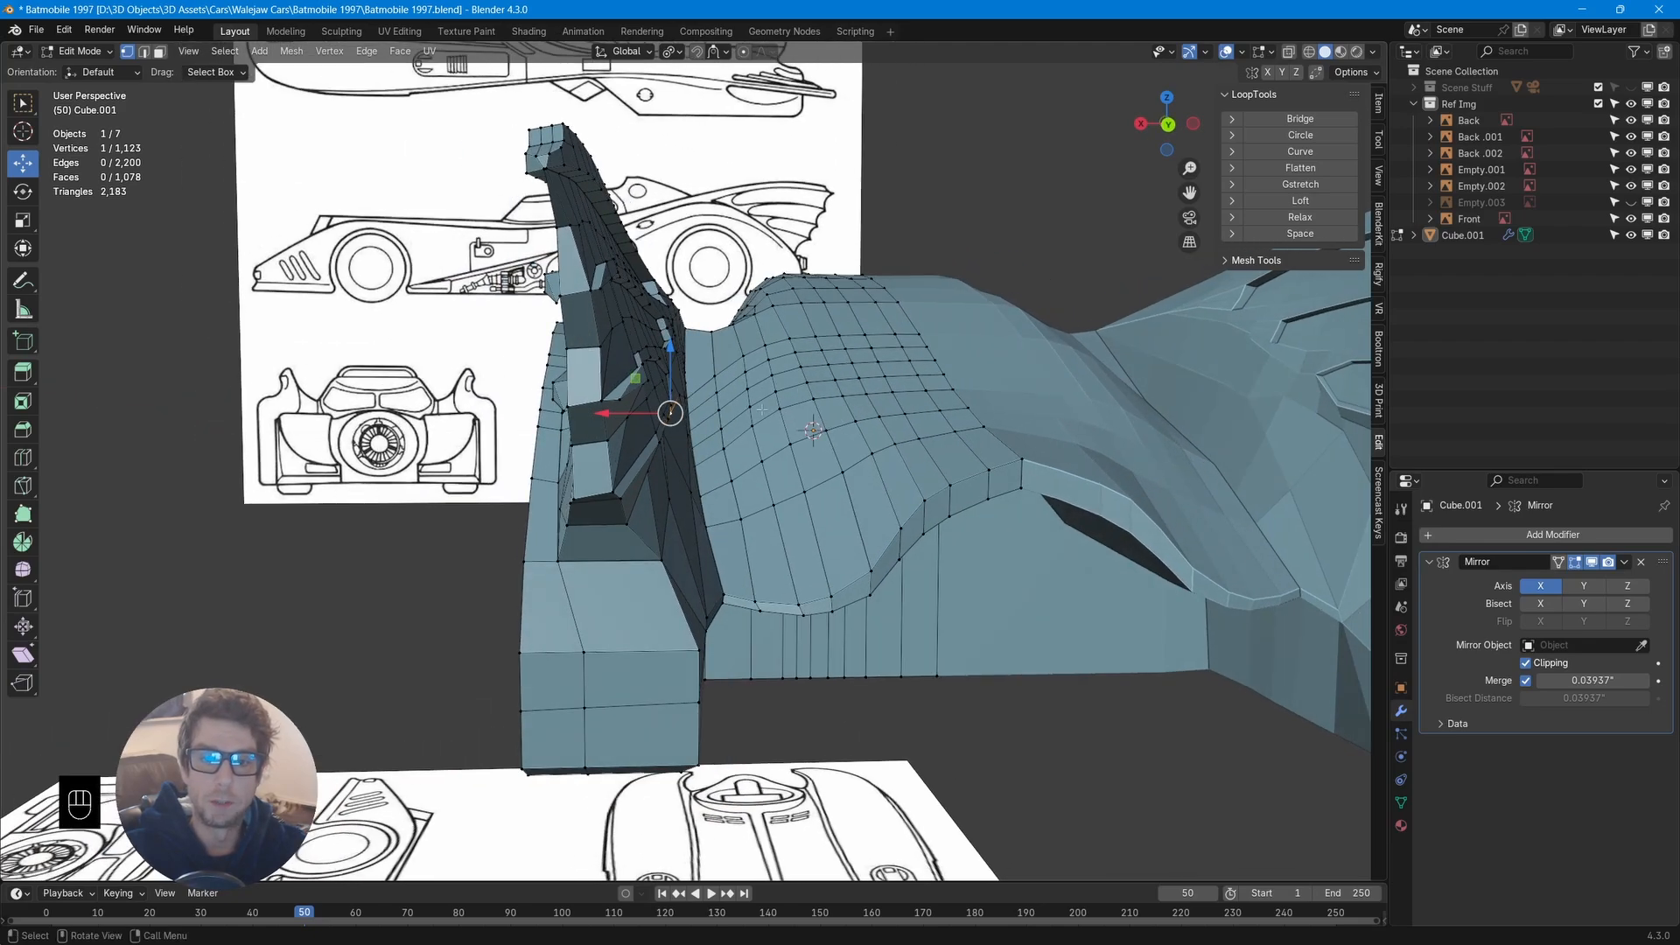
pyautogui.moveTo(761, 409); pyautogui.dragTo(672, 484, button='middle')
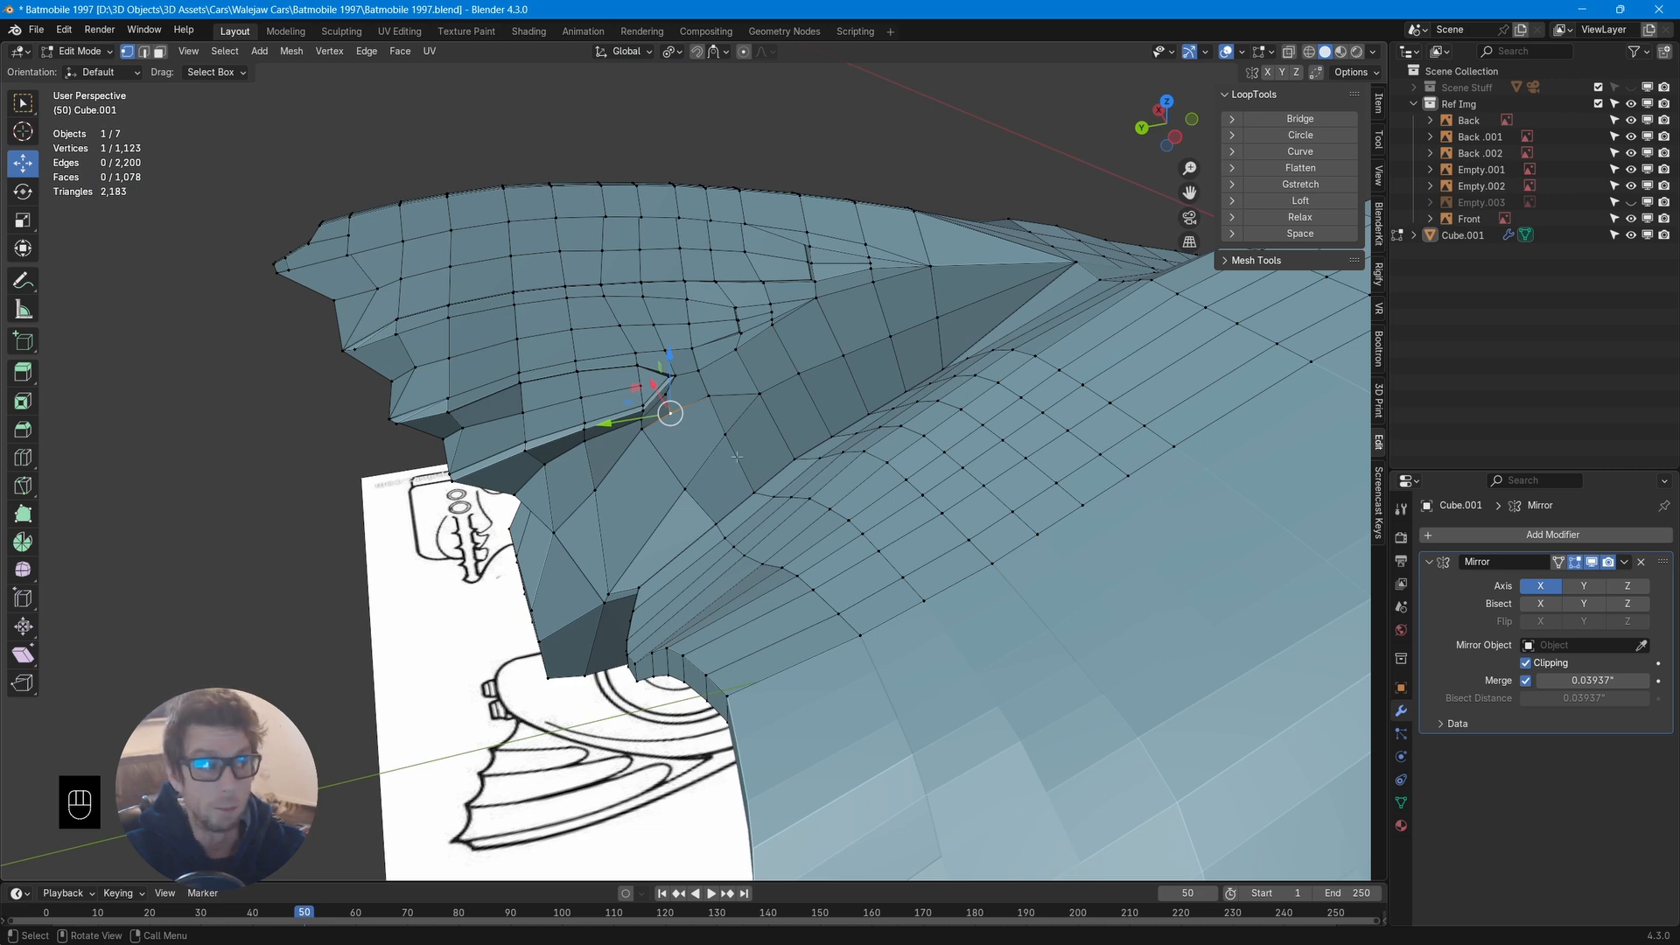
# Slide the two vertices just beneath the inner end of the fin's lowest groove along their edges
pyautogui.scroll(4, 700, 459)
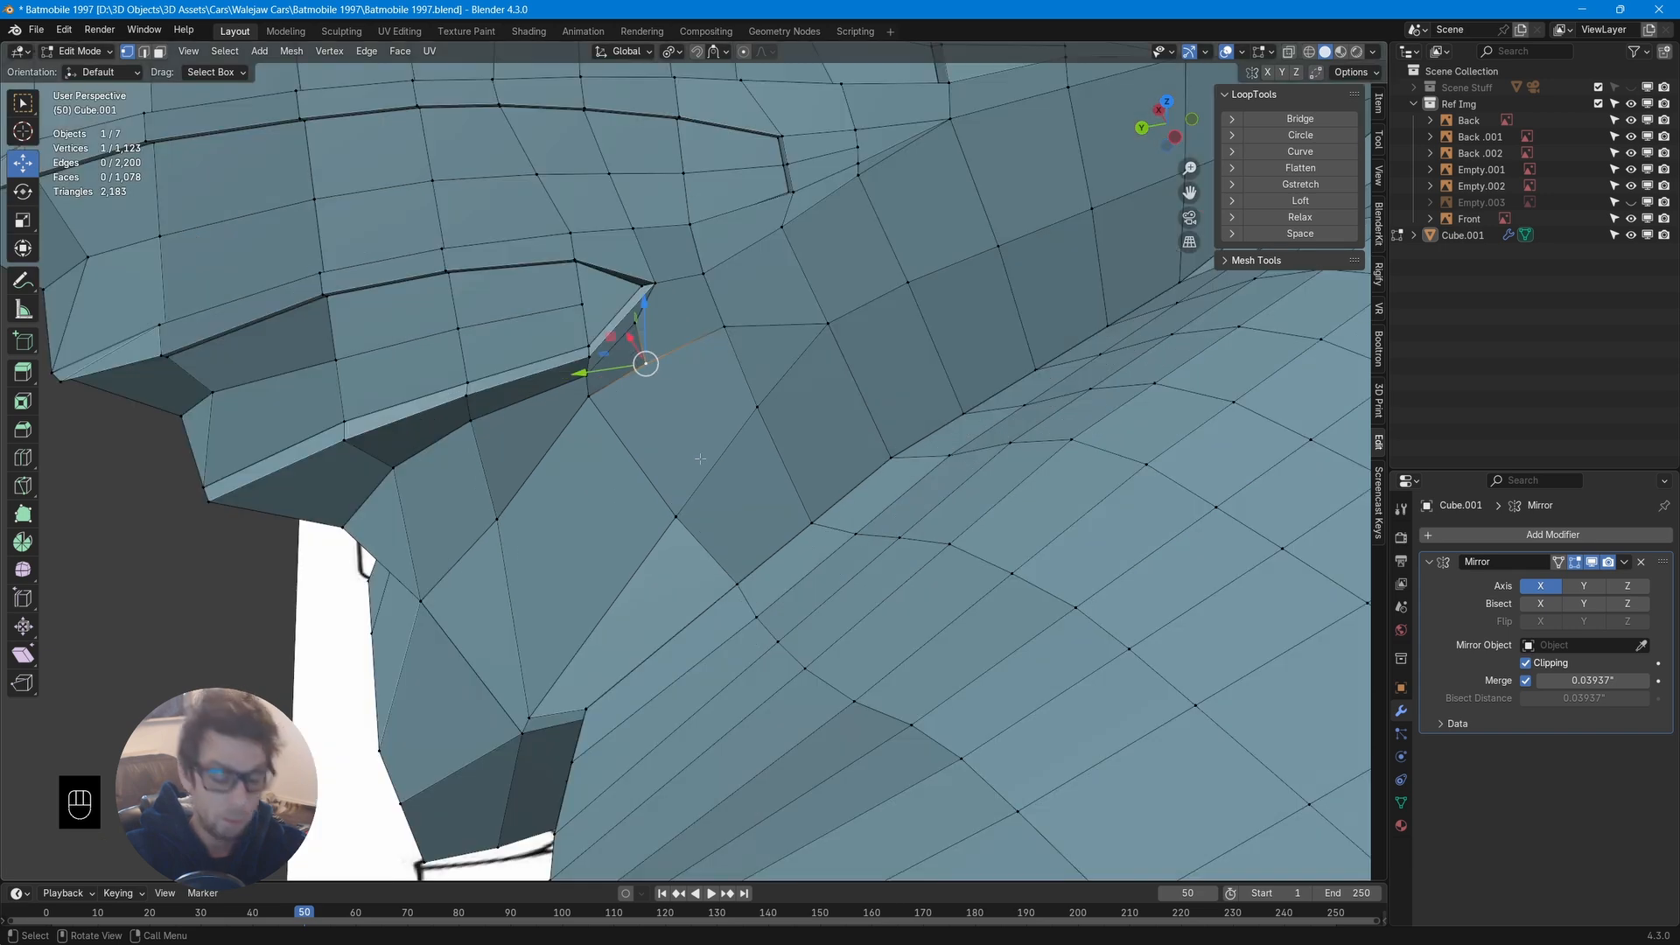
pyautogui.click(592, 400)
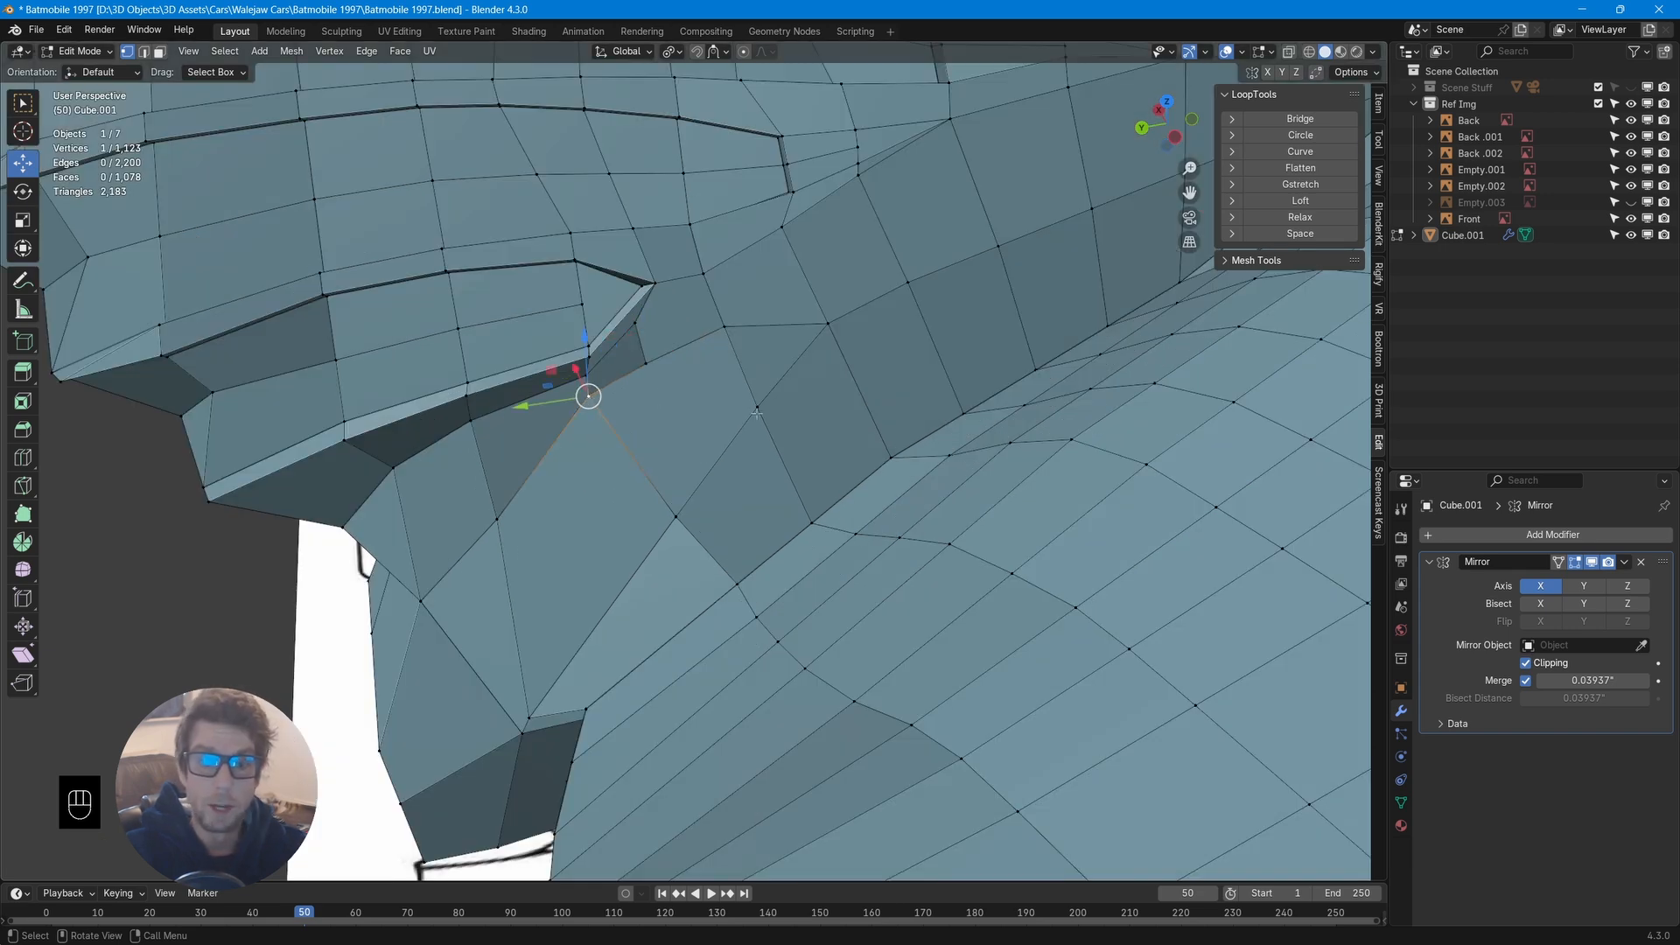
pyautogui.press('g')
pyautogui.press('g')
pyautogui.click(768, 431)
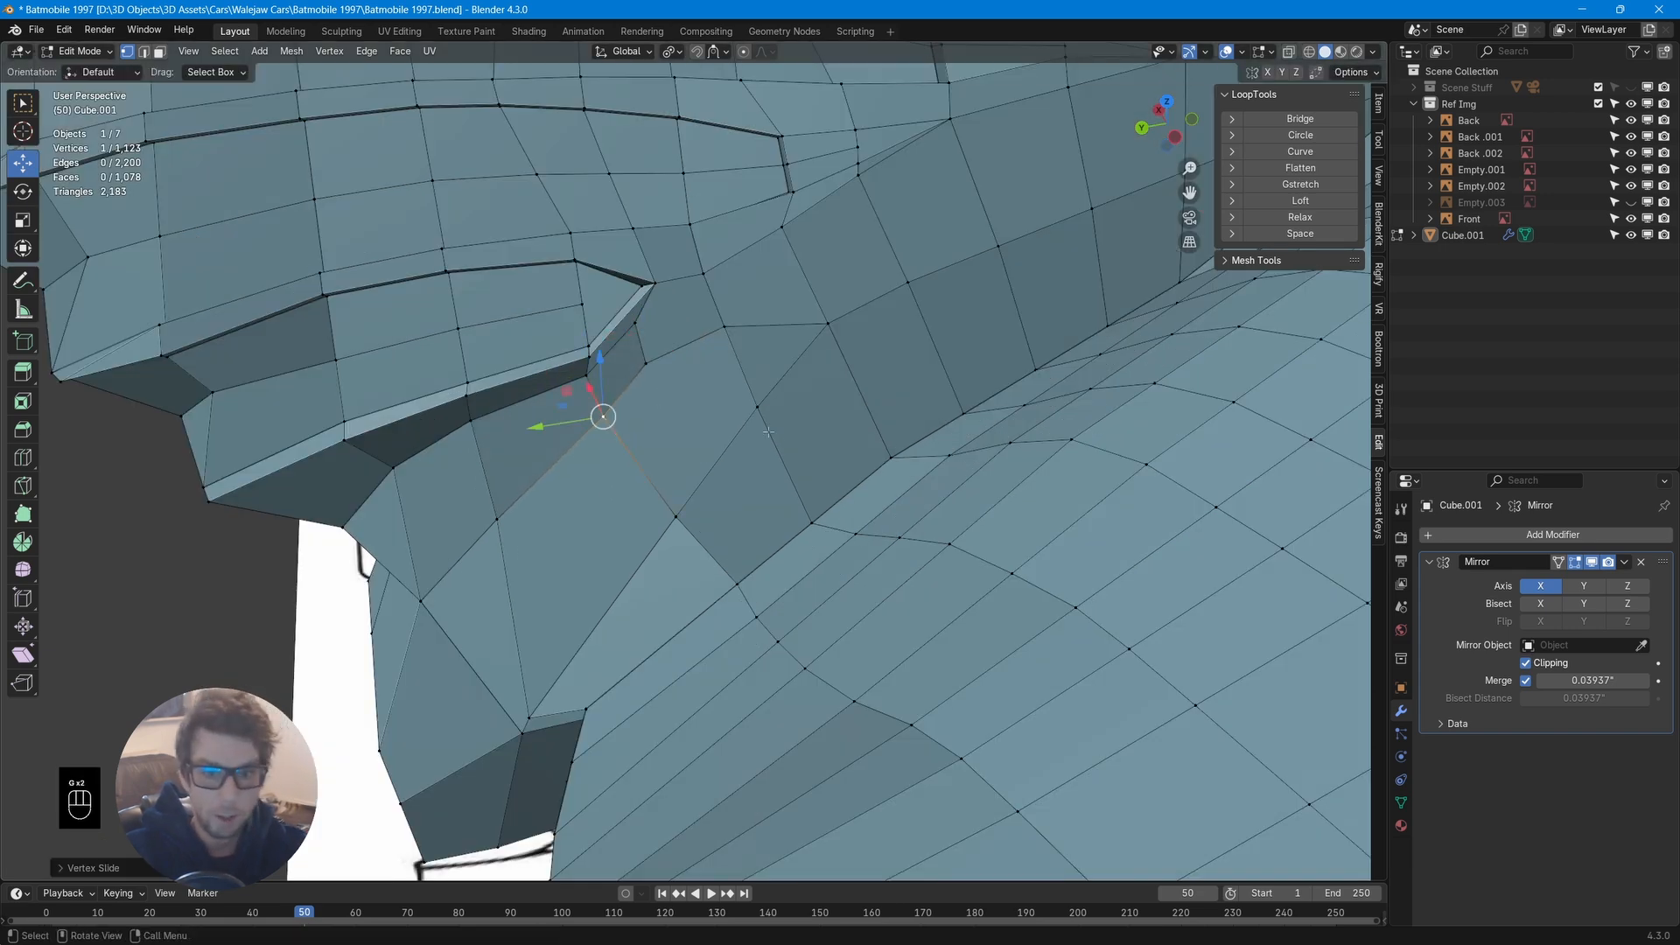
pyautogui.press('g')
pyautogui.press('g')
pyautogui.click(687, 369)
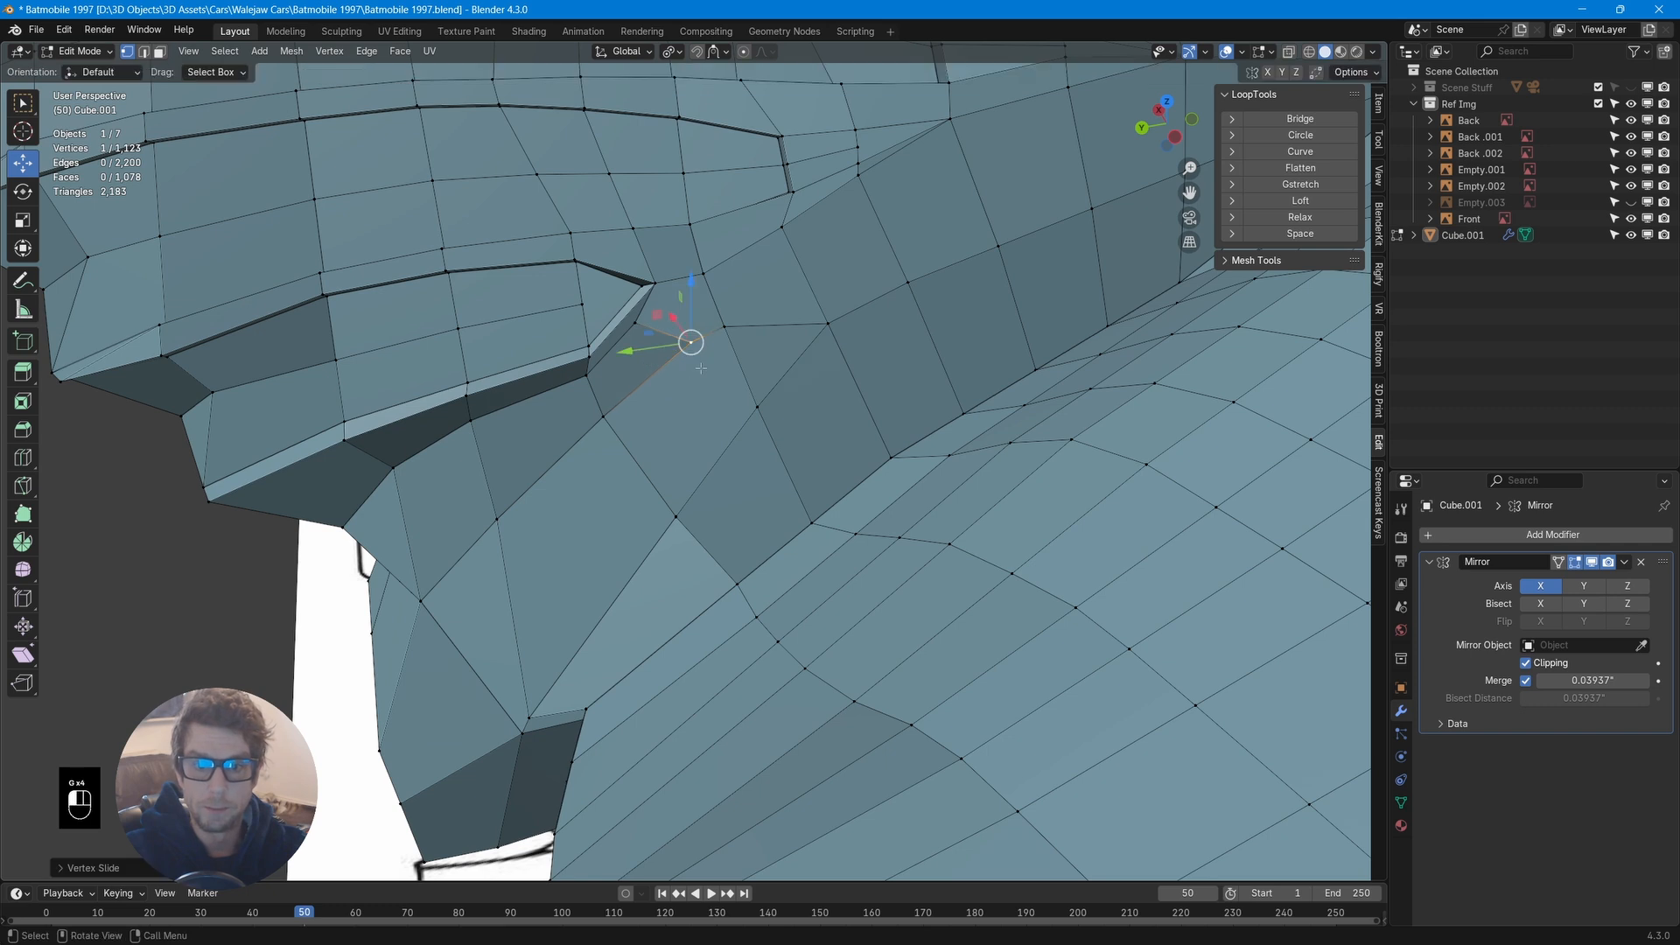
pyautogui.press('g')
pyautogui.press('g')
pyautogui.click(675, 400)
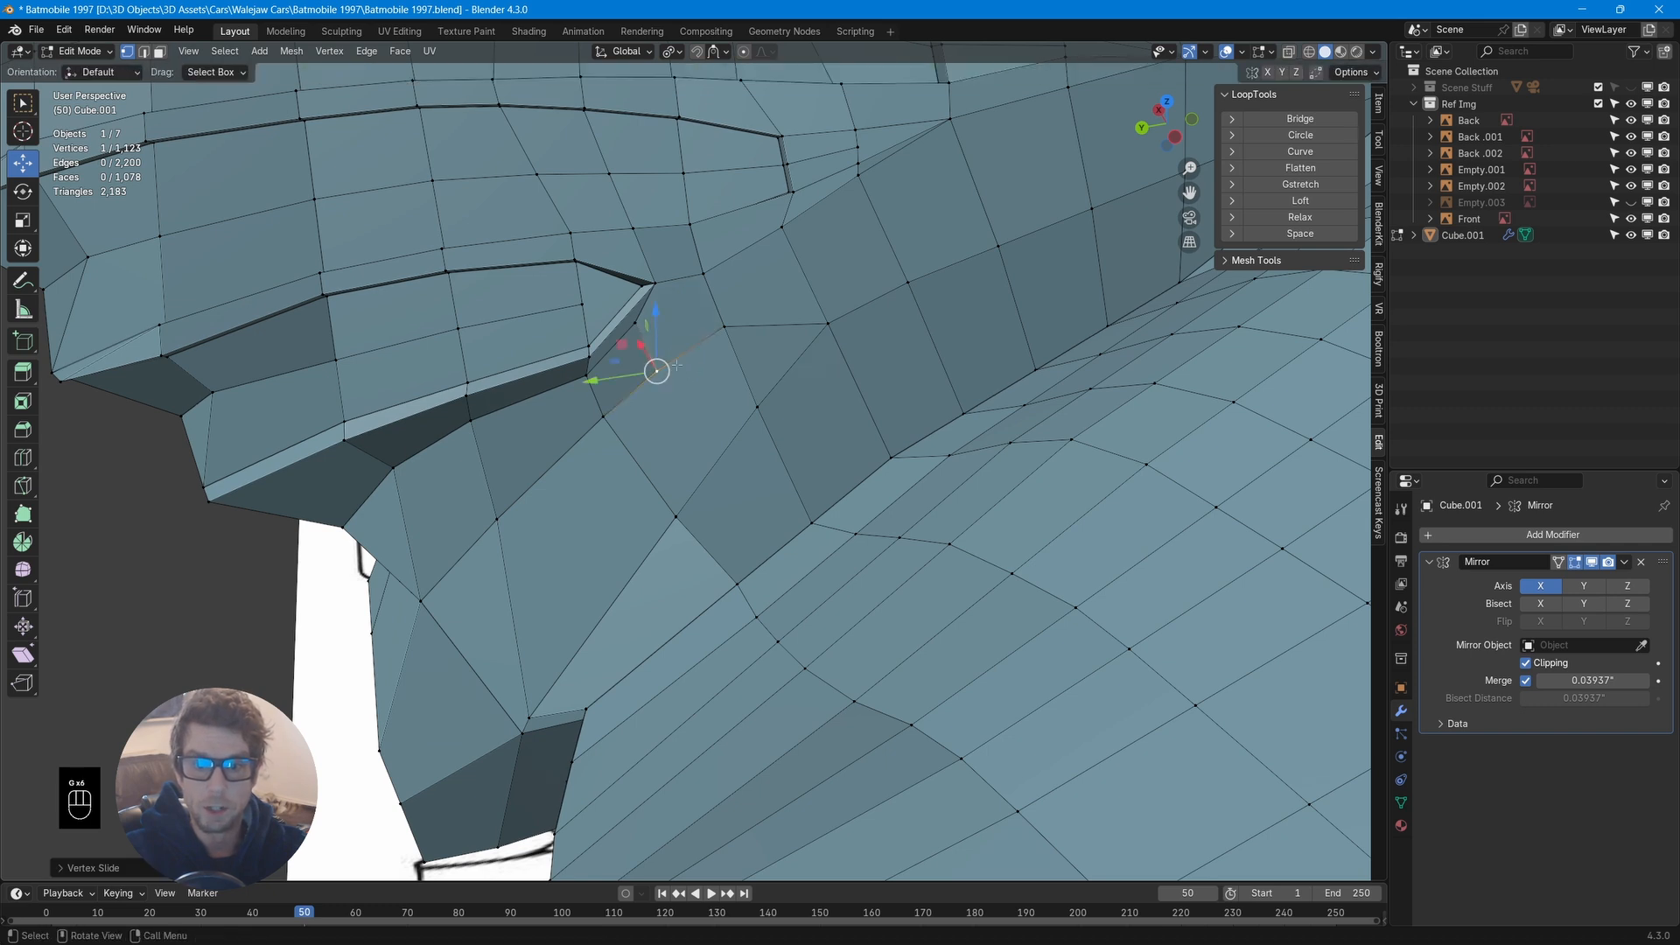
# Dissolve the short edge running down from the inner tip of the fin's lowest groove
pyautogui.press('2')
pyautogui.click(651, 351)
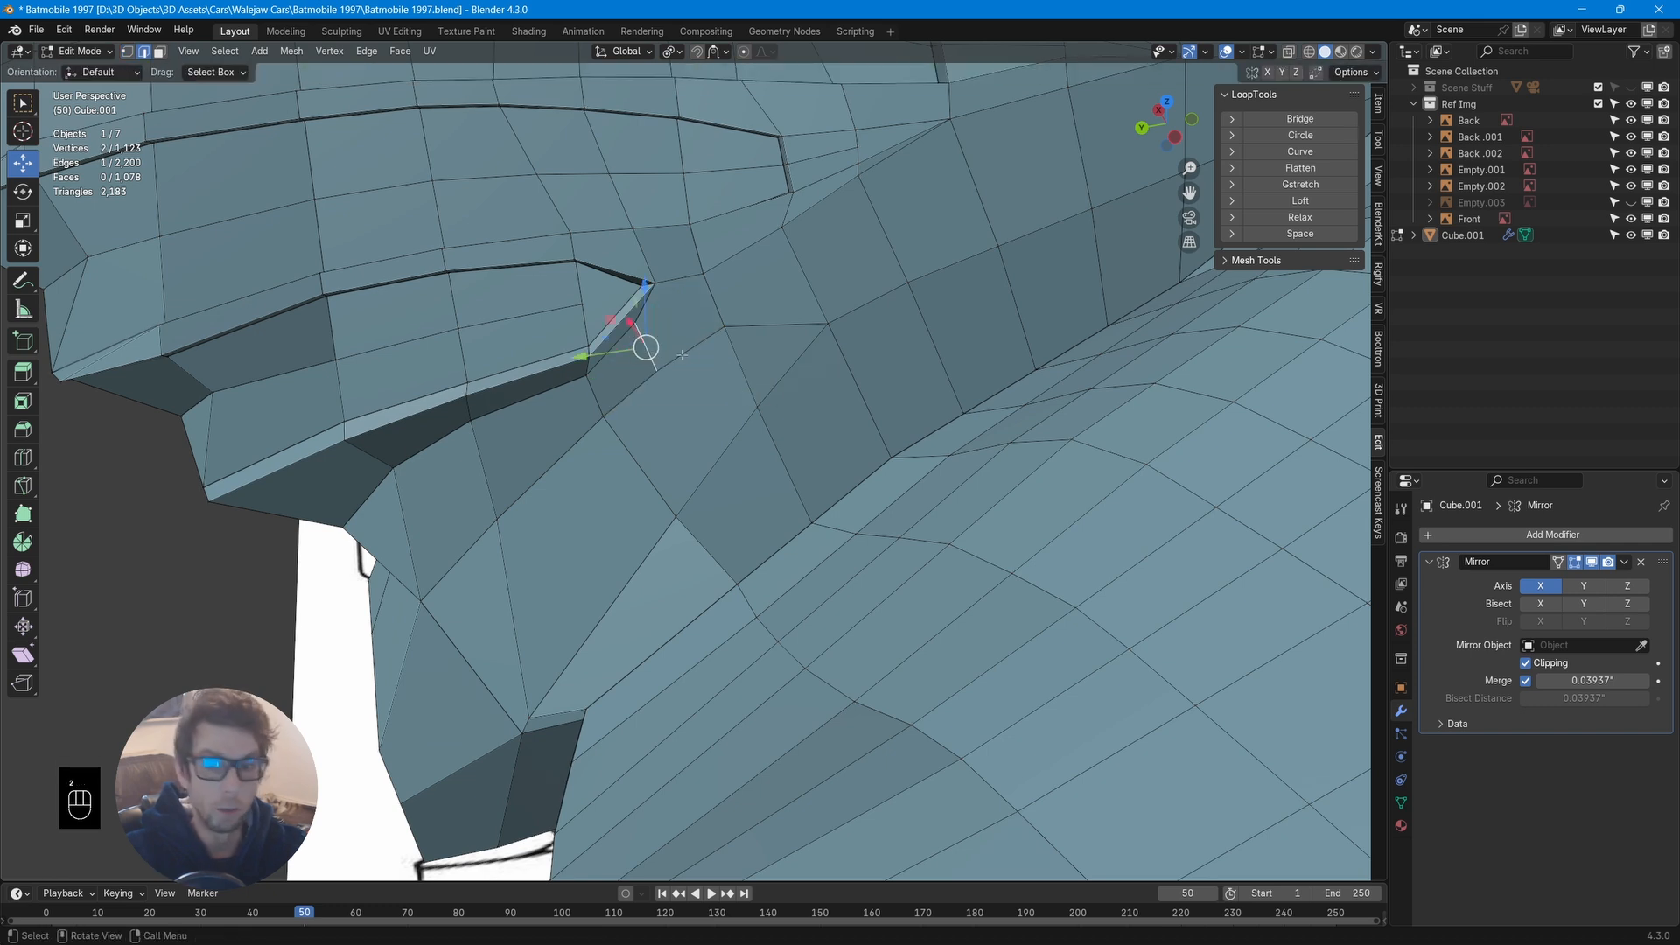
pyautogui.press('x')
pyautogui.click(630, 467)
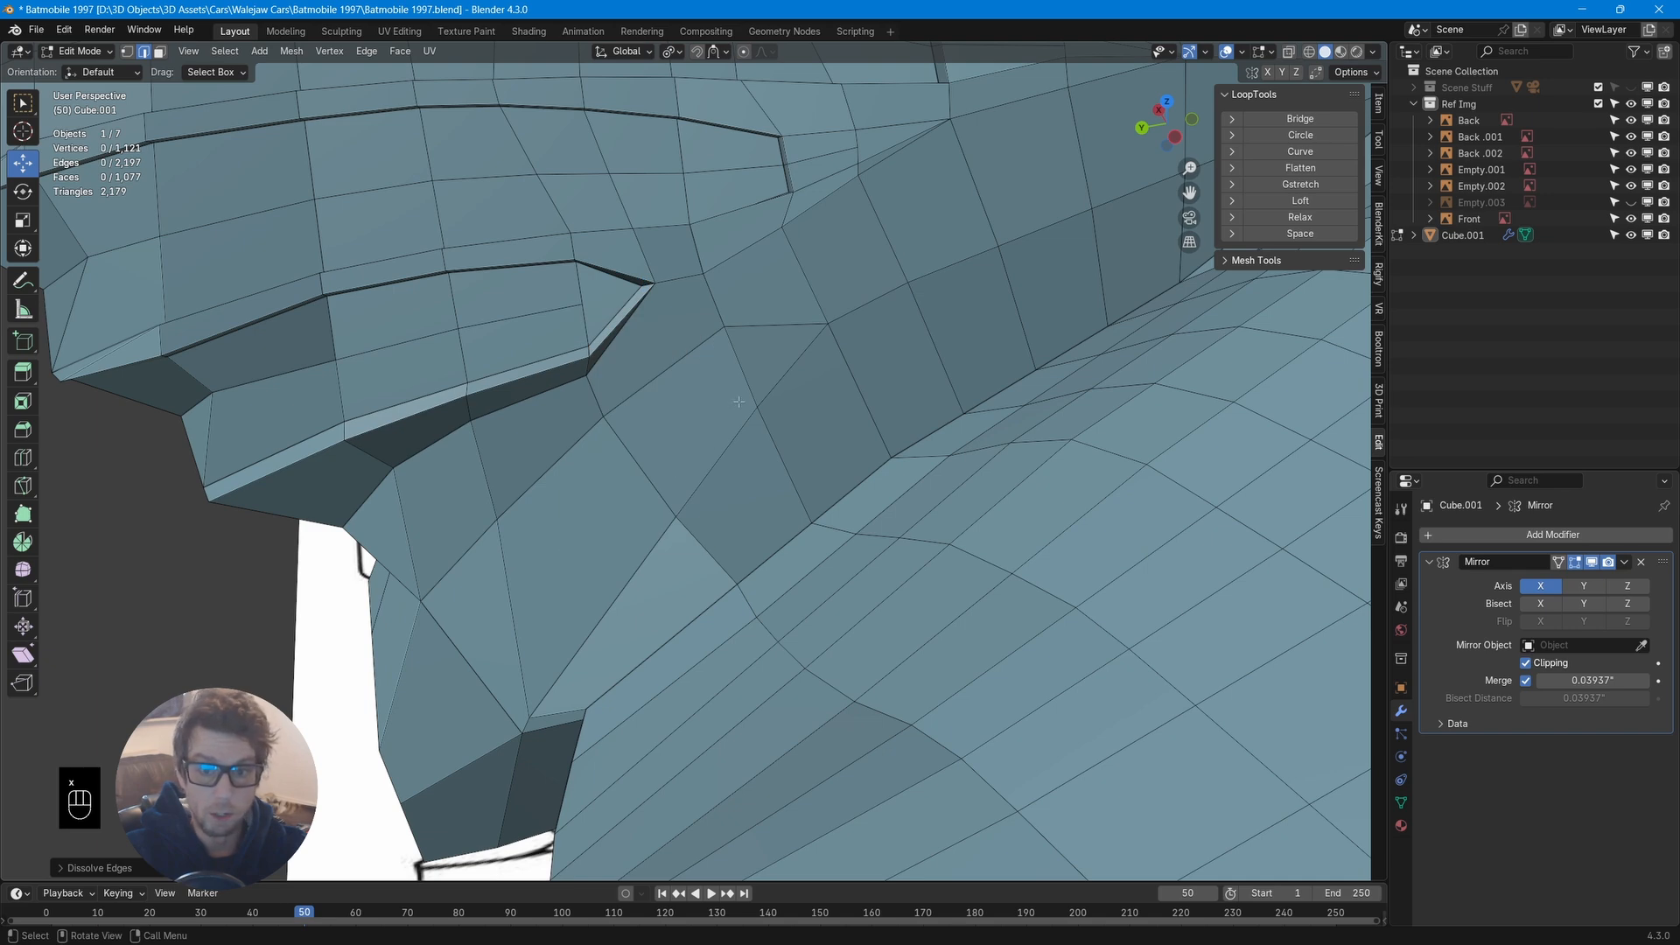
# Knife-cut a new edge line from the lowest groove's inner tip down the fin base and across the adjoining body panel
pyautogui.moveTo(739, 401); pyautogui.dragTo(667, 326, button='middle')
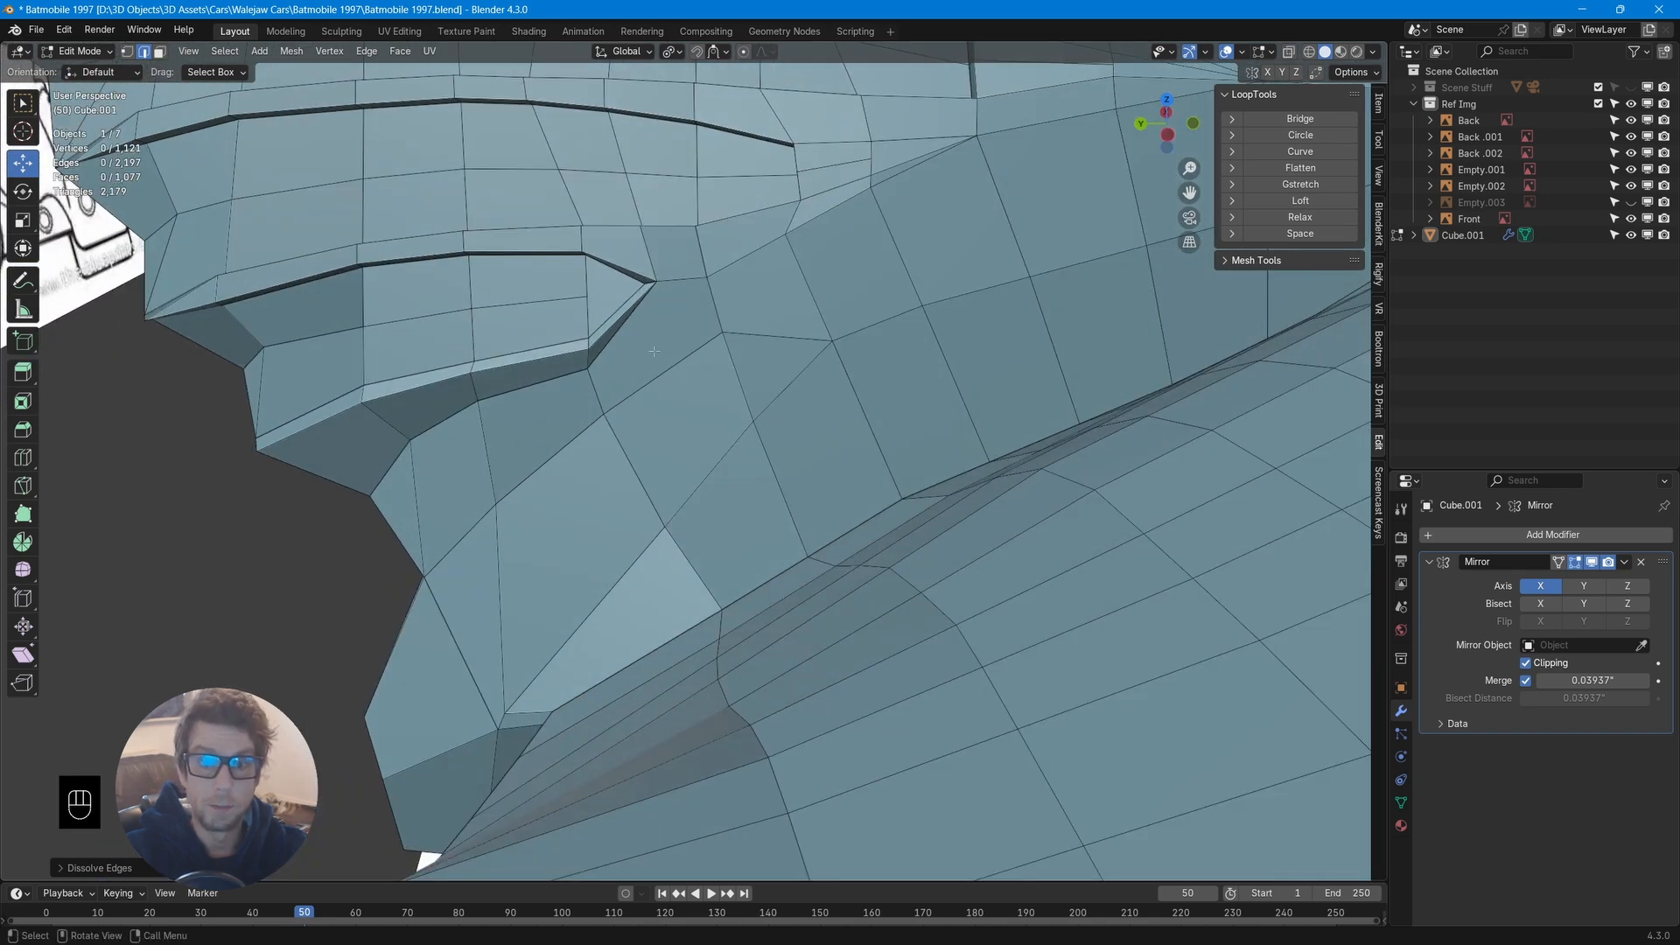
pyautogui.press('k')
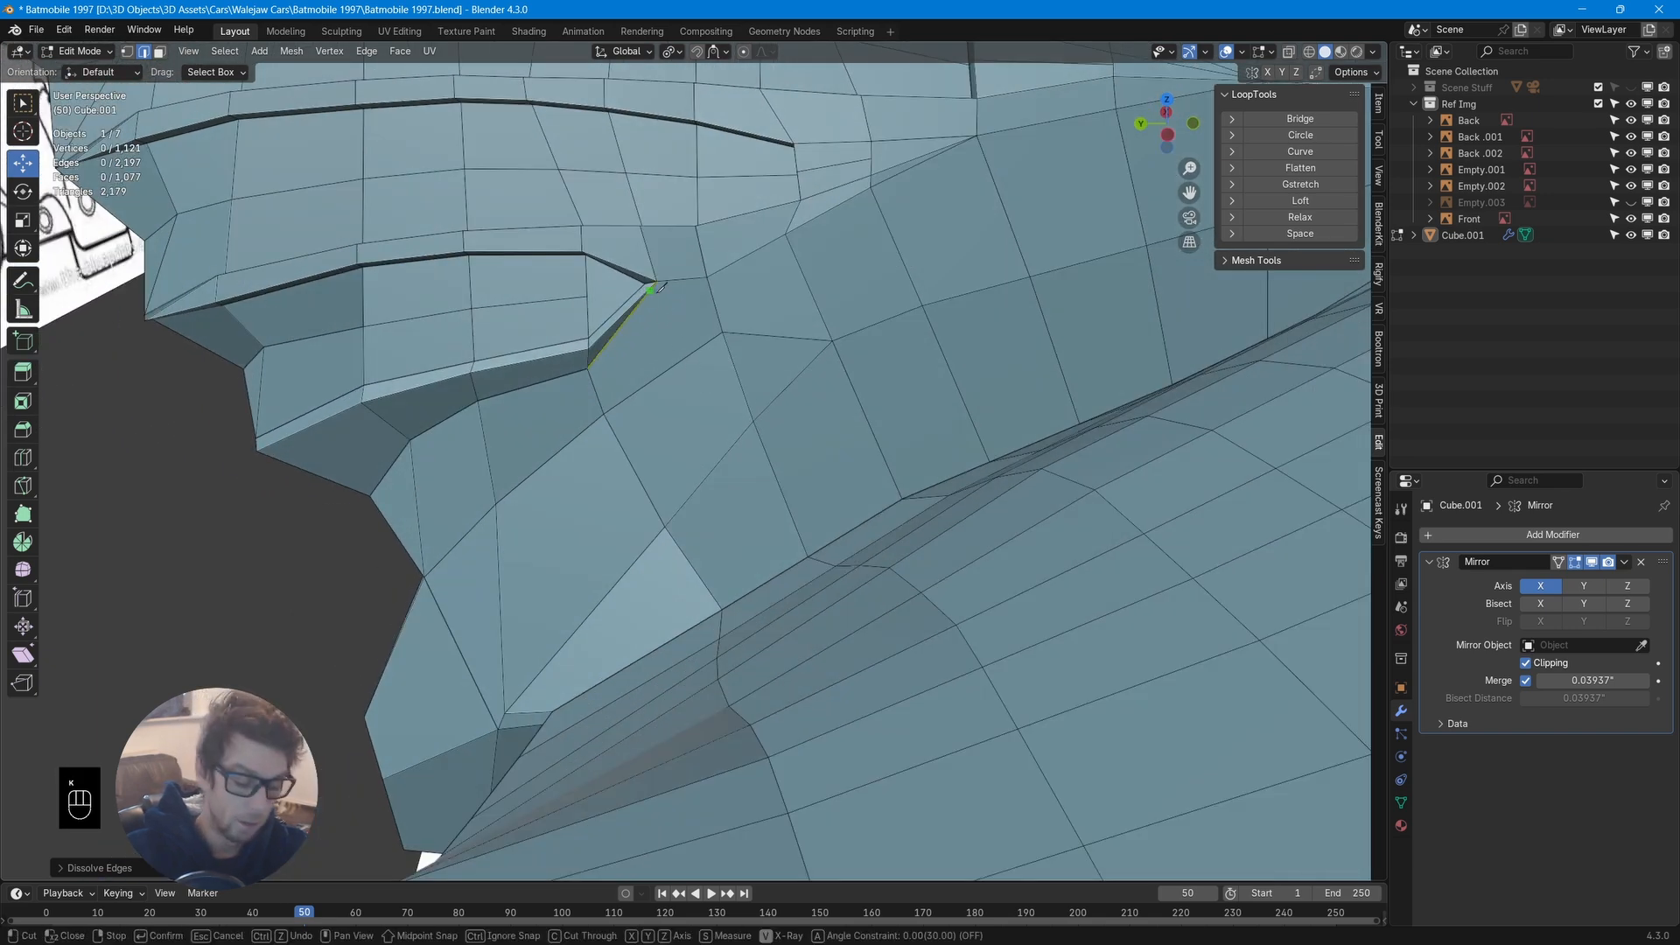
pyautogui.click(657, 281)
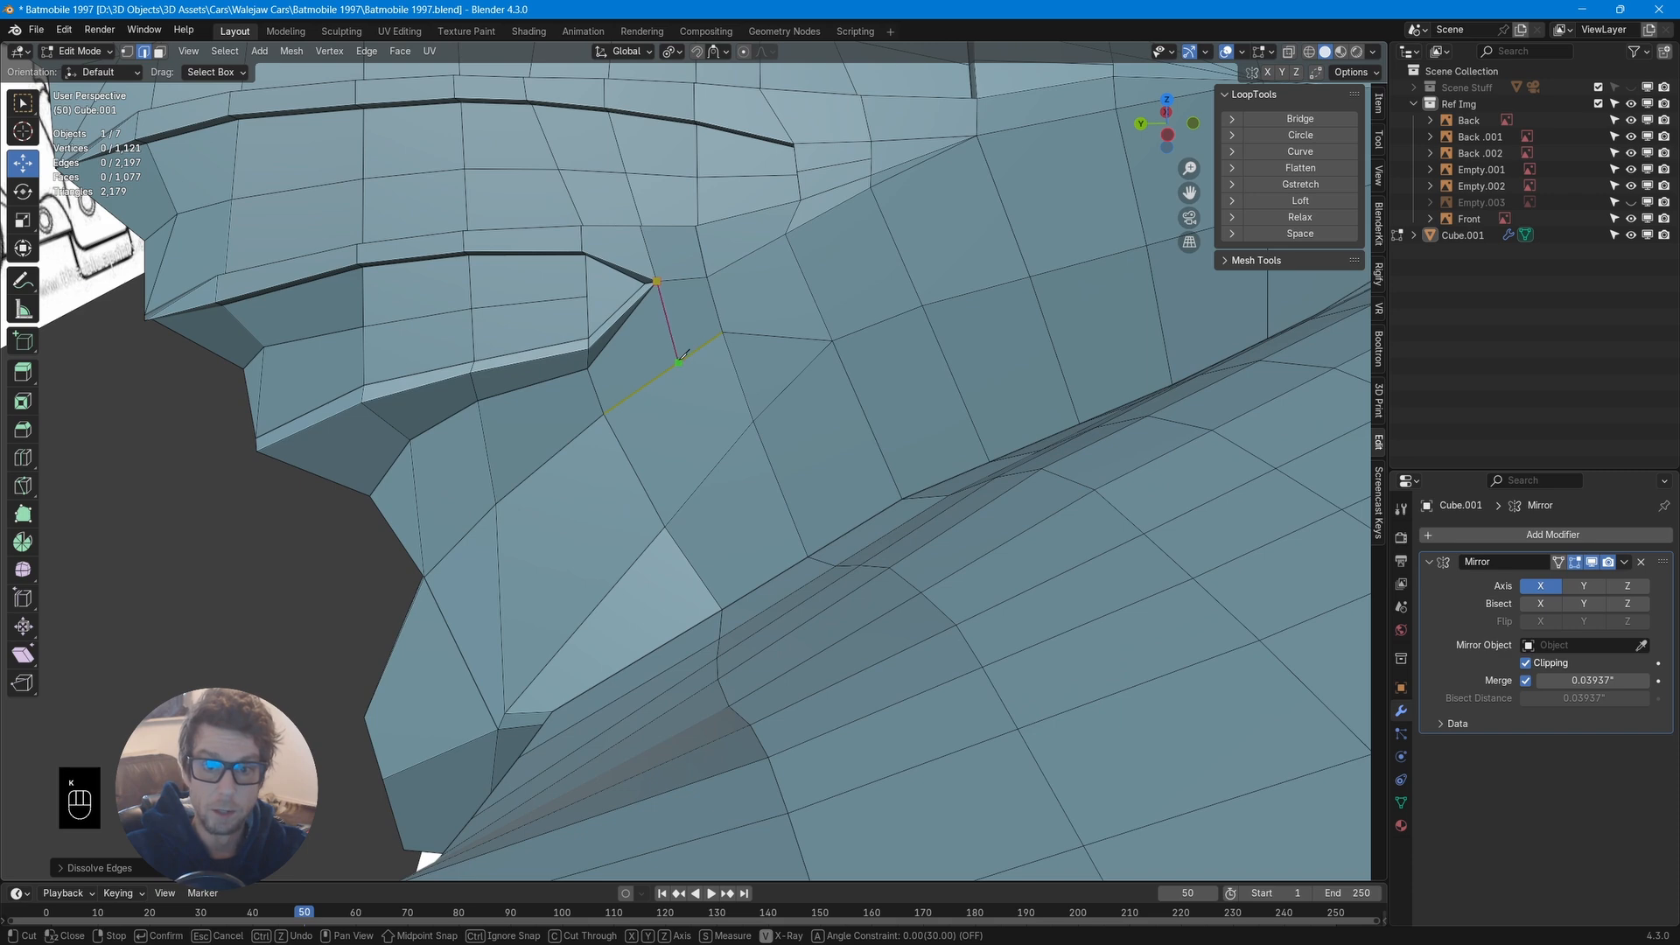
pyautogui.click(717, 464)
pyautogui.moveTo(757, 551); pyautogui.dragTo(845, 717, button='middle')
pyautogui.click(836, 713)
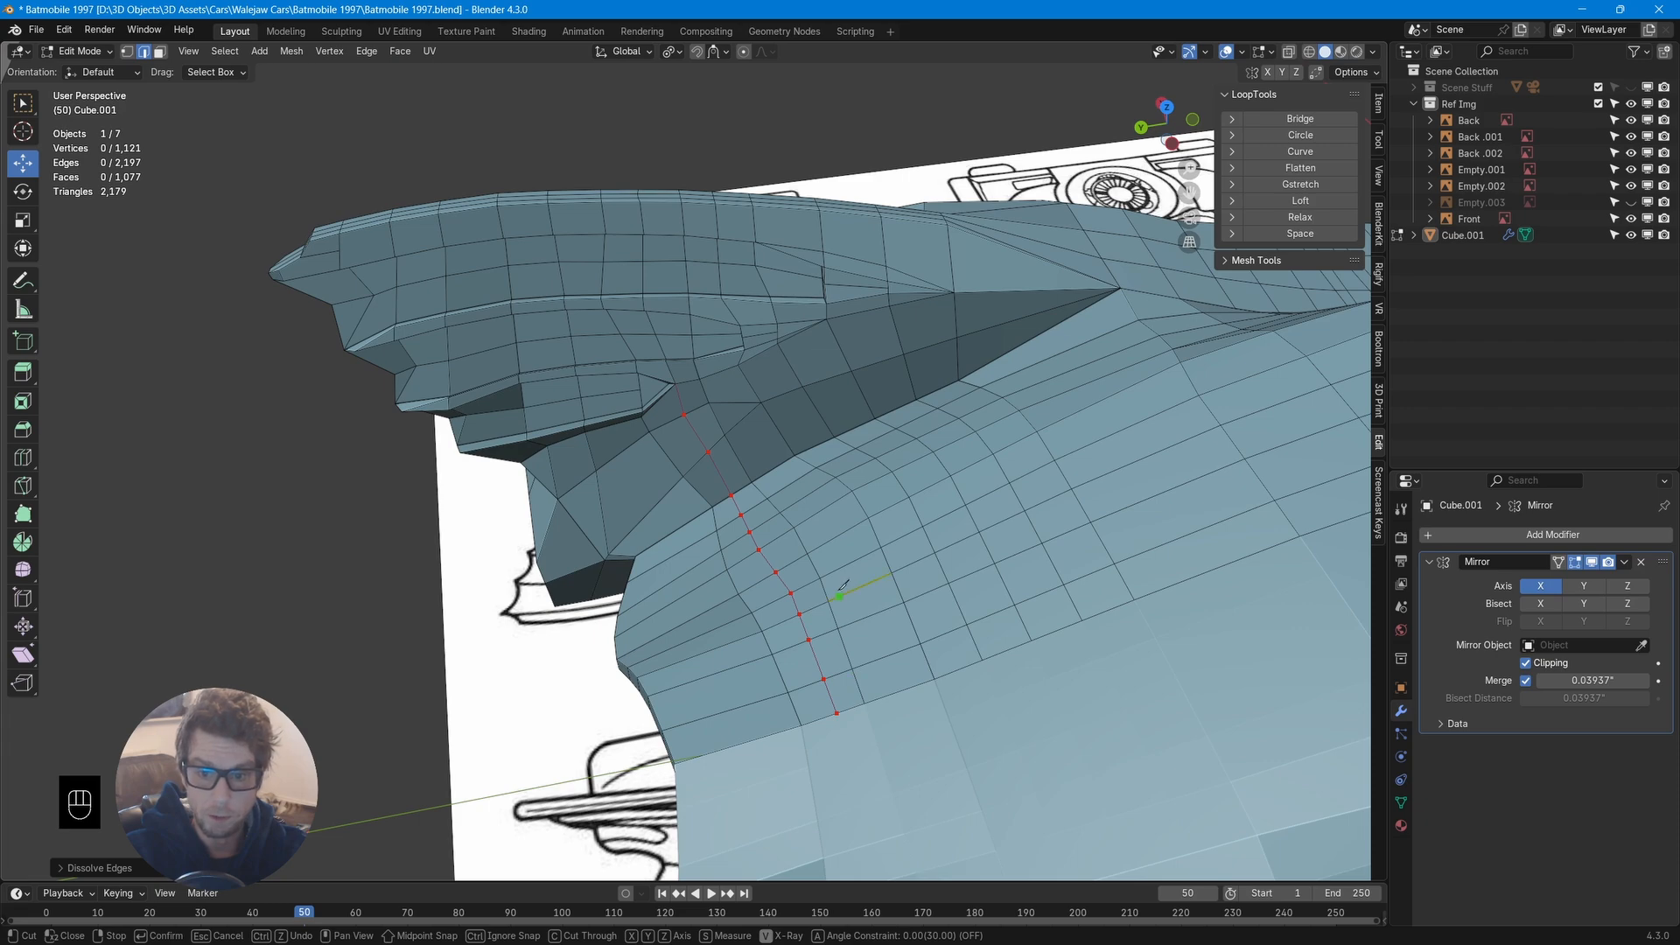
pyautogui.press('Return')
# Dissolve the slanted edge along the lower side of the lowest groove's inner tip
pyautogui.moveTo(750, 538); pyautogui.dragTo(620, 484, button='middle')
pyautogui.scroll(4, 784, 444)
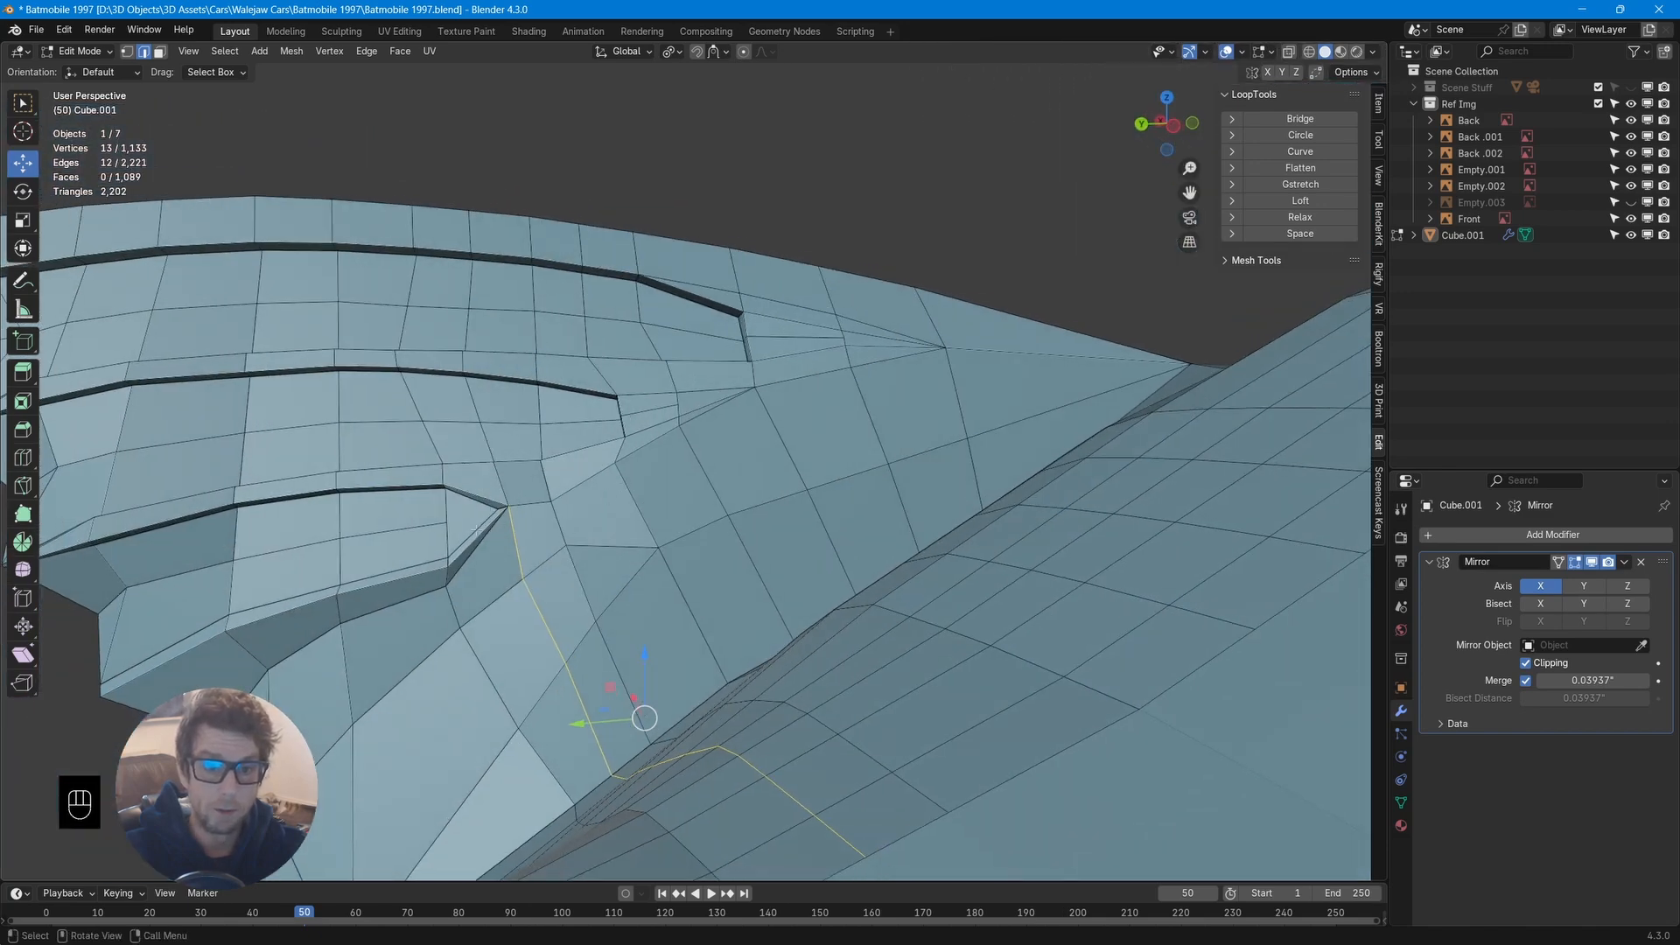
pyautogui.moveTo(551, 547); pyautogui.dragTo(783, 545, button='middle')
pyautogui.scroll(4, 473, 516)
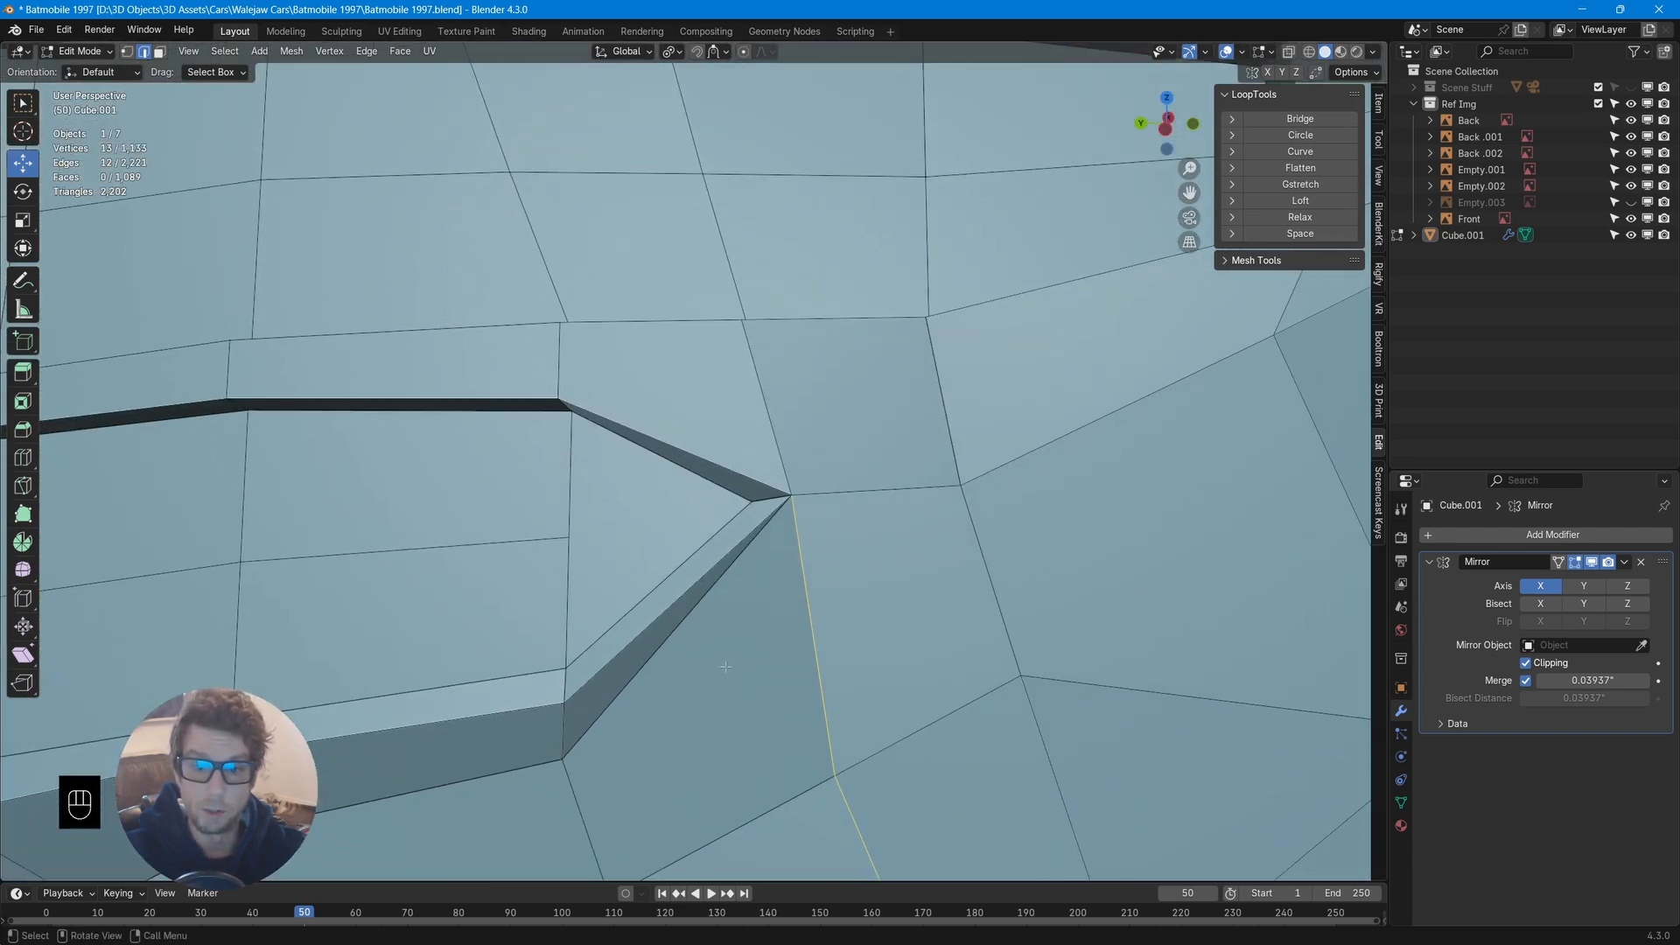
pyautogui.click(668, 652)
pyautogui.press('x')
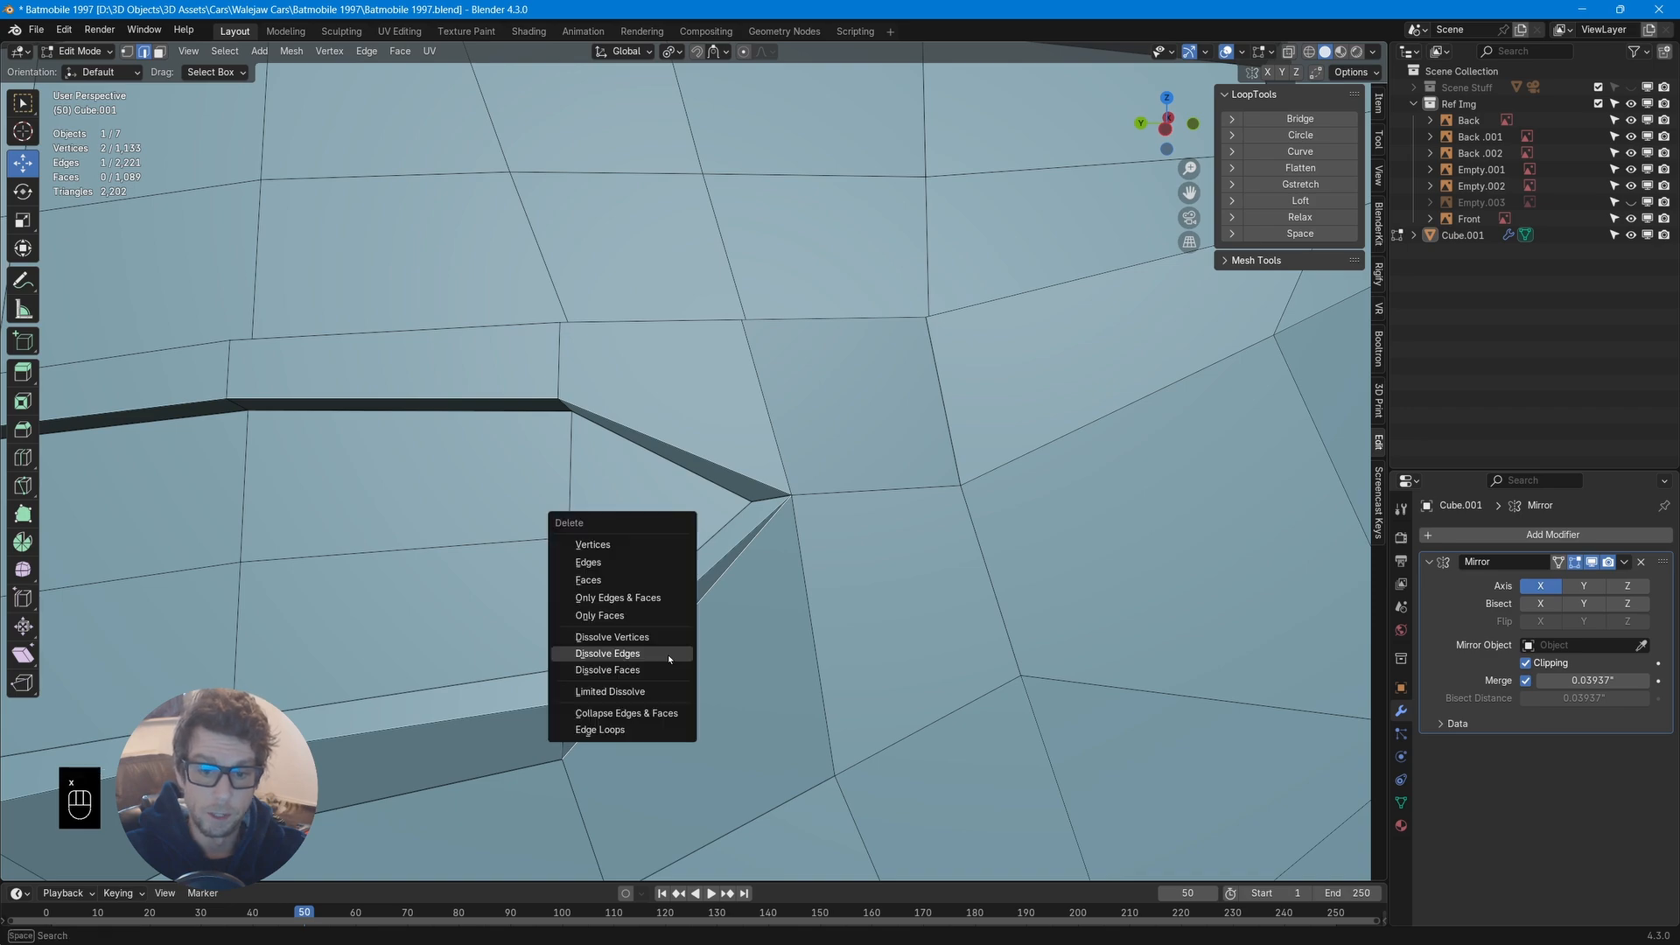
pyautogui.click(669, 659)
# Knife-cut an edge line from the lowest groove's lower corner around its tip and forward across the fin base faces
pyautogui.scroll(-5, 674, 630)
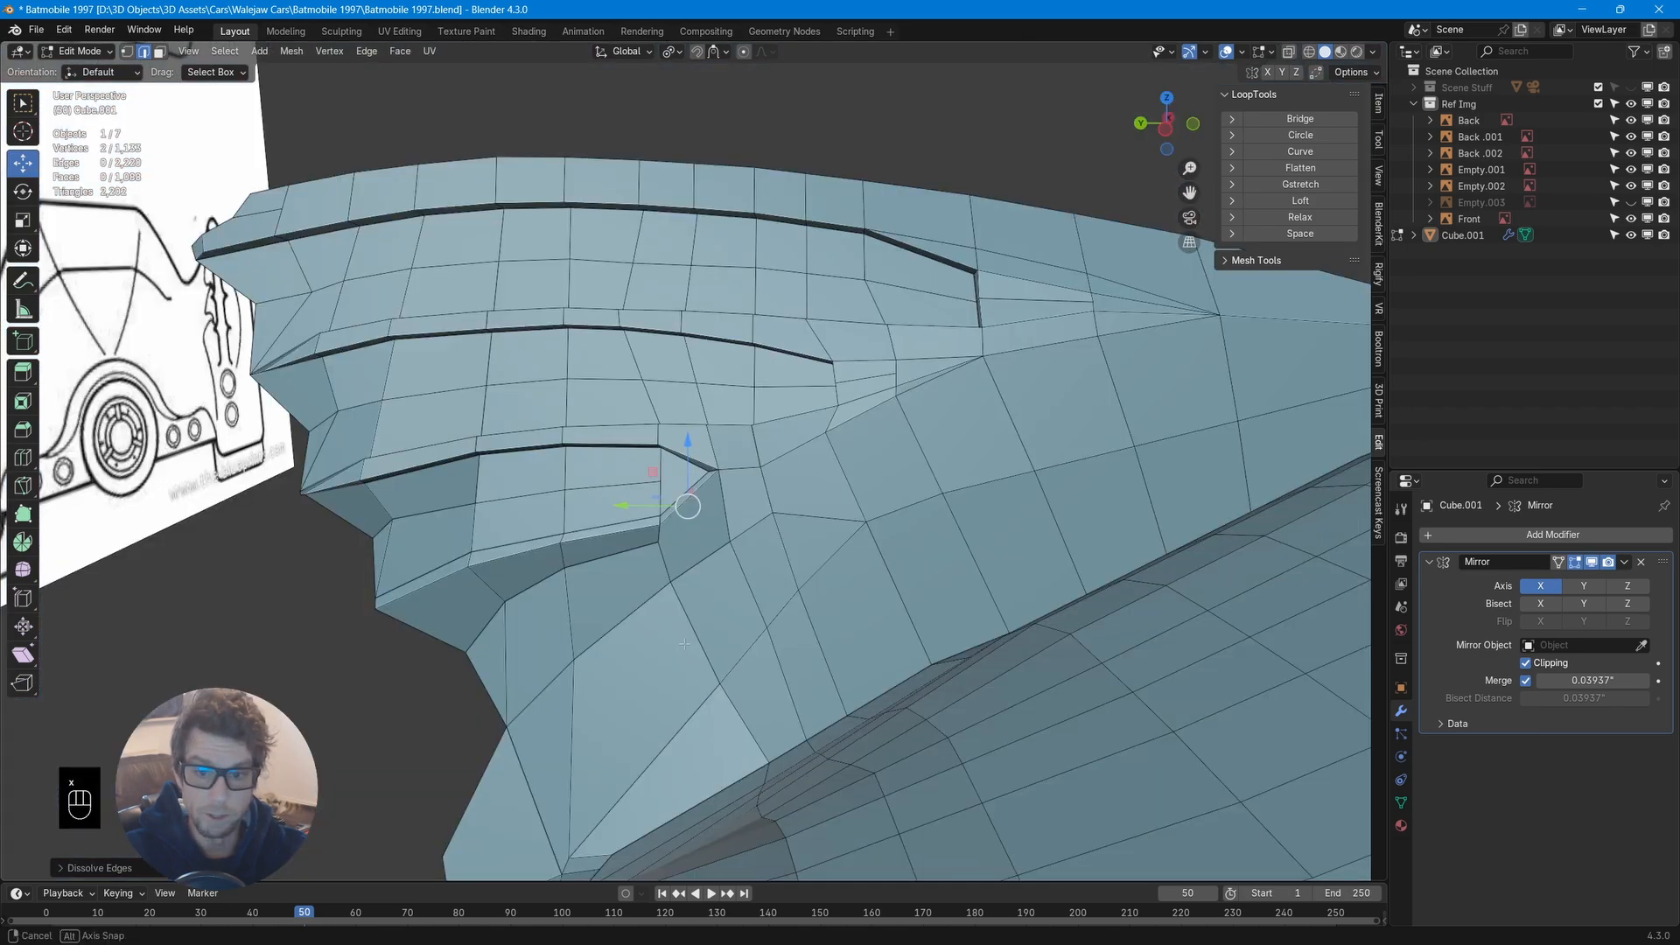
pyautogui.moveTo(674, 630)
pyautogui.mouseDown(button='middle')
pyautogui.moveTo(767, 652)
pyautogui.moveTo(700, 644)
pyautogui.mouseUp(button='middle')
pyautogui.press('k')
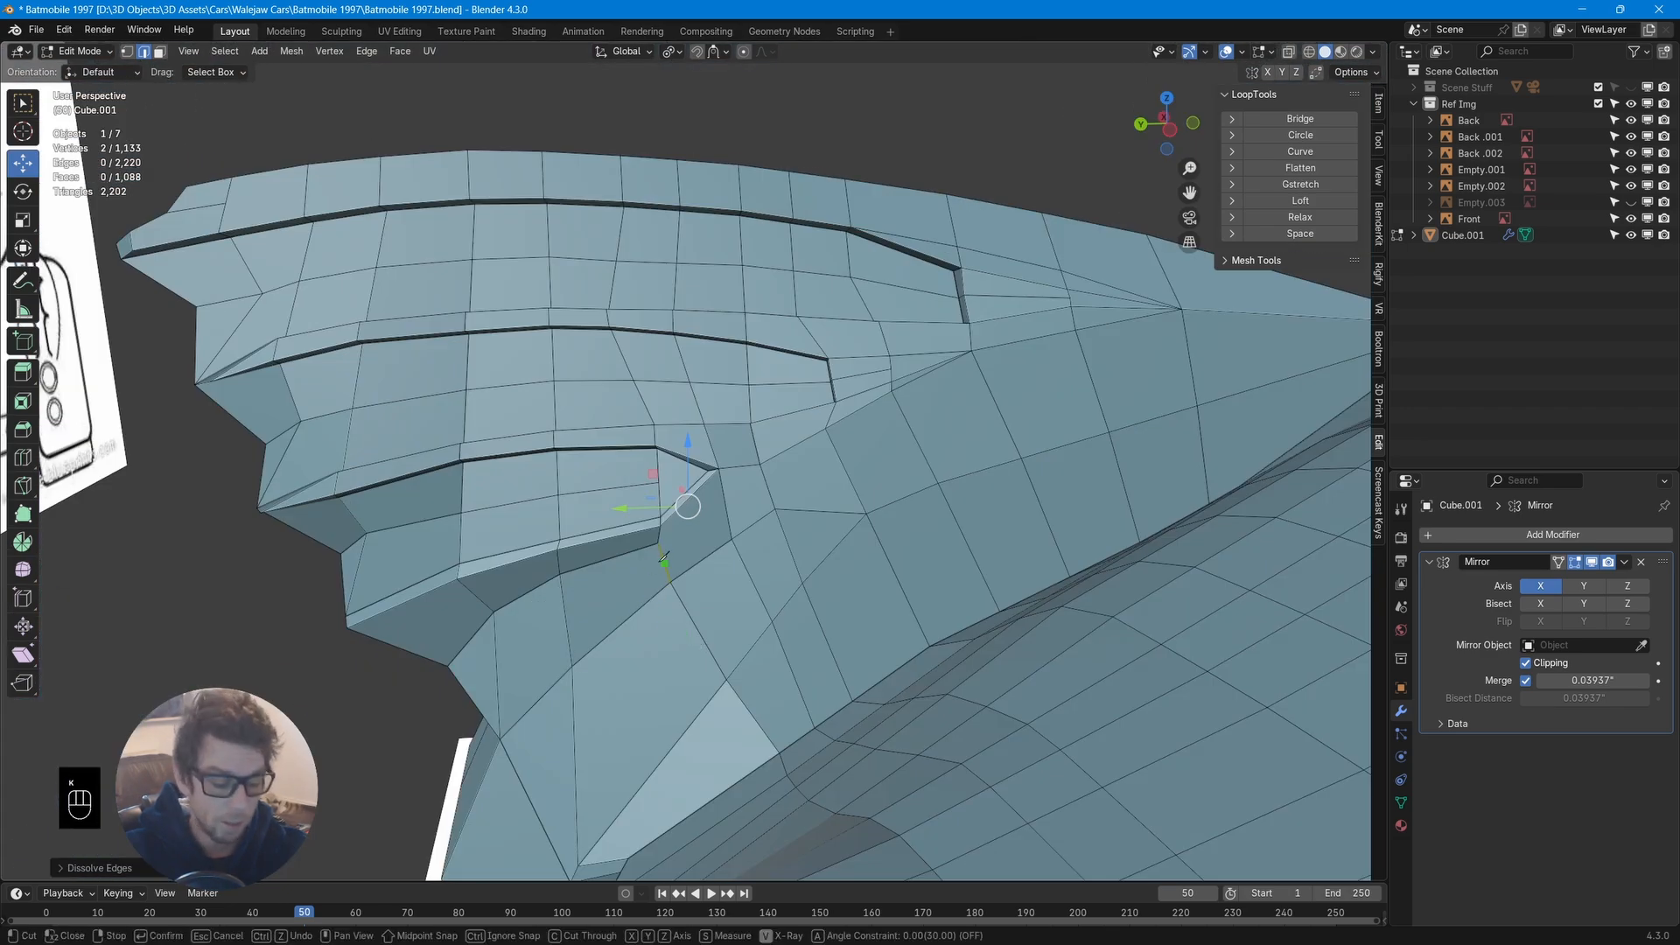
pyautogui.click(722, 483)
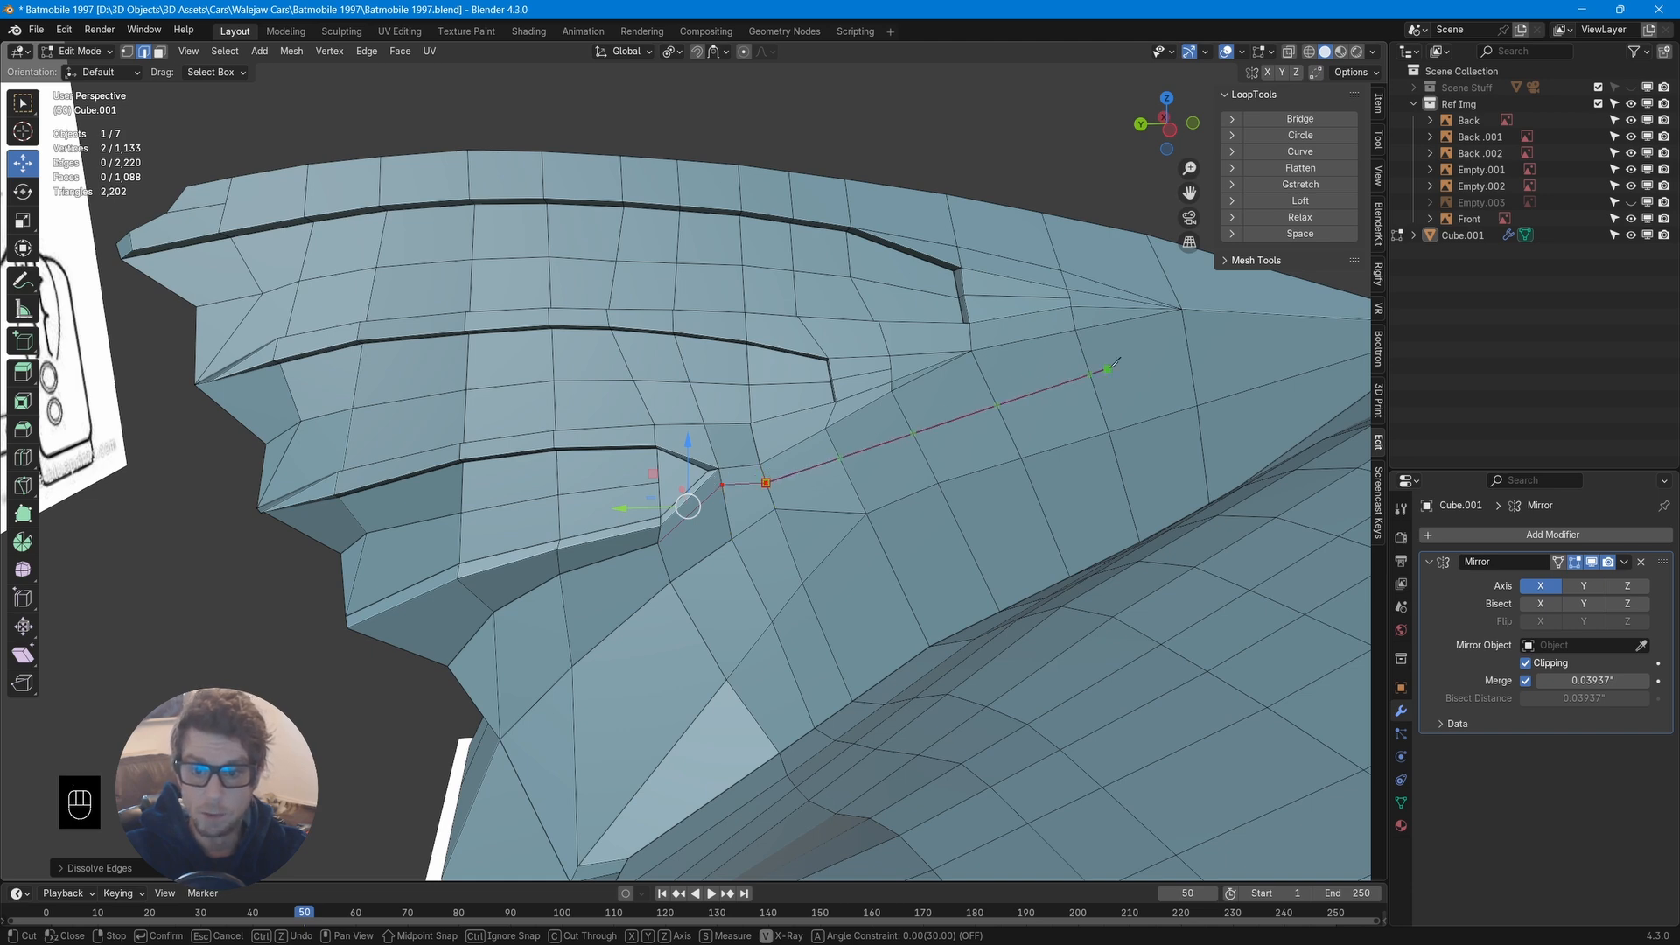
pyautogui.click(1093, 381)
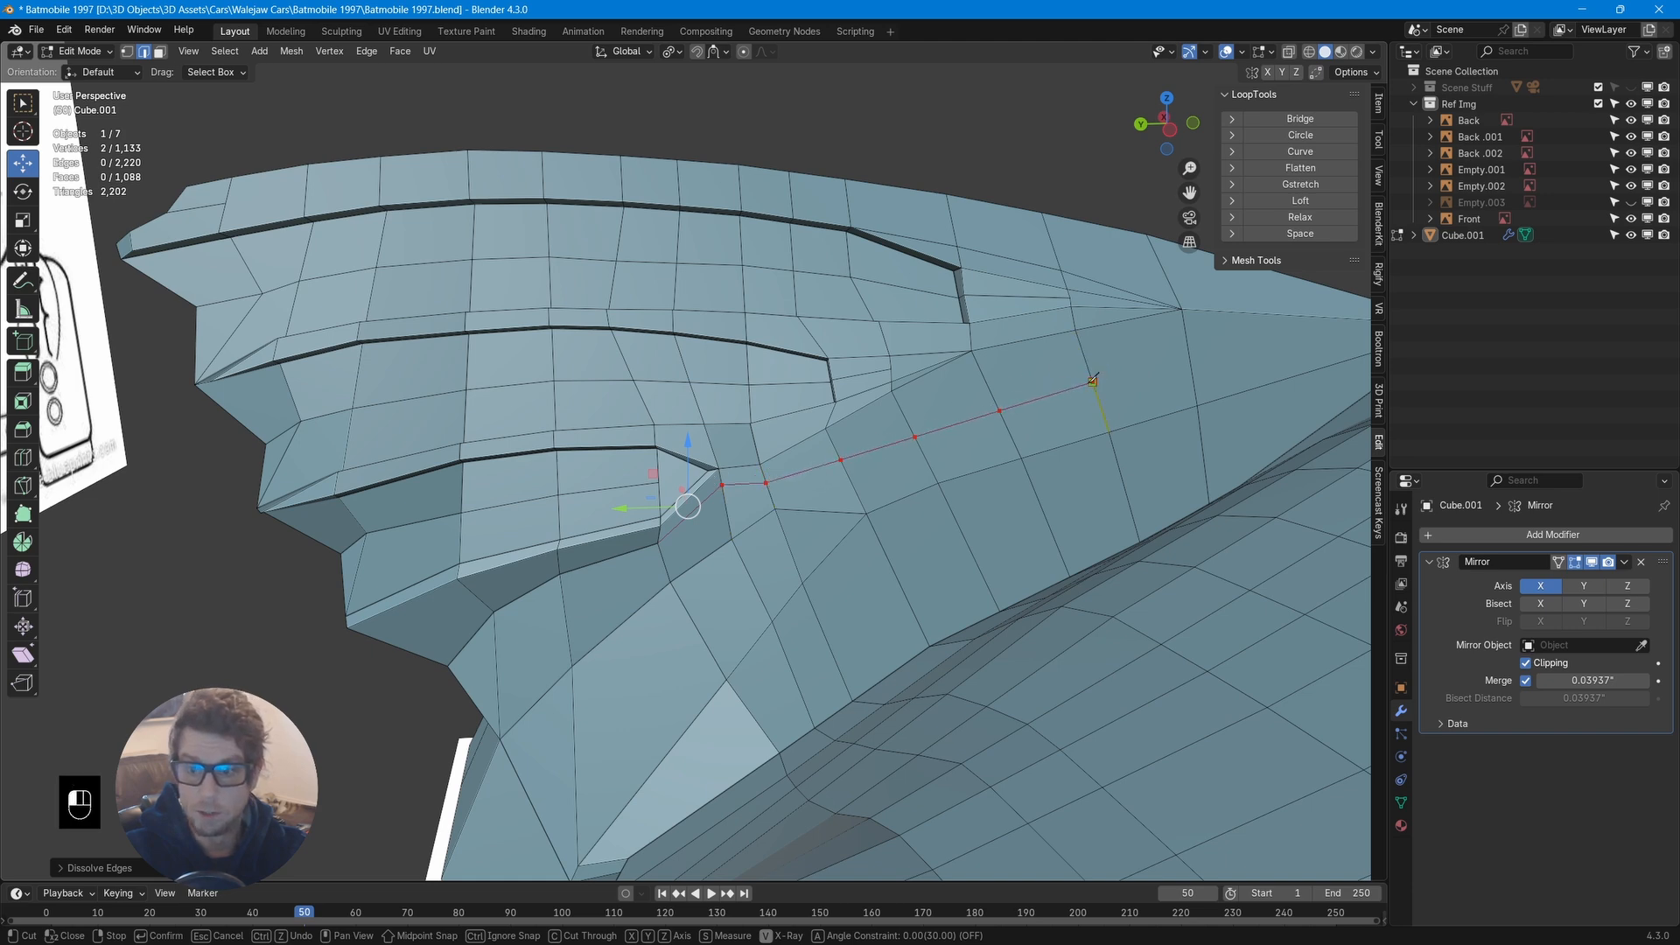
pyautogui.click(1185, 357)
pyautogui.press('Return')
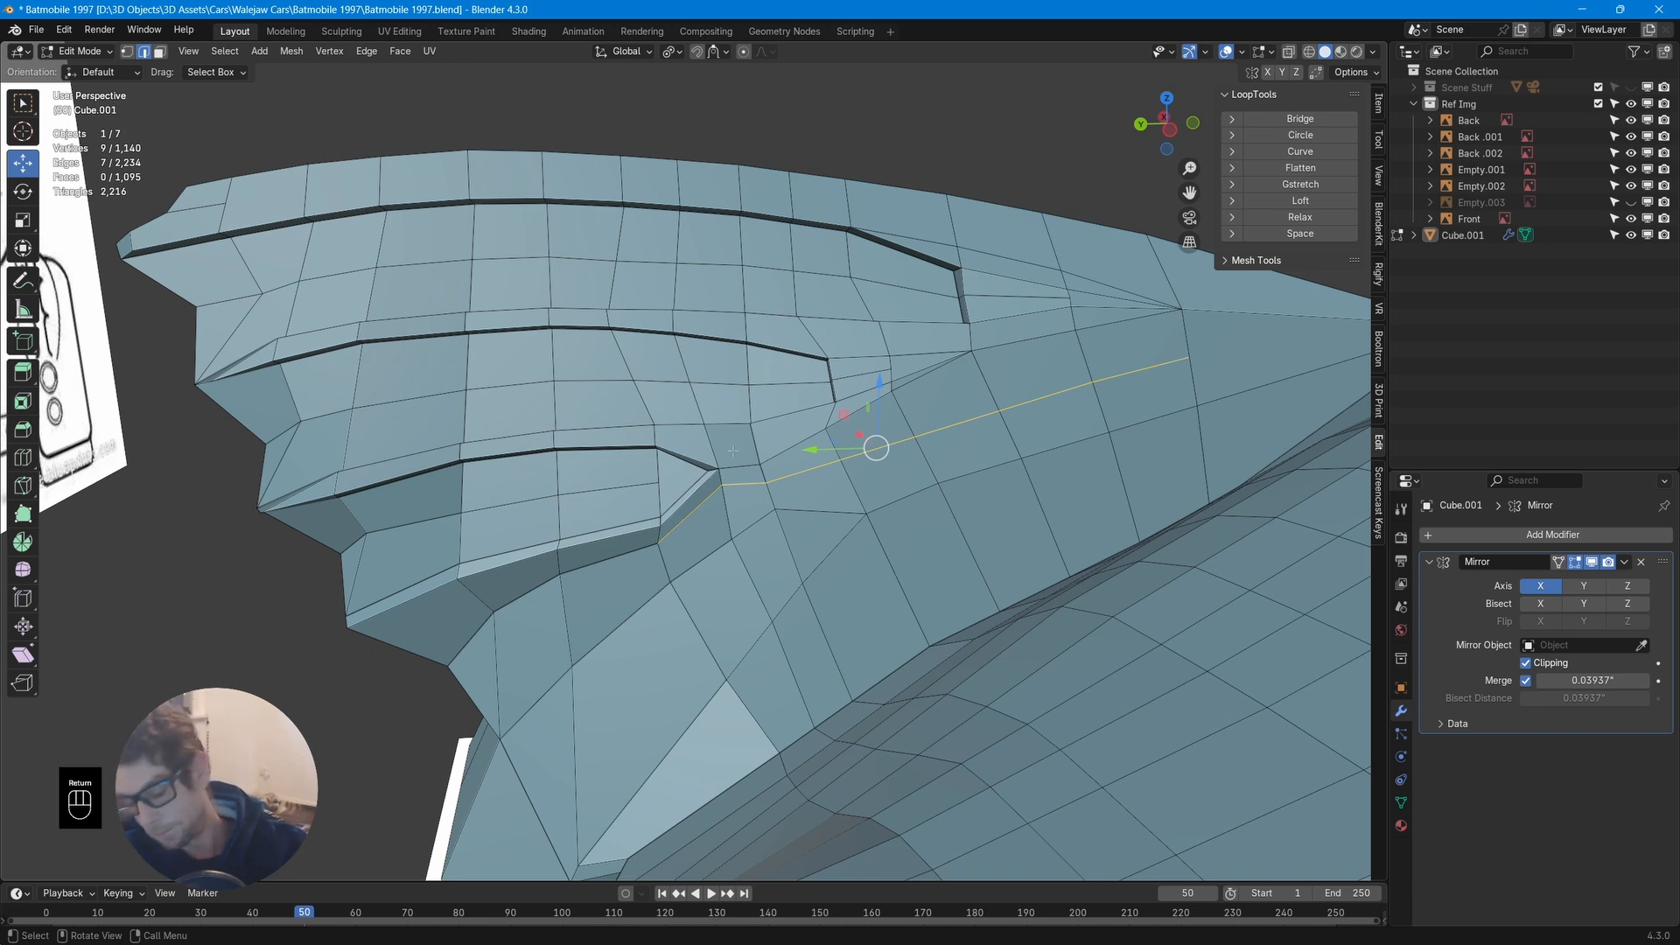
pyautogui.press('k')
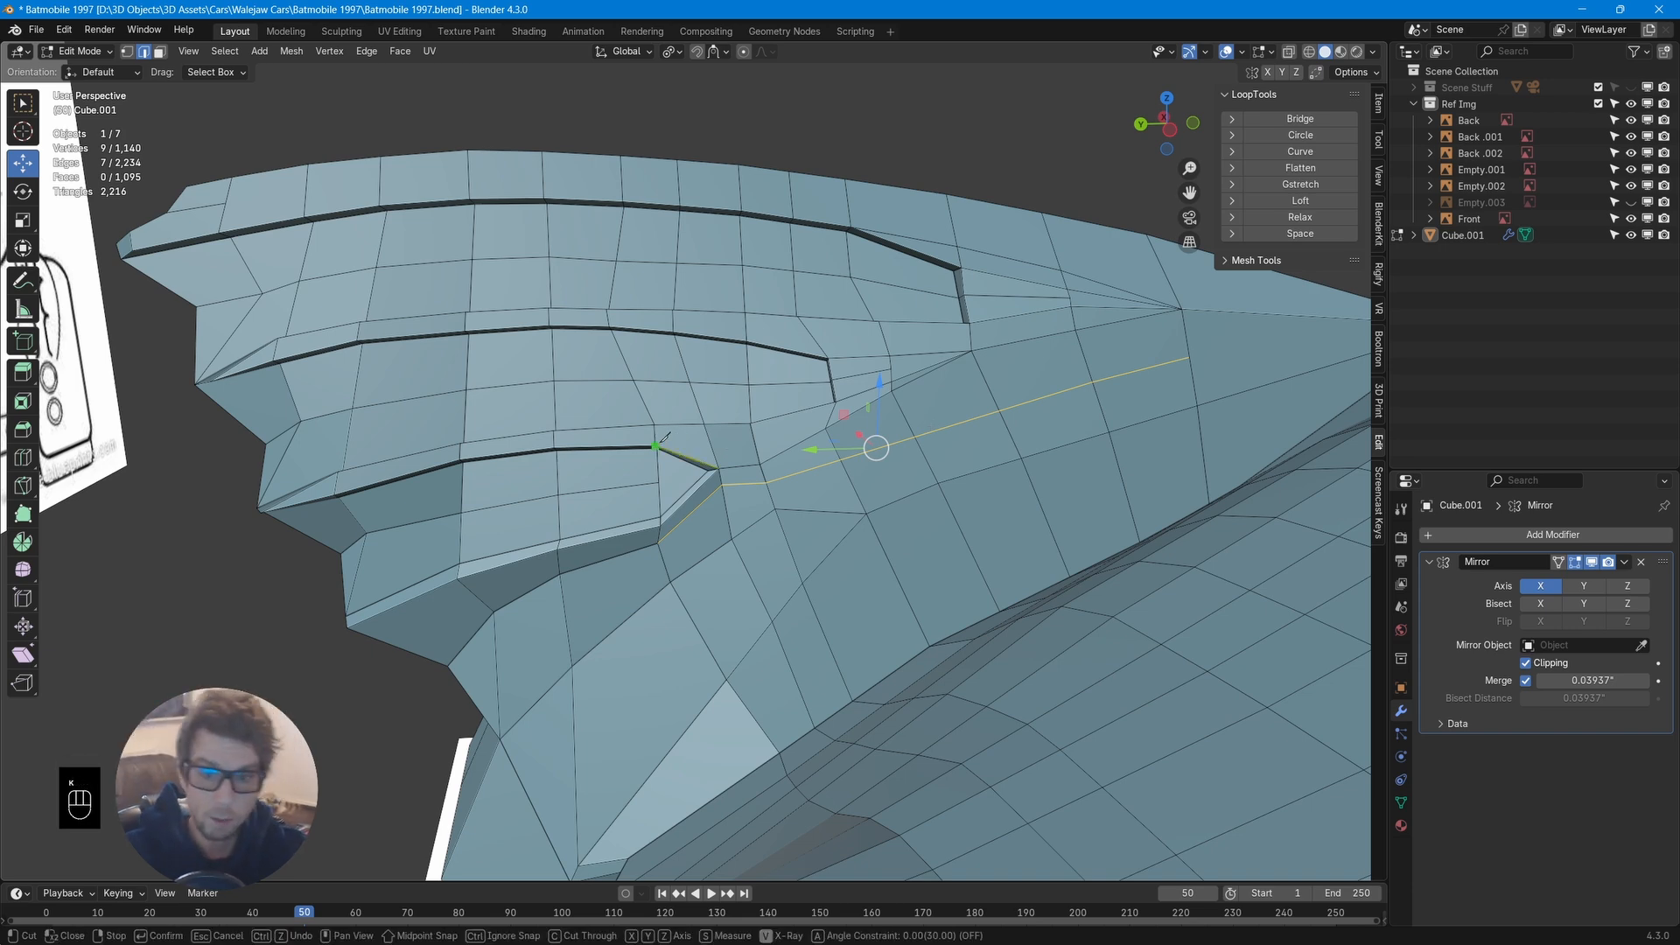
pyautogui.scroll(7, 736, 450)
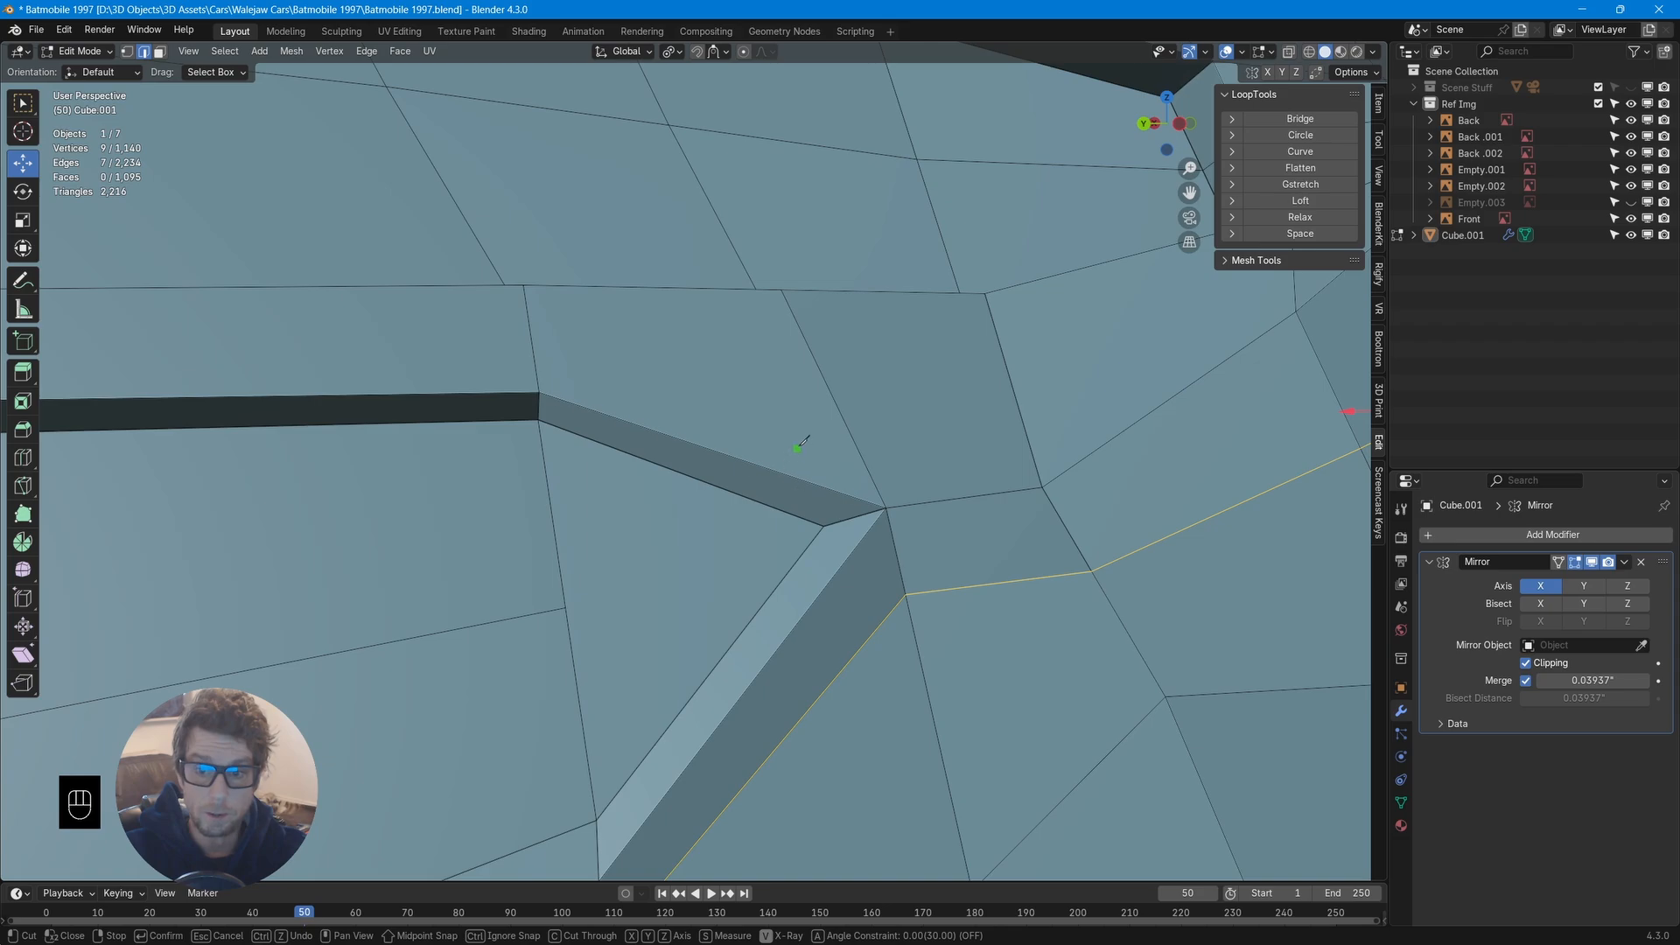
pyautogui.scroll(-7, 870, 595)
pyautogui.moveTo(870, 595); pyautogui.dragTo(769, 493, button='middle')
pyautogui.scroll(6, 836, 499)
pyautogui.scroll(-5, 846, 471)
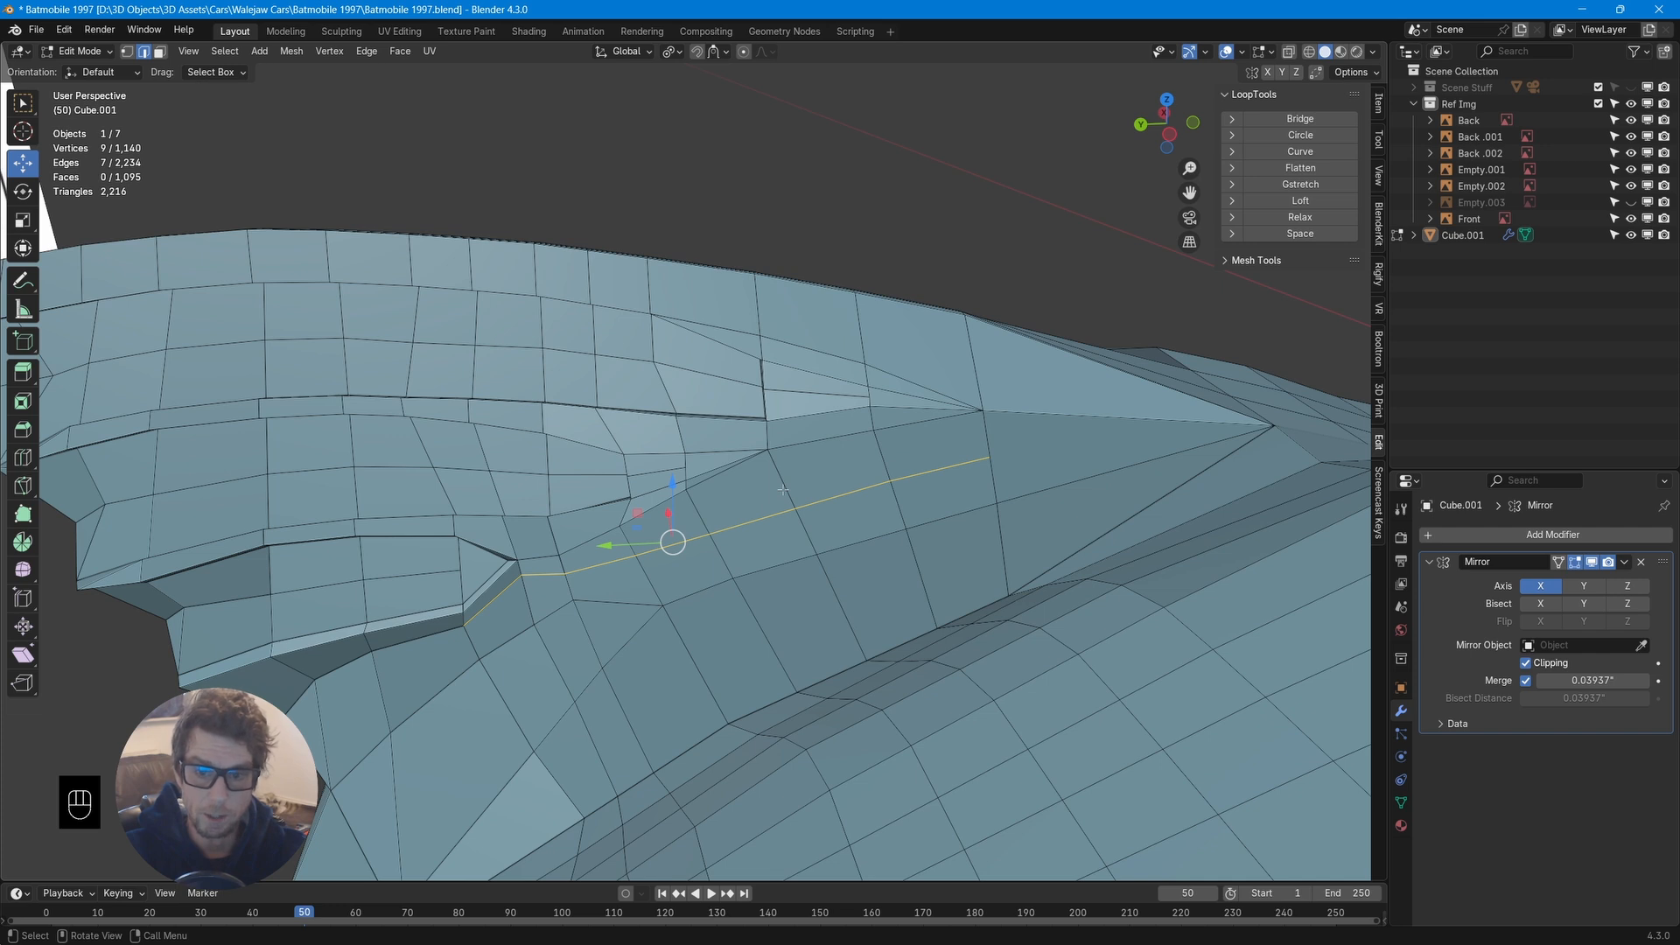
# Knife-cut an edge line from the middle groove's inner tip forward across the fin base faces, and dissolve the slanted edge just above it
pyautogui.press('k')
pyautogui.click(687, 489)
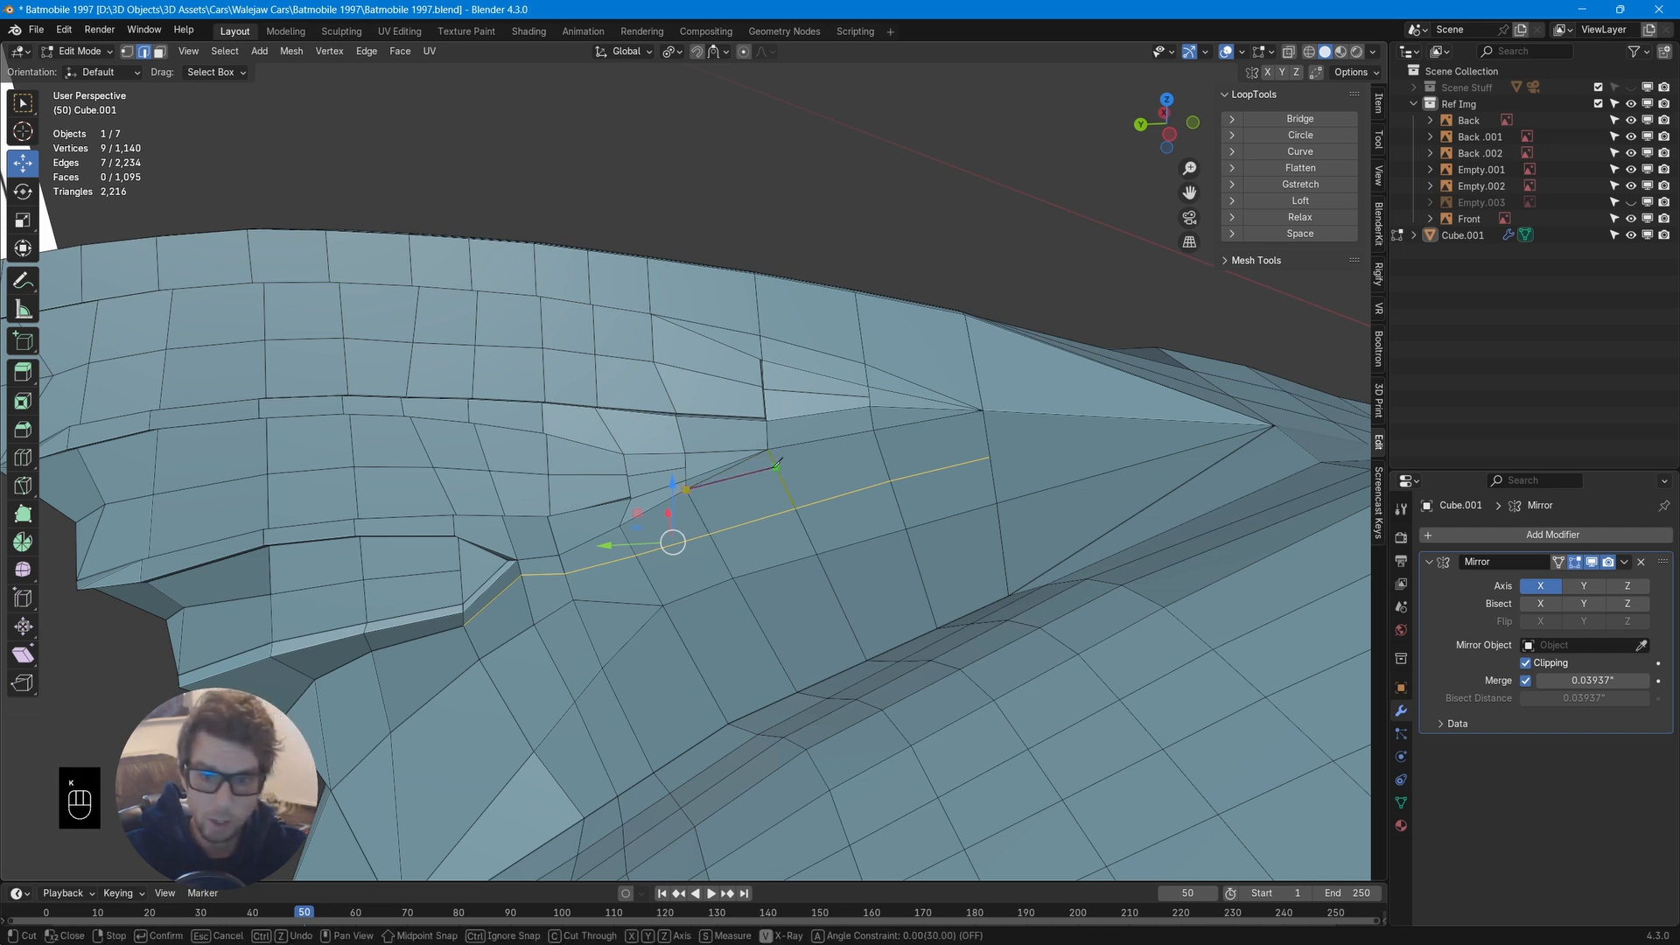
pyautogui.click(878, 446)
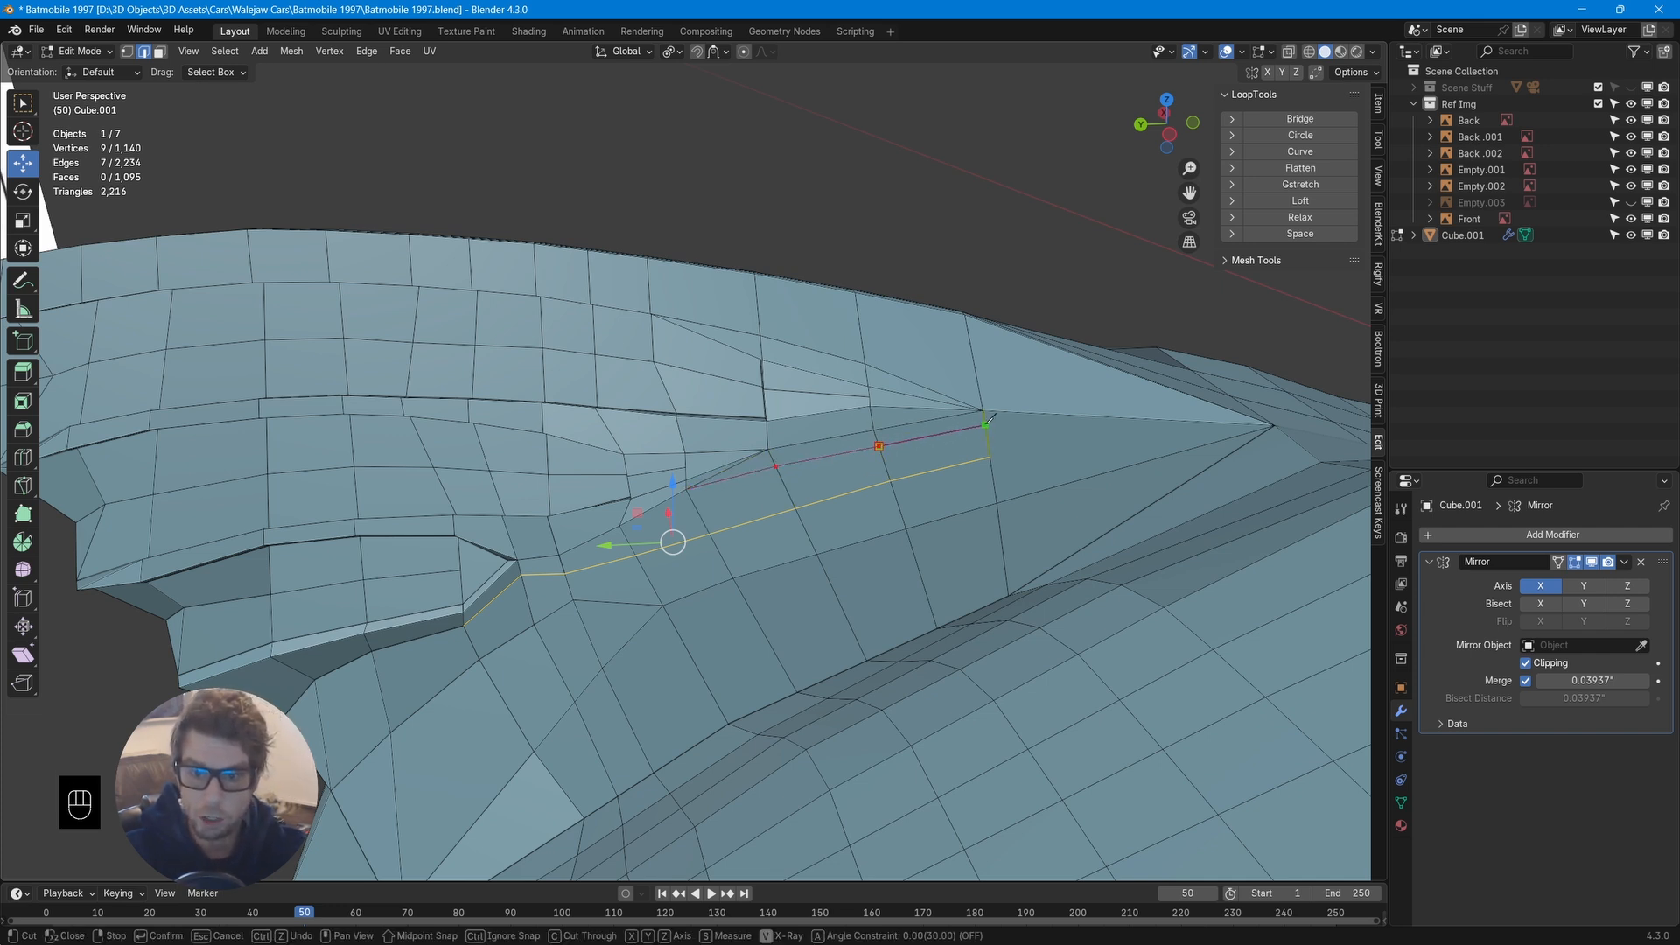
pyautogui.click(984, 424)
pyautogui.press('Return')
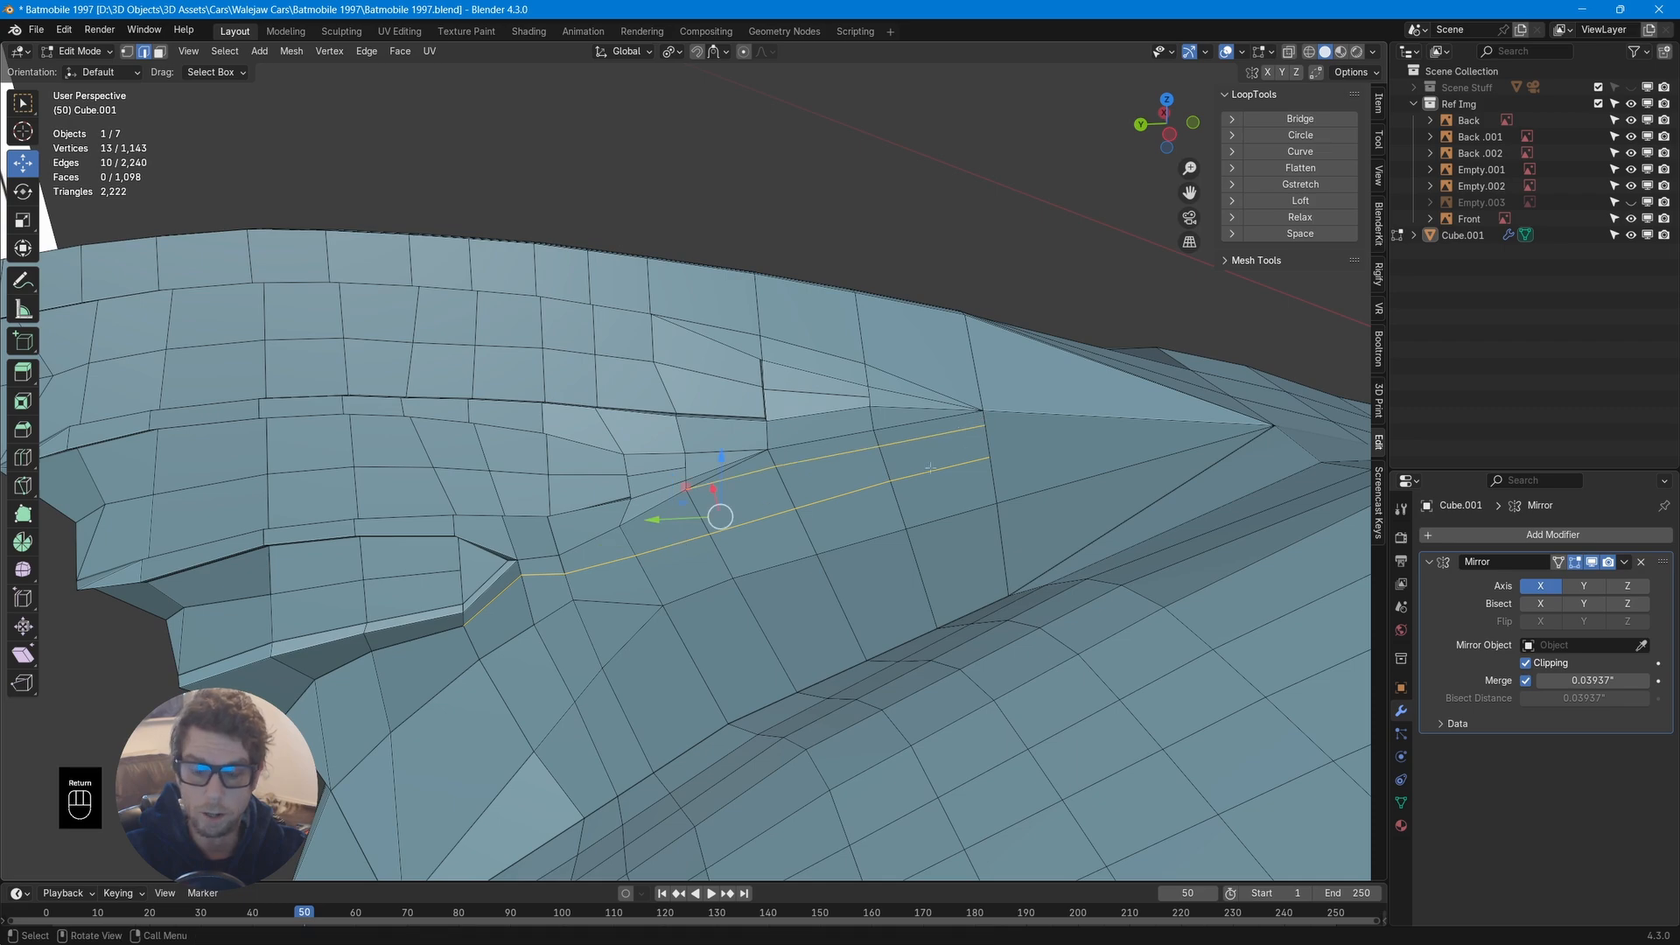
pyautogui.click(737, 465)
pyautogui.press('x')
pyautogui.click(736, 464)
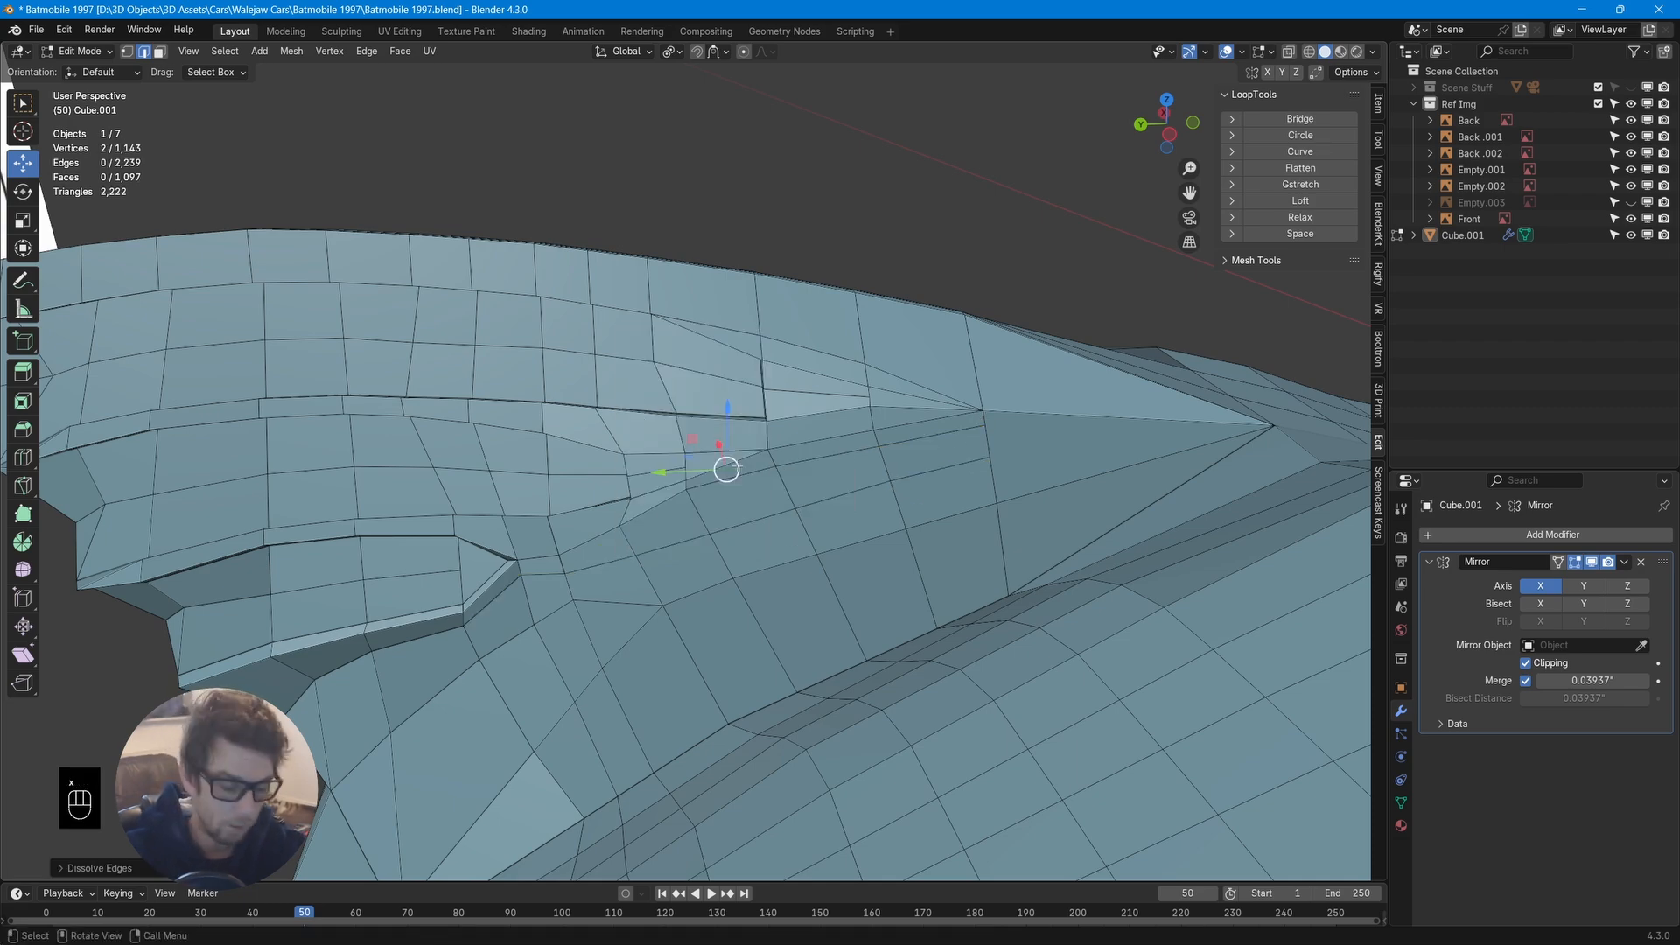
# Slide the vertex at the rear start of the new cut, beside the middle groove's inner tip, along its edge
pyautogui.scroll(6, 736, 465)
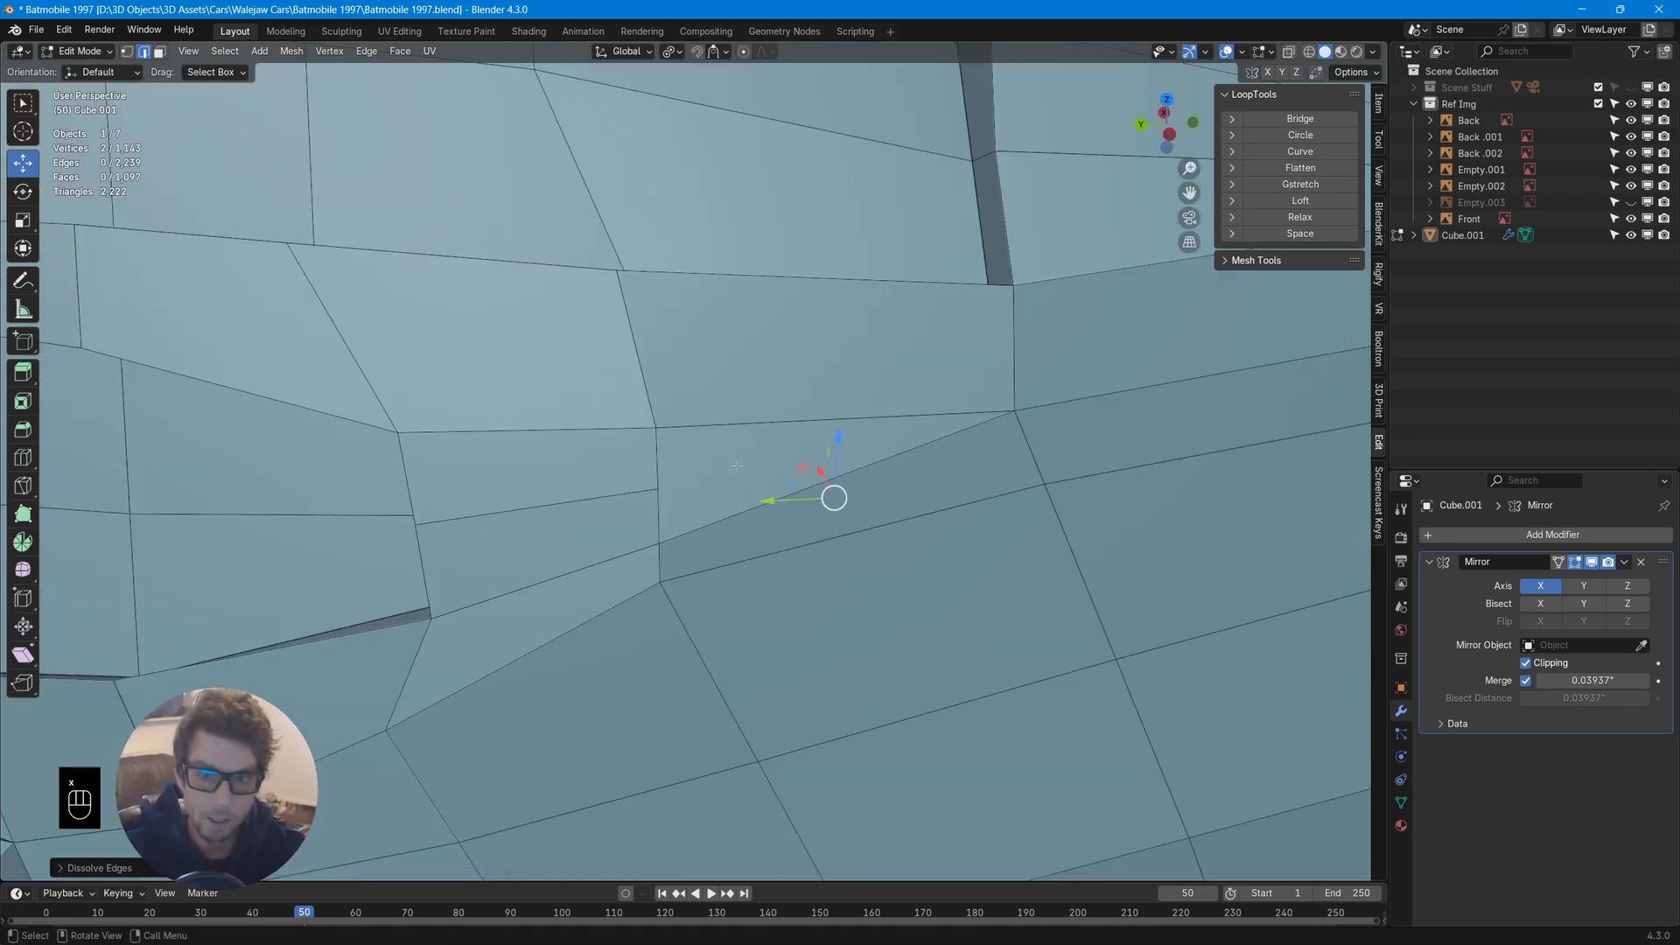
pyautogui.scroll(-8, 737, 464)
pyautogui.moveTo(630, 536); pyautogui.dragTo(681, 505, button='middle')
pyautogui.press('1')
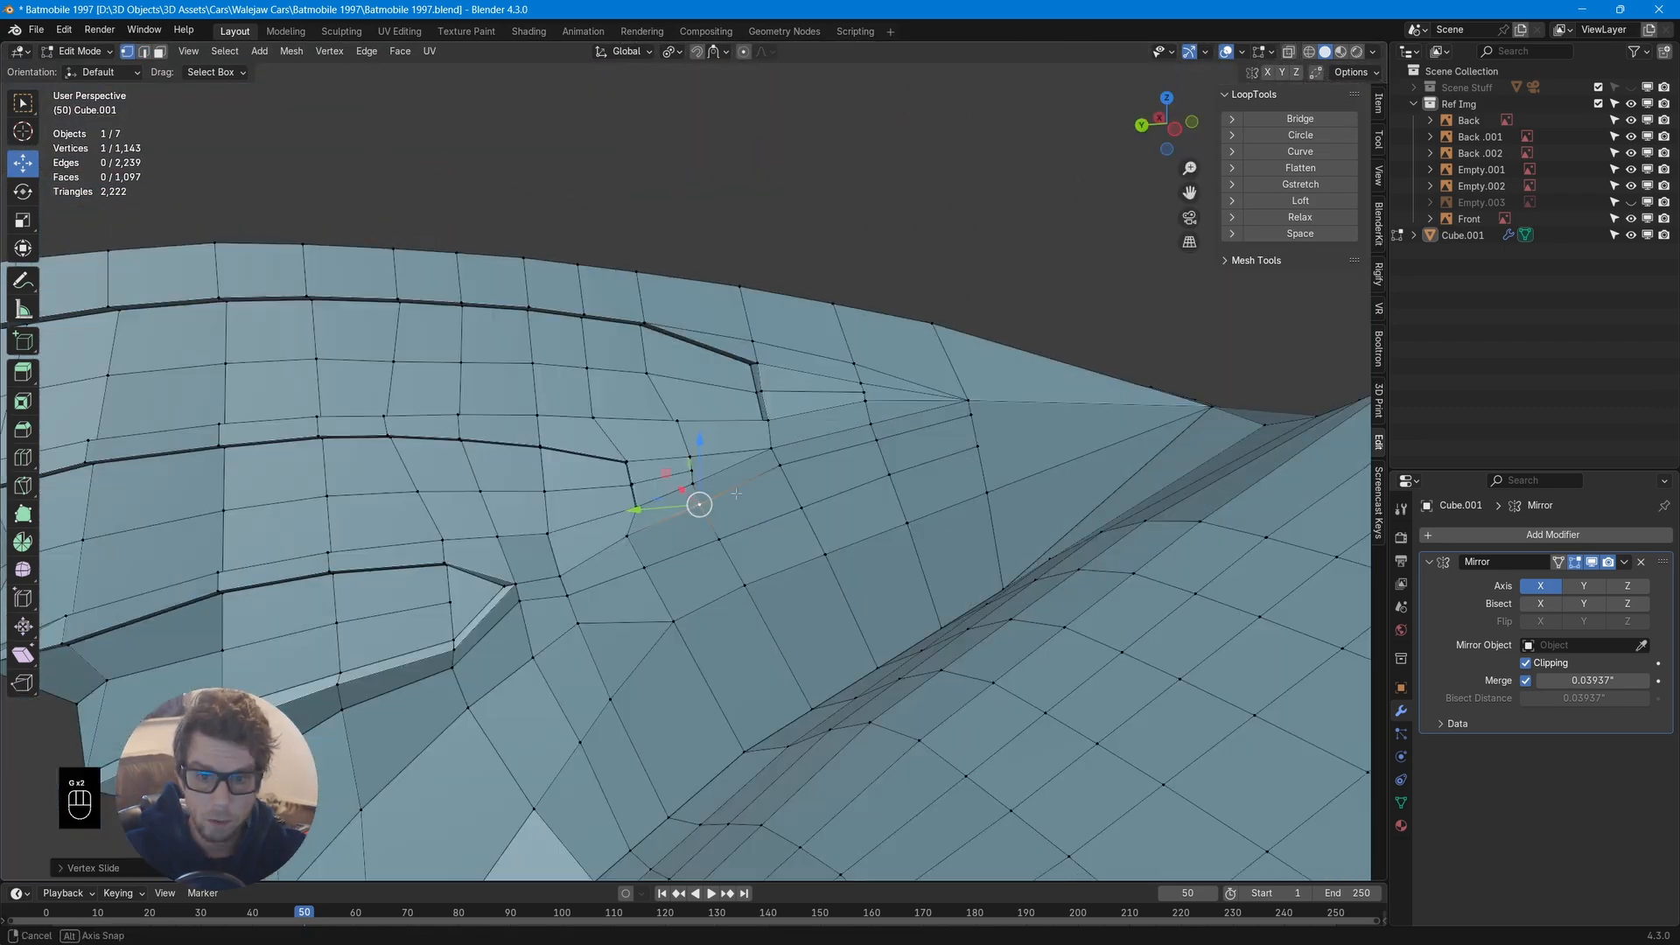
pyautogui.moveTo(857, 477); pyautogui.dragTo(699, 543, button='middle')
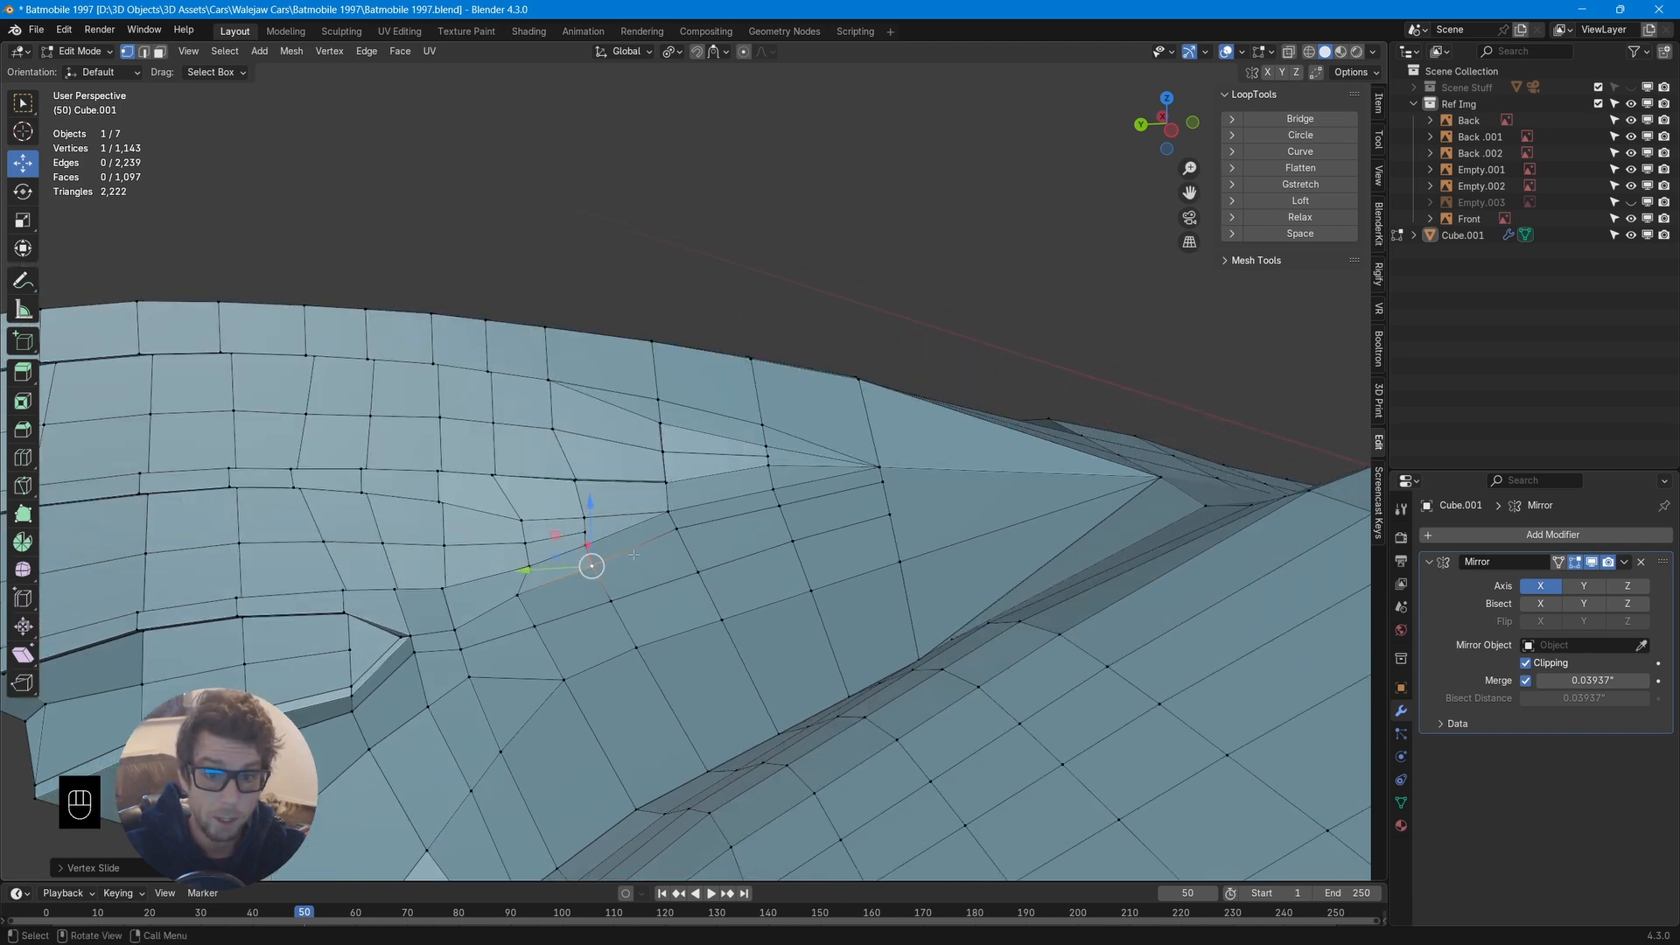
# Knife-cut a short lengthwise edge across the fin face ahead of the top groove, starting at the existing line's end vertex
pyautogui.scroll(-4, 692, 536)
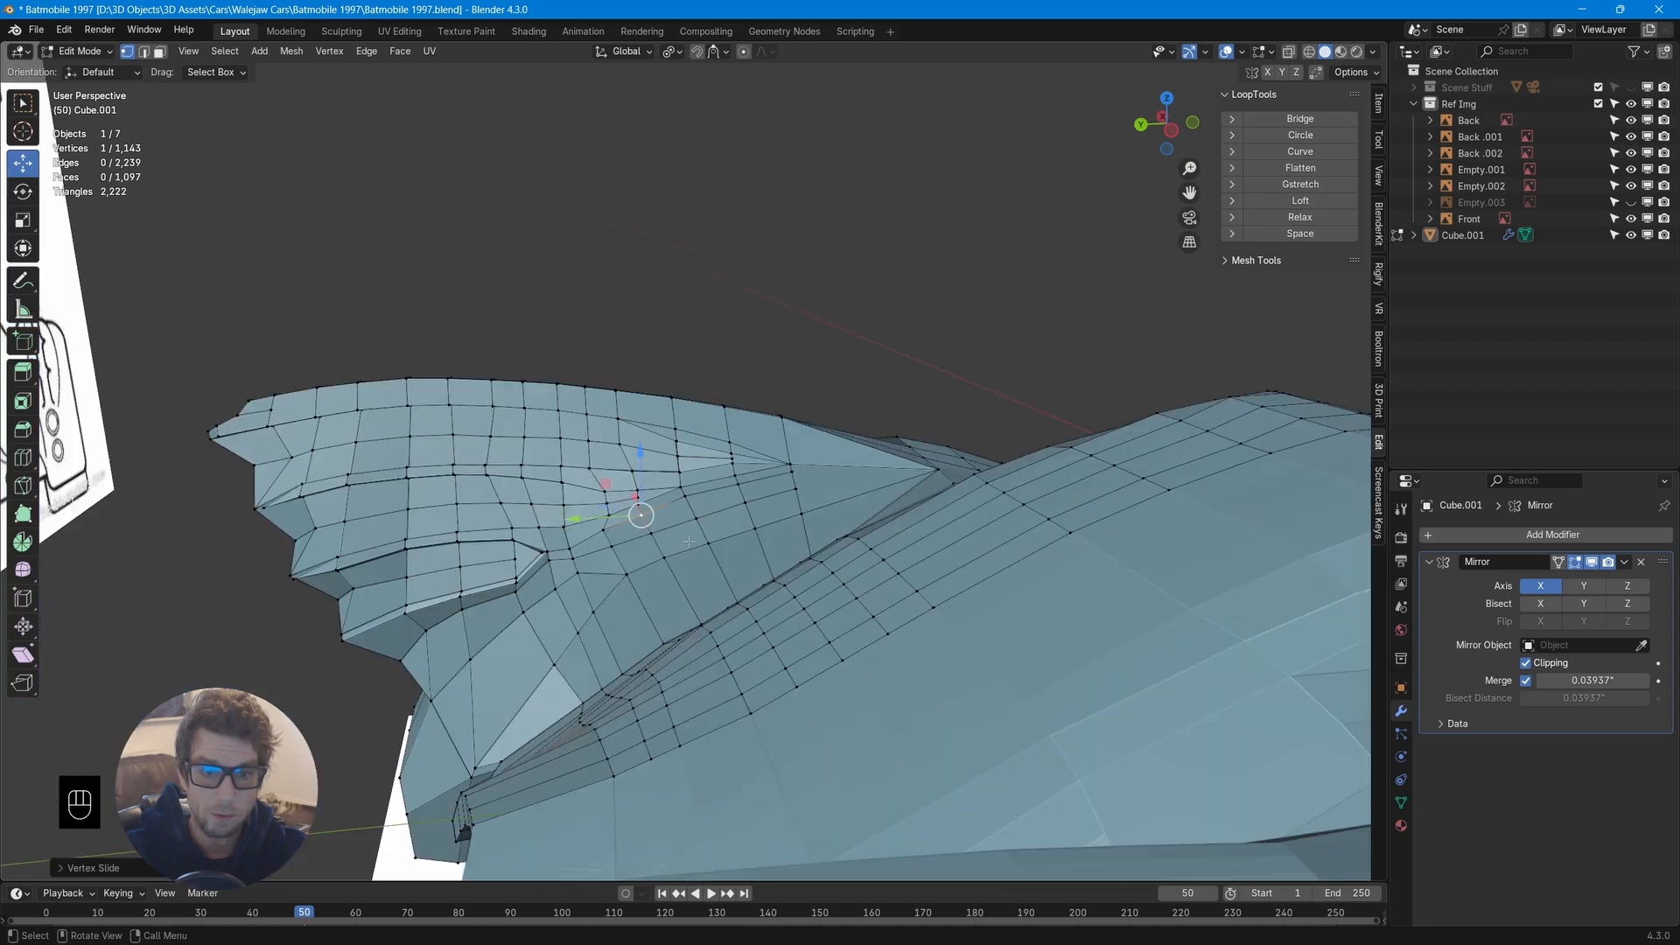
pyautogui.moveTo(692, 535); pyautogui.dragTo(791, 548, button='middle')
pyautogui.moveTo(774, 531); pyautogui.dragTo(689, 556, button='middle')
pyautogui.scroll(4, 753, 535)
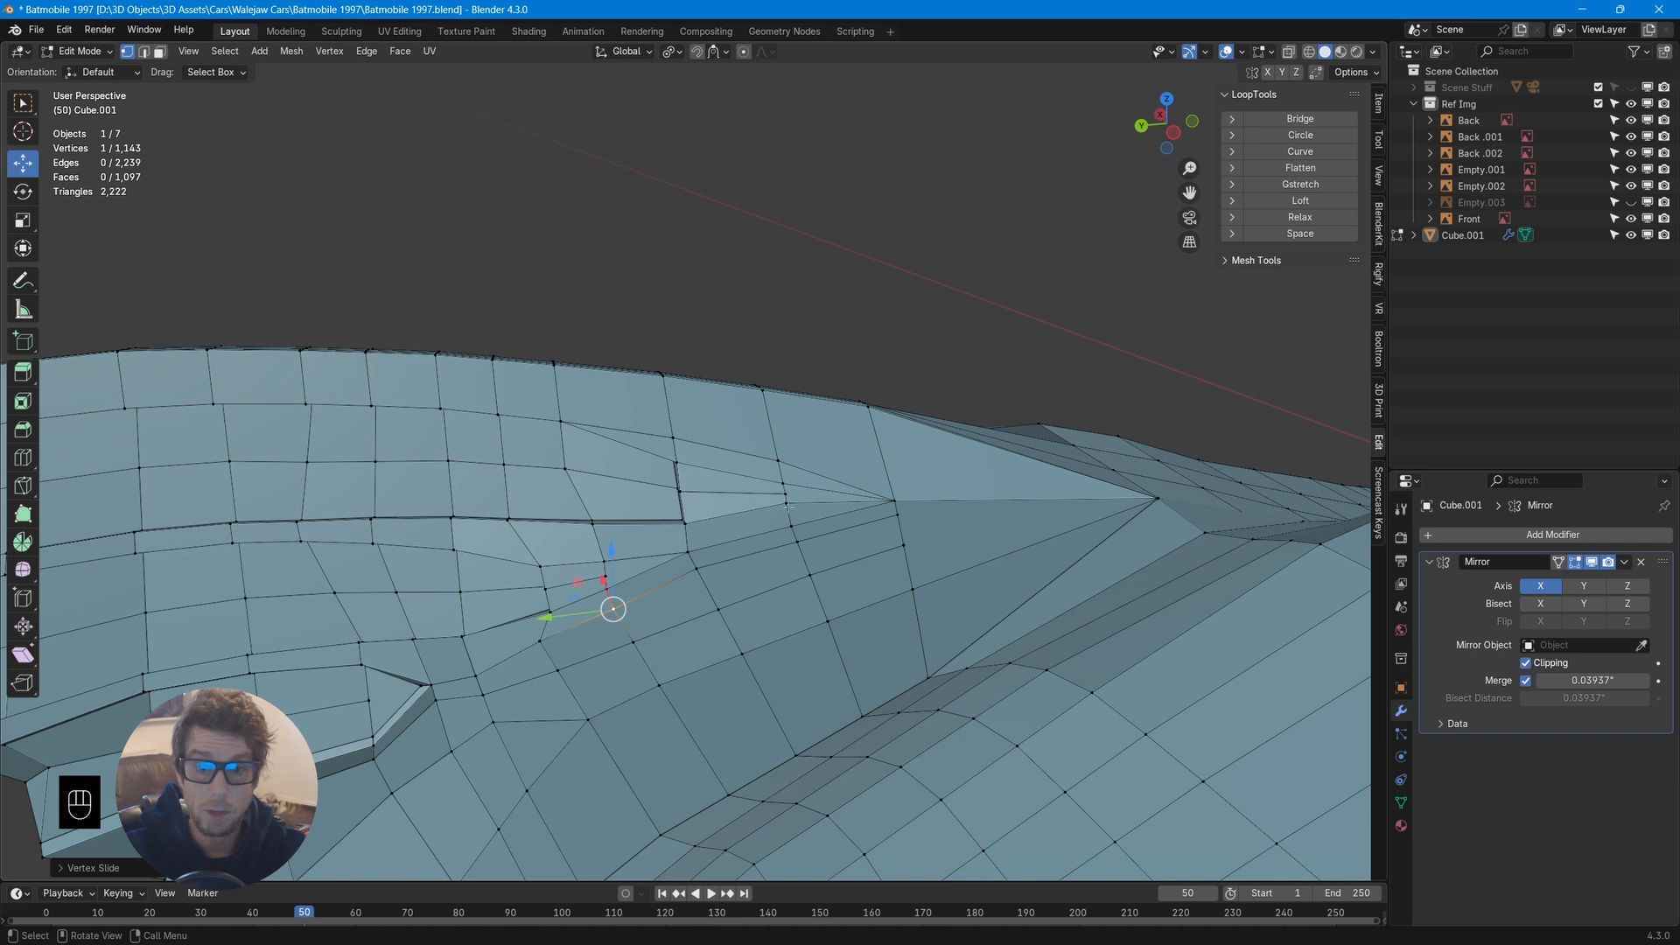
pyautogui.press('k')
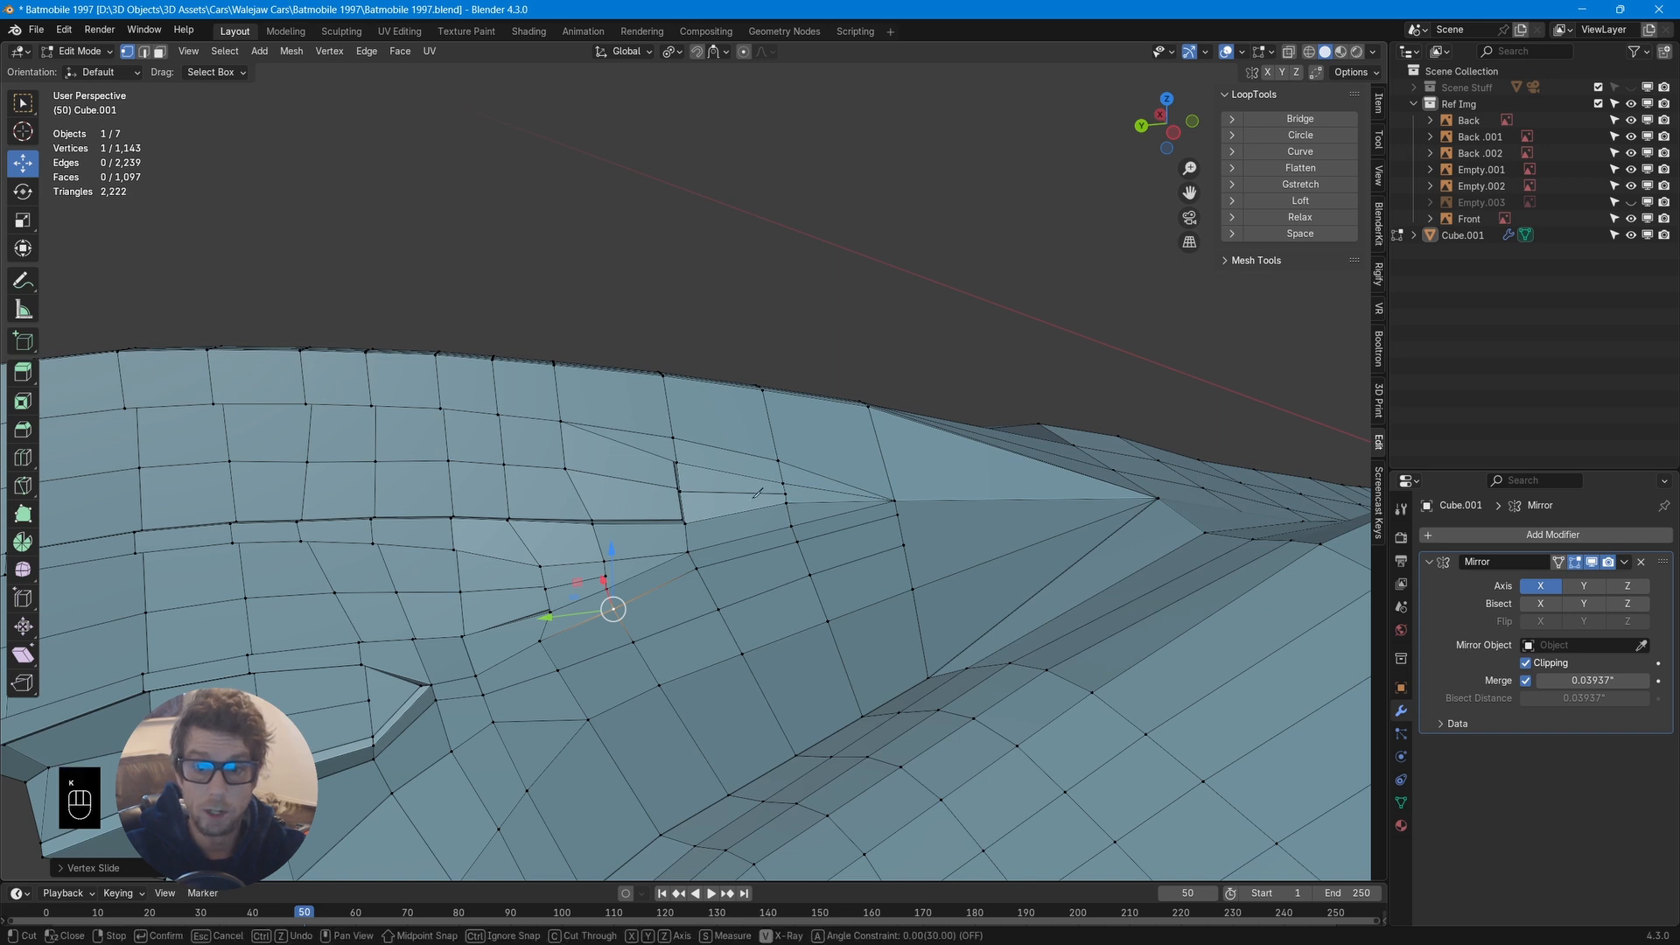
pyautogui.click(879, 460)
pyautogui.press('Return')
pyautogui.moveTo(880, 460); pyautogui.dragTo(630, 430, button='middle')
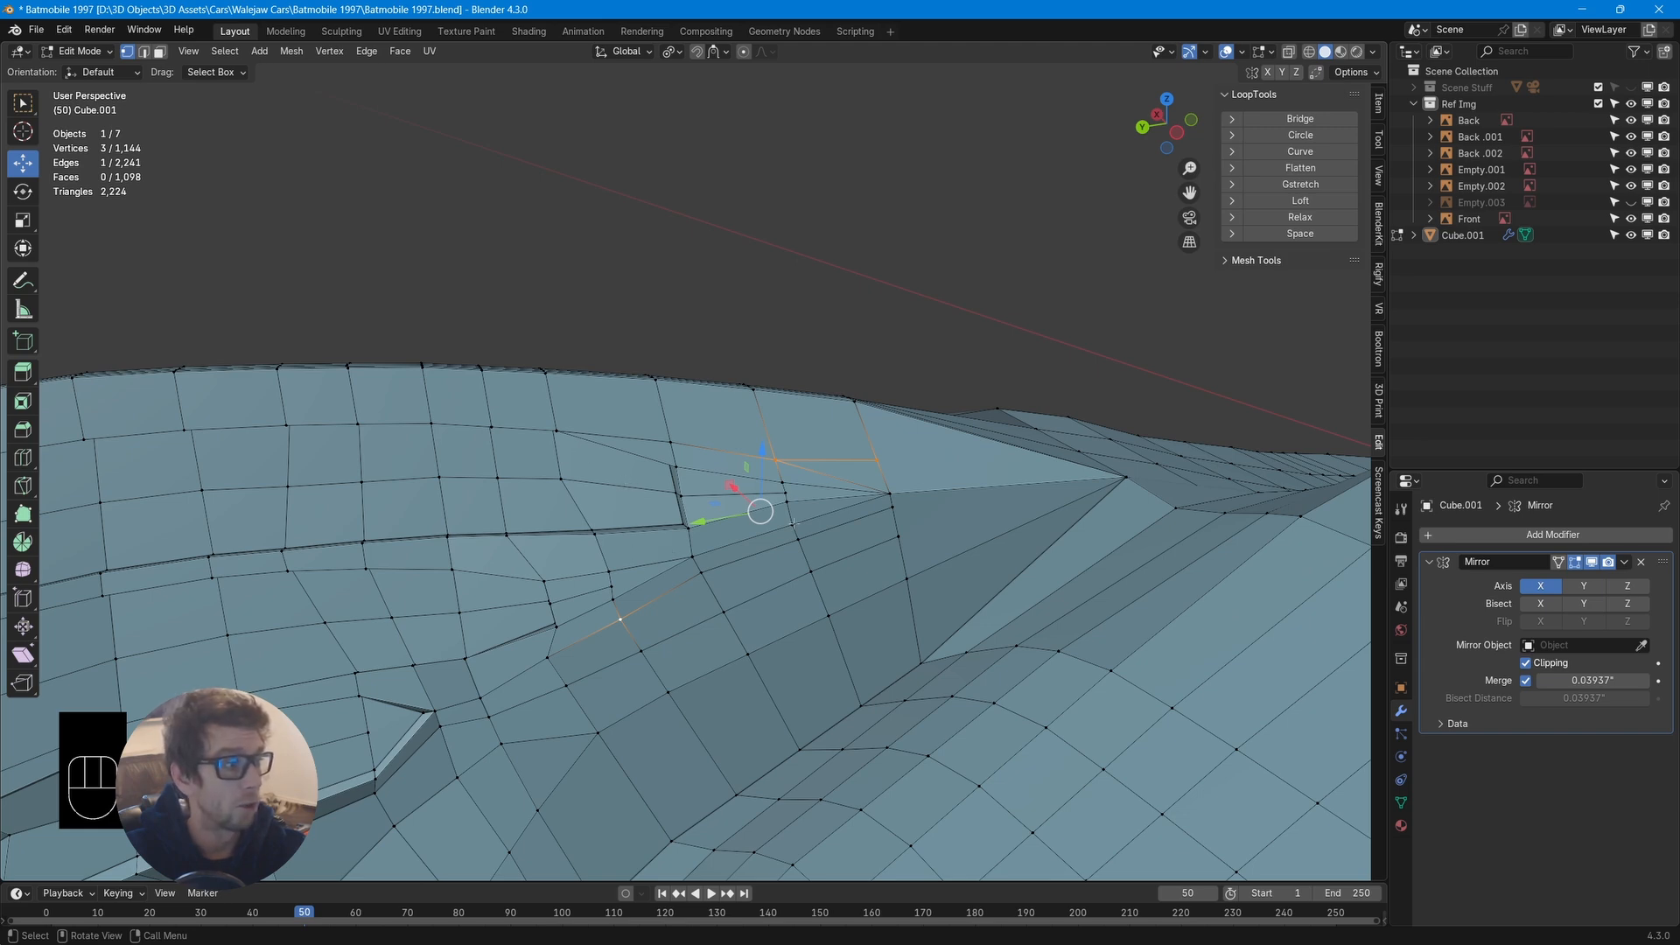
# Dissolve the slanted edge directly below the new cut ahead of the top groove
pyautogui.moveTo(793, 523); pyautogui.dragTo(799, 526, button='middle')
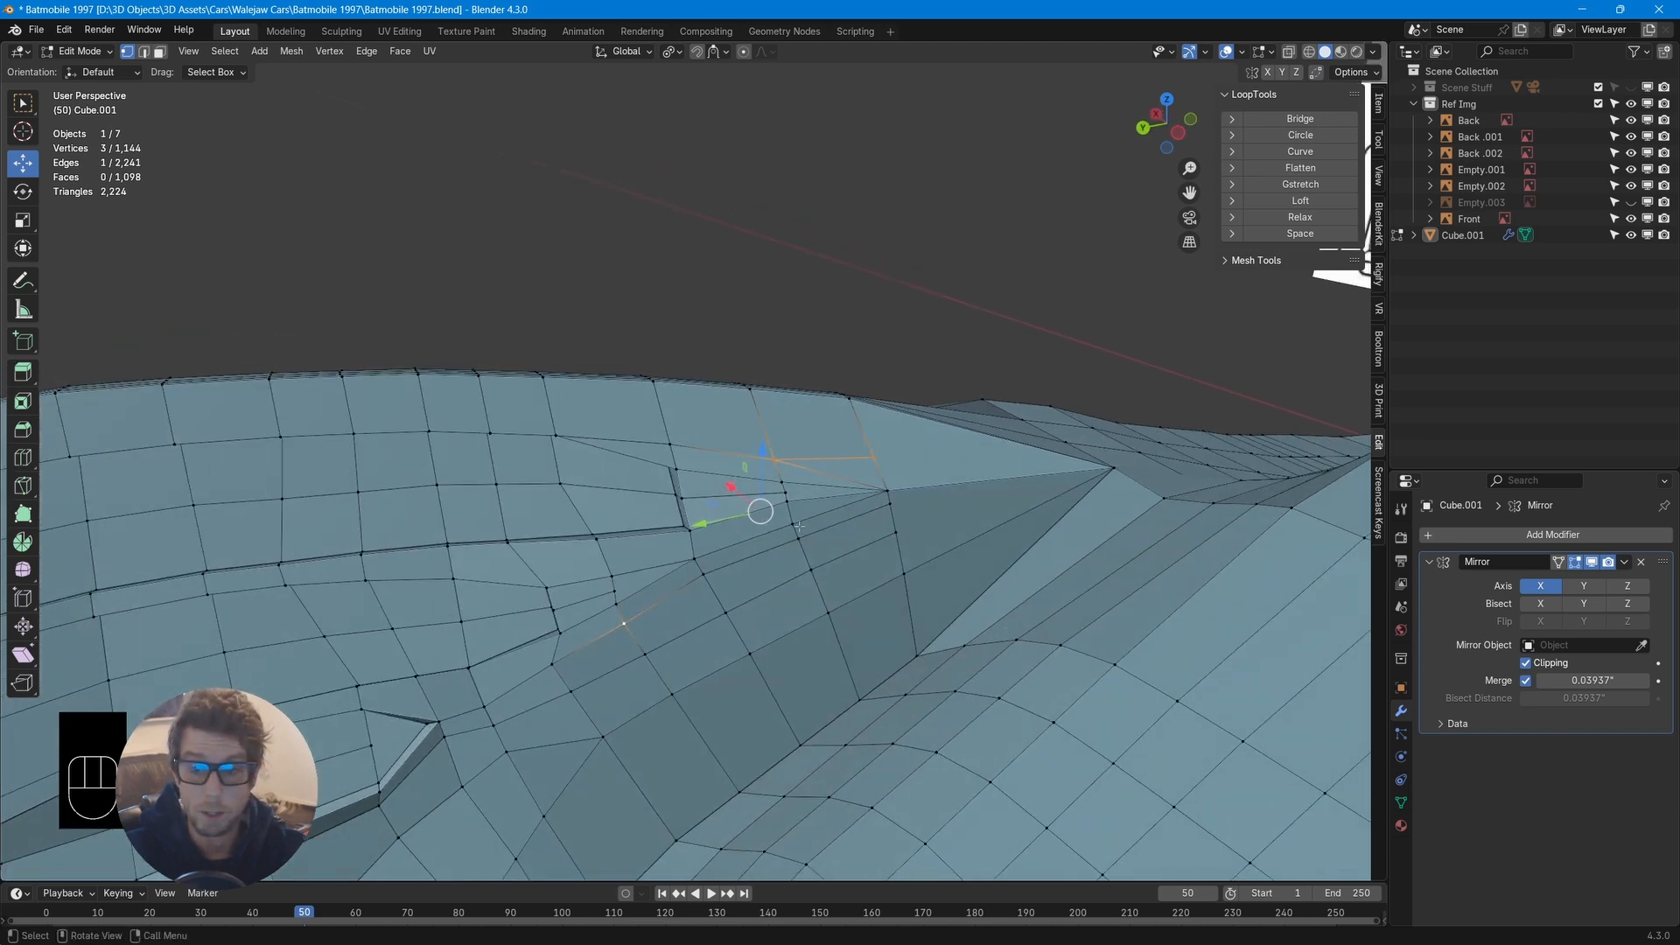
pyautogui.press('2')
pyautogui.press('x')
pyautogui.click(789, 478)
pyautogui.moveTo(789, 478); pyautogui.dragTo(822, 478, button='middle')
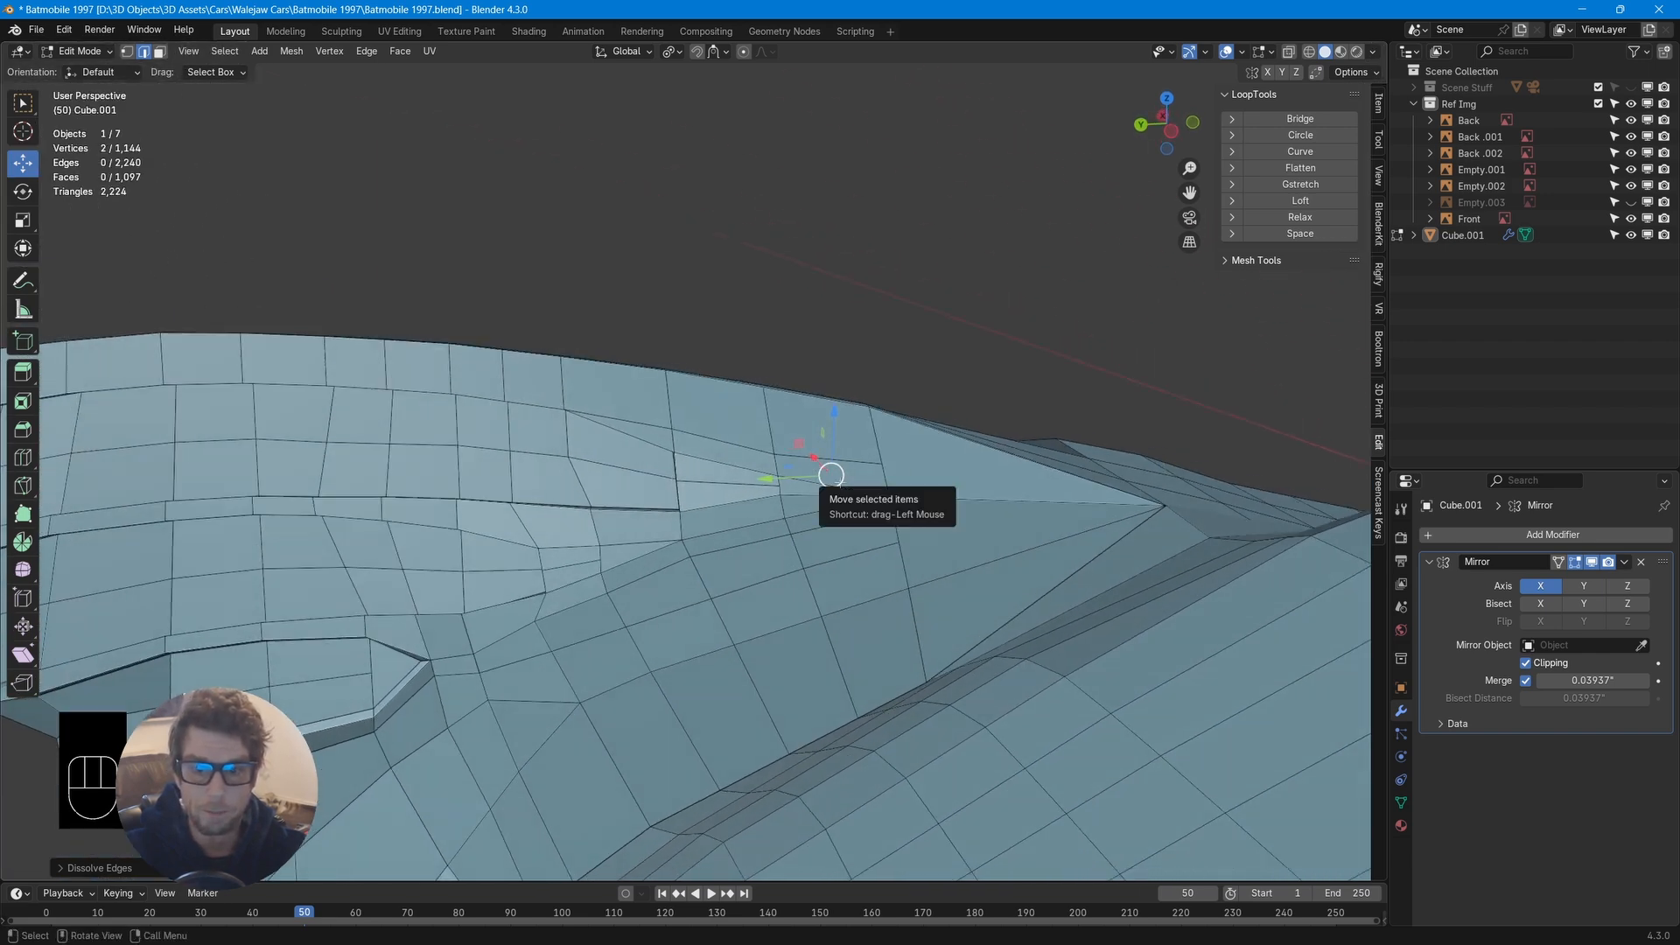
# Knife-cut another lengthwise edge above the narrow triangular faces ahead of the top groove, reaching the next cross edge
pyautogui.click(796, 483)
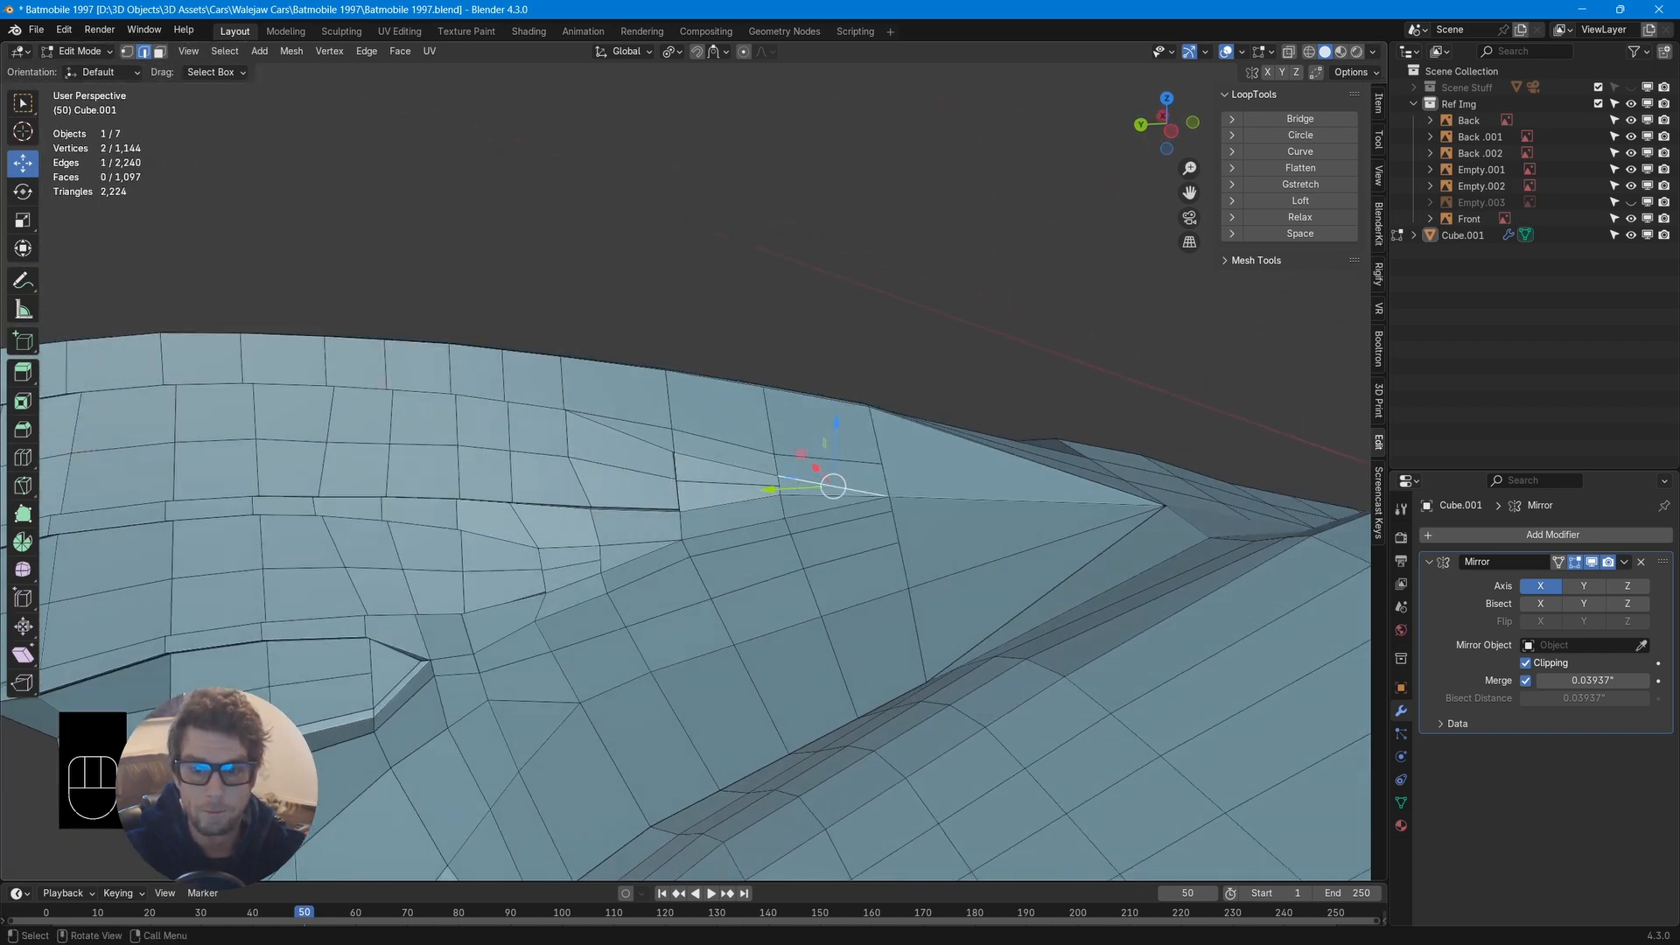
pyautogui.press('3')
pyautogui.click(806, 490)
pyautogui.moveTo(807, 490); pyautogui.dragTo(837, 605, button='middle')
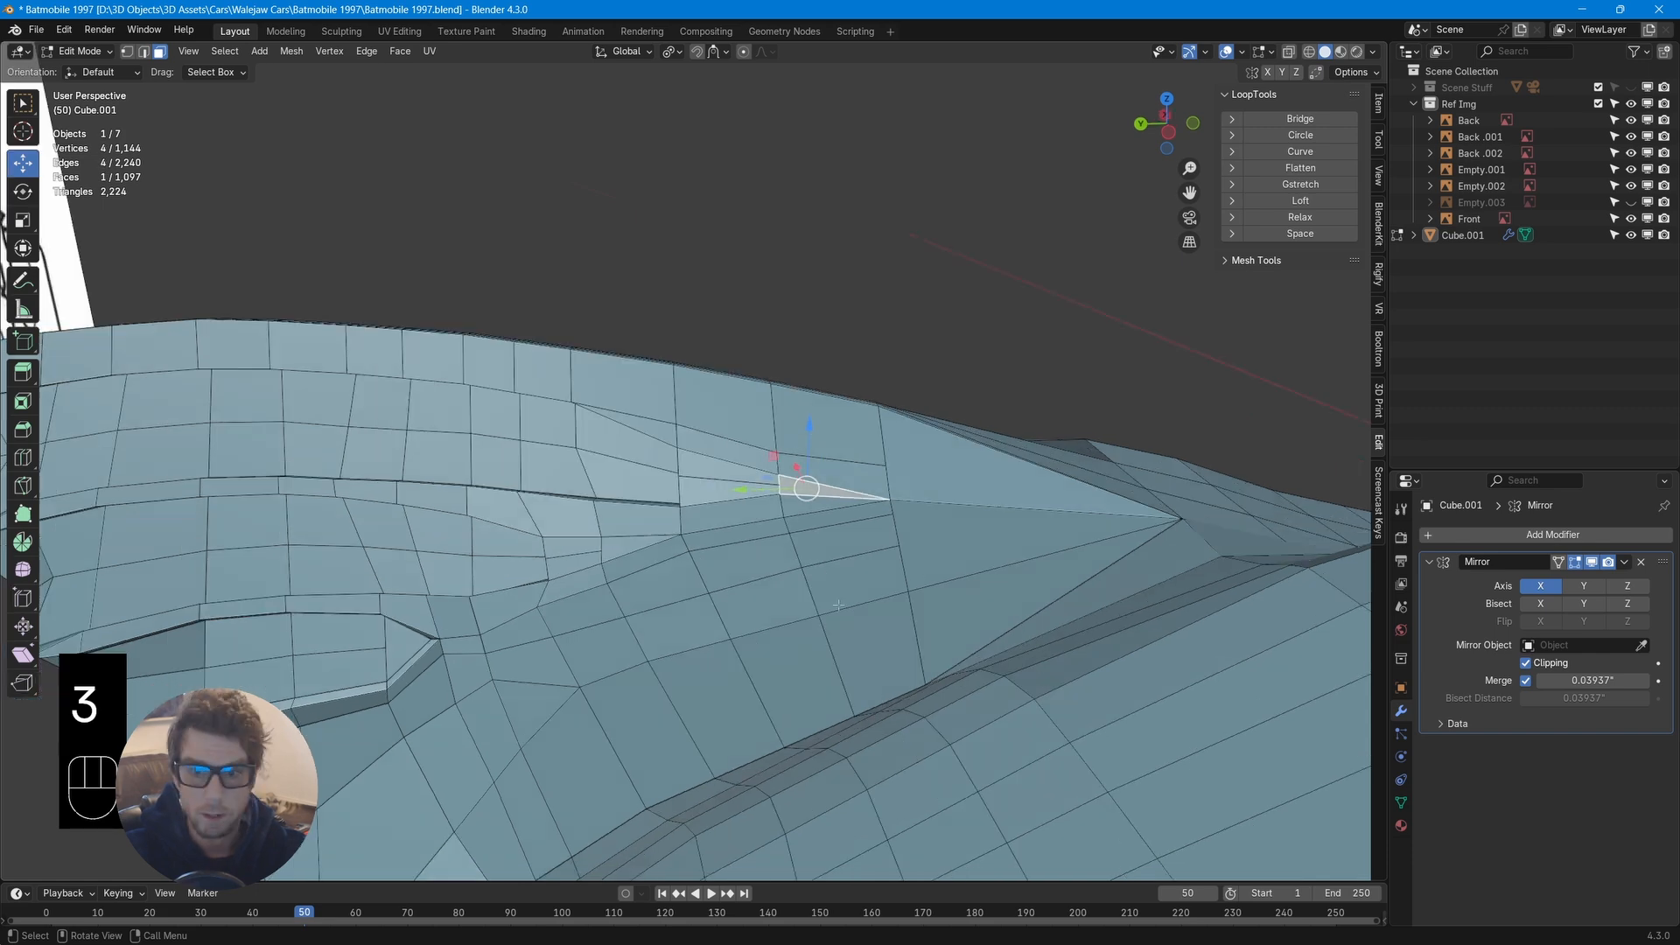
pyautogui.click(819, 511)
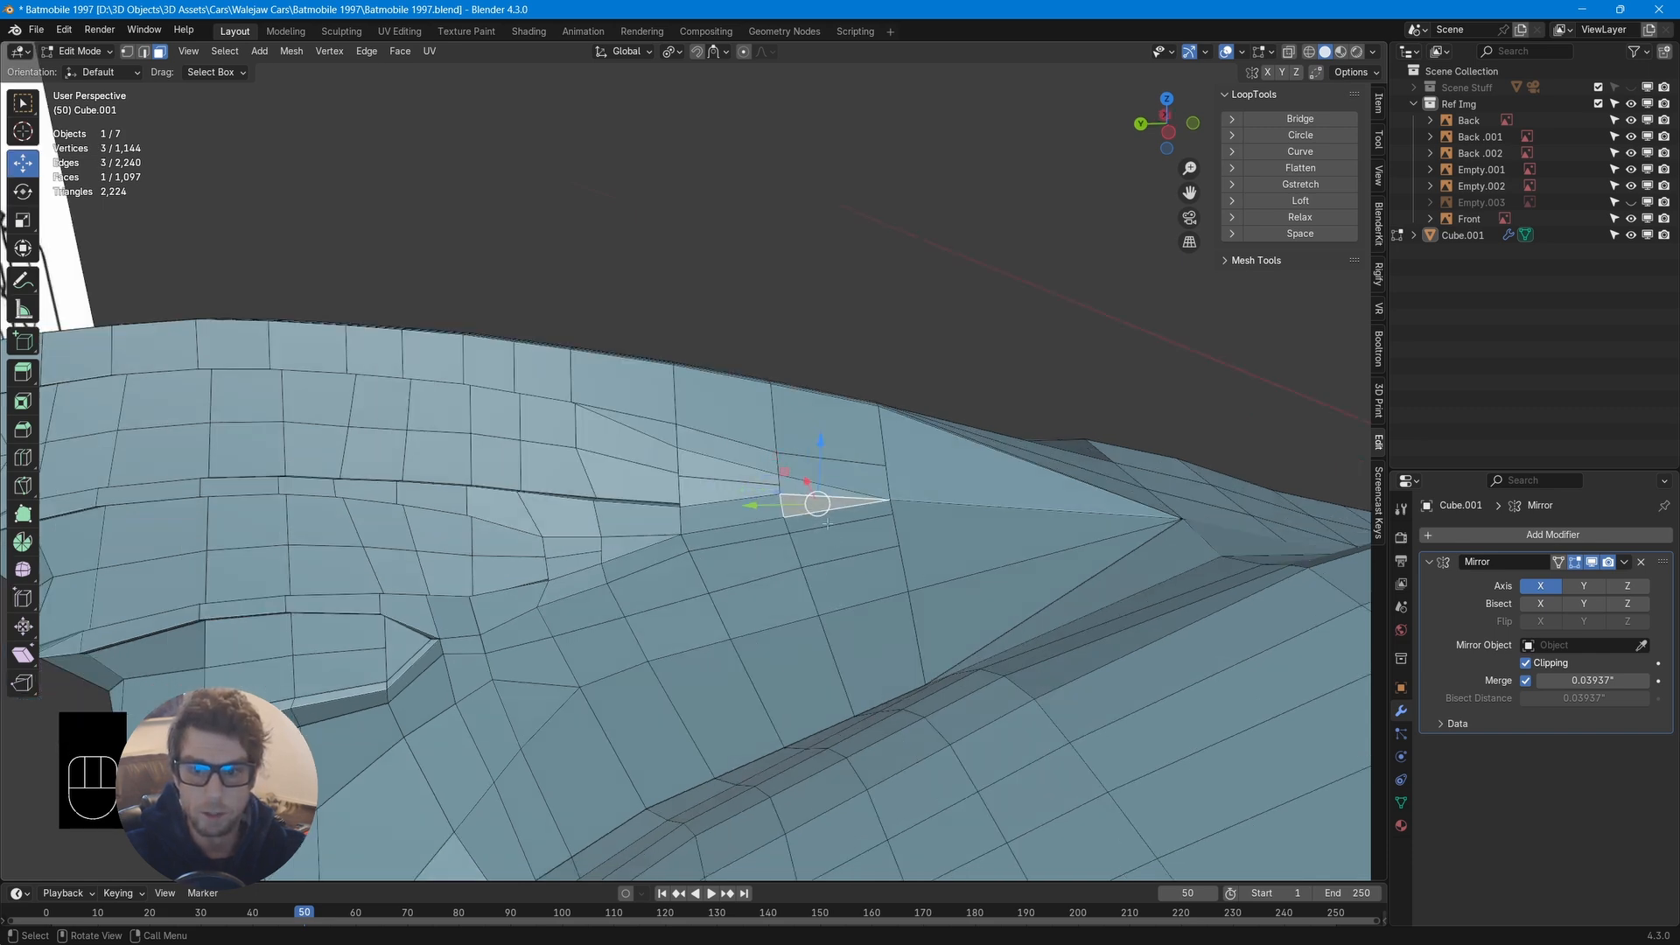
pyautogui.moveTo(845, 573); pyautogui.dragTo(768, 565, button='middle')
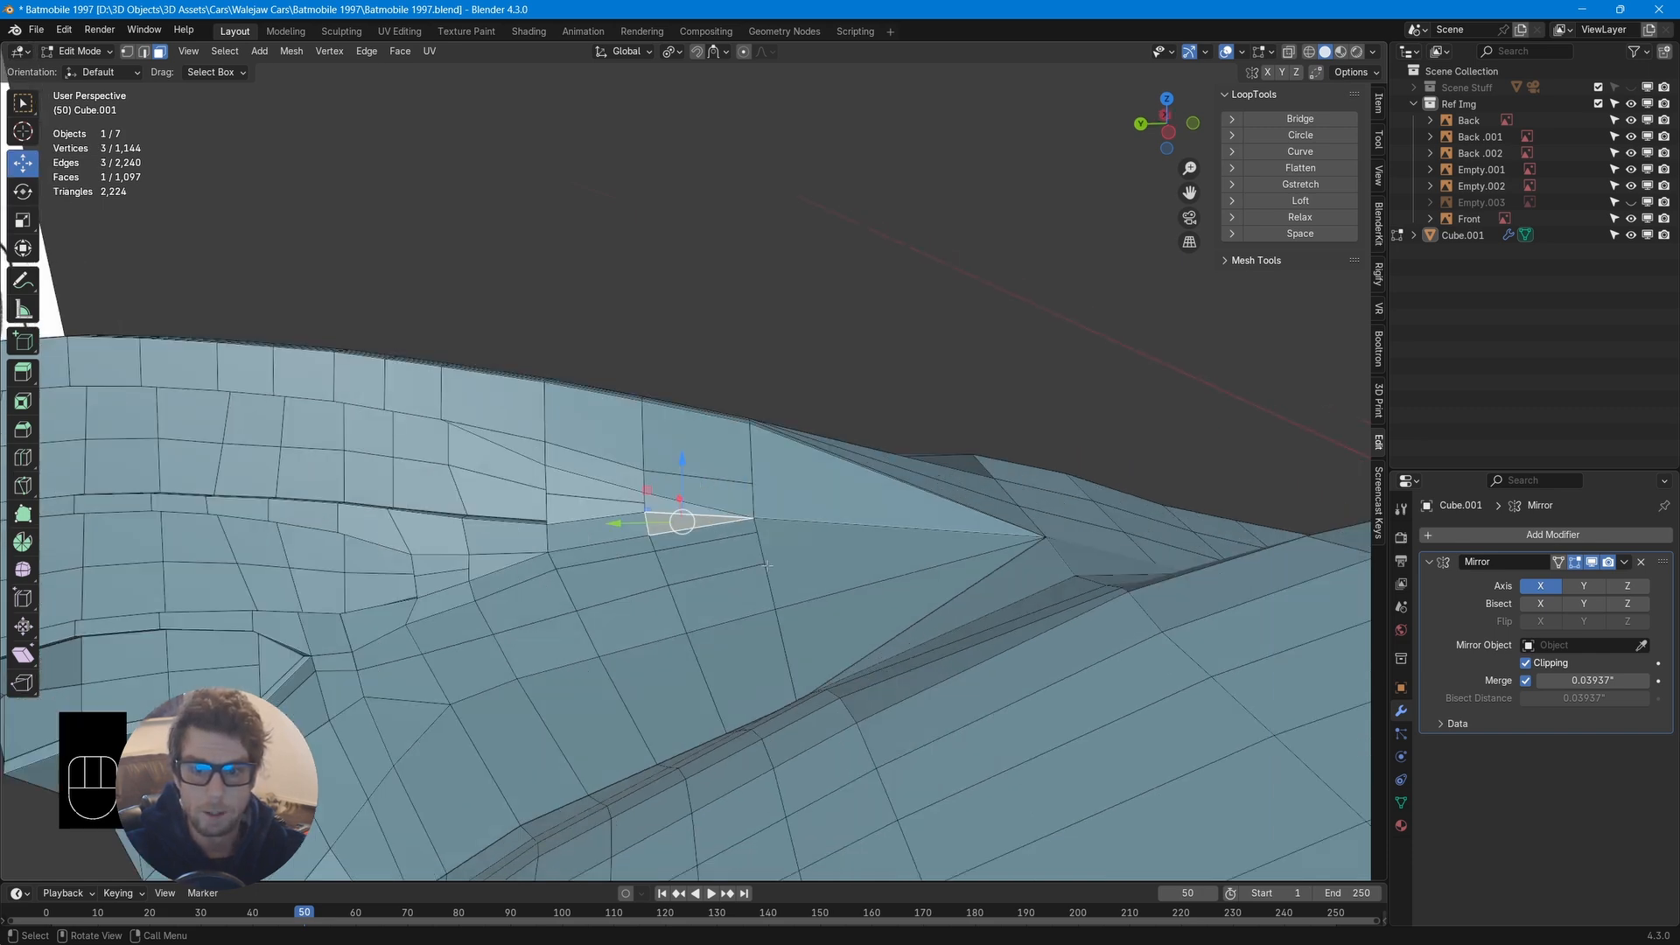
pyautogui.scroll(7, 768, 565)
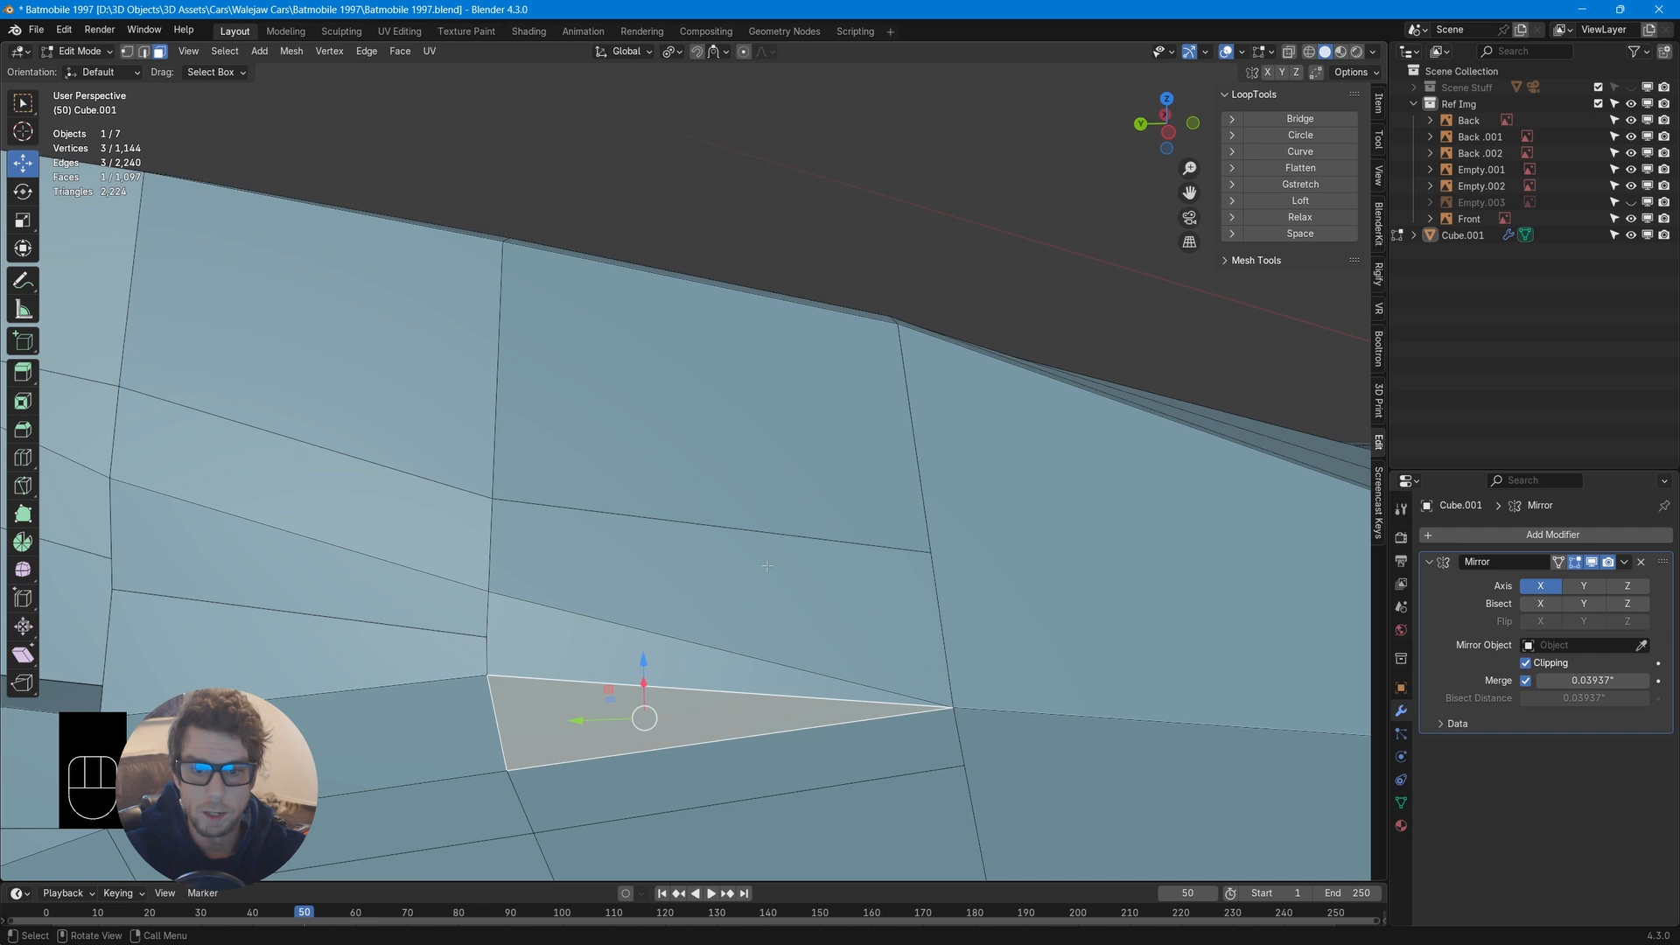
pyautogui.press('k')
pyautogui.click(489, 591)
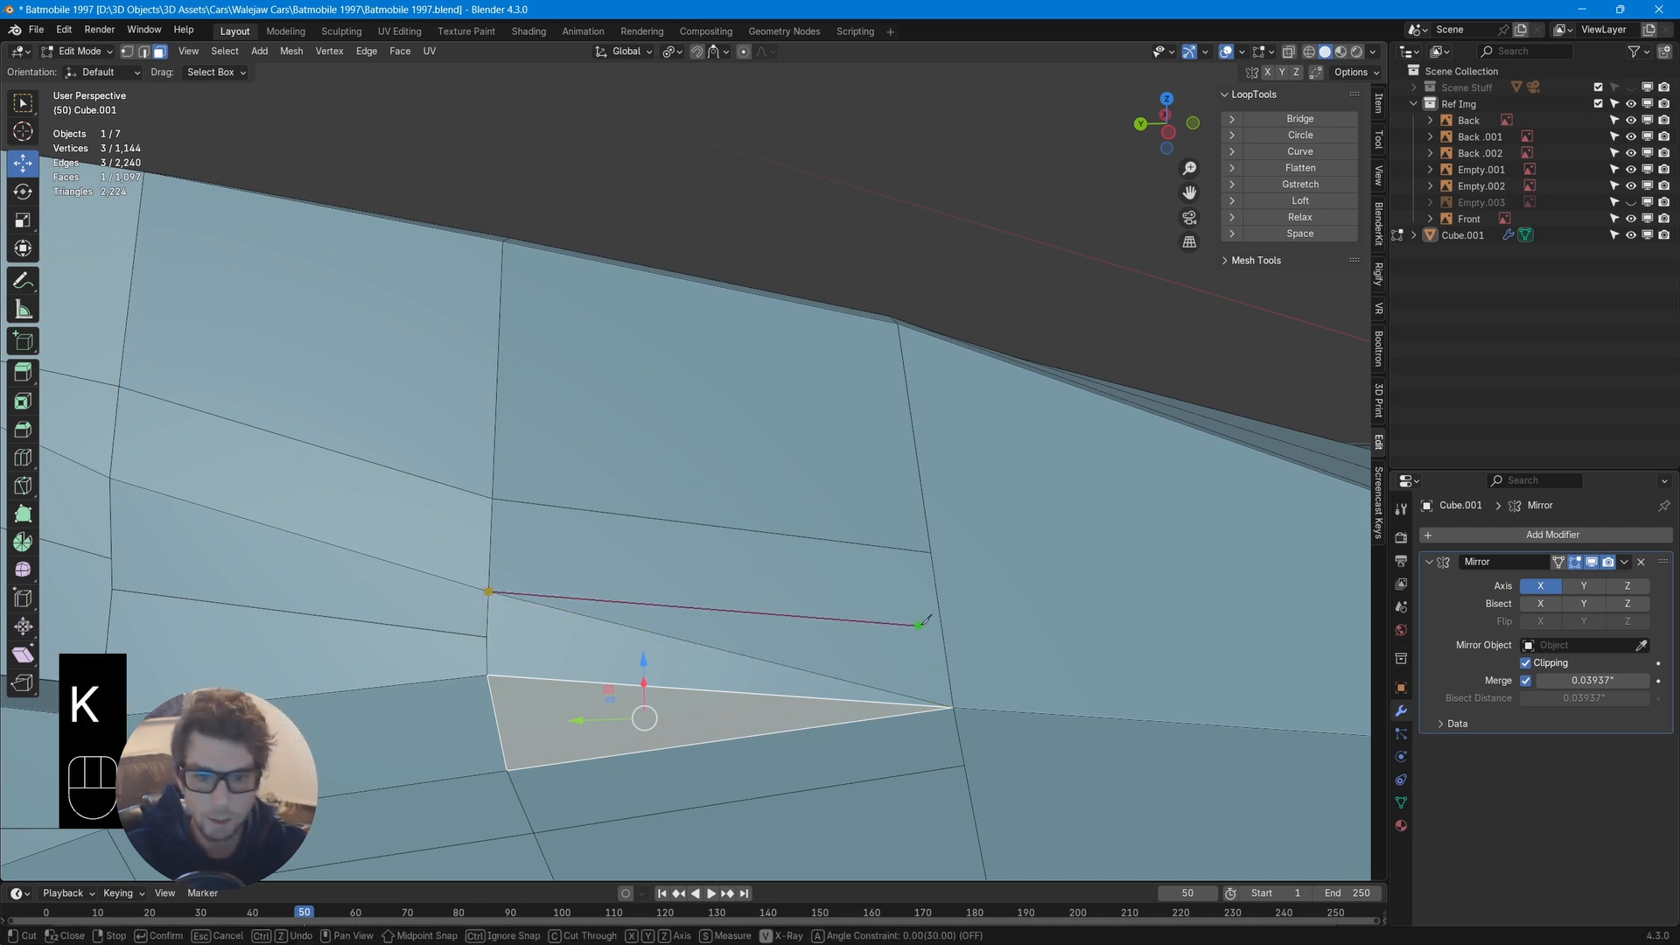
pyautogui.click(940, 629)
pyautogui.press('Return')
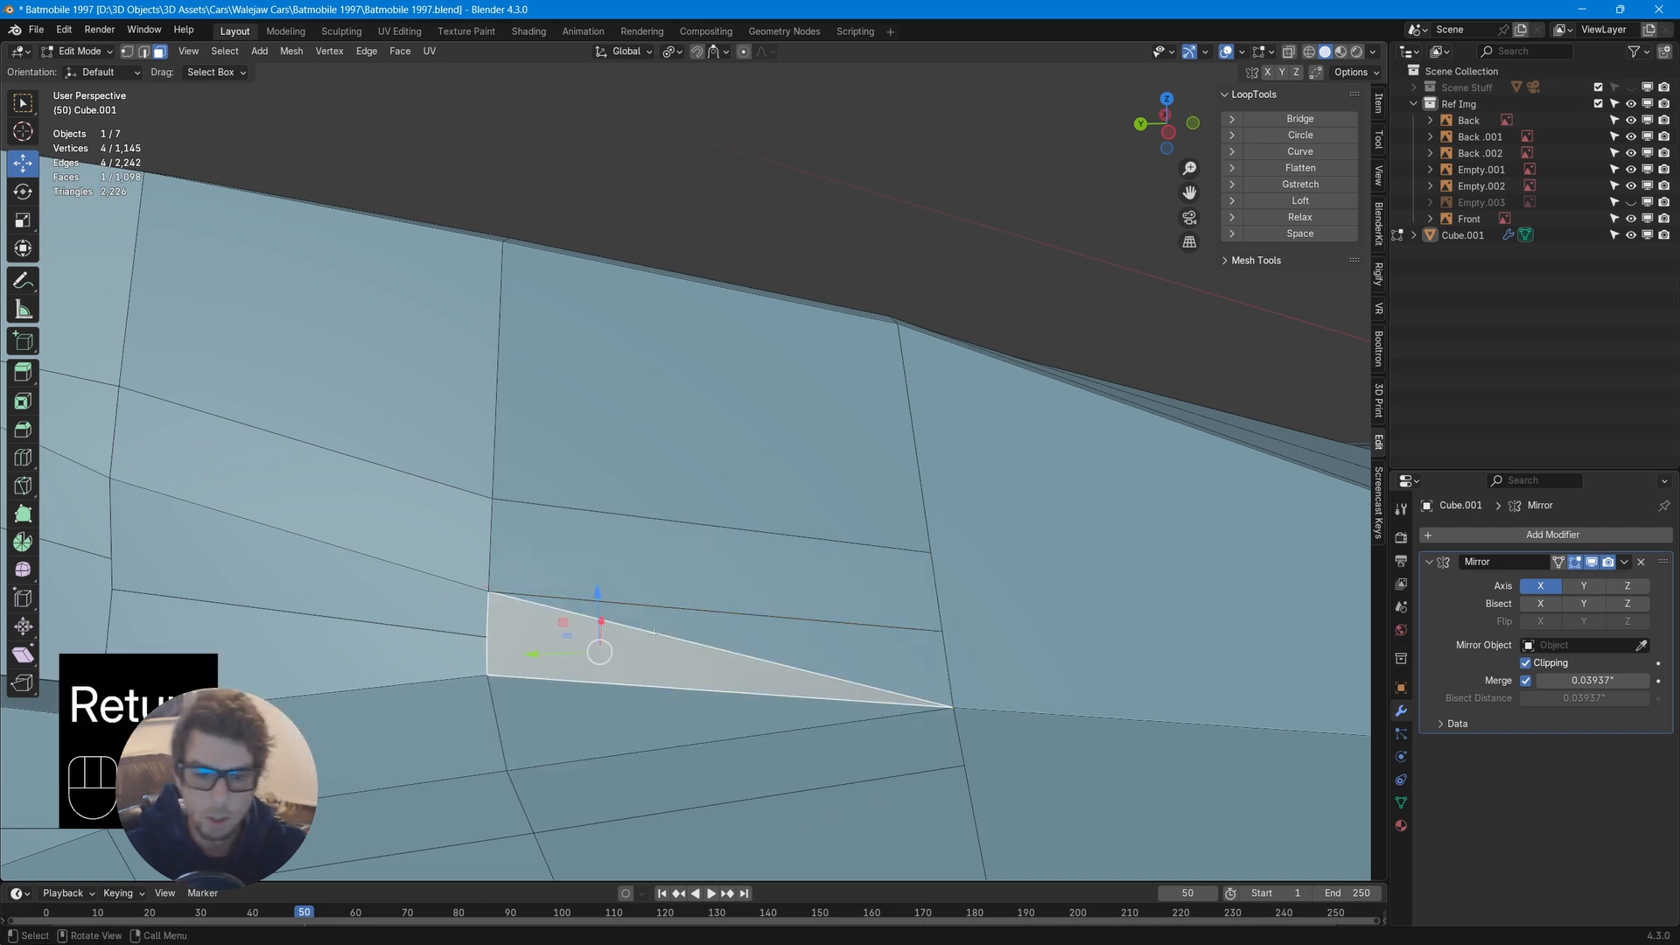
# Dissolve the slanted edge below the last cut and knife-cut a lengthwise edge through the merged face from the existing side vertex
pyautogui.press('2')
pyautogui.click(655, 632)
pyautogui.press('x')
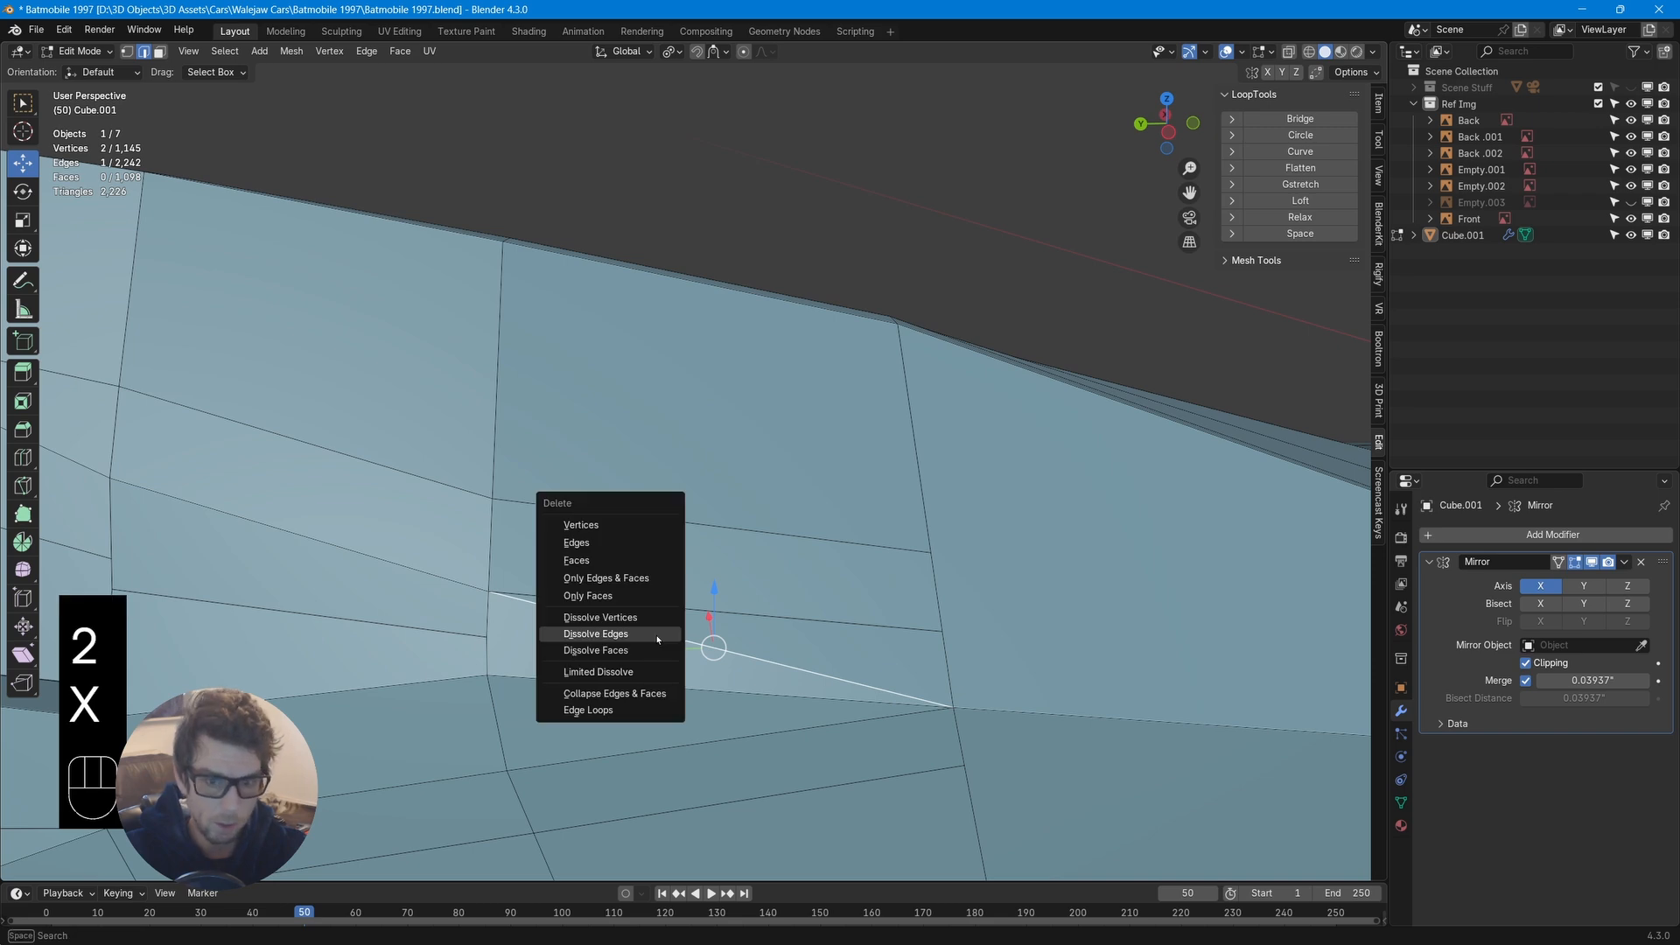
pyautogui.click(655, 632)
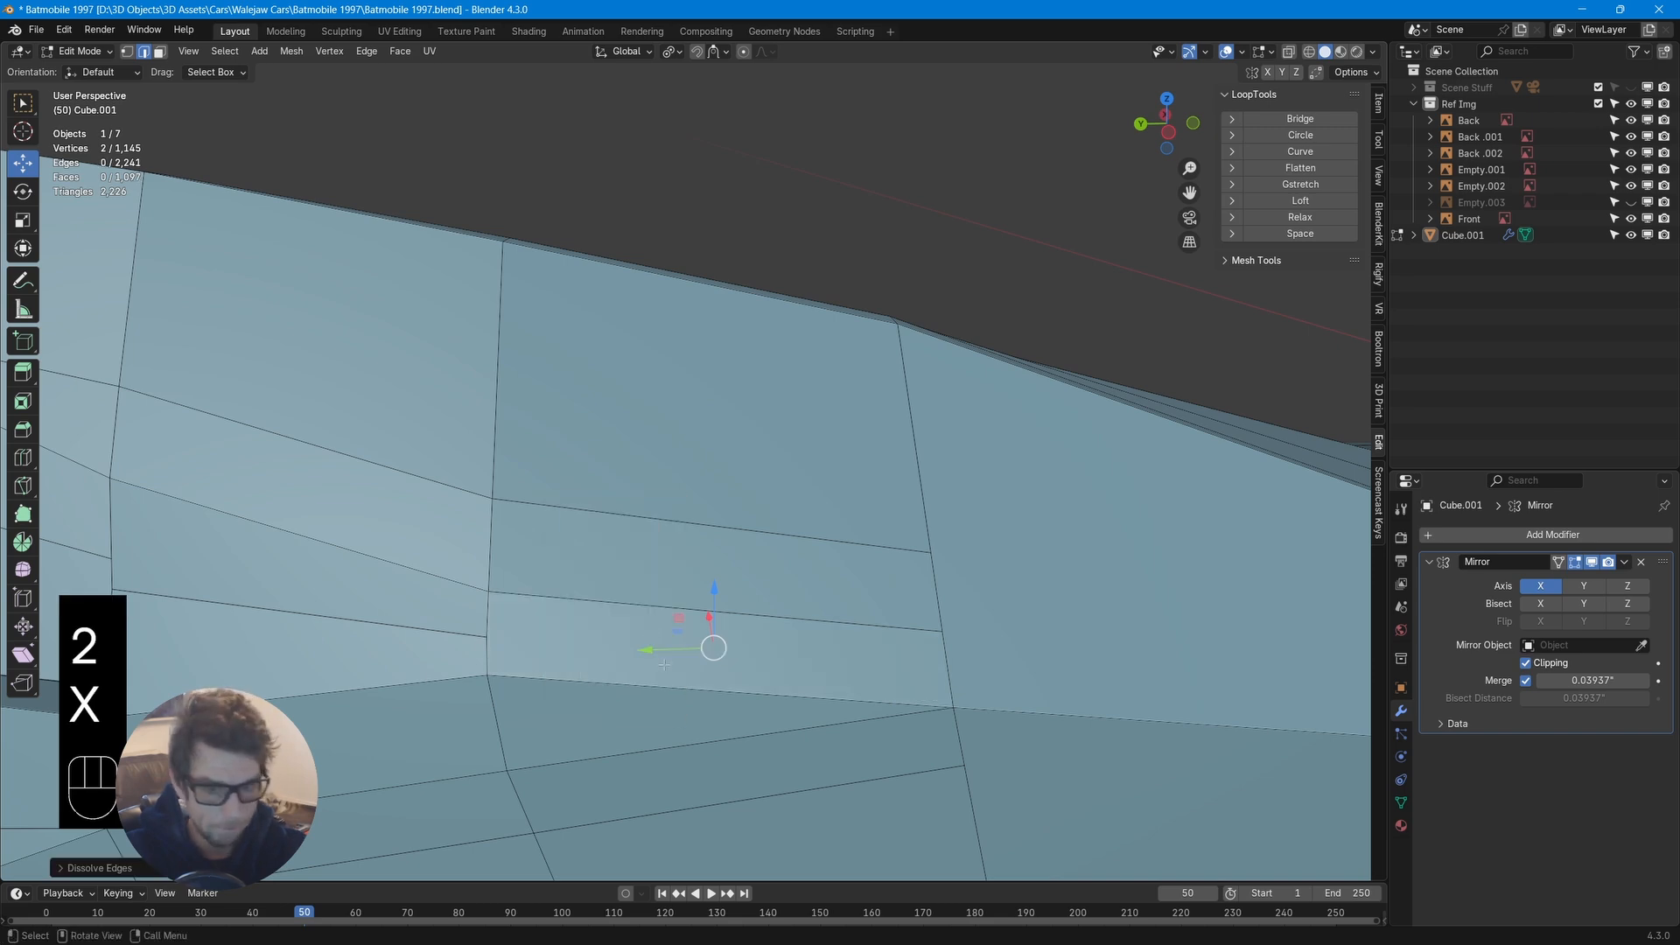
pyautogui.press('k')
pyautogui.click(487, 636)
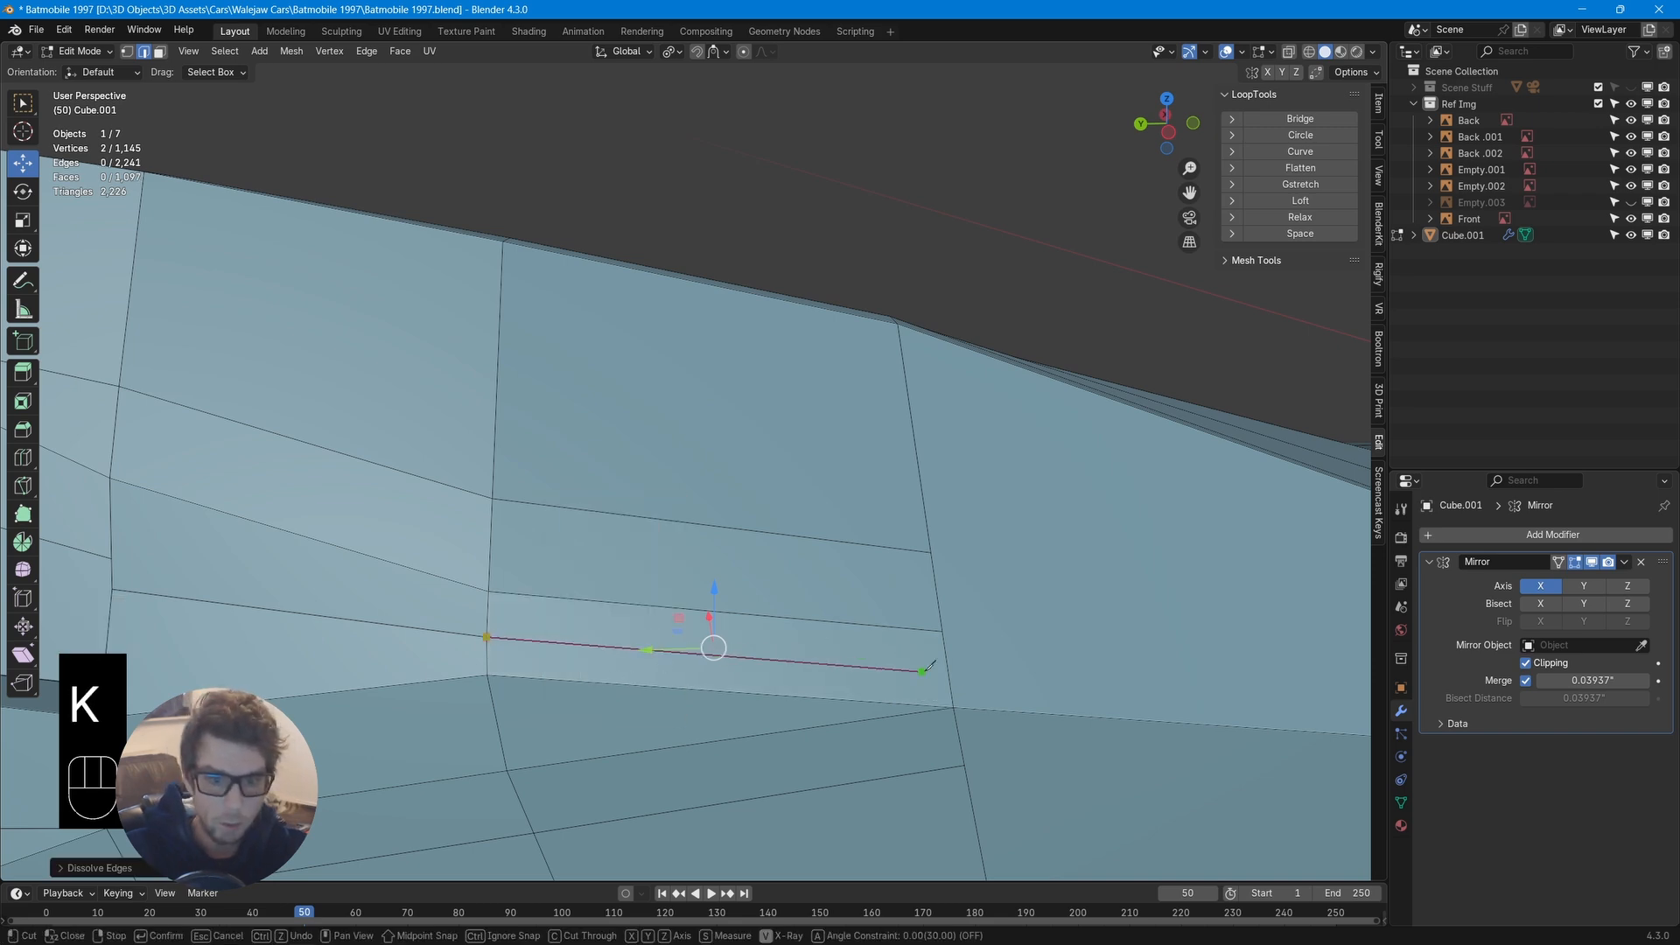
pyautogui.click(947, 670)
pyautogui.press('Return')
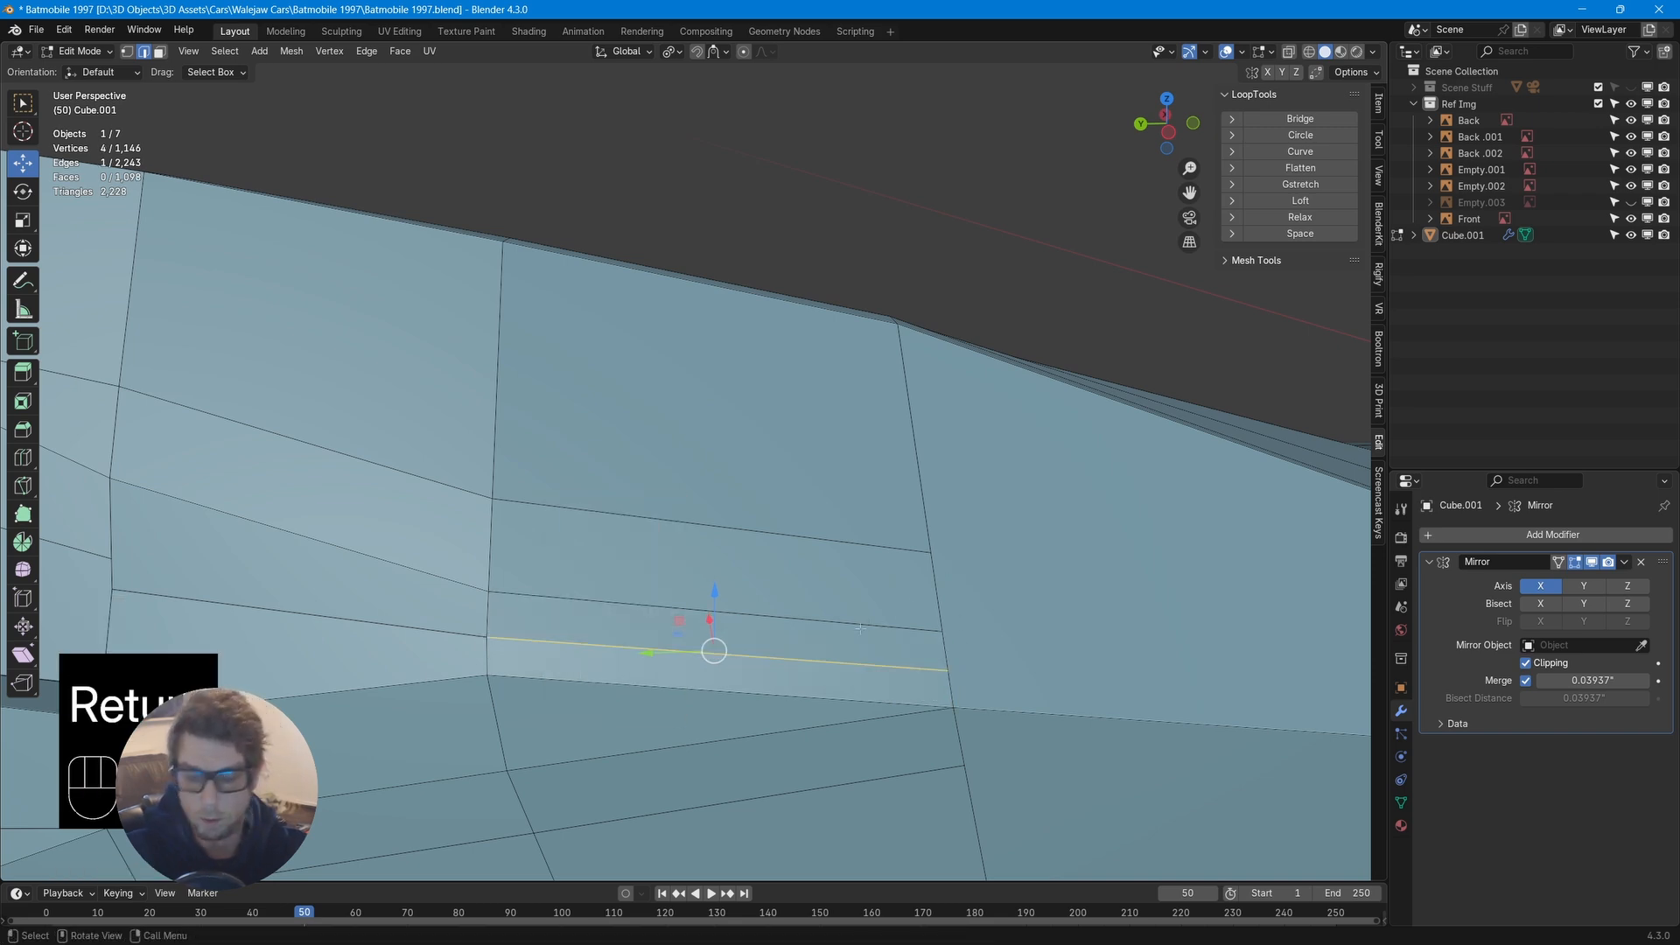
# Edge-slide the short lengthwise edges ahead of the top groove to space them more evenly
pyautogui.moveTo(953, 665); pyautogui.dragTo(777, 564, button='middle')
pyautogui.scroll(8, 713, 544)
pyautogui.scroll(-8, 713, 544)
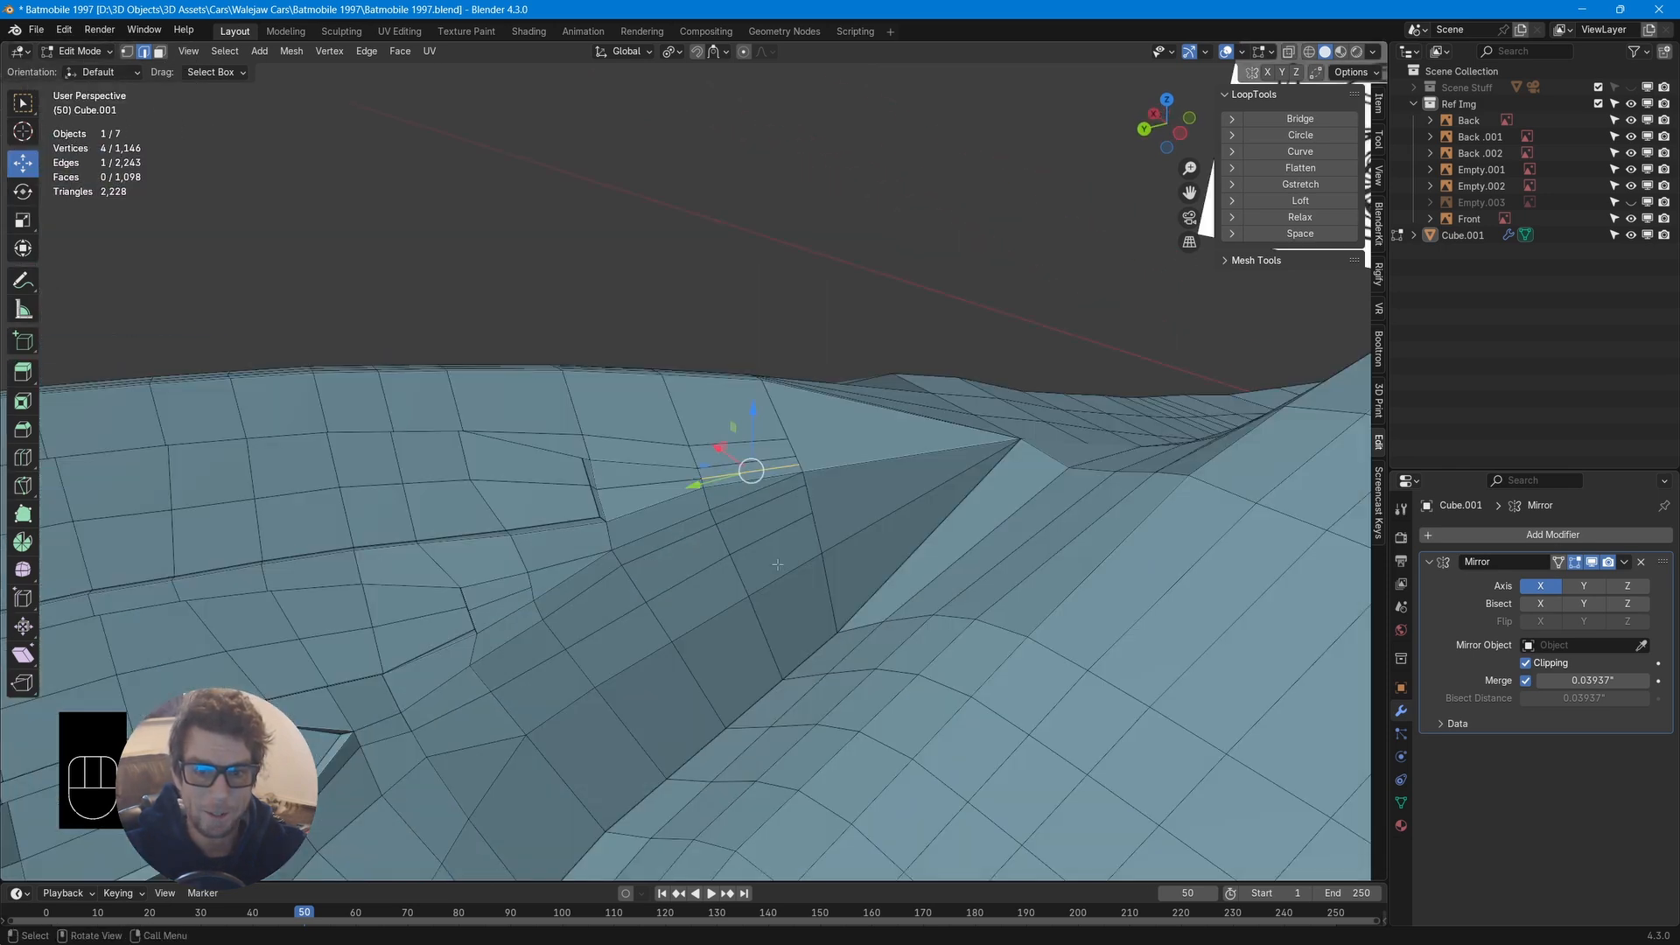
pyautogui.press('g')
pyautogui.press('g')
pyautogui.press('g')
pyautogui.press('g')
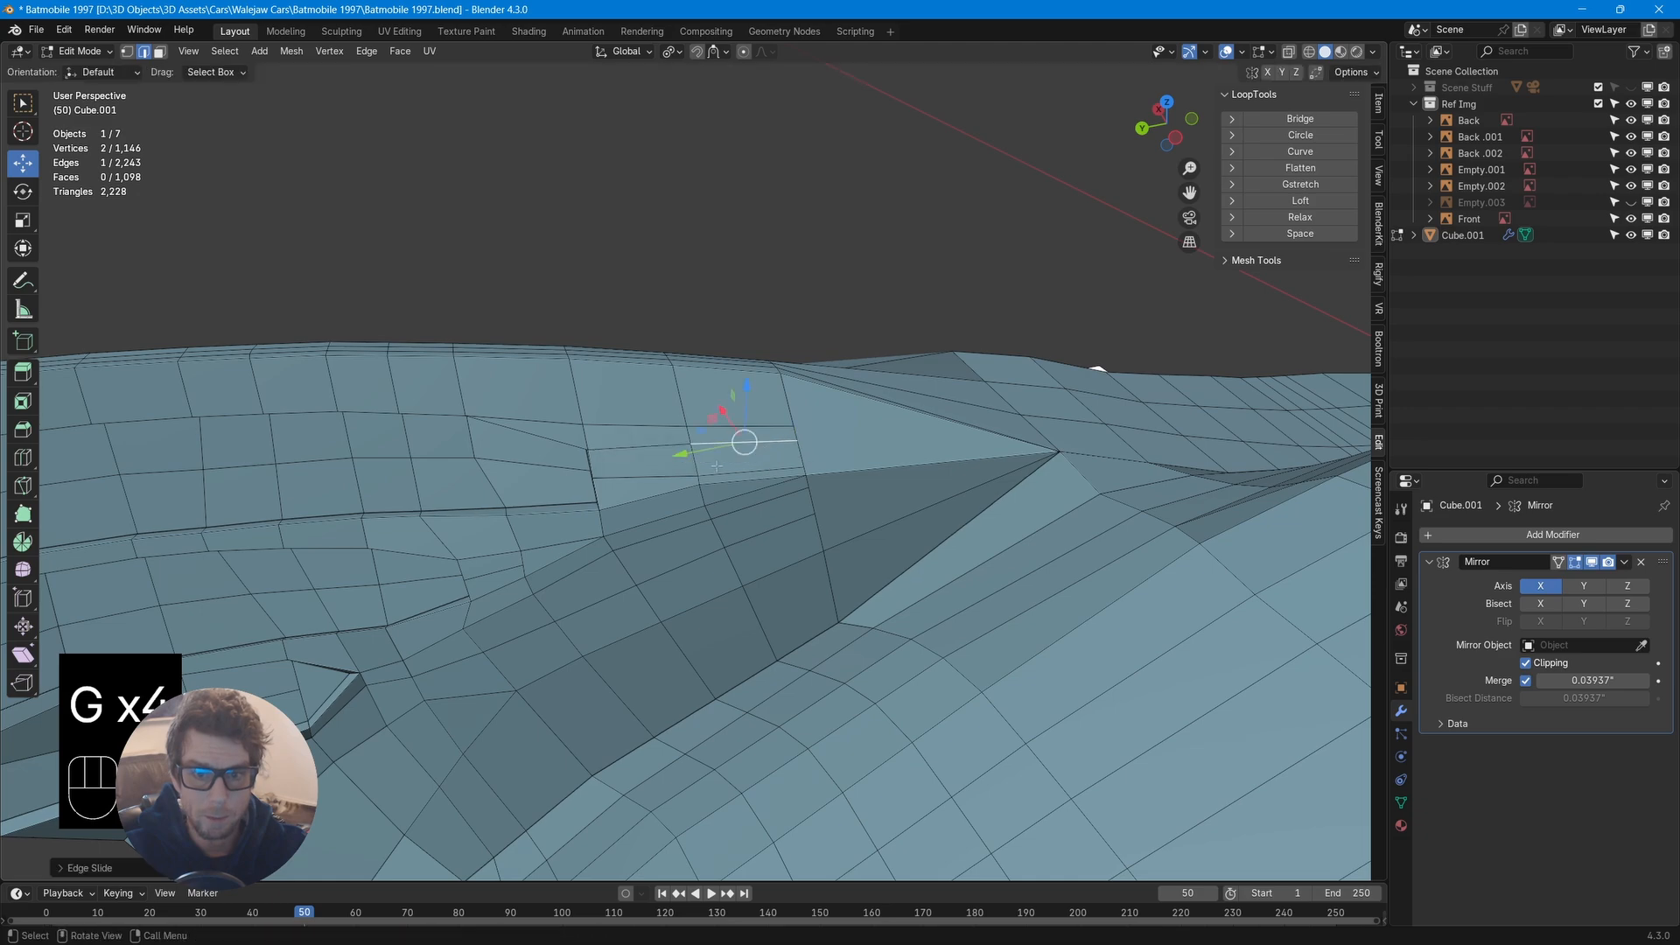
# Try to dissolve the two long edges along the top groove's sloped inner end
pyautogui.moveTo(745, 443); pyautogui.dragTo(587, 447, button='middle')
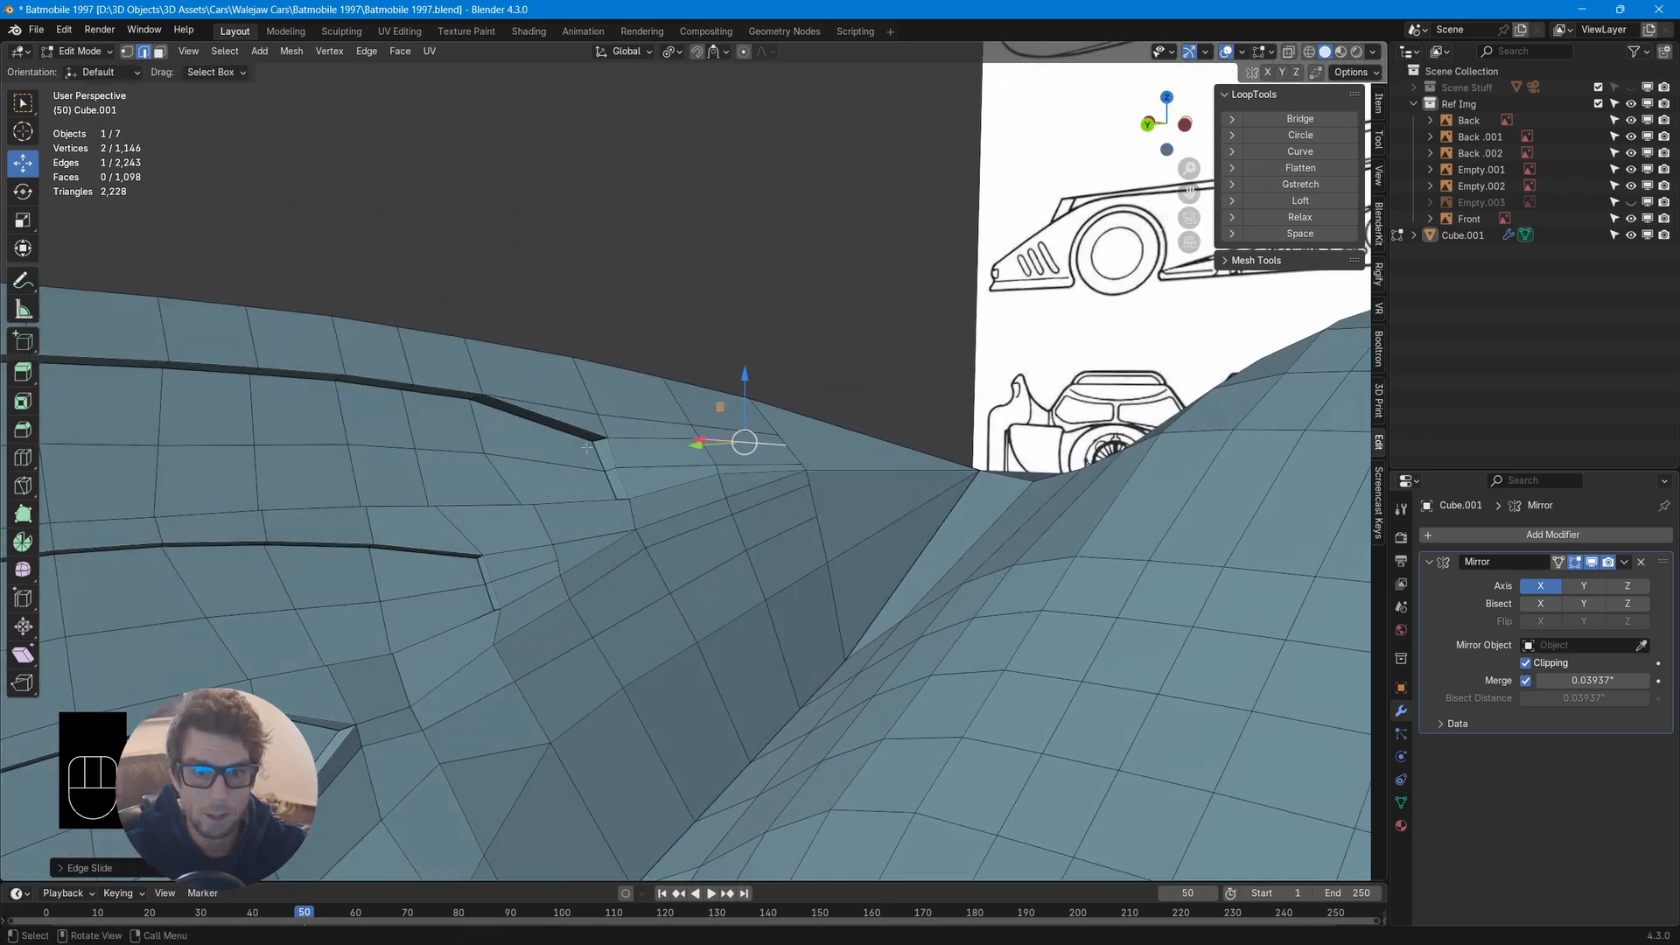
pyautogui.click(564, 423)
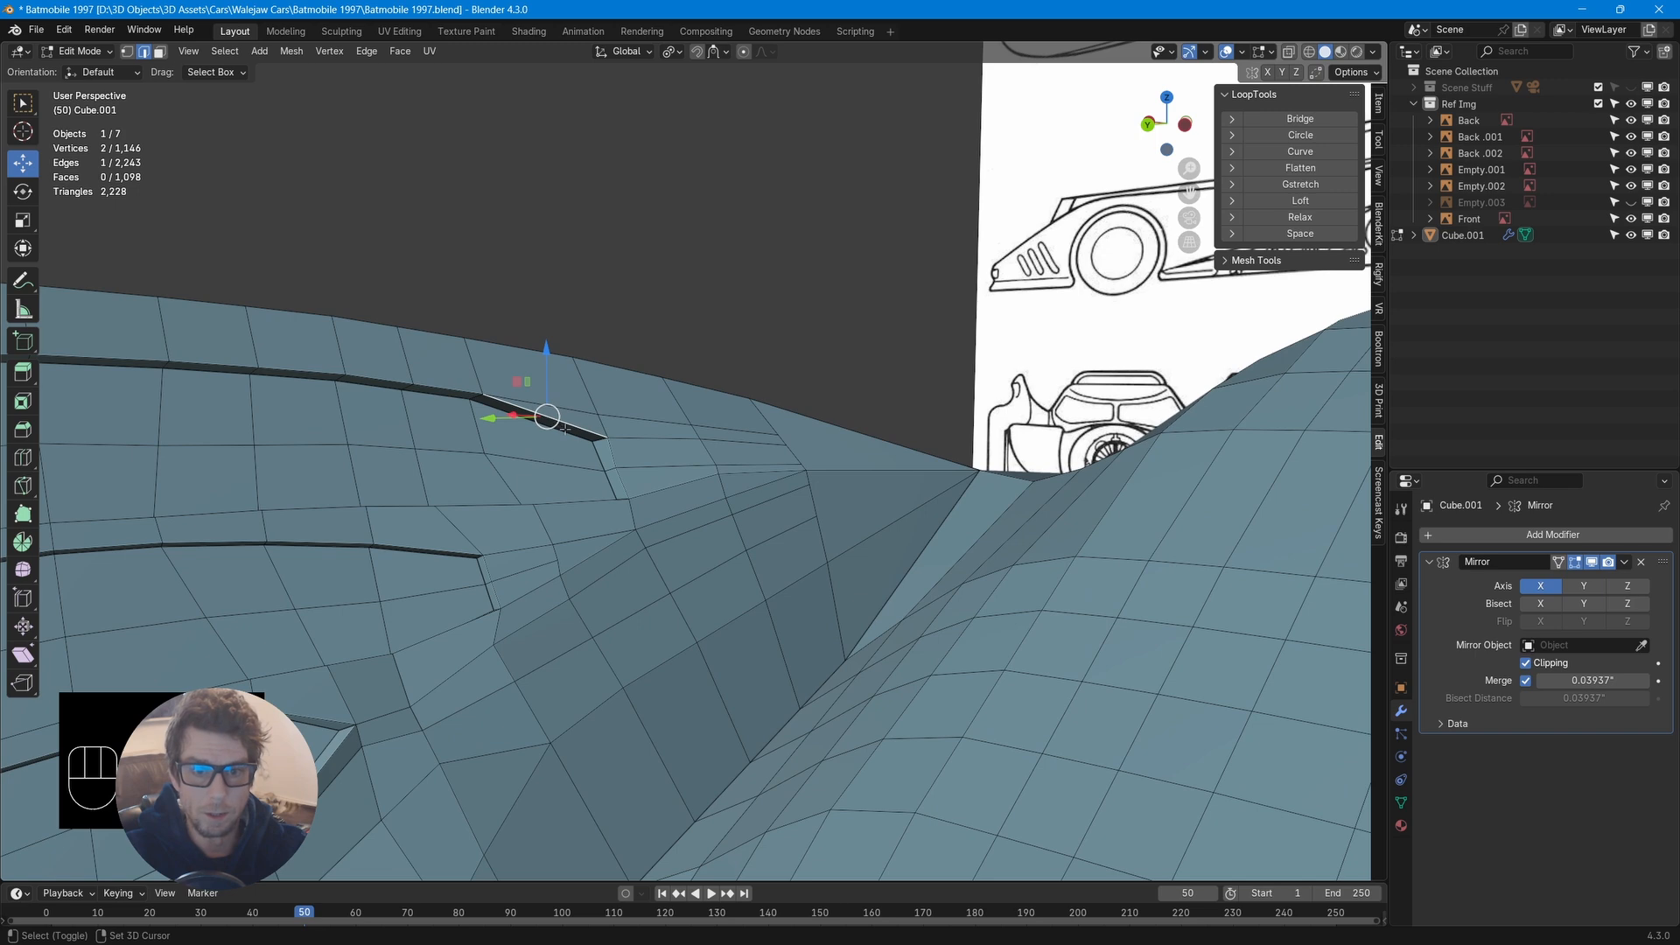
pyautogui.keyDown('shift'); pyautogui.click(564, 429); pyautogui.keyUp('shift')
pyautogui.moveTo(565, 429); pyautogui.dragTo(634, 457, button='middle')
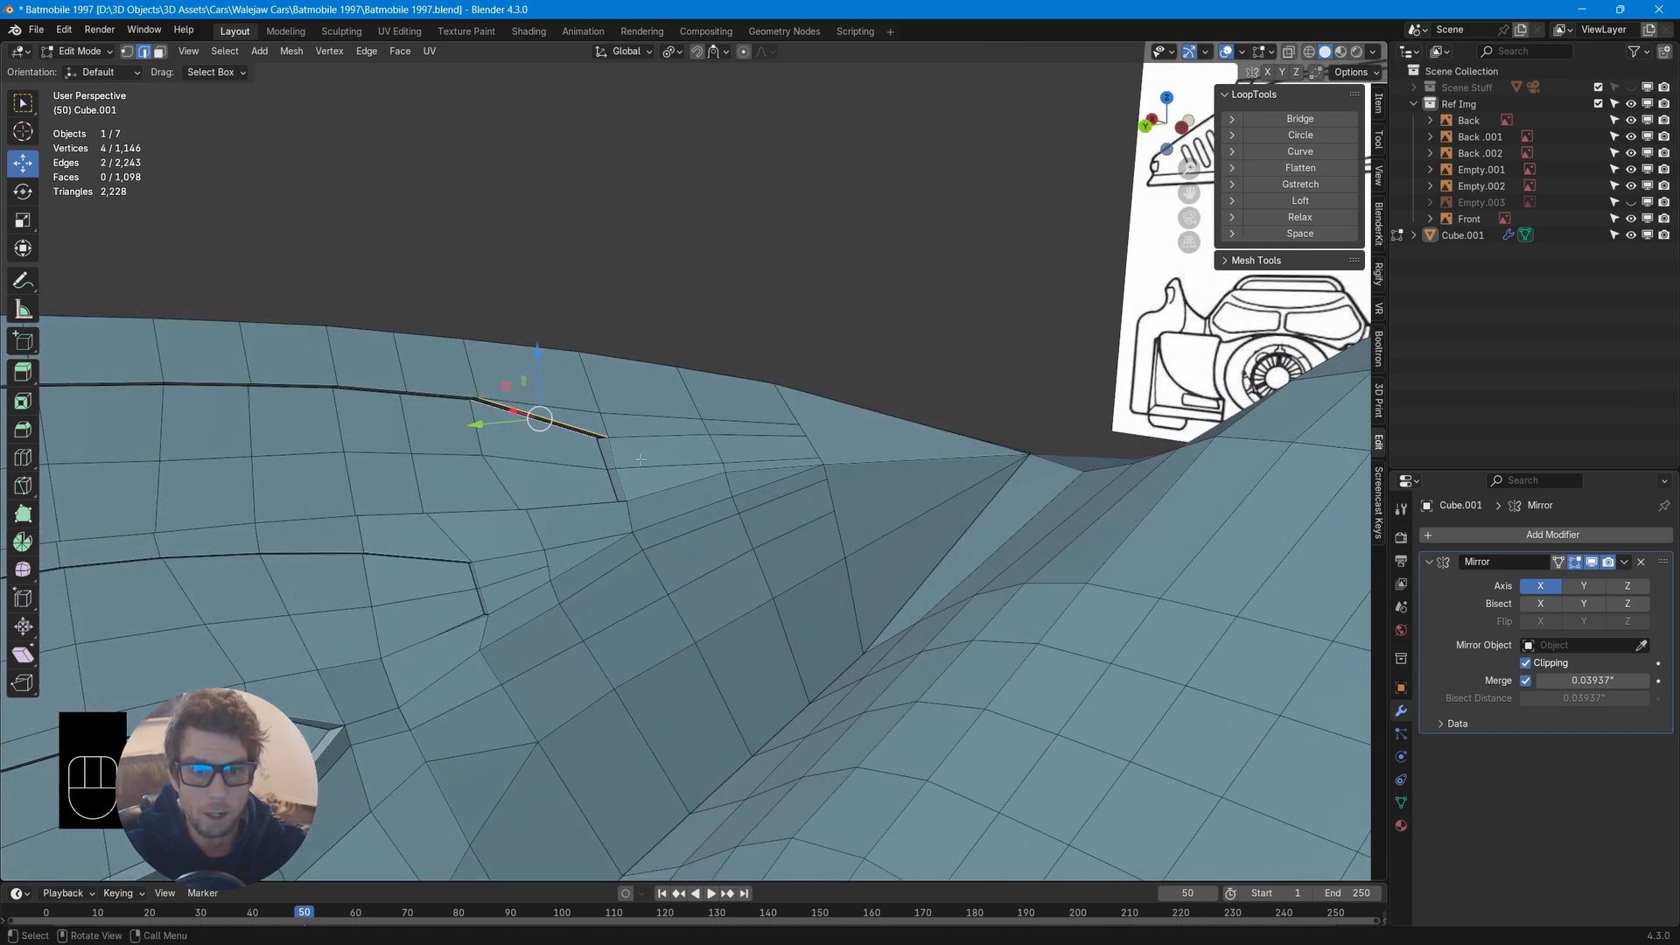
pyautogui.press('x')
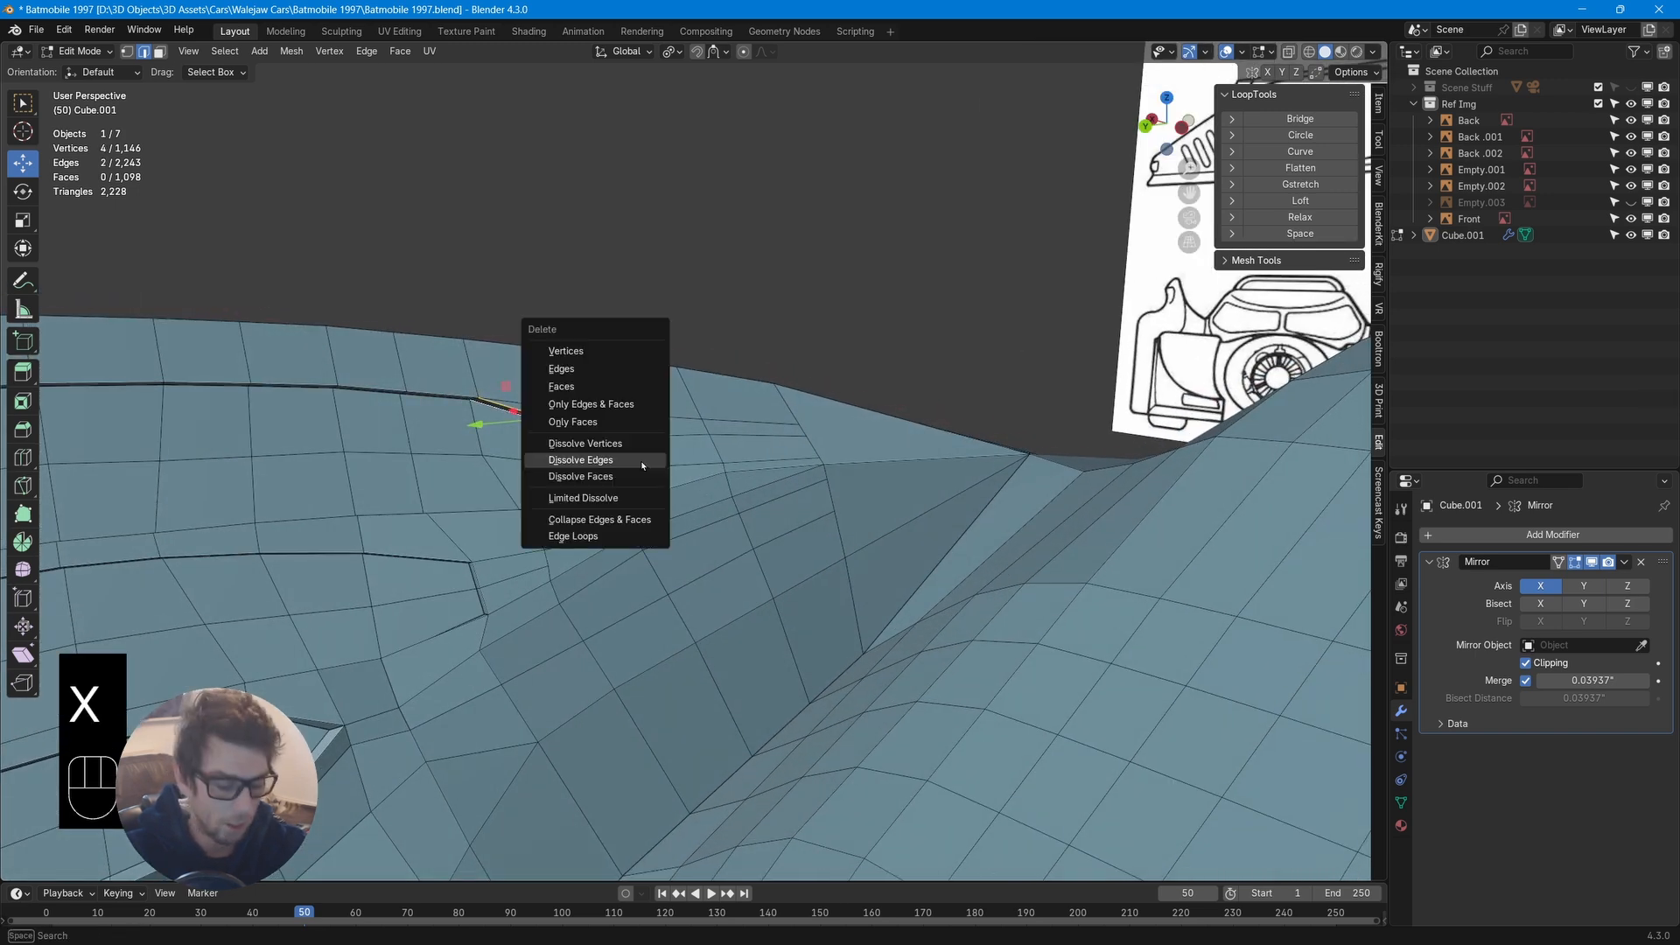
pyautogui.click(641, 461)
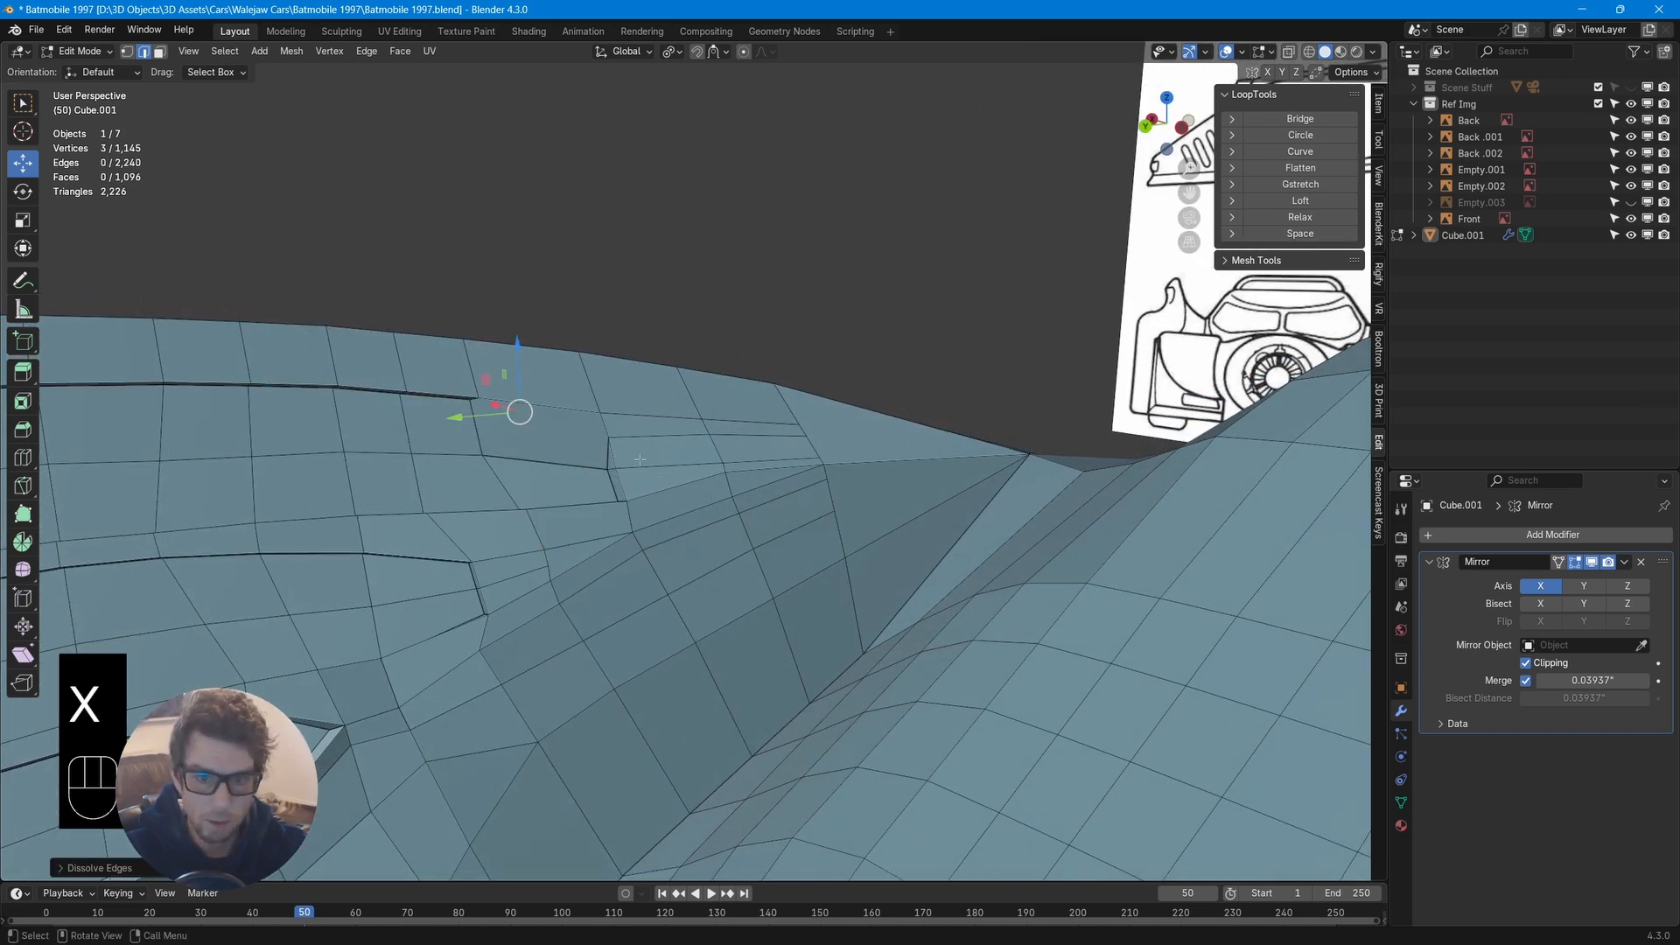
pyautogui.moveTo(640, 459)
pyautogui.mouseDown(button='middle')
pyautogui.moveTo(518, 446)
pyautogui.moveTo(671, 449)
pyautogui.moveTo(631, 460)
pyautogui.mouseUp(button='middle')
pyautogui.hotkey('ctrl', 'z')
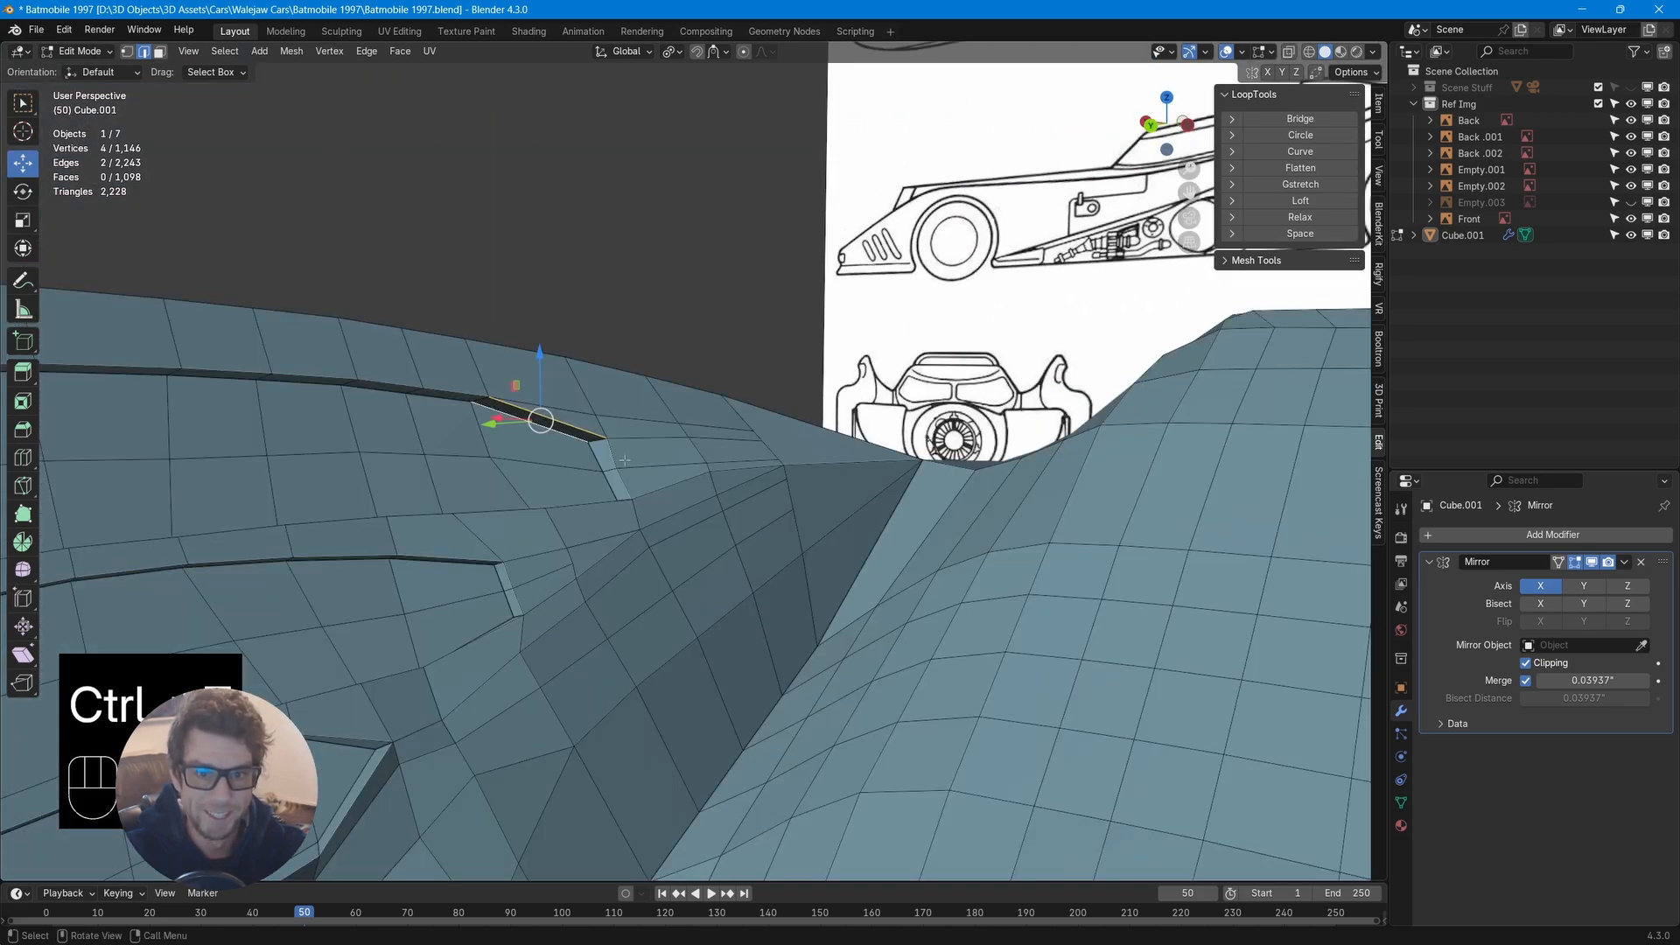
# Delete the two narrow faces at the top groove's sloped inner end
pyautogui.press('3')
pyautogui.press('x')
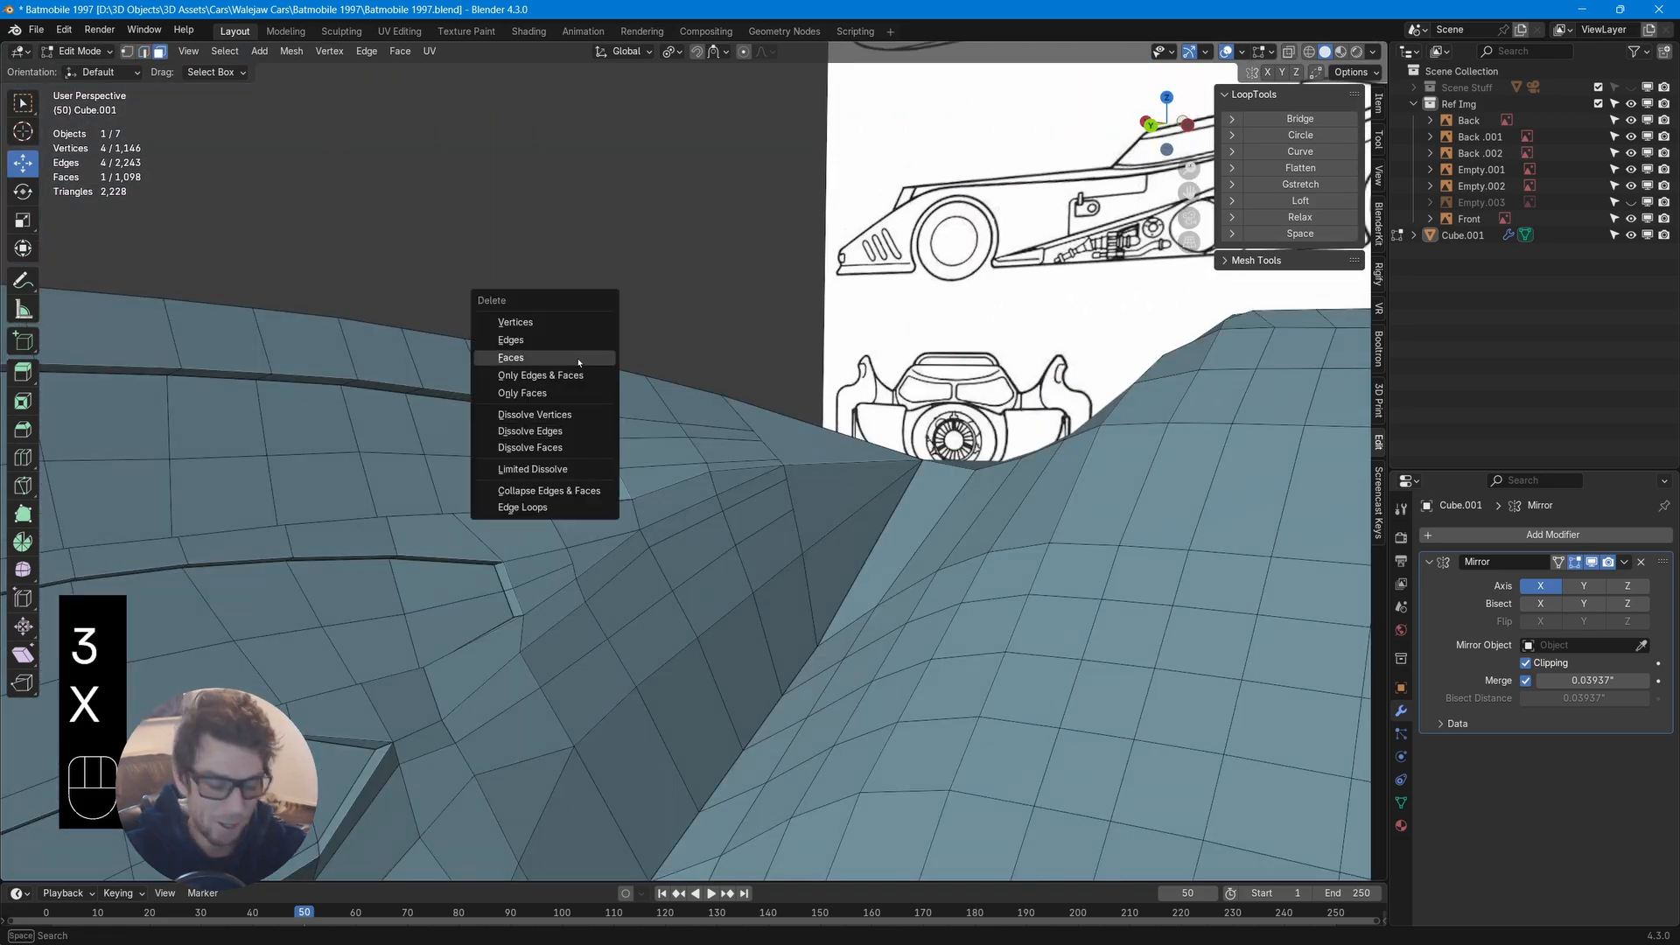
pyautogui.click(542, 359)
pyautogui.moveTo(577, 441); pyautogui.dragTo(645, 459, button='middle')
pyautogui.click(585, 422)
pyautogui.press('x')
pyautogui.click(585, 422)
# Extrude the two open boundary edges at the top groove's inner end along the X axis into the gap
pyautogui.press('2')
pyautogui.click(605, 430)
pyautogui.scroll(3, 606, 430)
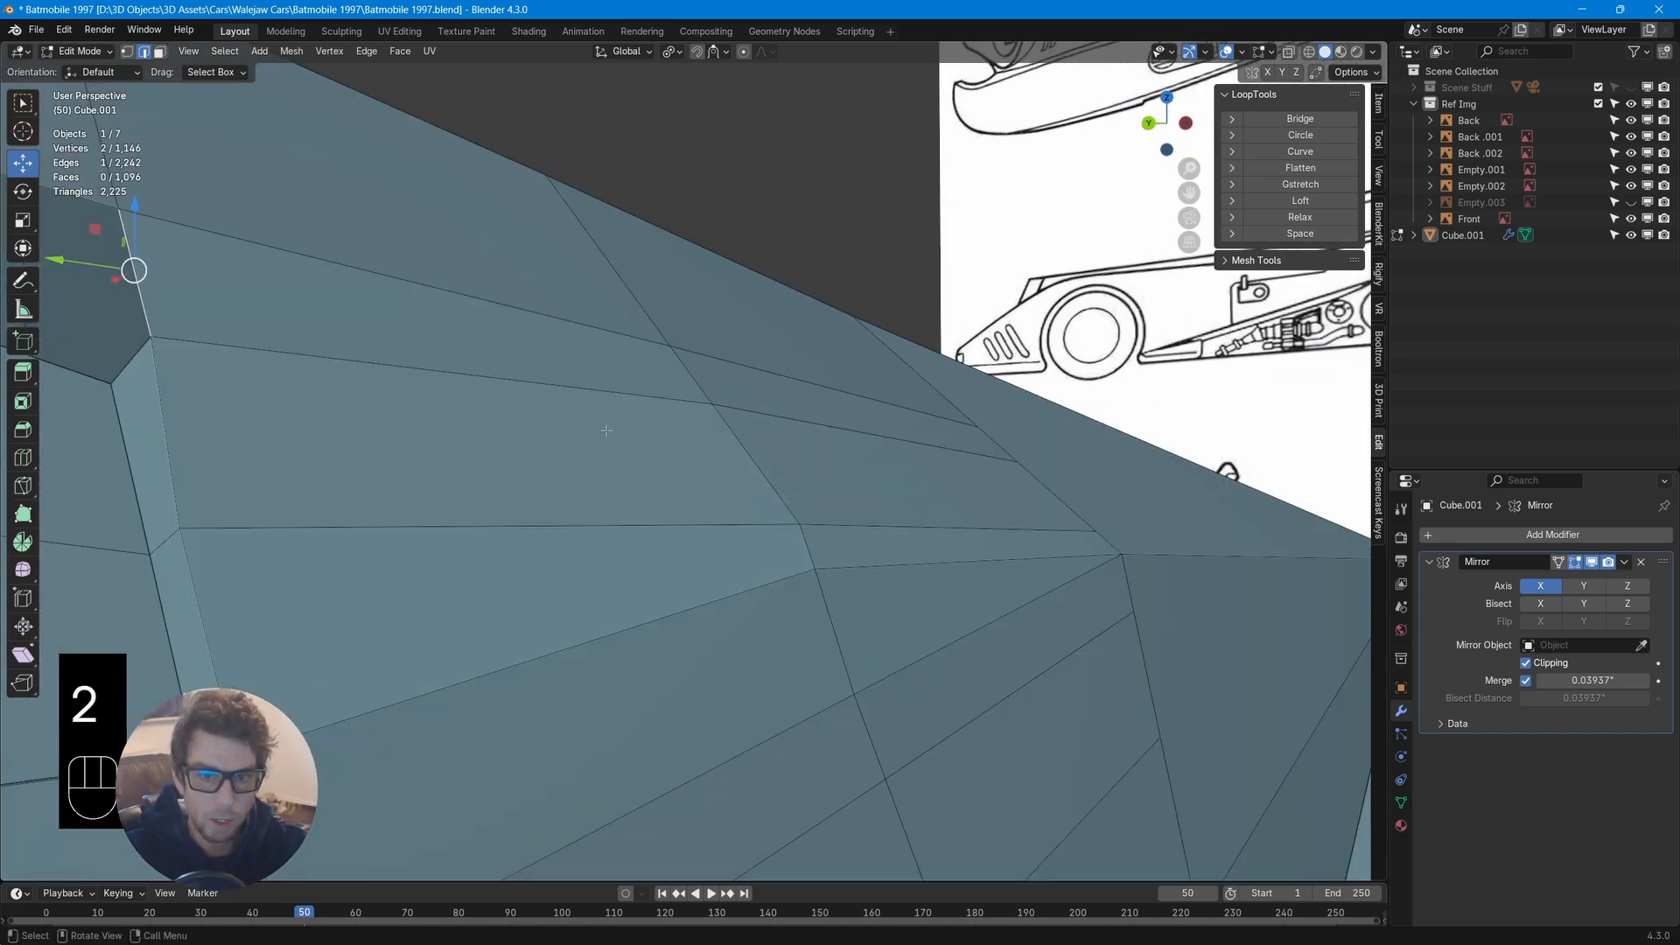
pyautogui.scroll(-3, 605, 431)
pyautogui.keyDown('shift'); pyautogui.click(667, 518); pyautogui.keyUp('shift')
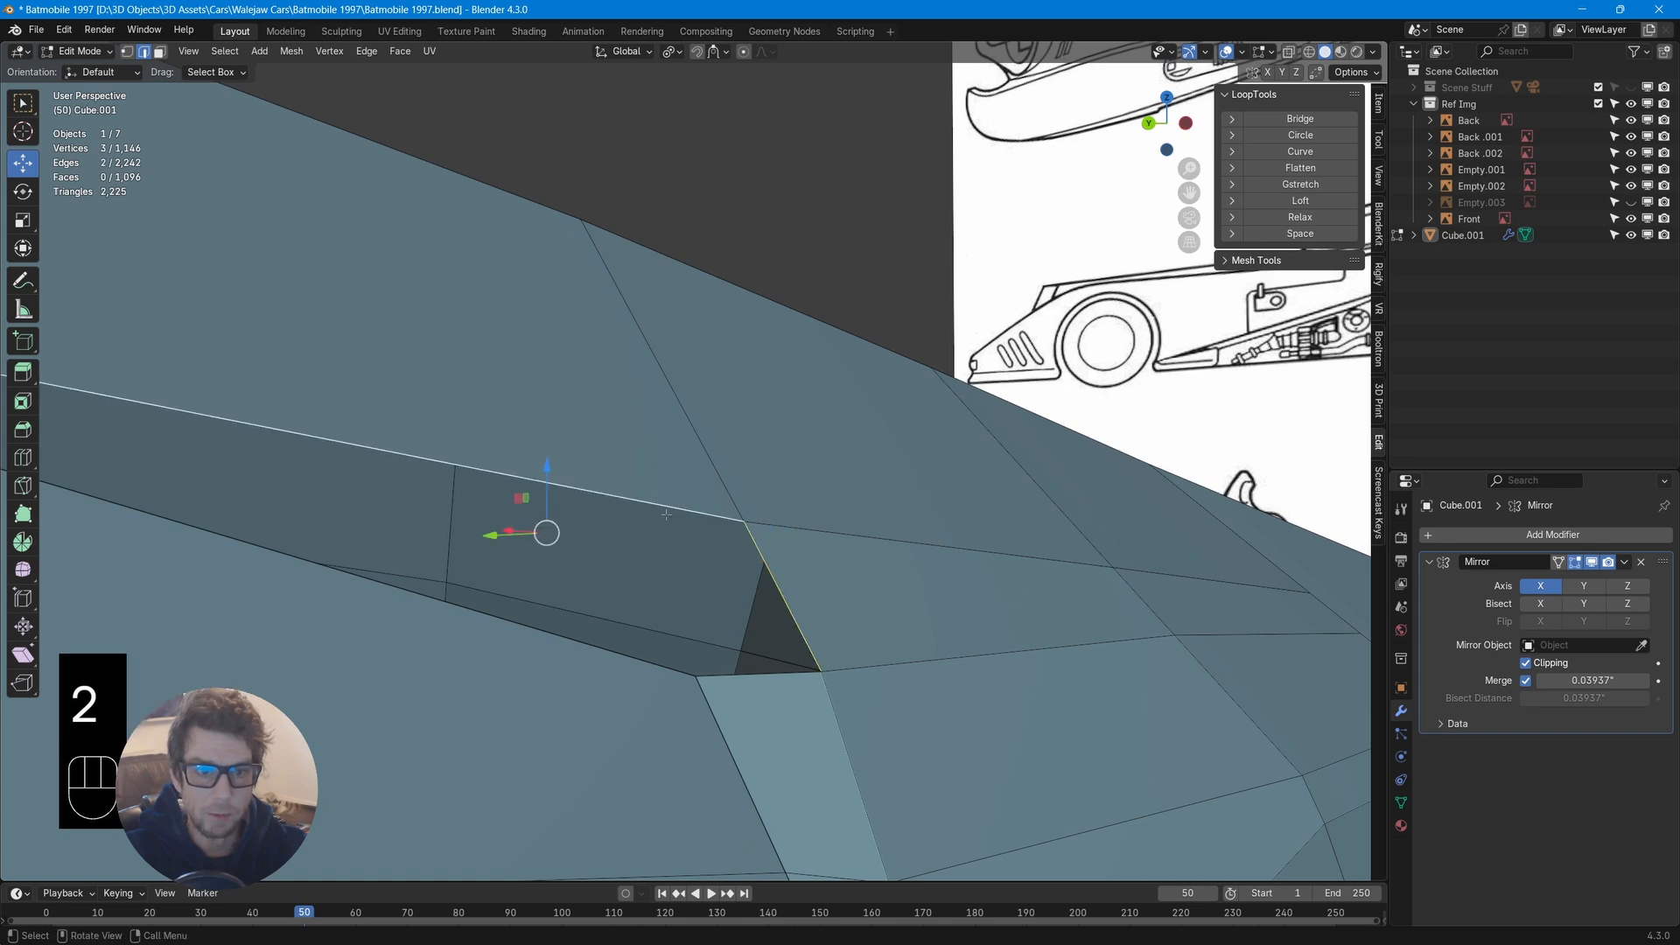
pyautogui.press('e')
pyautogui.press('x')
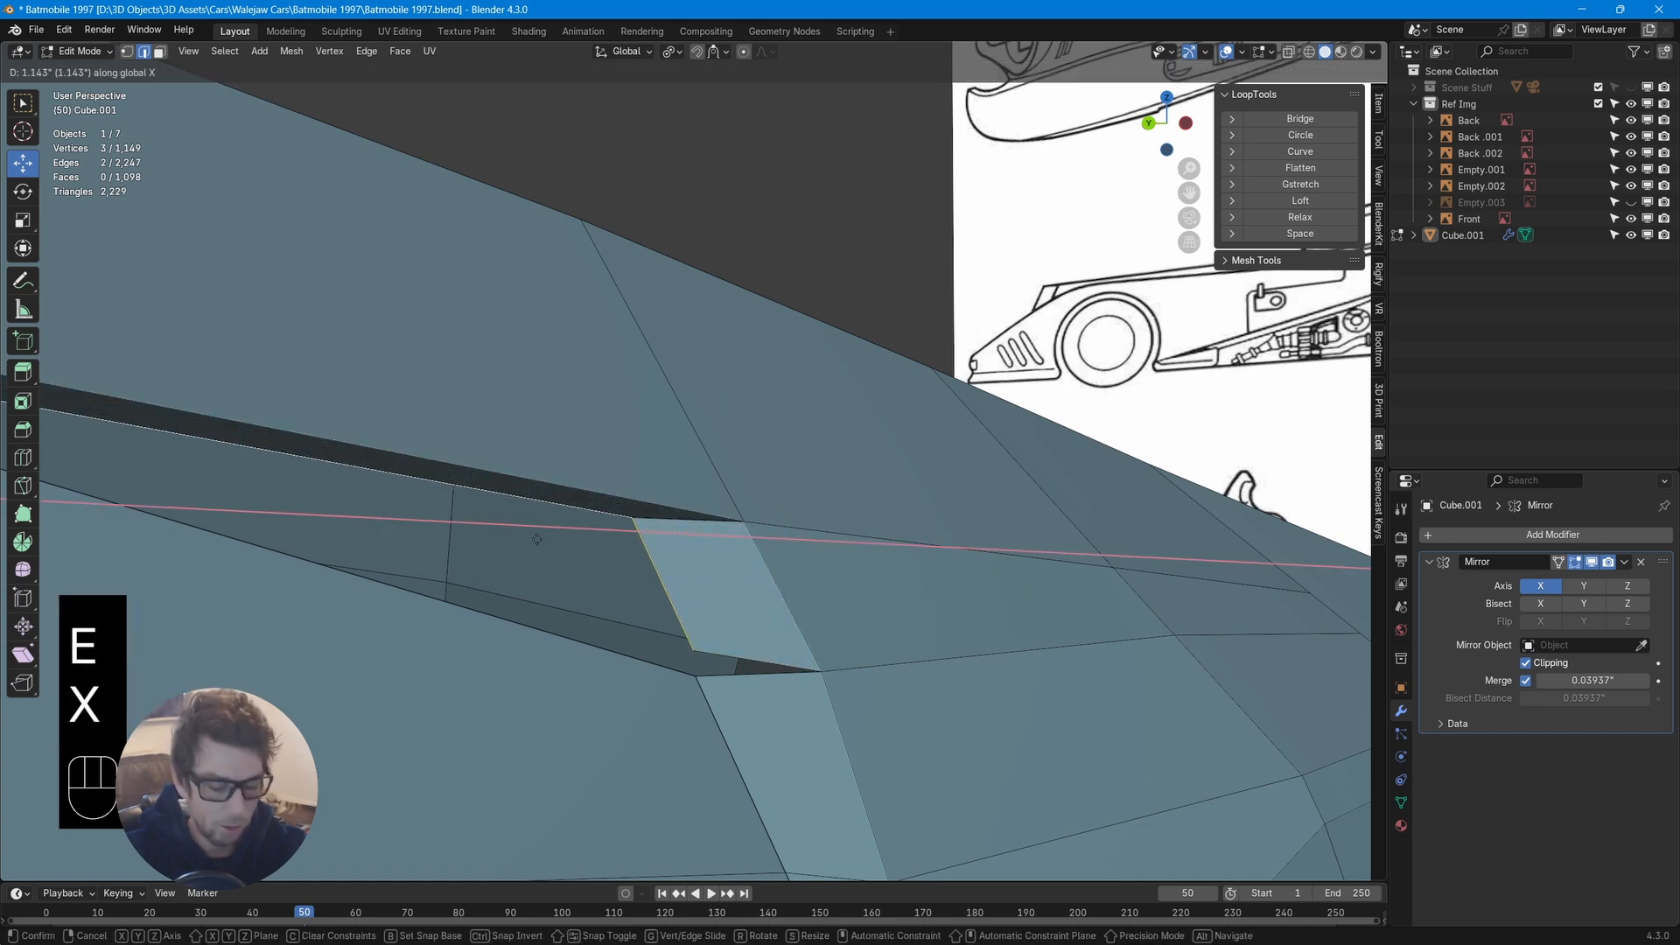
pyautogui.click(640, 574)
# Lower the newly extruded edges slightly along the Z axis to open the groove's width
pyautogui.scroll(-8, 731, 626)
pyautogui.moveTo(731, 627); pyautogui.dragTo(638, 629, button='middle')
pyautogui.scroll(8, 639, 628)
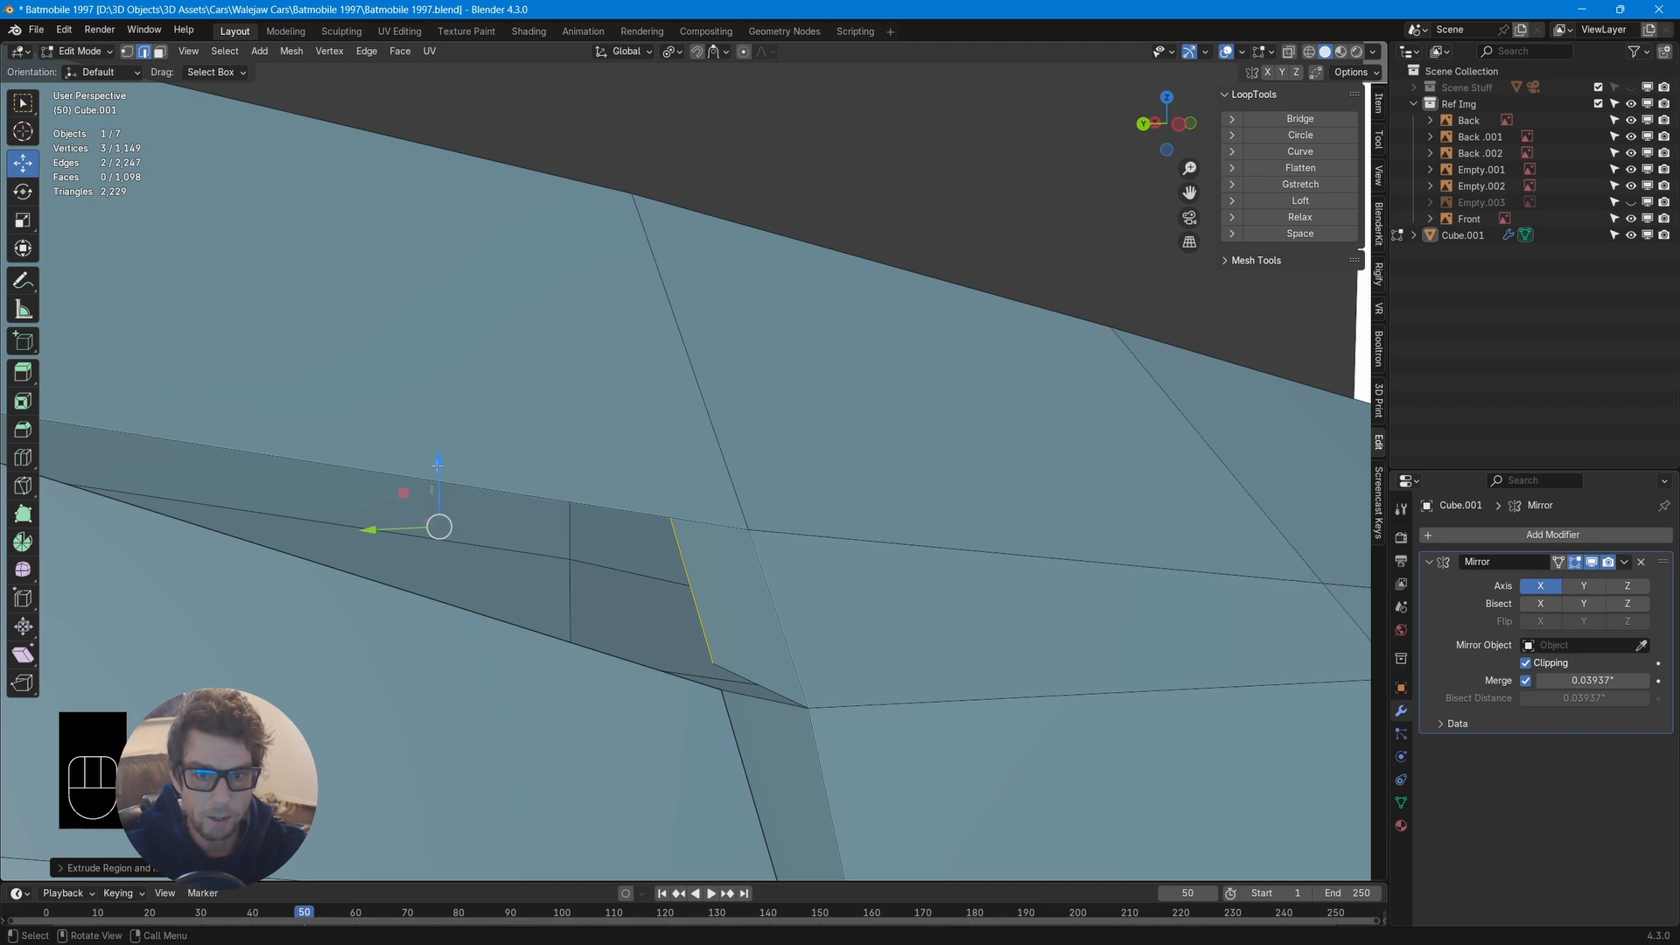
pyautogui.moveTo(438, 464); pyautogui.dragTo(439, 487)
# Merge the overlapping vertex pairs at both ends of the extruded groove strip with the adjoining panel corners, at center
pyautogui.press('1')
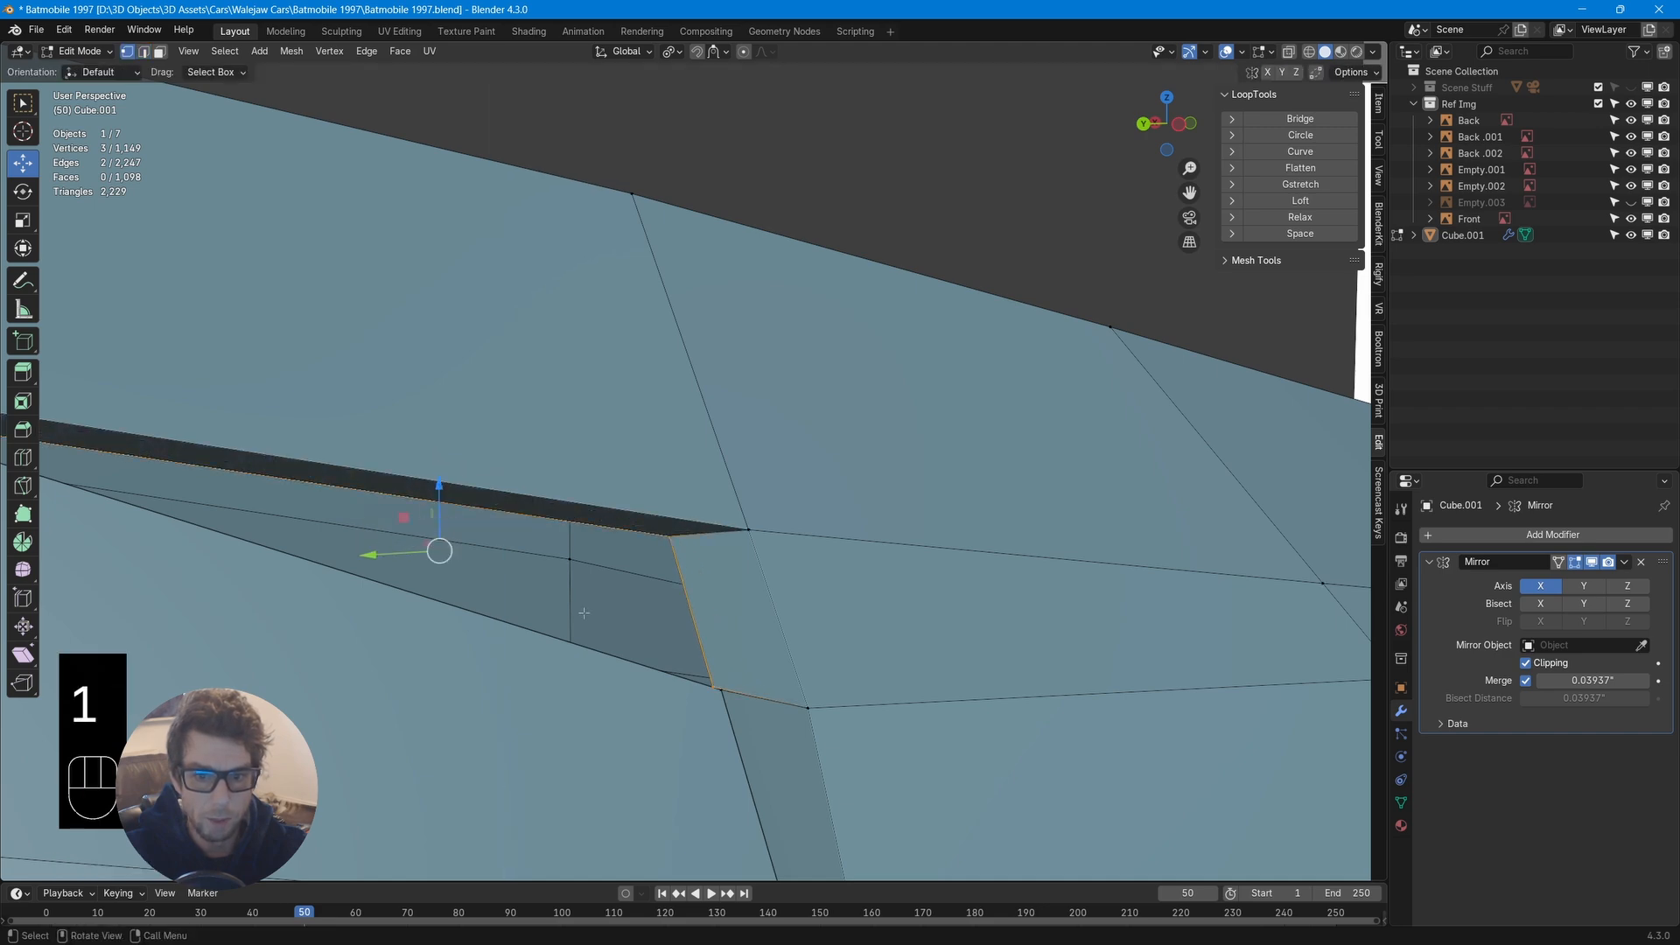
pyautogui.moveTo(612, 630); pyautogui.dragTo(722, 731, button='middle')
pyautogui.click(693, 689)
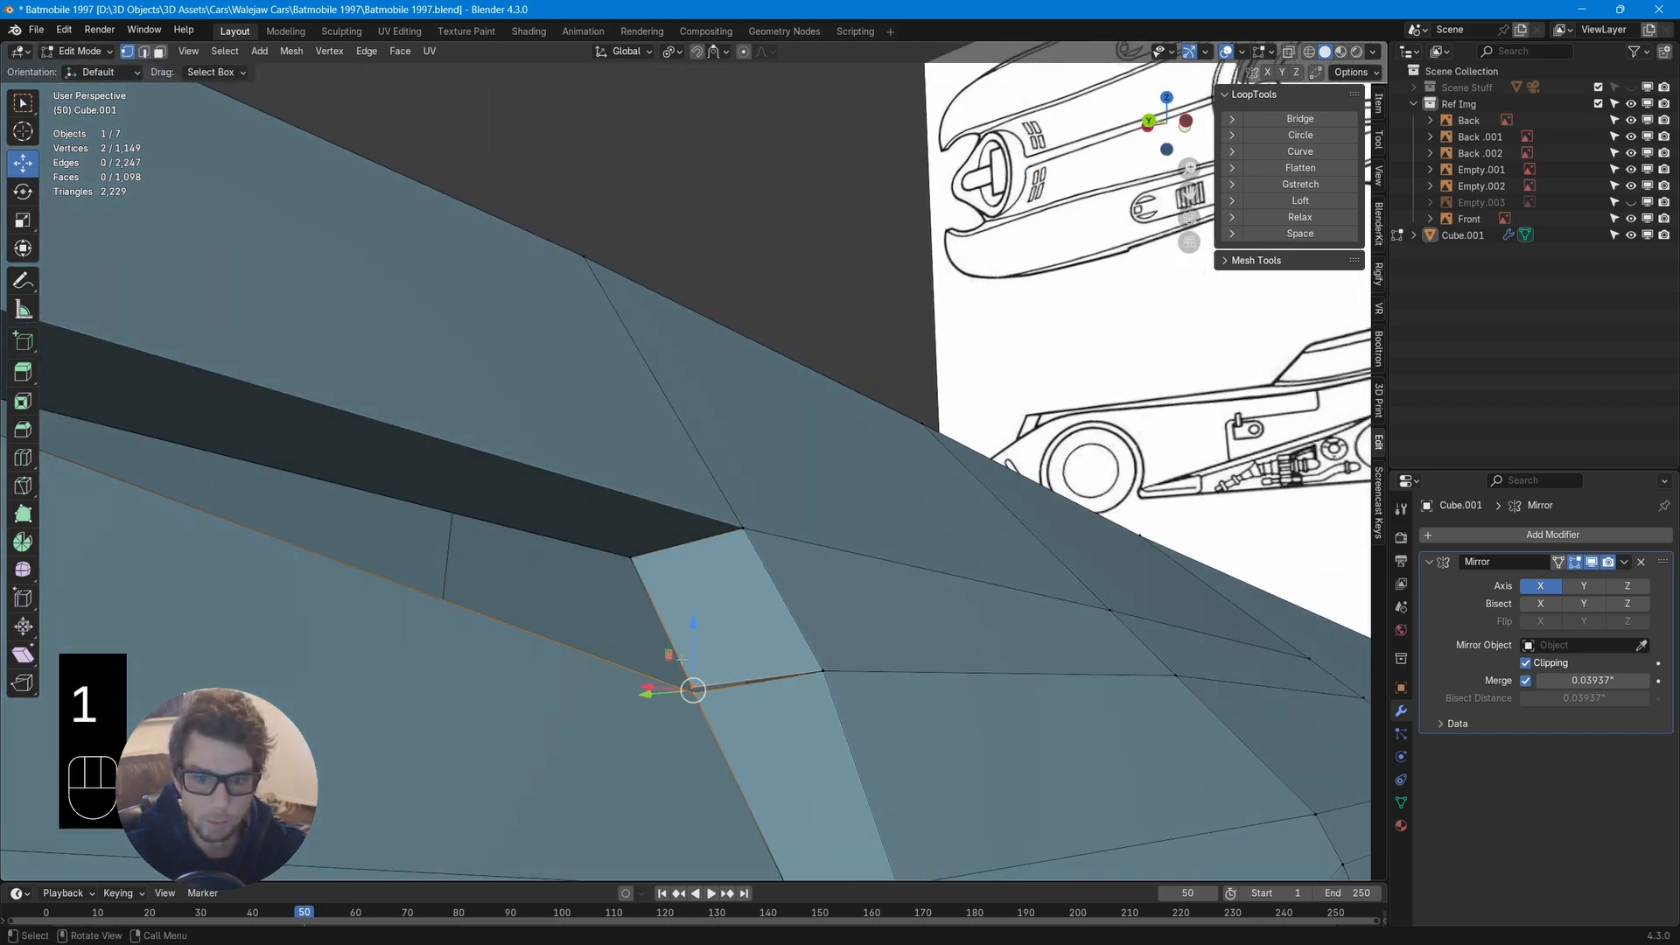
pyautogui.press('m')
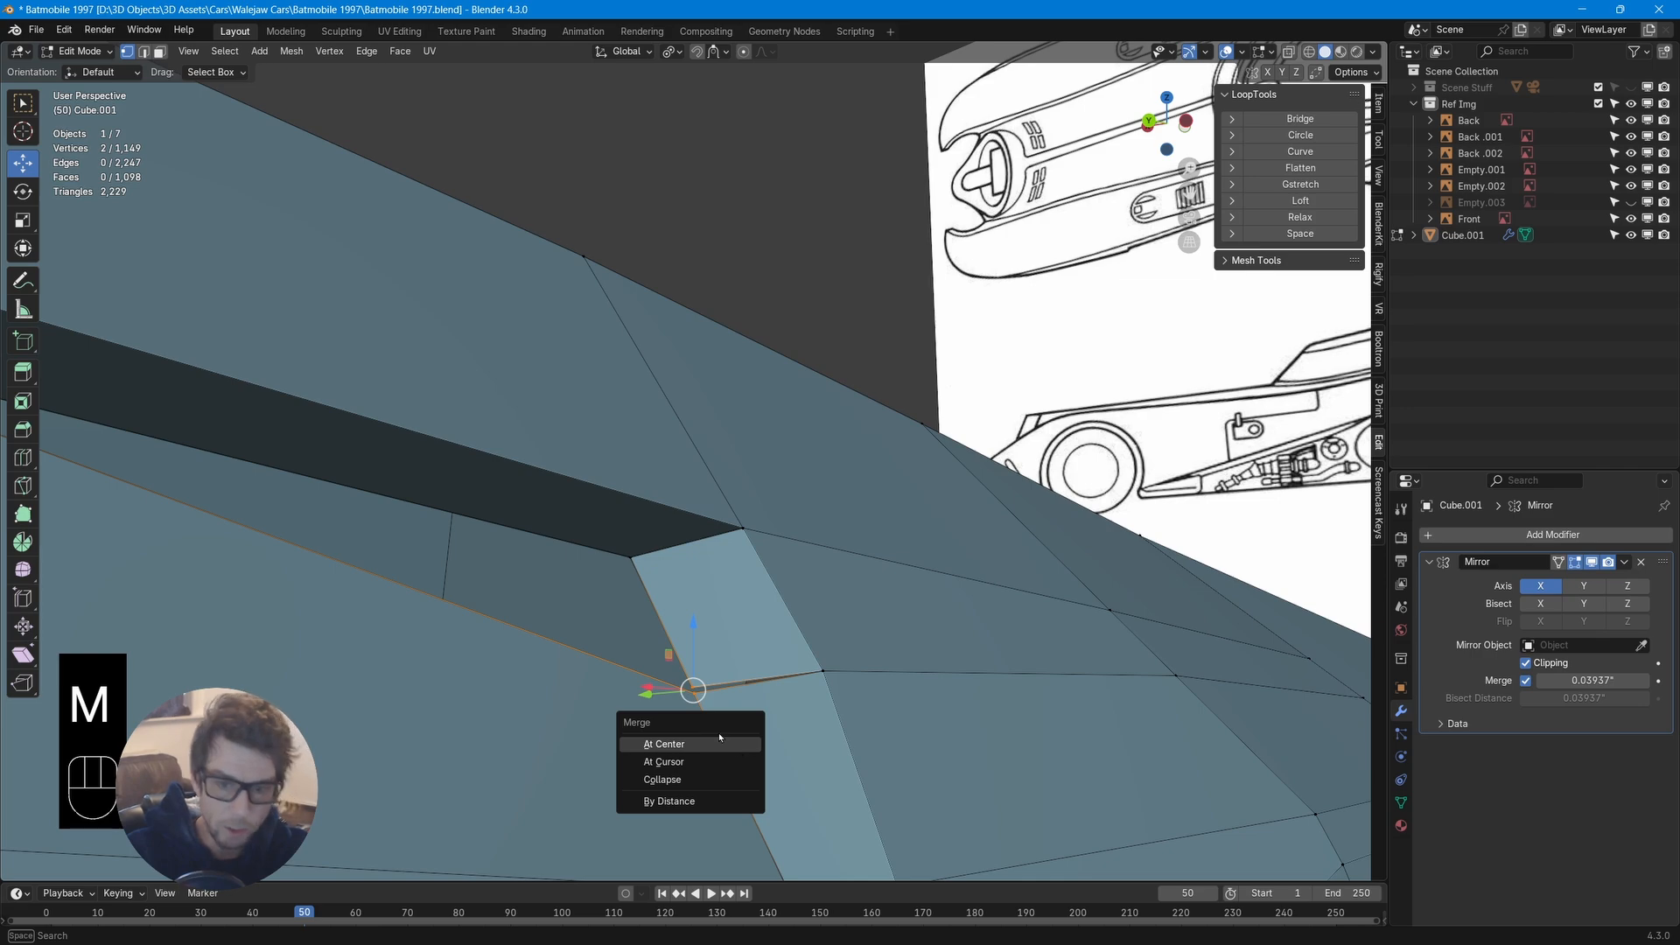
pyautogui.click(733, 749)
pyautogui.moveTo(733, 750); pyautogui.dragTo(804, 743, button='middle')
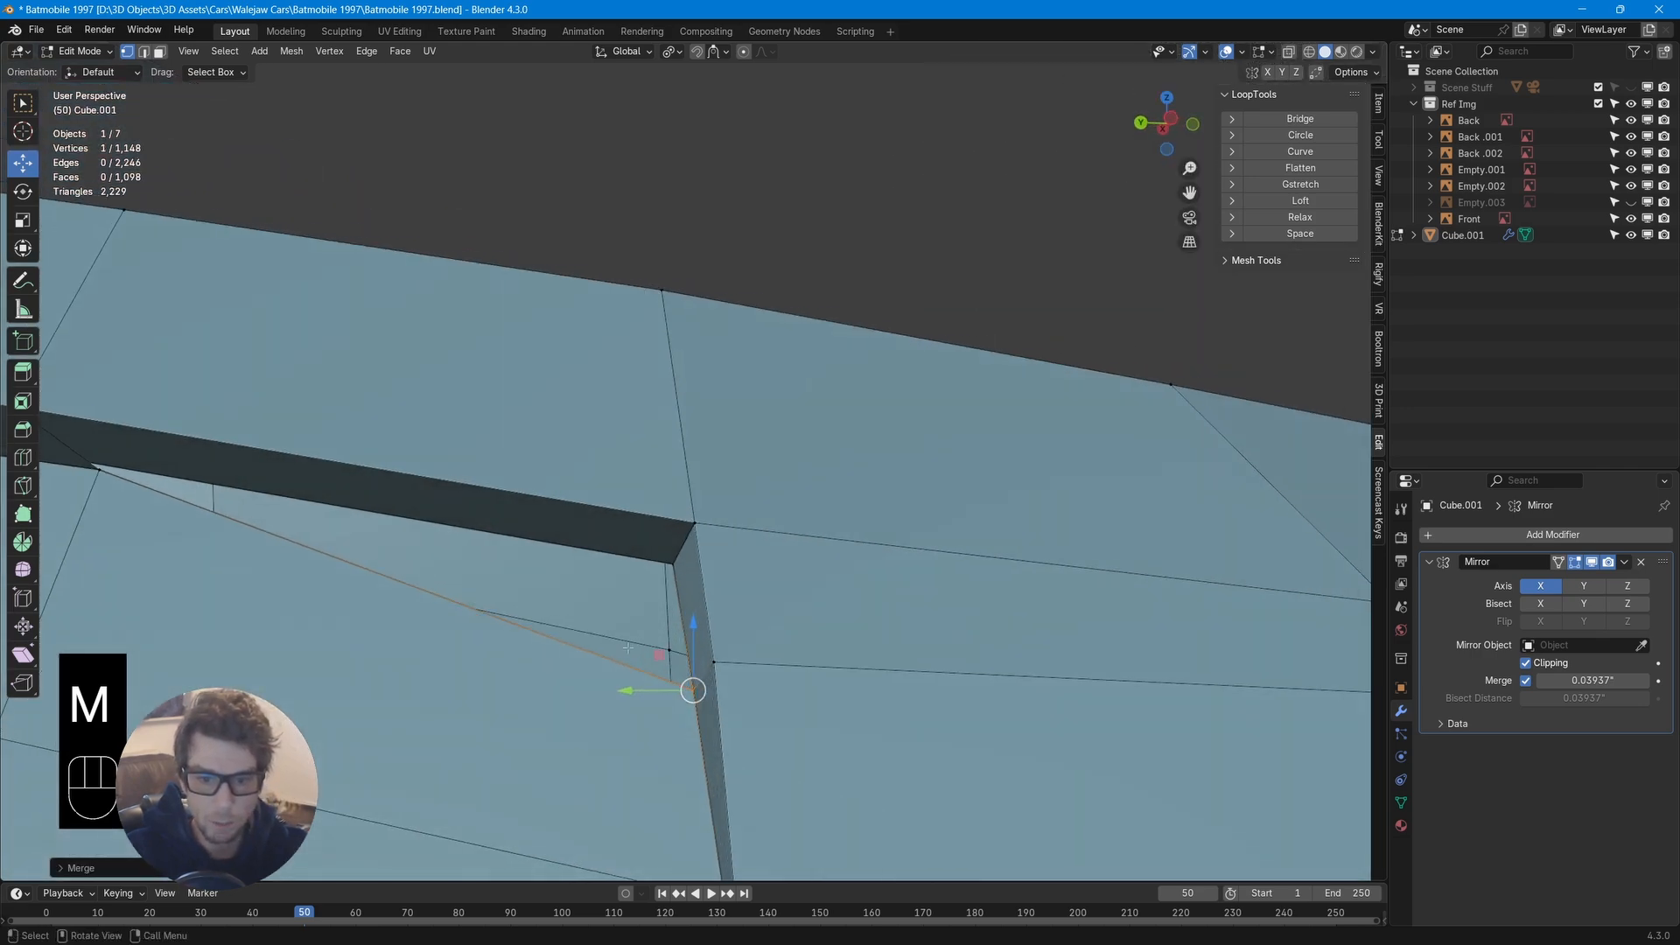
pyautogui.keyDown('shift'); pyautogui.moveTo(262, 604); pyautogui.dragTo(472, 577, button='middle'); pyautogui.keyUp('shift')
pyautogui.moveTo(788, 552); pyautogui.dragTo(830, 502, button='middle')
pyautogui.keyDown('shift'); pyautogui.click(701, 453); pyautogui.keyUp('shift')
pyautogui.press('m')
pyautogui.click(701, 448)
# Dissolve the three lengthwise edges running forward from the top groove's inner end
pyautogui.scroll(-8, 863, 570)
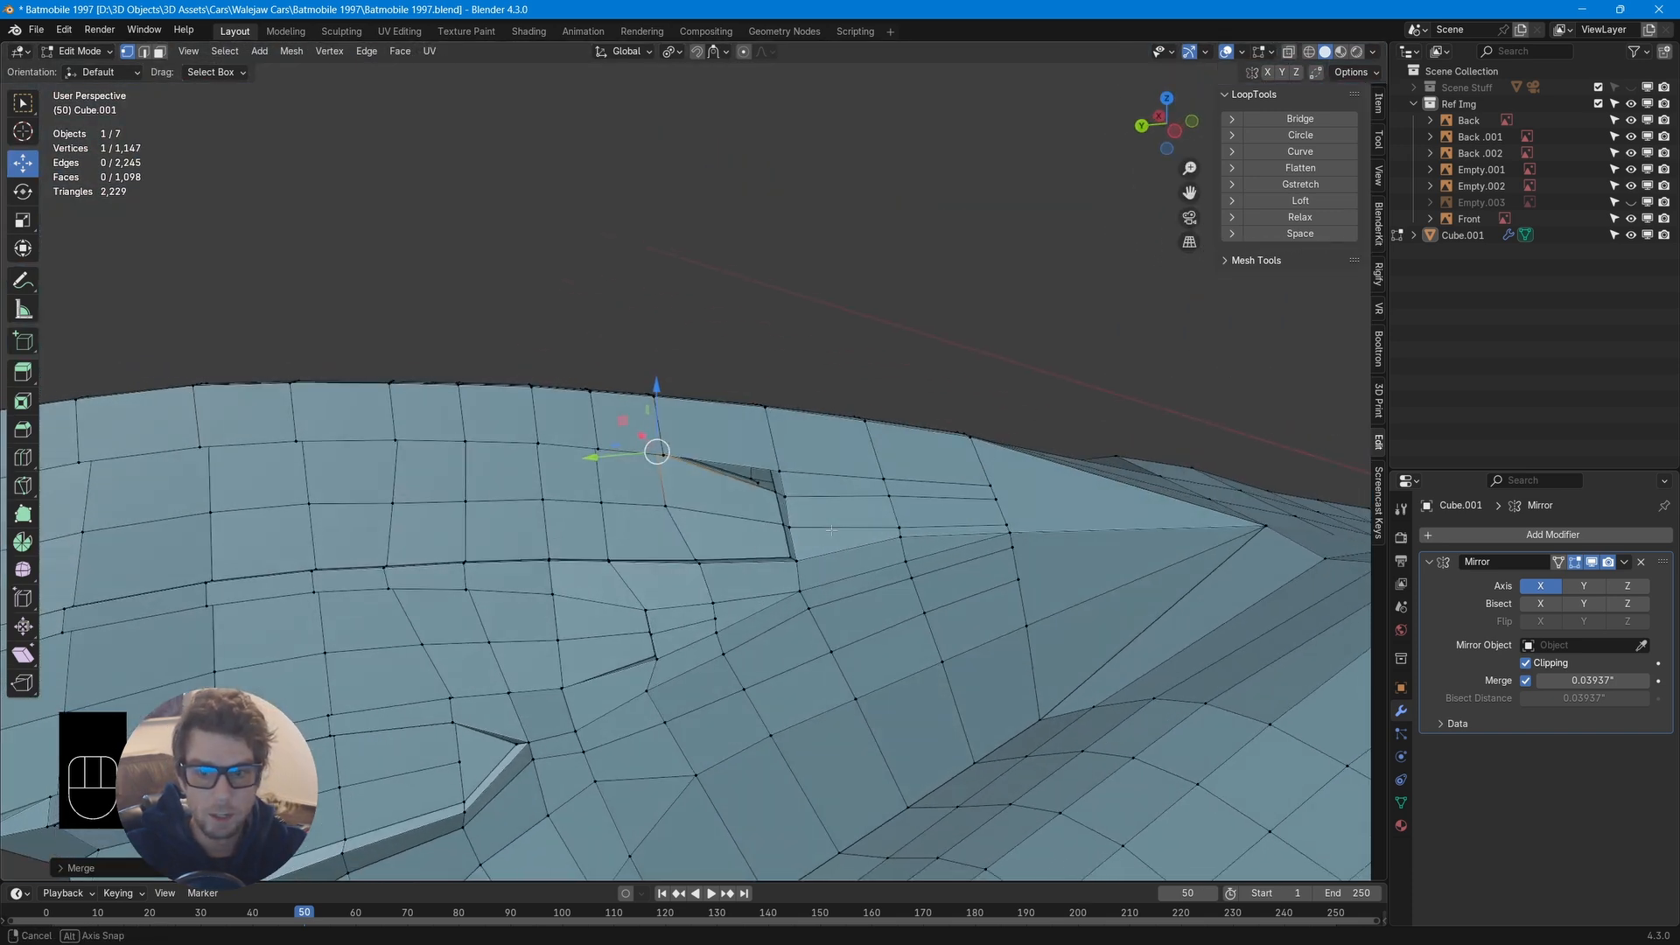
pyautogui.keyDown('alt'); pyautogui.click(830, 497); pyautogui.keyUp('alt')
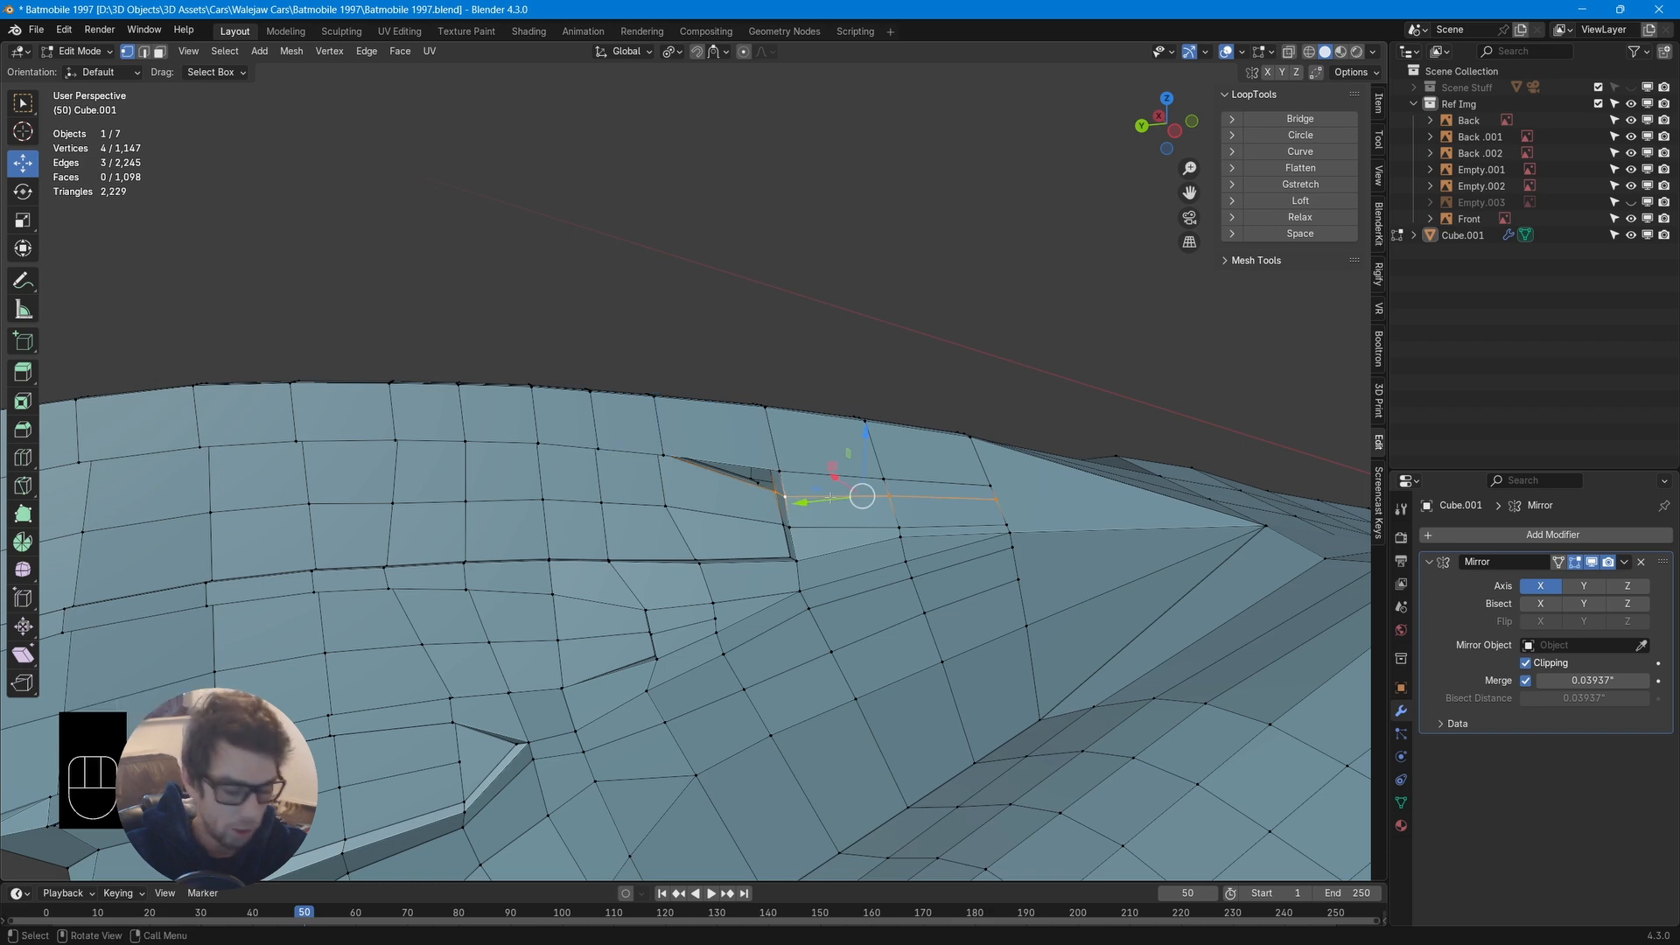
pyautogui.press('x')
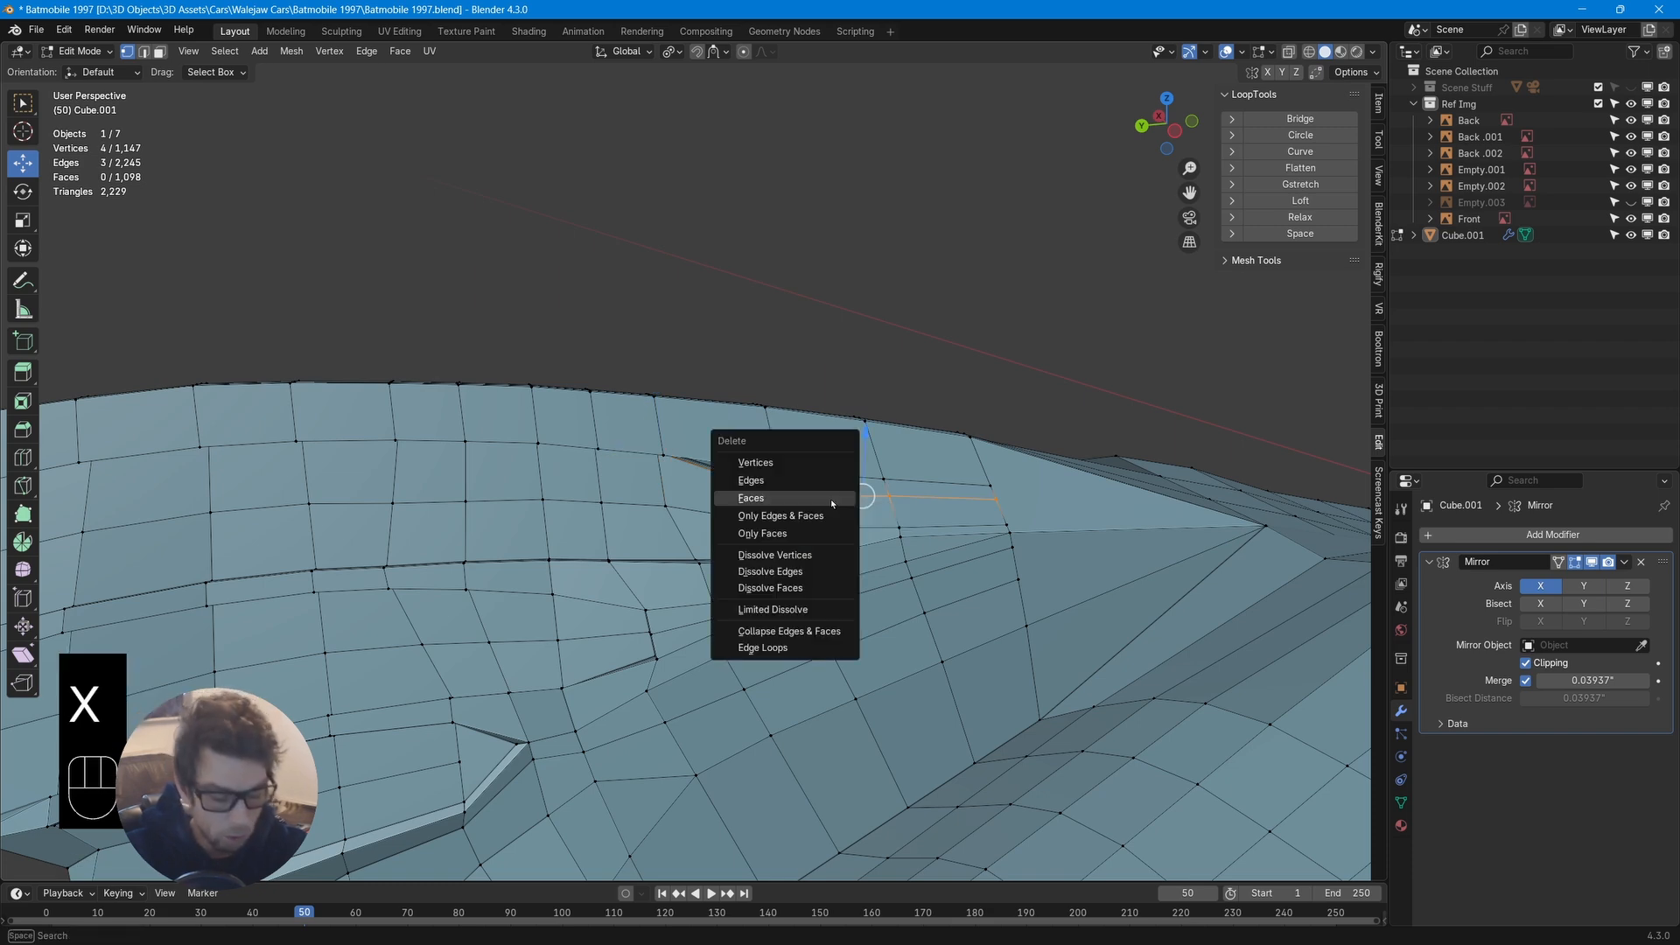
pyautogui.click(830, 574)
# Delete the slanted panel face enclosed by the top groove's inner end
pyautogui.moveTo(829, 574); pyautogui.dragTo(726, 494, button='middle')
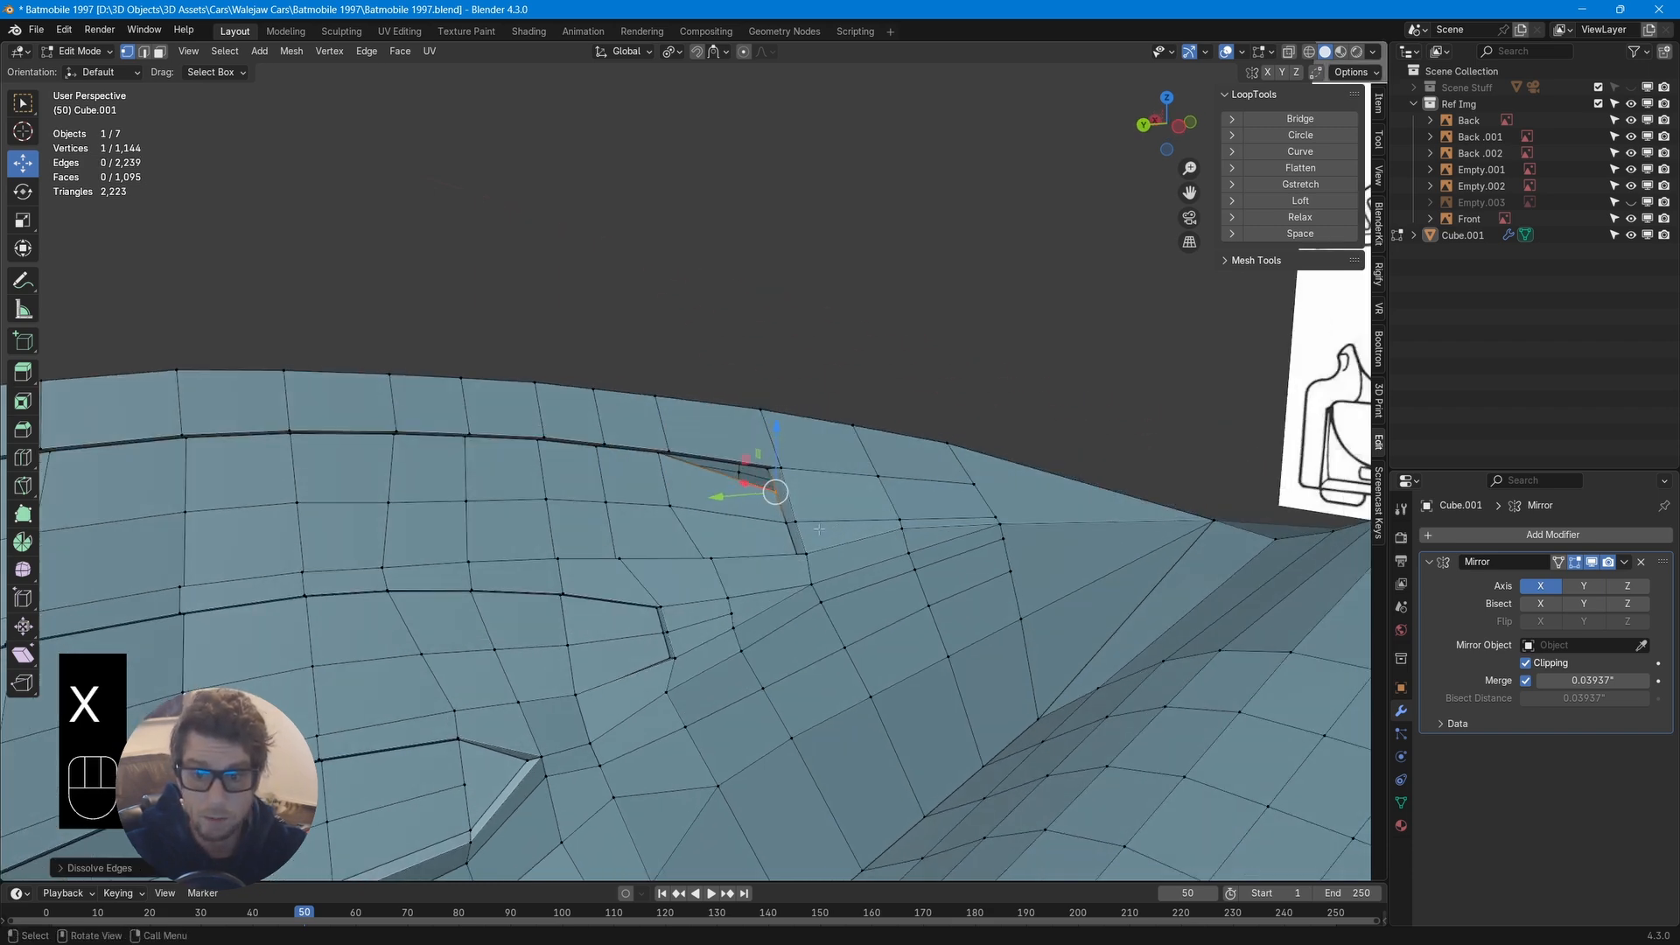
pyautogui.press('3')
pyautogui.click(718, 493)
pyautogui.press('x')
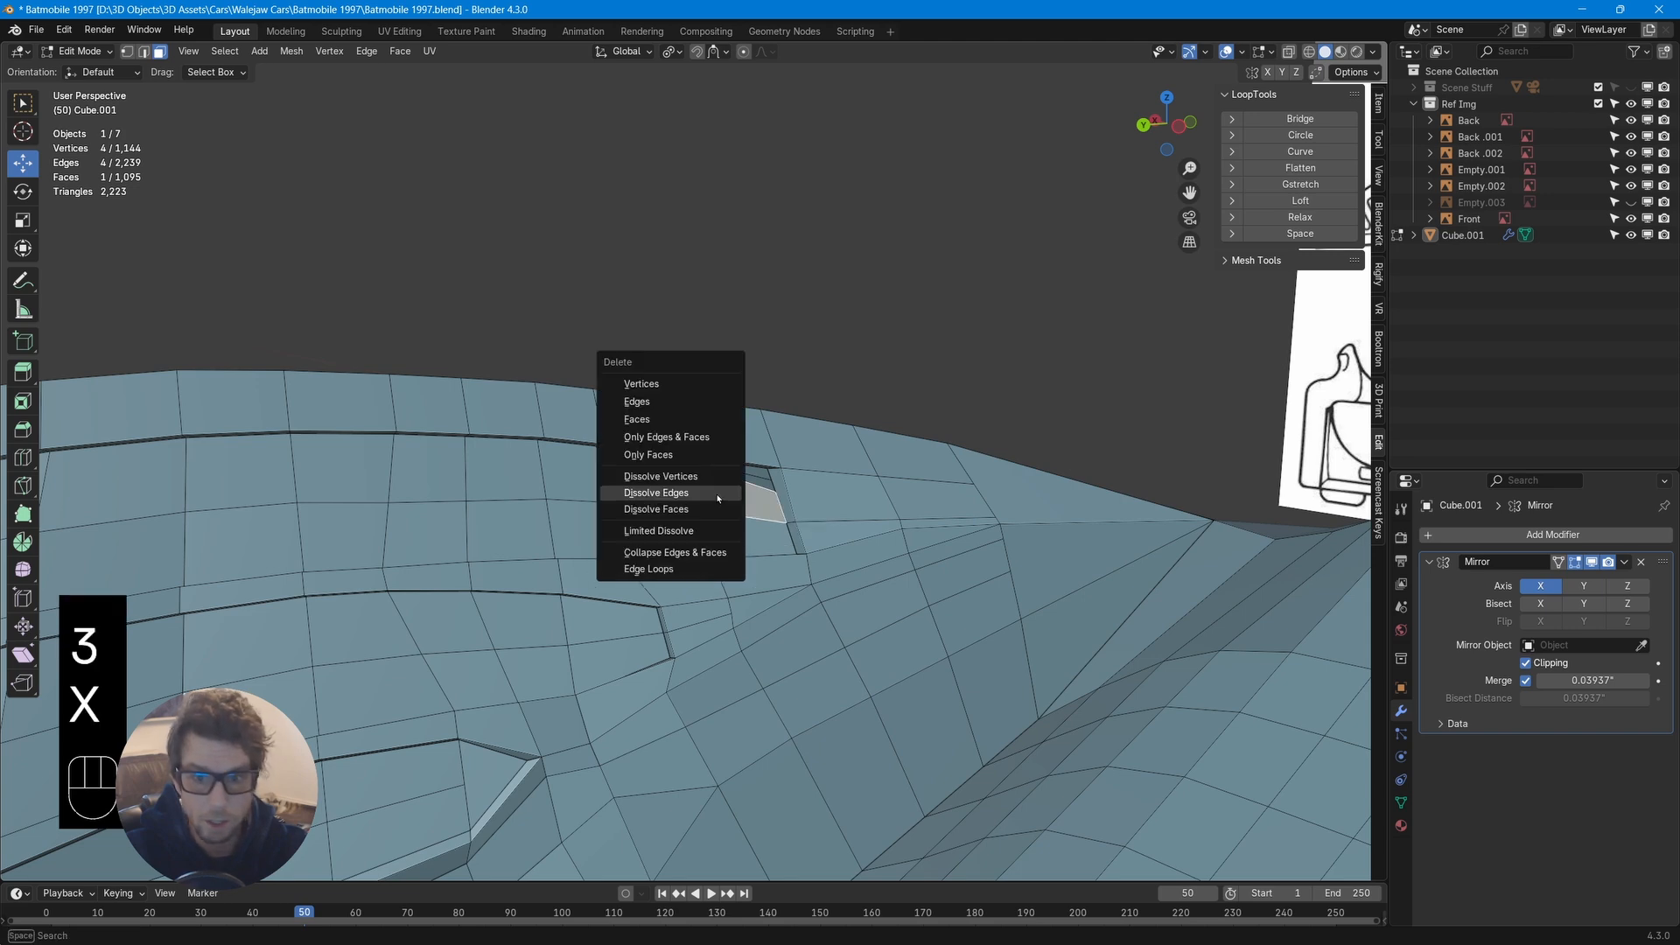
pyautogui.click(691, 418)
# Dissolve the leftover middle vertex on the sloped side of the opening at the top groove's inner end
pyautogui.moveTo(691, 418); pyautogui.dragTo(761, 542, button='middle')
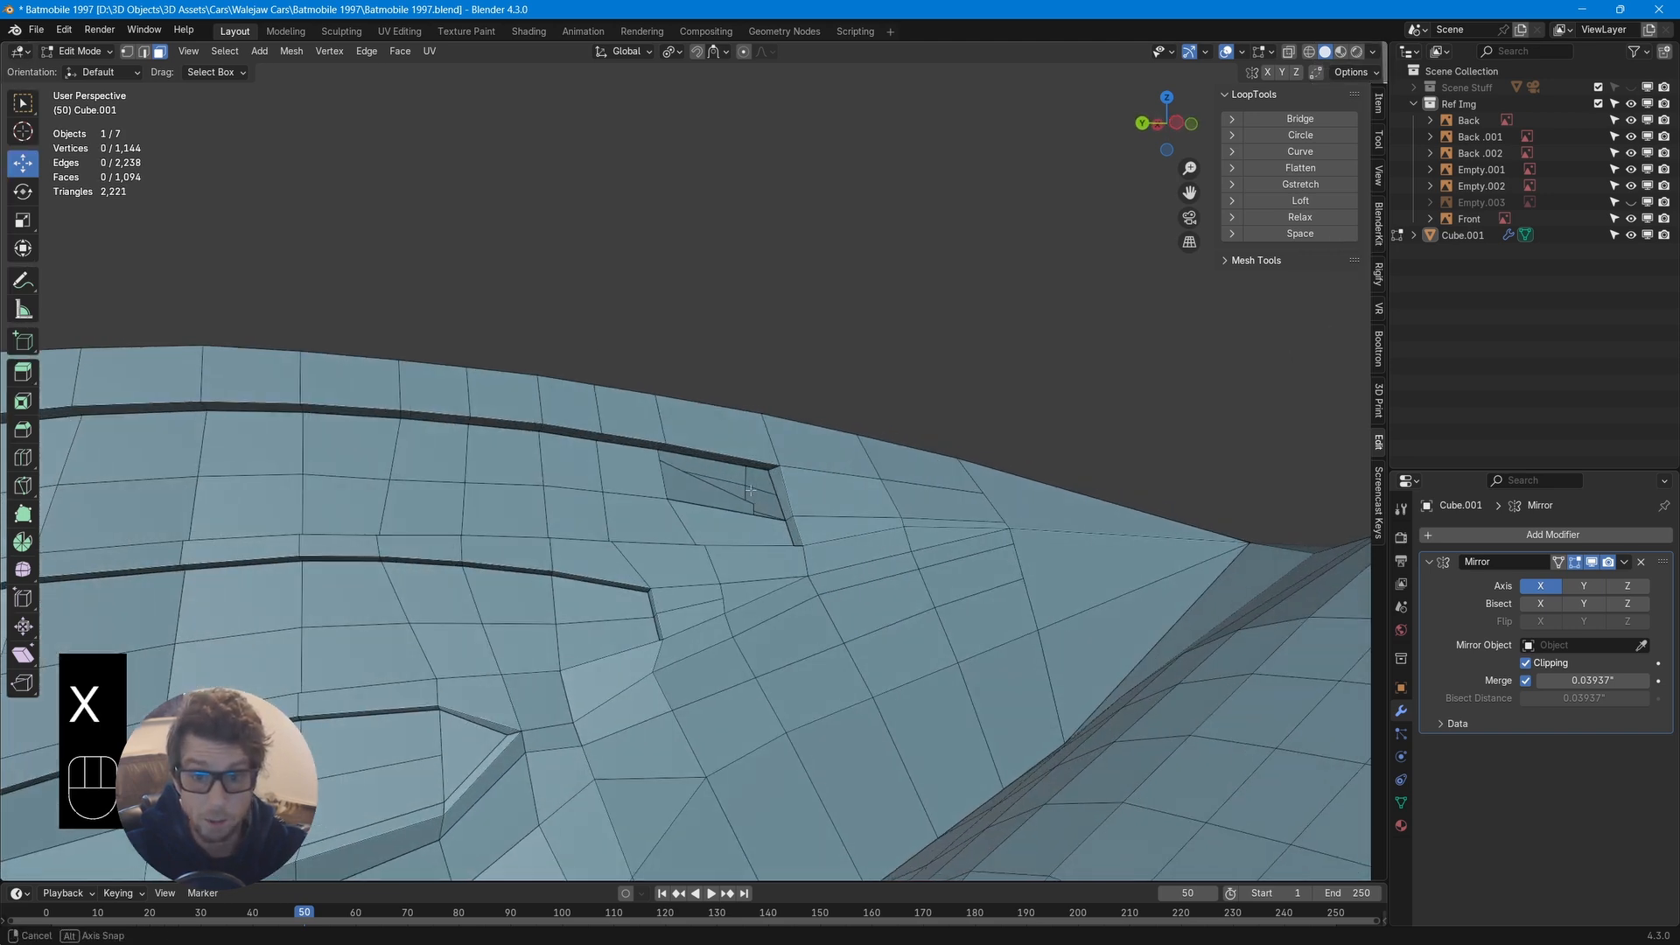
pyautogui.scroll(6, 775, 573)
pyautogui.press('2')
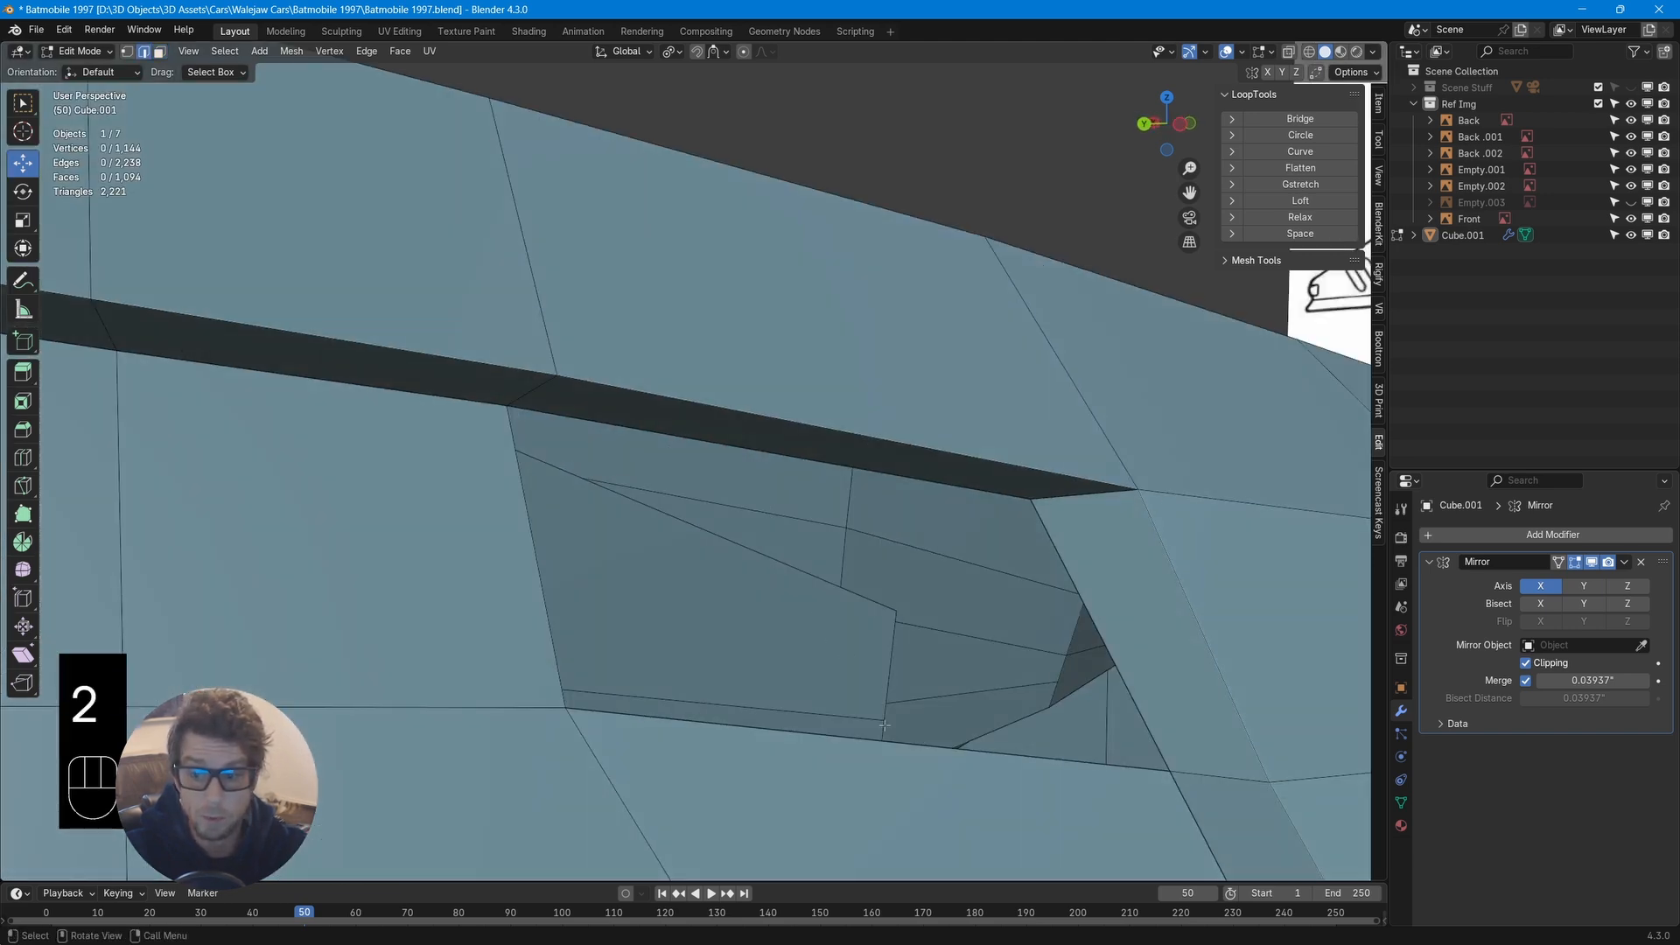
pyautogui.keyDown('alt'); pyautogui.click(822, 735); pyautogui.keyUp('alt')
pyautogui.moveTo(1072, 658); pyautogui.dragTo(1129, 656, button='middle')
pyautogui.click(1134, 654)
pyautogui.press('1')
pyautogui.click(1099, 610)
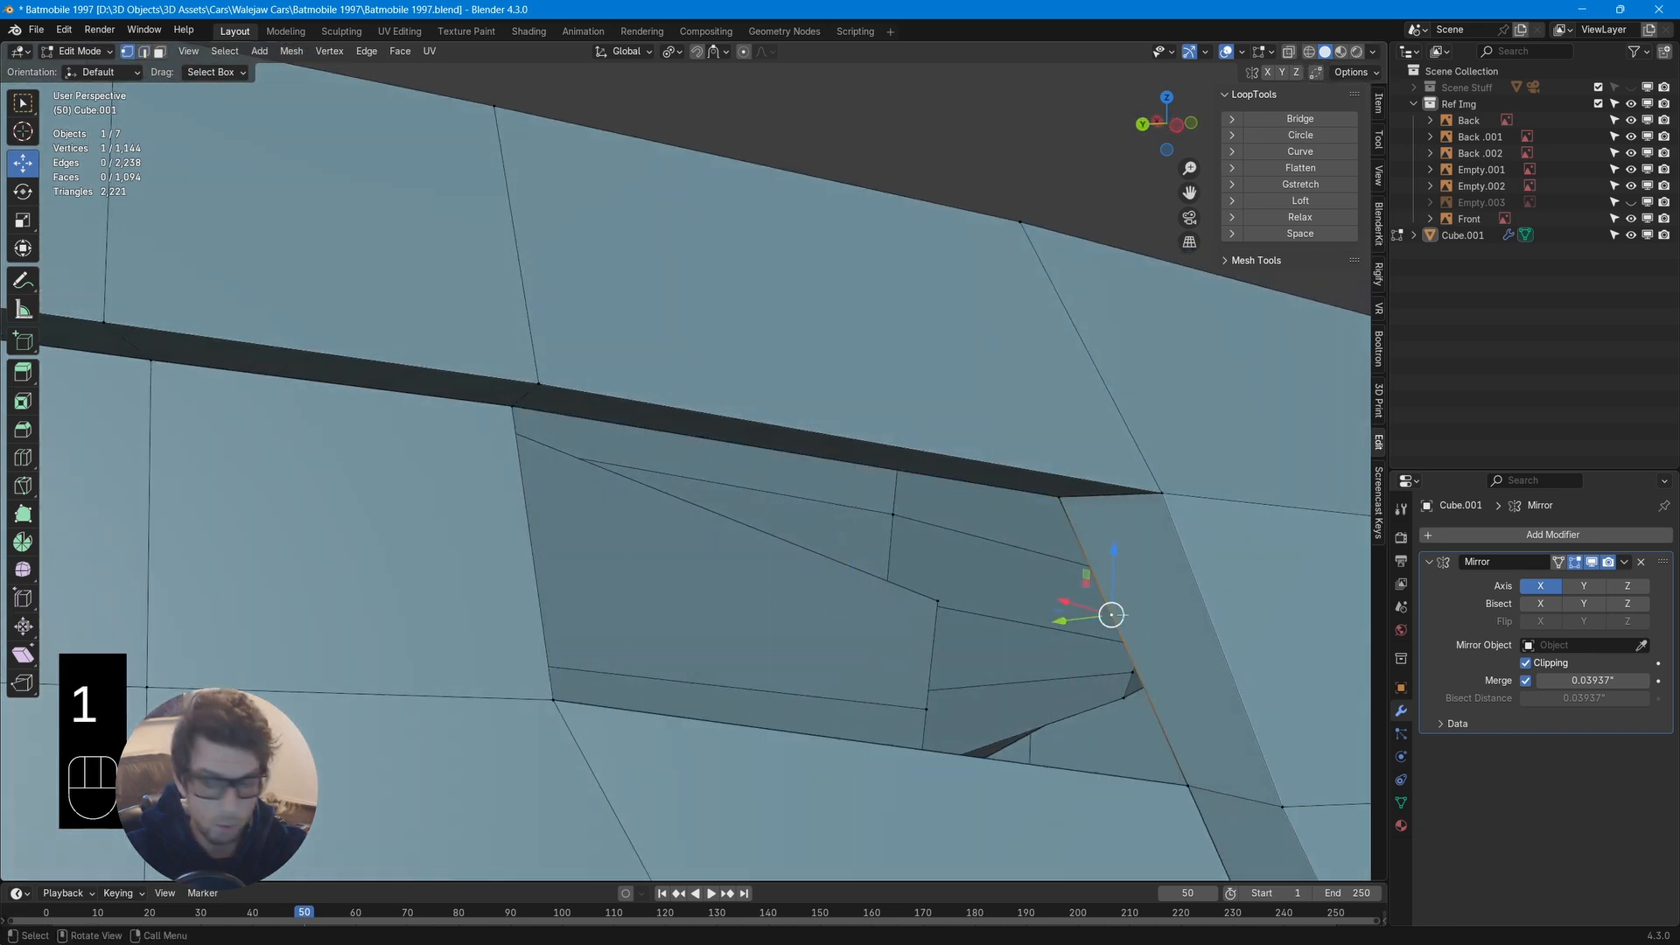
pyautogui.press('x')
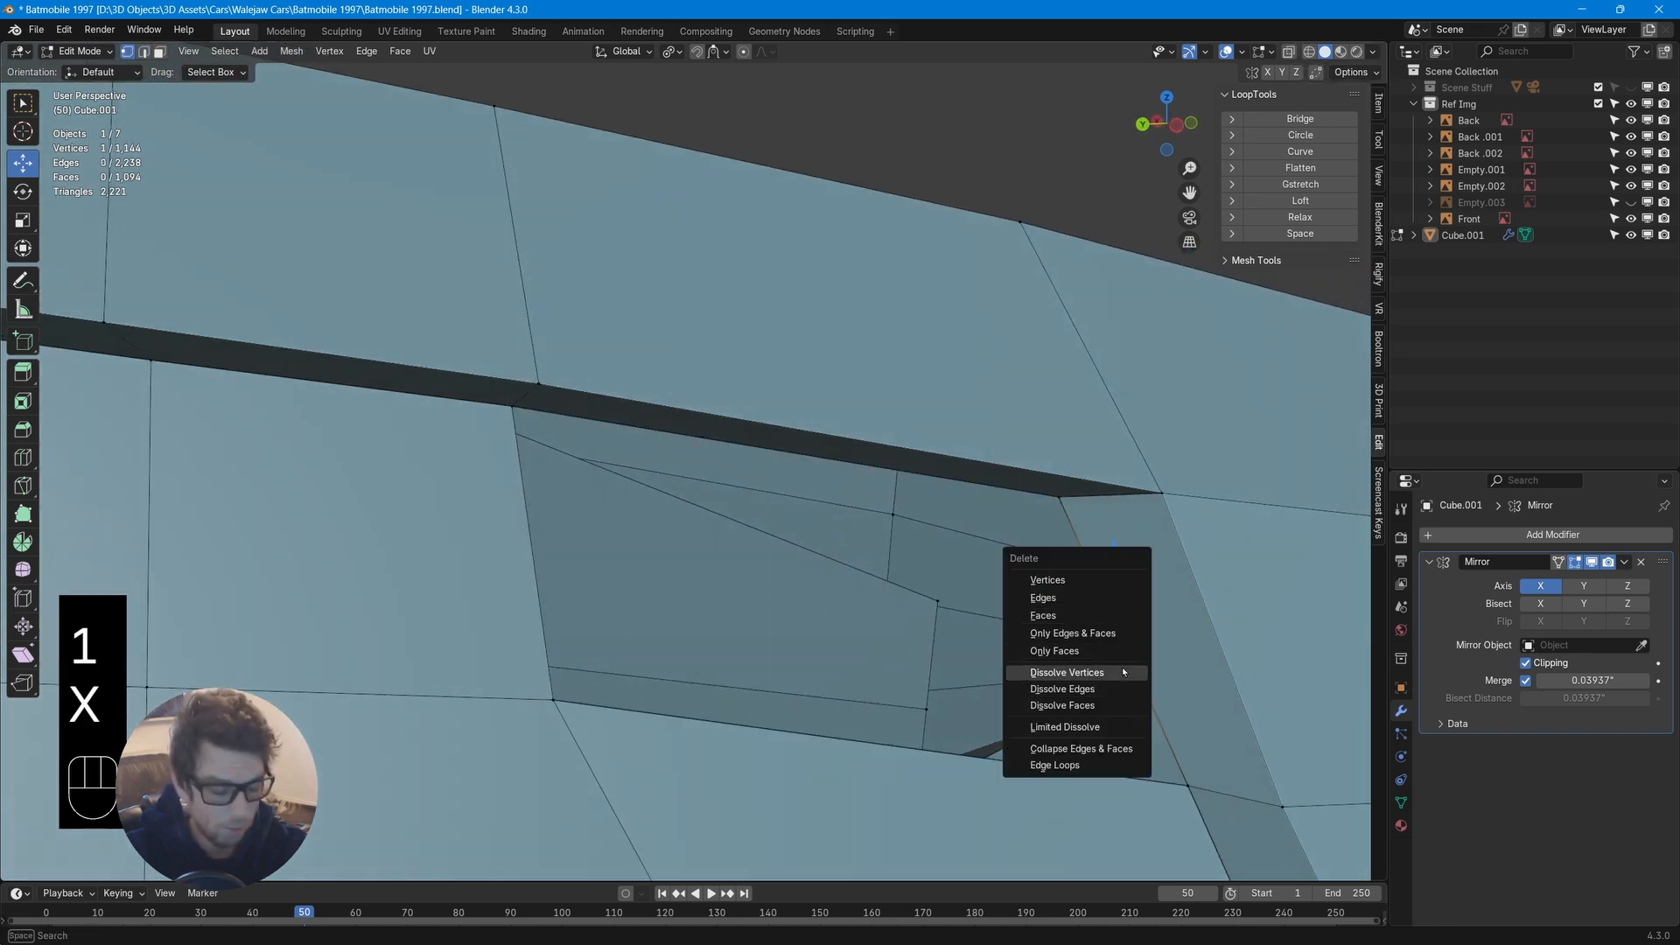
pyautogui.click(1066, 672)
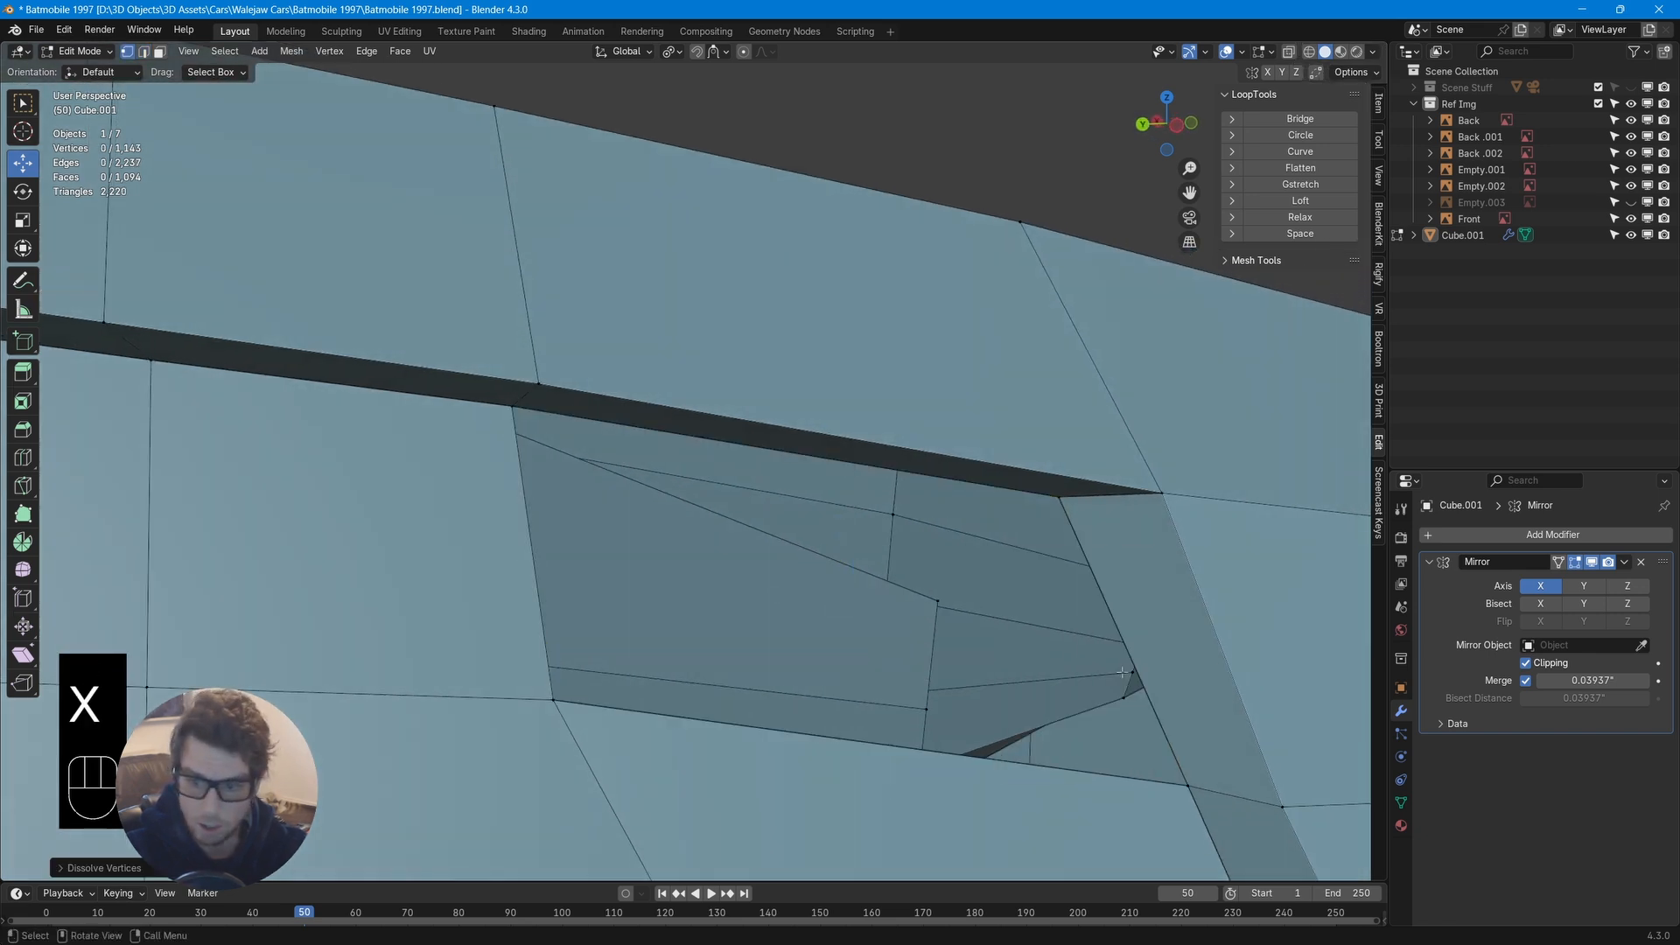
# Fill the four-sided opening inside the top groove's inner end with a new face
pyautogui.keyDown('alt'); pyautogui.click(1128, 643); pyautogui.keyUp('alt')
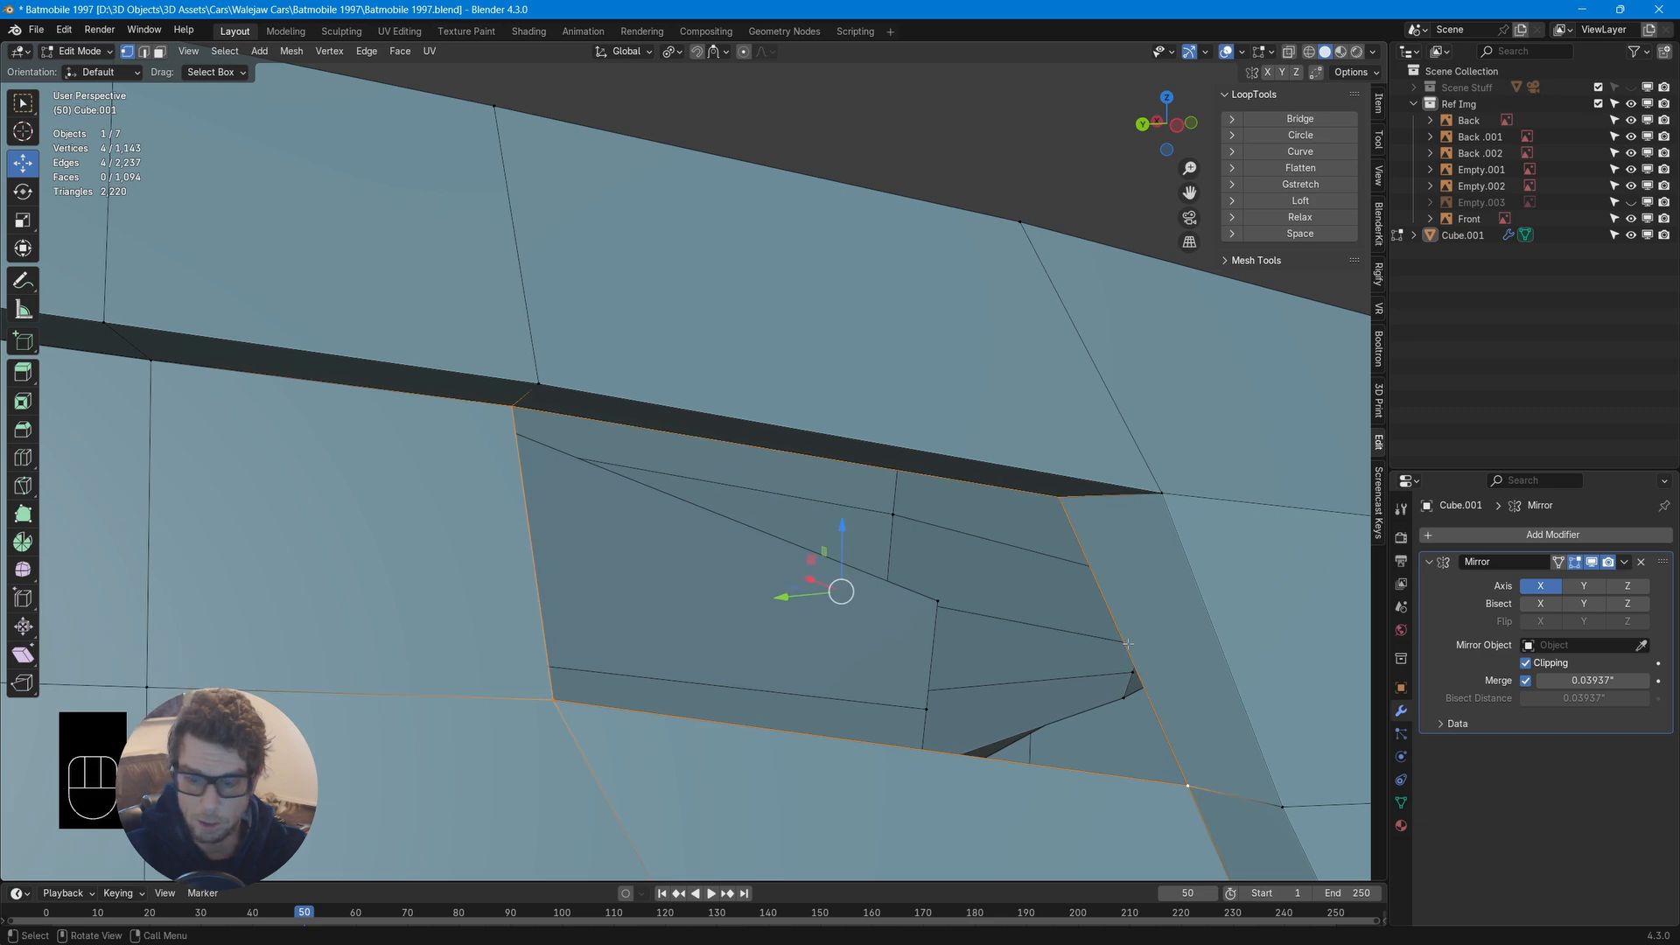
pyautogui.moveTo(1129, 643); pyautogui.dragTo(1060, 683, button='middle')
pyautogui.press('f')
pyautogui.scroll(-8, 1115, 648)
pyautogui.scroll(4, 812, 490)
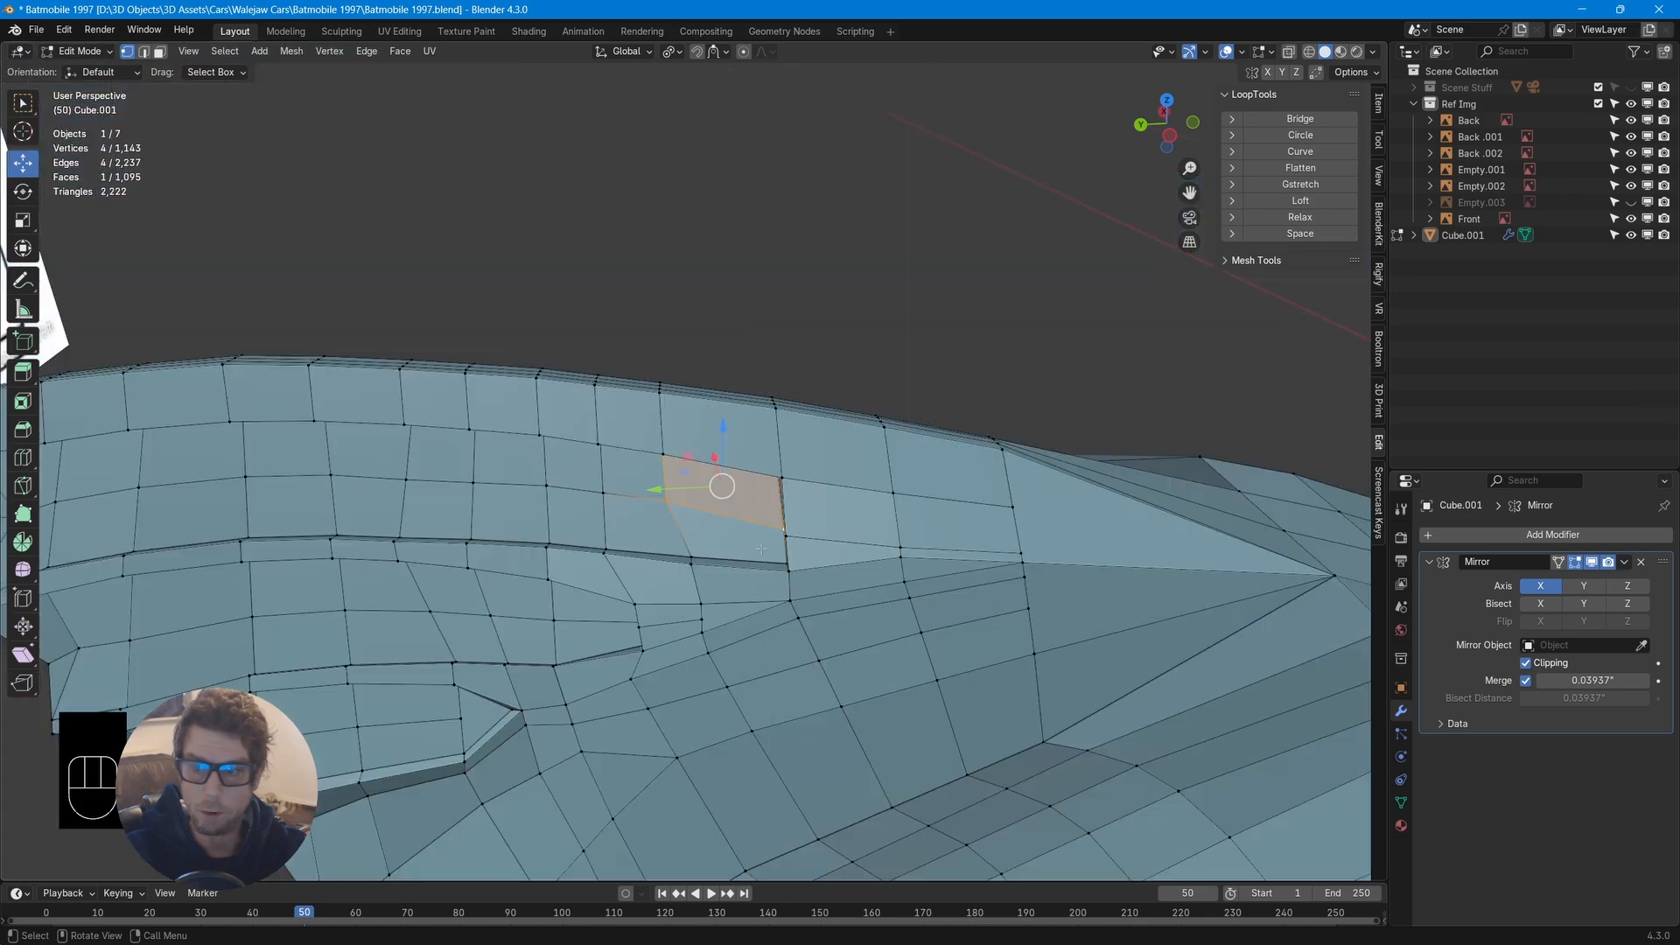
# Move the upper and lower corner vertex pairs of the top groove's inner end back along Y to form a pointed tip
pyautogui.moveTo(763, 527); pyautogui.dragTo(766, 451, button='middle')
pyautogui.moveTo(763, 446); pyautogui.dragTo(800, 481)
pyautogui.moveTo(799, 481); pyautogui.dragTo(806, 516, button='middle')
pyautogui.scroll(5, 962, 466)
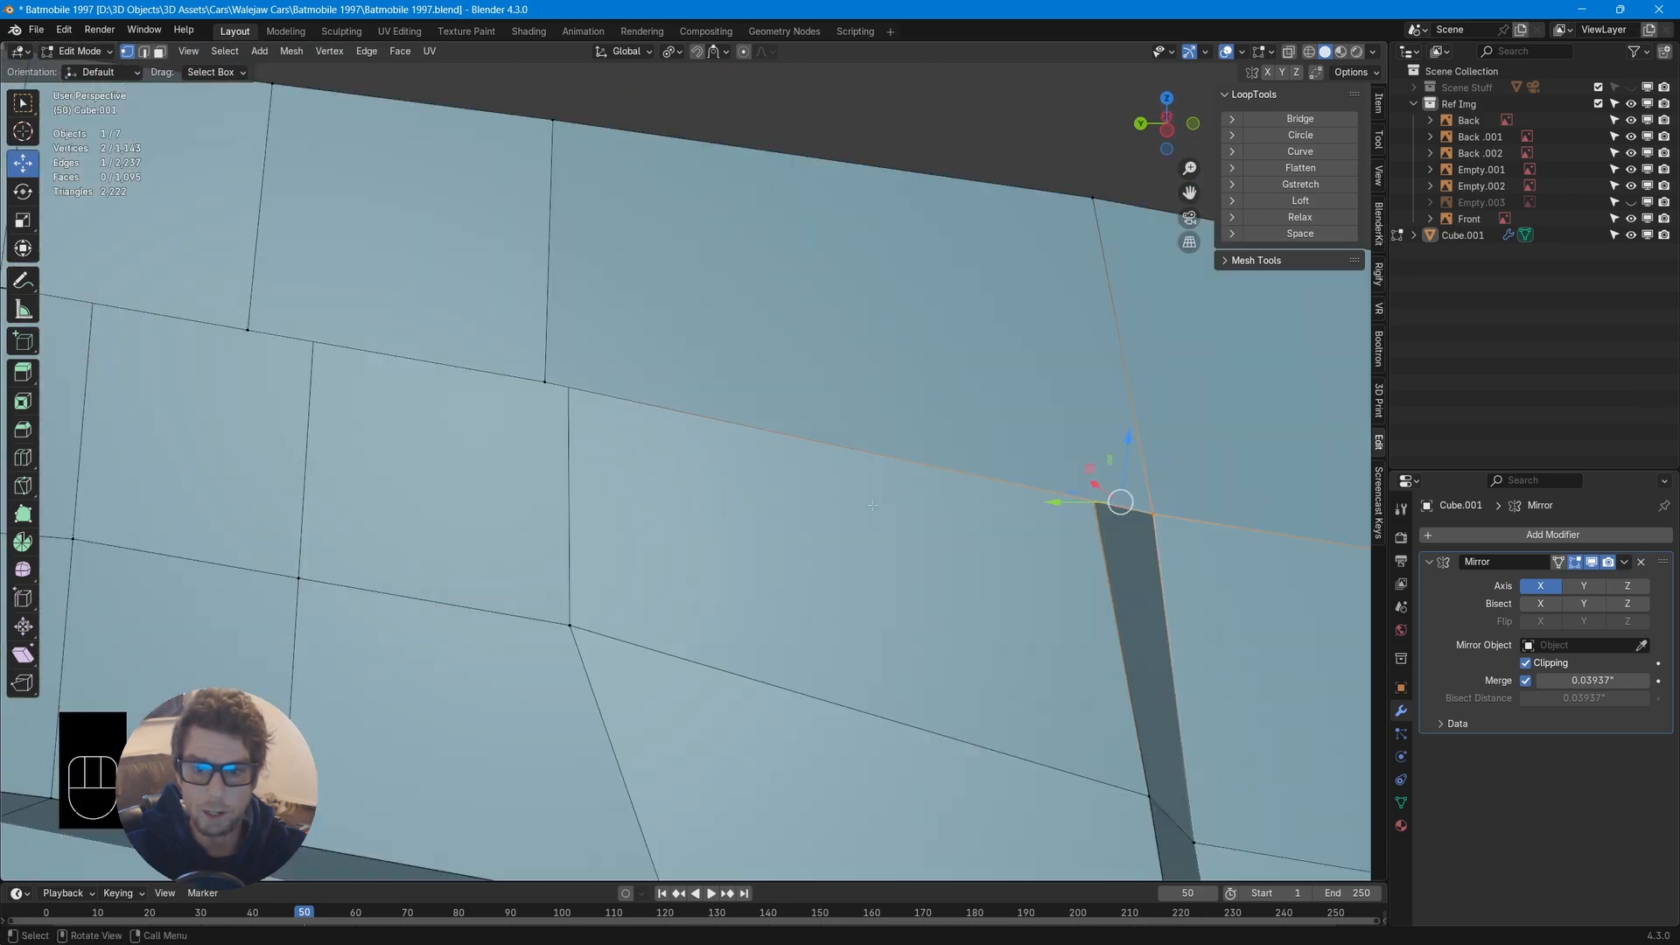
pyautogui.scroll(-5, 901, 490)
pyautogui.moveTo(712, 469); pyautogui.dragTo(679, 472)
pyautogui.moveTo(730, 512)
pyautogui.mouseDown(button='middle')
pyautogui.moveTo(800, 499)
pyautogui.moveTo(778, 526)
pyautogui.moveTo(751, 519)
pyautogui.mouseUp(button='middle')
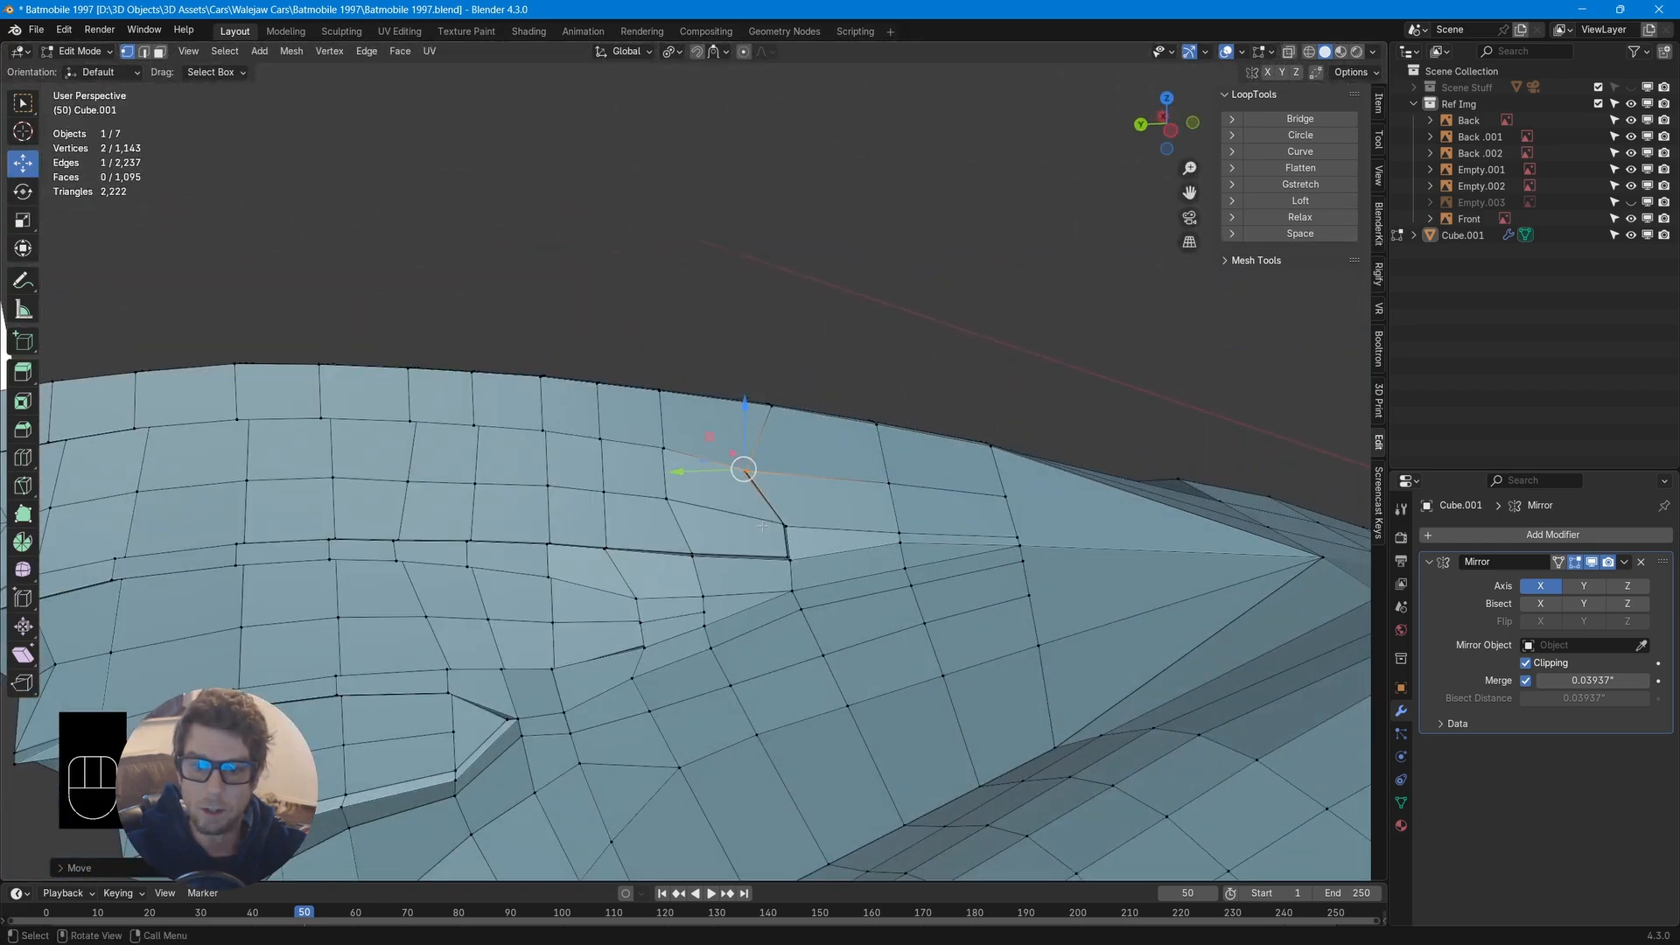
pyautogui.moveTo(771, 545); pyautogui.dragTo(719, 557)
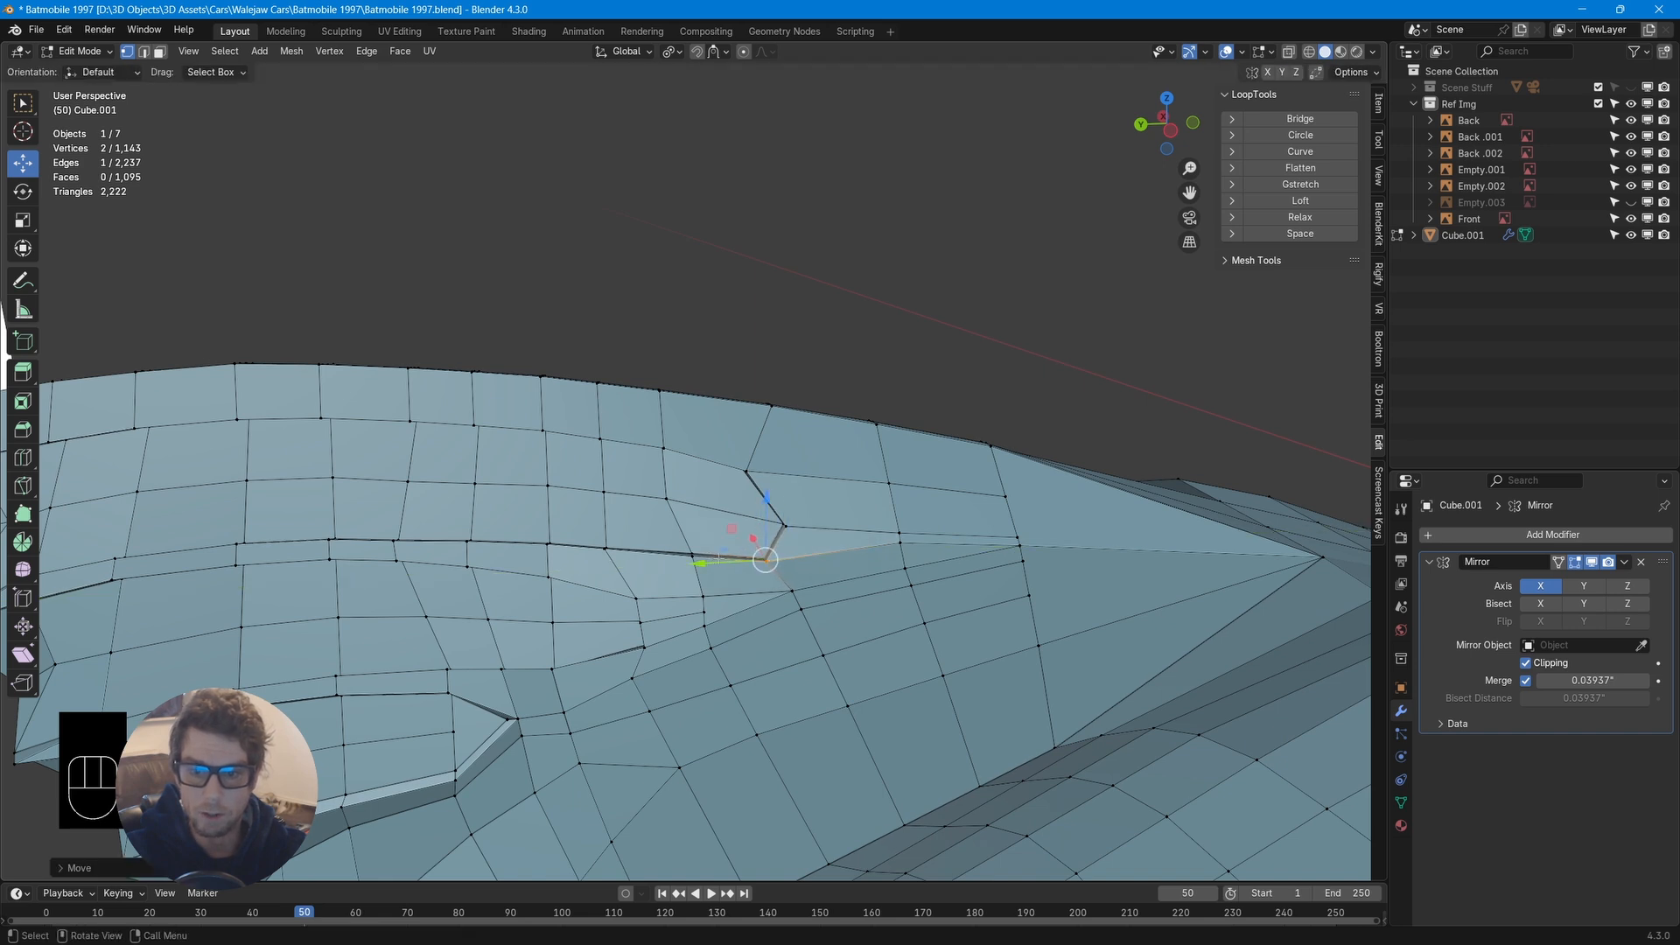
# Edge-slide the three crosswise edges below the top groove's tip to line up with its lower corner
pyautogui.moveTo(840, 620); pyautogui.dragTo(777, 574)
pyautogui.keyDown('shift'); pyautogui.moveTo(804, 639); pyautogui.dragTo(878, 734); pyautogui.keyUp('shift')
pyautogui.press('g')
pyautogui.press('g')
pyautogui.click(811, 626)
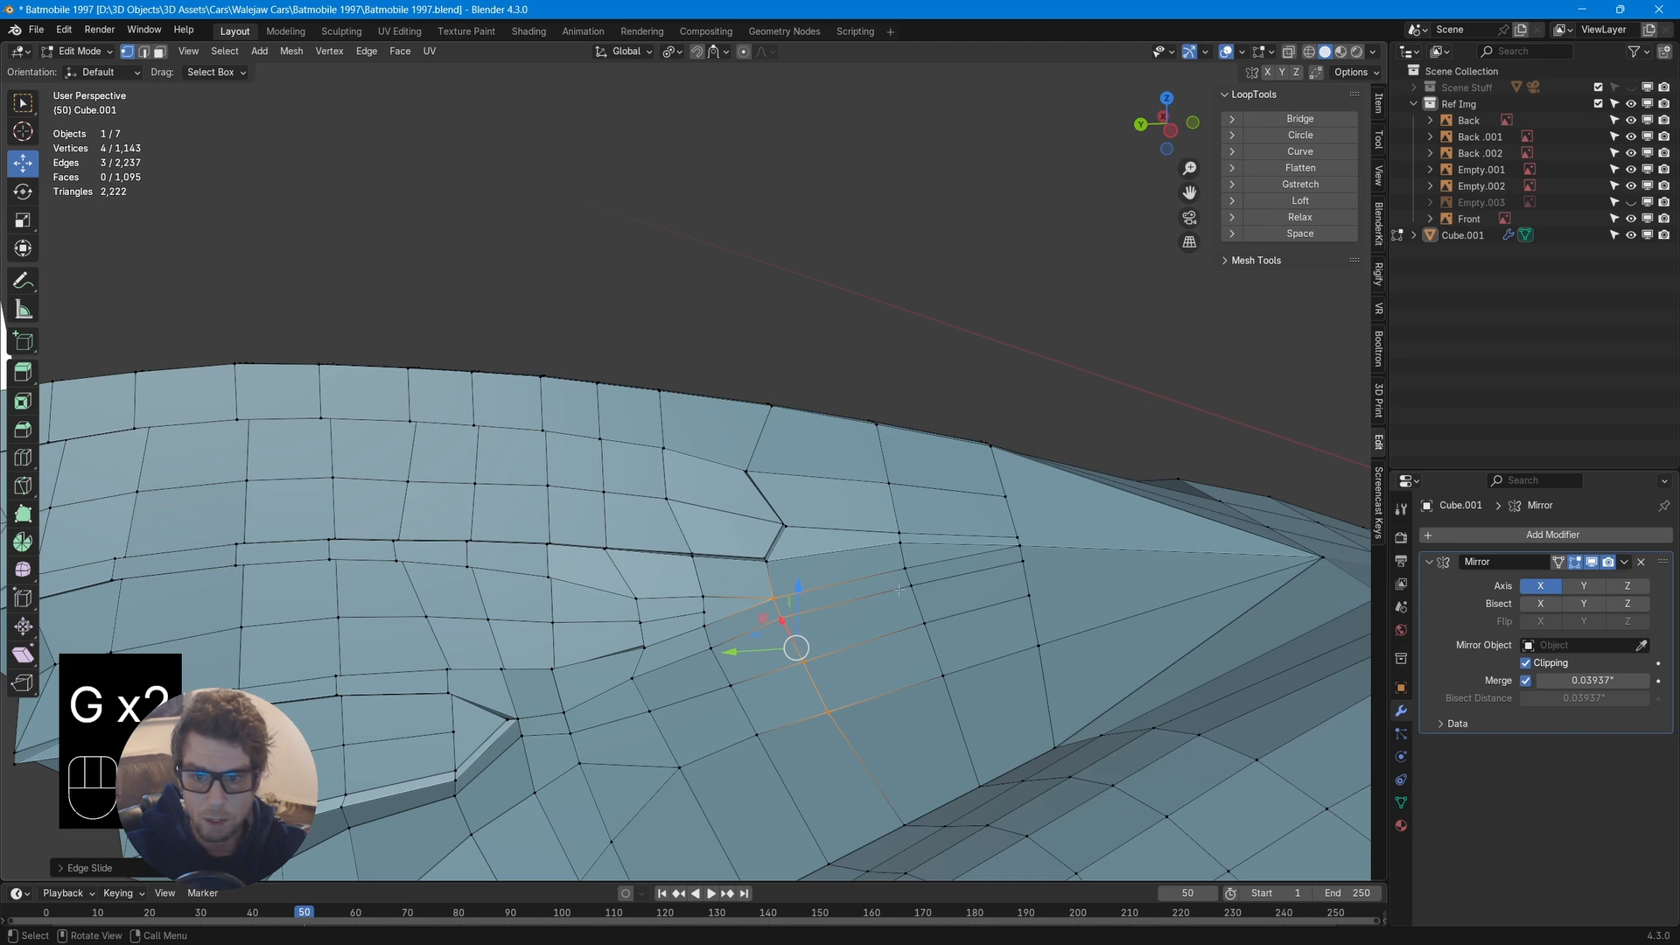
# Vertex-slide the two vertices ahead of the top groove's tip along their crosswise edges to even out the spacing
pyautogui.moveTo(900, 589)
pyautogui.mouseDown(button='middle')
pyautogui.moveTo(936, 571)
pyautogui.moveTo(946, 610)
pyautogui.moveTo(924, 605)
pyautogui.mouseUp(button='middle')
pyautogui.click(890, 527)
pyautogui.press('g')
pyautogui.press('g')
pyautogui.click(989, 531)
pyautogui.click(1003, 524)
pyautogui.press('g')
pyautogui.press('g')
pyautogui.click(1029, 503)
# Knife-cut a lengthwise edge from the vertex ahead of the middle groove's tip, below the top groove's tip, through the two slid vertices
pyautogui.moveTo(747, 617); pyautogui.dragTo(770, 579, button='middle')
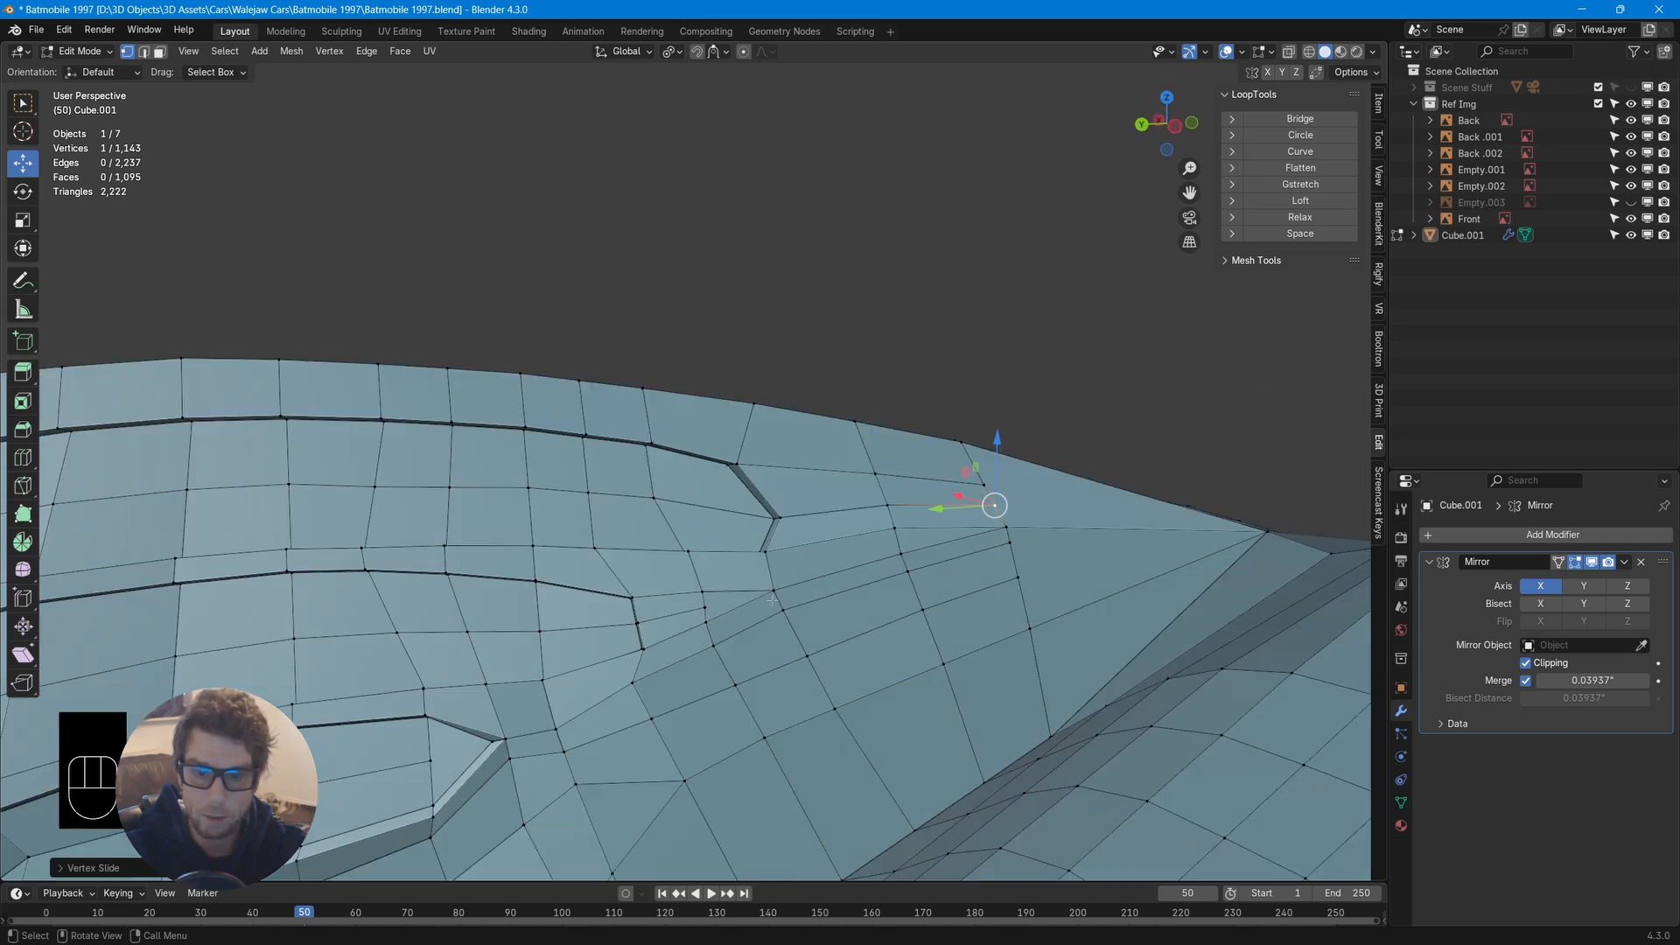
pyautogui.press('k')
pyautogui.click(710, 604)
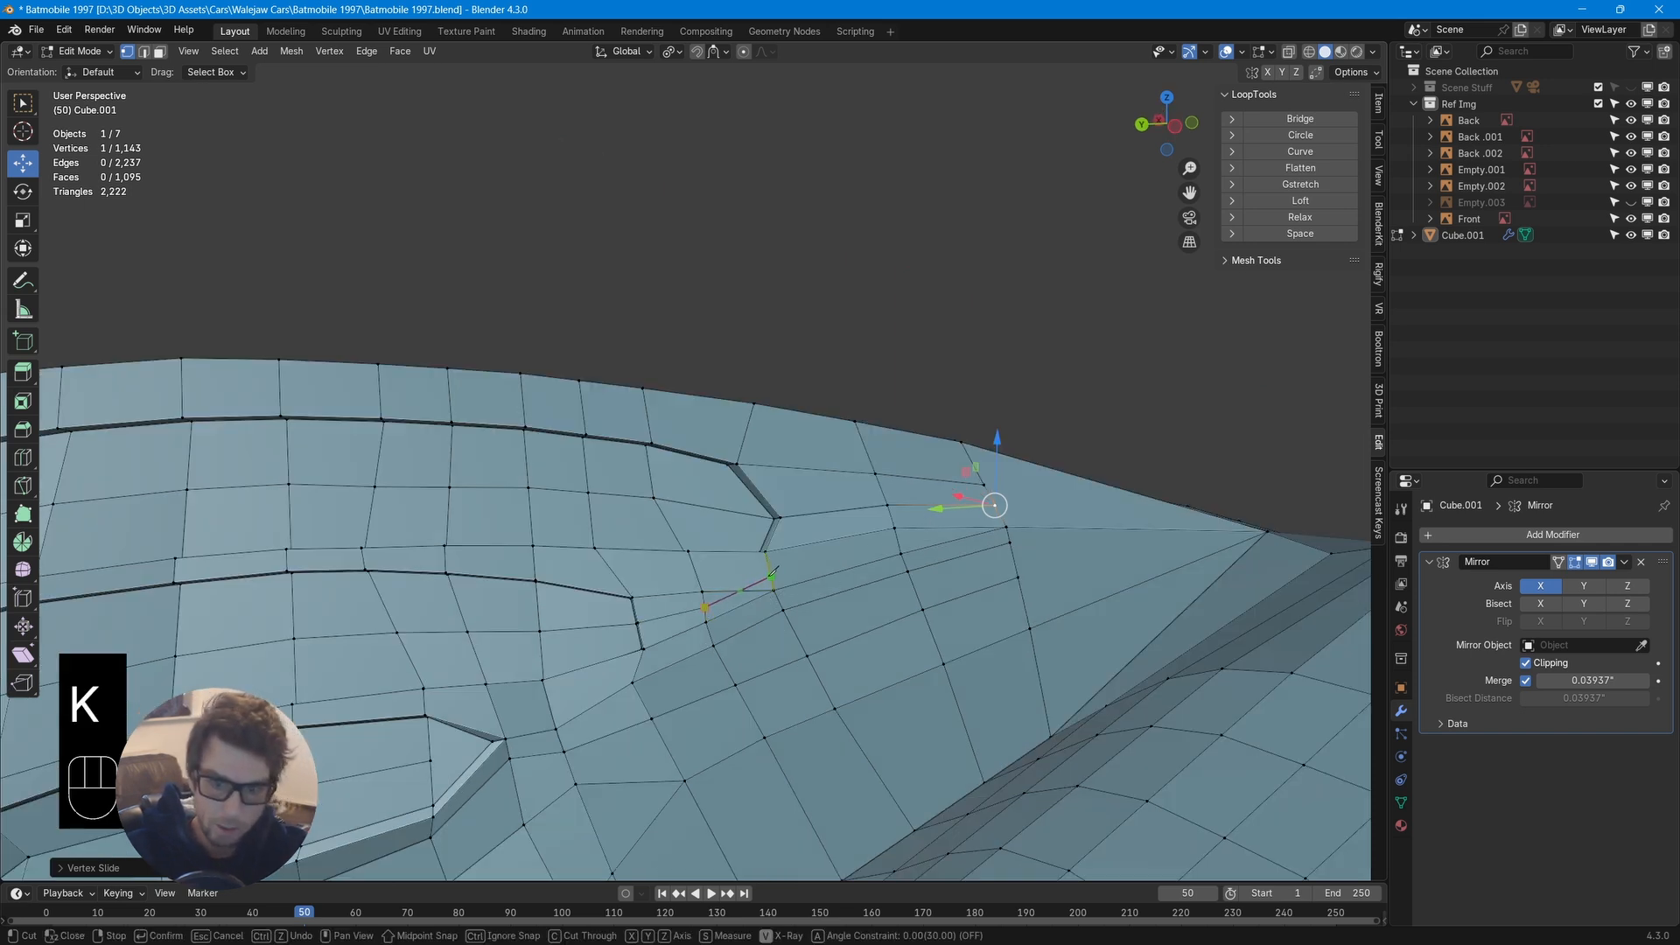
pyautogui.click(894, 529)
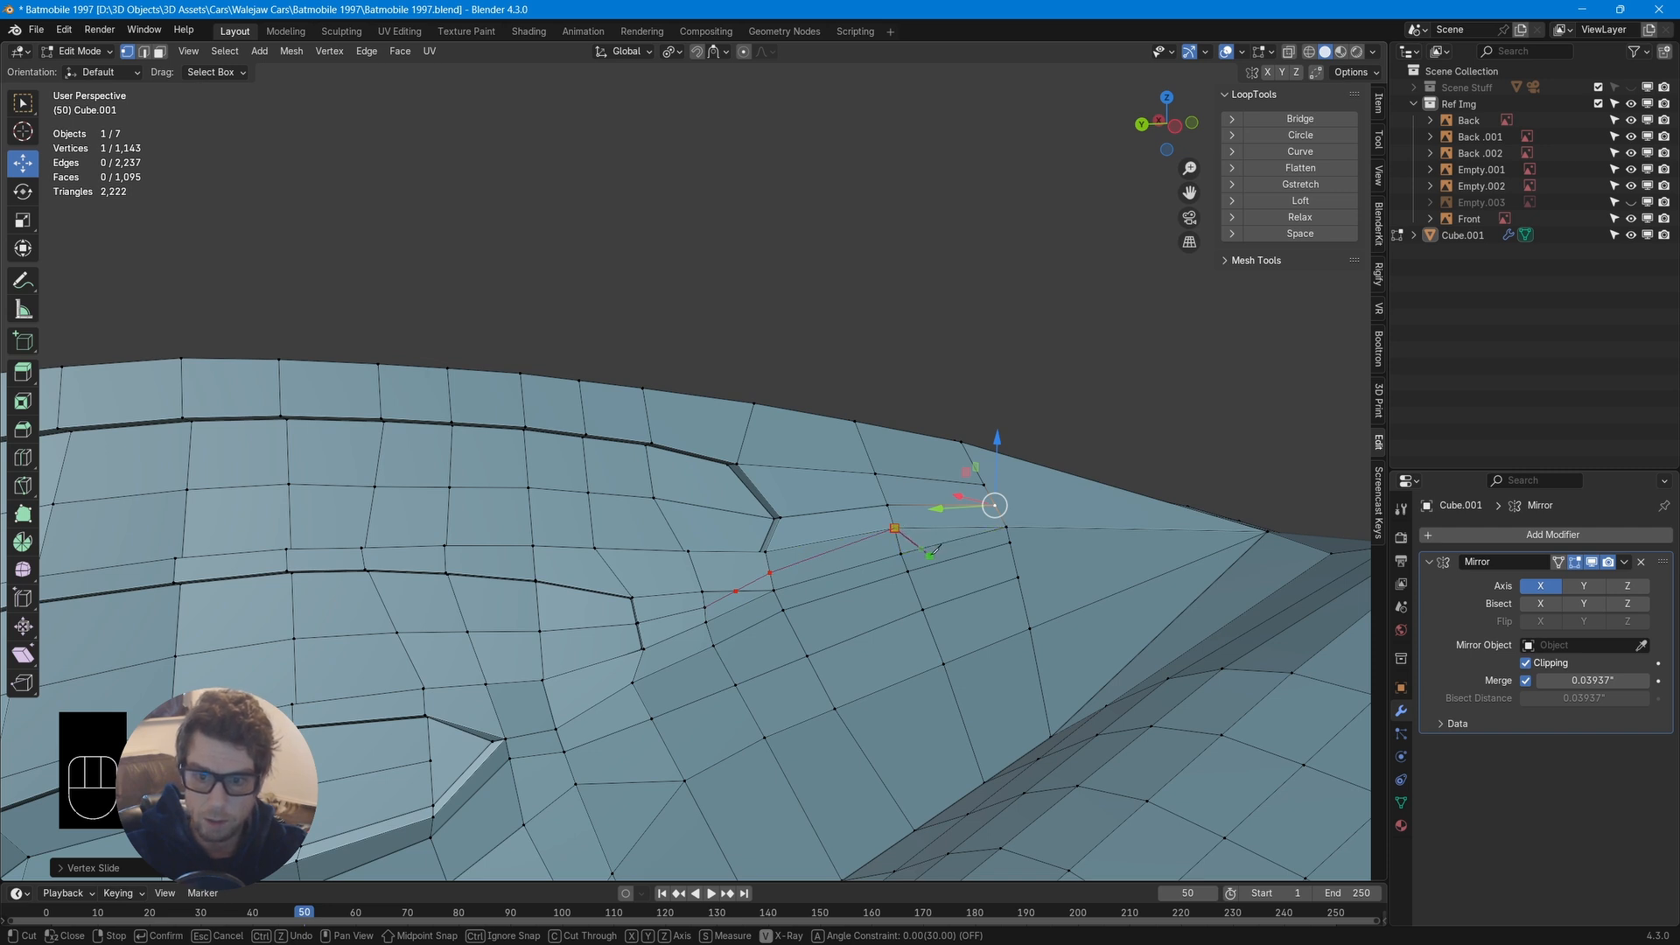
pyautogui.click(995, 505)
pyautogui.press('Return')
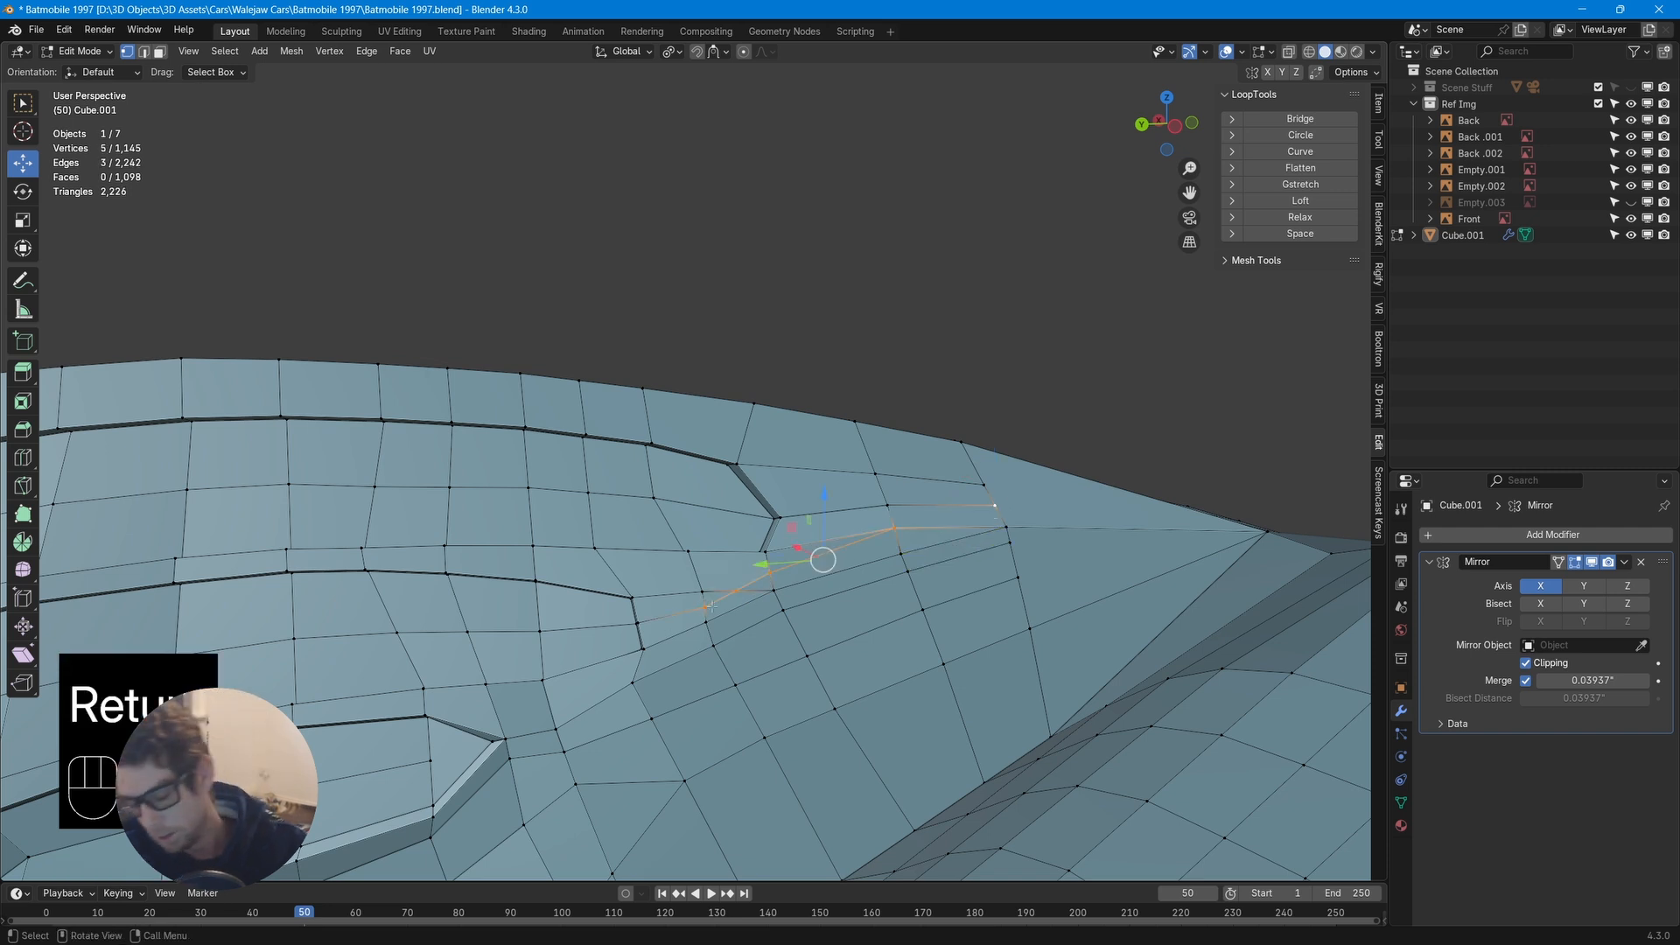
# Dissolve the two short lengthwise edge segments between the middle and top groove tips that cross the new cut
pyautogui.press('2')
pyautogui.click(733, 610)
pyautogui.moveTo(733, 610)
pyautogui.keyDown('ctrl'); pyautogui.mouseDown(button='middle')
pyautogui.moveTo(717, 394)
pyautogui.moveTo(718, 609)
pyautogui.mouseUp(button='middle'); pyautogui.keyUp('ctrl')
pyautogui.keyDown('ctrl'); pyautogui.moveTo(700, 674); pyautogui.dragTo(671, 364, button='middle'); pyautogui.keyUp('ctrl')
pyautogui.click(694, 506)
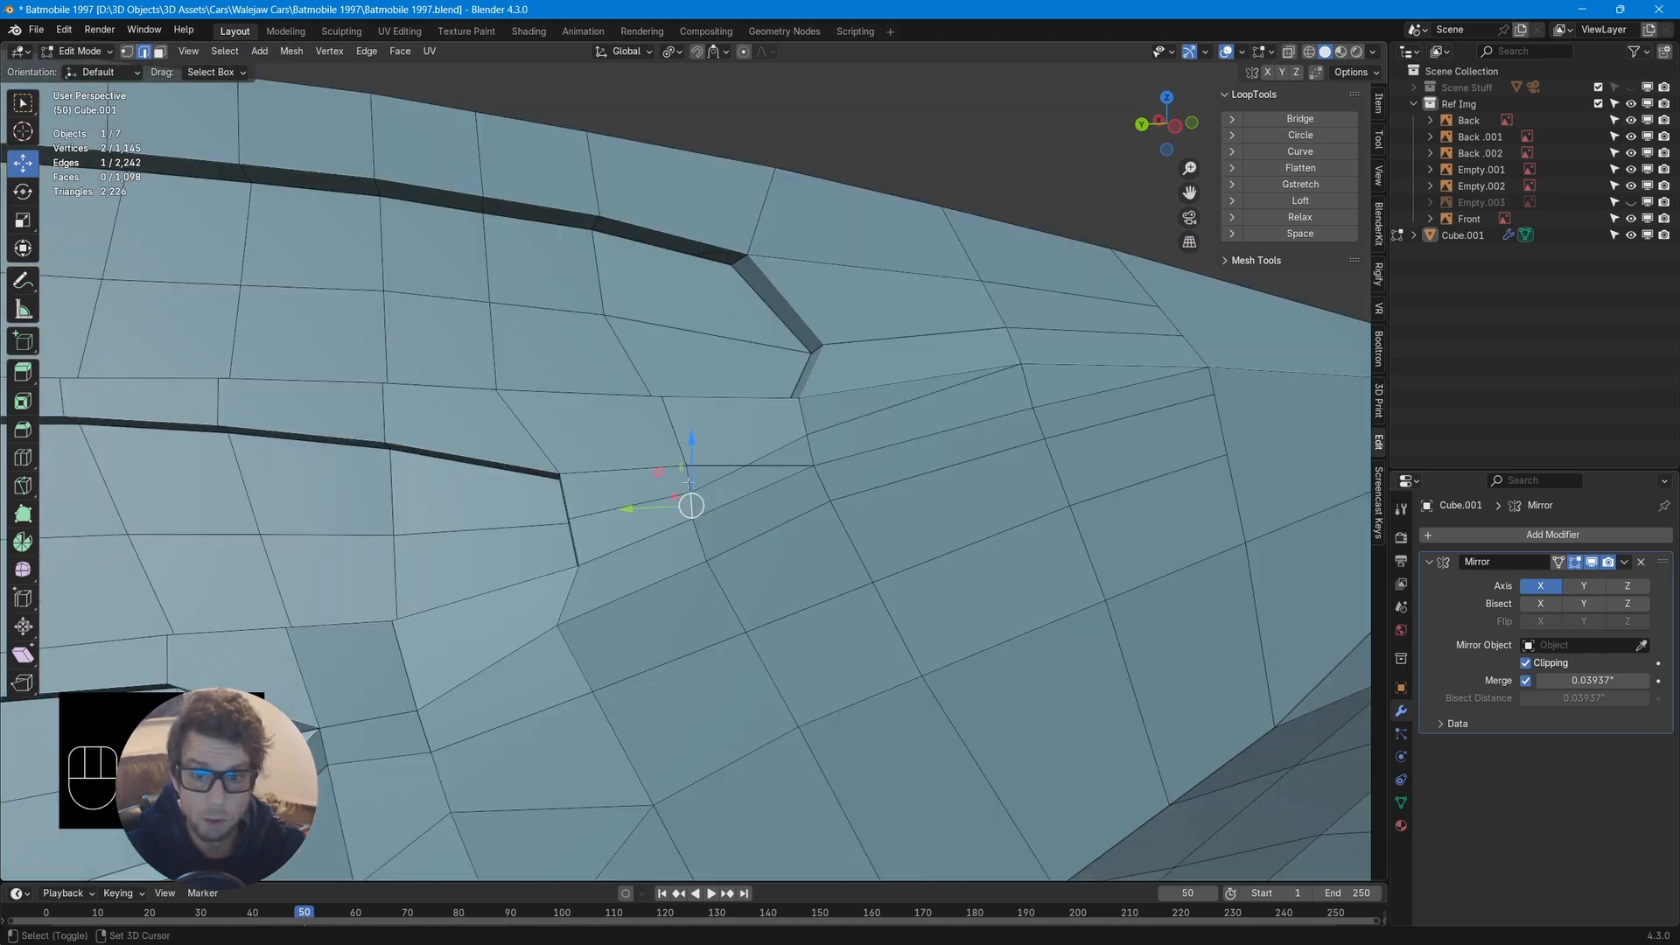
pyautogui.keyDown('shift'); pyautogui.click(691, 481); pyautogui.keyUp('shift')
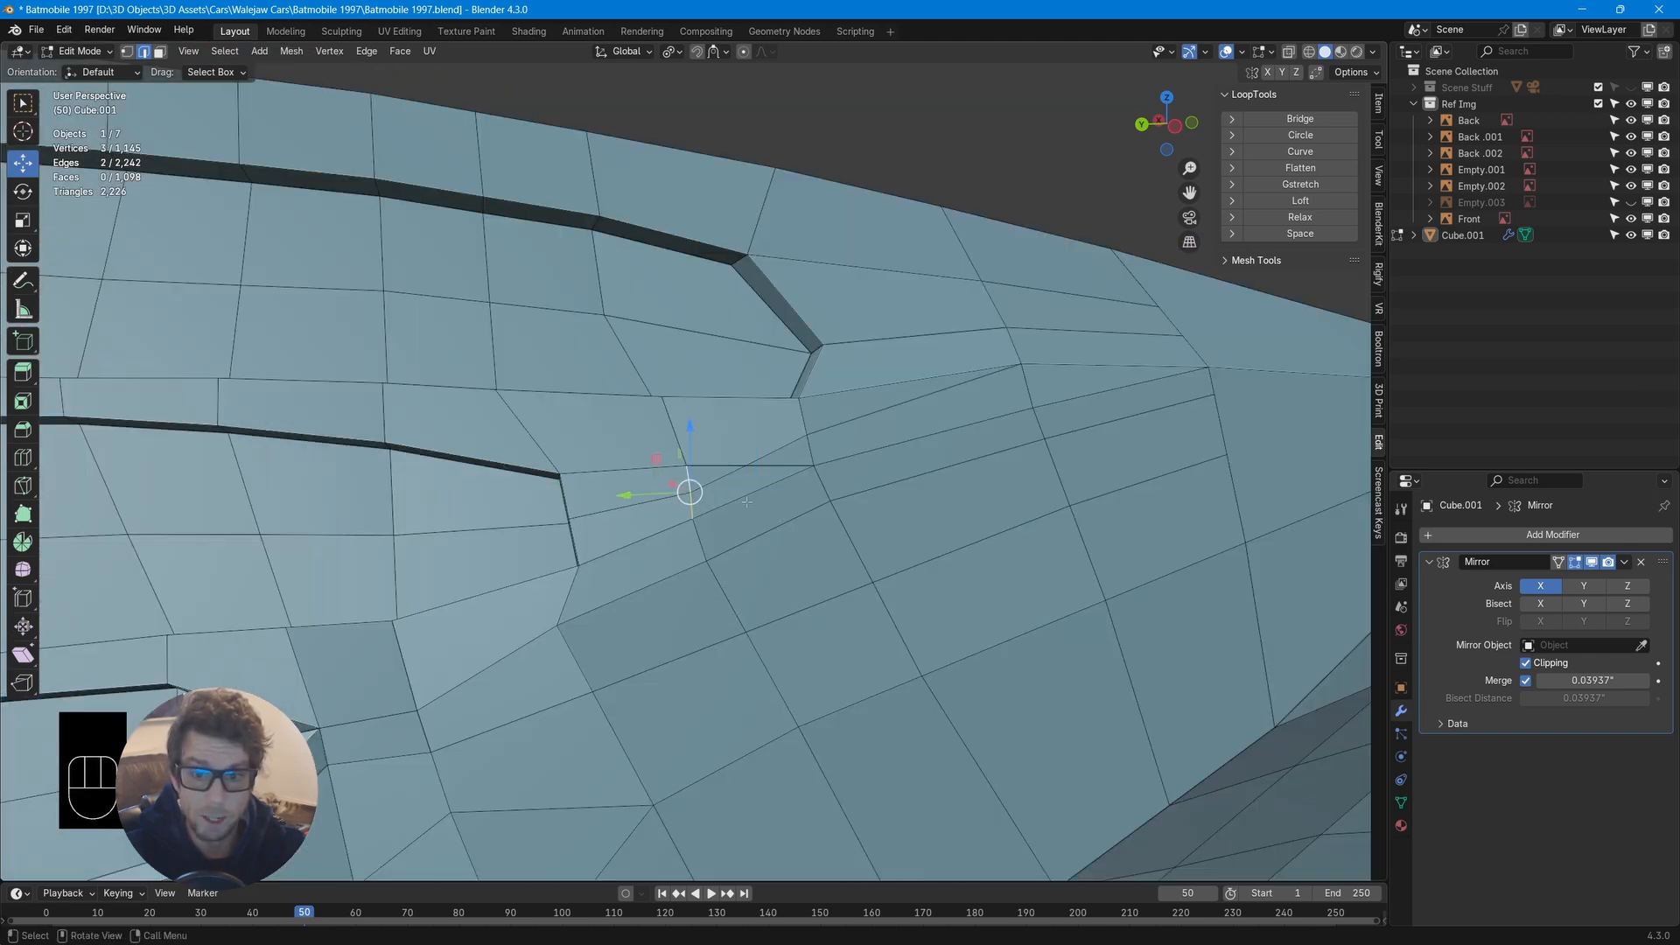
pyautogui.moveTo(770, 464); pyautogui.dragTo(831, 432)
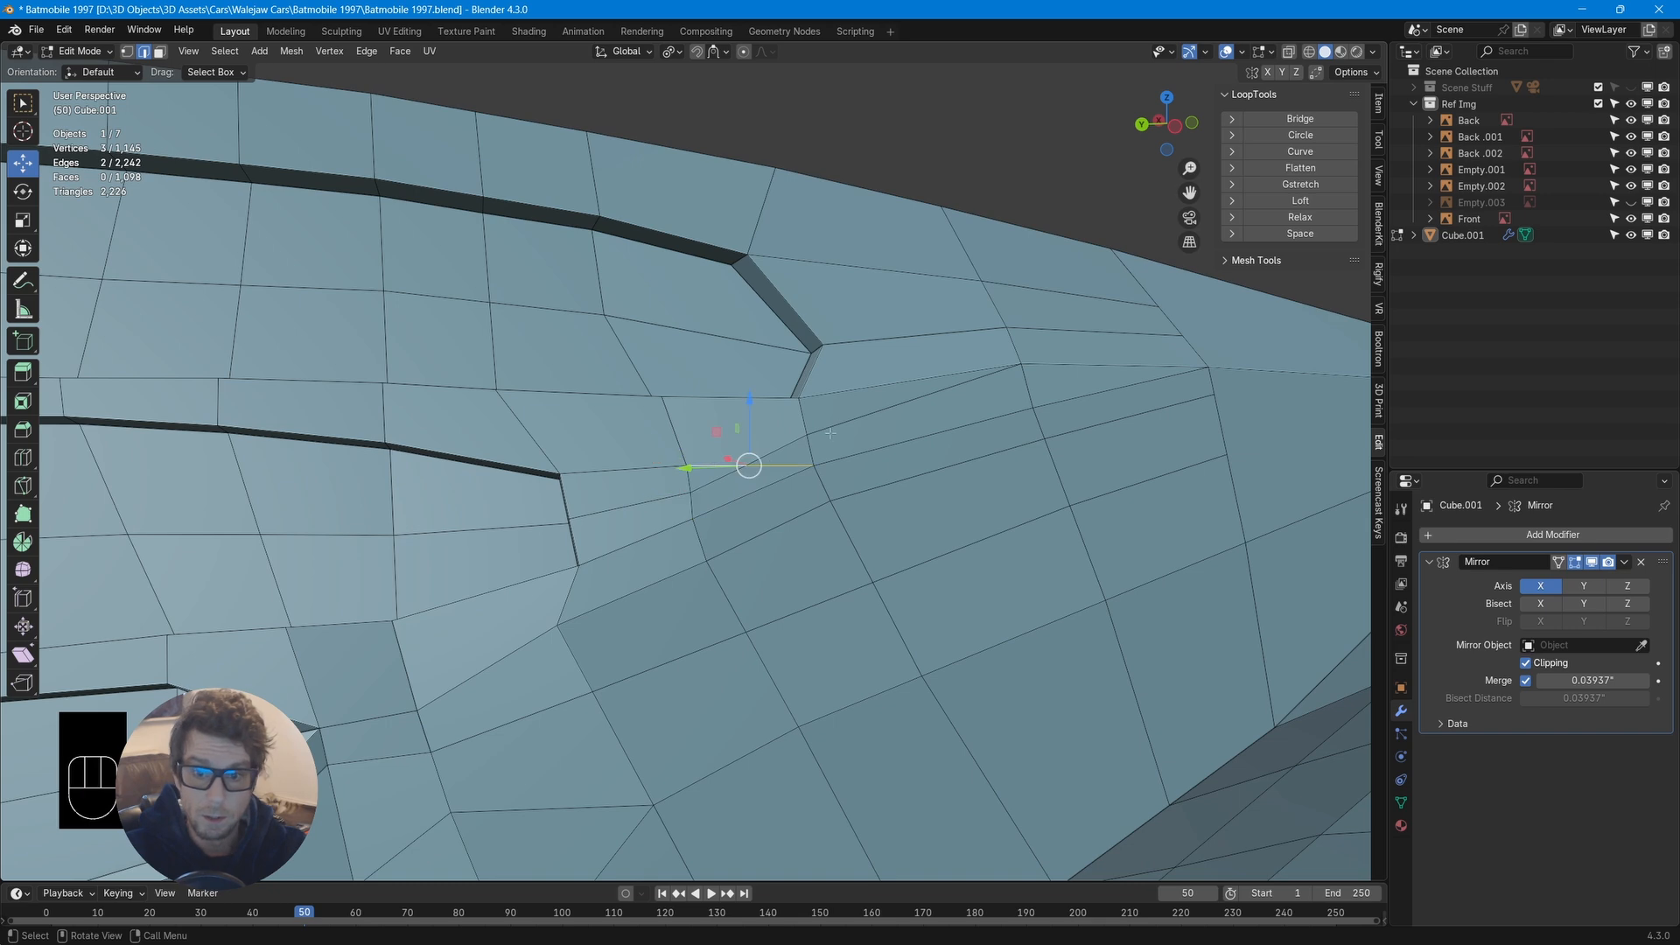
pyautogui.press('x')
pyautogui.click(825, 434)
pyautogui.hotkey('ctrl', 'z')
pyautogui.press('x')
pyautogui.click(823, 452)
# Knife-cut lengthwise edges from ahead of the middle groove's tip to below the top groove's tip, and from there to the last crosswise edge before the body
pyautogui.moveTo(820, 498); pyautogui.dragTo(739, 477, button='middle')
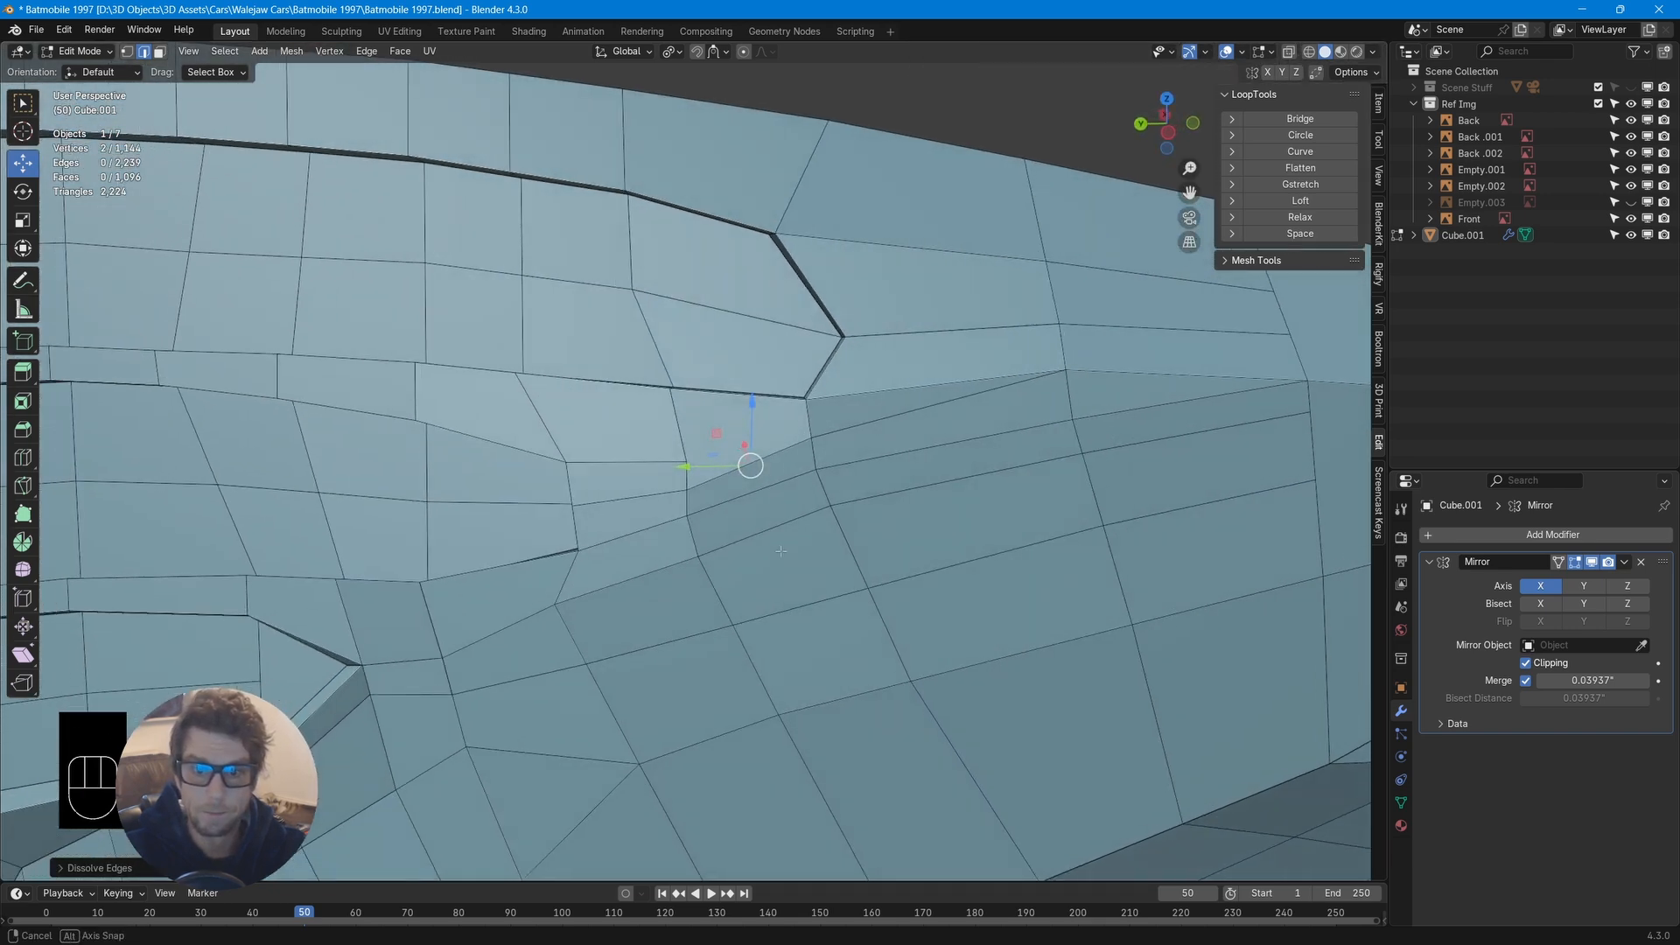
pyautogui.press('k')
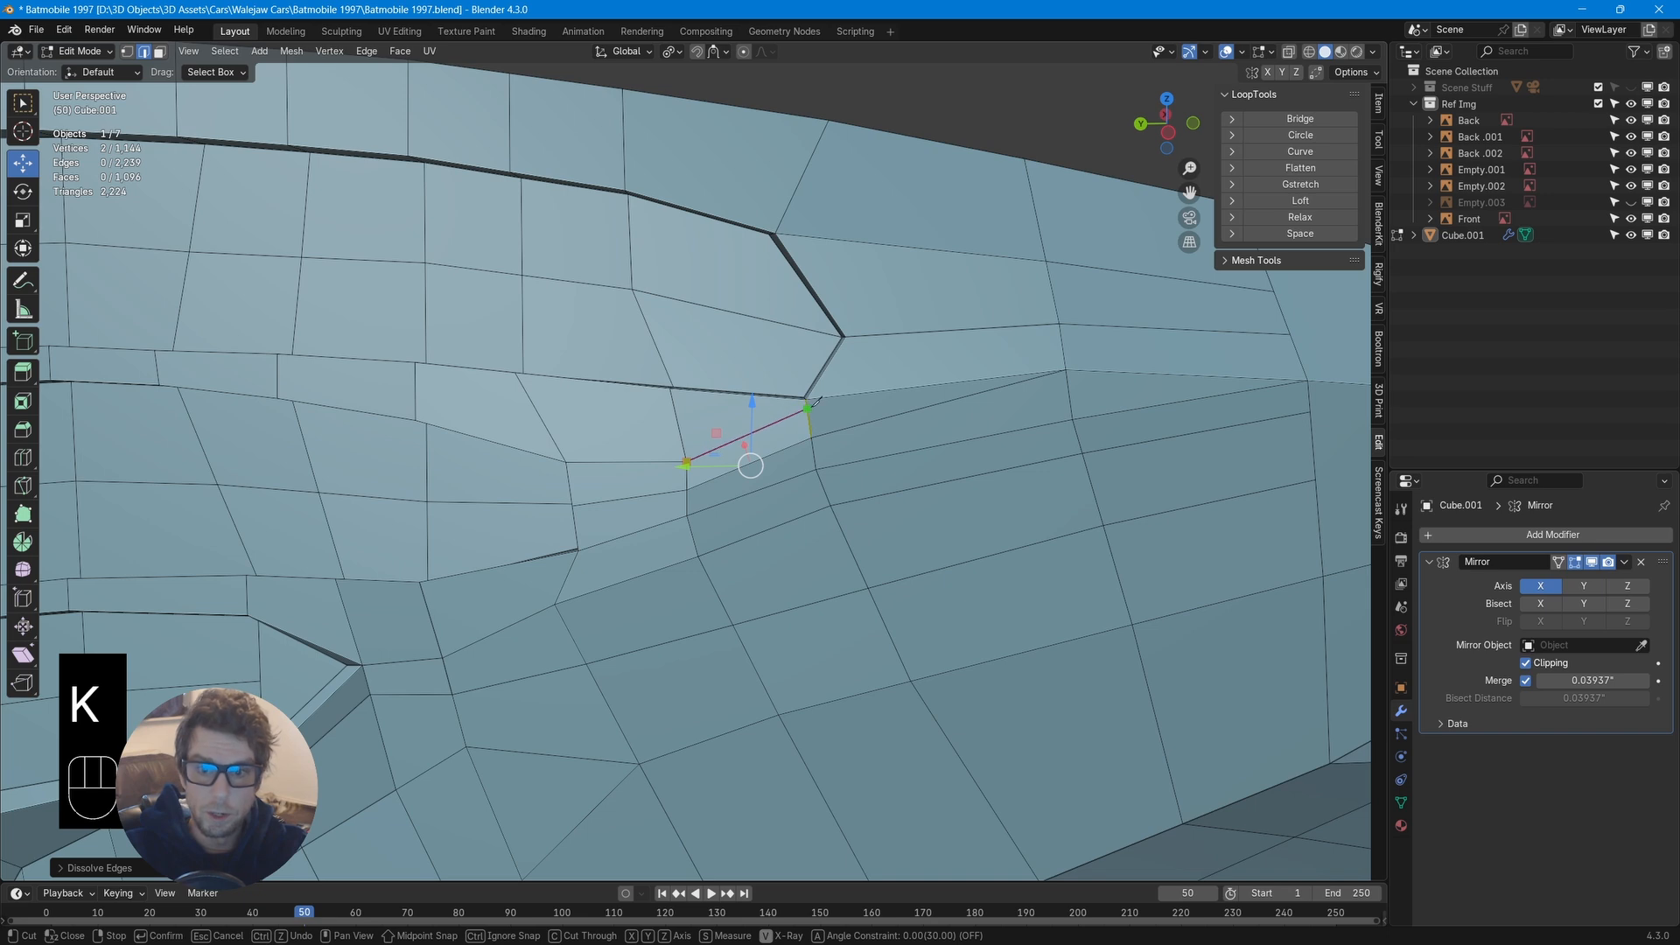
pyautogui.click(807, 416)
pyautogui.moveTo(874, 405); pyautogui.dragTo(1050, 376, button='middle')
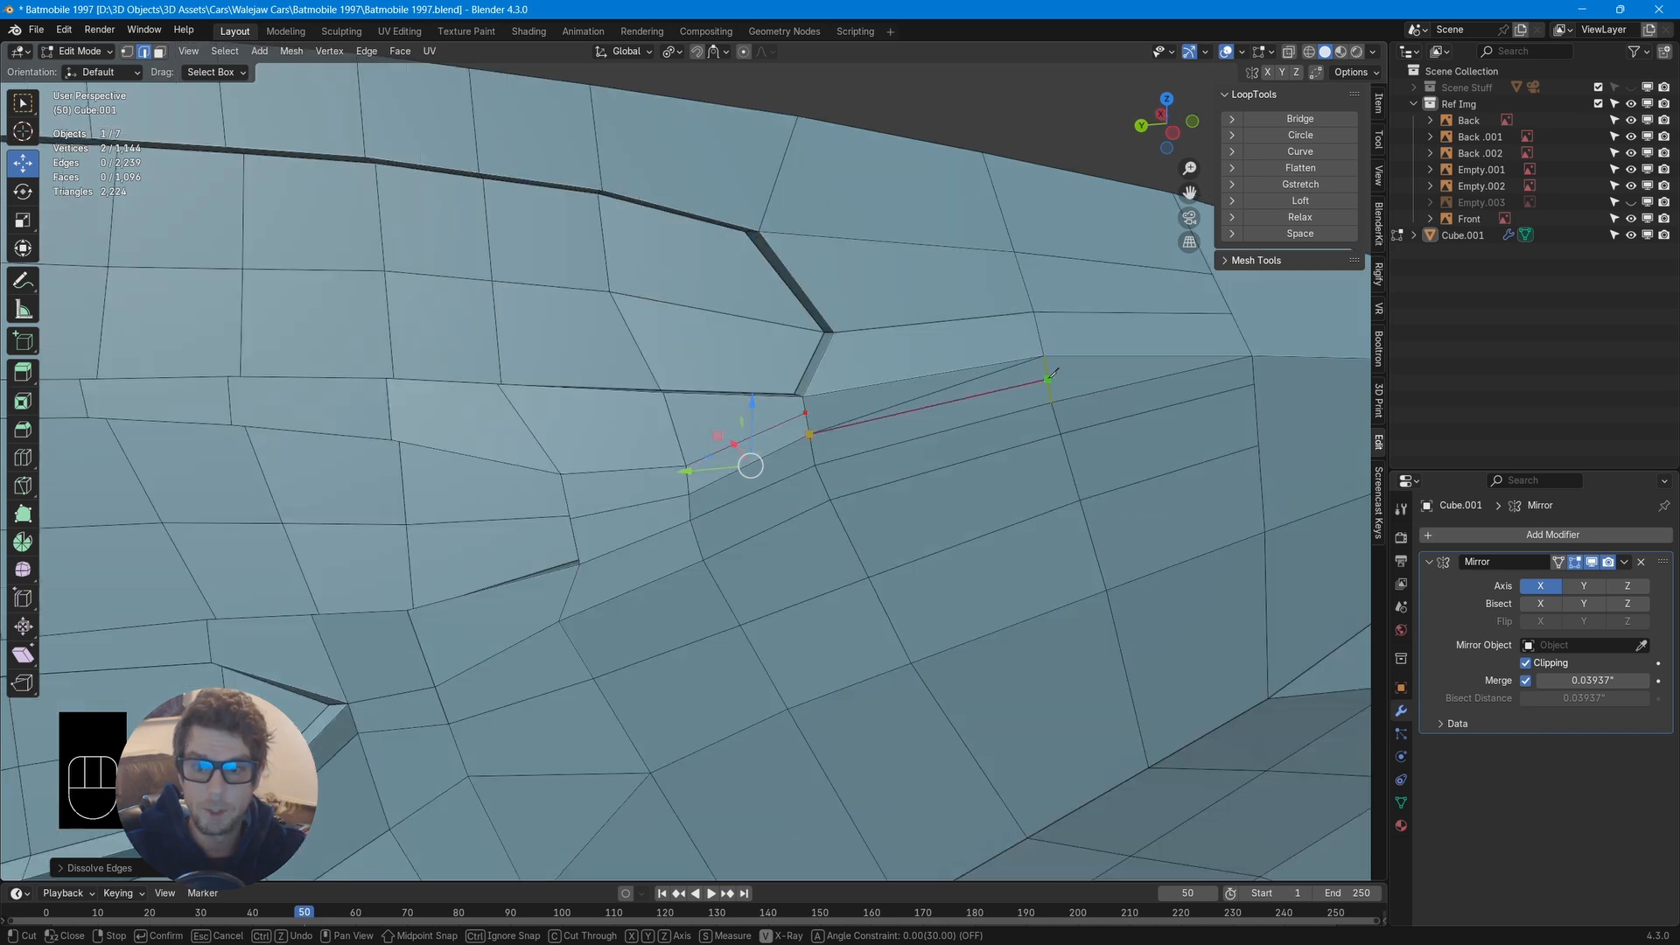
pyautogui.click(1048, 378)
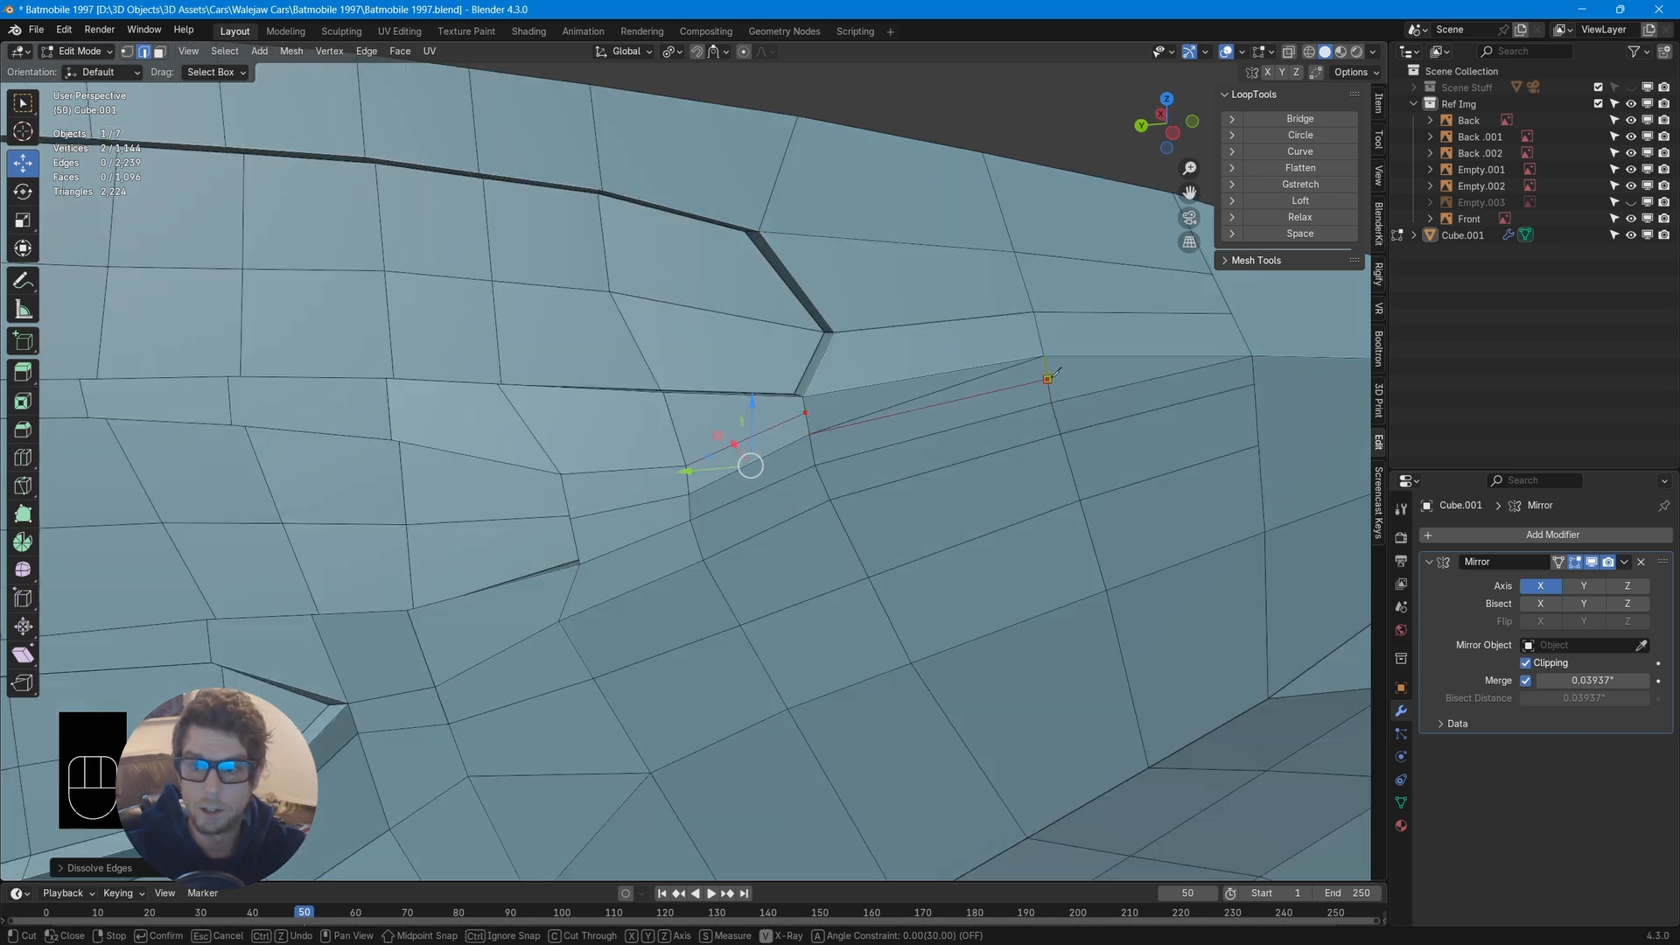
pyautogui.click(1242, 333)
pyautogui.press('Return')
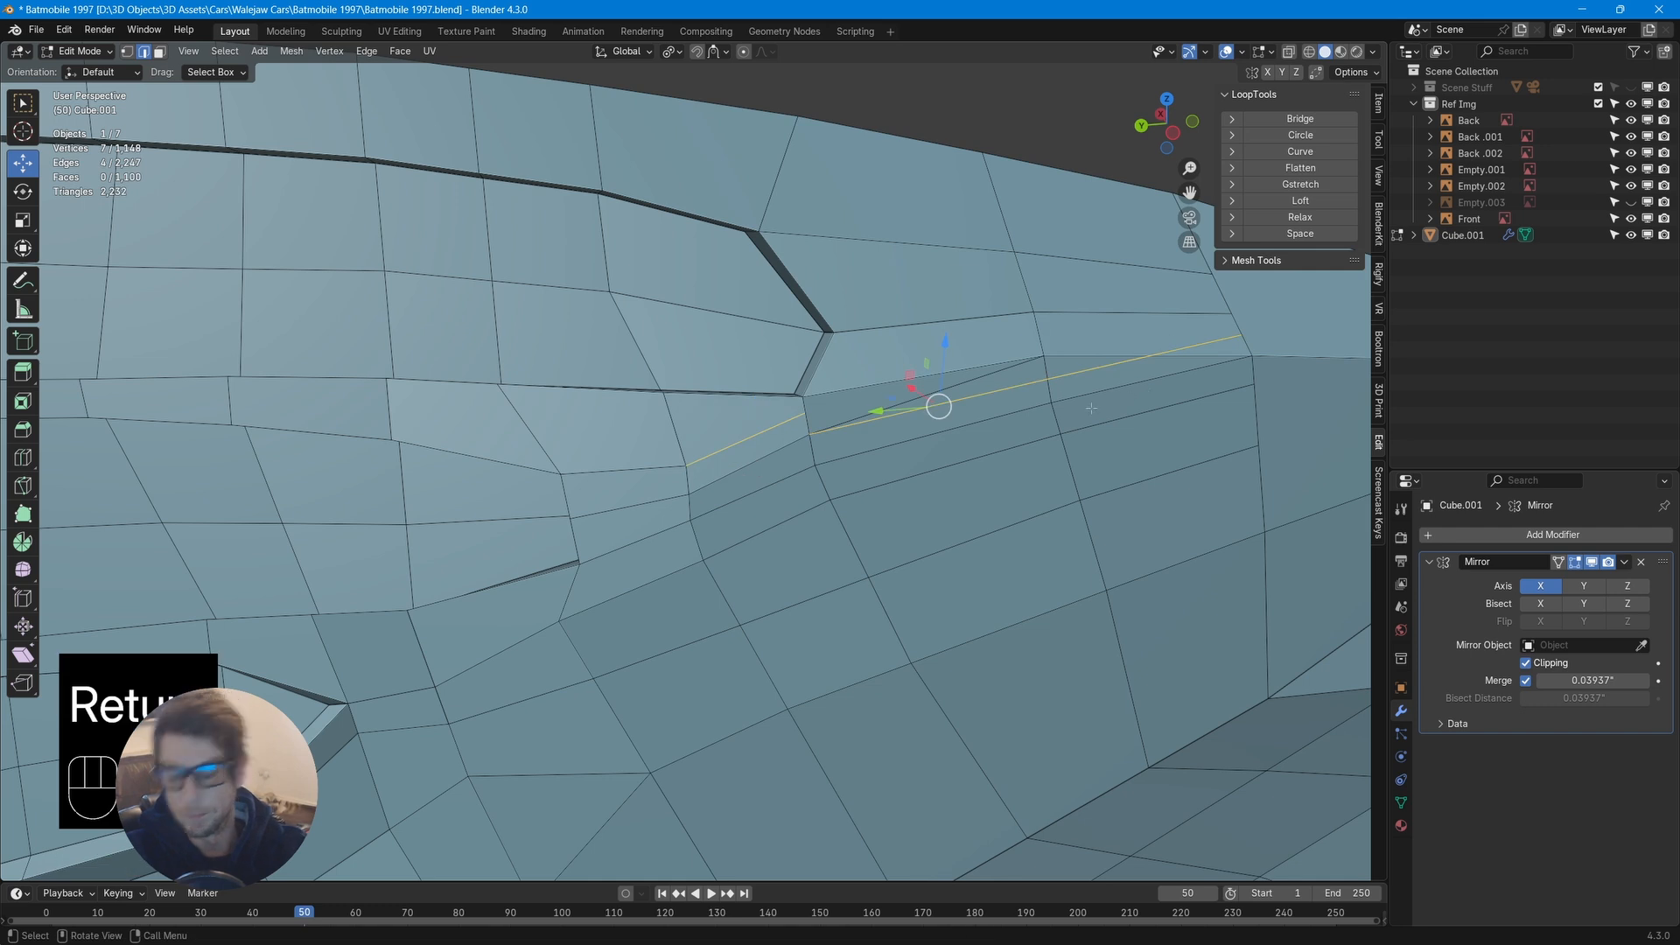
# Dissolve the three redundant lengthwise edge segments around the new cut ahead of the top groove's tip
pyautogui.press('x')
pyautogui.click(990, 380)
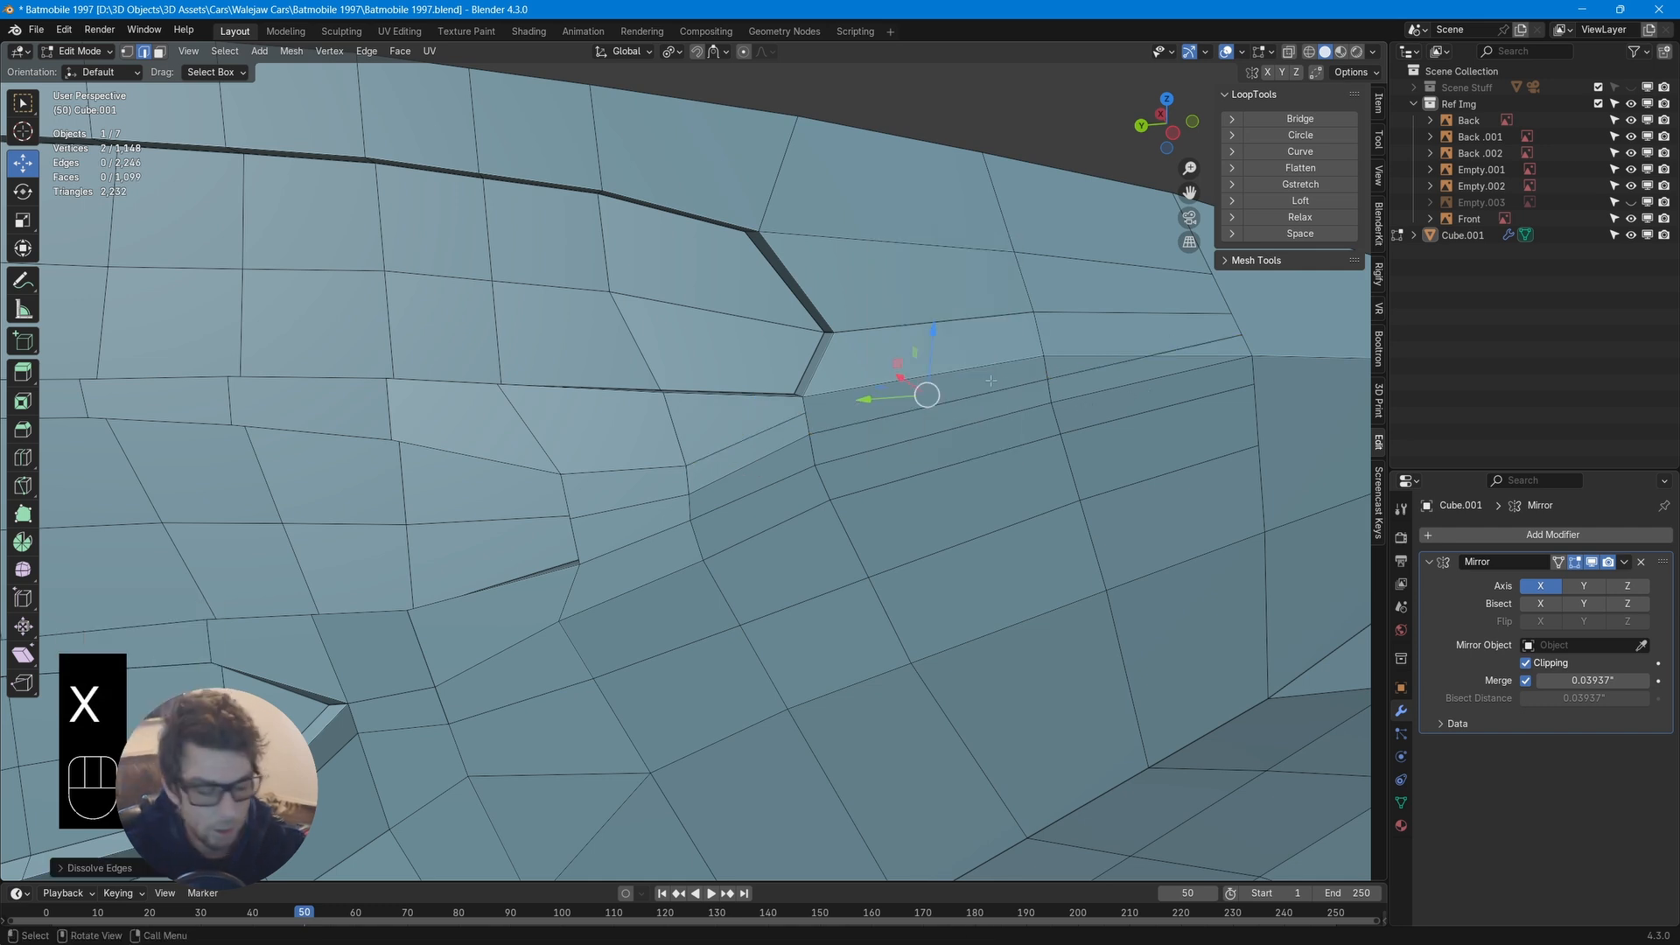
pyautogui.click(1094, 356)
pyautogui.press('x')
pyautogui.click(1096, 355)
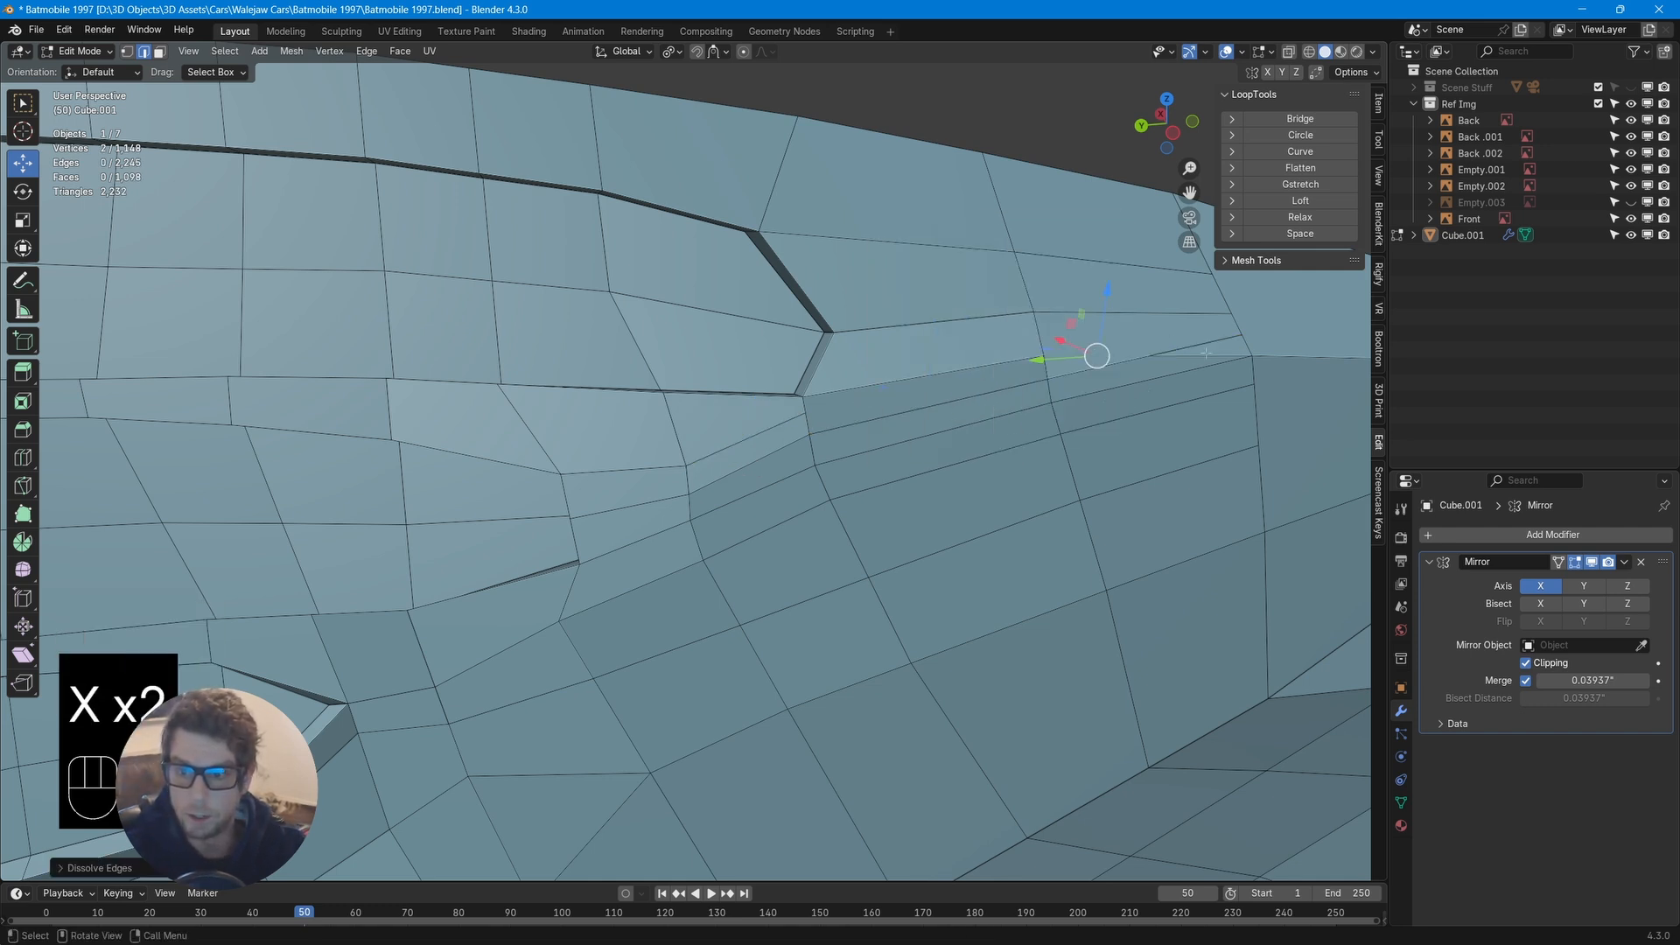
pyautogui.press('x')
pyautogui.click(1204, 354)
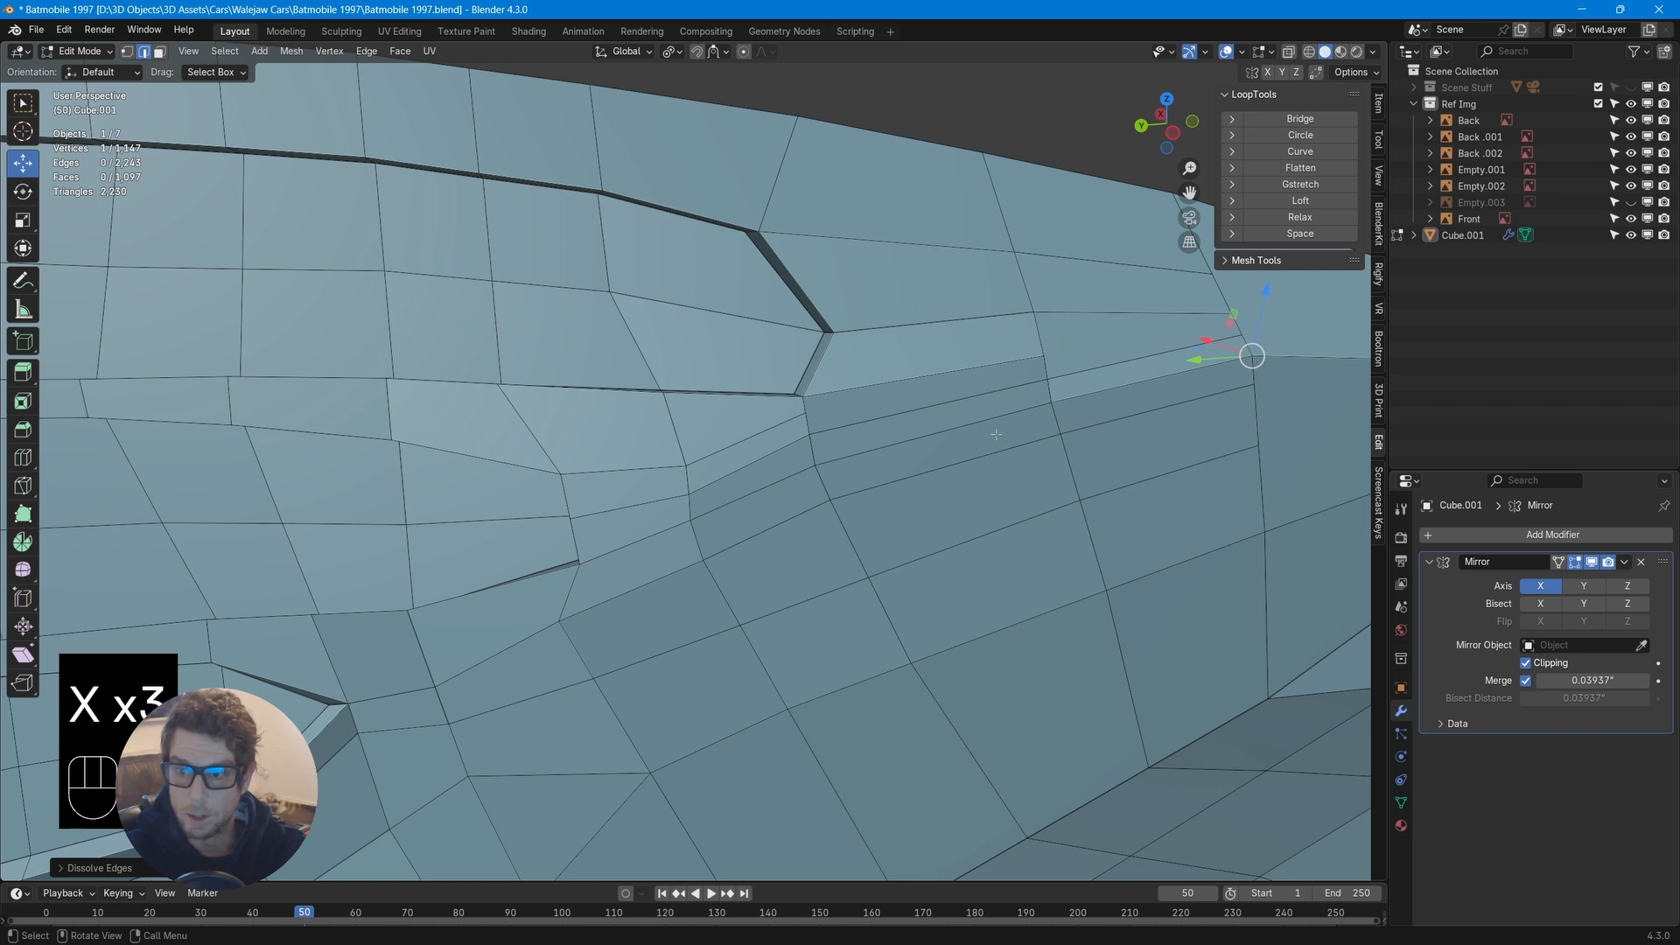
# Knife-cut an edge from the open vertex ahead of the top groove's tip to the last crosswise edge, above the previous cut
pyautogui.press('k')
pyautogui.click(1045, 354)
pyautogui.click(1232, 326)
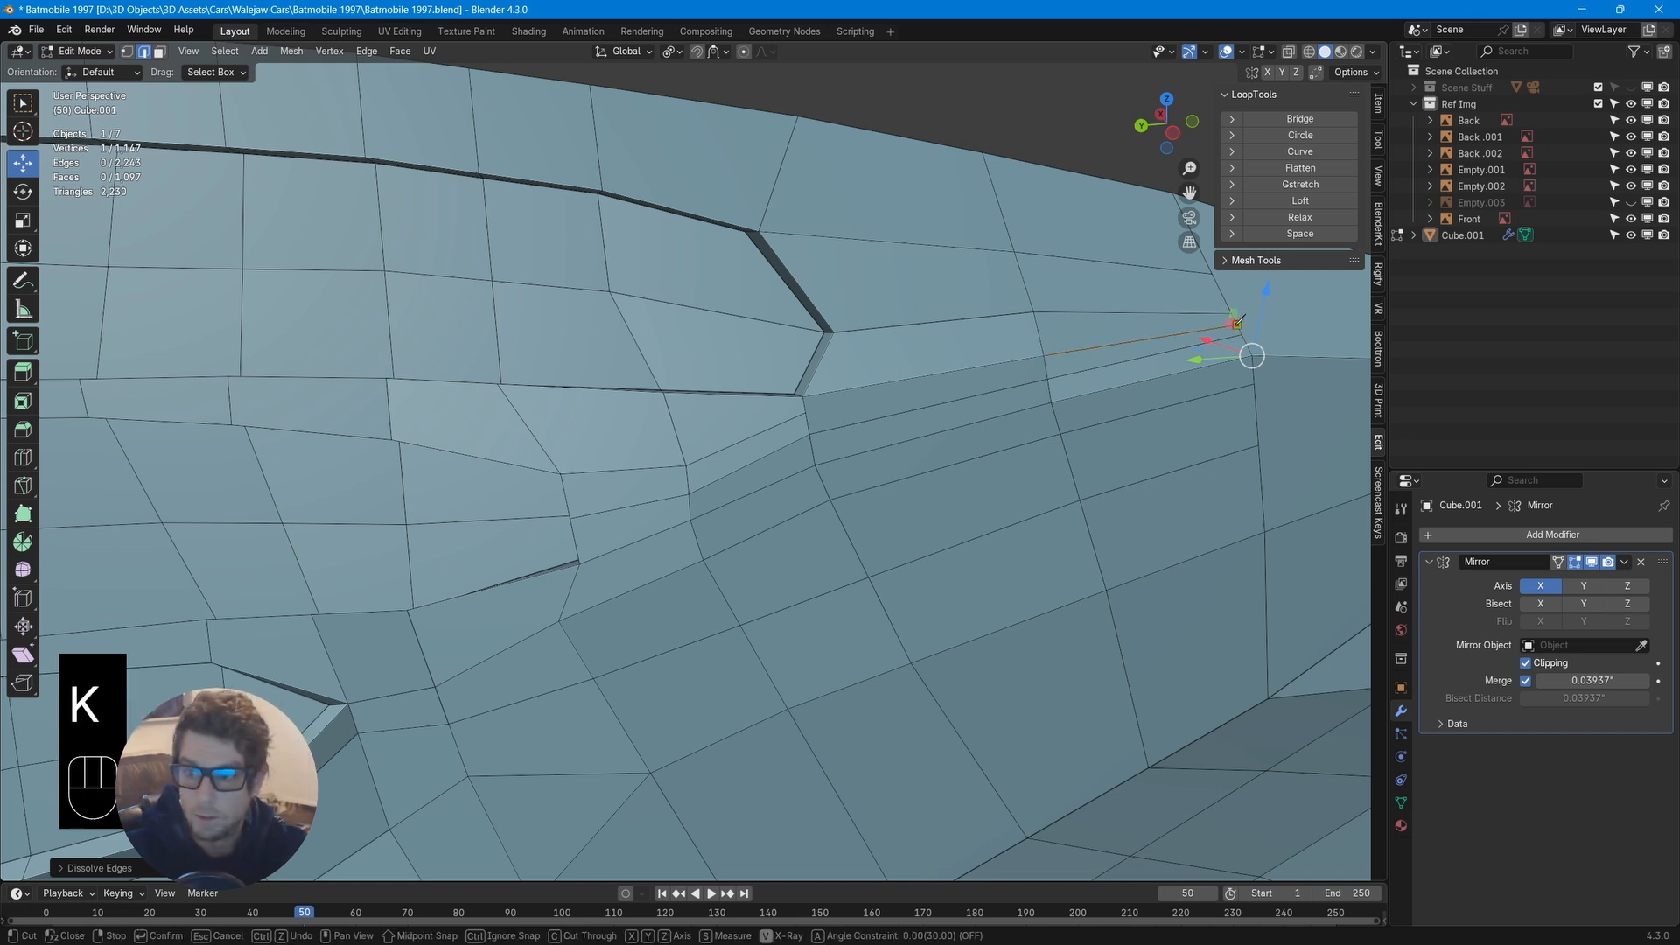
pyautogui.press('Return')
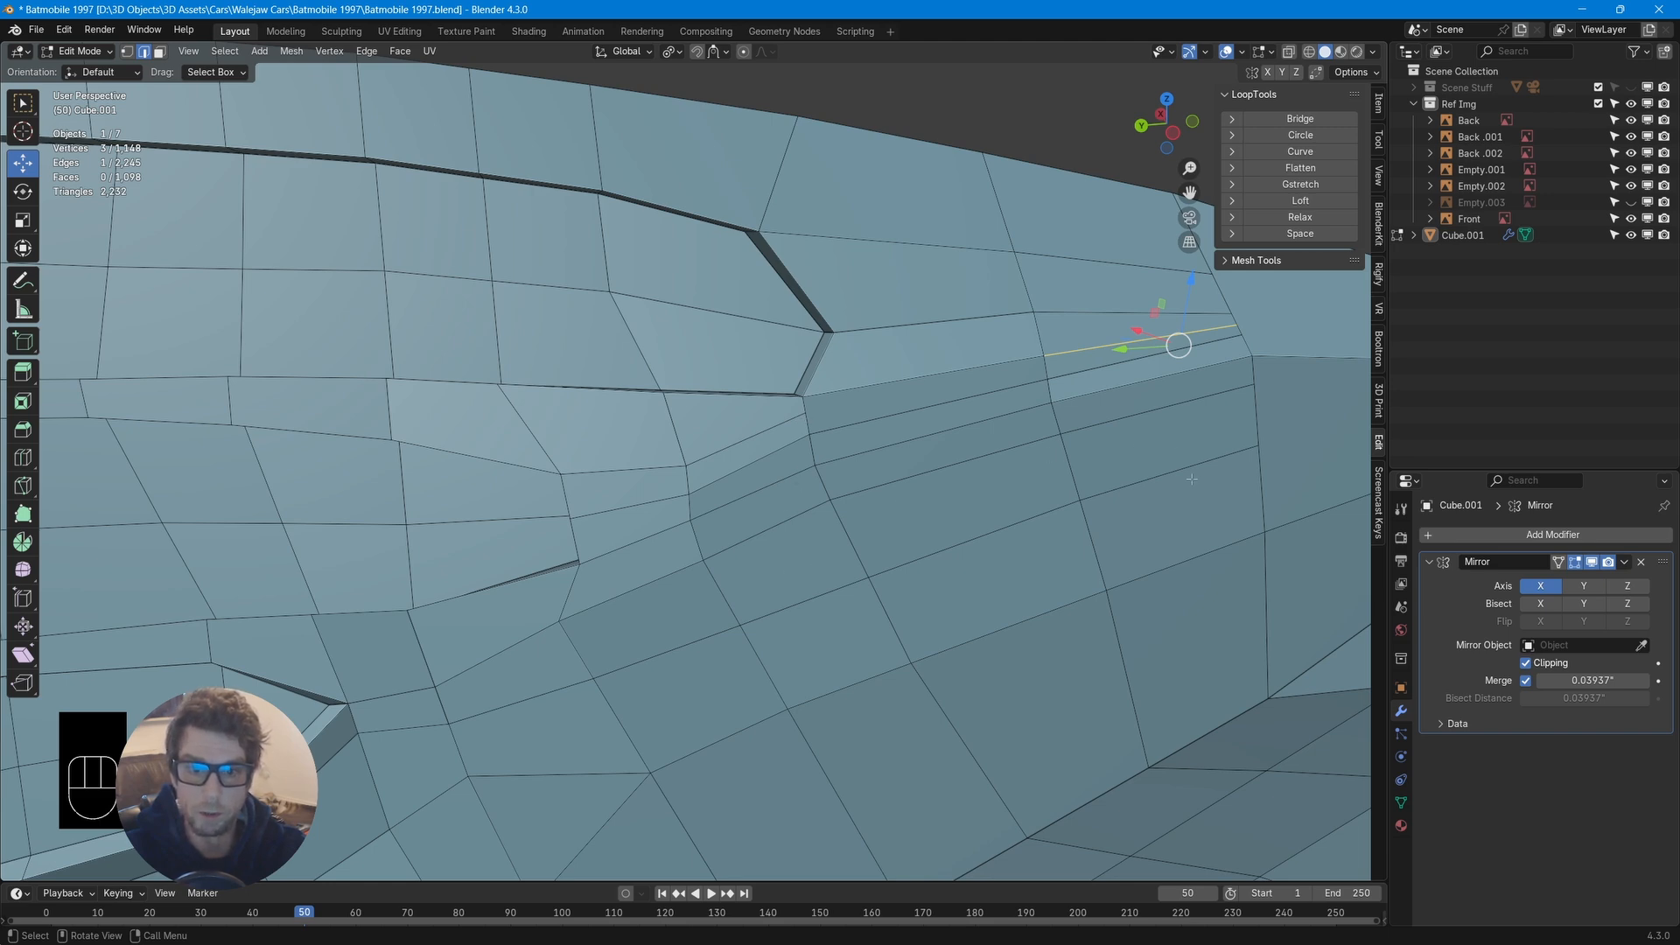
# Vertex-slide the vertices along the fin's last crosswise edge before the body to even out their spacing
pyautogui.scroll(-5, 838, 514)
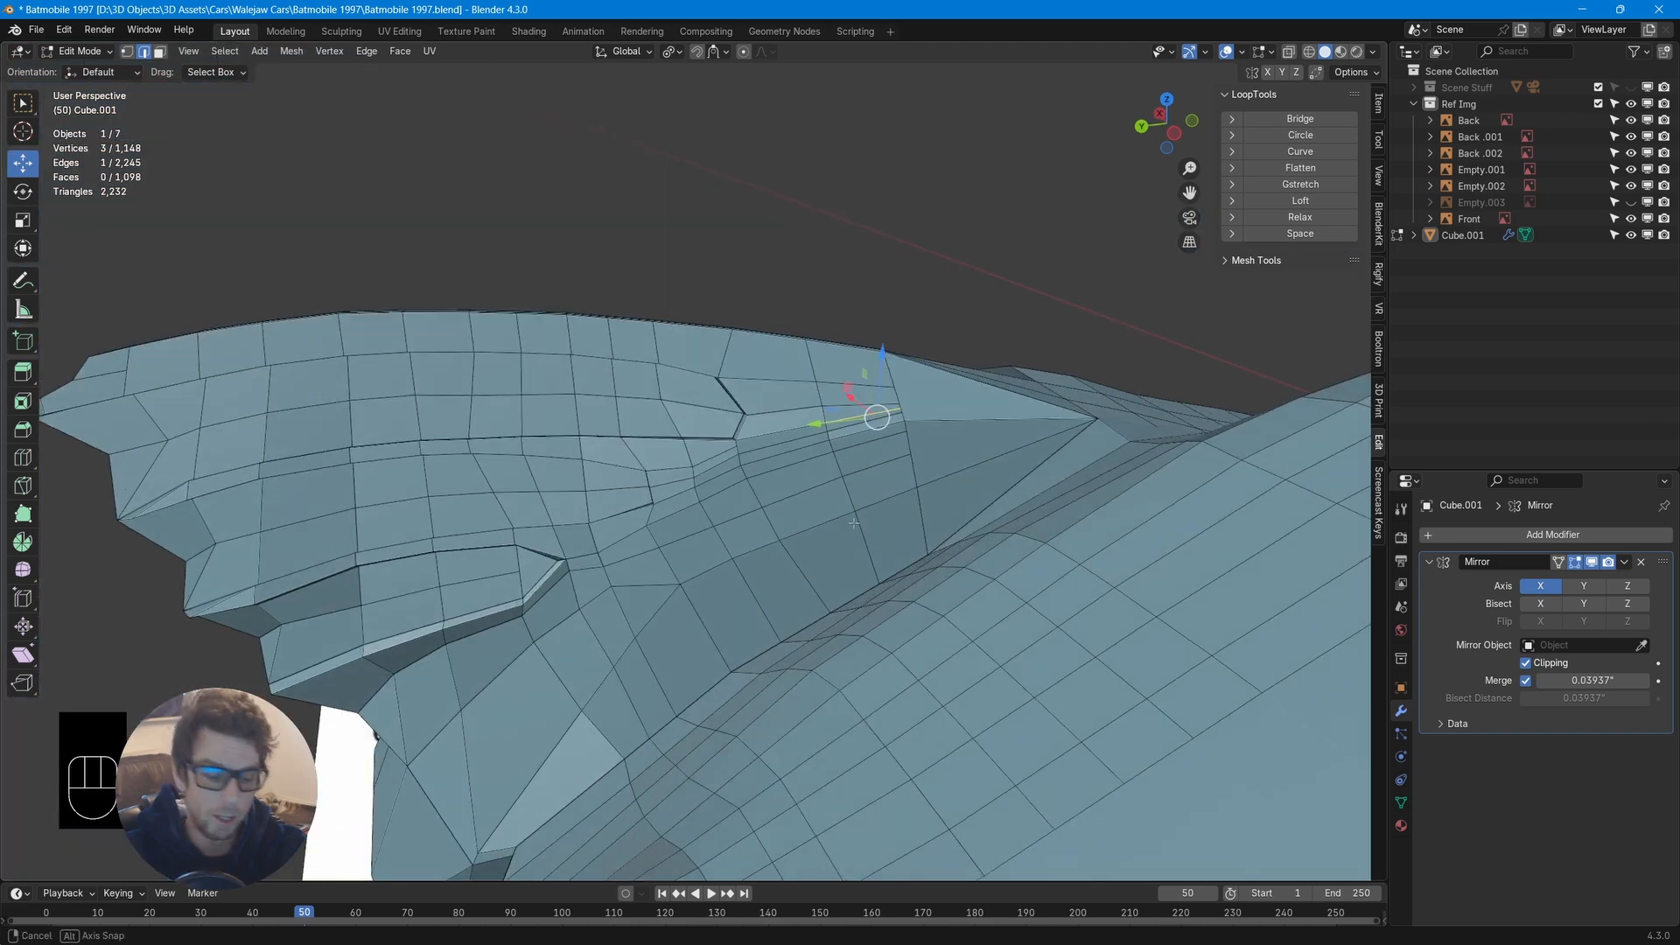
pyautogui.press('1')
pyautogui.click(916, 483)
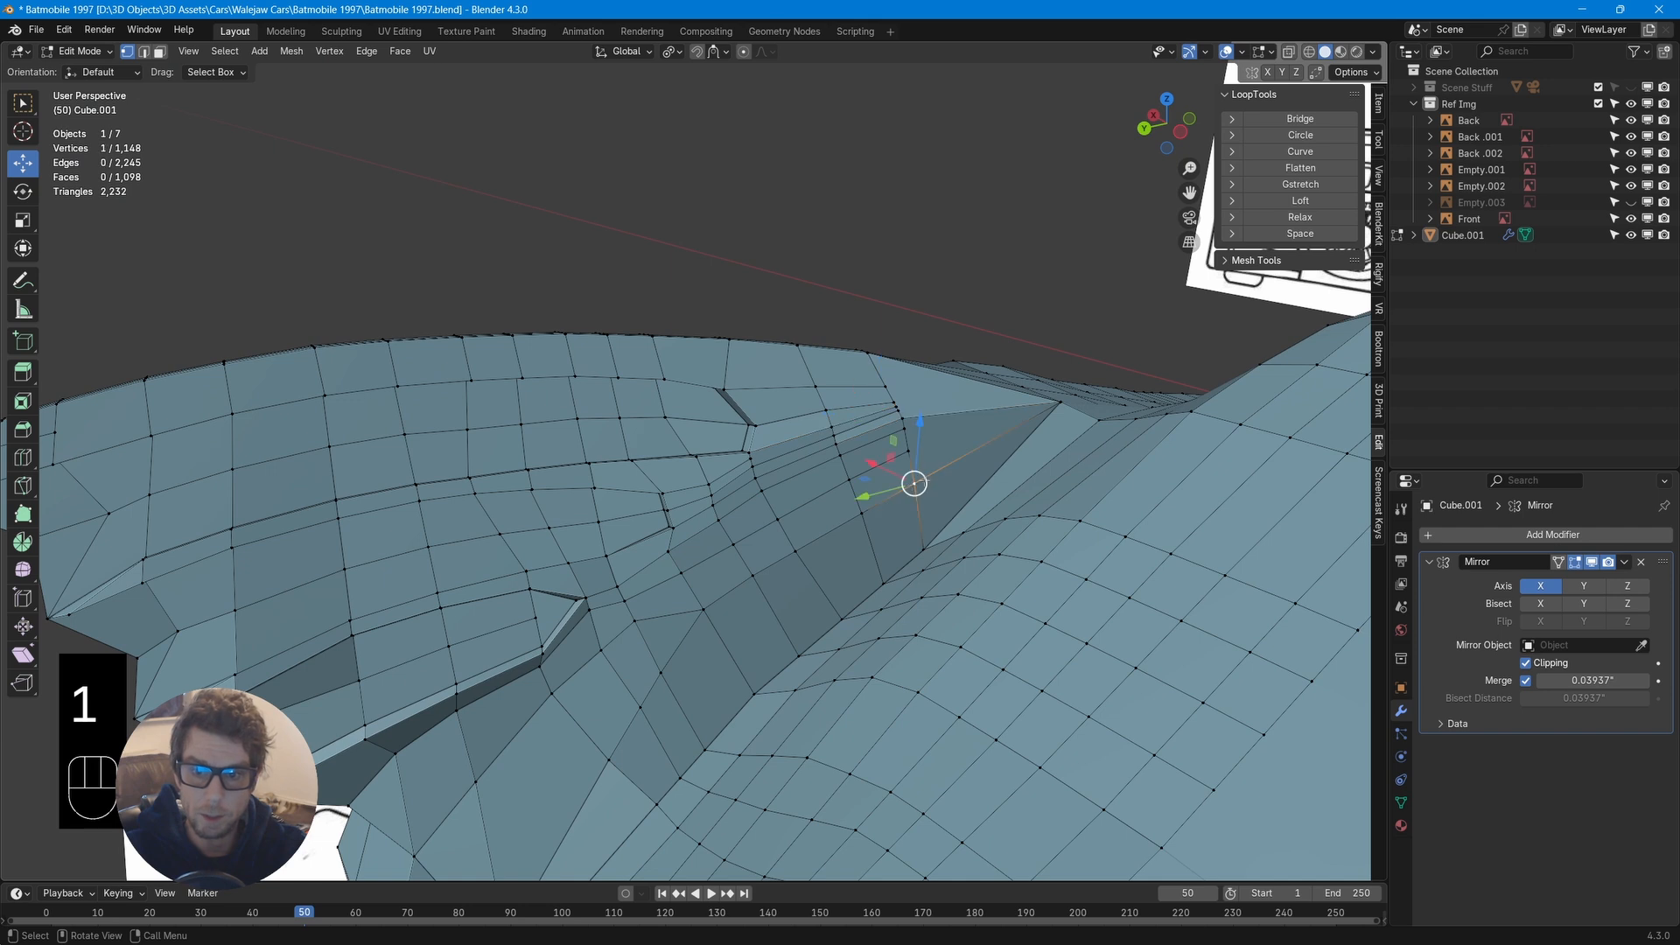
pyautogui.press('g')
pyautogui.press('g')
pyautogui.press('g')
pyautogui.press('g')
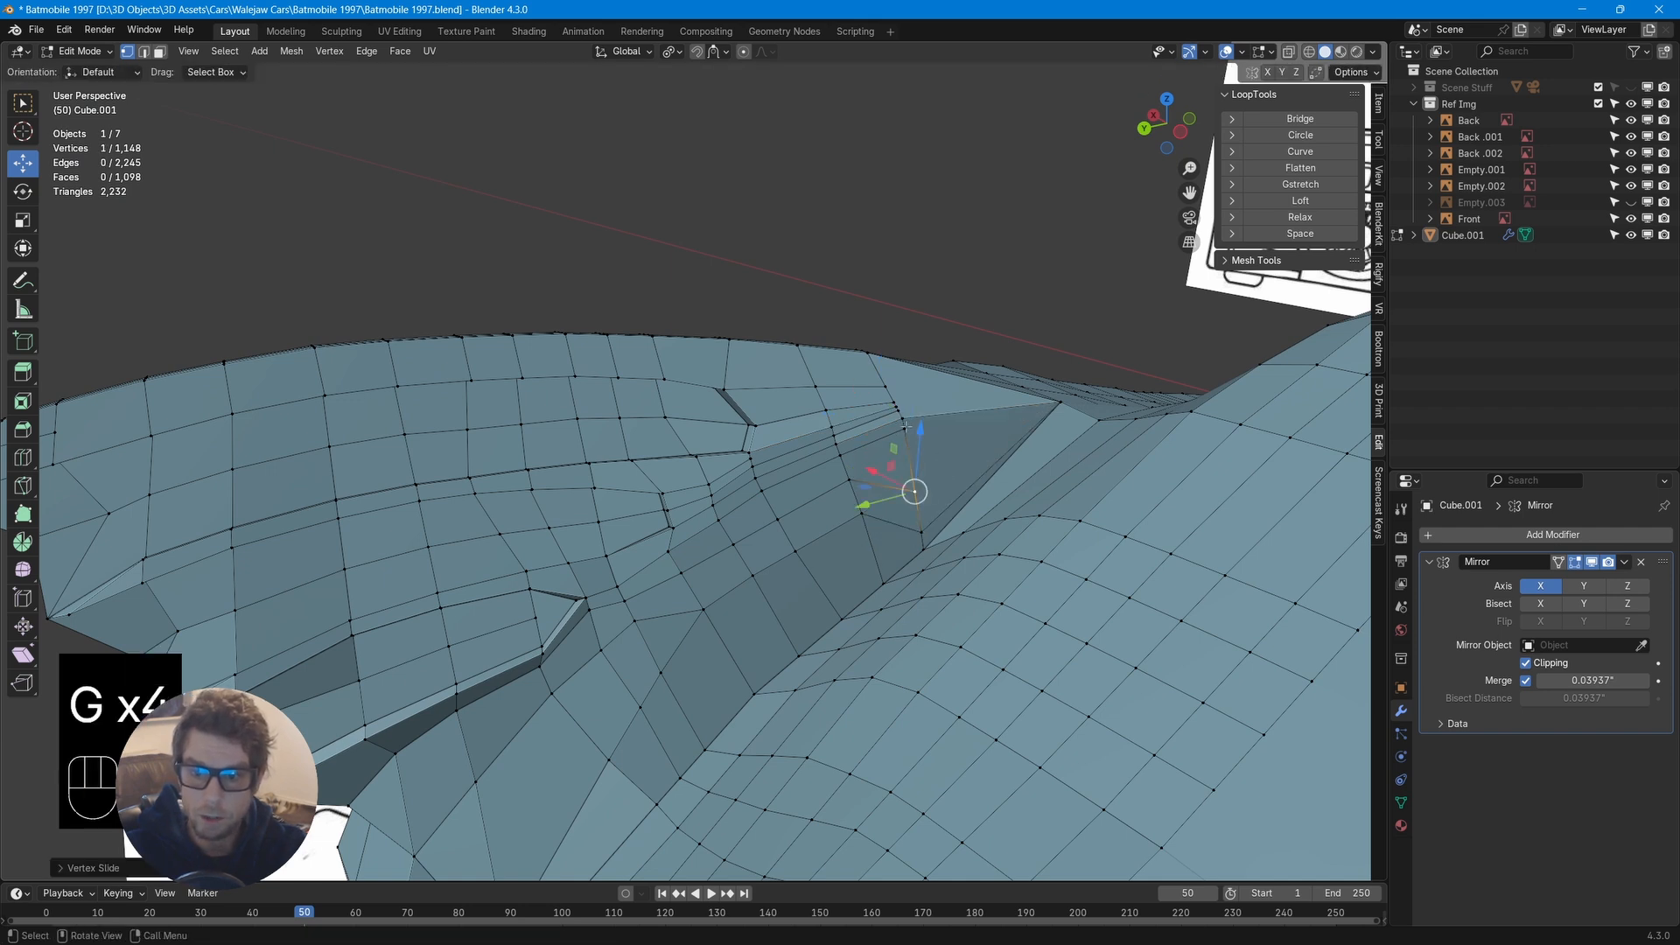
pyautogui.press('g')
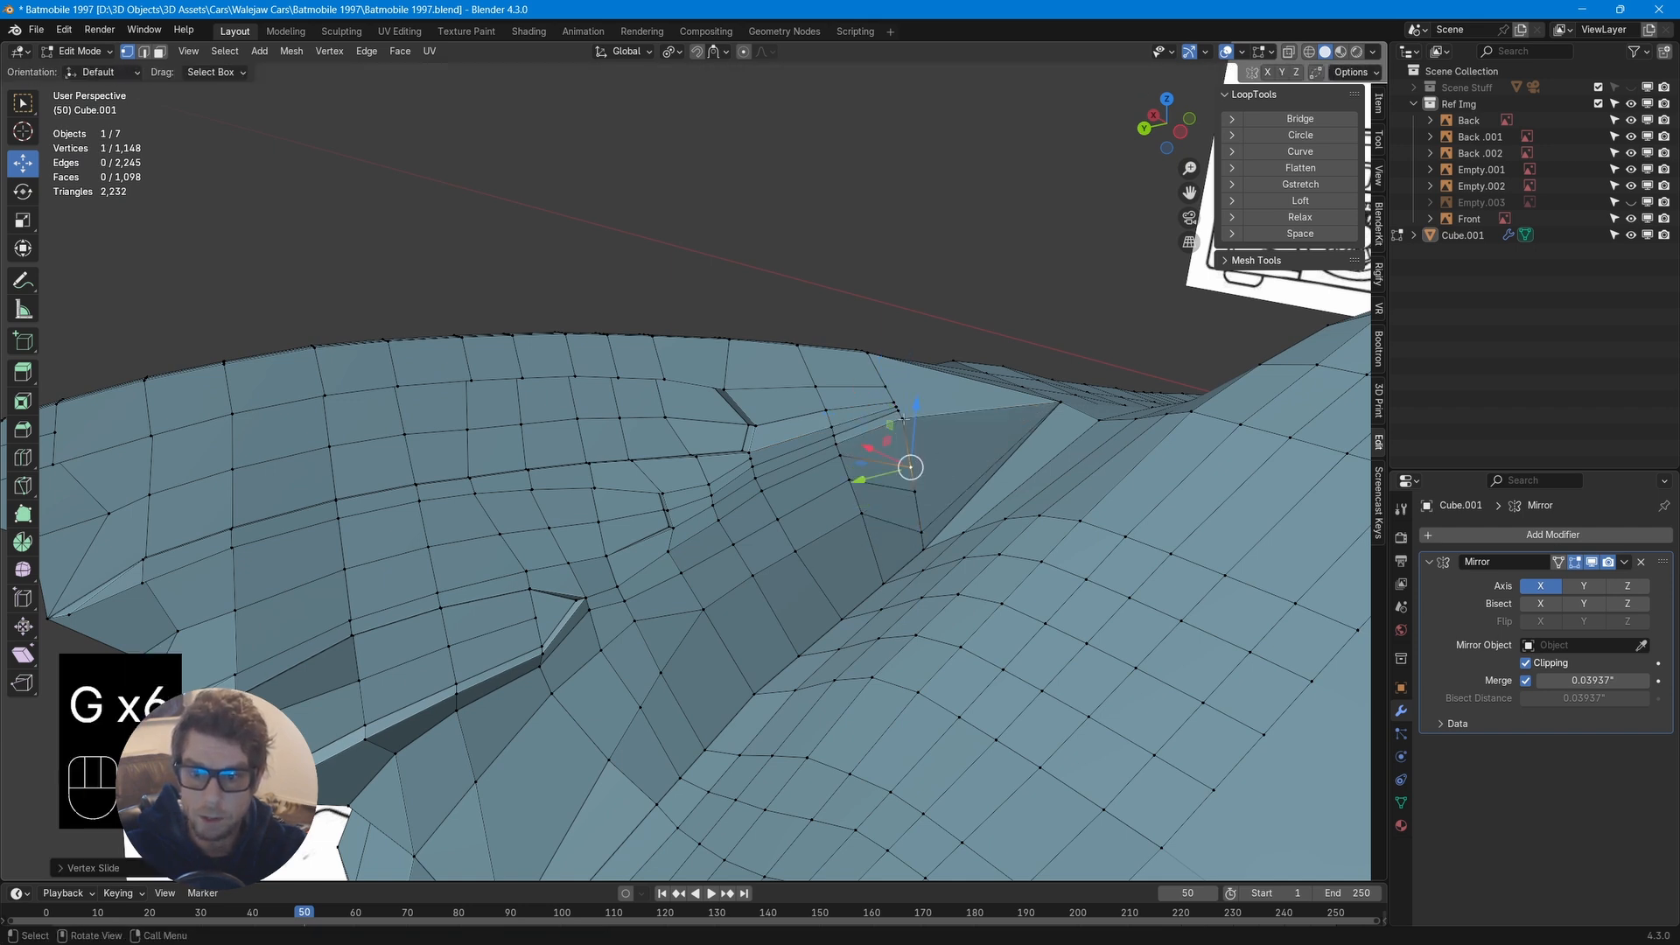
pyautogui.press('g')
pyautogui.press('g')
pyautogui.press('g')
pyautogui.press('g')
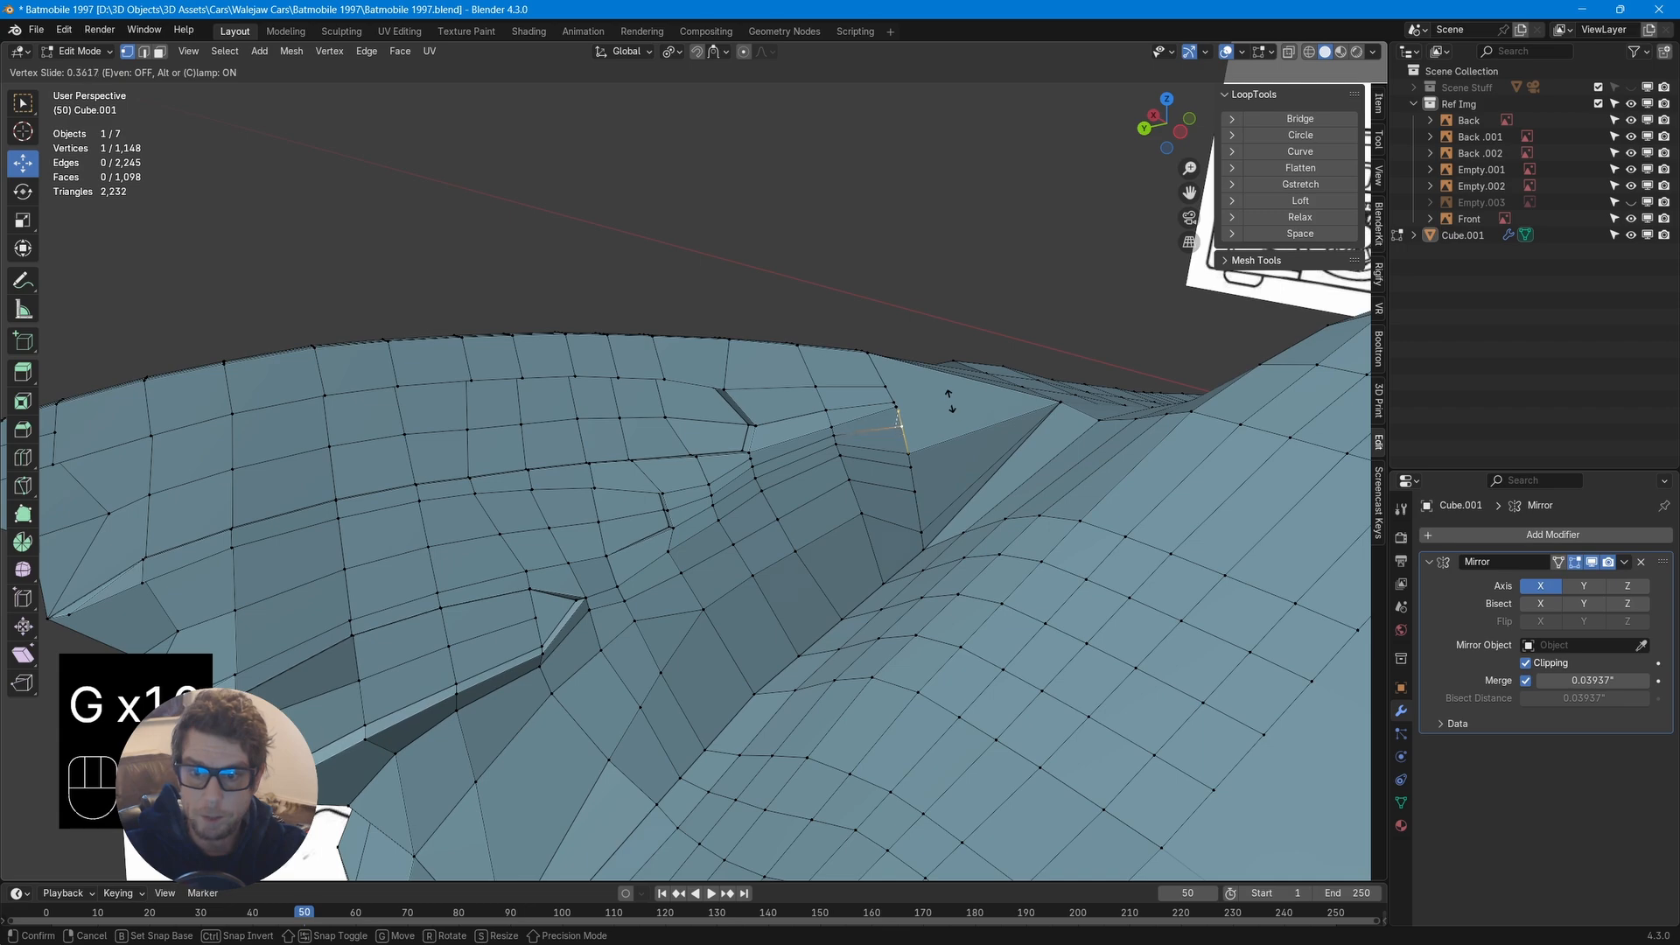
pyautogui.click(949, 400)
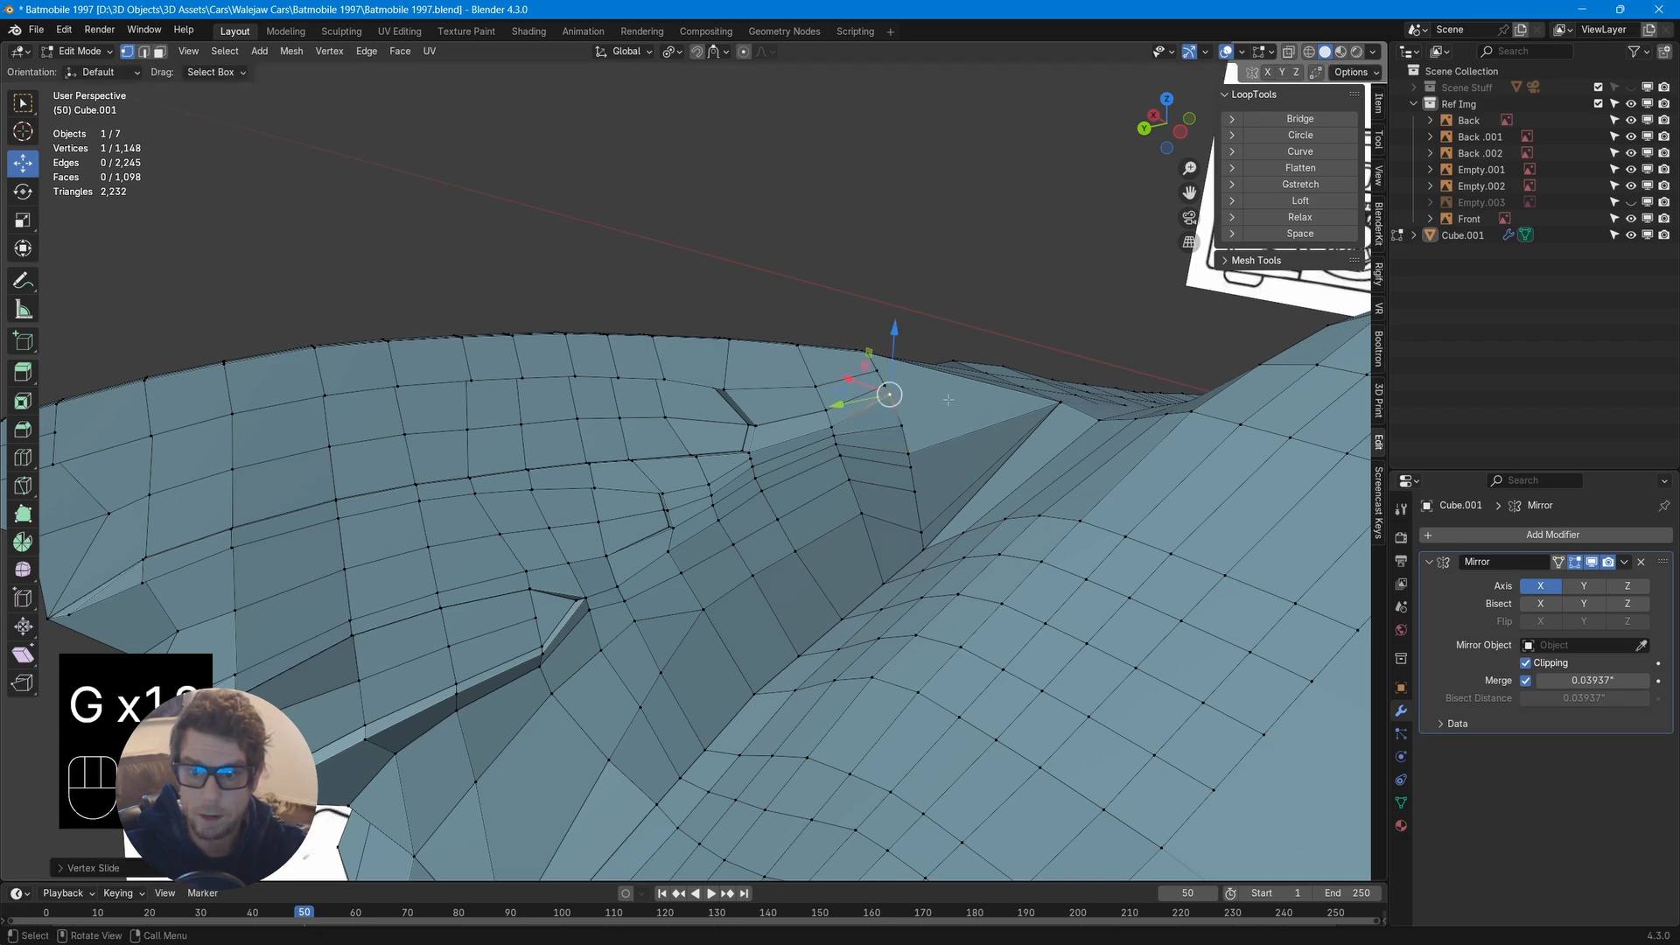
pyautogui.press('g')
pyautogui.press('g')
pyautogui.click(954, 411)
# Select the crosswise vertex row just ahead of the top groove's tip and apply LoopTools Relax and Gstretch to it
pyautogui.moveTo(984, 455); pyautogui.dragTo(987, 278, button='middle')
pyautogui.keyDown('ctrl'); pyautogui.click(1001, 251); pyautogui.keyUp('ctrl')
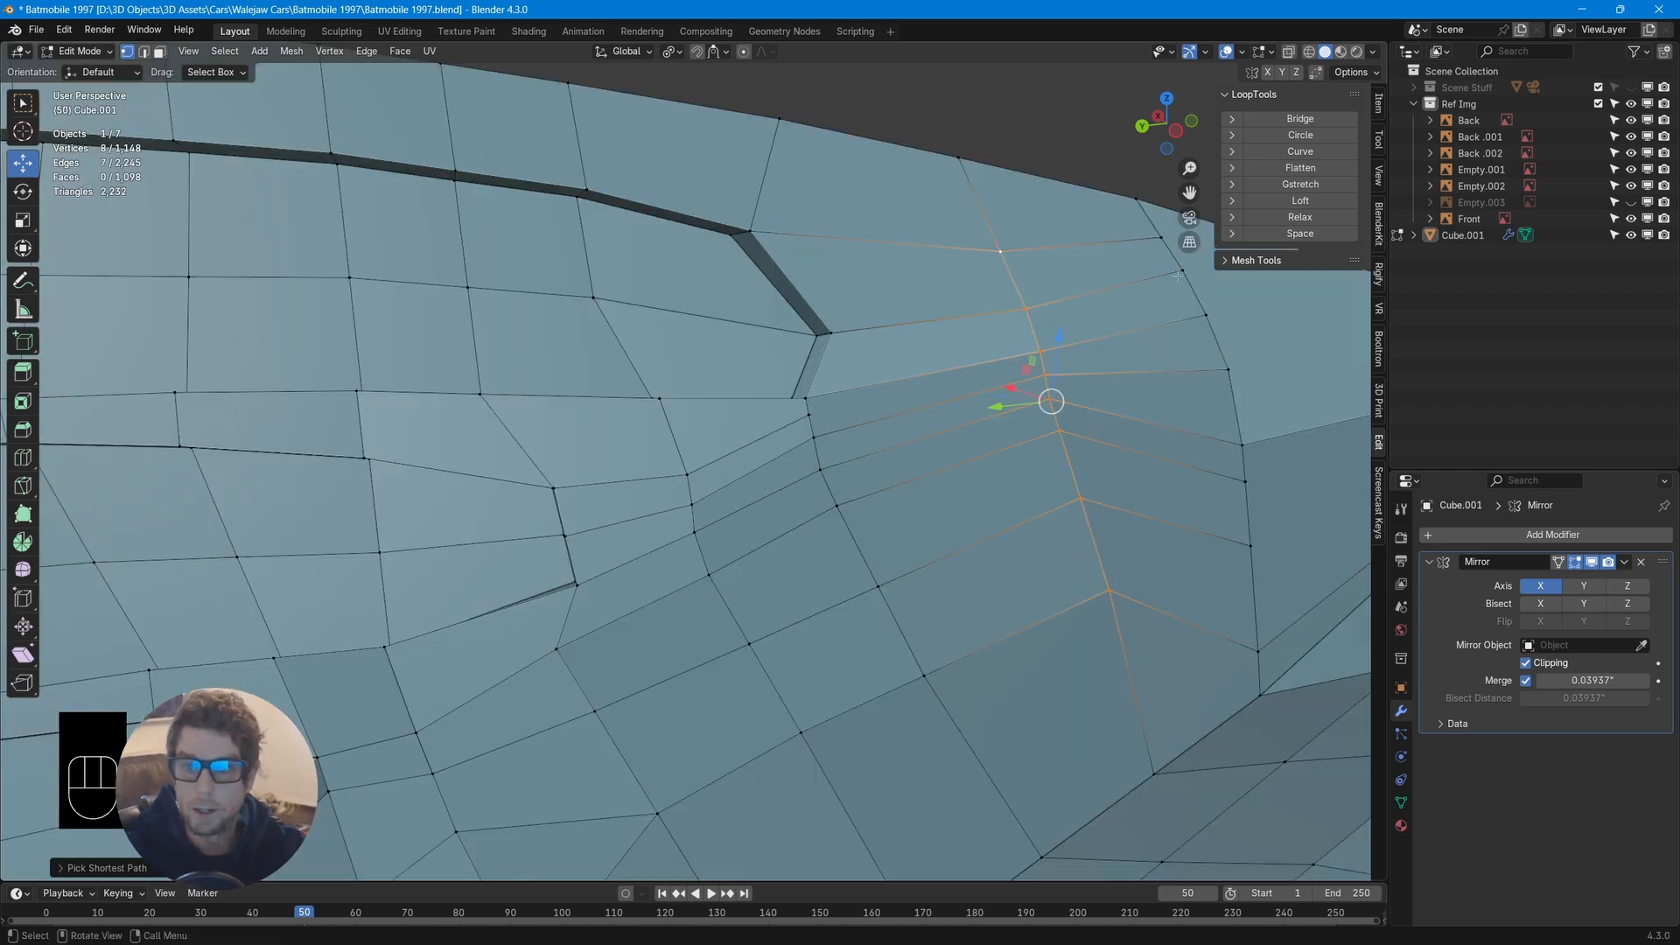
pyautogui.click(1294, 218)
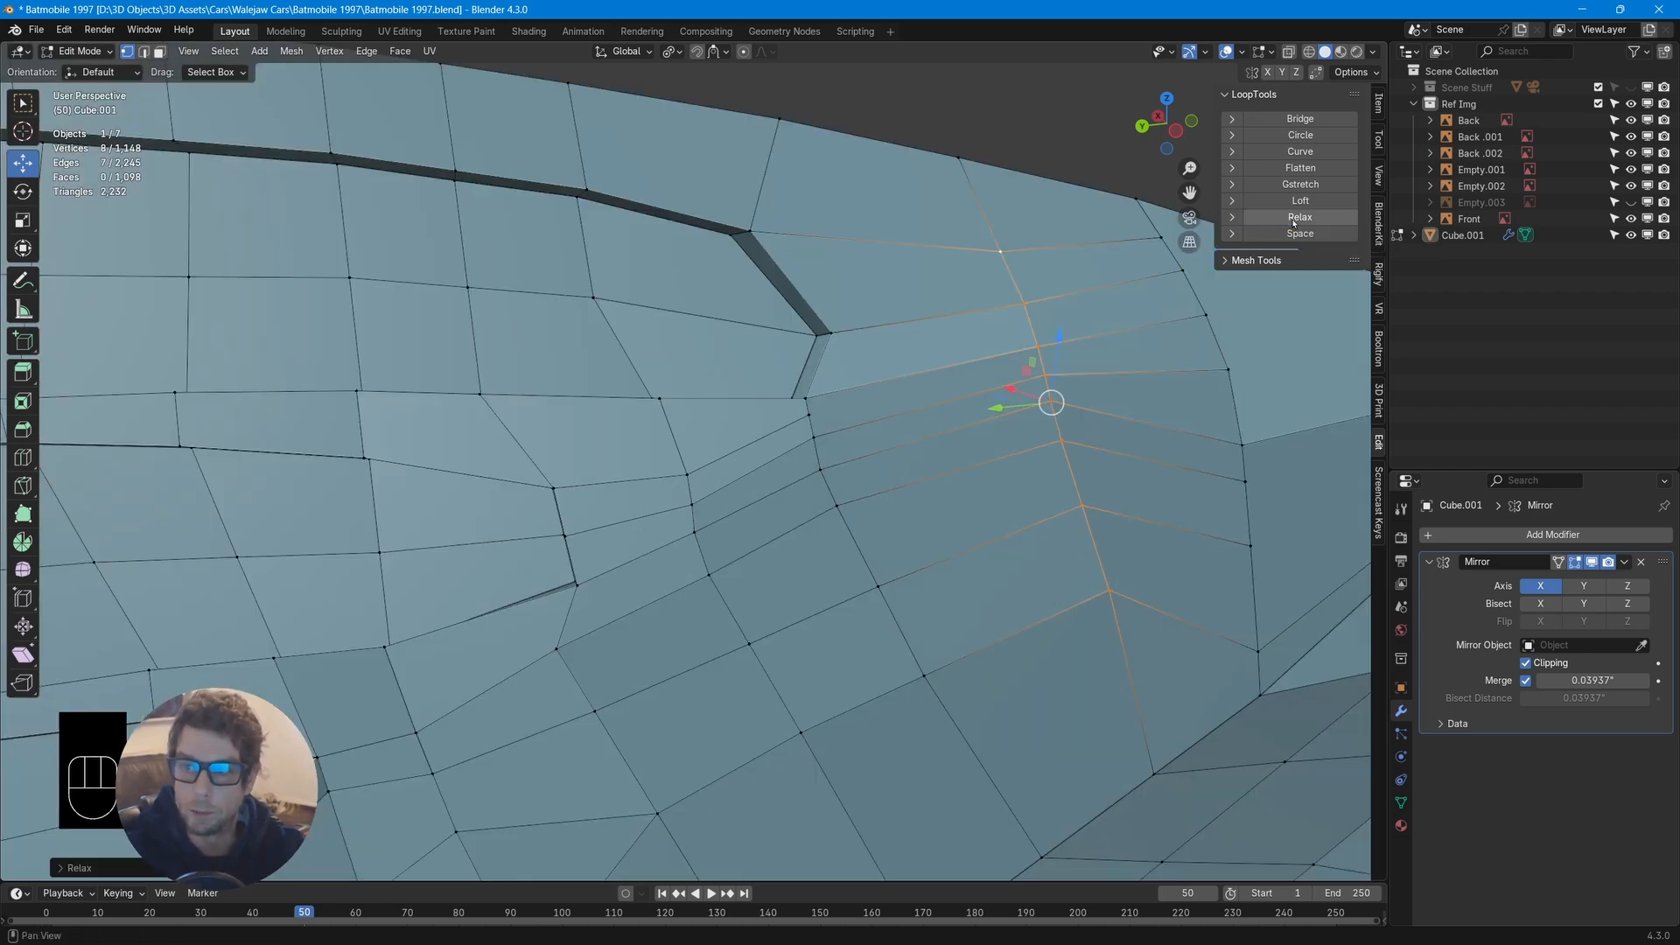
pyautogui.moveTo(1085, 418)
pyautogui.mouseDown(button='middle')
pyautogui.moveTo(1006, 333)
pyautogui.moveTo(1087, 418)
pyautogui.mouseUp(button='middle')
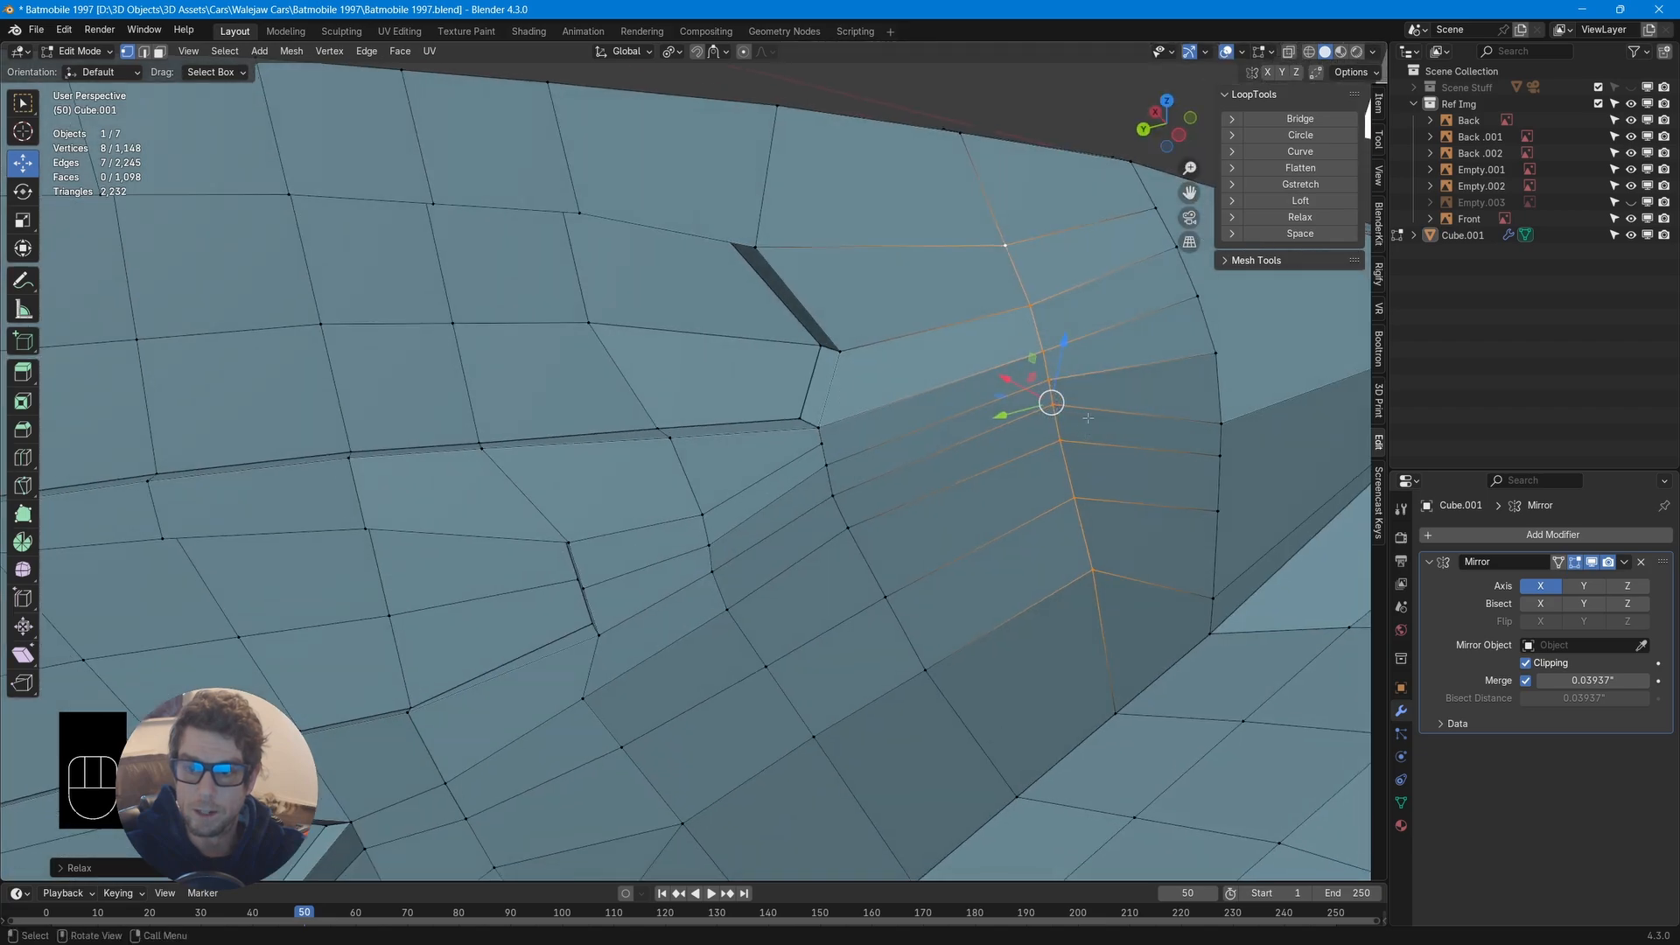
pyautogui.click(1300, 184)
# Vertex-slide the four lower vertices of the crosswise row ahead of the top groove's tip downward to spread them evenly
pyautogui.moveTo(1083, 326); pyautogui.dragTo(965, 356, button='middle')
pyautogui.click(1109, 578)
pyautogui.press('g')
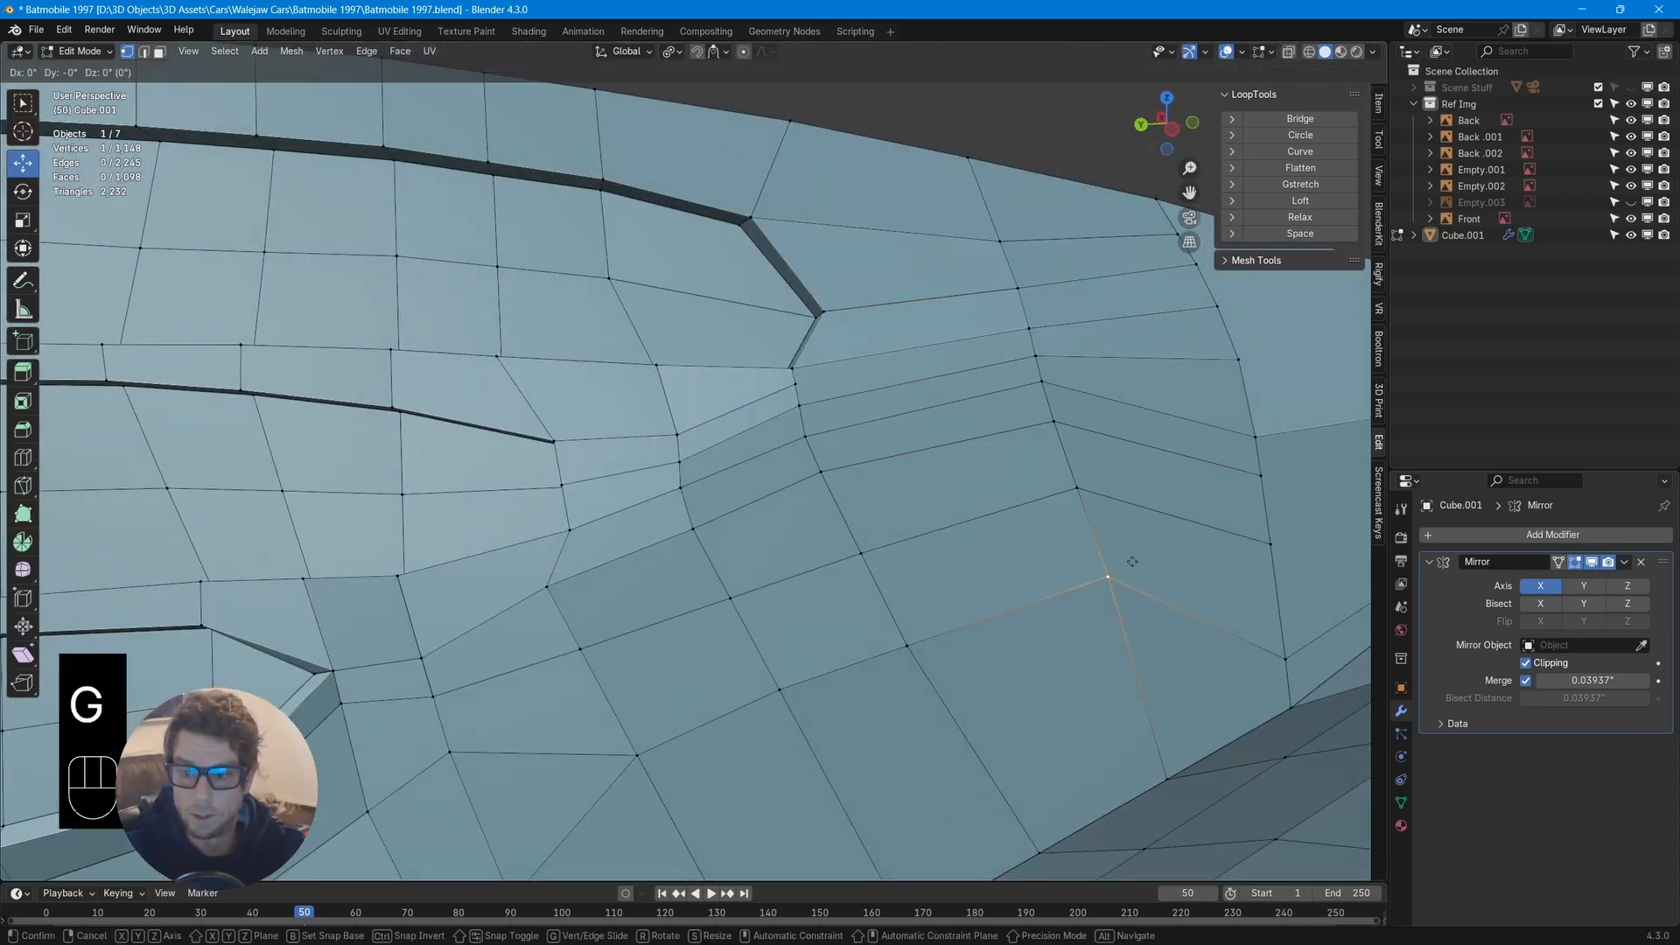
pyautogui.press('g')
pyautogui.click(1105, 508)
pyautogui.click(1072, 490)
pyautogui.press('g')
pyautogui.press('g')
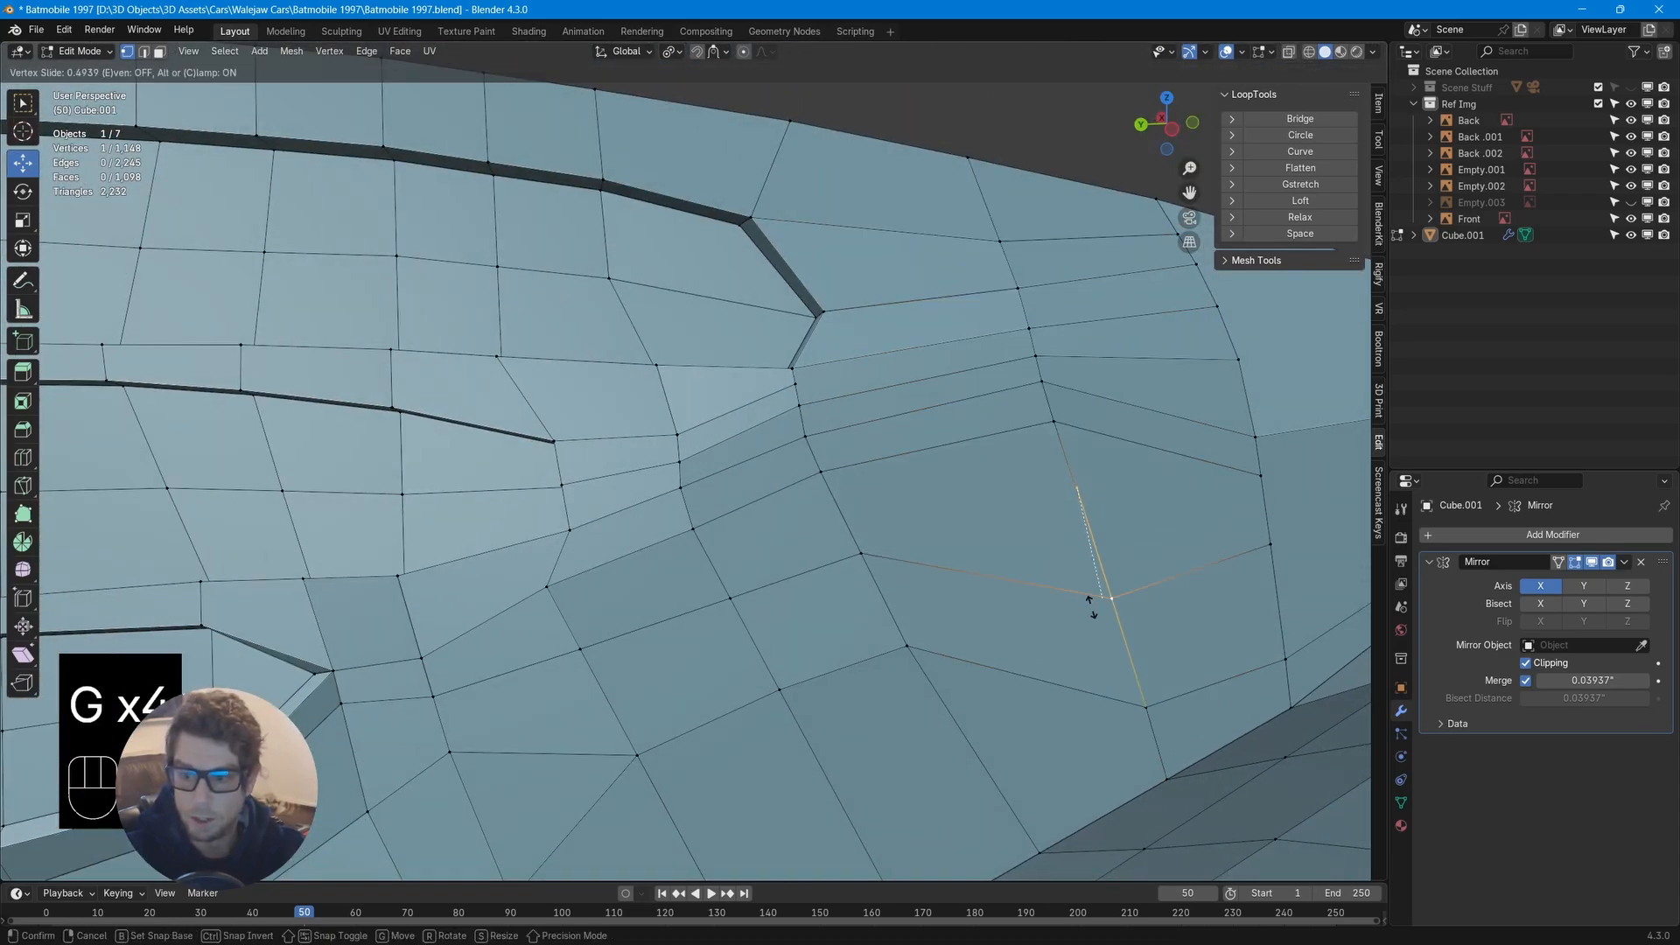
pyautogui.click(1091, 605)
pyautogui.click(1051, 426)
pyautogui.press('g')
pyautogui.press('g')
pyautogui.click(1073, 526)
pyautogui.click(1041, 385)
pyautogui.press('g')
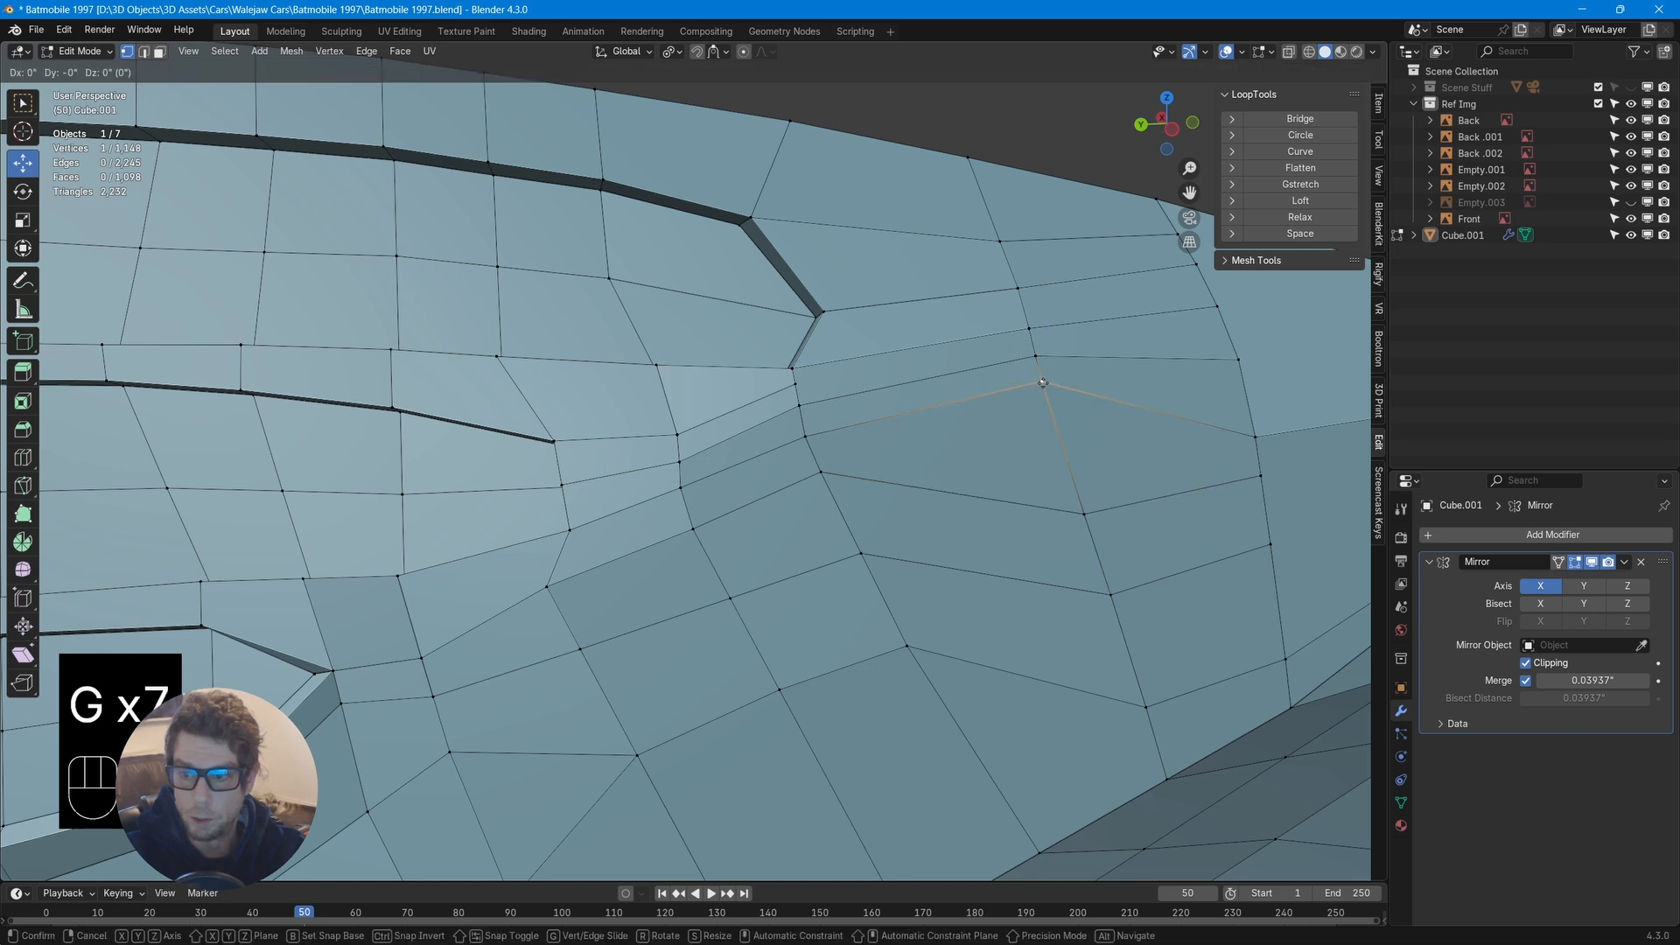
pyautogui.press('g')
pyautogui.click(1061, 460)
# Vertex-slide the upper vertices of the same crosswise row downward to match the spacing of the lower ones
pyautogui.click(1036, 360)
pyautogui.press('g')
pyautogui.press('g')
pyautogui.click(1053, 417)
pyautogui.click(1029, 328)
pyautogui.press('g')
pyautogui.press('g')
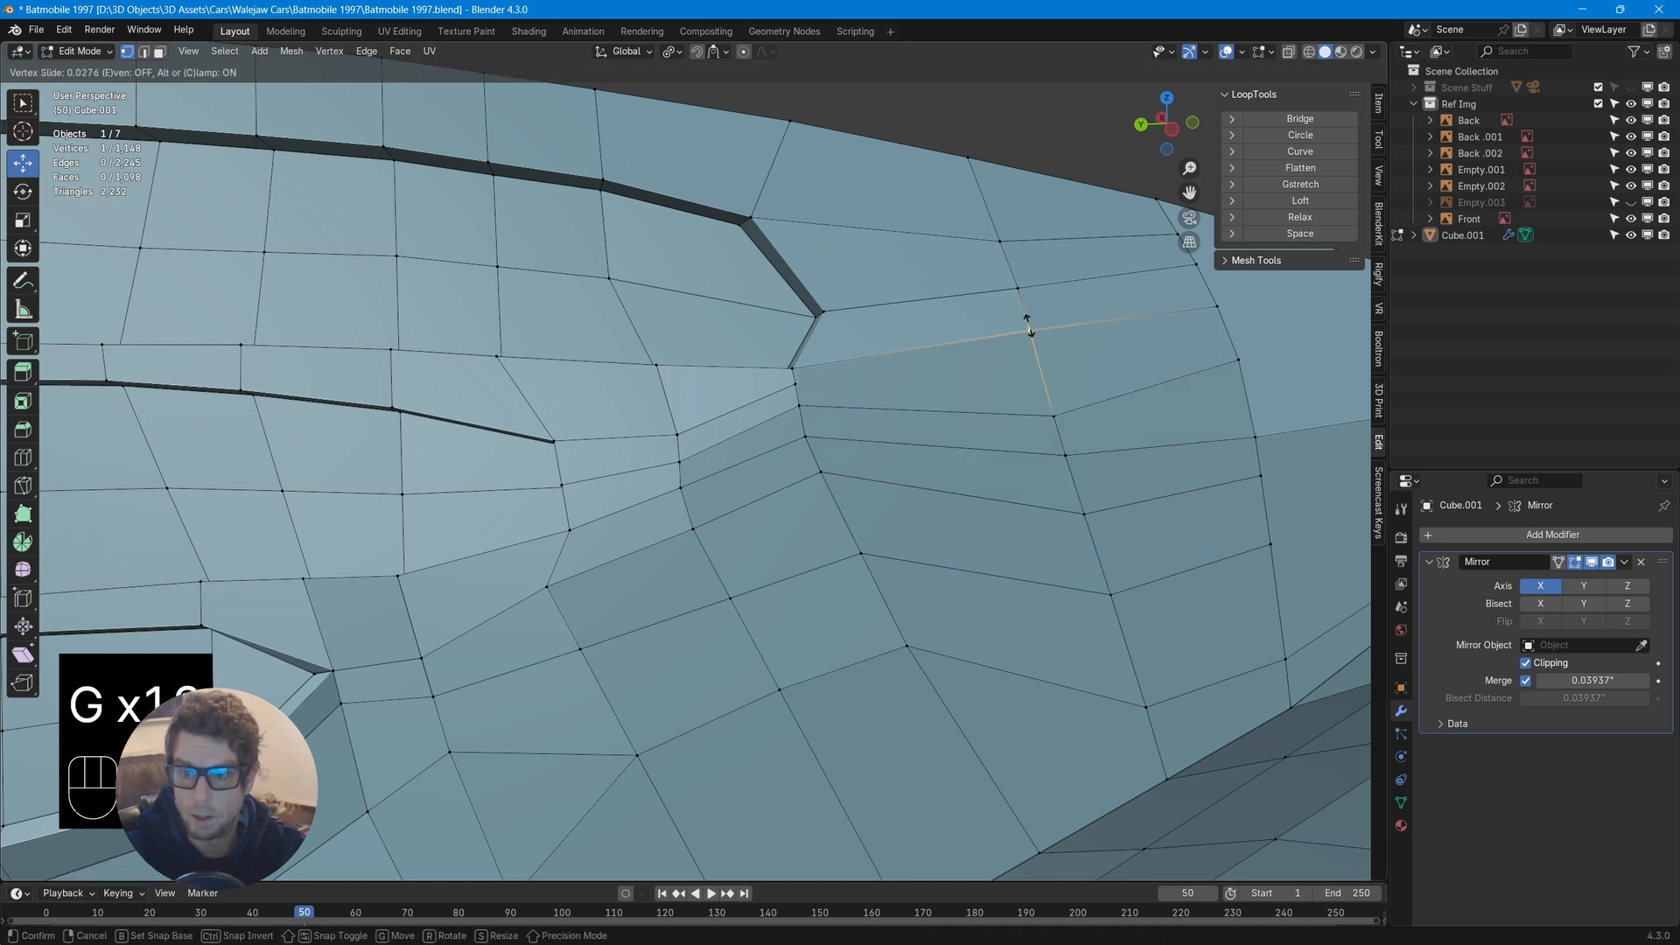
pyautogui.click(1044, 371)
pyautogui.press('g')
pyautogui.press('g')
pyautogui.click(1035, 328)
pyautogui.click(1015, 289)
pyautogui.press('g')
pyautogui.press('g')
pyautogui.rightClick(1016, 289)
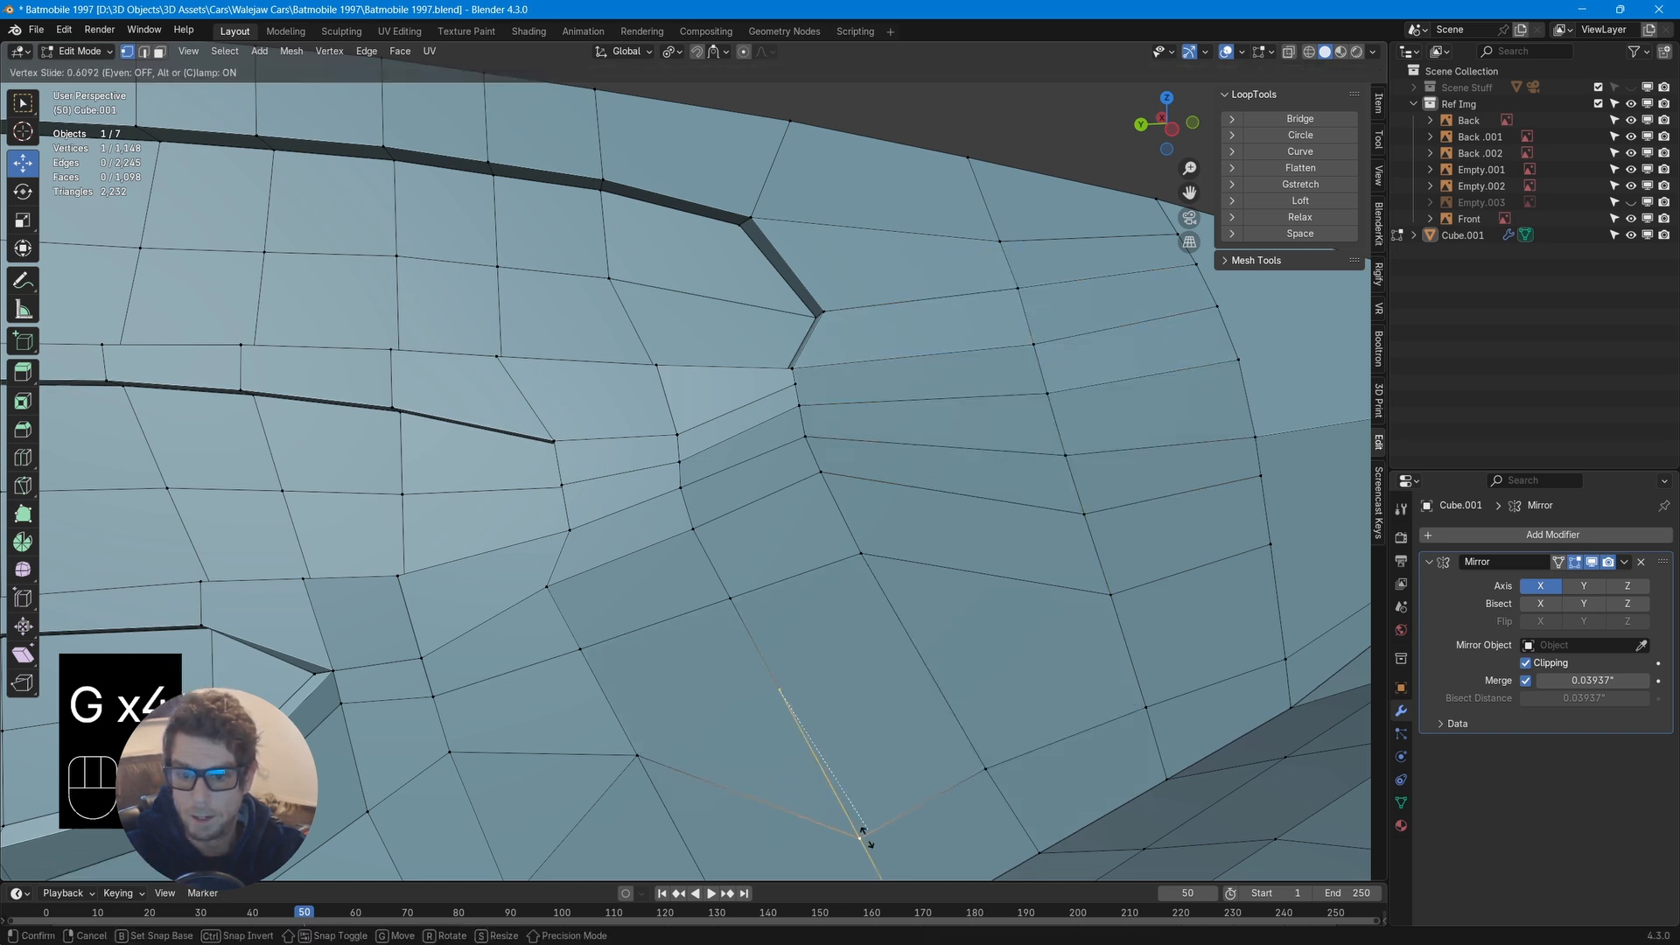
# Vertex-slide the vertices of the crosswise rows running down from the top groove's tip toward the body to even out the spacing
pyautogui.click(855, 832)
pyautogui.click(861, 551)
pyautogui.press('g')
pyautogui.press('g')
pyautogui.press('g')
pyautogui.press('g')
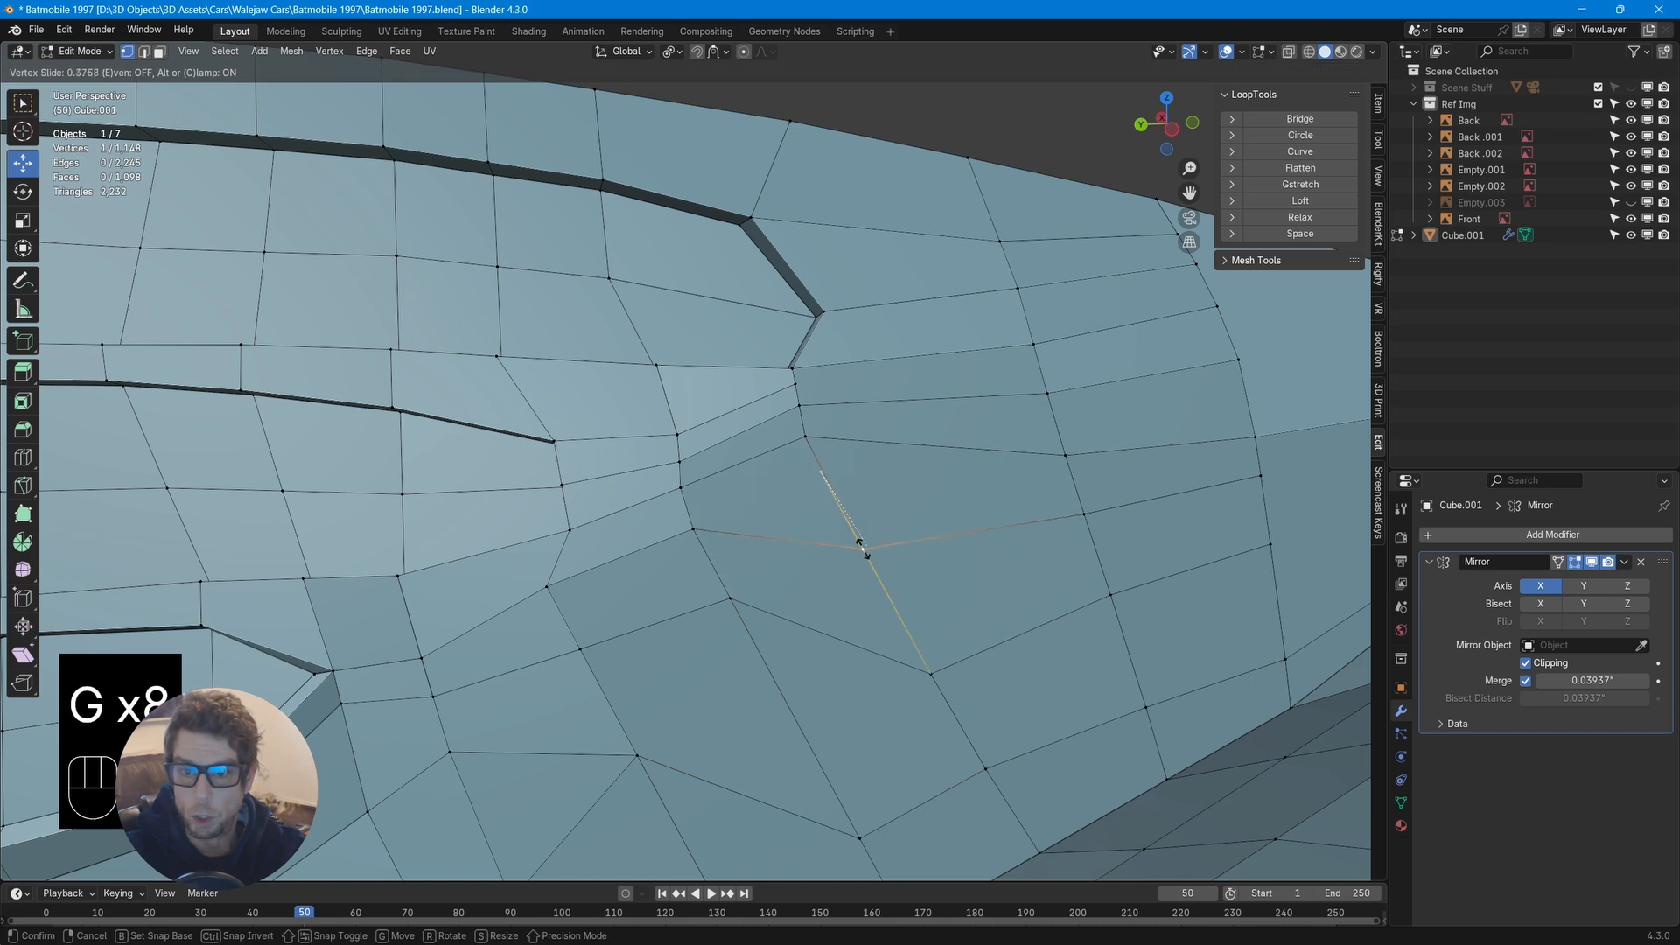
pyautogui.click(877, 569)
# Vertex-slide the vertex in the crosswise row between the top and middle groove tips down along its edge toward the body
pyautogui.scroll(-6, 885, 525)
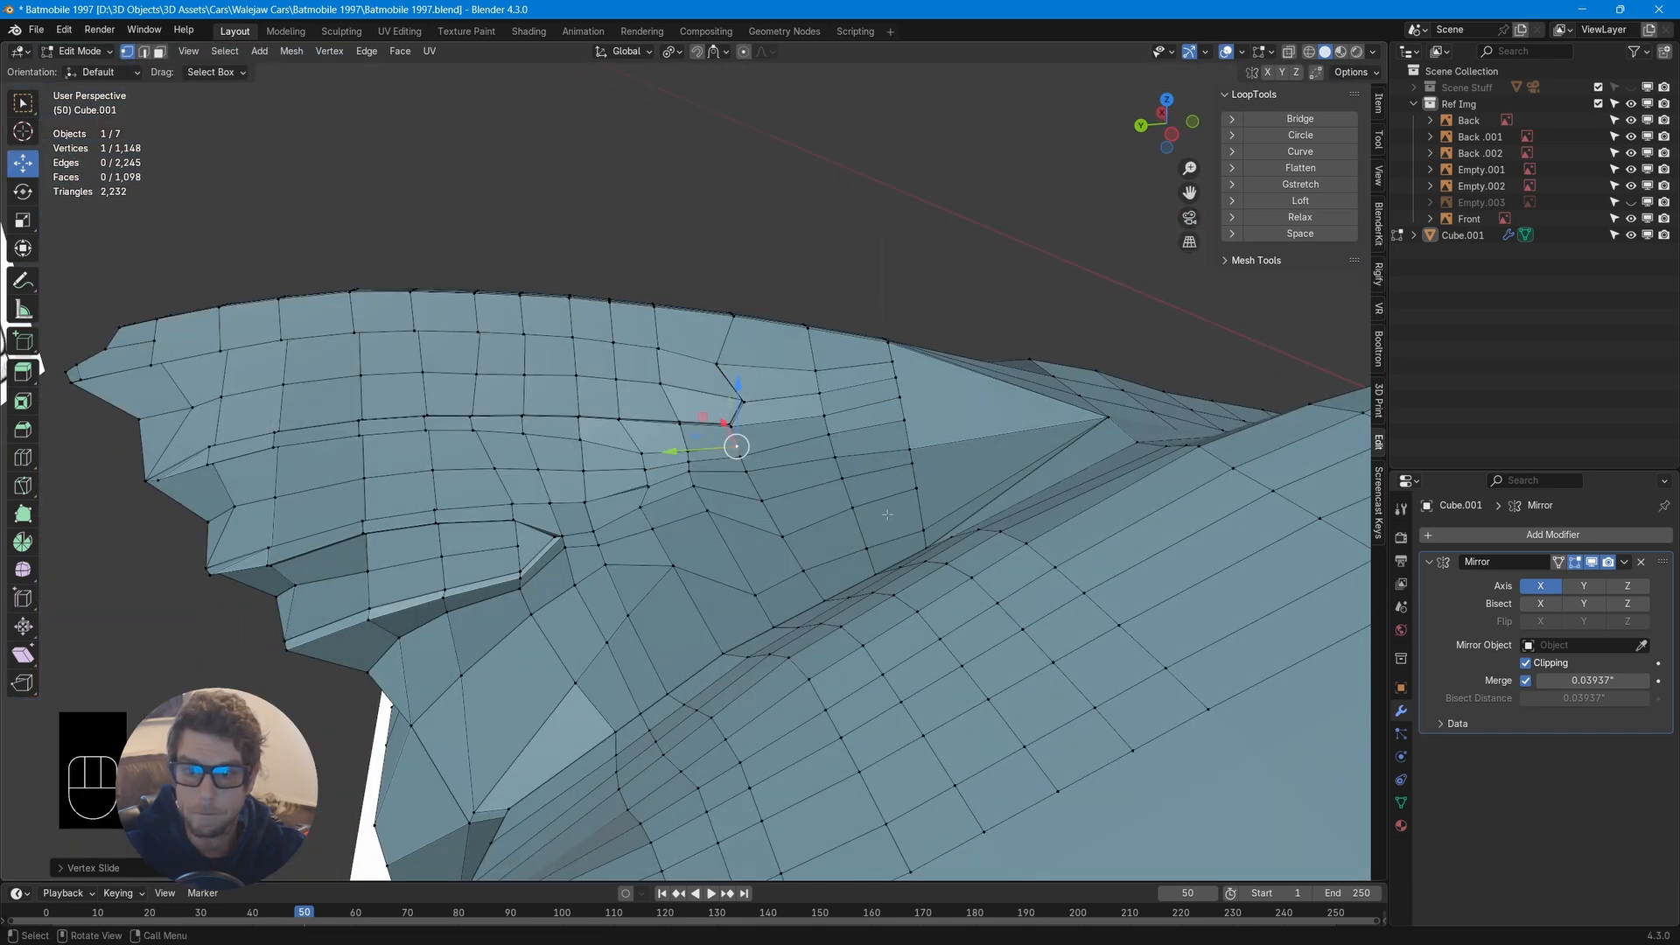
pyautogui.click(706, 512)
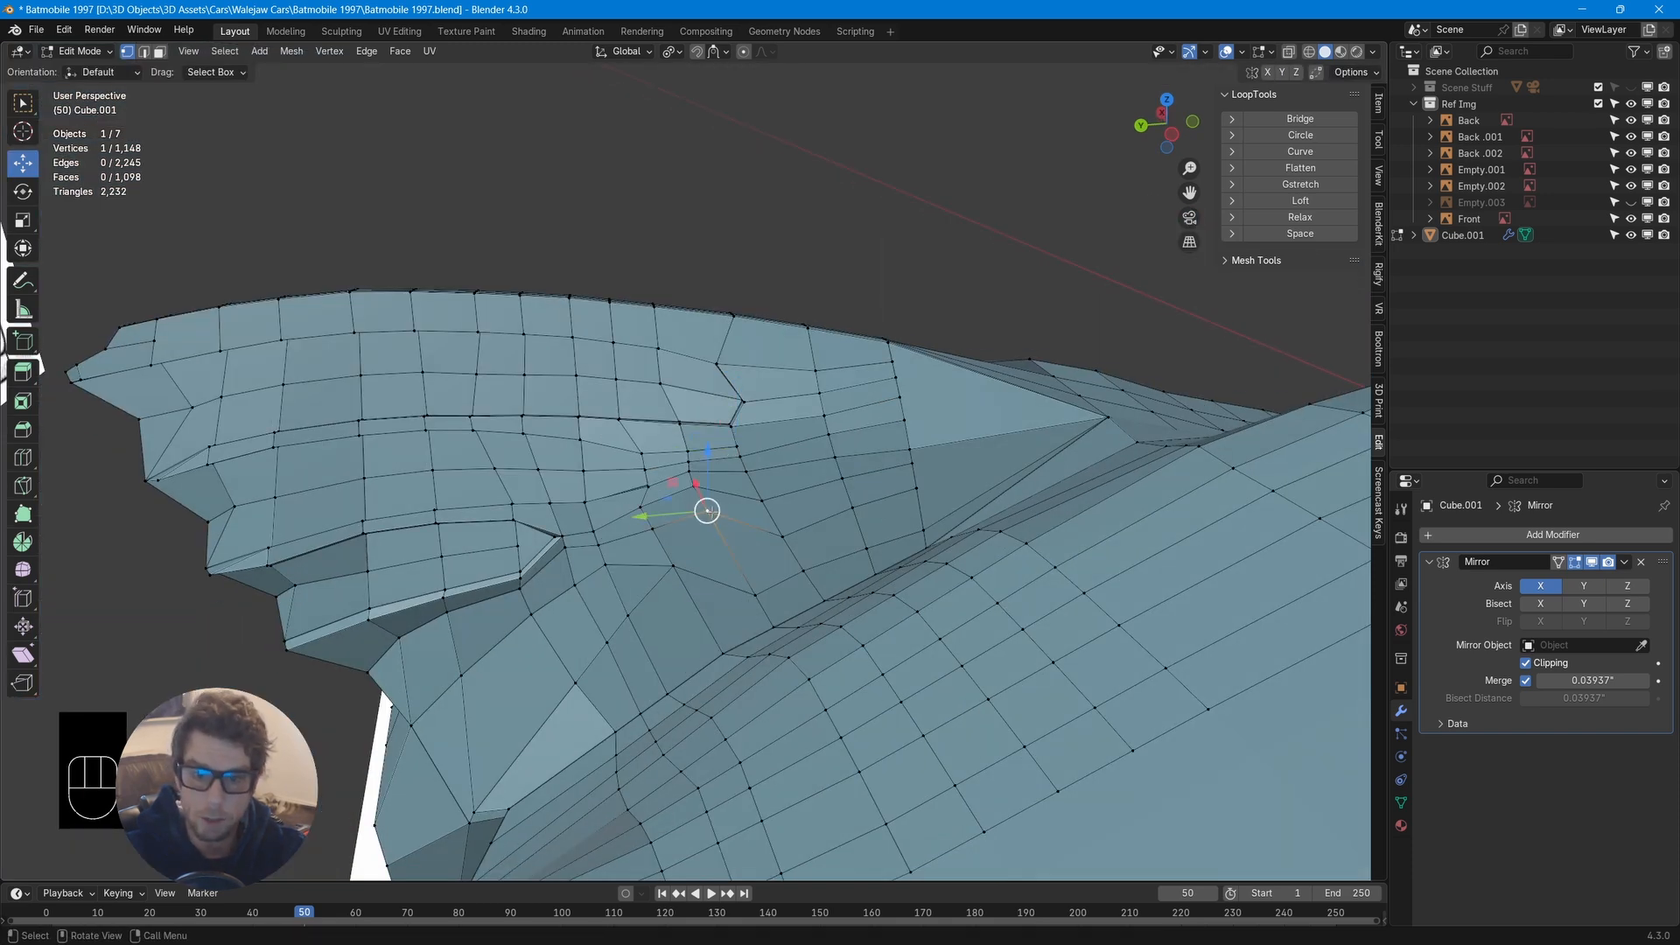
pyautogui.press('g')
pyautogui.press('g')
pyautogui.click(734, 557)
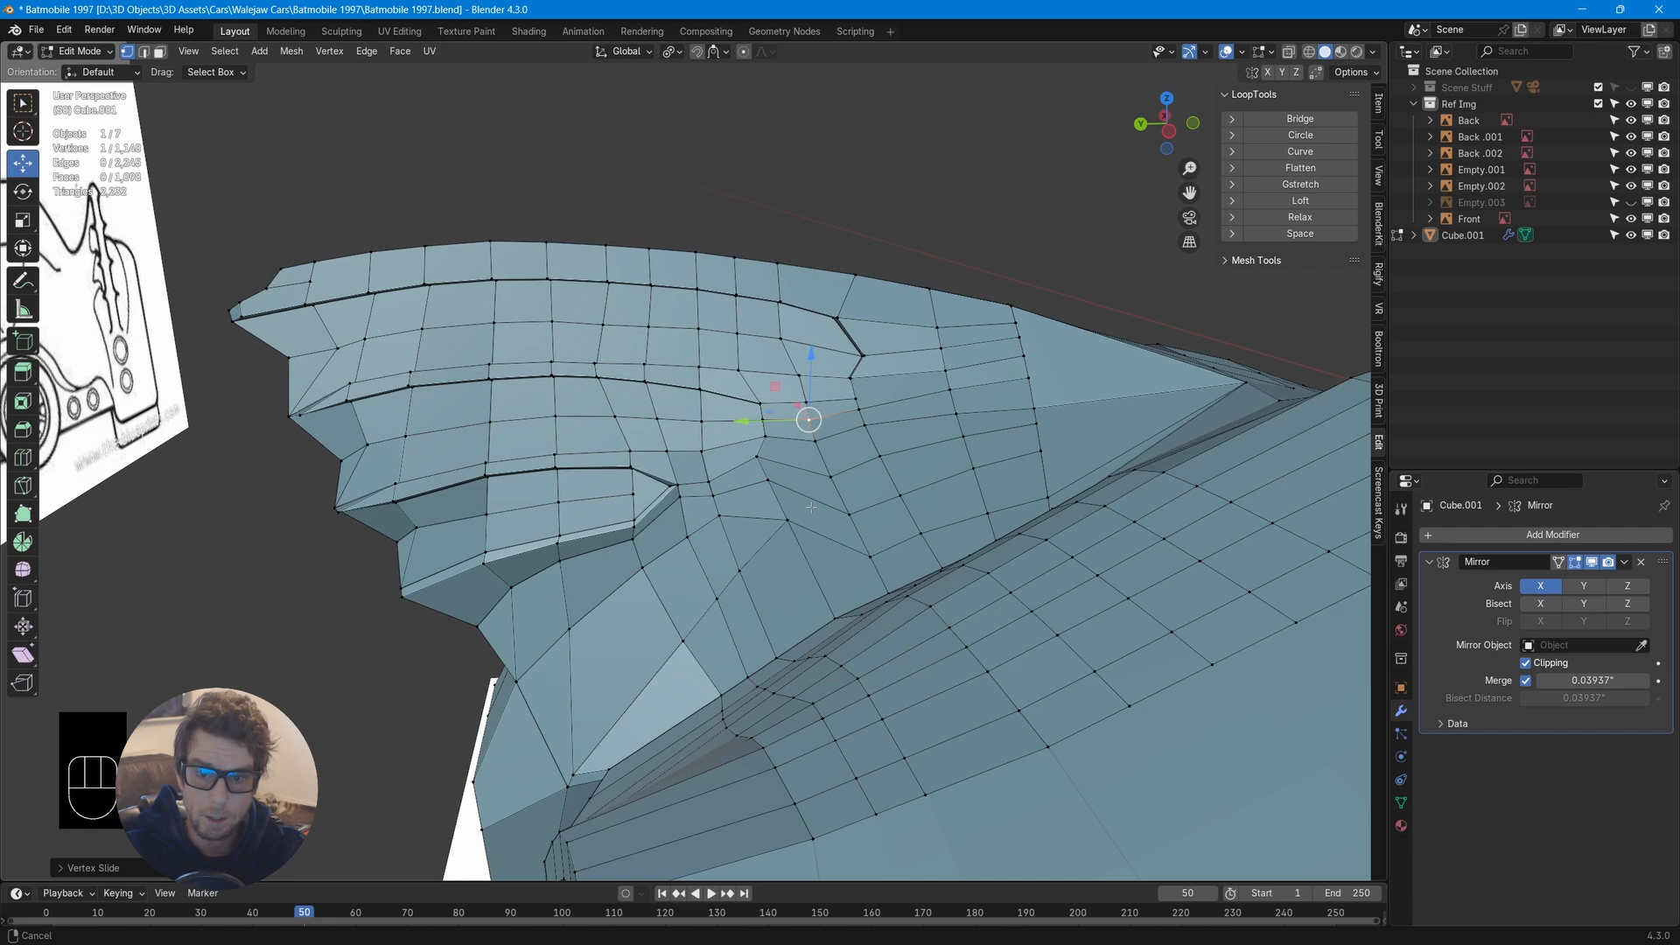
pyautogui.keyDown('shift'); pyautogui.moveTo(811, 506); pyautogui.dragTo(818, 501, button='middle'); pyautogui.keyUp('shift')
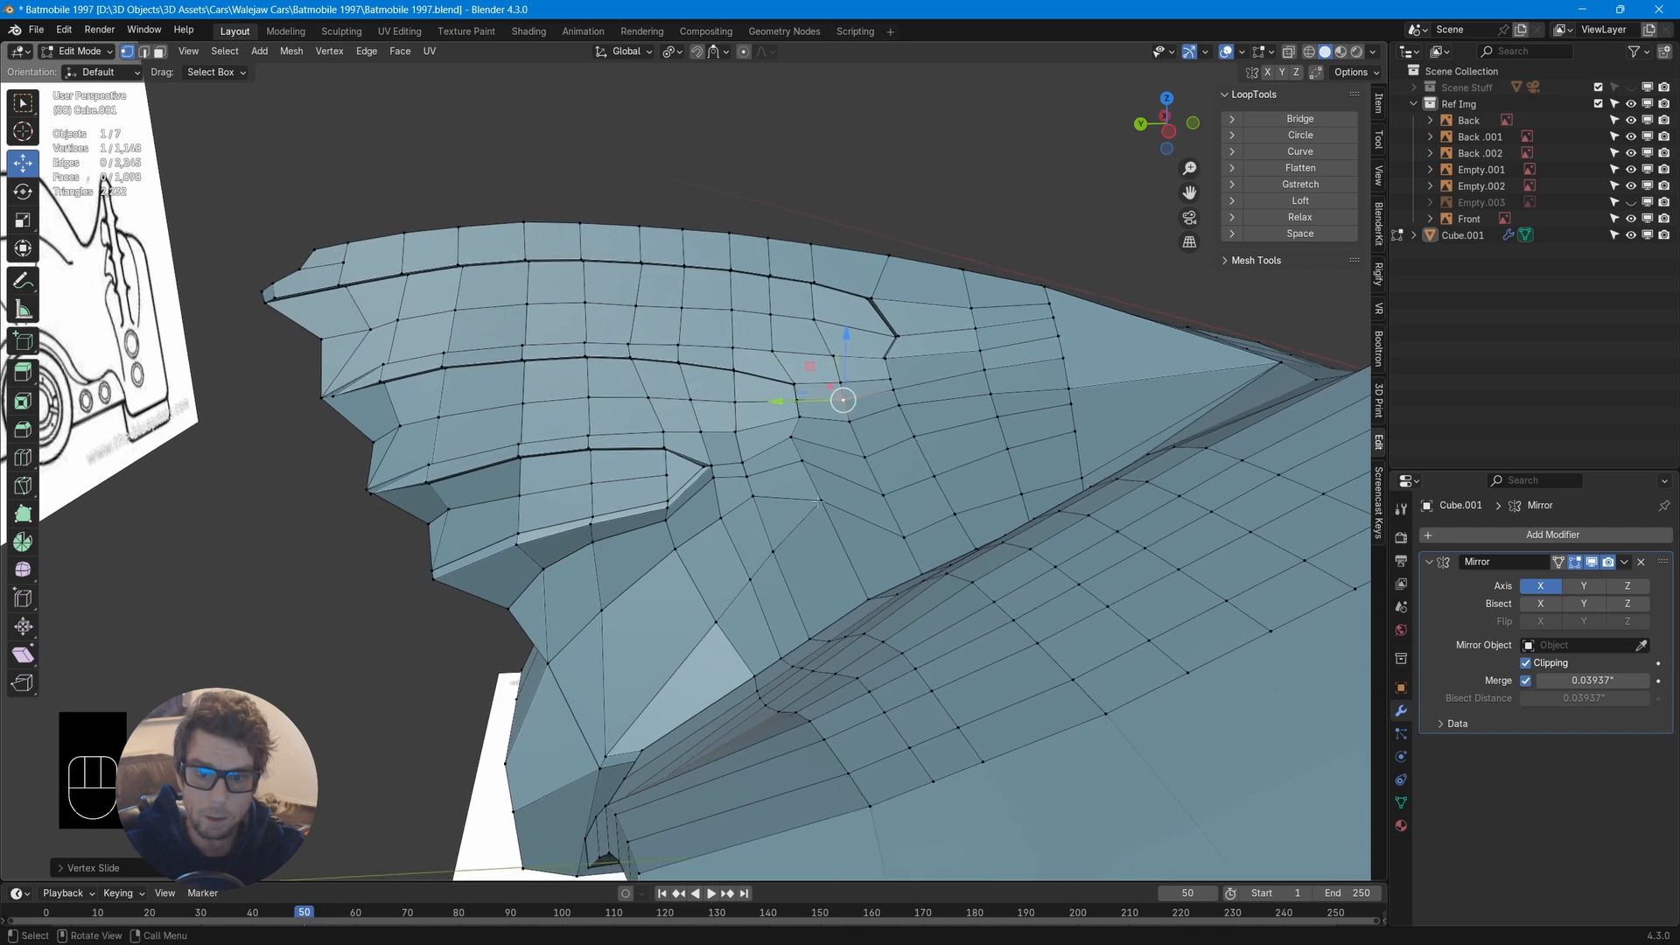
pyautogui.click(790, 435)
pyautogui.keyDown('ctrl'); pyautogui.click(823, 497); pyautogui.keyUp('ctrl')
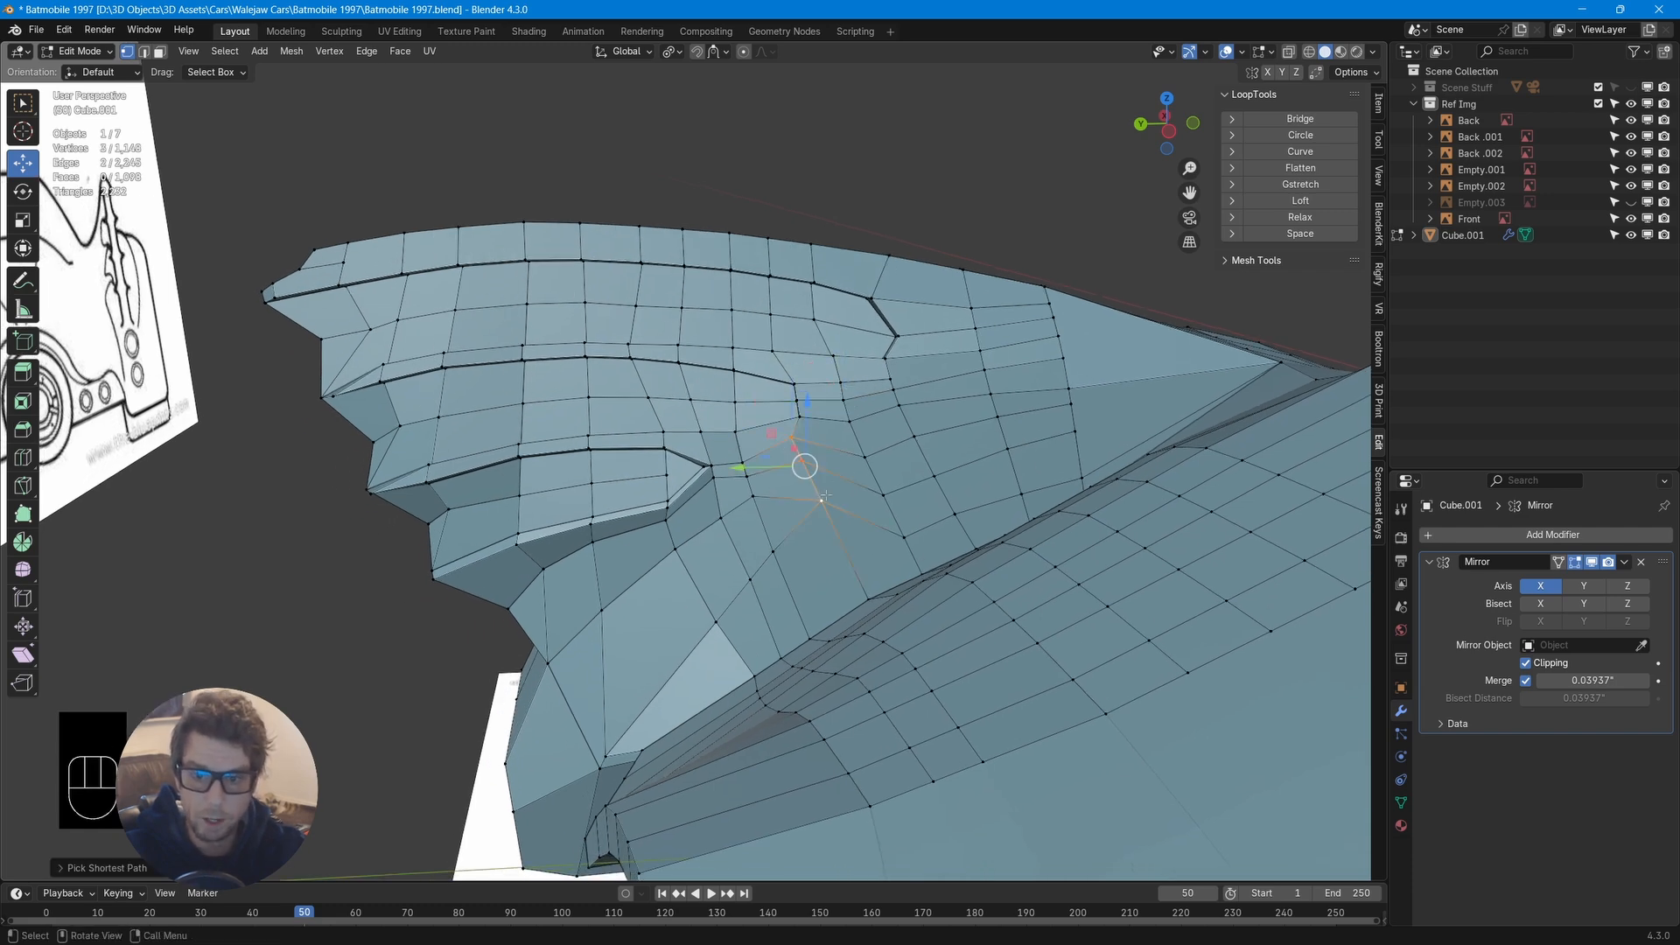
pyautogui.press('g')
pyautogui.press('g')
pyautogui.click(826, 514)
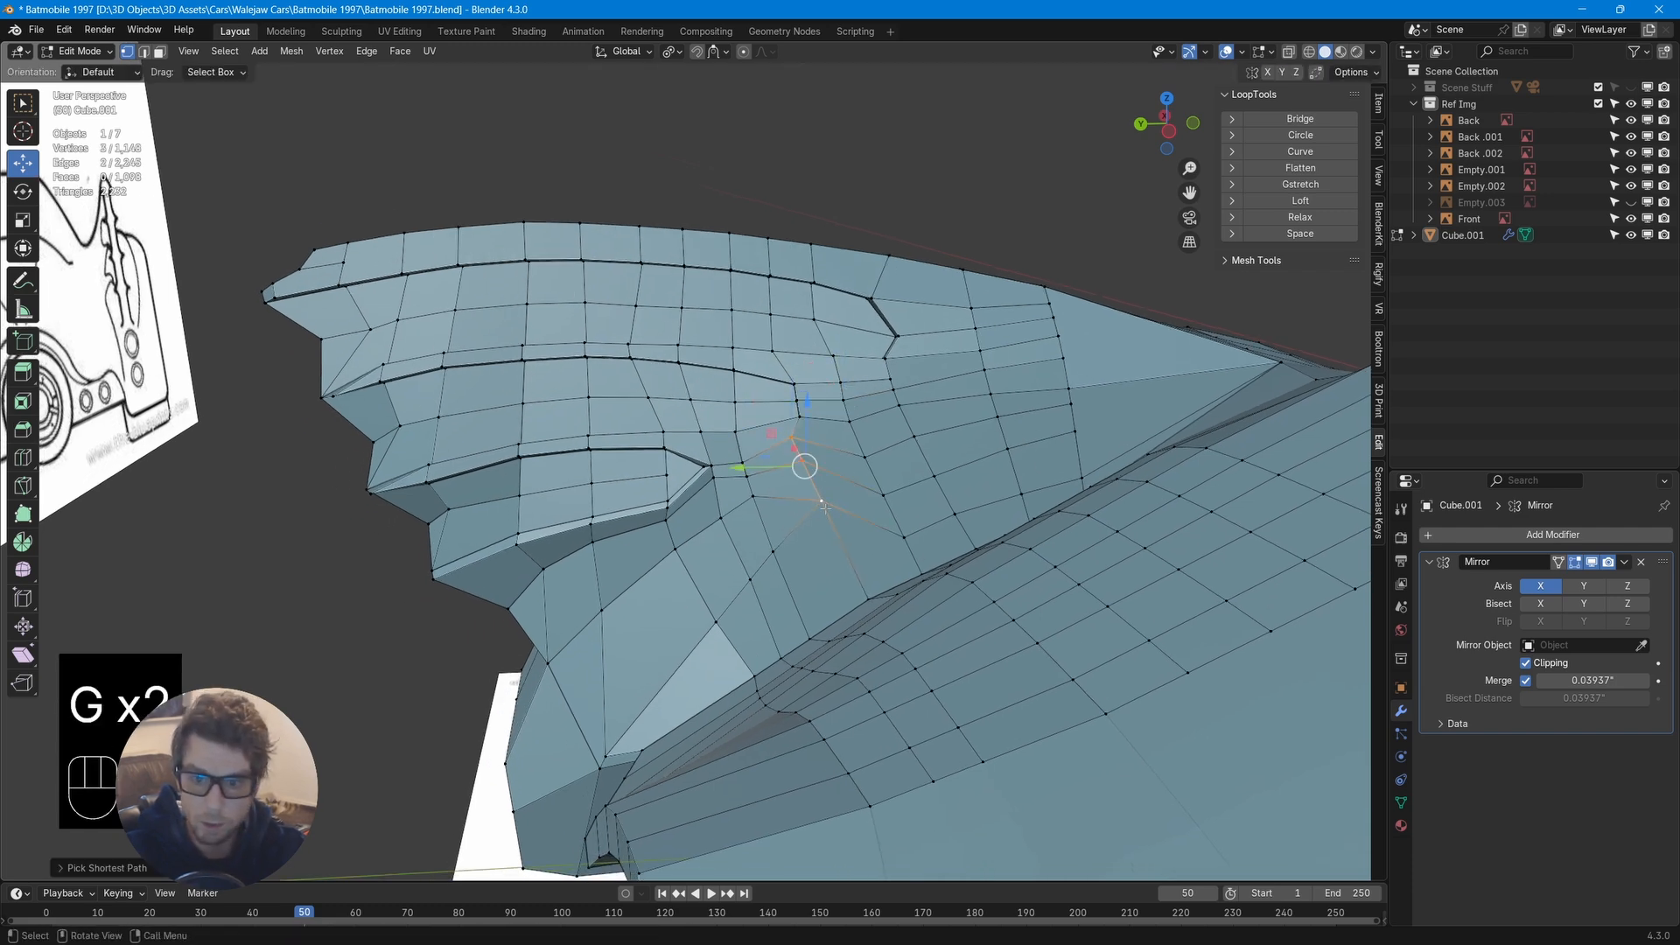
# Vertex-slide the three vertices of the crosswise row below the middle groove's tip down toward the body, spacing them evenly
pyautogui.click(824, 518)
pyautogui.press('g')
pyautogui.press('g')
pyautogui.click(875, 568)
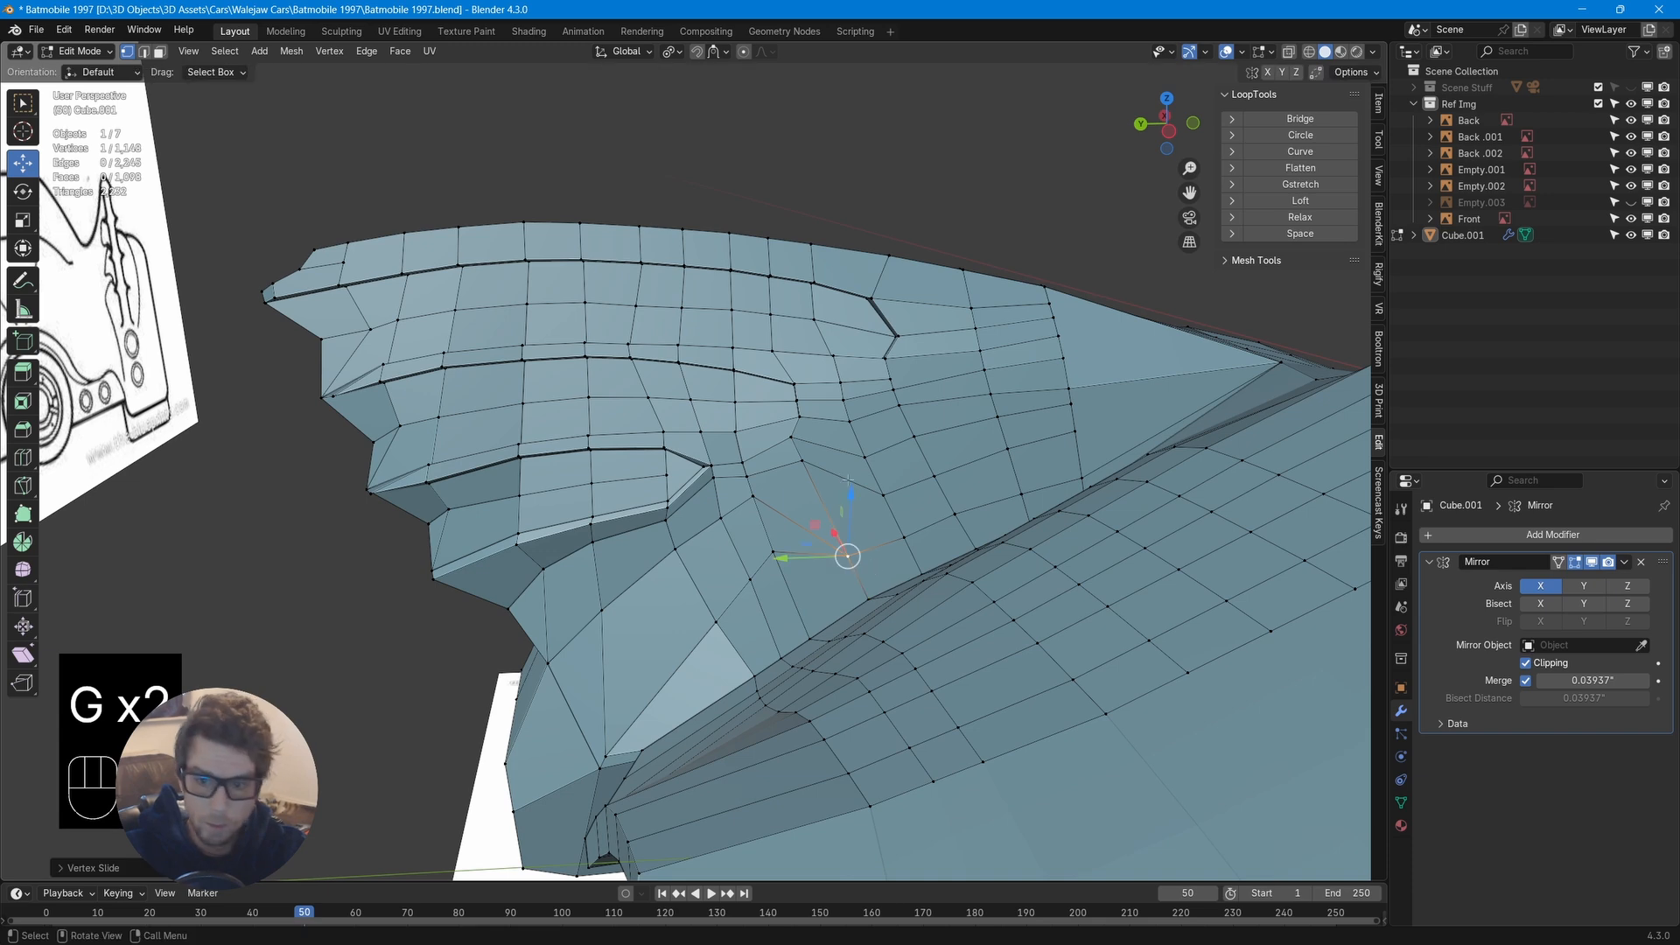
pyautogui.press('g')
pyautogui.press('g')
pyautogui.click(833, 516)
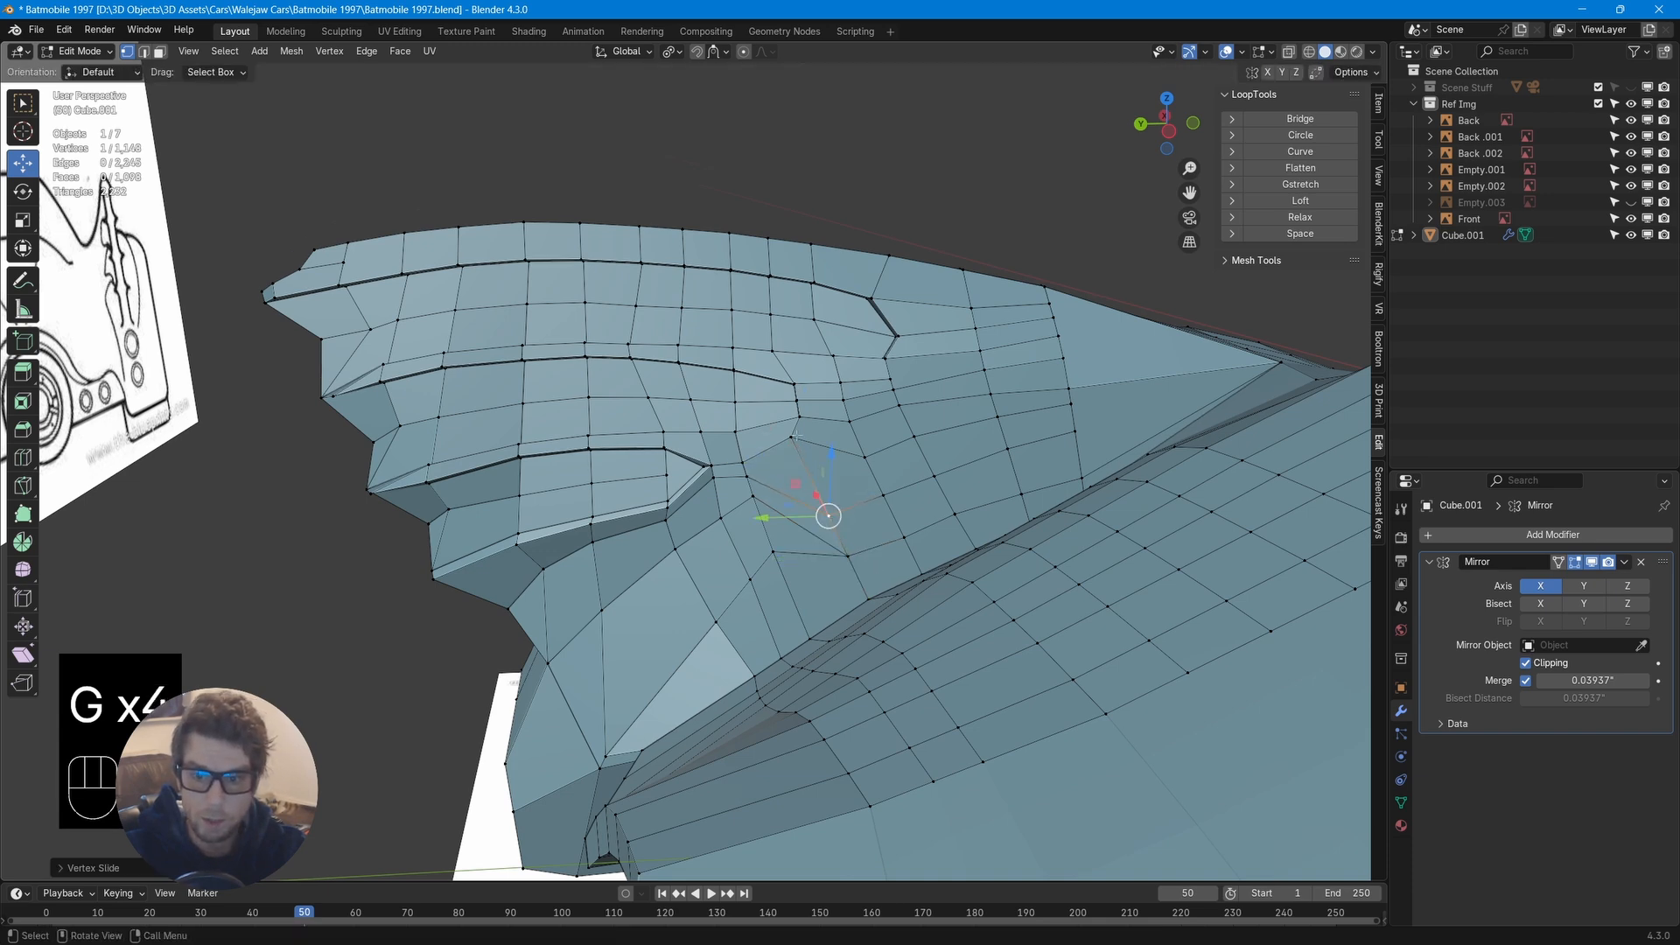
pyautogui.click(792, 438)
pyautogui.press('g')
pyautogui.press('g')
pyautogui.click(812, 477)
# Vertex-slide the vertices of the neighbouring crosswise row, between the middle and bottom groove tips, down along their edges to match
pyautogui.click(776, 552)
pyautogui.press('g')
pyautogui.press('g')
pyautogui.click(800, 594)
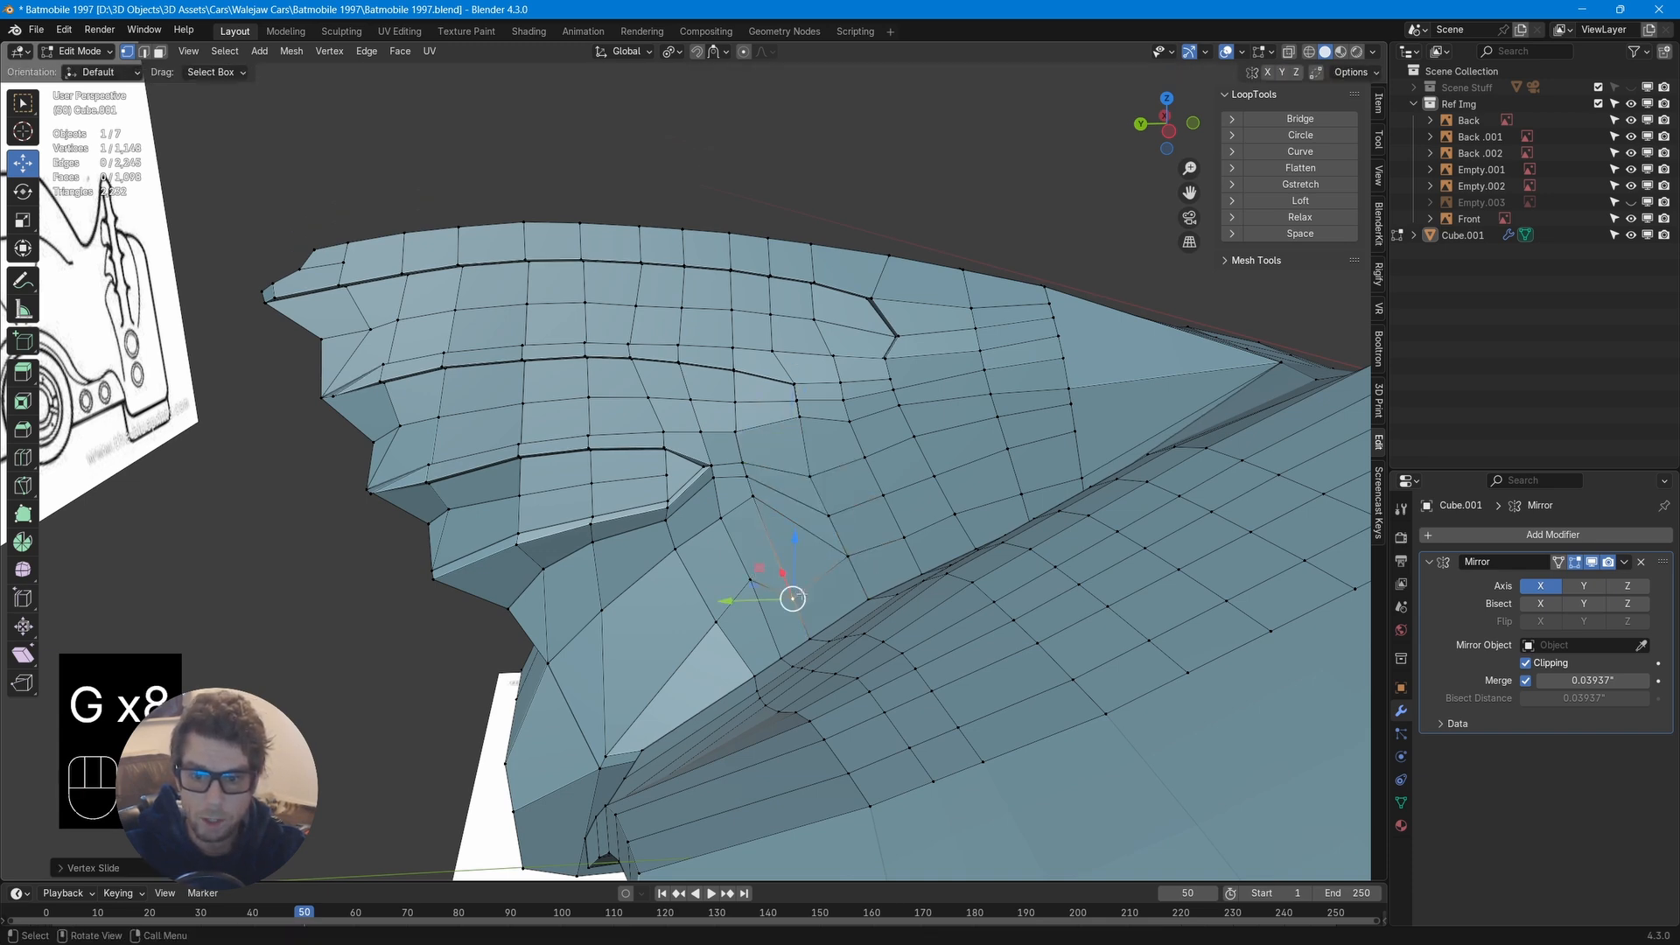
pyautogui.click(747, 580)
pyautogui.press('g')
pyautogui.press('g')
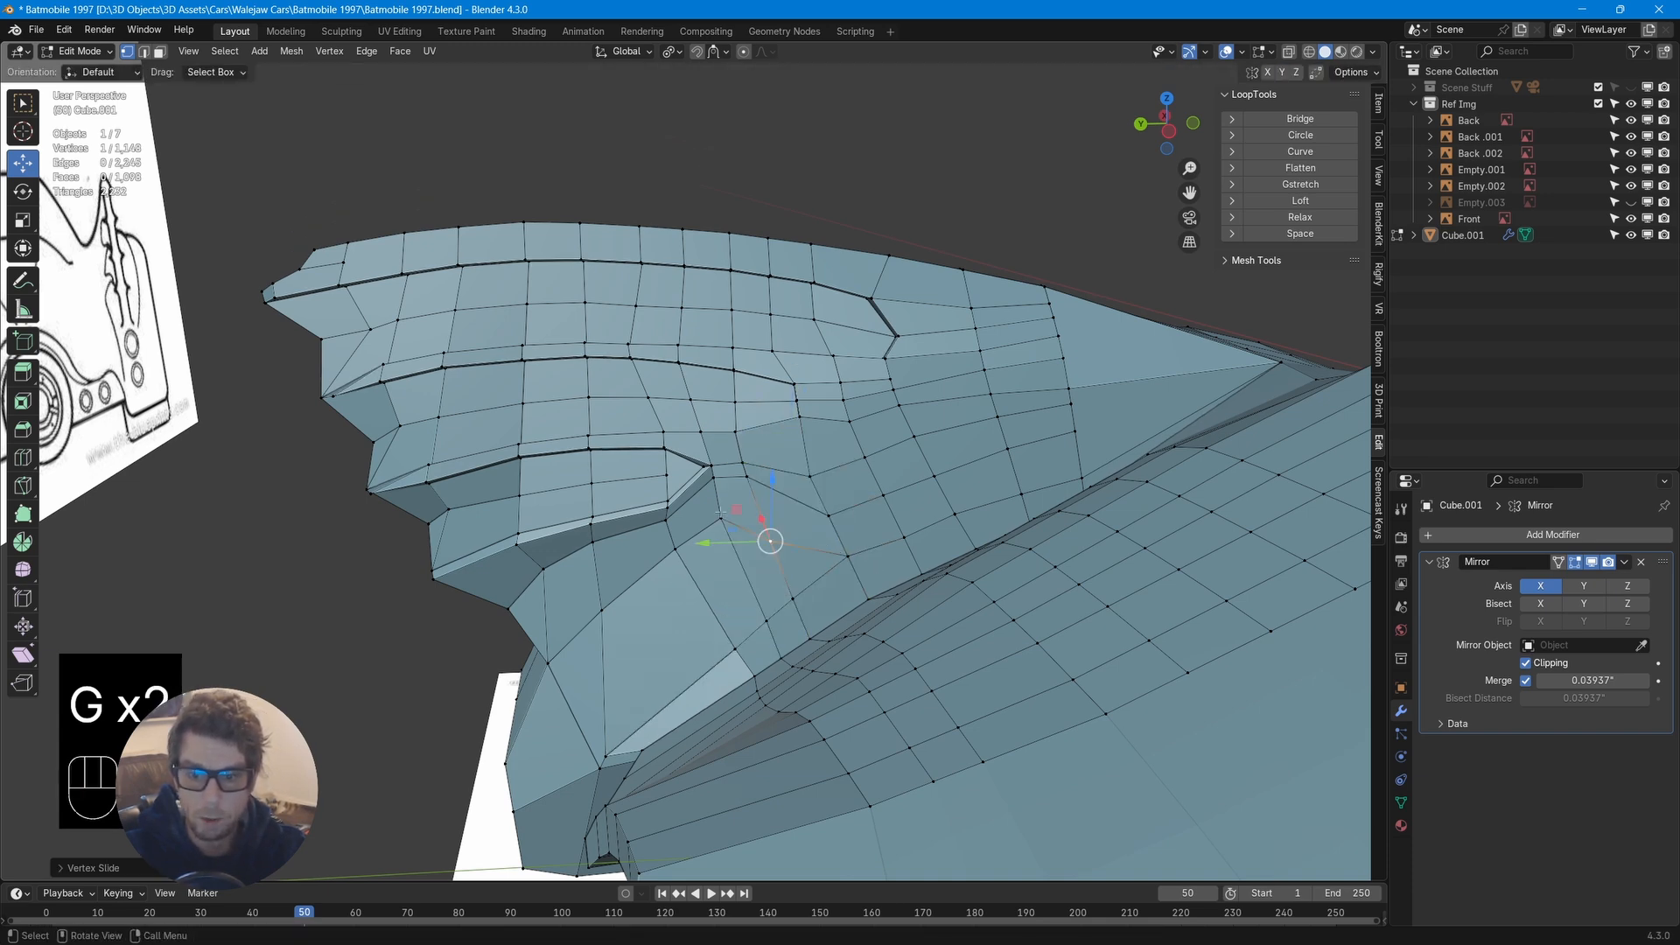
# Vertex-slide the three vertices of the lengthwise row below the bottom groove down along their edges toward the body
pyautogui.click(721, 514)
pyautogui.press('g')
pyautogui.press('g')
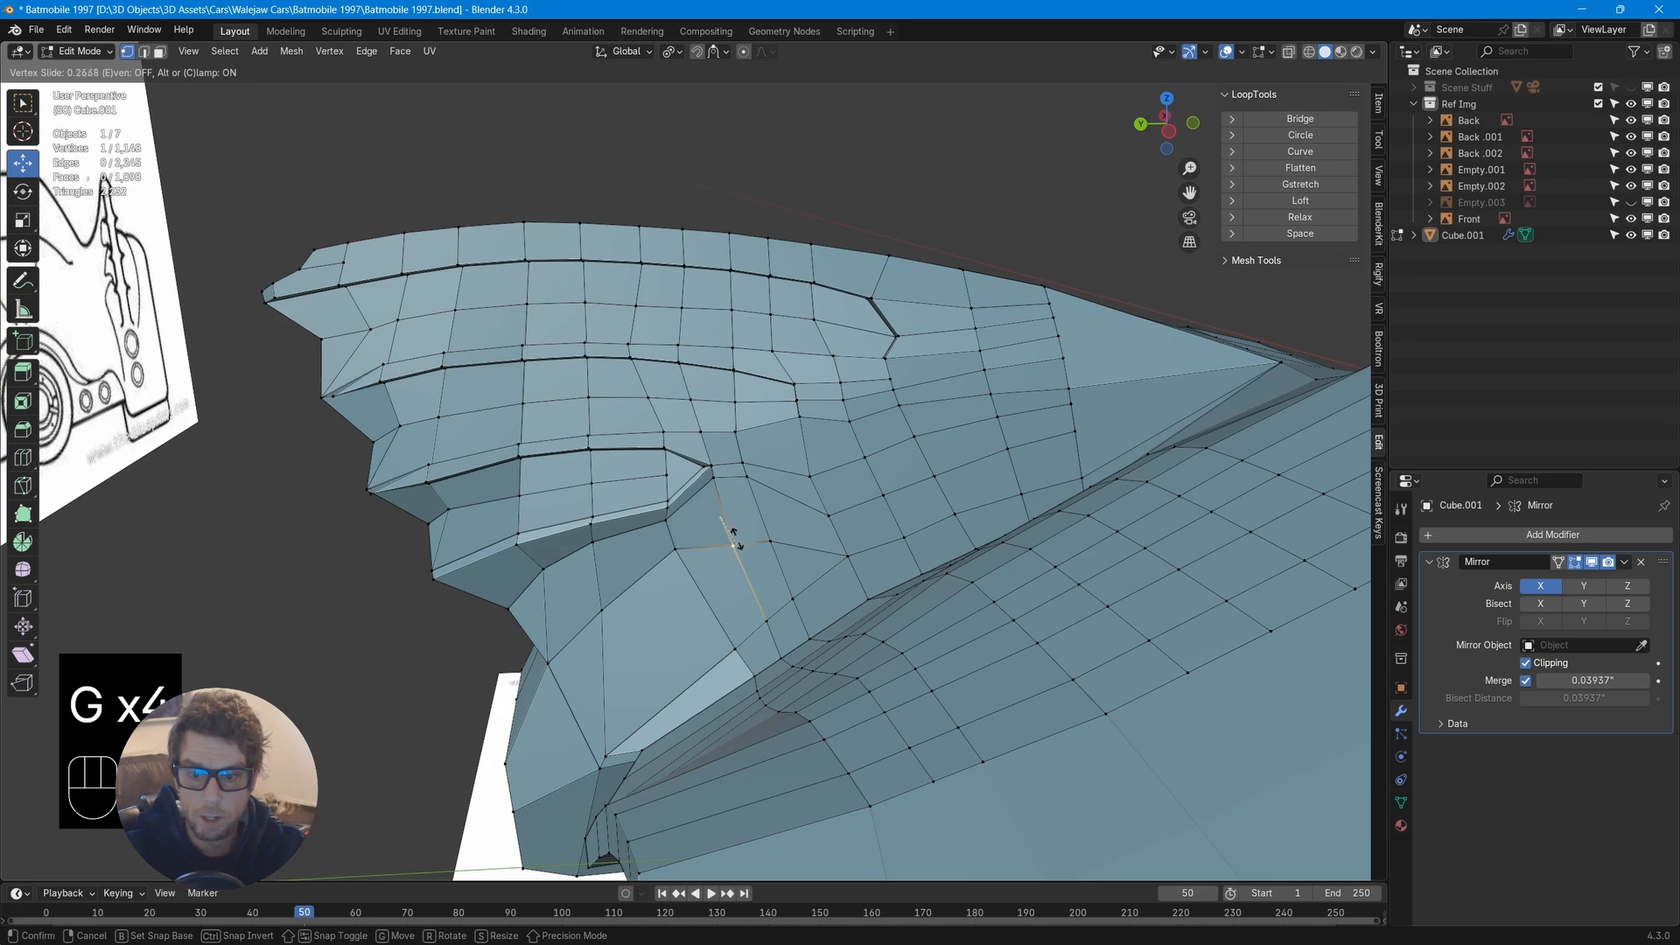
pyautogui.click(735, 537)
pyautogui.press('g')
pyautogui.press('g')
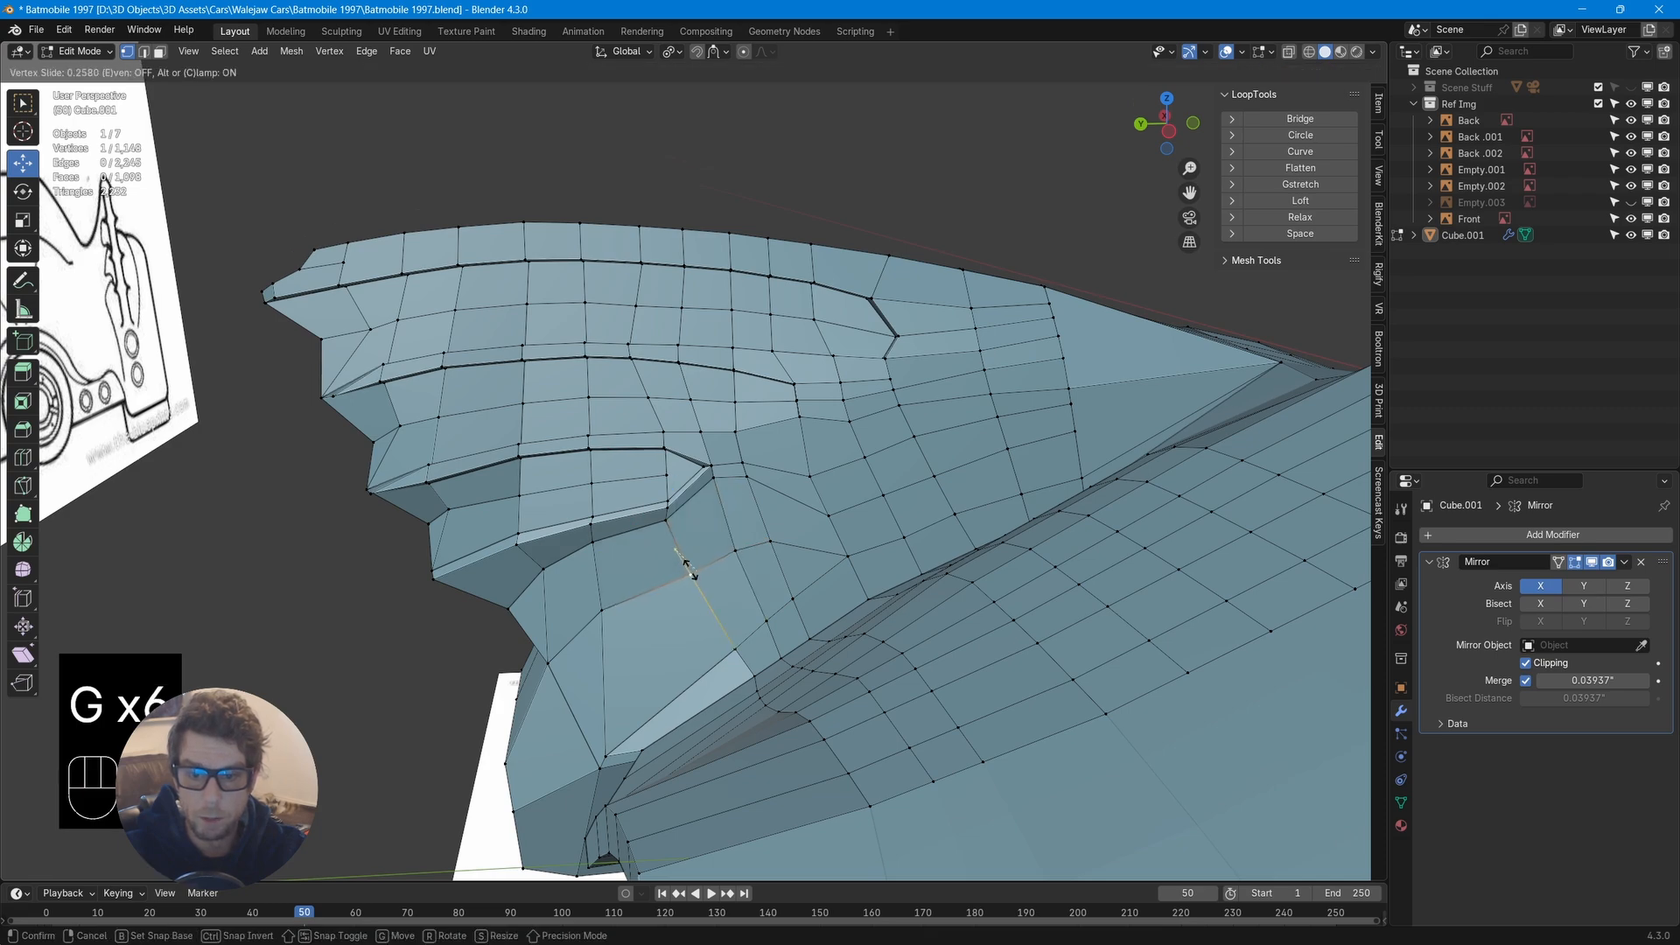
pyautogui.click(686, 573)
pyautogui.click(603, 632)
pyautogui.press('g')
pyautogui.press('g')
pyautogui.click(607, 652)
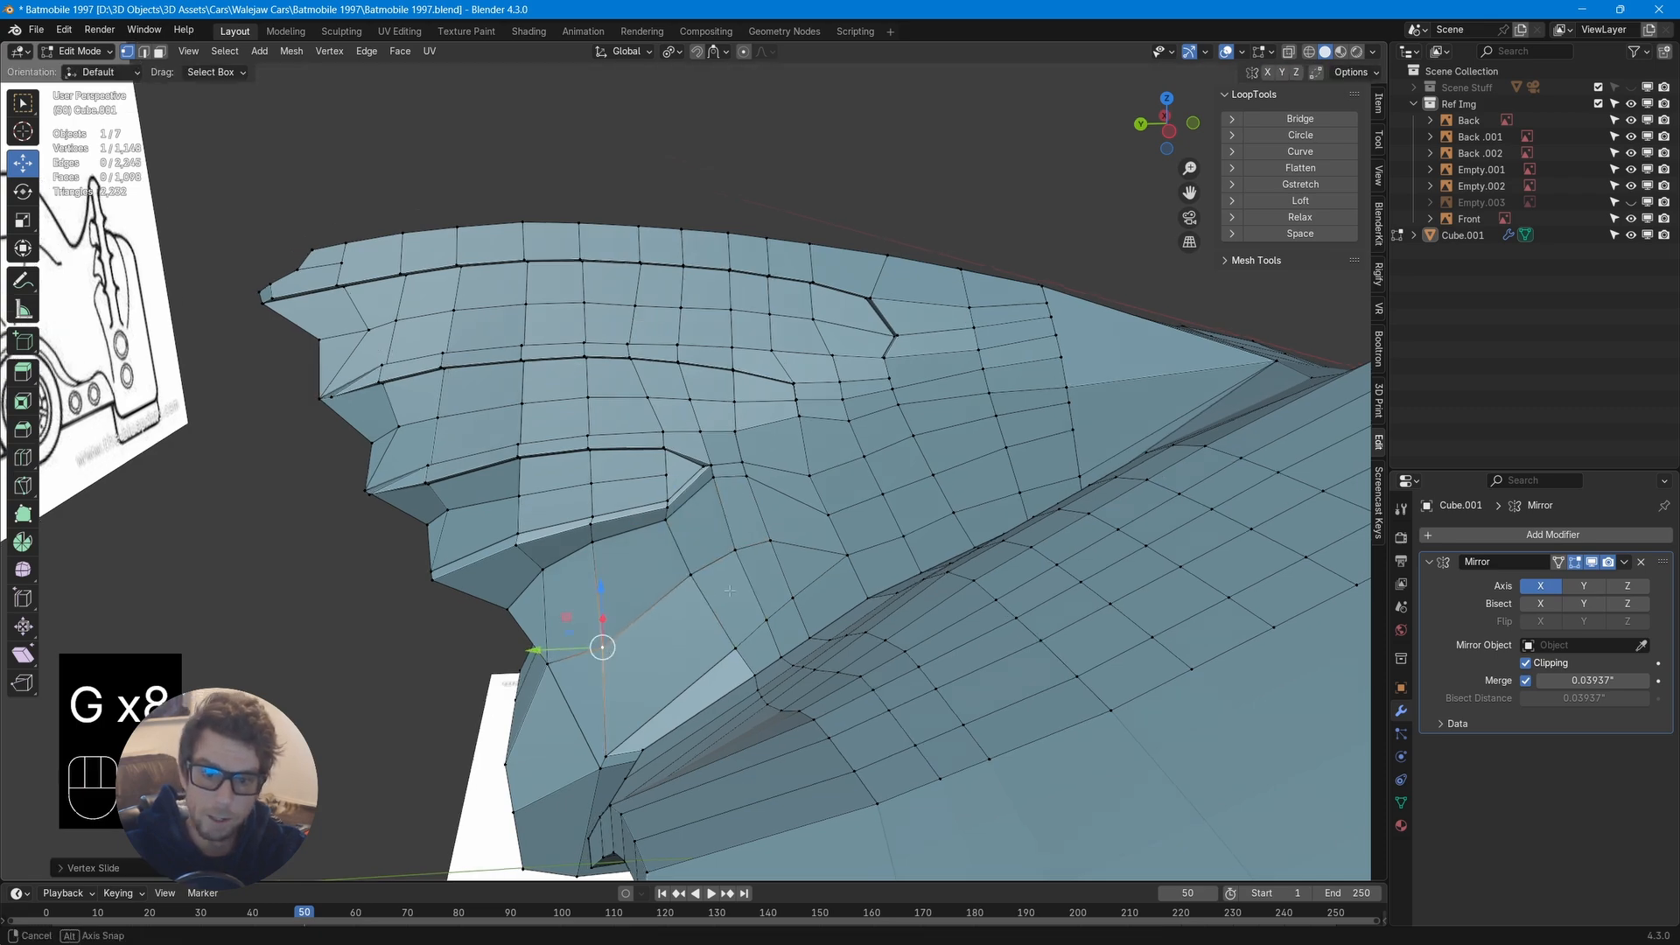
pyautogui.moveTo(608, 652); pyautogui.dragTo(778, 588, button='middle')
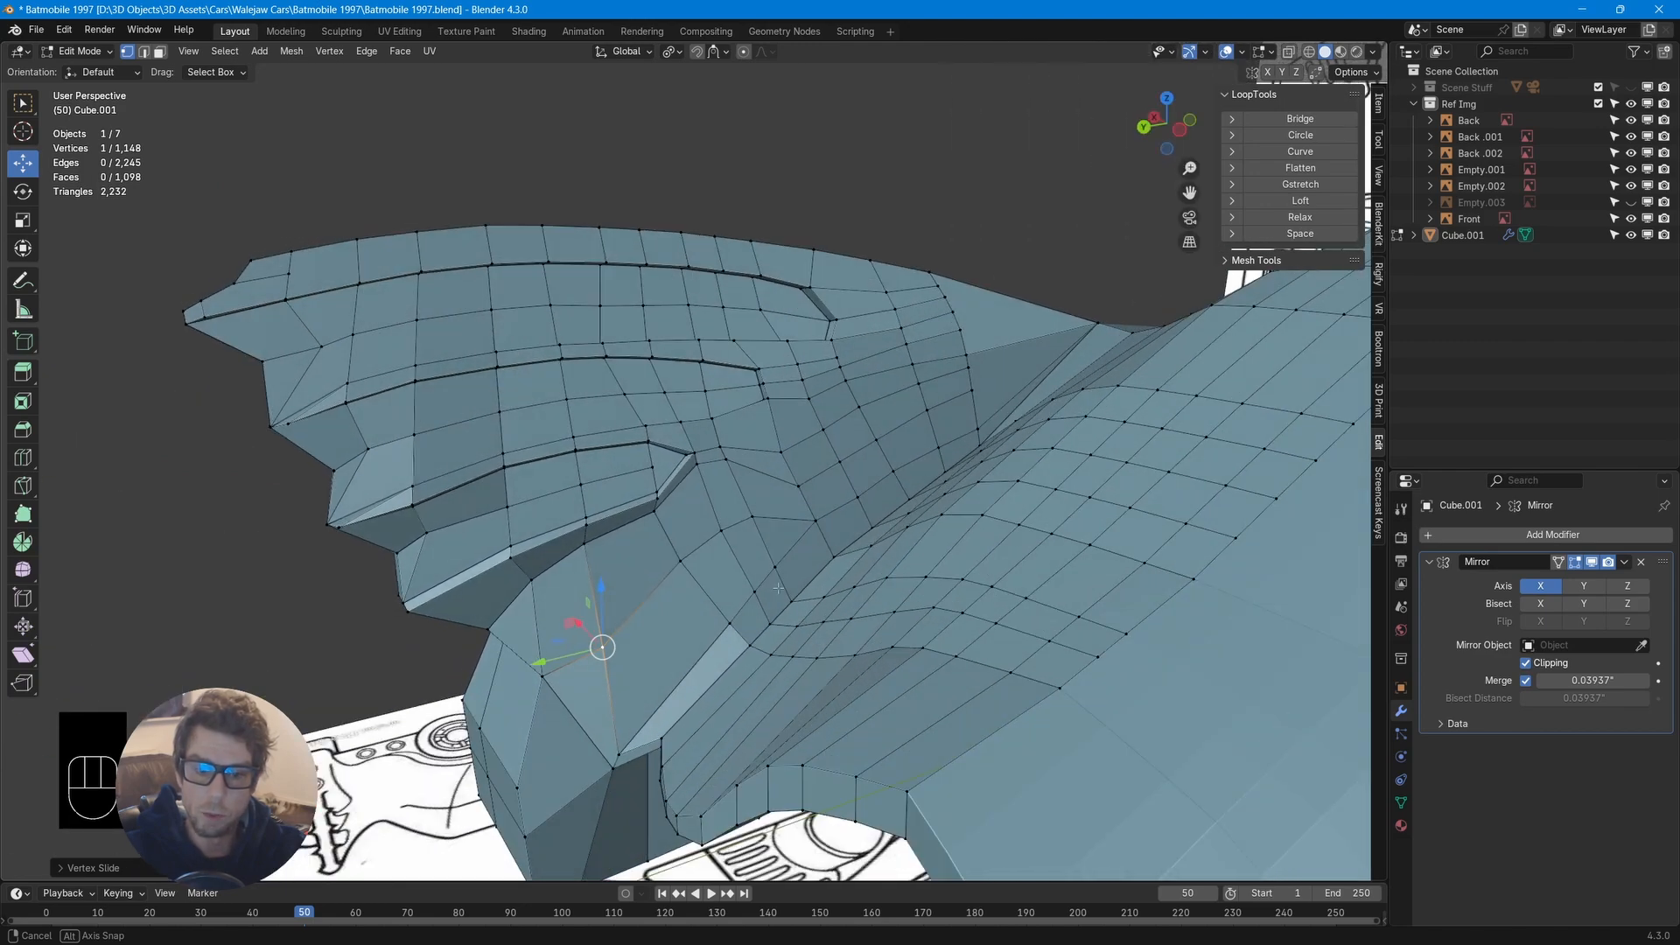
# Vertex-slide the two vertices of the crosswise row just below the middle groove's tip up along their edges, away from the body
pyautogui.click(781, 455)
pyautogui.press('g')
pyautogui.press('g')
pyautogui.click(807, 427)
pyautogui.click(802, 485)
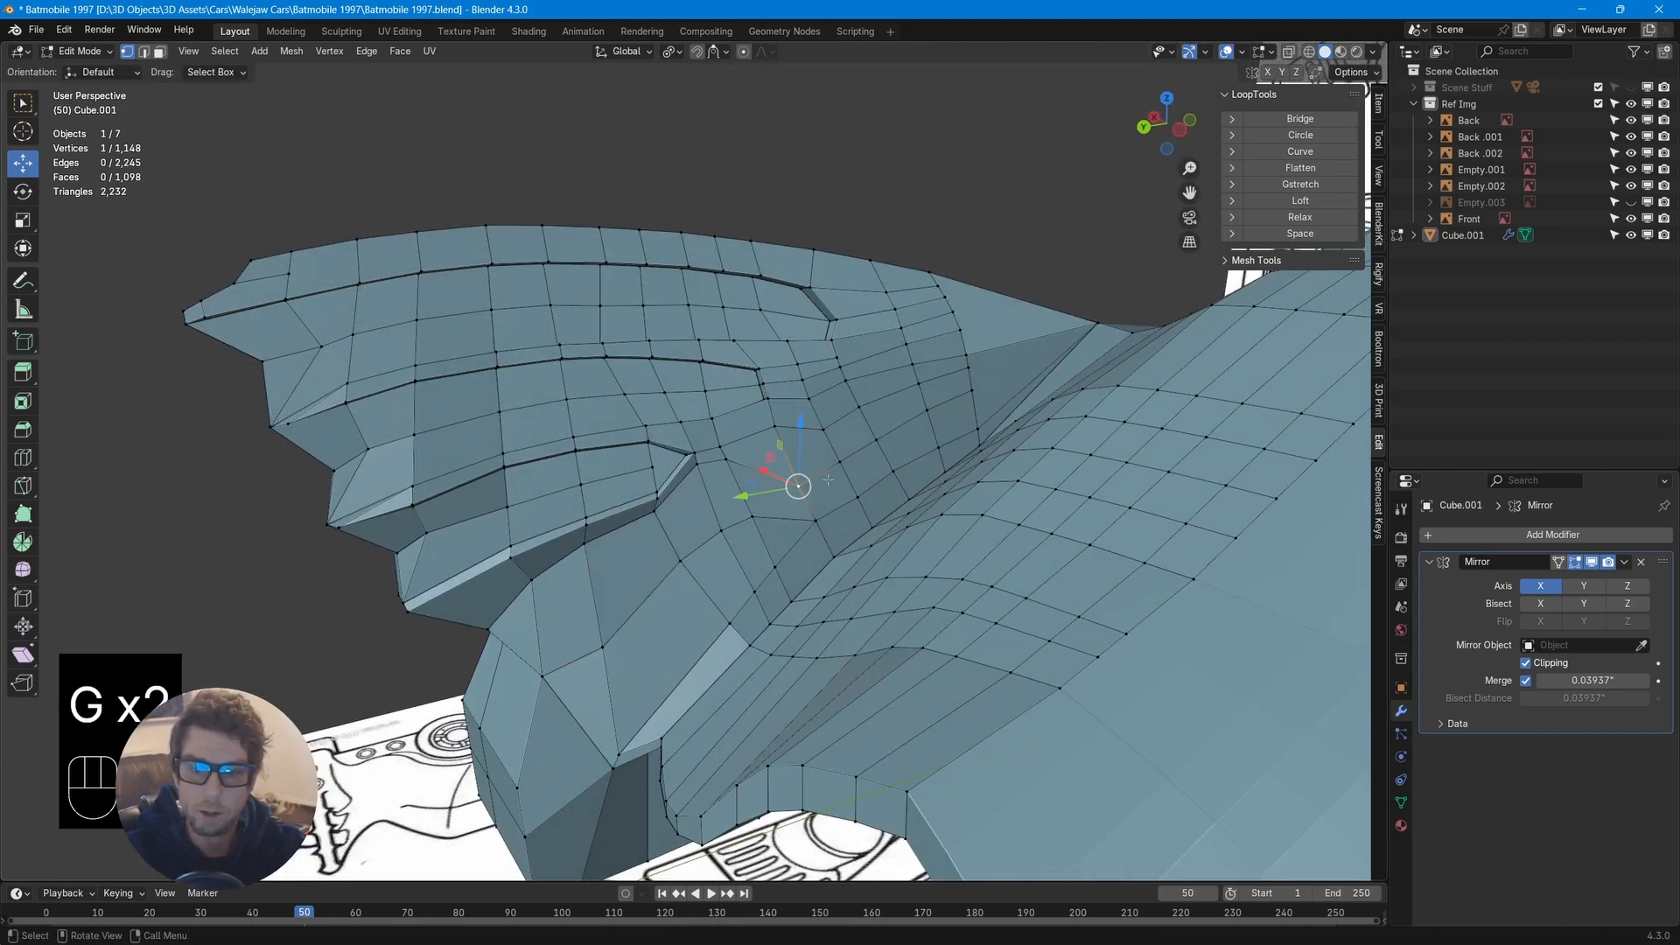
pyautogui.press('g')
pyautogui.press('g')
pyautogui.click(815, 437)
# Vertex-slide the two vertices in the next crosswise row forward of the middle groove's tip upward to match
pyautogui.click(822, 428)
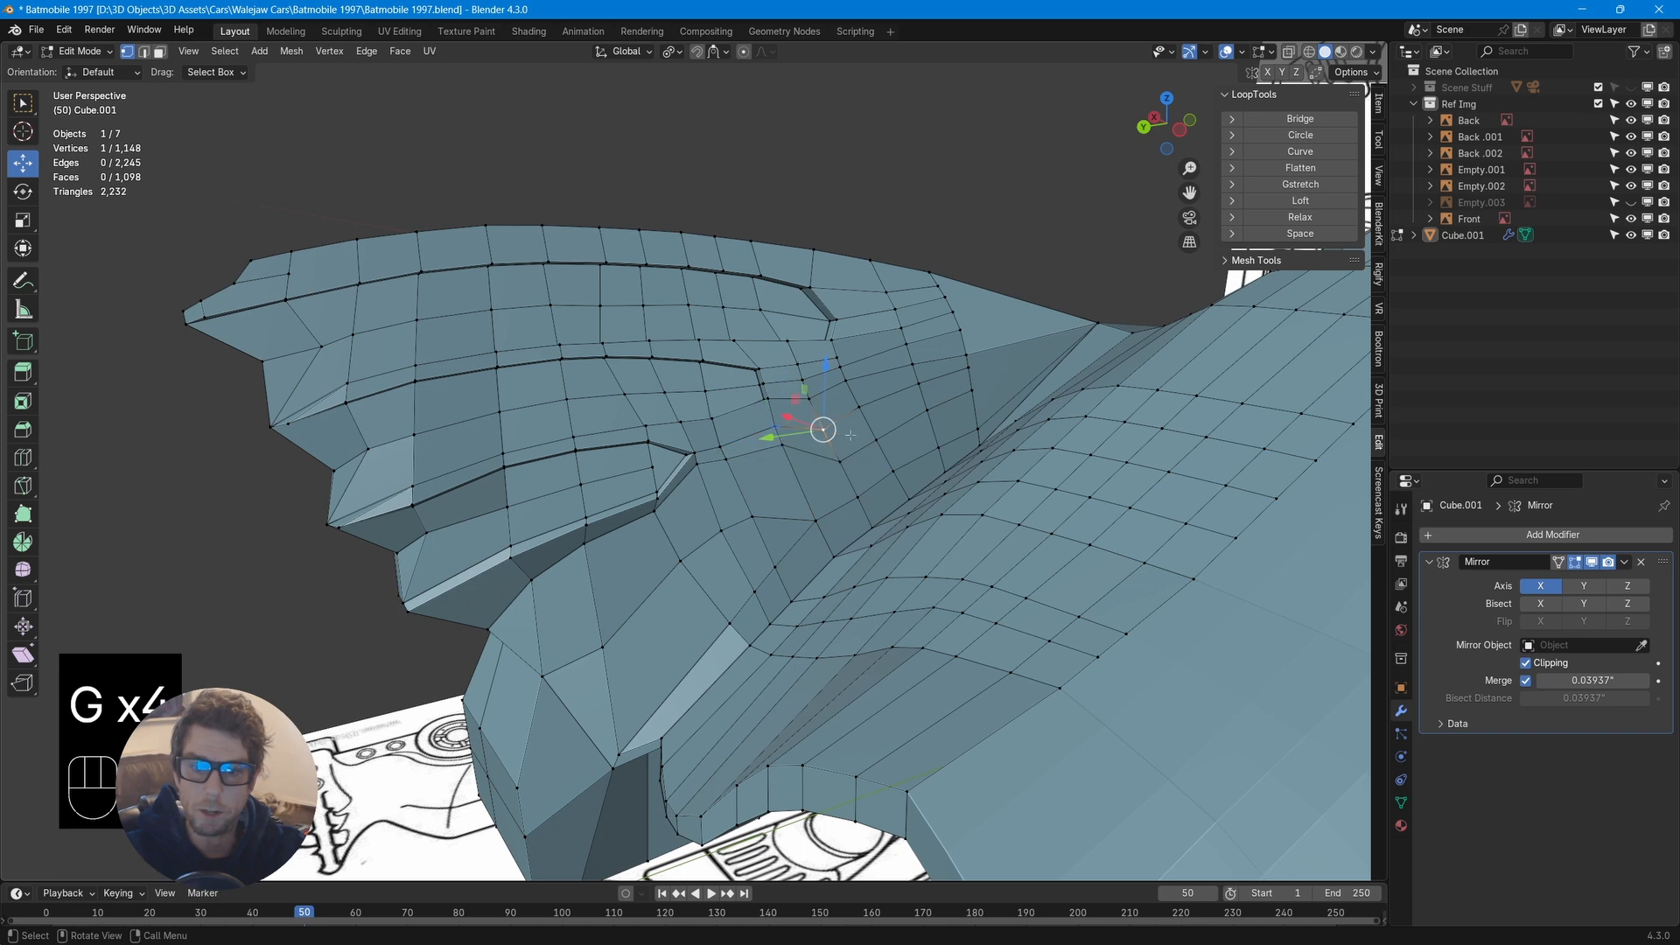
pyautogui.press('g')
pyautogui.press('g')
pyautogui.click(845, 426)
pyautogui.click(838, 460)
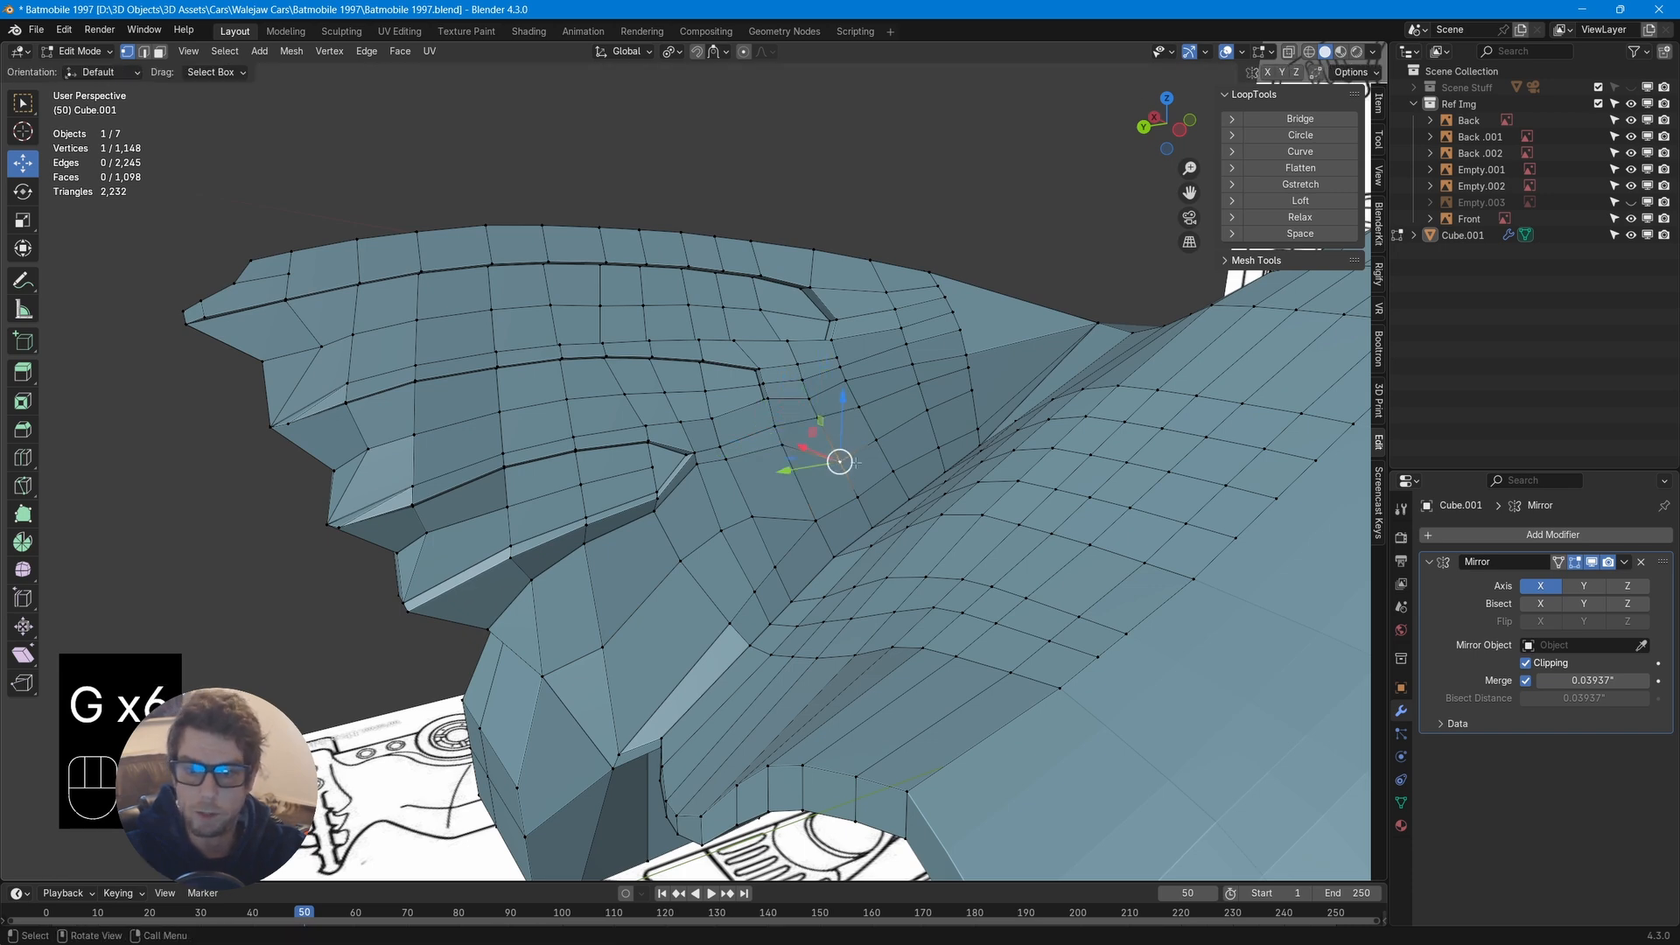
pyautogui.press('g')
pyautogui.press('g')
pyautogui.click(866, 436)
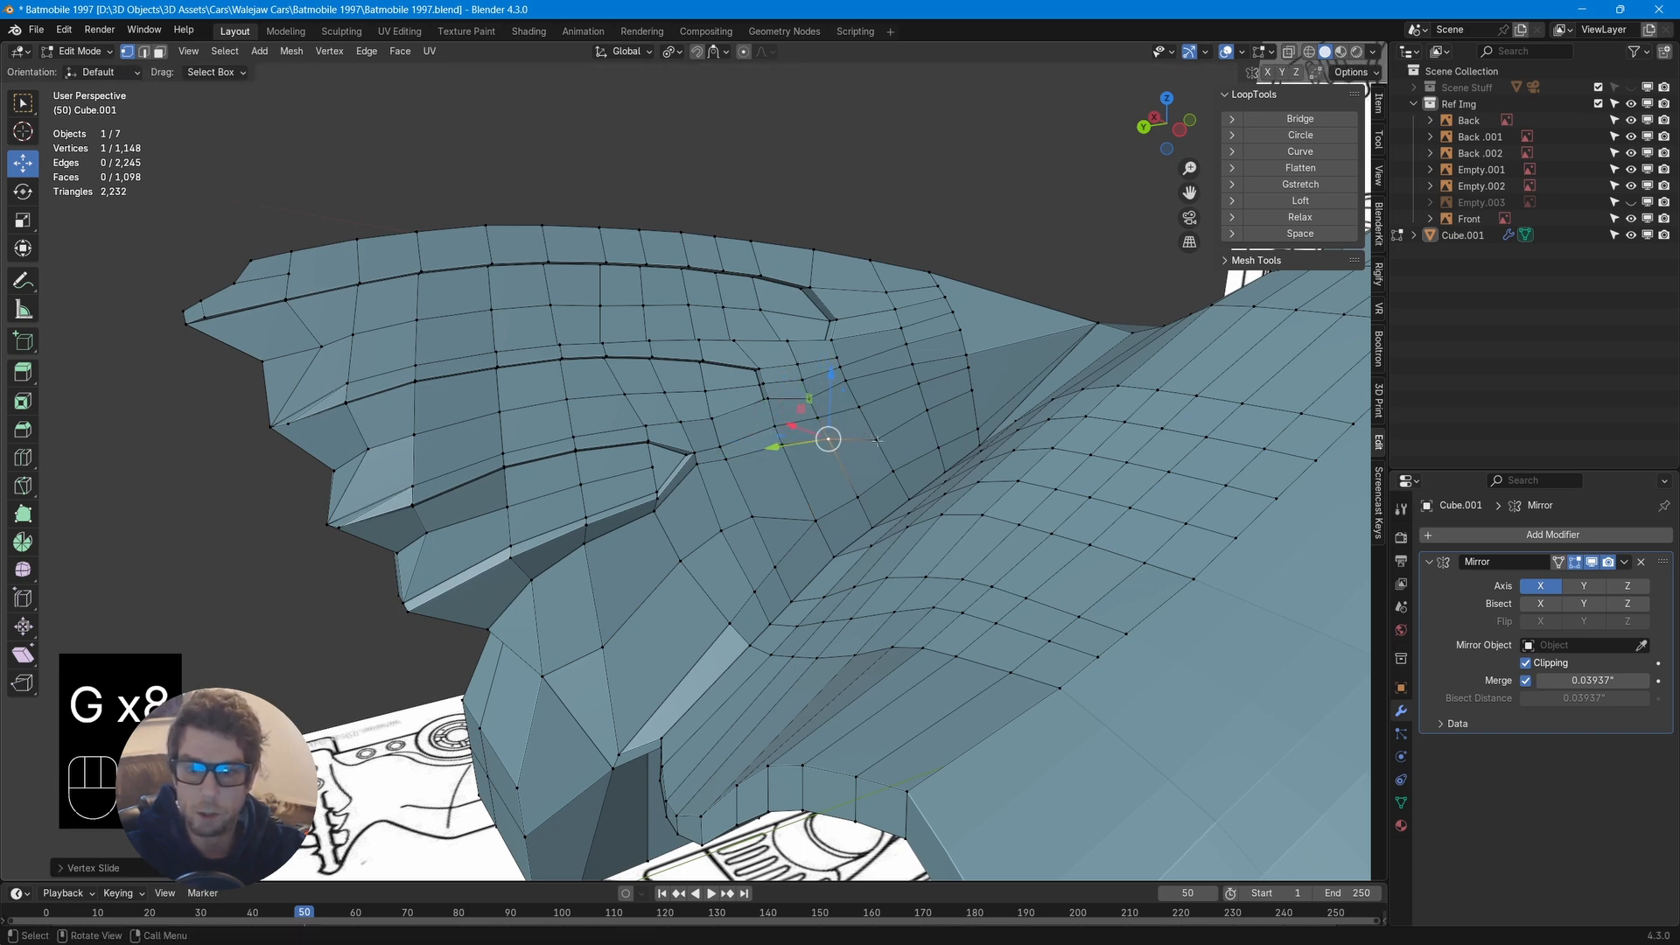
# Vertex-slide the vertex one row farther forward and the one beside the middle groove's tip to smooth the lengthwise edge flow
pyautogui.click(875, 436)
pyautogui.press('g')
pyautogui.press('g')
pyautogui.click(872, 432)
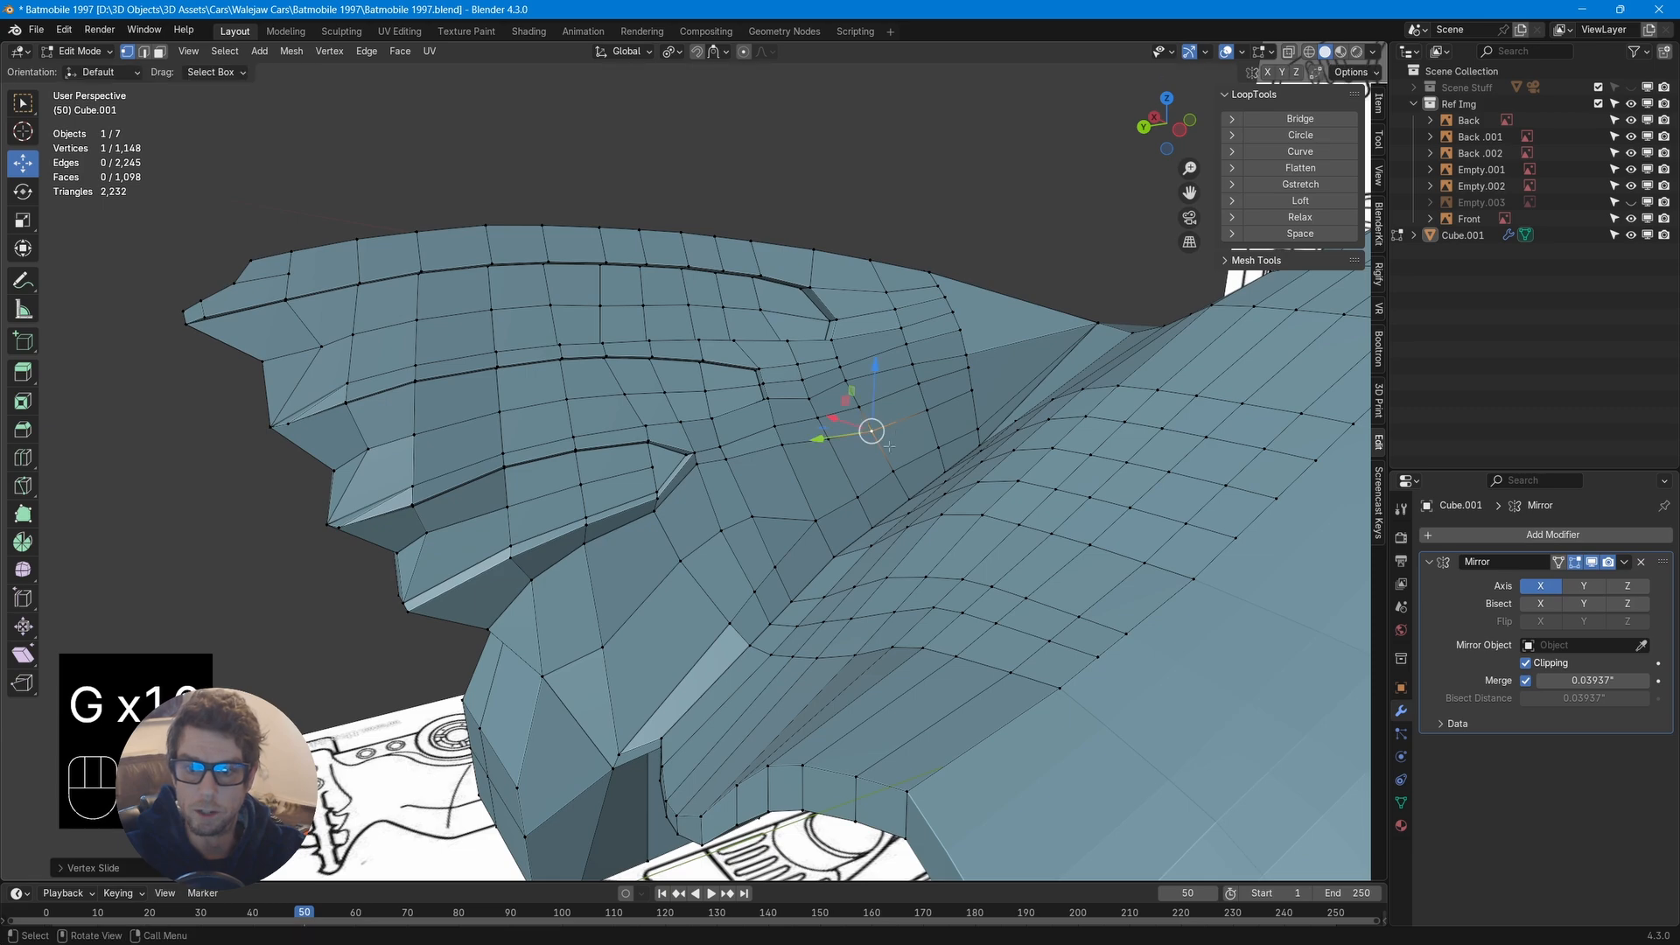
pyautogui.moveTo(872, 433); pyautogui.dragTo(804, 403, button='middle')
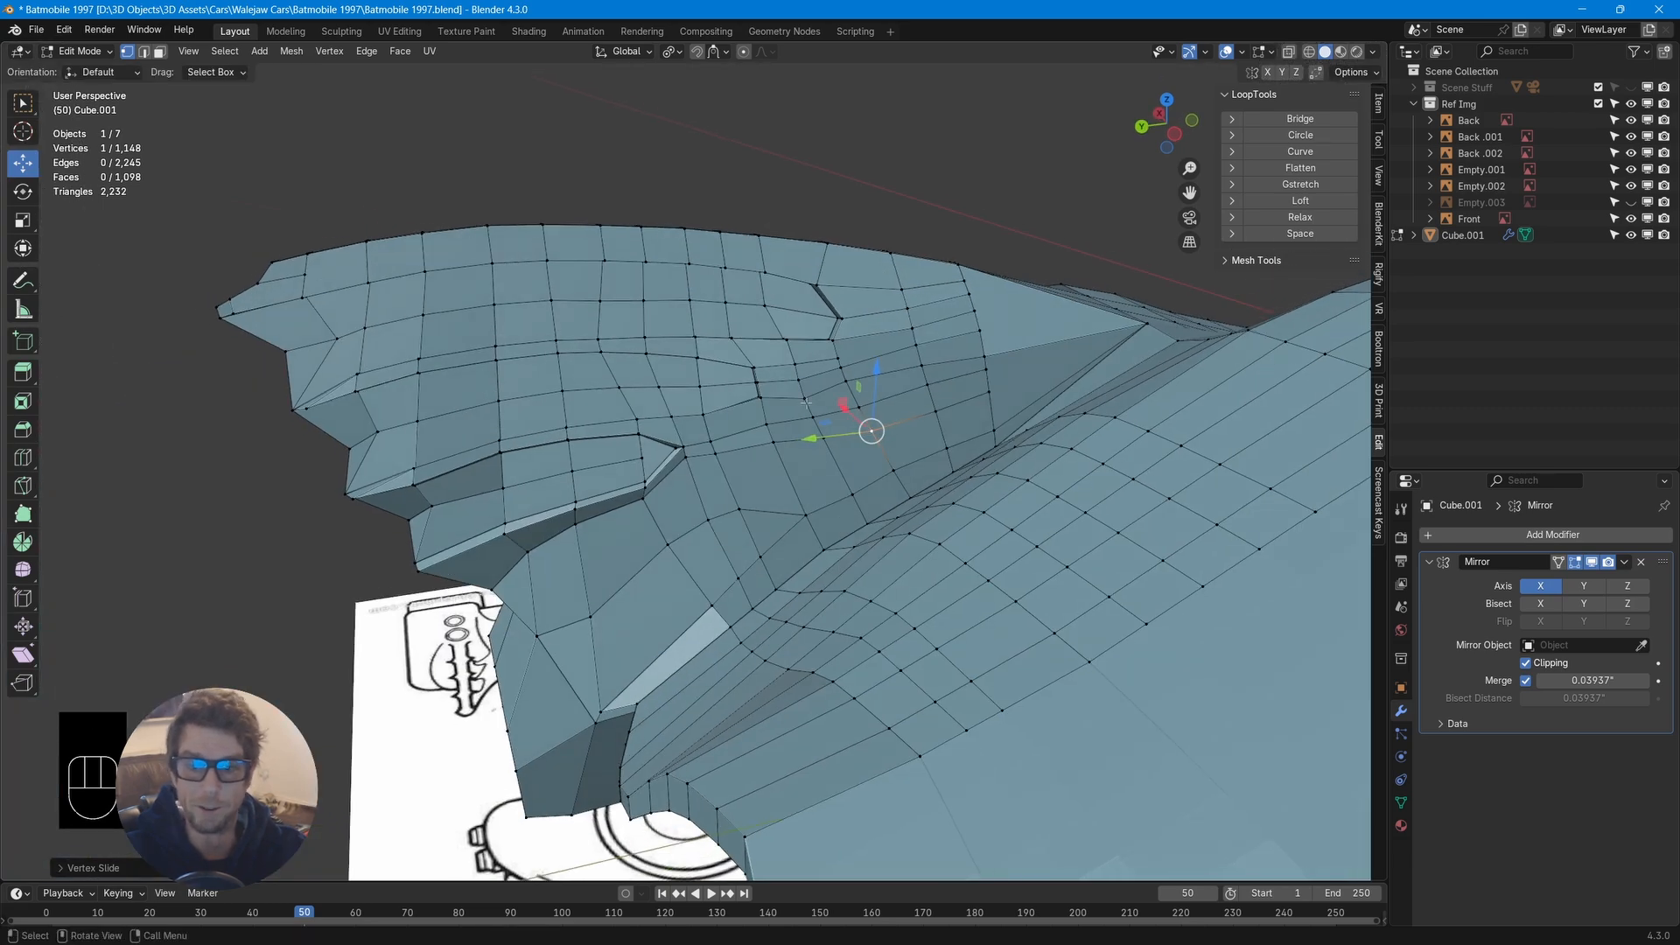
pyautogui.press('g')
pyautogui.press('g')
pyautogui.click(825, 390)
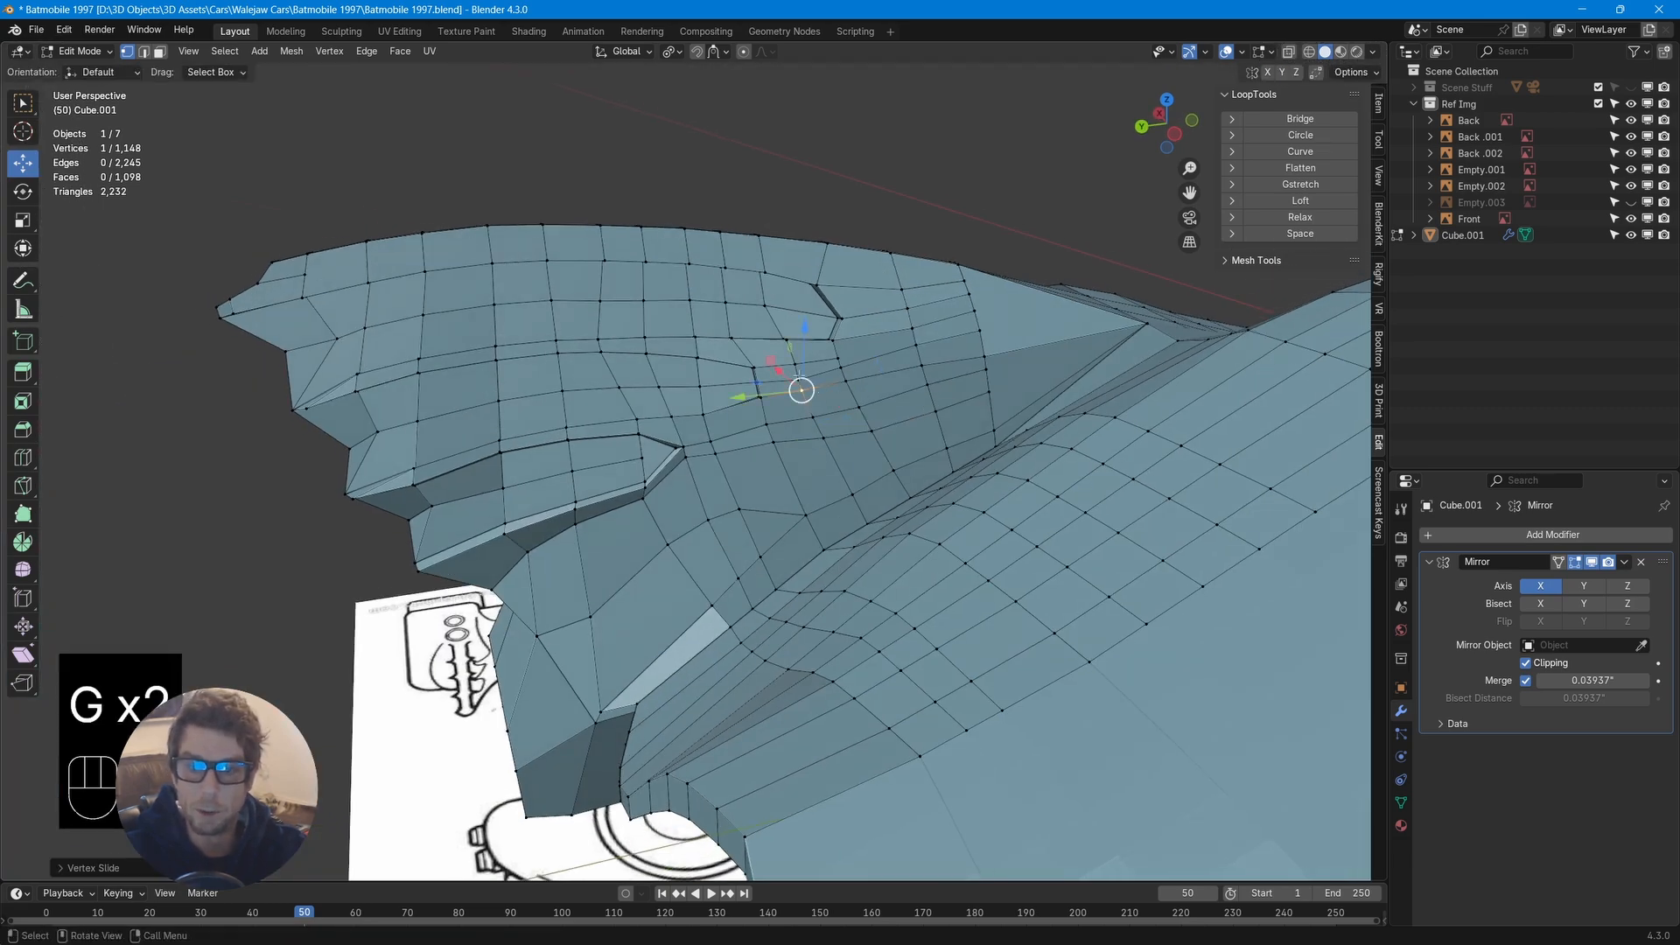
# Vertex-slide the last two vertices of the lengthwise row below the top groove's tip down toward the body, at the fin's front end
pyautogui.moveTo(839, 411); pyautogui.dragTo(835, 428, button='middle')
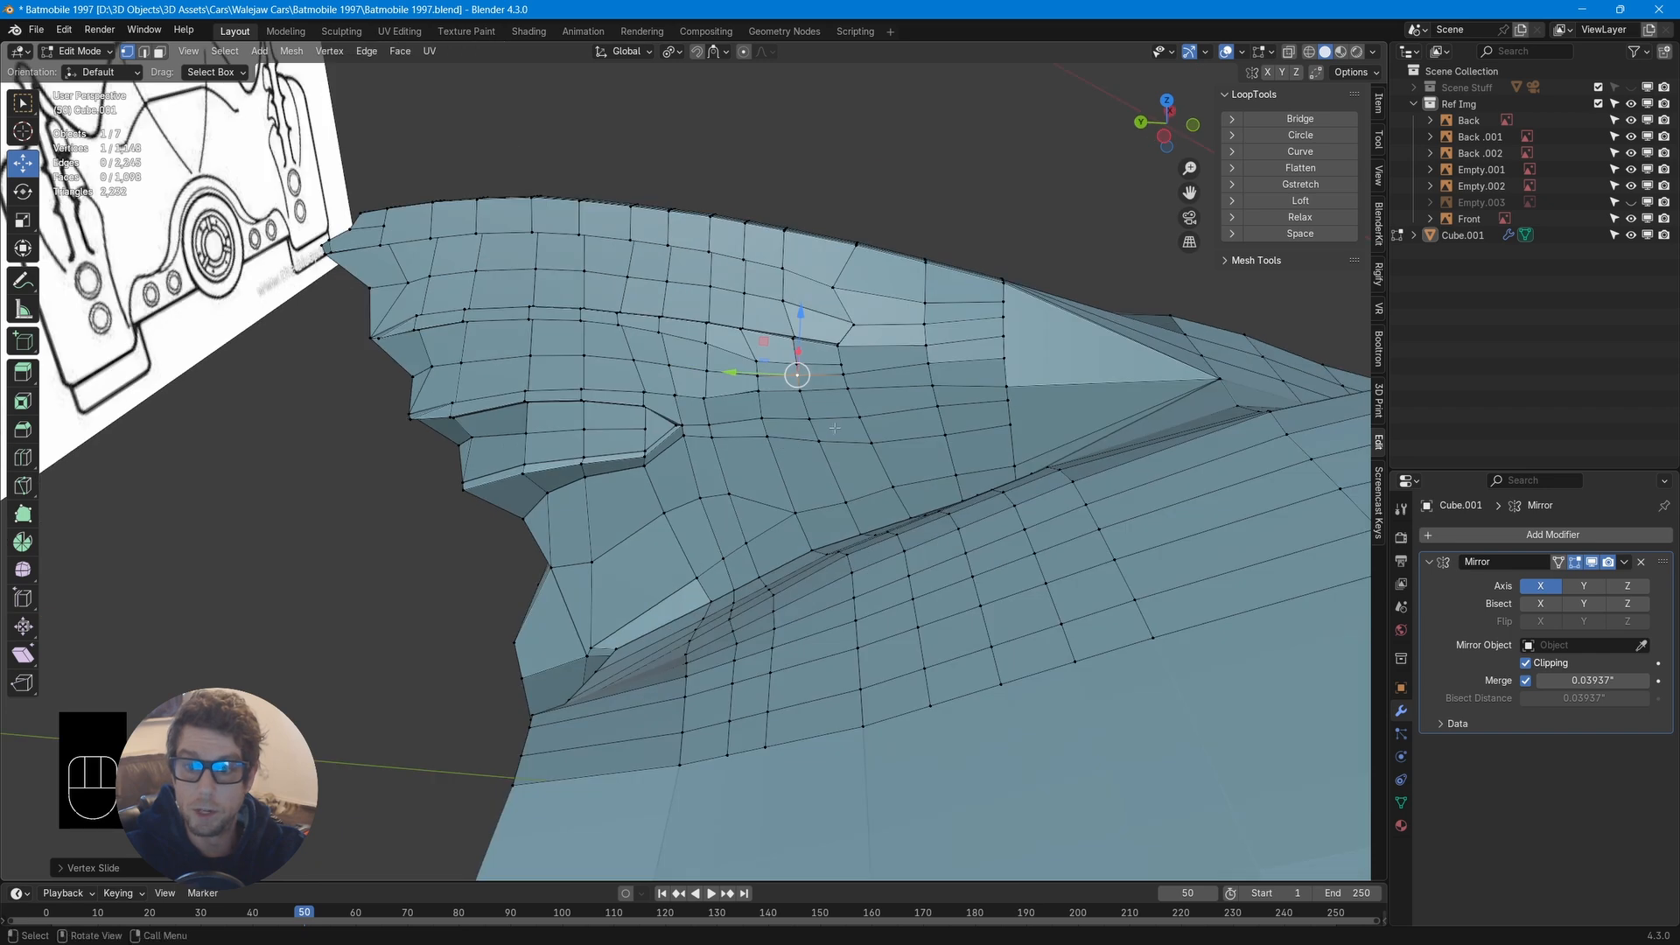
pyautogui.click(934, 365)
pyautogui.press('g')
pyautogui.press('g')
pyautogui.click(990, 370)
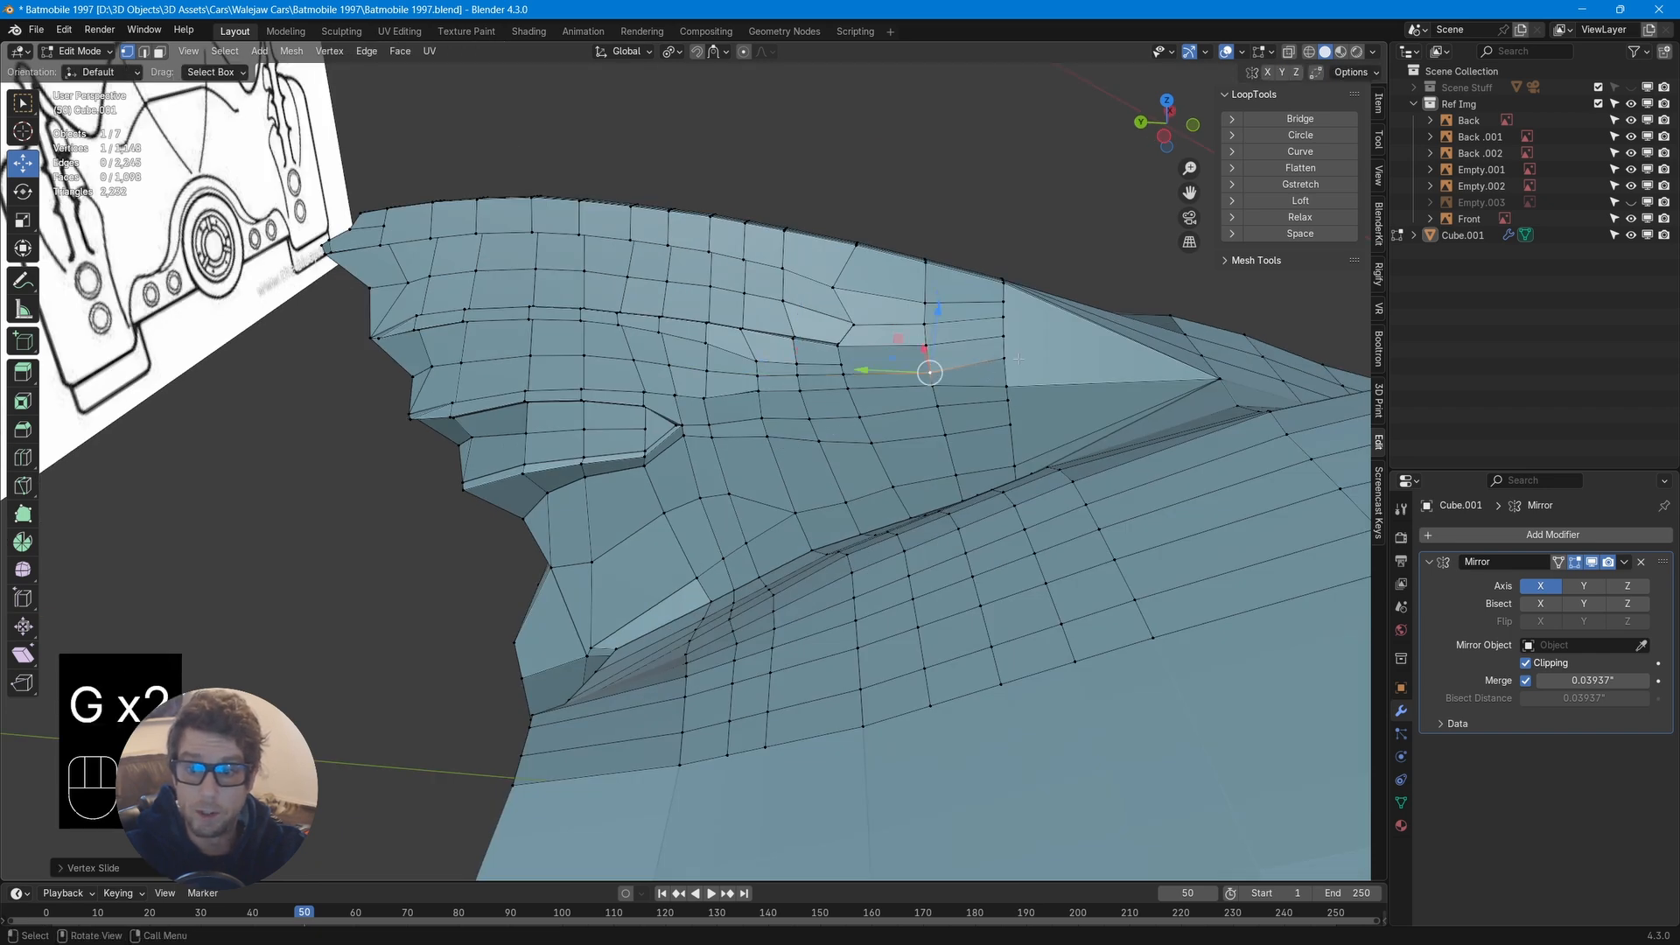
pyautogui.click(1005, 360)
pyautogui.press('g')
pyautogui.press('g')
pyautogui.click(1004, 373)
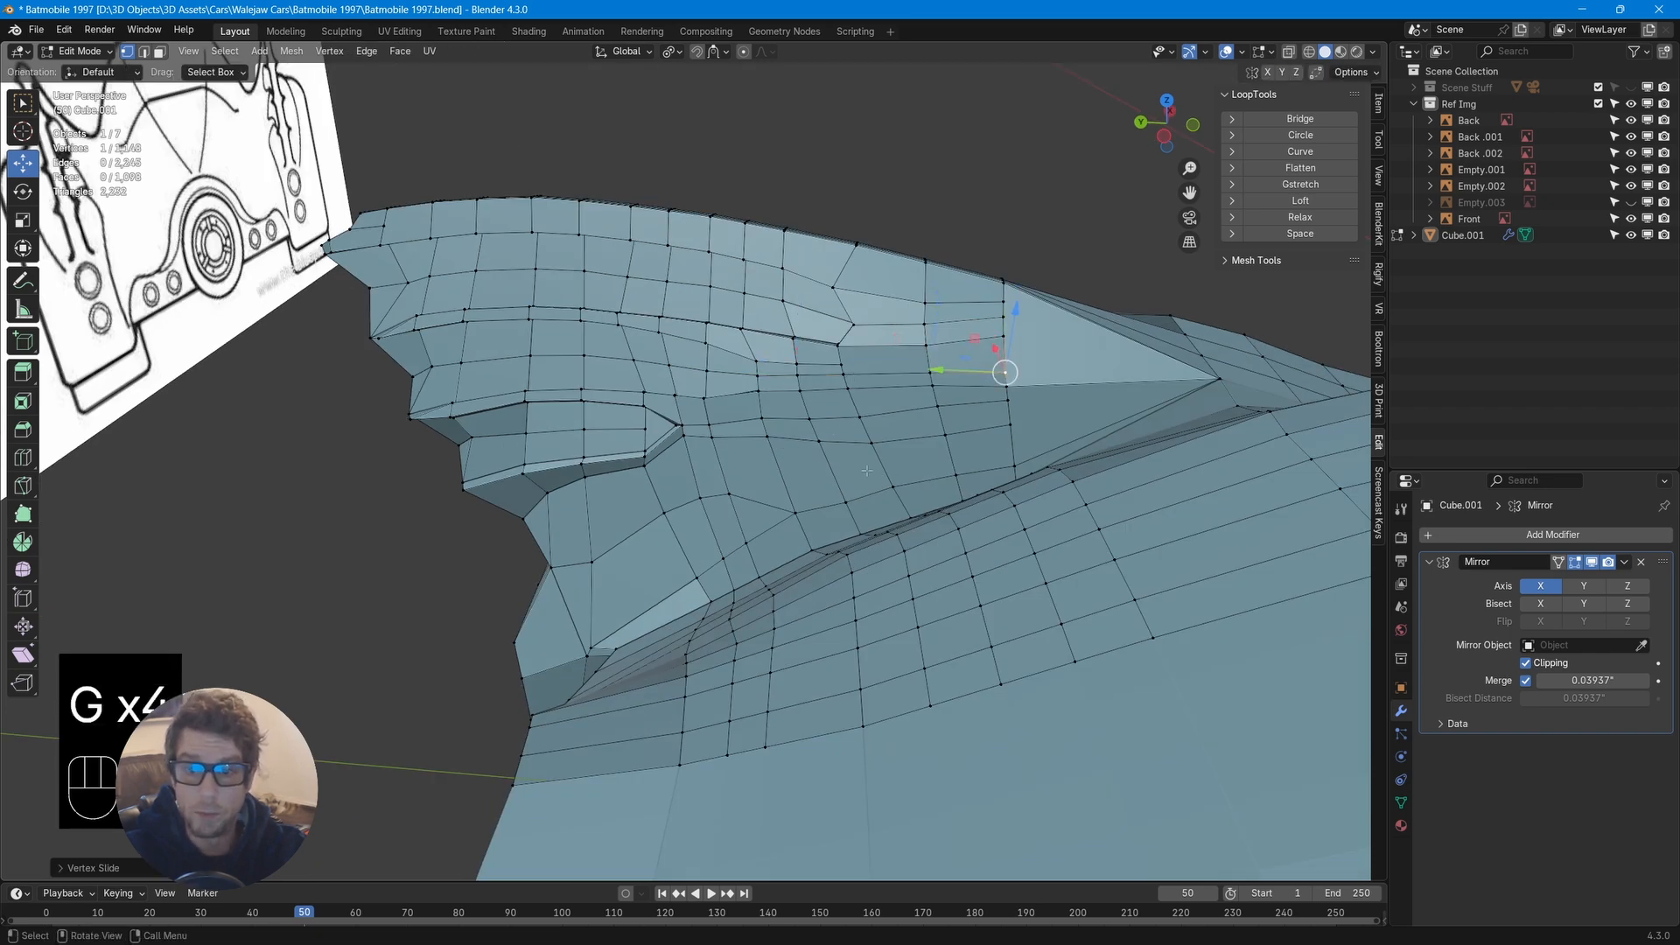
# Knife-cut a lengthwise edge from beside the middle groove's tip to the front crosswise edge, just above the lowered row
pyautogui.press('k')
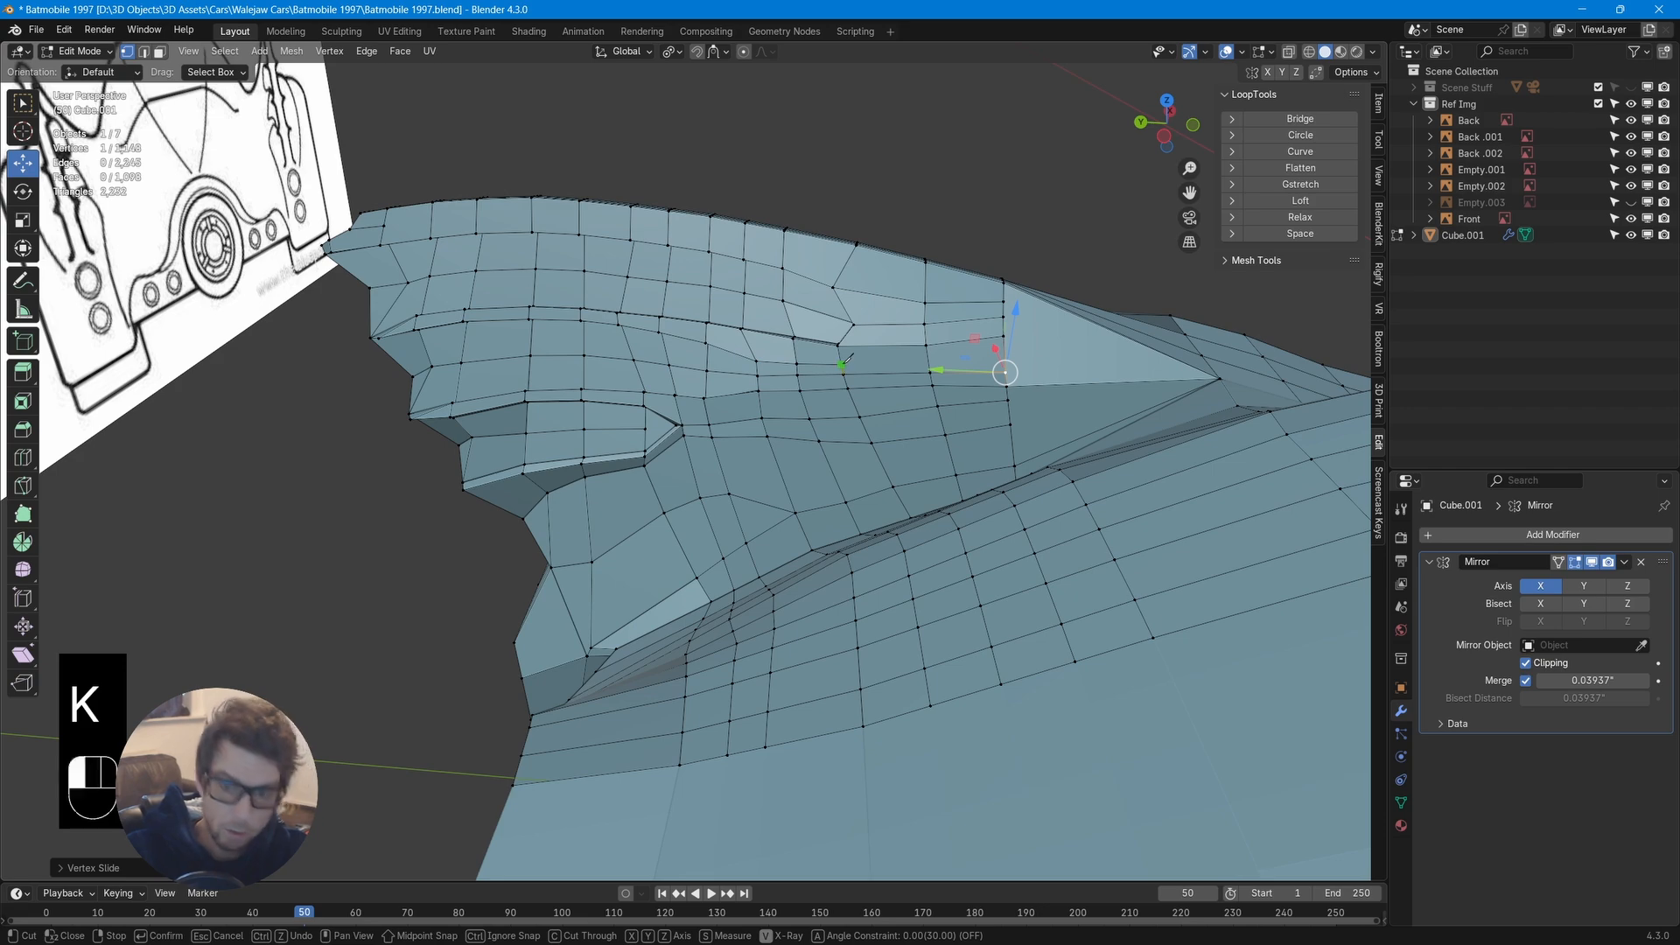
pyautogui.click(1004, 359)
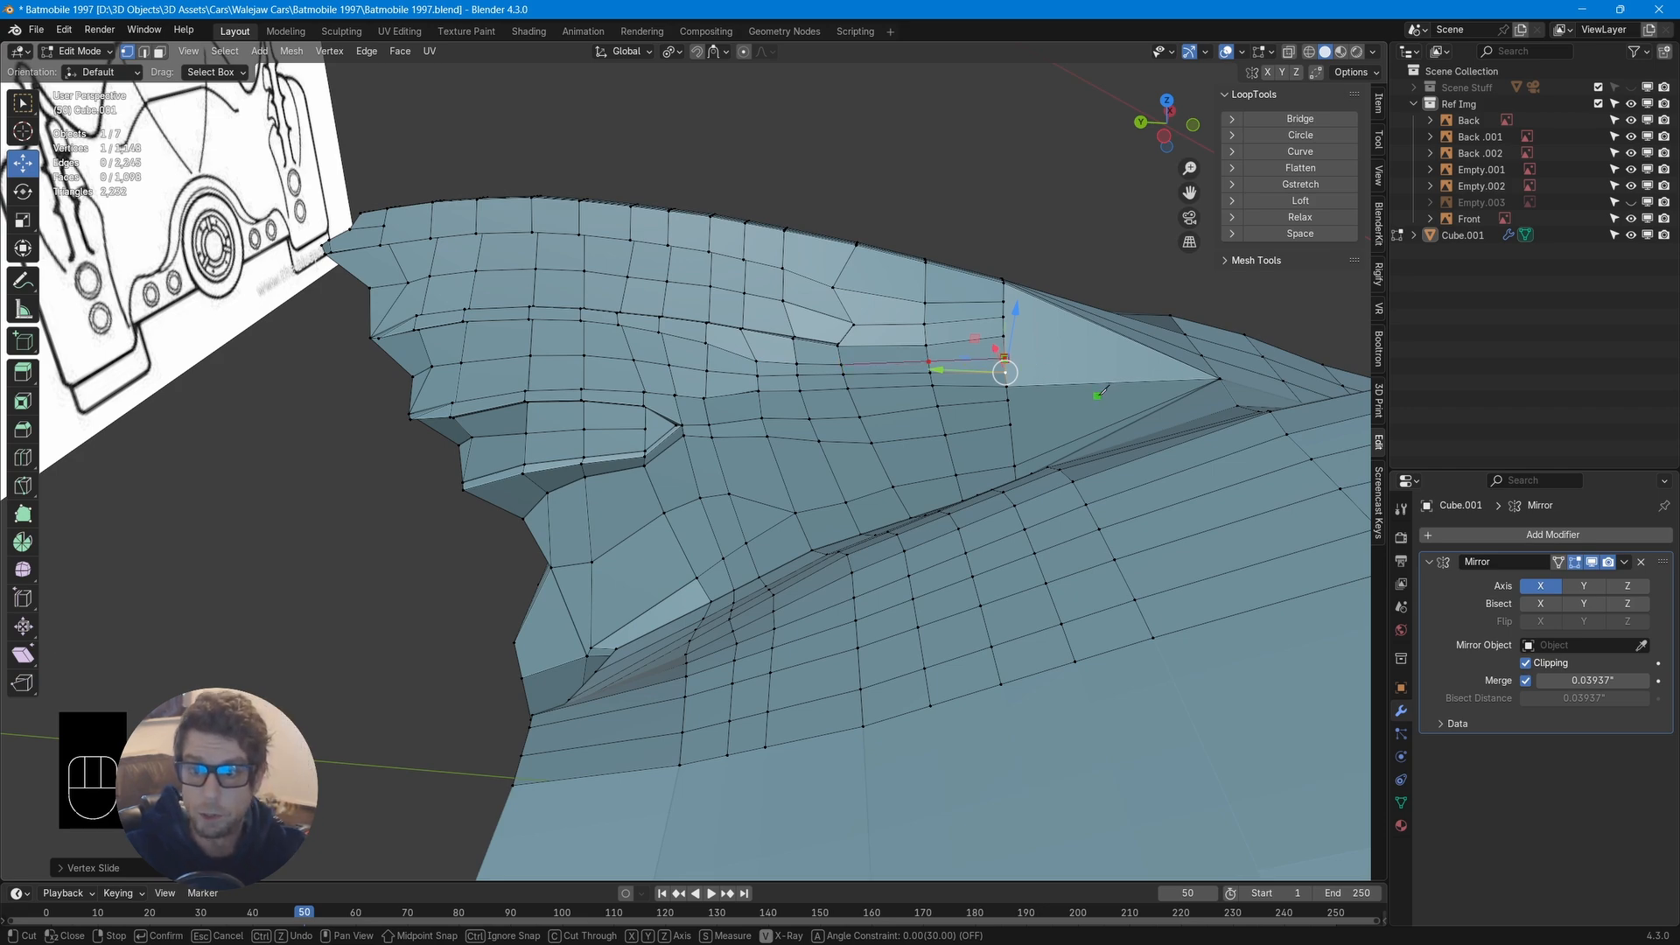
pyautogui.press('Return')
# With auto merge on, vertex-slide the four vertices below the bottom groove fully down their edges to merge them into the fin's base vertices
pyautogui.moveTo(1096, 396); pyautogui.dragTo(785, 547, button='middle')
pyautogui.click(775, 548)
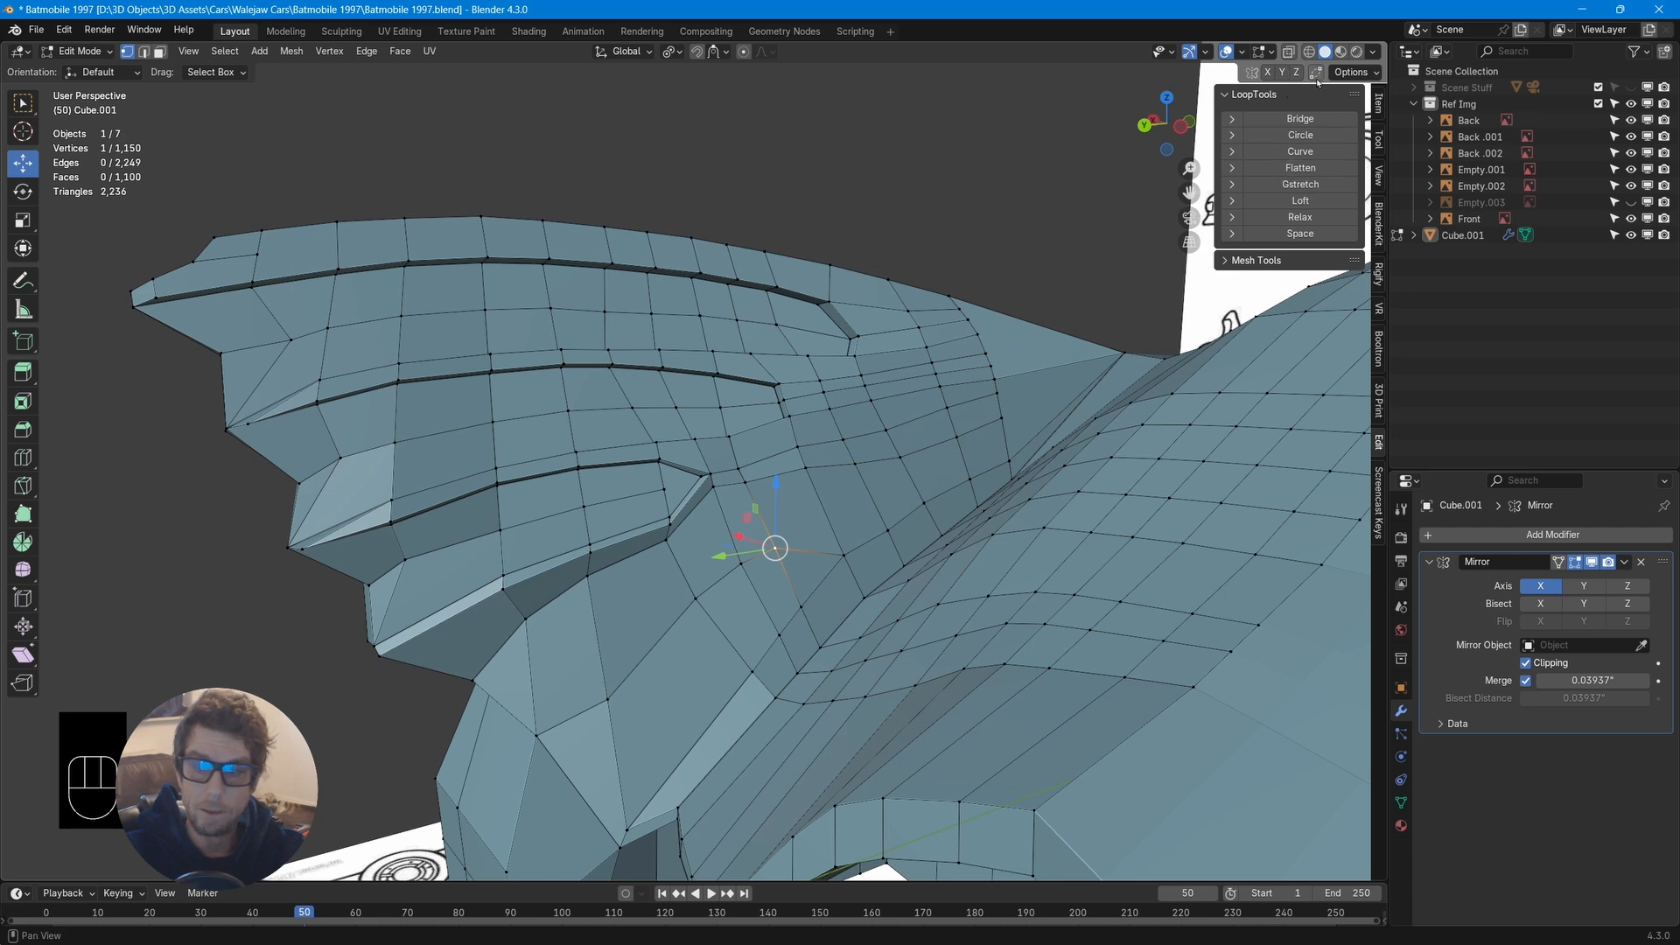
pyautogui.press('g')
pyautogui.press('g')
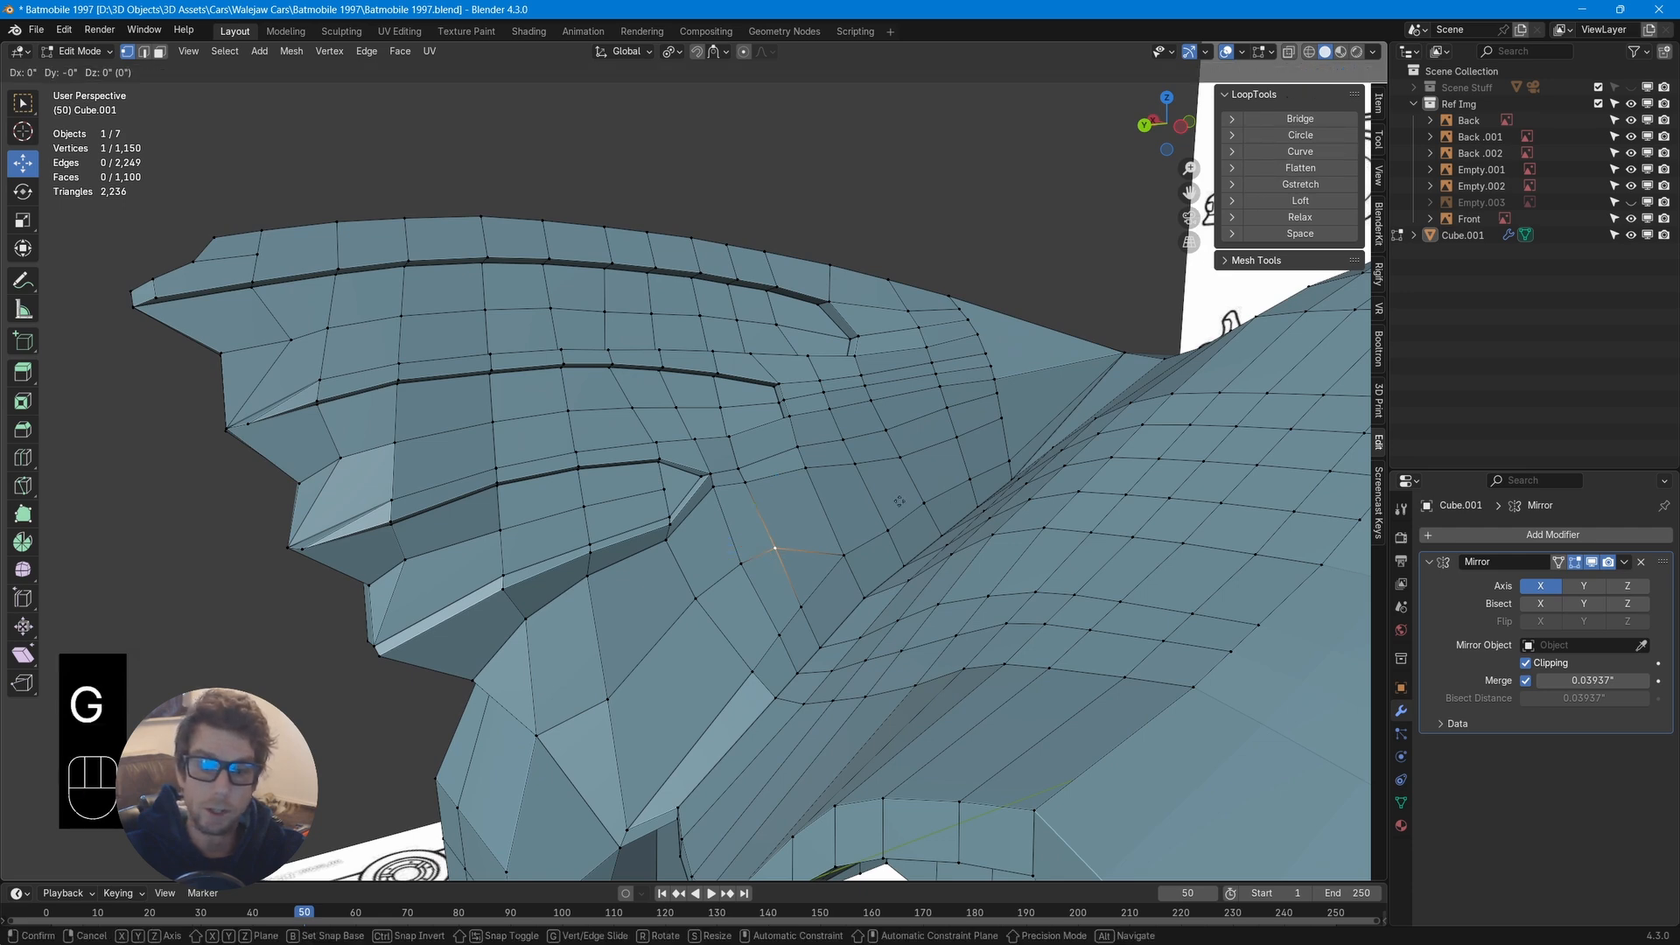
pyautogui.click(878, 590)
pyautogui.click(735, 570)
pyautogui.press('g')
pyautogui.press('g')
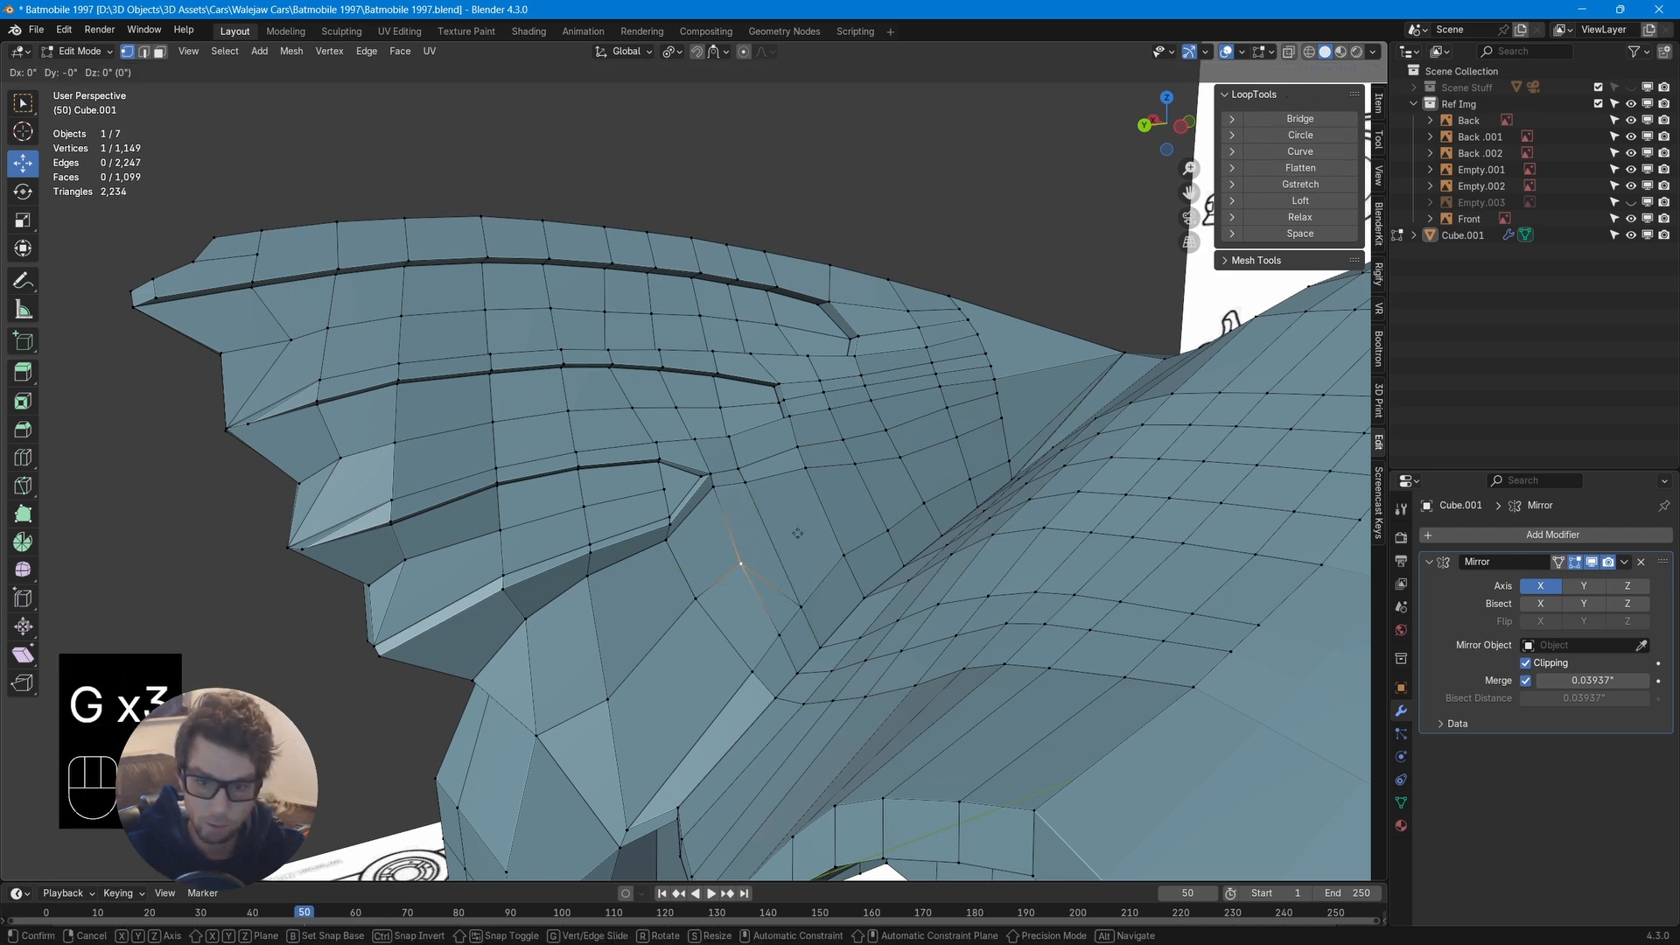
pyautogui.click(839, 615)
pyautogui.click(695, 599)
pyautogui.press('g')
pyautogui.press('g')
pyautogui.click(759, 682)
pyautogui.press('g')
pyautogui.press('g')
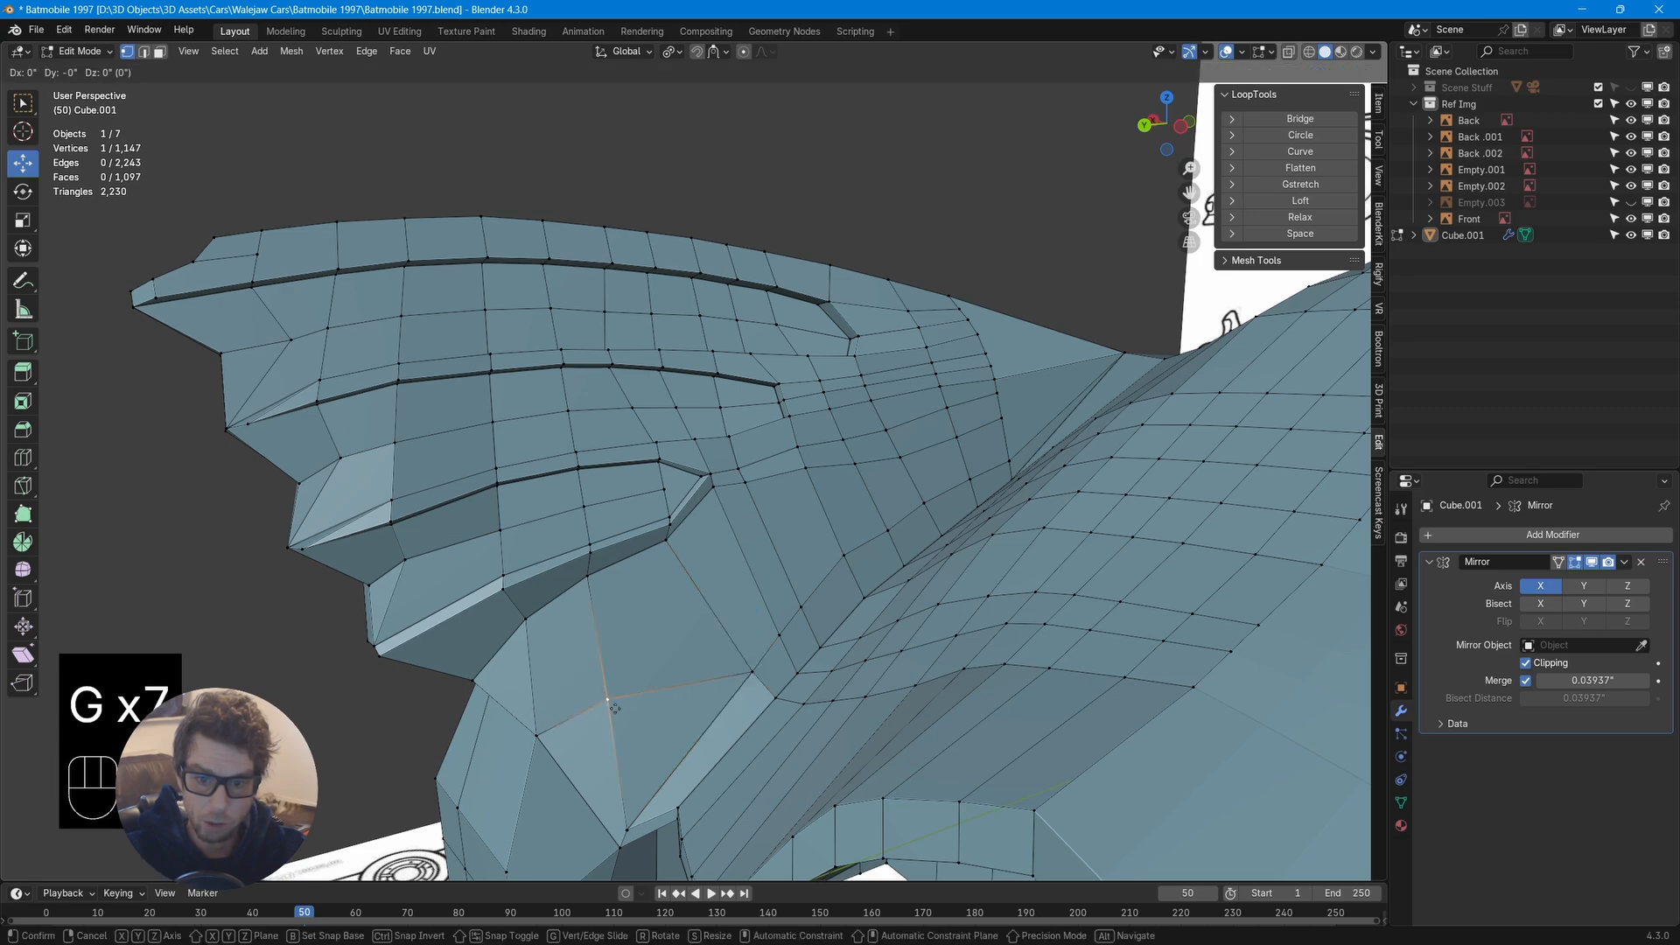
pyautogui.click(682, 691)
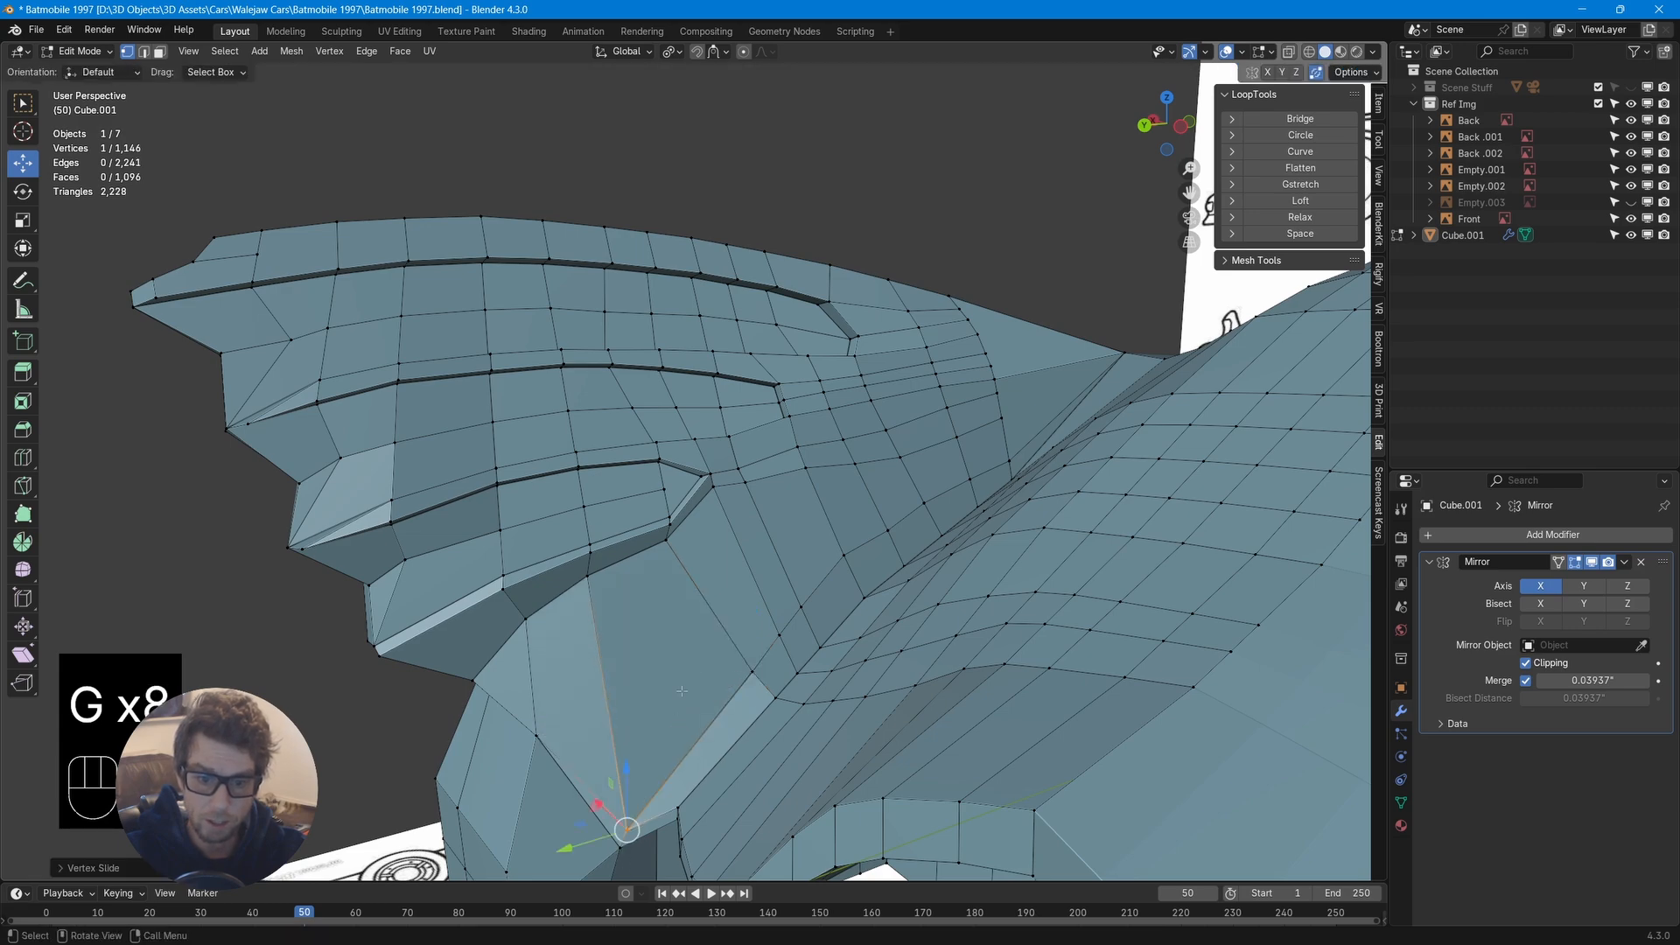
# Vertex-slide the crease vertex where the fin meets the body back toward the fin's rear base
pyautogui.moveTo(569, 792); pyautogui.dragTo(748, 619, button='middle')
pyautogui.moveTo(719, 585); pyautogui.dragTo(756, 639)
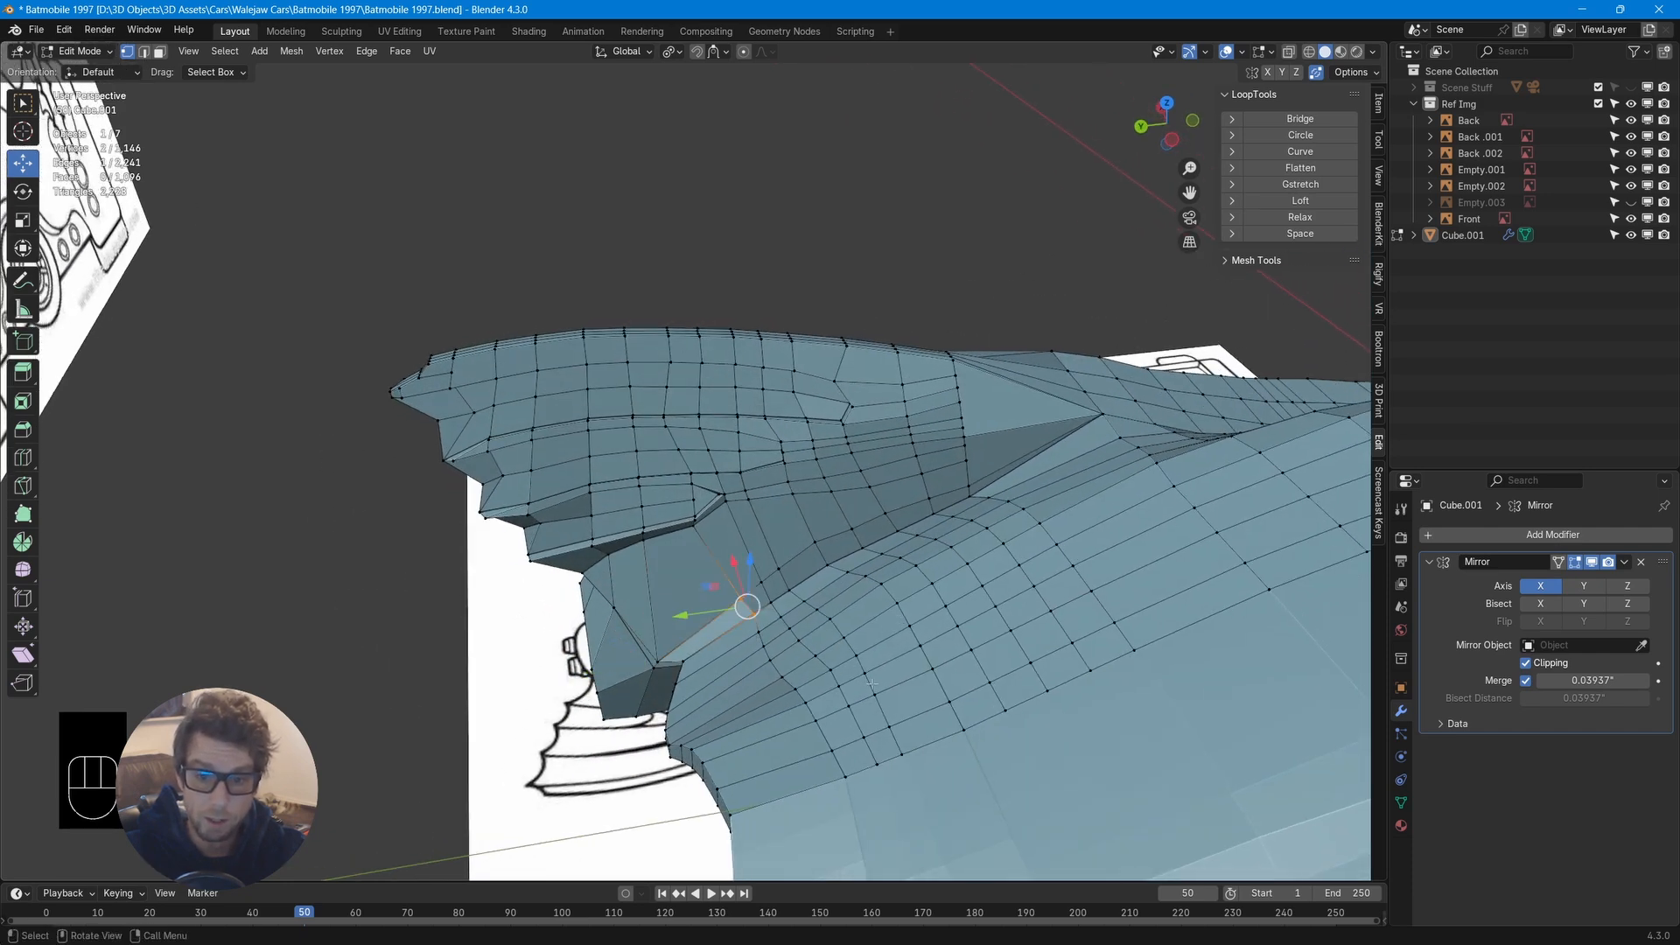
pyautogui.press('g')
pyautogui.press('g')
pyautogui.click(851, 750)
# Select the crosswise edge path on the body beside the fin base and edge-slide it toward the rear
pyautogui.keyDown('ctrl'); pyautogui.click(808, 790); pyautogui.keyUp('ctrl')
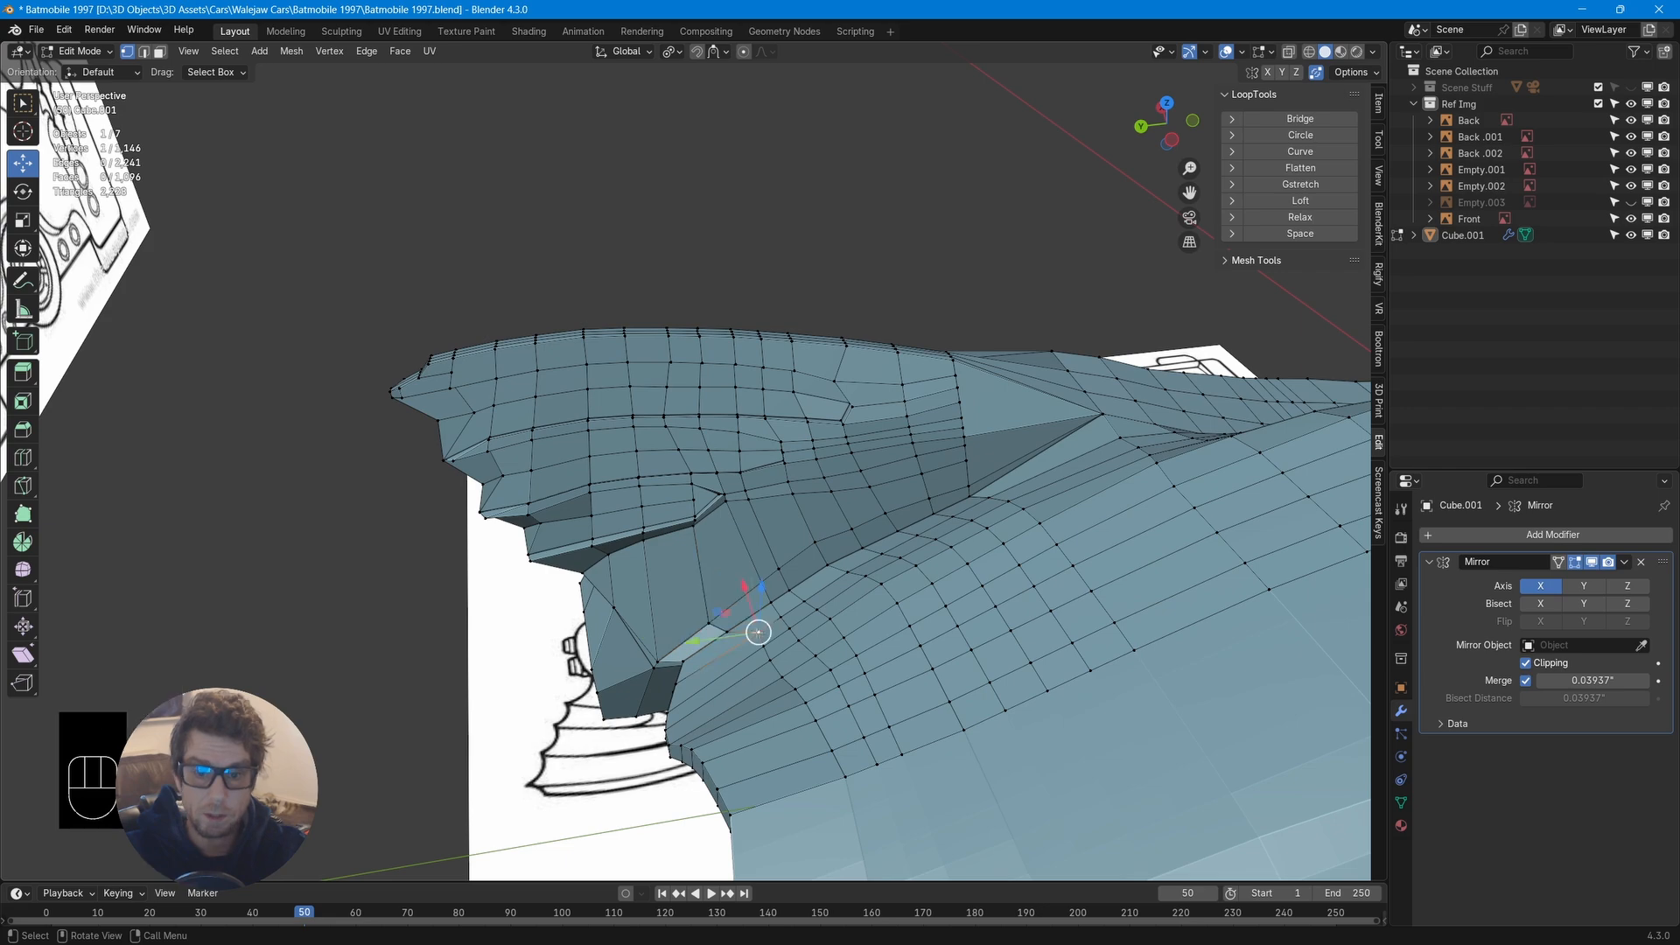
pyautogui.press('g')
pyautogui.press('g')
pyautogui.click(840, 766)
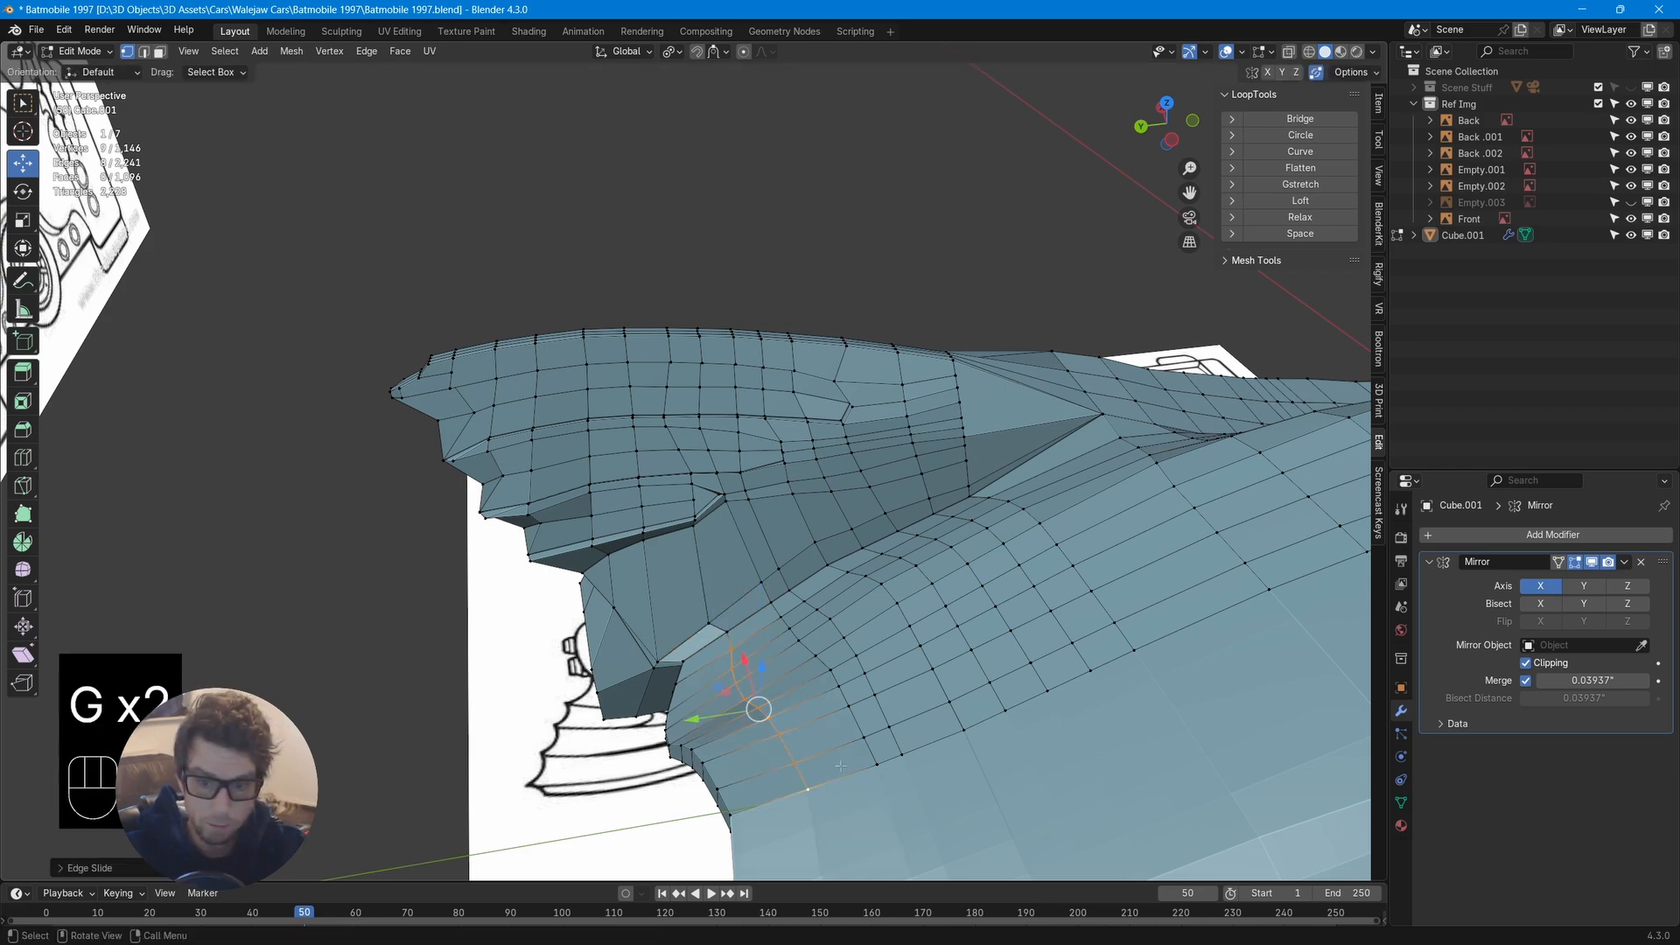
pyautogui.moveTo(840, 766); pyautogui.dragTo(785, 566, button='middle')
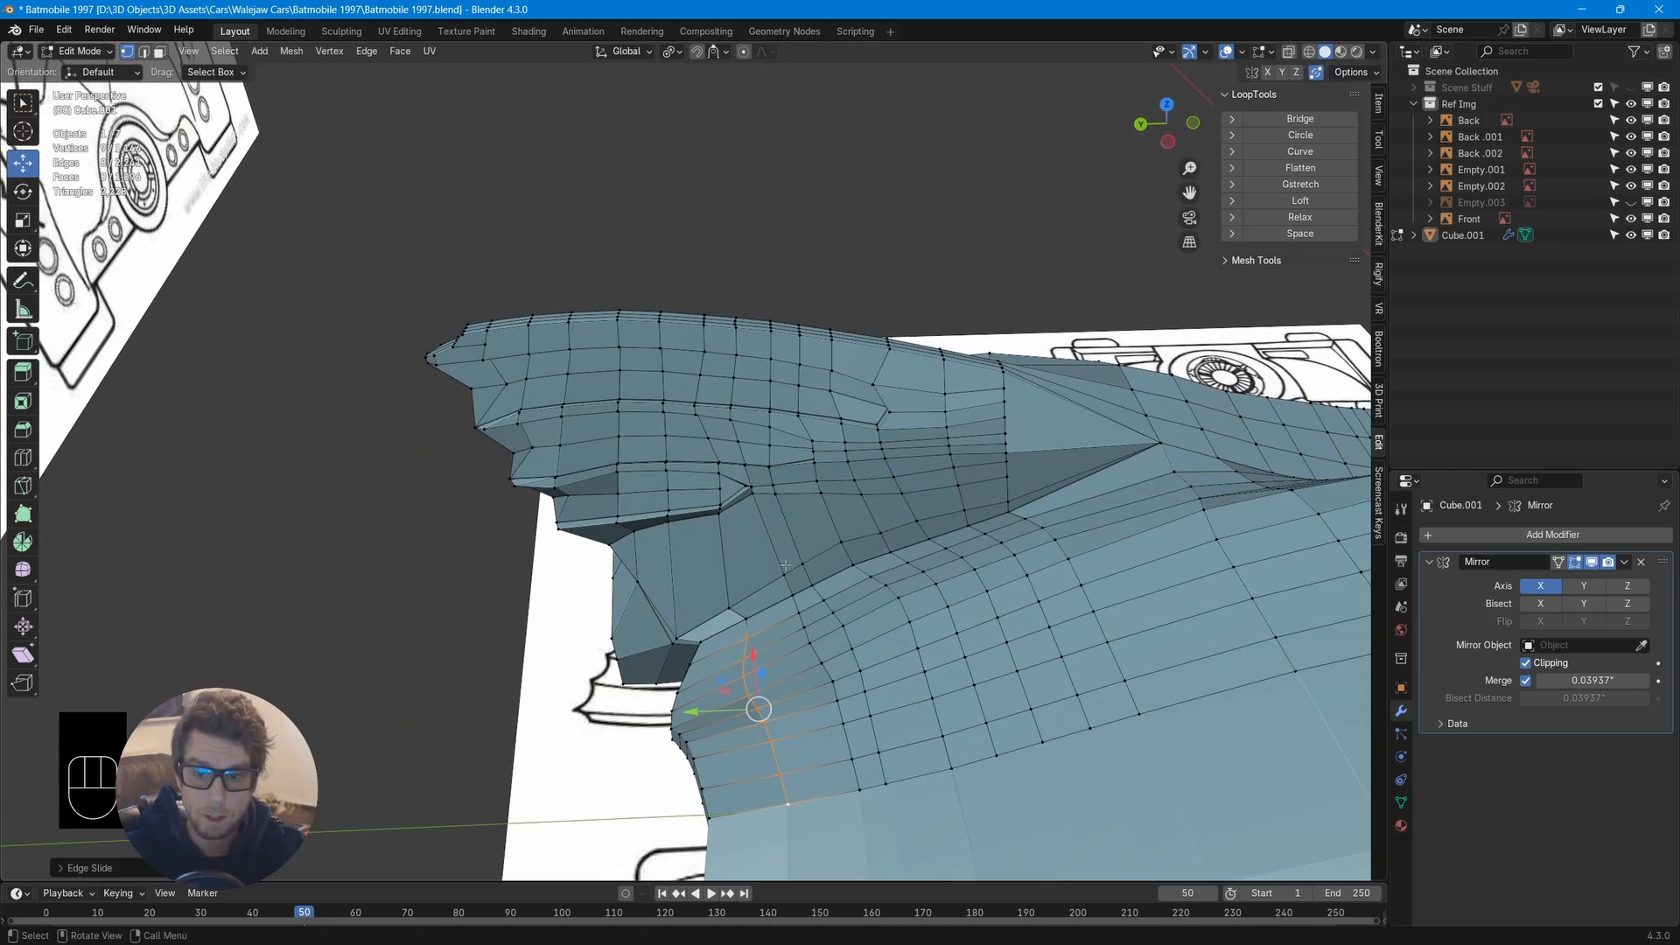
pyautogui.click(784, 569)
# Knife-cut a new lengthwise edge row across the fin's lower side, from its rear base below the bottom groove to the front crosswise edge
pyautogui.moveTo(700, 569); pyautogui.dragTo(1015, 568, button='middle')
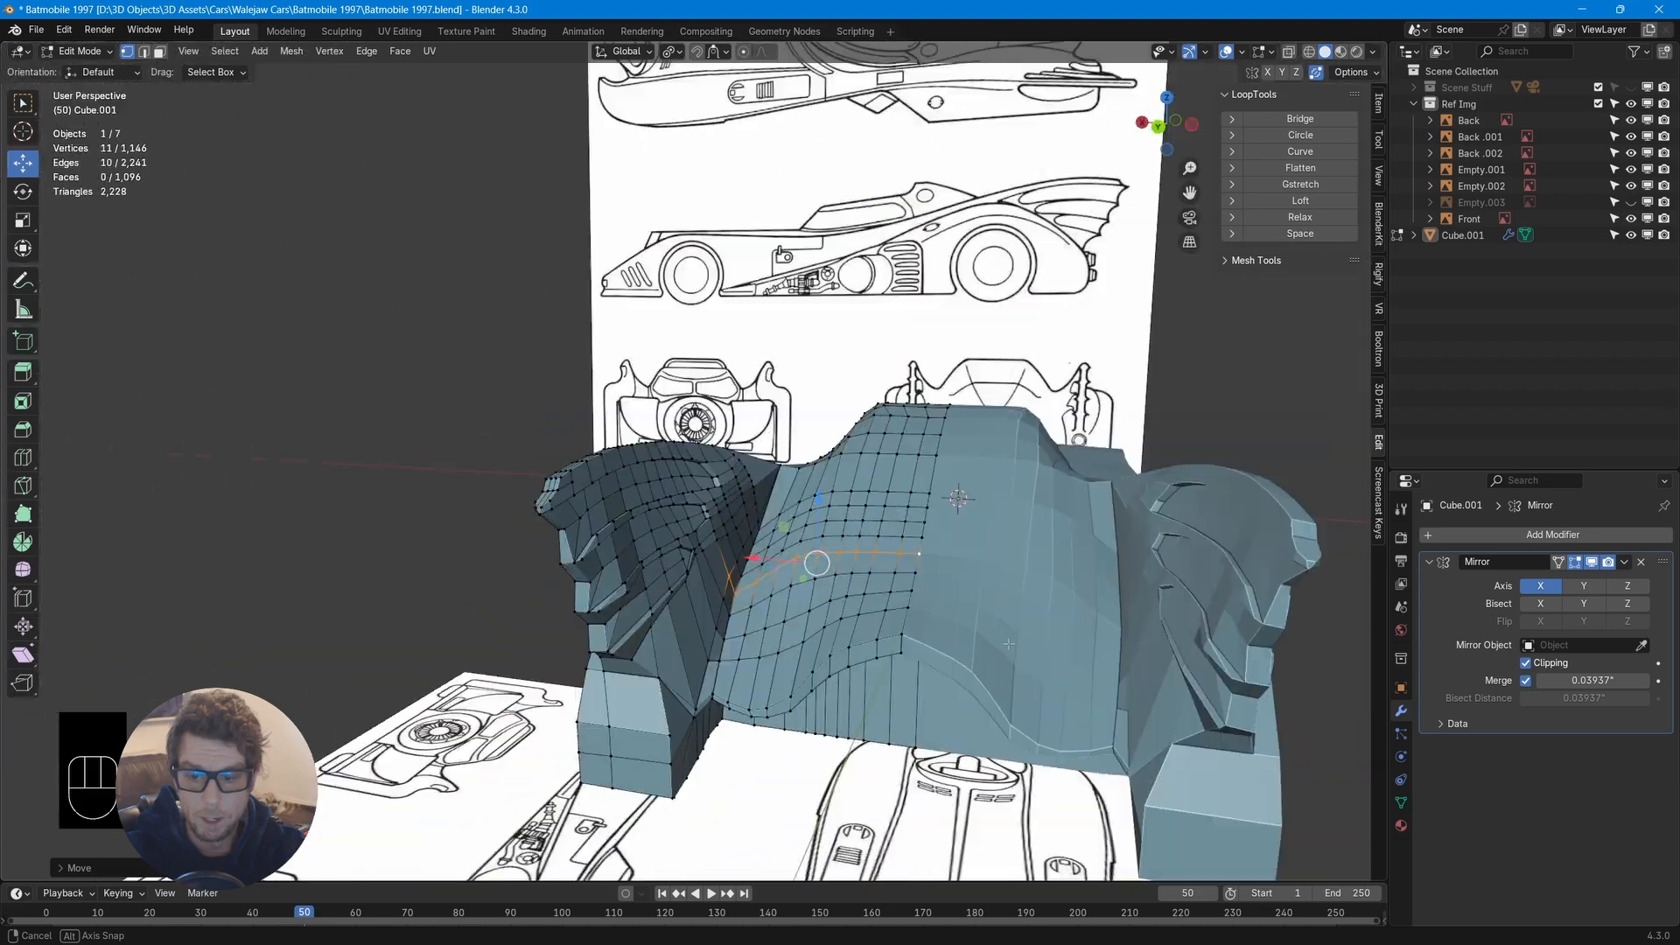
pyautogui.moveTo(910, 604); pyautogui.dragTo(694, 664, button='middle')
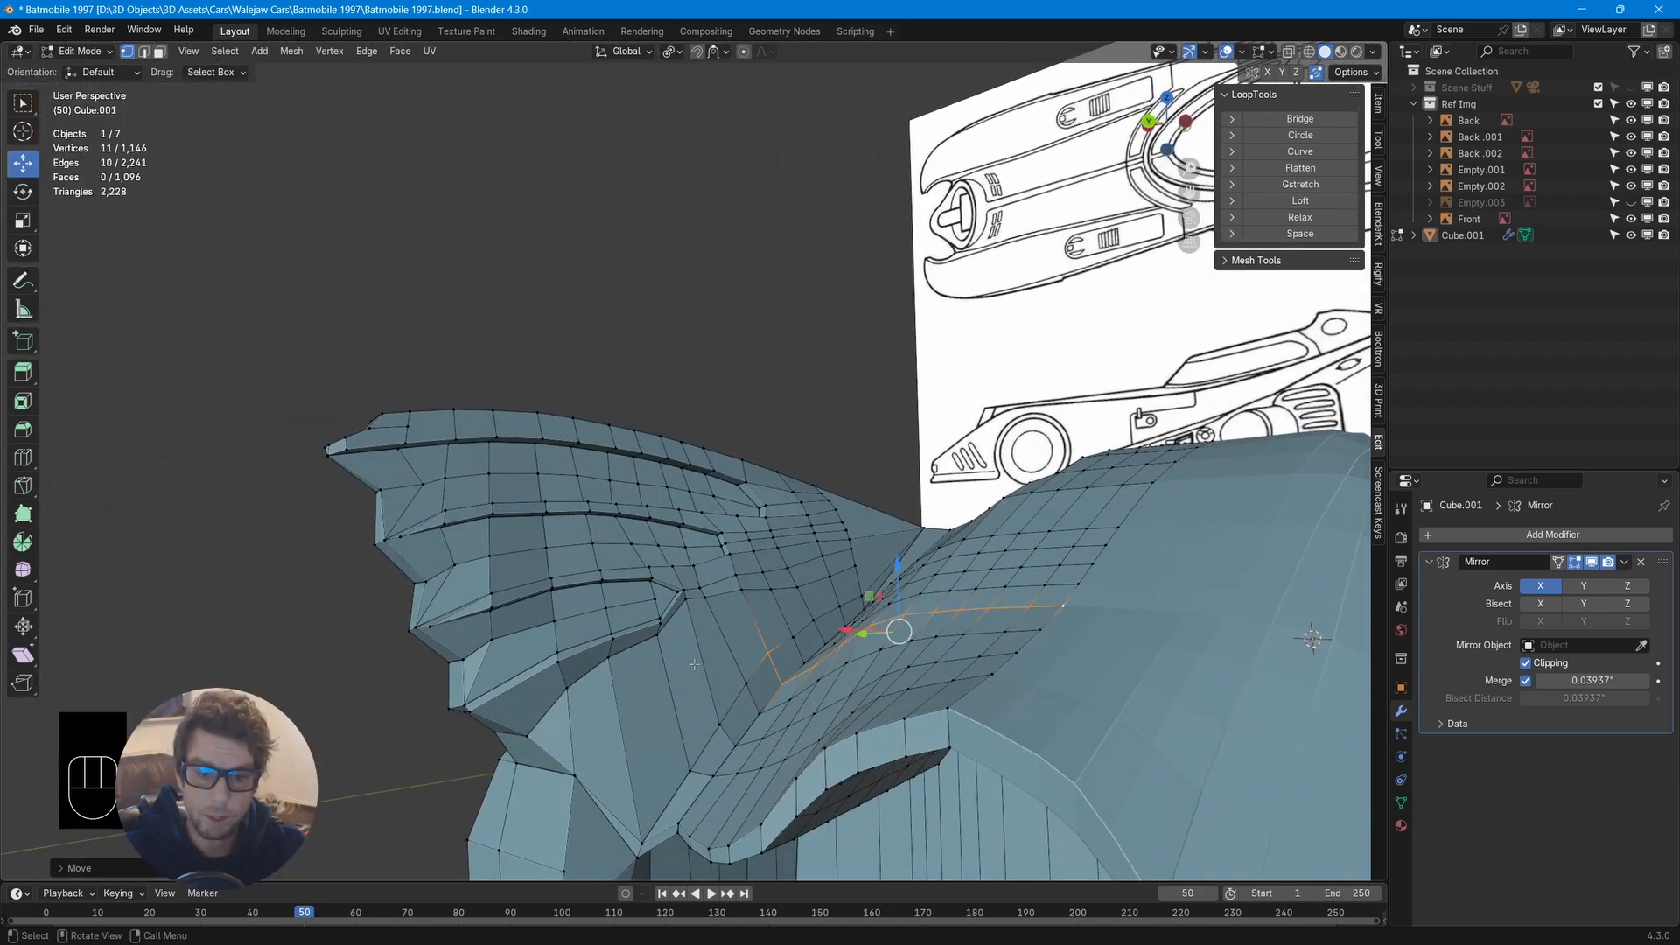
pyautogui.press('k')
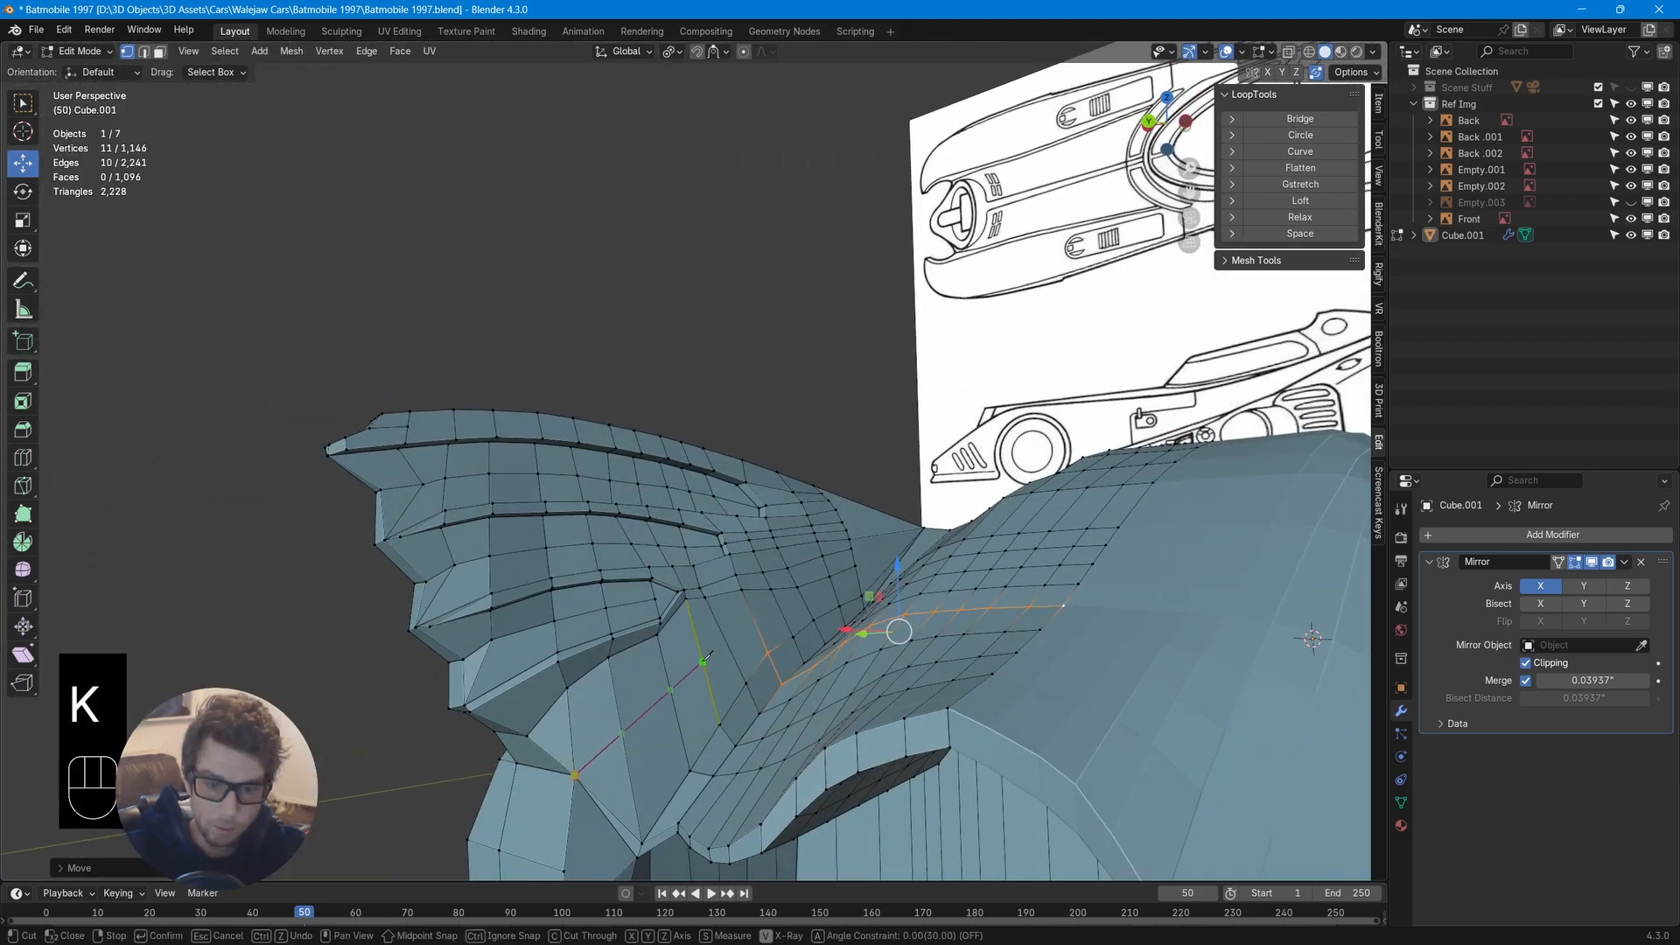
pyautogui.click(703, 661)
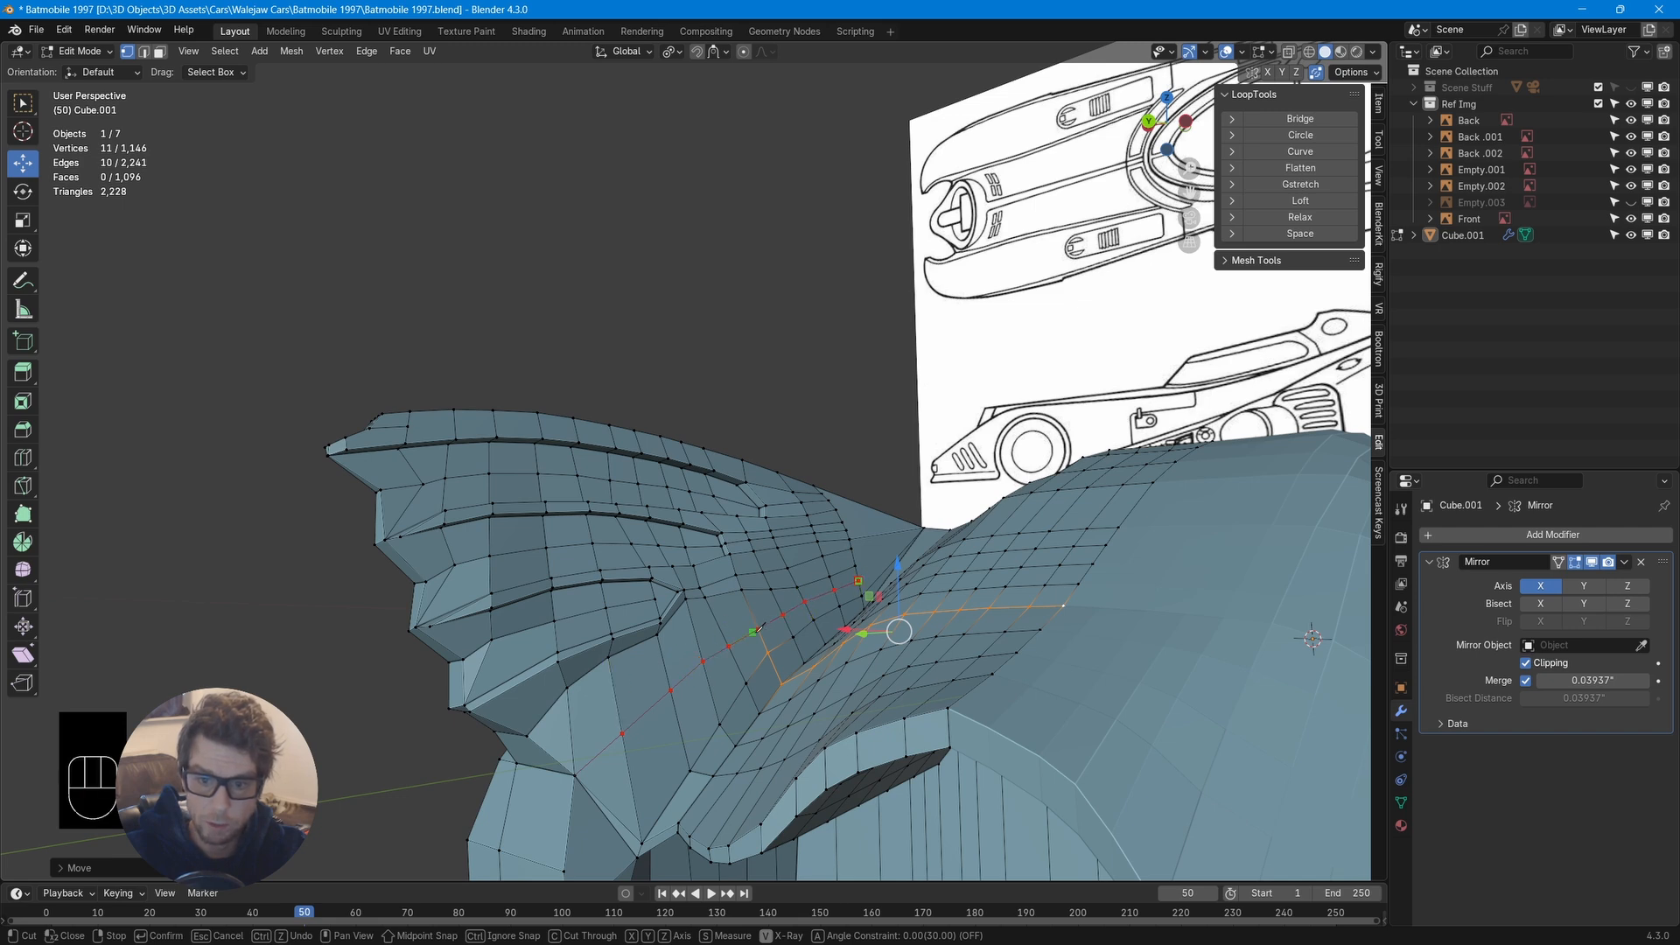
pyautogui.press('Return')
# Dissolve the leftover diagonal edge at the fin's rear base, beside the start of the new cut
pyautogui.moveTo(755, 626); pyautogui.dragTo(646, 726, button='middle')
pyautogui.press('2')
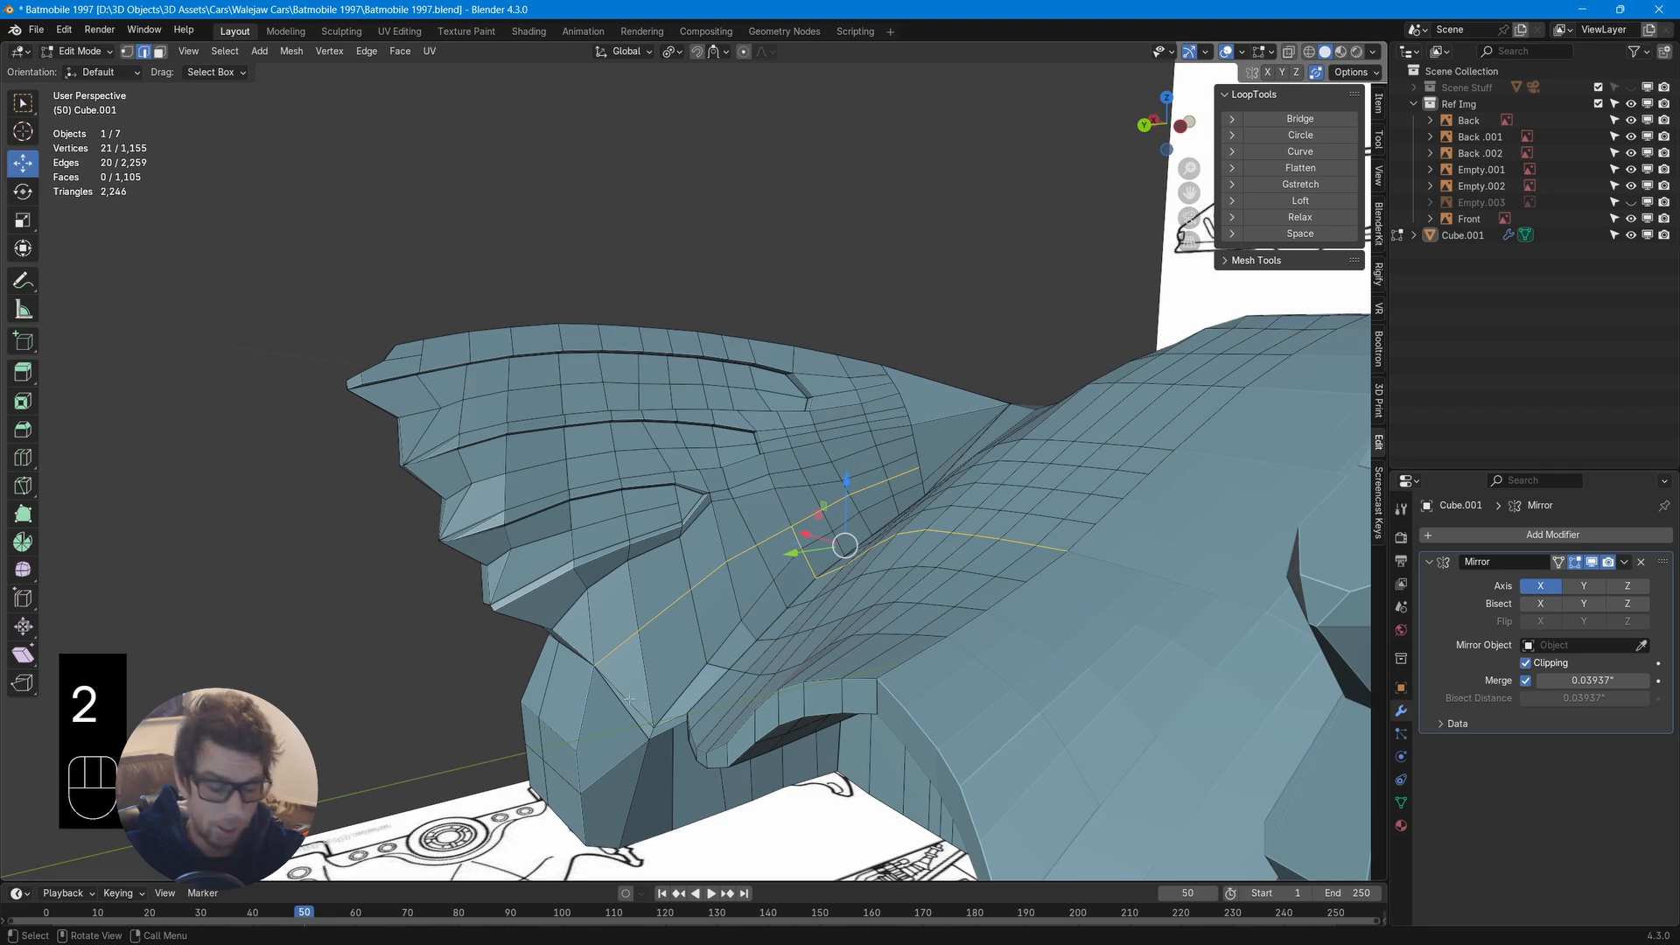
pyautogui.press('x')
pyautogui.click(667, 679)
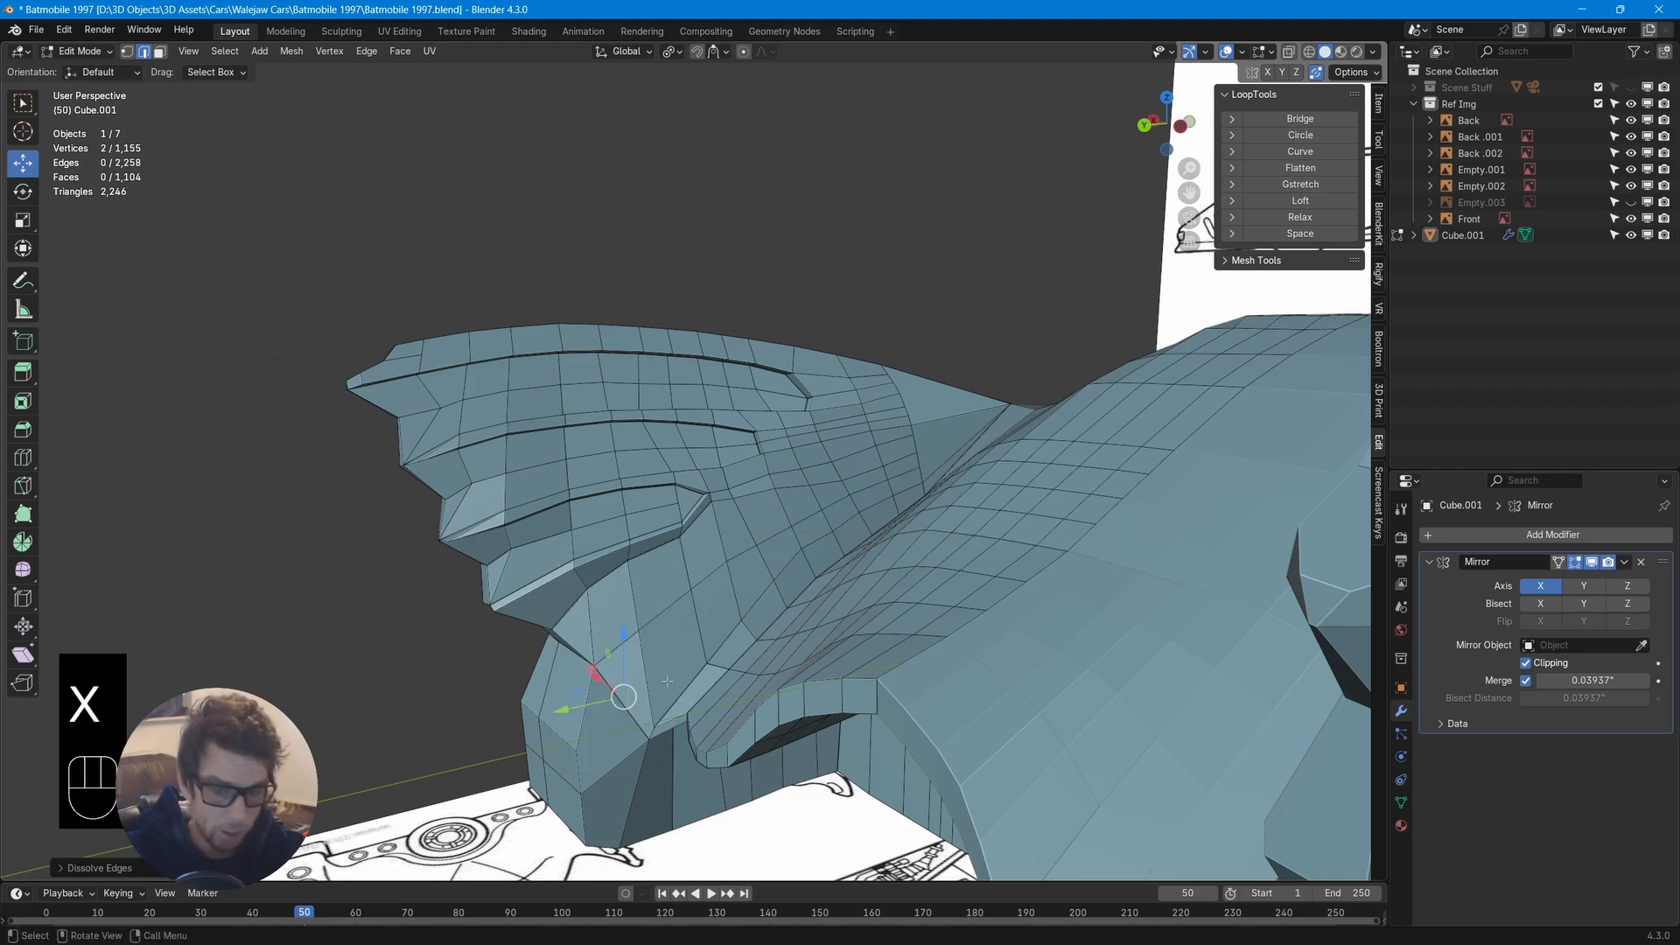
pyautogui.moveTo(668, 680); pyautogui.dragTo(730, 547, button='middle')
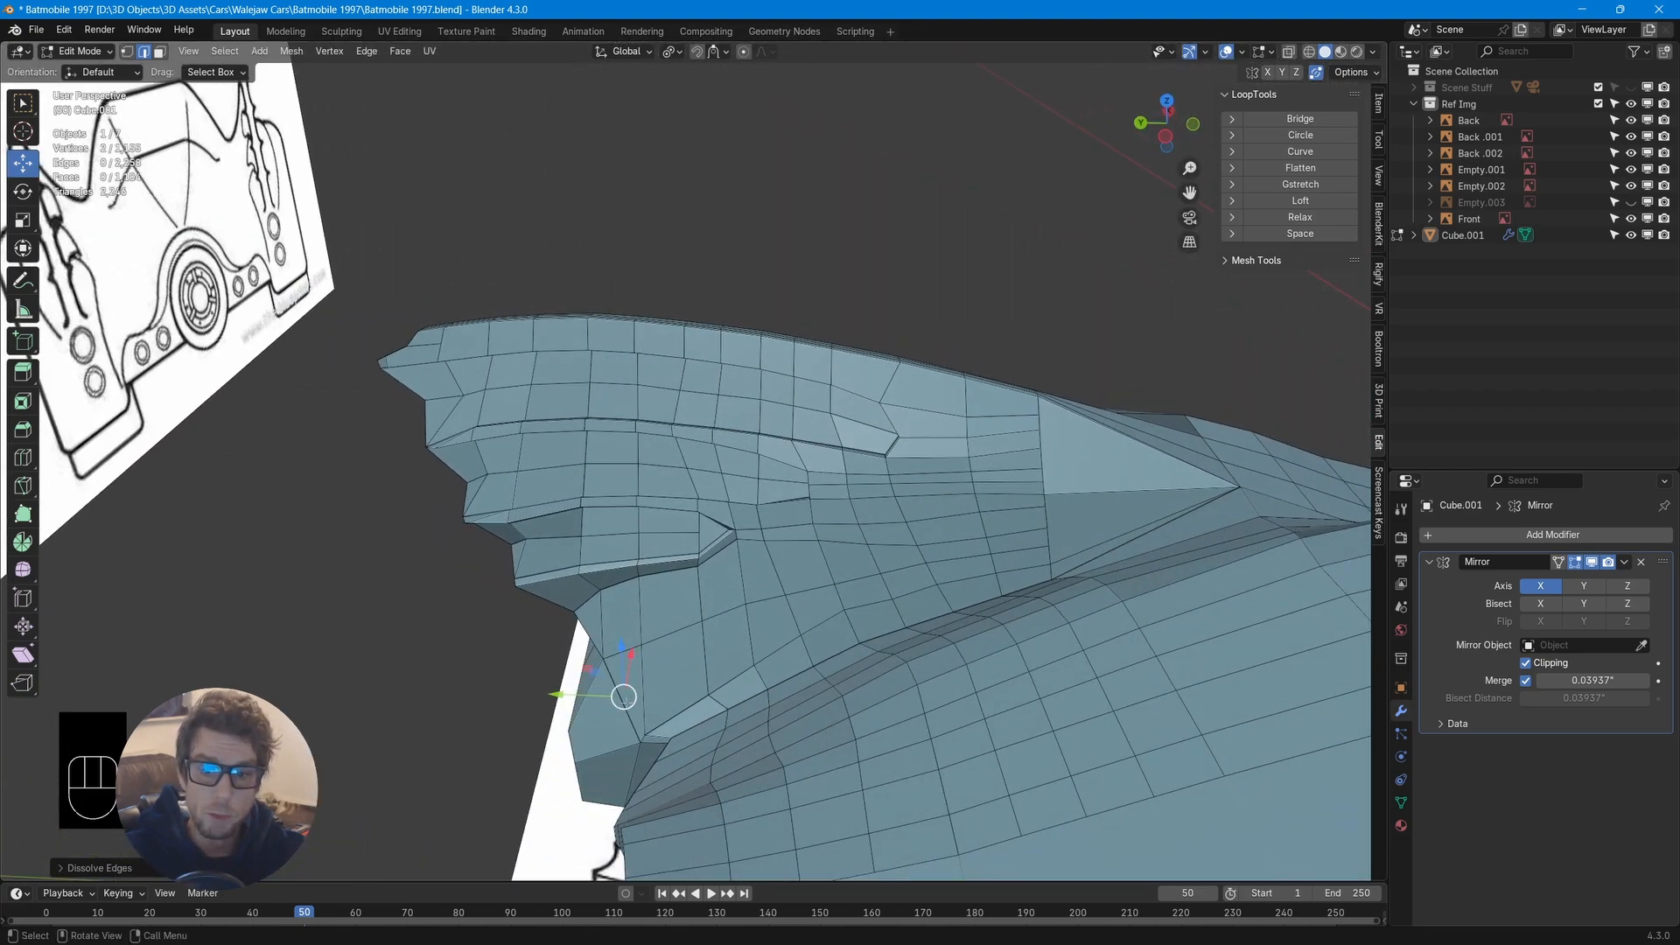
pyautogui.moveTo(623, 696); pyautogui.dragTo(411, 675, button='middle')
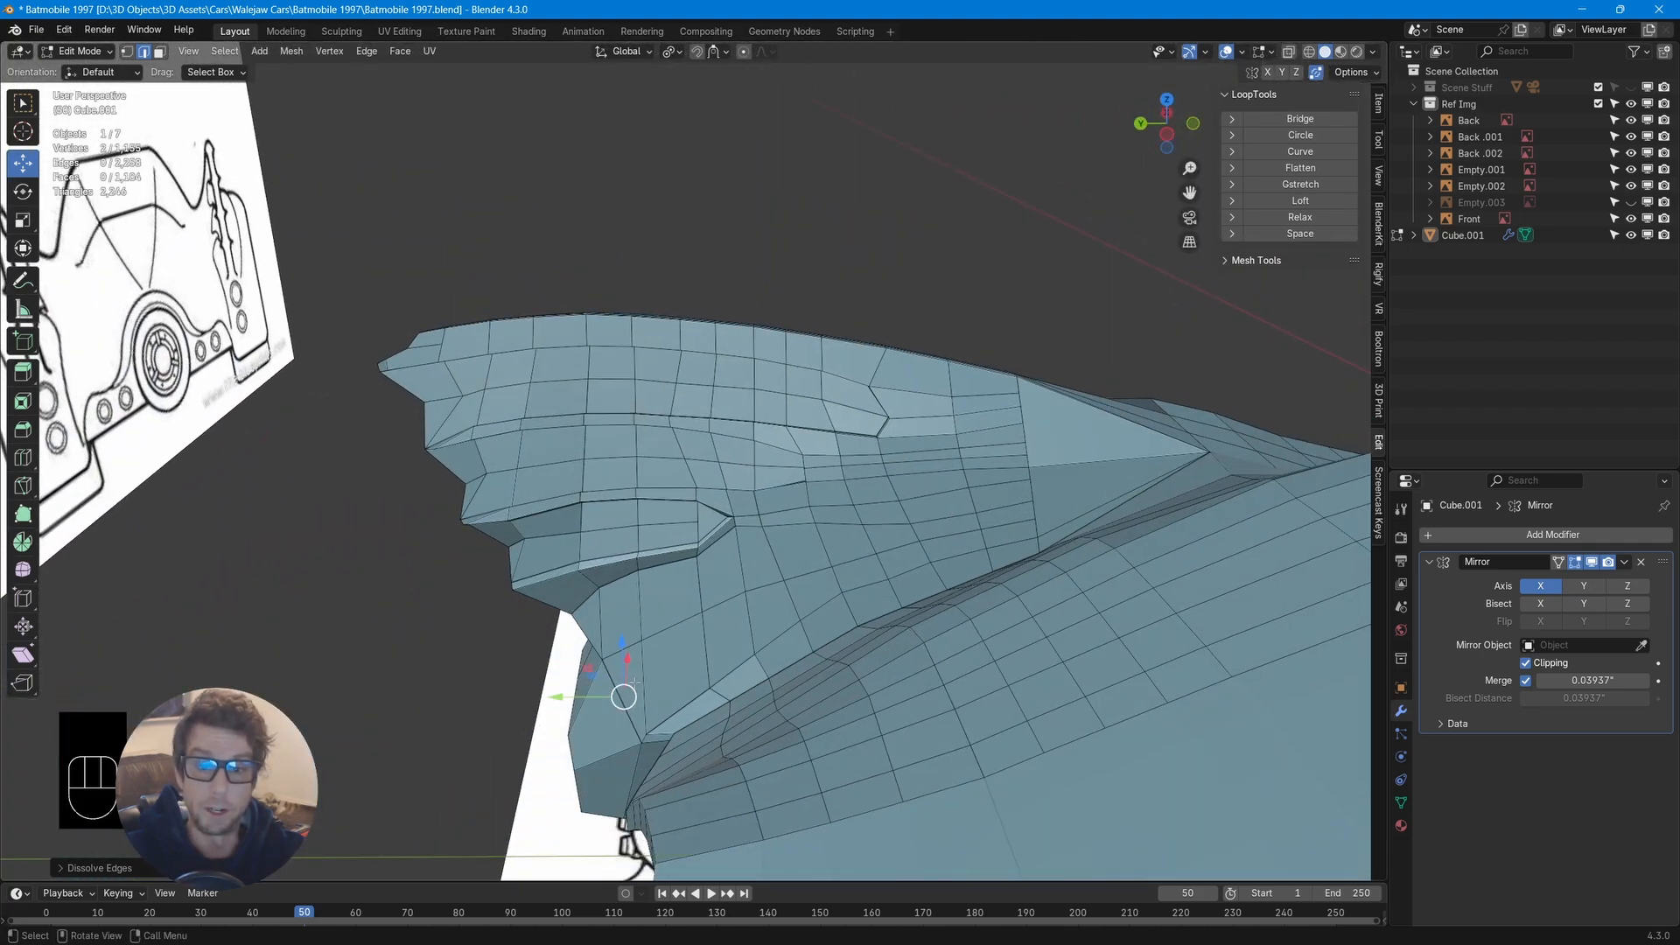
pyautogui.moveTo(542, 674); pyautogui.dragTo(673, 660, button='middle')
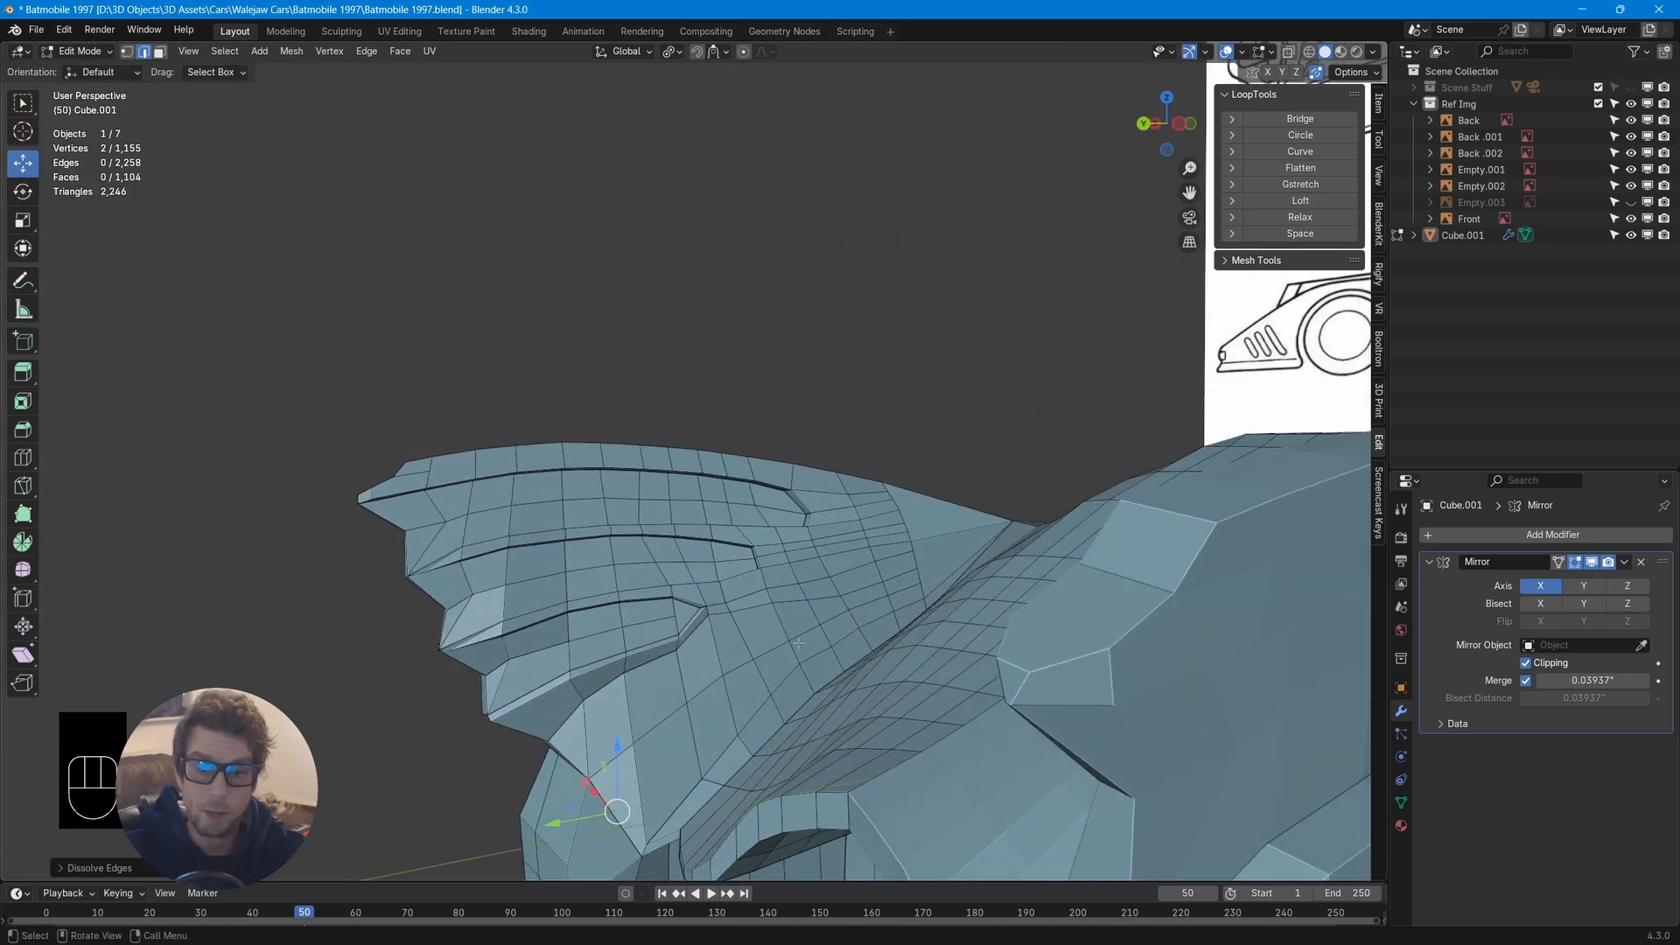
pyautogui.moveTo(799, 643); pyautogui.dragTo(761, 673, button='middle')
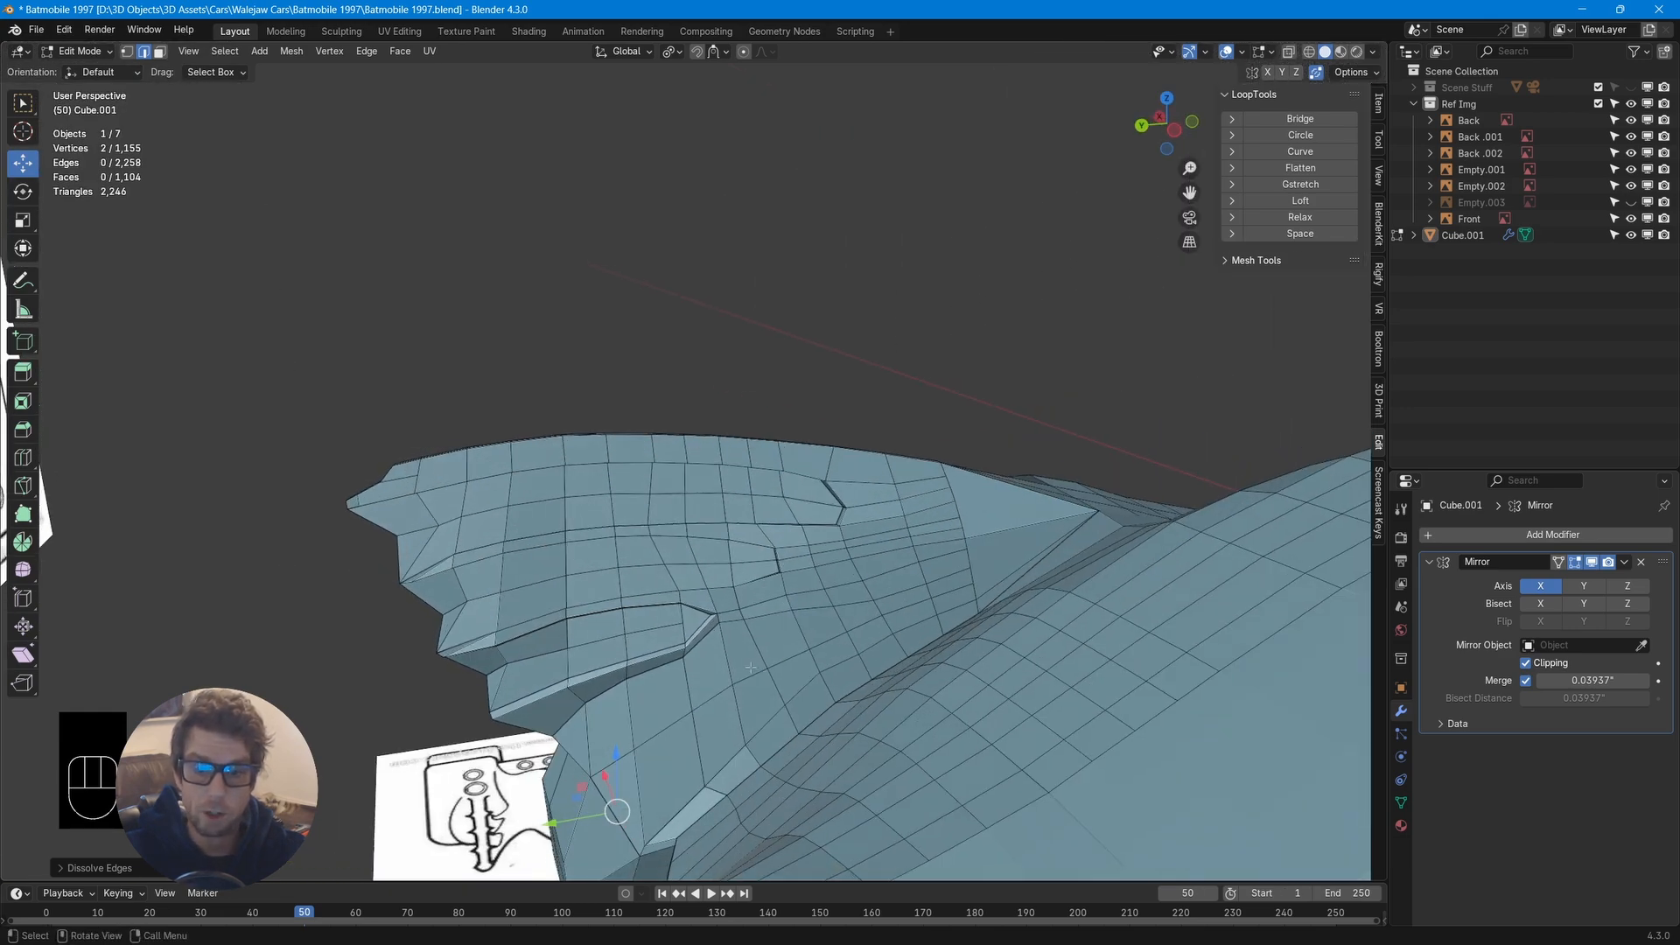
# Edge-slide the two vertices just ahead of the bottom groove's front tip to even out their spacing
pyautogui.press('1')
pyautogui.moveTo(761, 641); pyautogui.dragTo(728, 602)
pyautogui.press('g')
pyautogui.press('g')
pyautogui.click(744, 612)
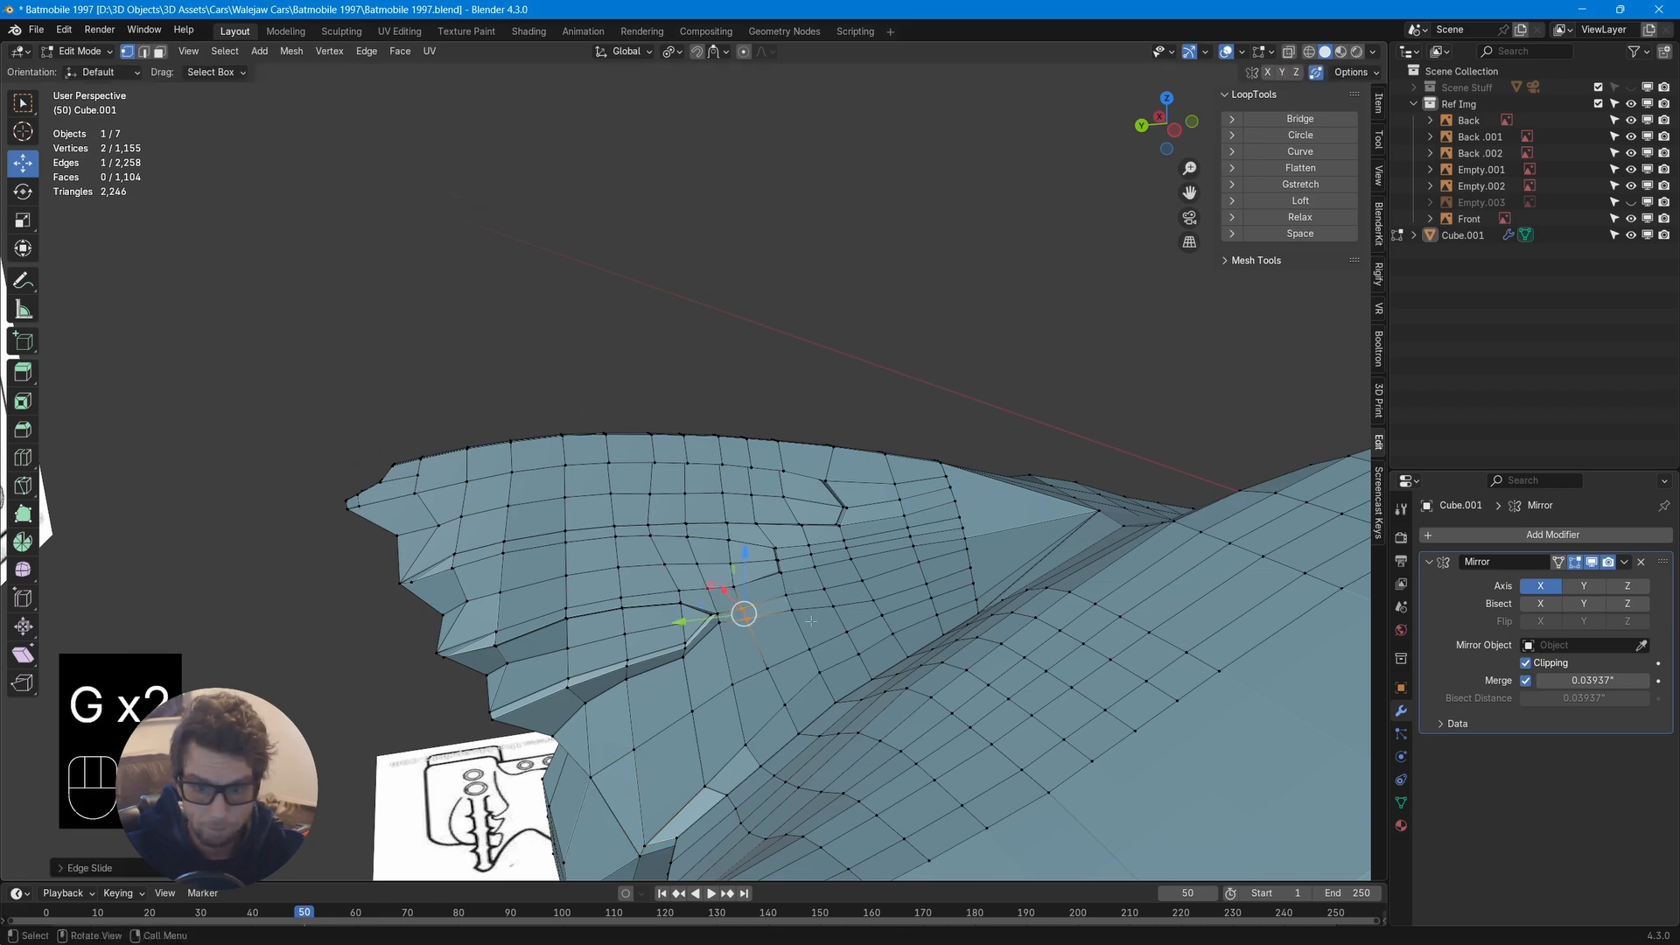
pyautogui.press('g')
pyautogui.press('g')
pyautogui.click(787, 626)
# Vertex-slide the upper vertex of the fin's front crosswise edge row, just below the top ridge
pyautogui.moveTo(1081, 647); pyautogui.dragTo(1120, 661, button='middle')
pyautogui.click(978, 494)
pyautogui.press('g')
pyautogui.press('g')
pyautogui.click(1029, 501)
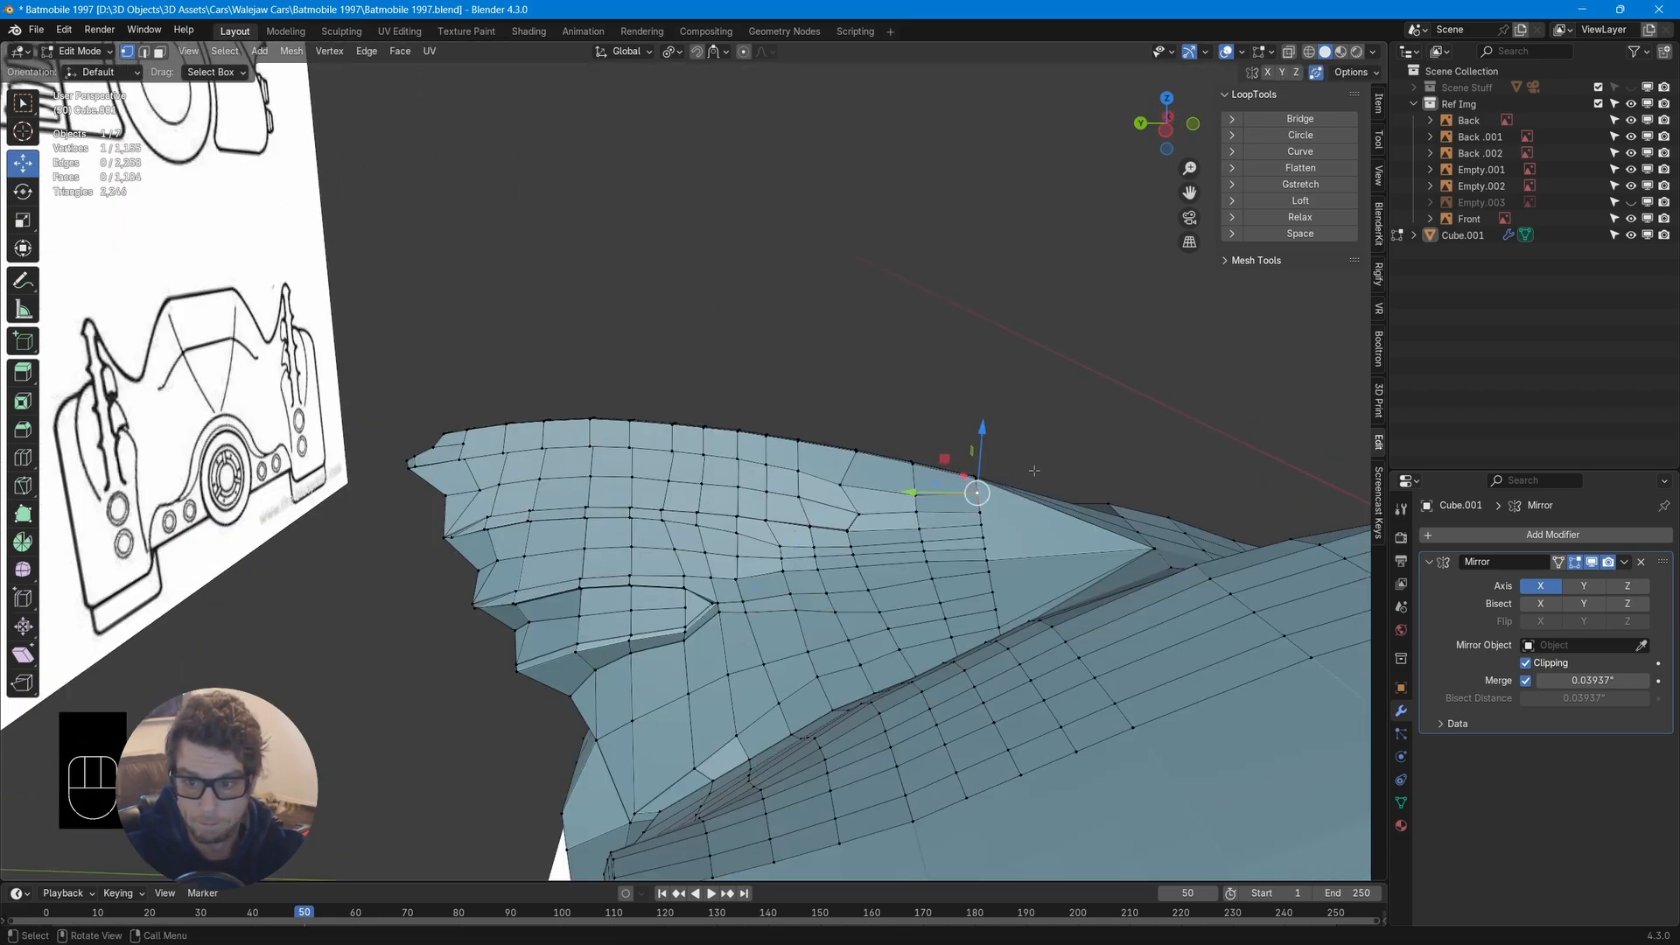
# Knife-cut from the front crosswise row's upper vertex to the diagonal edge near the fin's front crease point, then back down to the row's lower vertex
pyautogui.moveTo(516, 635); pyautogui.dragTo(634, 511, button='middle')
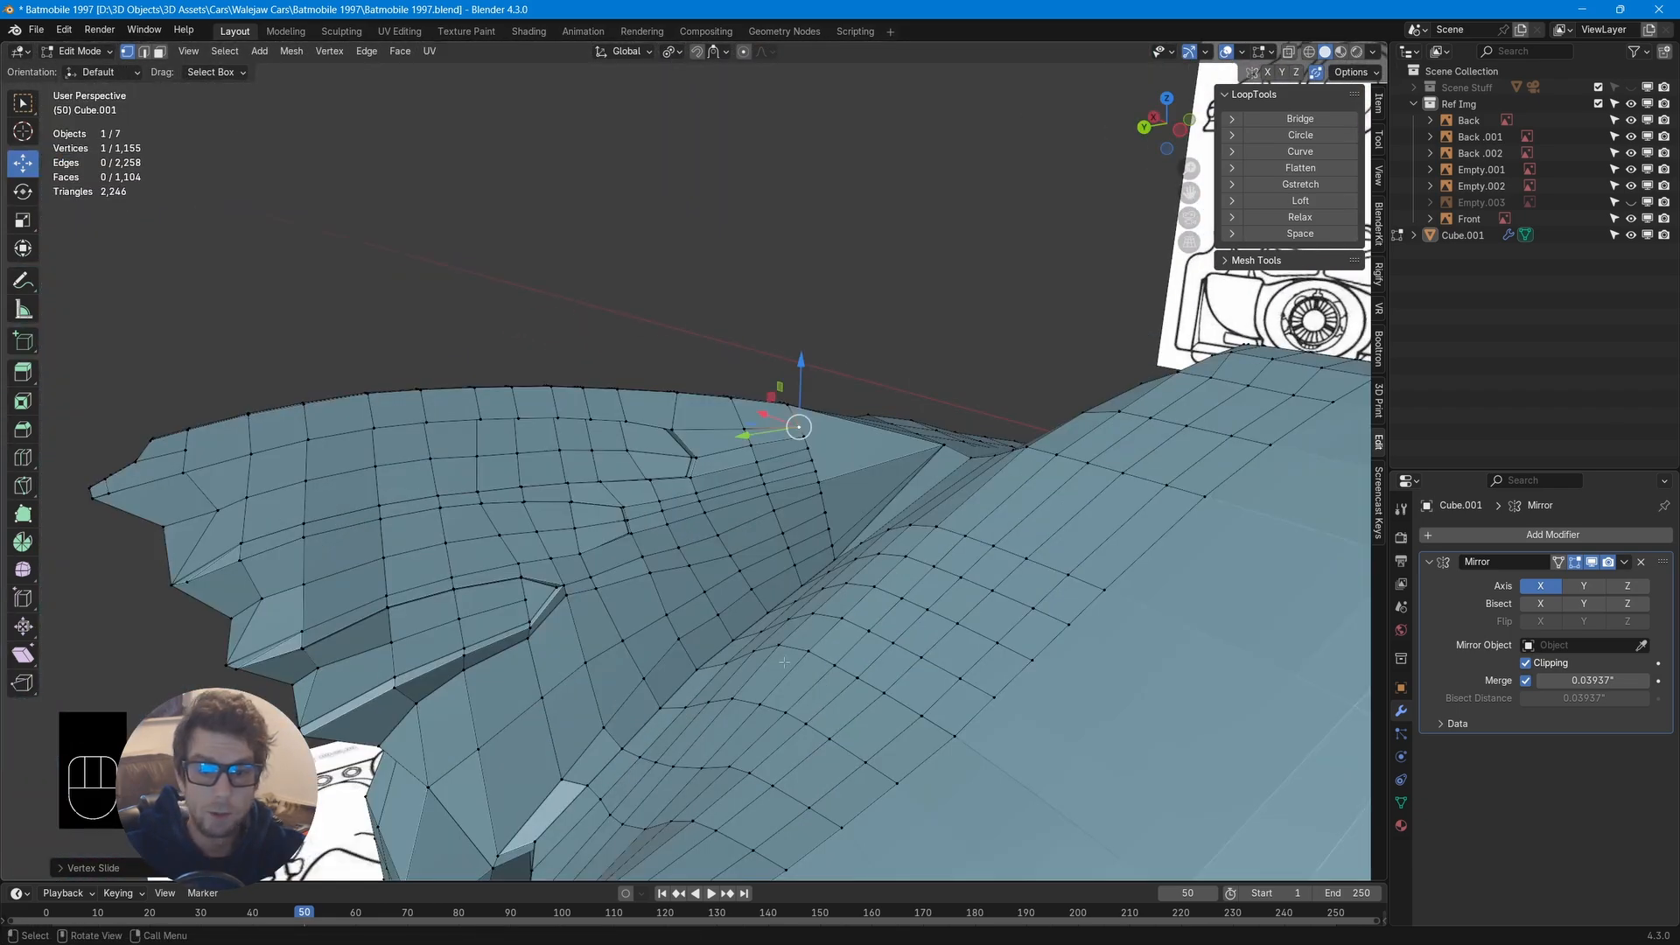
pyautogui.moveTo(754, 659); pyautogui.dragTo(491, 584, button='middle')
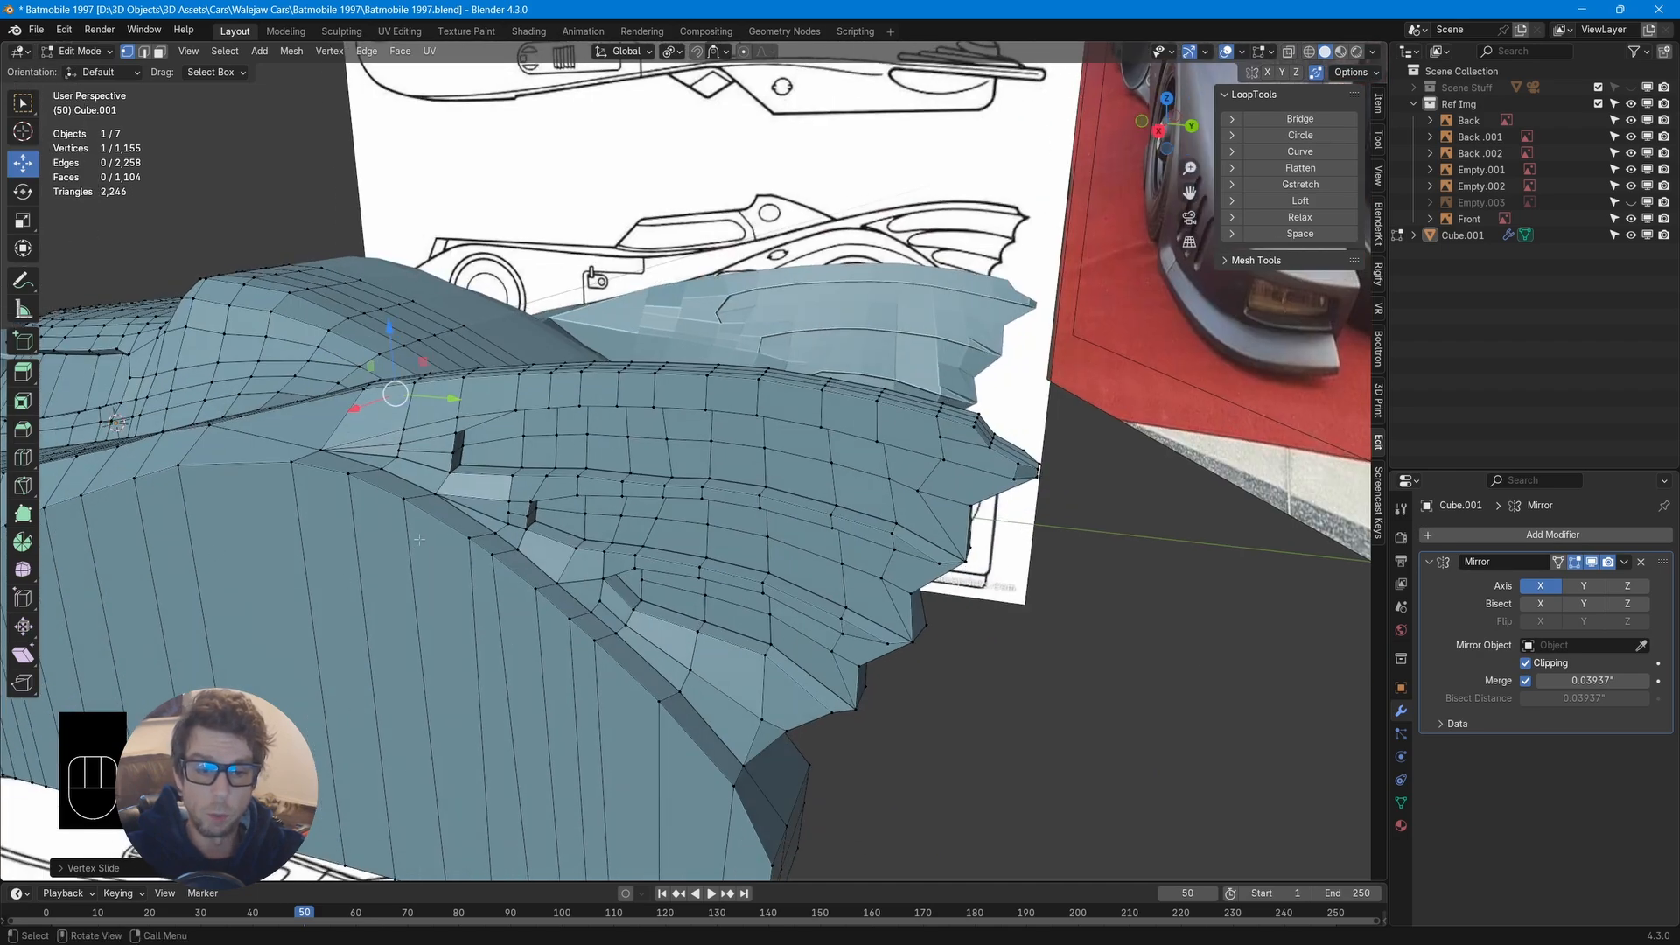
pyautogui.moveTo(654, 593); pyautogui.dragTo(319, 533, button='middle')
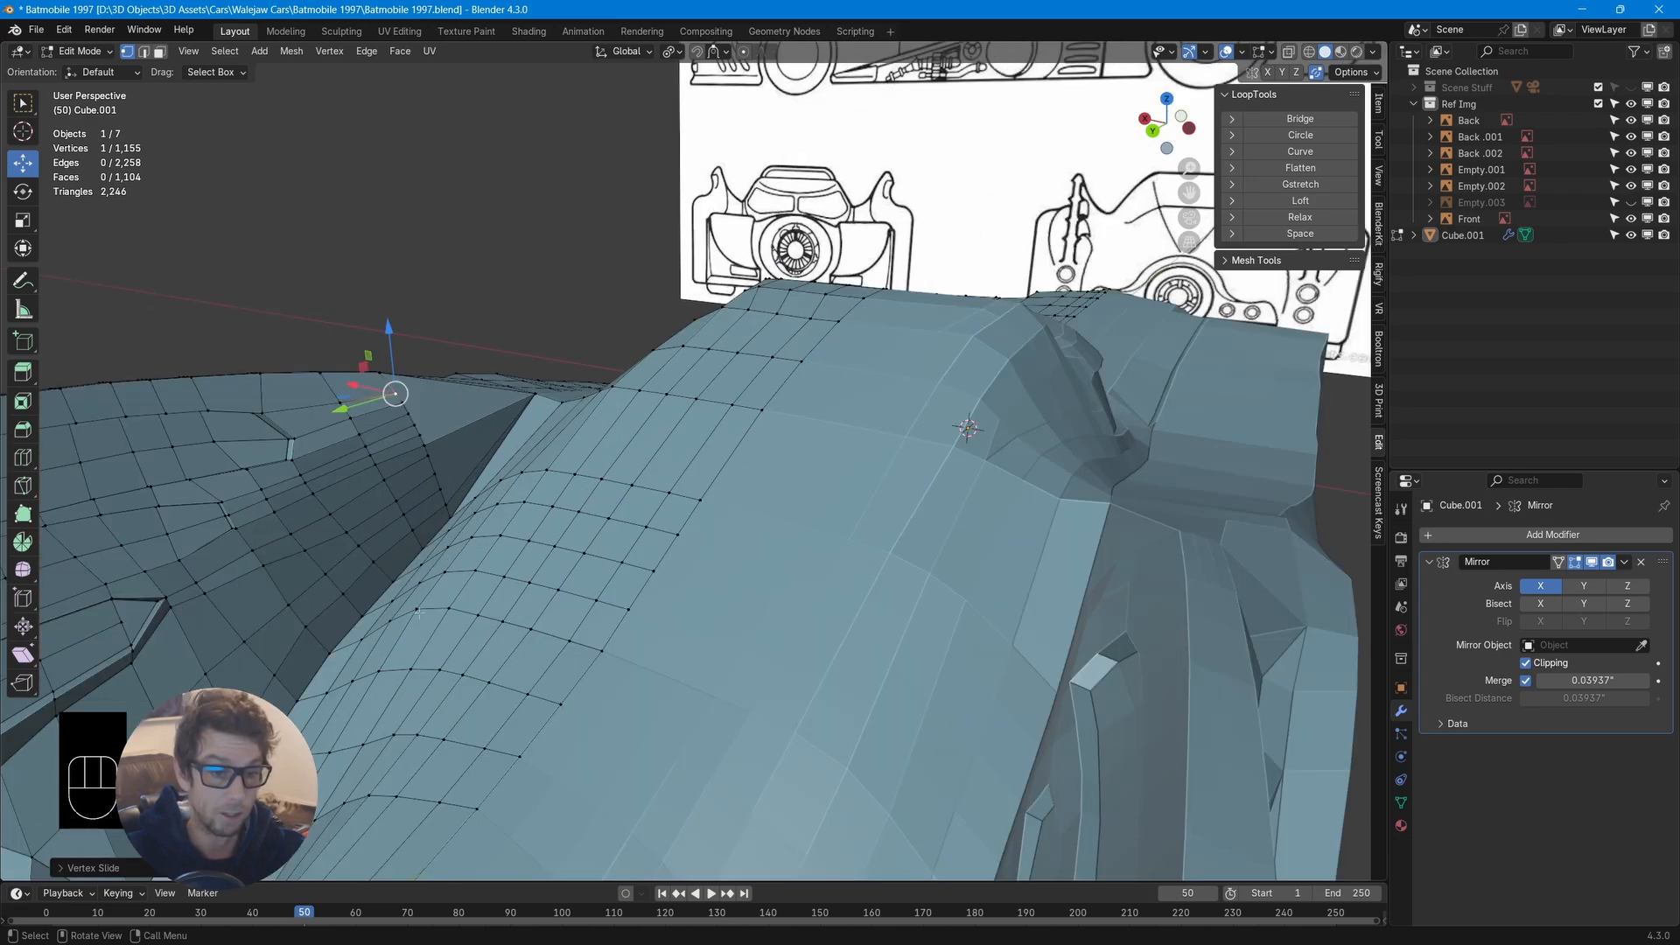
pyautogui.moveTo(418, 613); pyautogui.dragTo(548, 579, button='middle')
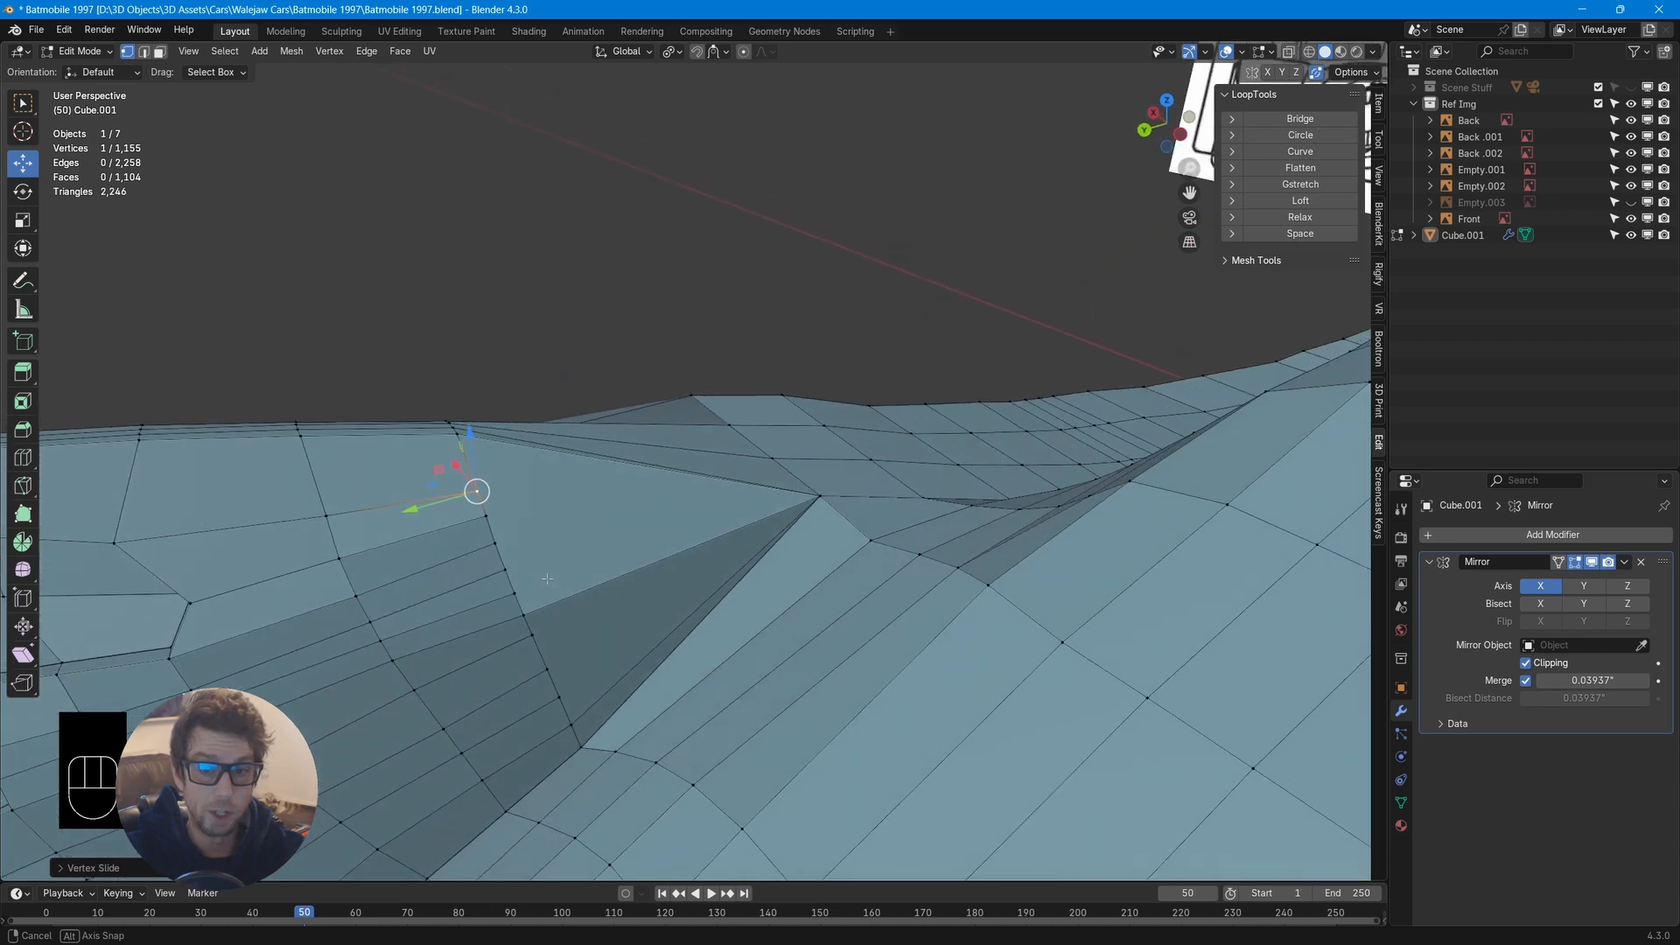
pyautogui.press('k')
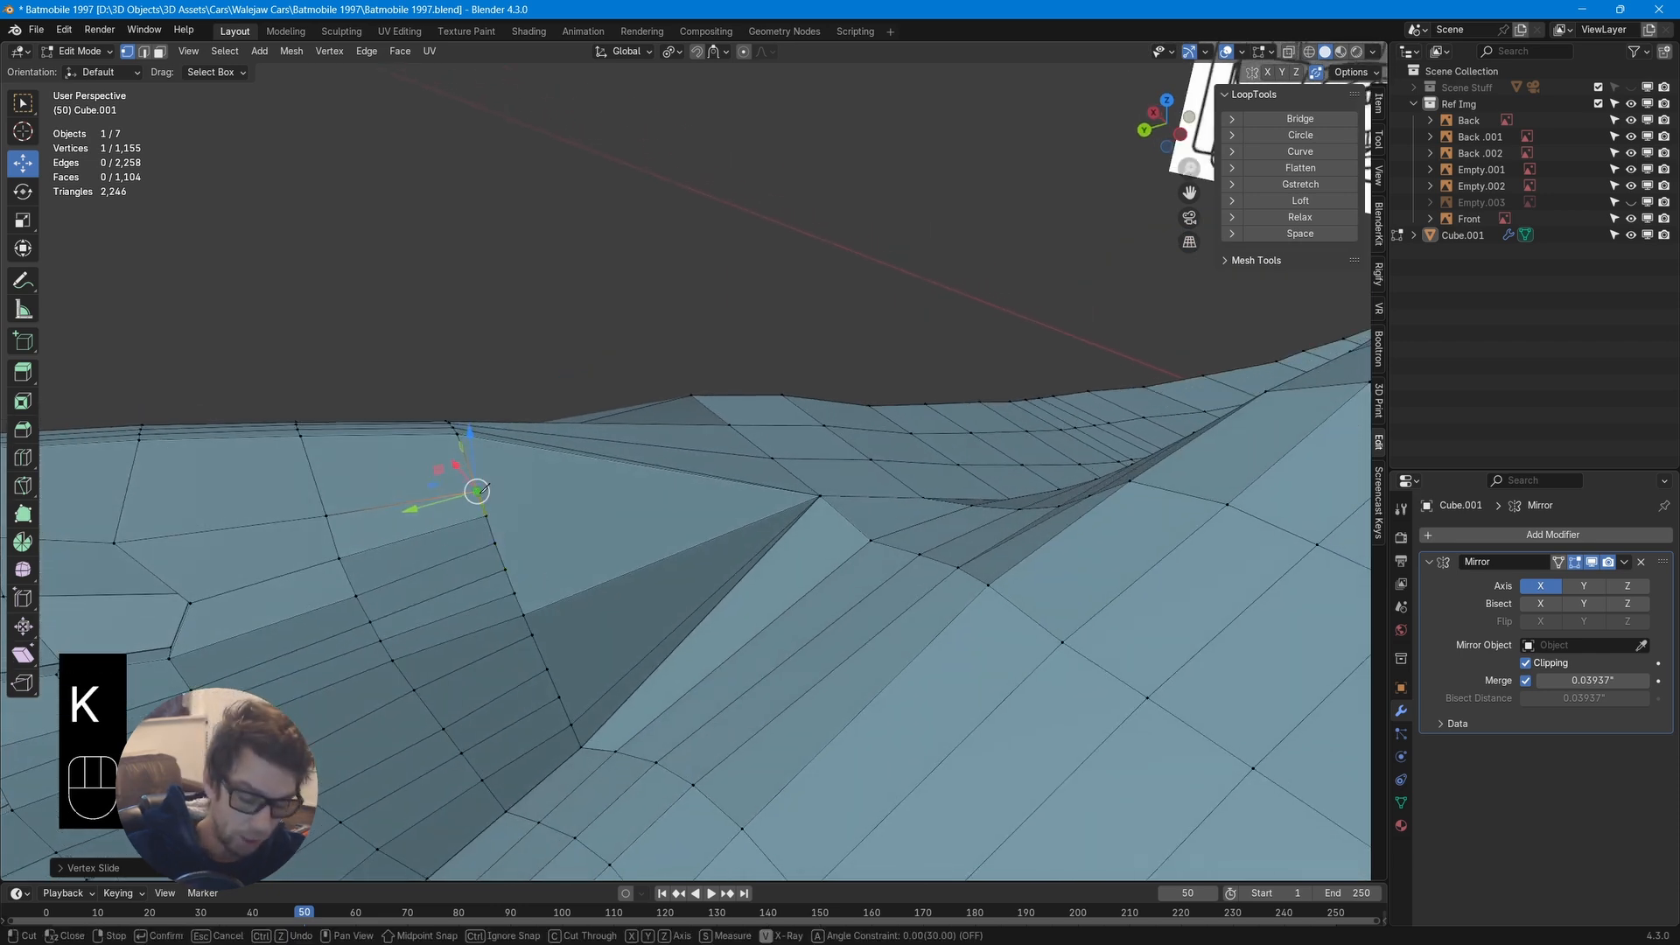
pyautogui.click(477, 491)
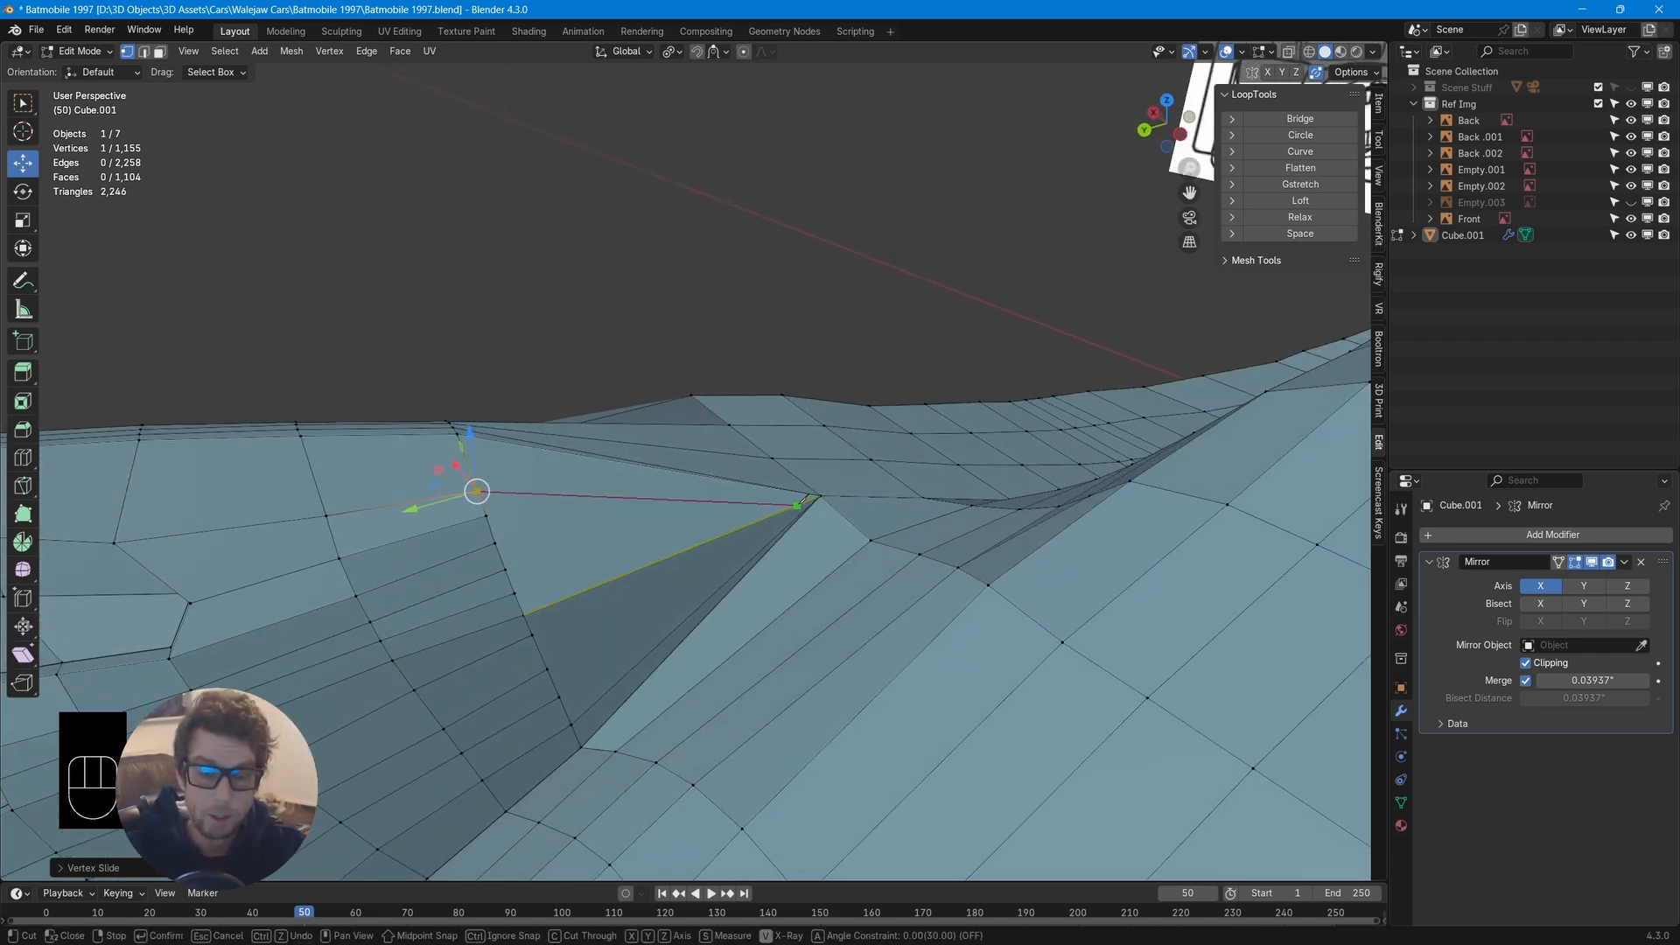
pyautogui.click(782, 511)
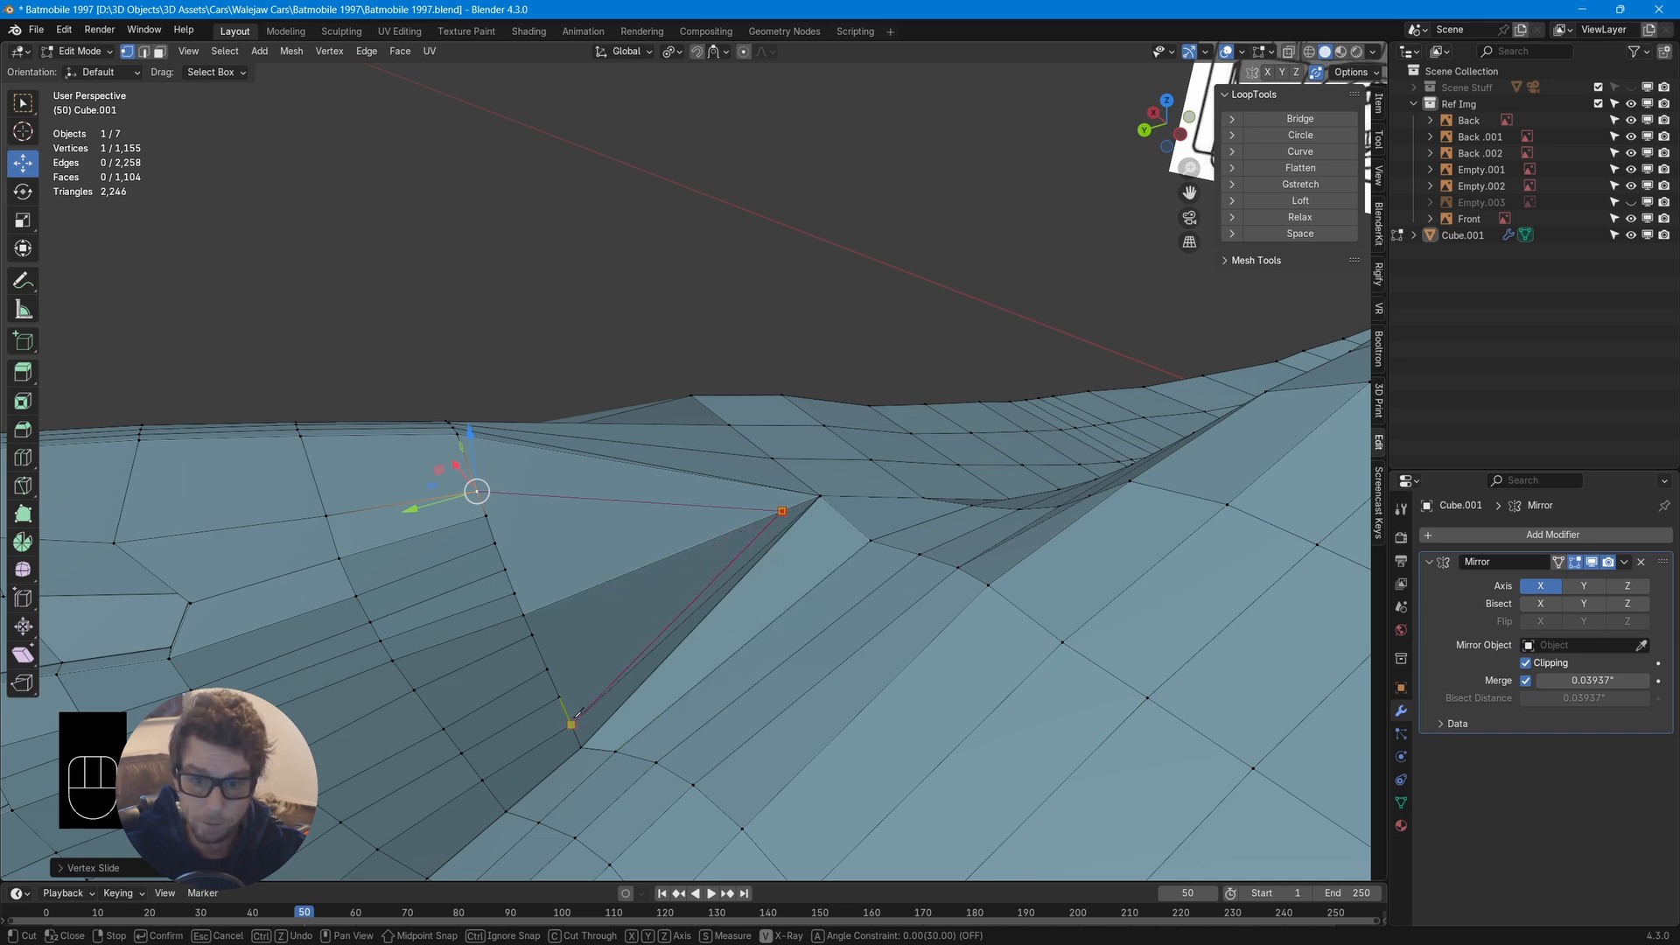
pyautogui.press('Return')
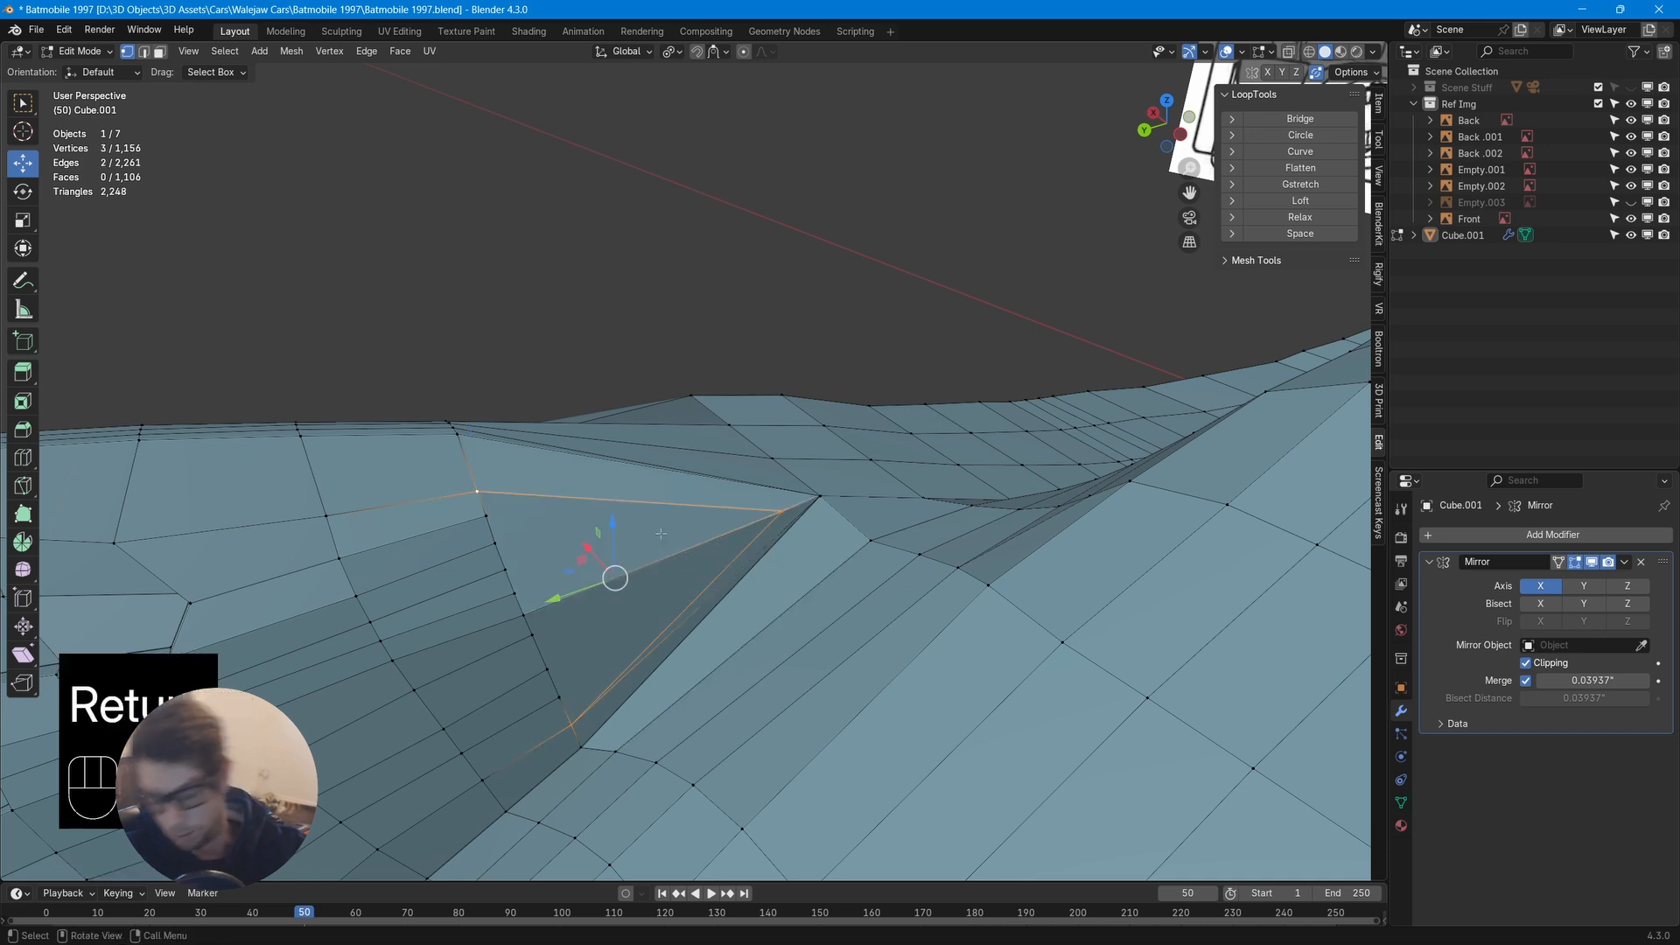
# Dissolve the old diagonal edge running beside the new cut at the fin's front crease
pyautogui.press('2')
pyautogui.press('x')
pyautogui.click(726, 582)
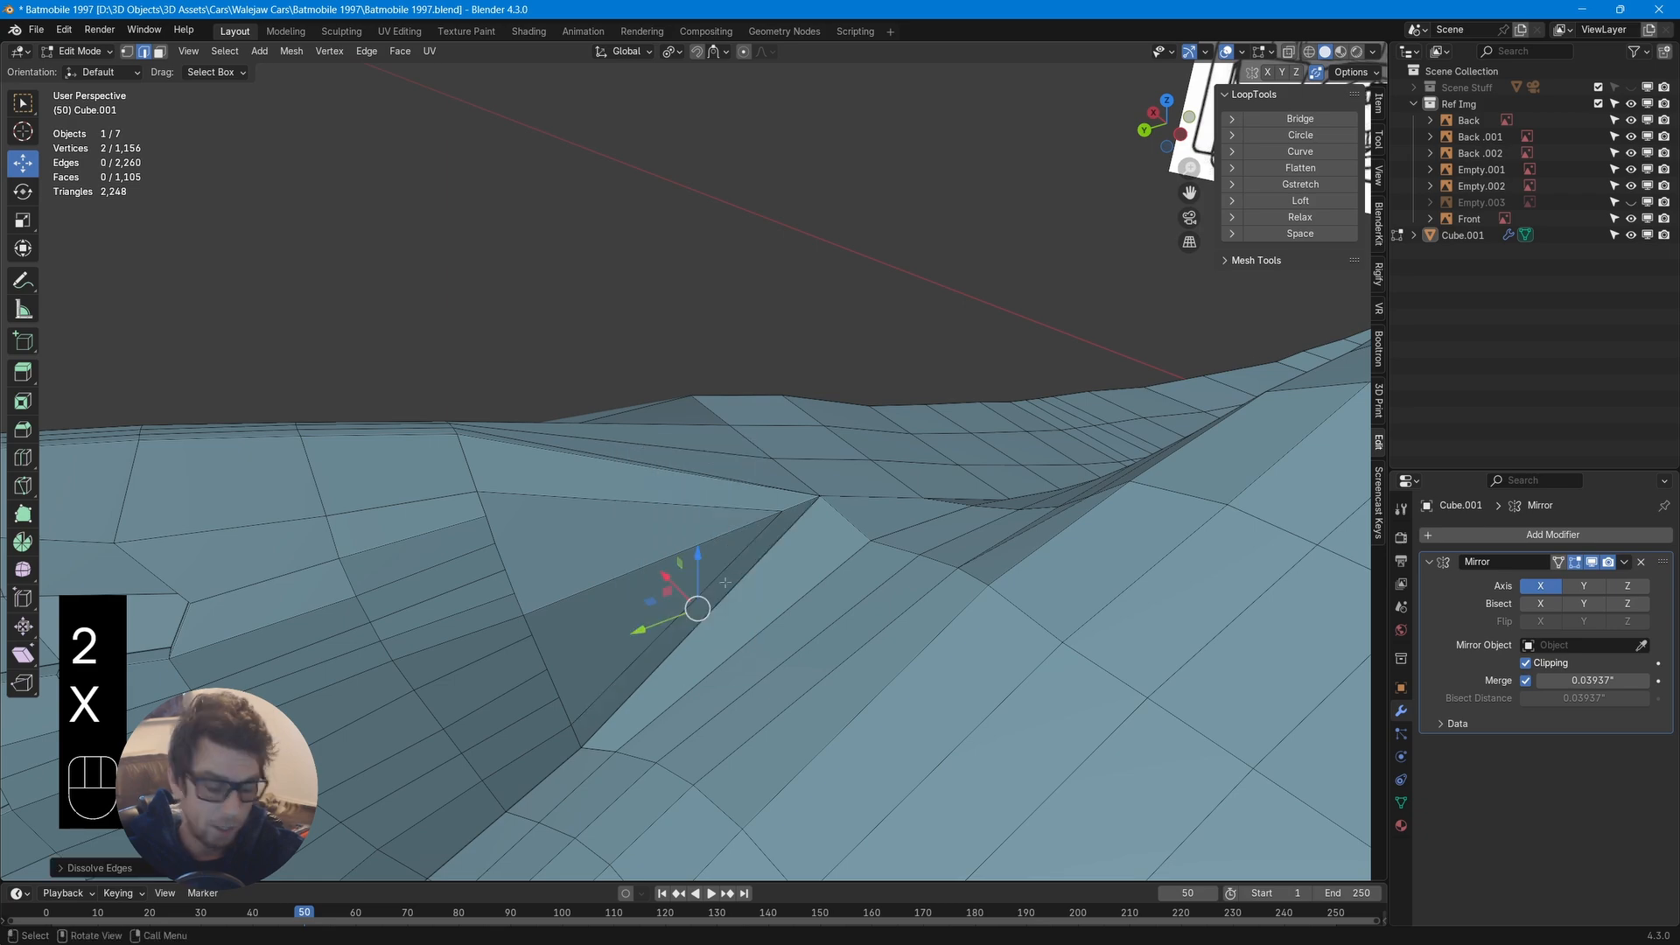
# Knife-cut seven edges fanning from the vertices of the front crosswise row to the new vertex near the front crease point
pyautogui.moveTo(808, 490); pyautogui.dragTo(837, 599, button='middle')
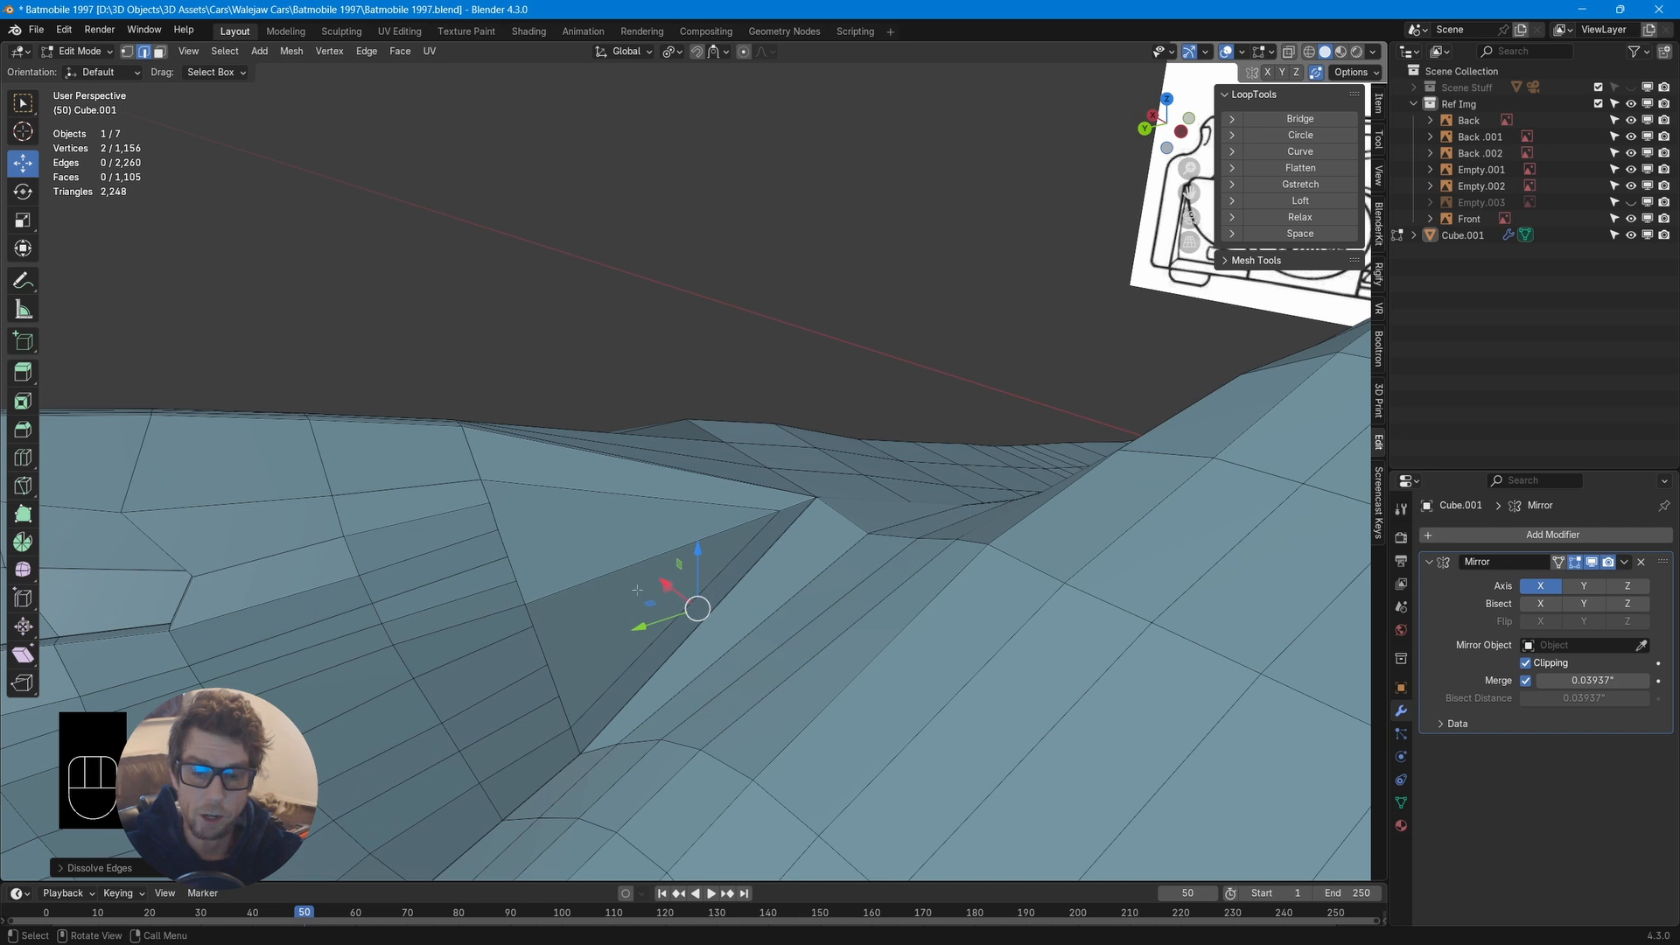
pyautogui.press('k')
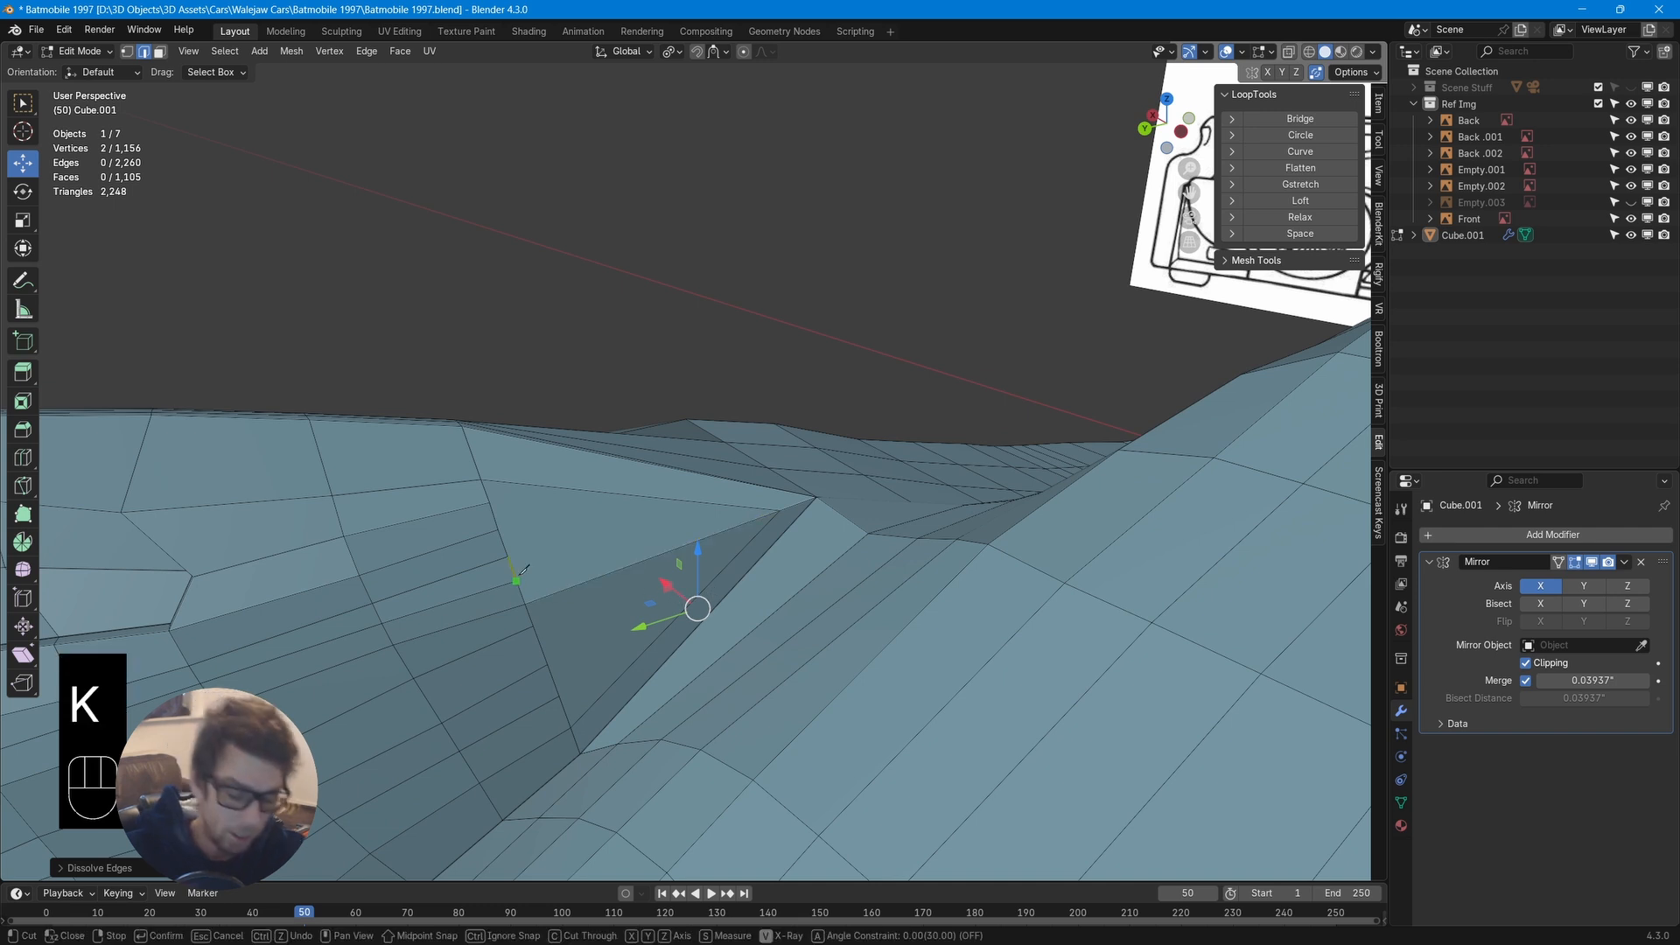
pyautogui.click(778, 512)
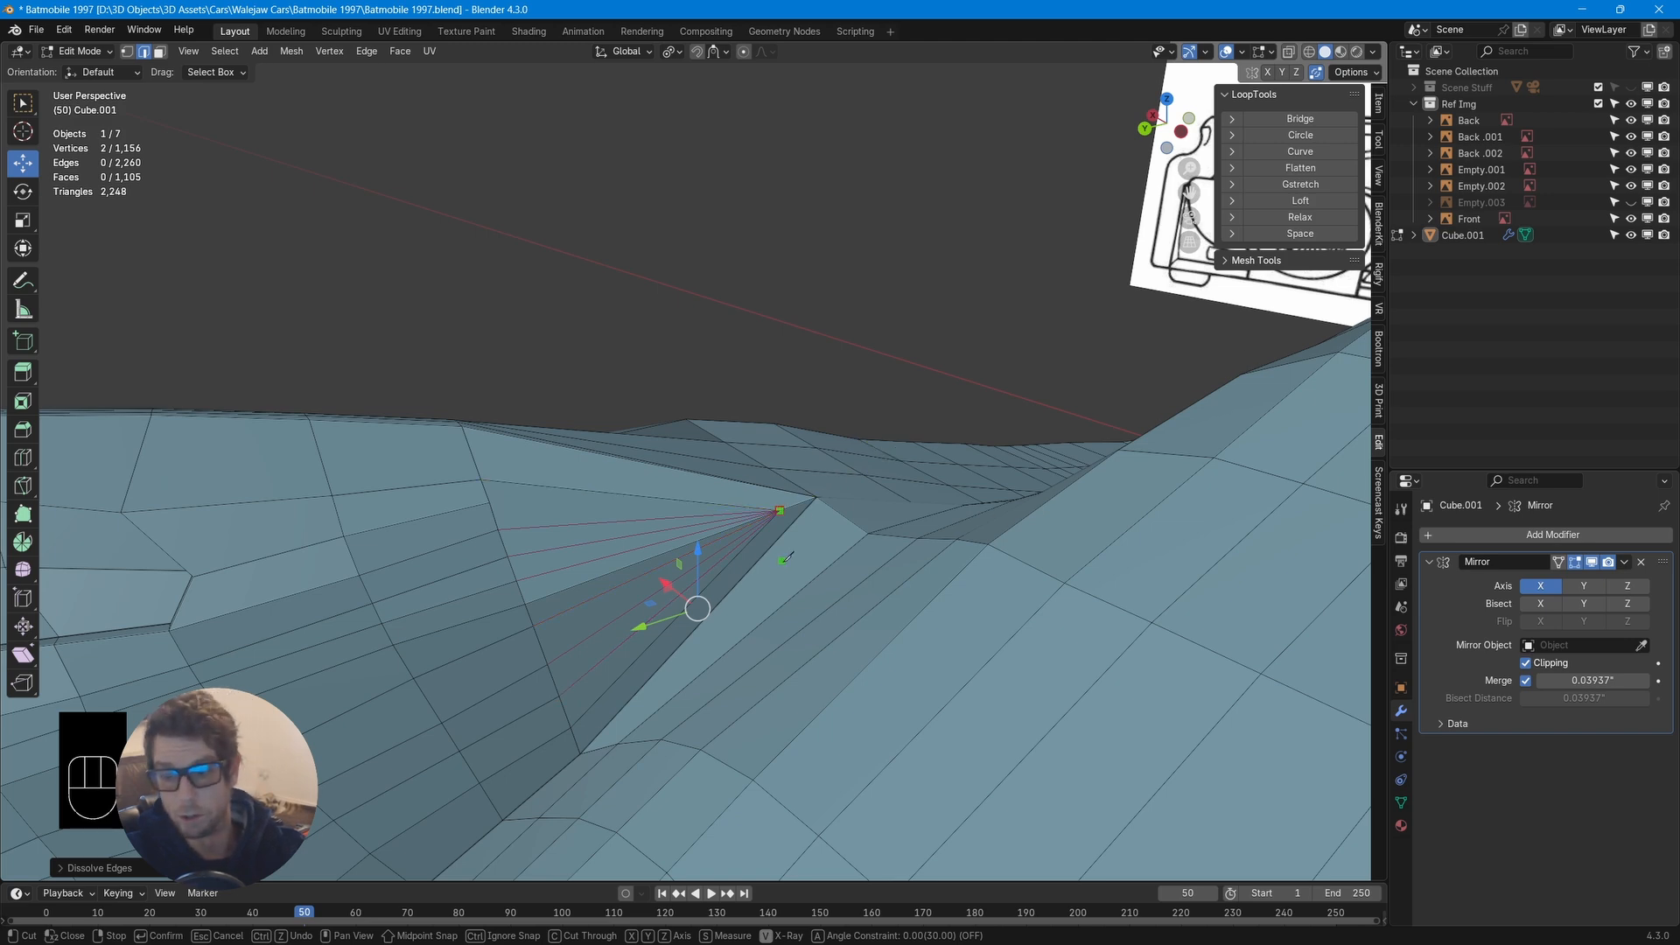
pyautogui.press('Return')
pyautogui.moveTo(739, 585); pyautogui.dragTo(645, 520, button='middle')
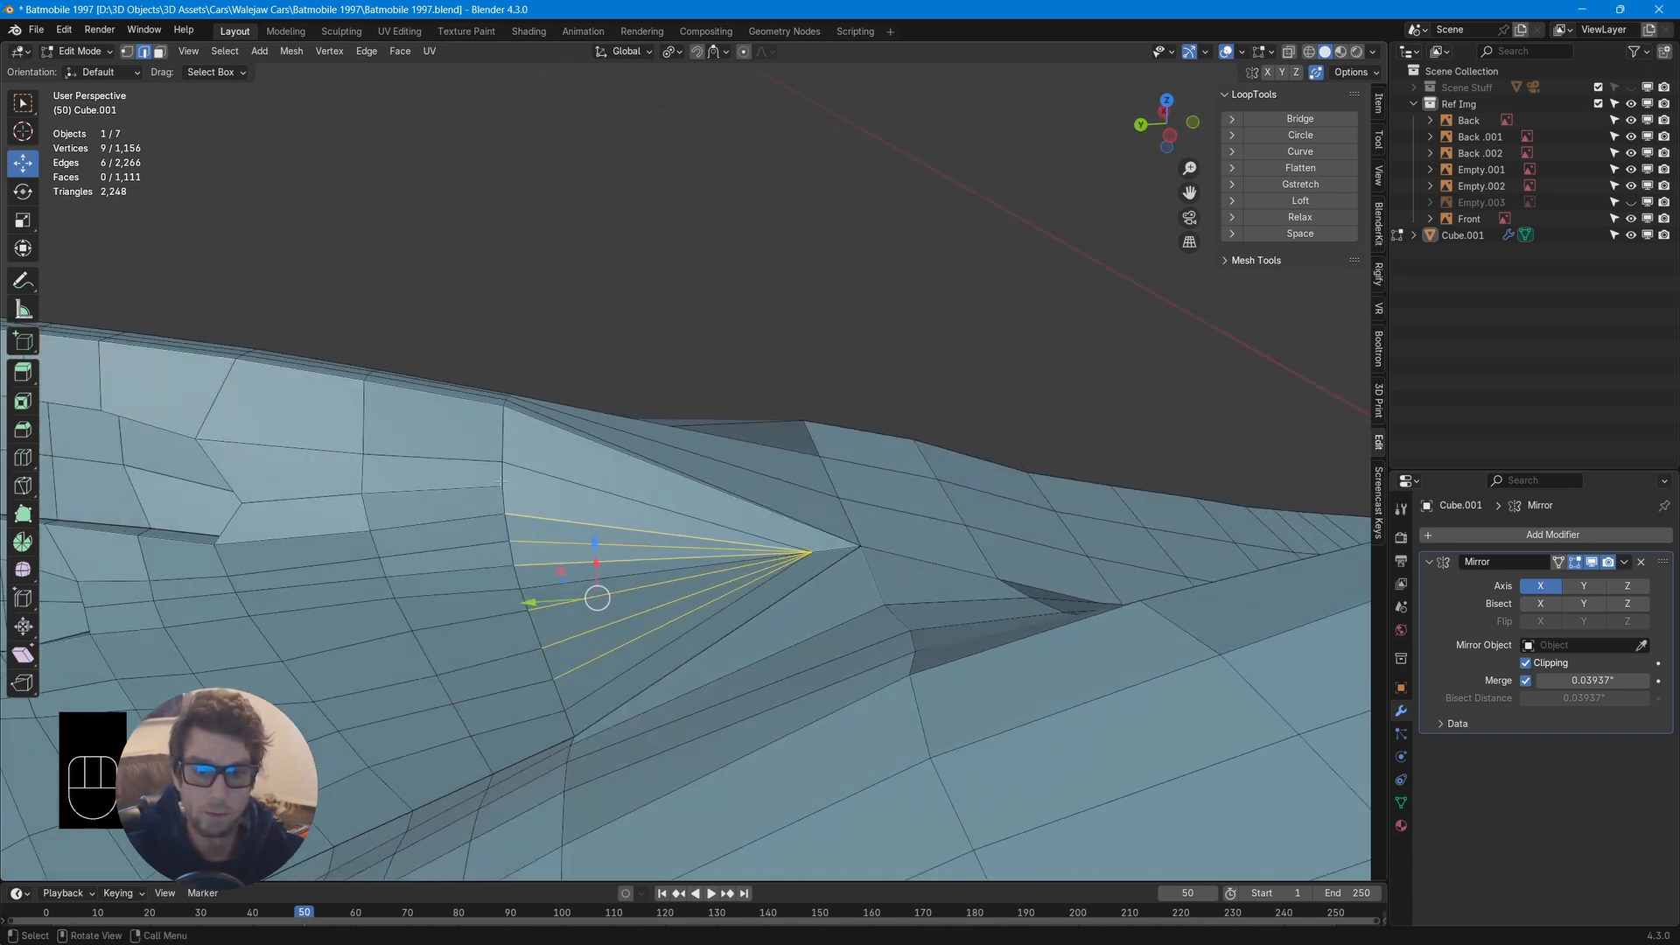
pyautogui.press('k')
pyautogui.click(797, 548)
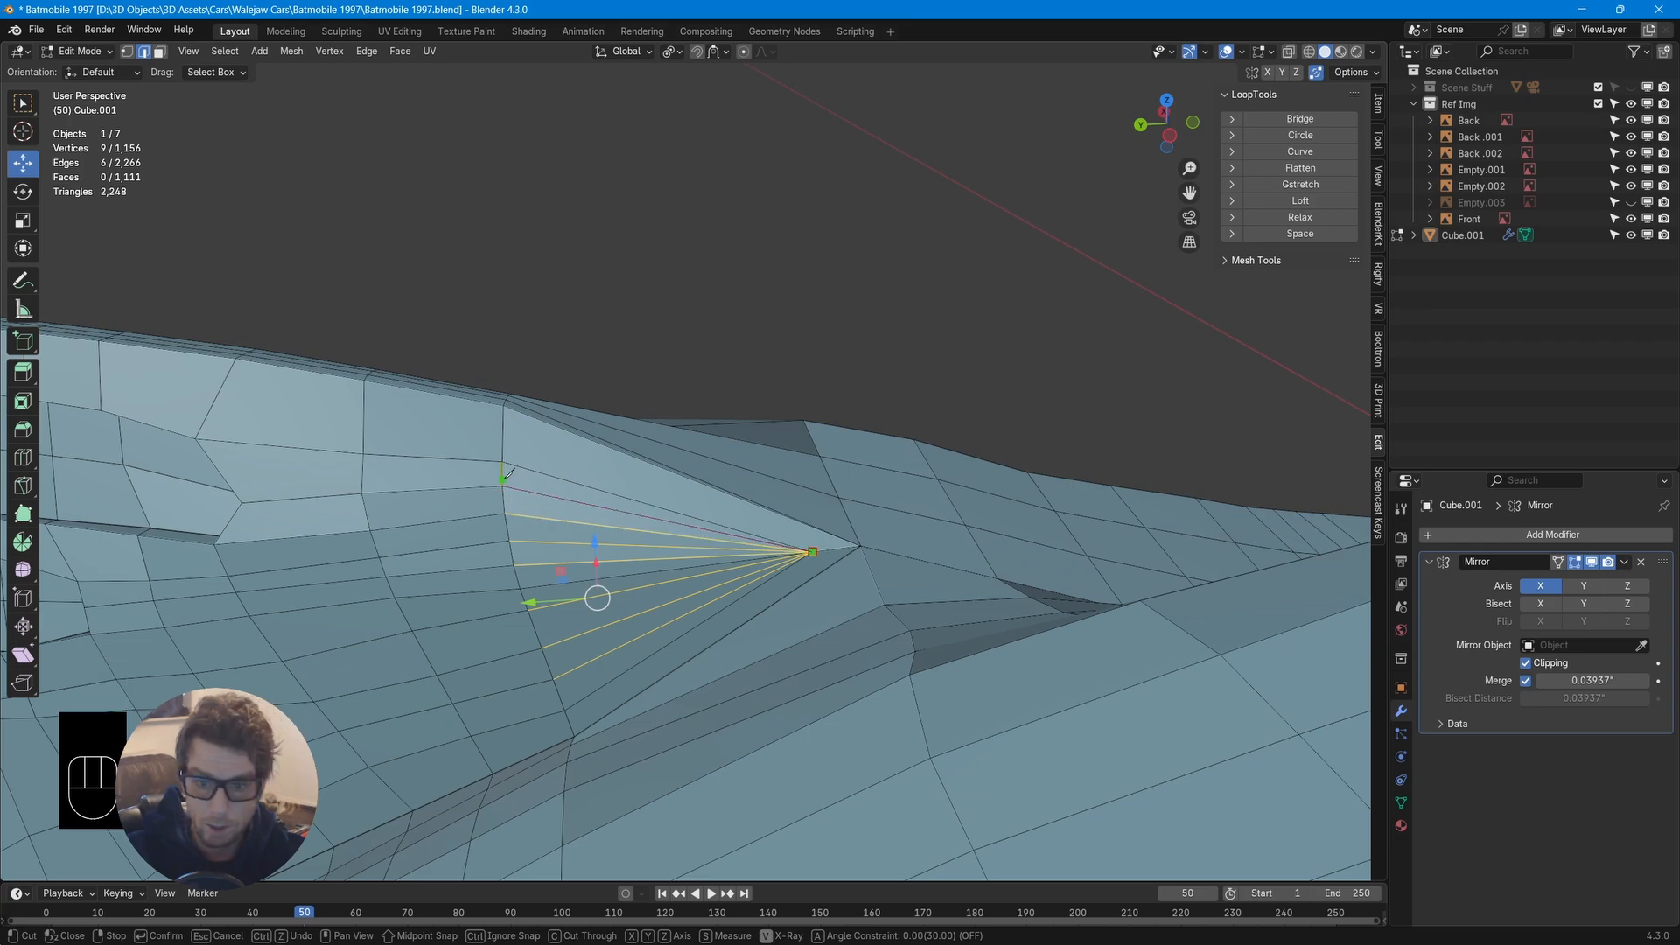
pyautogui.press('Return')
# Vertex-slide the upper vertex of the fin's front crosswise row down along the fin's inner face
pyautogui.moveTo(976, 520); pyautogui.dragTo(676, 495, button='middle')
pyautogui.moveTo(604, 630)
pyautogui.mouseDown(button='middle')
pyautogui.moveTo(521, 593)
pyautogui.moveTo(612, 630)
pyautogui.mouseUp(button='middle')
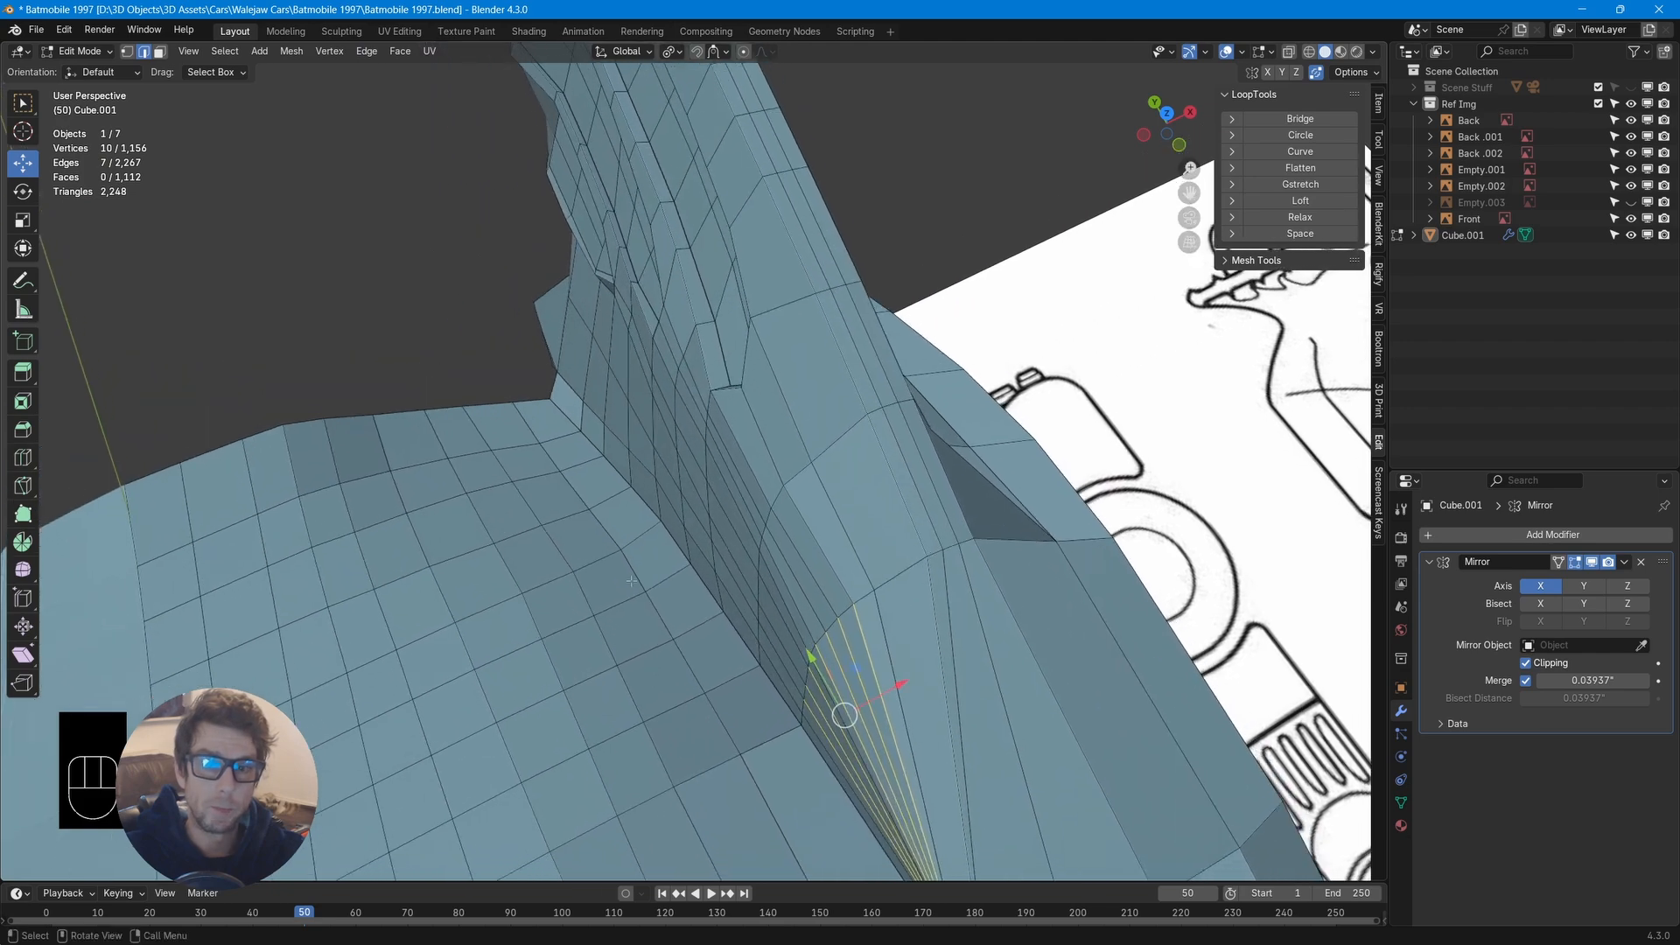
pyautogui.press('1')
pyautogui.click(788, 480)
pyautogui.moveTo(788, 480); pyautogui.dragTo(797, 394, button='middle')
pyautogui.moveTo(828, 610); pyautogui.dragTo(832, 567)
pyautogui.click(777, 585)
pyautogui.click(793, 563)
pyautogui.moveTo(832, 567); pyautogui.dragTo(860, 581, button='middle')
pyautogui.click(863, 491)
pyautogui.press('g')
pyautogui.press('g')
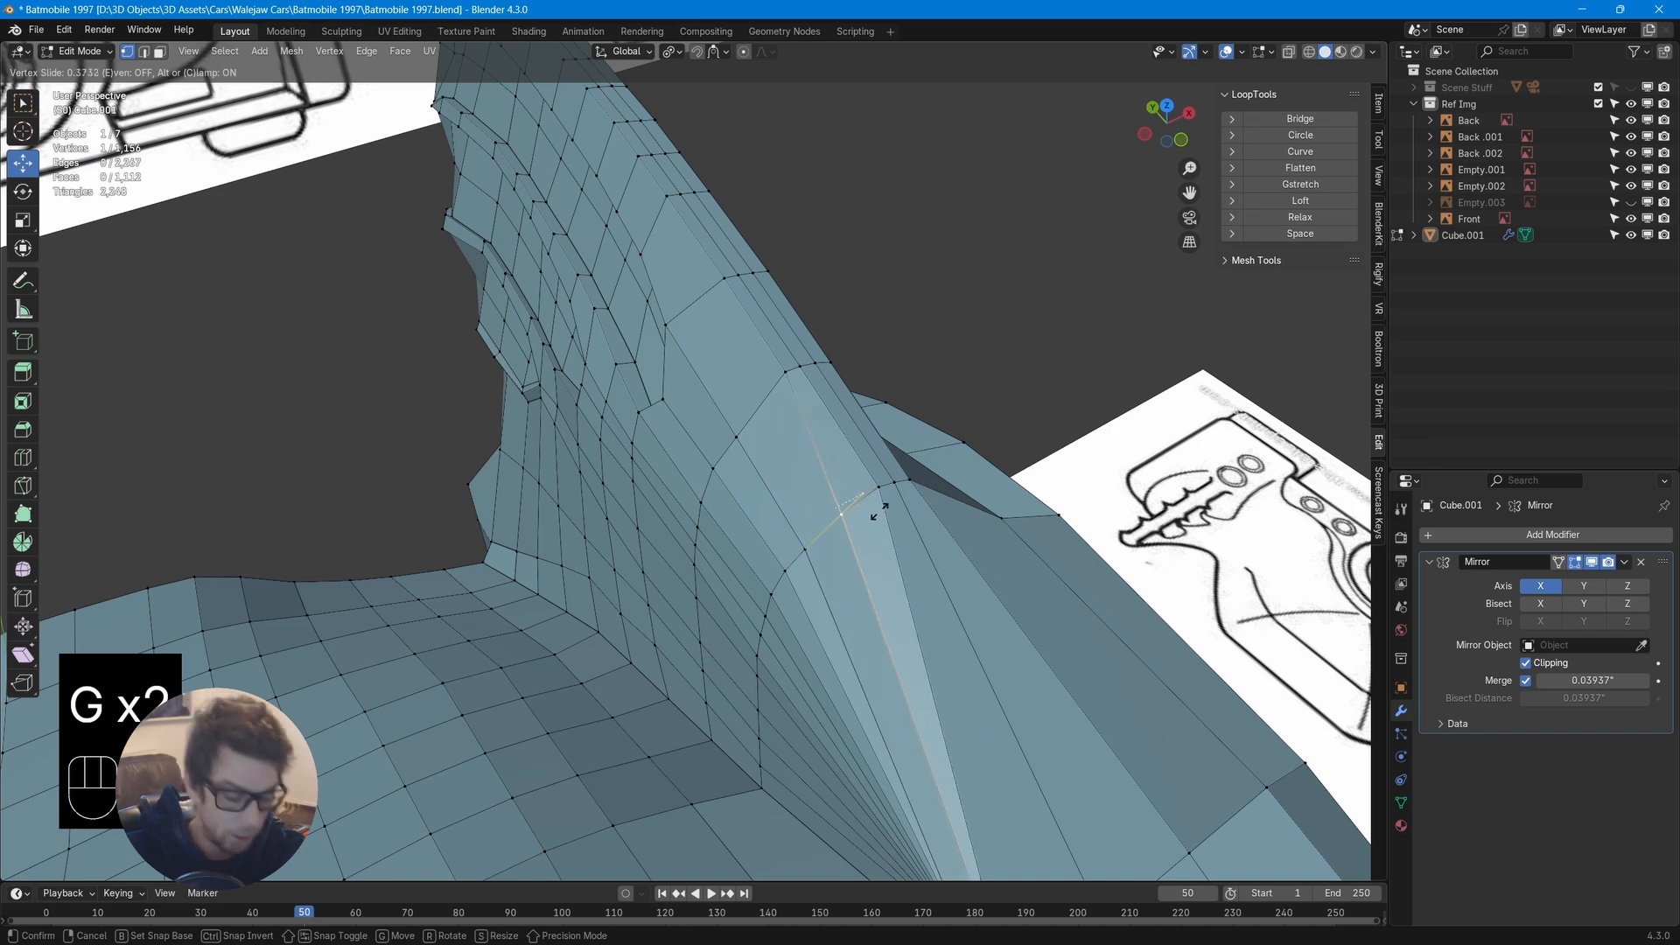
pyautogui.click(879, 494)
# Vertex-slide the next three vertices rearward along the fin's top ridge down the inner face, continuing the same line
pyautogui.click(785, 368)
pyautogui.press('g')
pyautogui.press('g')
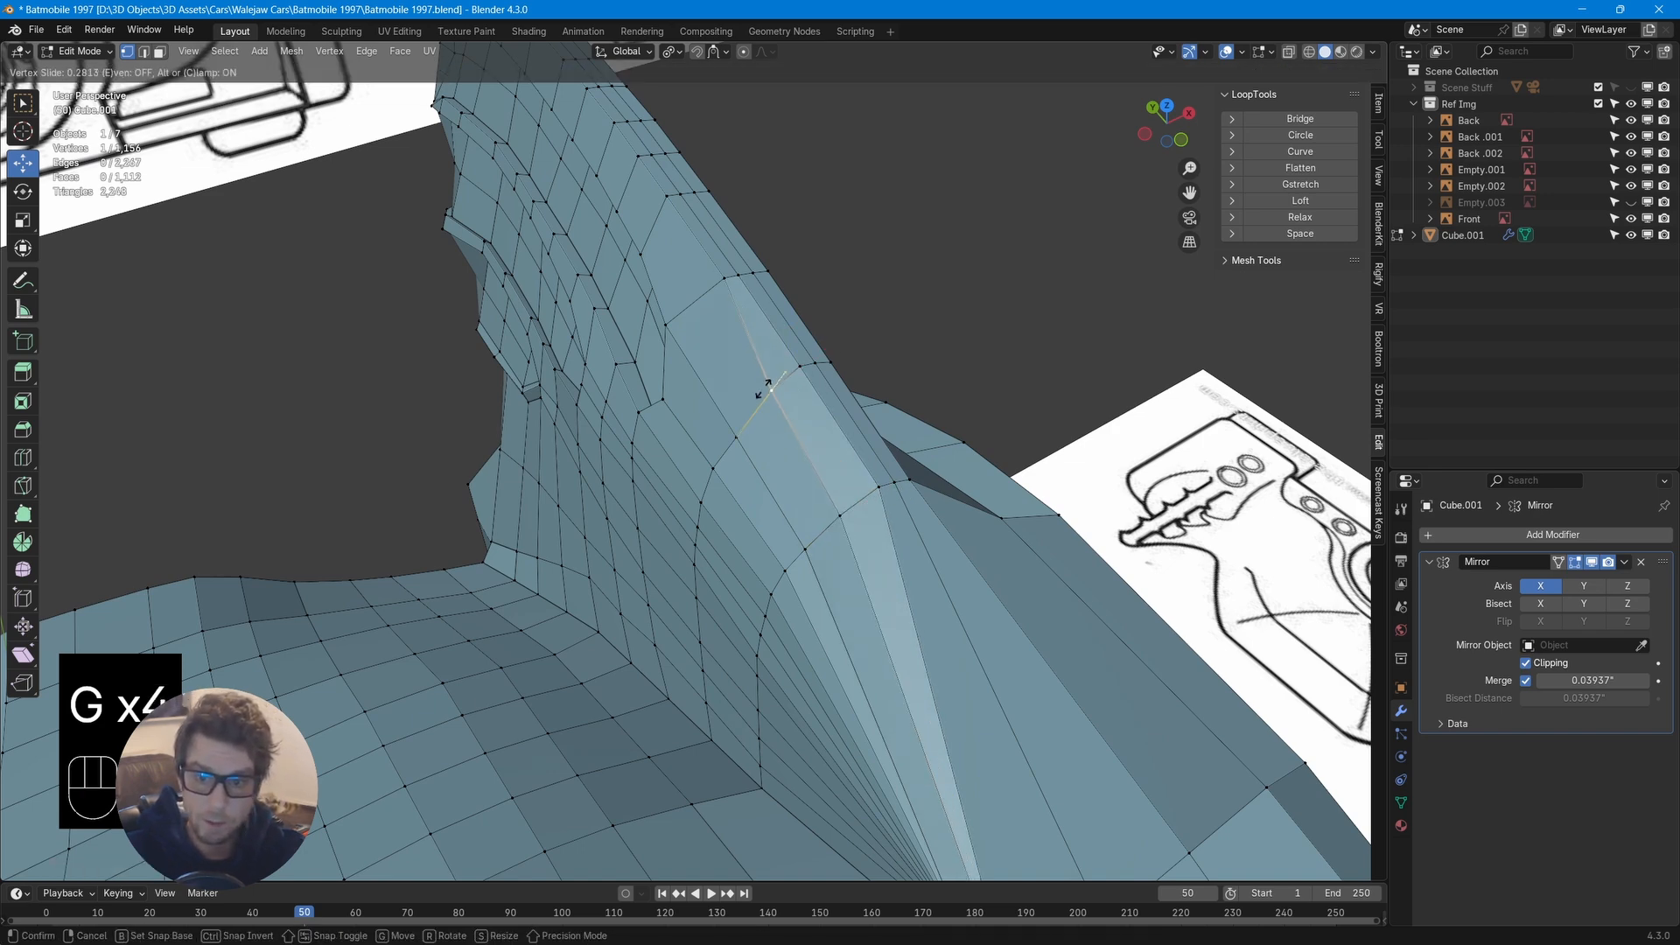
pyautogui.click(761, 395)
pyautogui.click(725, 278)
pyautogui.press('g')
pyautogui.press('g')
pyautogui.click(700, 298)
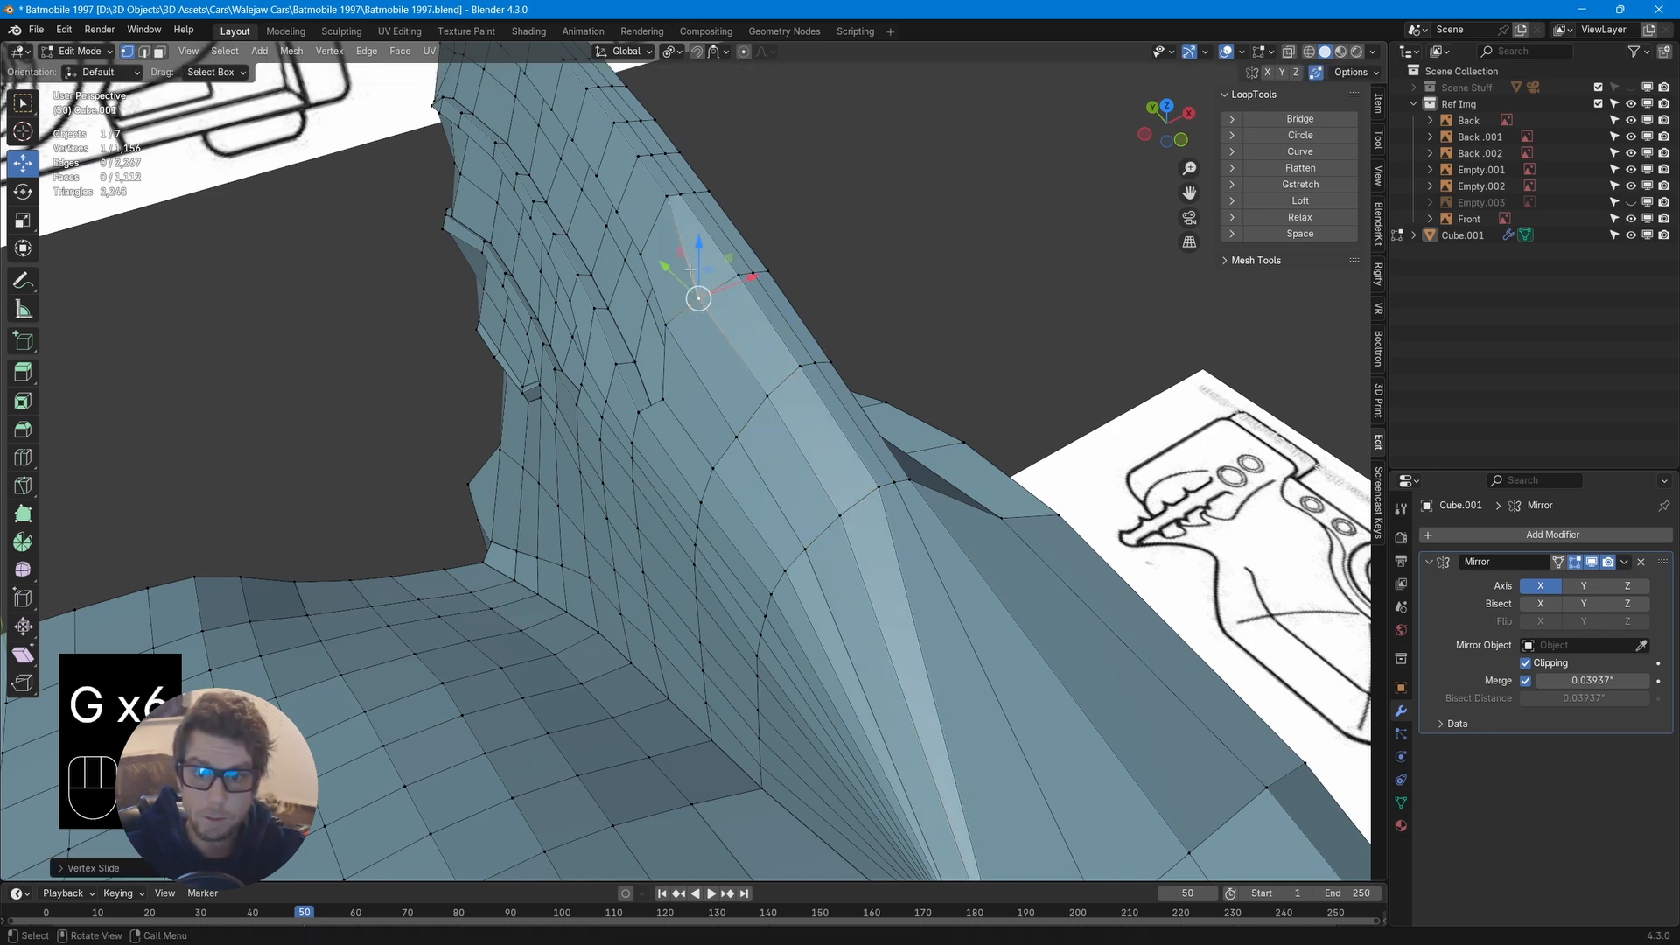
pyautogui.click(667, 196)
pyautogui.press('g')
pyautogui.press('g')
pyautogui.click(654, 223)
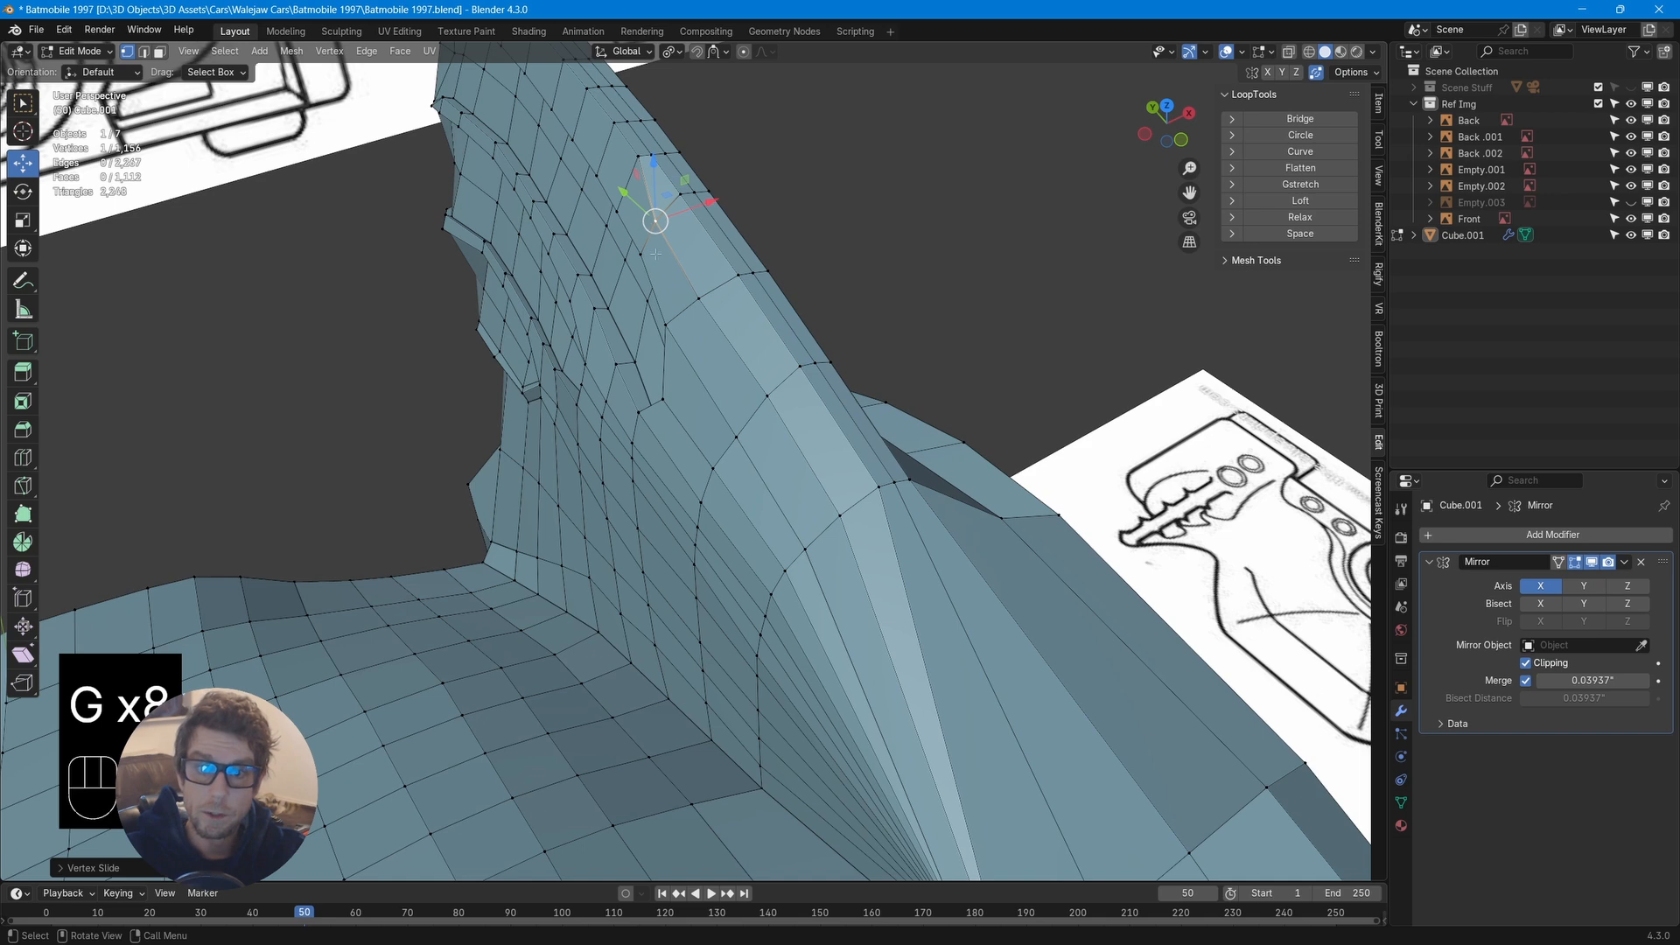
# Select the remaining lengthwise edge path along the top ridge toward the fin's rear tip and edge-slide it down the inner face
pyautogui.scroll(2, 655, 254)
pyautogui.keyDown('shift'); pyautogui.moveTo(655, 254); pyautogui.dragTo(933, 648, button='middle'); pyautogui.keyUp('shift')
pyautogui.click(914, 561)
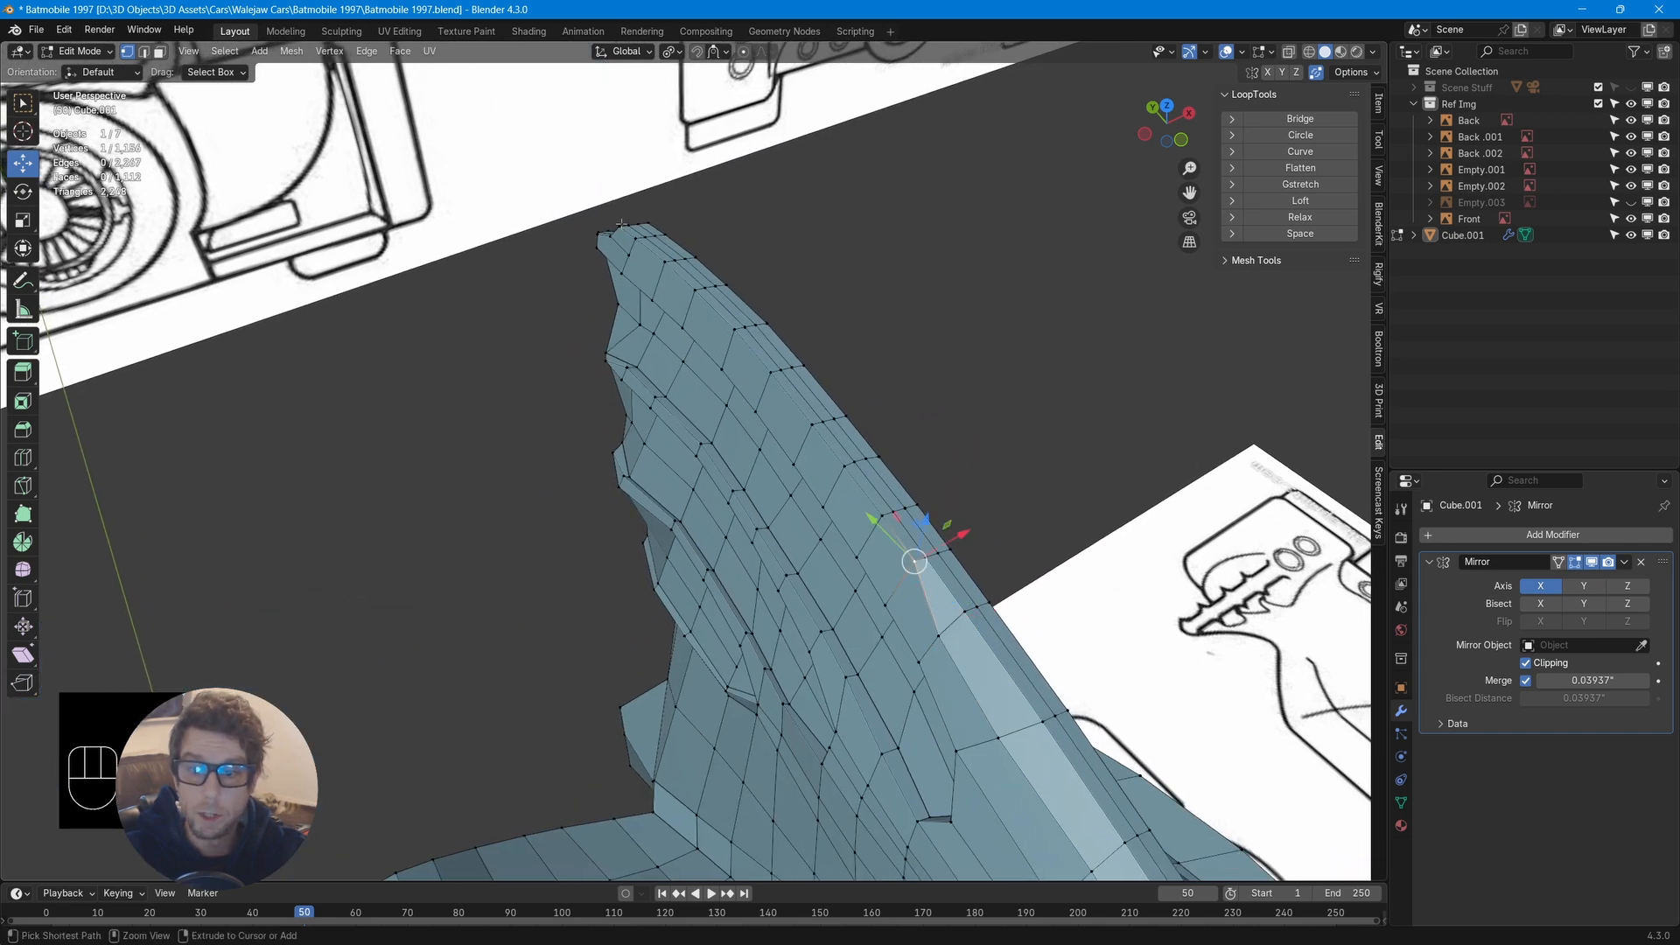
pyautogui.keyDown('ctrl'); pyautogui.click(665, 260); pyautogui.keyUp('ctrl')
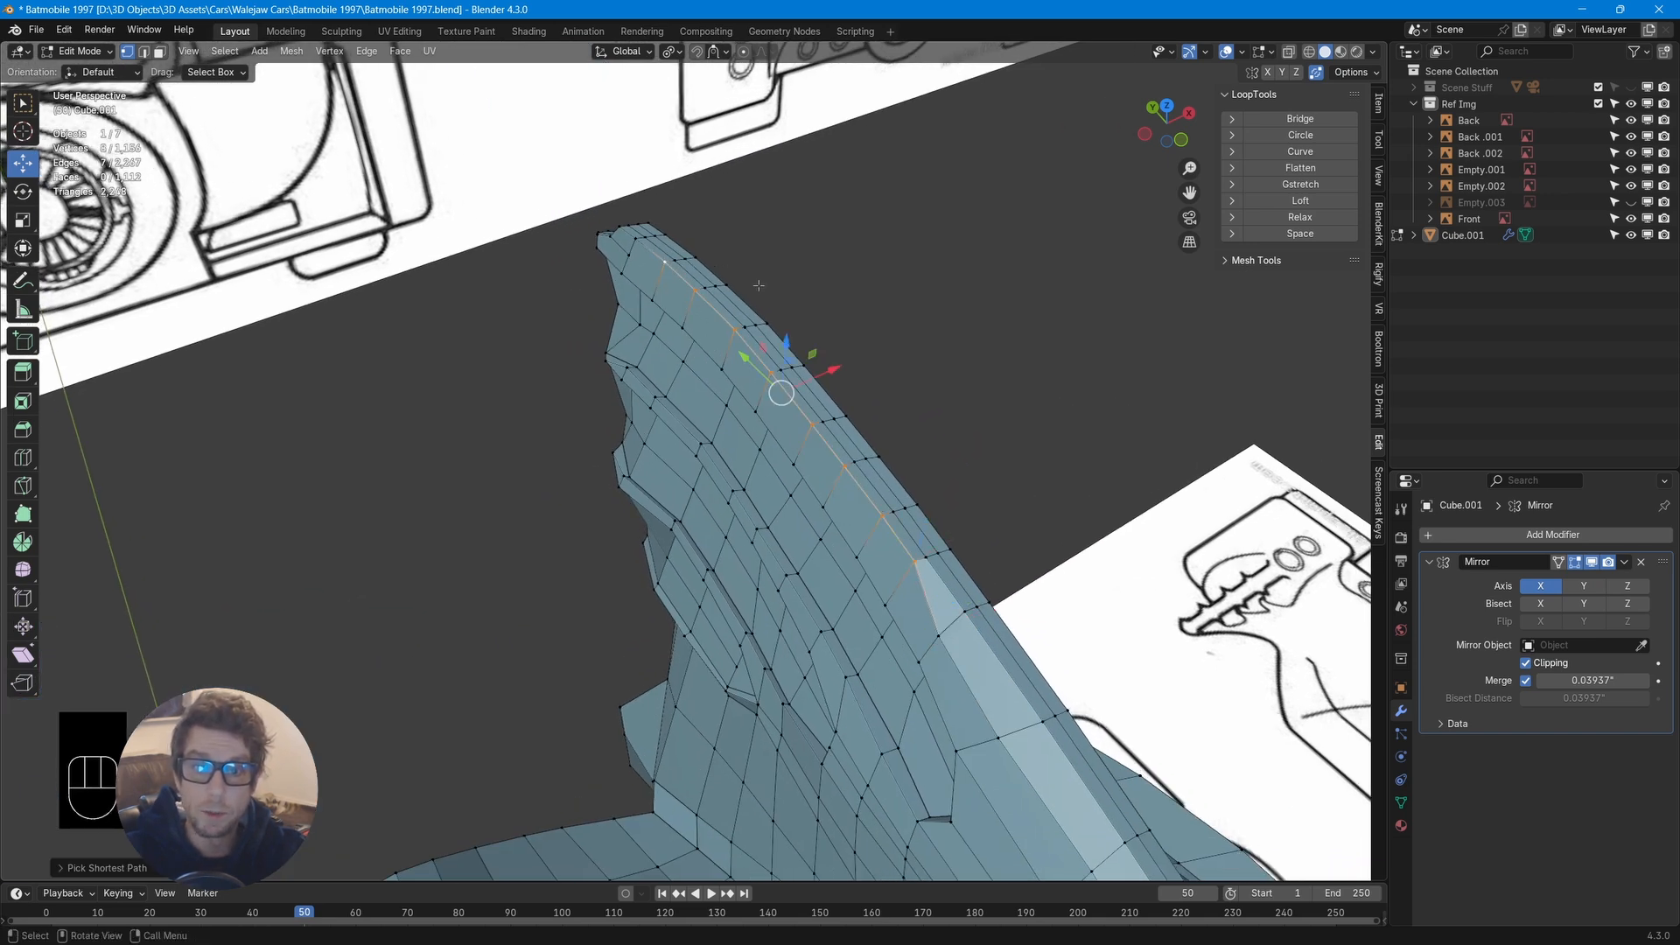
pyautogui.press('g')
pyautogui.press('g')
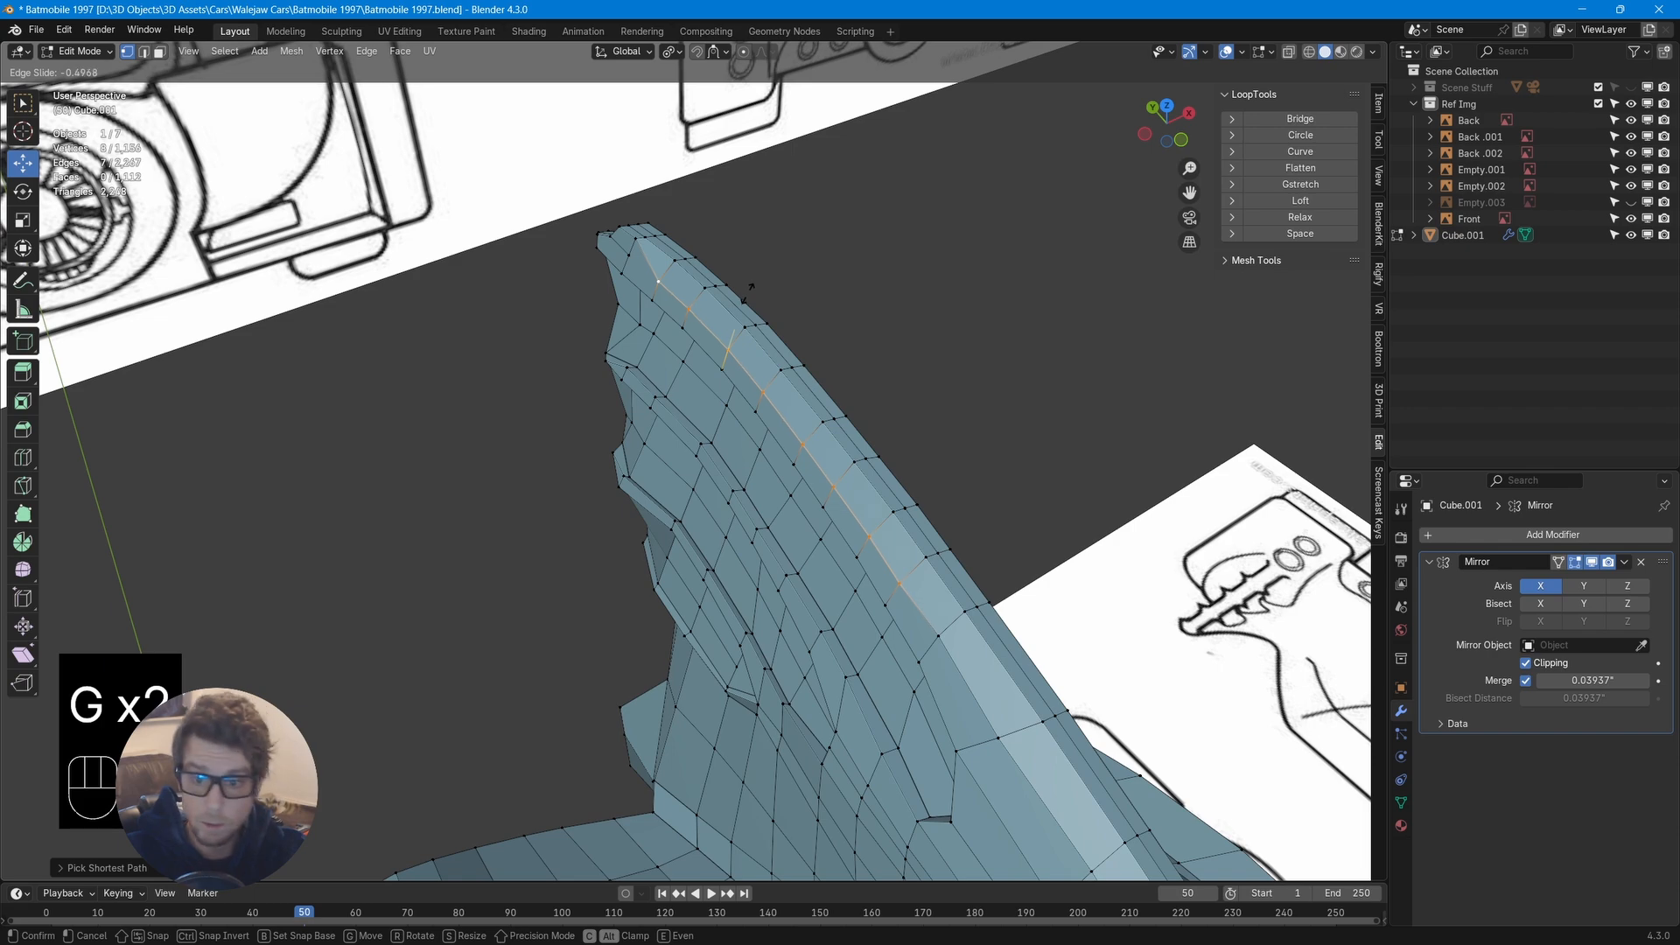
pyautogui.click(751, 289)
# Vertex-slide the last vertex of the ridge row near the fin's rear tip
pyautogui.moveTo(750, 289); pyautogui.dragTo(932, 469, button='middle')
pyautogui.click(402, 404)
pyautogui.press('g')
pyautogui.press('g')
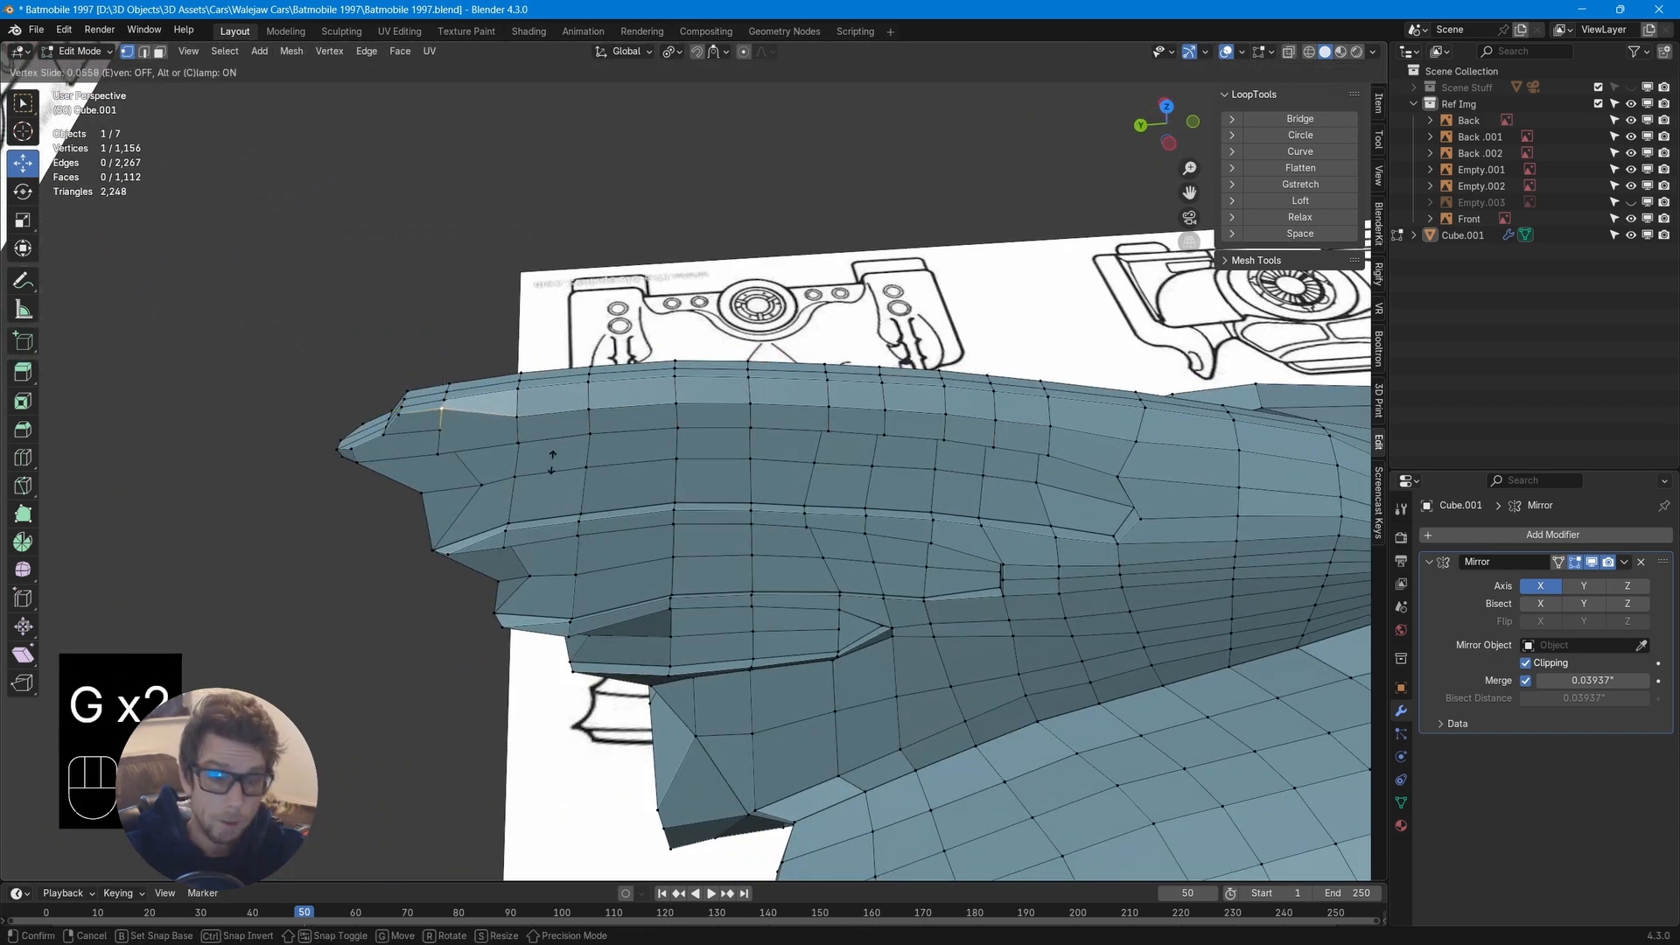
pyautogui.click(553, 462)
# Select the five-edge crosswise path over the ridge near the fin's rear tip and dissolve it
pyautogui.moveTo(553, 462); pyautogui.dragTo(707, 540, button='middle')
pyautogui.keyDown('shift'); pyautogui.click(627, 523); pyautogui.keyUp('shift')
pyautogui.keyDown('shift'); pyautogui.click(576, 523); pyautogui.keyUp('shift')
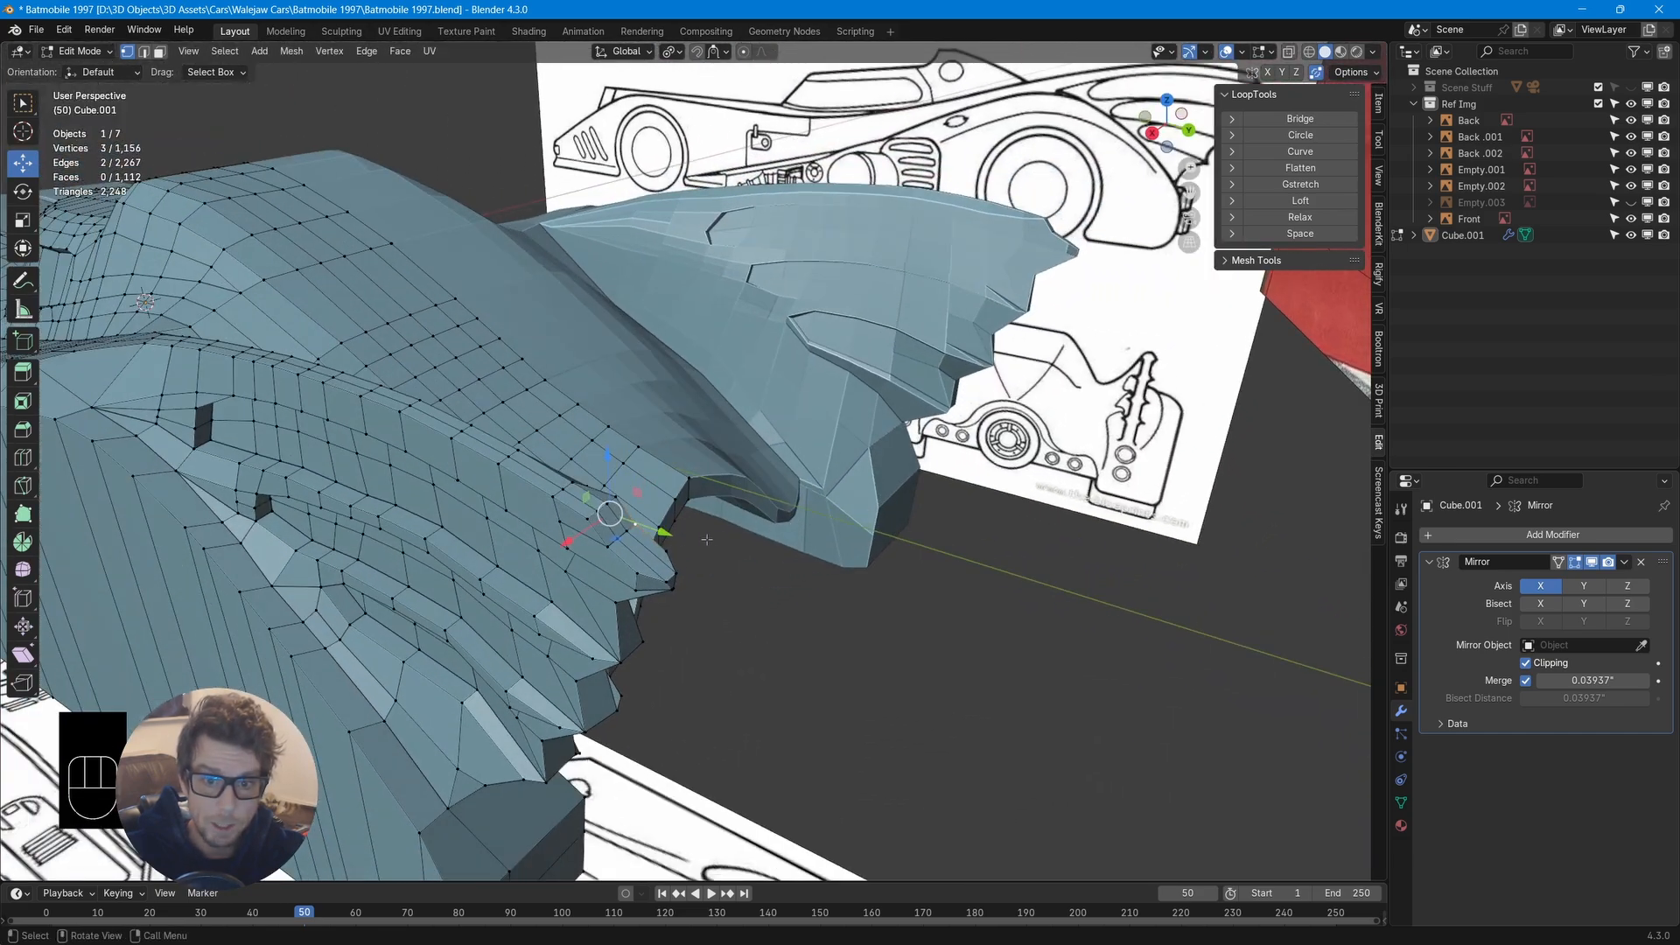
pyautogui.keyDown('ctrl'); pyautogui.click(618, 537); pyautogui.keyUp('ctrl')
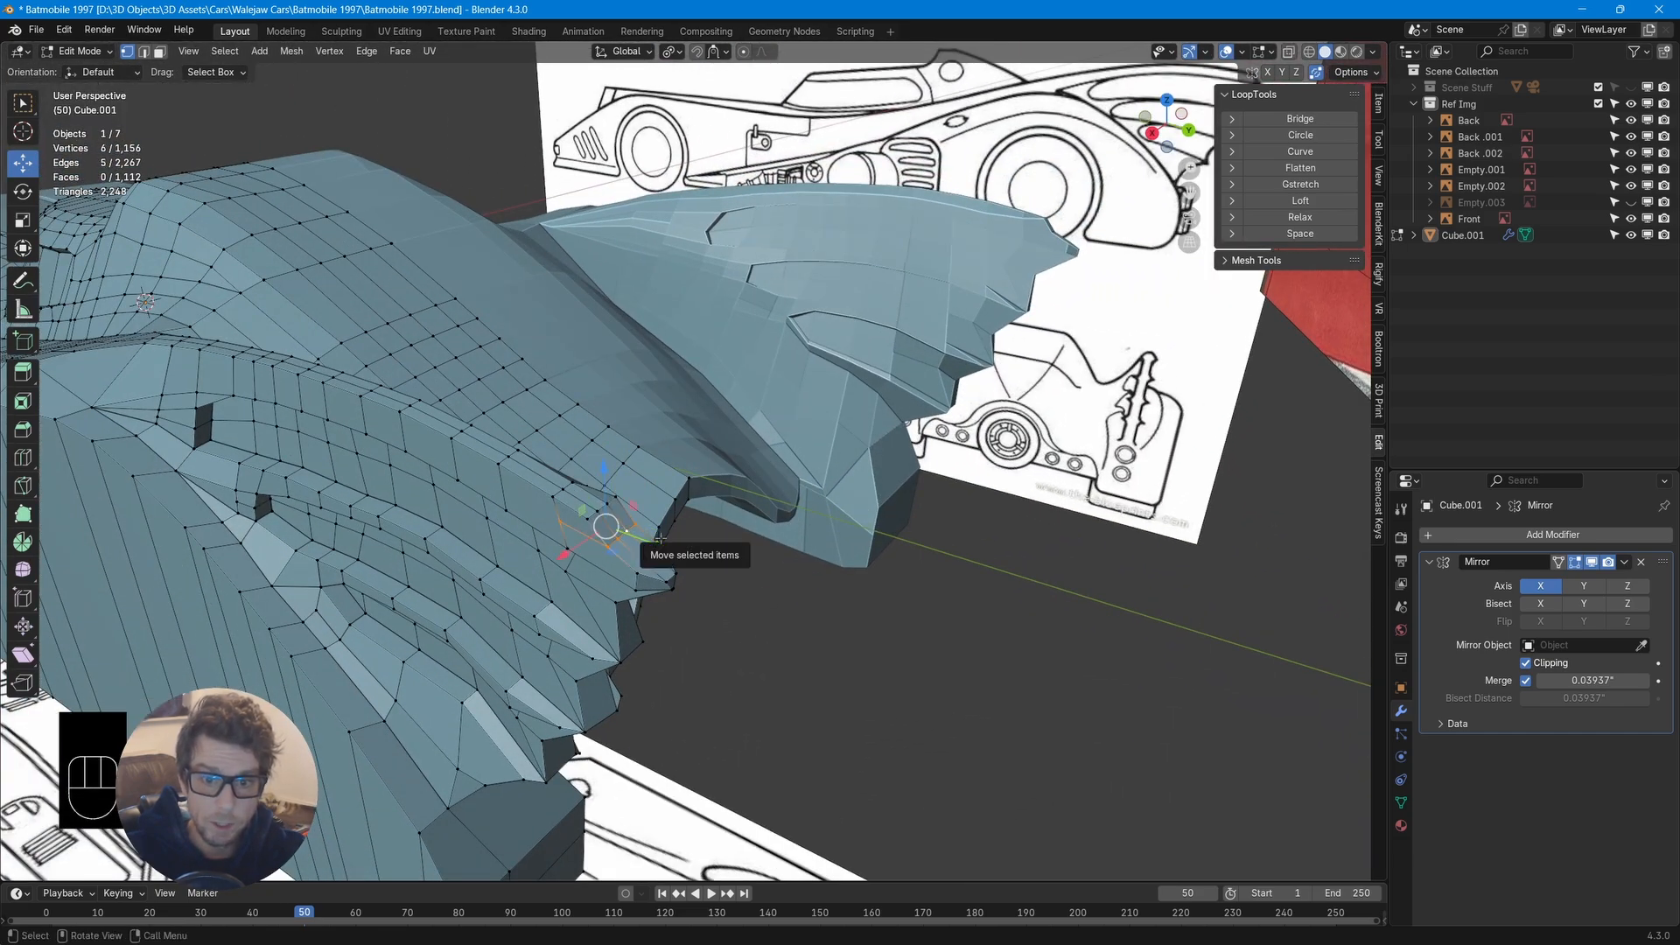
pyautogui.press('c')
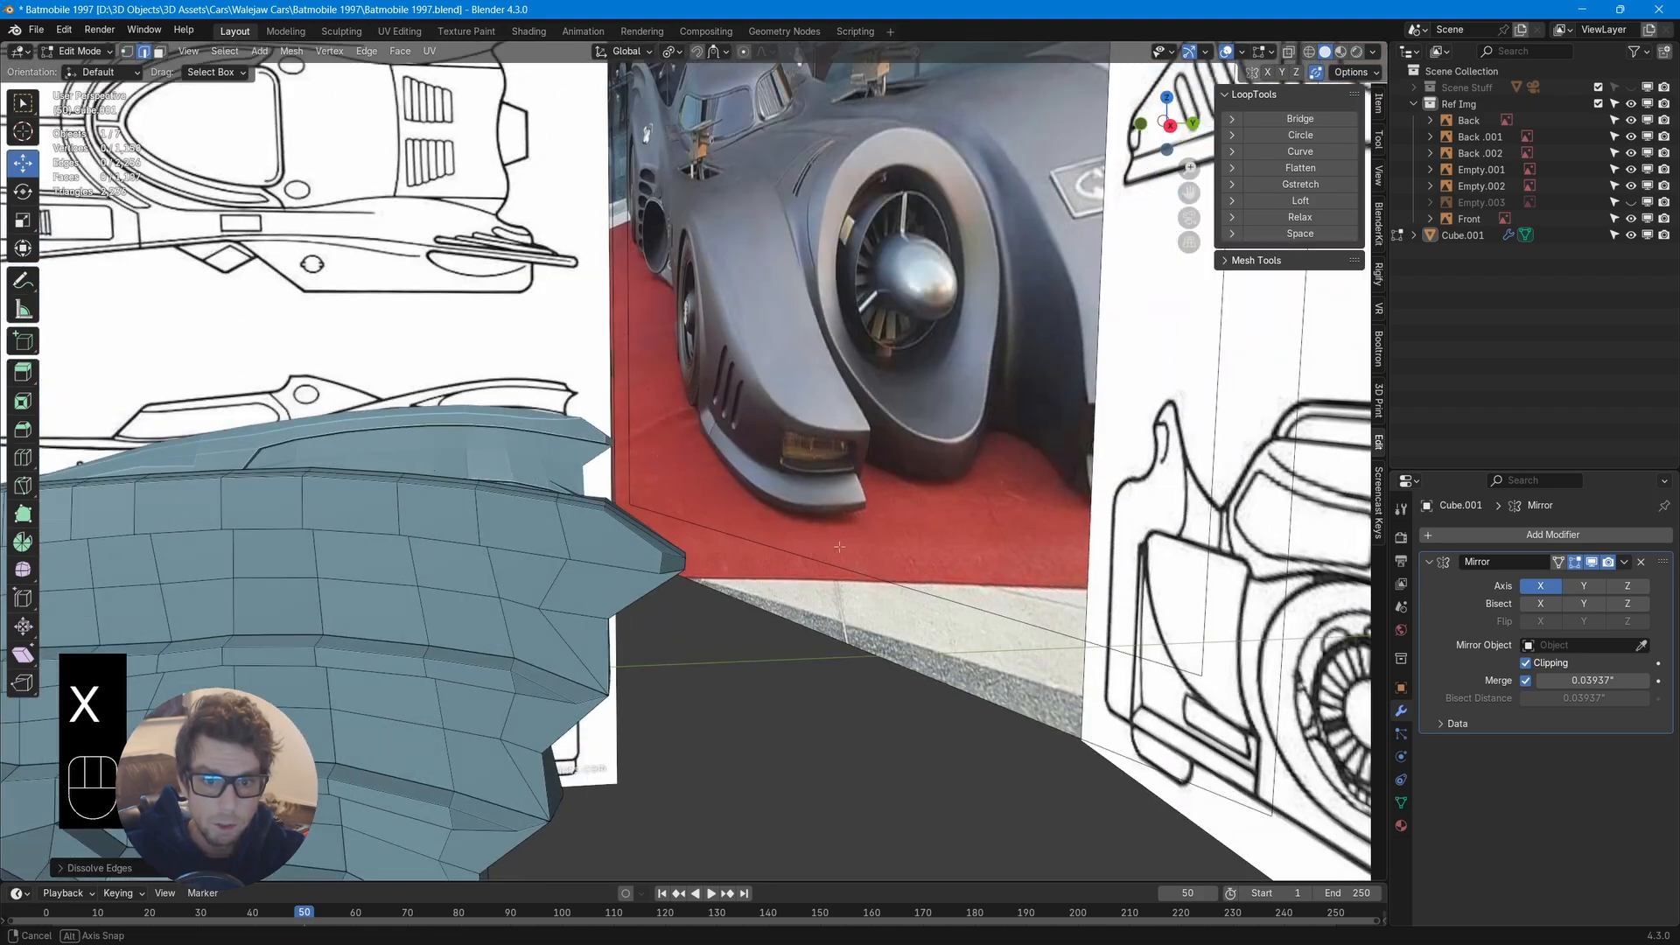
# Adjust the height of the three crosswise edges at the fin's upper rear corner against the side-view blueprint
pyautogui.moveTo(662, 523); pyautogui.dragTo(638, 529, button='middle')
pyautogui.click(1160, 133)
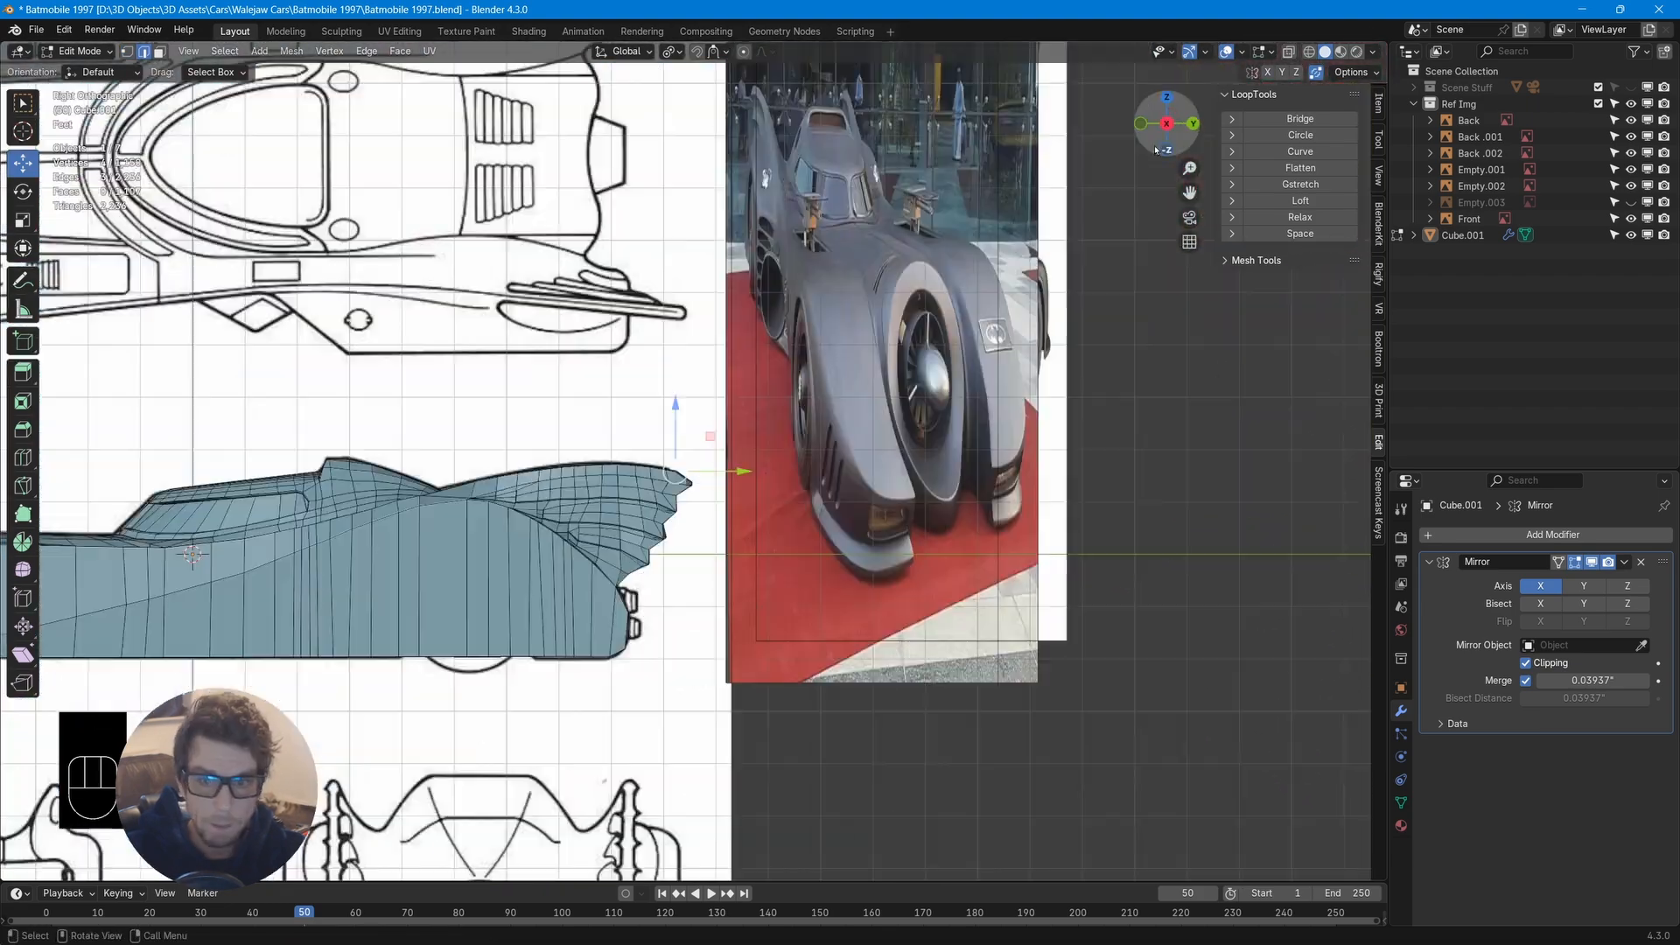
pyautogui.scroll(10, 738, 487)
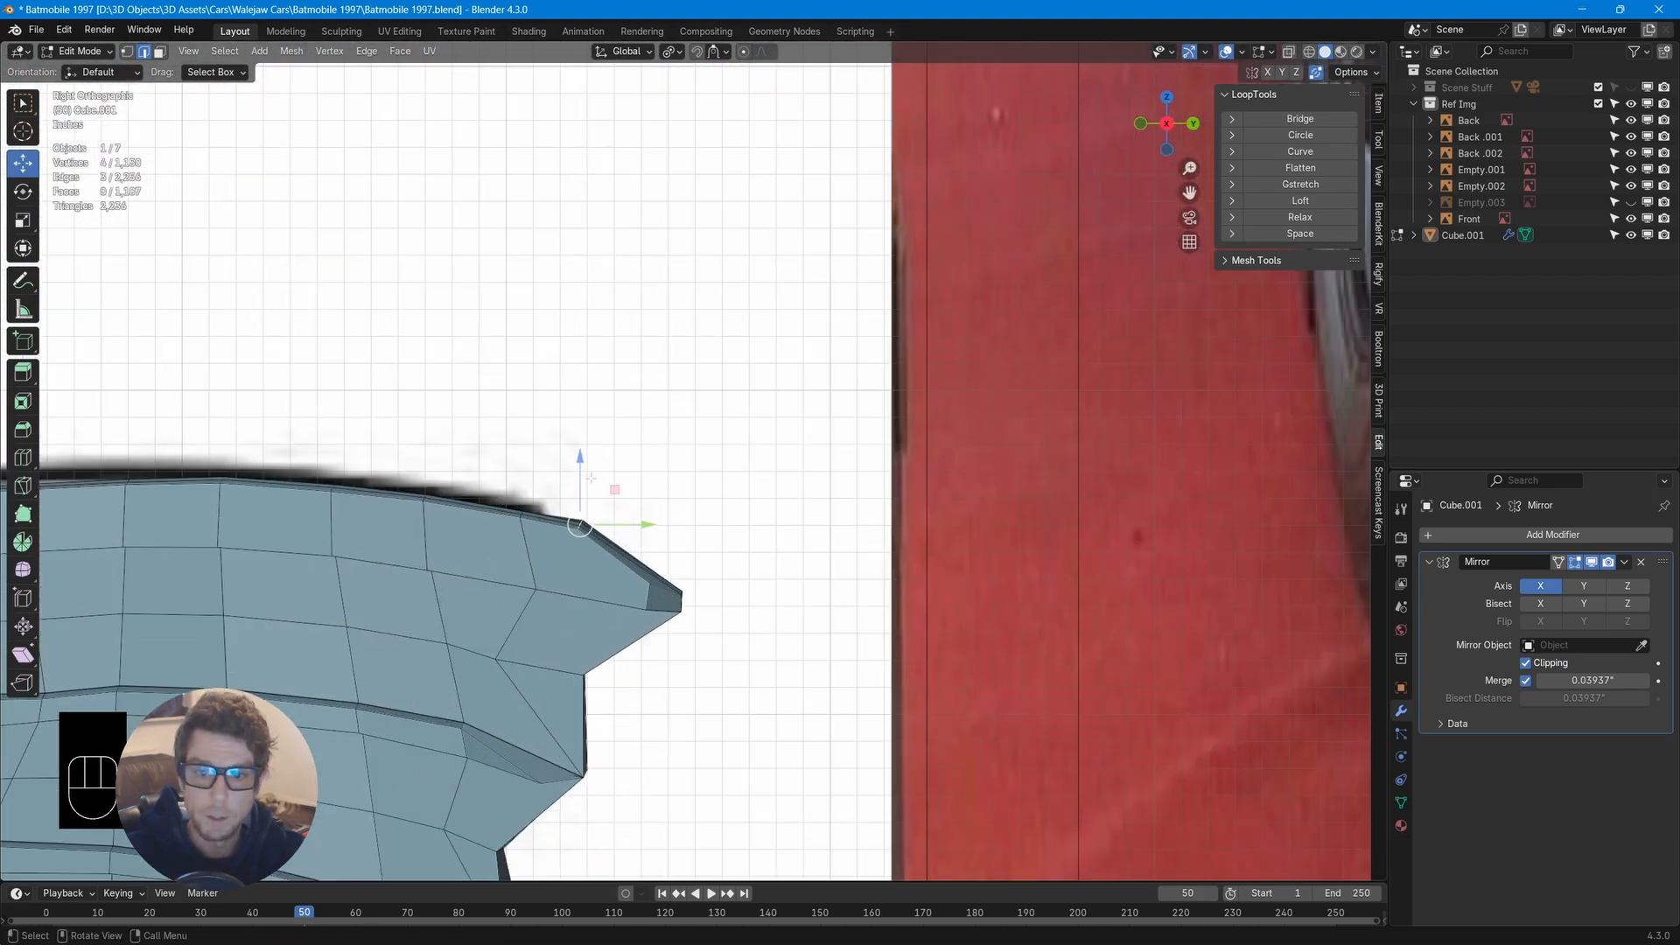
pyautogui.moveTo(581, 462); pyautogui.dragTo(583, 472)
pyautogui.moveTo(583, 480); pyautogui.dragTo(584, 480)
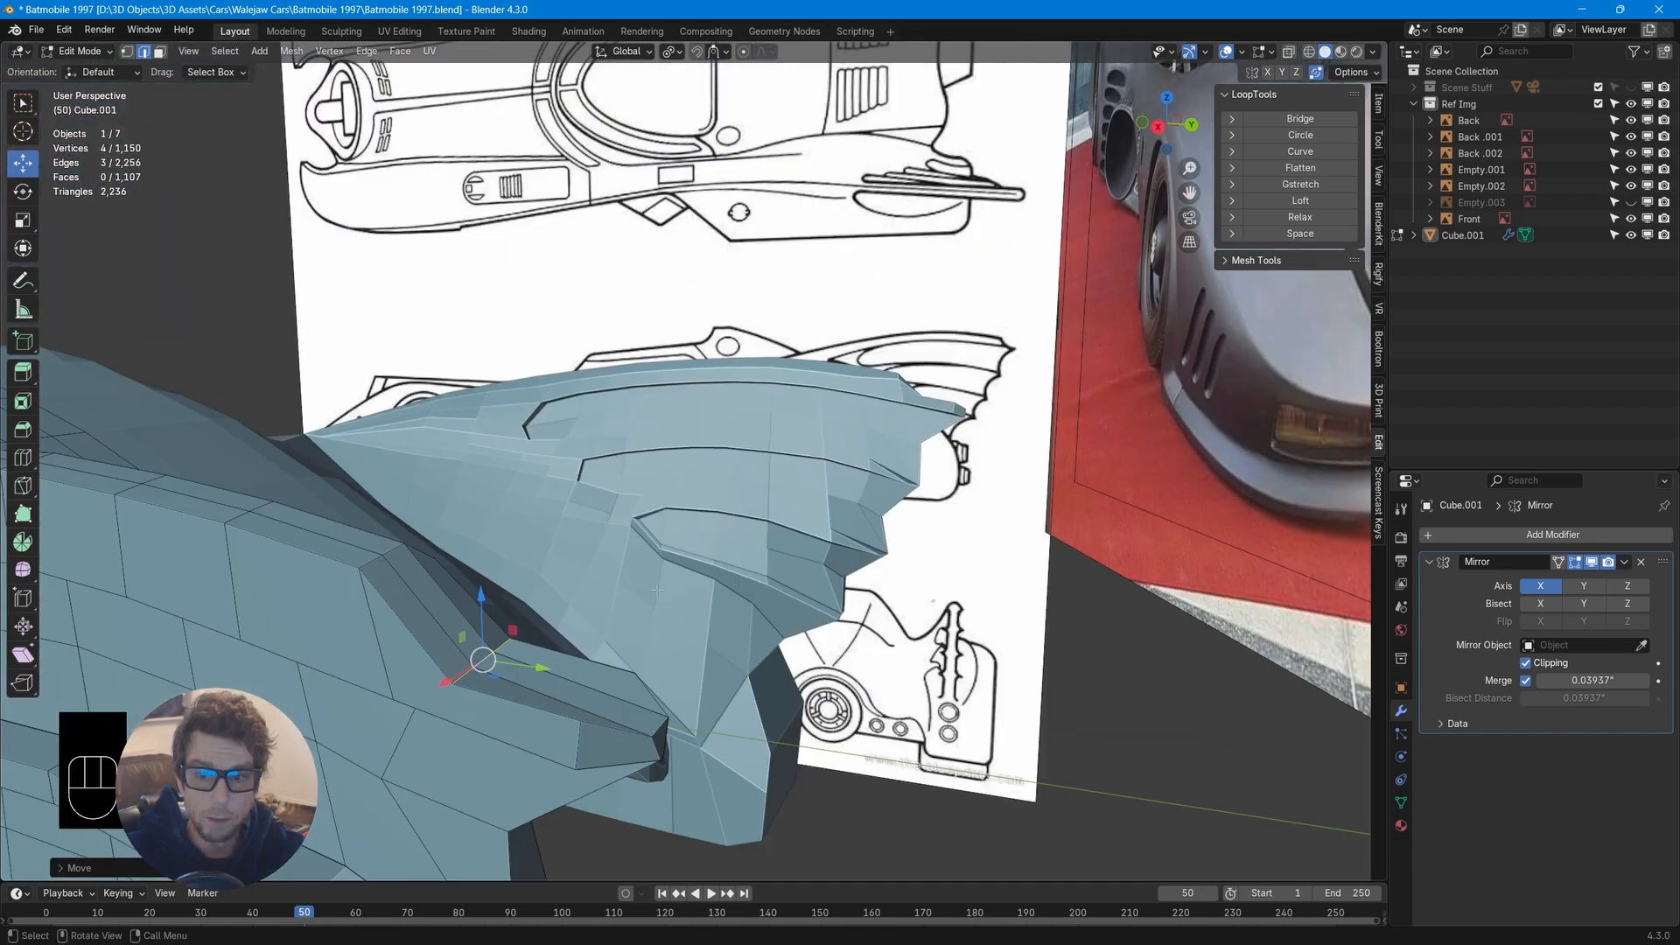
pyautogui.moveTo(657, 590); pyautogui.dragTo(271, 588, button='middle')
pyautogui.moveTo(475, 599); pyautogui.dragTo(466, 583)
pyautogui.moveTo(466, 583); pyautogui.dragTo(501, 629, button='middle')
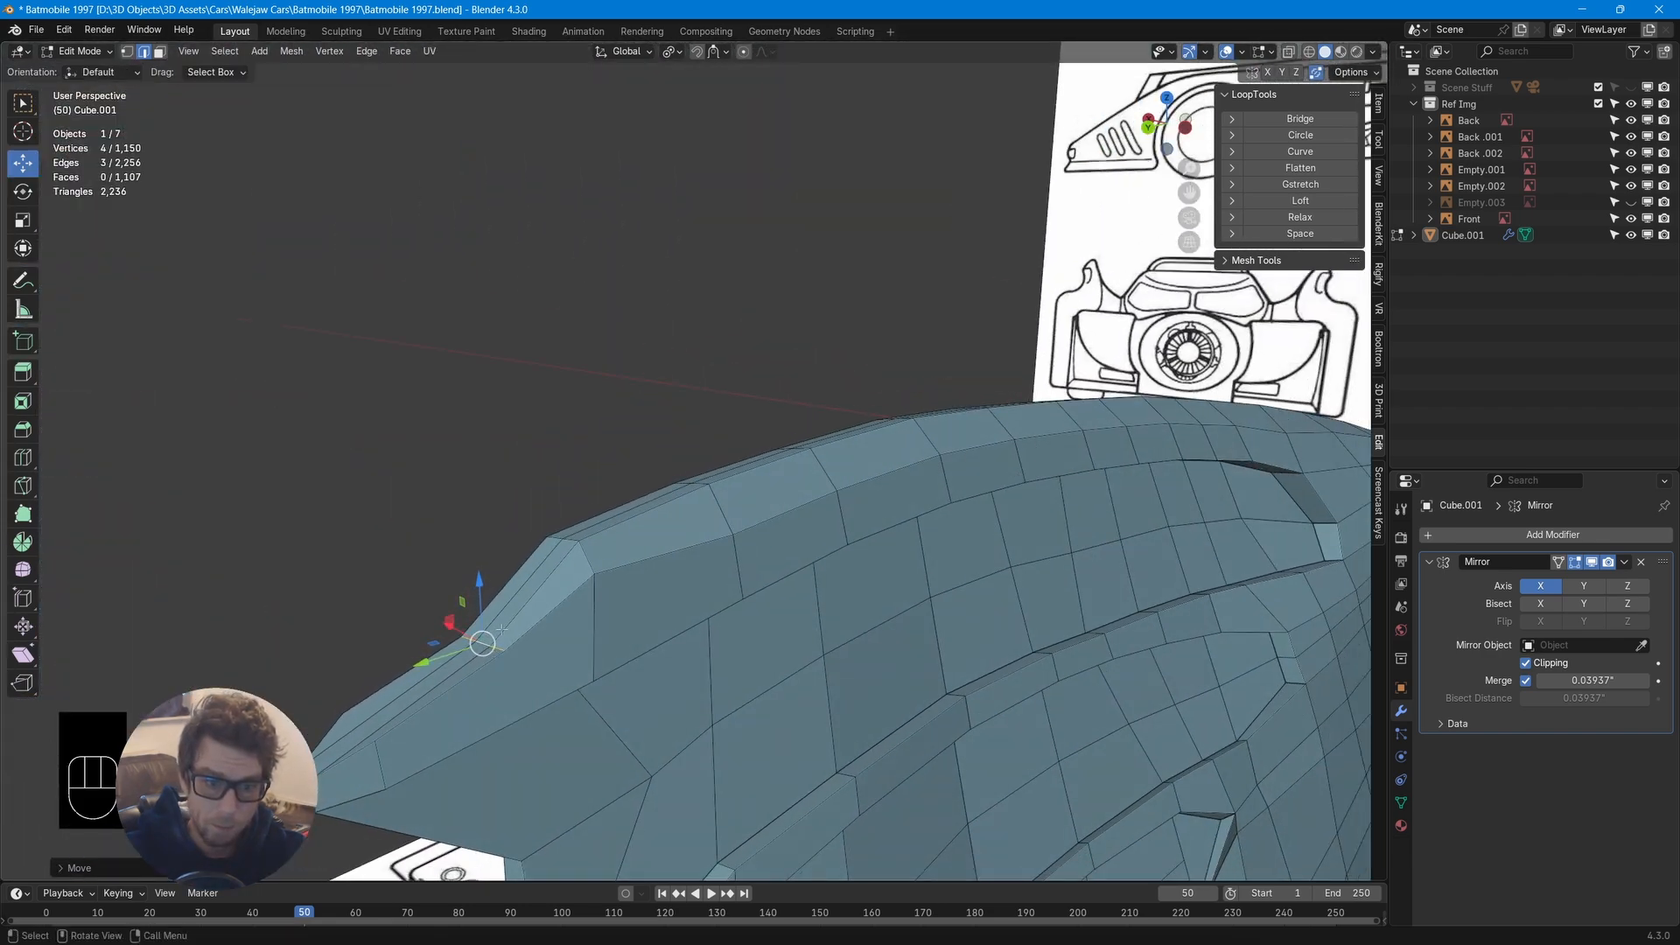
# Select the short edge at the fin's rear tip and scale it up to about 5.95
pyautogui.click(327, 734)
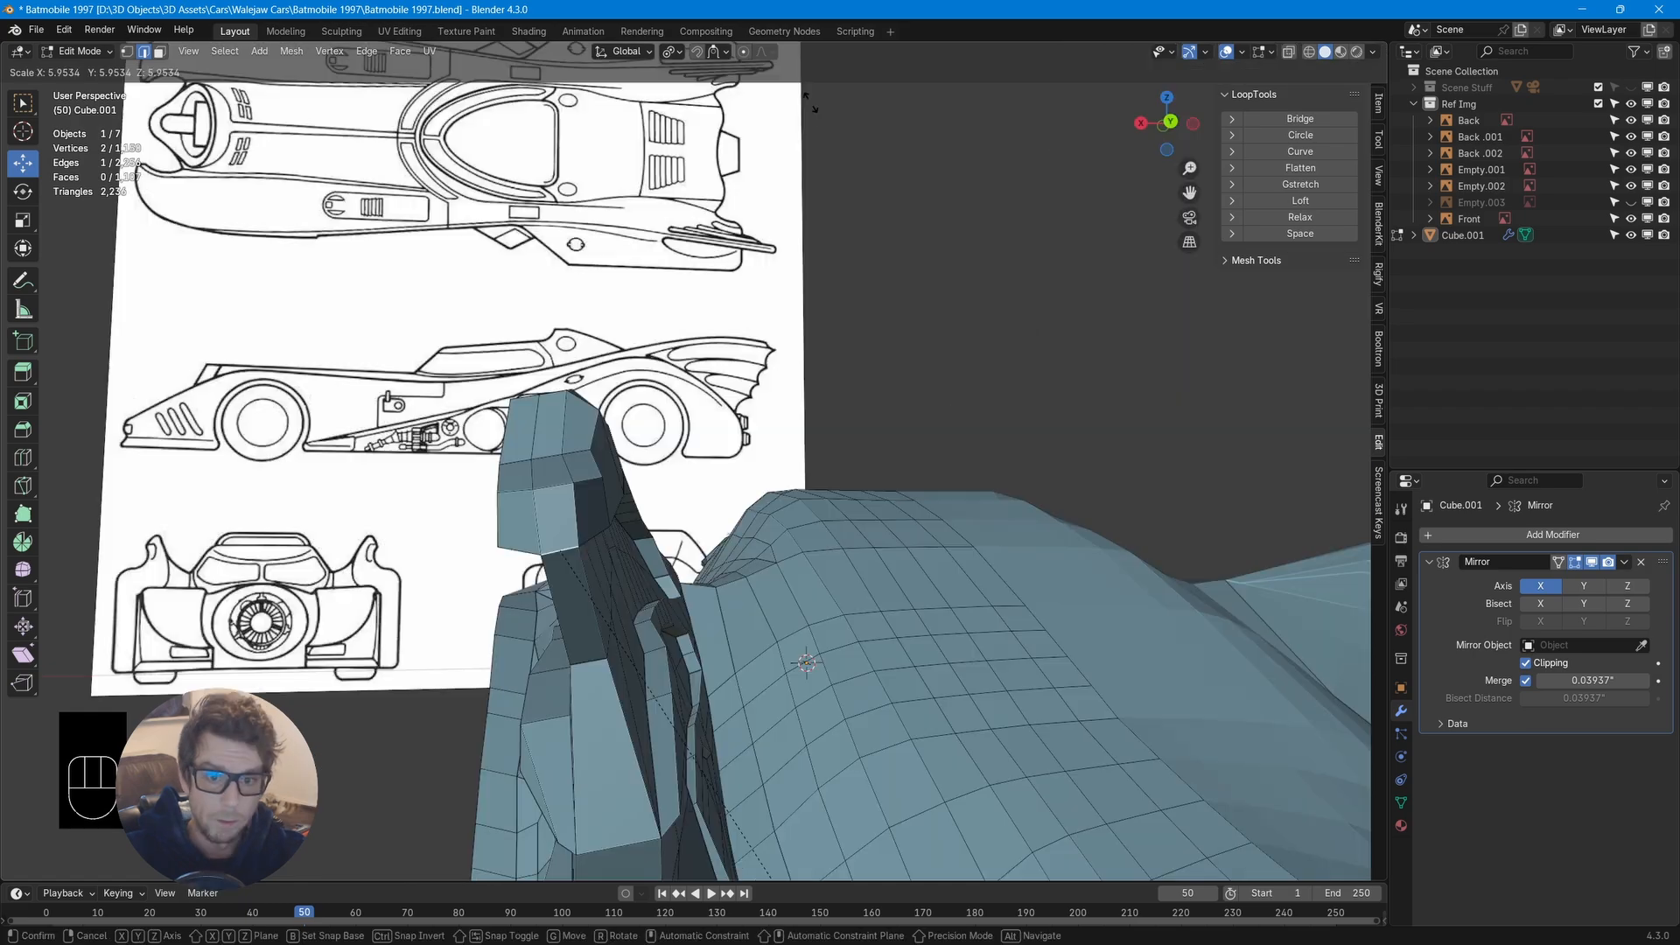
pyautogui.click(809, 99)
pyautogui.moveTo(753, 218); pyautogui.dragTo(700, 302, button='middle')
# Move the vertex at the front end of the fin's top groove slightly sideways
pyautogui.scroll(-8, 705, 332)
pyautogui.moveTo(707, 359); pyautogui.dragTo(1033, 357, button='middle')
pyautogui.press('1')
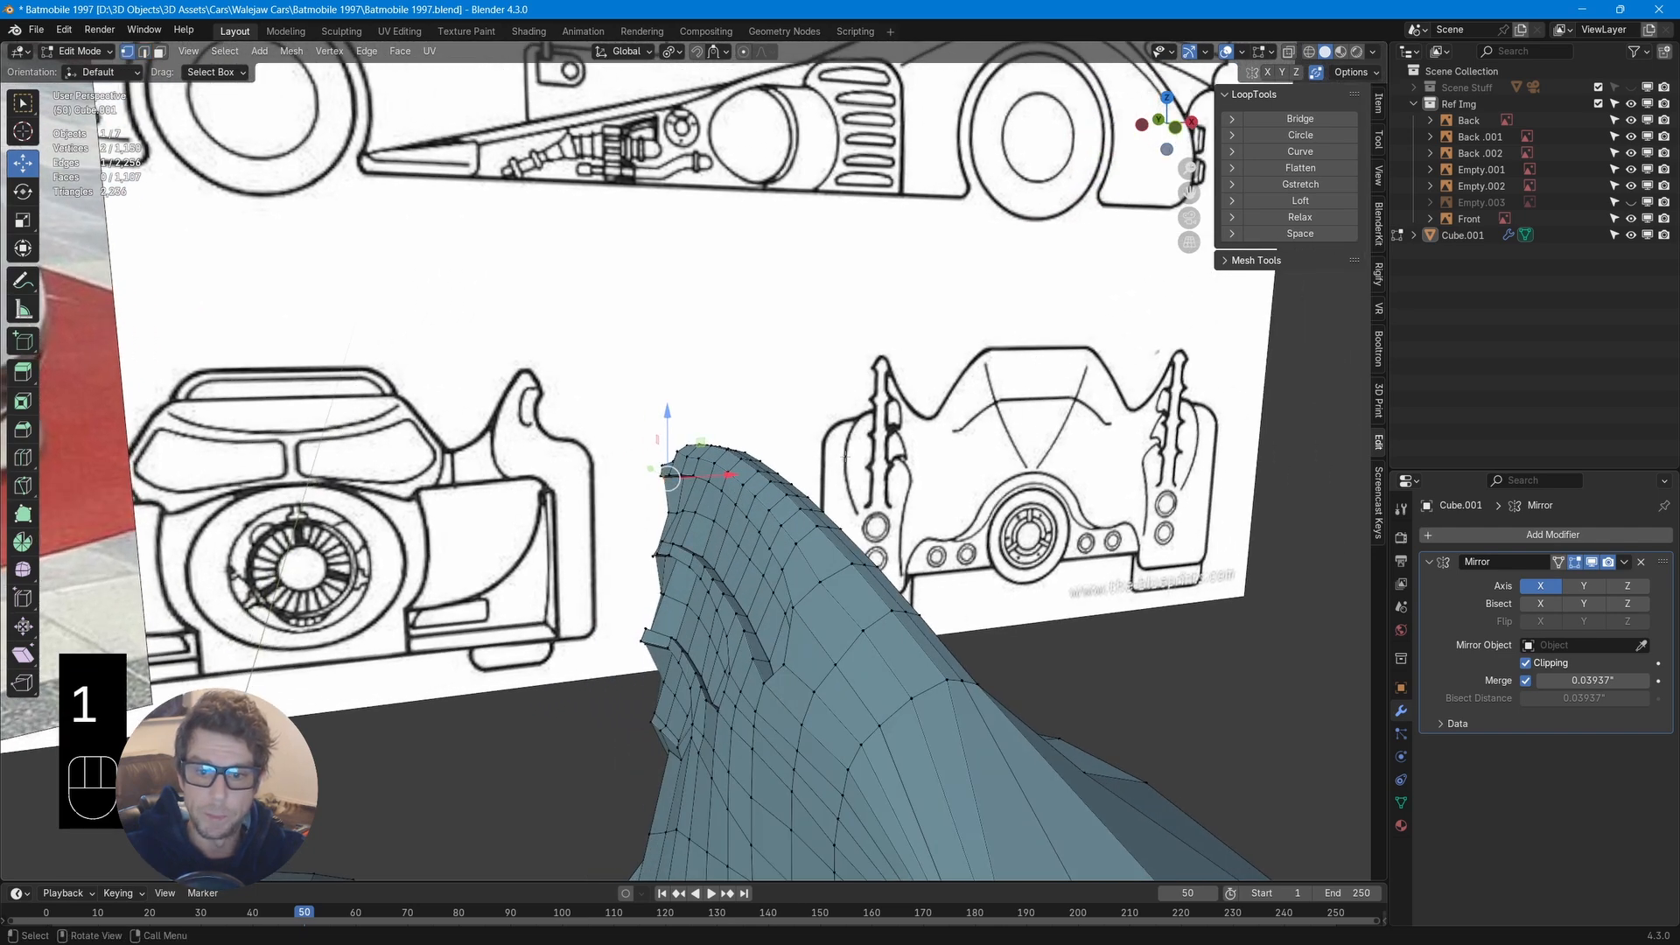
pyautogui.moveTo(849, 606); pyautogui.dragTo(858, 605)
pyautogui.moveTo(857, 606); pyautogui.dragTo(662, 477, button='middle')
pyautogui.moveTo(1018, 450); pyautogui.dragTo(846, 532, button='middle')
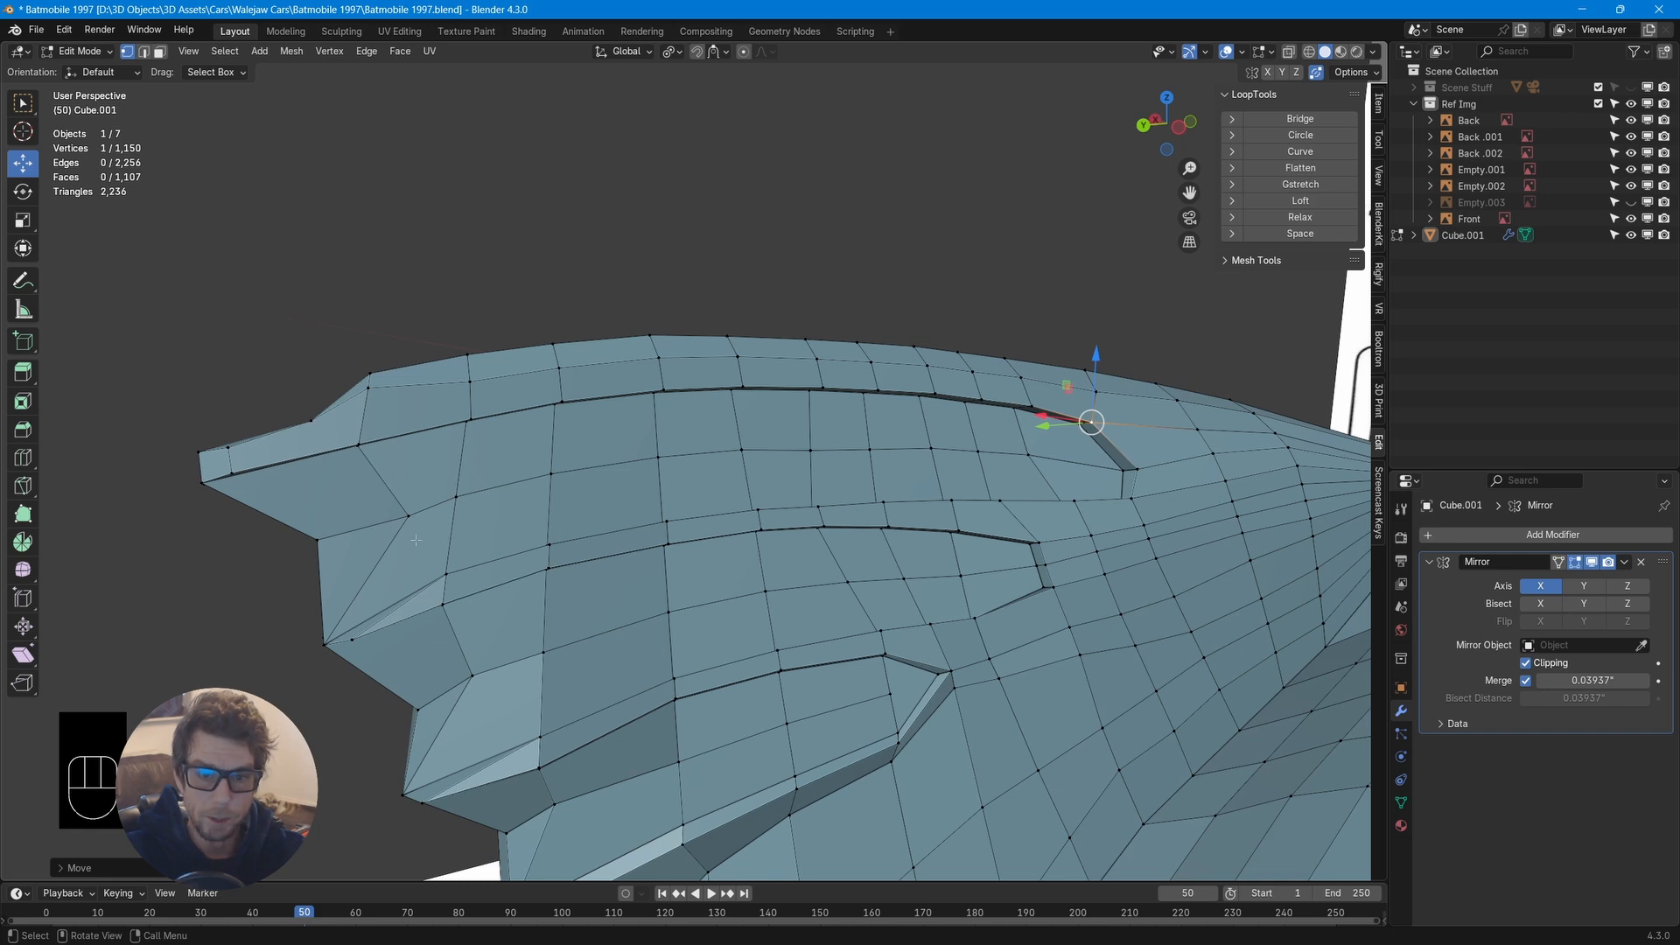
# Select the outline of the fin's upper recessed panel as a 21-edge path and scale it down along Z
pyautogui.moveTo(415, 539); pyautogui.dragTo(483, 536, button='middle')
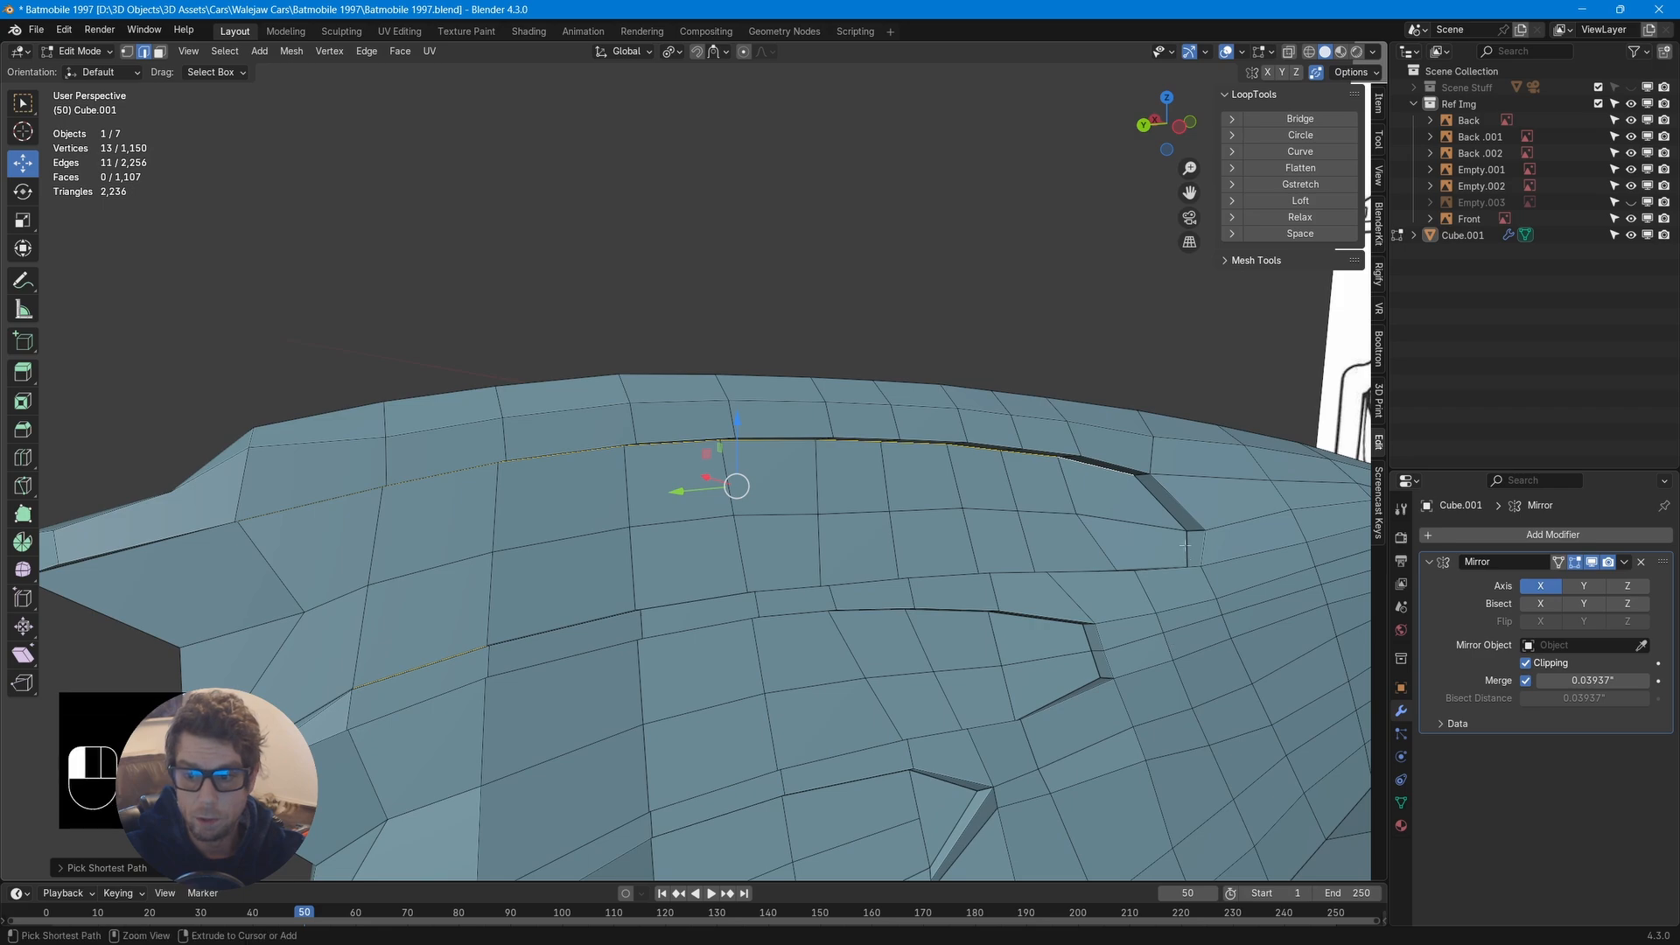
pyautogui.moveTo(525, 613); pyautogui.dragTo(517, 569, button='middle')
pyautogui.keyDown('ctrl'); pyautogui.click(441, 652); pyautogui.keyUp('ctrl')
pyautogui.keyDown('ctrl'); pyautogui.click(442, 652); pyautogui.keyUp('ctrl')
pyautogui.moveTo(590, 642); pyautogui.dragTo(618, 729, button='middle')
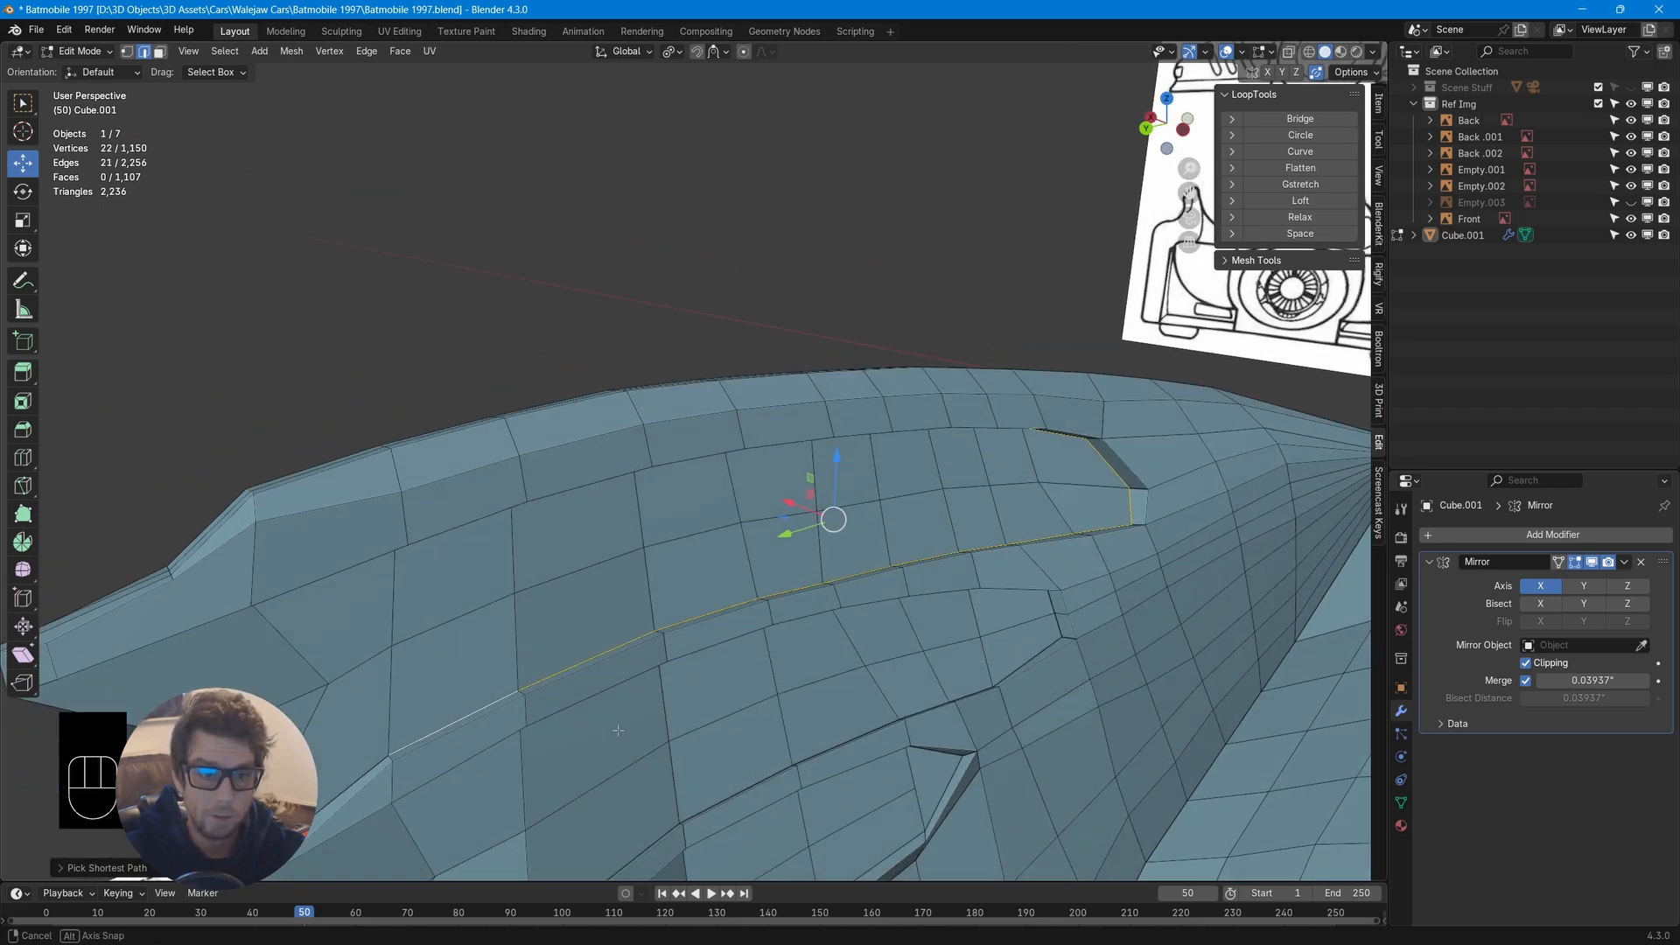
pyautogui.press('s')
pyautogui.press('z')
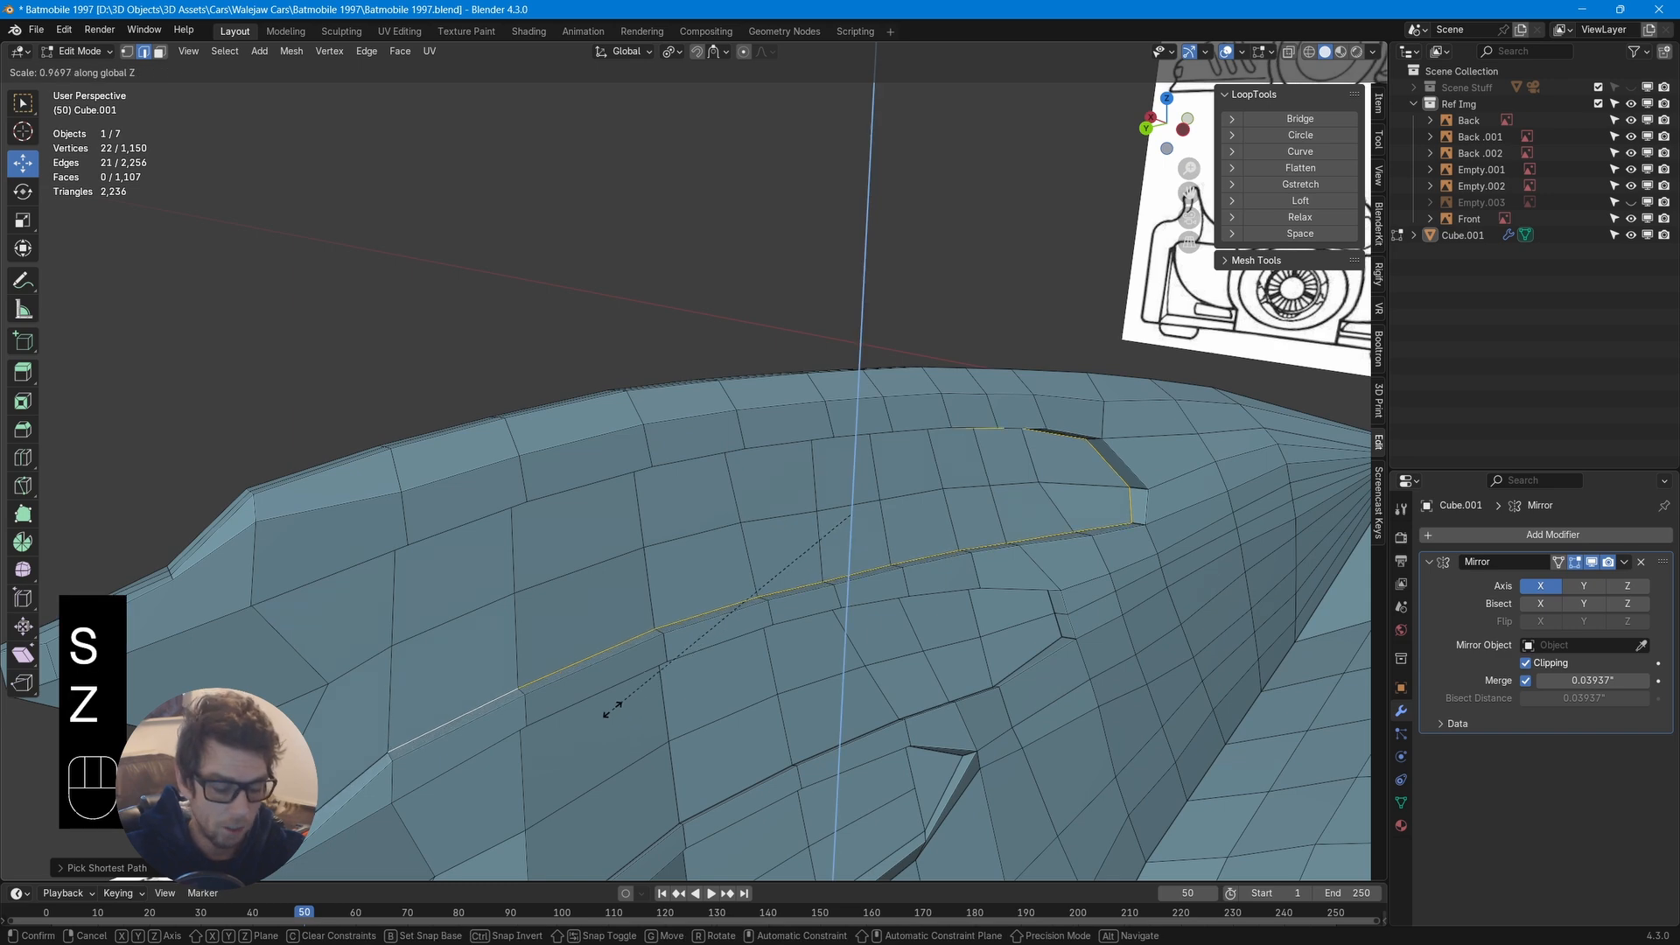
pyautogui.click(679, 638)
# Shift the upper panel's outline along Y towards the fin's rear
pyautogui.moveTo(679, 638); pyautogui.dragTo(788, 547, button='middle')
pyautogui.press('g')
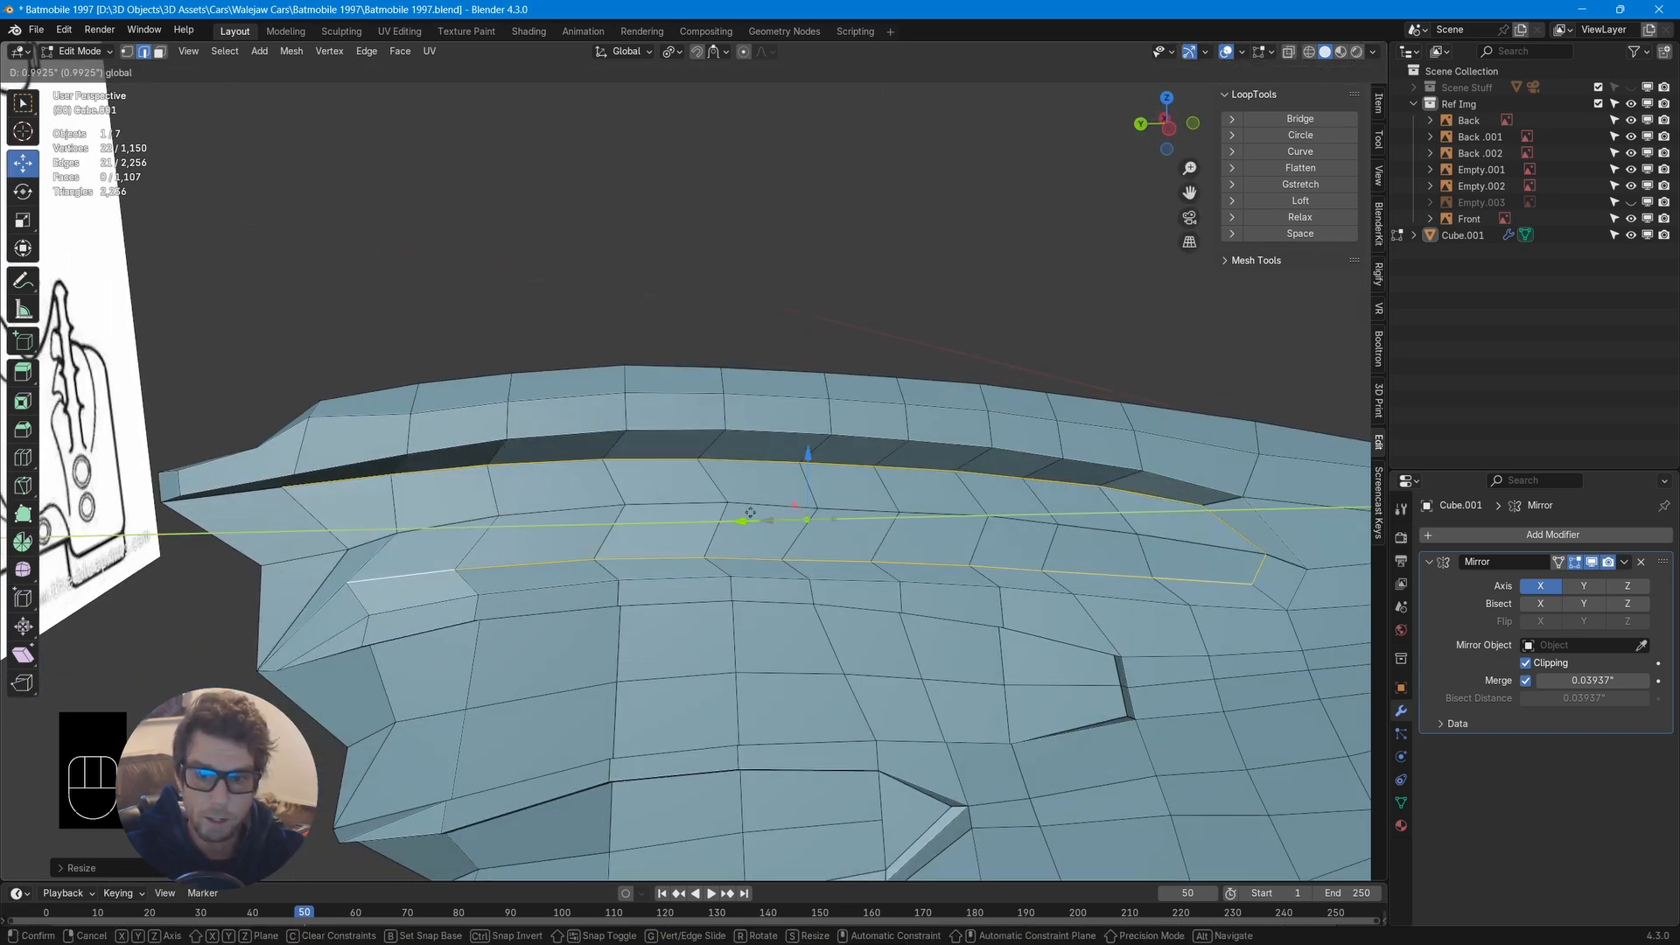
pyautogui.click(750, 513)
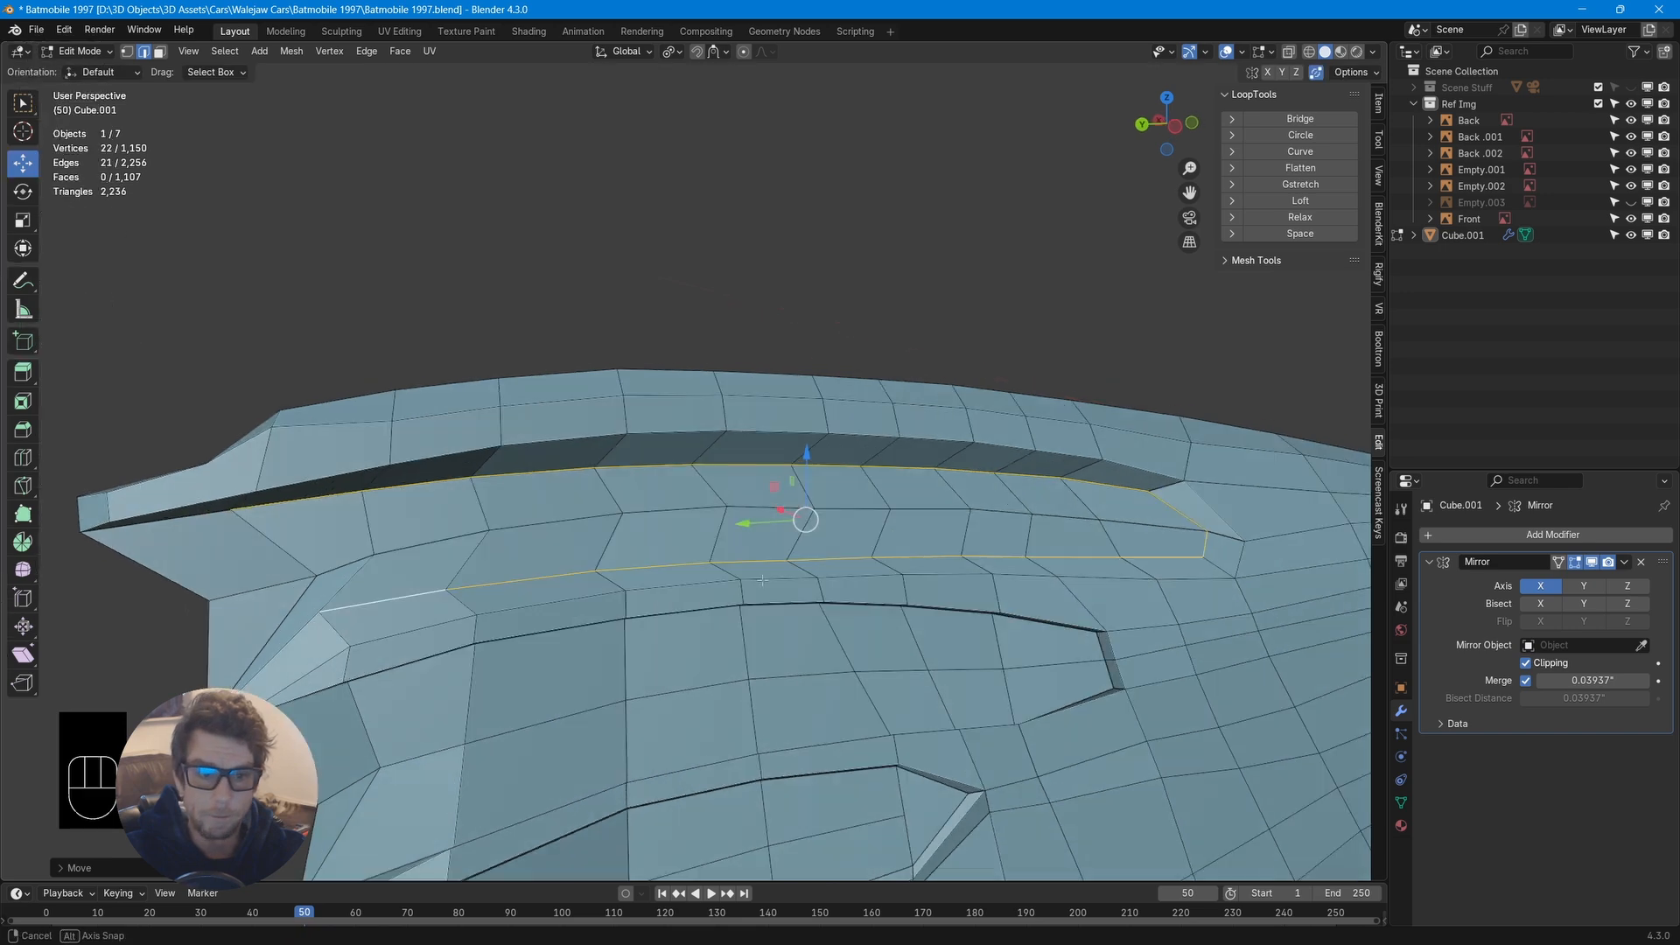
# Rotate the upper panel's outline slightly about Y and about X to even out the bevel around it
pyautogui.moveTo(750, 513); pyautogui.dragTo(888, 570, button='middle')
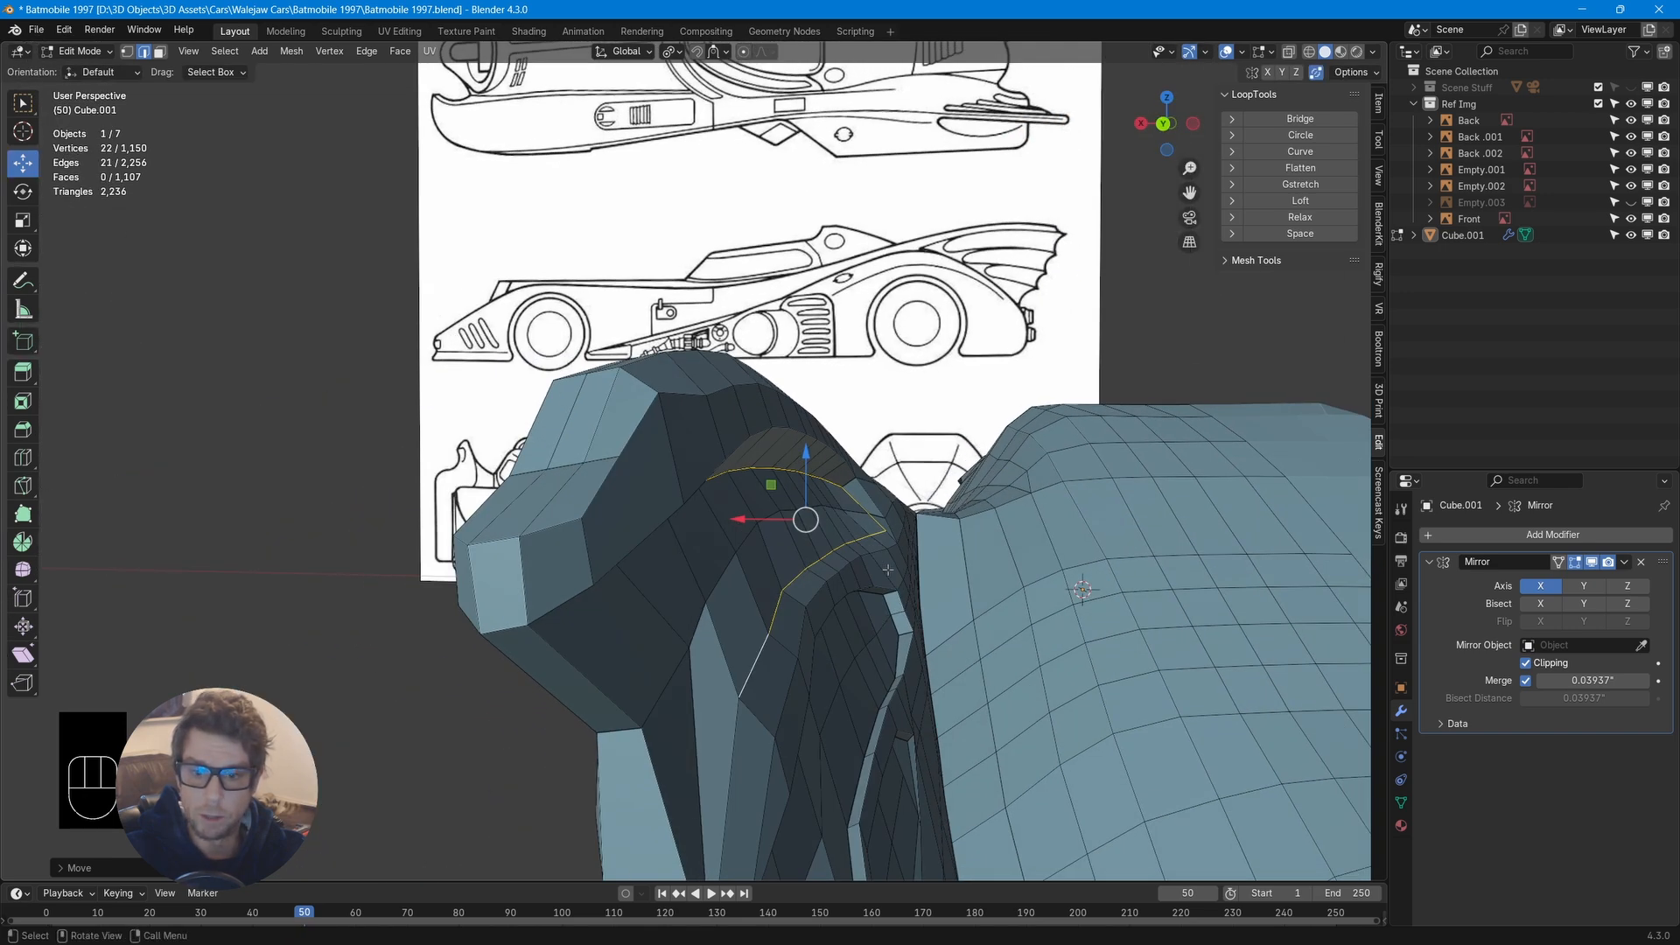
pyautogui.press('r')
pyautogui.press('y')
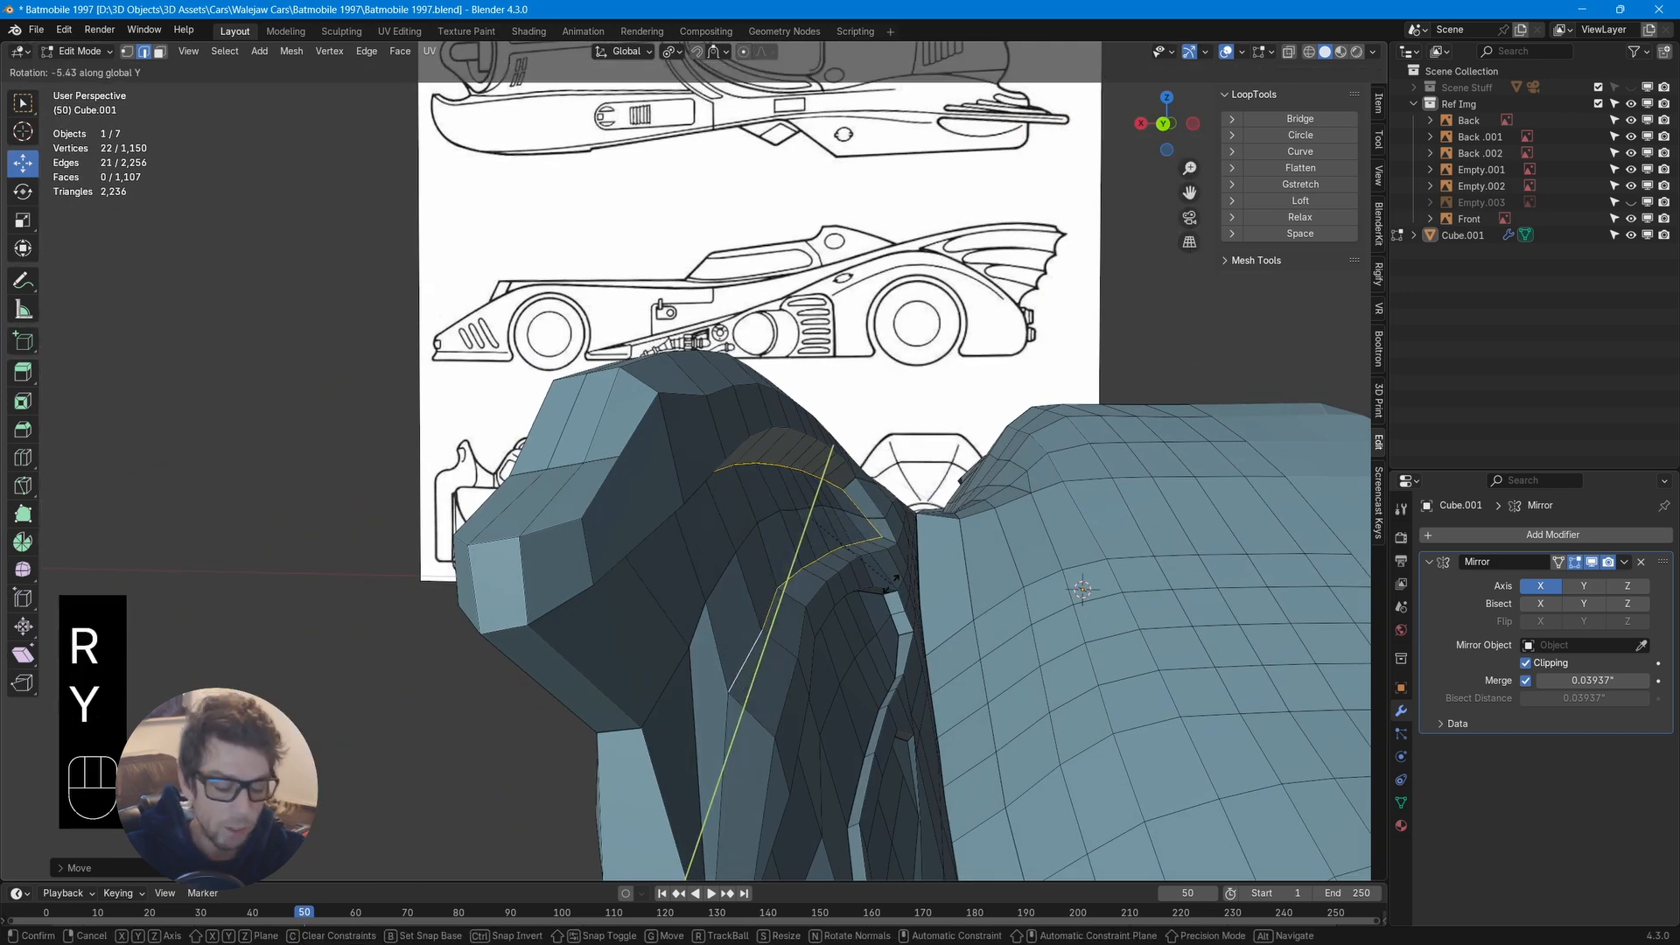
pyautogui.click(891, 597)
pyautogui.moveTo(891, 596); pyautogui.dragTo(709, 600, button='middle')
pyautogui.press('r')
pyautogui.press('x')
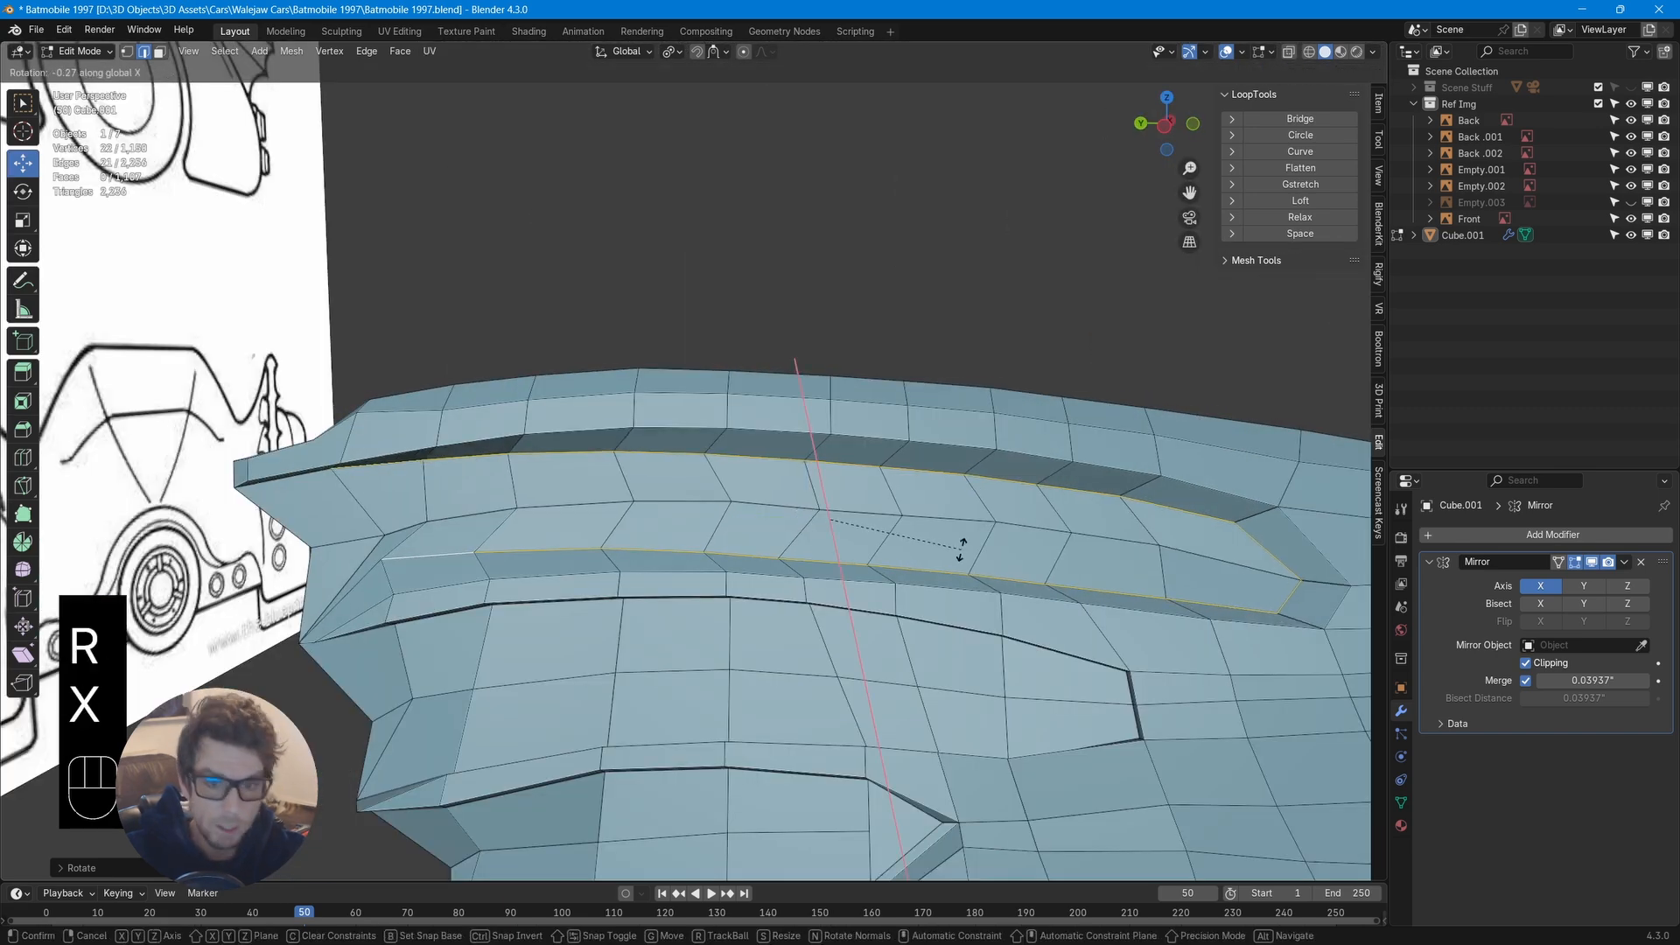
pyautogui.click(963, 544)
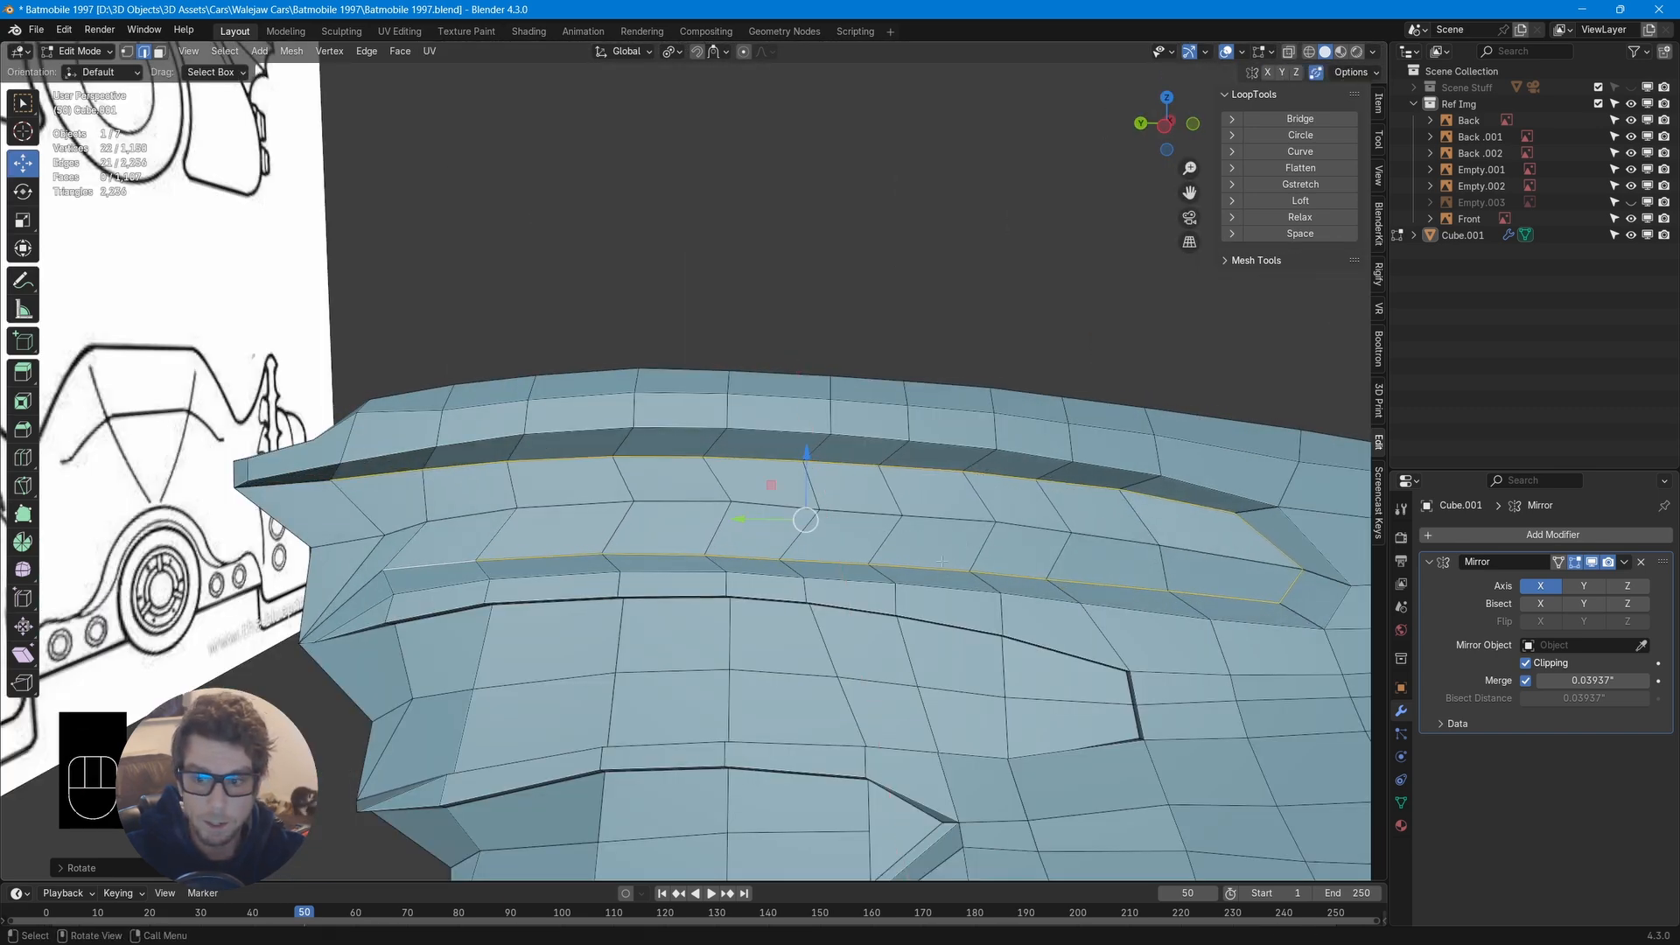
# Select the ten-vertex line through the middle of the upper panel and edge-slide it to sit evenly between the panel's borders
pyautogui.moveTo(774, 558); pyautogui.dragTo(569, 570, button='middle')
pyautogui.click(431, 609)
pyautogui.moveTo(431, 610); pyautogui.dragTo(859, 518, button='middle')
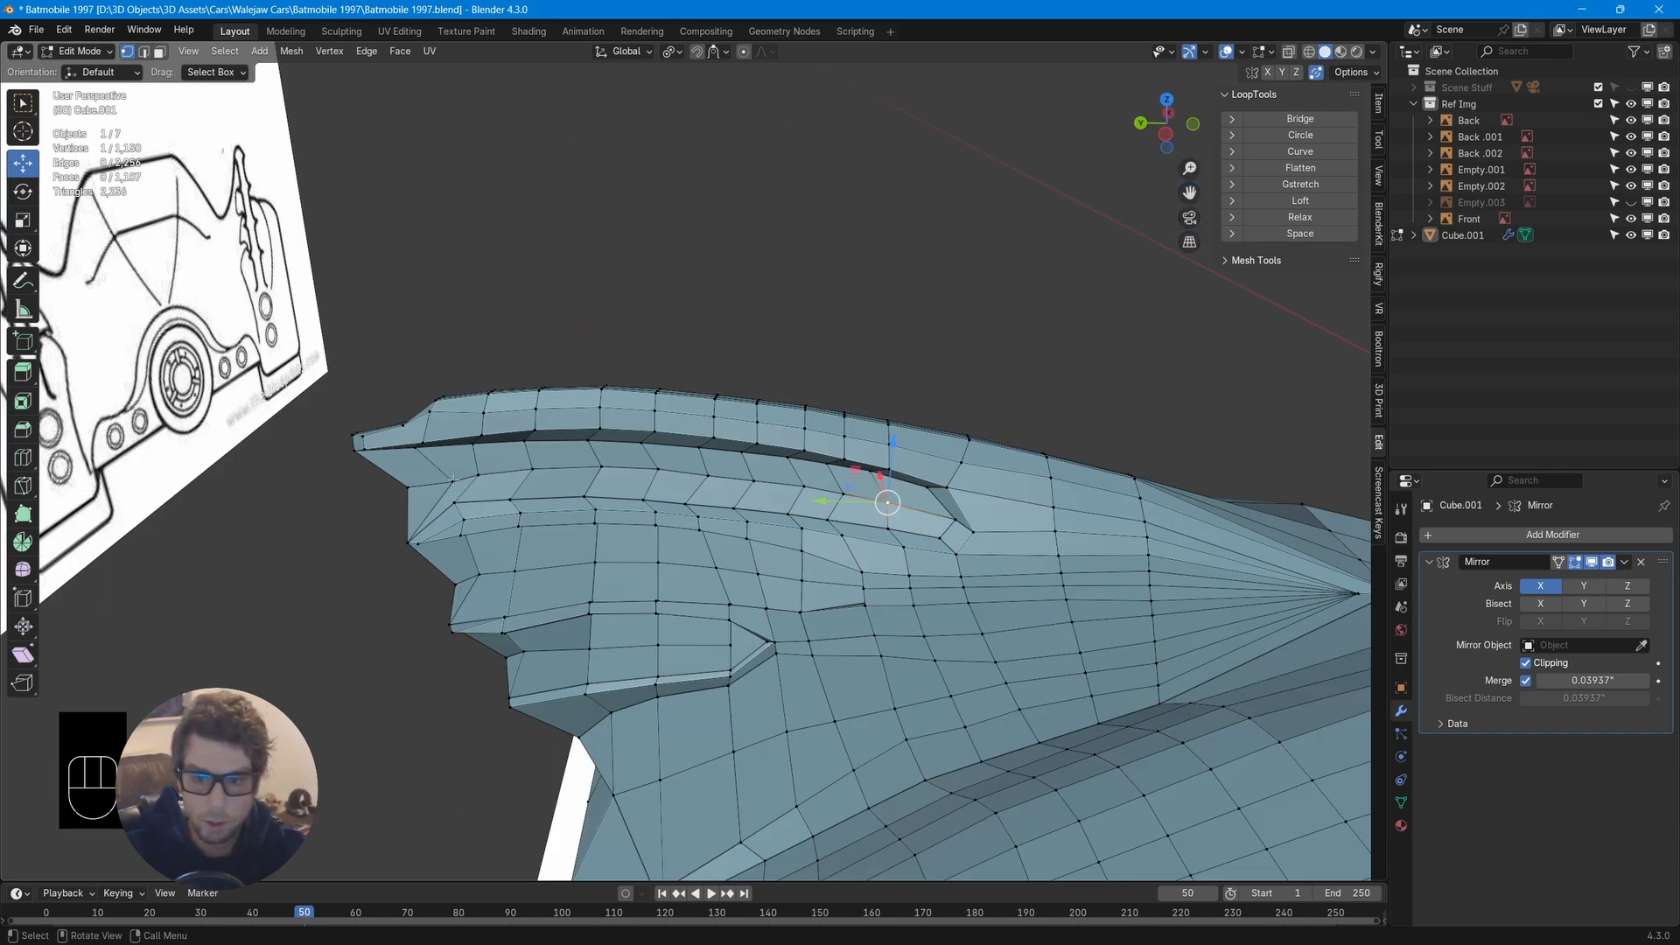
pyautogui.keyDown('ctrl'); pyautogui.click(453, 480); pyautogui.keyUp('ctrl')
pyautogui.press('g')
pyautogui.press('g')
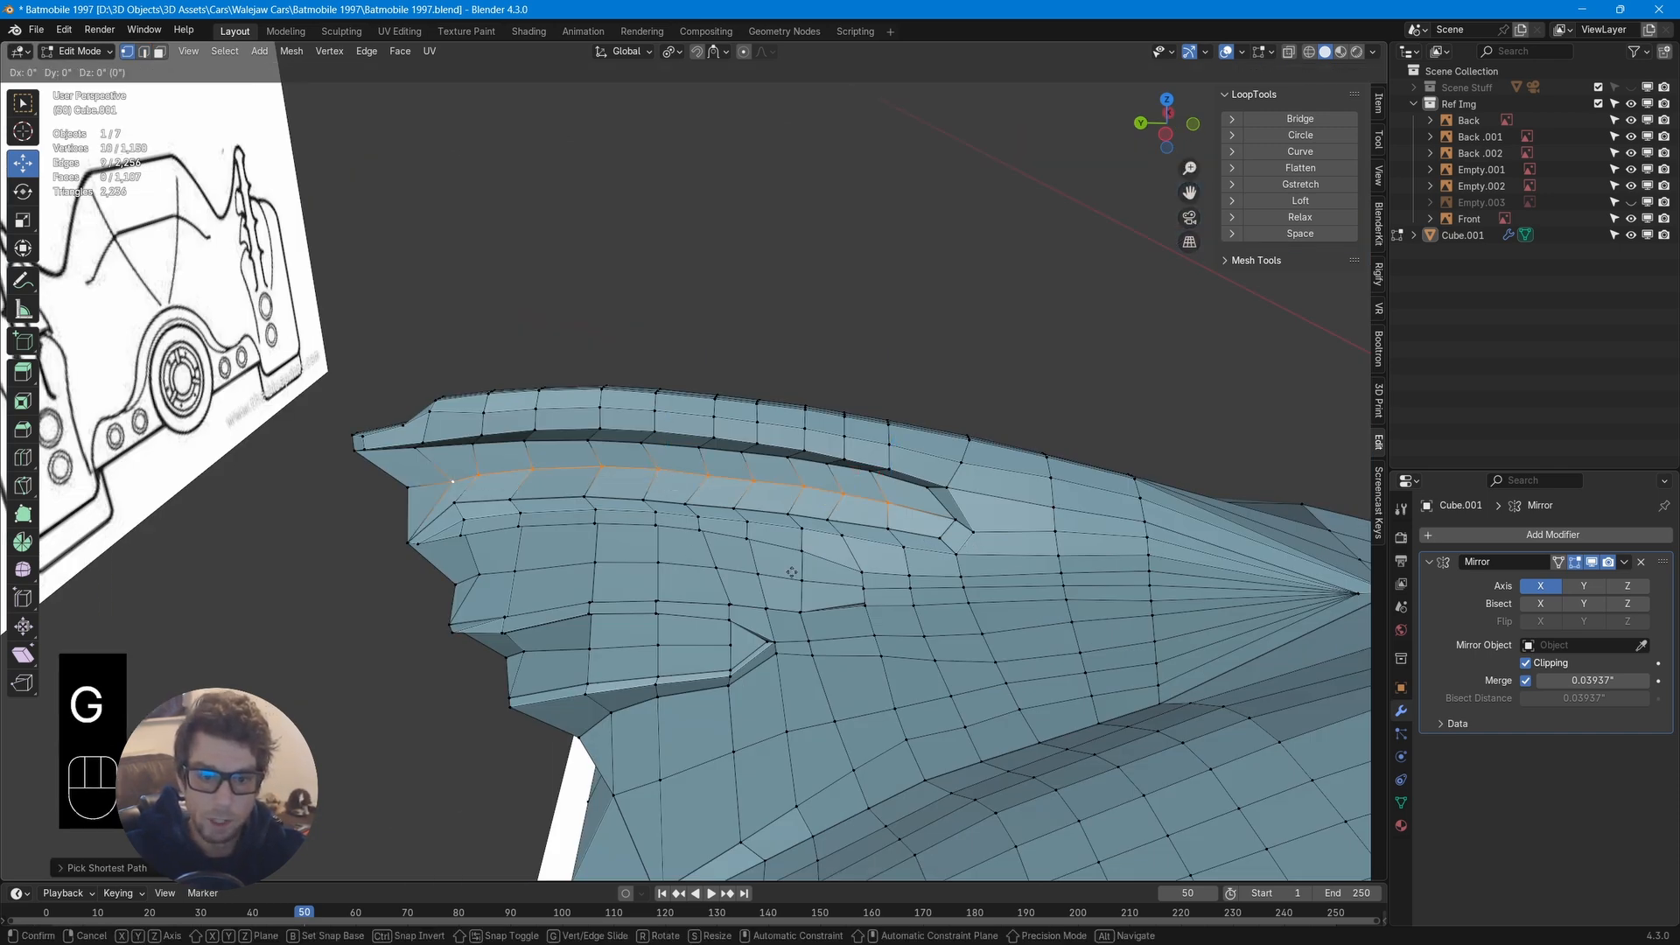
pyautogui.click(785, 565)
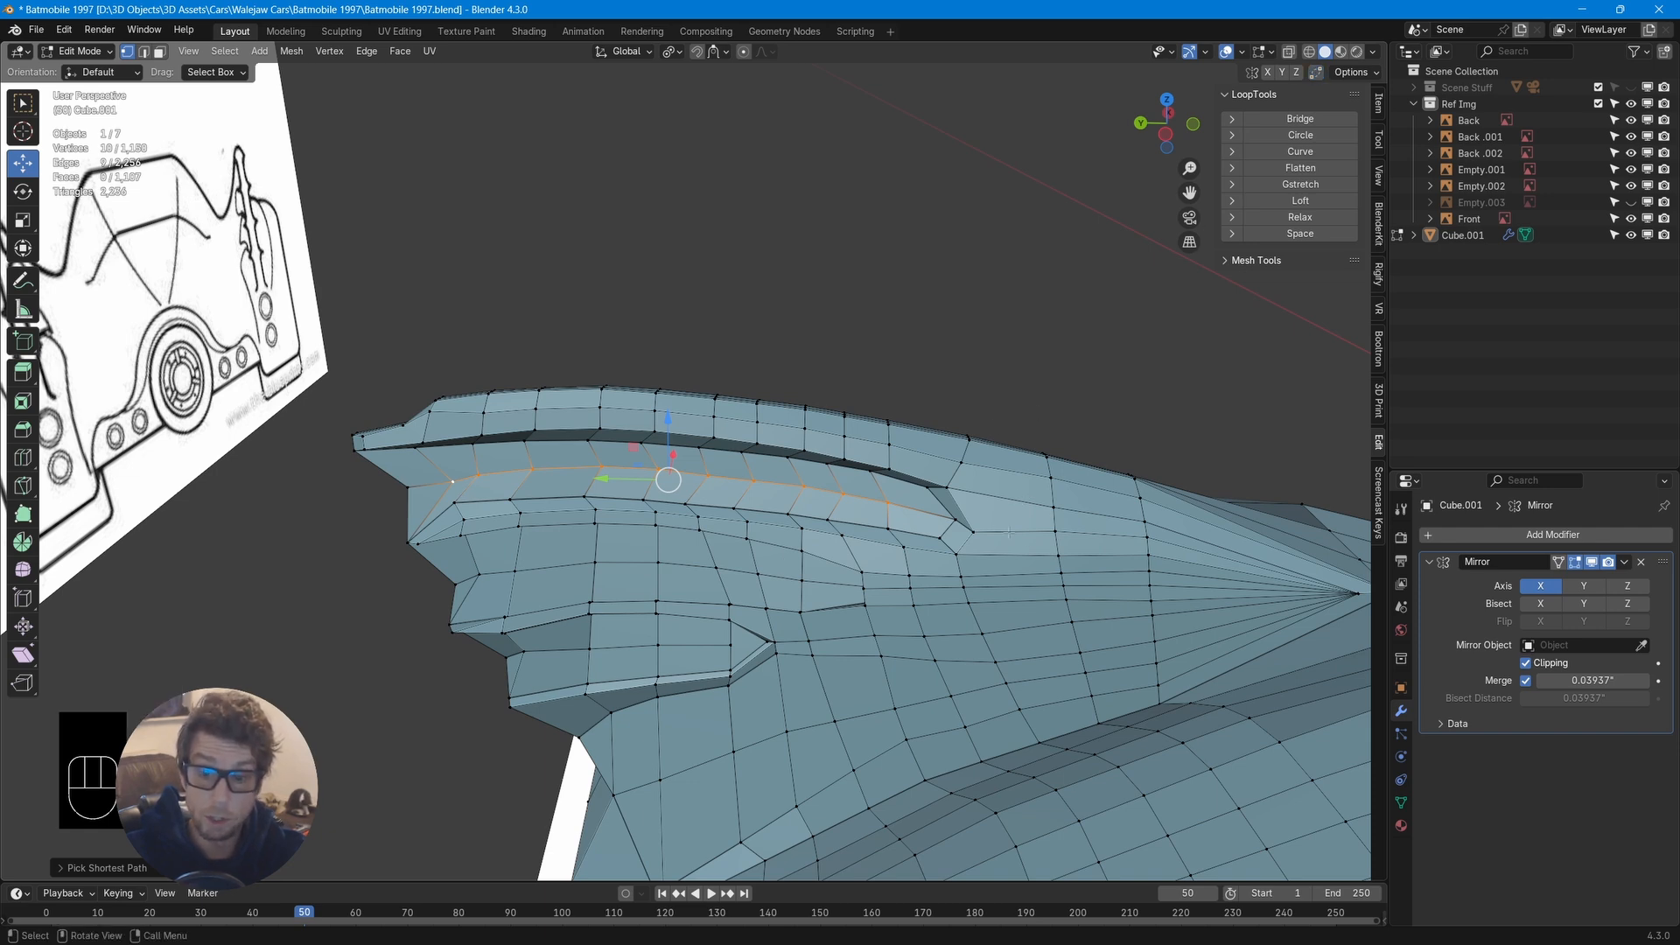
pyautogui.press('g')
pyautogui.press('g')
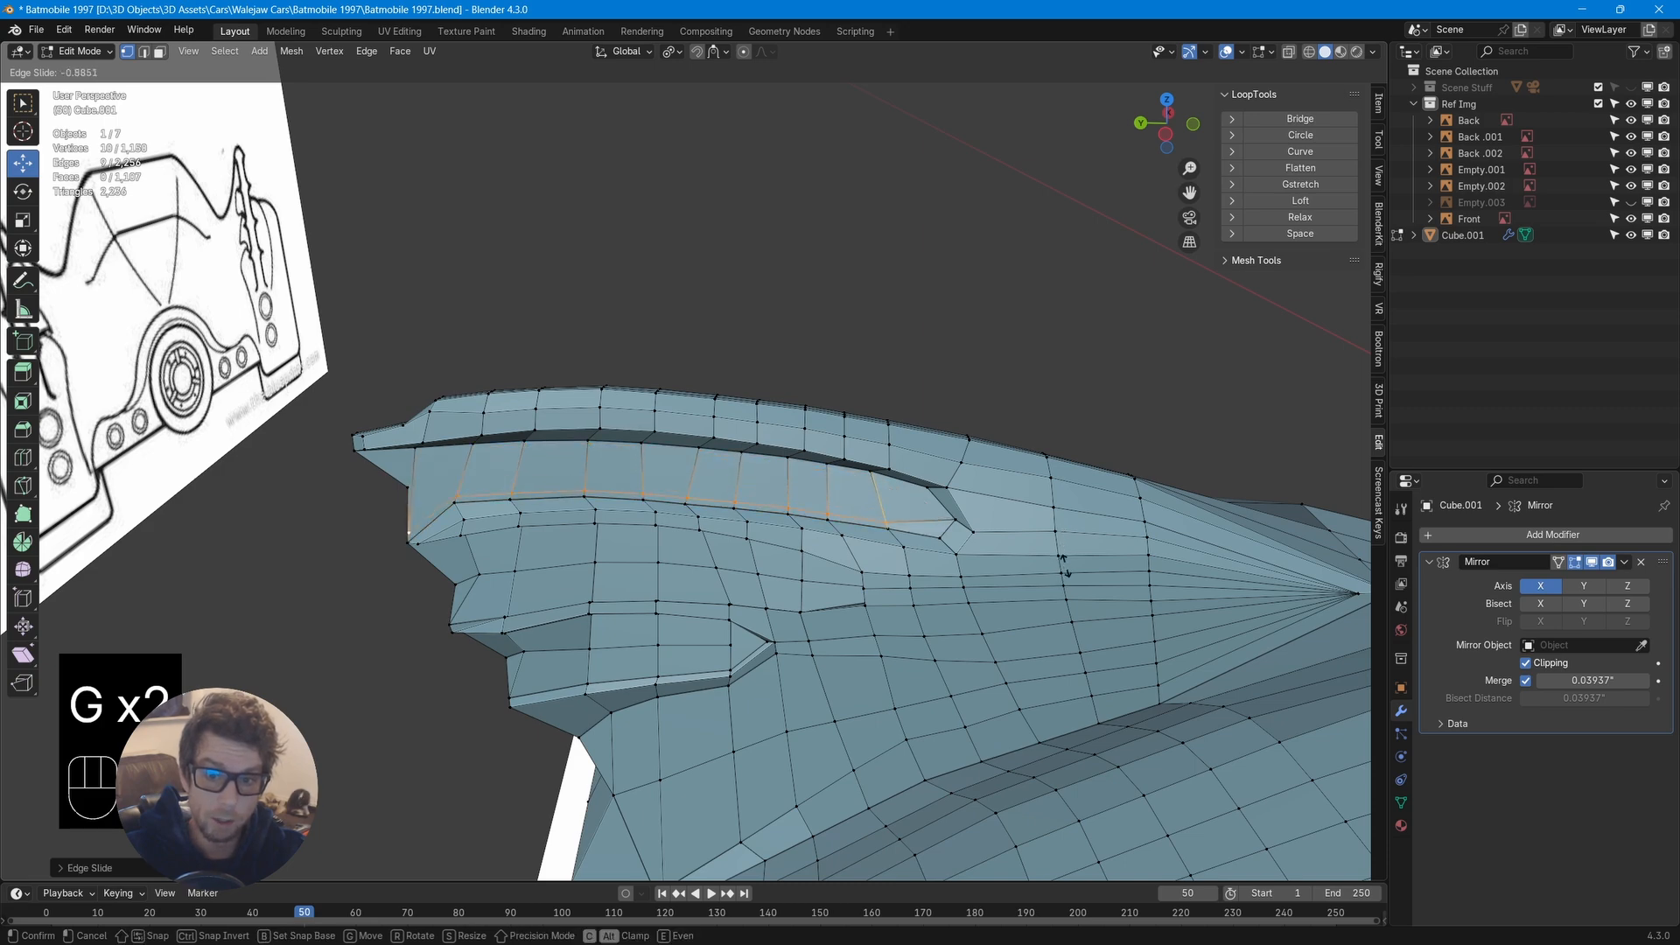
pyautogui.click(1065, 564)
pyautogui.press('g')
pyautogui.press('g')
pyautogui.click(1066, 542)
# Merge the two close vertices at the rear notch below the fin's top tip at the last selected one
pyautogui.moveTo(1066, 542); pyautogui.dragTo(713, 464, button='middle')
pyautogui.scroll(2, 691, 480)
pyautogui.scroll(4, 775, 483)
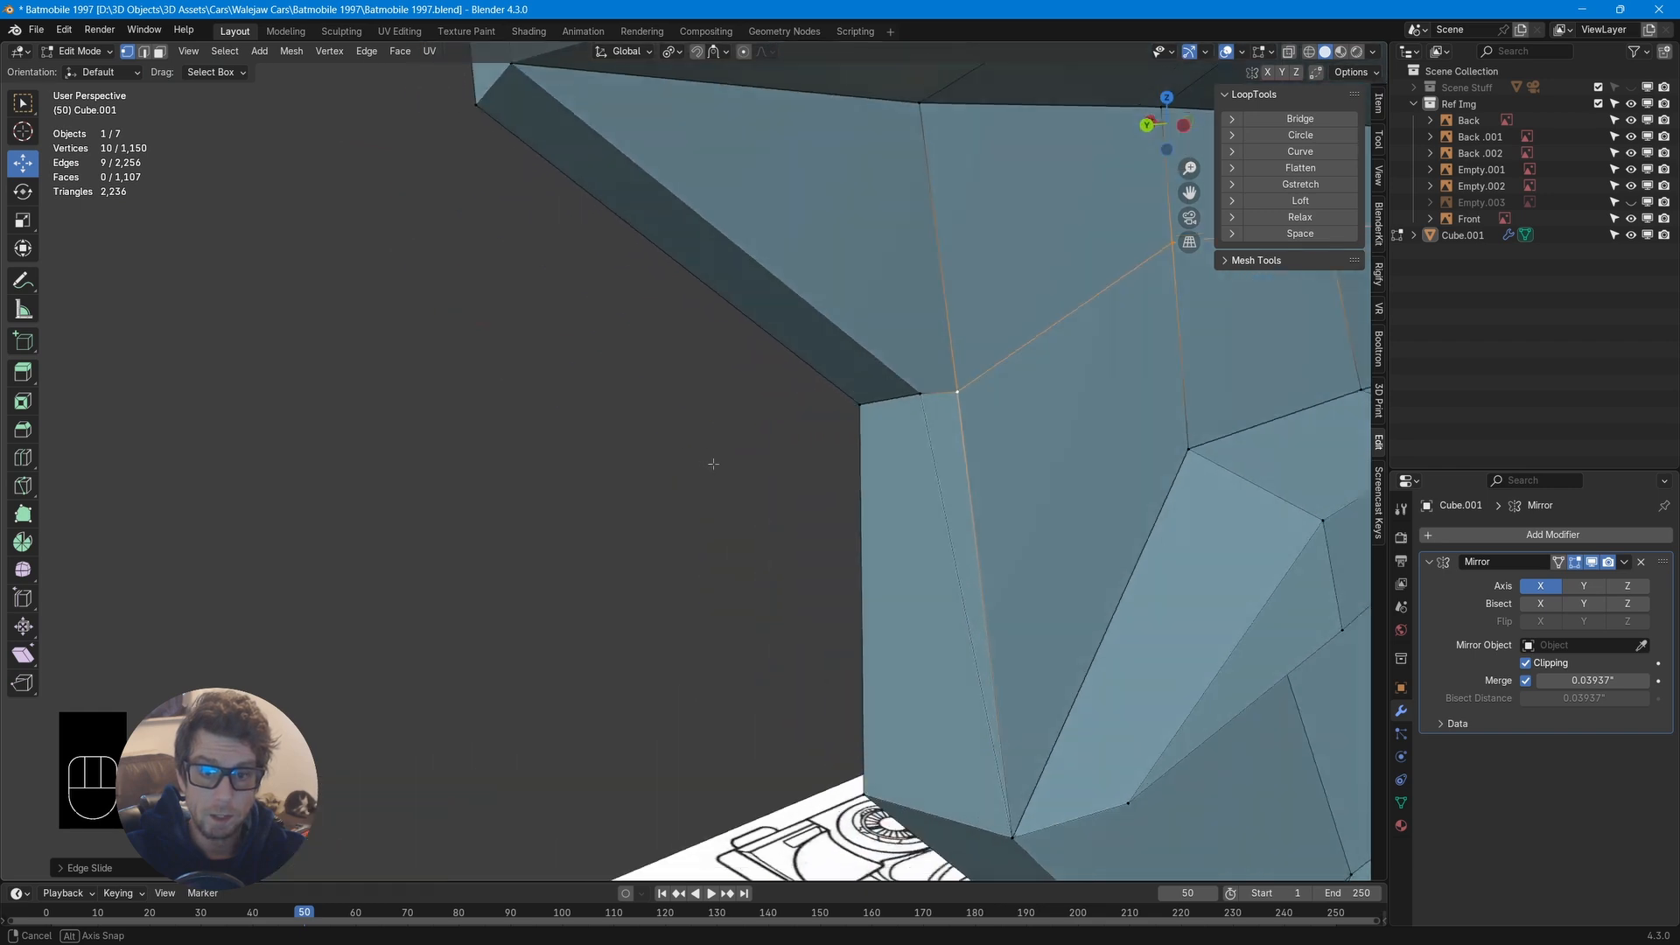
pyautogui.click(918, 393)
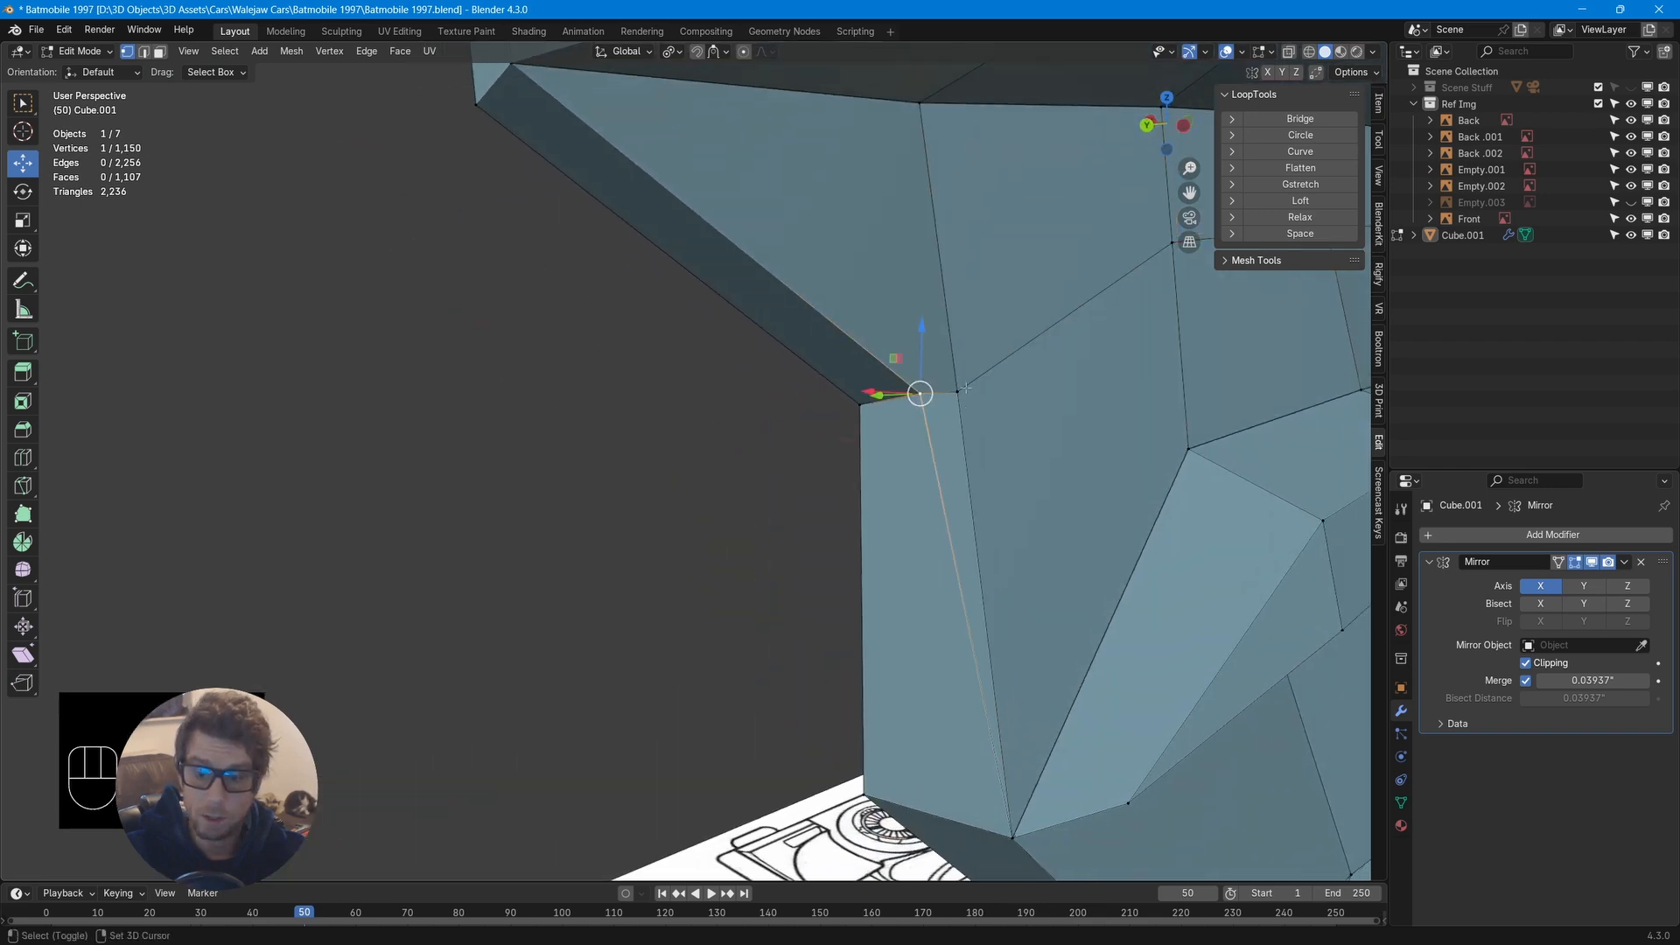
pyautogui.keyDown('shift'); pyautogui.click(957, 393); pyautogui.keyUp('shift')
pyautogui.press('m')
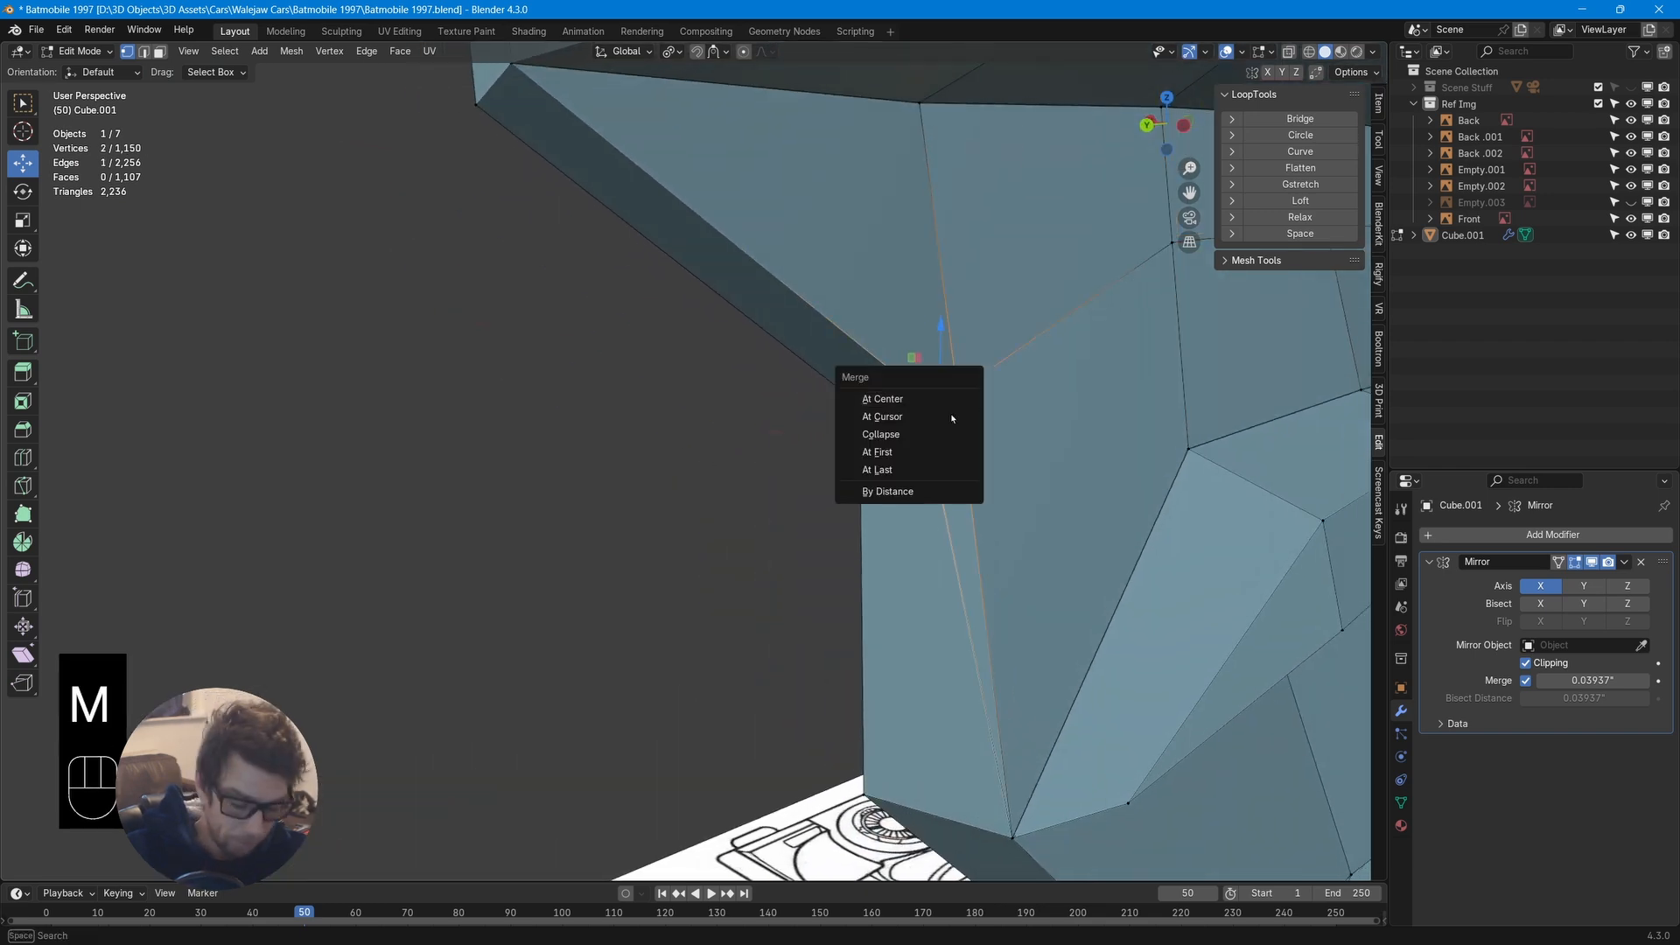
pyautogui.click(944, 478)
# Move the vertex in the middle of the upper panel's front end slightly rearward along Y
pyautogui.moveTo(944, 478); pyautogui.dragTo(707, 467, button='middle')
pyautogui.scroll(-9, 905, 473)
pyautogui.click(717, 578)
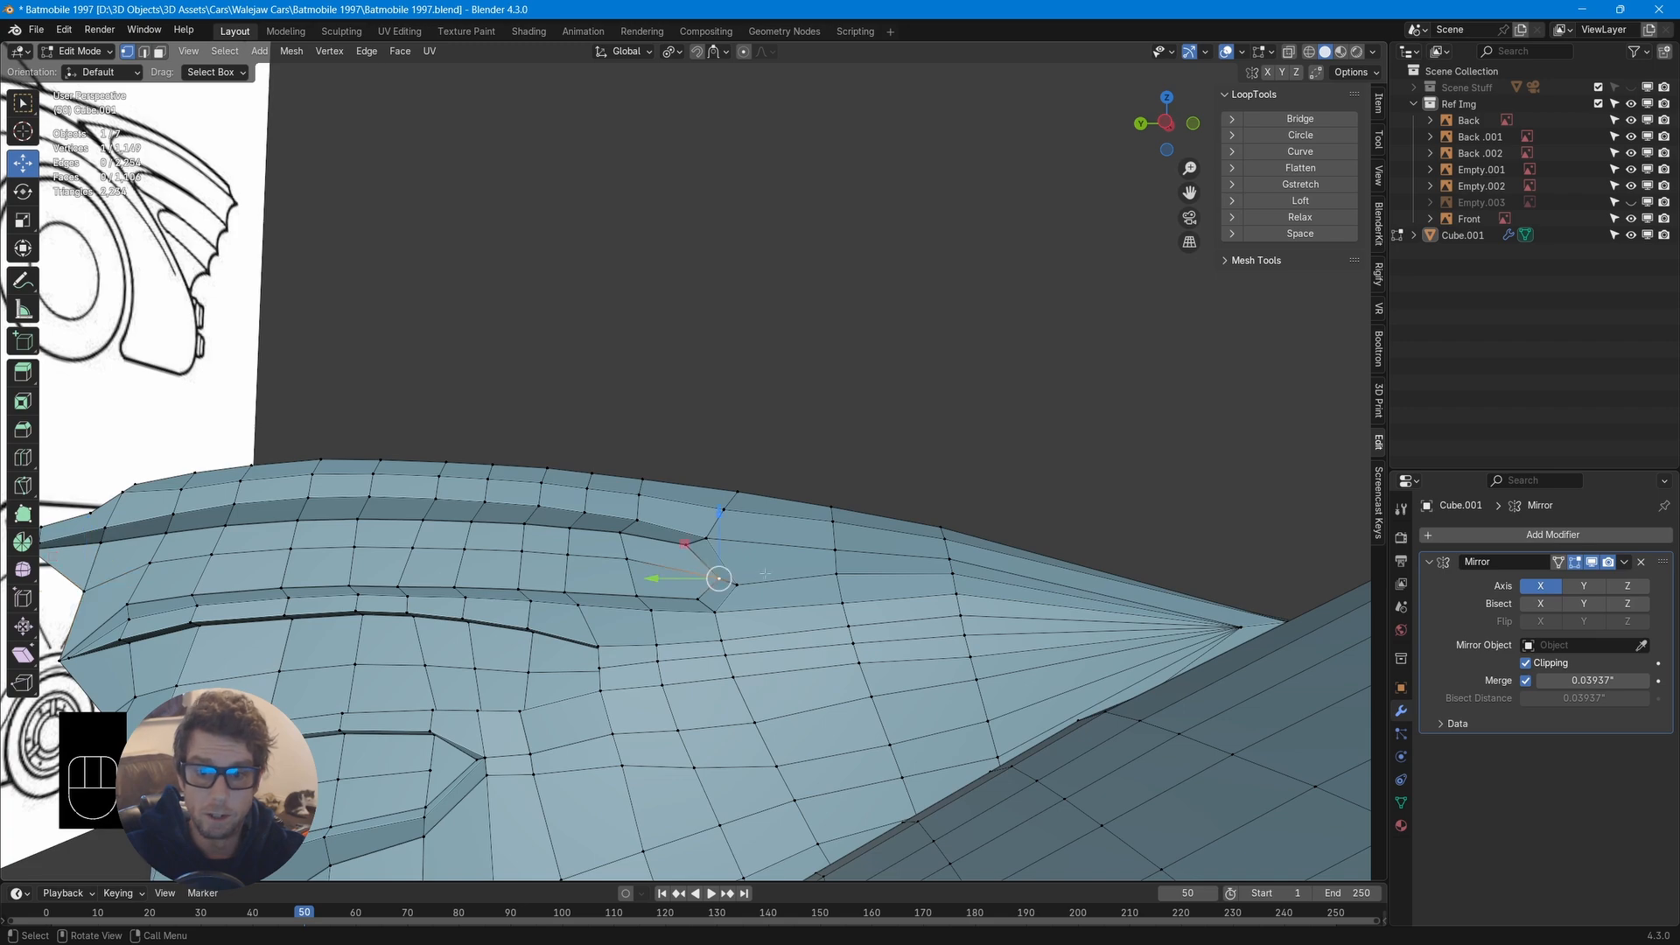
pyautogui.moveTo(652, 579); pyautogui.dragTo(647, 579)
# Scale the second recessed panel's 16-vertex outline down along Z and shift it slightly rearward along Y
pyautogui.moveTo(648, 584); pyautogui.dragTo(746, 639, button='middle')
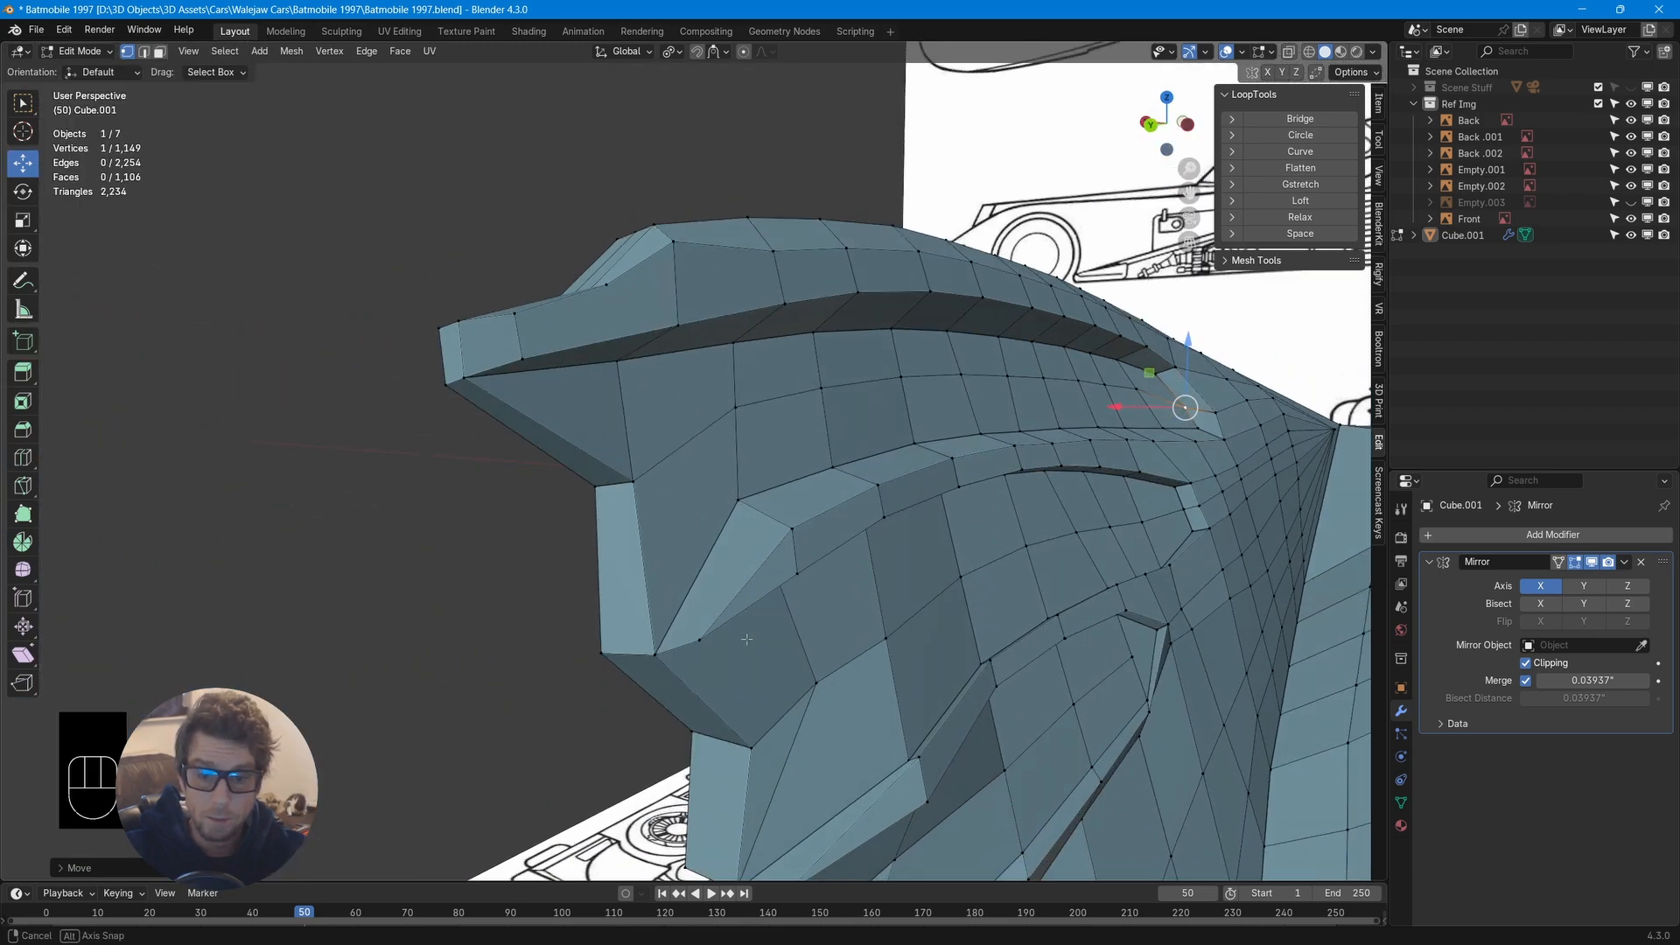
pyautogui.moveTo(954, 765); pyautogui.dragTo(957, 683, button='middle')
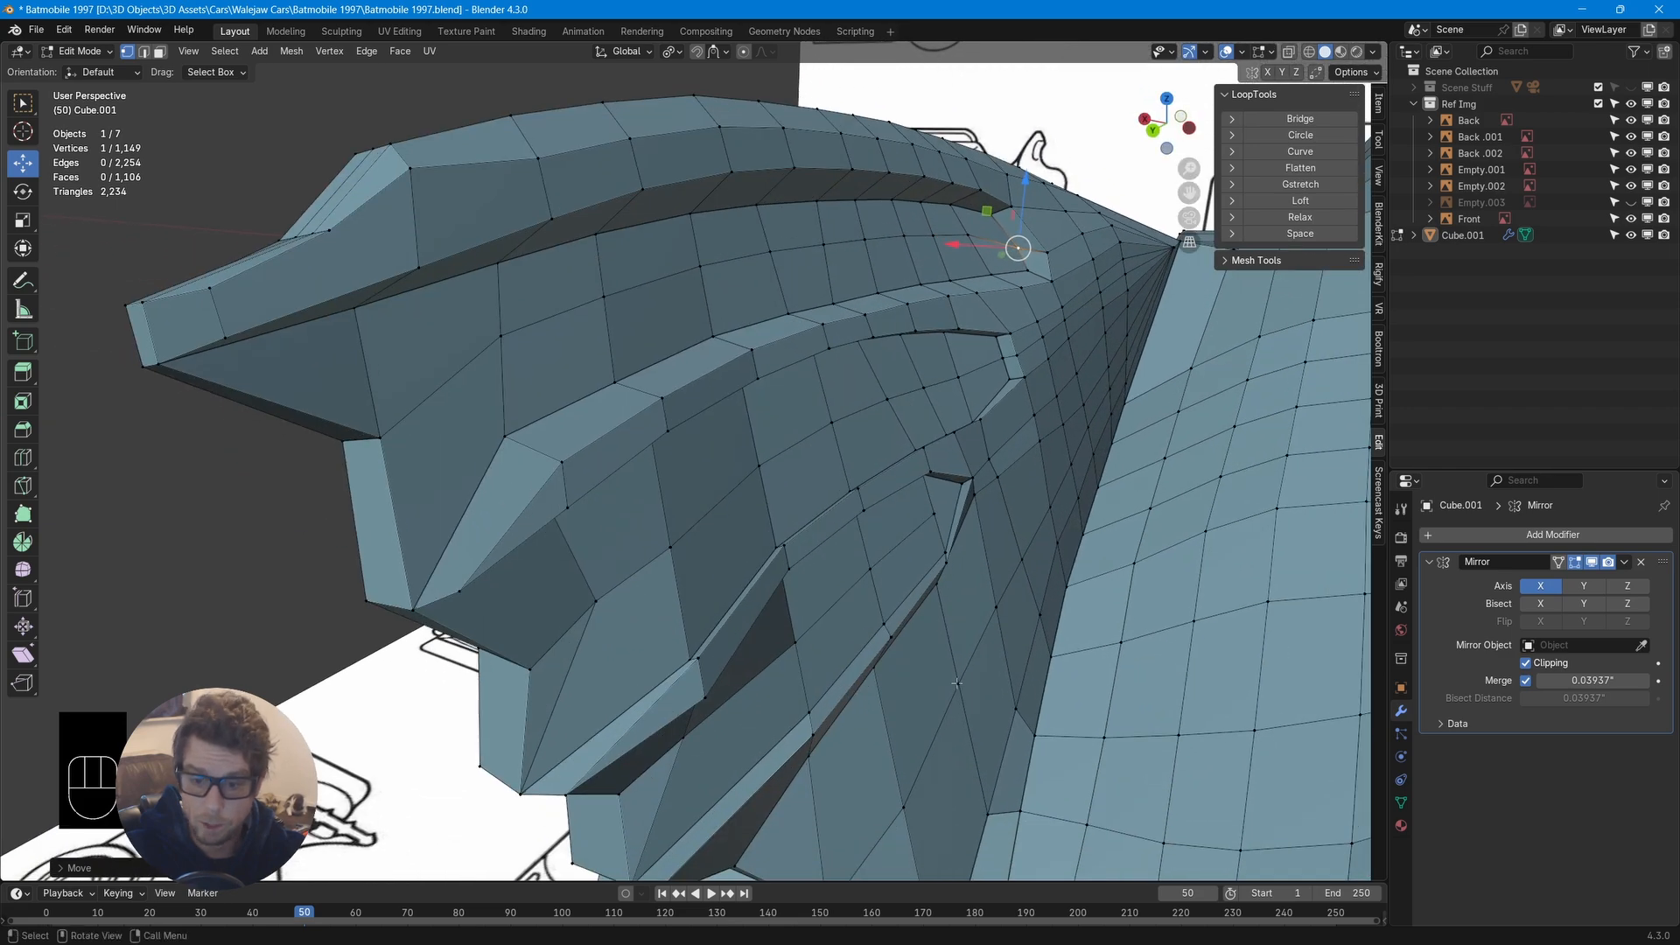
pyautogui.keyDown('ctrl'); pyautogui.click(688, 662); pyautogui.keyUp('ctrl')
pyautogui.press('s')
pyautogui.press('z')
pyautogui.moveTo(688, 662); pyautogui.dragTo(804, 497, button='middle')
pyautogui.click(935, 514)
pyautogui.moveTo(806, 412); pyautogui.dragTo(787, 412)
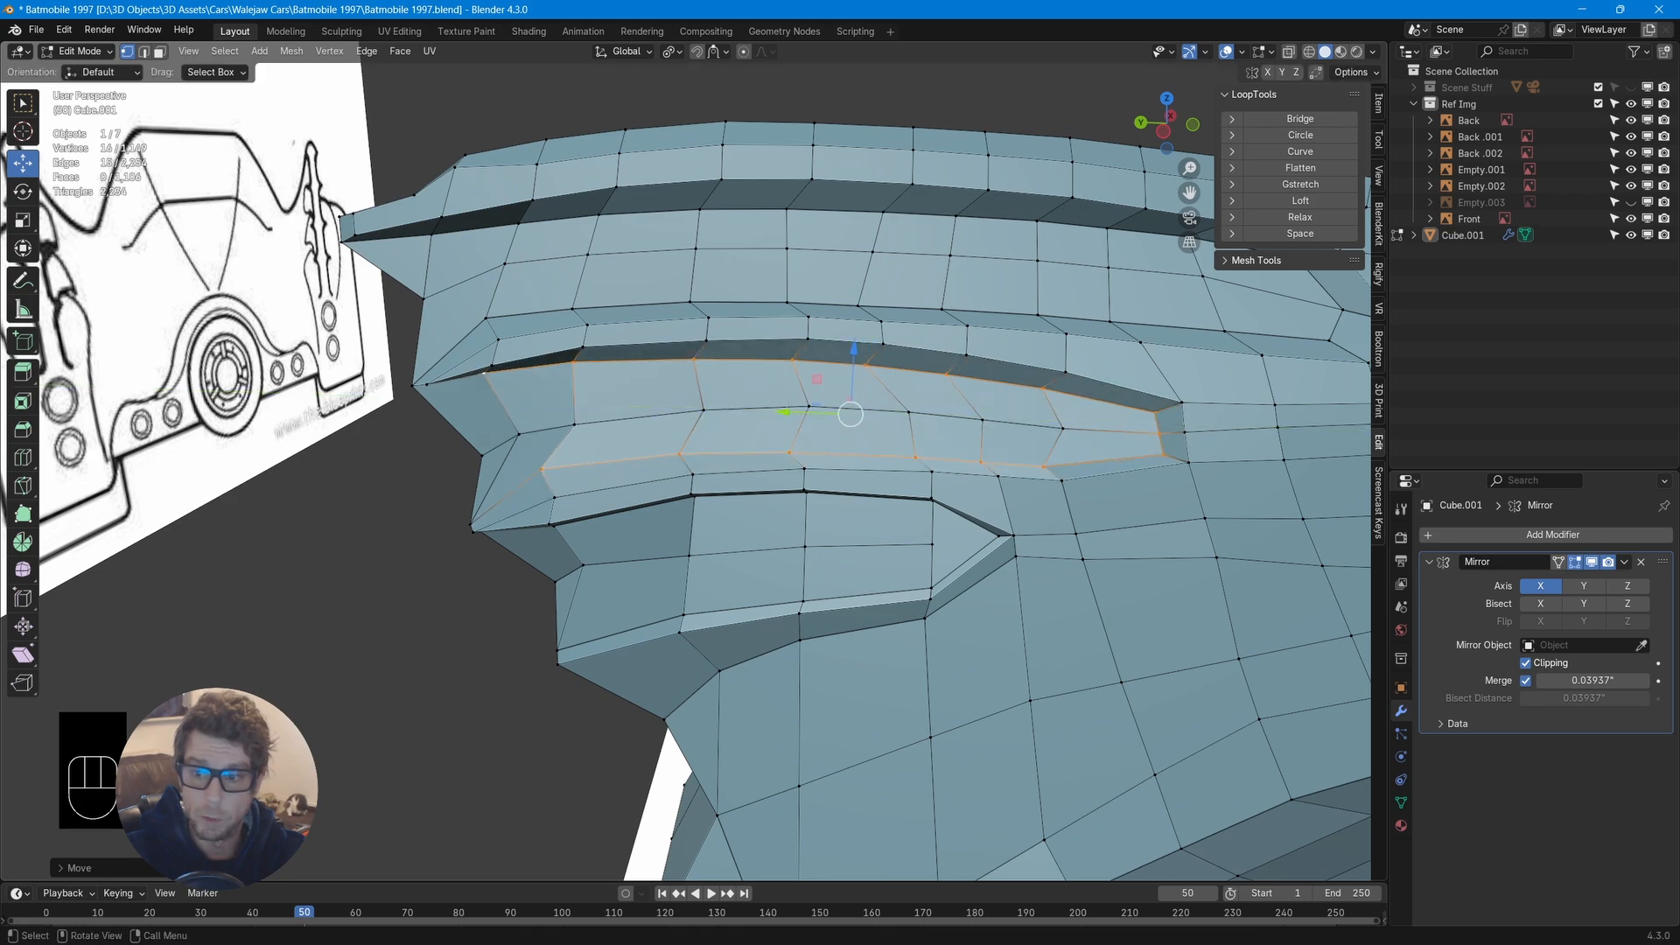
# Rotate the second panel's outline slightly about X and by about -7 degrees about Y
pyautogui.moveTo(788, 413); pyautogui.dragTo(777, 435, button='middle')
pyautogui.press('r')
pyautogui.press('x')
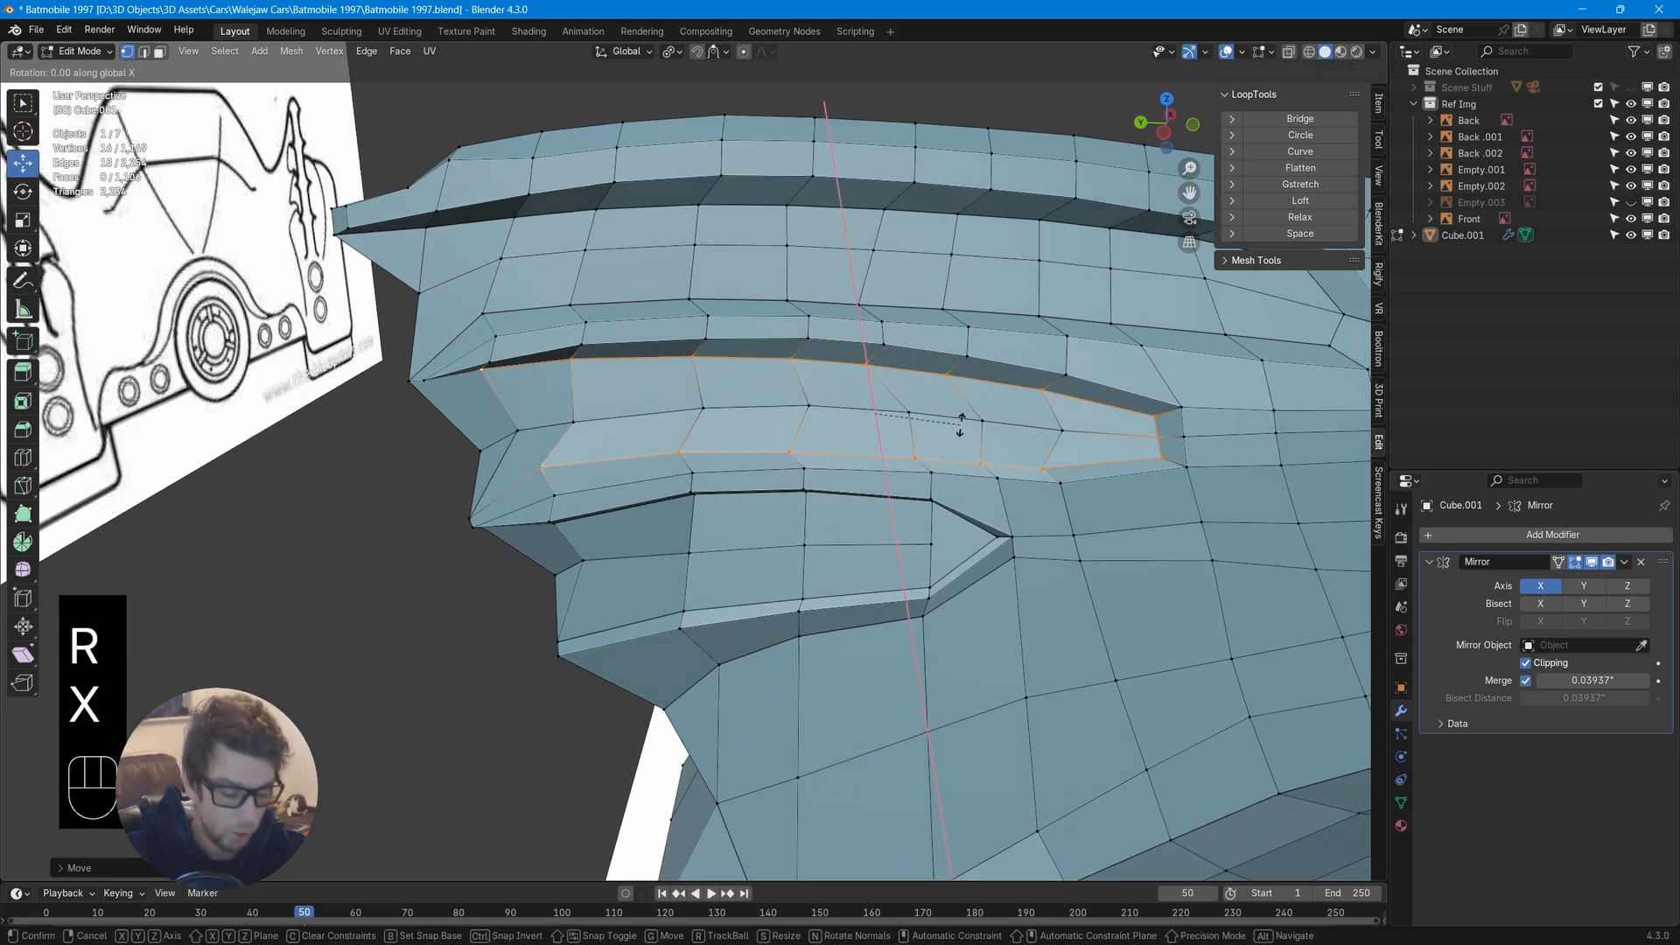
pyautogui.click(957, 421)
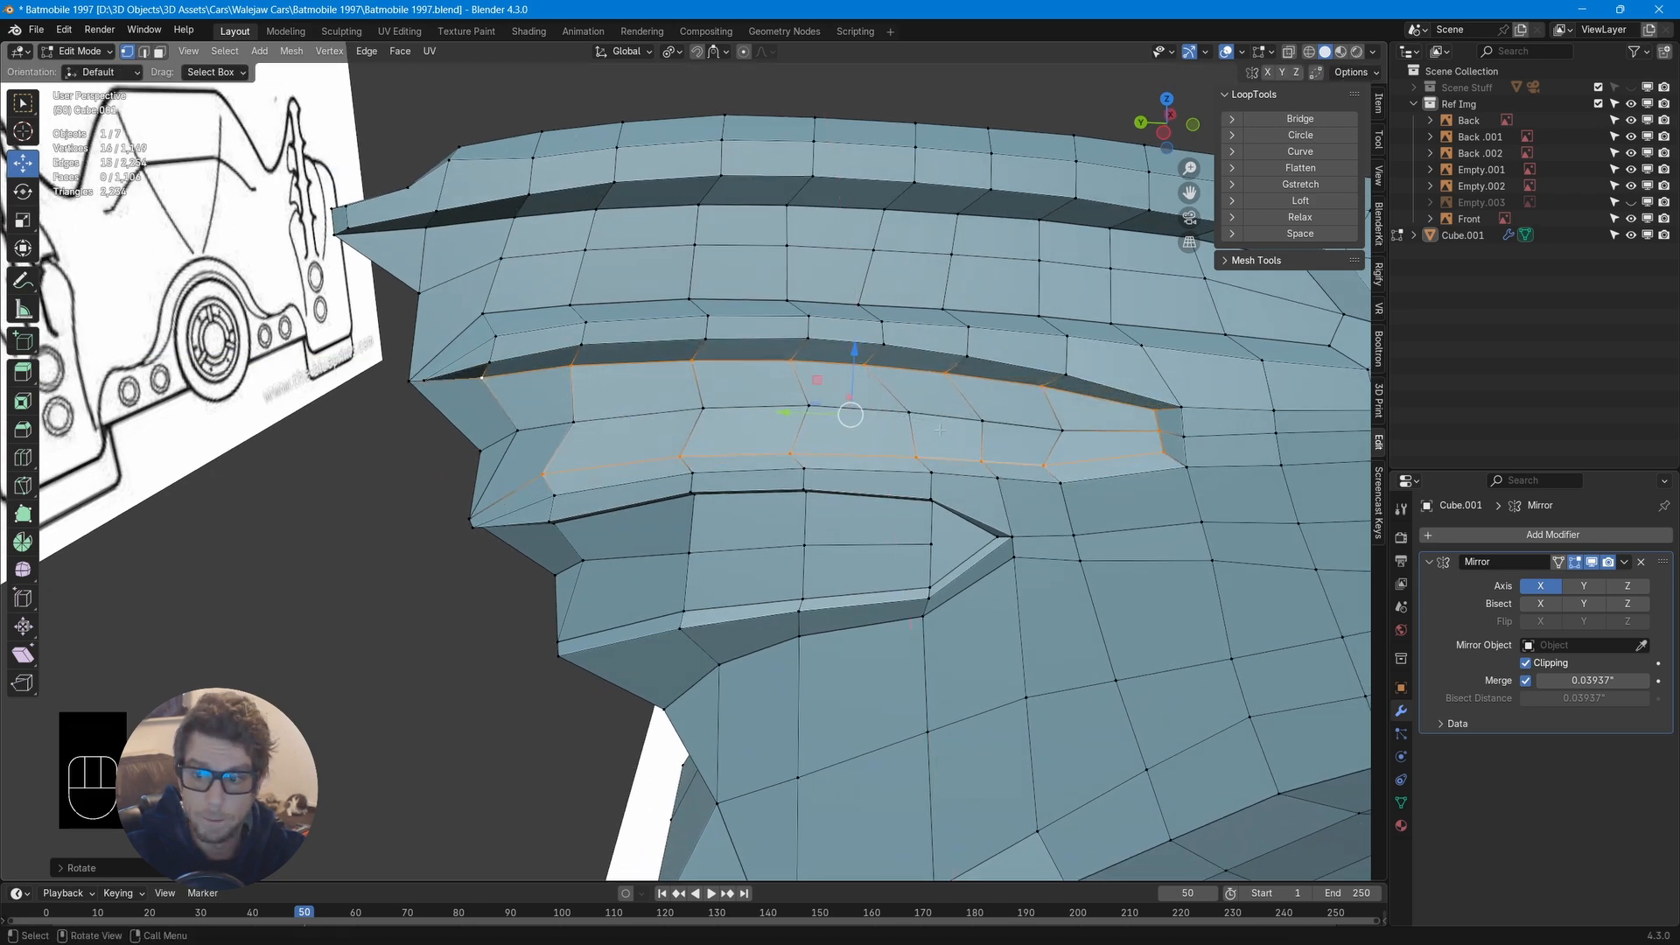
pyautogui.moveTo(957, 421); pyautogui.dragTo(1105, 403, button='middle')
pyautogui.press('r')
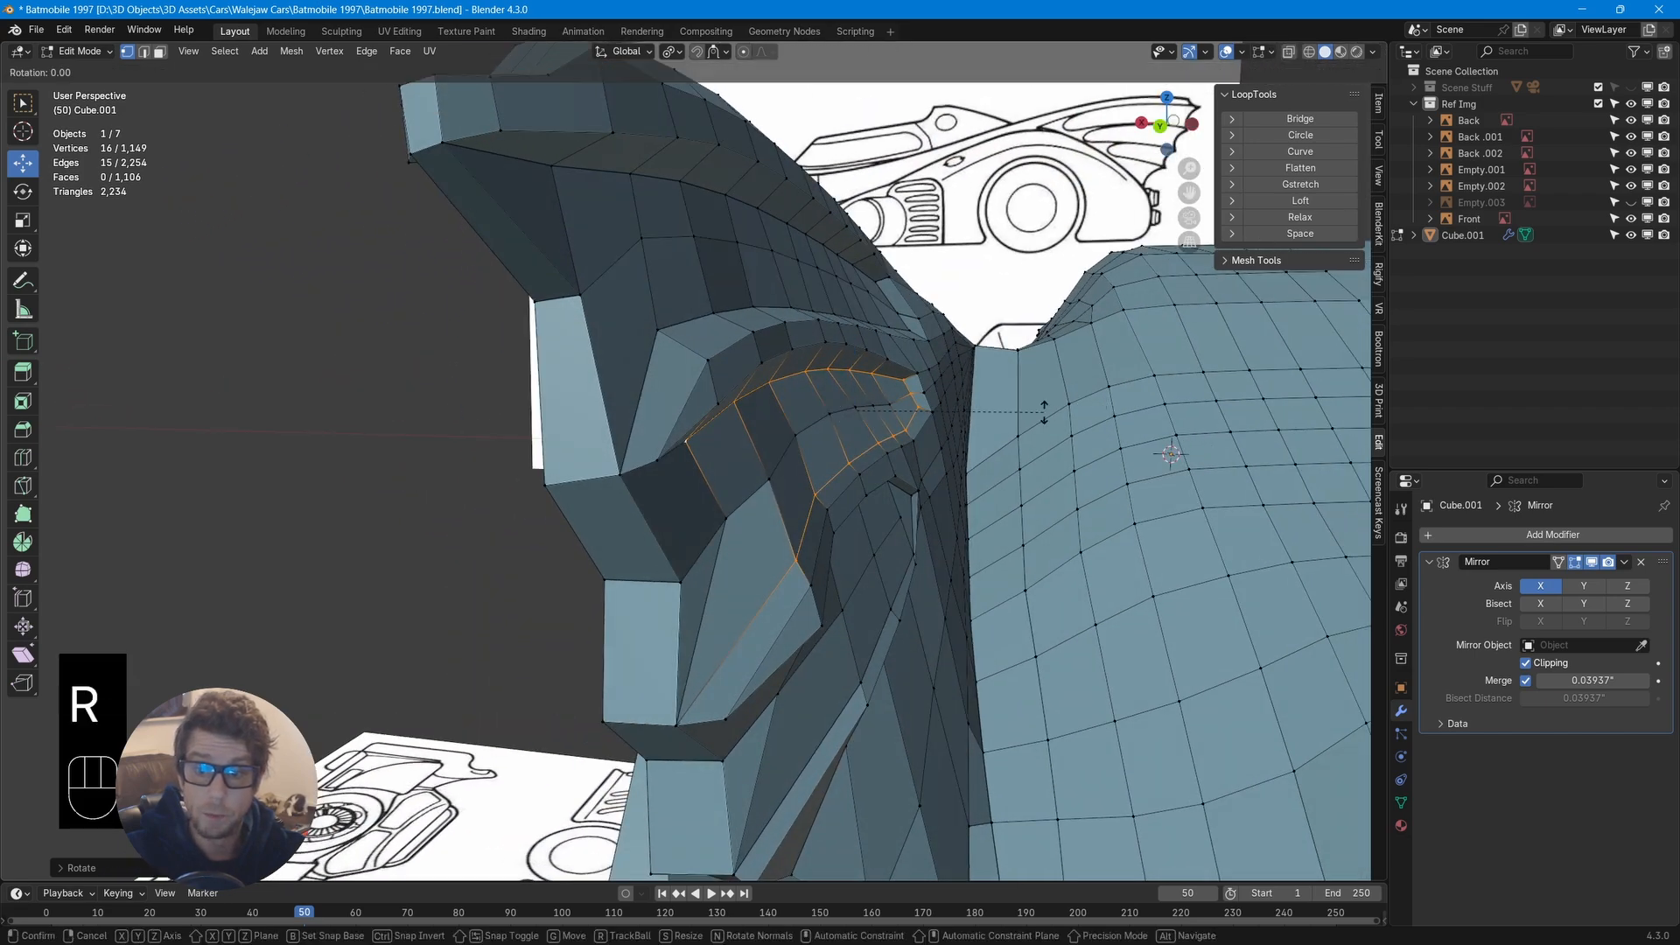
pyautogui.press('y')
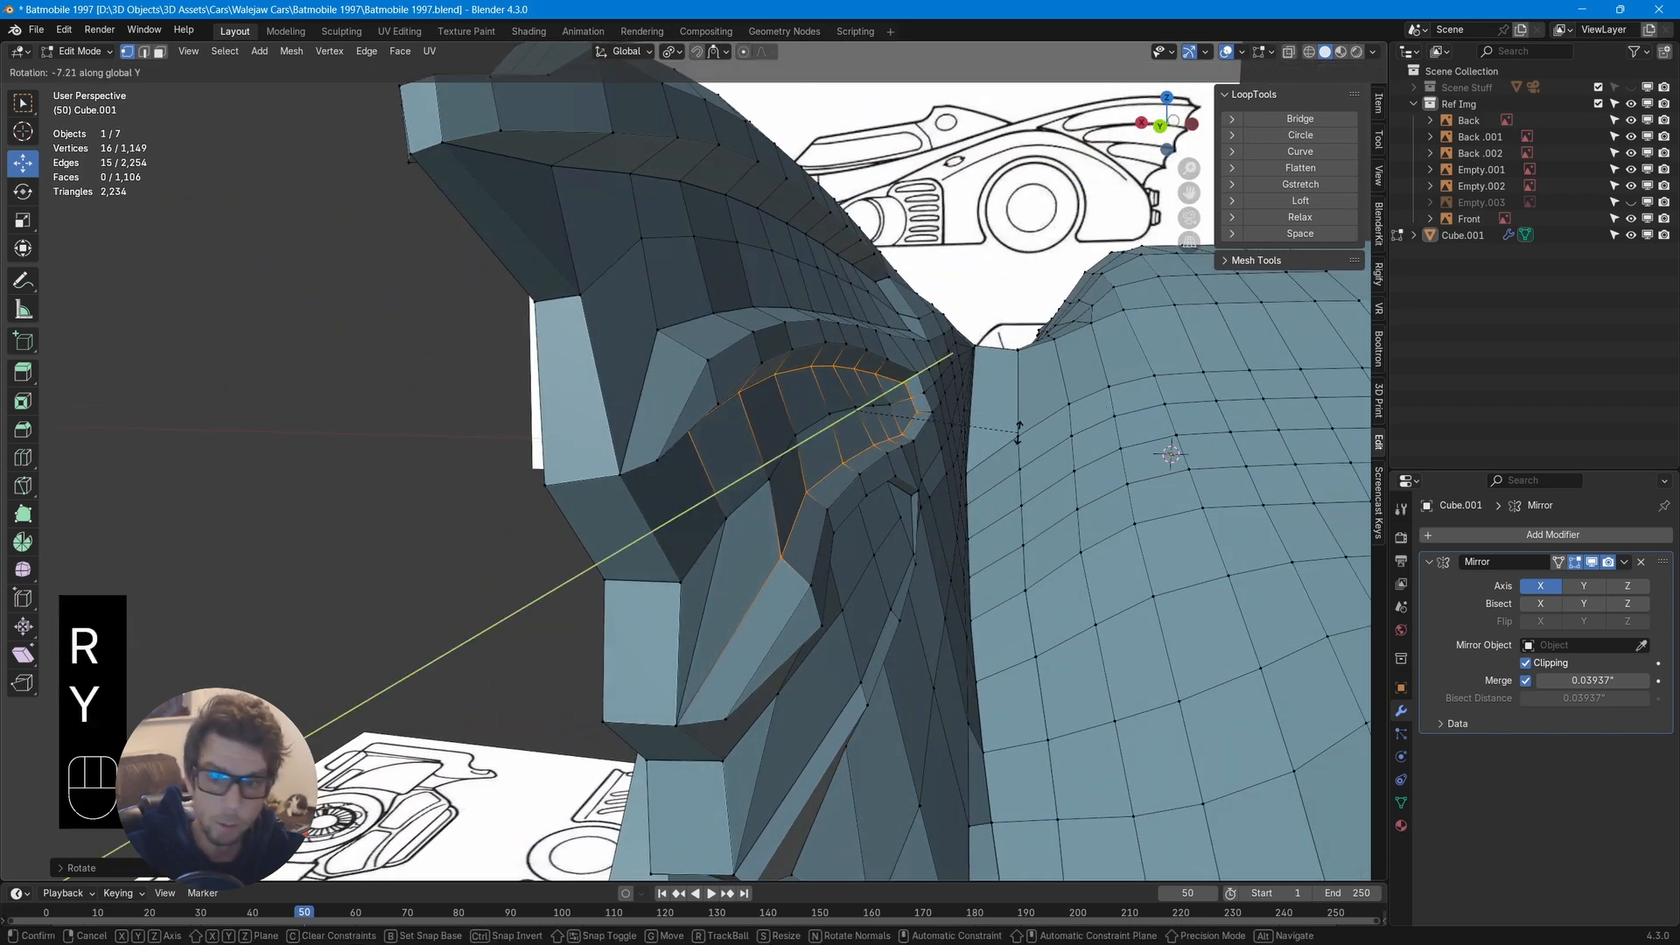
pyautogui.click(1018, 428)
# Select the seven-vertex line through the middle of the second panel and edge-slide it into an even position between the borders
pyautogui.moveTo(1017, 429); pyautogui.dragTo(911, 458, button='middle')
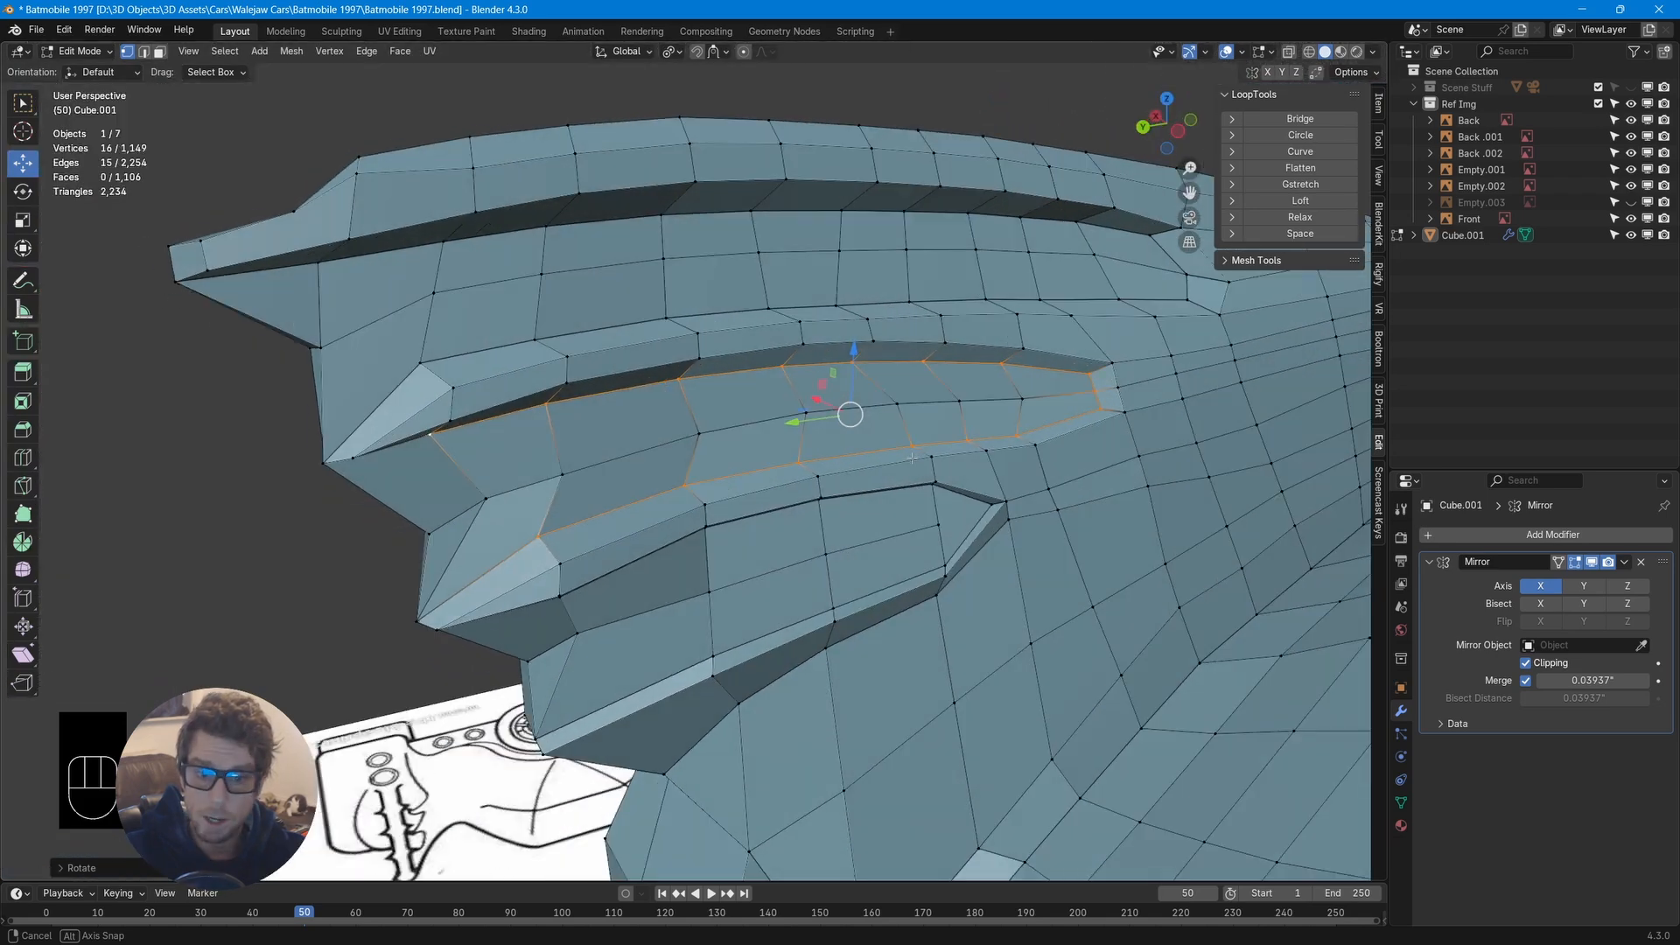
pyautogui.click(485, 500)
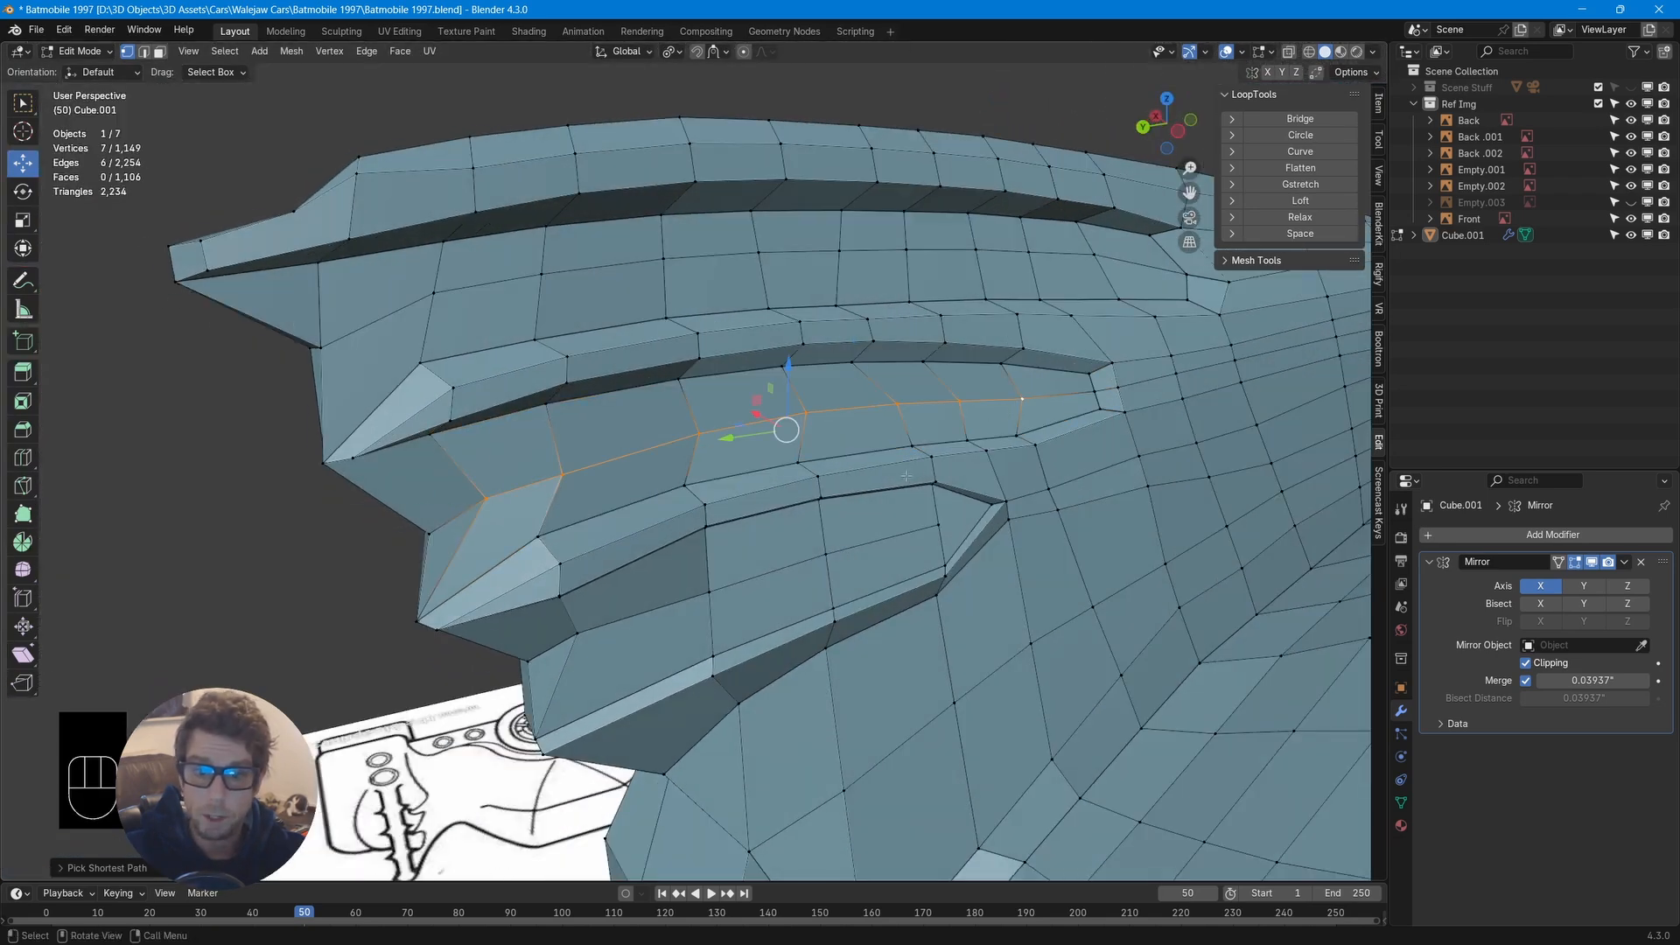
pyautogui.press('g')
pyautogui.press('g')
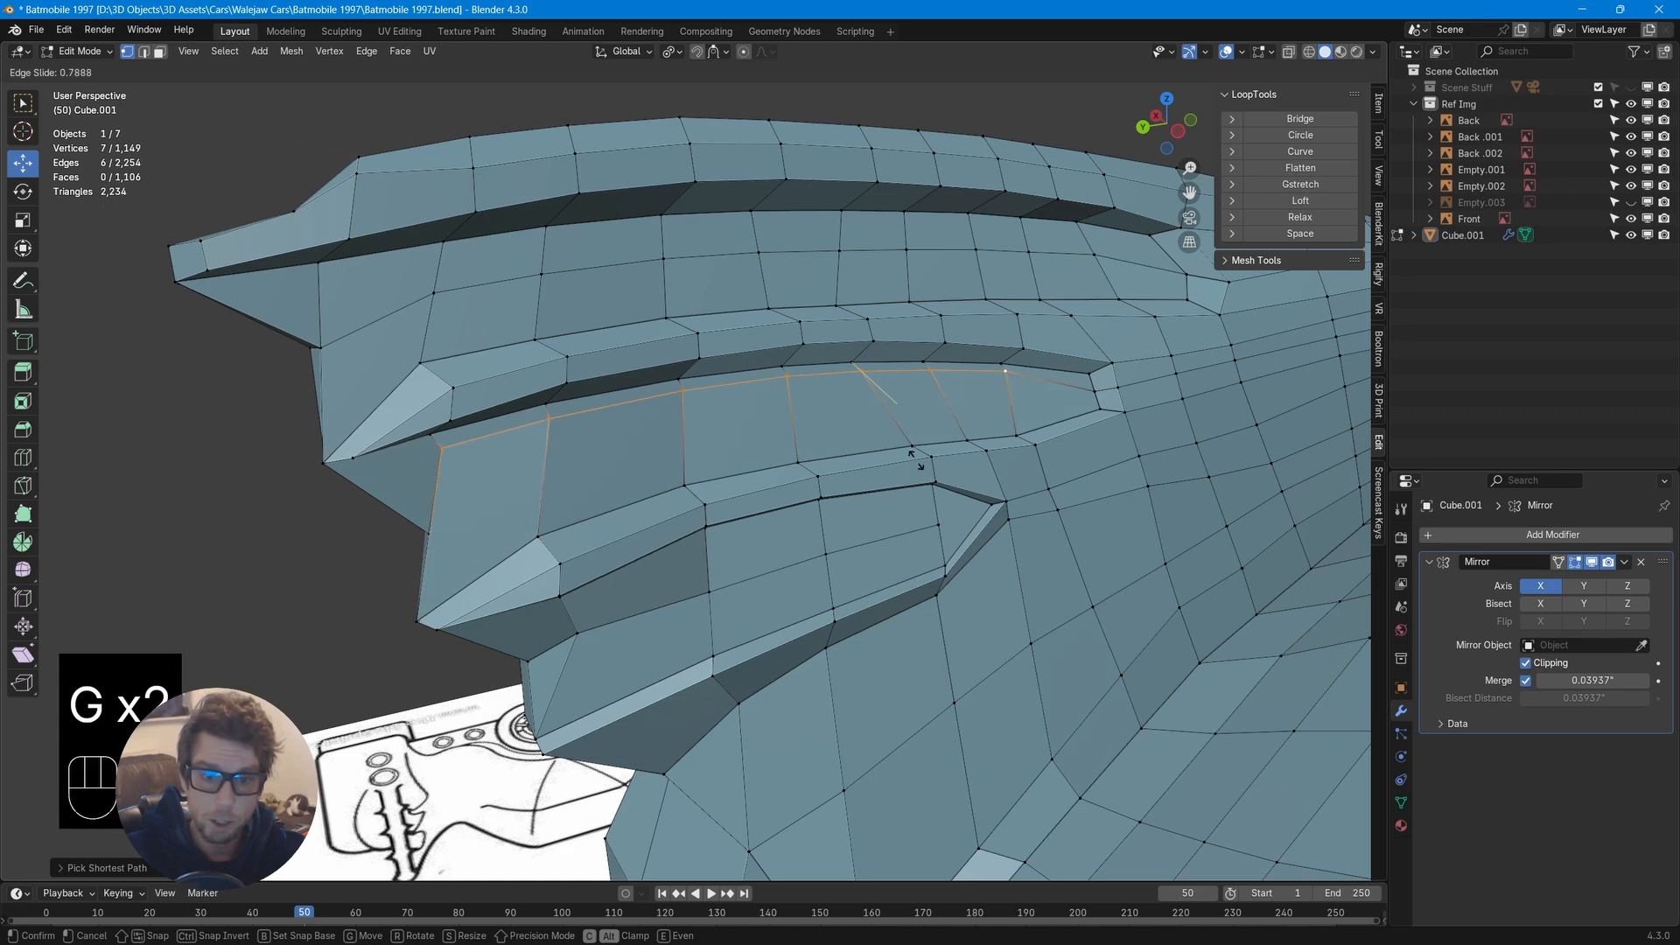
pyautogui.click(907, 449)
pyautogui.press('g')
pyautogui.press('g')
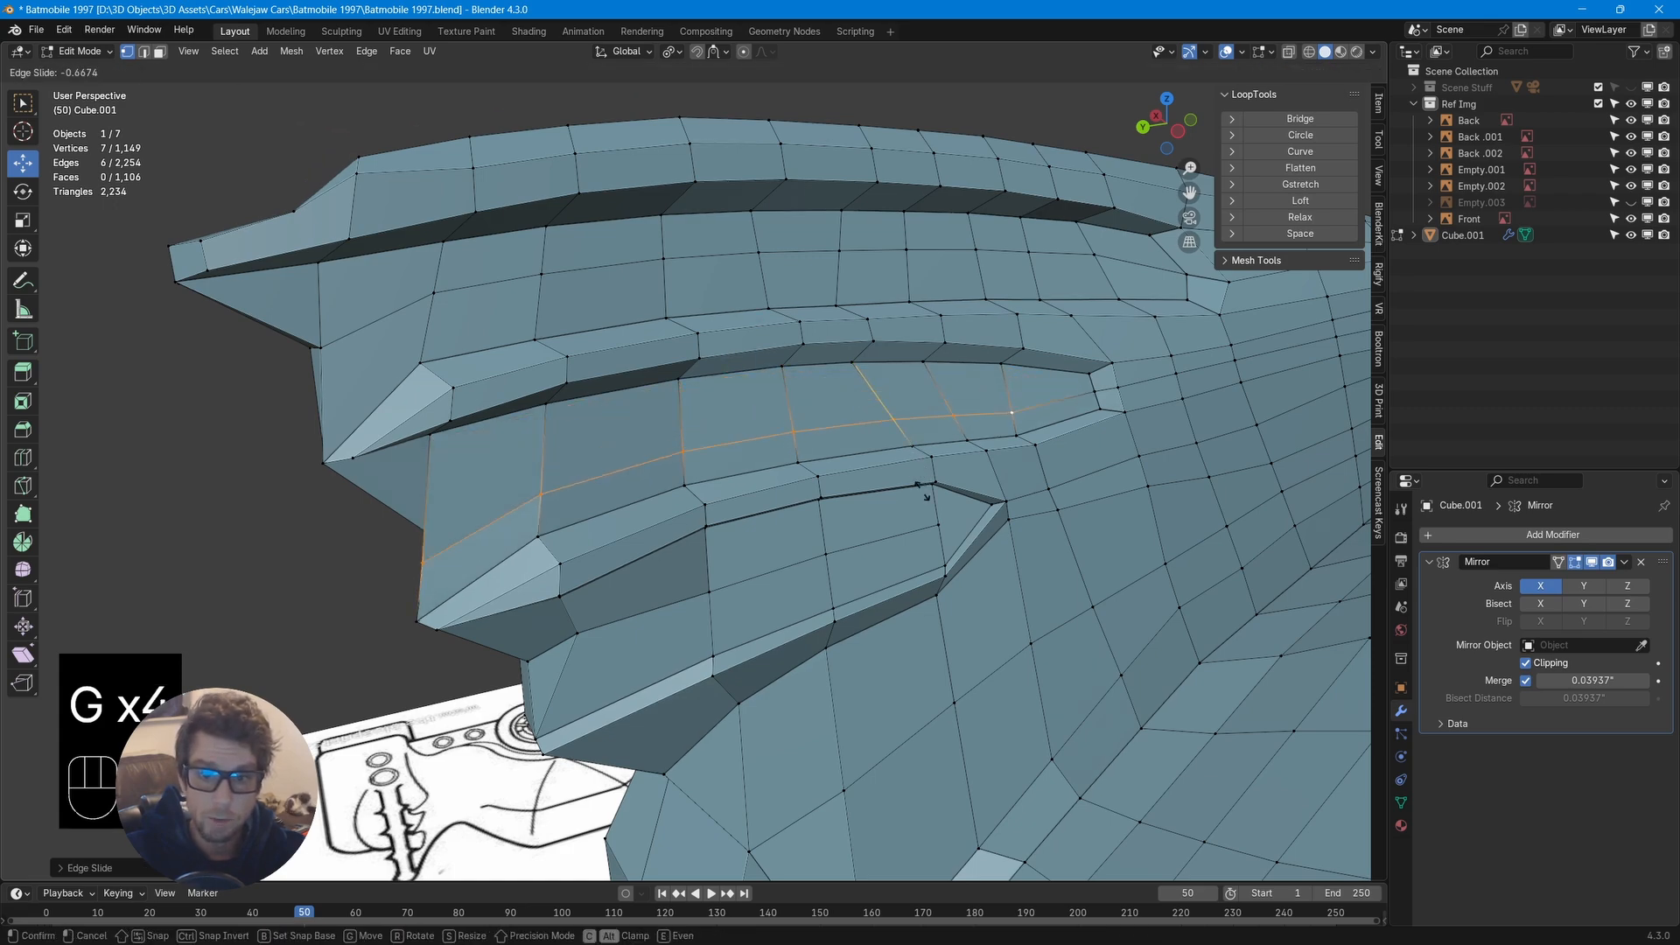
pyautogui.press('g')
pyautogui.press('g')
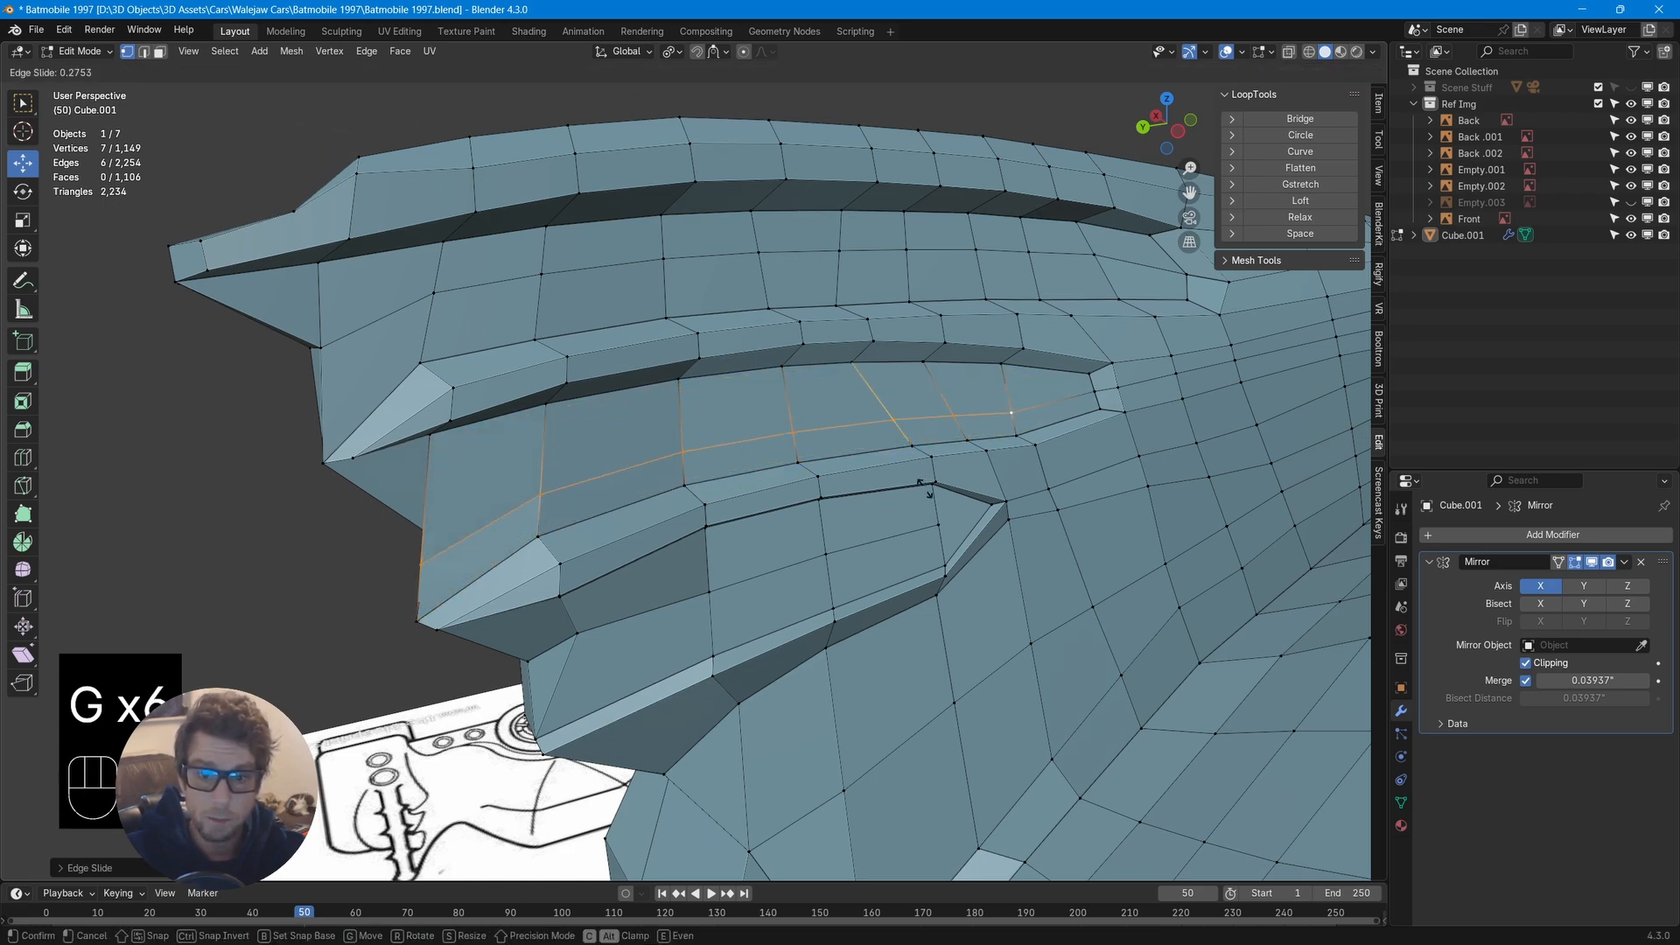
pyautogui.click(920, 482)
# Move the single vertex at the rear tip of the fin's second rib along X
pyautogui.moveTo(921, 481); pyautogui.dragTo(580, 407, button='middle')
pyautogui.click(369, 319)
pyautogui.moveTo(424, 357); pyautogui.dragTo(495, 372, button='middle')
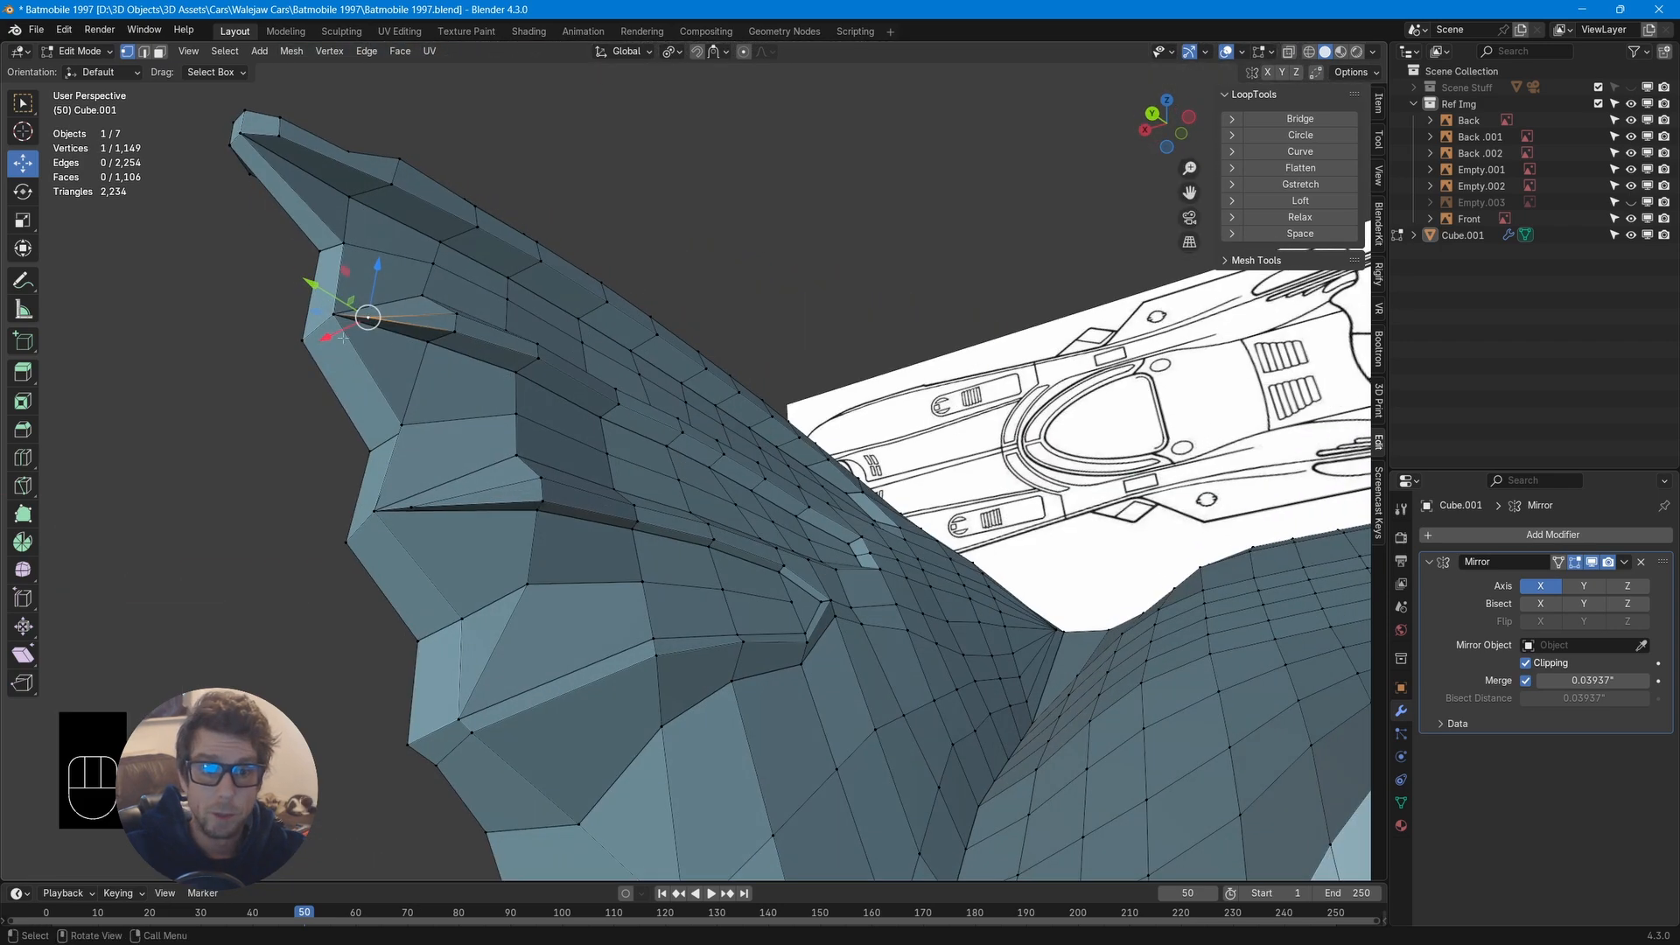
pyautogui.press('g')
pyautogui.press('x')
pyautogui.moveTo(342, 331); pyautogui.dragTo(343, 331)
# Select the three-edge path across the second rib's rear tip and extrude it upward along Z
pyautogui.moveTo(404, 372); pyautogui.dragTo(219, 376, button='middle')
pyautogui.keyDown('shift'); pyautogui.moveTo(324, 302); pyautogui.dragTo(576, 443, button='middle'); pyautogui.keyUp('shift')
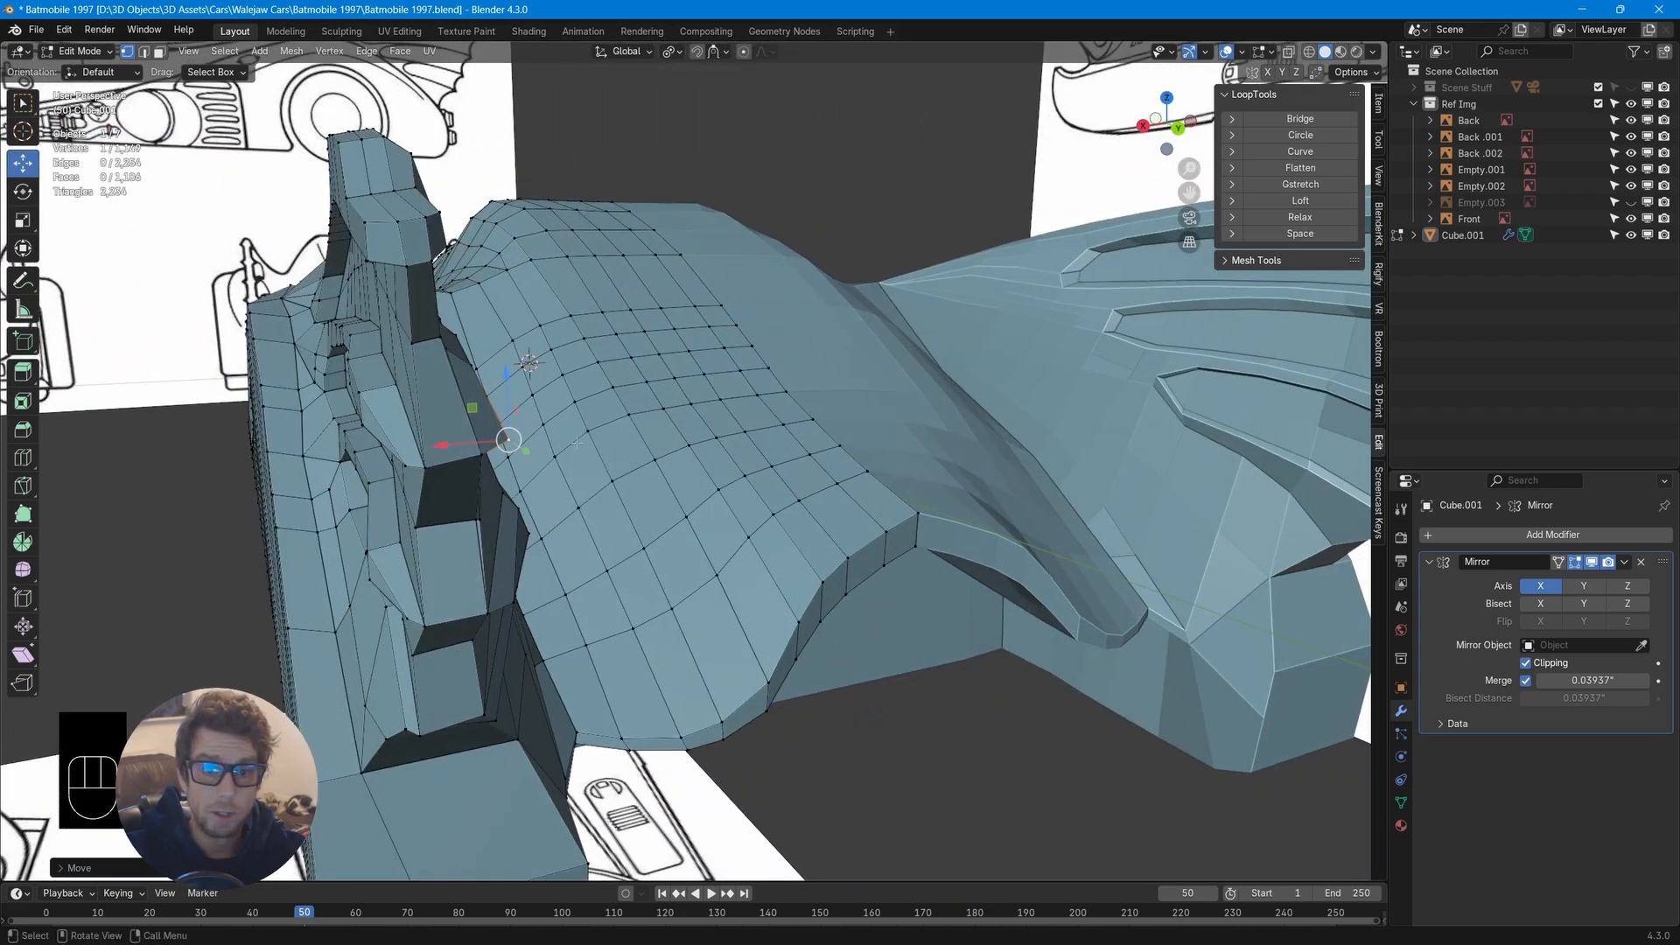
pyautogui.keyDown('ctrl'); pyautogui.click(404, 462); pyautogui.keyUp('ctrl')
pyautogui.moveTo(404, 464); pyautogui.dragTo(262, 472, button='middle')
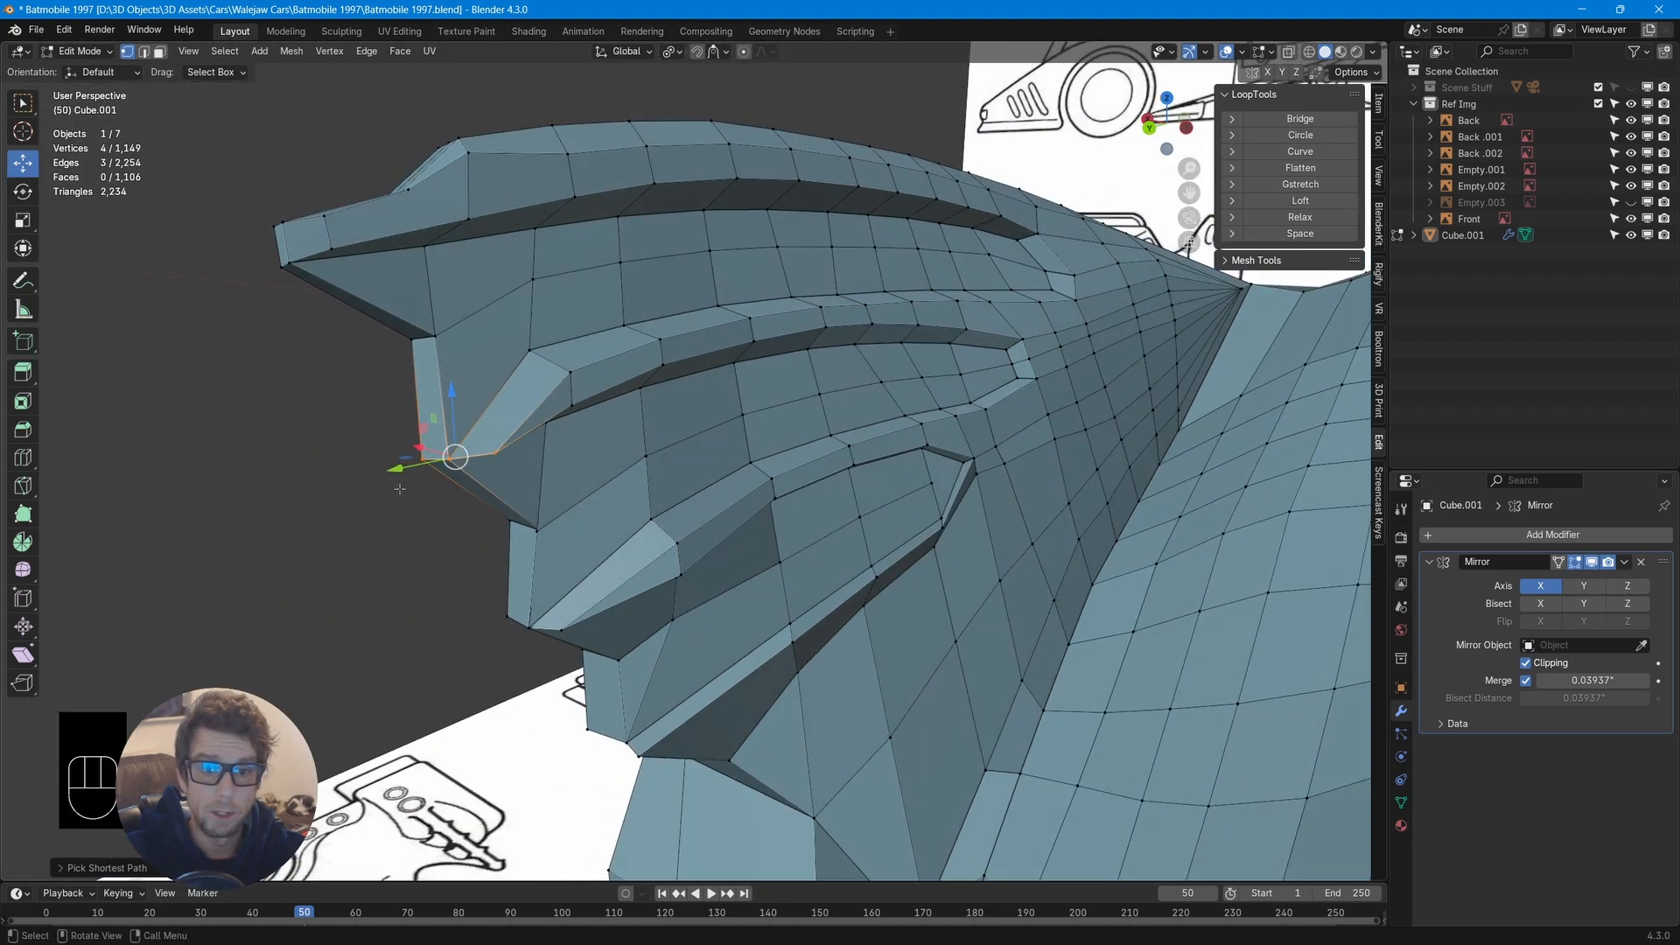
pyautogui.press('e')
pyautogui.press('z')
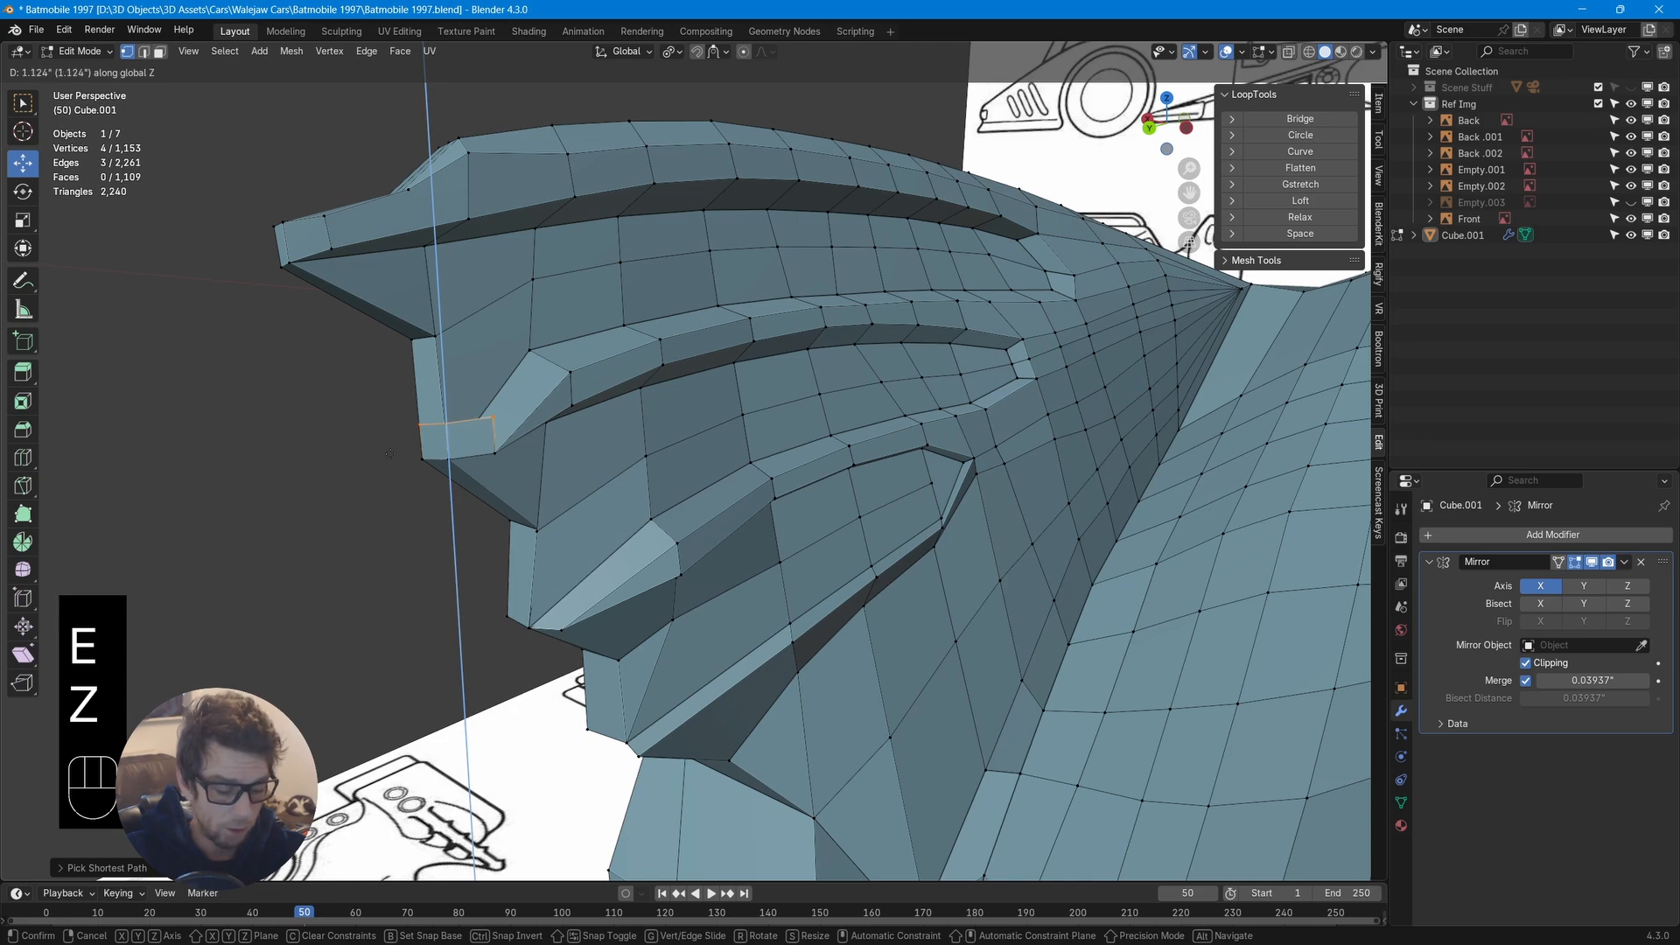
pyautogui.click(387, 497)
# Delete three faces around the second rib's rear tip to open it up behind the extruded strip
pyautogui.moveTo(388, 497); pyautogui.dragTo(506, 415, button='middle')
pyautogui.press('3')
pyautogui.press('x')
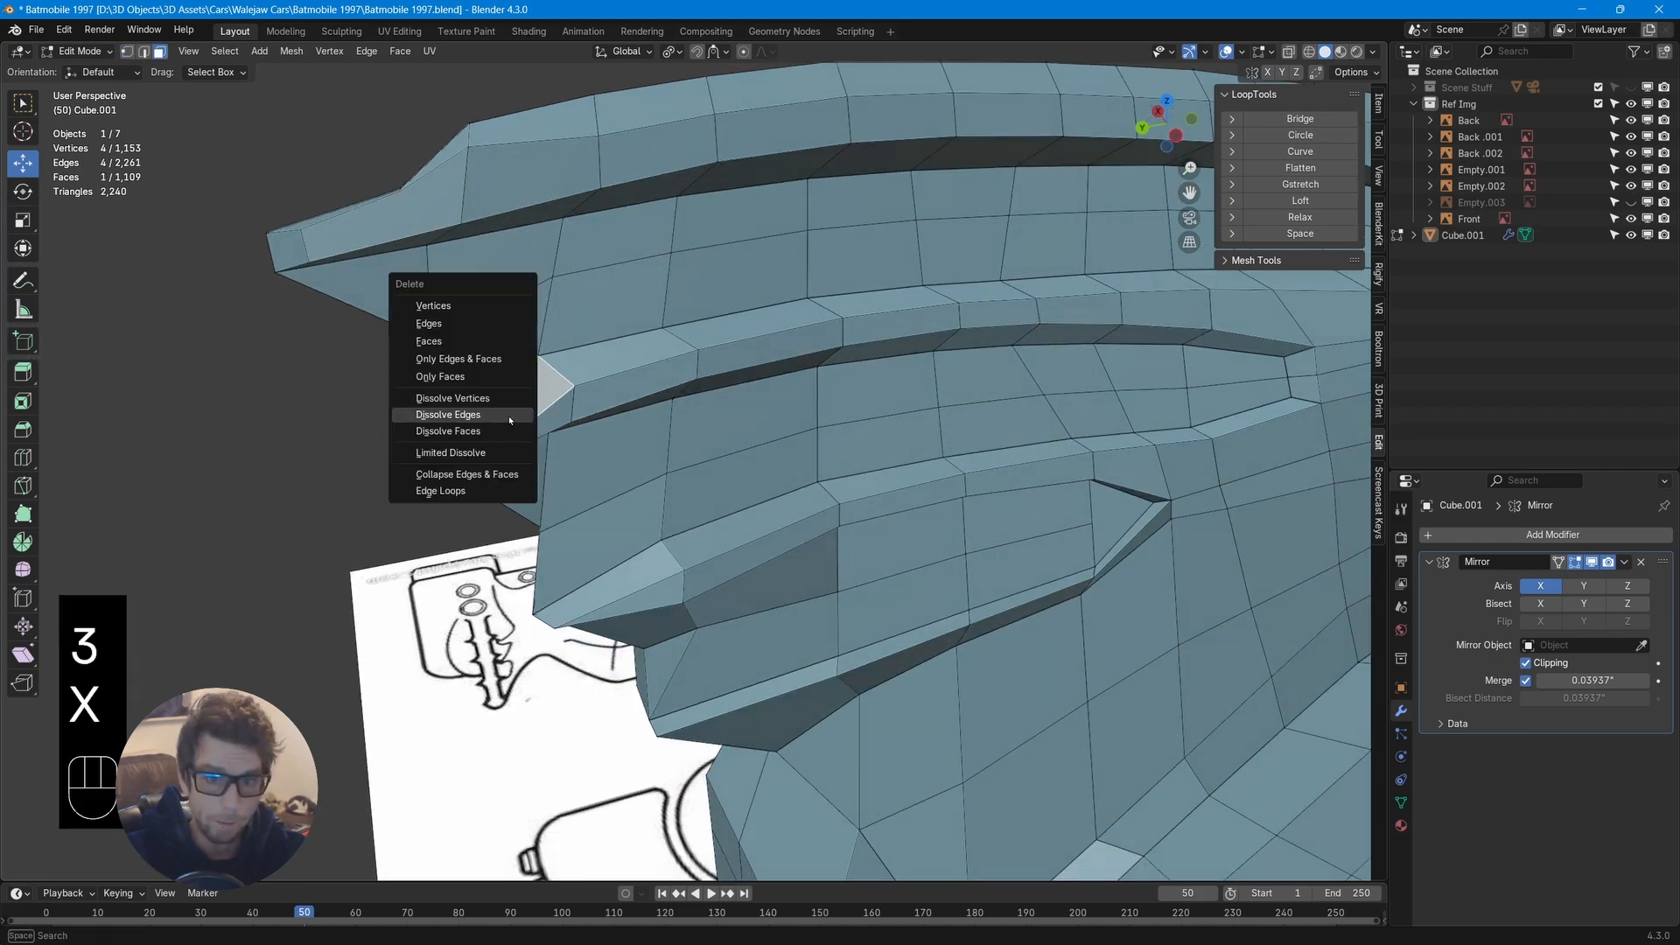
pyautogui.click(486, 345)
pyautogui.moveTo(486, 345); pyautogui.dragTo(385, 427, button='middle')
pyautogui.press('x')
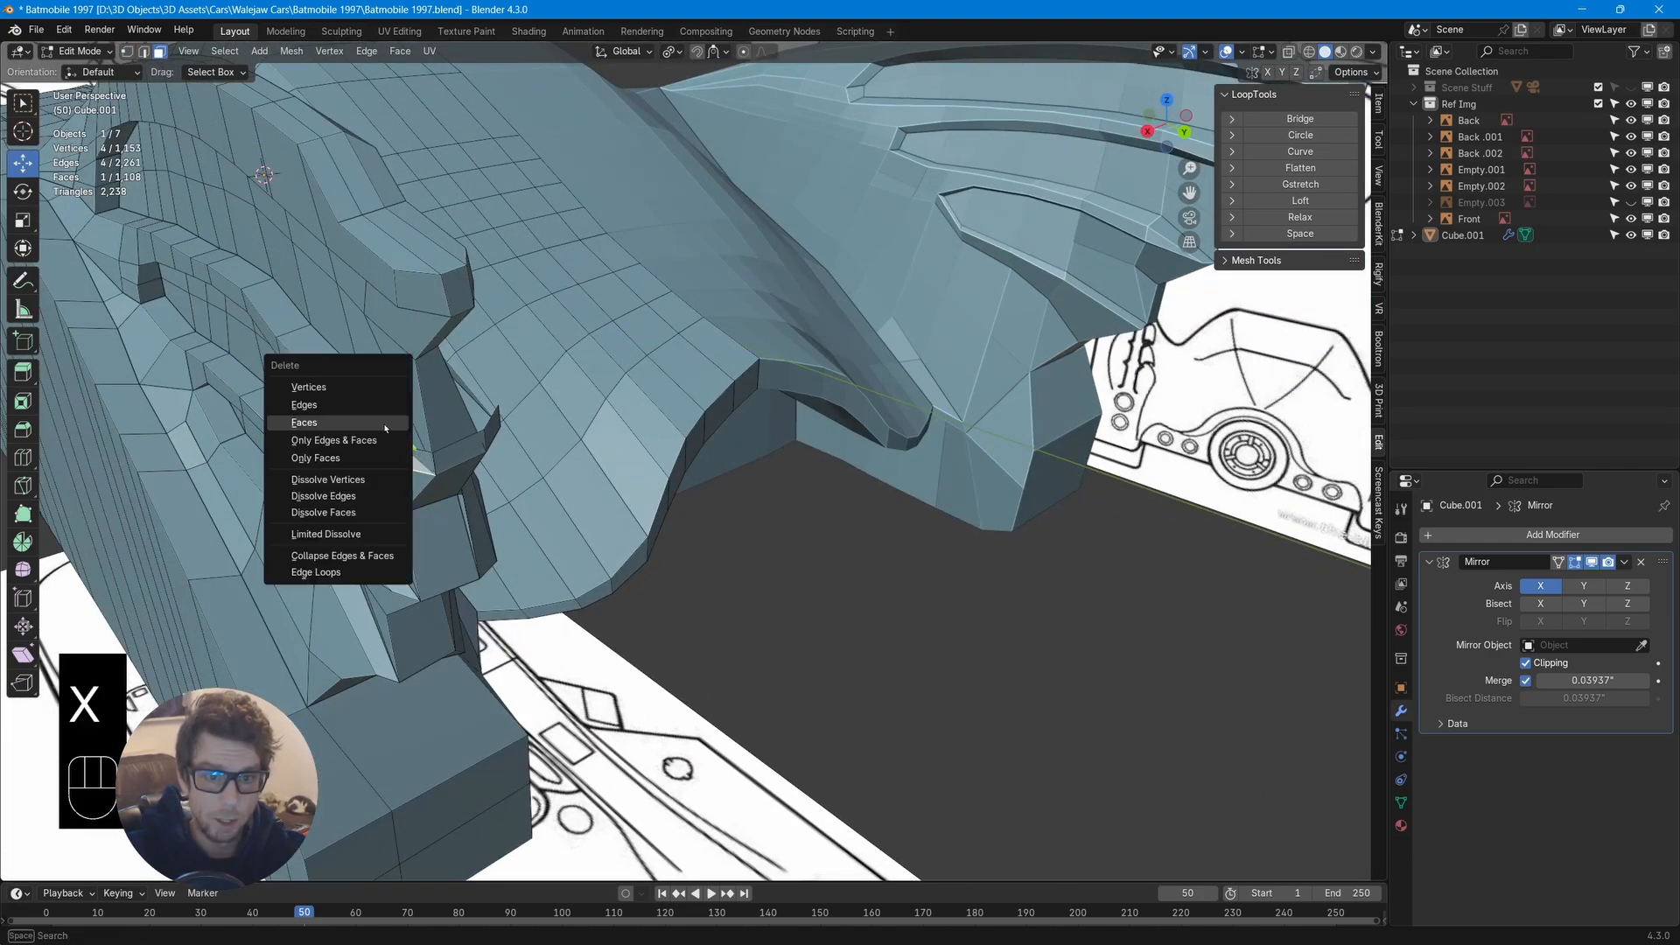
pyautogui.click(385, 427)
pyautogui.moveTo(477, 460); pyautogui.dragTo(414, 514, button='middle')
pyautogui.click(432, 402)
pyautogui.press('x')
pyautogui.click(432, 401)
# Select the vertex pair at the base of the second rib's rear tip, including the hidden one, and nudge it along Z
pyautogui.hotkey('alt', 'z')
pyautogui.click(457, 461)
pyautogui.hotkey('alt', 'z')
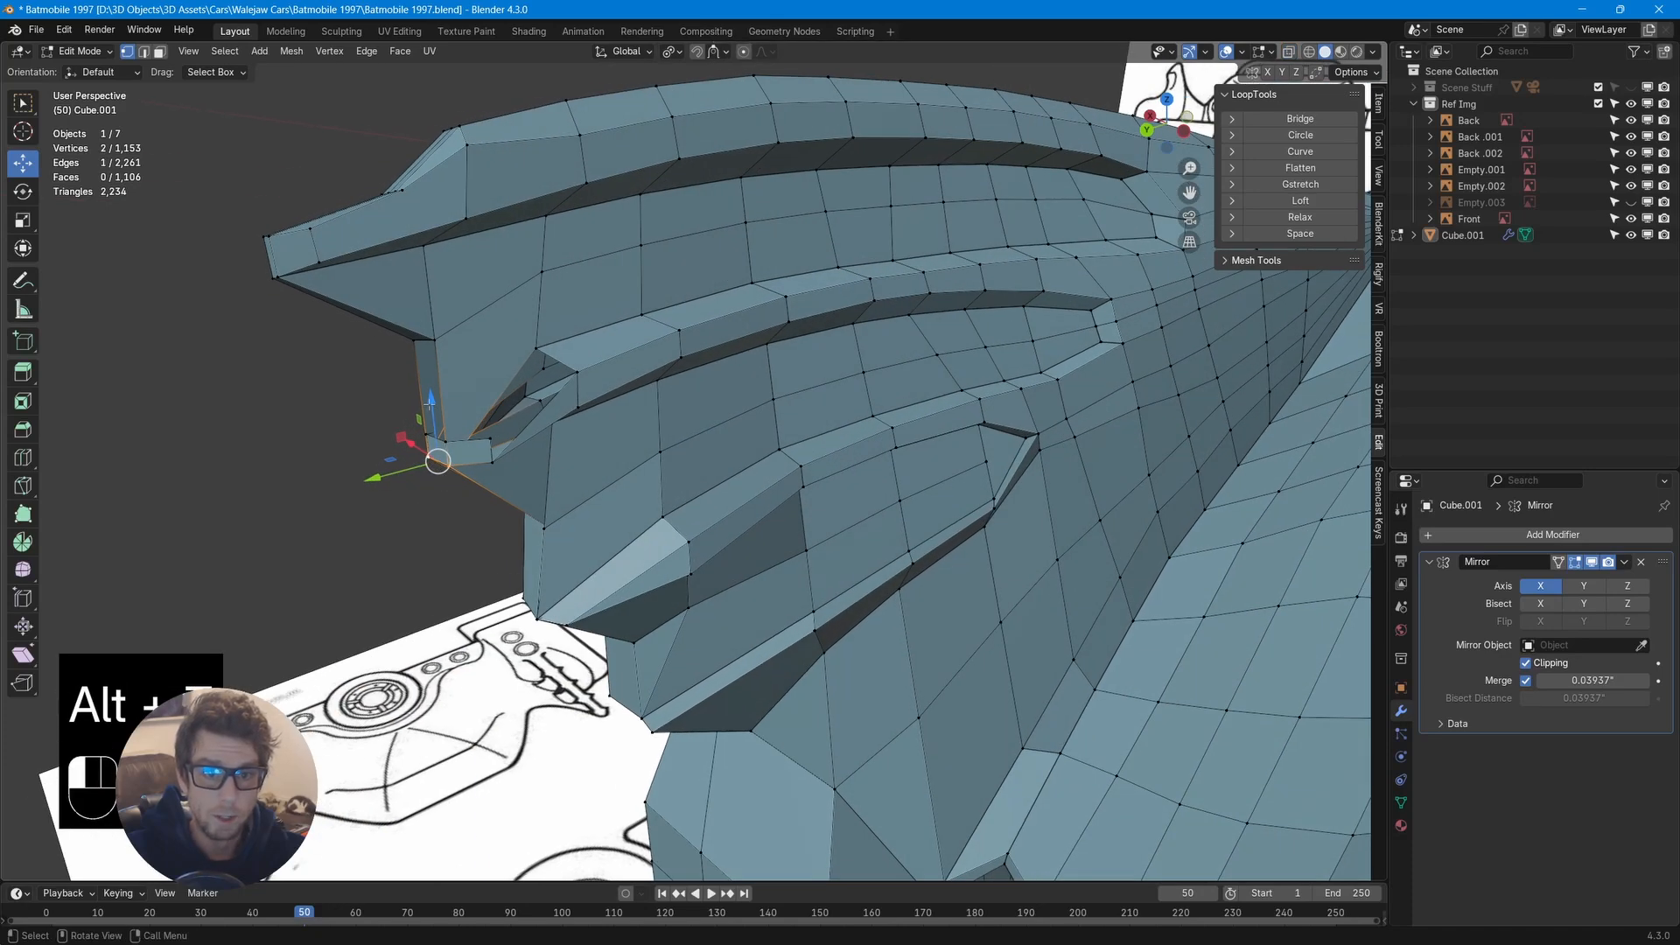
pyautogui.moveTo(432, 401)
pyautogui.mouseDown()
pyautogui.moveTo(435, 363)
pyautogui.moveTo(423, 404)
pyautogui.mouseUp()
pyautogui.moveTo(429, 446); pyautogui.dragTo(437, 457, button='middle')
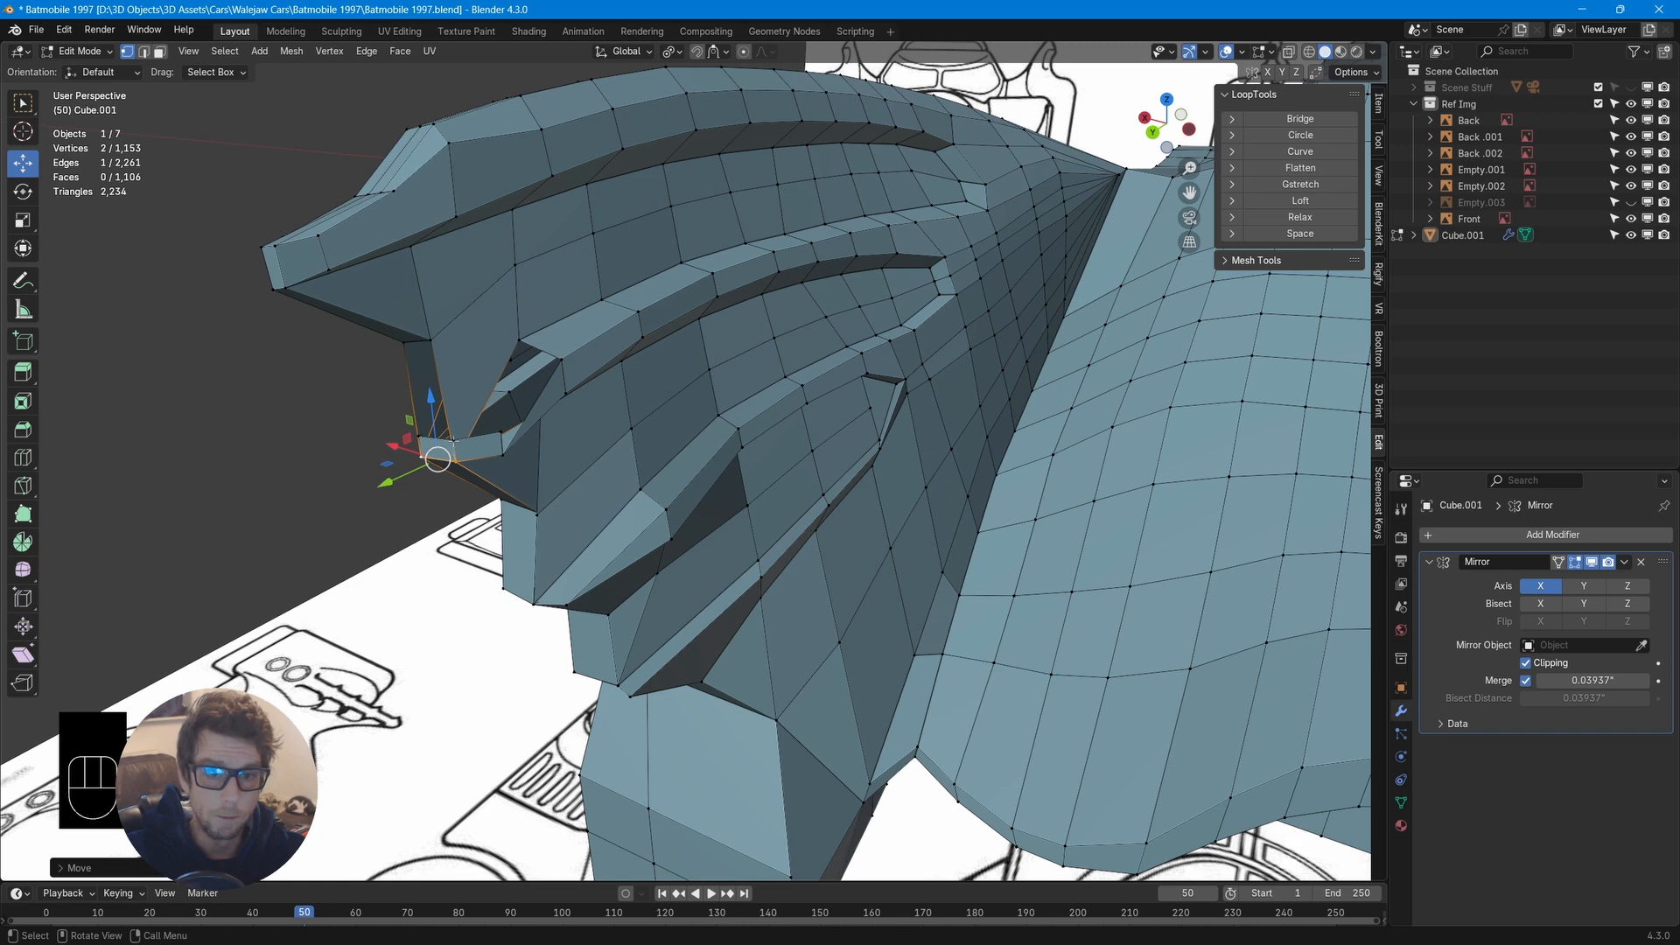
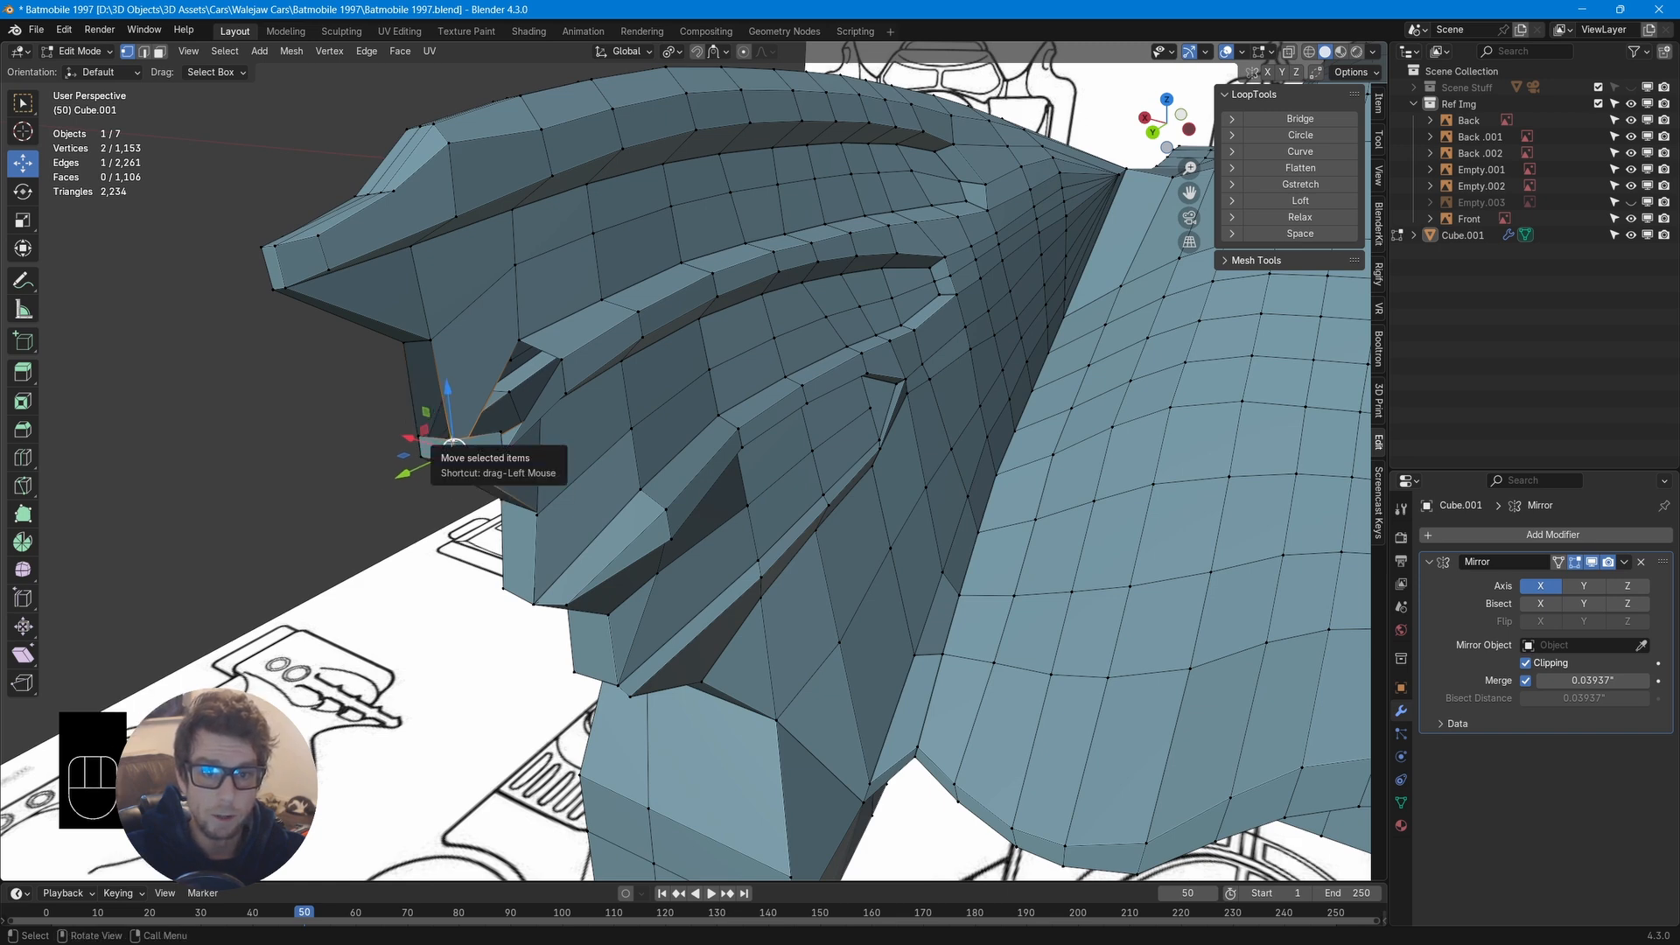
# Try to merge the two selected vertices at the second rib's rear tip
pyautogui.press('m')
pyautogui.click(451, 444)
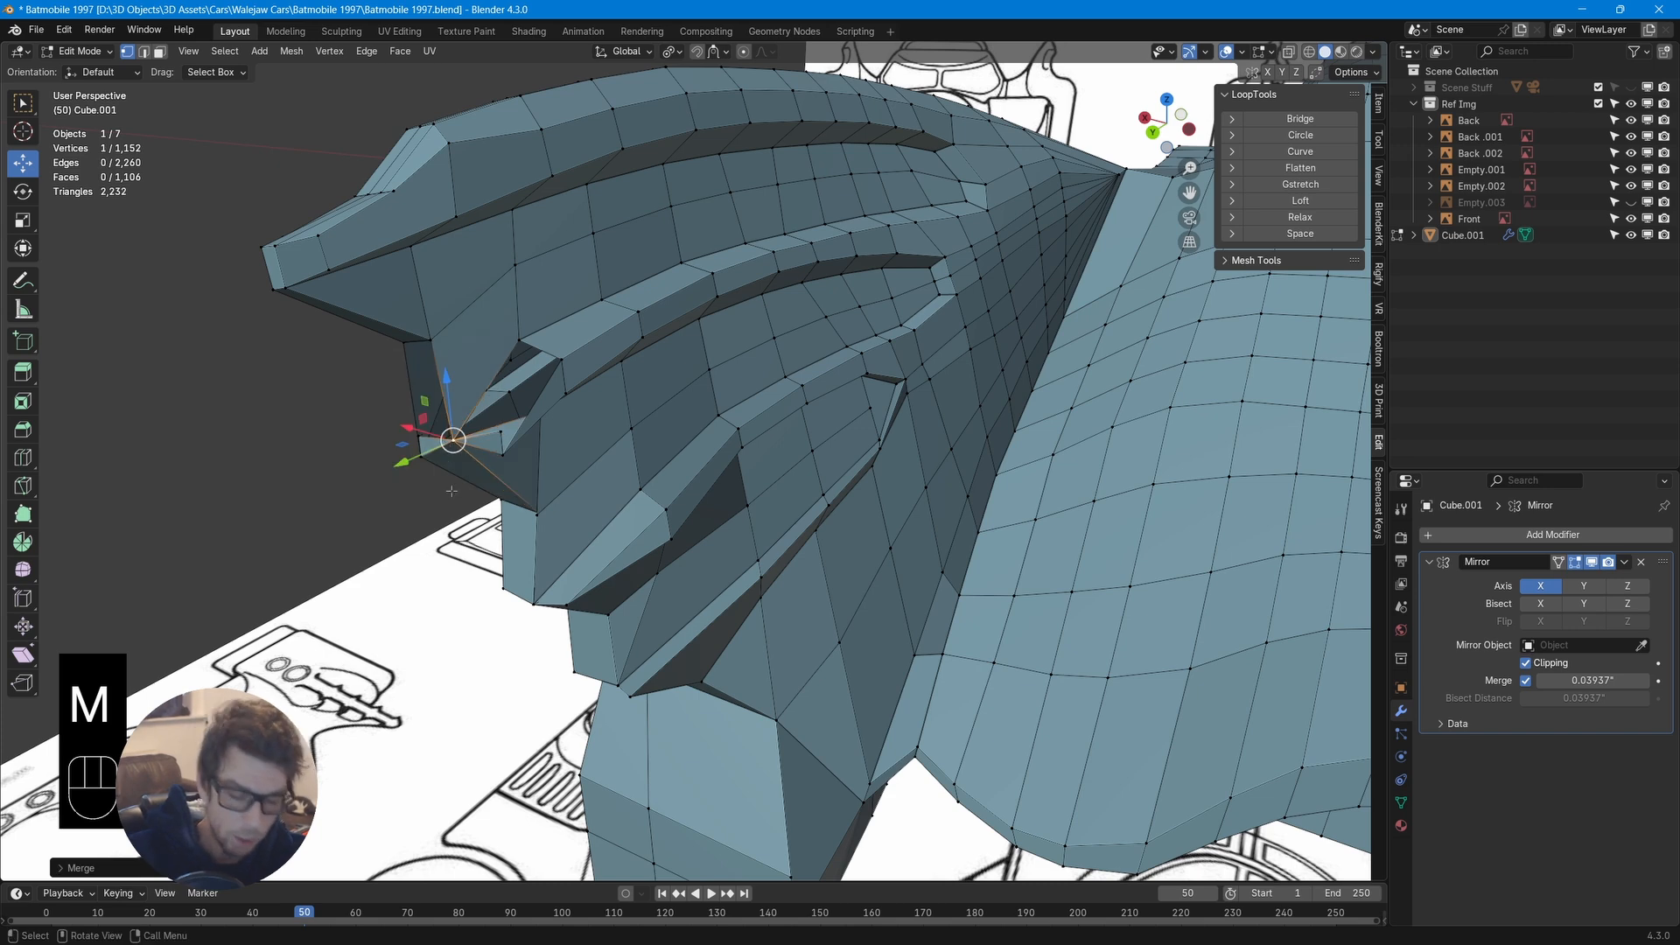
pyautogui.hotkey('ctrl', 'z')
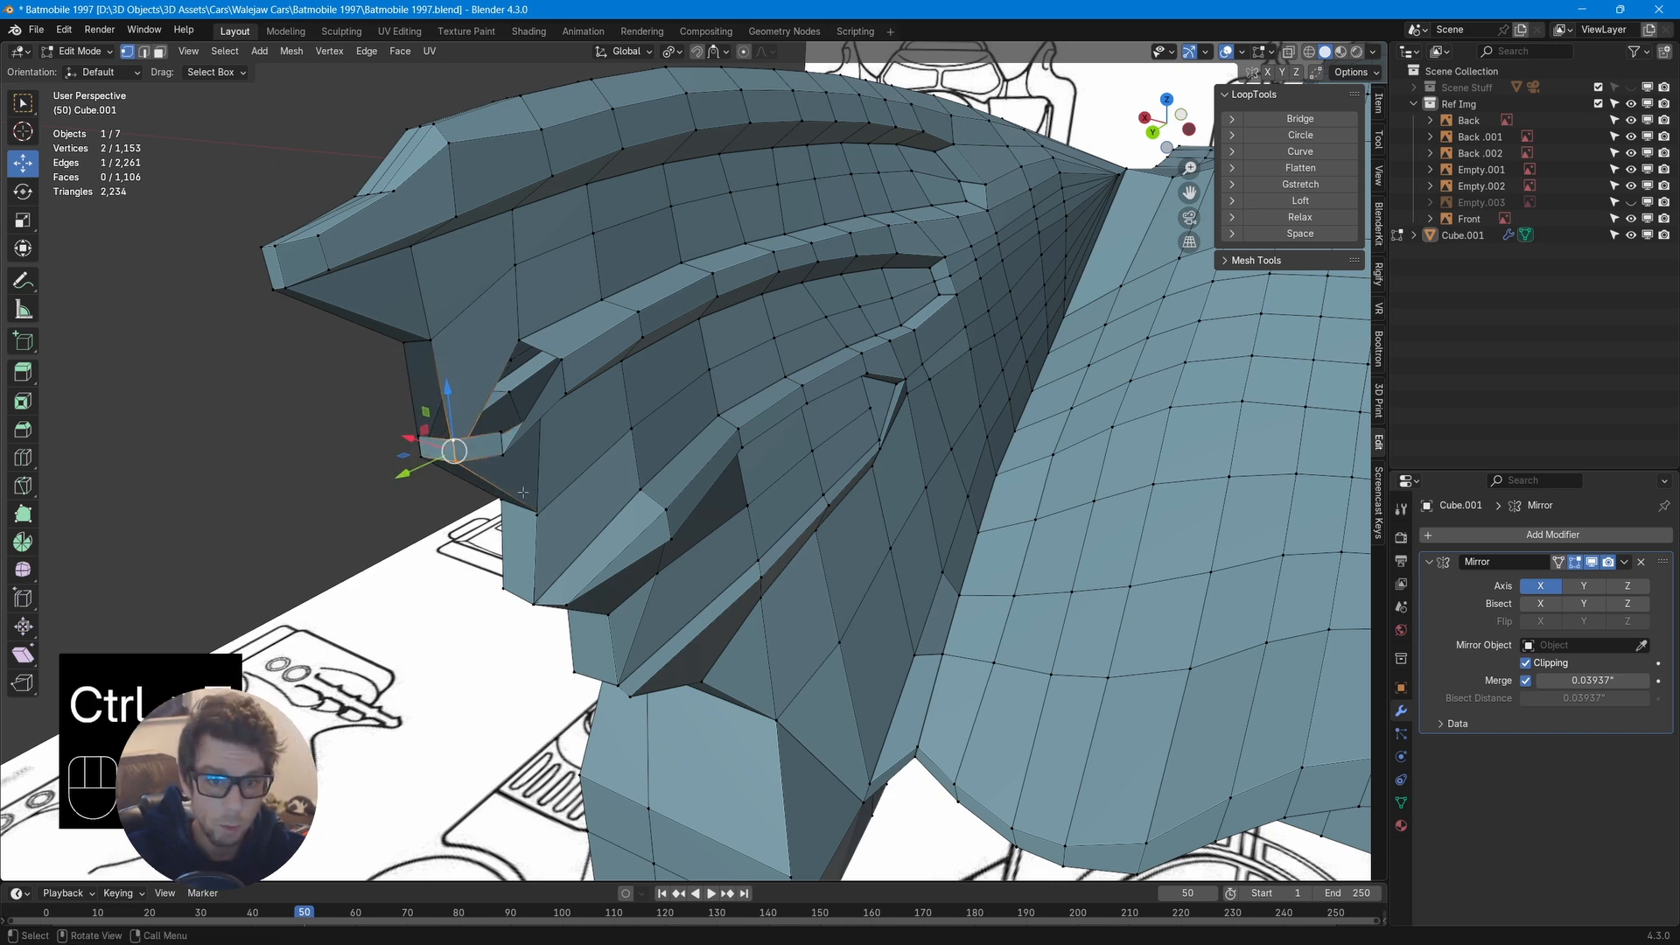
pyautogui.keyDown('shift'); pyautogui.click(453, 451); pyautogui.keyUp('shift')
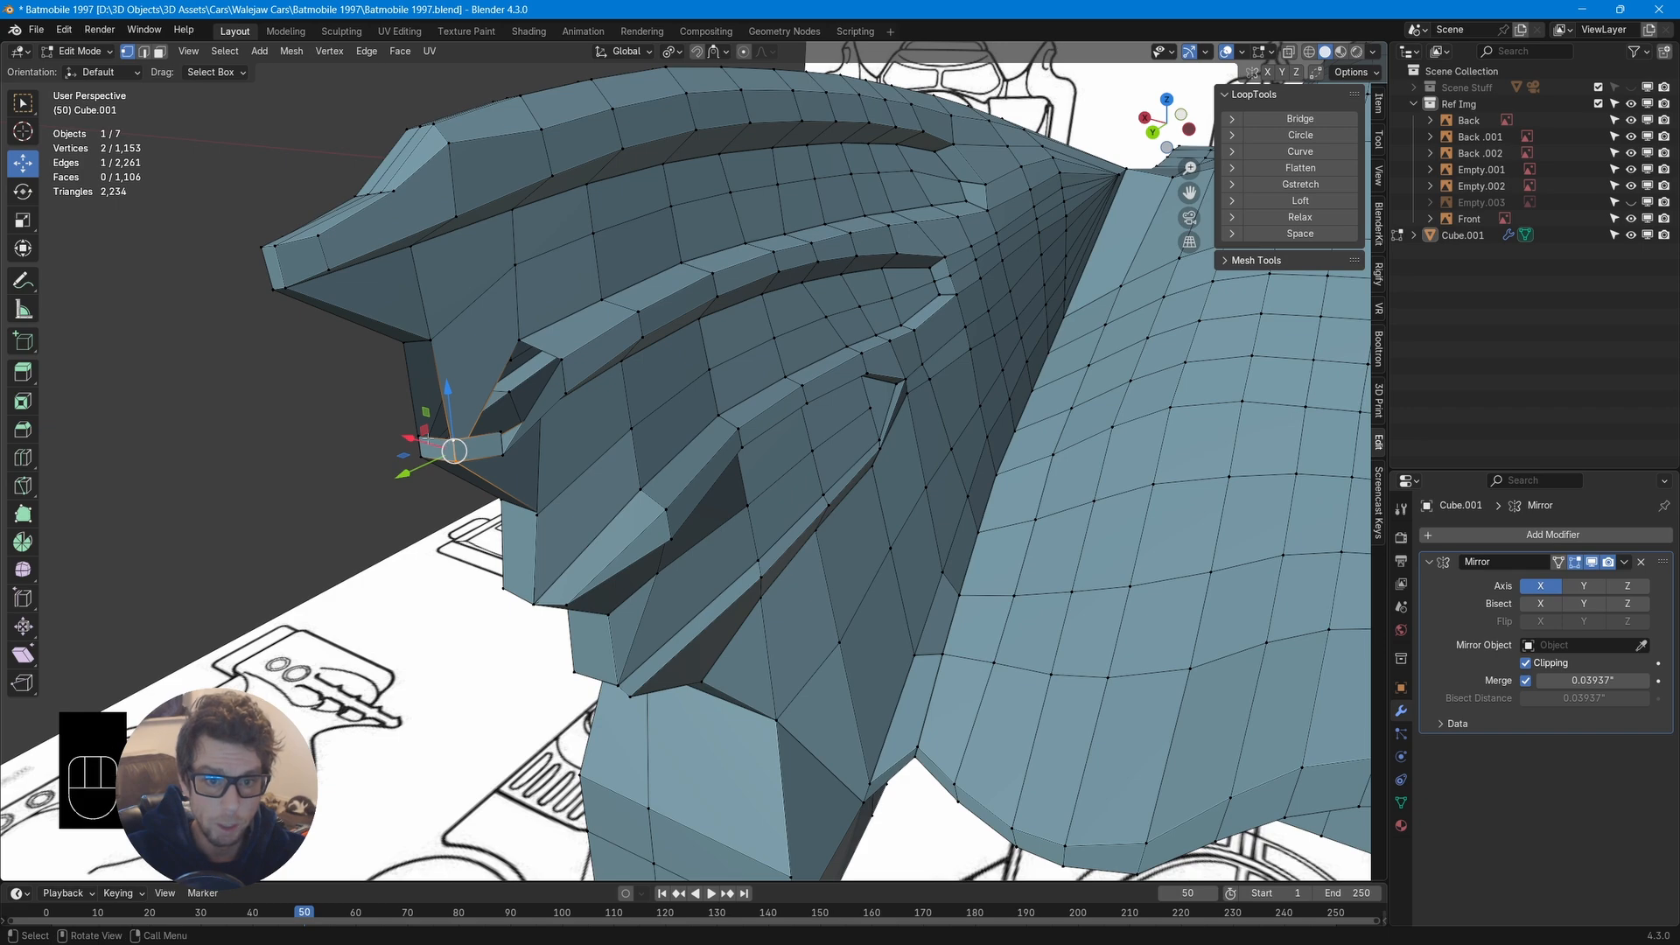
pyautogui.press('m')
pyautogui.click(431, 445)
pyautogui.moveTo(430, 445); pyautogui.dragTo(468, 518, button='middle')
pyautogui.hotkey('ctrl', 'z')
pyautogui.click(461, 487)
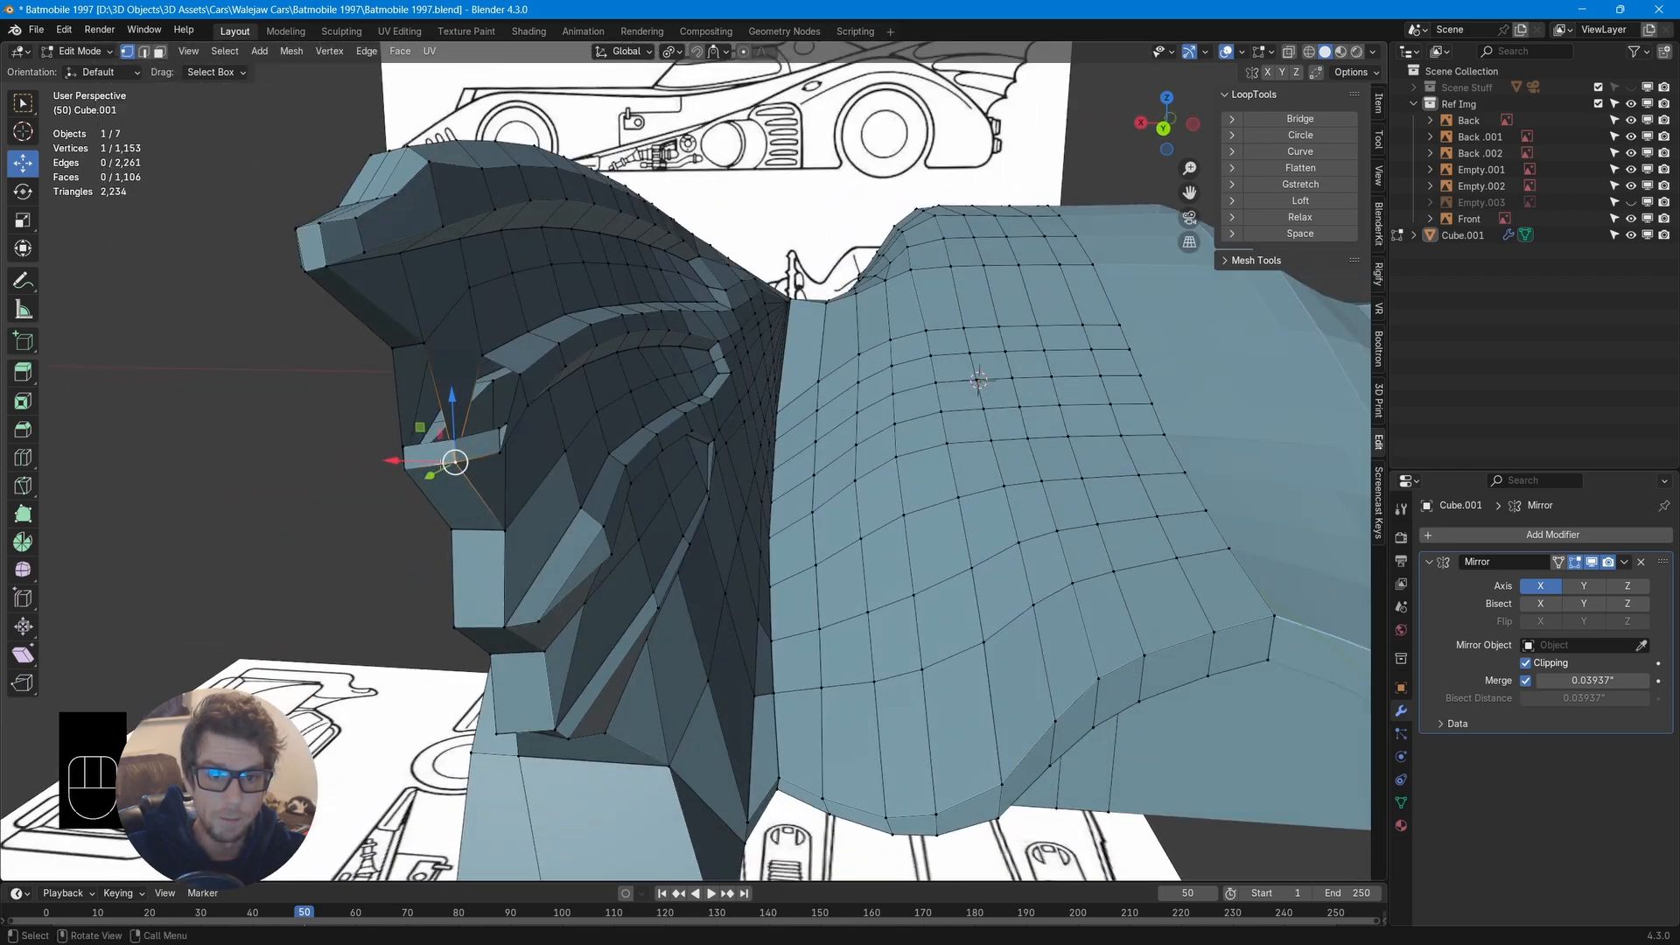
# Delete three more faces of the fin's rear end between the first rib and the second rib's tip
pyautogui.moveTo(455, 462); pyautogui.dragTo(383, 504, button='middle')
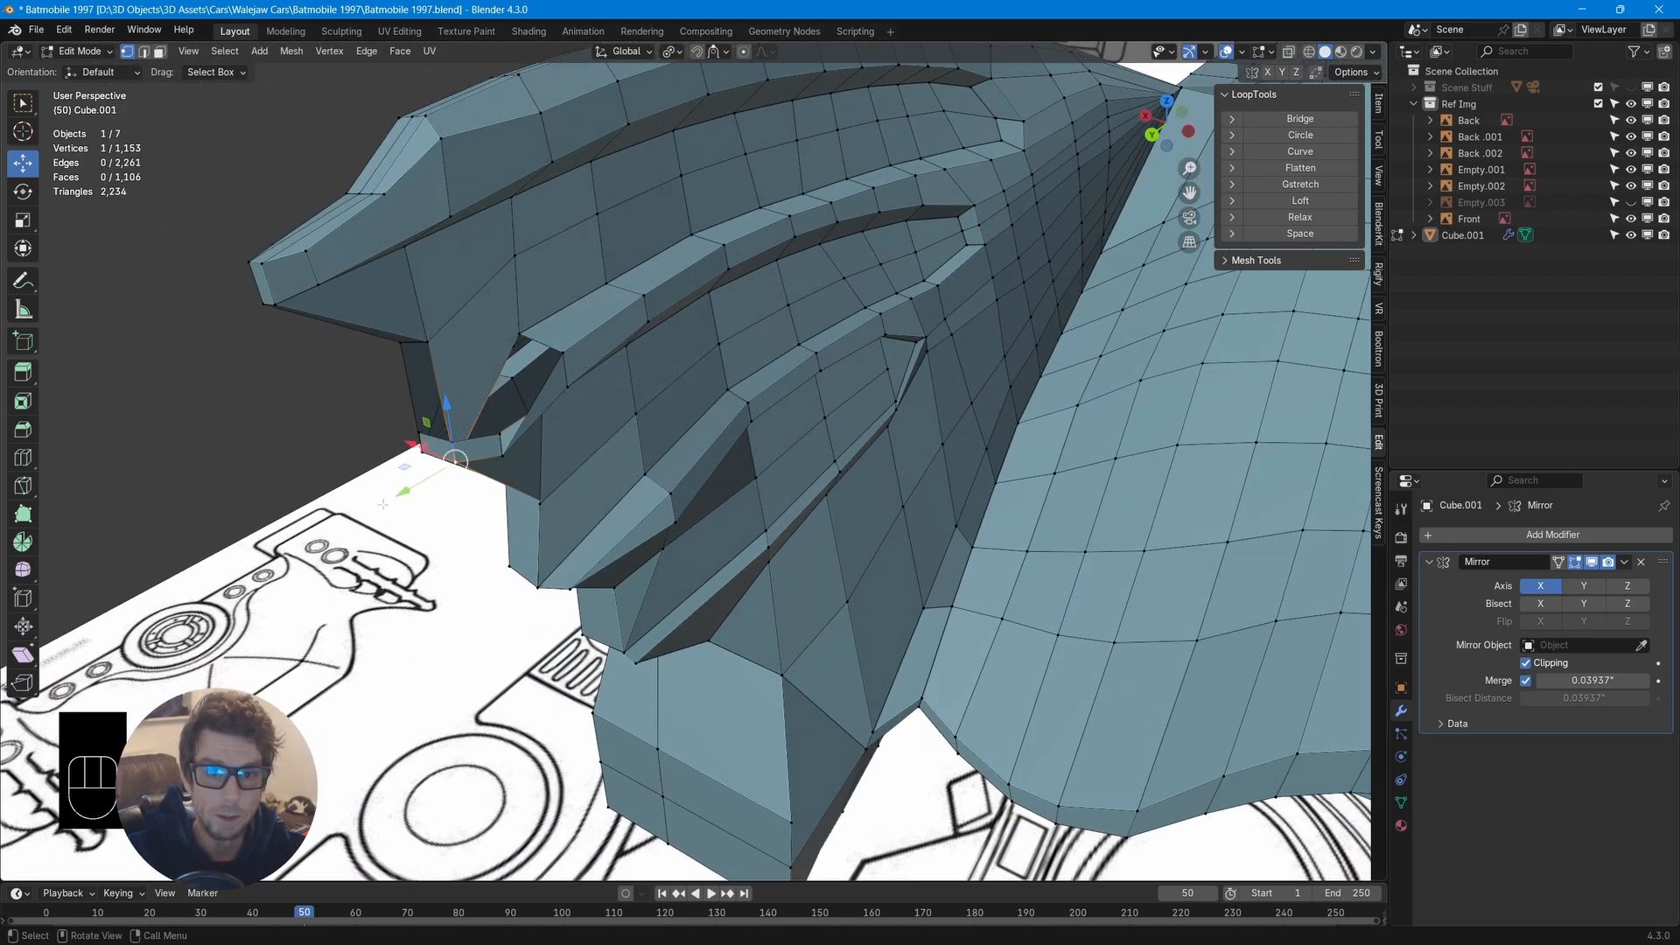
pyautogui.press('3')
pyautogui.click(472, 390)
pyautogui.press('x')
pyautogui.click(473, 390)
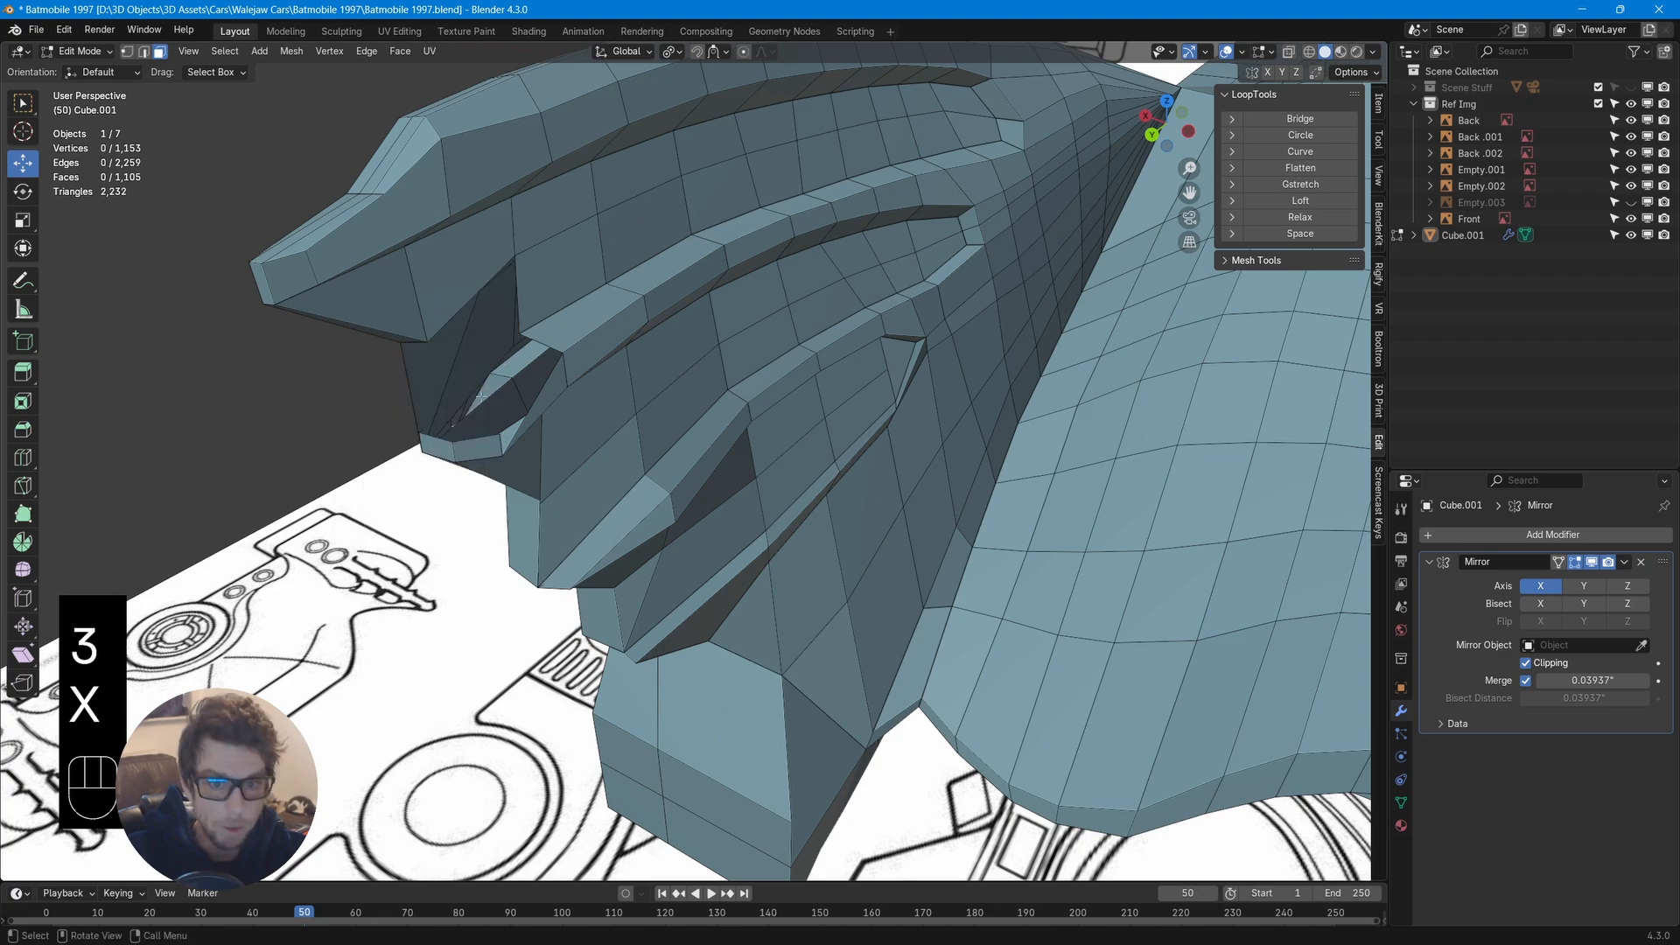
pyautogui.moveTo(479, 396); pyautogui.dragTo(315, 411, button='middle')
pyautogui.click(412, 404)
pyautogui.press('x')
pyautogui.click(412, 405)
pyautogui.click(340, 413)
pyautogui.press('x')
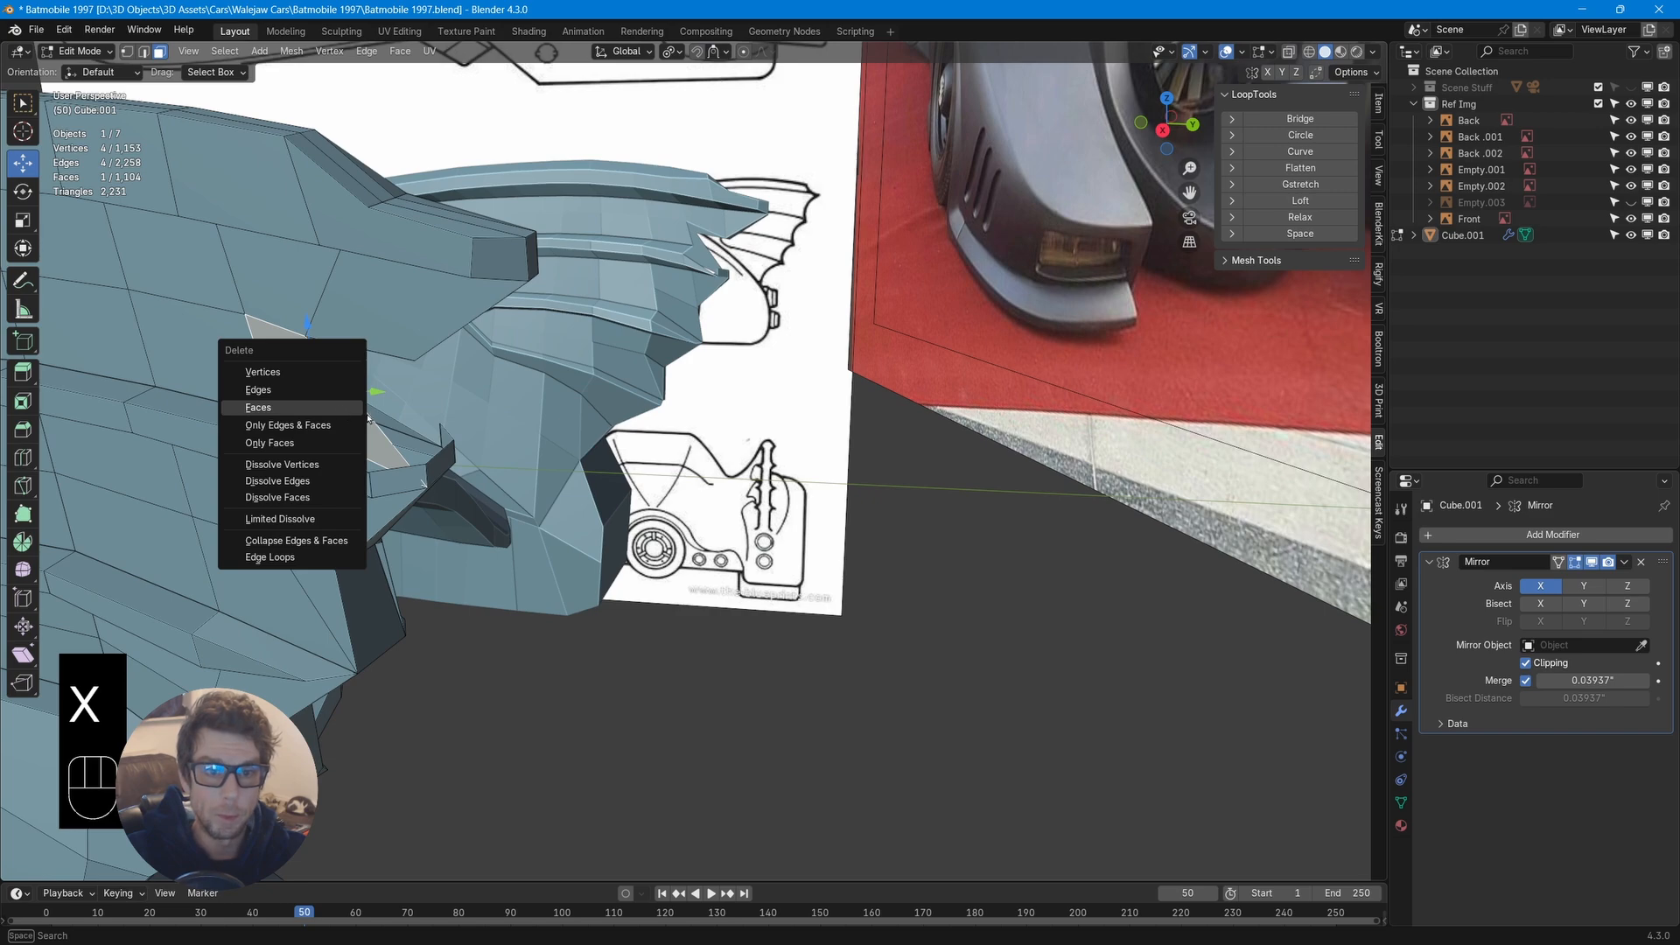
pyautogui.click(354, 408)
# Delete the two remaining edges crossing the opening above the second rib's rear tip
pyautogui.moveTo(354, 407); pyautogui.dragTo(132, 477, button='middle')
pyautogui.press('2')
pyautogui.click(535, 418)
pyautogui.press('x')
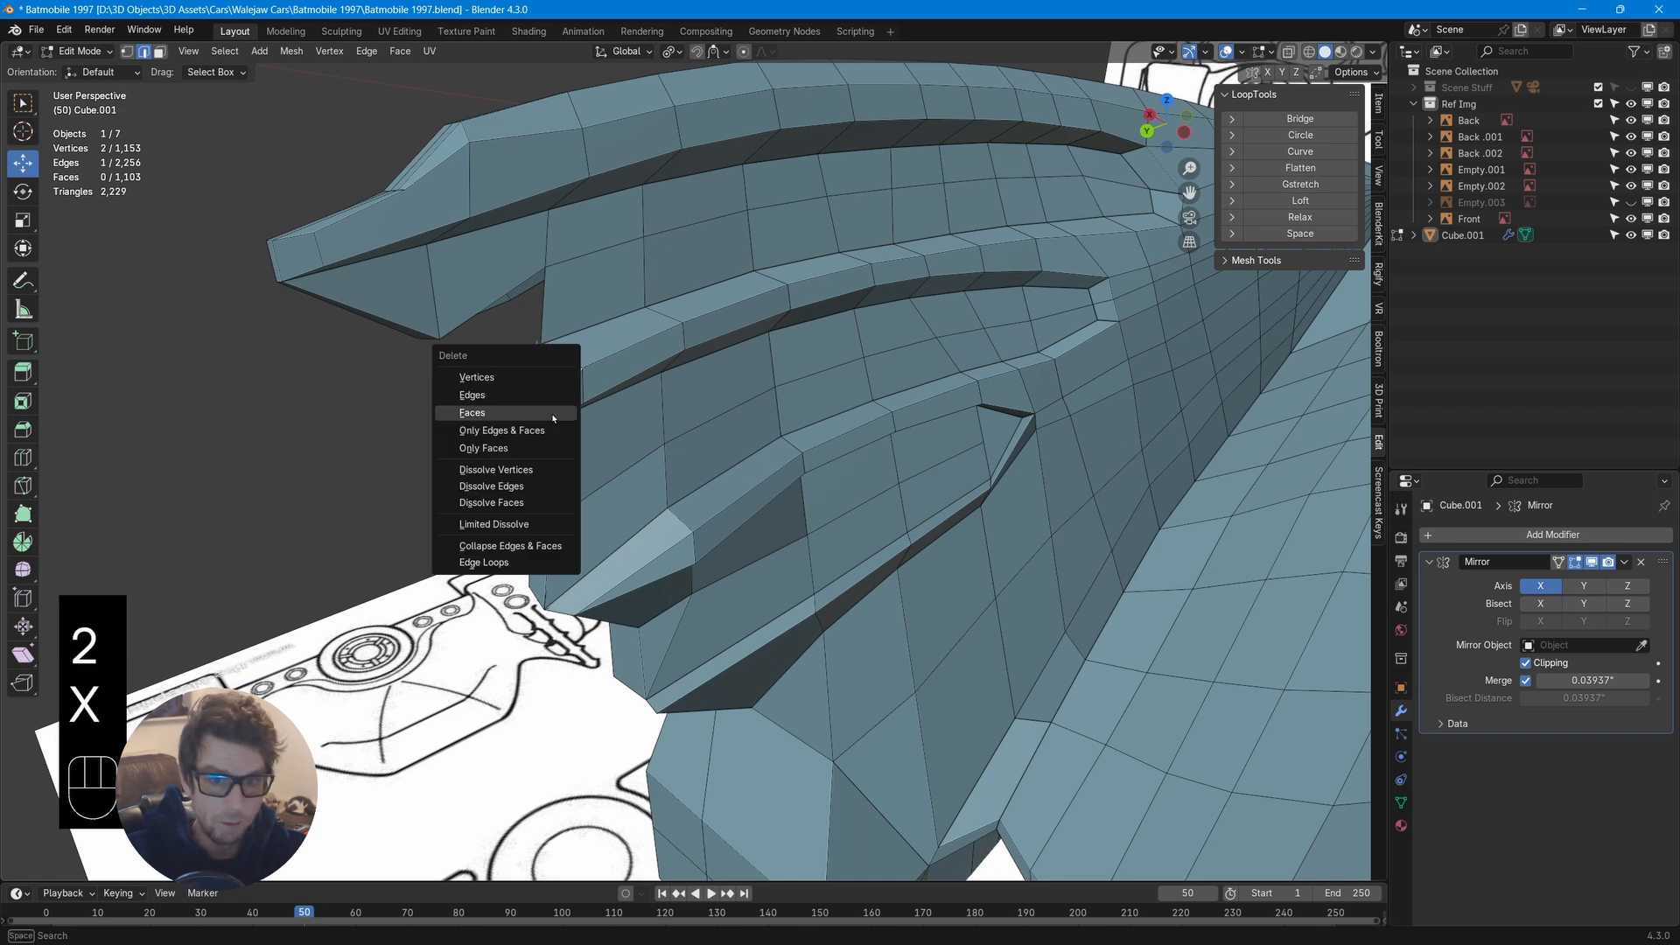
pyautogui.click(525, 395)
pyautogui.click(513, 379)
pyautogui.press('x')
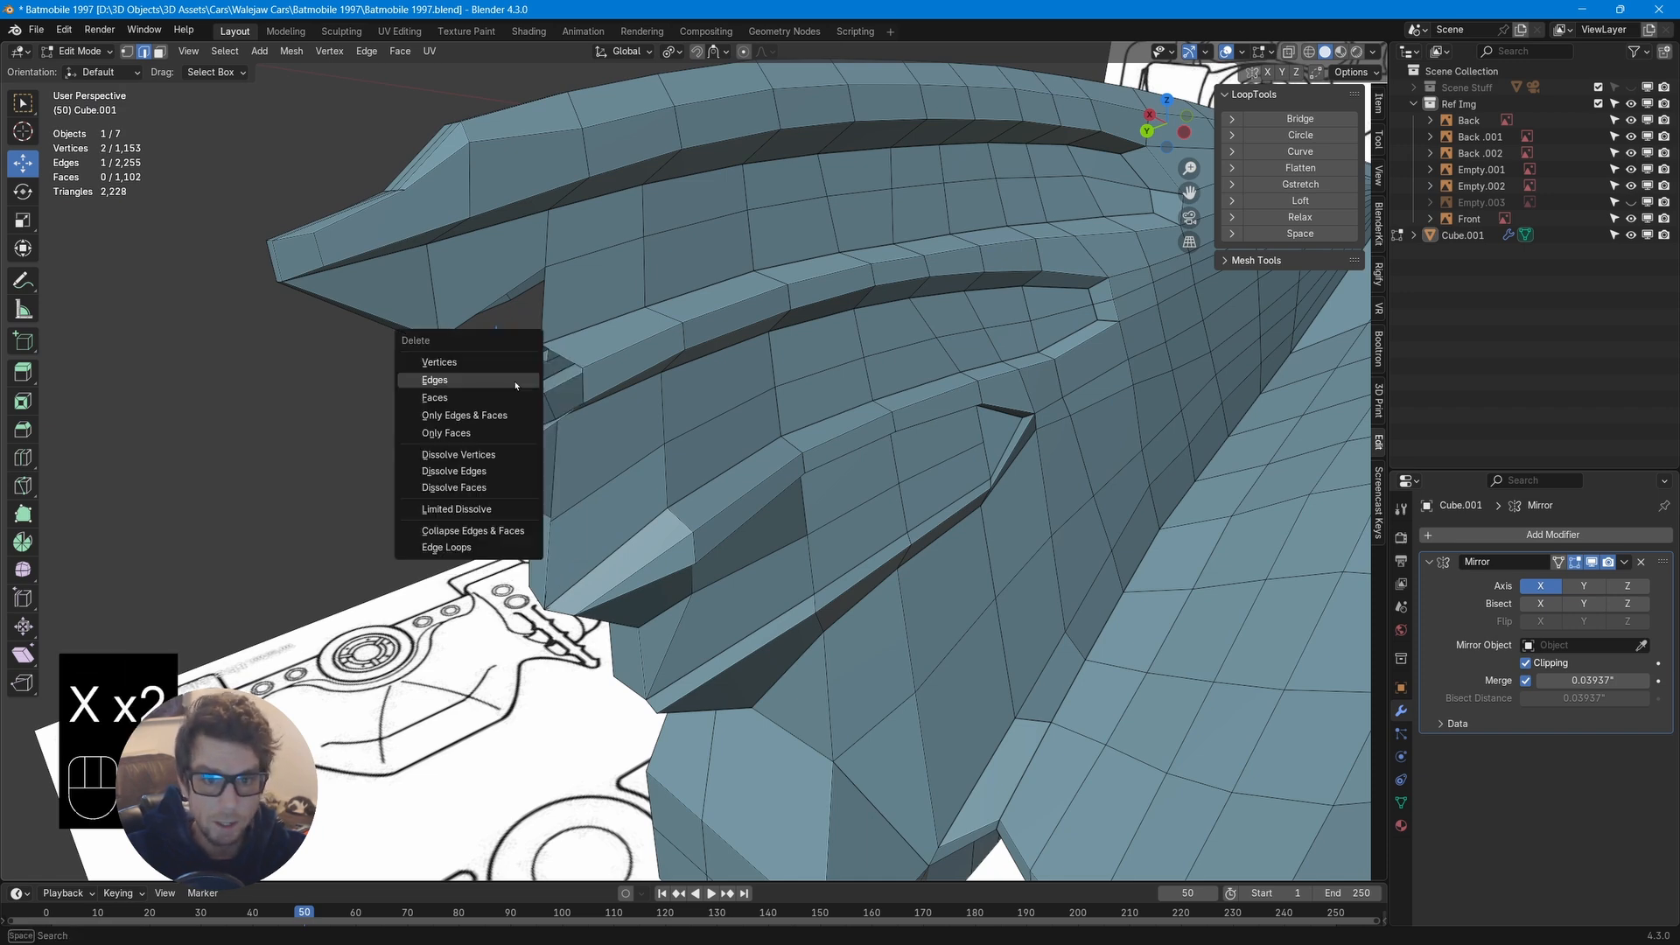
pyautogui.click(513, 379)
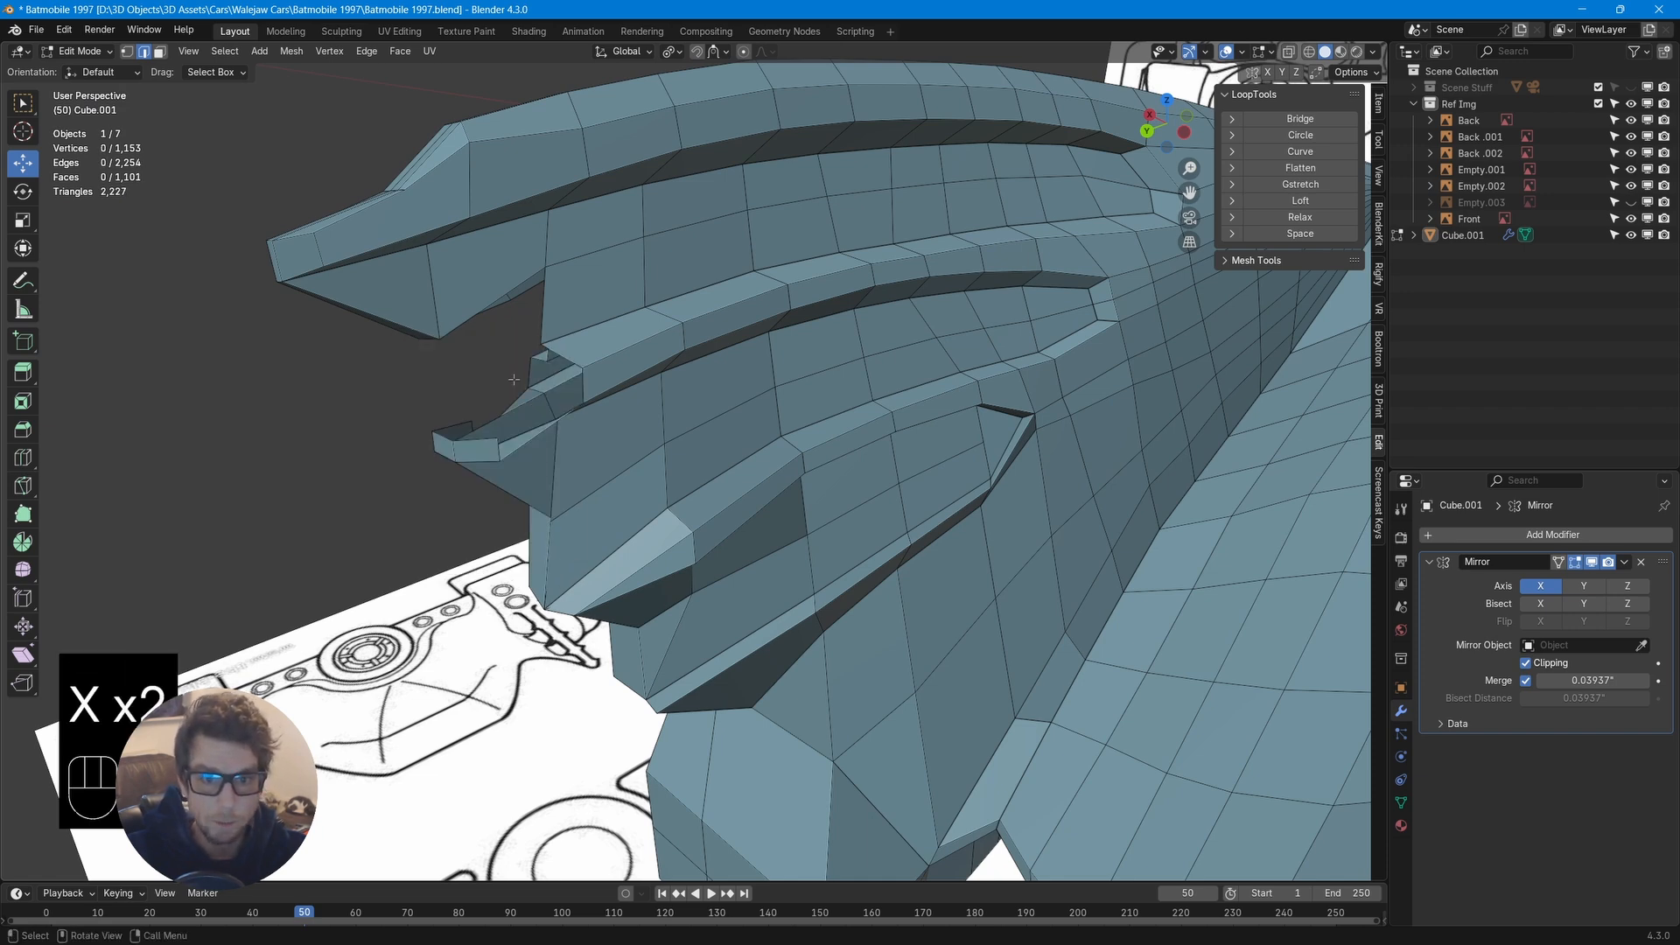
# Fill four faces between the open edges to rebuild the sides and top of the second rib's rear tip
pyautogui.keyDown('shift'); pyautogui.click(500, 448); pyautogui.keyUp('shift')
pyautogui.press('f')
pyautogui.moveTo(501, 447); pyautogui.dragTo(523, 493, button='middle')
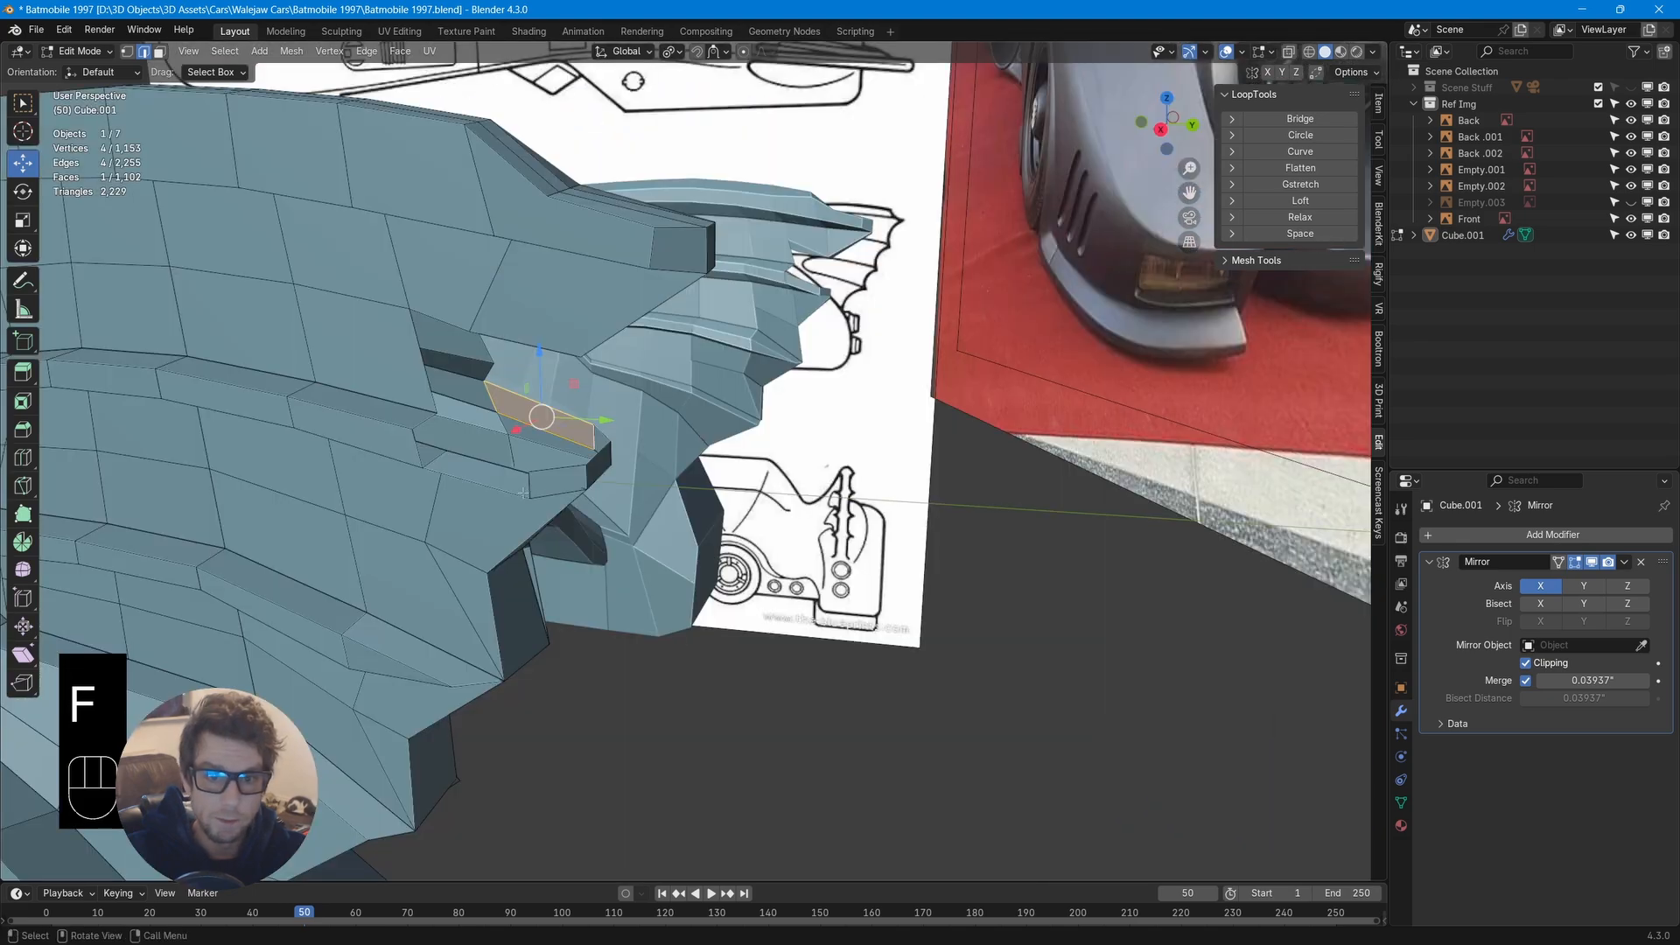
pyautogui.keyDown('shift'); pyautogui.click(410, 448); pyautogui.keyUp('shift')
pyautogui.press('f')
pyautogui.moveTo(410, 448); pyautogui.dragTo(525, 472, button='middle')
pyautogui.keyDown('shift'); pyautogui.click(486, 450); pyautogui.keyUp('shift')
pyautogui.press('f')
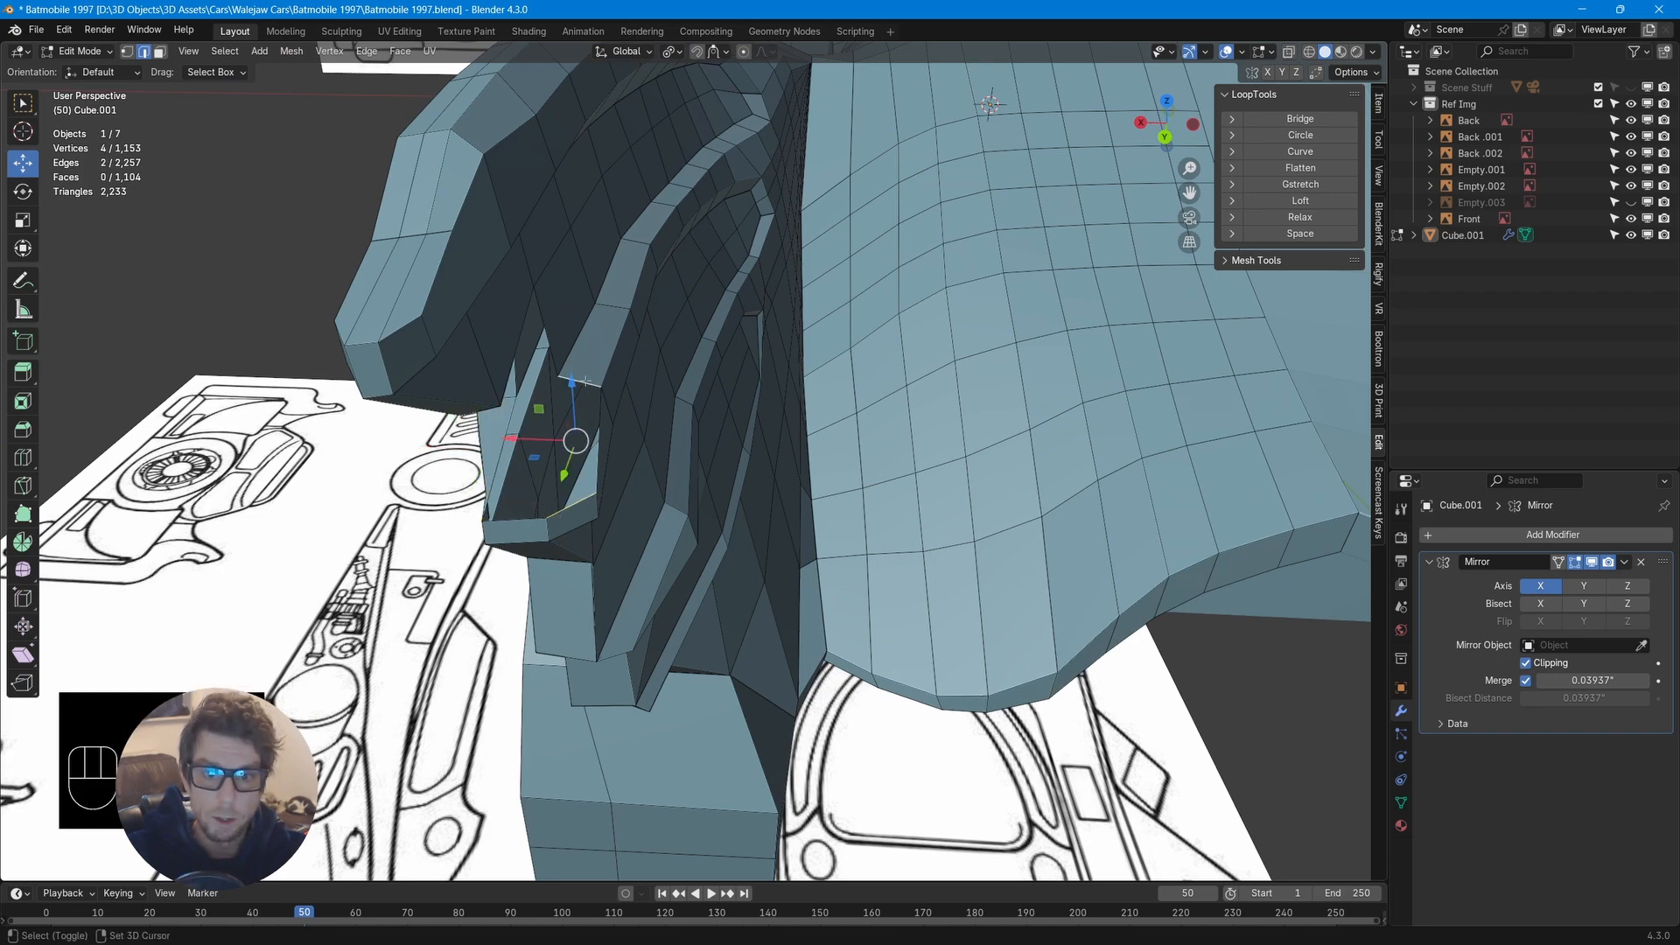
pyautogui.press('f')
pyautogui.moveTo(561, 378)
pyautogui.mouseDown(button='middle')
pyautogui.moveTo(588, 356)
pyautogui.moveTo(712, 404)
pyautogui.moveTo(421, 392)
pyautogui.moveTo(556, 399)
pyautogui.mouseUp(button='middle')
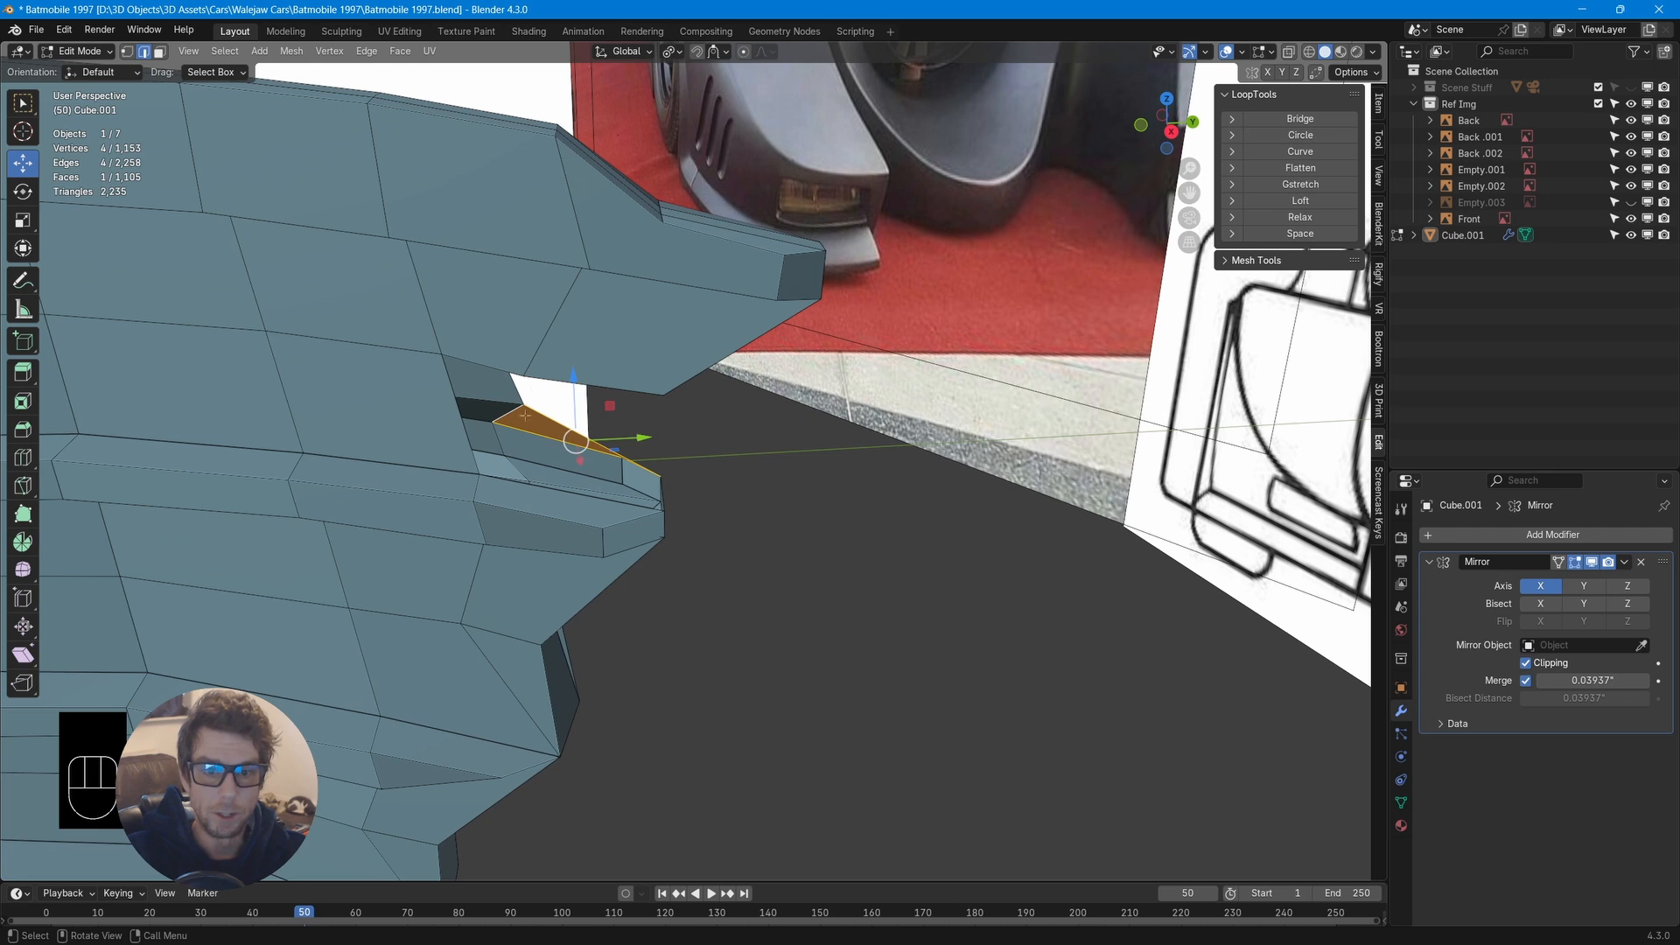
# Knife-cut an edge across the new face on the second rib's tip and fill three faces in the gap above it
pyautogui.press('k')
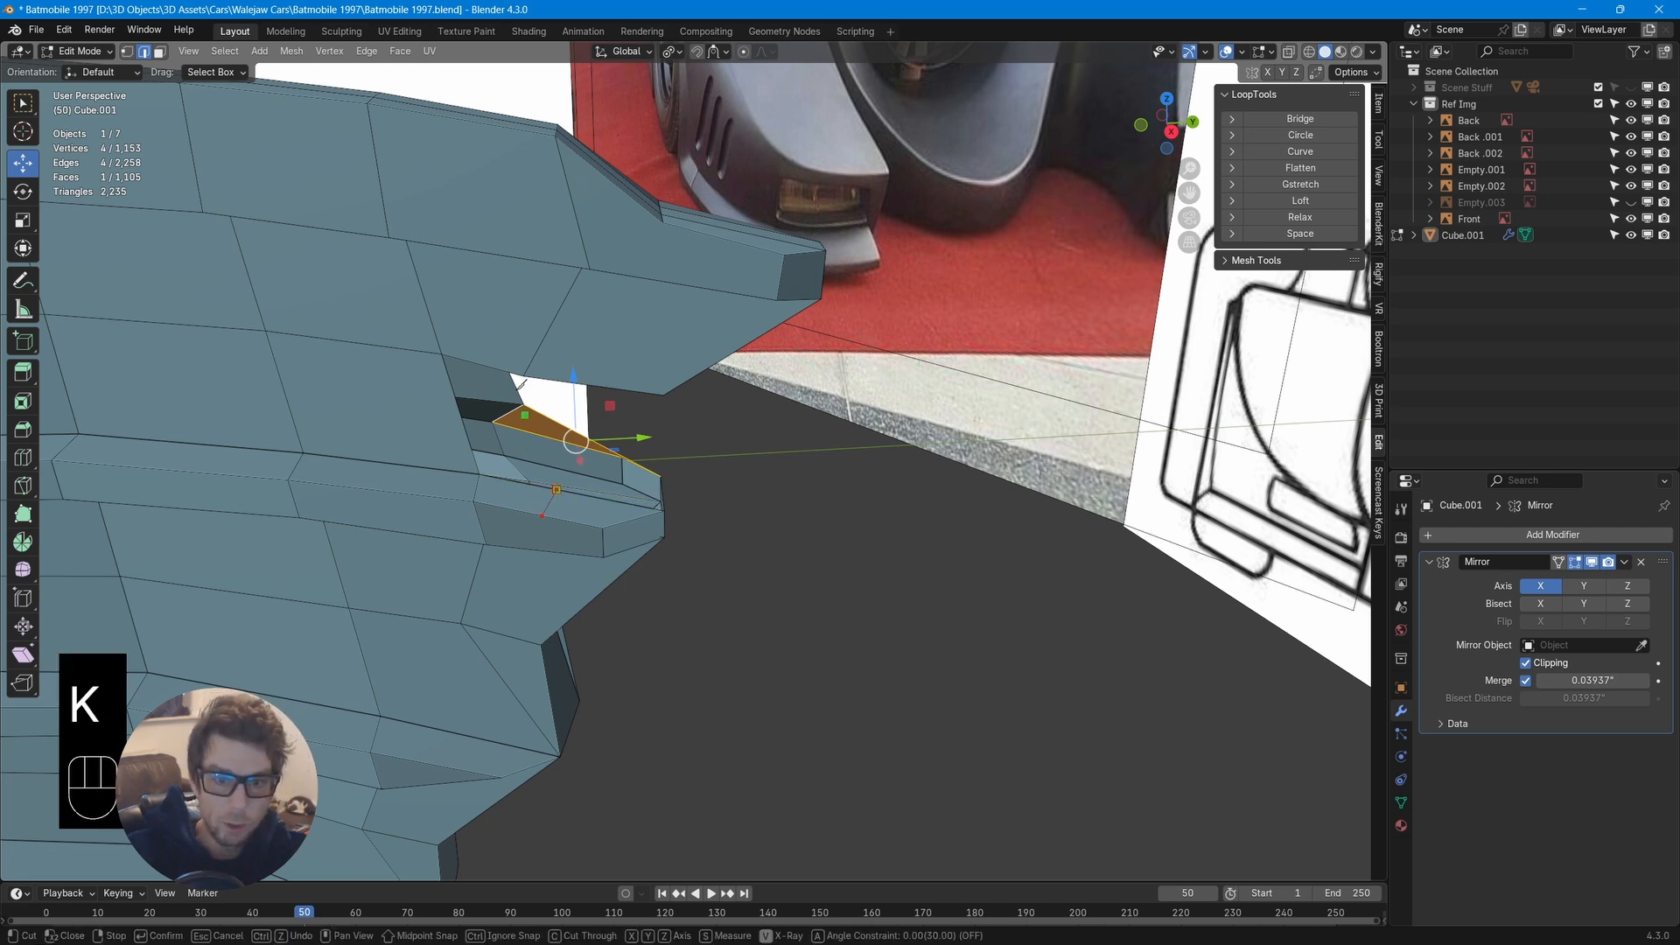
pyautogui.press('Return')
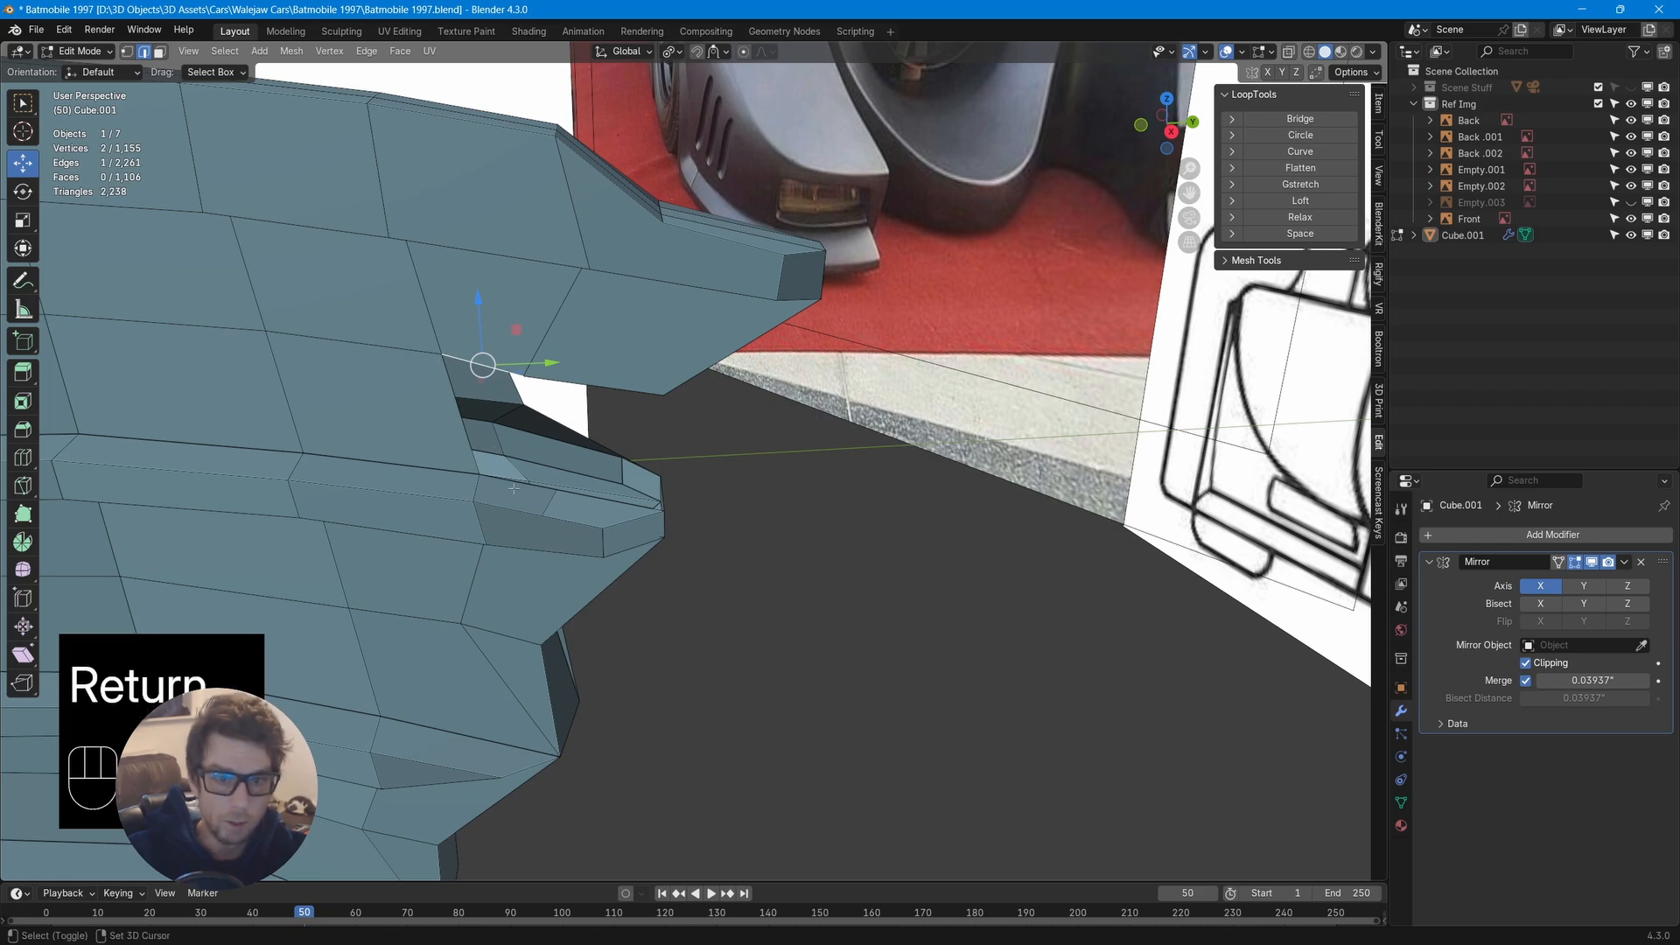
pyautogui.press('f')
pyautogui.press('f')
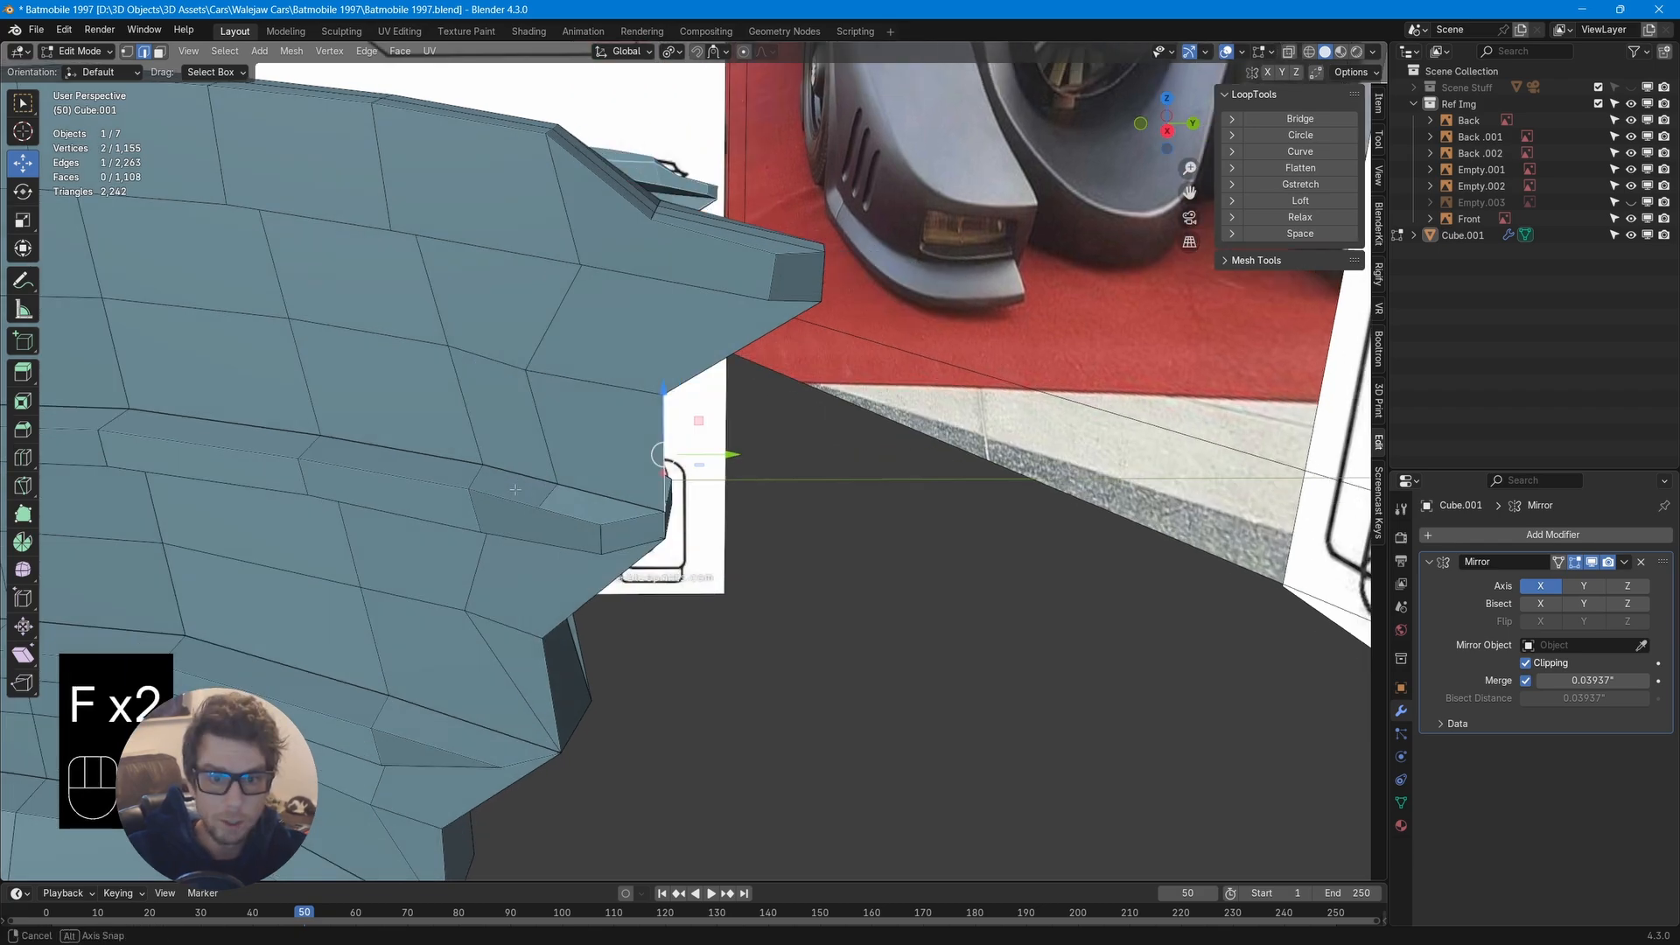
pyautogui.moveTo(533, 439); pyautogui.dragTo(238, 472, button='middle')
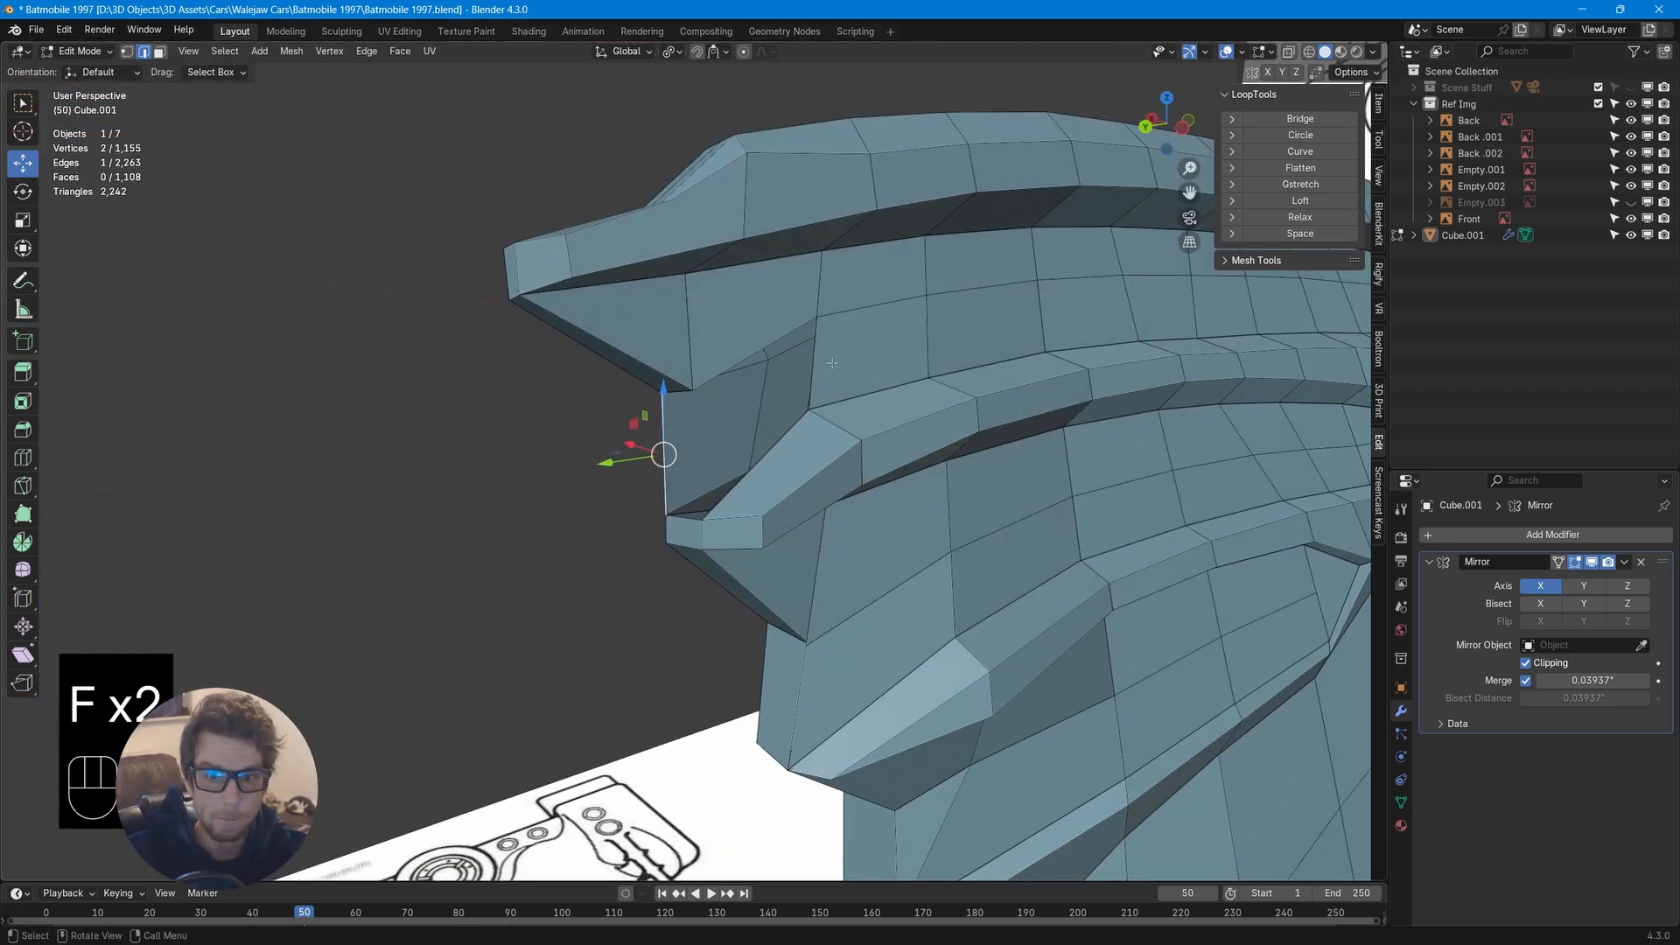
pyautogui.press('f')
pyautogui.moveTo(832, 362); pyautogui.dragTo(872, 392, button='middle')
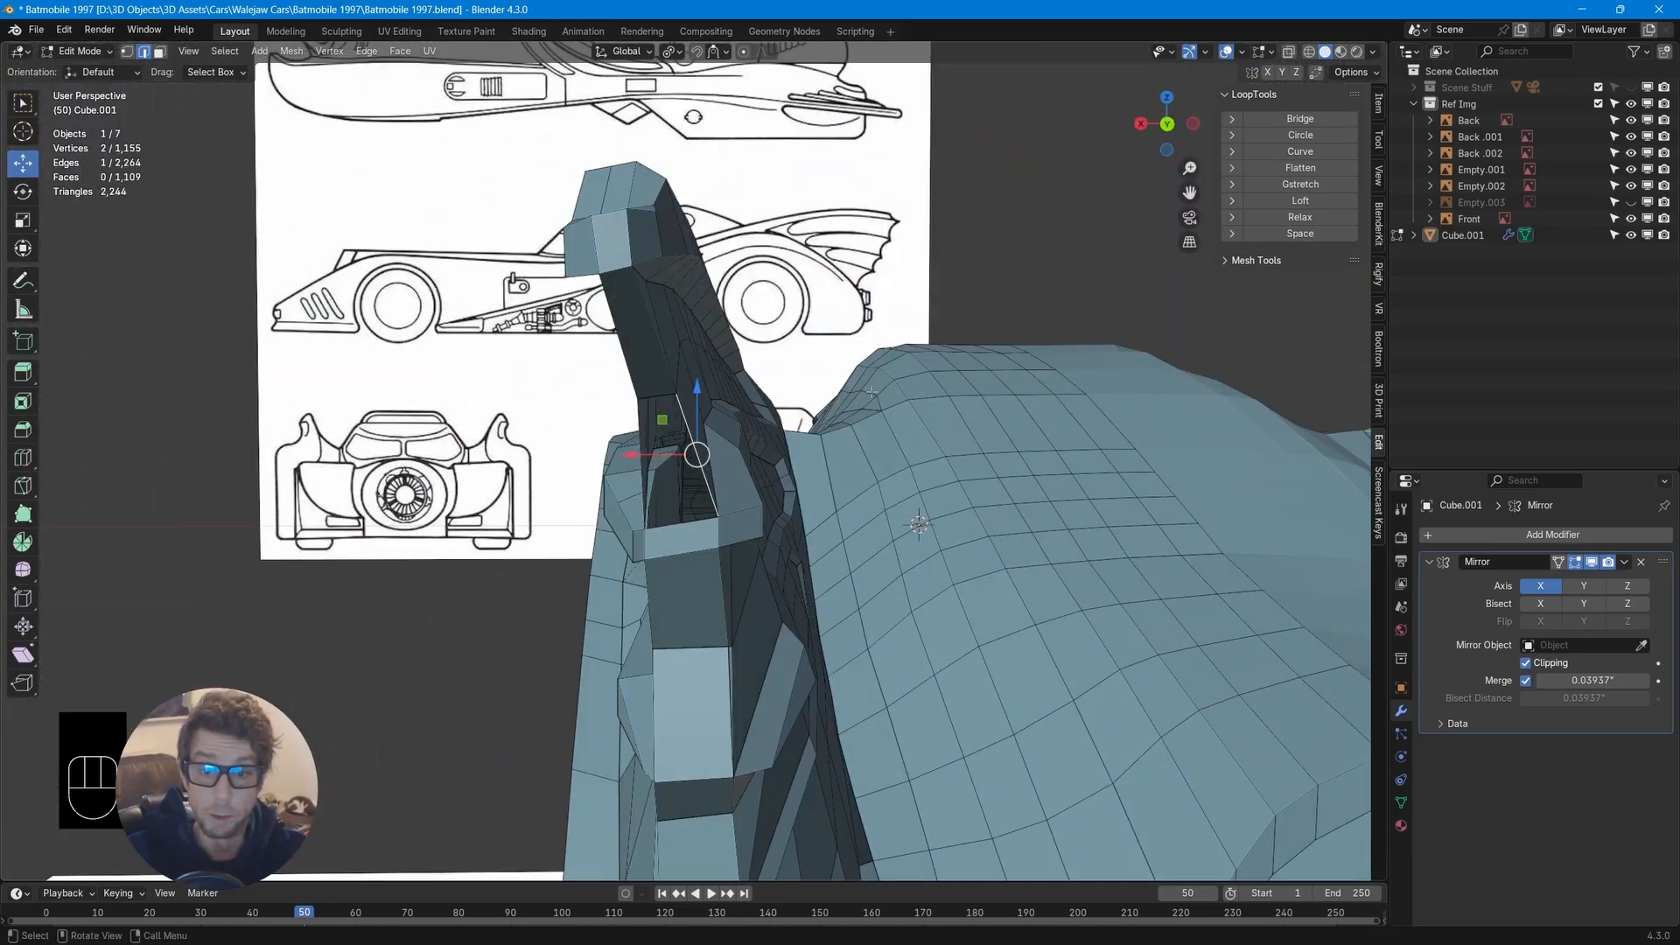
# Shift the selected rear-edge vertices at the second rib's tip along X and fill the last open gap above it
pyautogui.press('1')
pyautogui.keyDown('shift'); pyautogui.click(719, 548); pyautogui.keyUp('shift')
pyautogui.moveTo(670, 532); pyautogui.dragTo(630, 532)
pyautogui.moveTo(647, 534); pyautogui.dragTo(728, 497, button='middle')
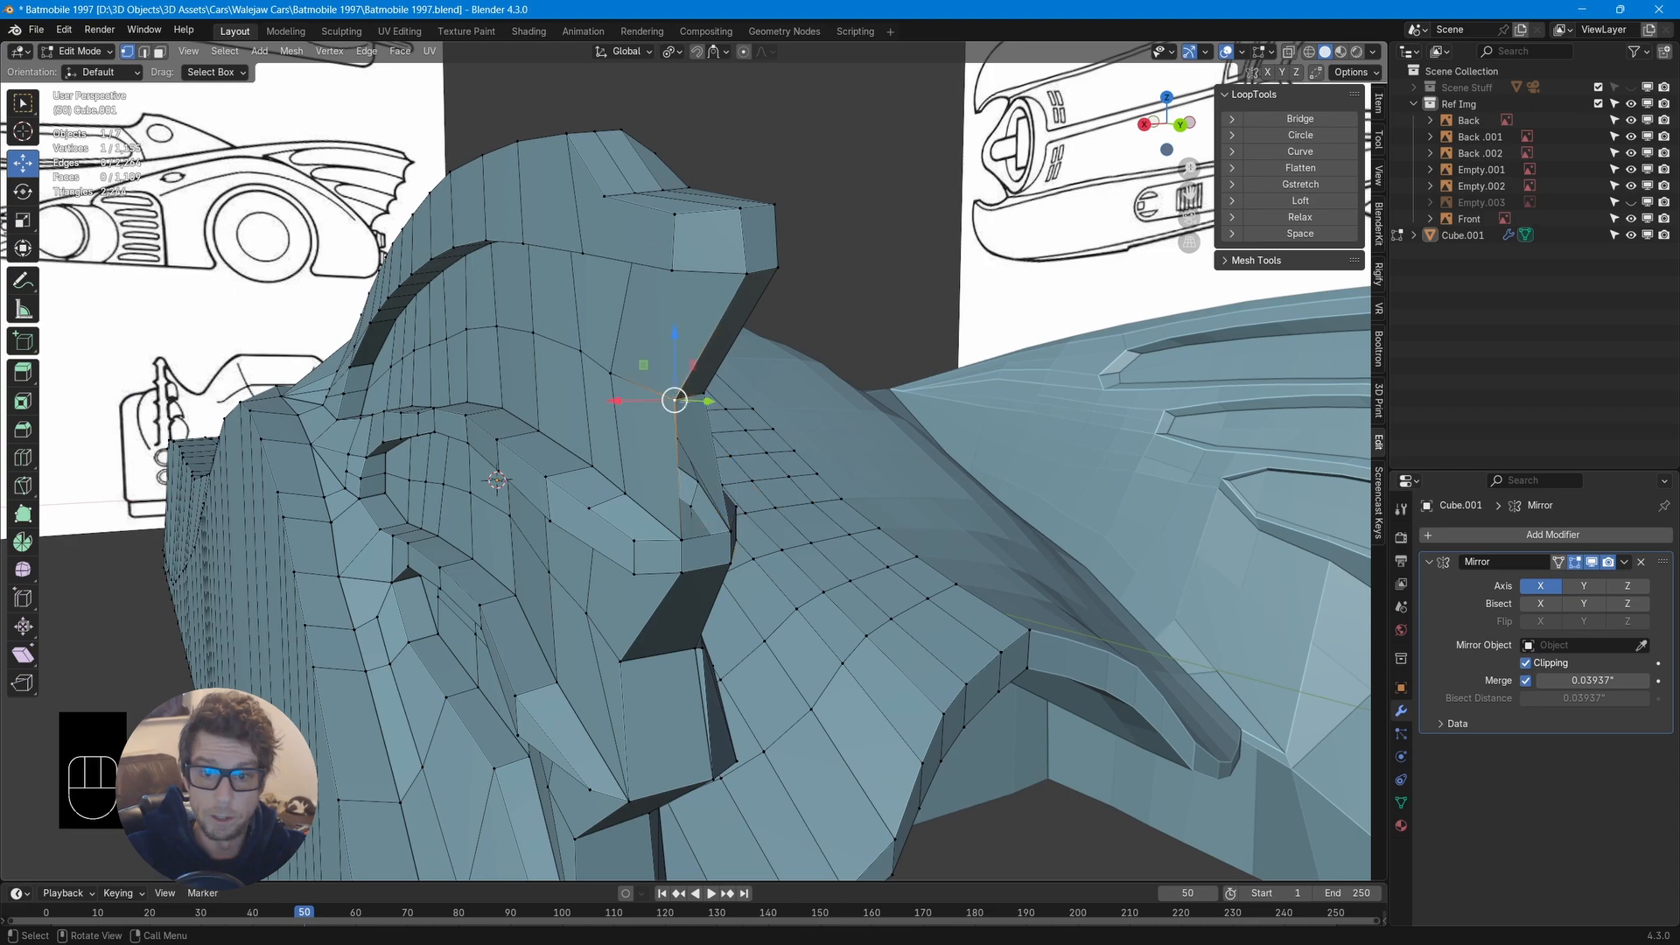
pyautogui.press('2')
pyautogui.press('f')
pyautogui.moveTo(674, 400); pyautogui.dragTo(420, 490, button='middle')
# Knife-cut a new edge across the underside of the first rib's rear tip to the fin's rear border
pyautogui.moveTo(657, 550); pyautogui.dragTo(838, 505, button='middle')
pyautogui.moveTo(628, 564); pyautogui.dragTo(590, 486, button='middle')
pyautogui.moveTo(637, 242)
pyautogui.mouseDown(button='middle')
pyautogui.moveTo(636, 340)
pyautogui.moveTo(589, 526)
pyautogui.moveTo(652, 402)
pyautogui.mouseUp(button='middle')
pyautogui.scroll(-4, 586, 507)
pyautogui.scroll(5, 683, 324)
pyautogui.press('1')
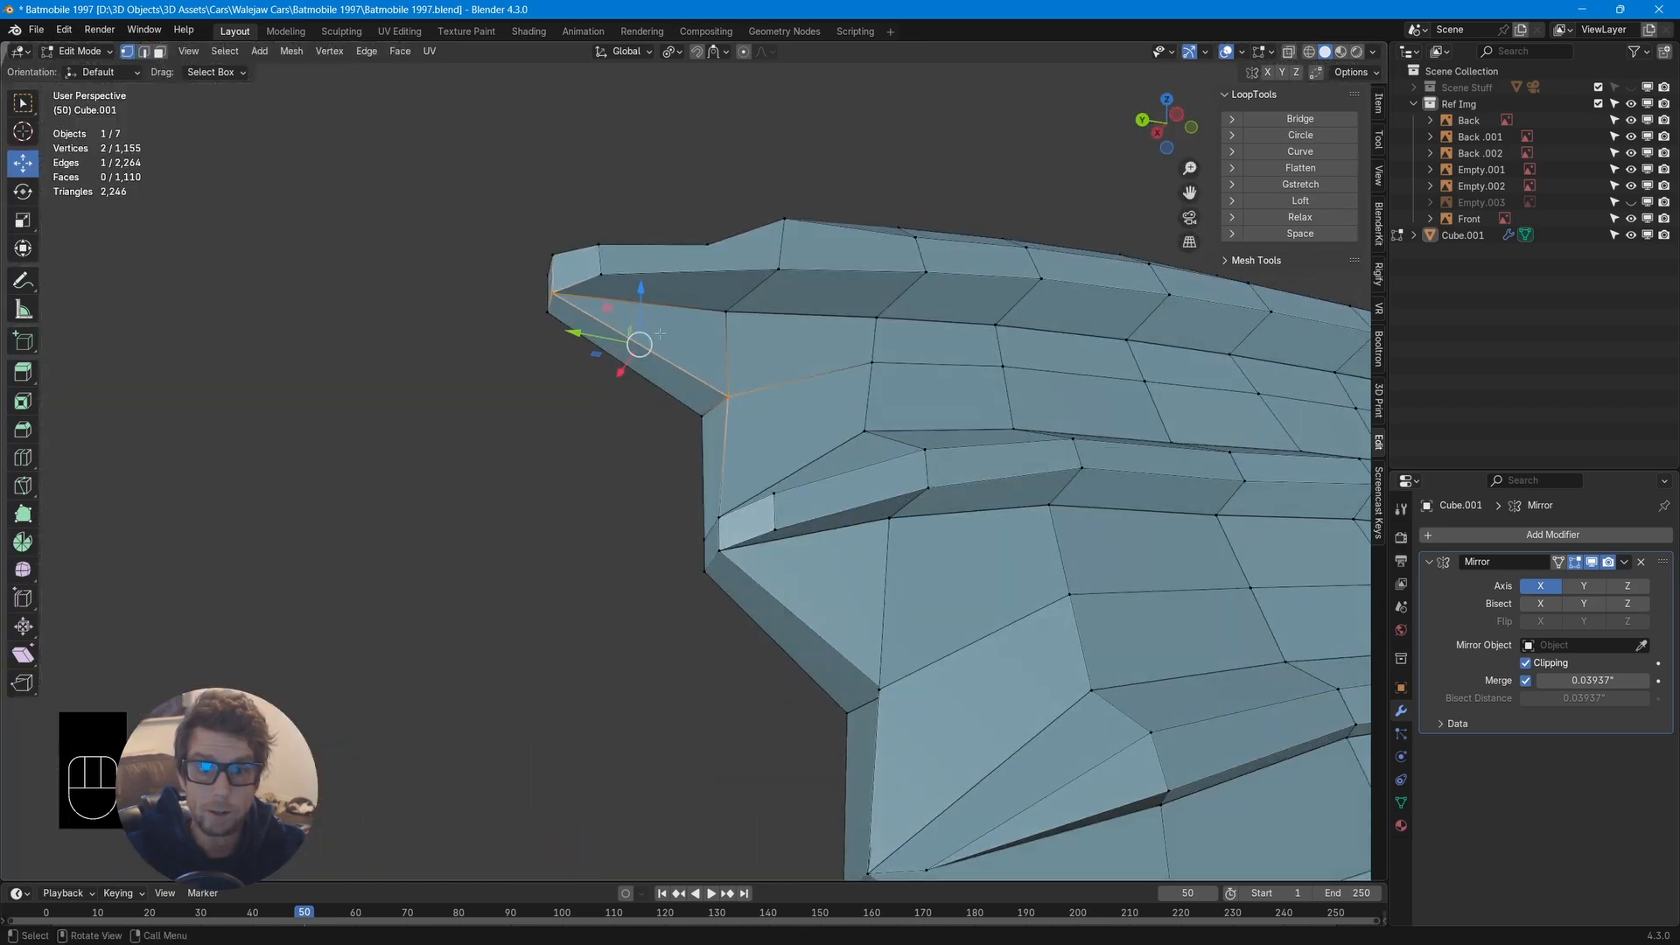
pyautogui.press('k')
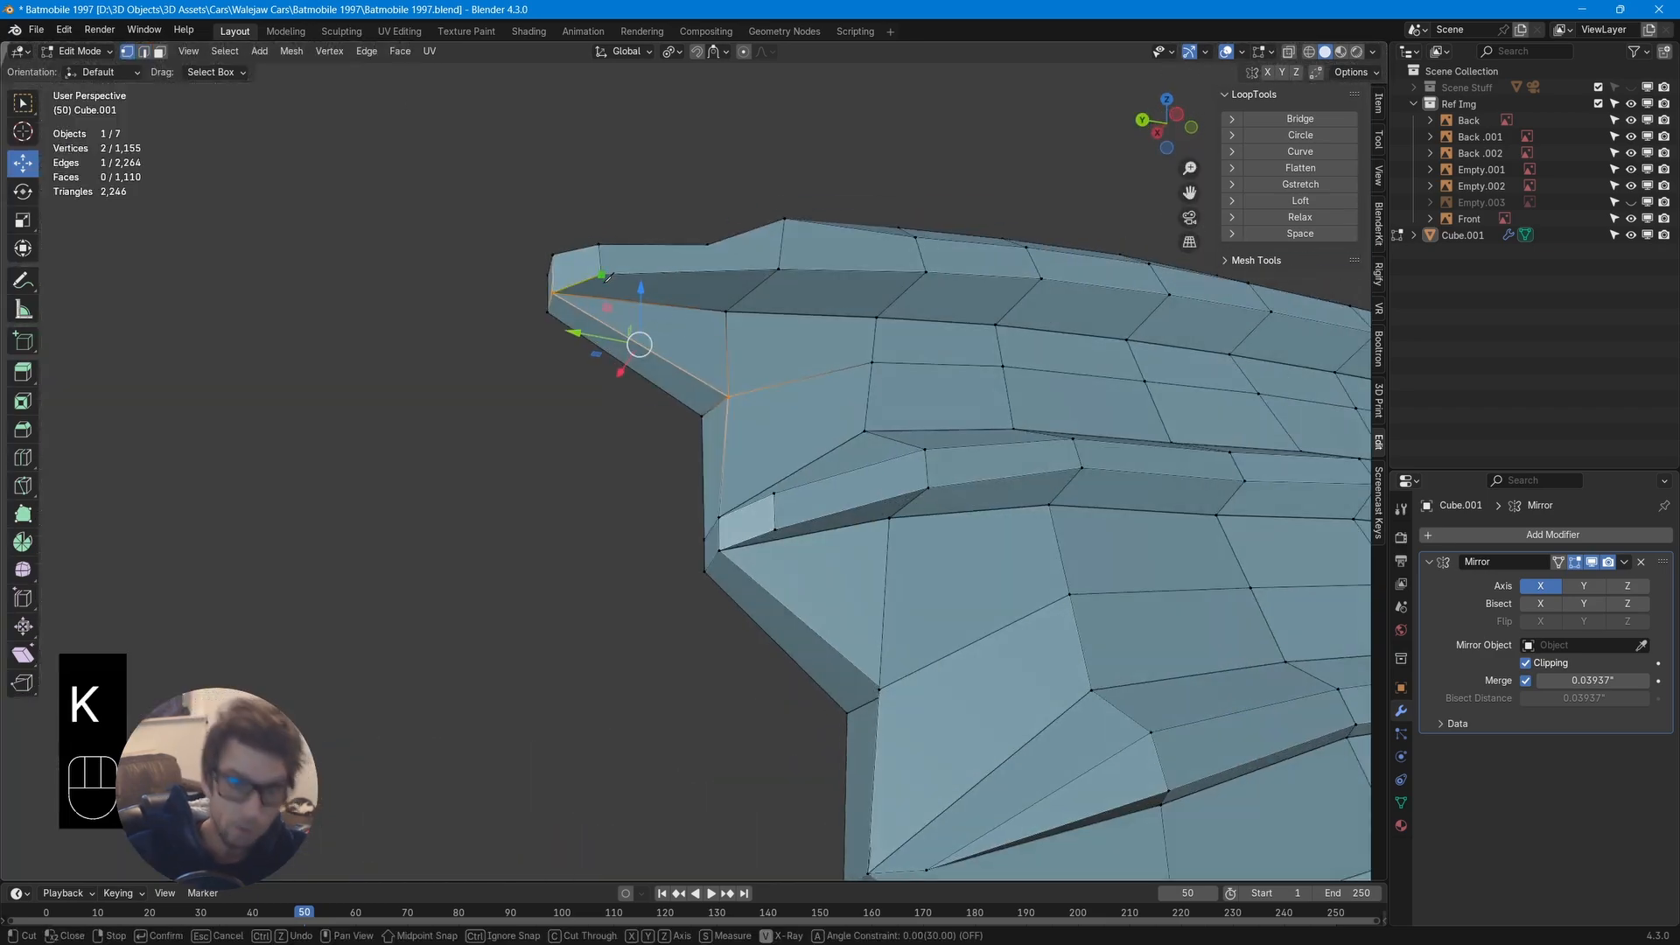
pyautogui.moveTo(602, 289); pyautogui.dragTo(773, 422, button='middle')
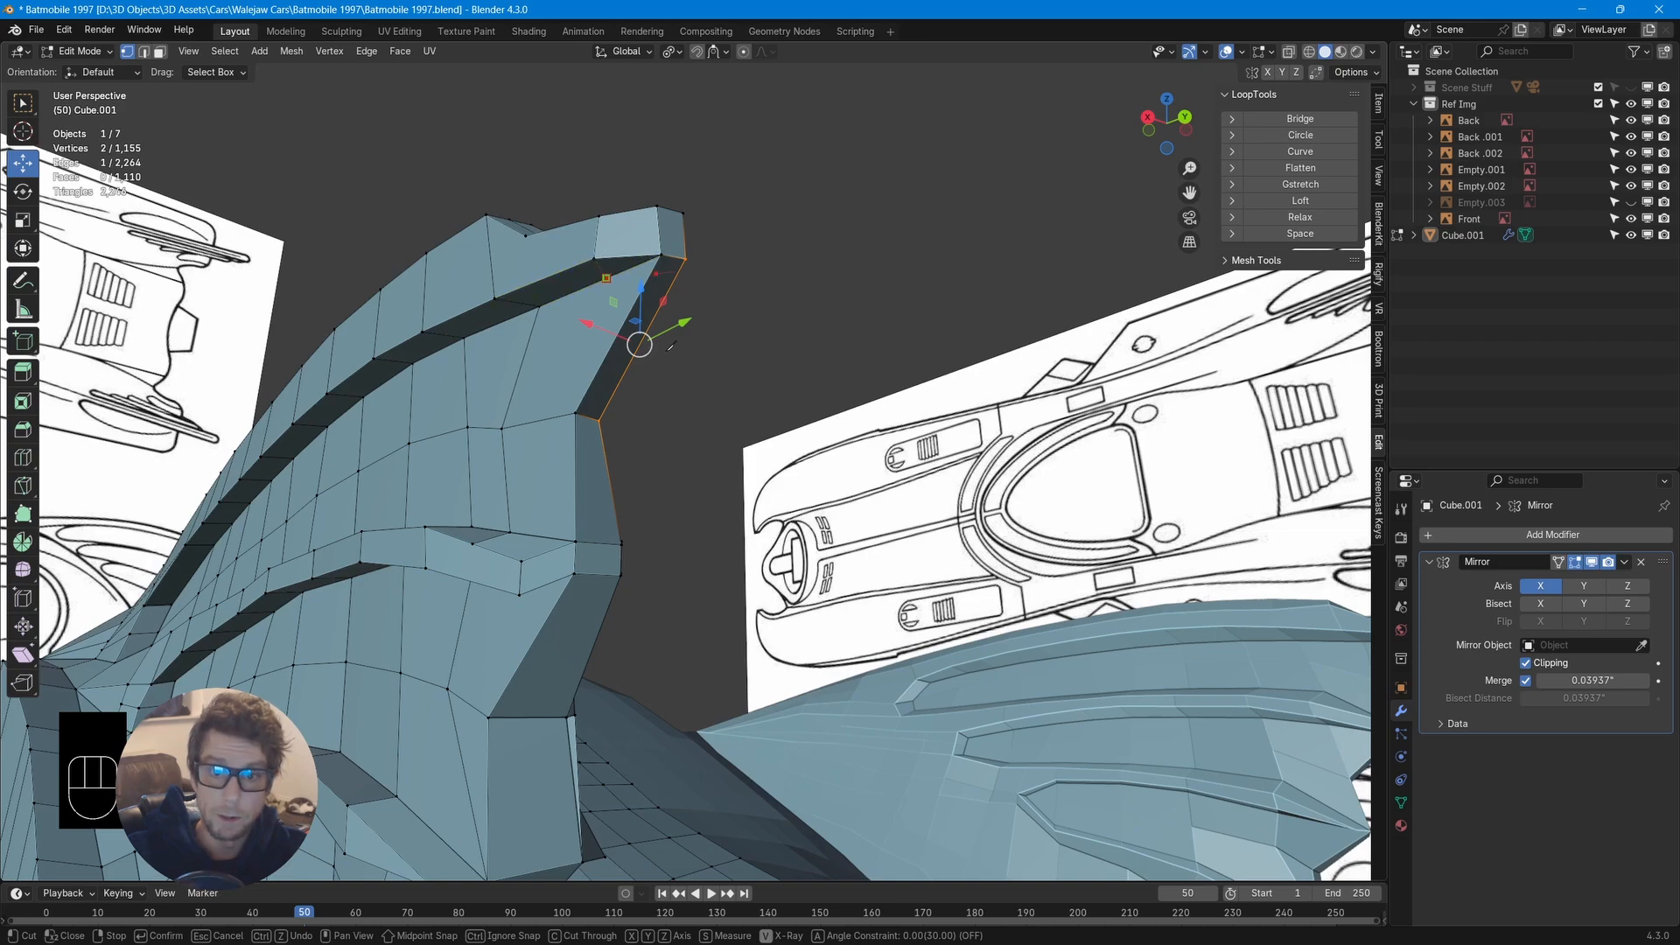
pyautogui.press('Return')
pyautogui.moveTo(692, 364); pyautogui.dragTo(90, 642, button='middle')
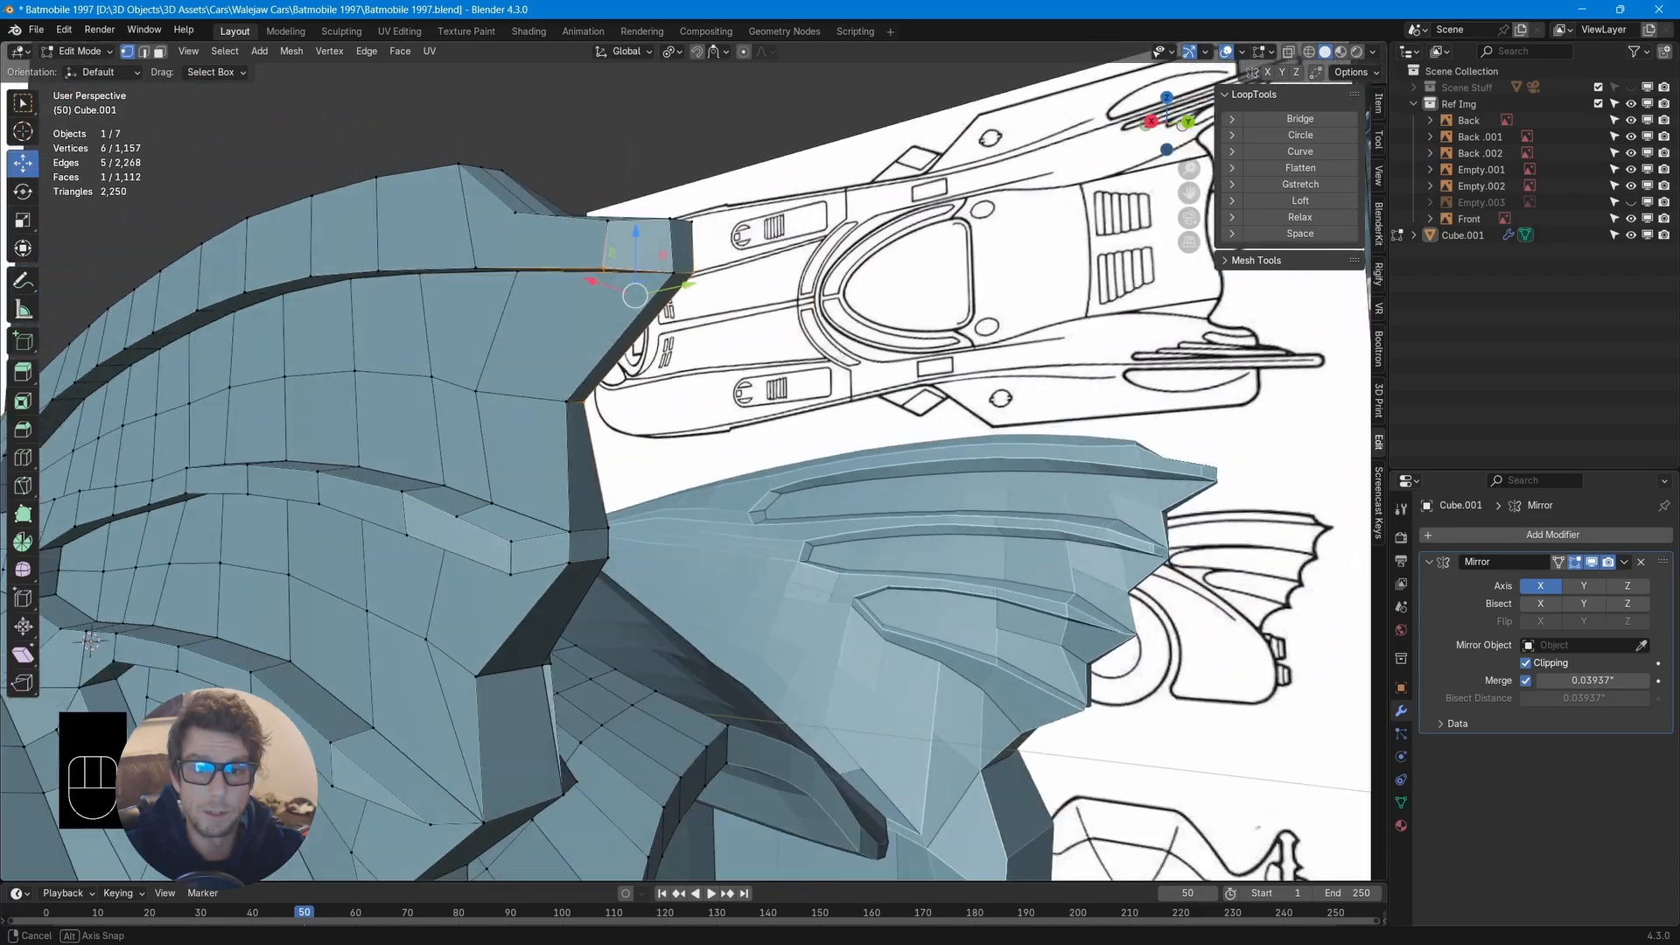
# Slide the vertex ahead of the rear notch along its edge and knife-cut a diagonal from the first rib's lower border to the notch corner
pyautogui.moveTo(743, 349); pyautogui.dragTo(634, 350, button='middle')
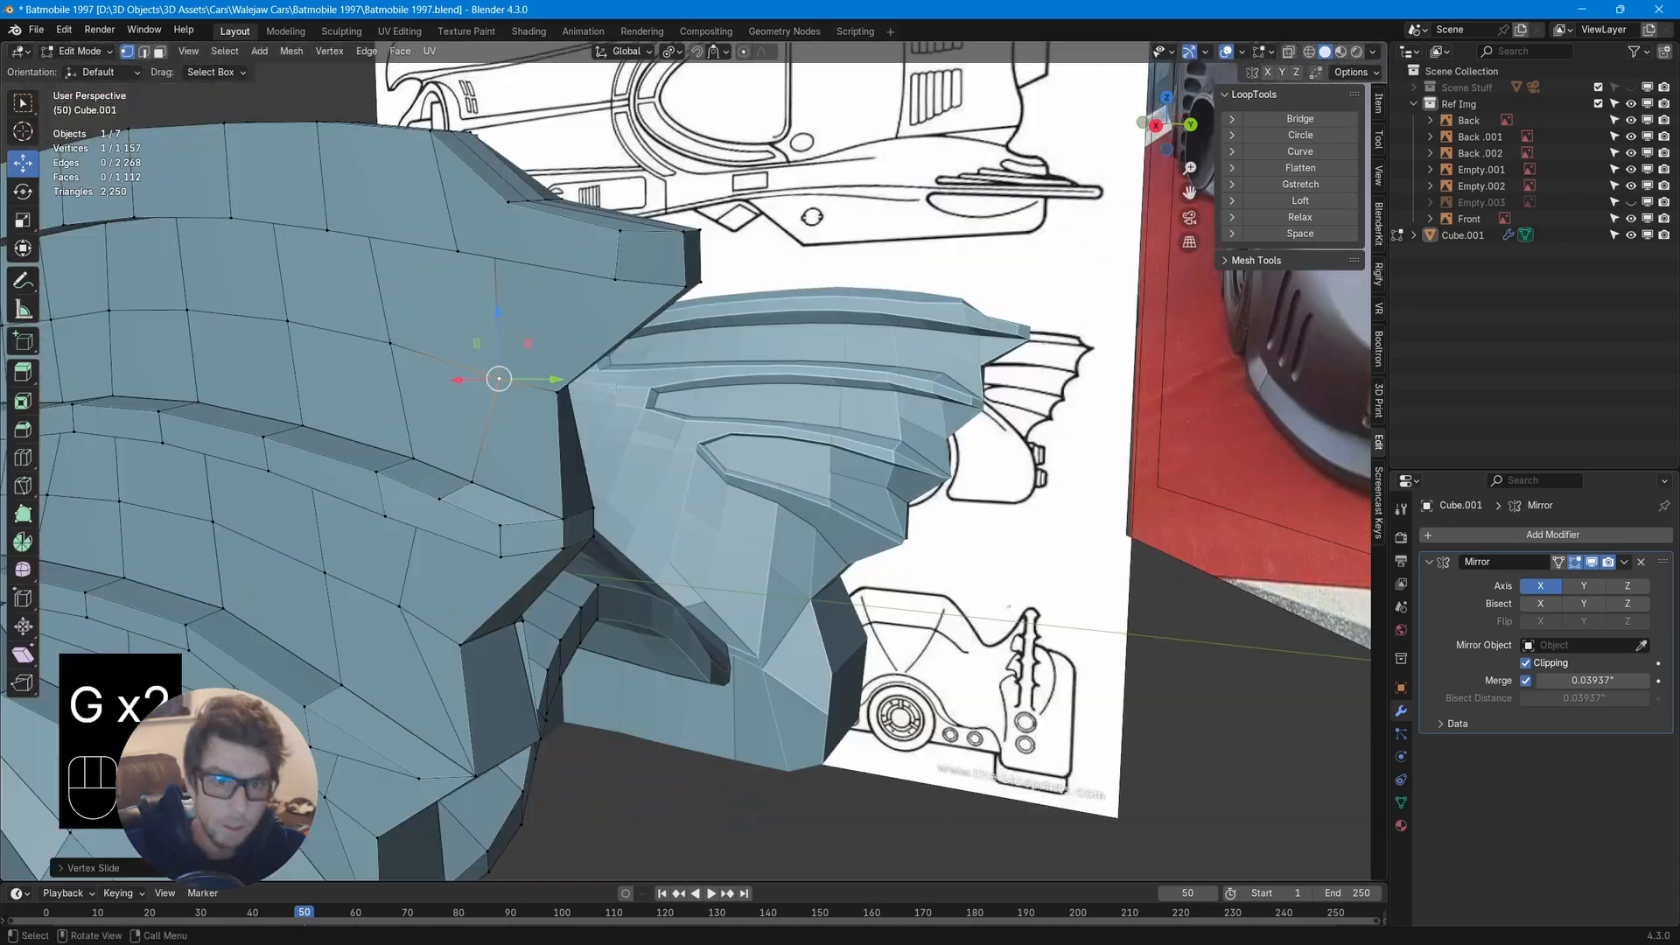
pyautogui.moveTo(621, 390); pyautogui.dragTo(503, 265, button='middle')
pyautogui.press('k')
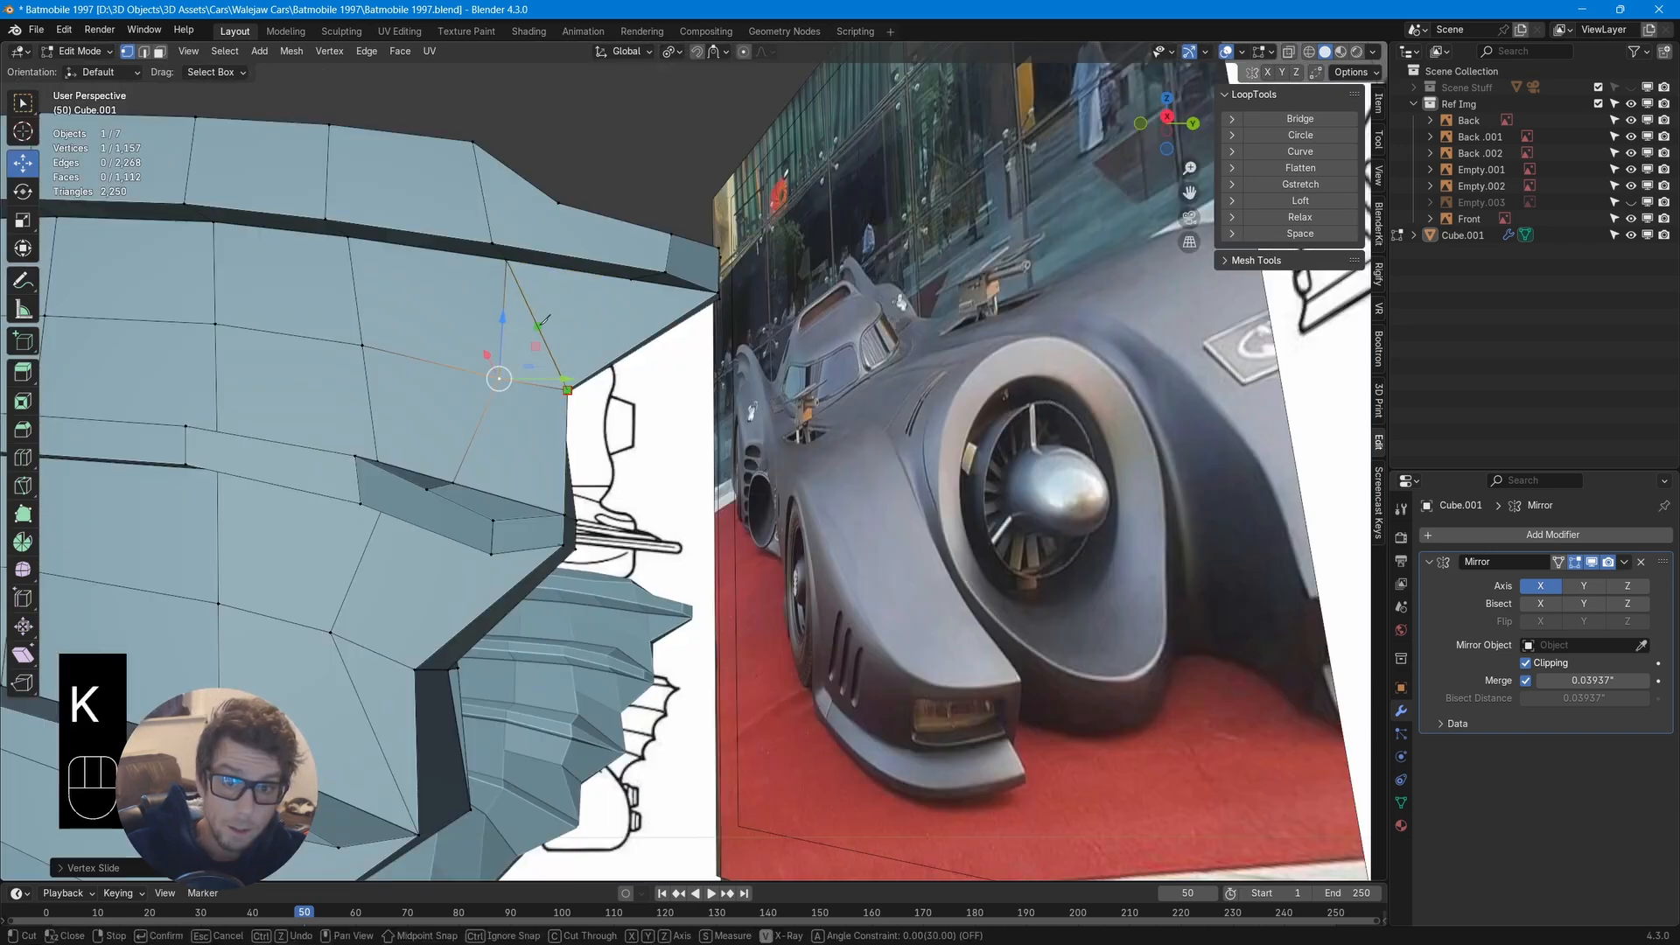
pyautogui.press('Return')
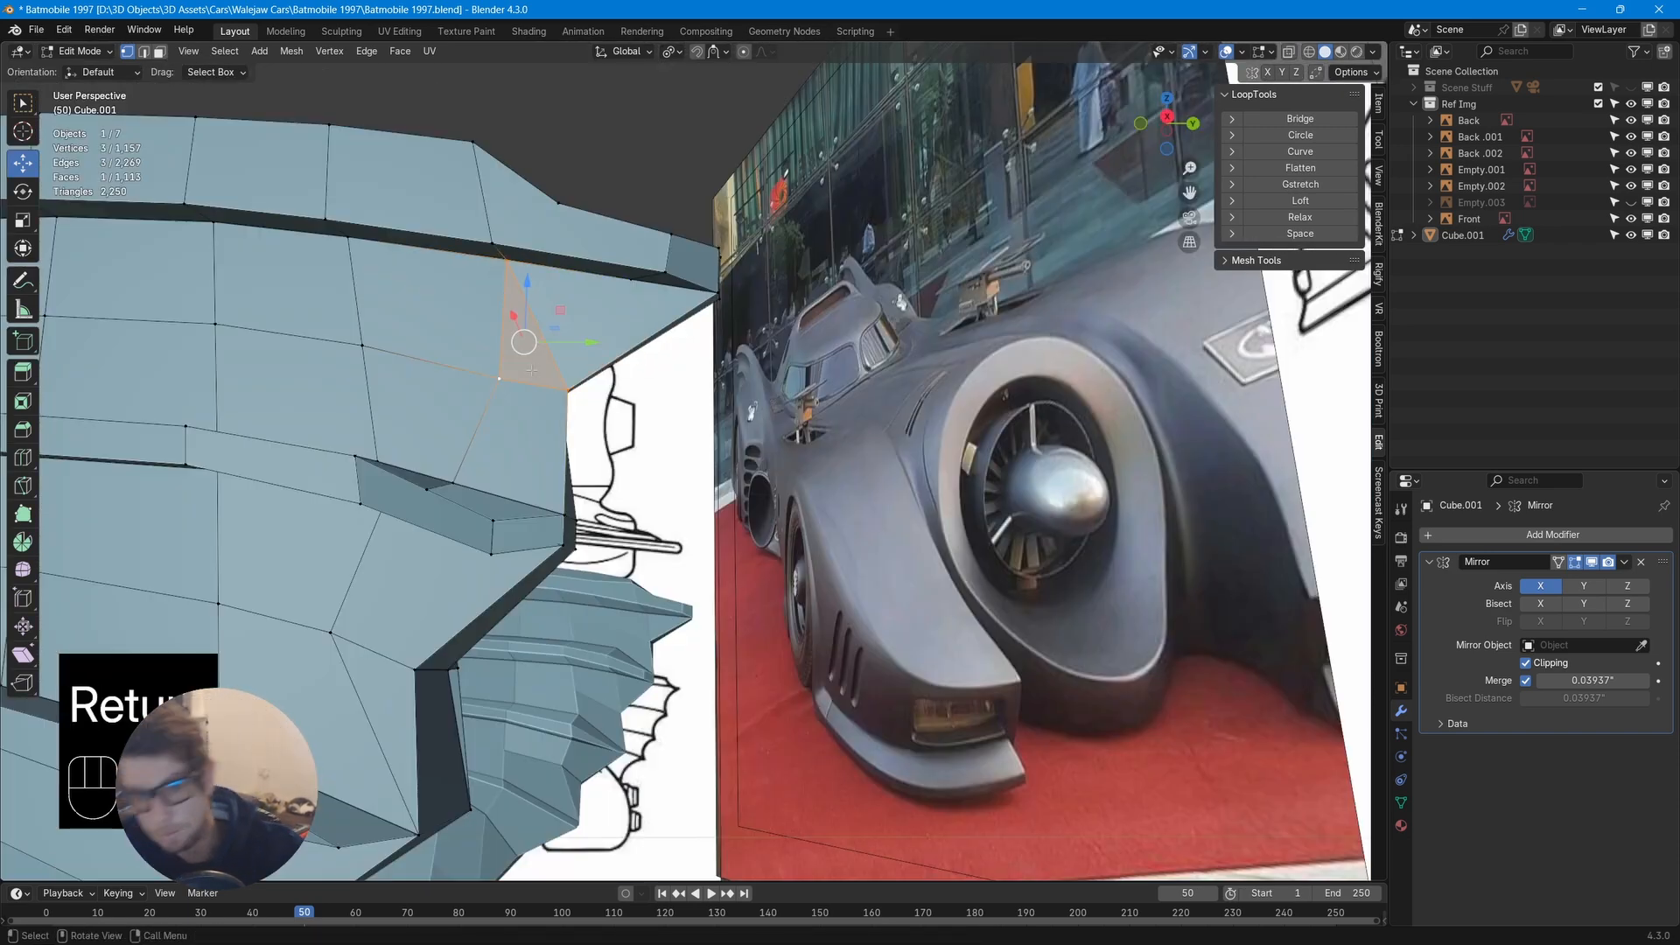
# Dissolve the vertical edge loop just ahead of the rear notch between the first and second ribs
pyautogui.moveTo(544, 320); pyautogui.dragTo(548, 436, button='middle')
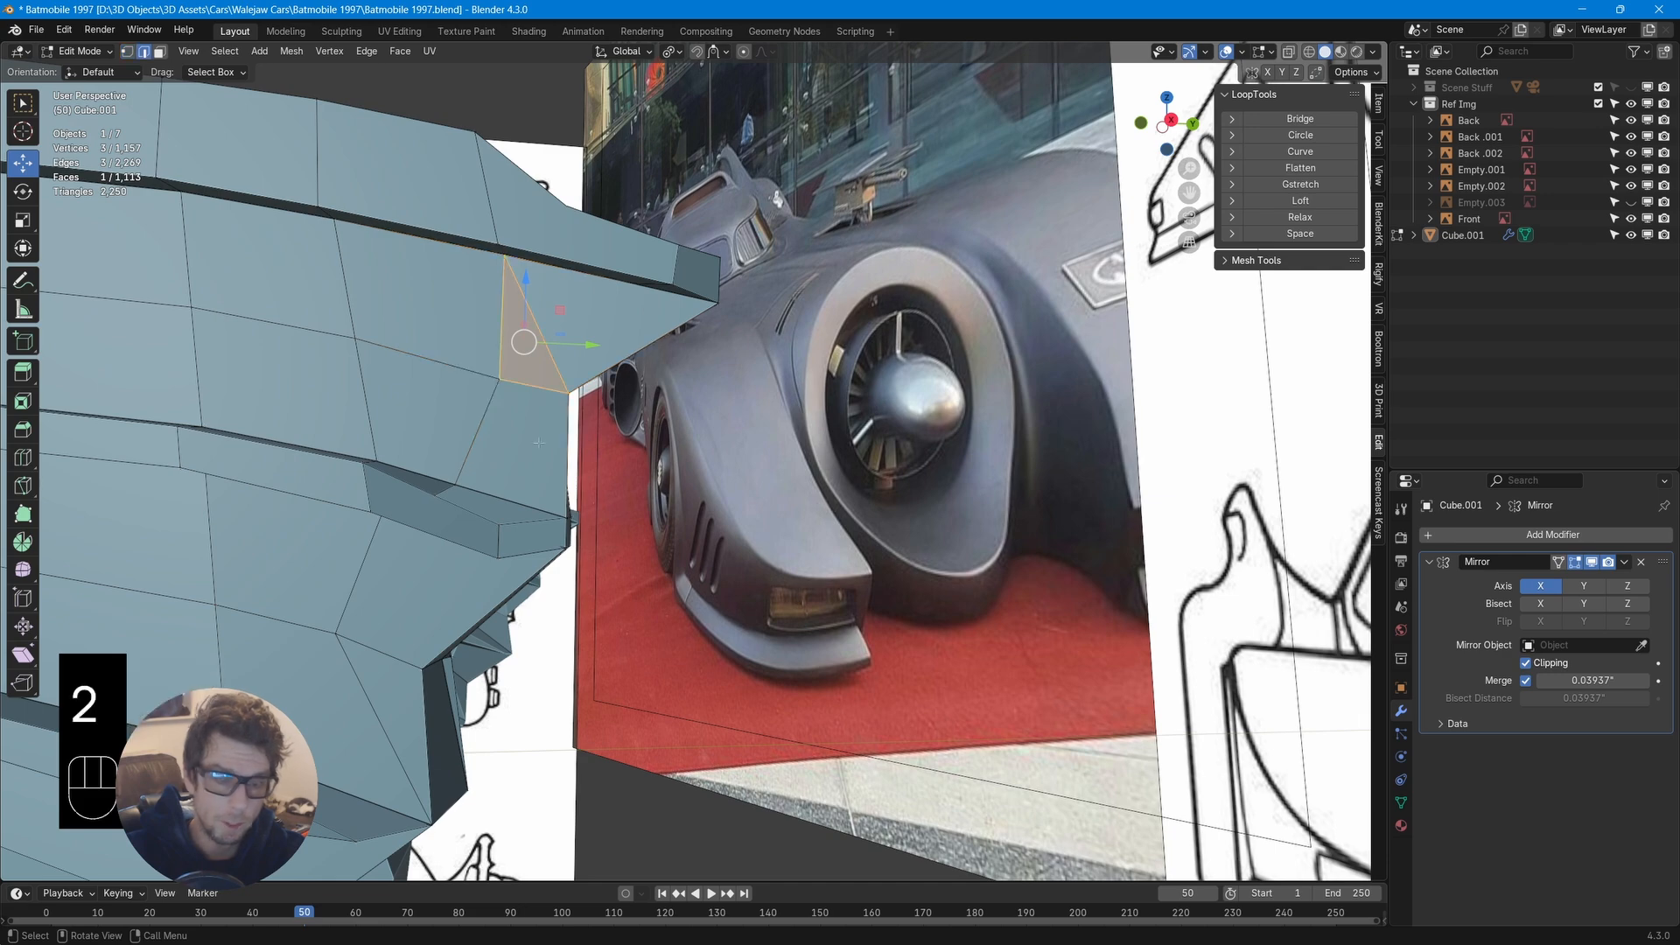
pyautogui.keyDown('alt'); pyautogui.click(472, 440); pyautogui.keyUp('alt')
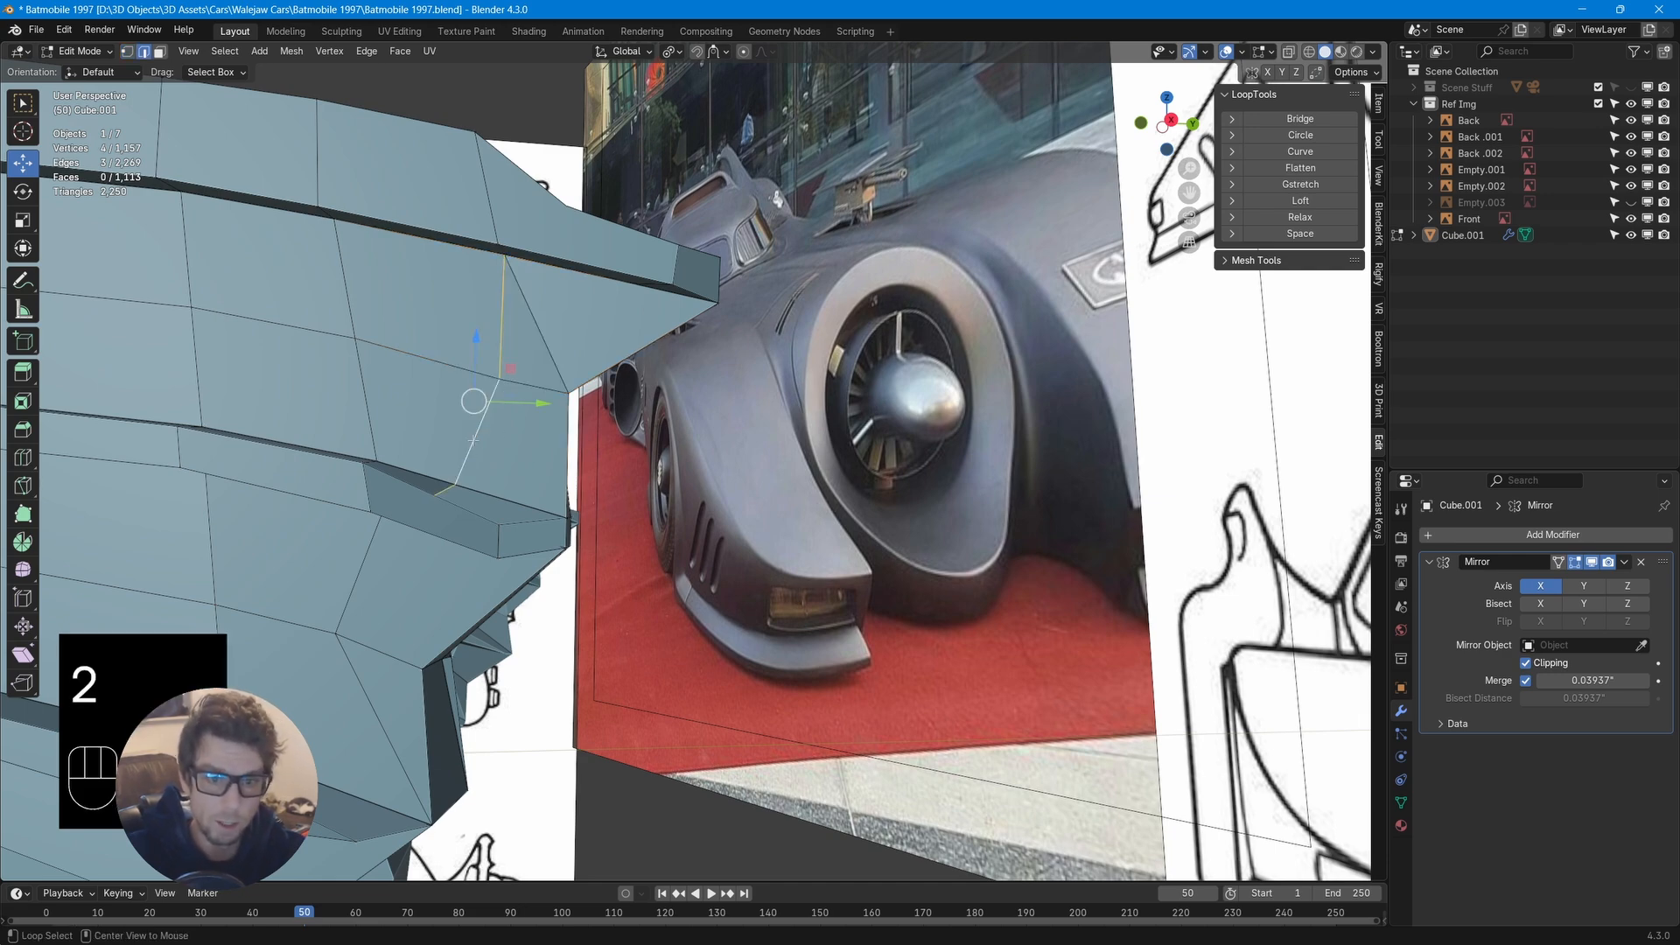
pyautogui.moveTo(490, 459); pyautogui.dragTo(455, 475, button='middle')
pyautogui.press('x')
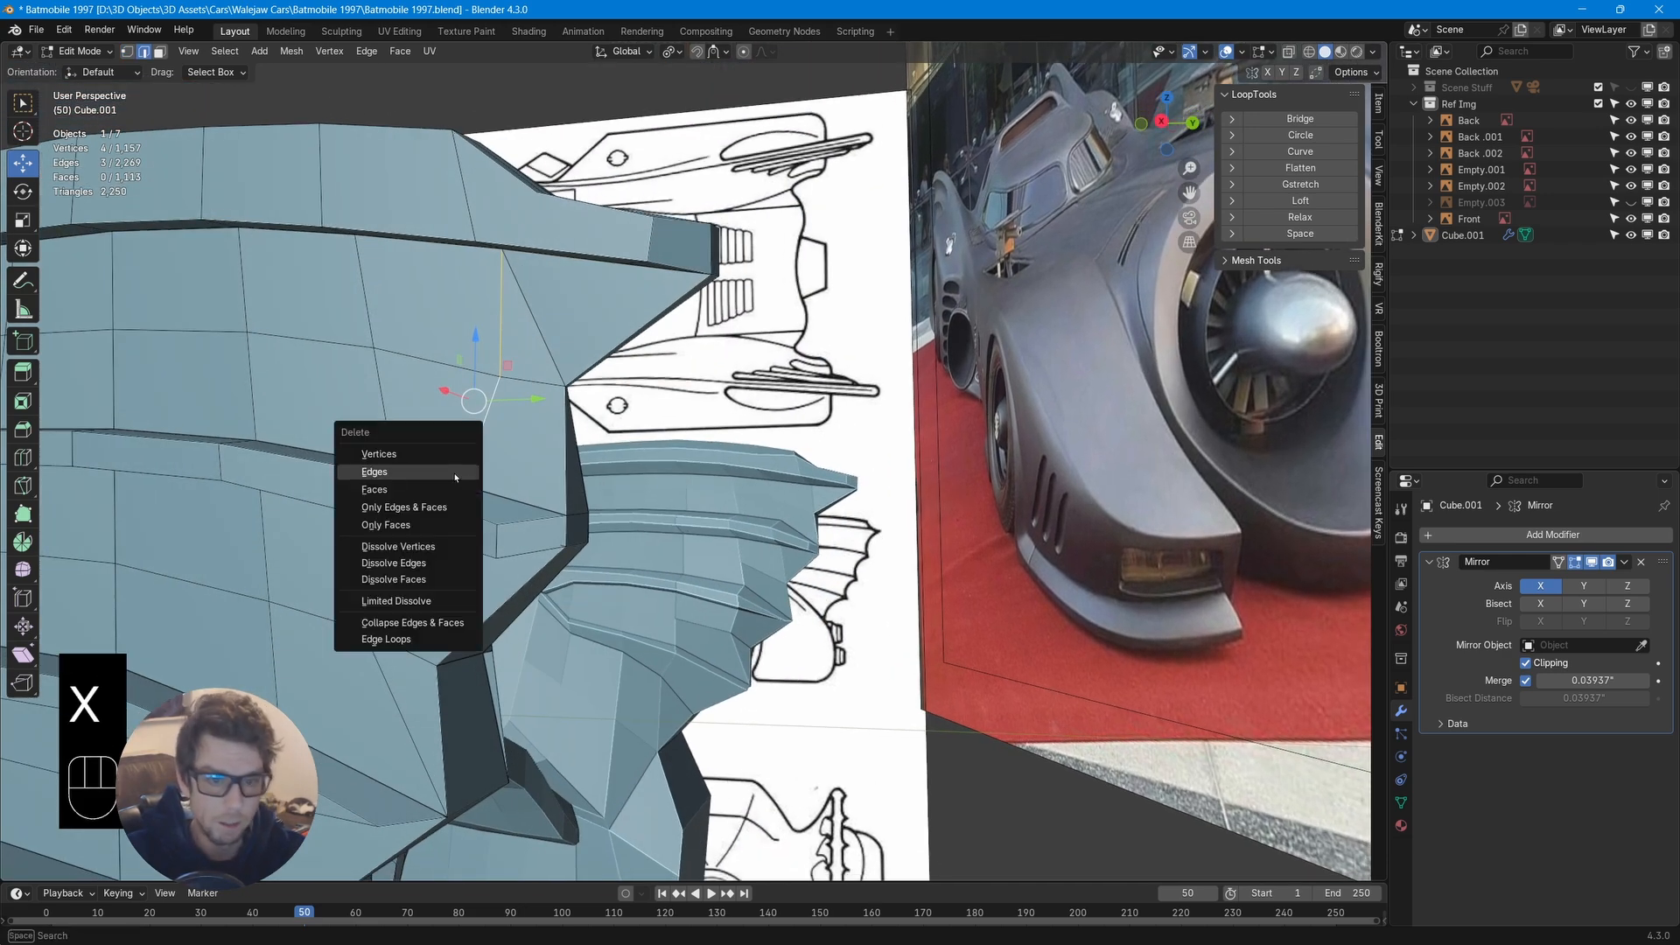
pyautogui.click(393, 562)
pyautogui.moveTo(394, 562); pyautogui.dragTo(395, 250, button='middle')
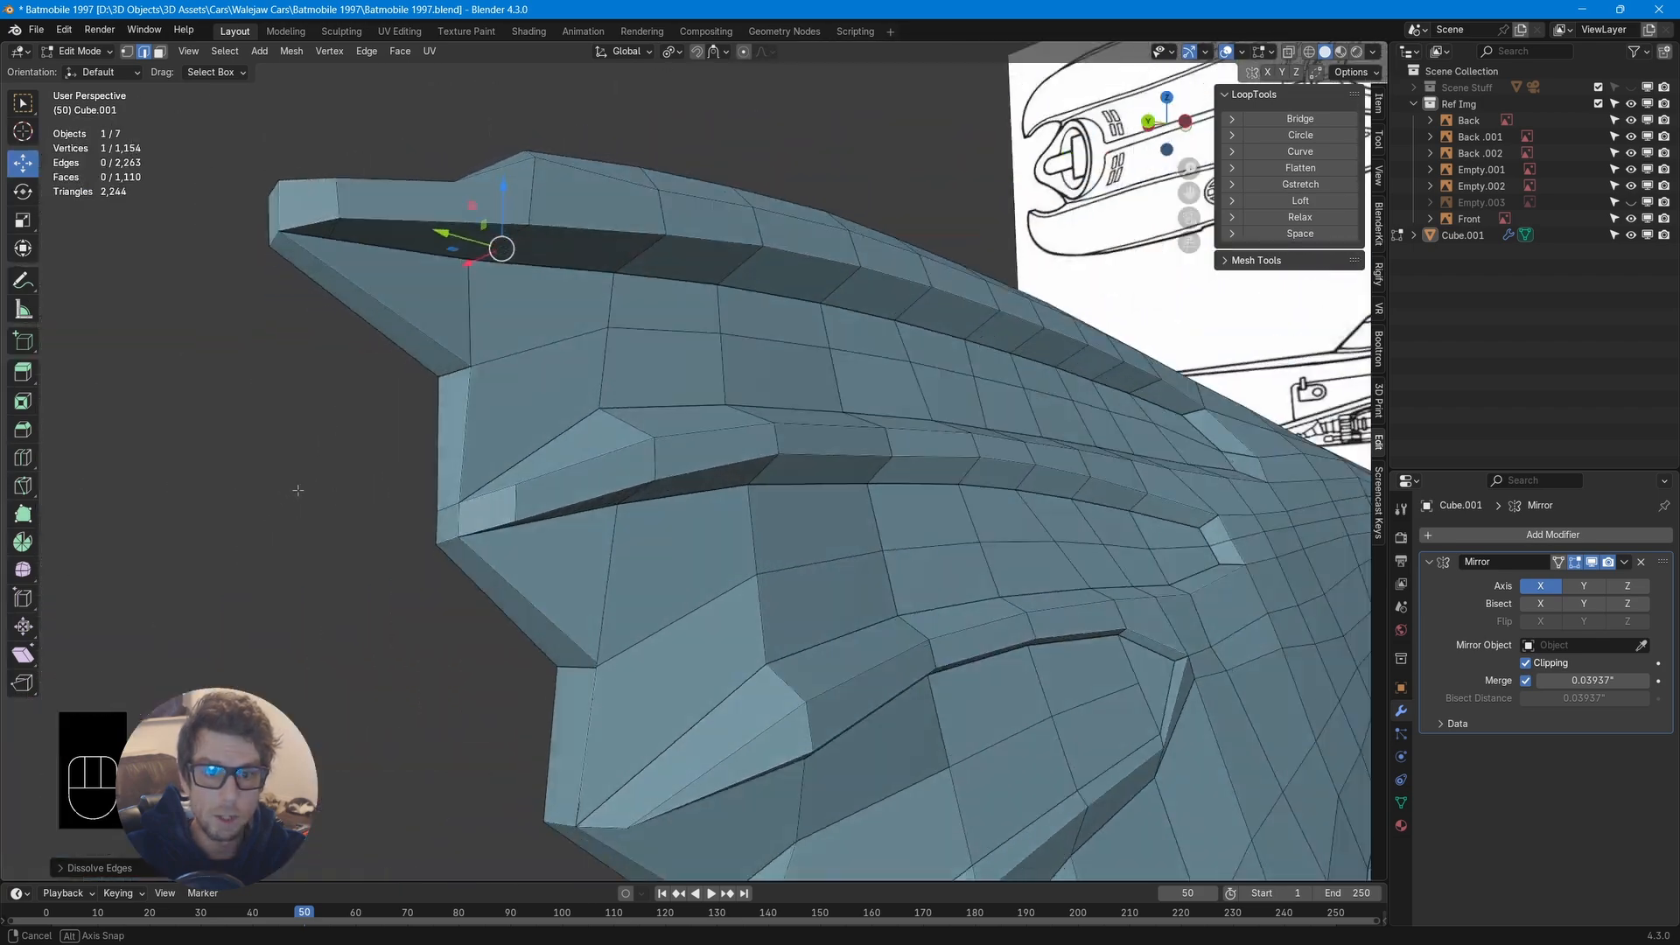
# Knife-cut a short edge across the second rib's surface just ahead of its rear tip
pyautogui.press('1')
pyautogui.click(374, 217)
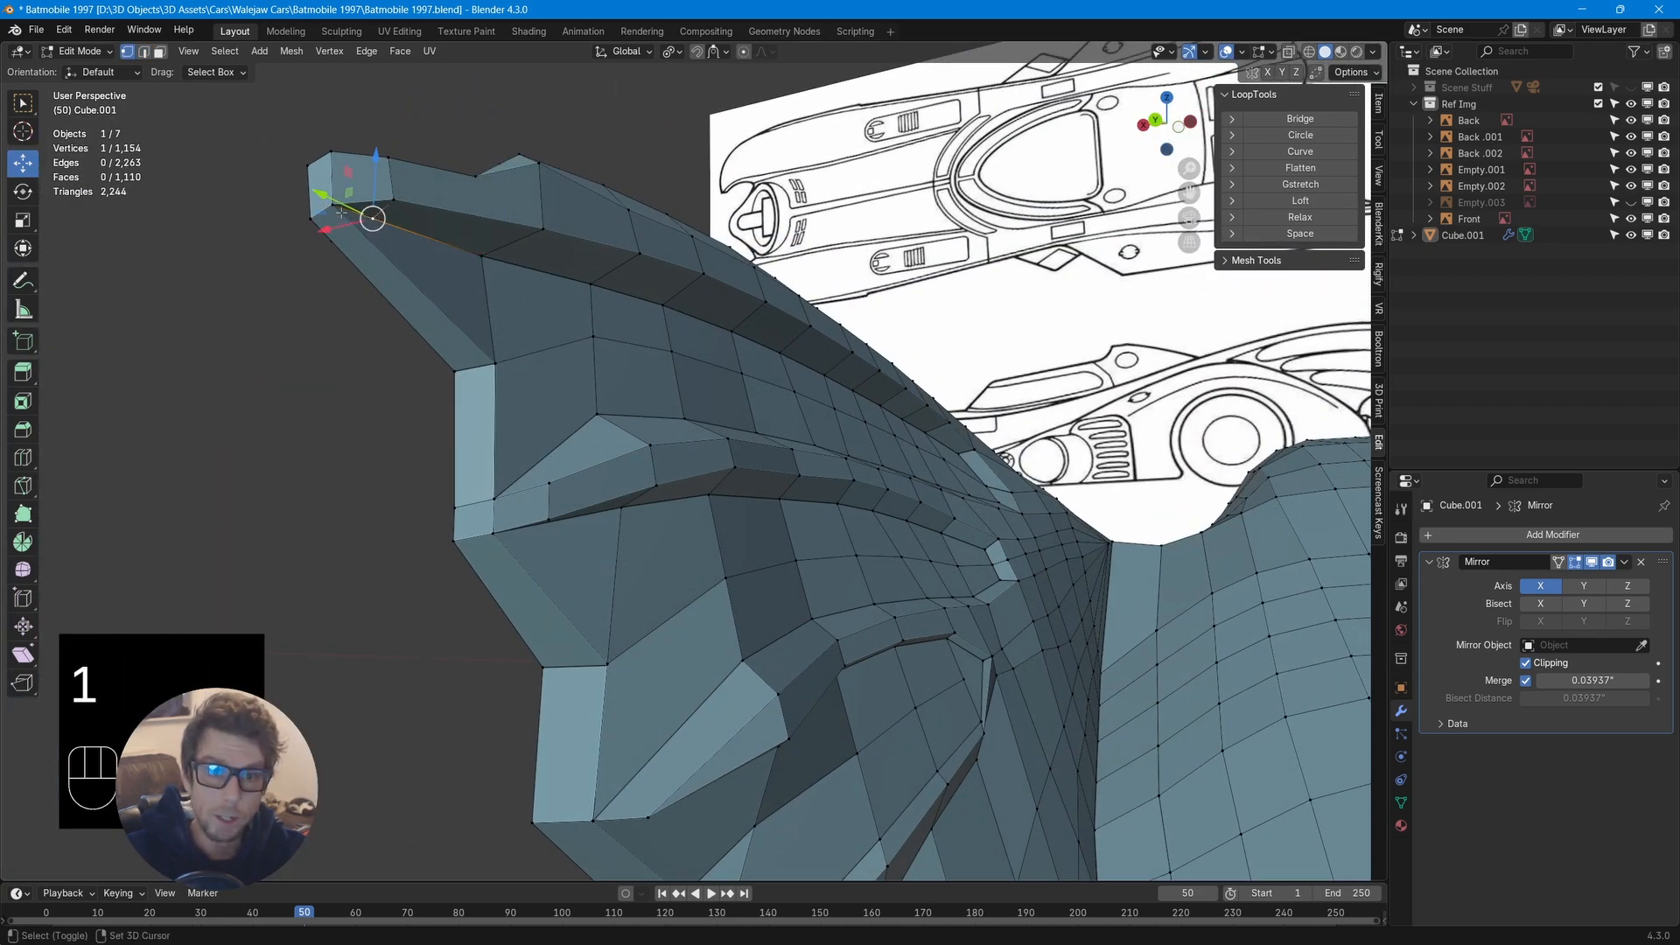
pyautogui.keyDown('shift'); pyautogui.click(479, 254); pyautogui.keyUp('shift')
pyautogui.moveTo(478, 254); pyautogui.dragTo(625, 380, button='middle')
pyautogui.moveTo(508, 371); pyautogui.dragTo(597, 503, button='middle')
pyautogui.press('3')
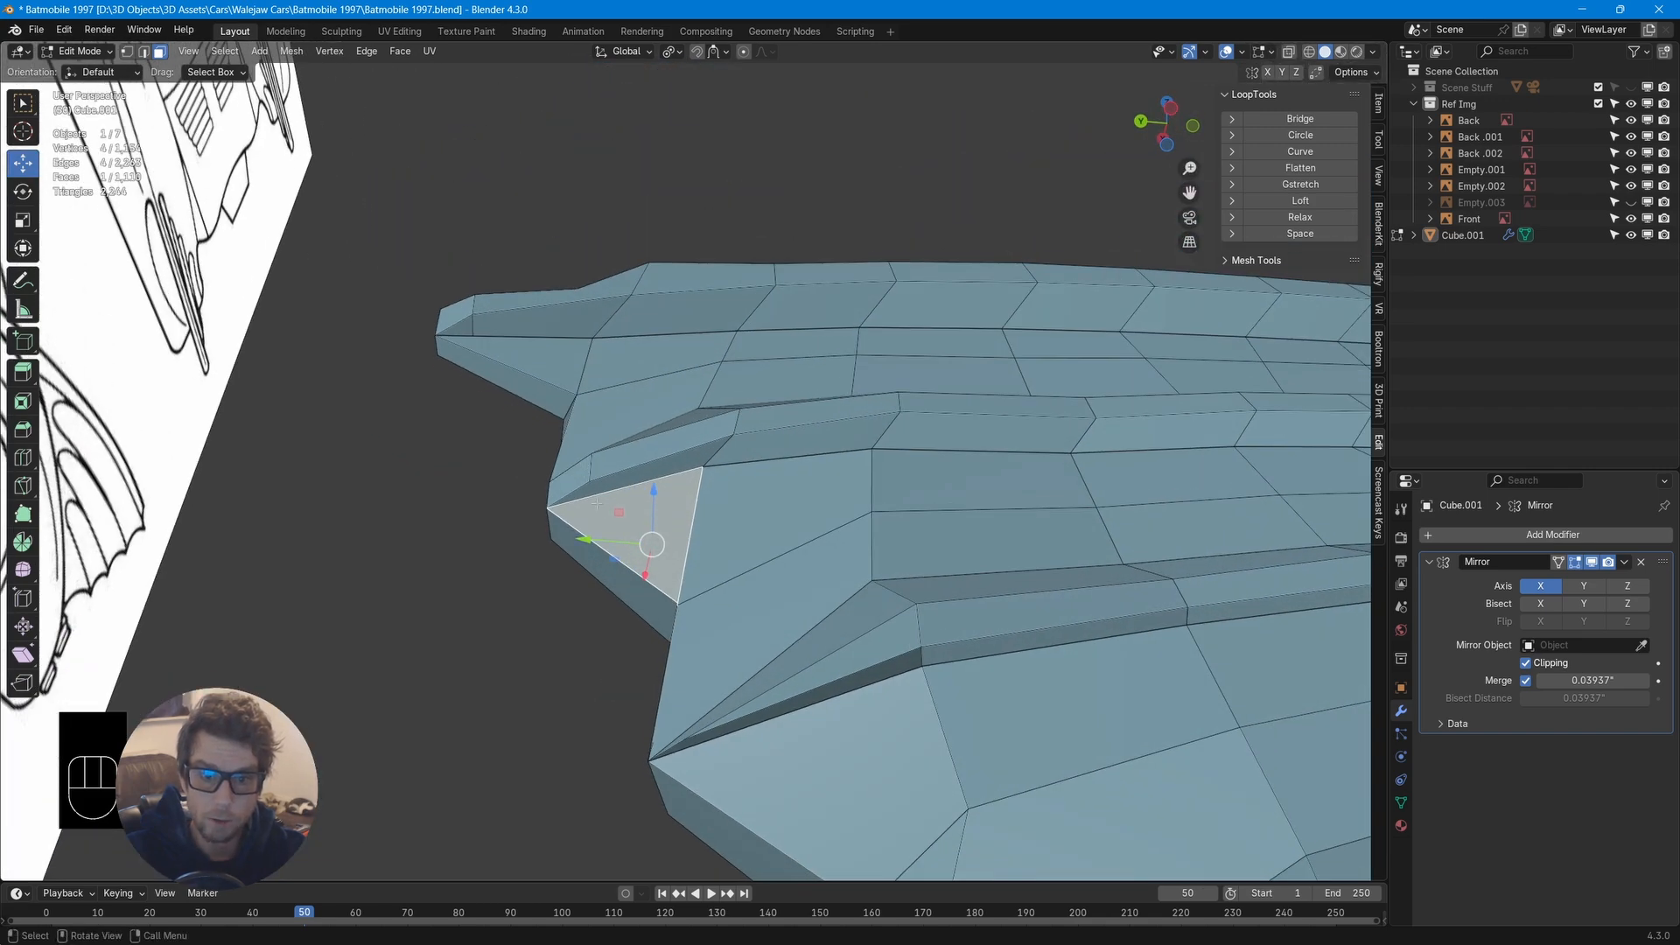
pyautogui.press('k')
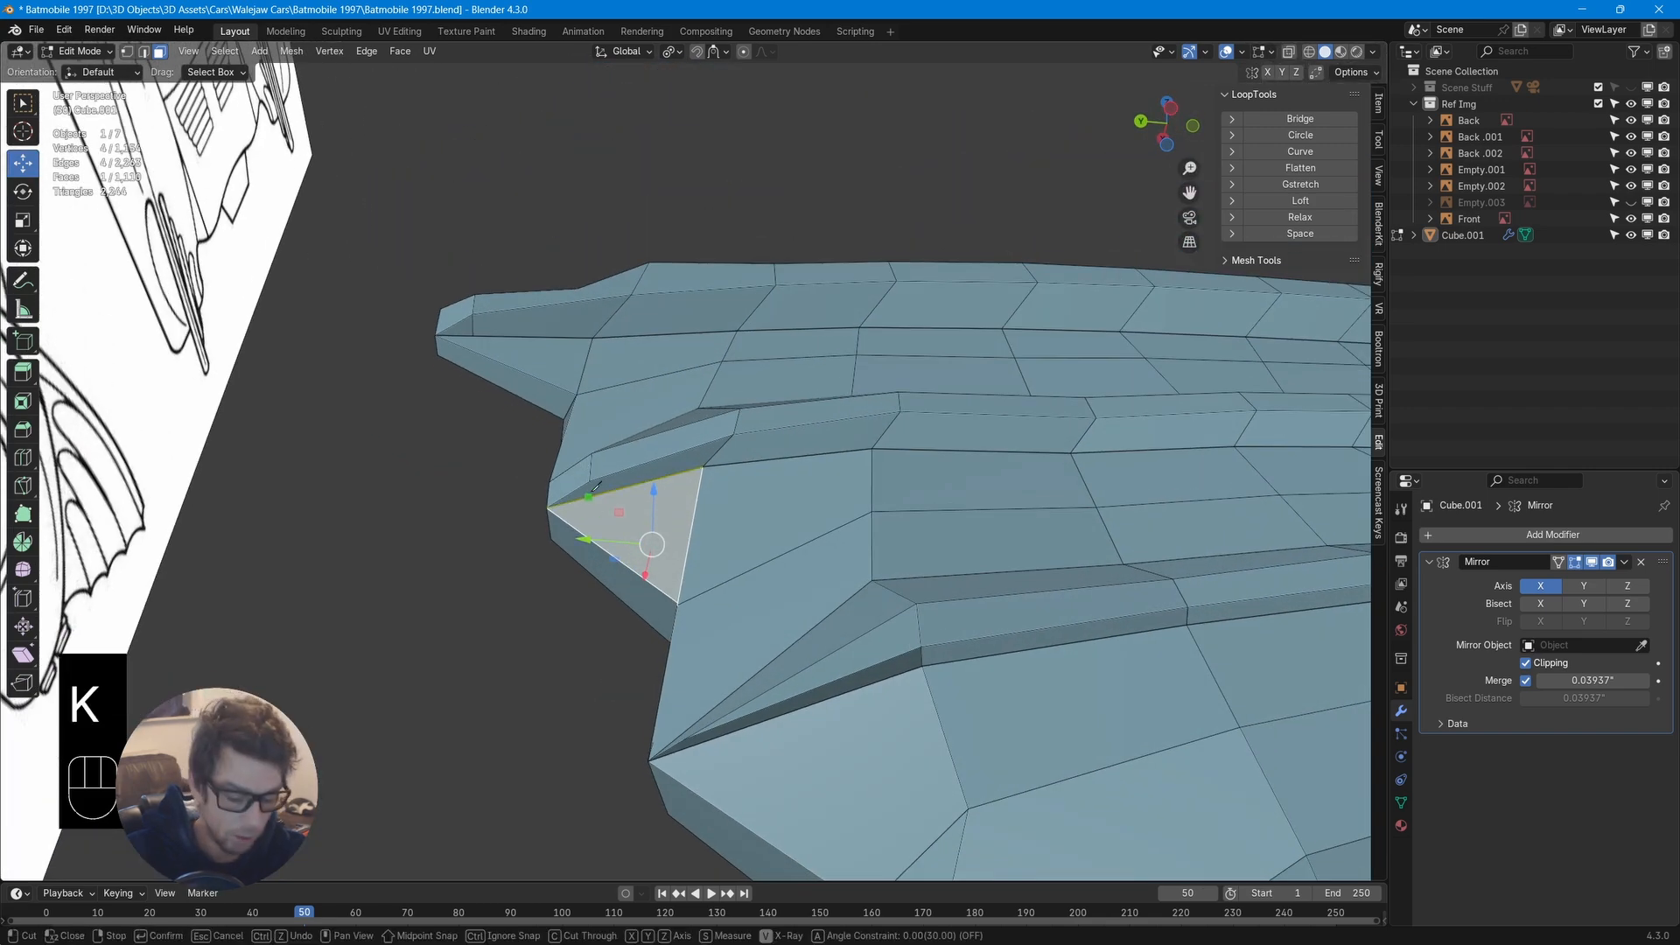
pyautogui.press('Return')
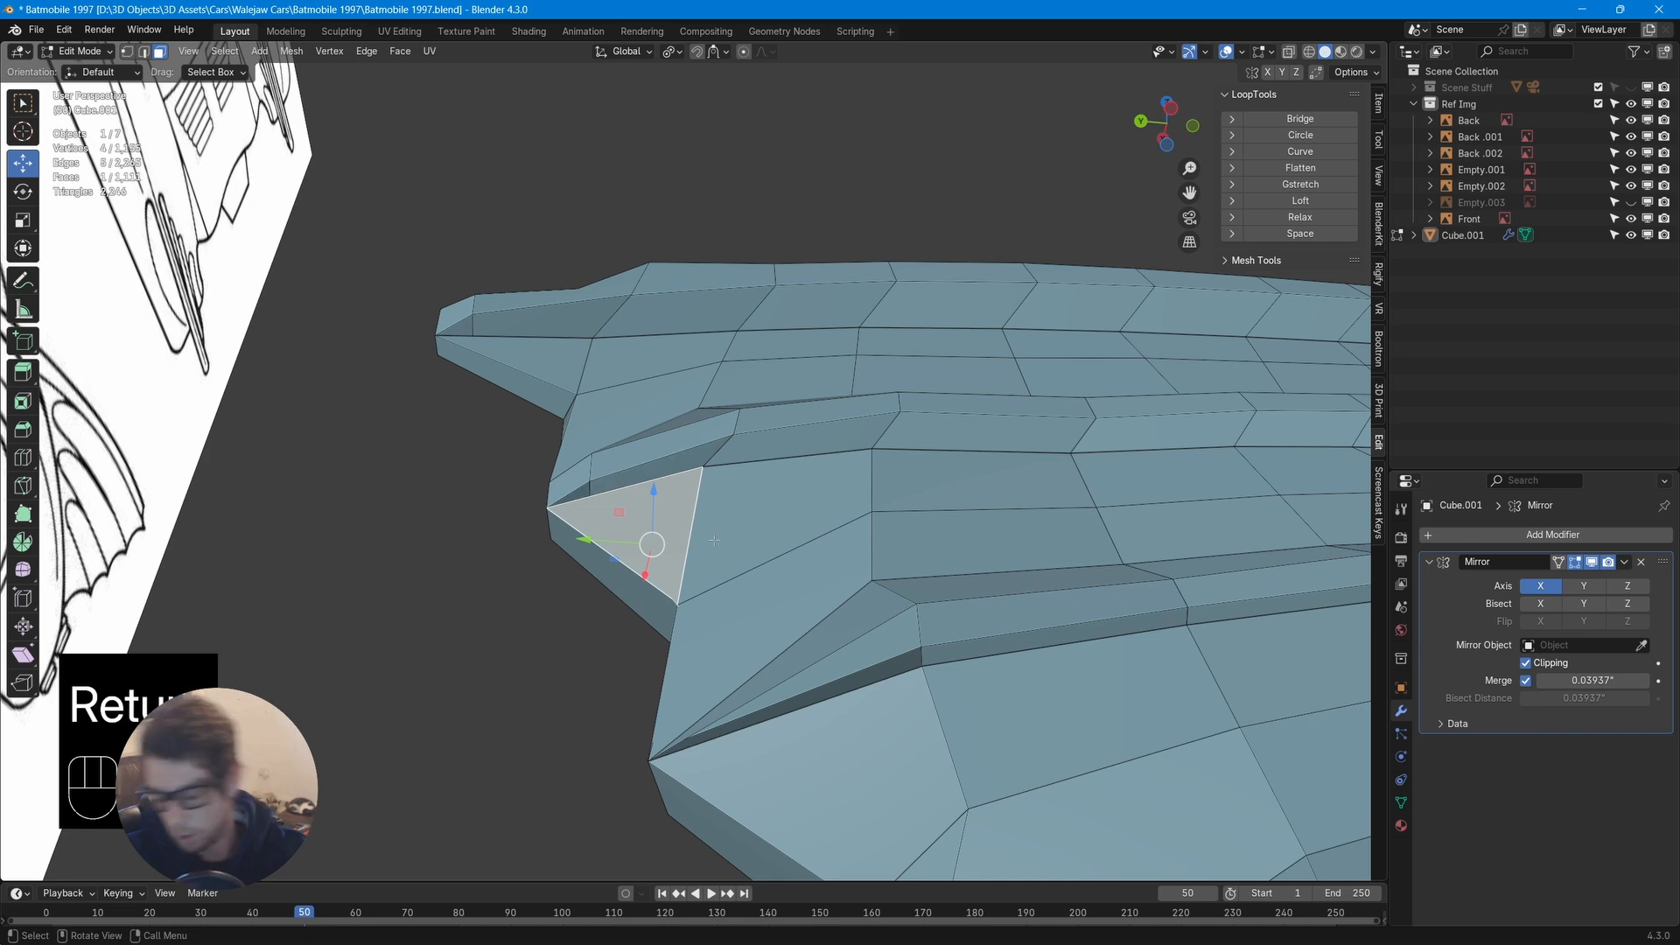
# Shift the short edge near the second rib's rear tip outward along X and knife-cut the rib's underside from it to the lower border
pyautogui.moveTo(621, 466); pyautogui.dragTo(621, 420, button='middle')
pyautogui.click(628, 423)
pyautogui.press('2')
pyautogui.click(628, 424)
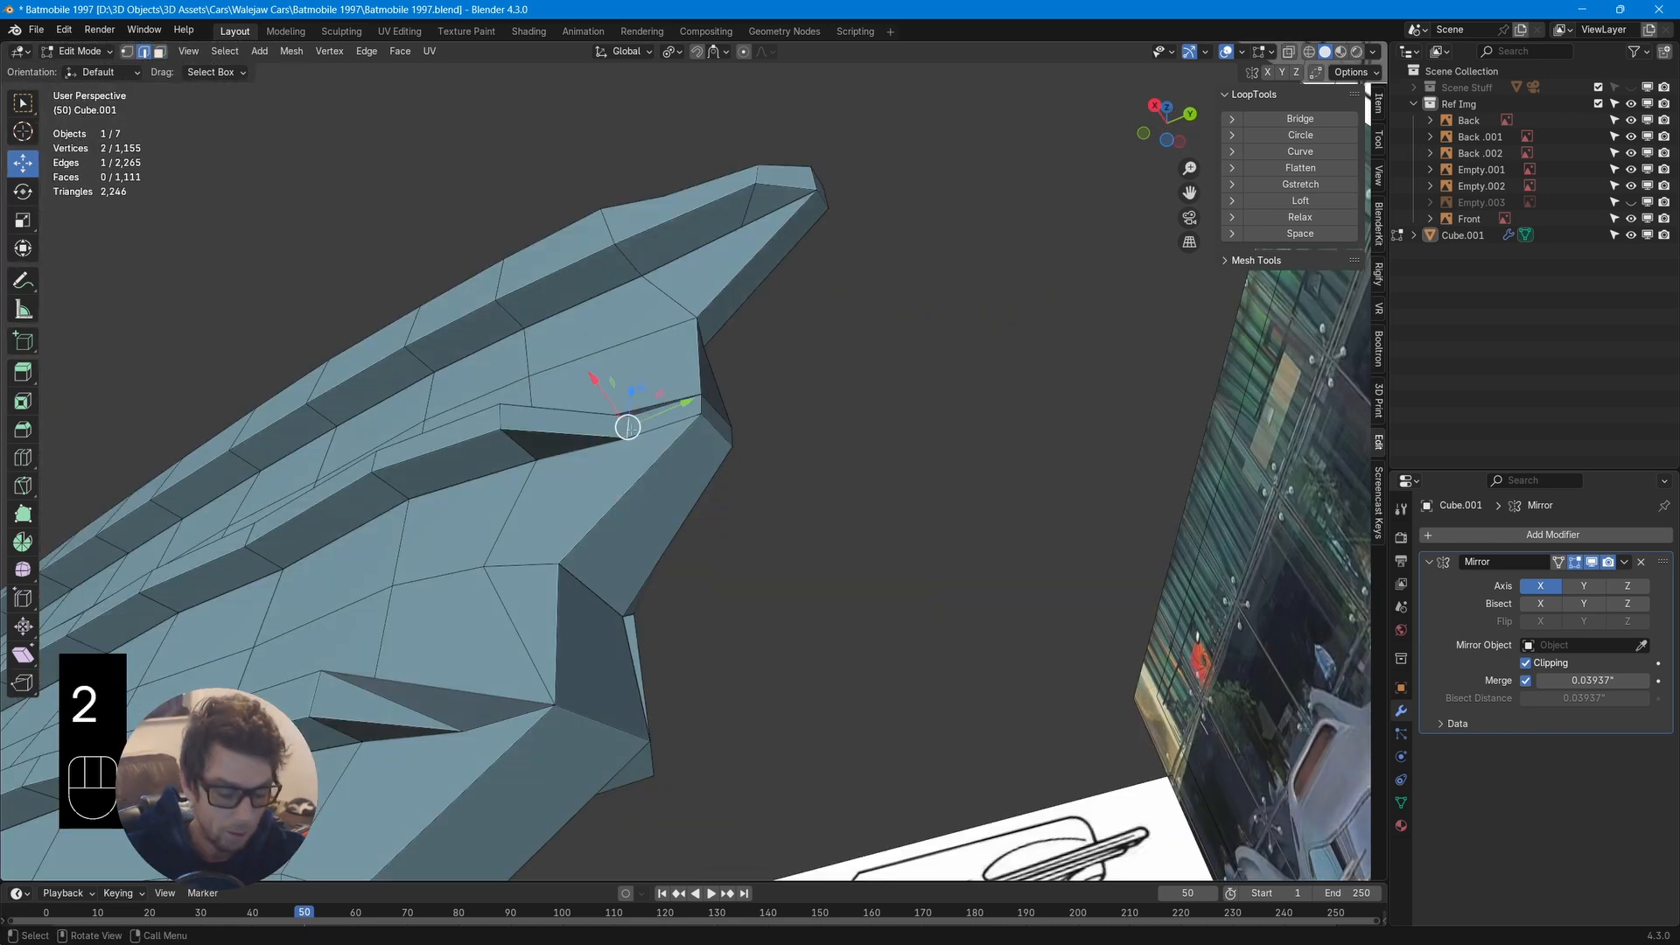
pyautogui.moveTo(604, 382); pyautogui.dragTo(637, 441)
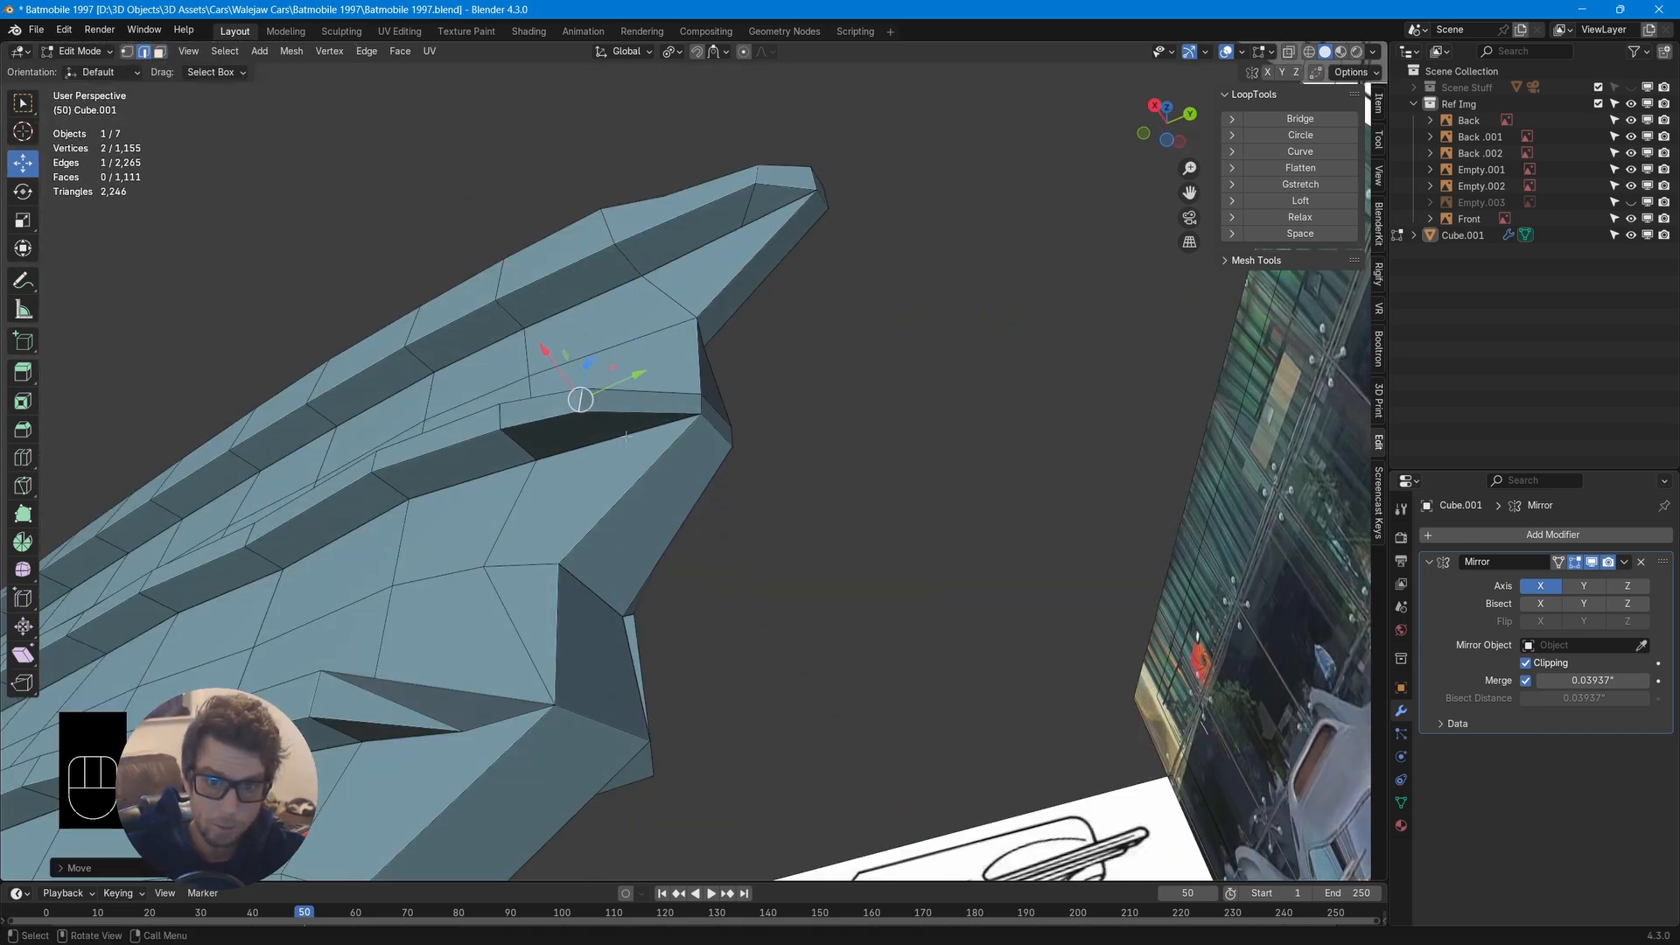
pyautogui.press('k')
pyautogui.click(686, 415)
pyautogui.press('Return')
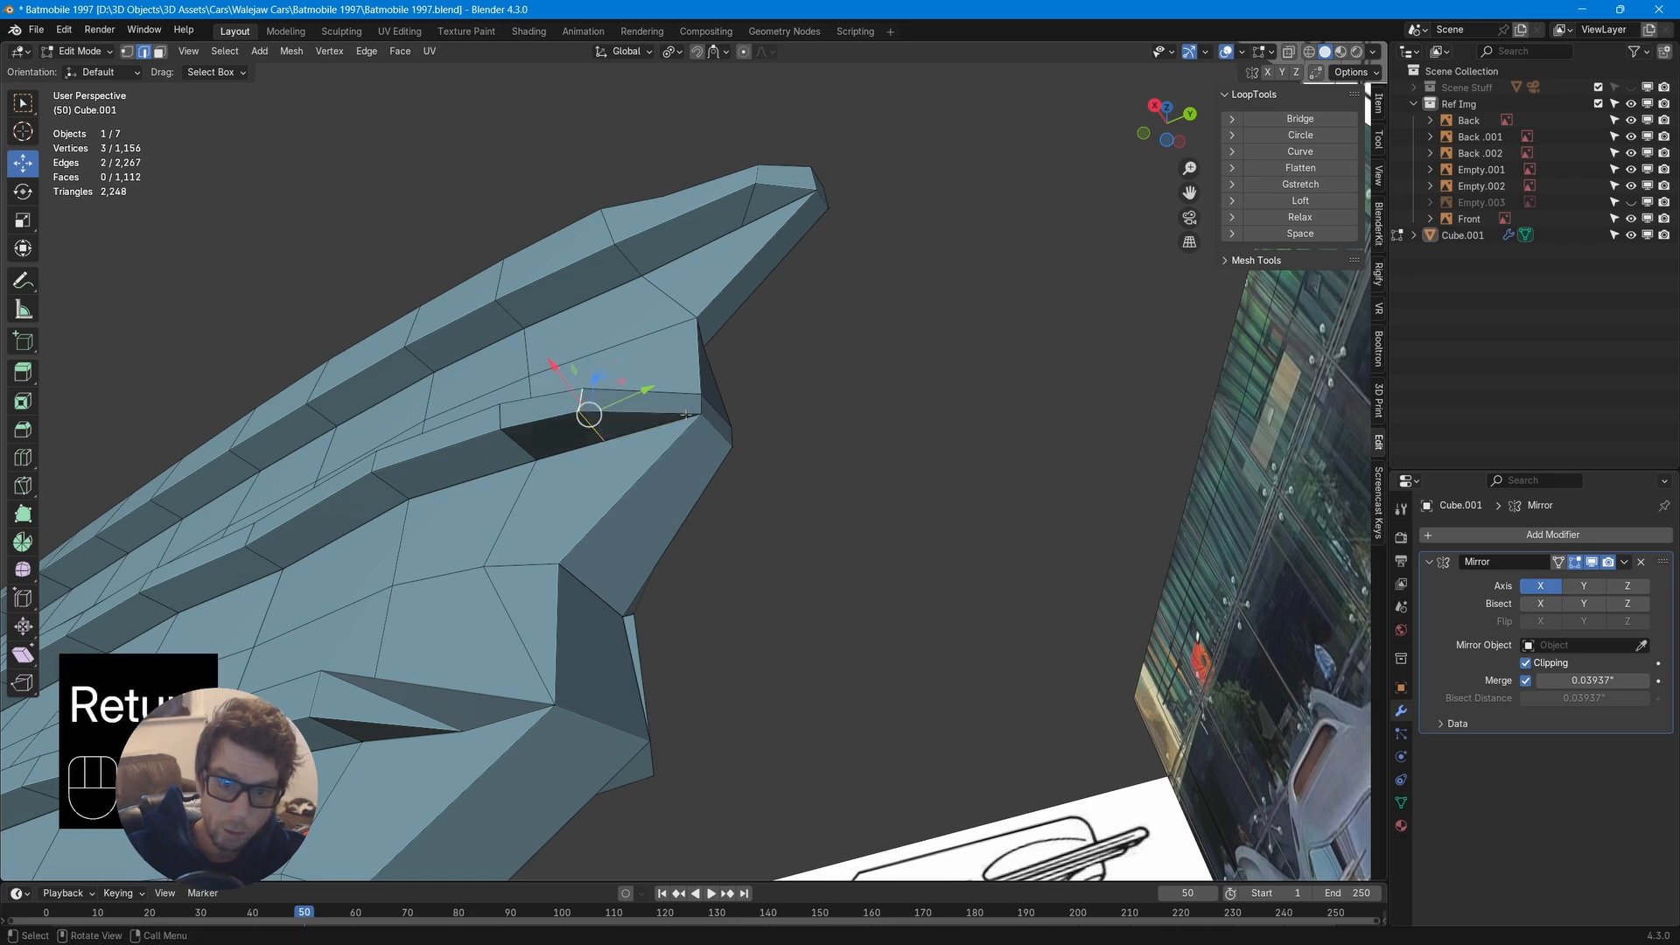
# Try to shift the cut edges at the second rib's rear tip along X
pyautogui.moveTo(678, 412); pyautogui.dragTo(731, 481, button='middle')
pyautogui.moveTo(586, 357); pyautogui.dragTo(580, 306)
pyautogui.moveTo(580, 307); pyautogui.dragTo(580, 224, button='middle')
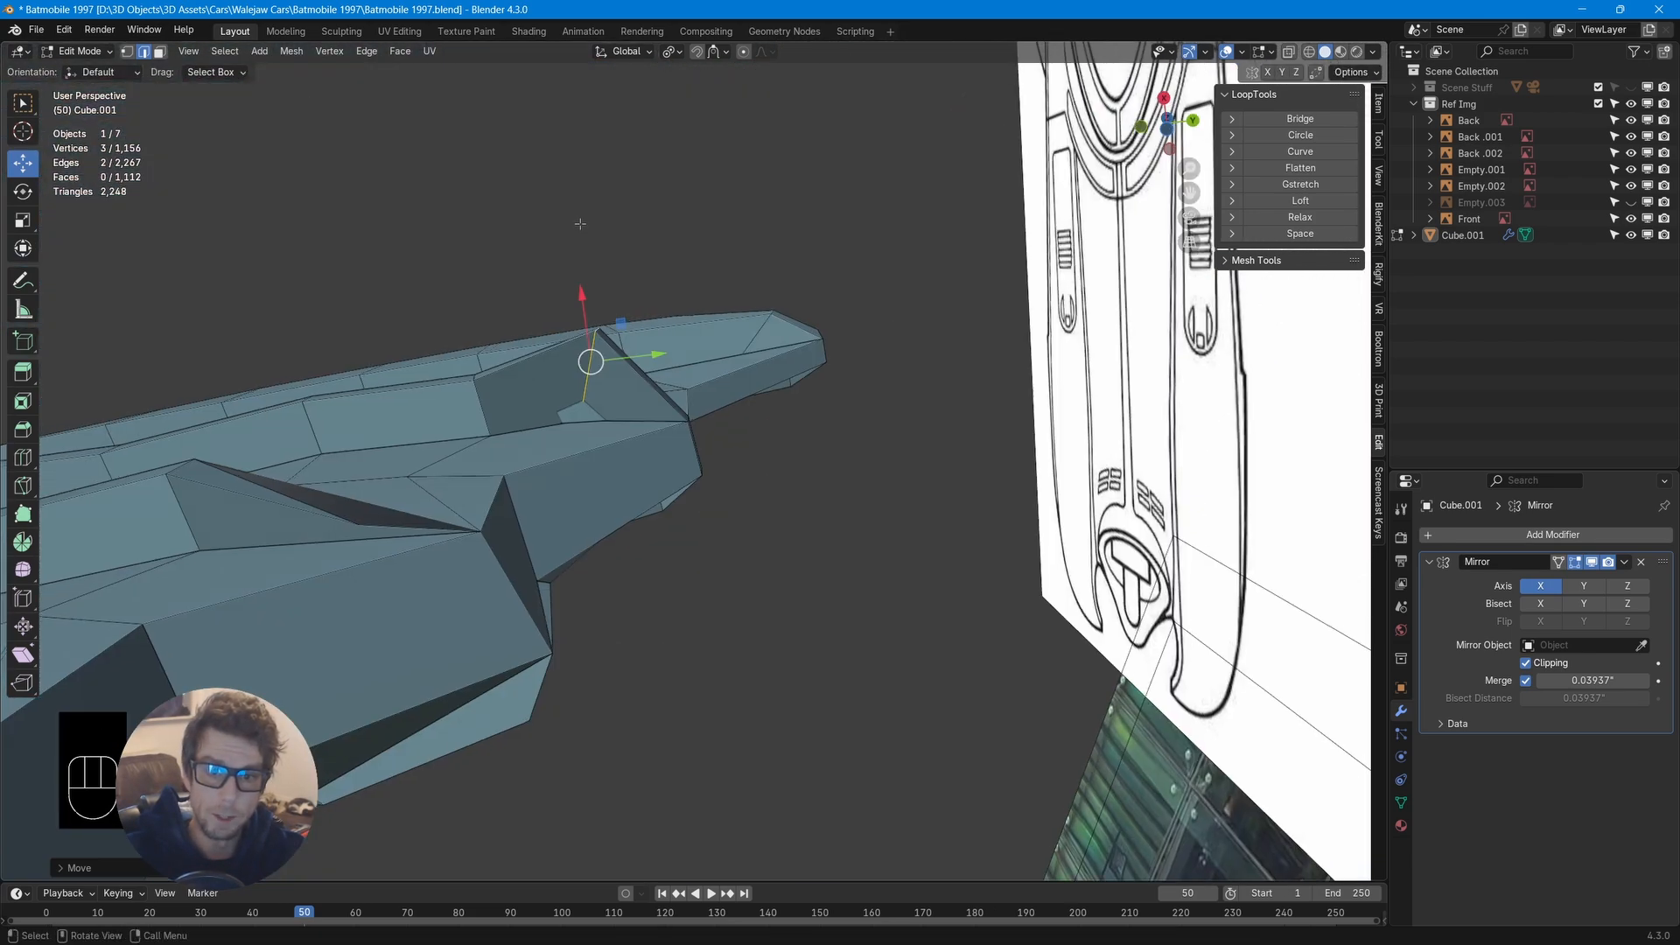
pyautogui.hotkey('ctrl', 'z')
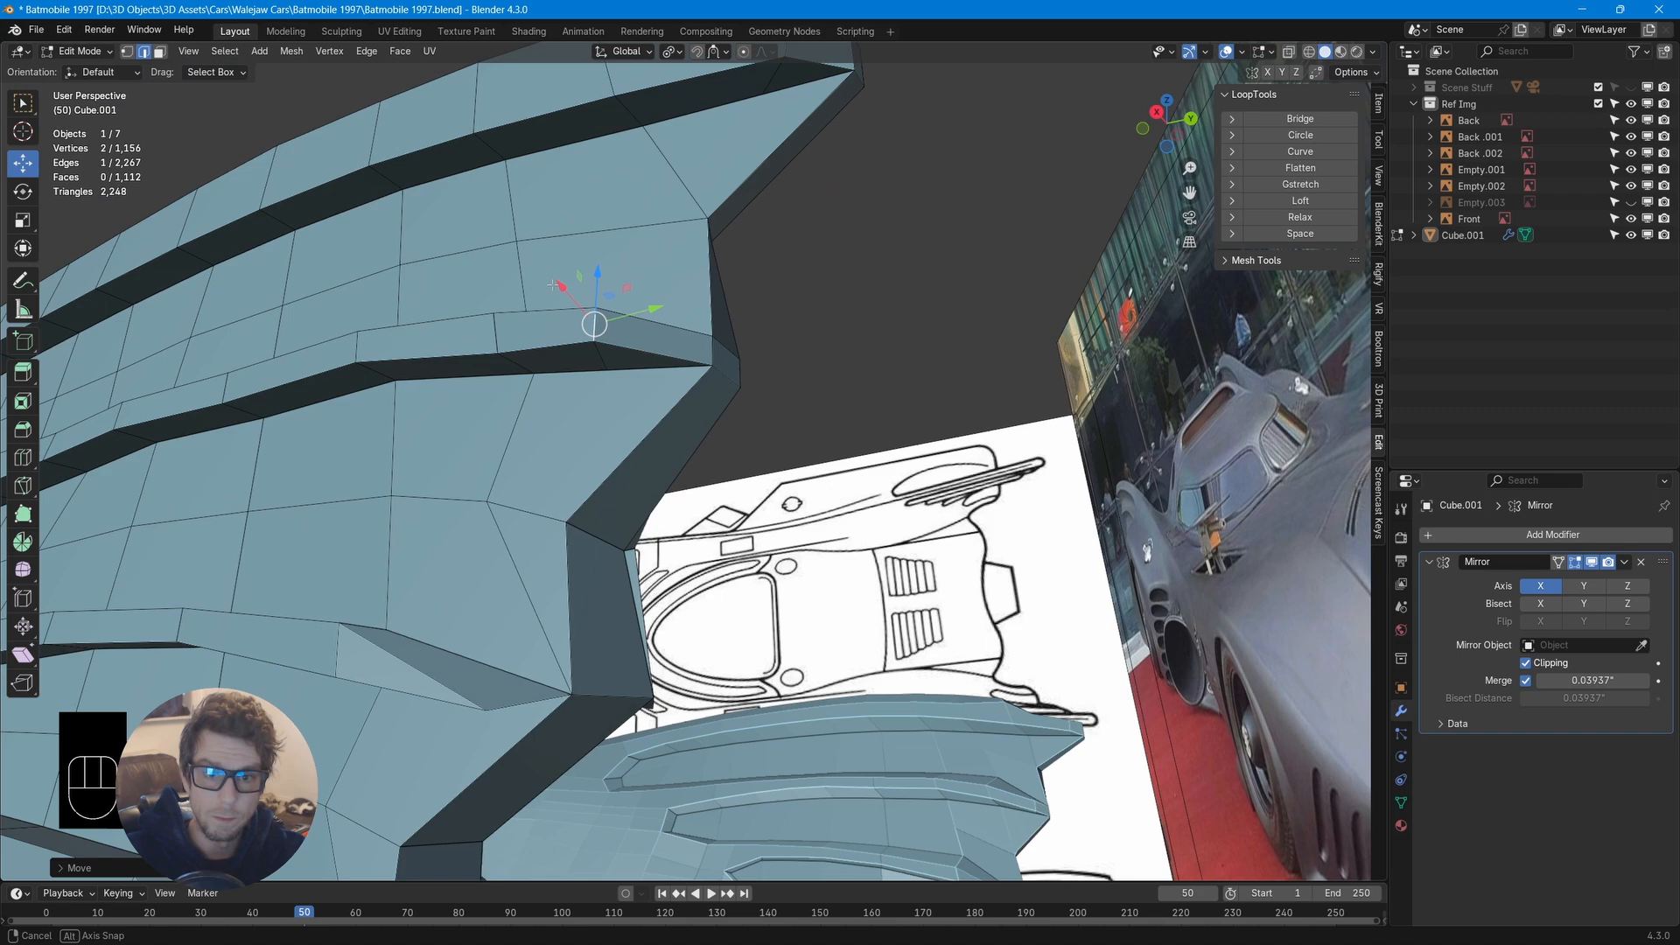
# Knife-cut an edge from the second rib's lower border to the notch corner and dissolve the older edges ahead of that notch
pyautogui.moveTo(560, 272); pyautogui.dragTo(555, 320, button='middle')
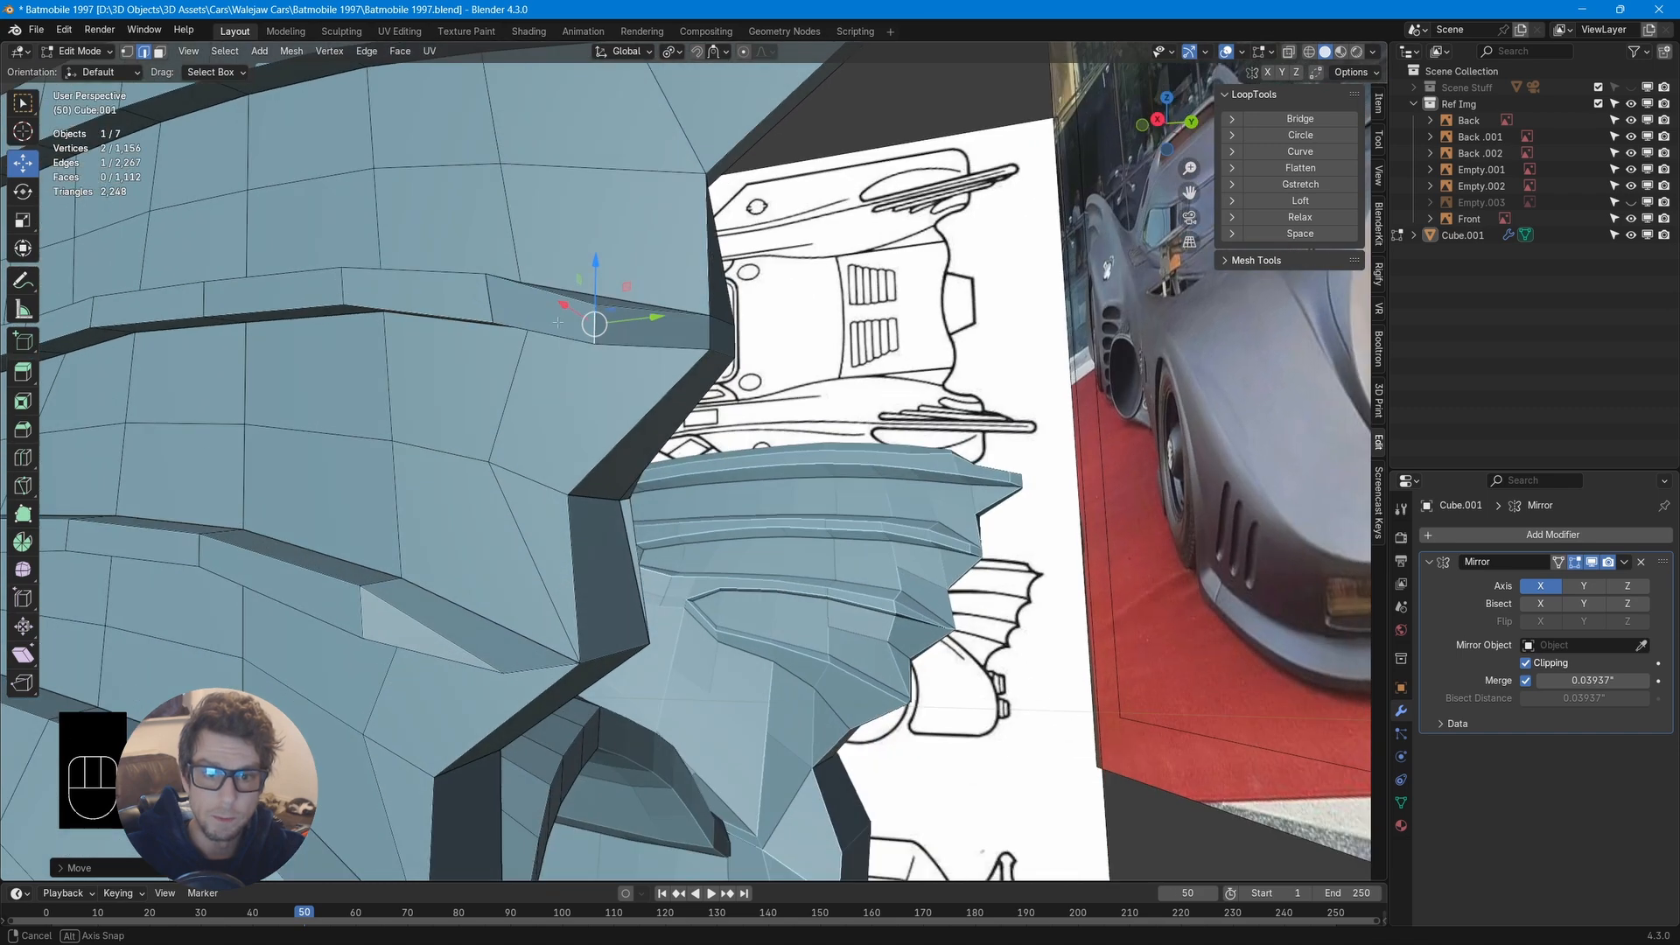
pyautogui.scroll(-5, 556, 320)
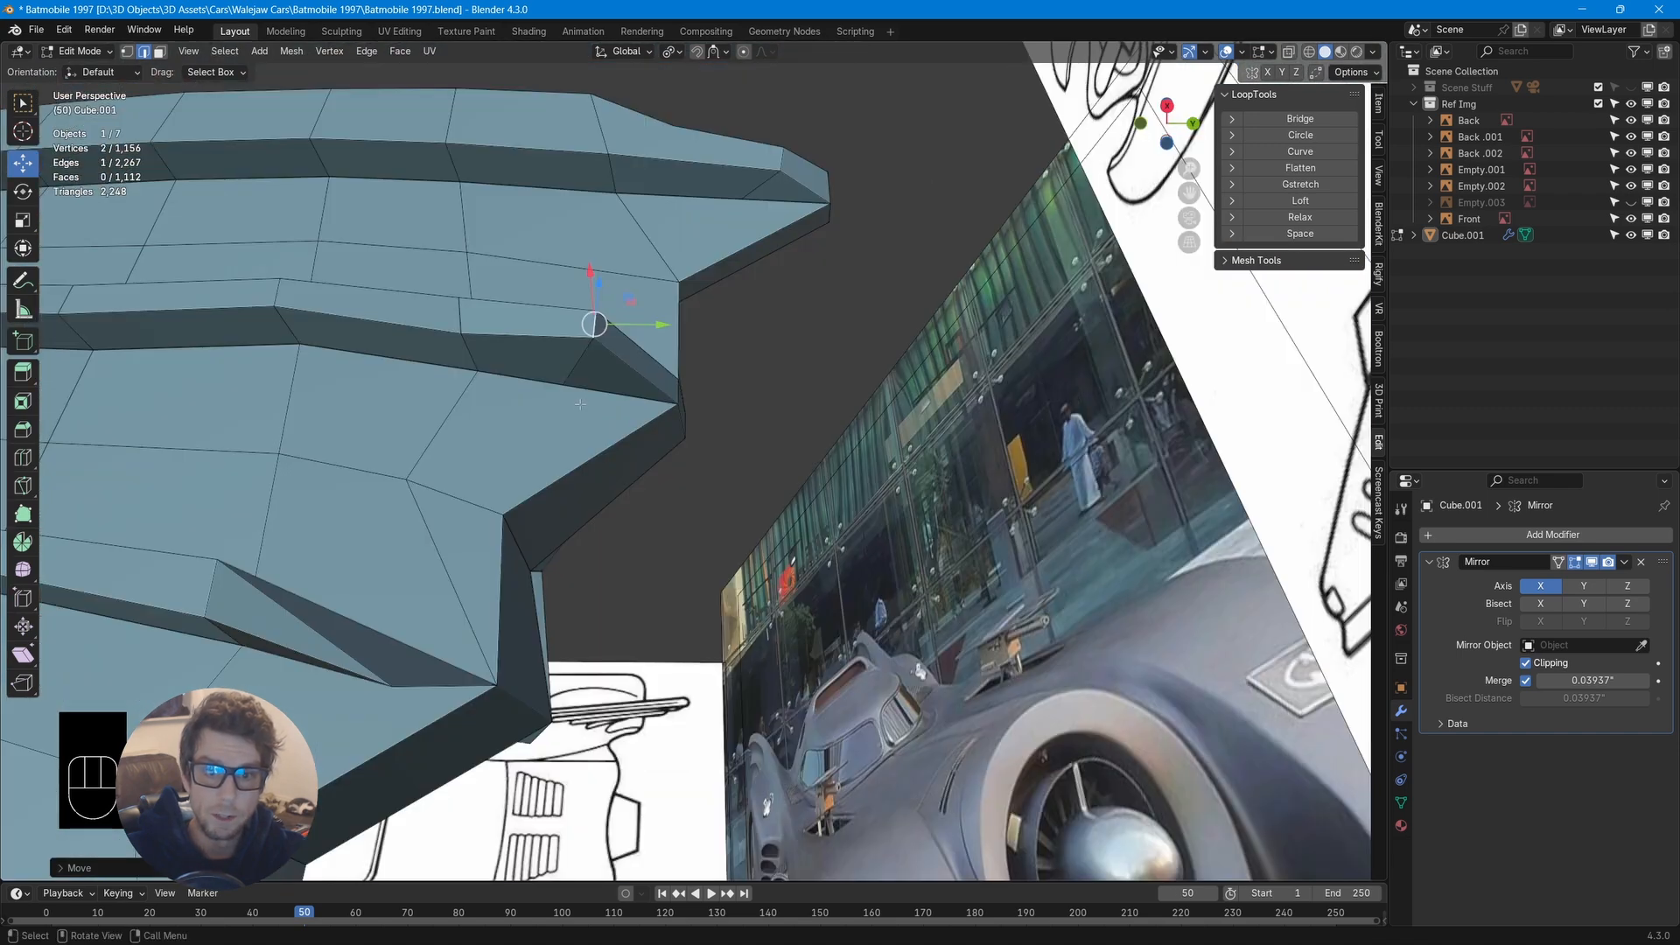
pyautogui.press('k')
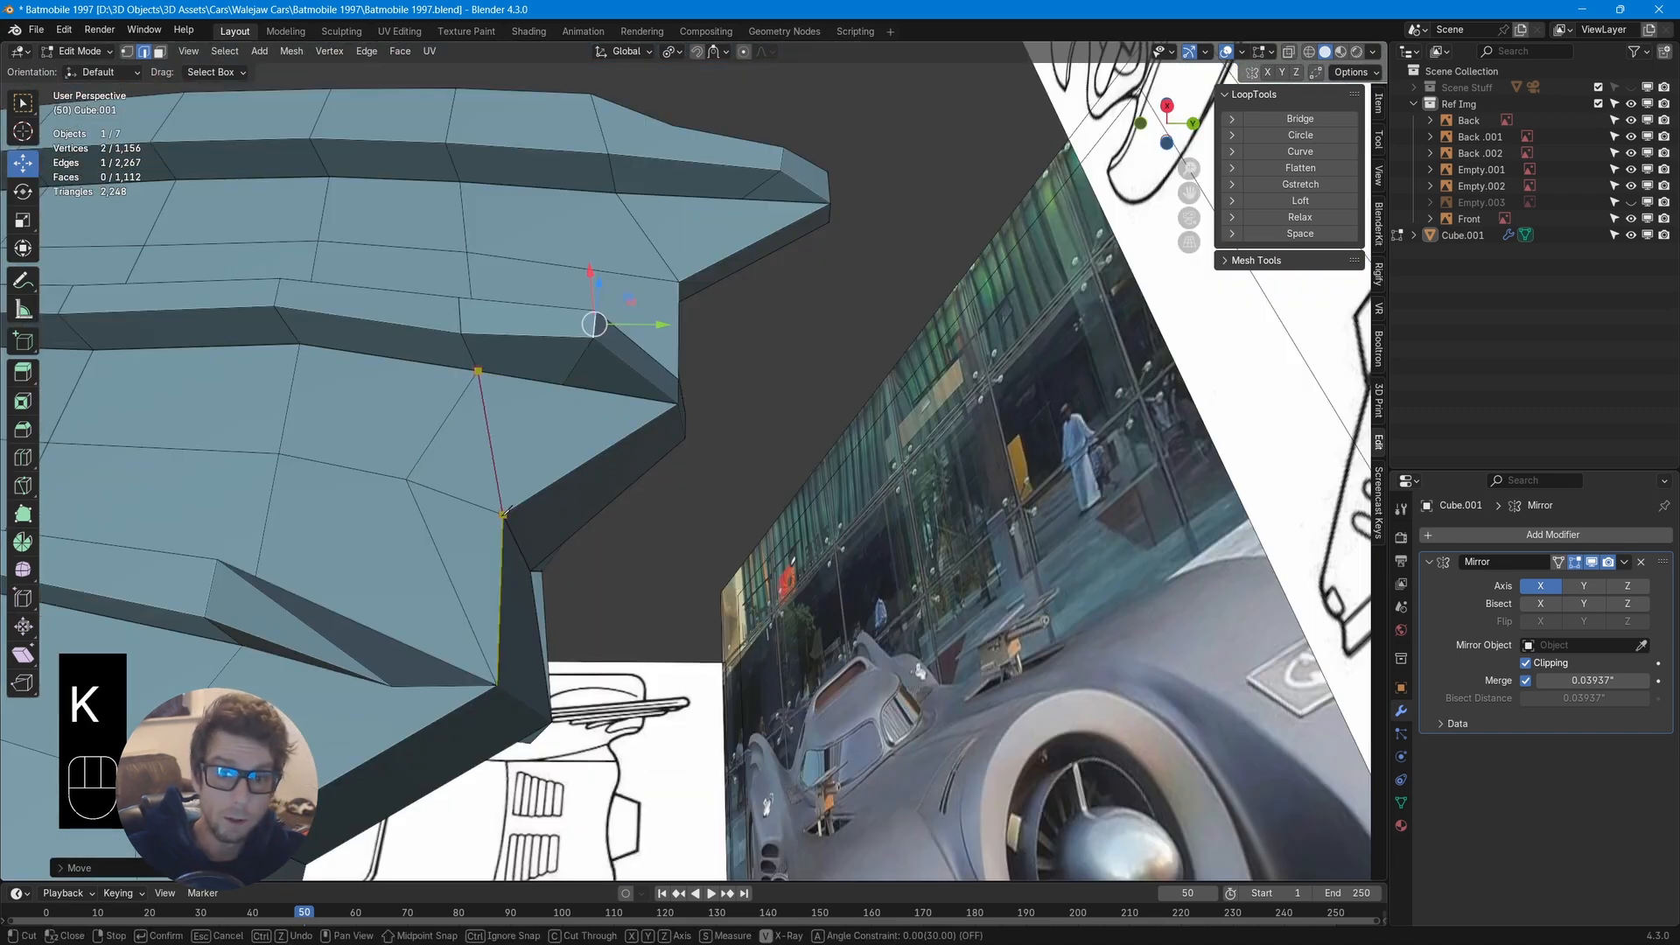
pyautogui.press('Return')
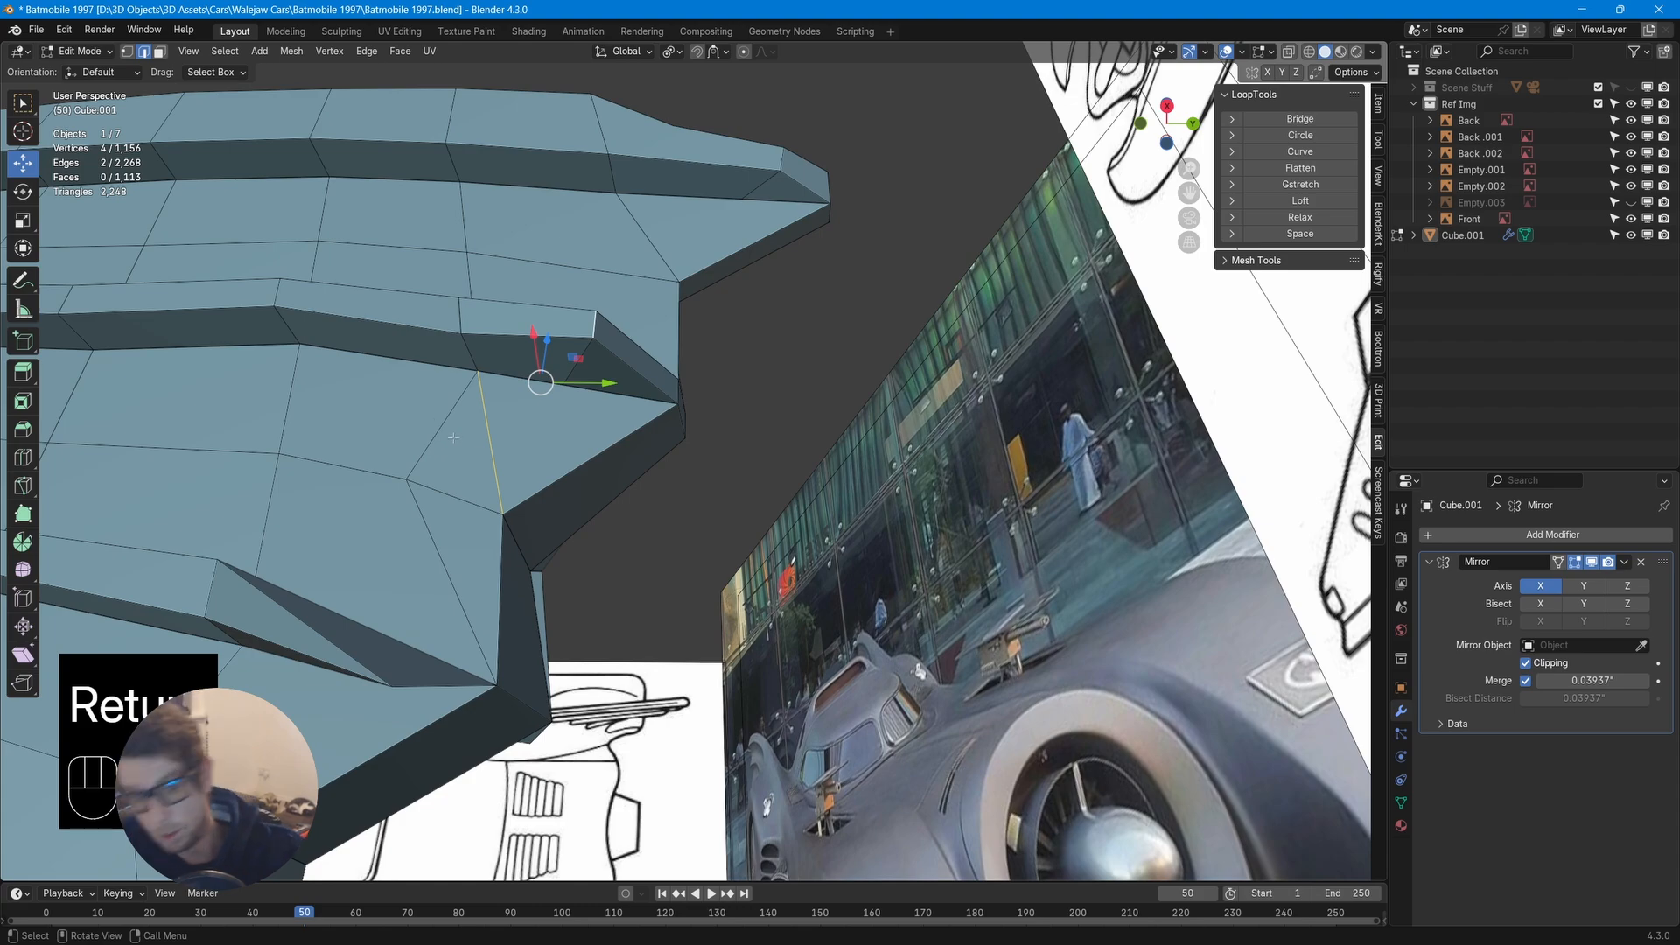
pyautogui.press('x')
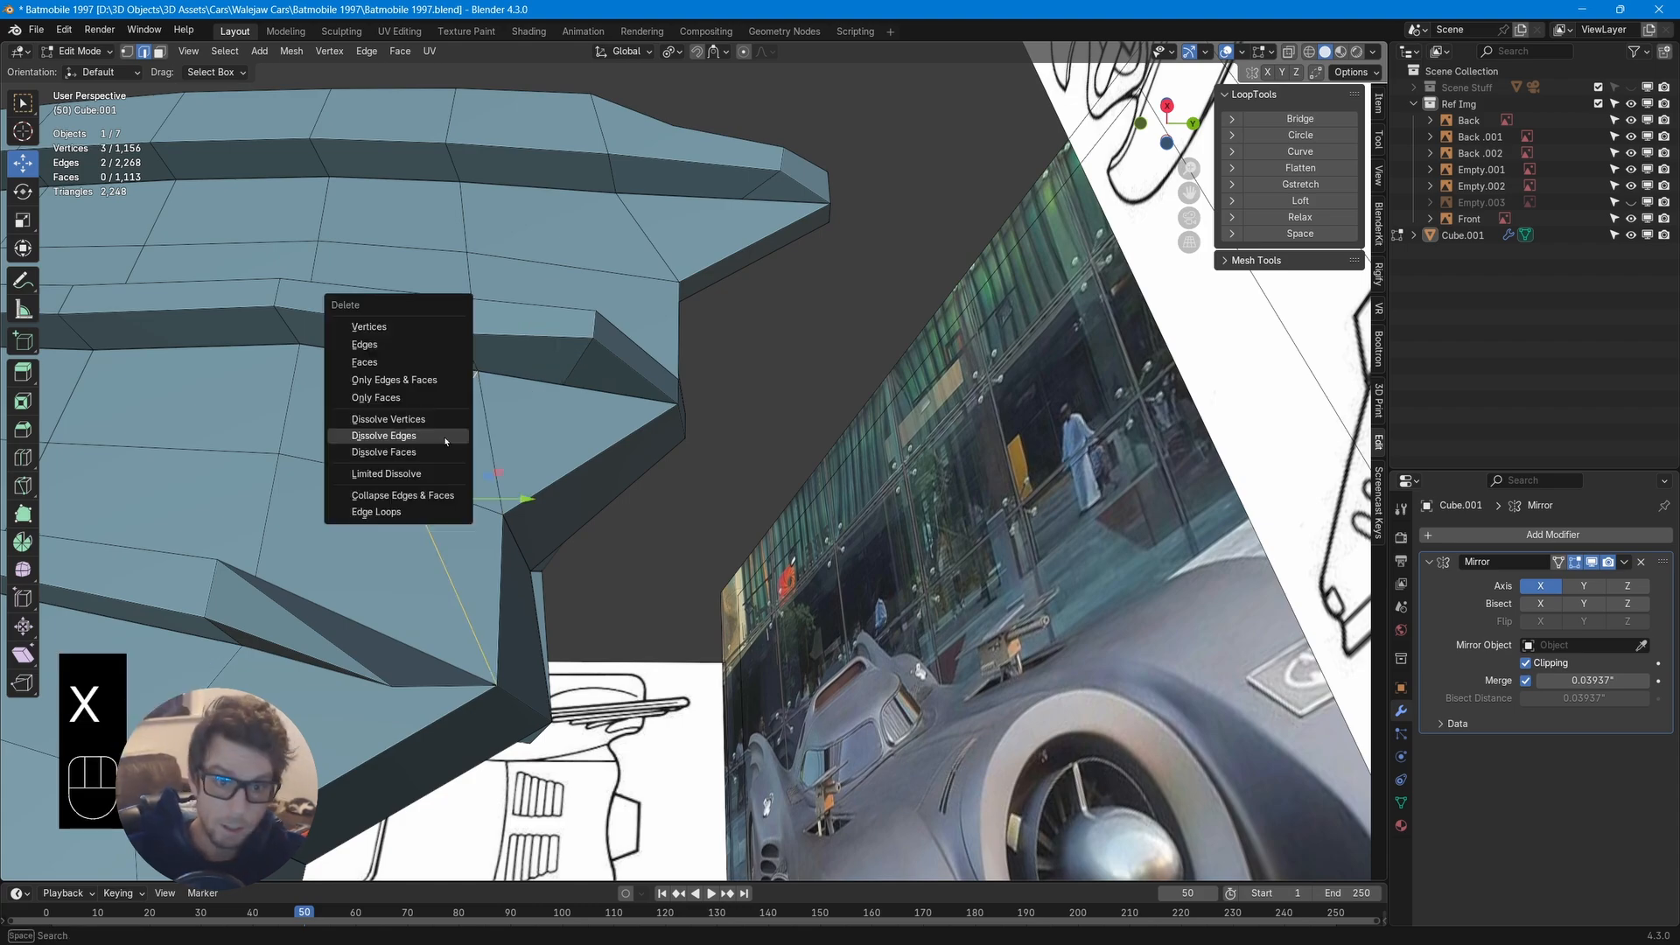
pyautogui.click(443, 435)
# Merge the surplus vertex into its neighbour on the fin's rear edge at the notch below the second rib
pyautogui.moveTo(444, 435); pyautogui.dragTo(728, 676, button='middle')
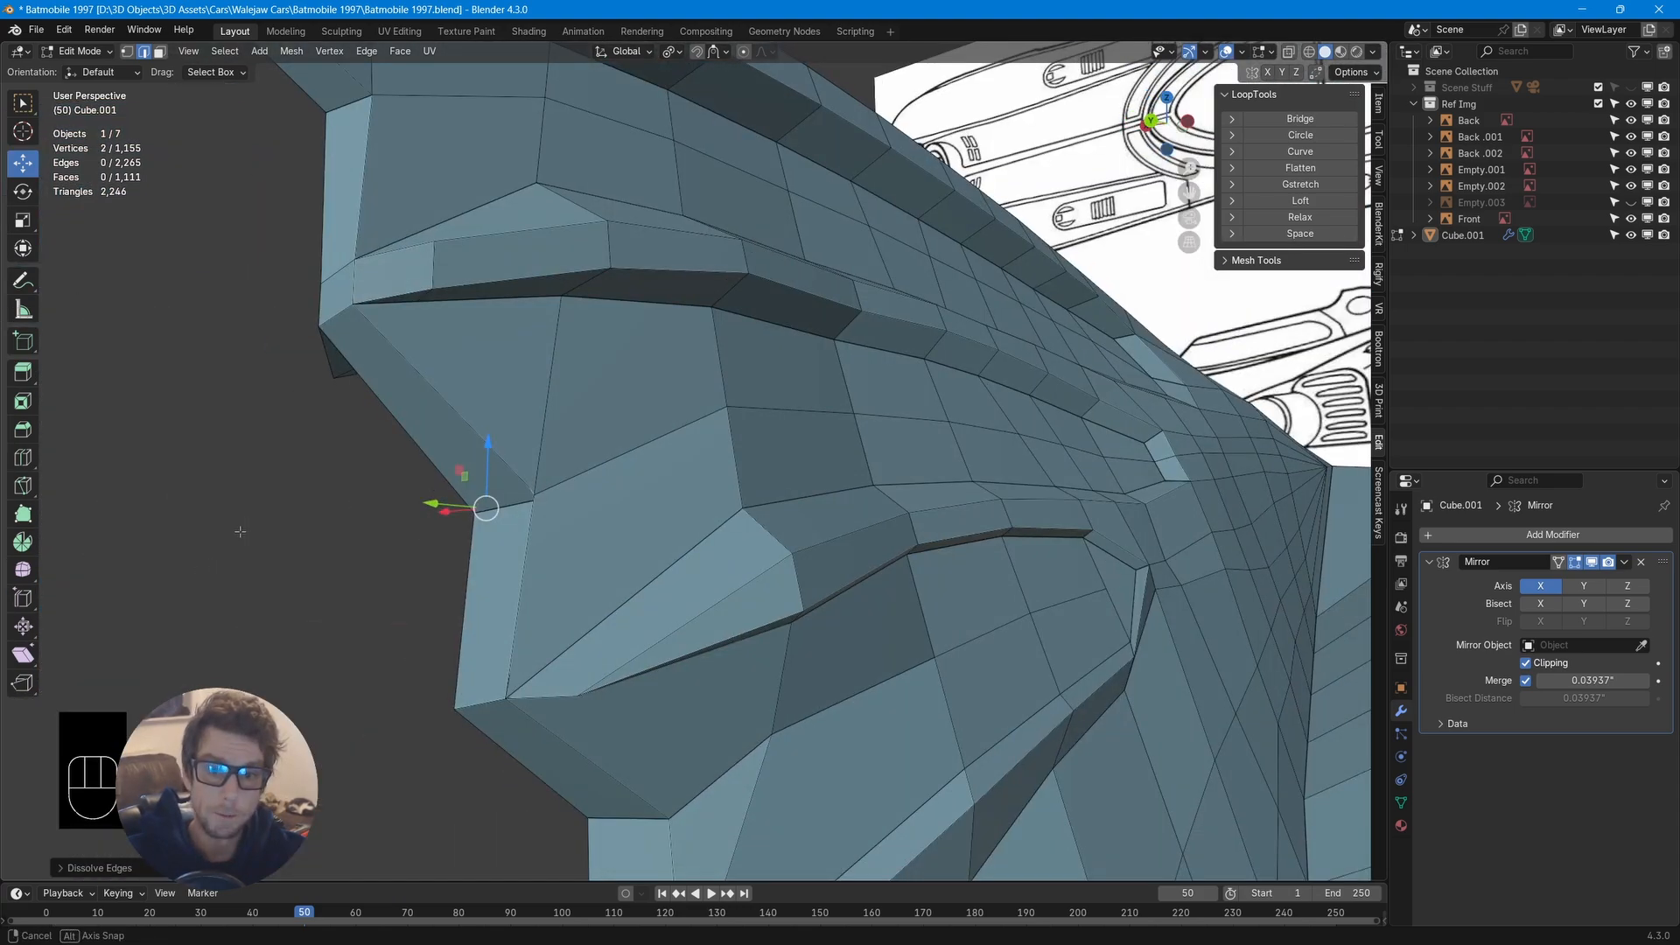
pyautogui.press('1')
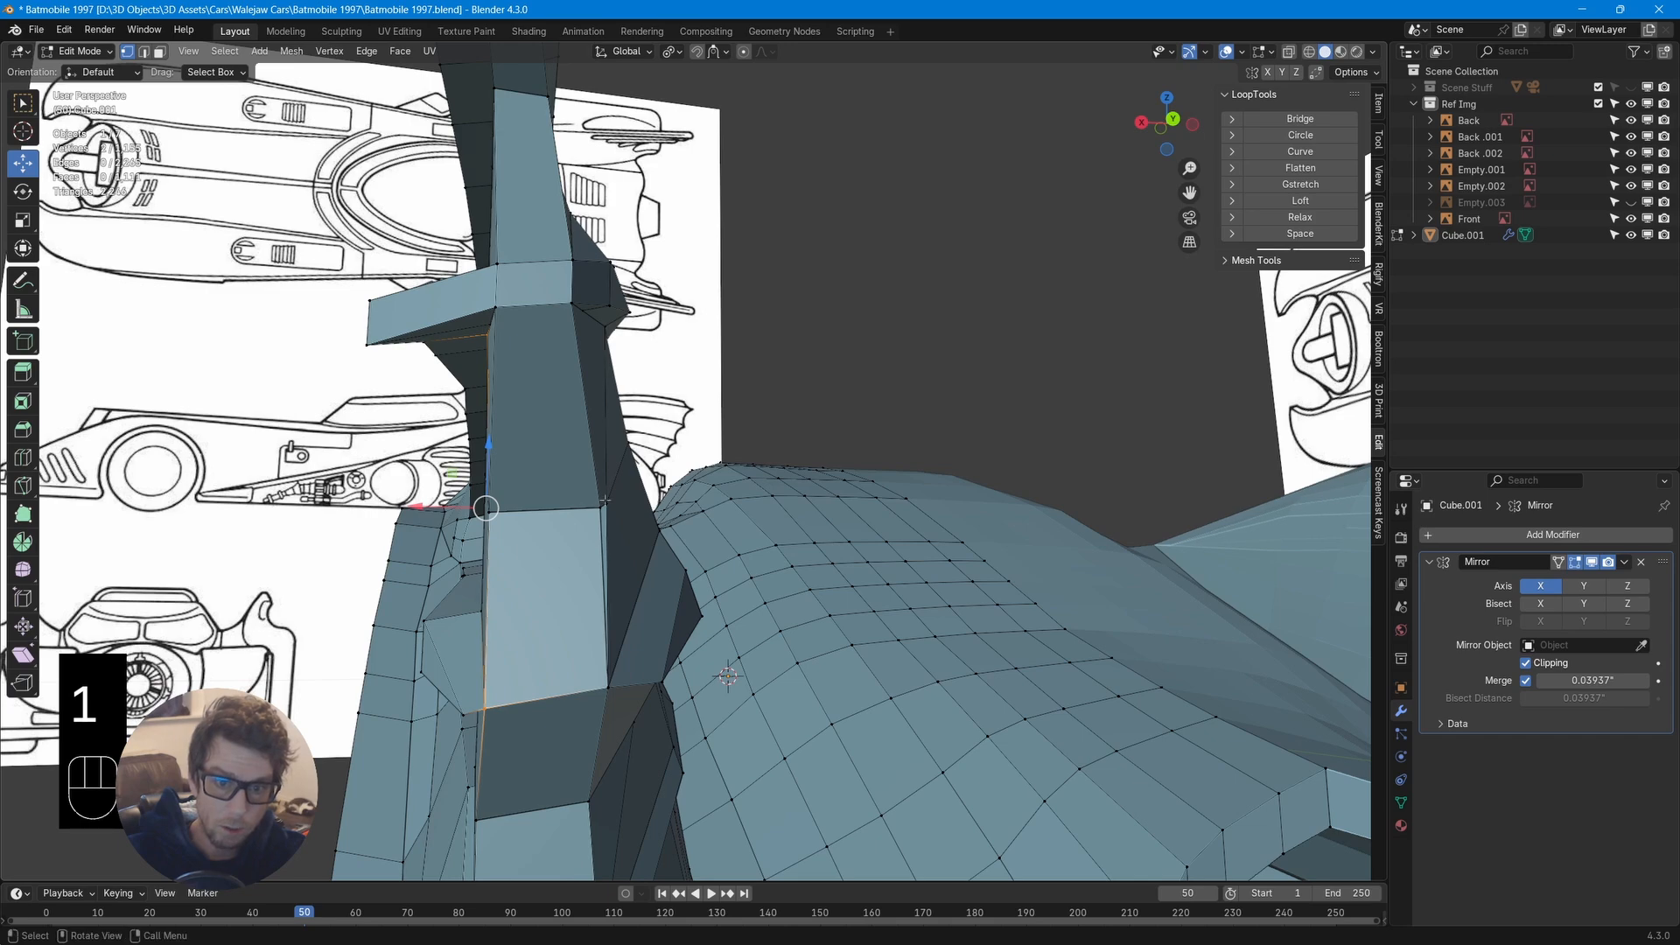
pyautogui.press('m')
pyautogui.click(672, 473)
pyautogui.moveTo(672, 473); pyautogui.dragTo(680, 512, button='middle')
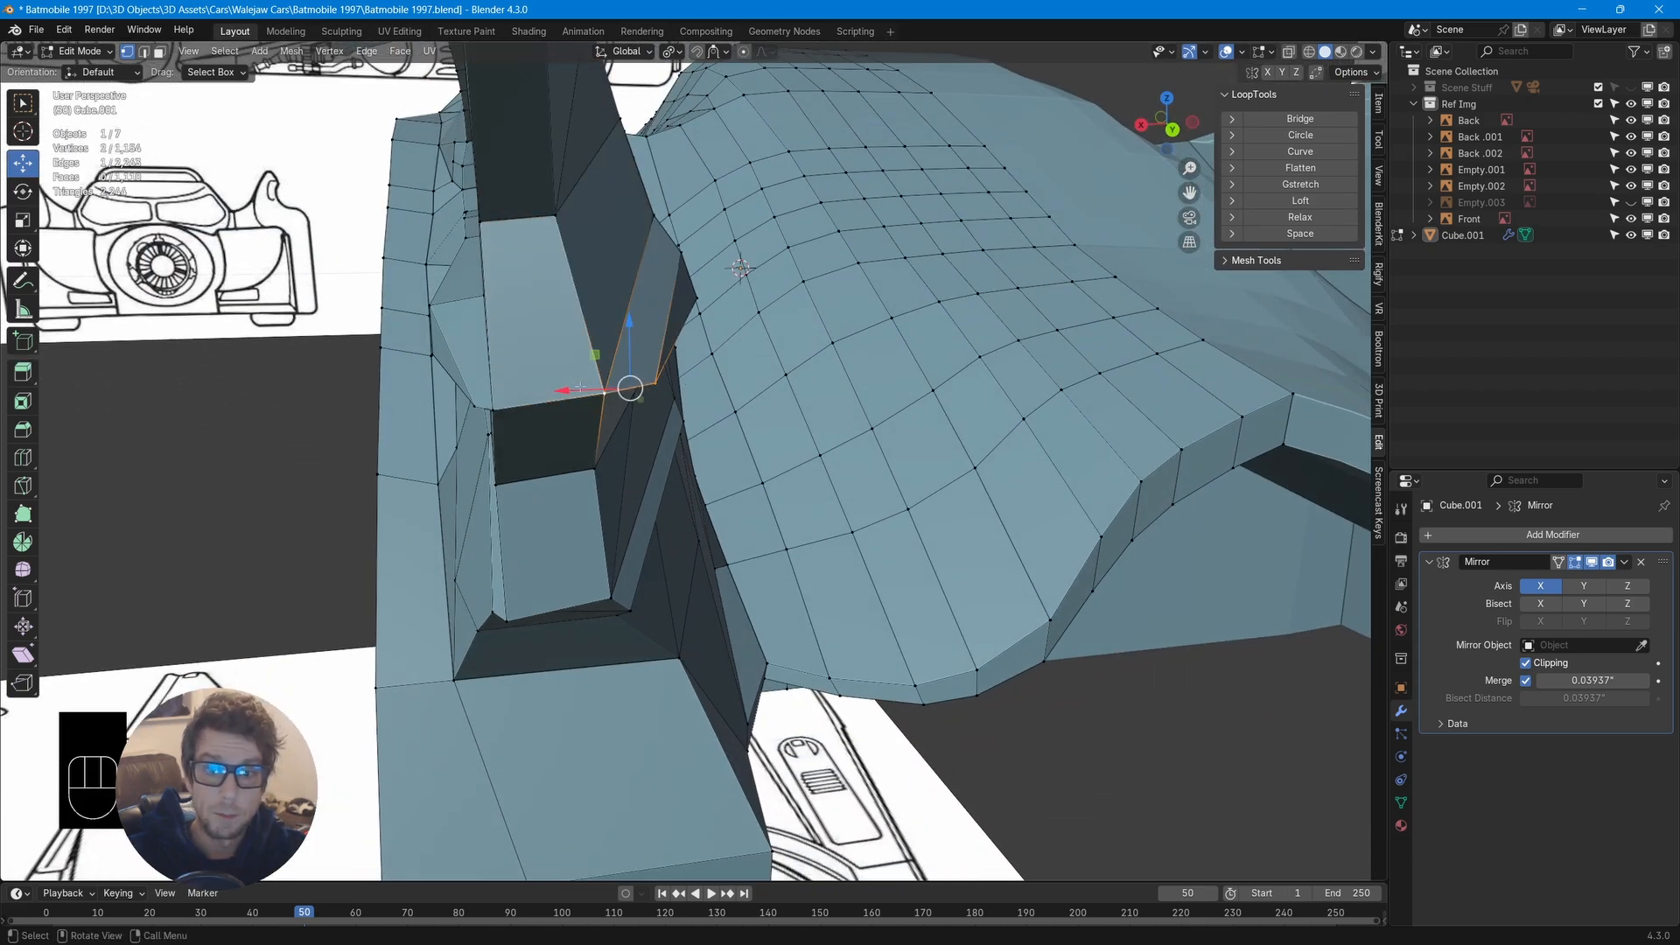
# Shift the two selected vertices on the rear edge at the rib's tip along X
pyautogui.moveTo(580, 386); pyautogui.dragTo(540, 392)
pyautogui.moveTo(582, 417)
pyautogui.mouseDown(button='middle')
pyautogui.moveTo(558, 390)
pyautogui.moveTo(461, 386)
pyautogui.moveTo(568, 428)
pyautogui.mouseUp(button='middle')
pyautogui.scroll(-10, 559, 389)
pyautogui.scroll(3, 559, 390)
pyautogui.scroll(7, 461, 386)
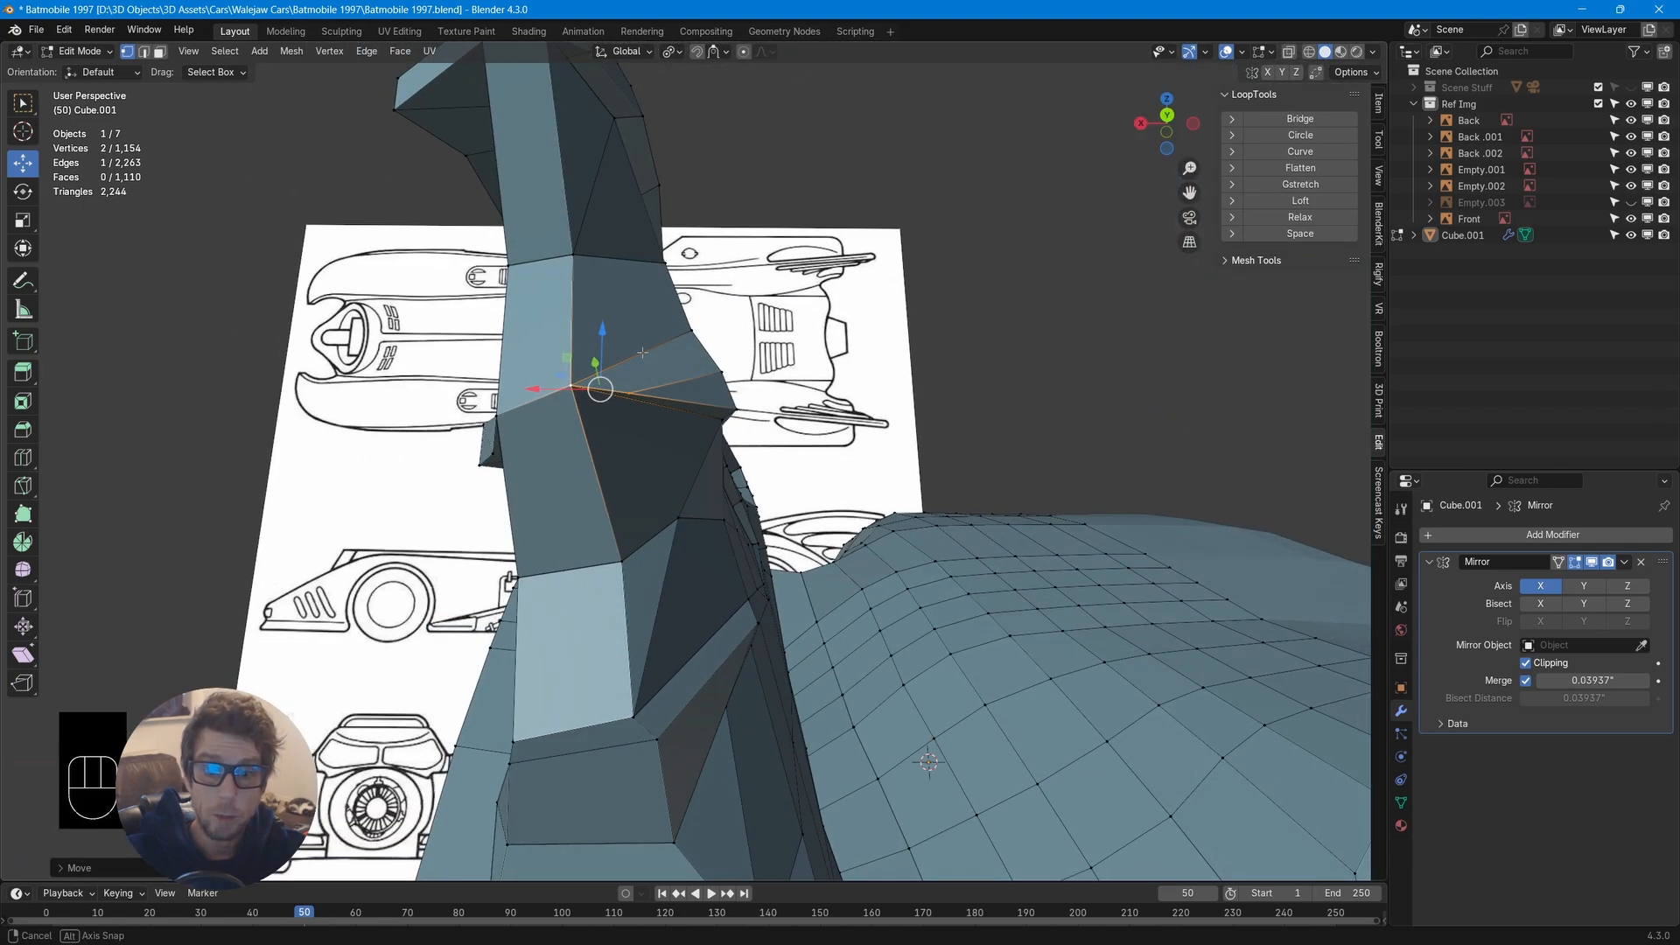
pyautogui.press('KP_Decimal')
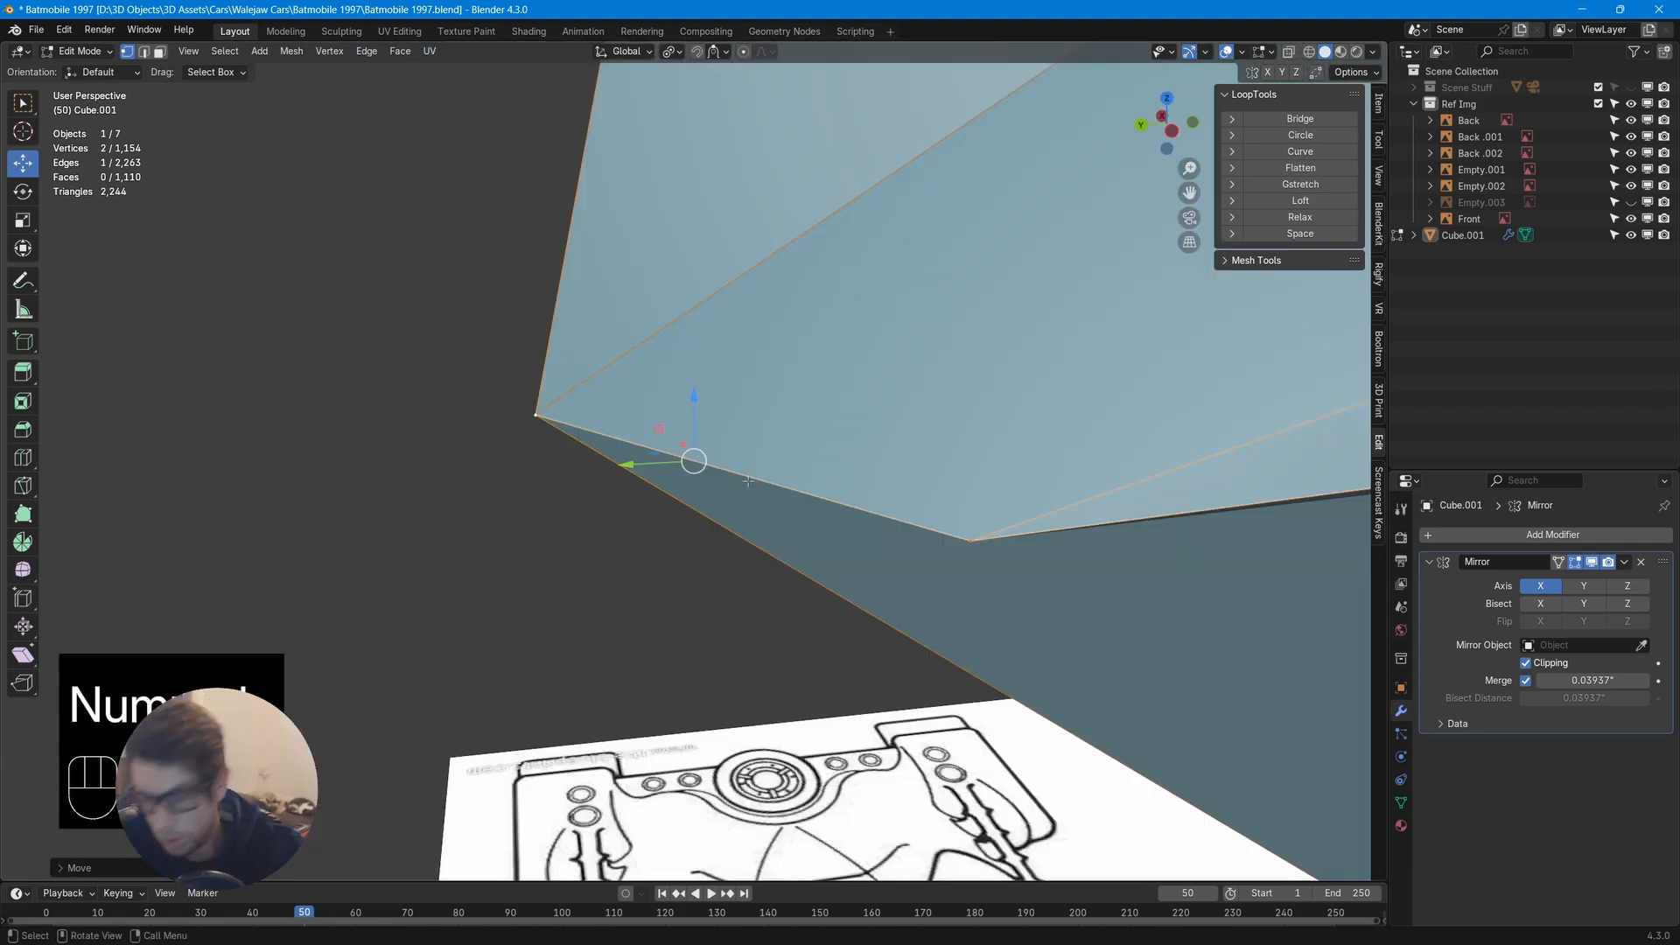
# Select the vertices around the narrow strip along the third rib and raise them slightly along Z
pyautogui.scroll(-15, 748, 481)
pyautogui.moveTo(748, 481); pyautogui.dragTo(890, 375, button='middle')
pyautogui.scroll(3, 862, 382)
pyautogui.keyDown('ctrl'); pyautogui.click(862, 382); pyautogui.keyUp('ctrl')
pyautogui.keyDown('ctrl'); pyautogui.click(862, 390); pyautogui.keyUp('ctrl')
pyautogui.keyDown('ctrl'); pyautogui.click(946, 366); pyautogui.keyUp('ctrl')
pyautogui.keyDown('ctrl'); pyautogui.click(948, 380); pyautogui.keyUp('ctrl')
pyautogui.moveTo(850, 329); pyautogui.dragTo(845, 320)
pyautogui.moveTo(845, 319); pyautogui.dragTo(971, 357, button='middle')
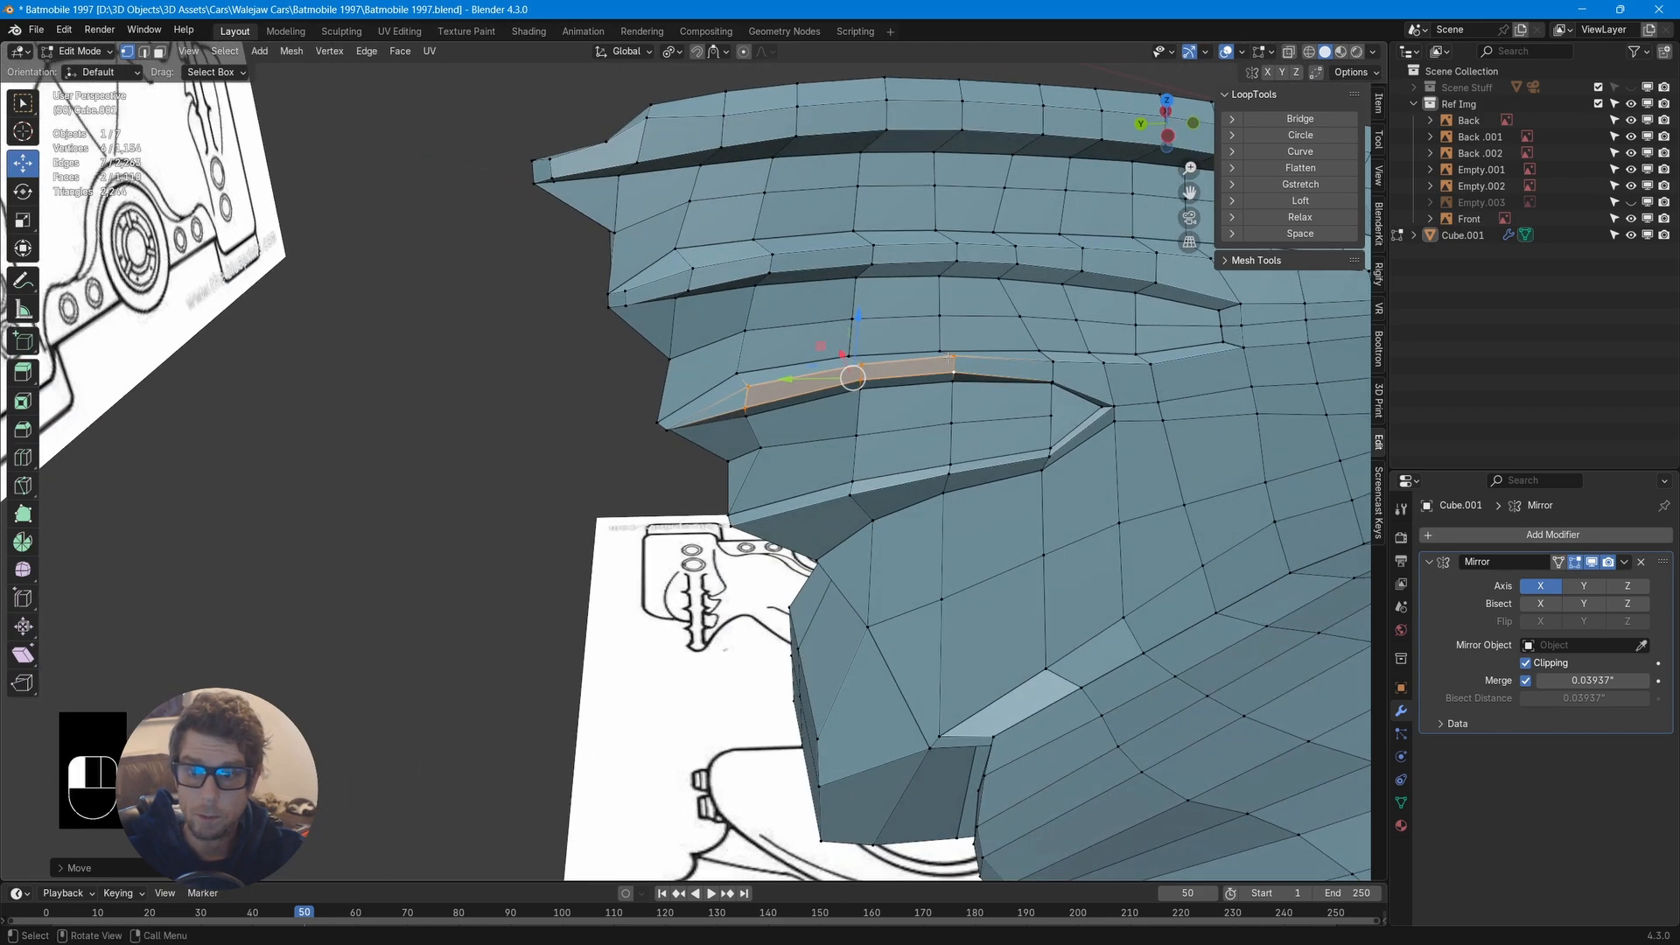
# Adjust the heights of the vertices on the third rib toward its front end along Z
pyautogui.keyDown('shift'); pyautogui.click(954, 374); pyautogui.keyUp('shift')
pyautogui.moveTo(963, 302); pyautogui.dragTo(963, 304)
pyautogui.moveTo(1127, 412); pyautogui.dragTo(994, 414, button='middle')
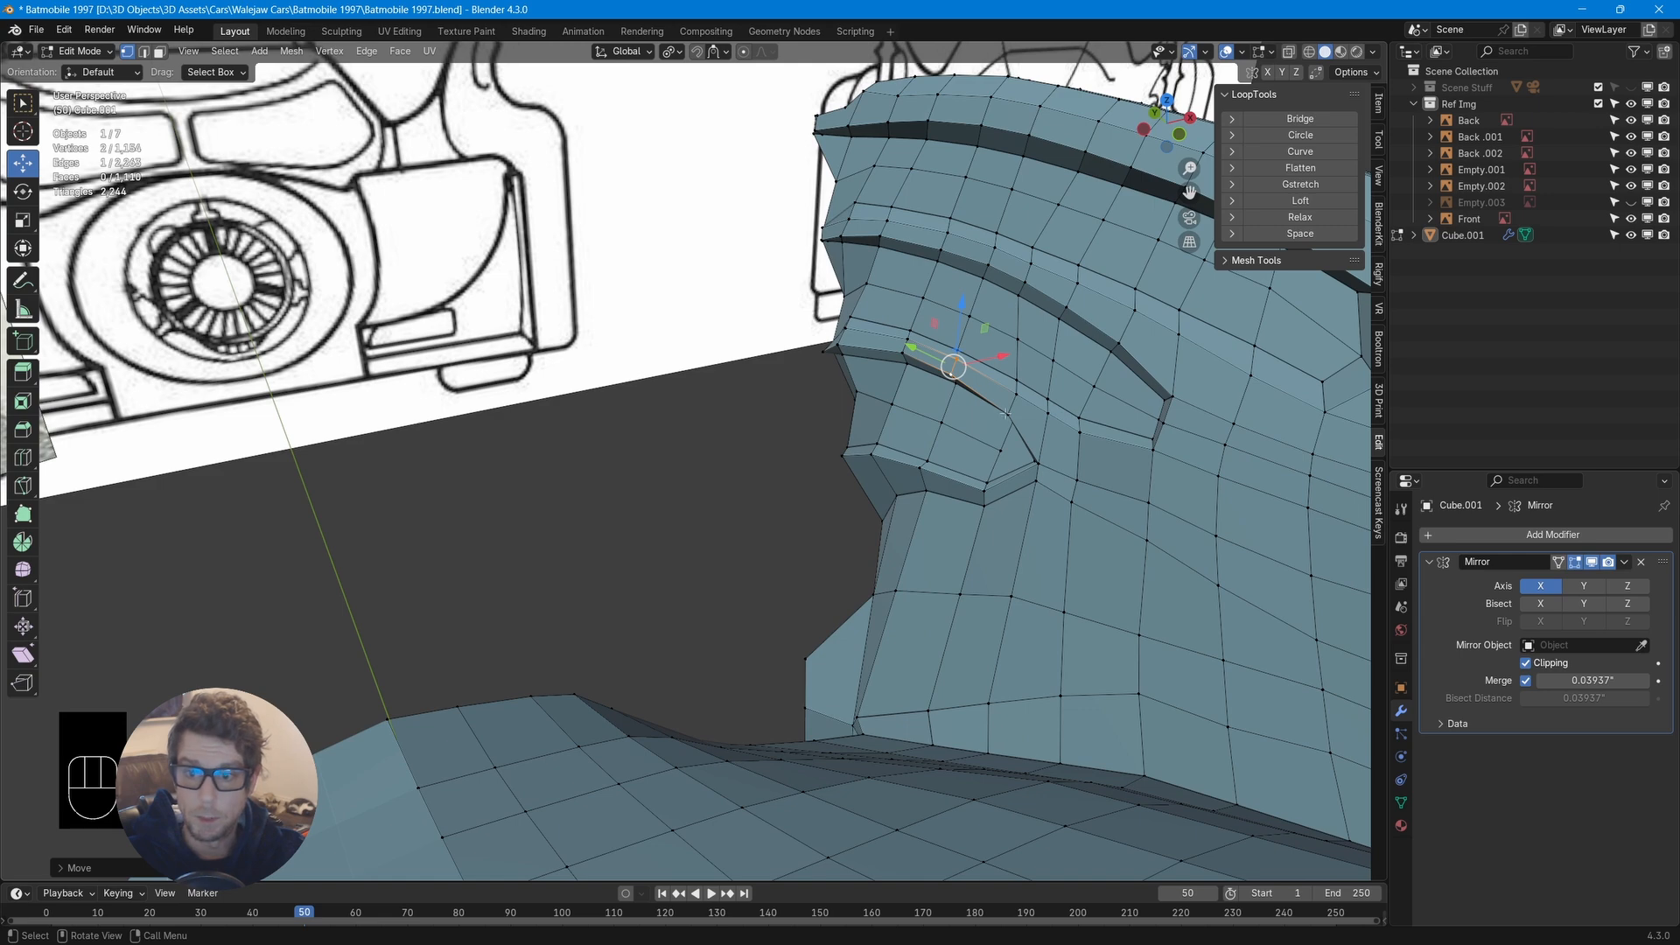
pyautogui.keyDown('shift'); pyautogui.click(1008, 413); pyautogui.keyUp('shift')
pyautogui.moveTo(1018, 353); pyautogui.dragTo(1018, 345)
# Move the vertex on the fourth rib near its rear tip slightly rearward along Y
pyautogui.moveTo(1018, 345); pyautogui.dragTo(883, 383, button='middle')
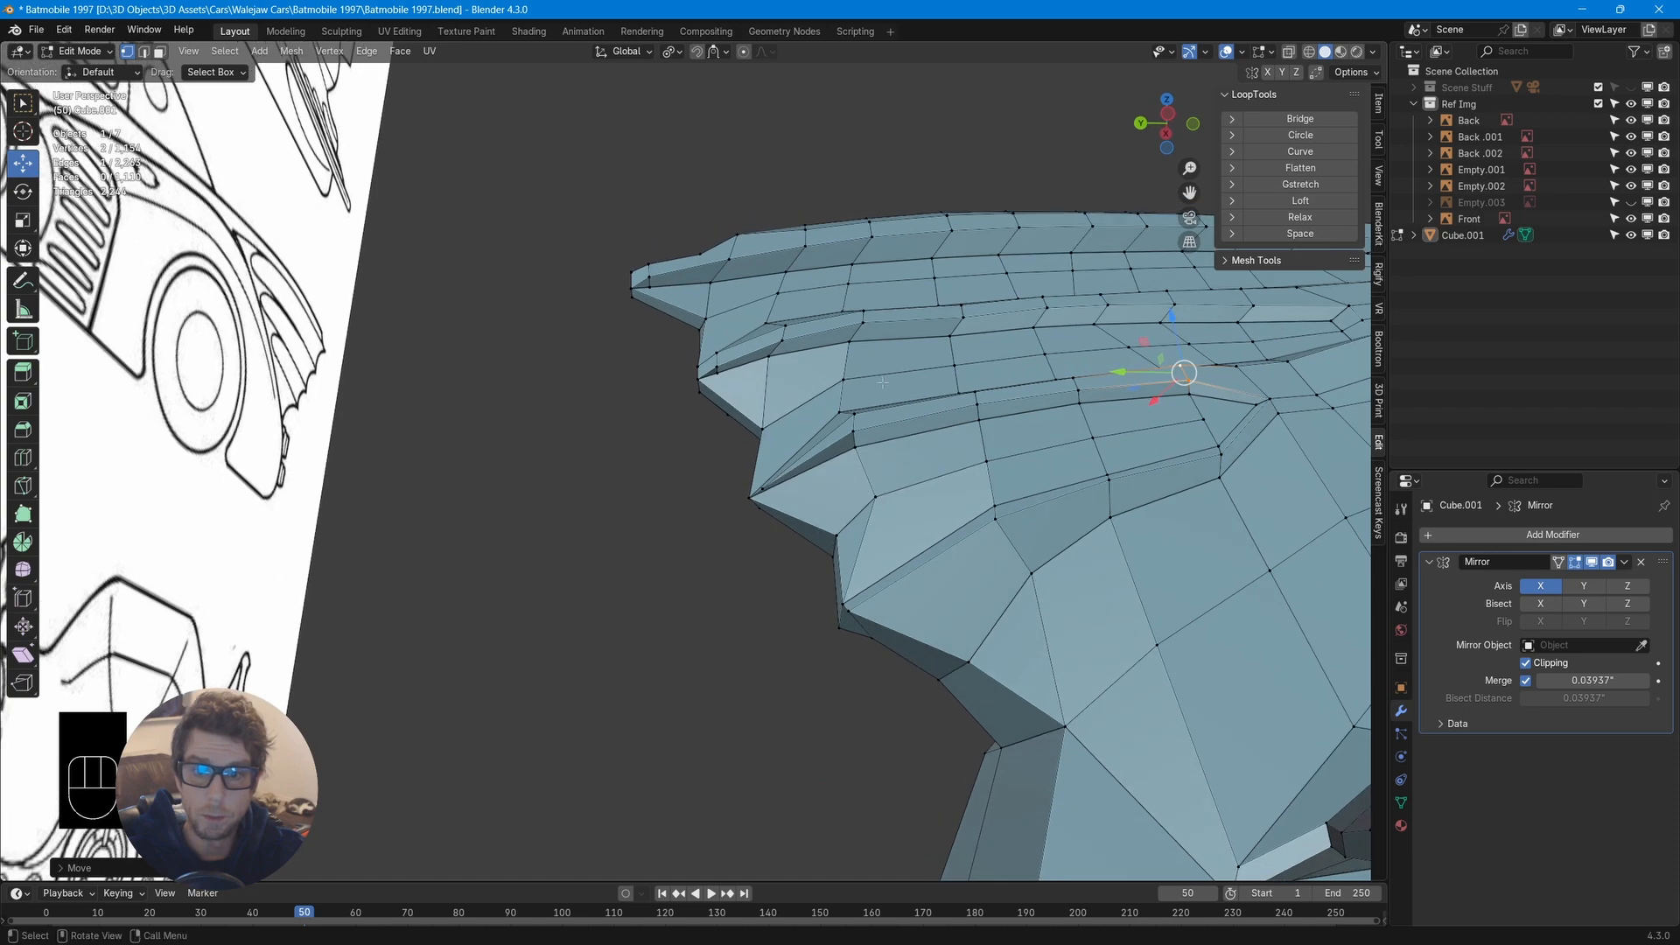
pyautogui.moveTo(786, 346); pyautogui.dragTo(845, 363, button='middle')
pyautogui.click(876, 575)
pyautogui.moveTo(823, 569); pyautogui.dragTo(807, 564)
pyautogui.click(811, 566)
# Knife-cut new edges from the third rib's lower border near its tip across the panel toward the fourth rib
pyautogui.moveTo(811, 566); pyautogui.dragTo(846, 484, button='middle')
pyautogui.press('k')
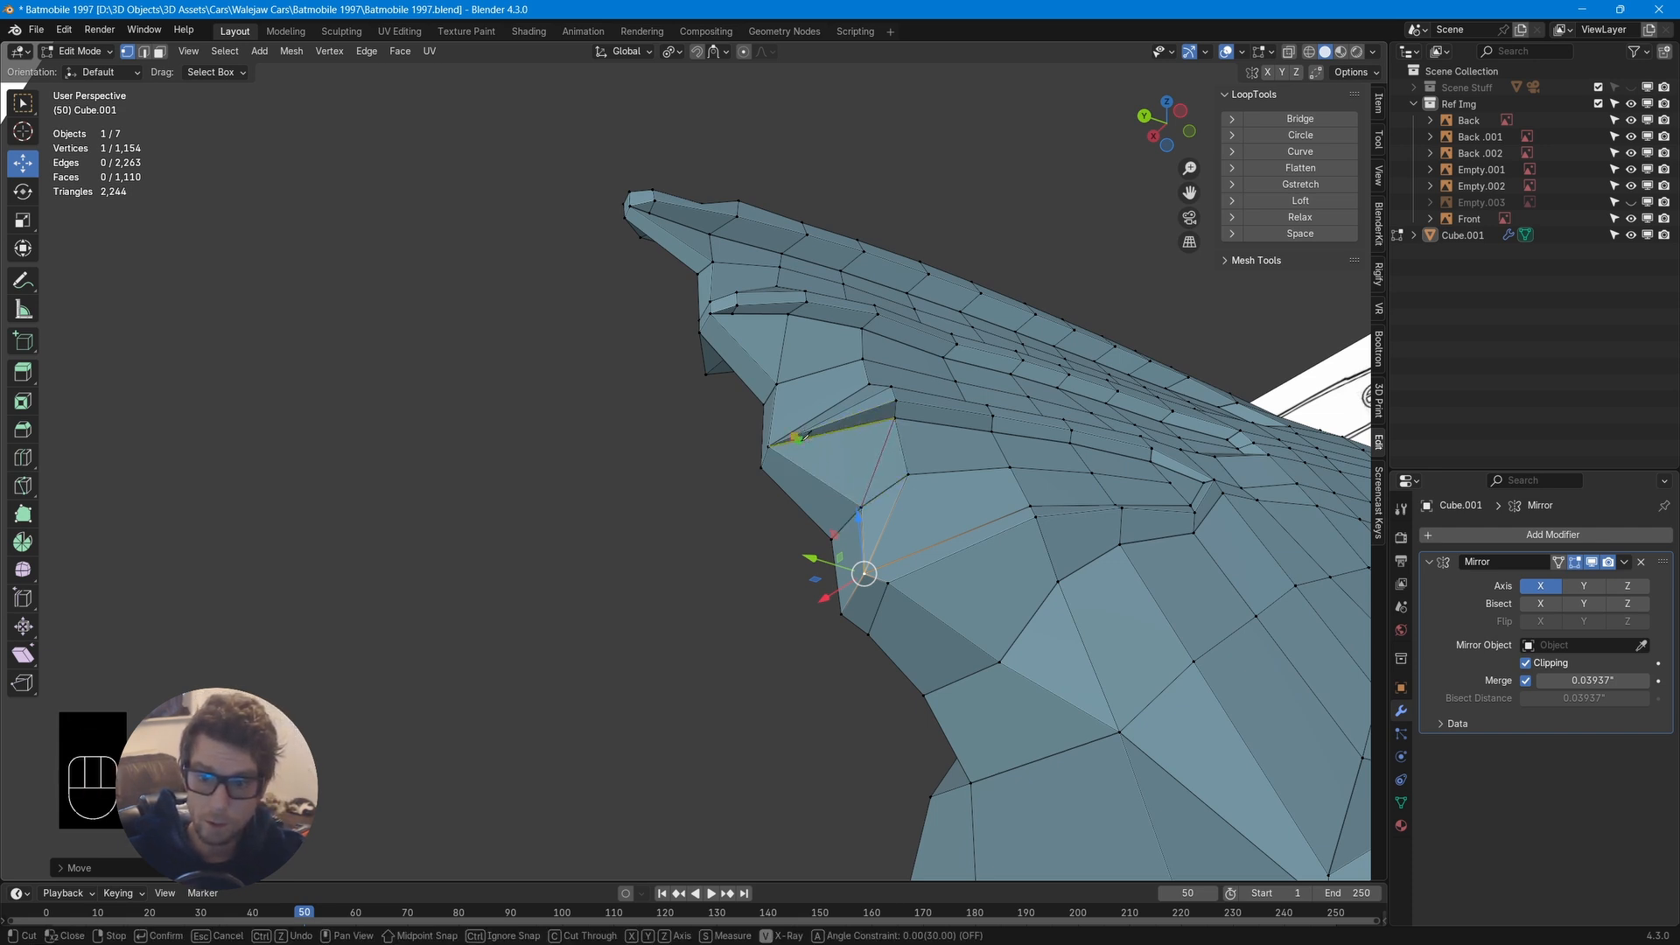
pyautogui.press('Return')
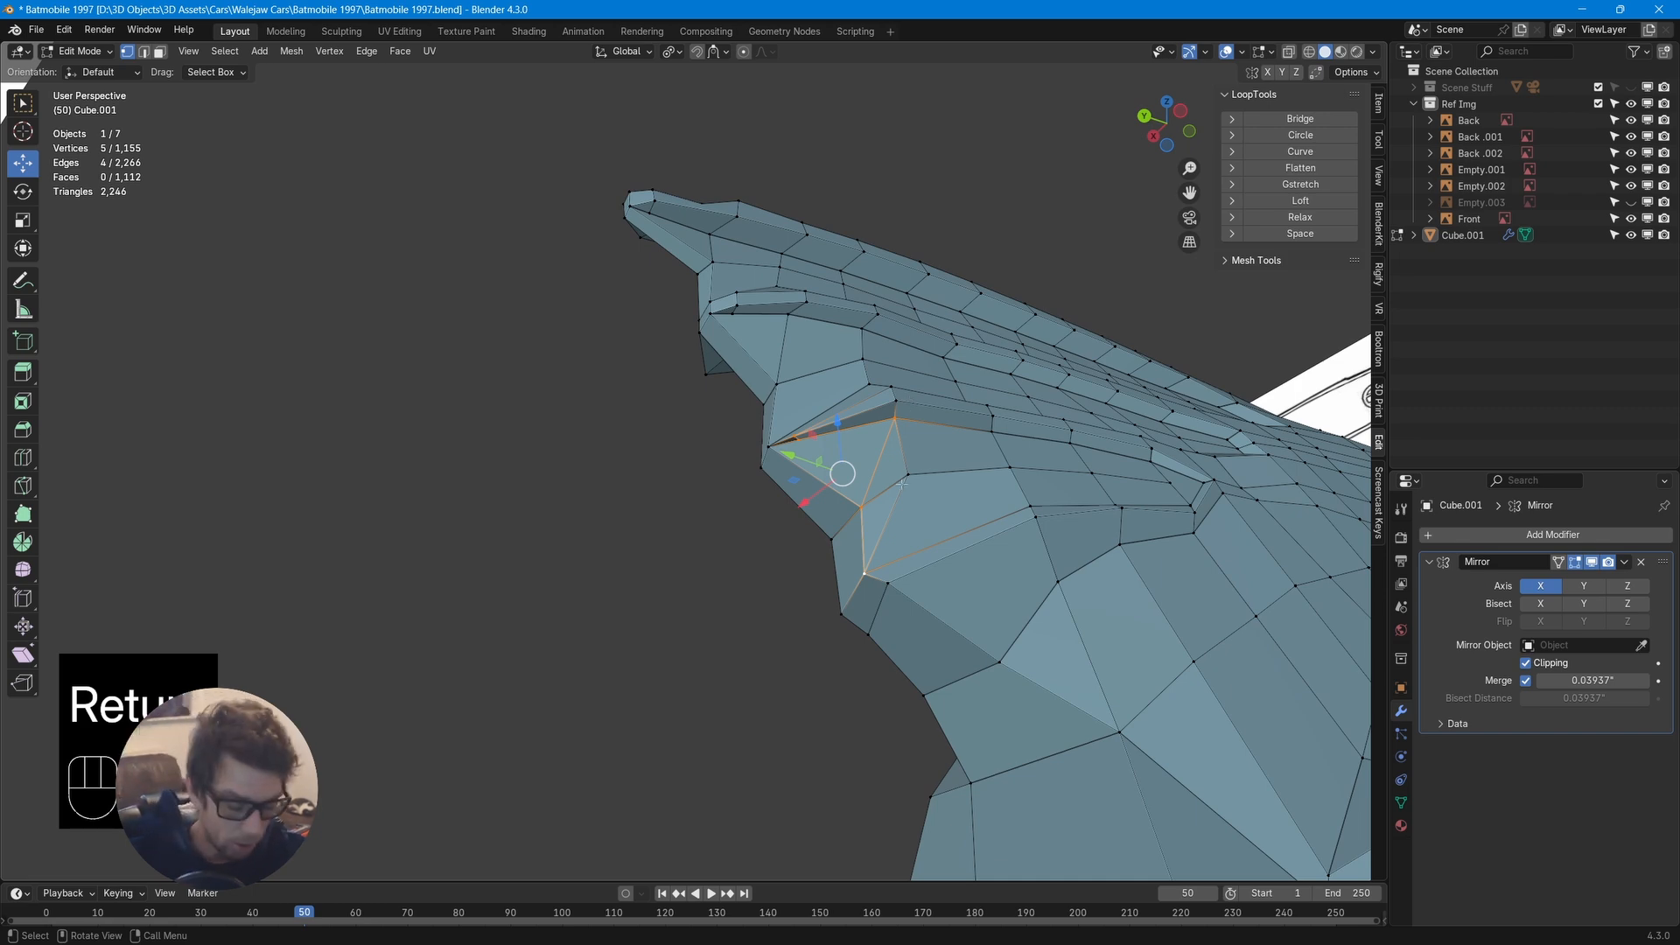
# Dissolve the two selected edges on the fin's outer edge, just below the tip of the third rib
pyautogui.press('2')
pyautogui.press('x')
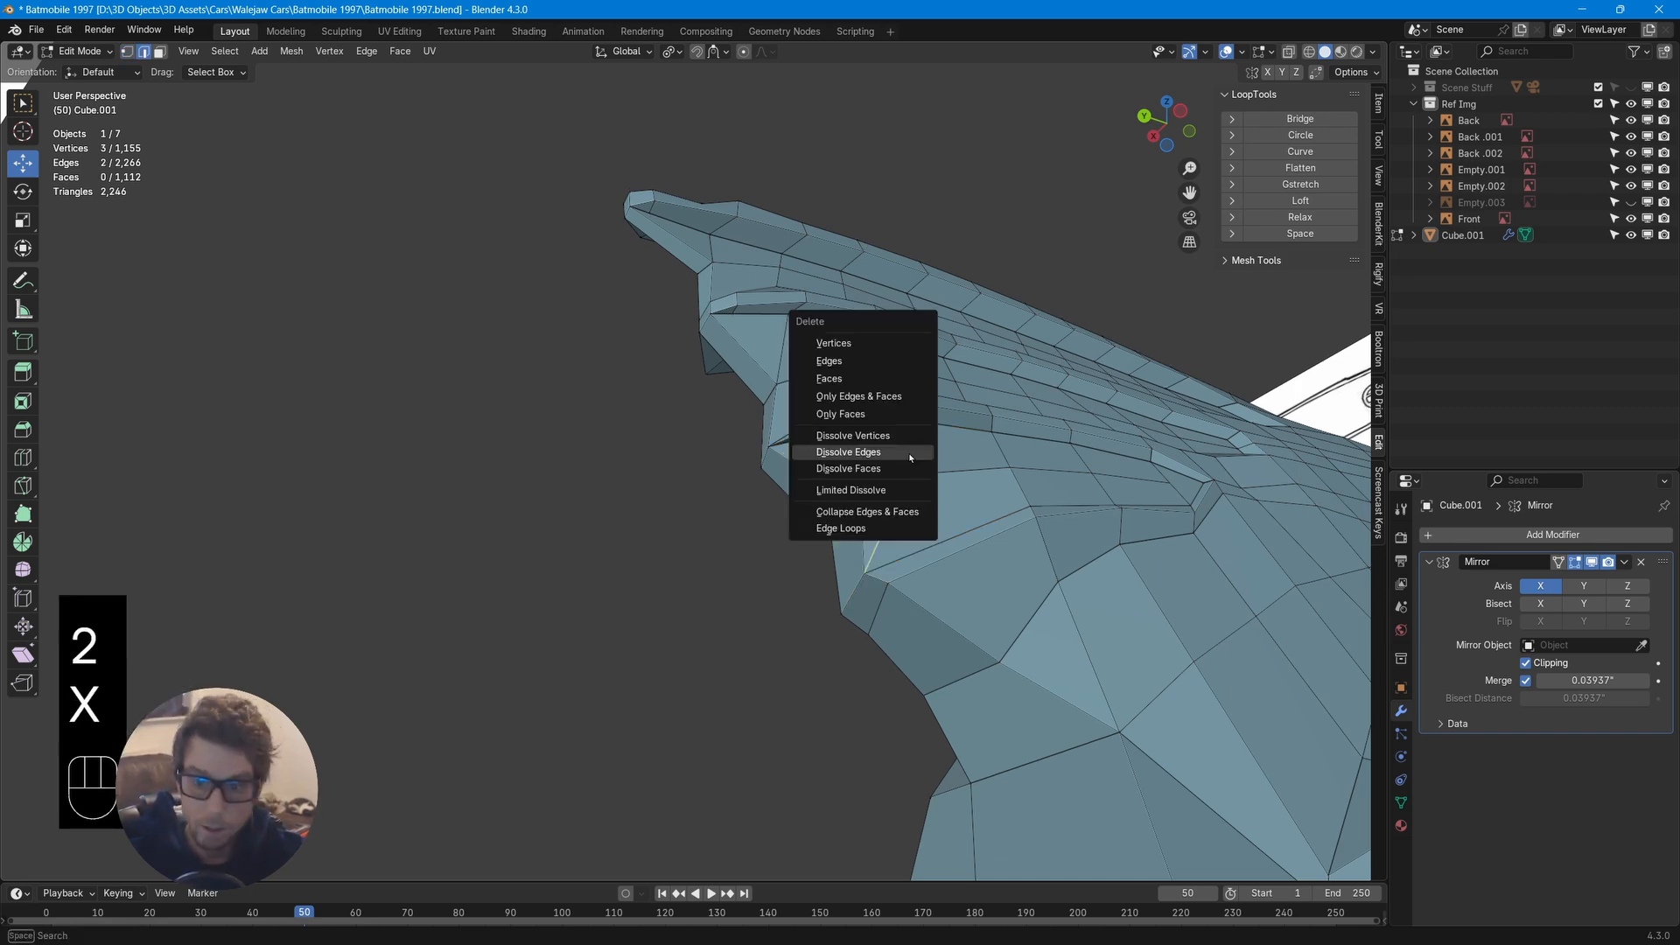
pyautogui.click(901, 451)
pyautogui.moveTo(901, 451); pyautogui.dragTo(1008, 496, button='middle')
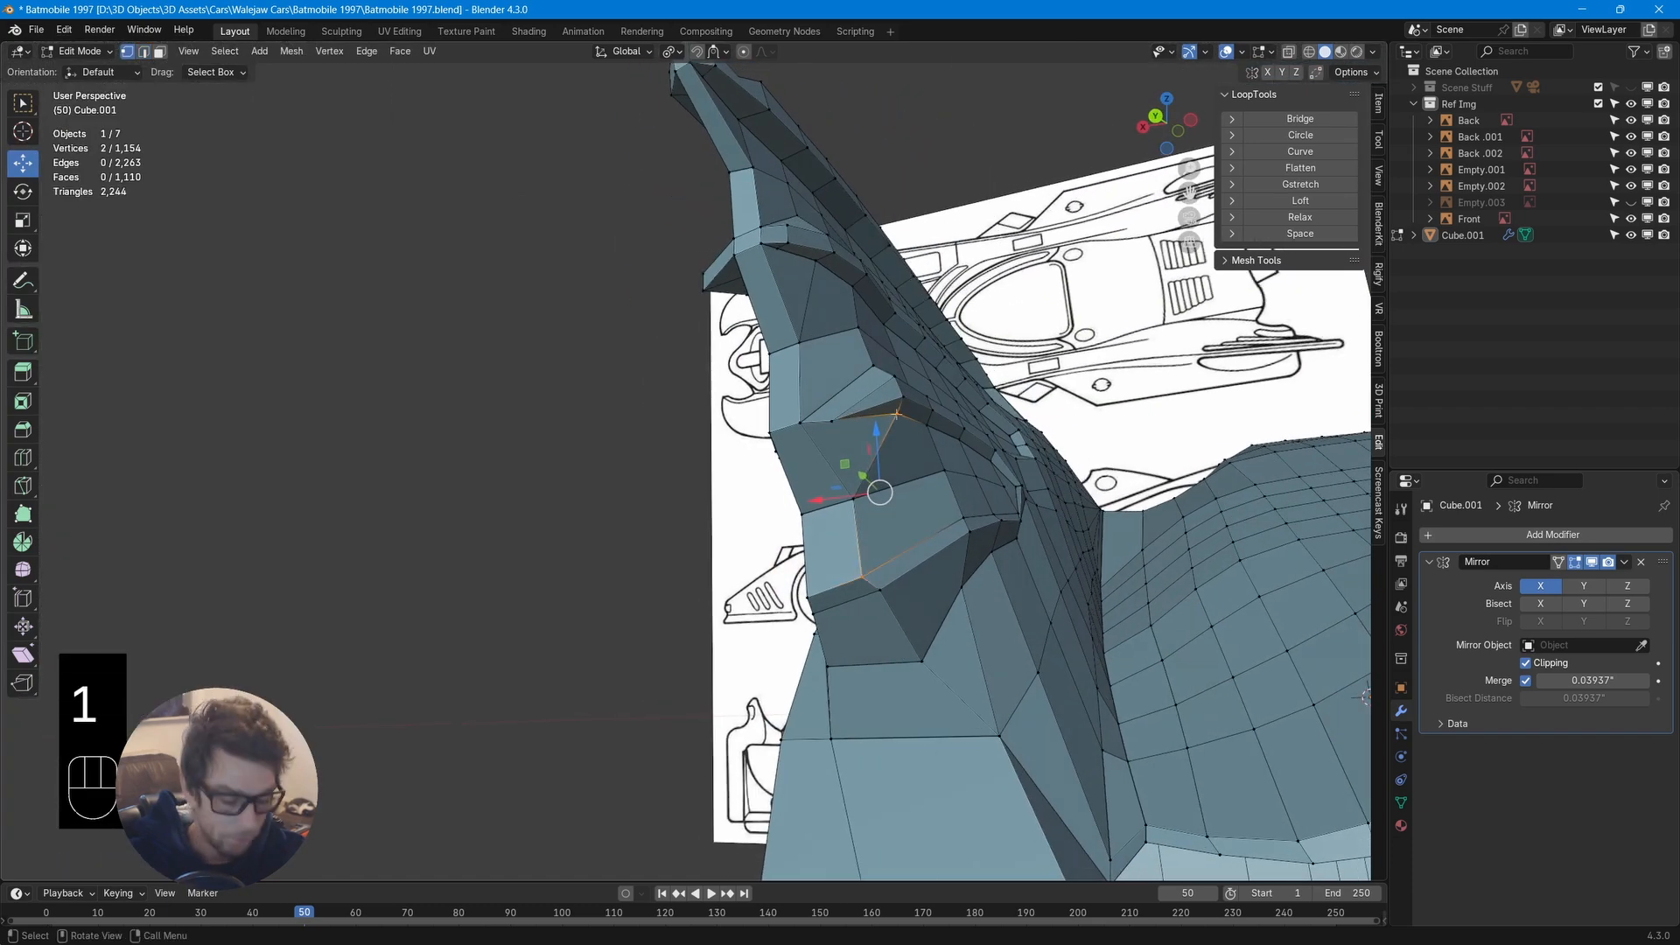
# Reposition the vertices at the outer end of the fin's third rib
pyautogui.moveTo(823, 400)
pyautogui.mouseDown()
pyautogui.moveTo(805, 402)
pyautogui.moveTo(840, 428)
pyautogui.mouseUp()
pyautogui.click(902, 397)
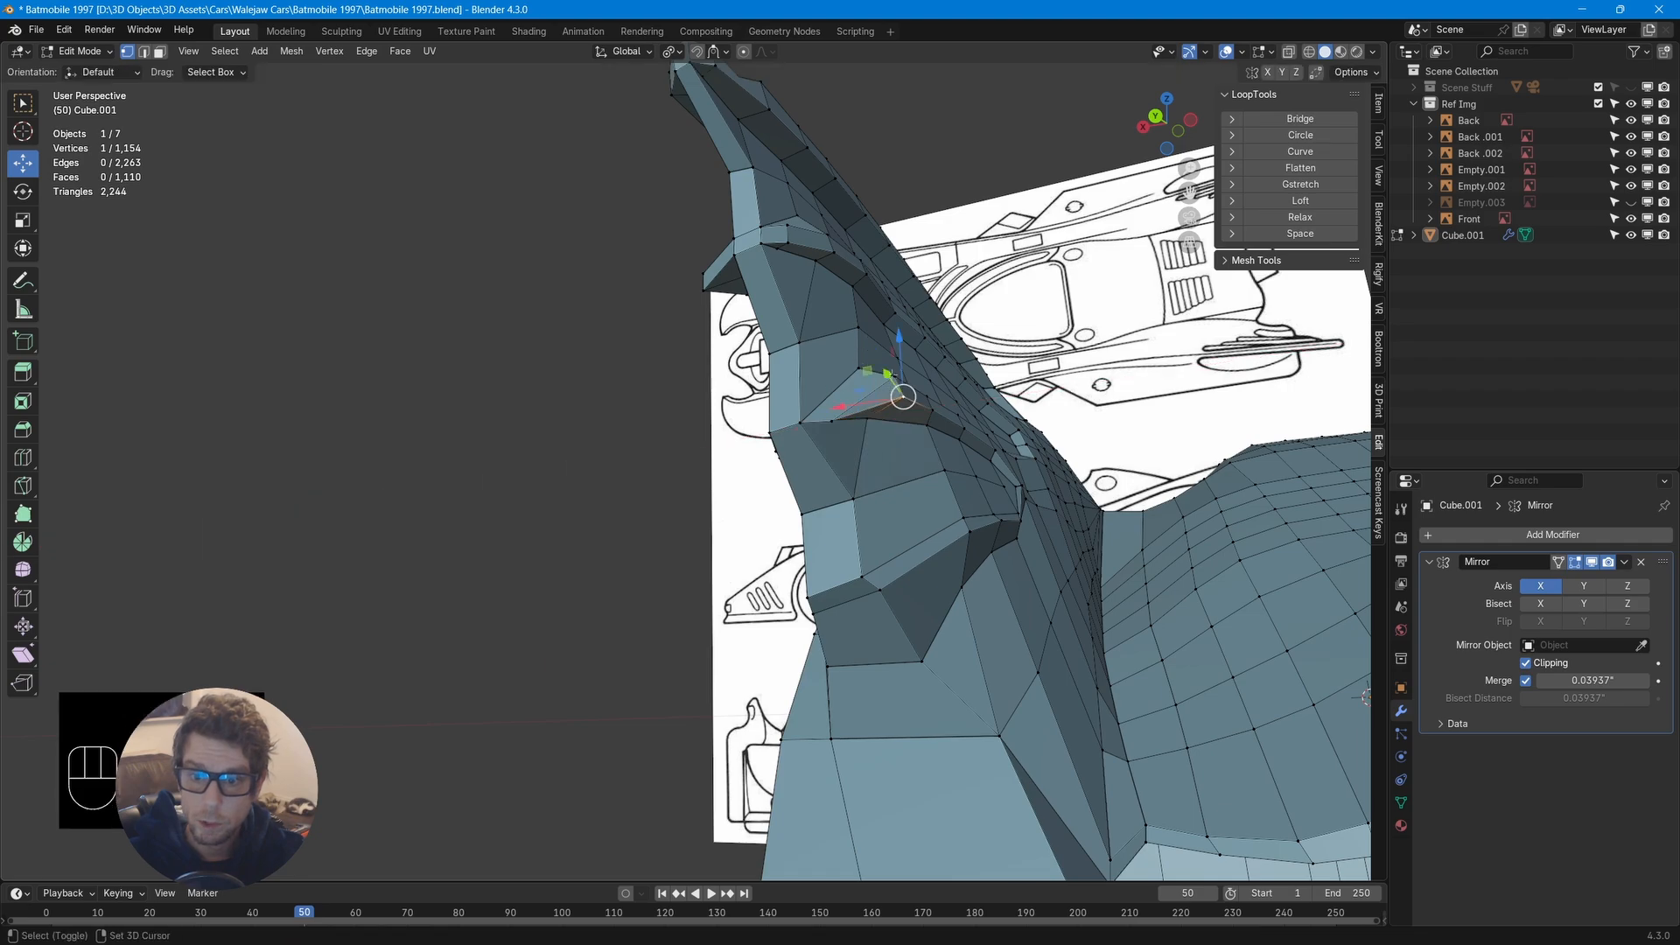
pyautogui.moveTo(866, 398); pyautogui.dragTo(725, 333, button='middle')
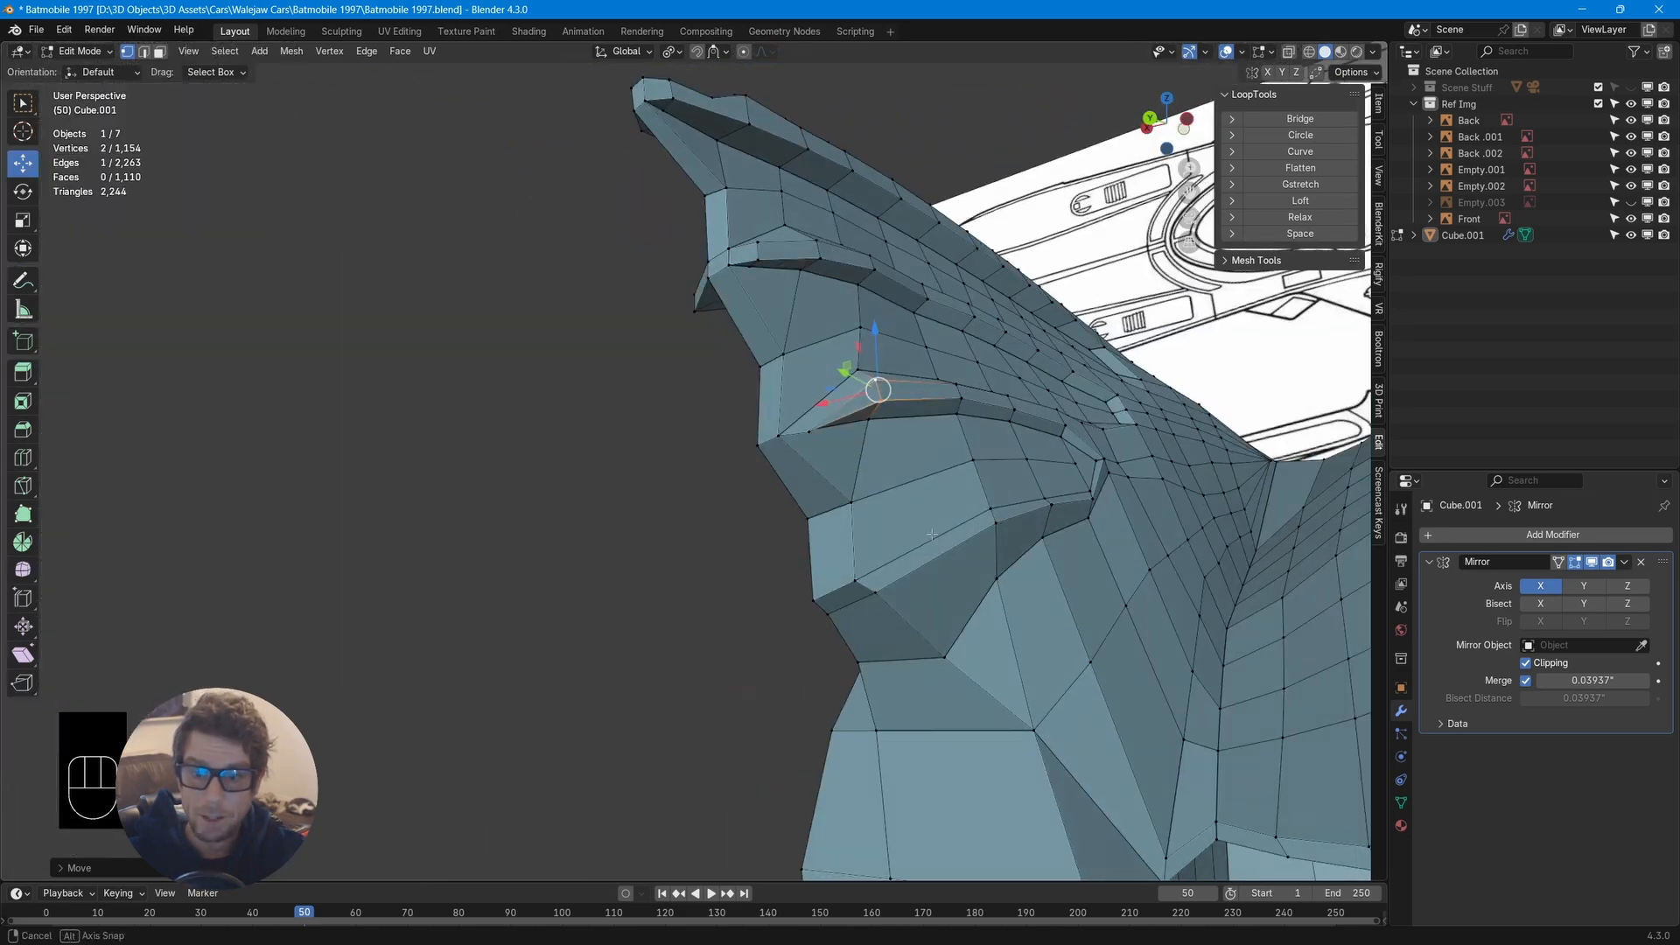
pyautogui.moveTo(928, 490); pyautogui.dragTo(950, 516, button='middle')
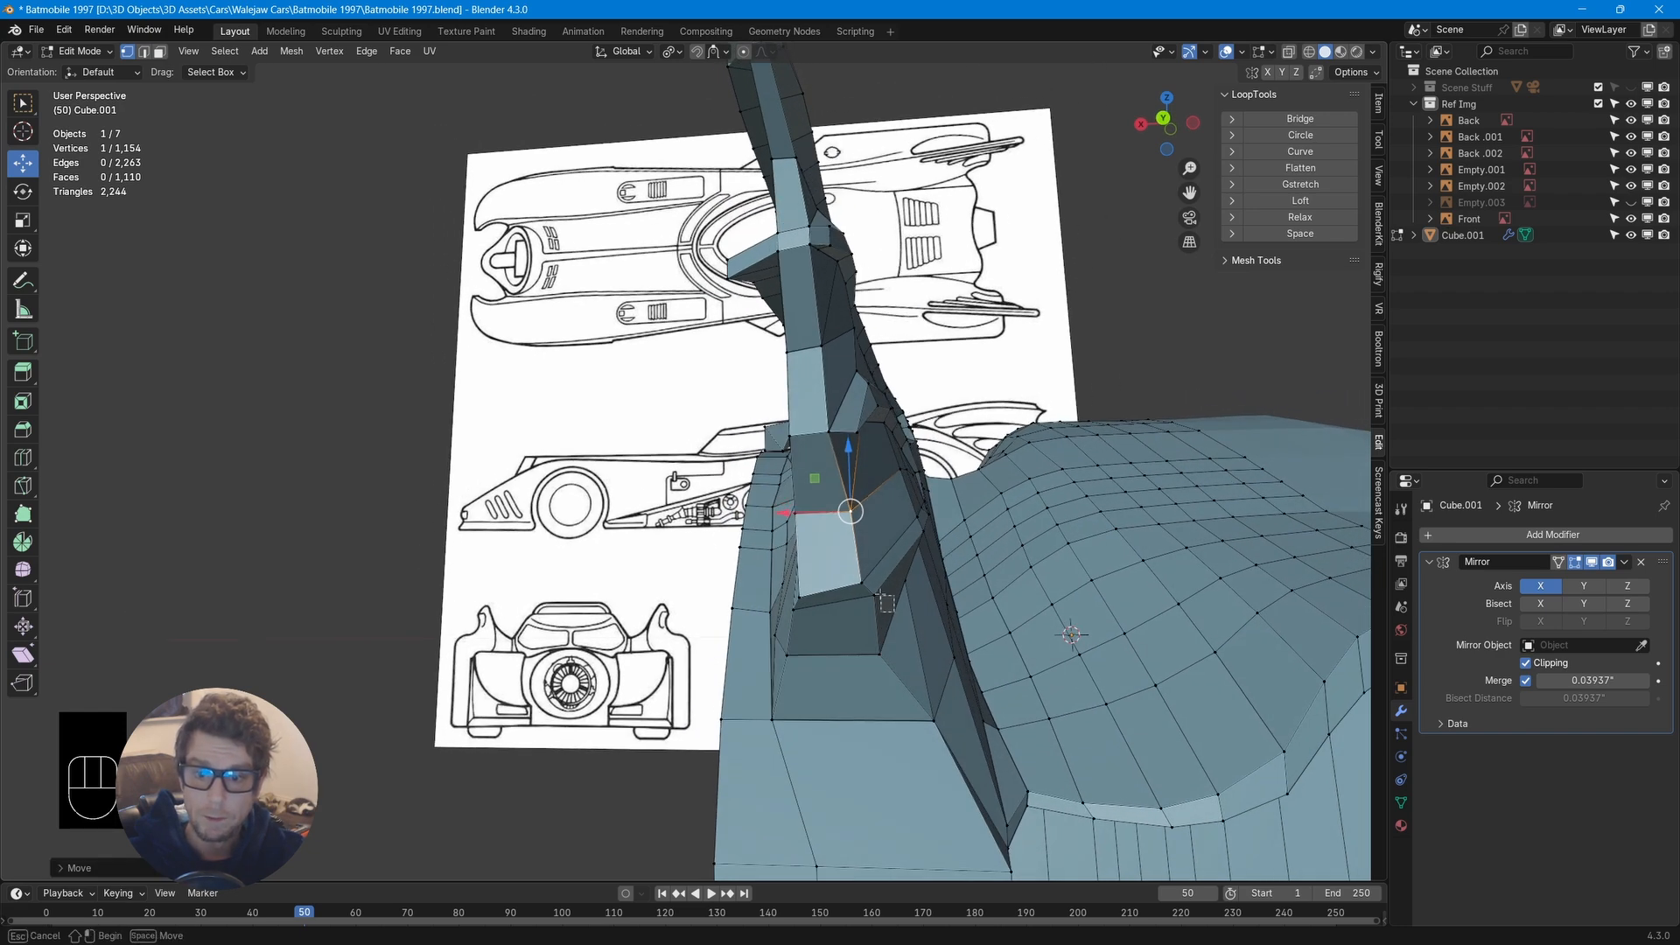
# Shift the vertex in the notch between the third and lowest ribs along the X axis
pyautogui.moveTo(865, 525); pyautogui.dragTo(878, 540)
pyautogui.click(852, 511)
pyautogui.moveTo(851, 512)
pyautogui.mouseDown(button='middle')
pyautogui.moveTo(788, 515)
pyautogui.moveTo(841, 512)
pyautogui.mouseUp(button='middle')
pyautogui.moveTo(807, 511); pyautogui.dragTo(806, 510)
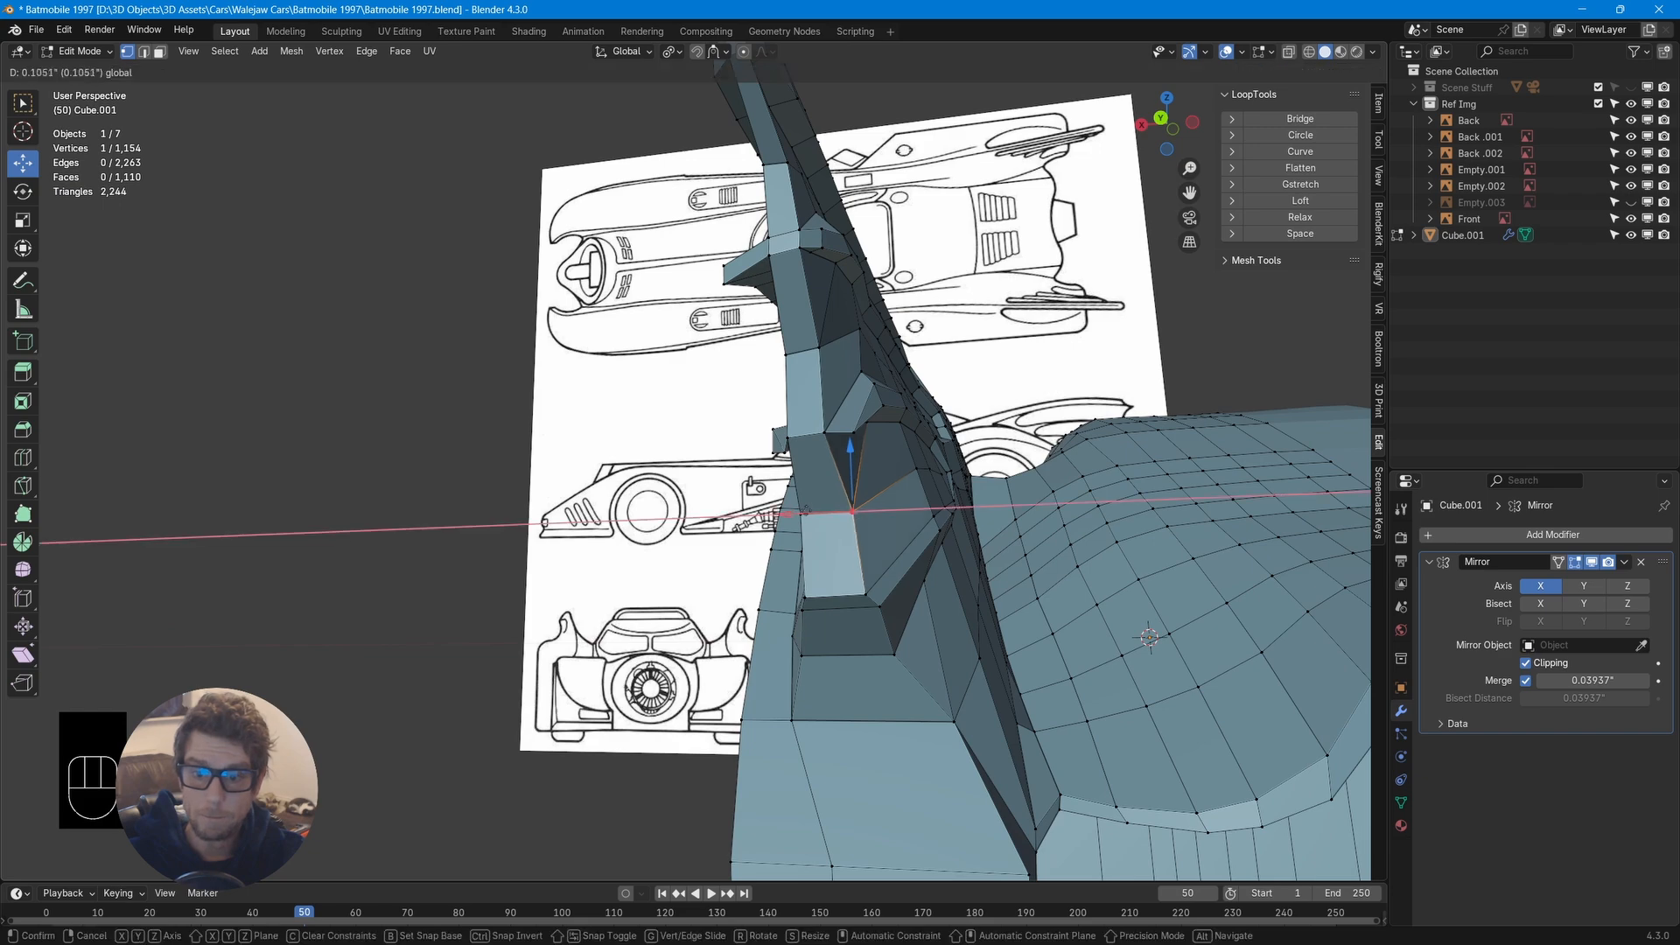
pyautogui.moveTo(811, 590); pyautogui.dragTo(811, 591)
pyautogui.moveTo(811, 590); pyautogui.dragTo(999, 555, button='middle')
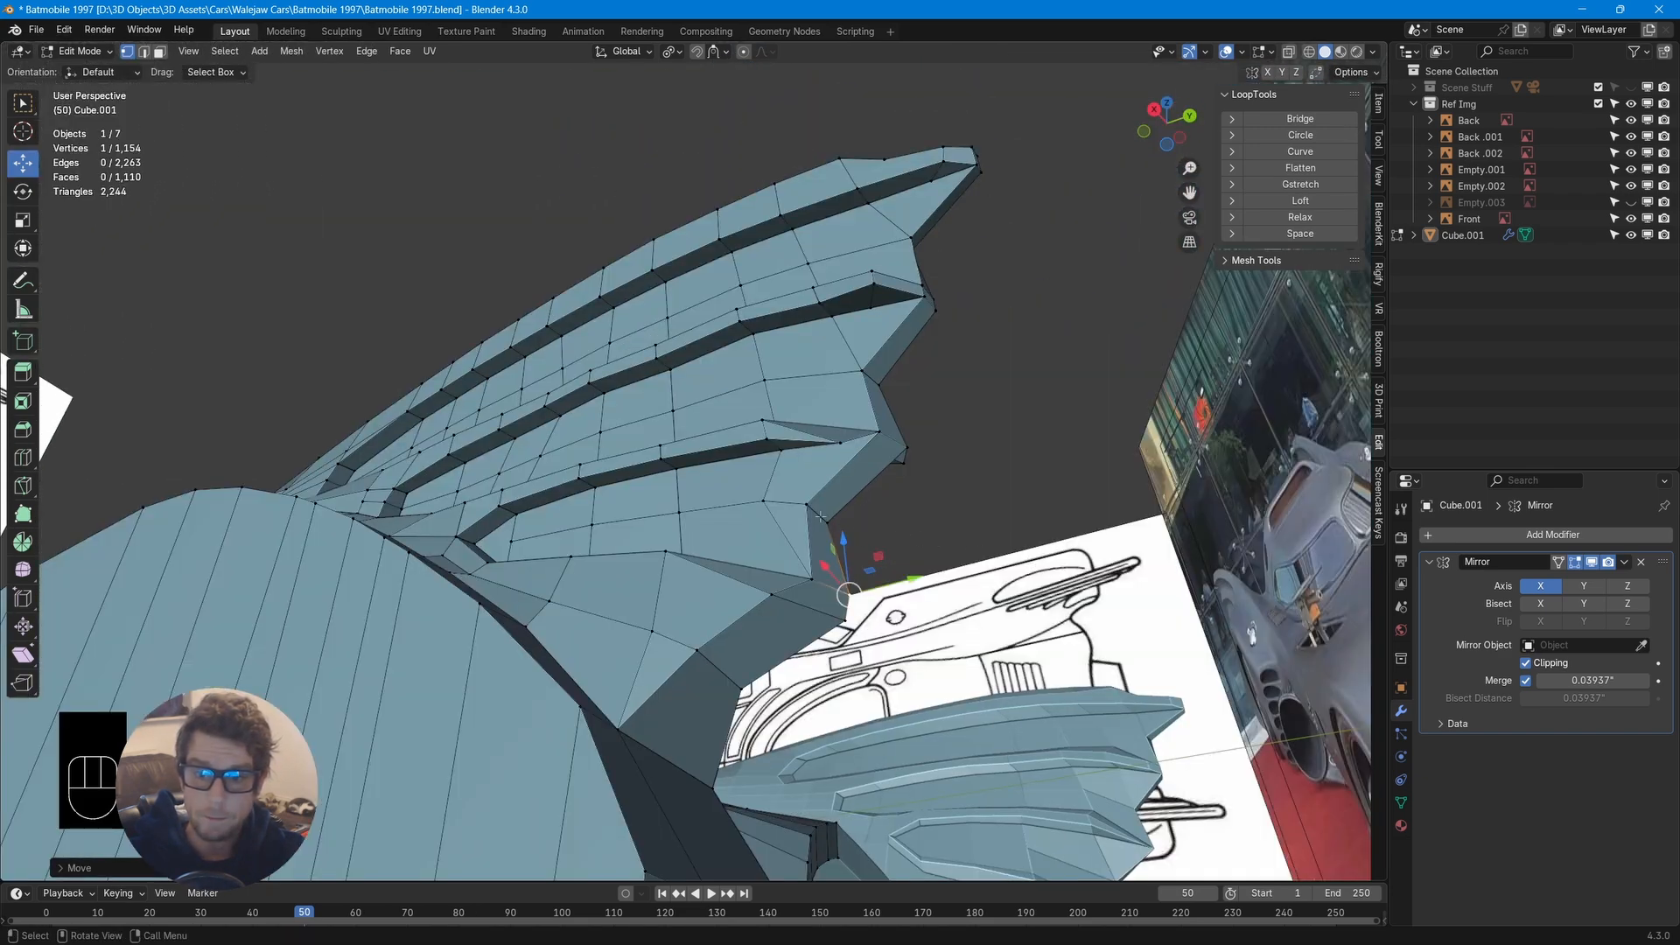
# Knife connecting edges at the third rib's outer end, repositioning the rib vertex between the cuts
pyautogui.press('k')
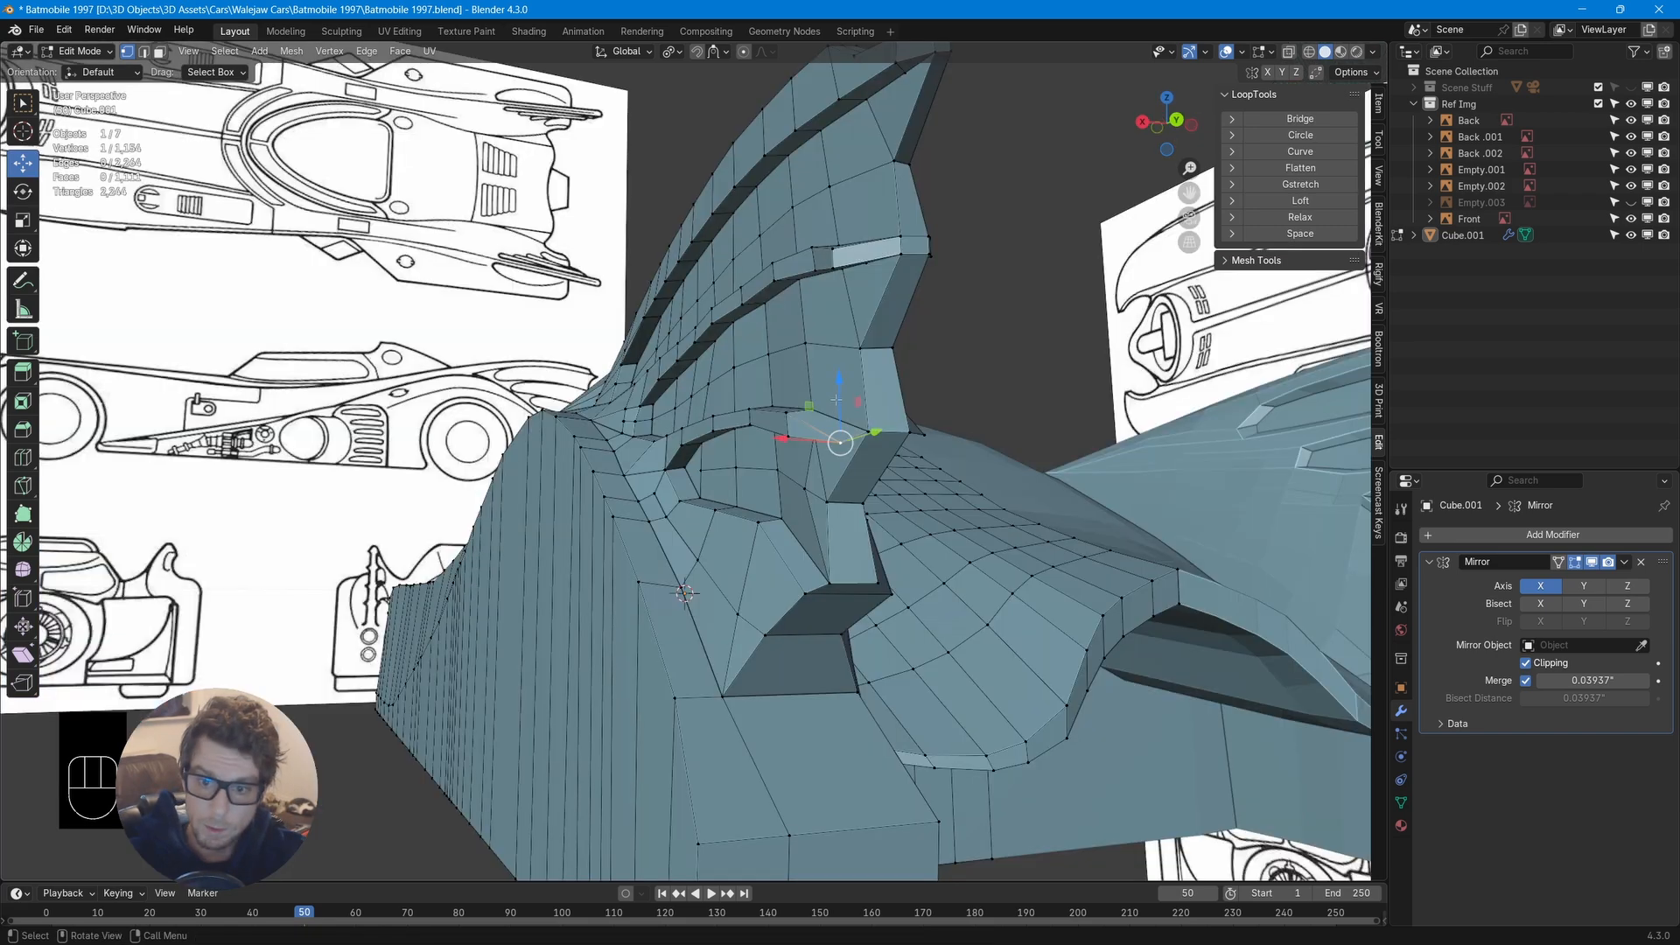
pyautogui.moveTo(836, 387); pyautogui.dragTo(828, 376)
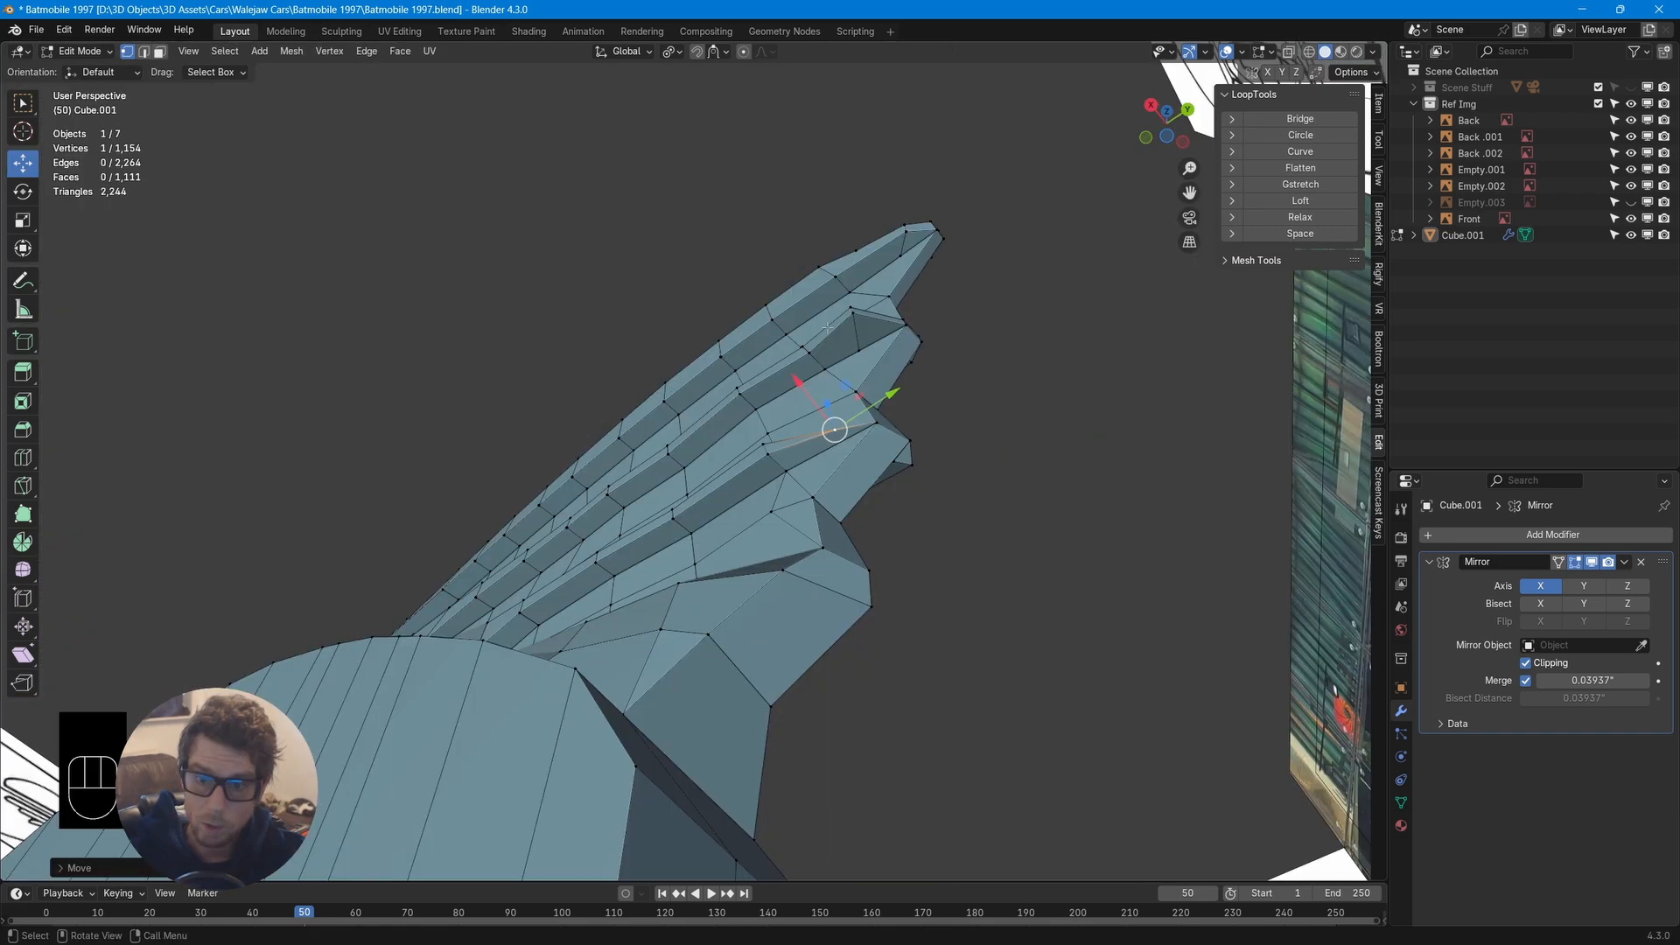
pyautogui.press('k')
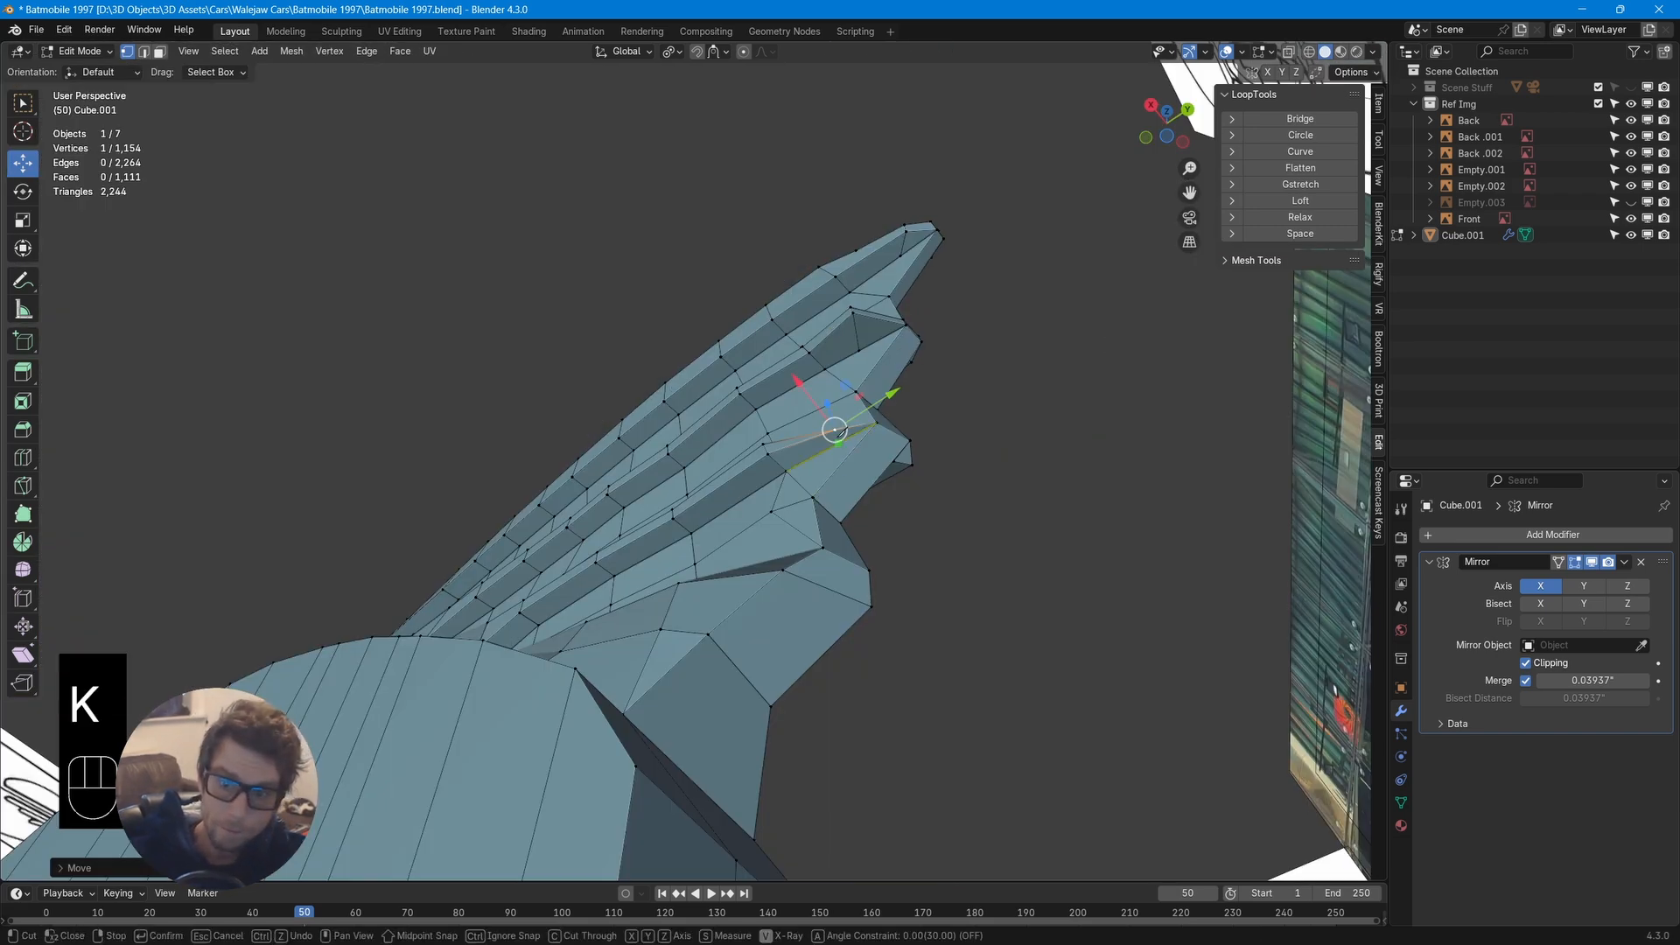
pyautogui.click(875, 423)
pyautogui.press('Return')
# Move the new vertex at the third rib's outer end along the global Y axis
pyautogui.moveTo(919, 420); pyautogui.dragTo(792, 617, button='middle')
pyautogui.press('g')
pyautogui.press('y')
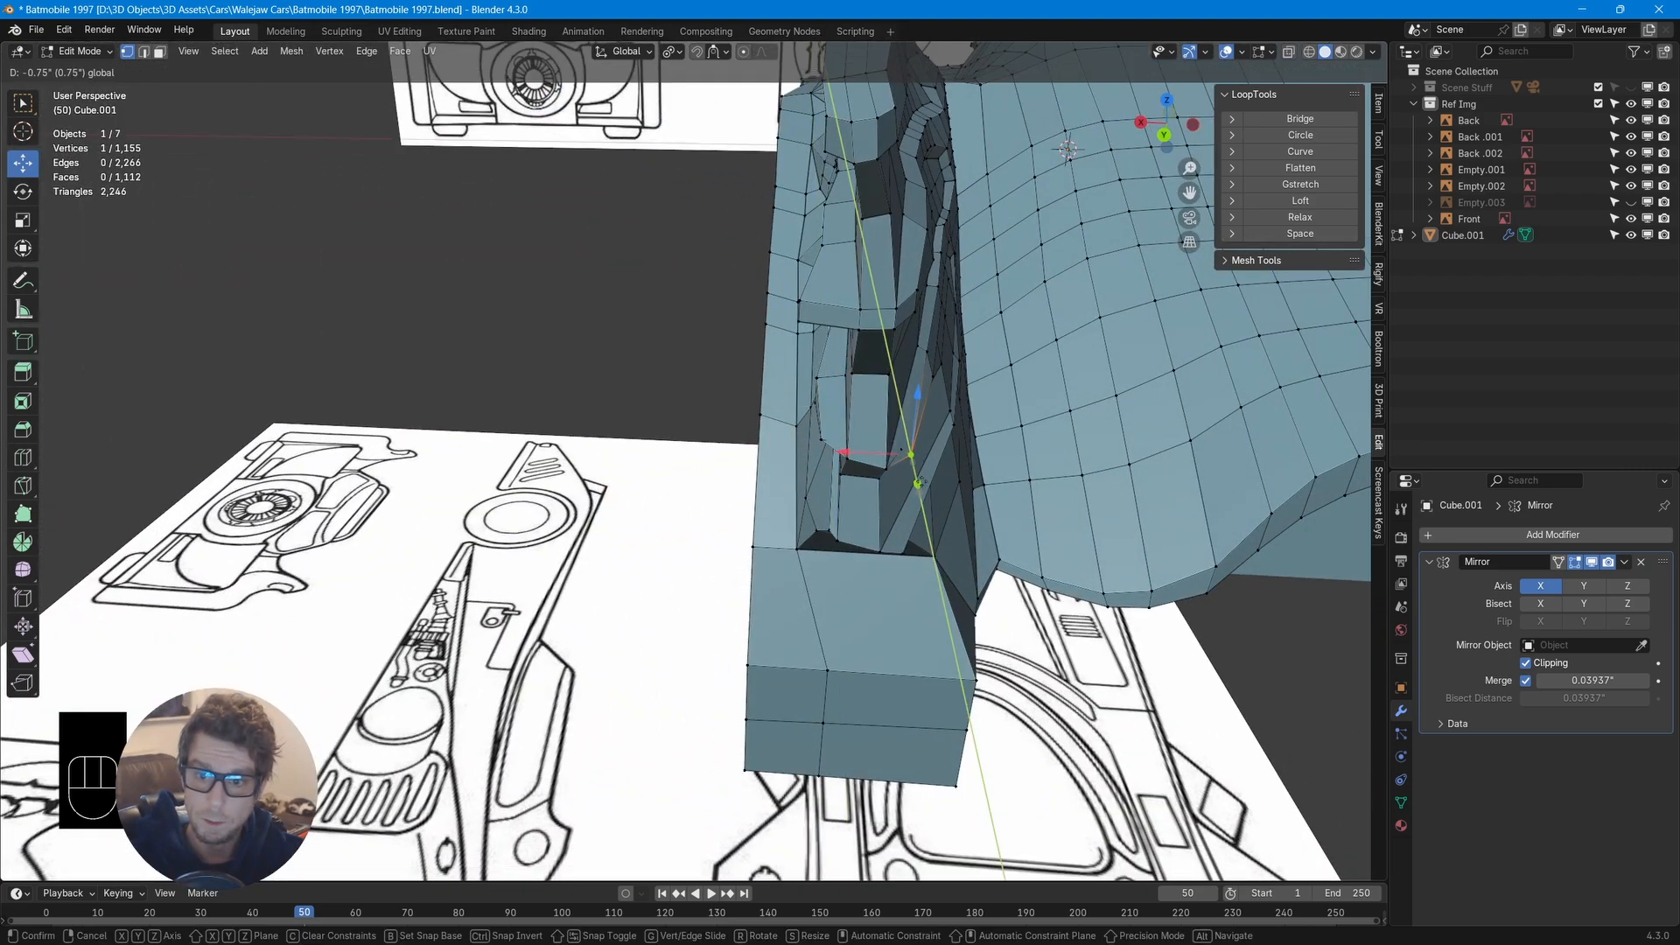
pyautogui.click(918, 482)
pyautogui.moveTo(919, 482); pyautogui.dragTo(886, 427, button='middle')
pyautogui.moveTo(886, 427); pyautogui.dragTo(864, 427)
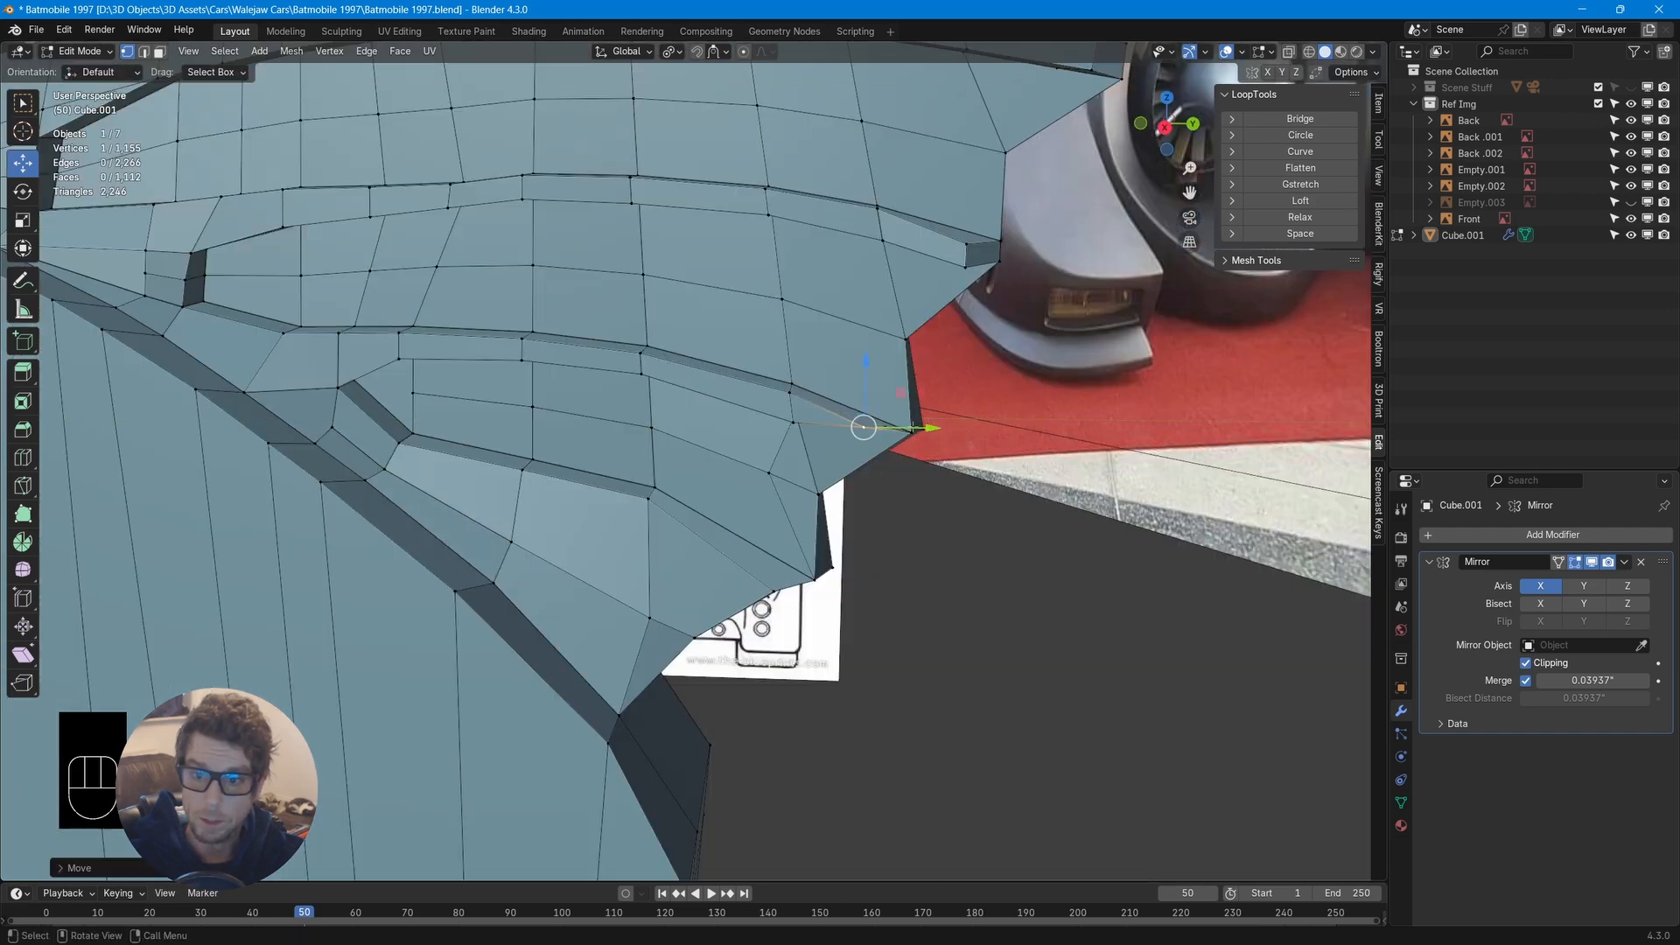
# Vertex-slide the third rib's end vertex along its edge, back toward the rib's body
pyautogui.moveTo(868, 380); pyautogui.dragTo(887, 431, button='middle')
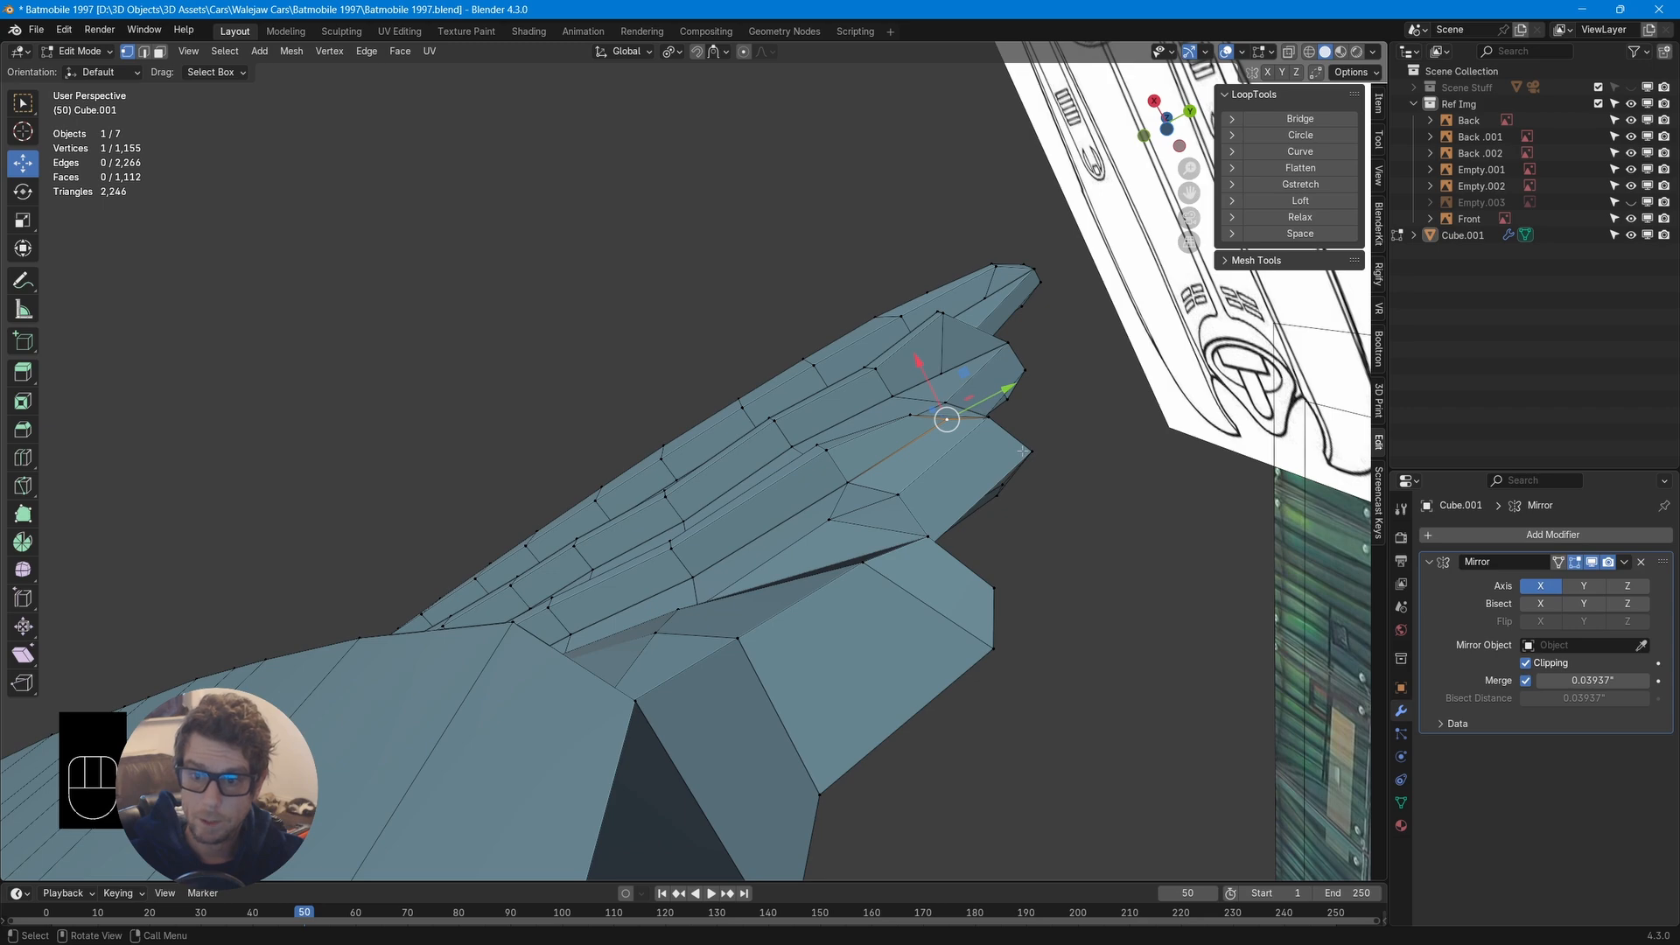
pyautogui.press('g')
pyautogui.press('g')
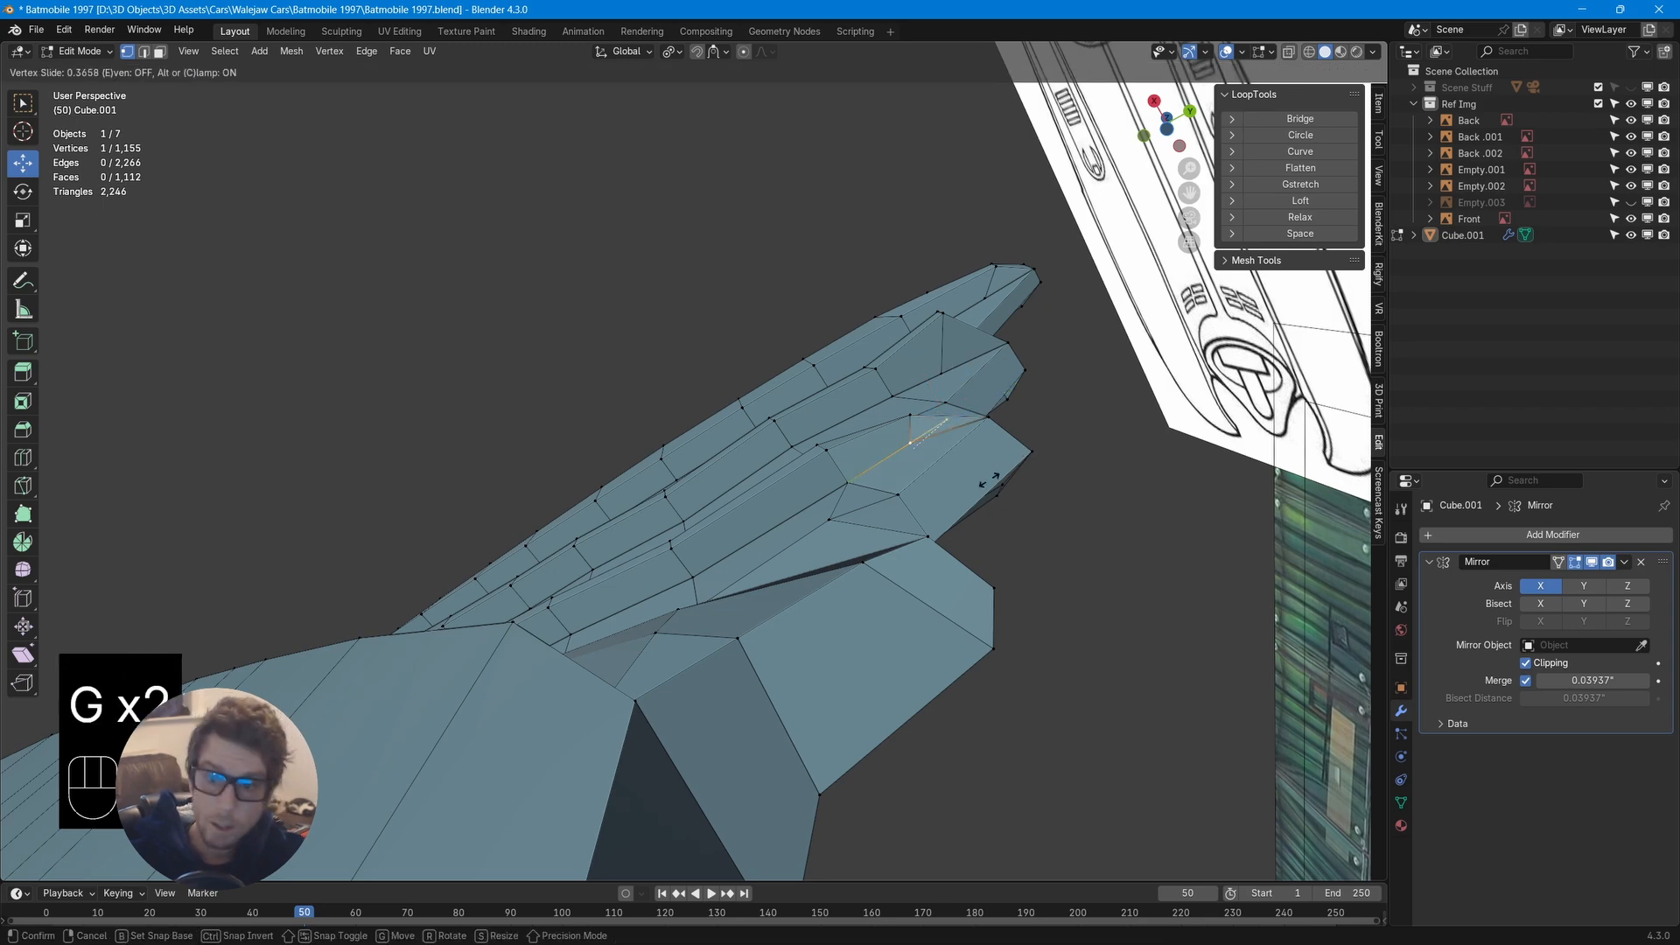
pyautogui.click(934, 516)
pyautogui.press('g')
pyautogui.press('g')
pyautogui.click(1037, 452)
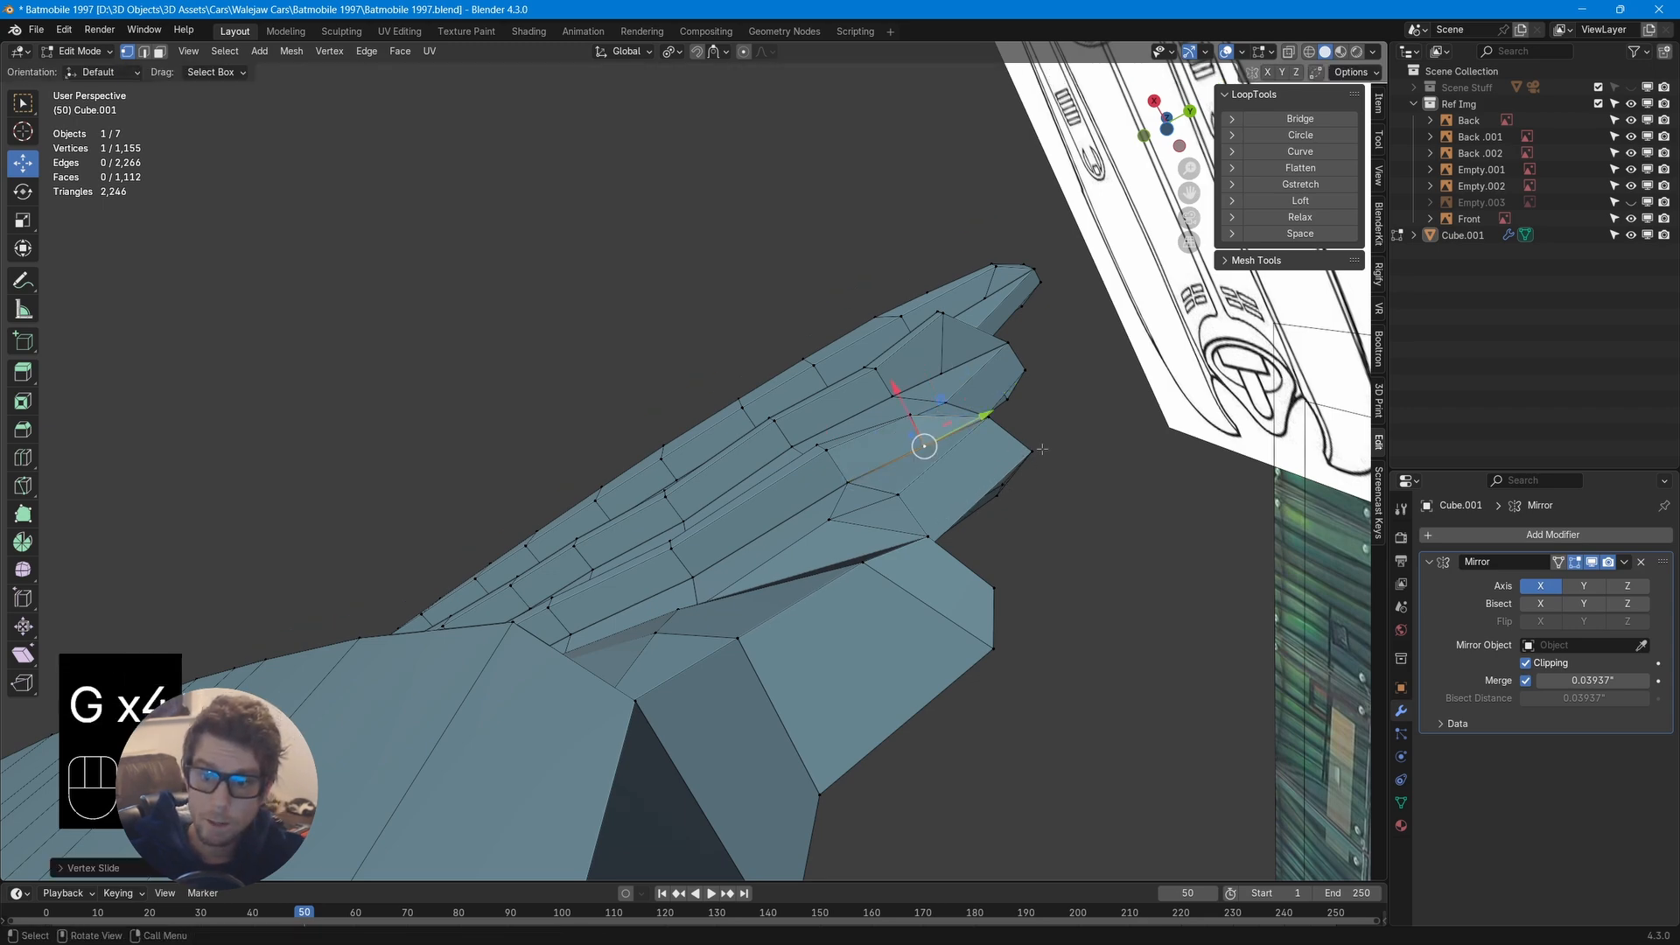
# Try to knife new edges across the third rib's end and dissolve the surplus edges there
pyautogui.moveTo(1042, 449); pyautogui.dragTo(626, 424, button='middle')
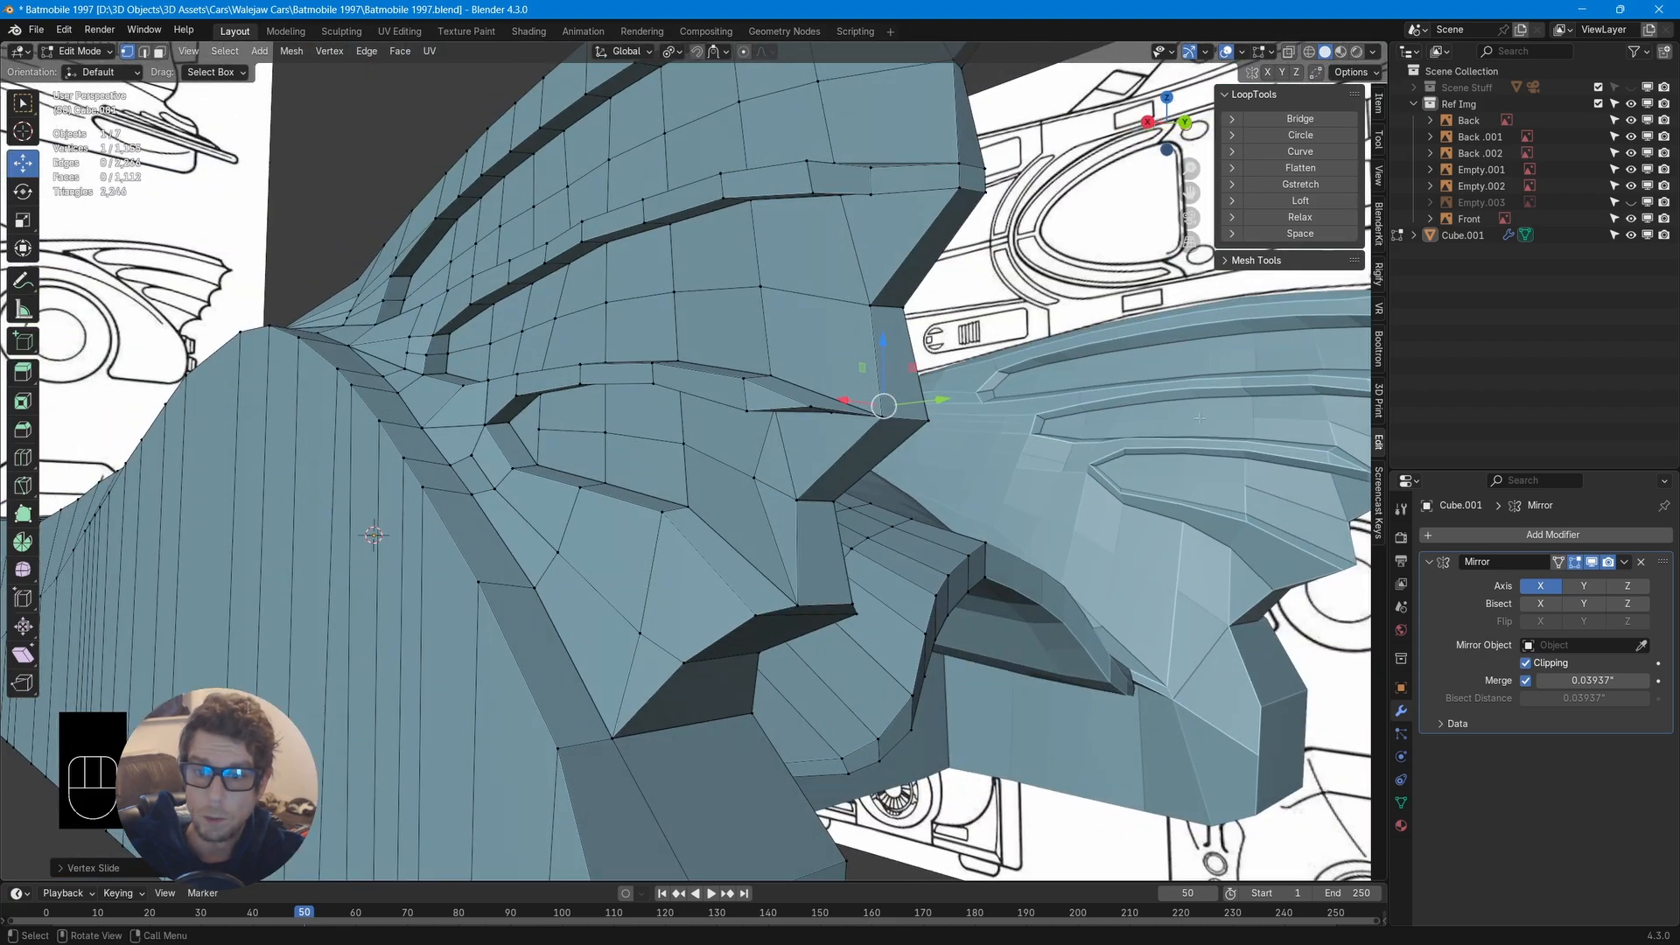
pyautogui.moveTo(847, 475); pyautogui.dragTo(473, 475, button='middle')
pyautogui.scroll(1, 927, 446)
pyautogui.moveTo(967, 475); pyautogui.dragTo(878, 450, button='middle')
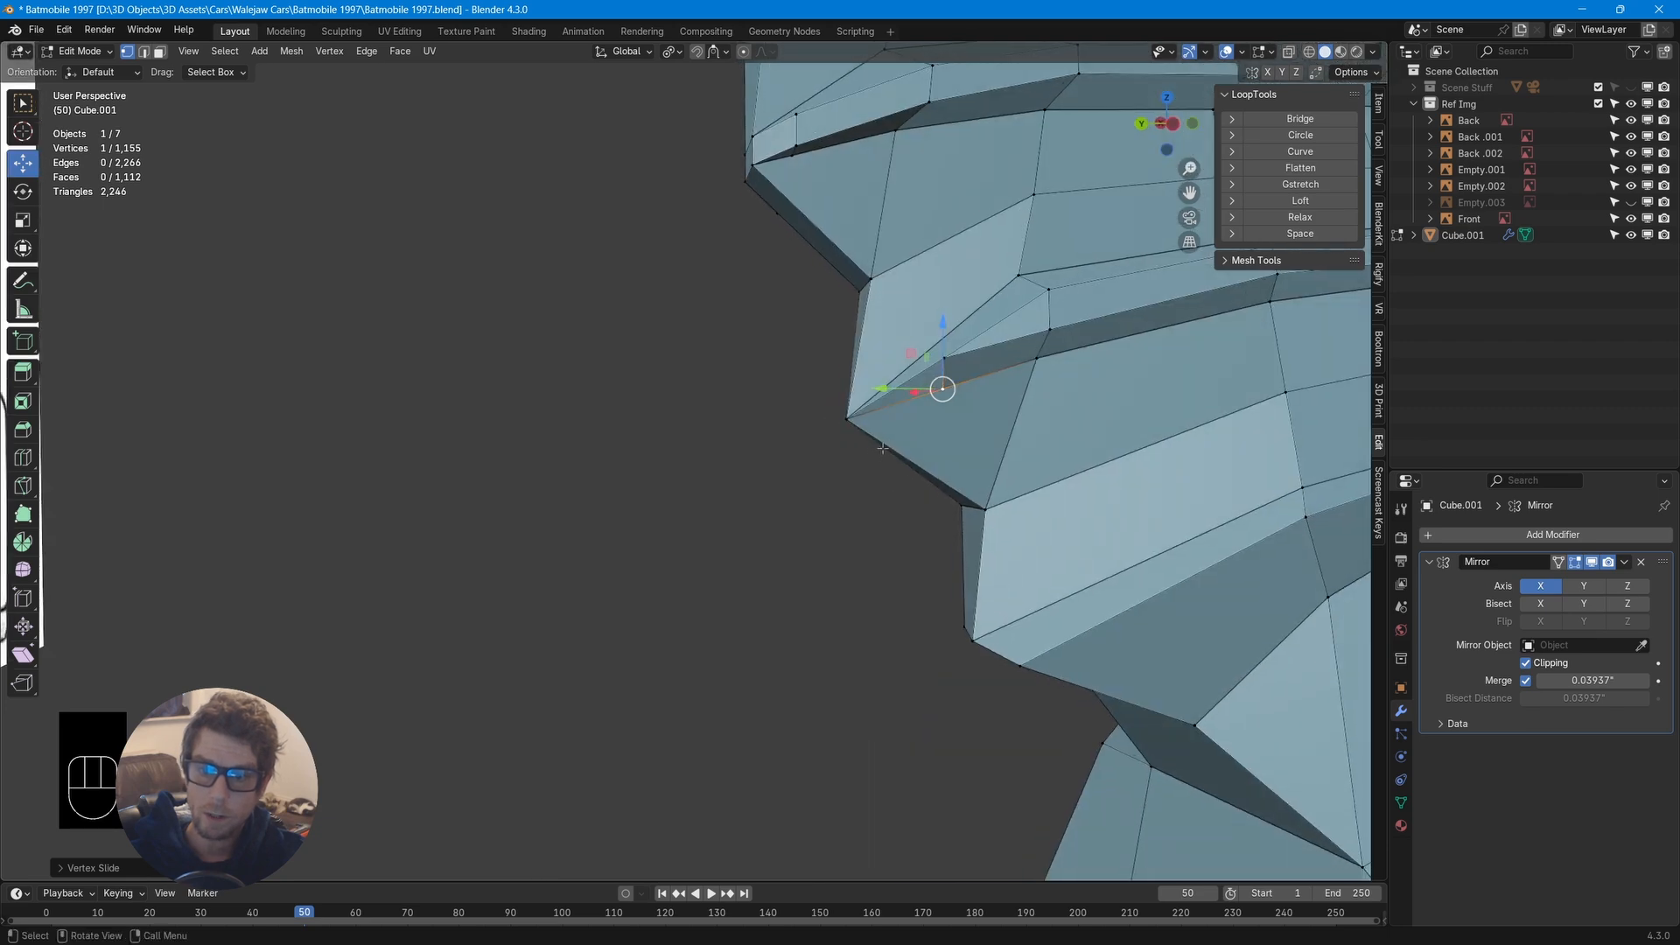
pyautogui.moveTo(941, 360); pyautogui.dragTo(952, 382, button='middle')
pyautogui.press('k')
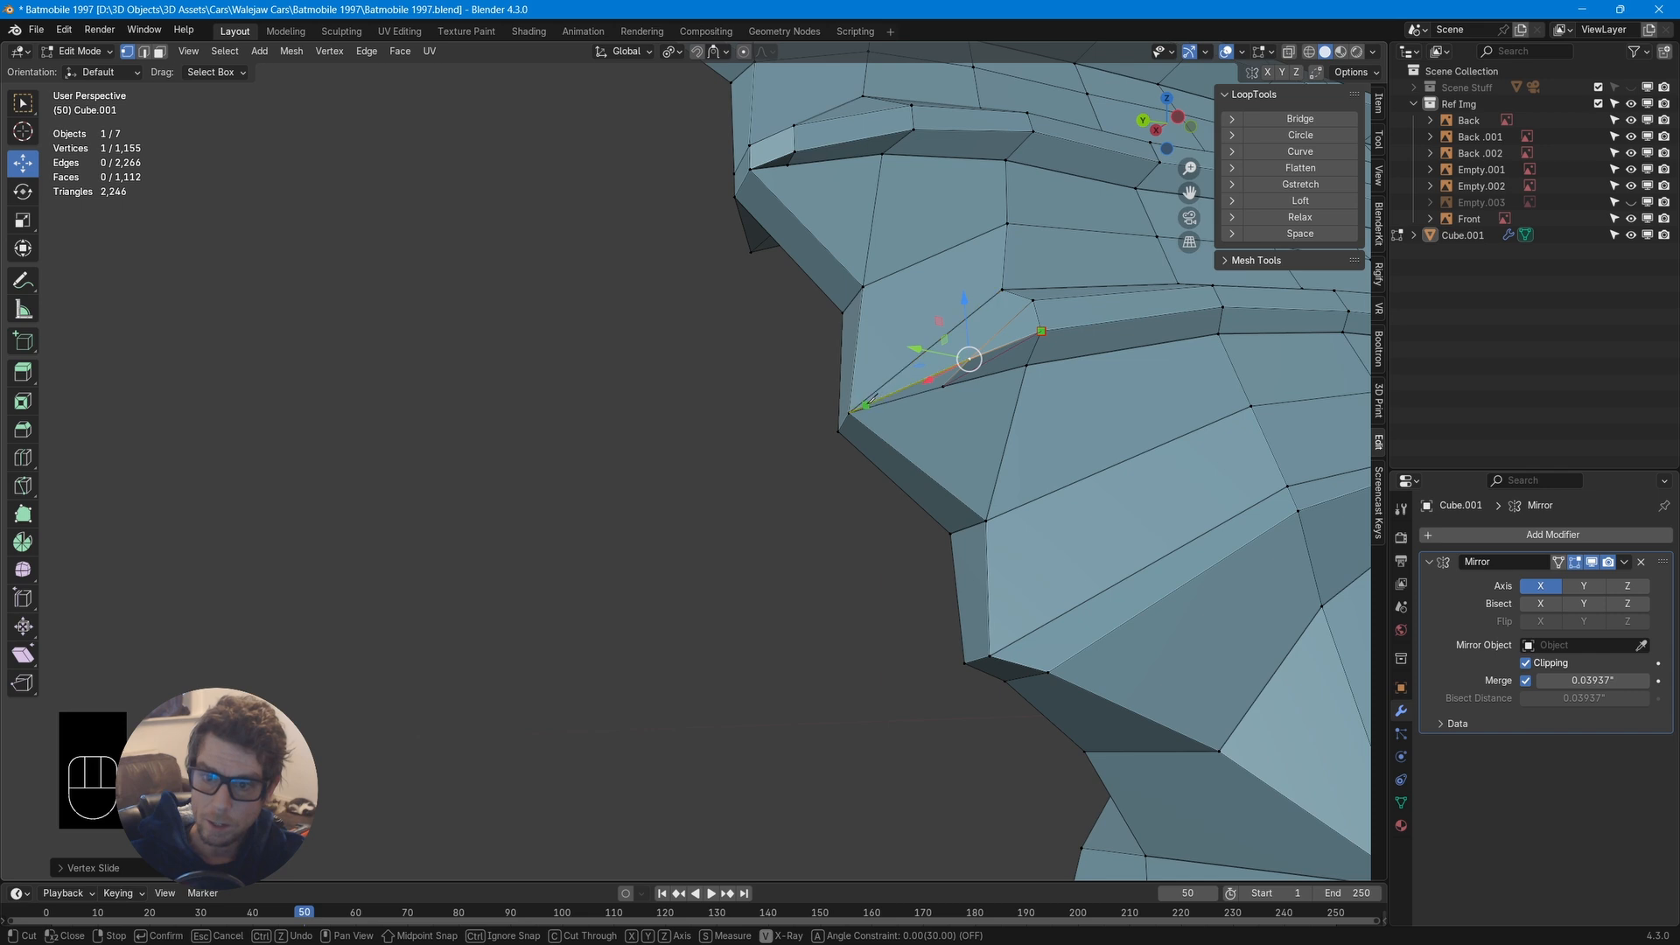
pyautogui.press('Return')
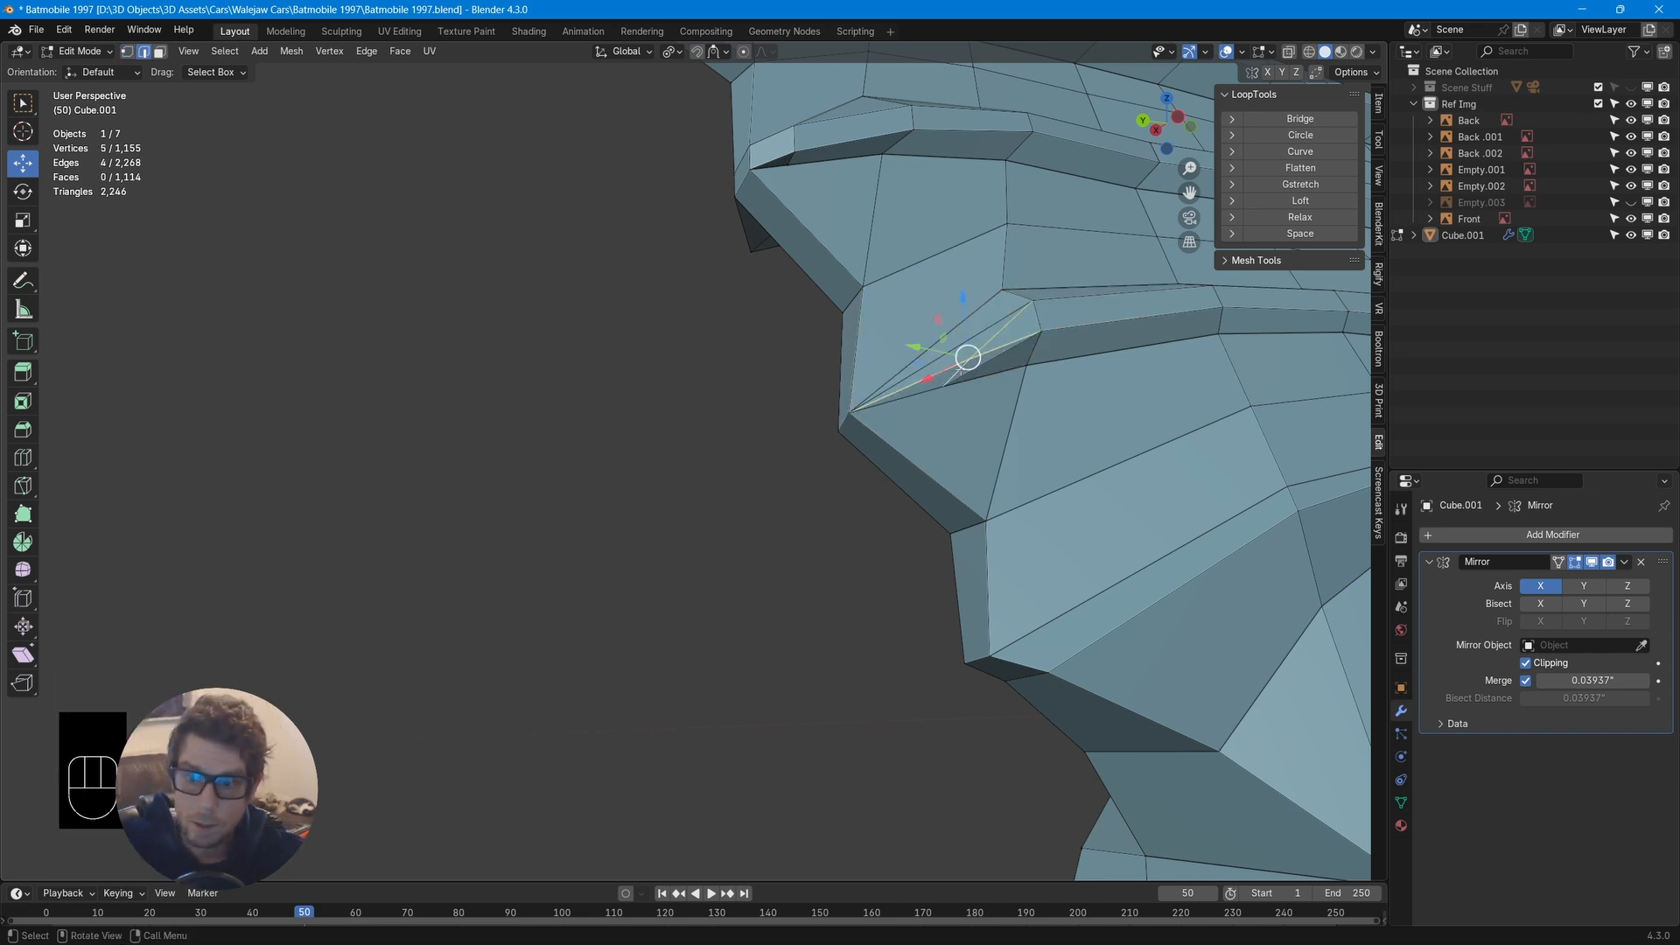
pyautogui.press('x')
pyautogui.click(957, 370)
pyautogui.moveTo(958, 370); pyautogui.dragTo(975, 406, button='middle')
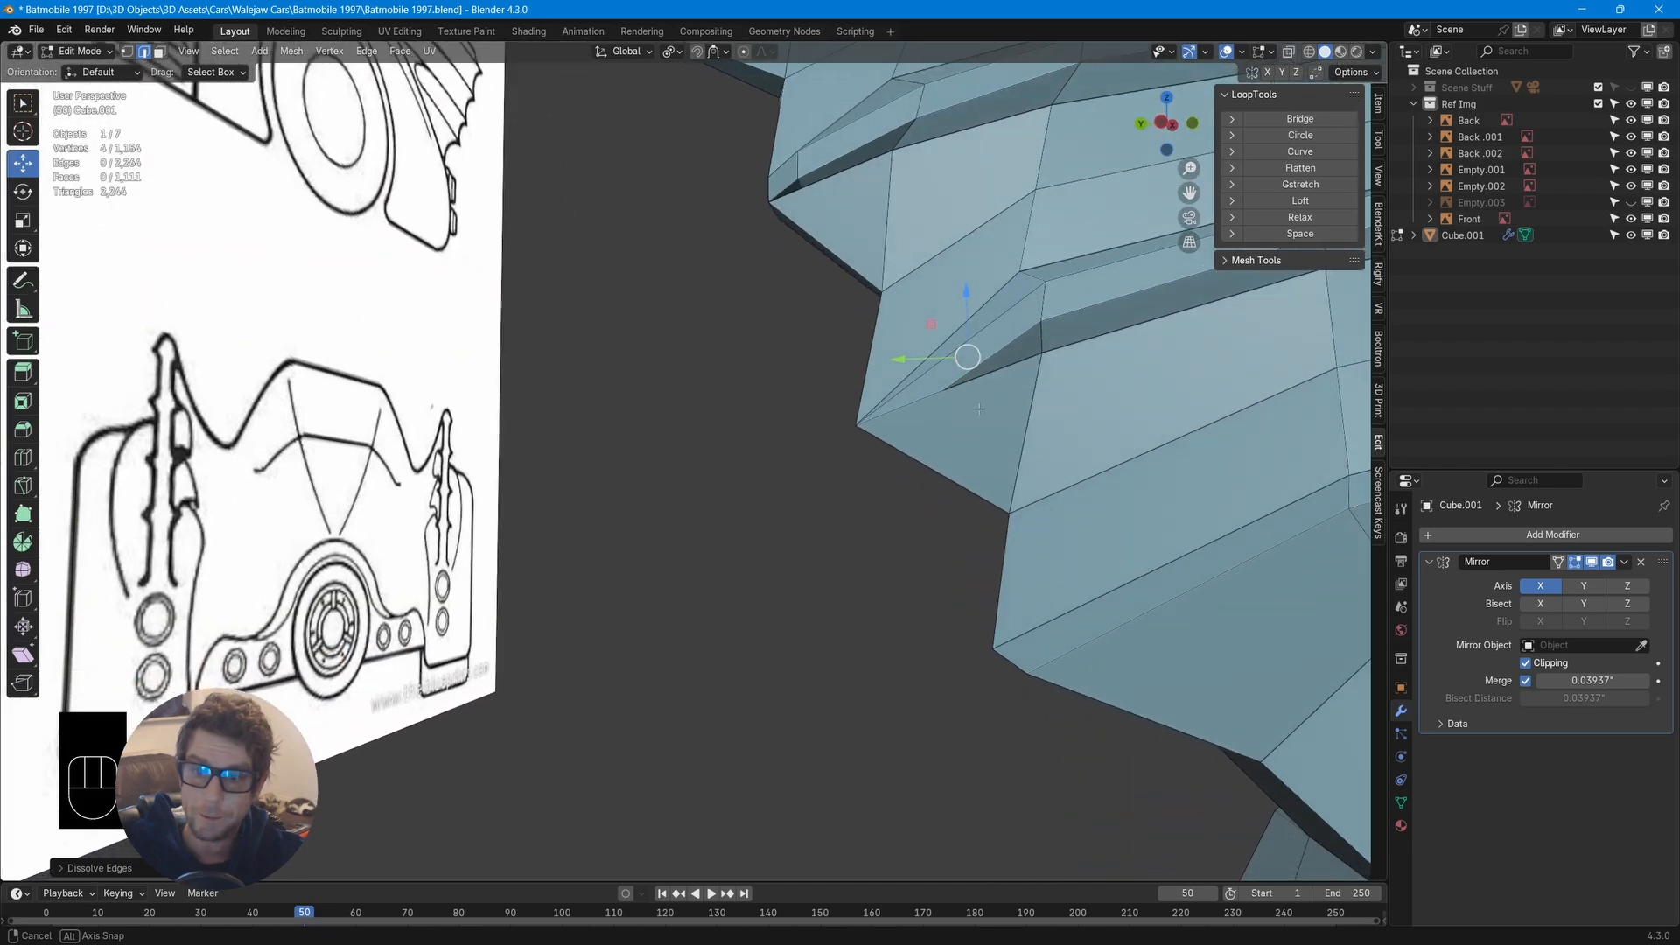
# Undo the edge dissolve and the knife cuts at the third rib's end
pyautogui.hotkey('ctrl', 'z')
pyautogui.hotkey('ctrl', 'z')
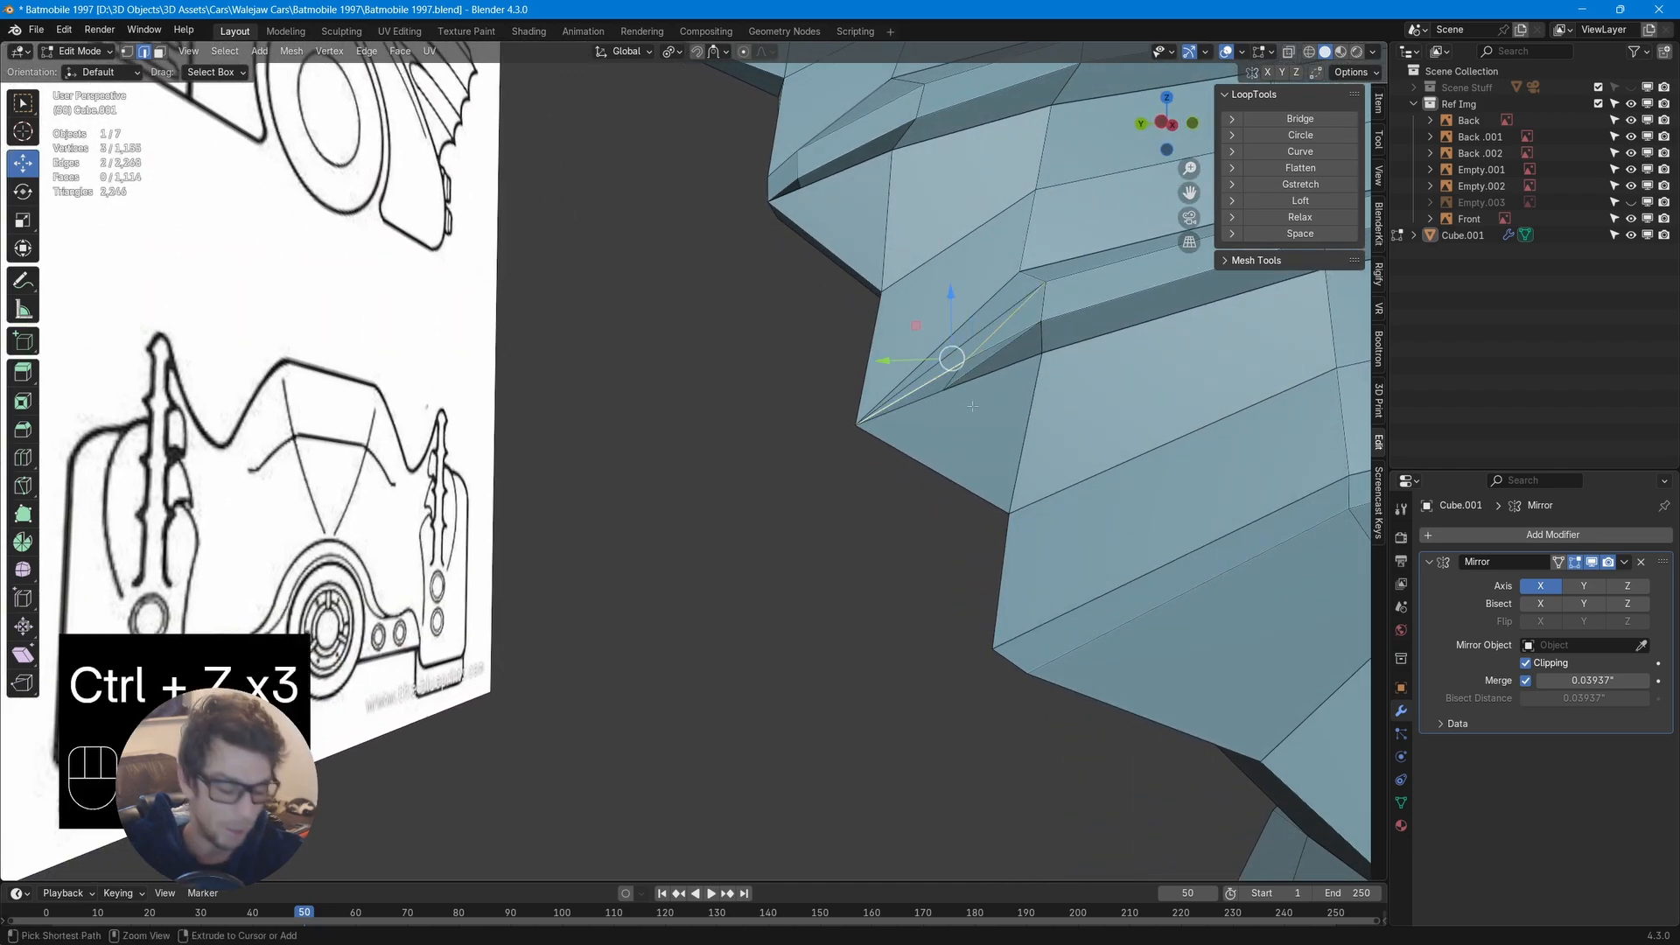
pyautogui.hotkey('ctrl', 'z')
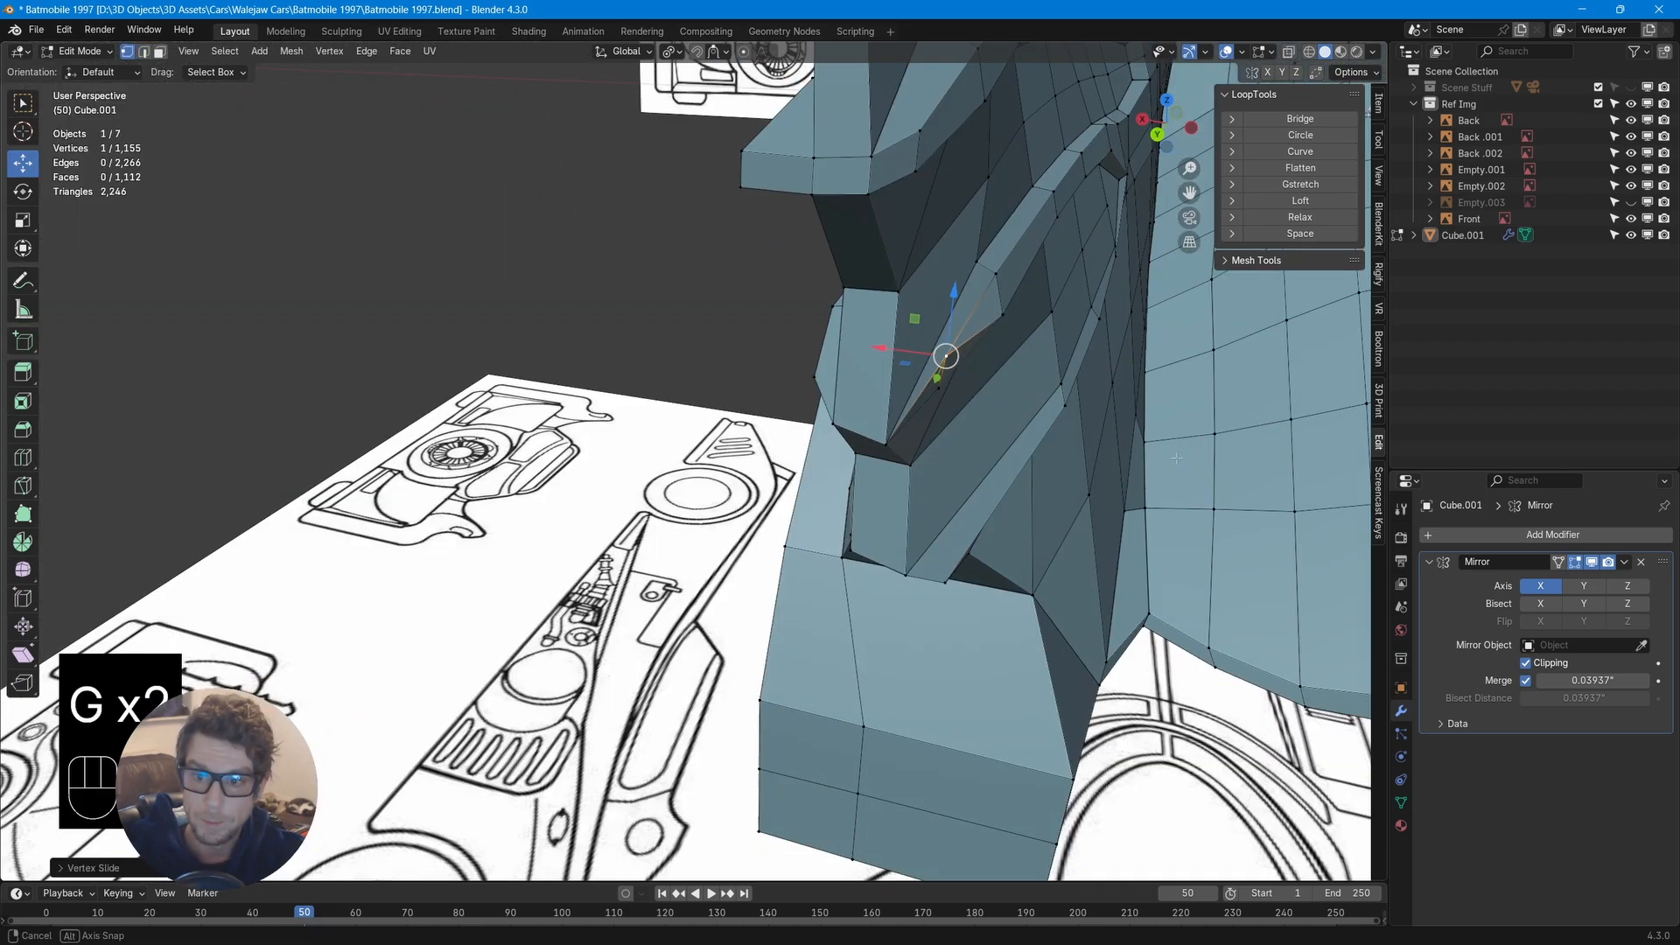
# Try dissolving the selected vertex at the third rib's end, and undo it
pyautogui.moveTo(1201, 438); pyautogui.dragTo(1119, 466, button='middle')
pyautogui.moveTo(1041, 466); pyautogui.dragTo(948, 409, button='middle')
pyautogui.press('x')
pyautogui.click(947, 408)
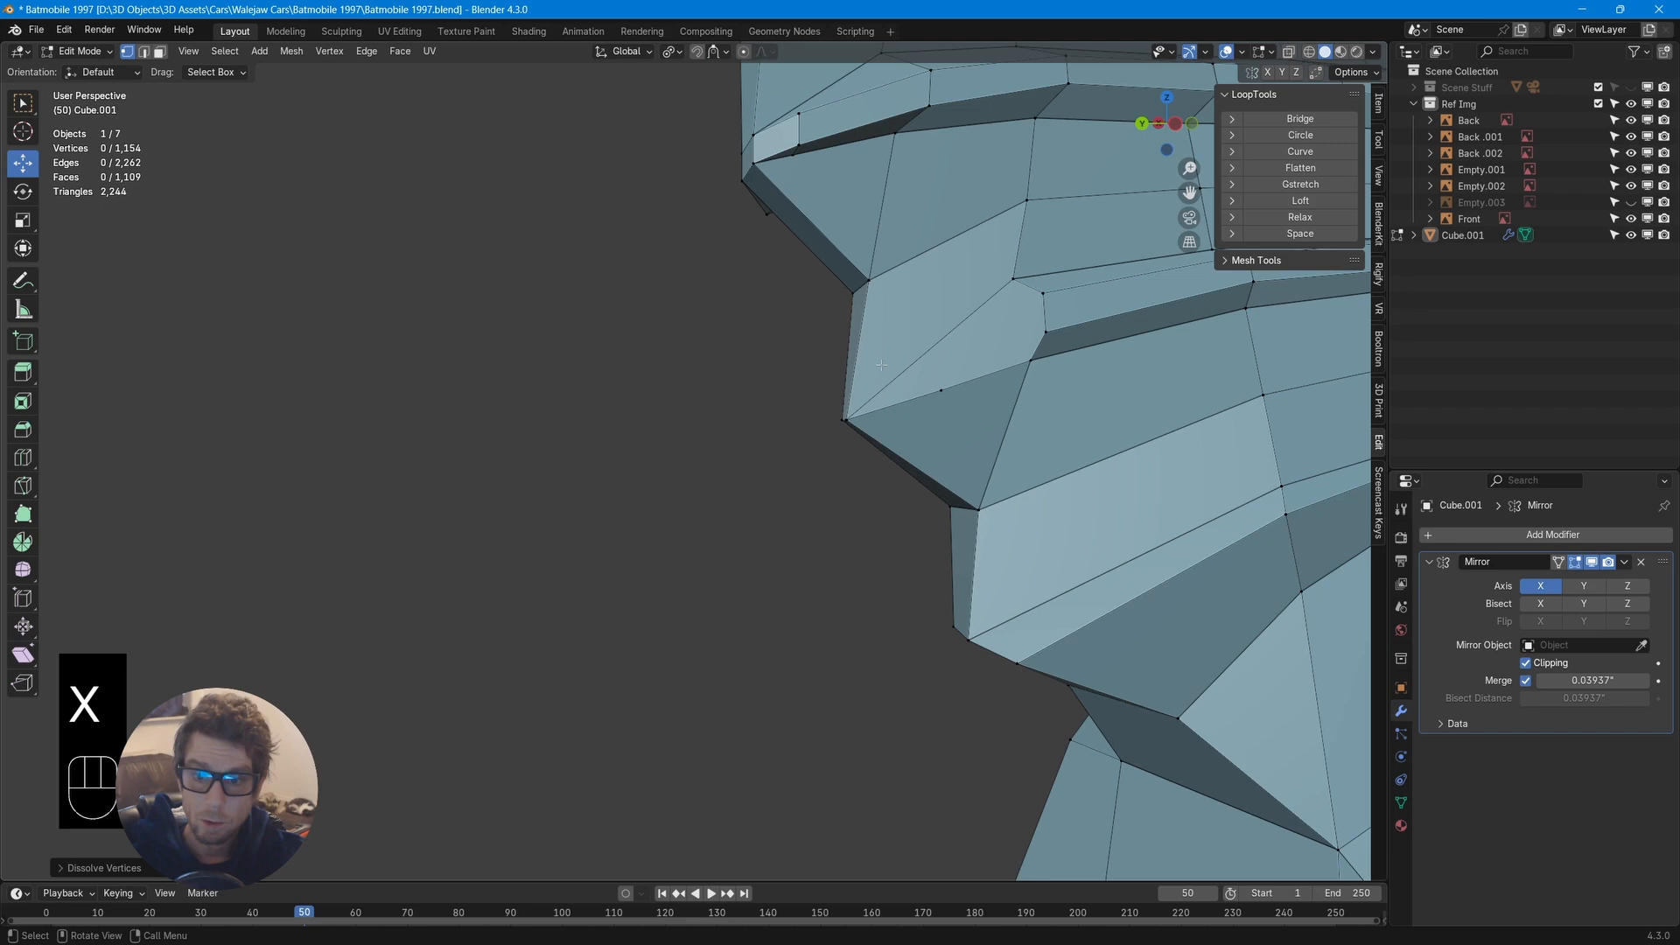
pyautogui.hotkey('ctrl', 'z')
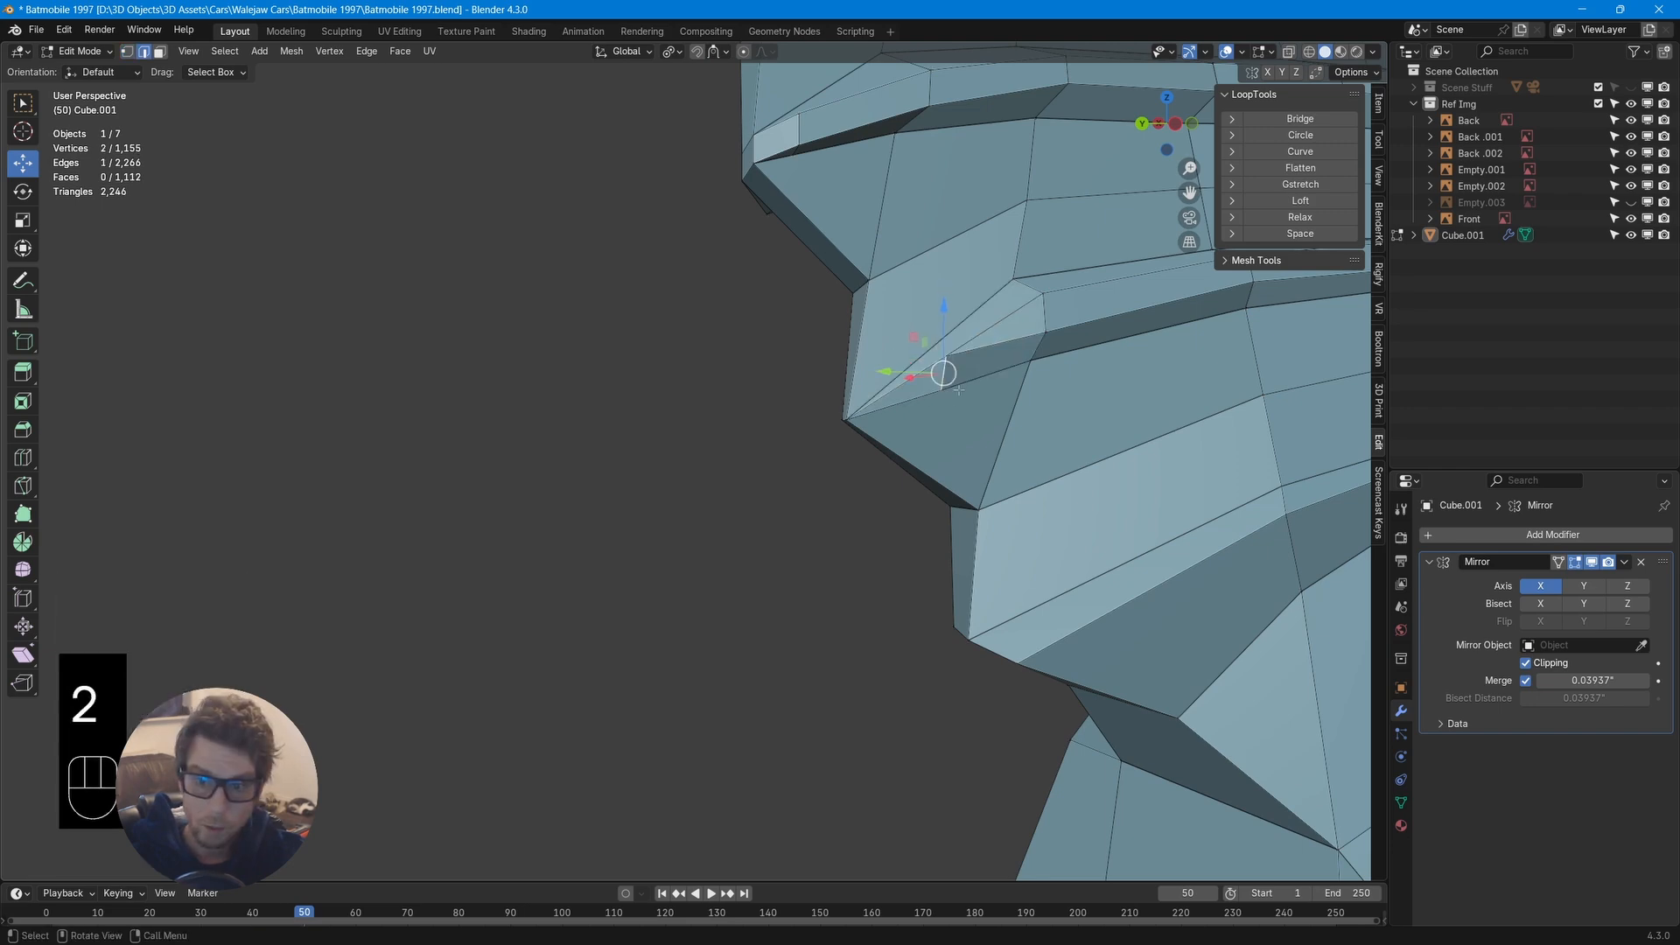
# Dissolve the short selected edge on the end face of the third rib
pyautogui.press('x')
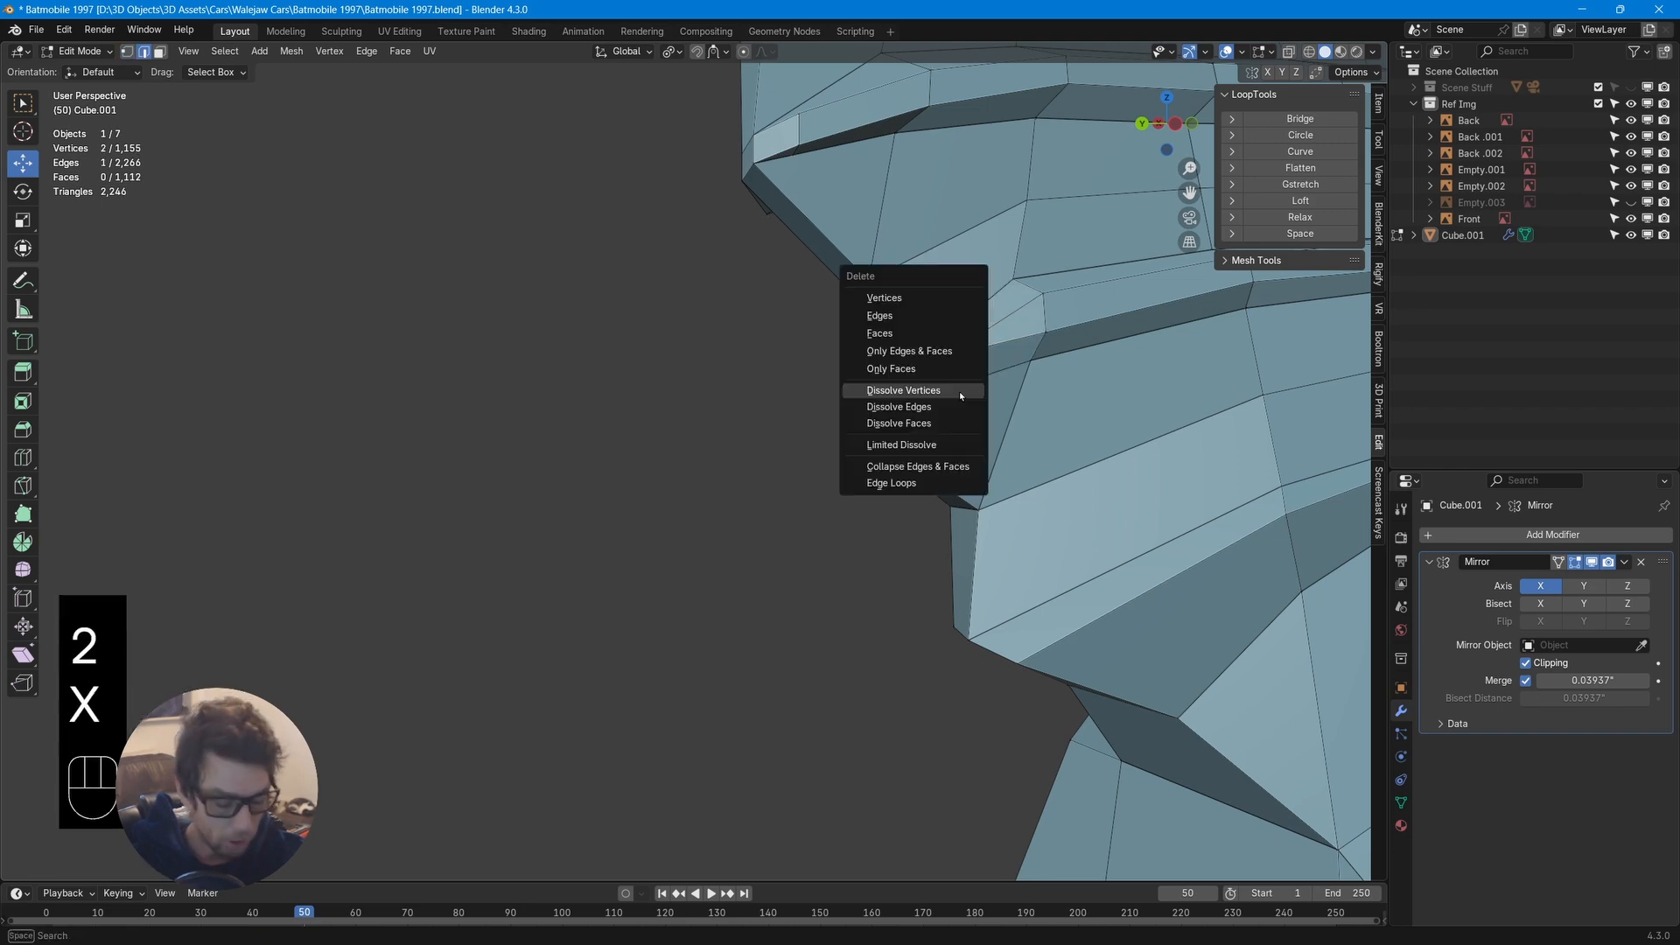
pyautogui.click(899, 406)
pyautogui.moveTo(1006, 413); pyautogui.dragTo(1007, 413, button='middle')
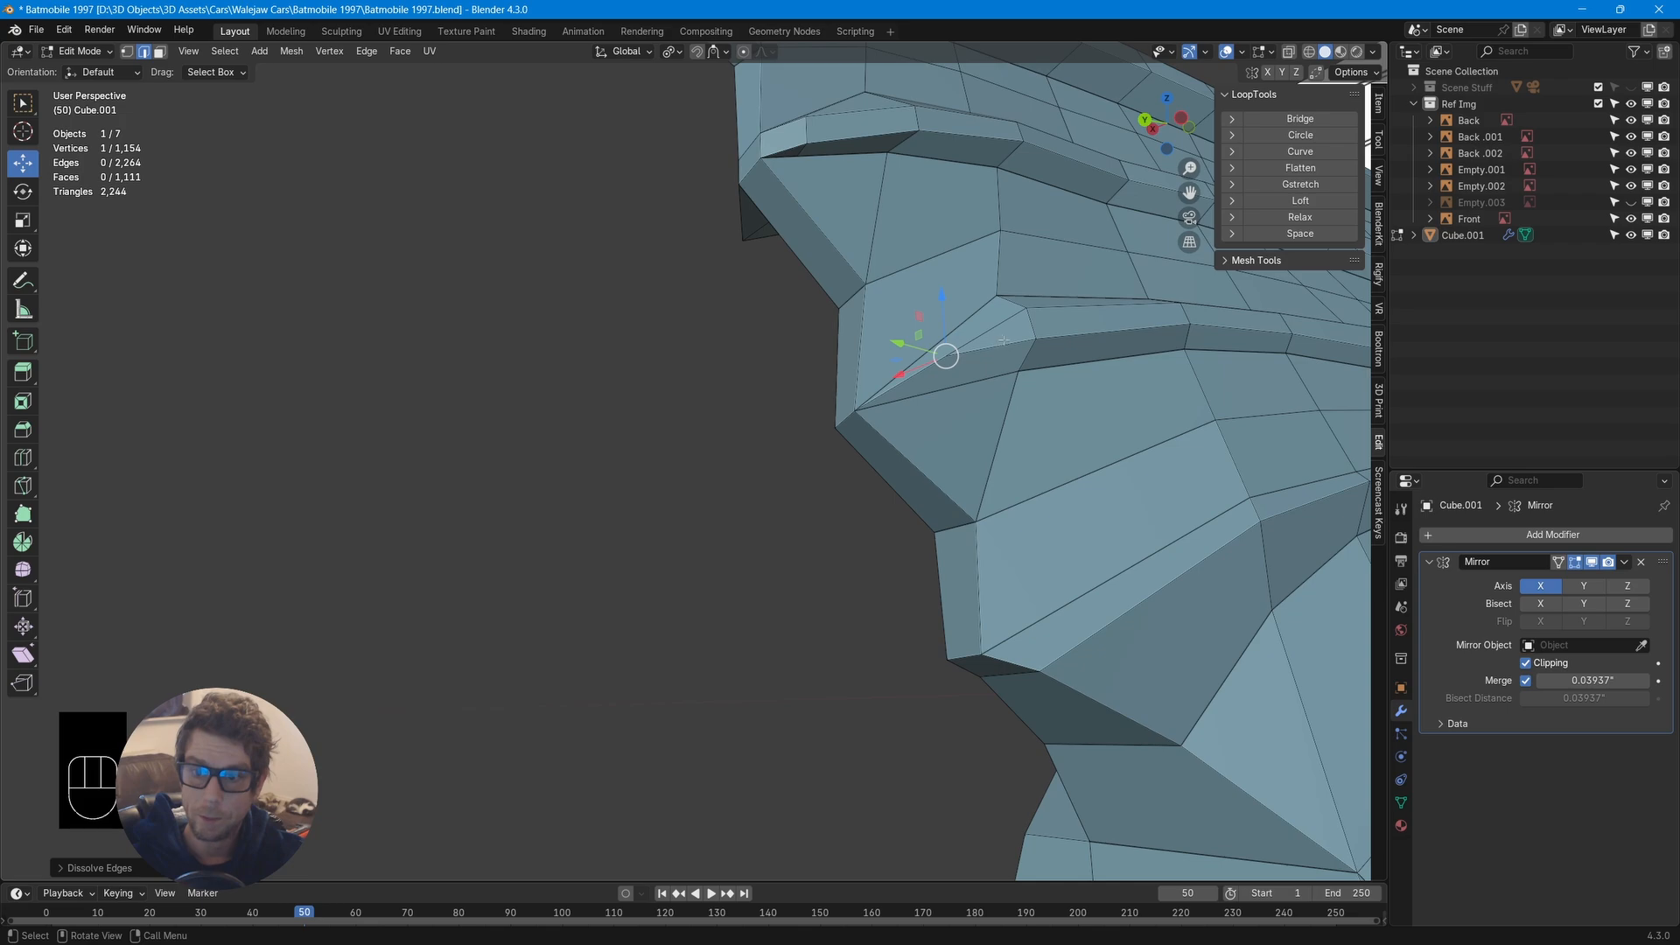
pyautogui.moveTo(1003, 341); pyautogui.dragTo(1070, 447, button='middle')
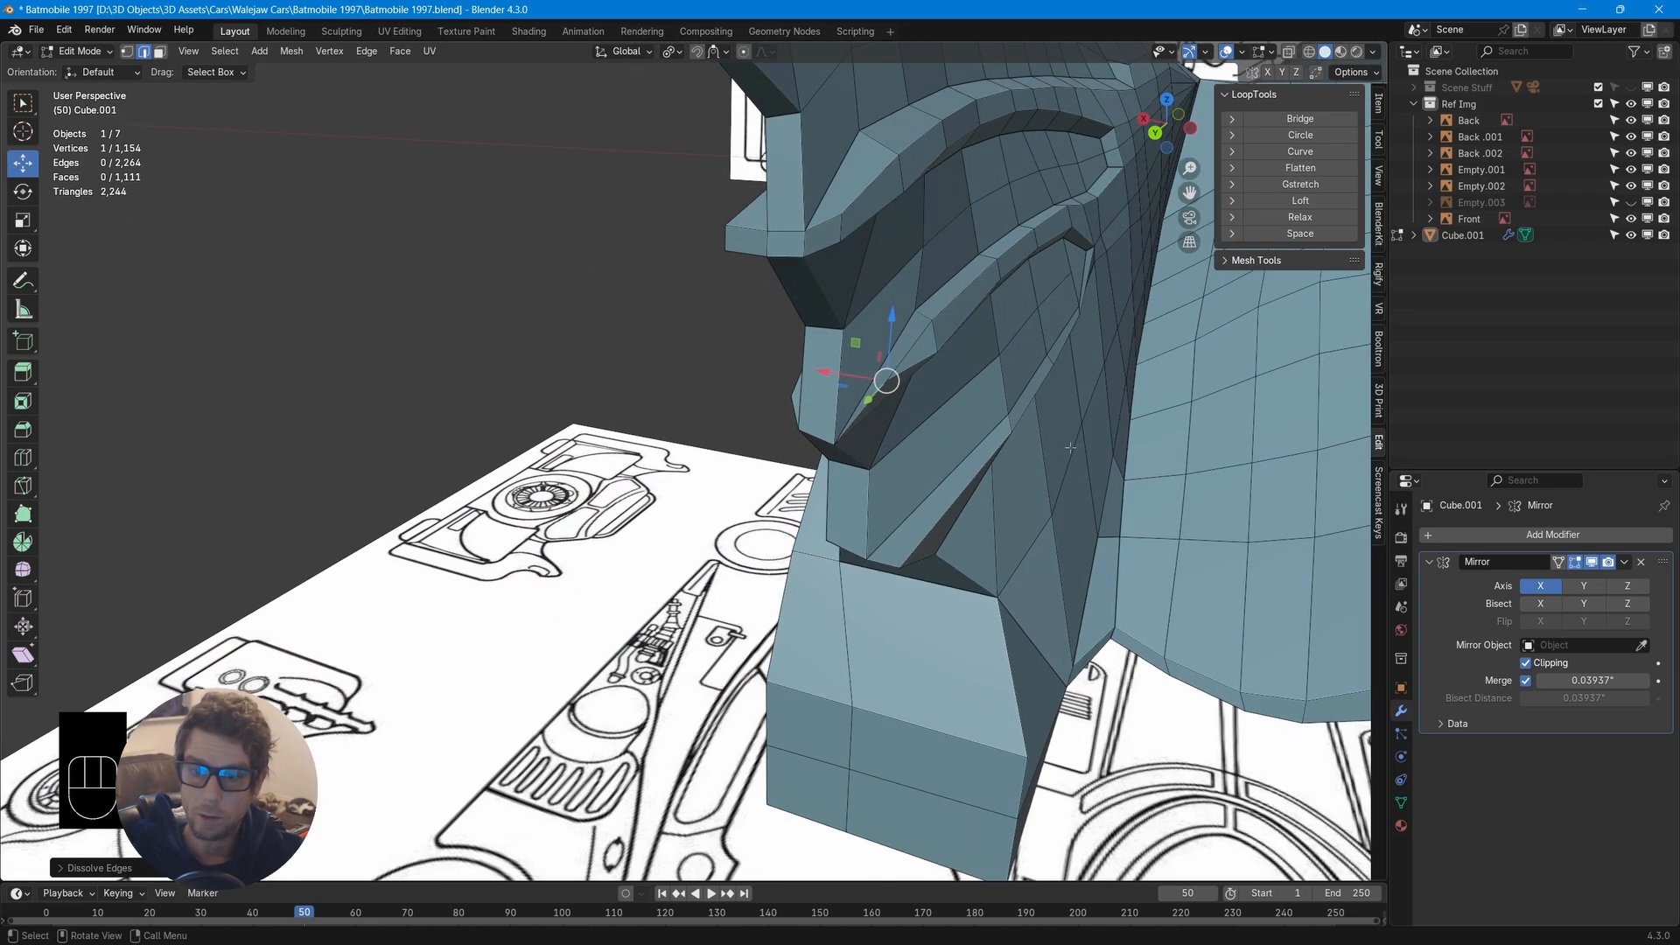
# Move the third rib's end vertex along the X axis to refine the rib's taper
pyautogui.press('1')
pyautogui.moveTo(824, 372); pyautogui.dragTo(835, 374)
pyautogui.moveTo(989, 389); pyautogui.dragTo(845, 362, button='middle')
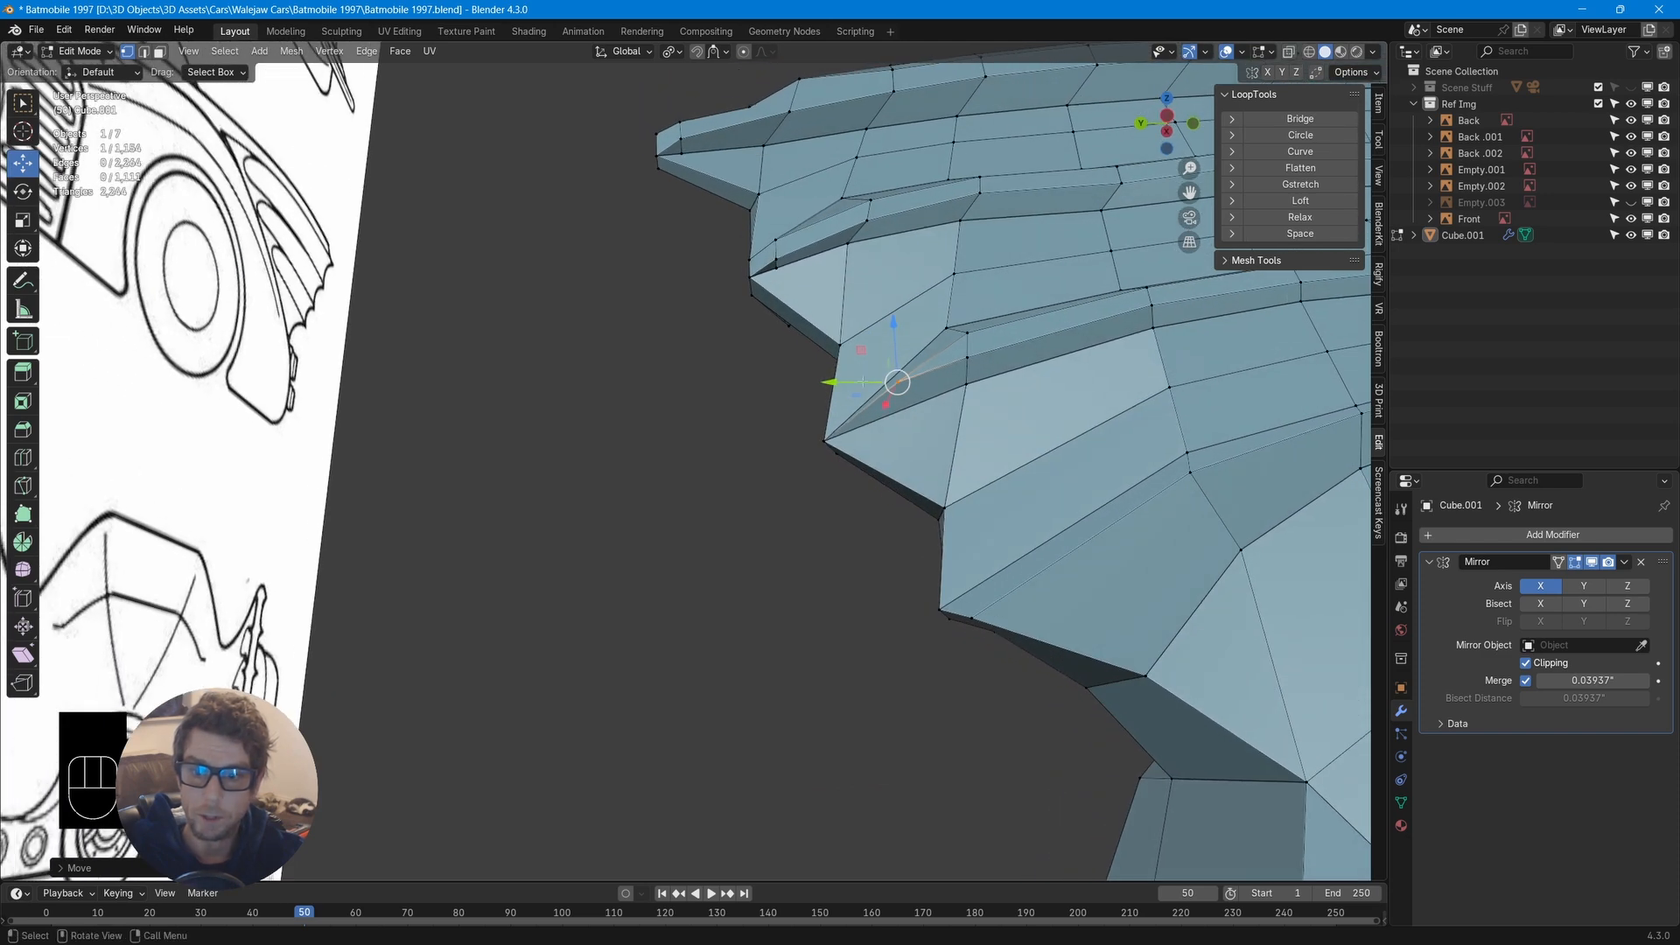
pyautogui.moveTo(955, 449); pyautogui.dragTo(866, 426, button='middle')
# Reposition the tip vertices of the fin's lowest rib along the Y and Z axes
pyautogui.moveTo(670, 382); pyautogui.dragTo(651, 381)
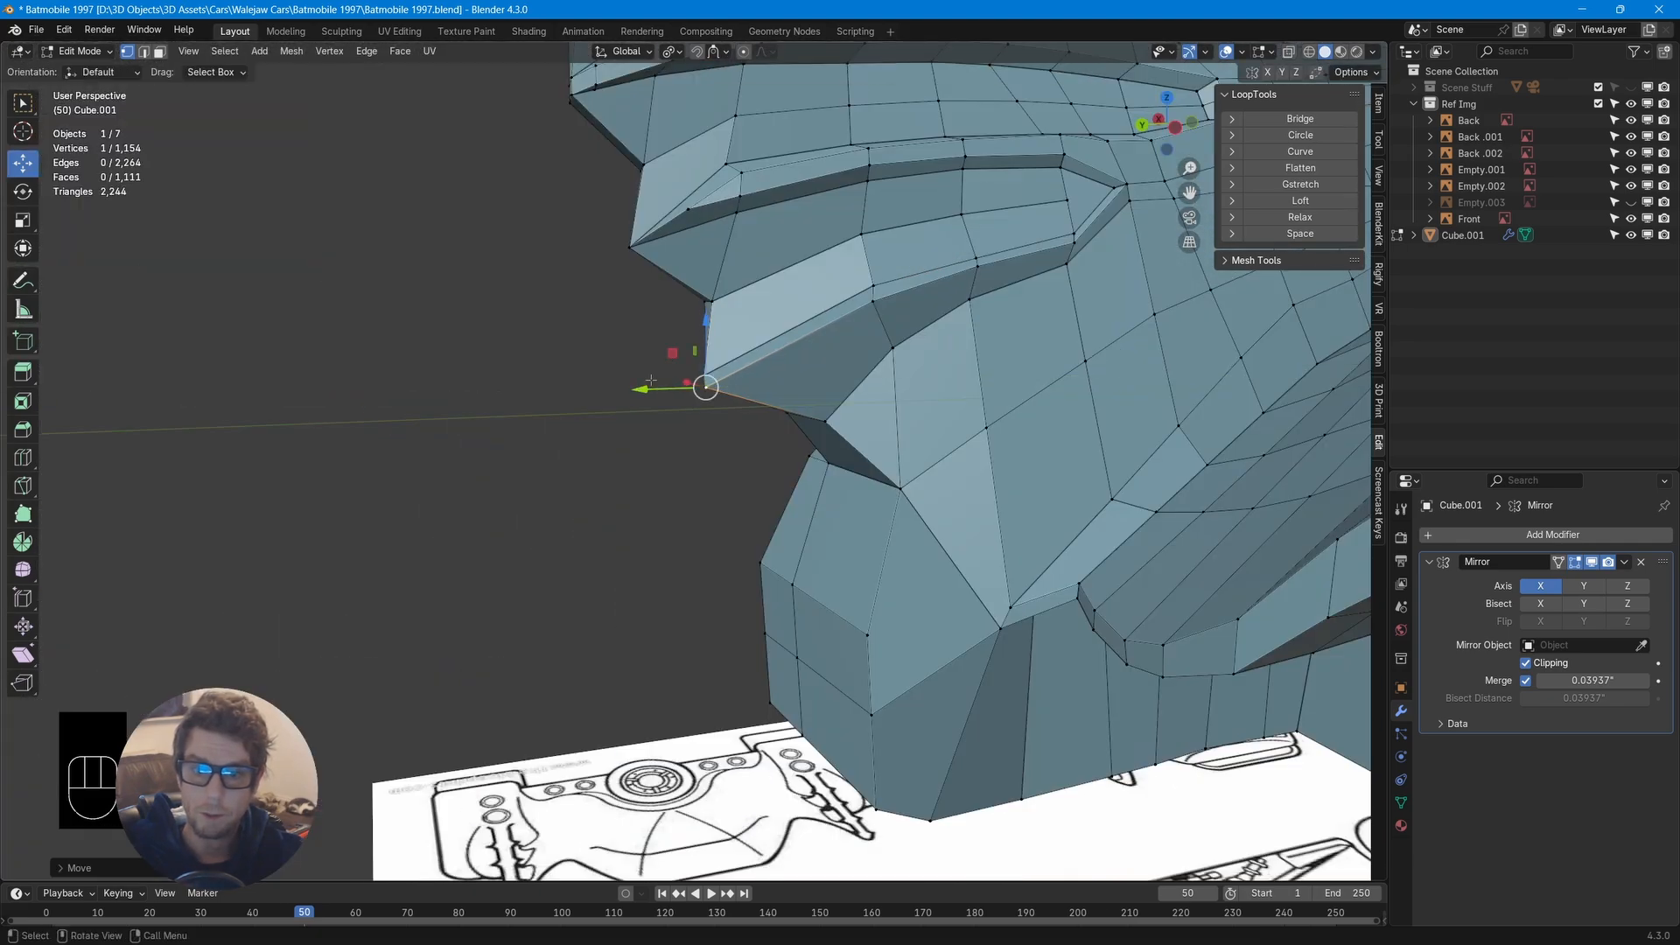
pyautogui.moveTo(703, 322); pyautogui.dragTo(694, 334)
pyautogui.moveTo(642, 400); pyautogui.dragTo(641, 400)
pyautogui.moveTo(735, 357); pyautogui.dragTo(748, 331, button='middle')
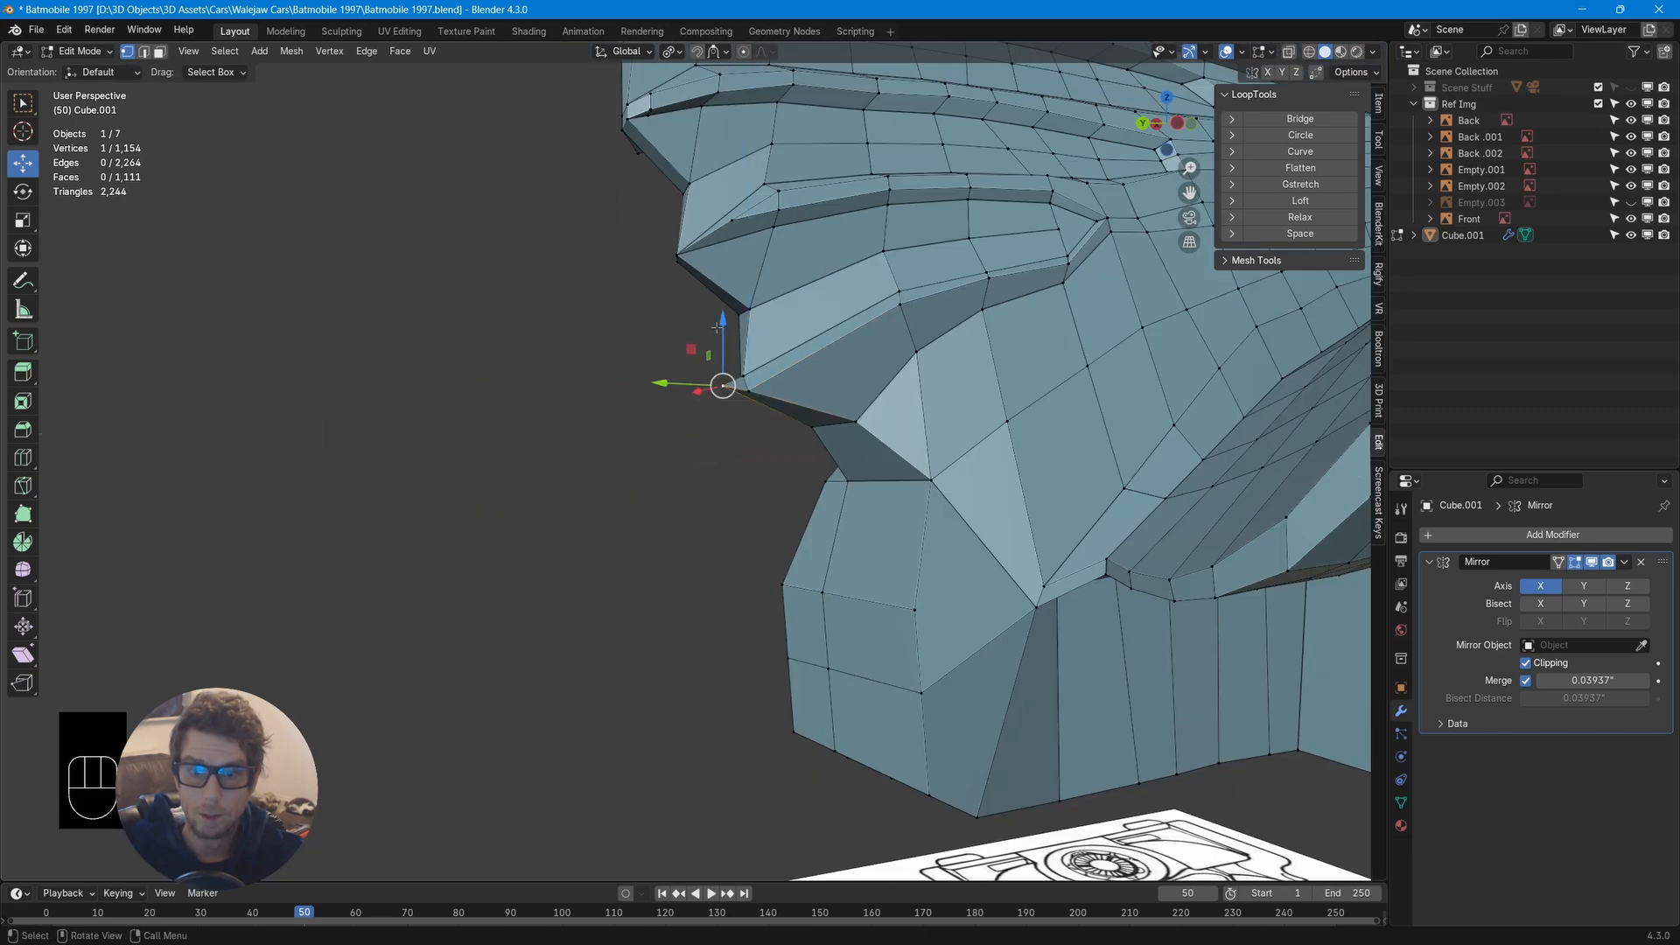
pyautogui.moveTo(717, 327); pyautogui.dragTo(717, 325)
# Vertex-slide a corner vertex of the lowest rib's tip along its adjoining edge
pyautogui.press('g')
pyautogui.press('g')
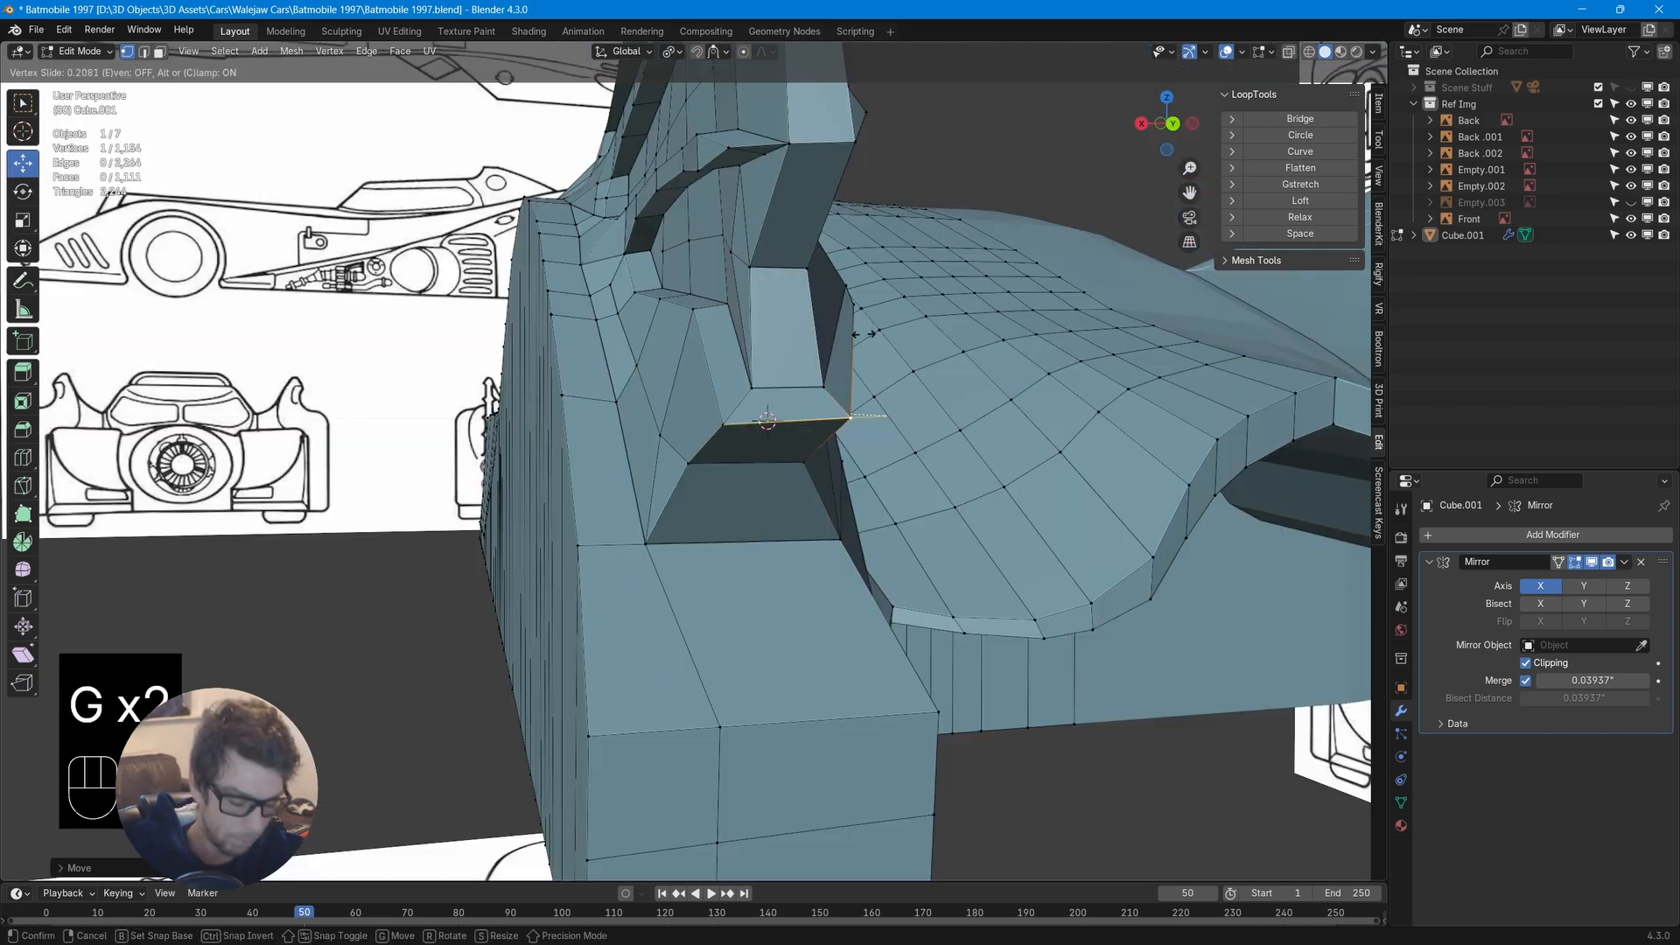
pyautogui.click(861, 414)
# Select and move the edge above the lowest rib's tip to reshape the fin's trailing edge
pyautogui.moveTo(862, 415); pyautogui.dragTo(1101, 201, button='middle')
pyautogui.moveTo(1095, 221); pyautogui.dragTo(1037, 190)
pyautogui.moveTo(1037, 190); pyautogui.dragTo(1080, 136, button='middle')
pyautogui.scroll(-2, 1080, 136)
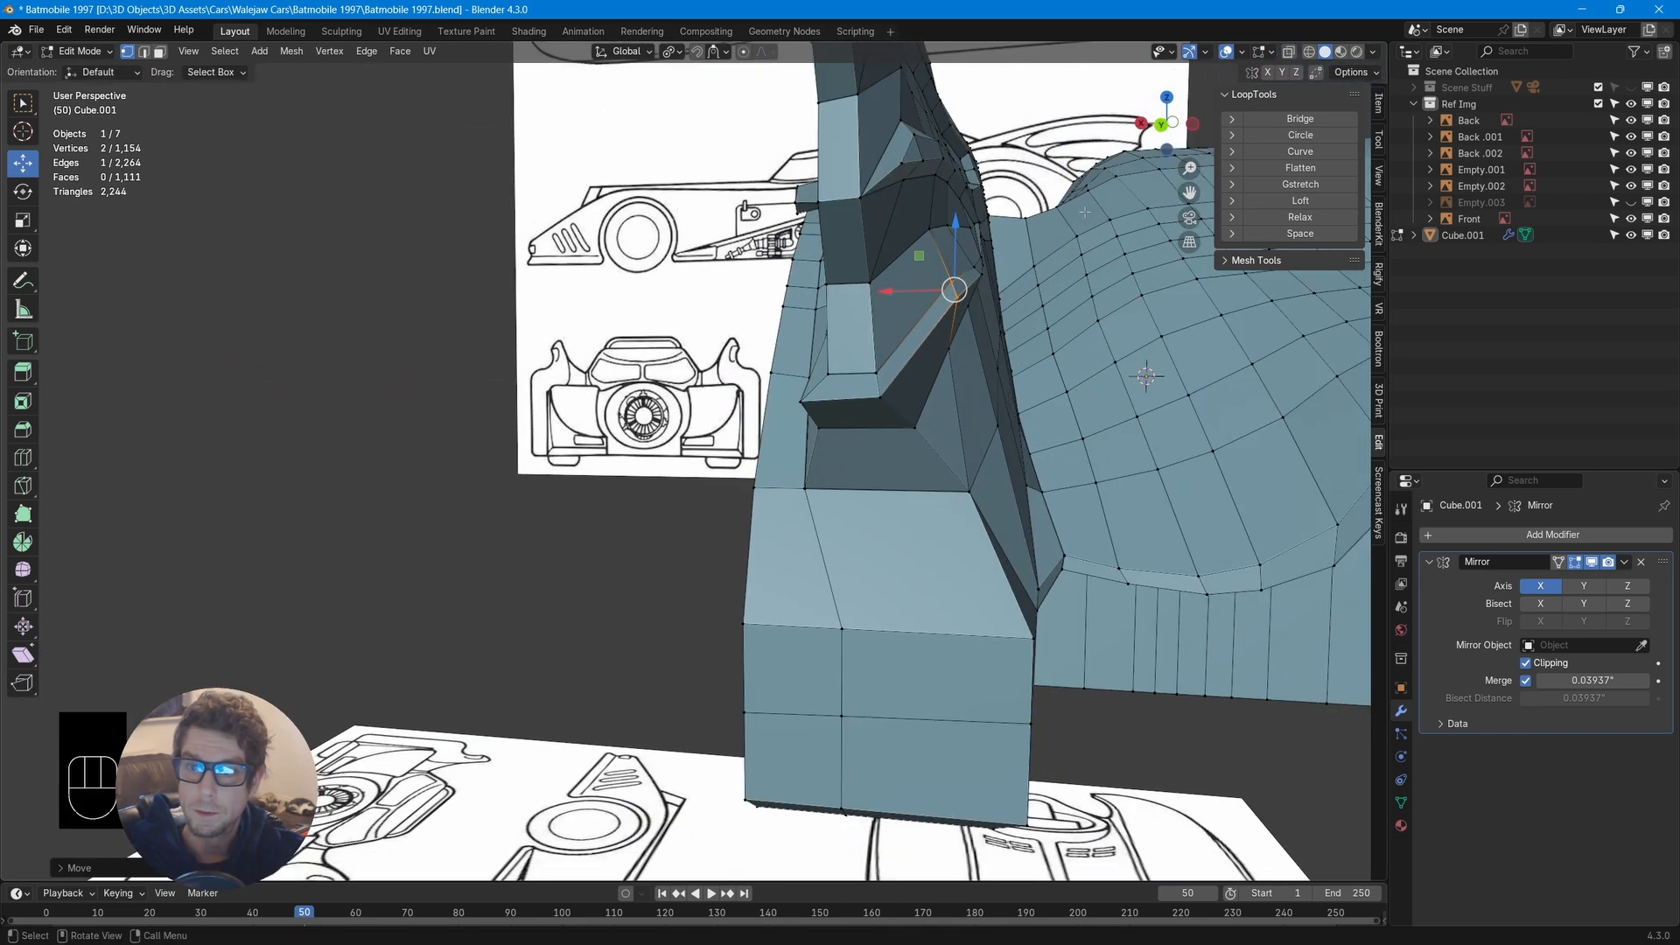
pyautogui.press('g')
pyautogui.moveTo(1003, 296)
pyautogui.mouseDown(button='middle')
pyautogui.moveTo(930, 308)
pyautogui.moveTo(1013, 233)
pyautogui.moveTo(1001, 319)
pyautogui.moveTo(854, 465)
pyautogui.moveTo(744, 446)
pyautogui.moveTo(1032, 487)
pyautogui.mouseUp(button='middle')
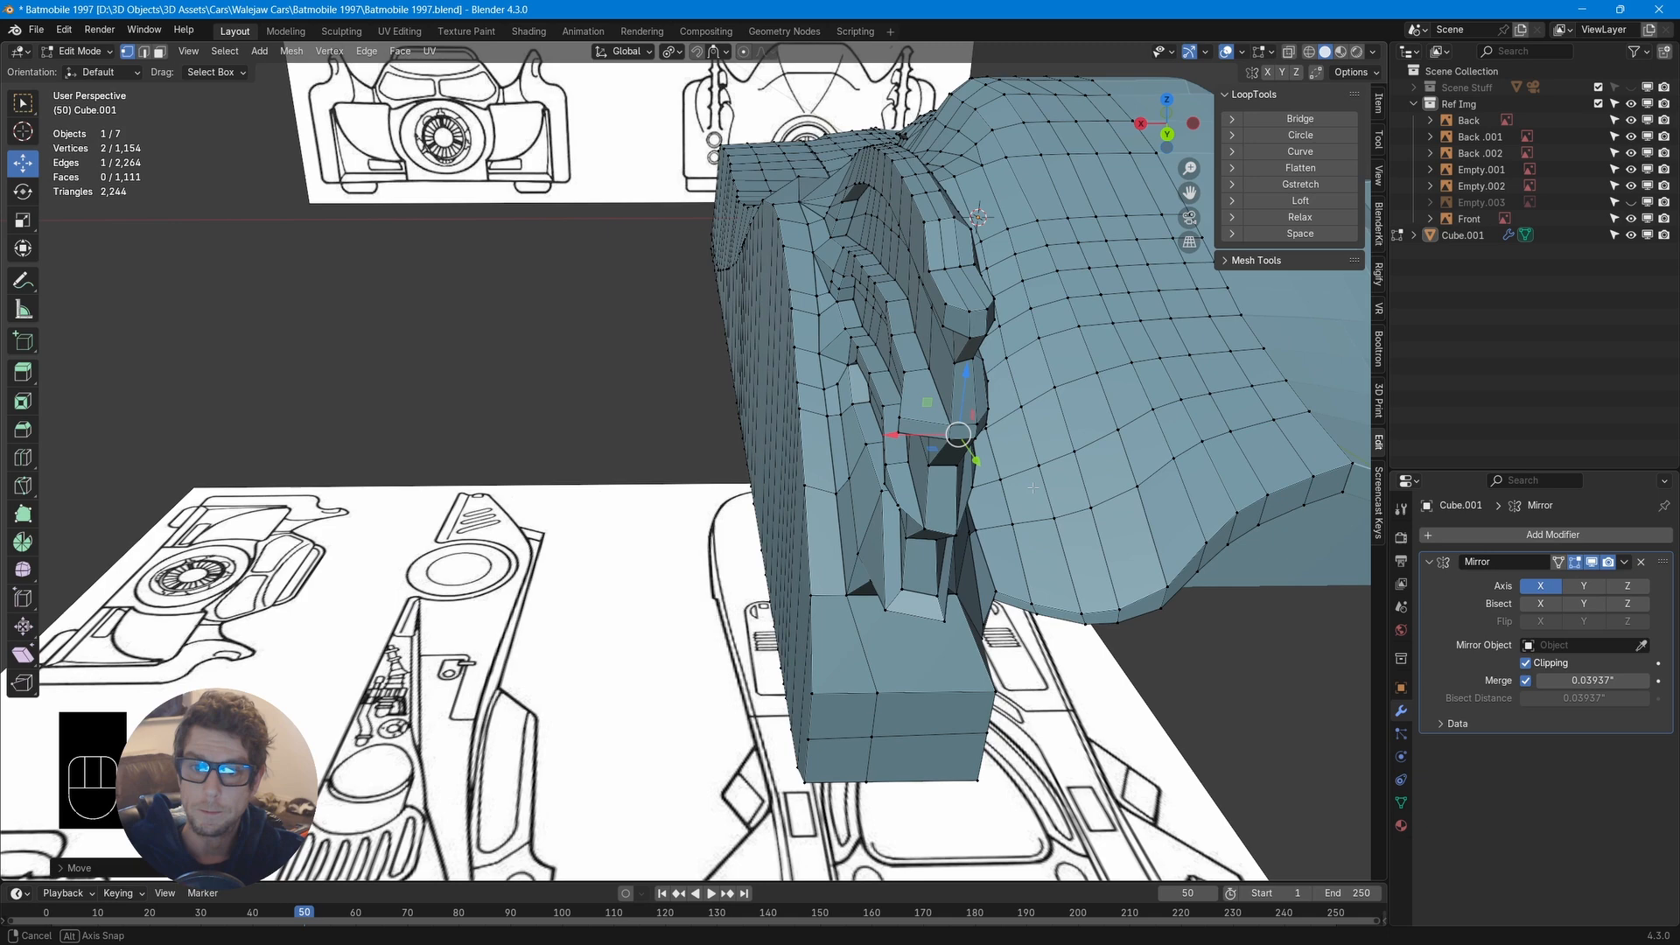
# Shift the selected vertices near the fin's trailing edge along the X axis
pyautogui.keyDown('shift'); pyautogui.click(898, 433); pyautogui.keyUp('shift')
pyautogui.moveTo(858, 425); pyautogui.dragTo(887, 428)
pyautogui.moveTo(887, 428); pyautogui.dragTo(783, 430, button='middle')
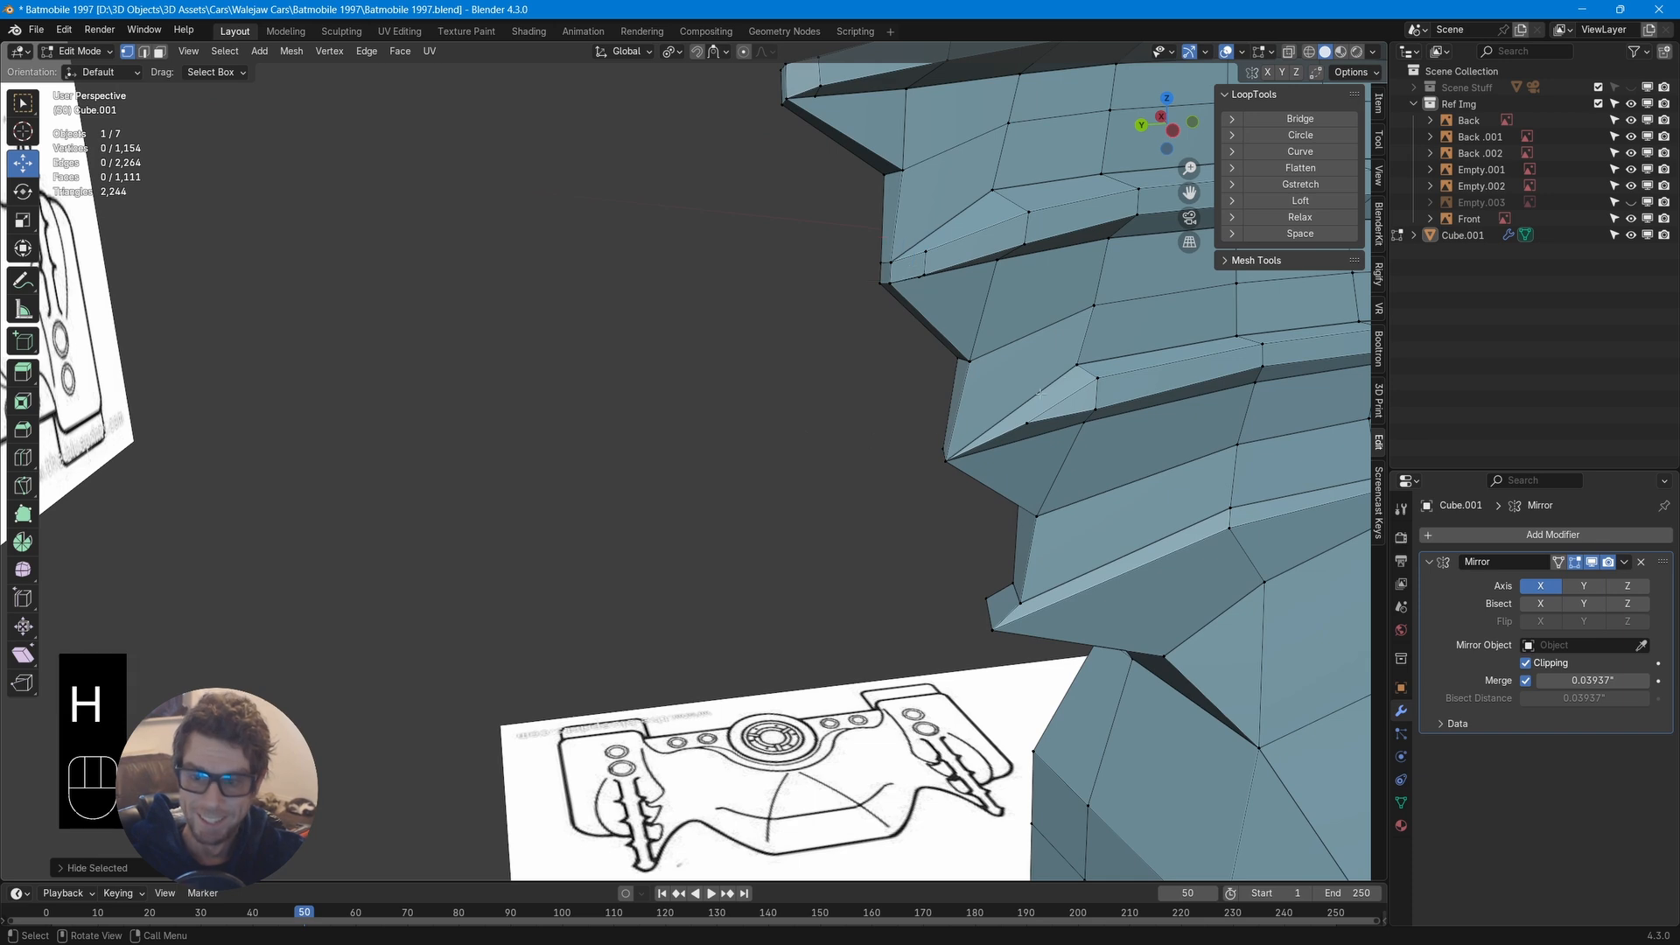
# Knife-cut new edges across the second-lowest rib's tip, running to the fin's trailing edge
pyautogui.press('k')
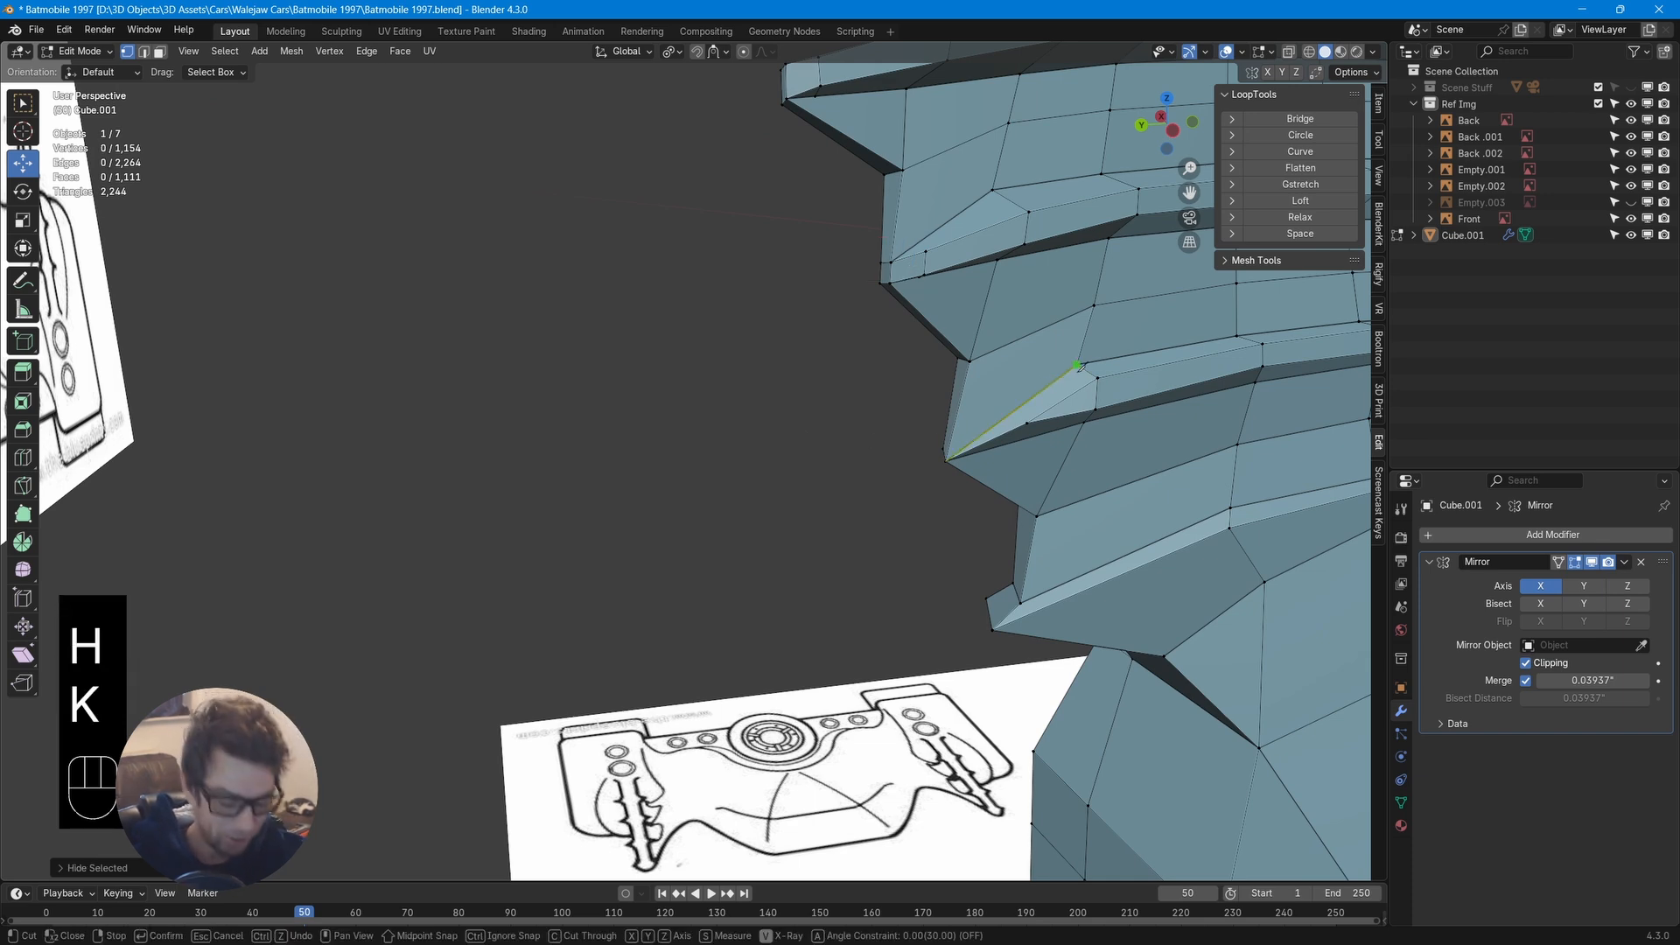
pyautogui.moveTo(1084, 456); pyautogui.dragTo(1069, 394, button='middle')
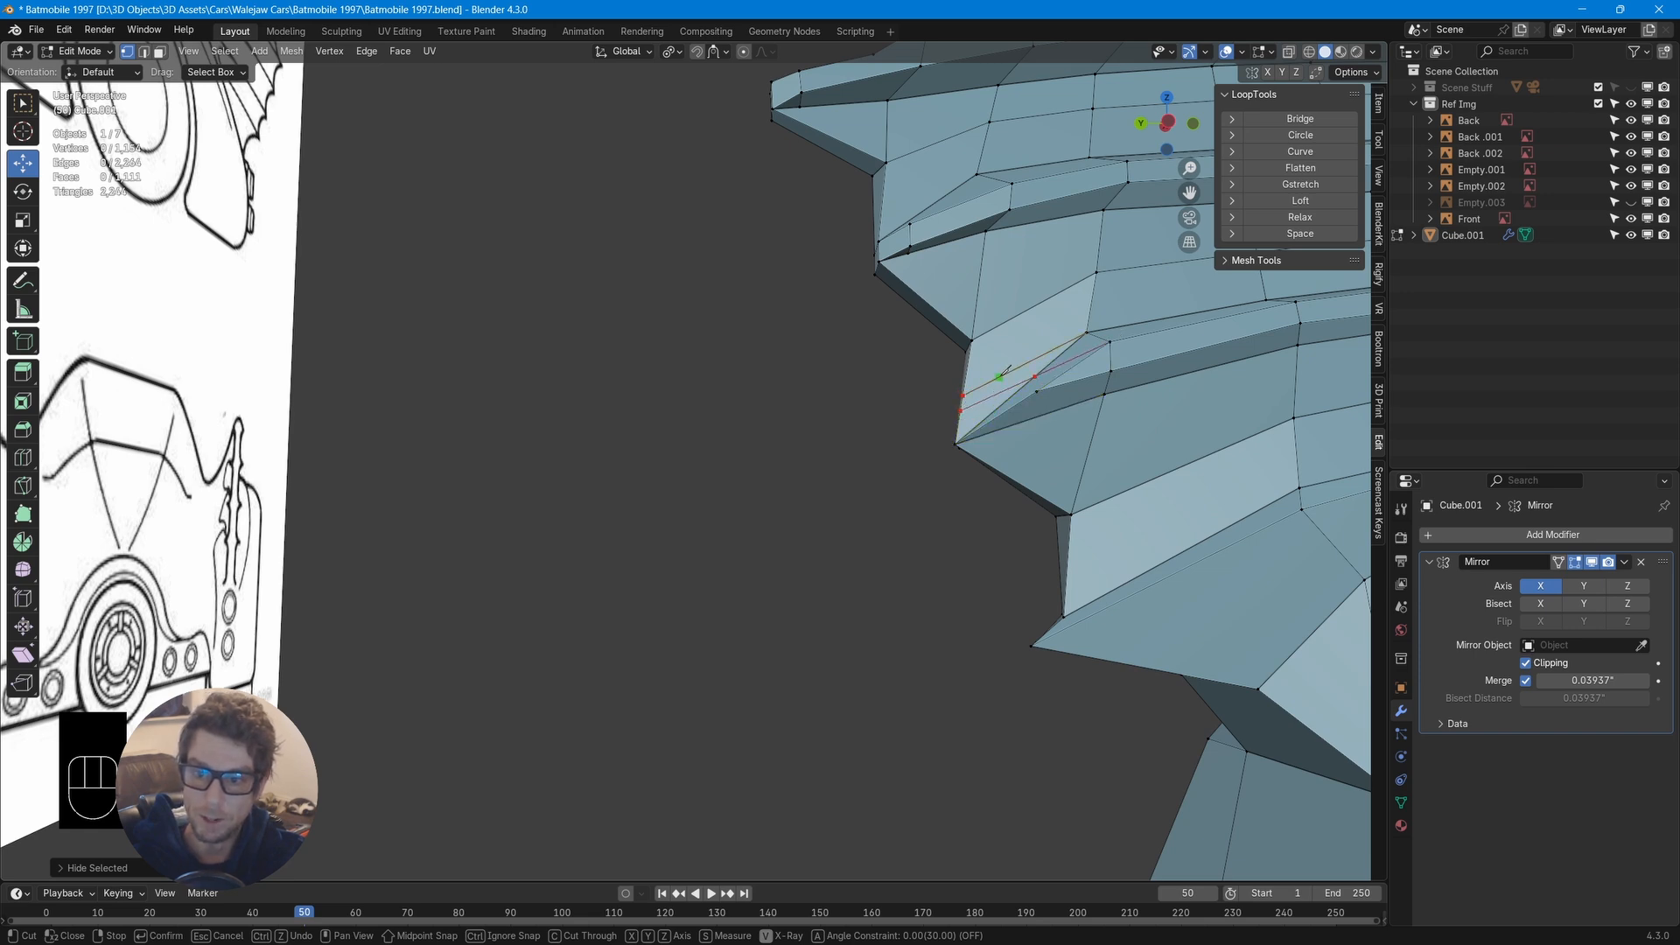
pyautogui.press('Return')
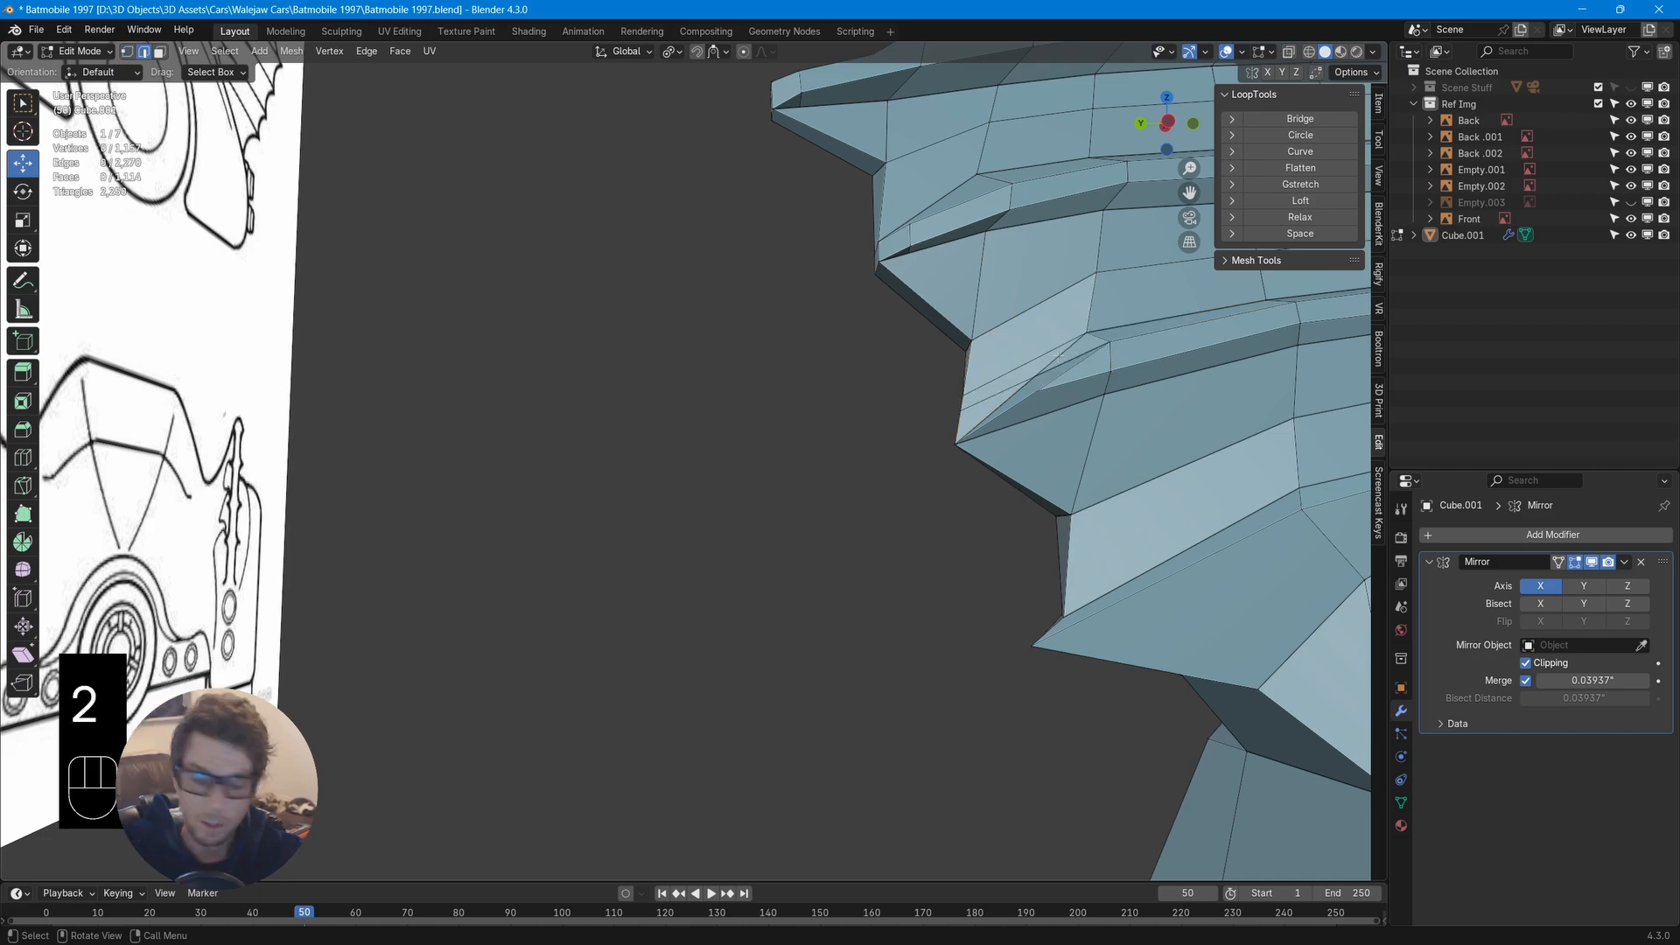
# Dissolve the surplus edges beside the new cut on the second-lowest rib's tip
pyautogui.keyDown('shift'); pyautogui.click(1014, 398); pyautogui.keyUp('shift')
pyautogui.press('x')
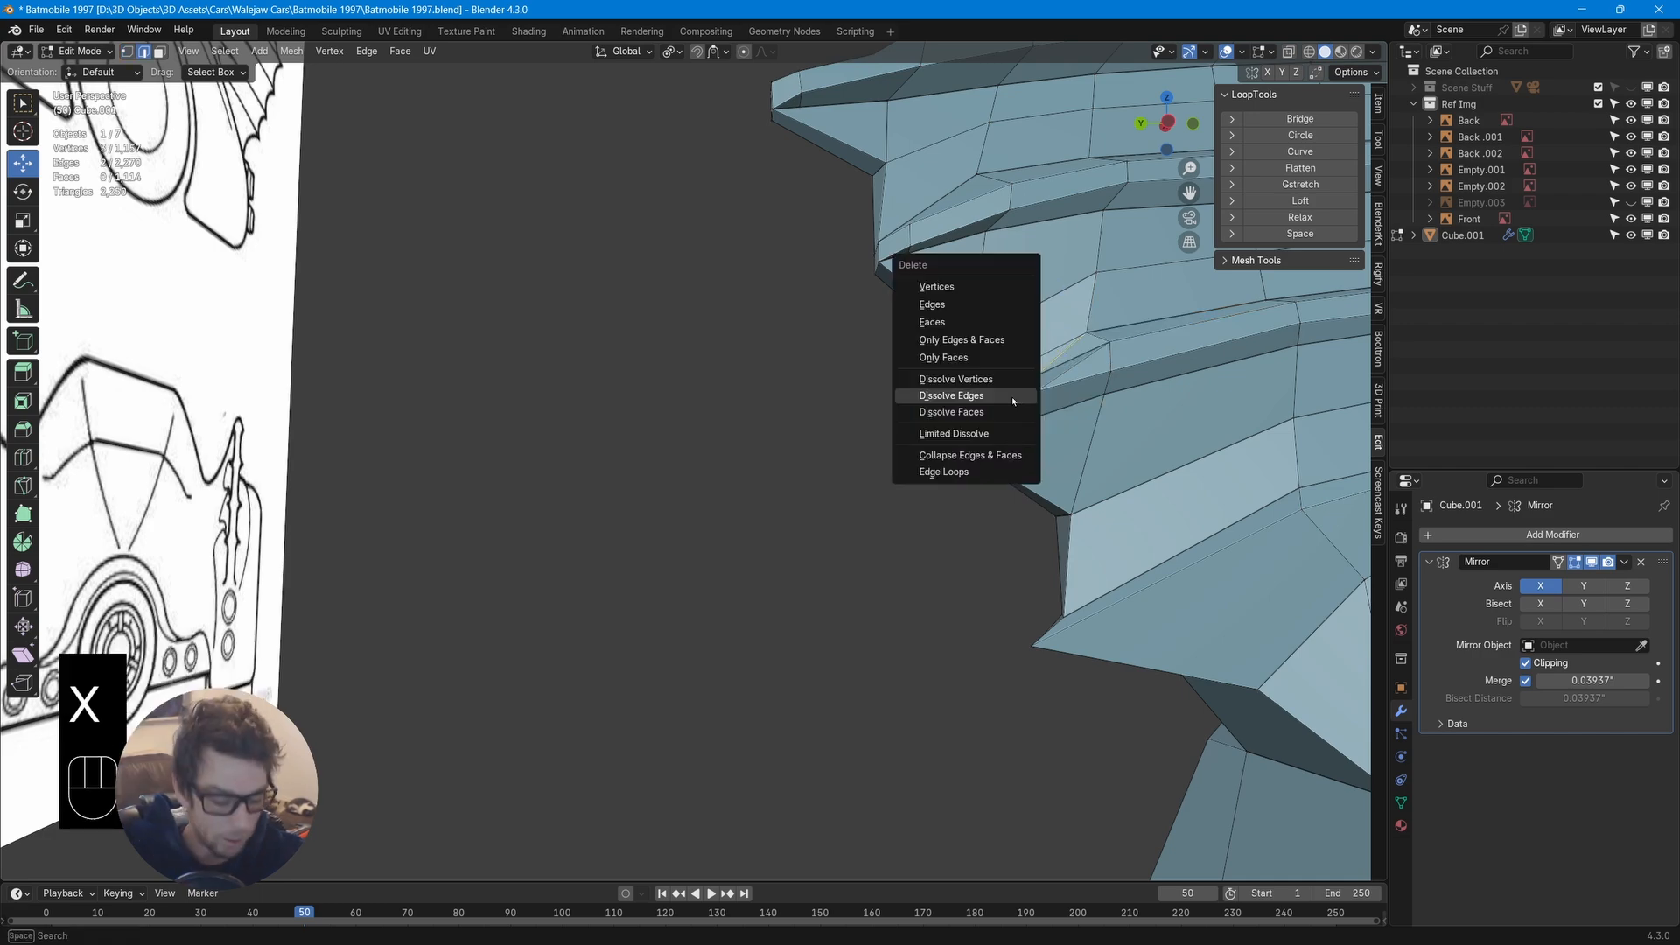
pyautogui.press('x')
pyautogui.click(1013, 400)
pyautogui.moveTo(1013, 401); pyautogui.dragTo(1162, 413, button='middle')
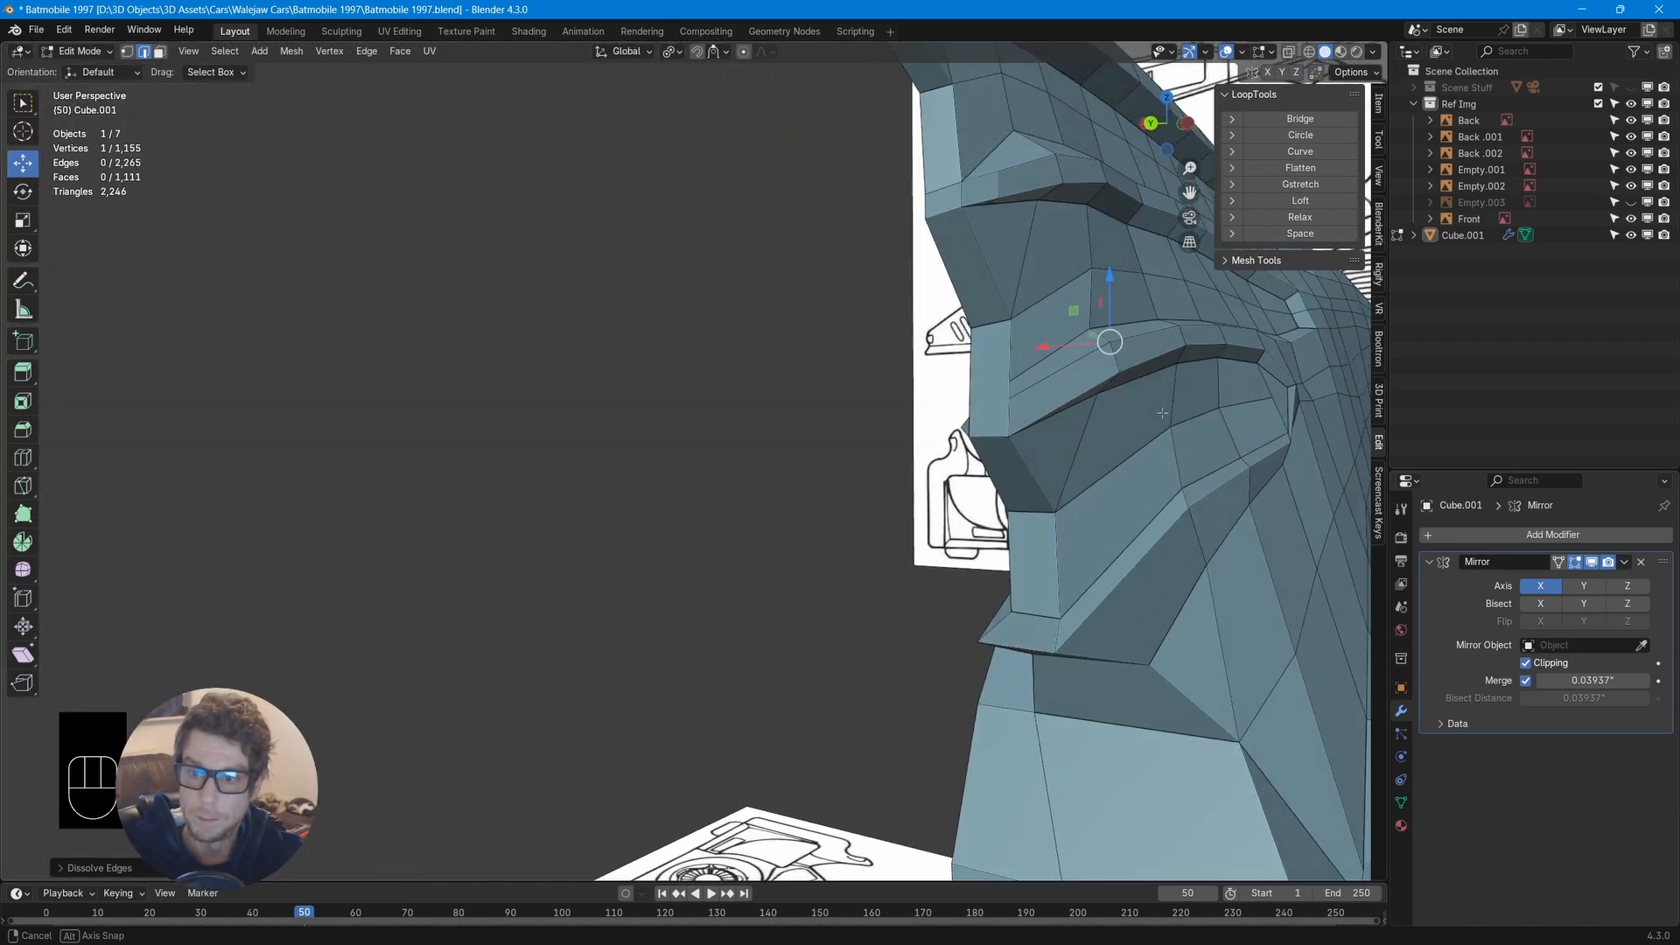
# Continue the Knife cuts across the trailing-edge face and the far side of the second-lowest rib's tip
pyautogui.press('k')
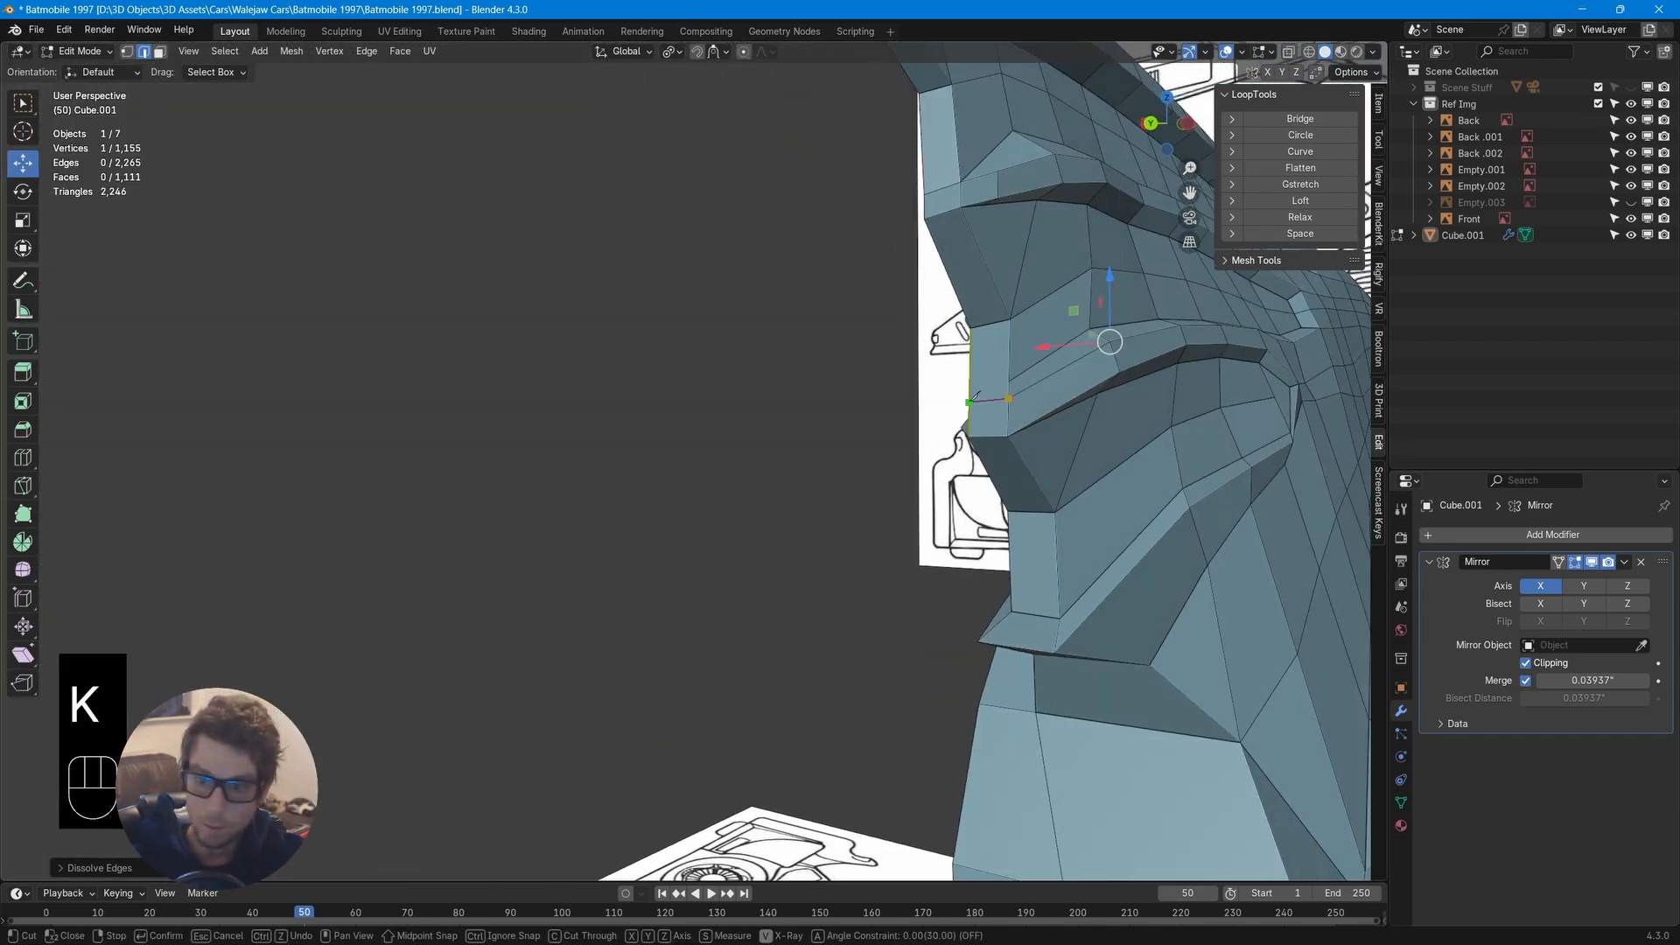
pyautogui.click(1175, 315)
pyautogui.press('Return')
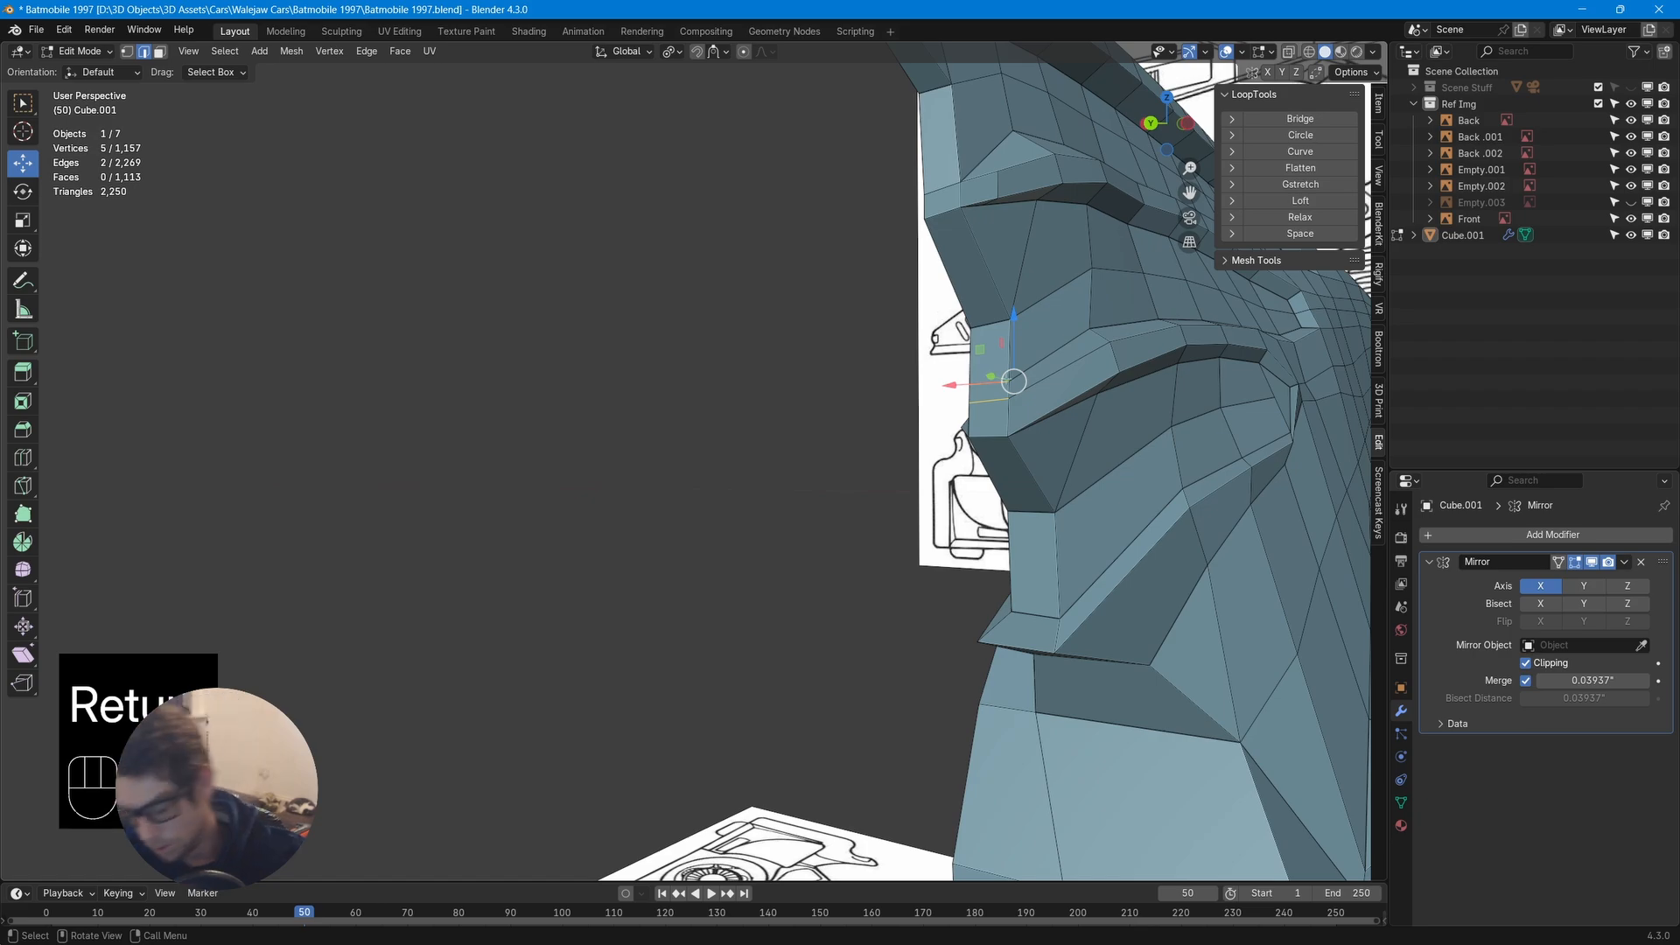
pyautogui.moveTo(1041, 383); pyautogui.dragTo(1166, 382, button='middle')
pyautogui.press('k')
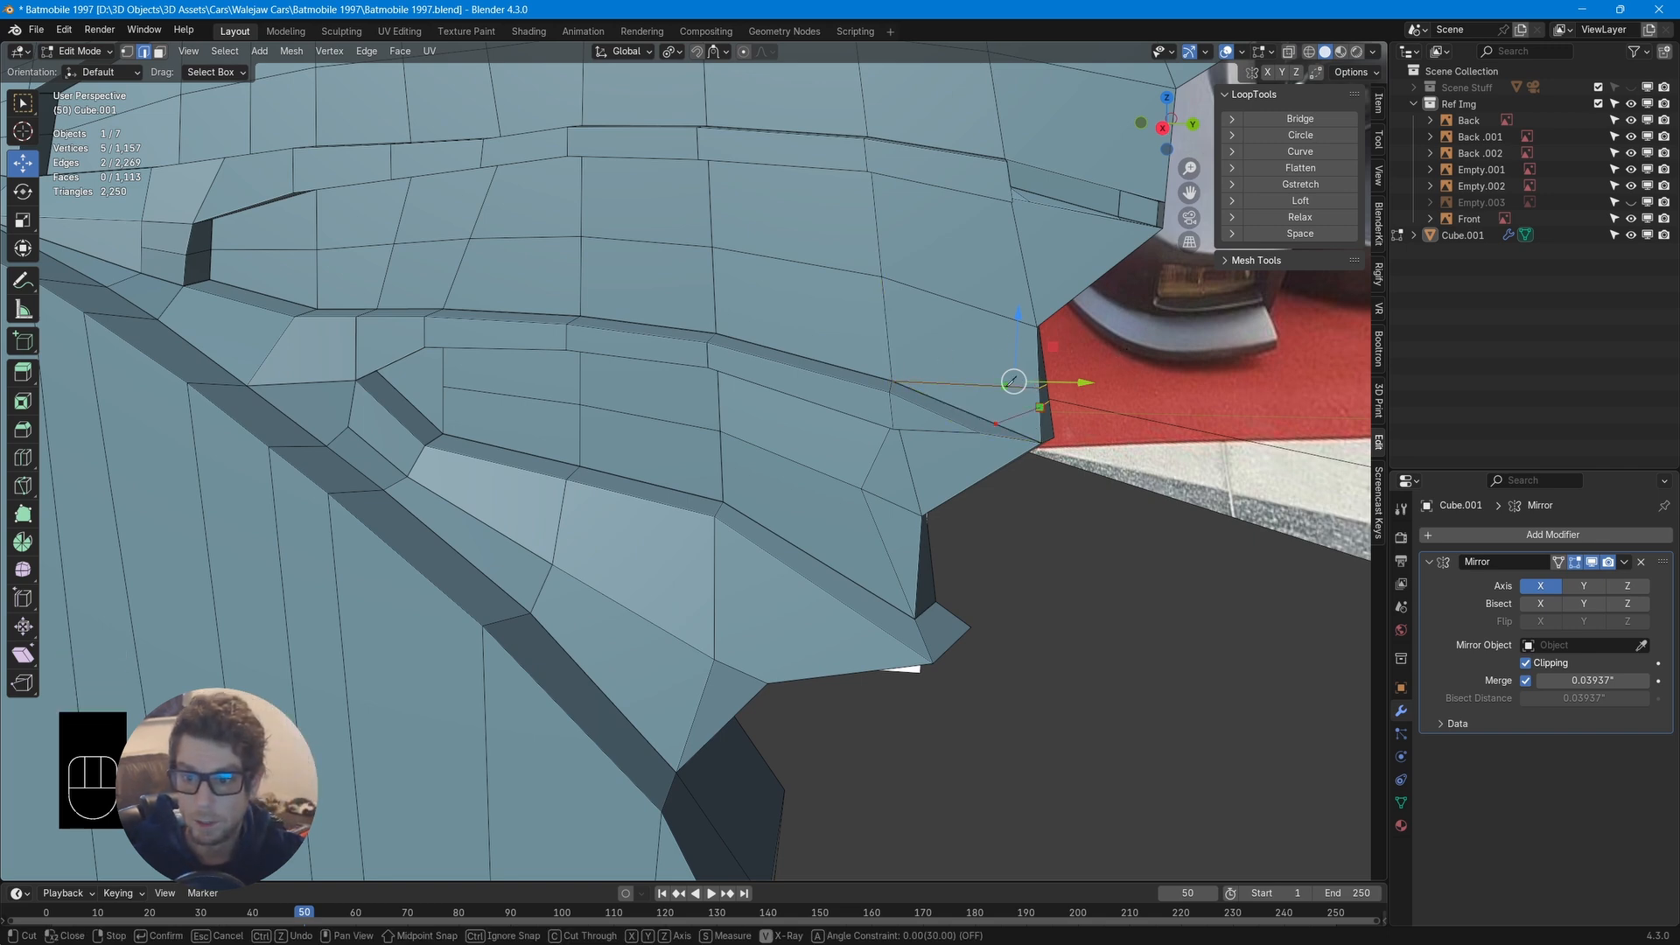
pyautogui.press('Return')
pyautogui.moveTo(1014, 382); pyautogui.dragTo(1006, 424, button='middle')
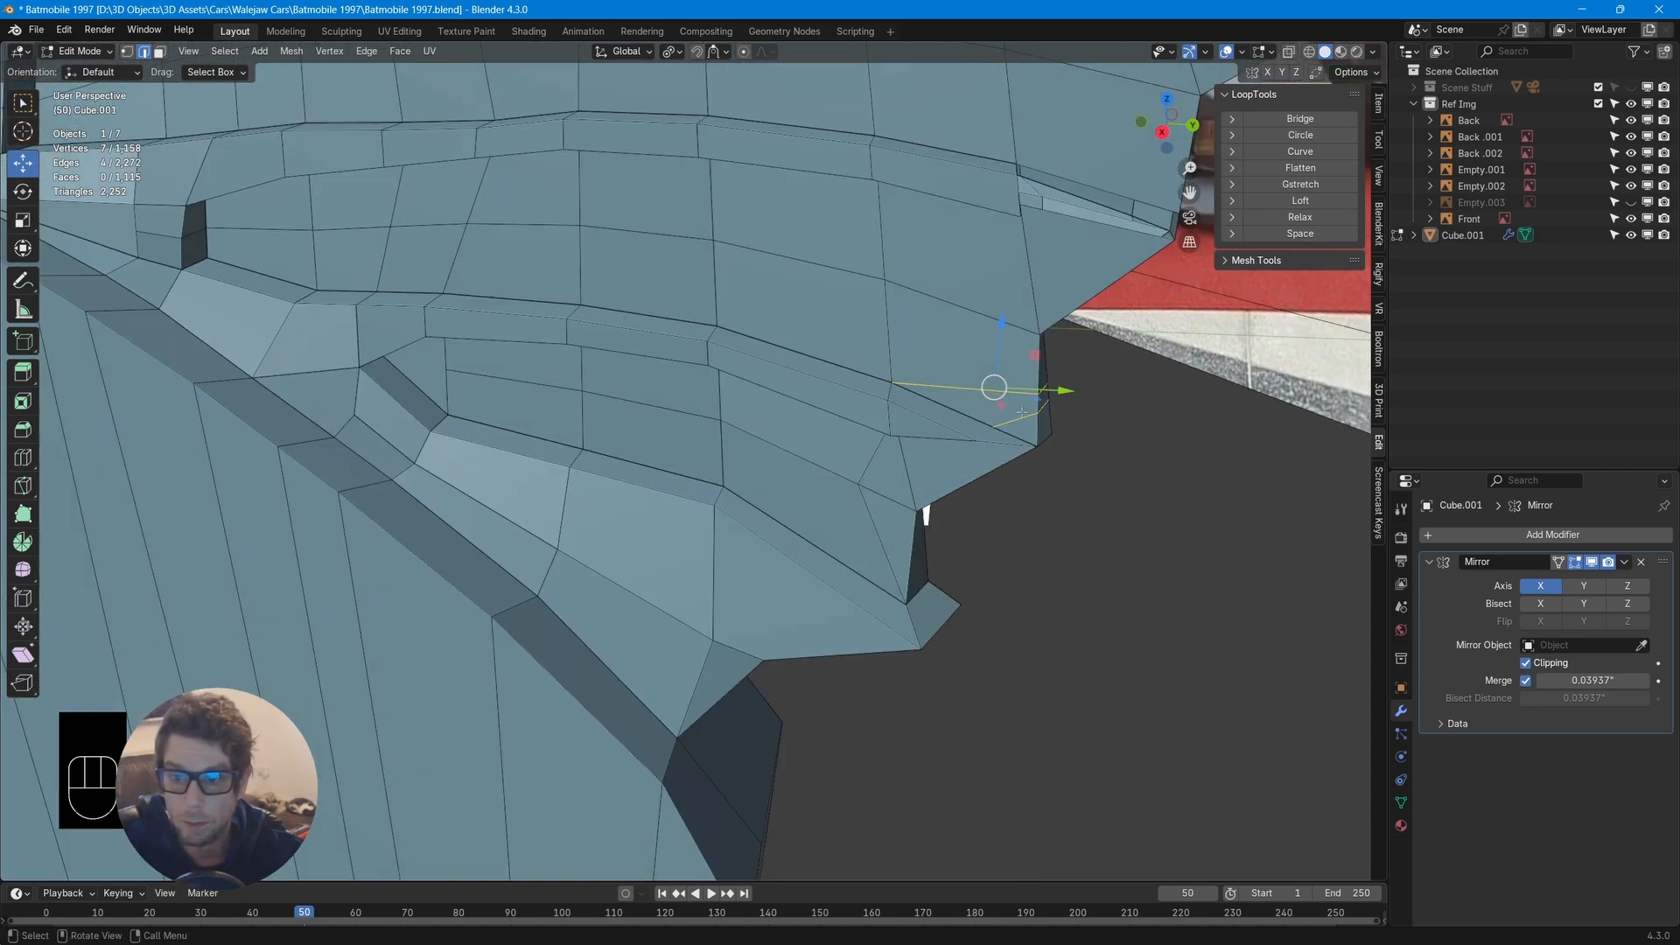
# Dissolve the two unneeded edges on the side of the second-lowest rib's tip
pyautogui.press('x')
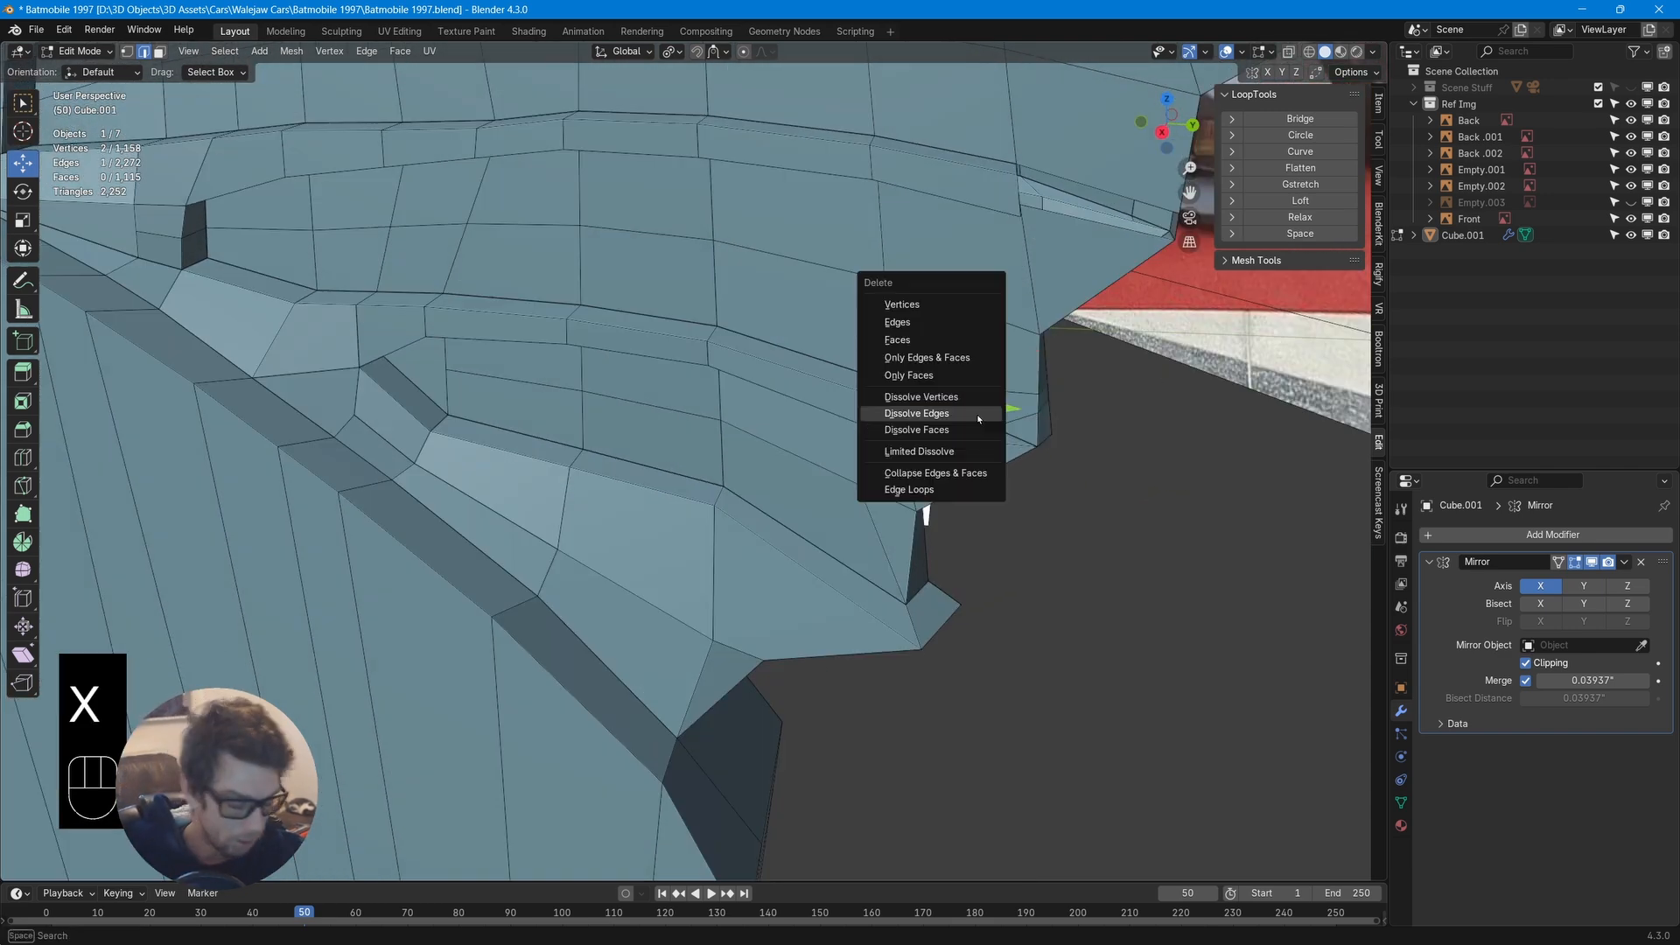
pyautogui.click(977, 413)
pyautogui.moveTo(1030, 443); pyautogui.dragTo(1095, 462, button='middle')
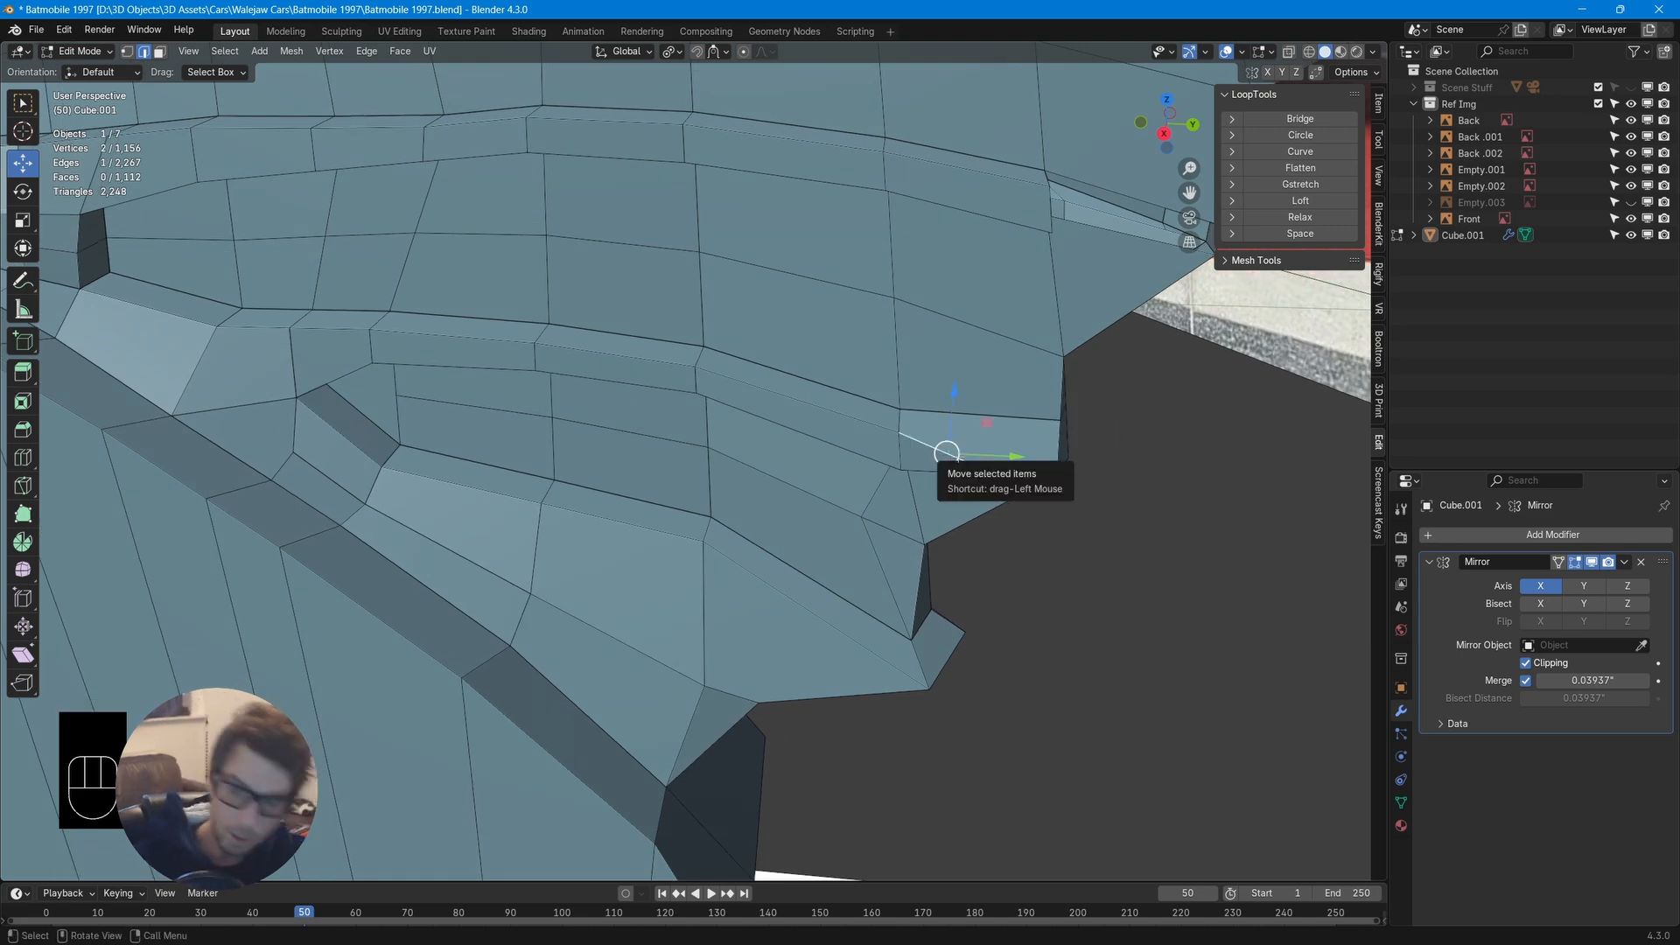
pyautogui.press('x')
pyautogui.click(958, 459)
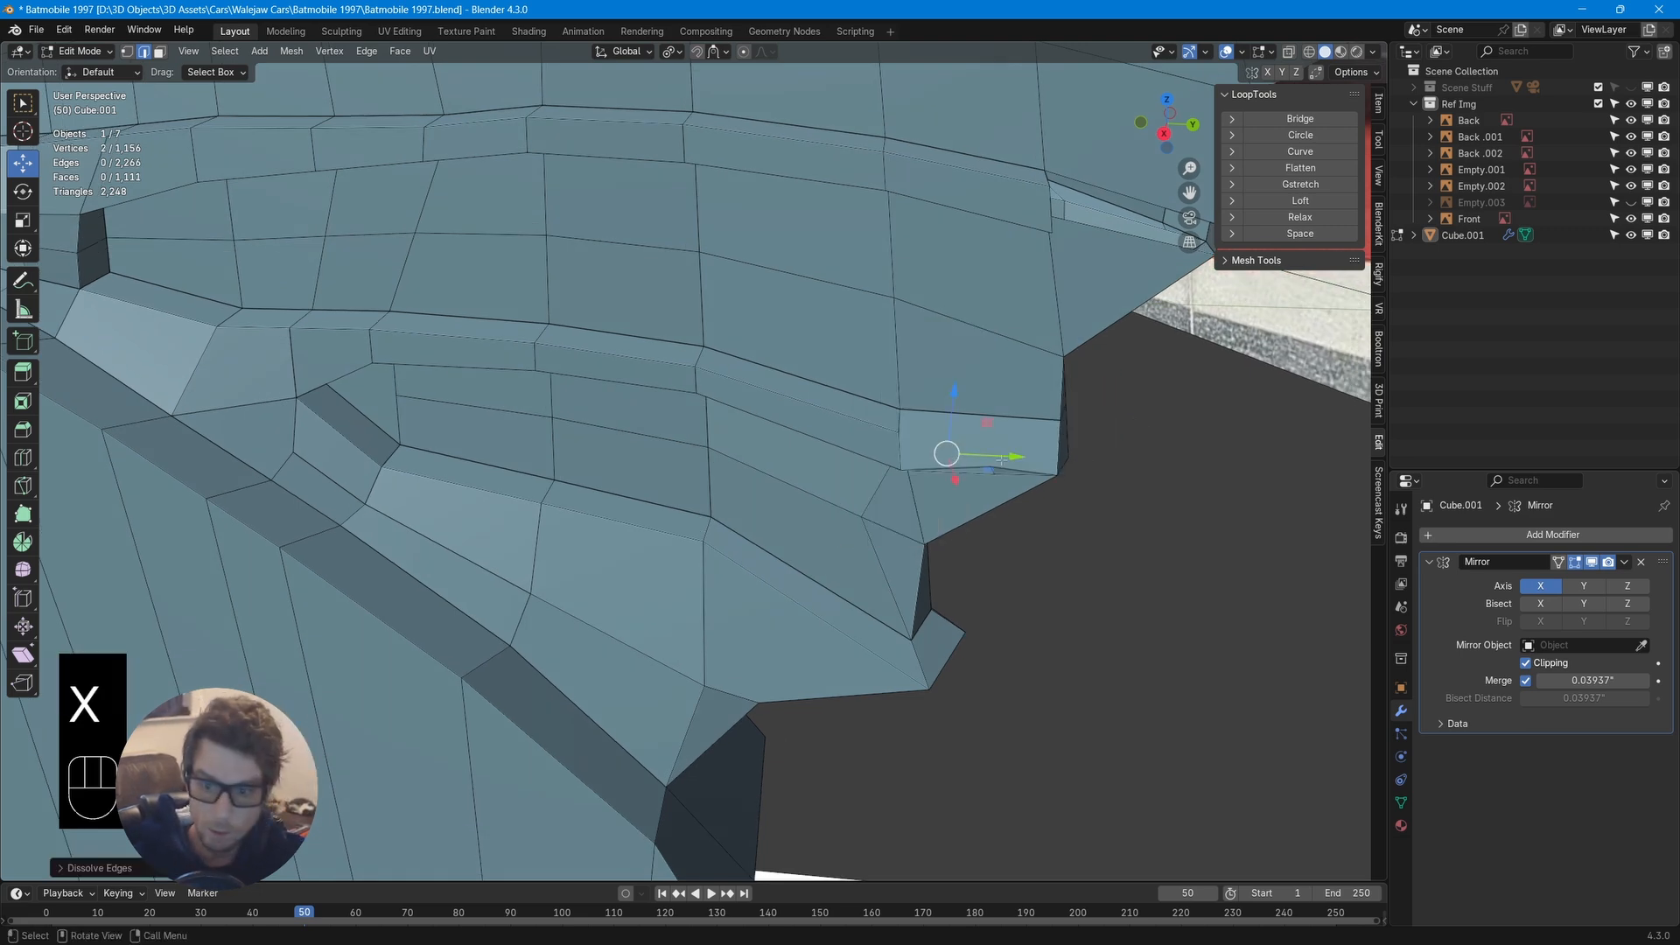
# Delete the small side face near the end of the second-lowest rib
pyautogui.moveTo(958, 458); pyautogui.dragTo(1059, 473, button='middle')
pyautogui.press('3')
pyautogui.press('x')
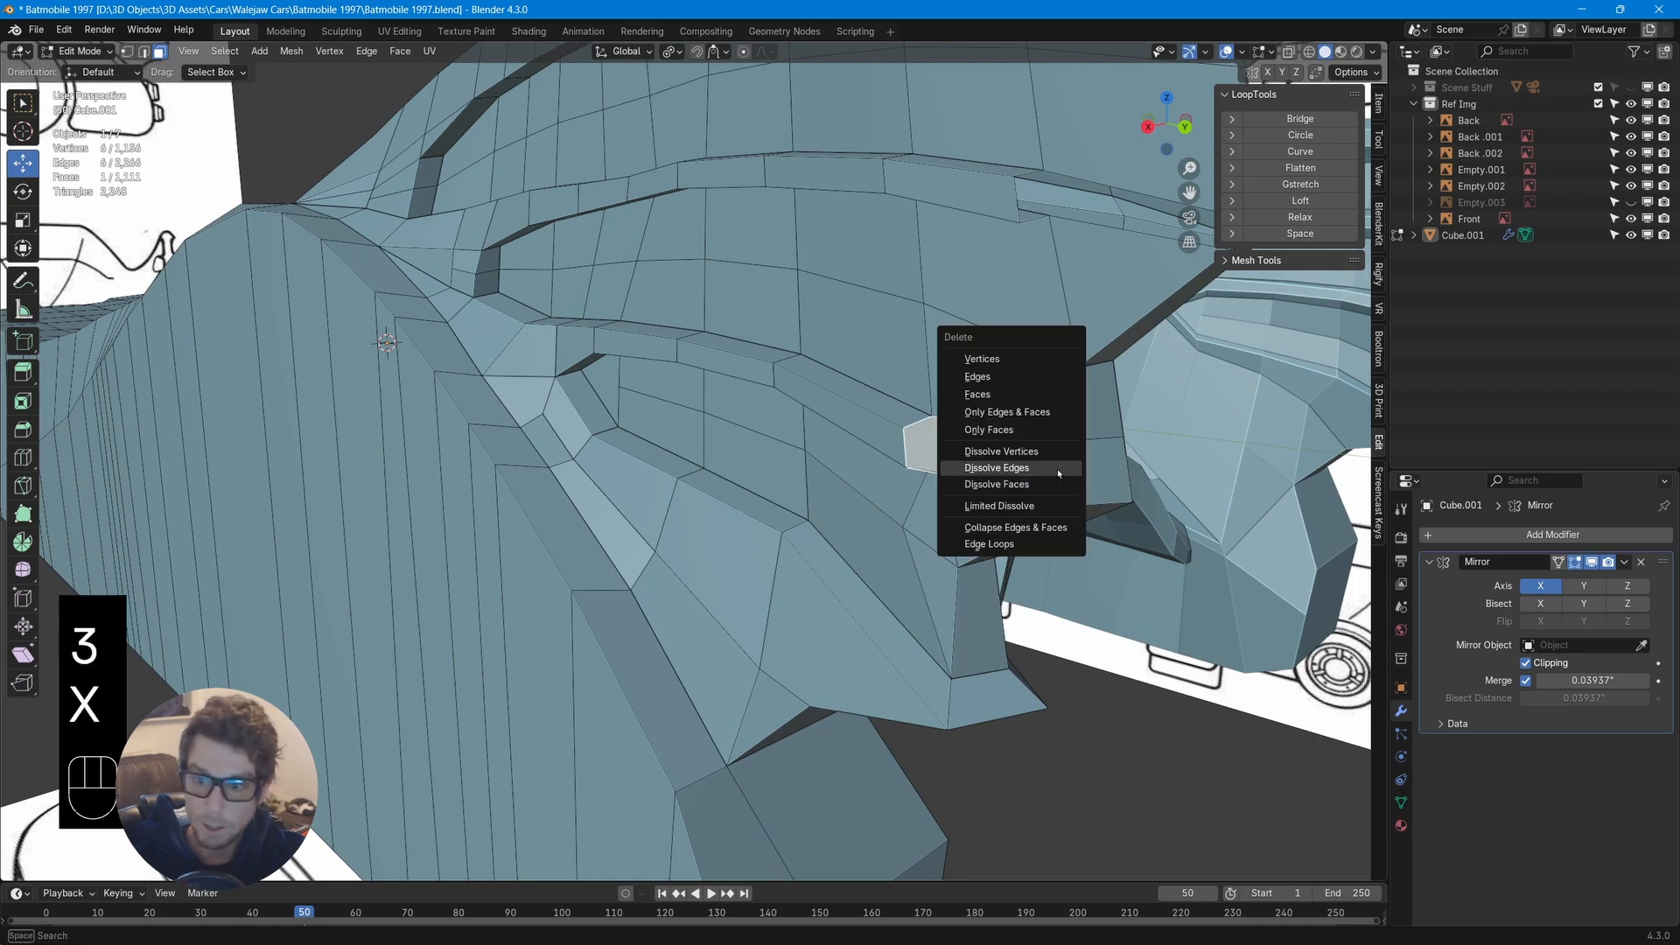
pyautogui.click(1029, 411)
# Select an edge bordering the opening in the second-lowest rib's tip and extrude it outward
pyautogui.moveTo(1030, 410); pyautogui.dragTo(921, 505, button='middle')
pyautogui.click(983, 444)
pyautogui.press('2')
pyautogui.click(964, 412)
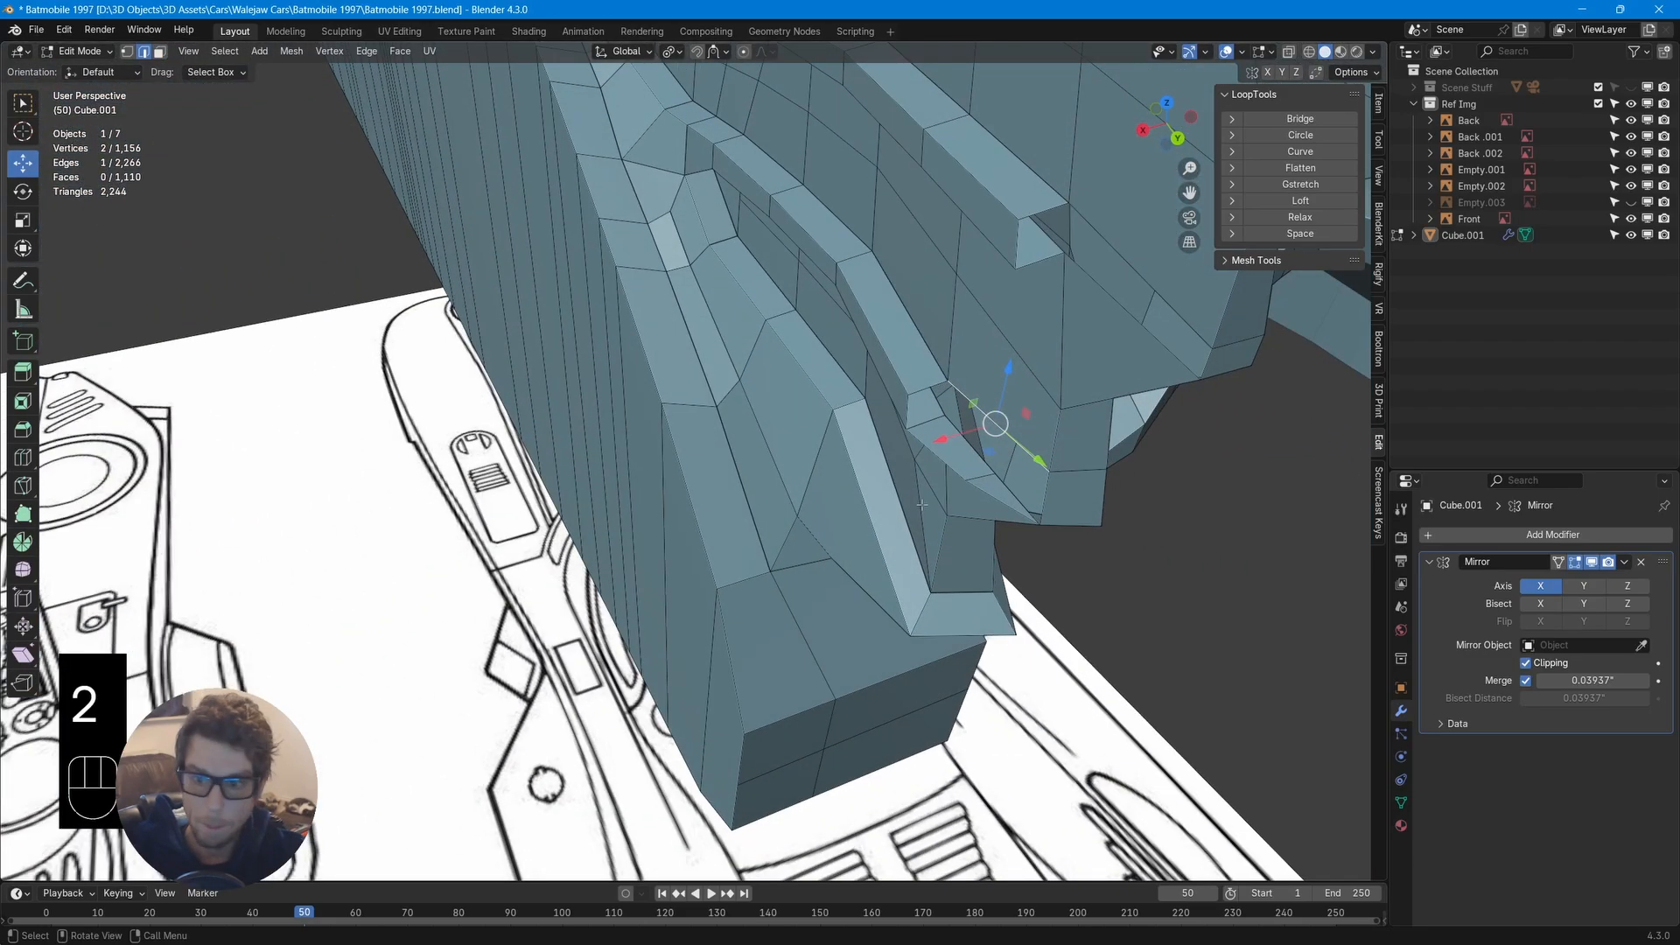
pyautogui.press('e')
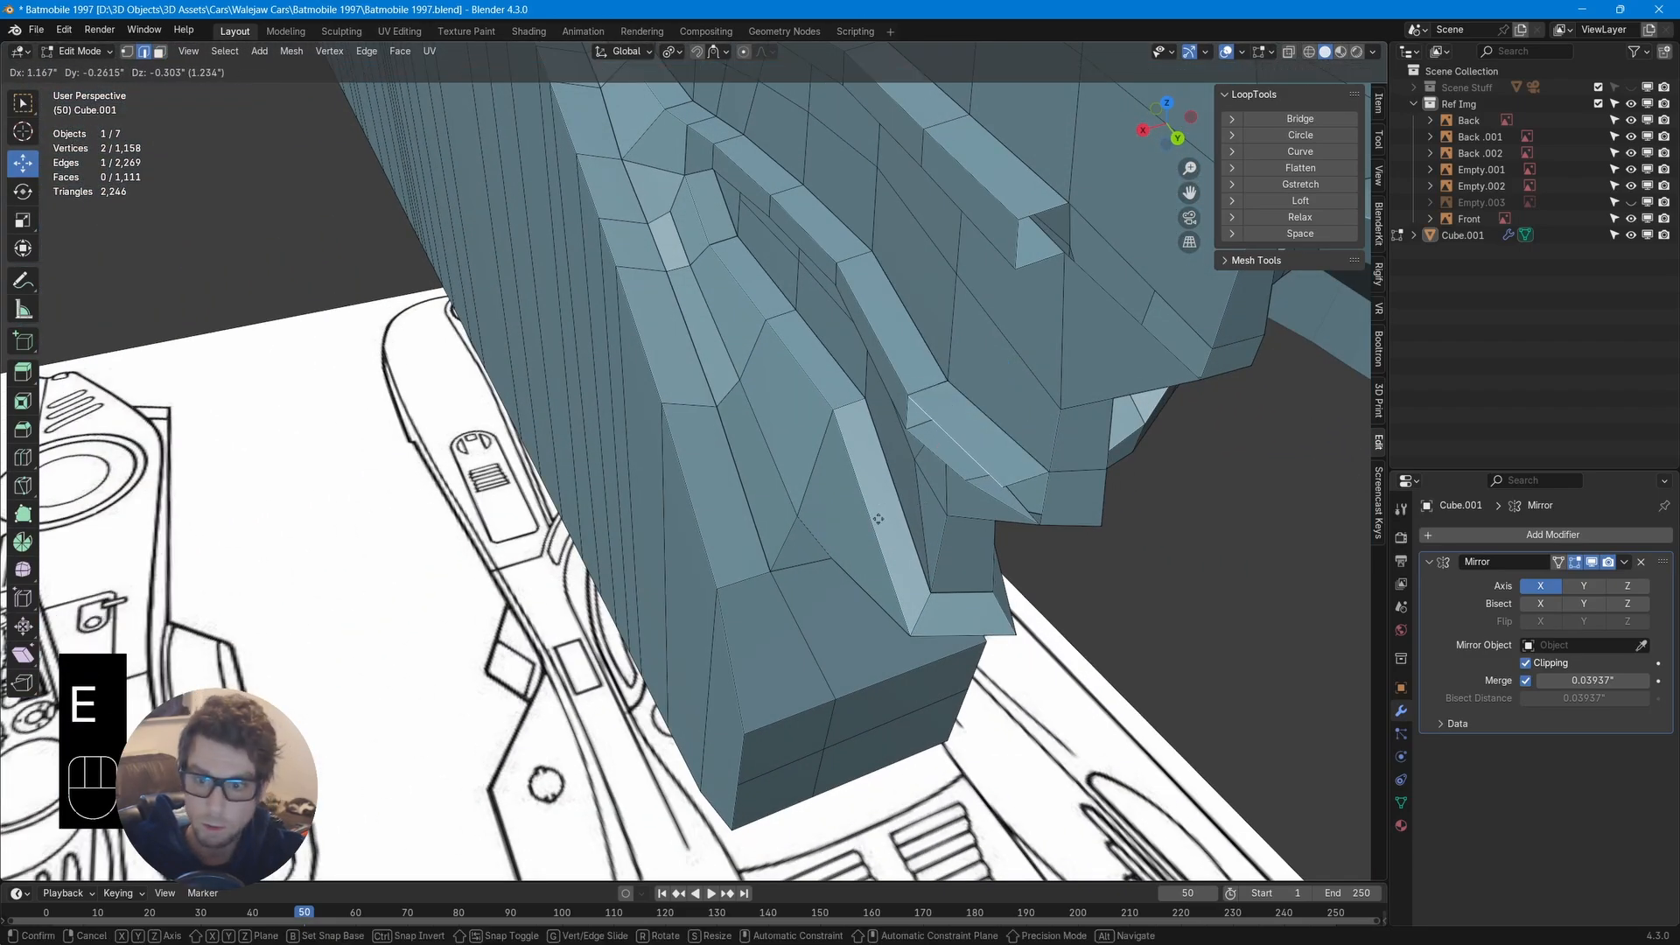
pyautogui.click(881, 517)
# Try to merge the extruded edge's inner vertex into the adjoining rib corner
pyautogui.moveTo(881, 516); pyautogui.dragTo(953, 504, button='middle')
pyautogui.press('1')
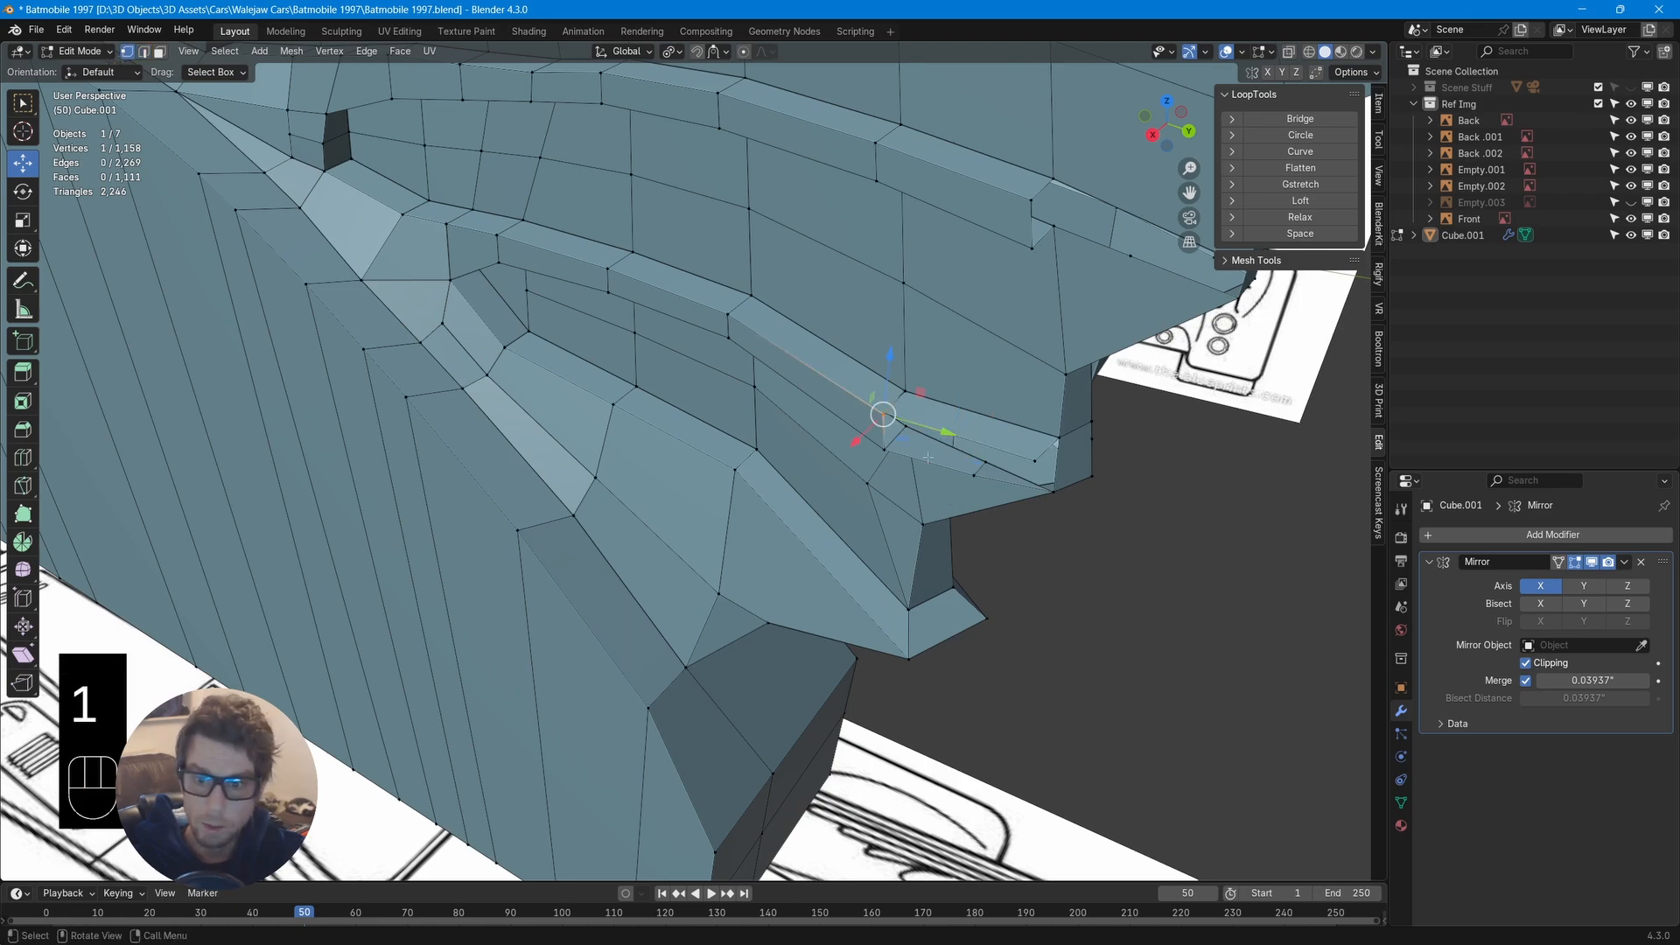
pyautogui.press('m')
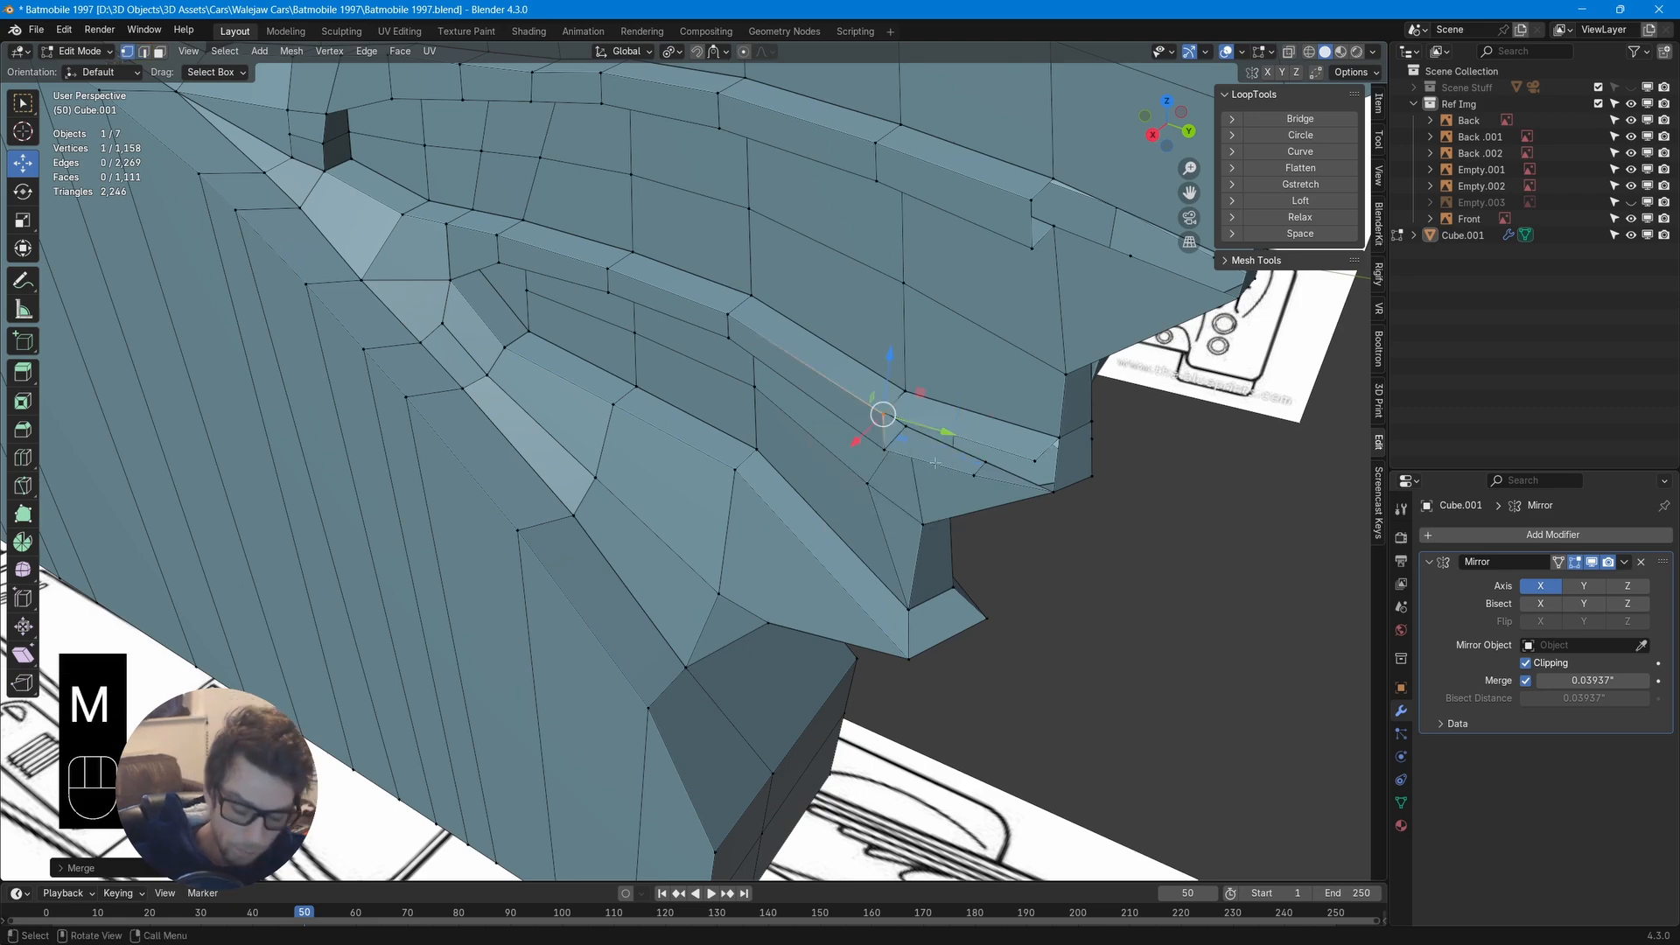
pyautogui.moveTo(934, 462); pyautogui.dragTo(976, 462, button='middle')
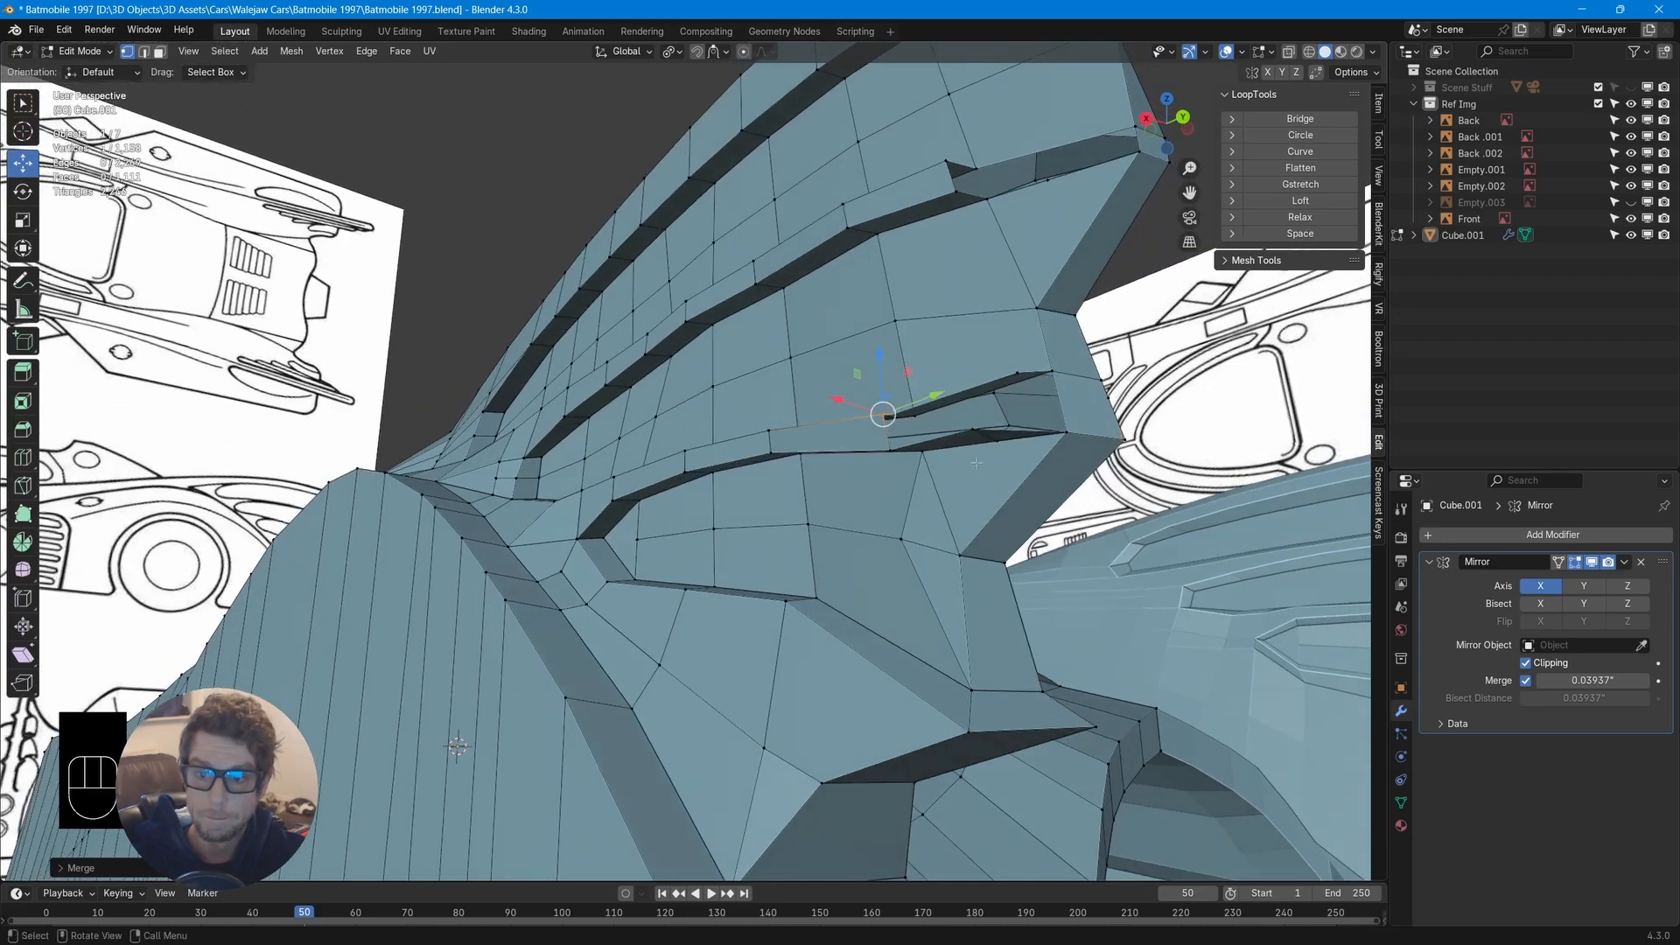
# Try dissolving the edges, then the vertices, around the opening in the rib tip, undoing each attempt
pyautogui.press('x')
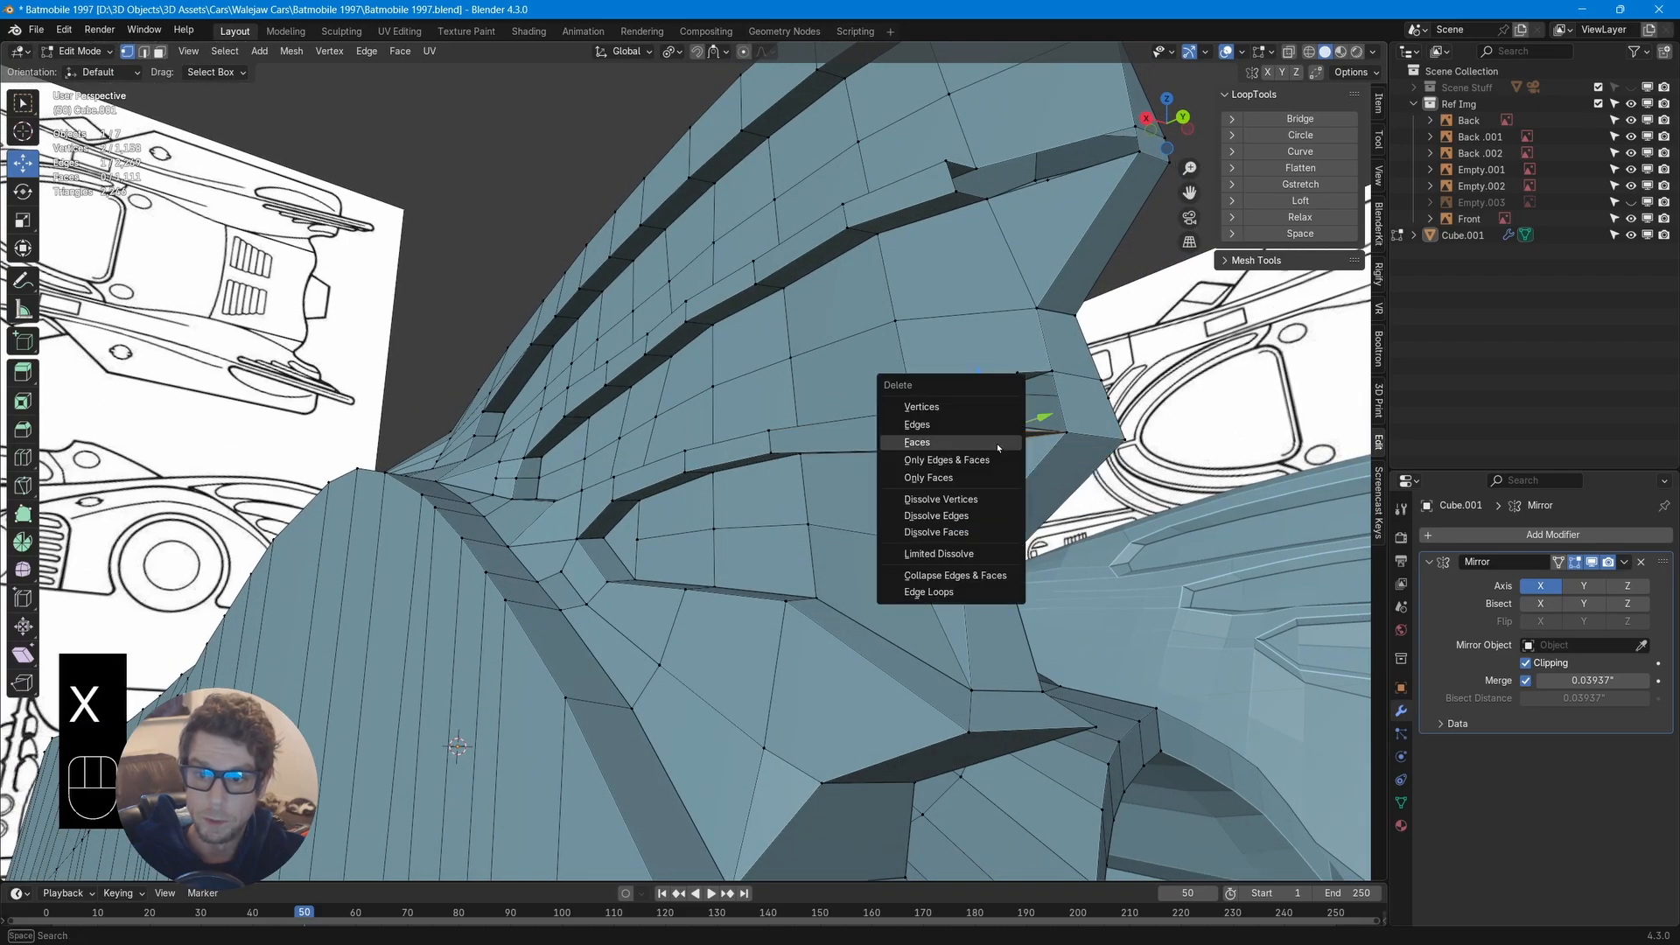
pyautogui.click(1008, 515)
pyautogui.moveTo(1008, 518); pyautogui.dragTo(910, 479, button='middle')
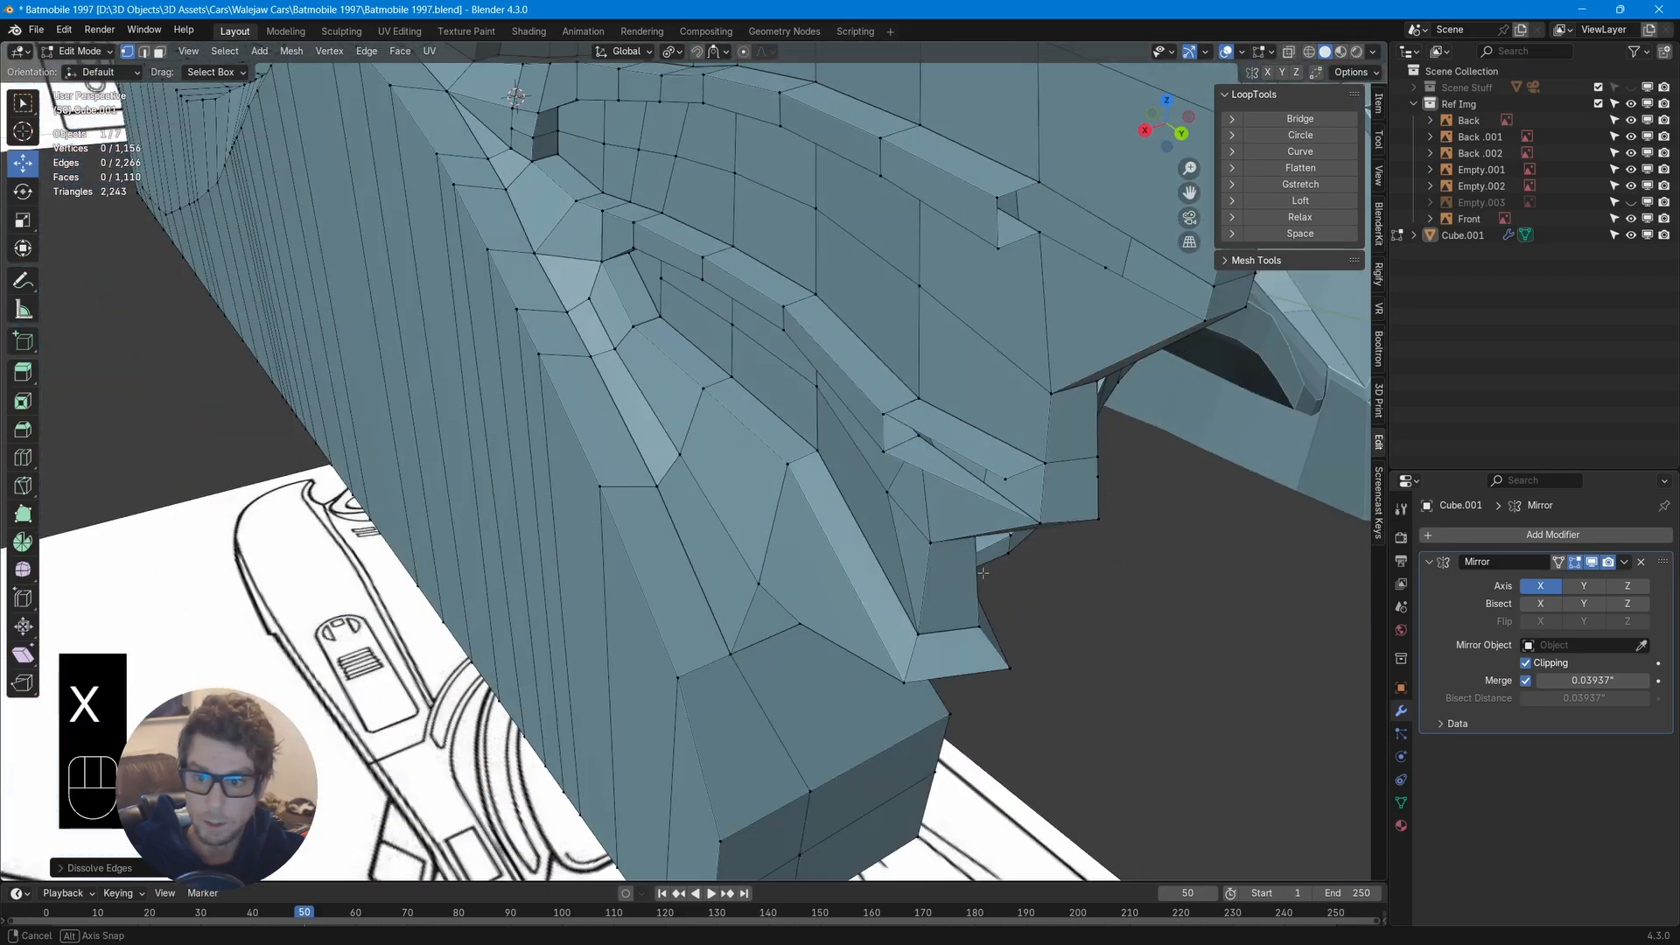
pyautogui.hotkey('ctrl', 'z')
pyautogui.press('x')
pyautogui.click(997, 456)
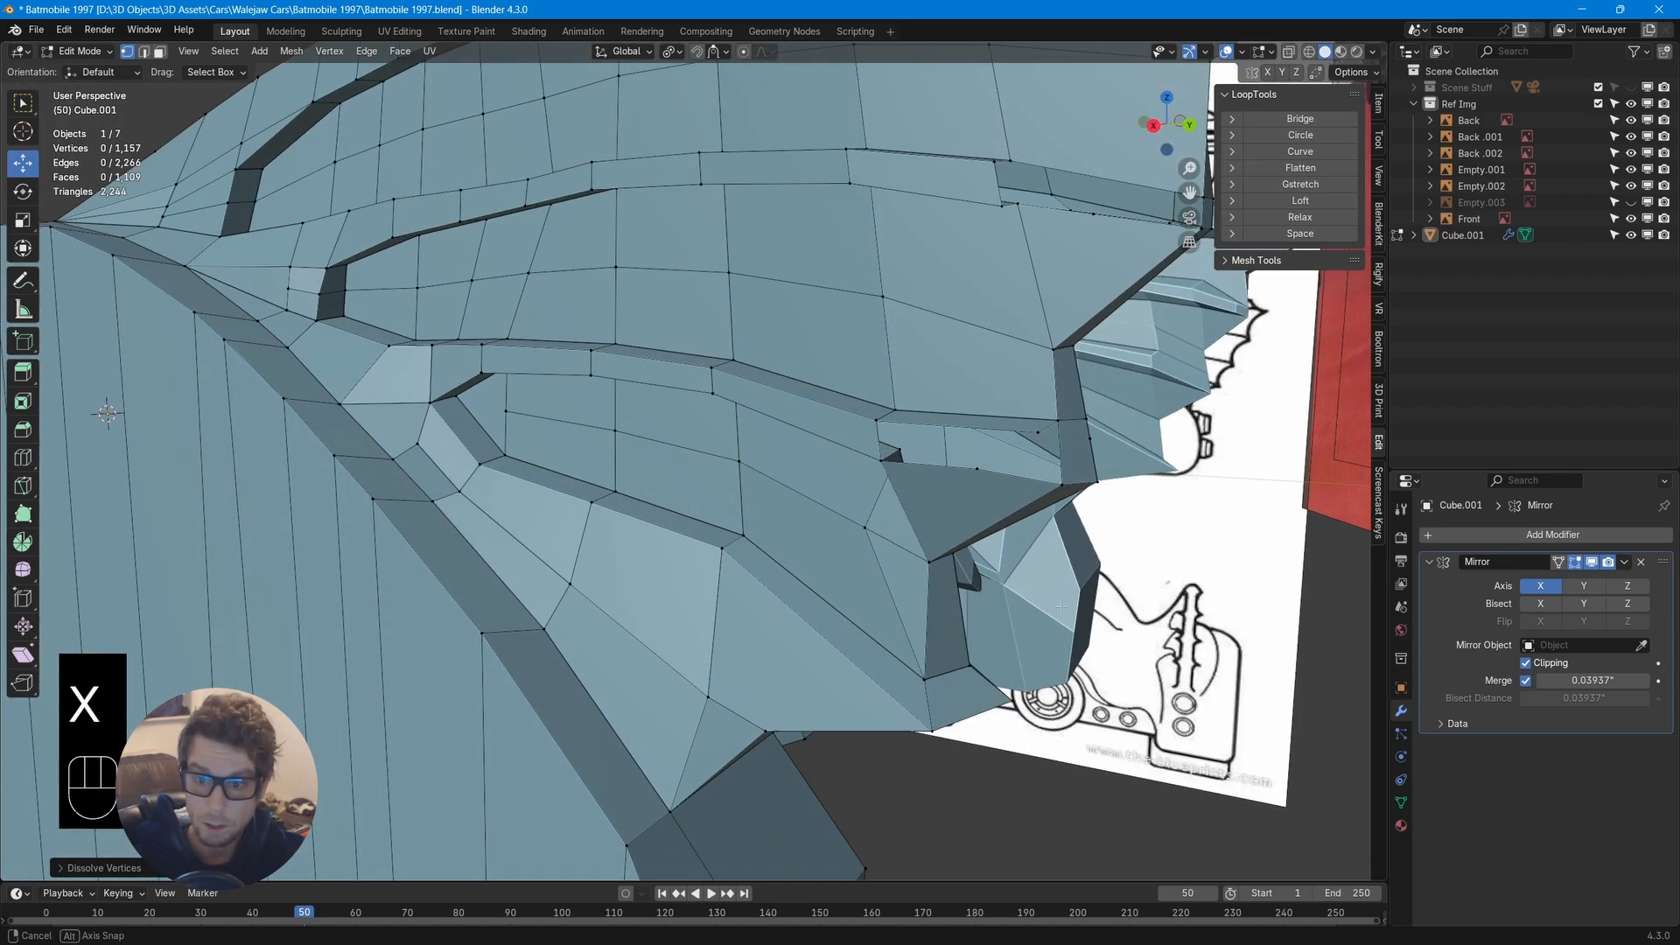
pyautogui.hotkey('ctrl', 'z')
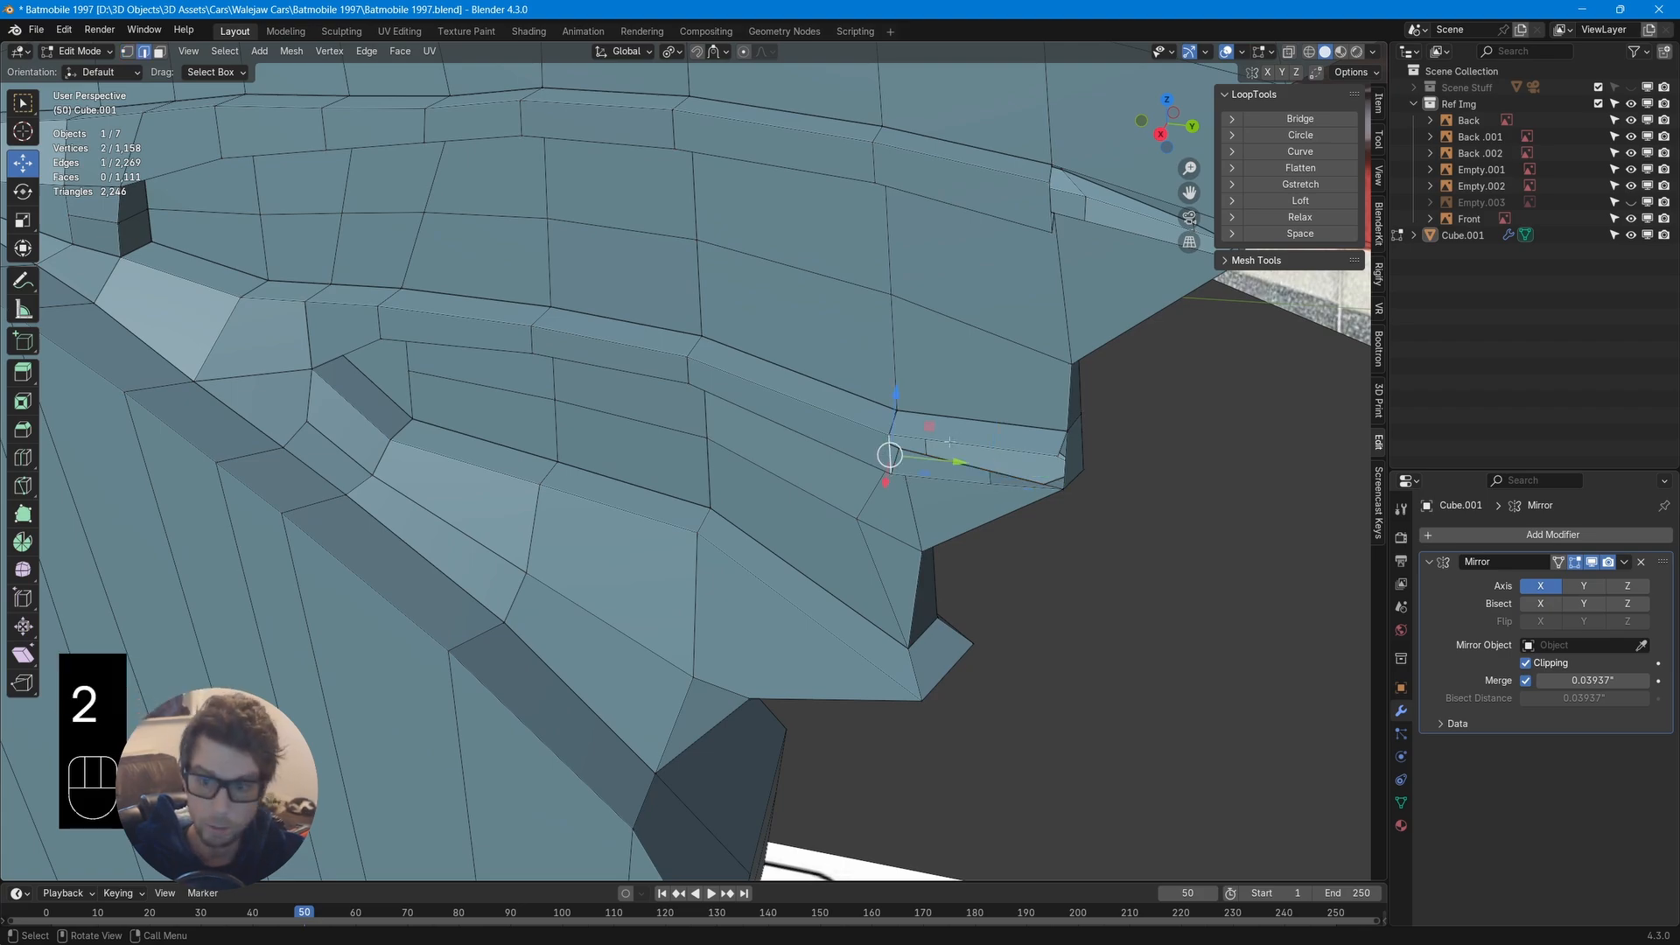
# Try to fill the opening from the rib's end edge, then undo the fill
pyautogui.press('f')
pyautogui.moveTo(950, 442); pyautogui.dragTo(941, 490, button='middle')
pyautogui.hotkey('ctrl', 'z')
# Merge the extruded edge's inner vertex with the adjacent rib corner vertex using At Last
pyautogui.press('1')
pyautogui.scroll(5, 941, 477)
pyautogui.keyDown('shift'); pyautogui.moveTo(1225, 429); pyautogui.dragTo(735, 511, button='middle'); pyautogui.keyUp('shift')
pyautogui.moveTo(735, 511)
pyautogui.mouseDown(button='middle')
pyautogui.moveTo(745, 443)
pyautogui.moveTo(748, 504)
pyautogui.moveTo(750, 488)
pyautogui.mouseUp(button='middle')
pyautogui.click(750, 488)
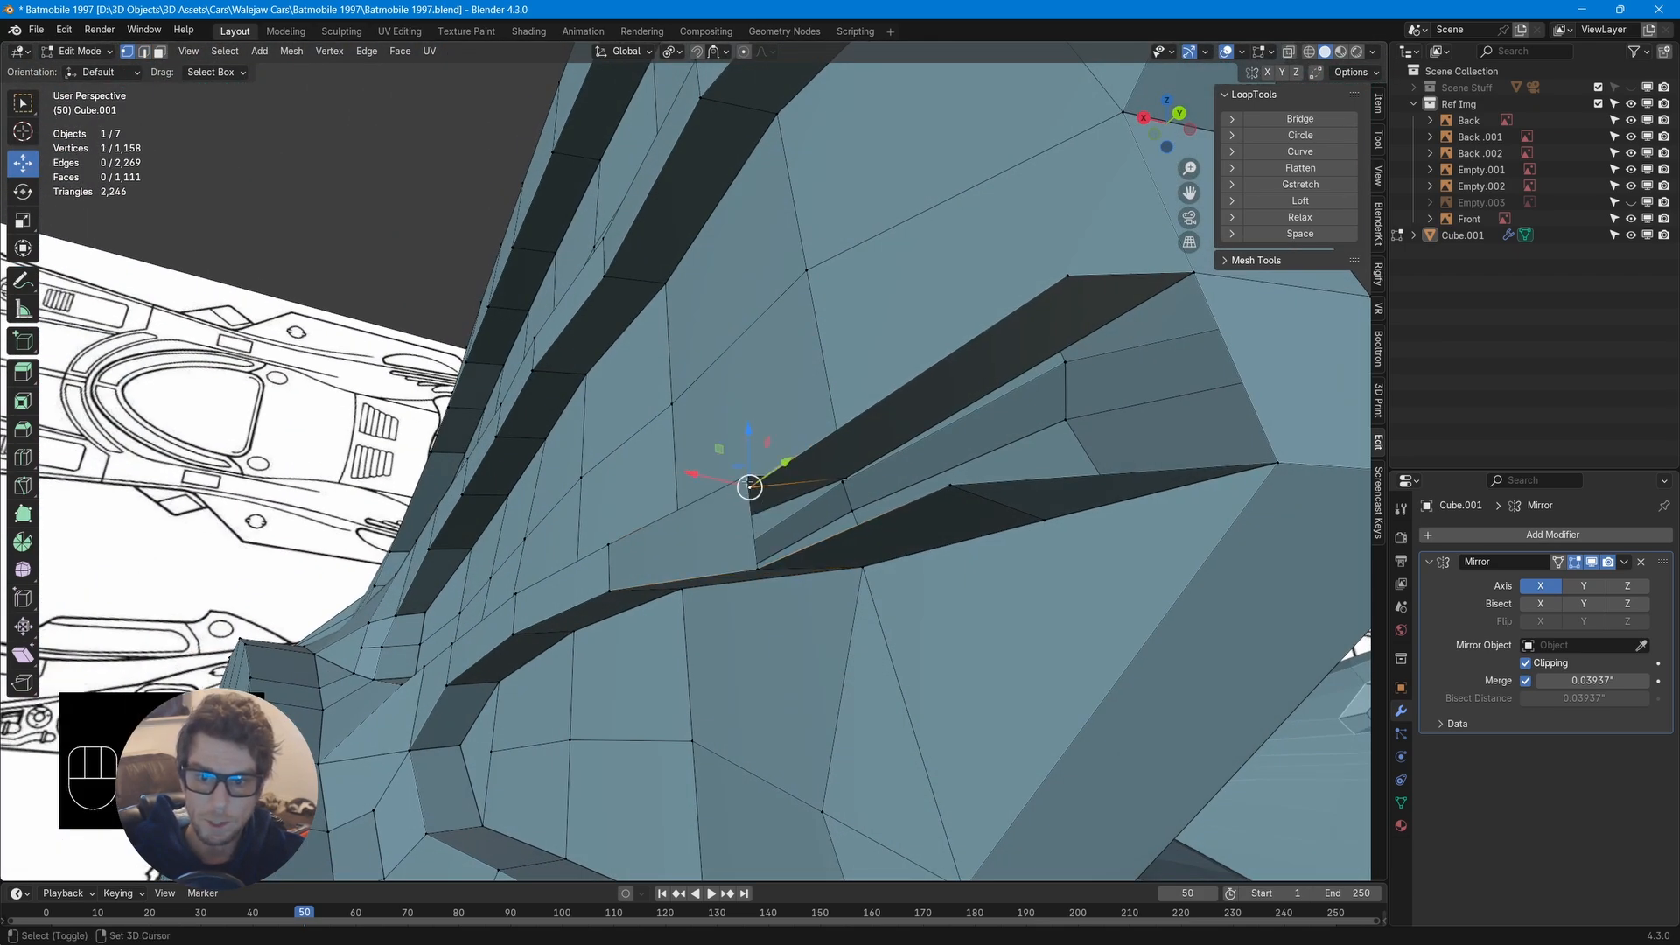
pyautogui.keyDown('shift'); pyautogui.click(748, 480); pyautogui.keyUp('shift')
pyautogui.press('m')
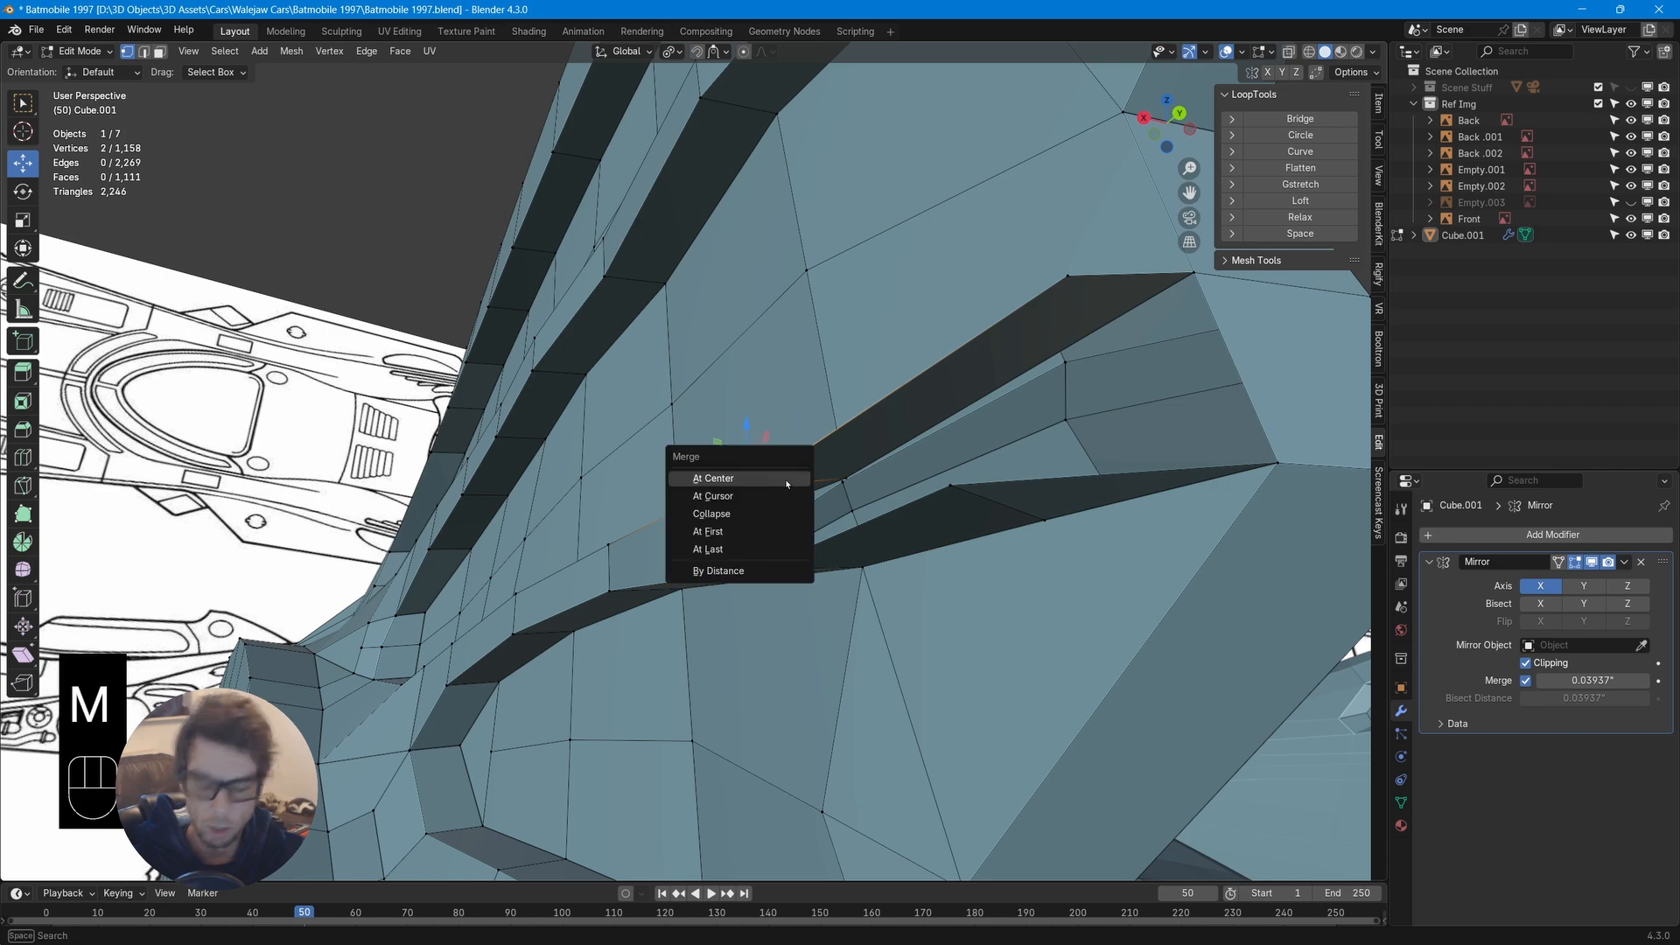
pyautogui.click(785, 548)
pyautogui.moveTo(781, 535); pyautogui.dragTo(893, 573, button='middle')
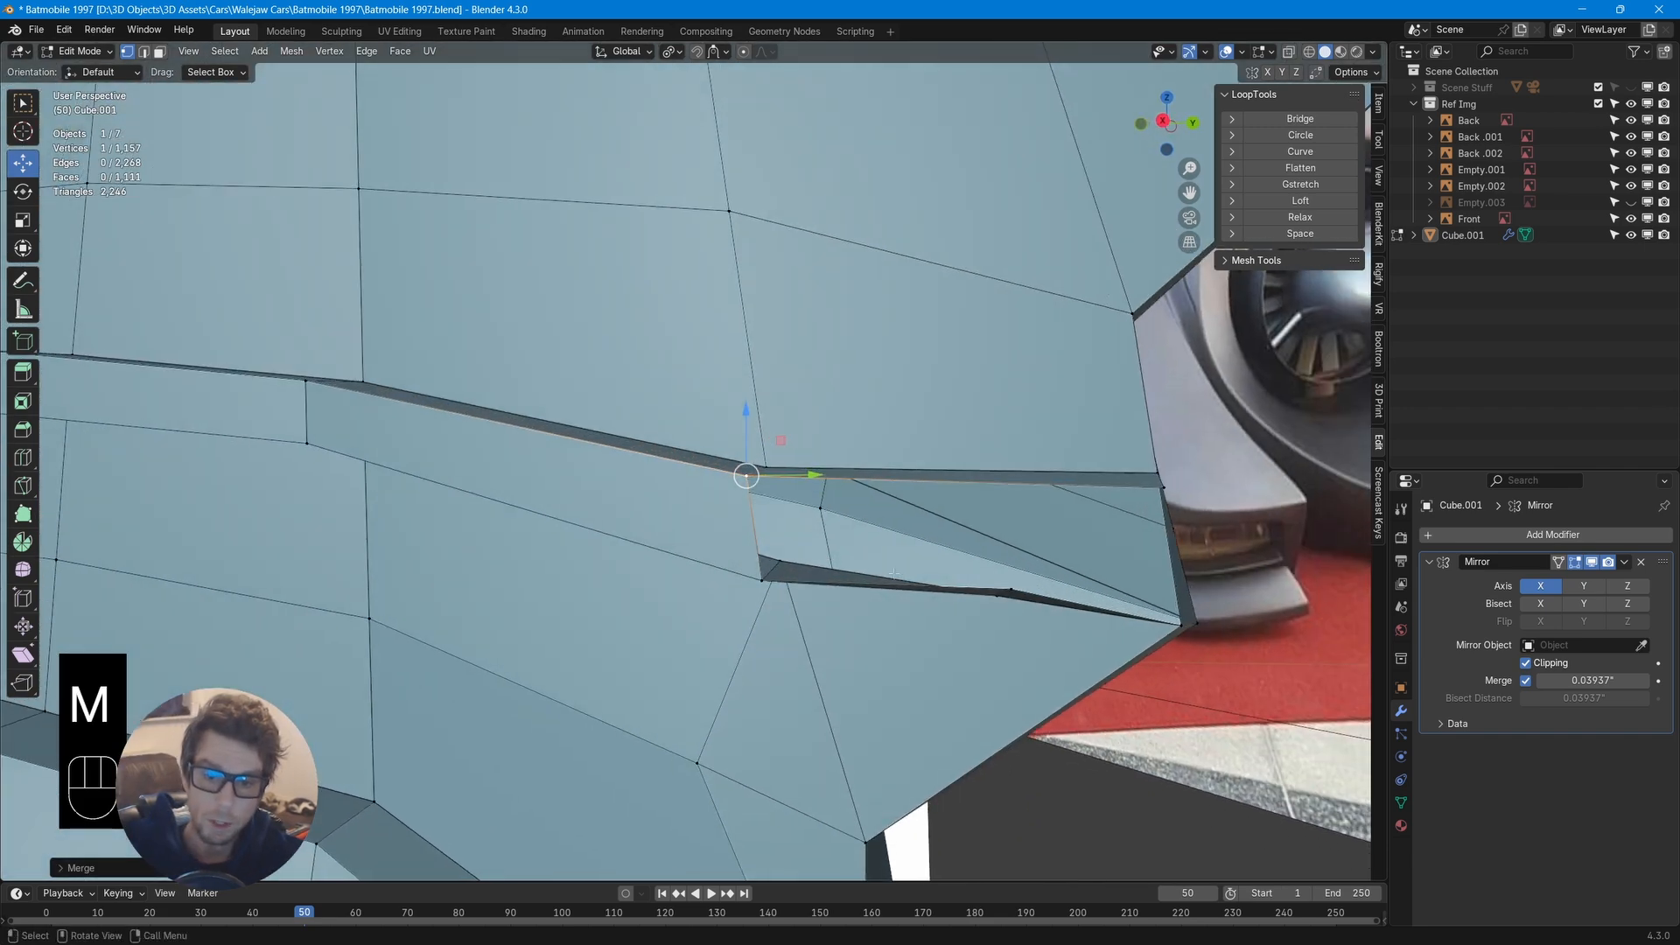
# Select the rib's short end edge at the opening and fill a face from it
pyautogui.press('2')
pyautogui.click(752, 529)
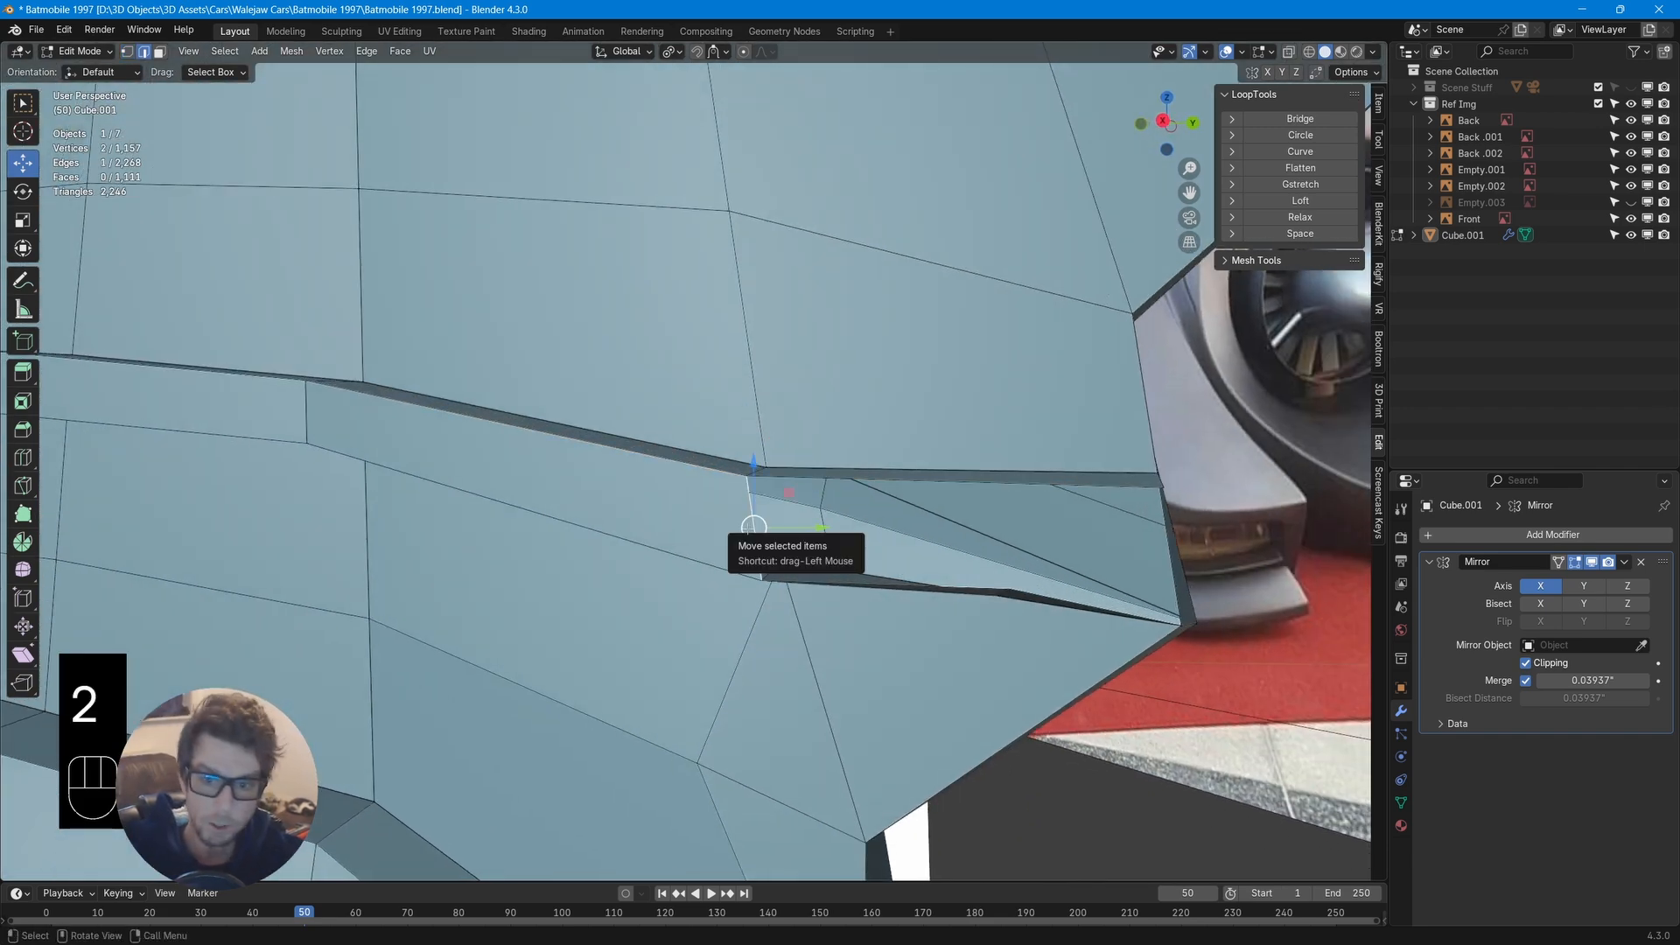
pyautogui.press('f')
pyautogui.moveTo(752, 528); pyautogui.dragTo(796, 471, button='middle')
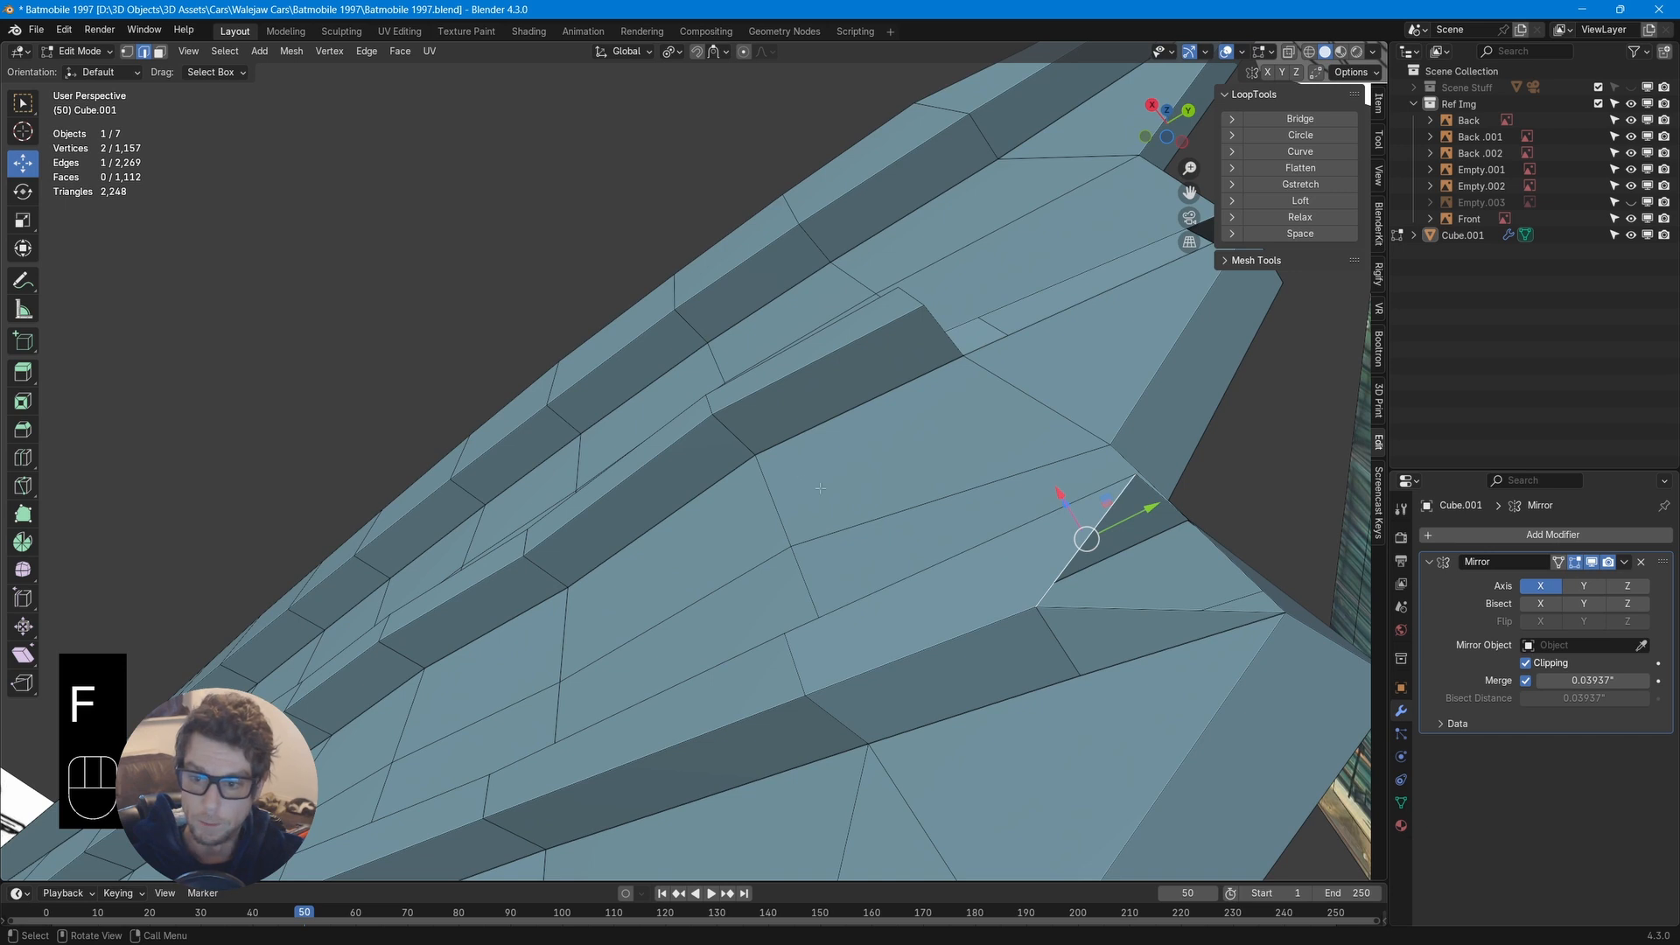
# Try to dissolve the vertex on the lower border of the second-lowest rib's tip, then undo it
pyautogui.moveTo(1085, 577); pyautogui.dragTo(1228, 524)
pyautogui.press('x')
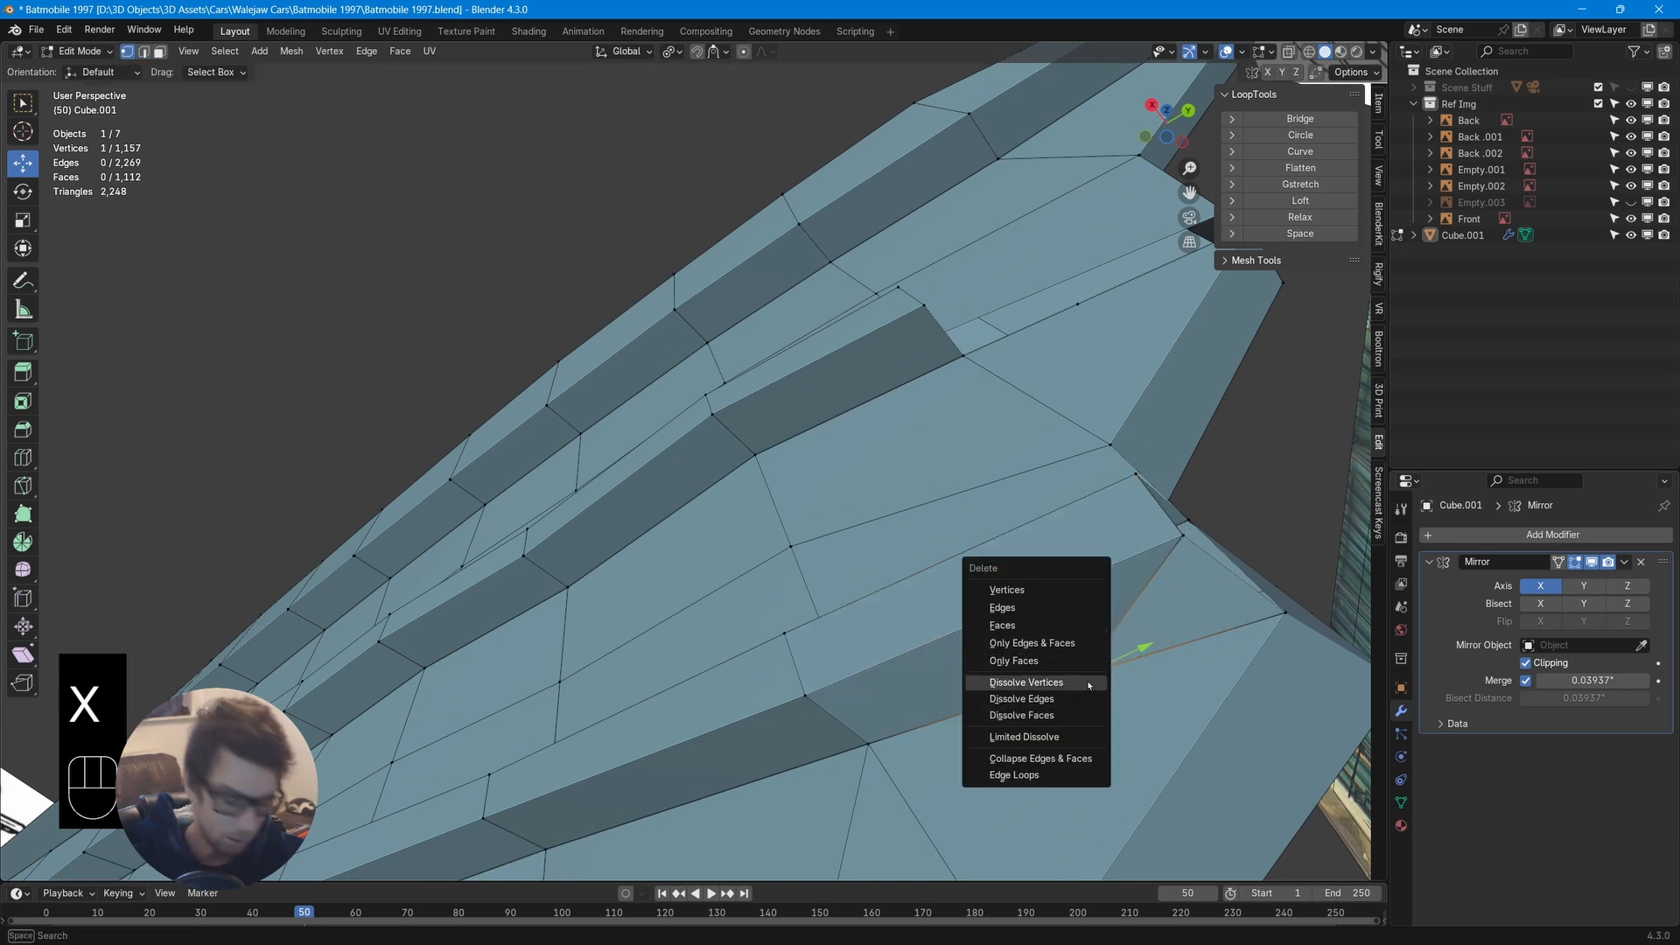
pyautogui.click(1089, 686)
pyautogui.hotkey('ctrl', 'z')
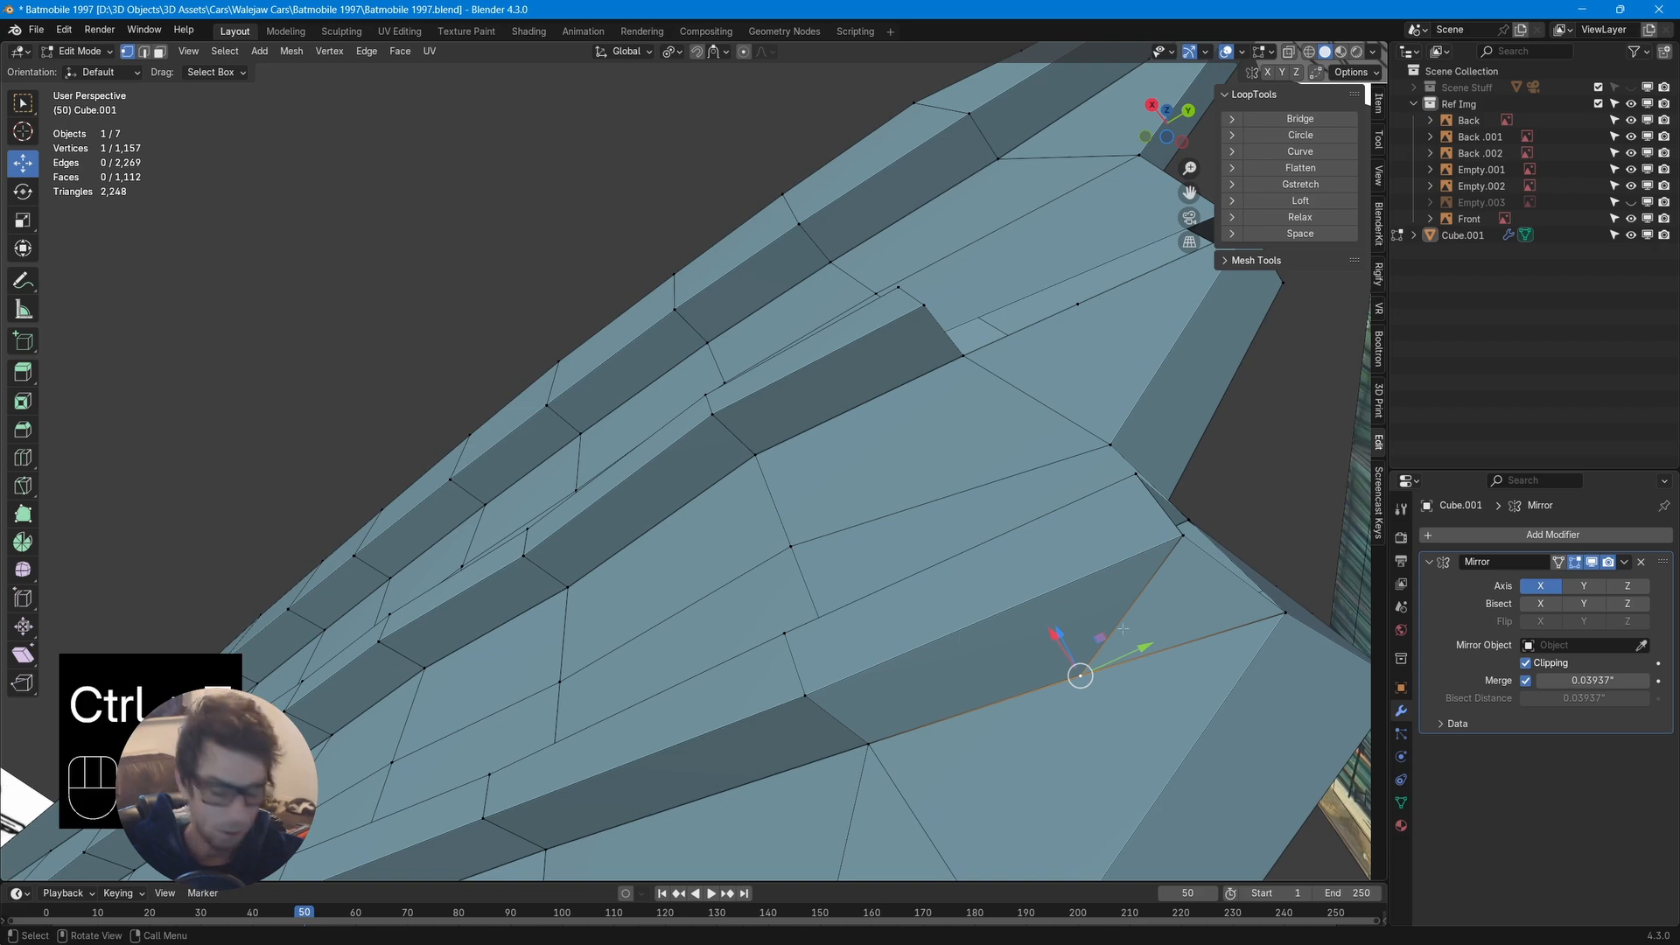
pyautogui.hotkey('ctrl', 'z')
# Dissolve the edge at the underside of the rib's tip and fill the remaining gap with a face
pyautogui.press('2')
pyautogui.press('x')
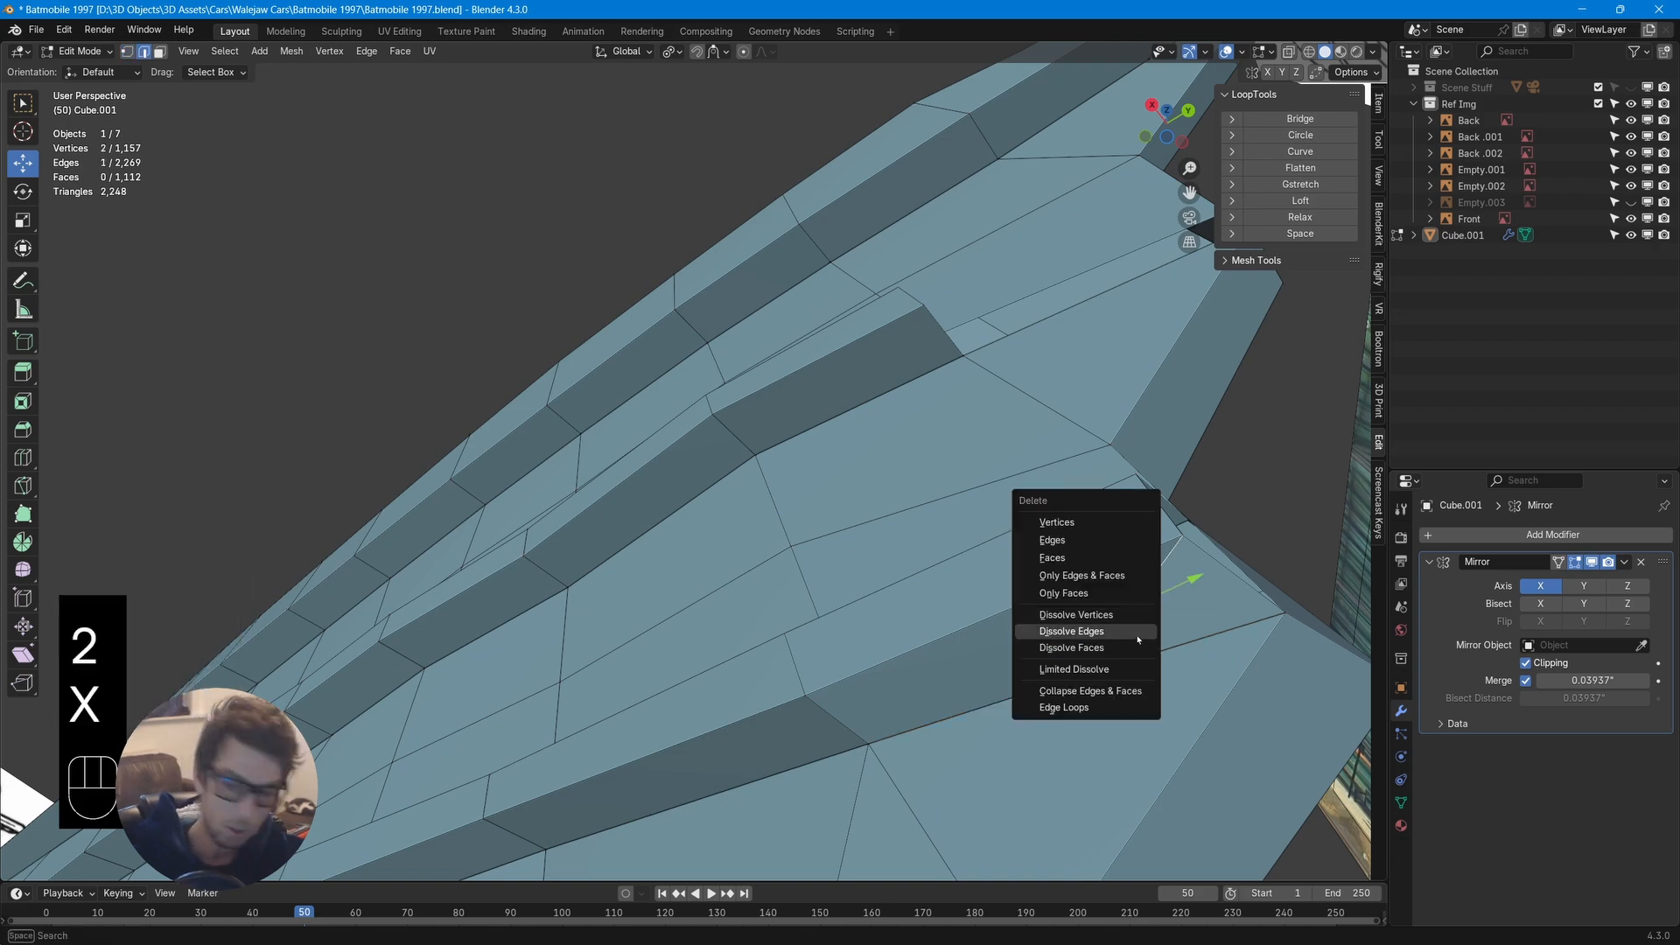
pyautogui.click(1137, 639)
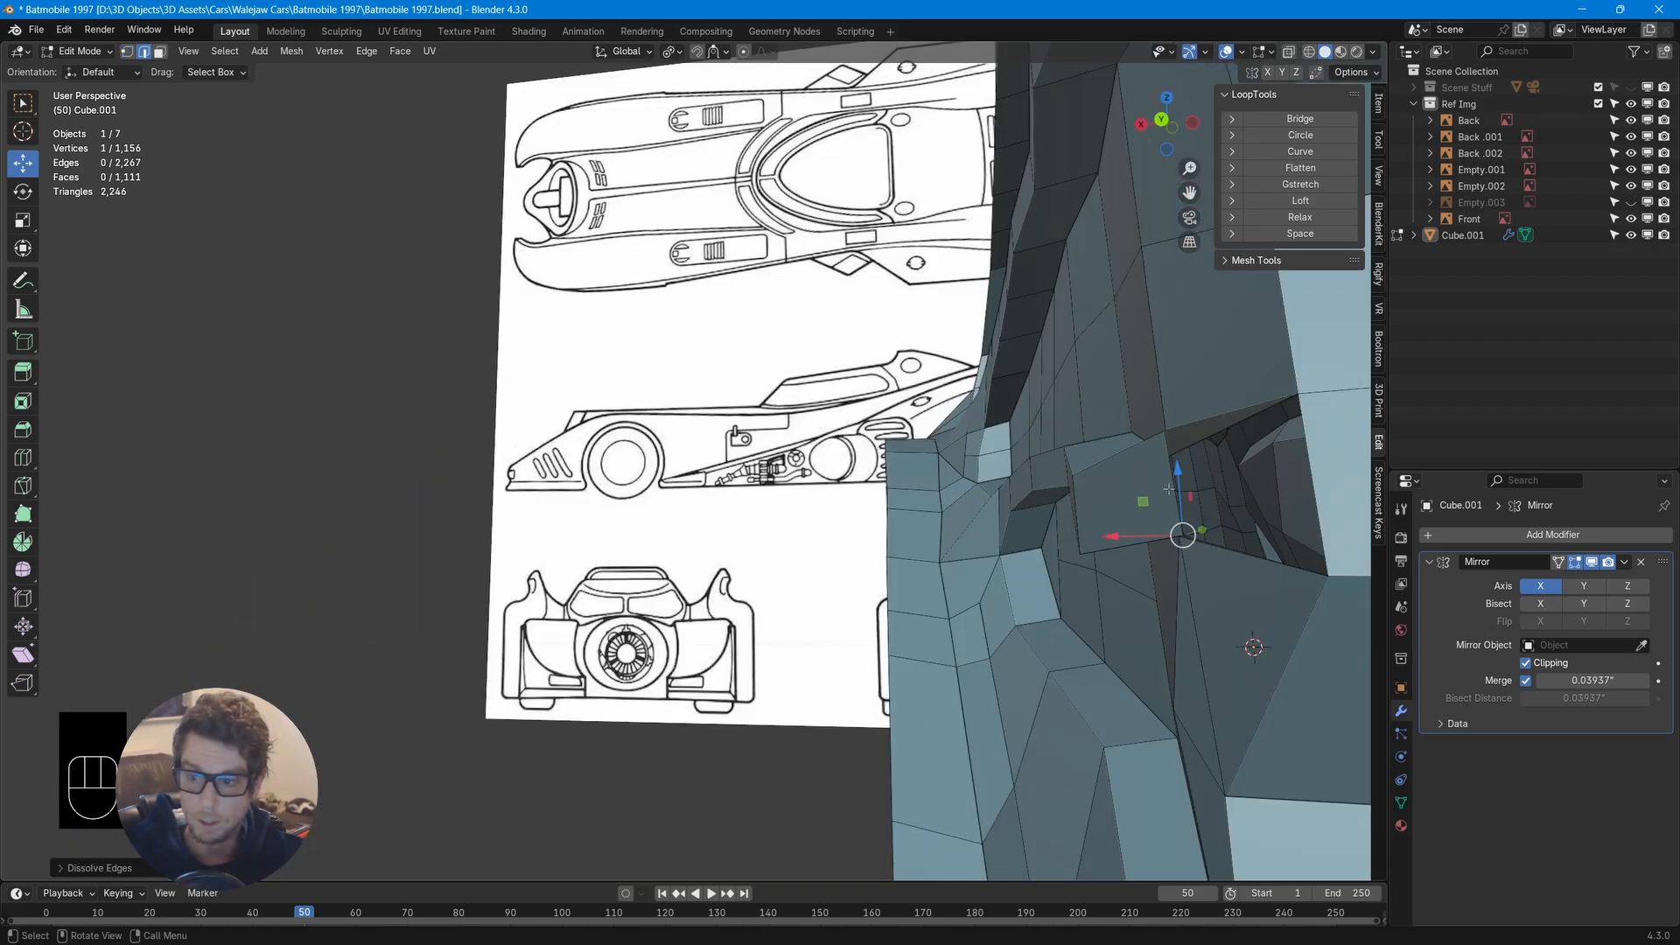
pyautogui.press('f')
pyautogui.moveTo(1168, 489); pyautogui.dragTo(1339, 548, button='middle')
# Move the upright edge at the end of the second-lowest rib along the Y axis
pyautogui.press('g')
pyautogui.press('y')
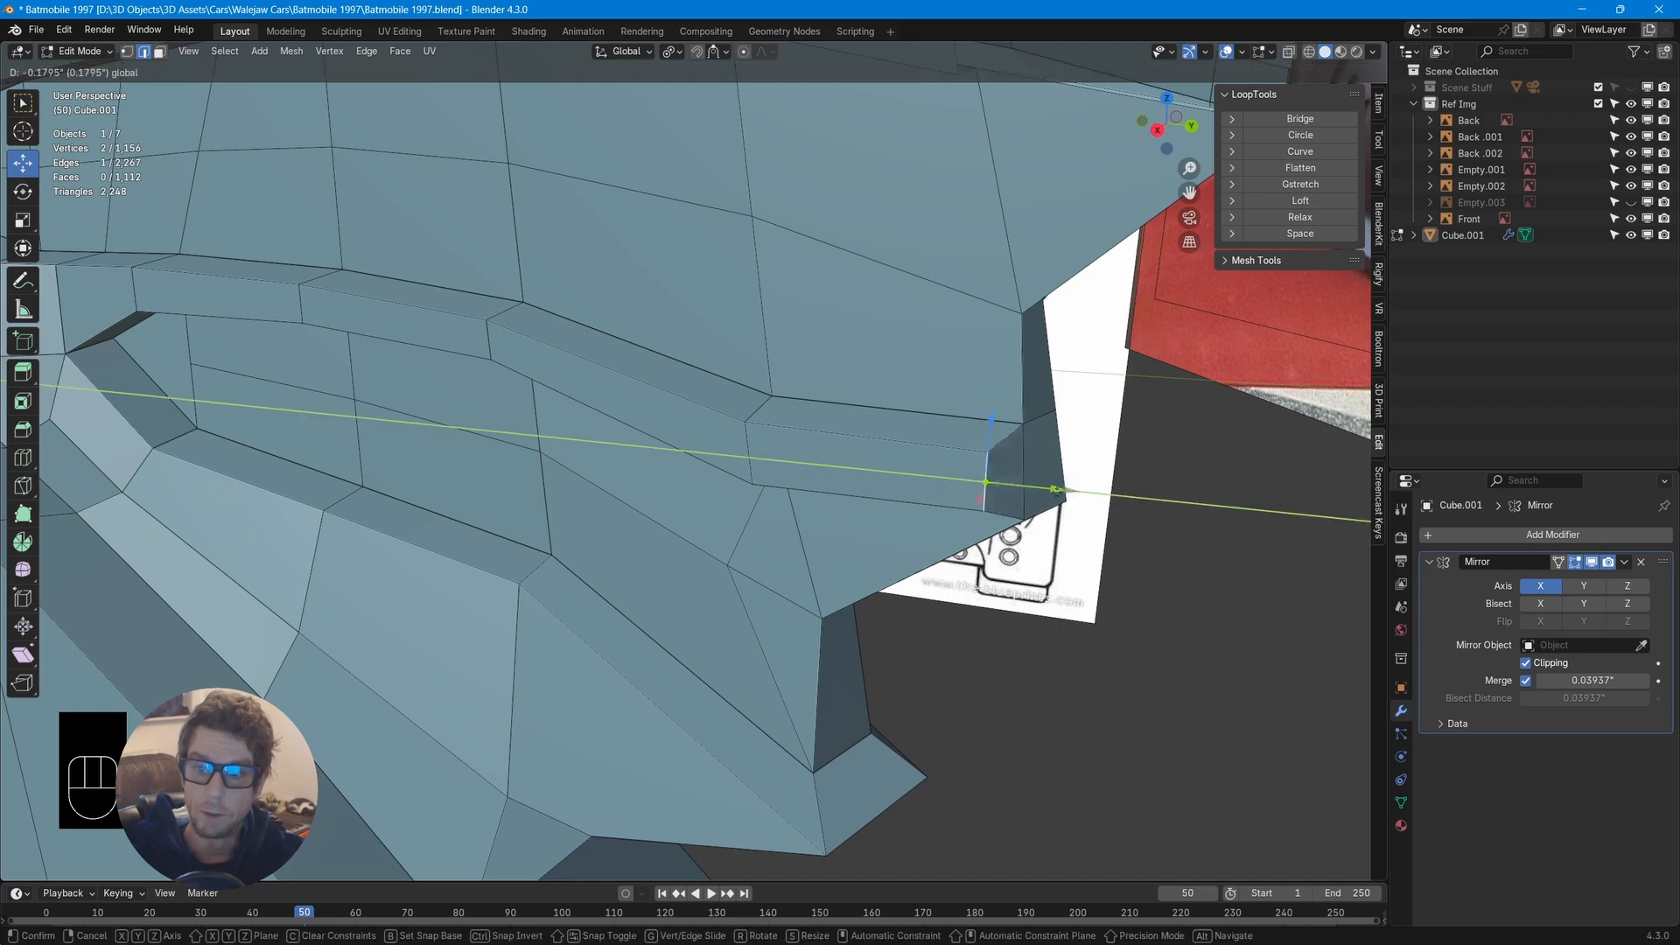
pyautogui.click(1006, 486)
pyautogui.moveTo(1006, 487); pyautogui.dragTo(837, 484, button='middle')
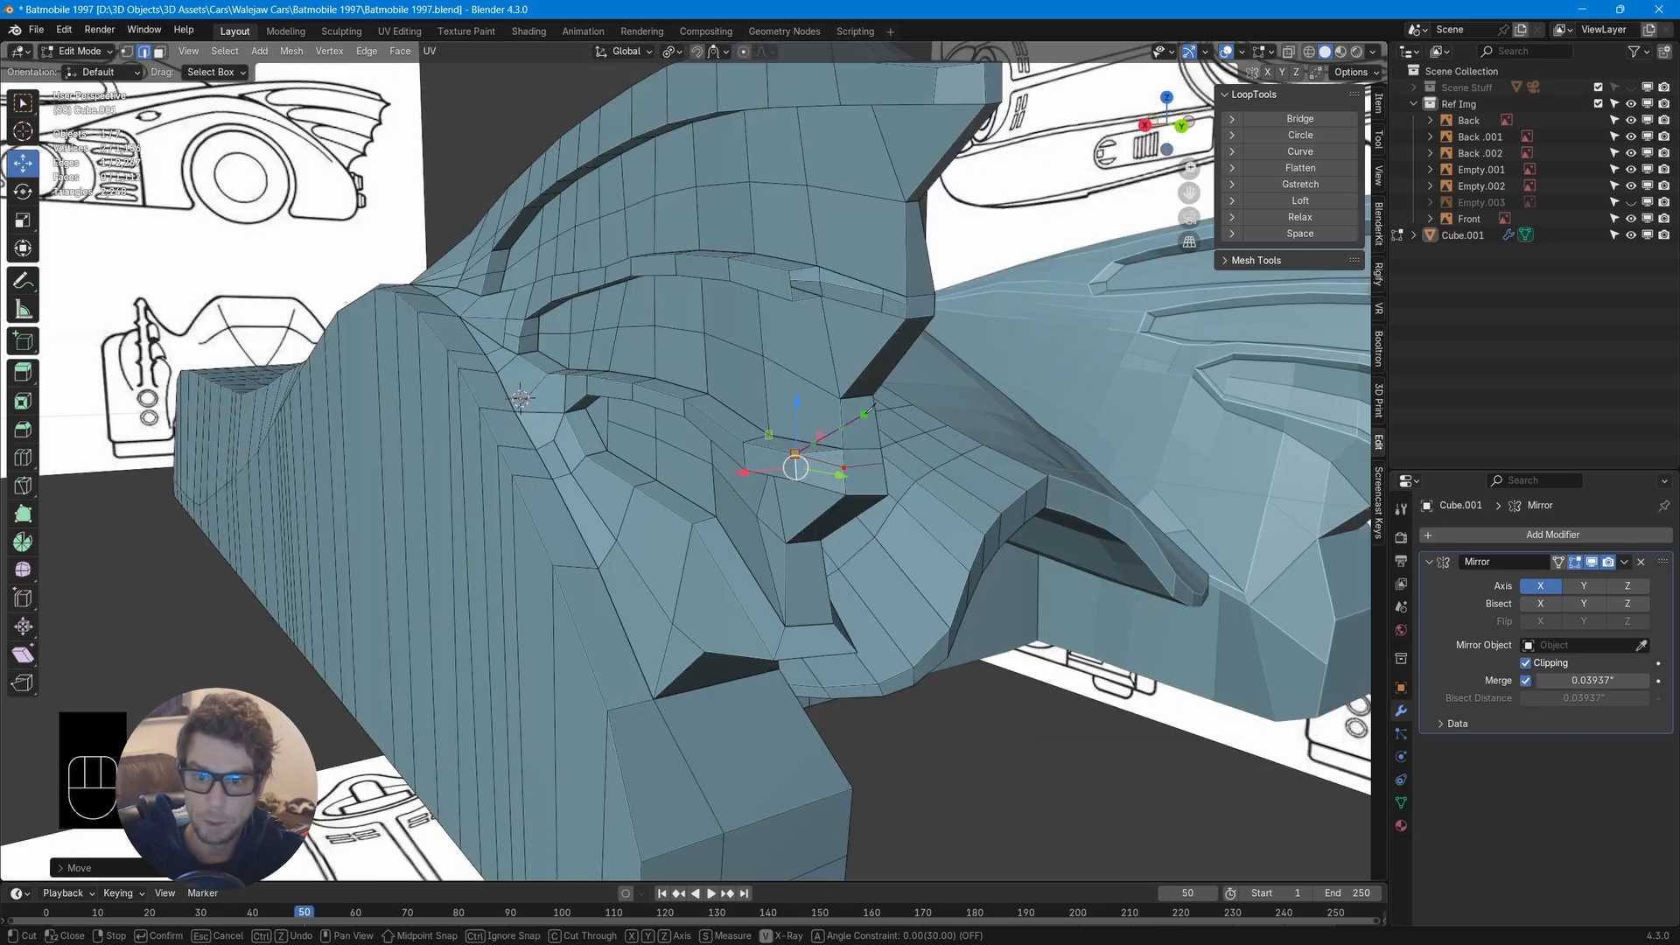
# Knife-cut an edge across the top of the second-lowest rib's tip and dissolve the surplus edge beside it
pyautogui.press('Return')
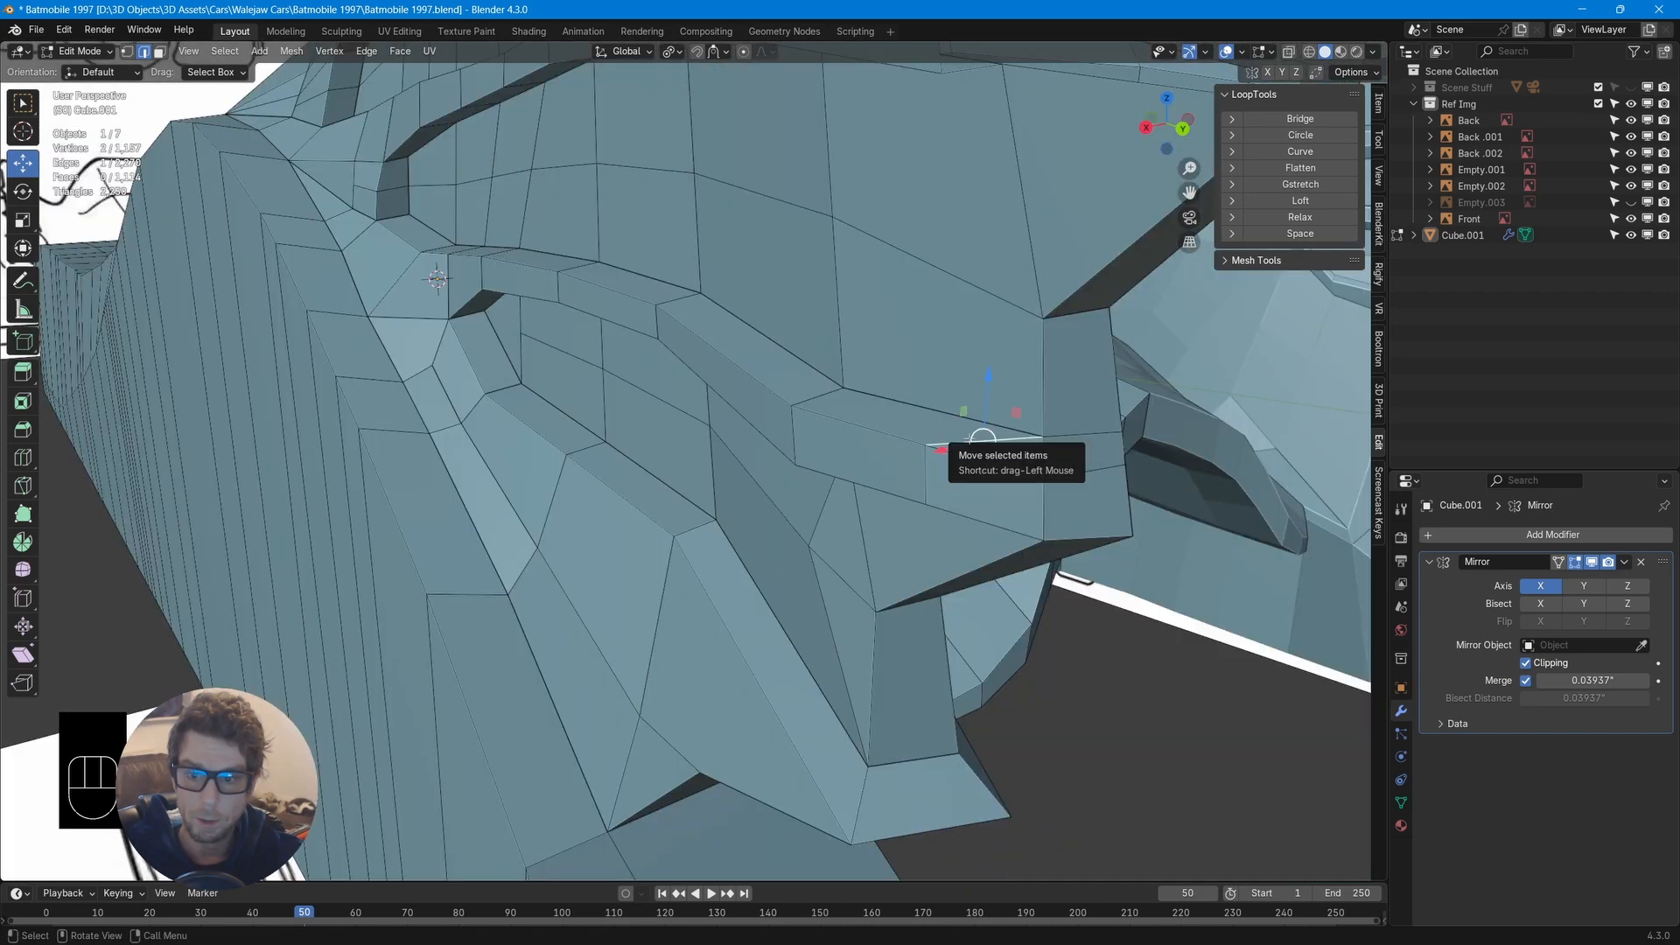
pyautogui.press('x')
pyautogui.click(969, 444)
pyautogui.moveTo(968, 445); pyautogui.dragTo(688, 423, button='middle')
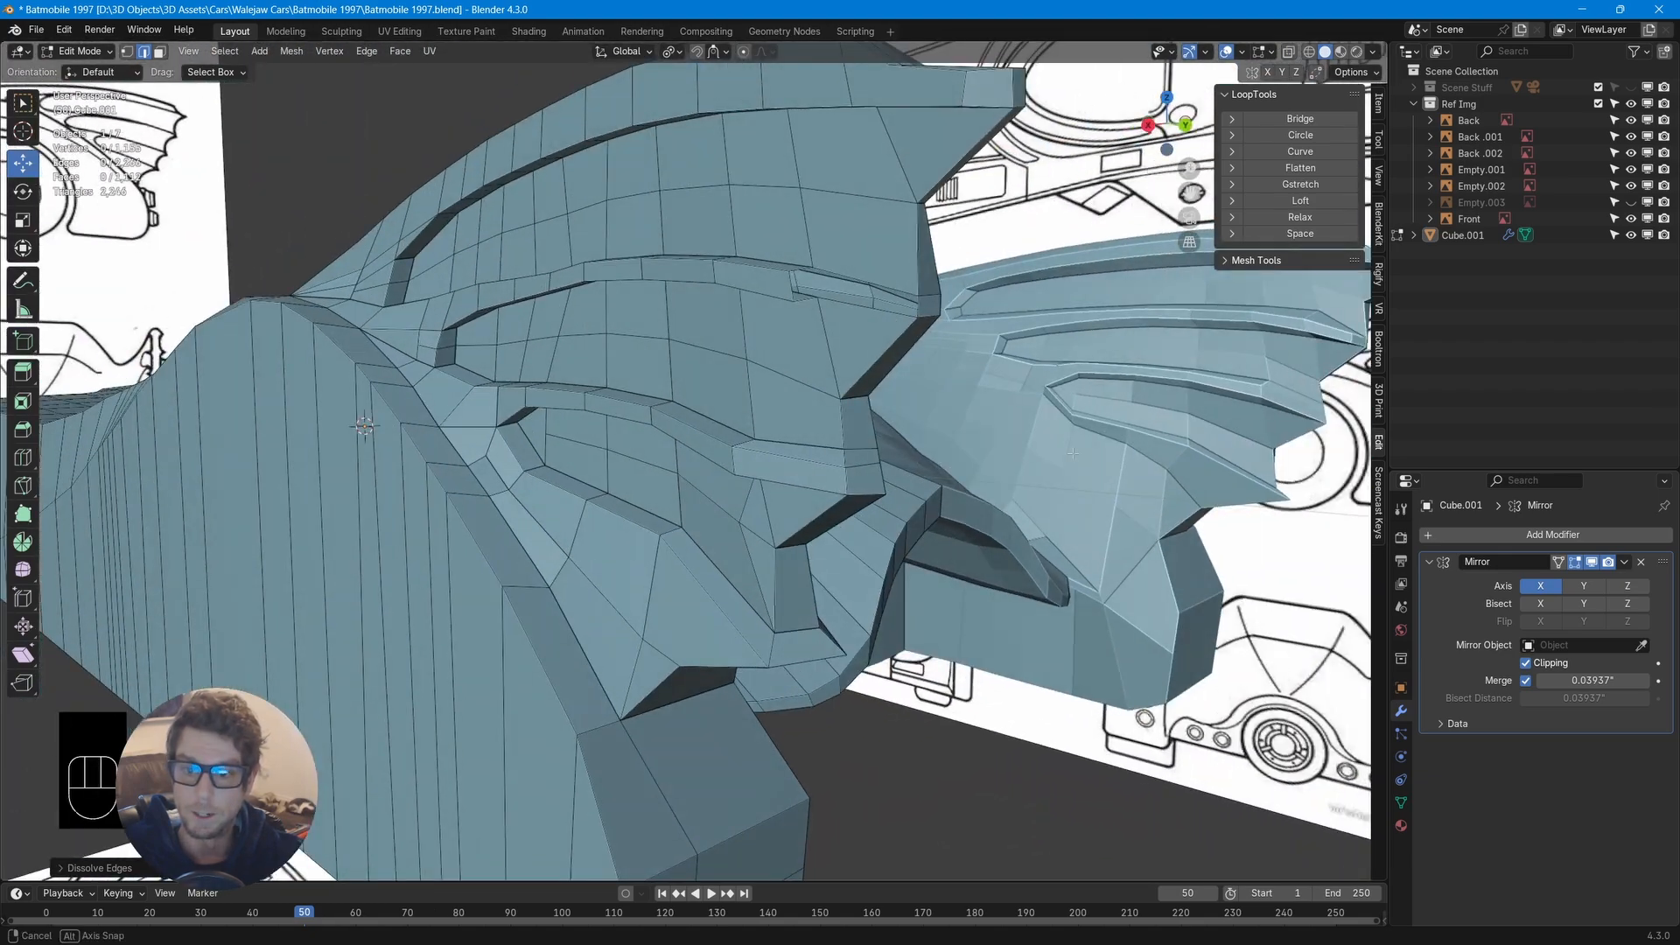
# Move the corner vertices at the end of the second-lowest rib's tip along the Y axis
pyautogui.press('1')
pyautogui.click(830, 450)
pyautogui.keyDown('ctrl'); pyautogui.click(825, 495); pyautogui.keyUp('ctrl')
pyautogui.moveTo(770, 477); pyautogui.dragTo(782, 476)
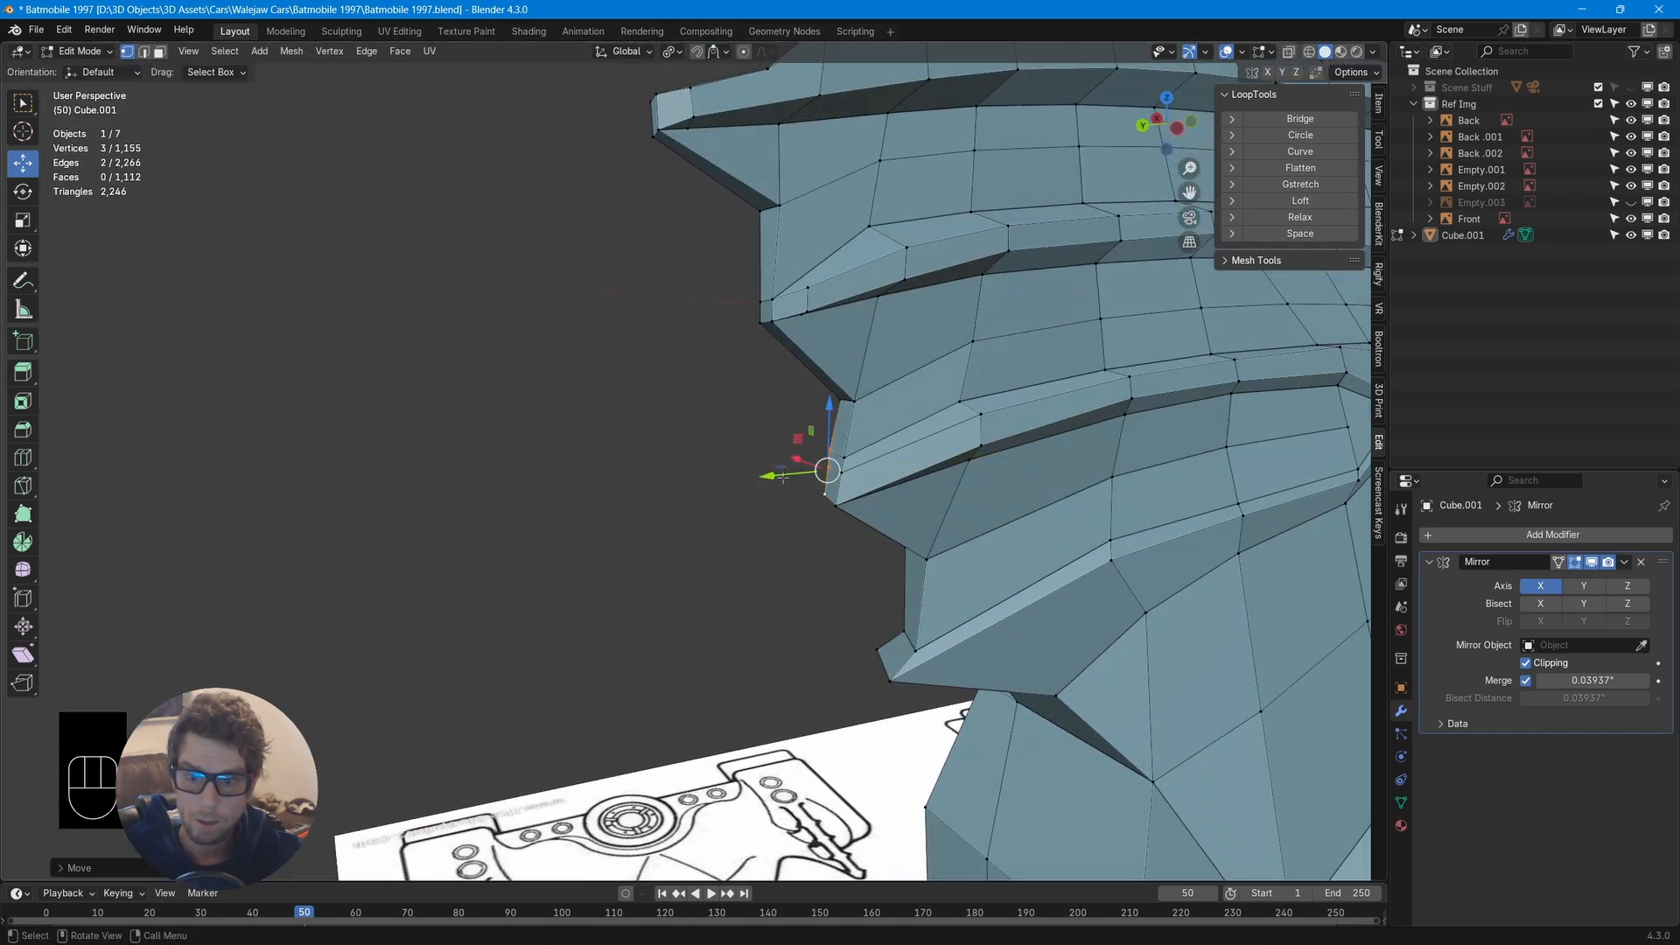
pyautogui.moveTo(783, 476); pyautogui.dragTo(794, 421, button='middle')
pyautogui.moveTo(863, 511); pyautogui.dragTo(866, 594, button='middle')
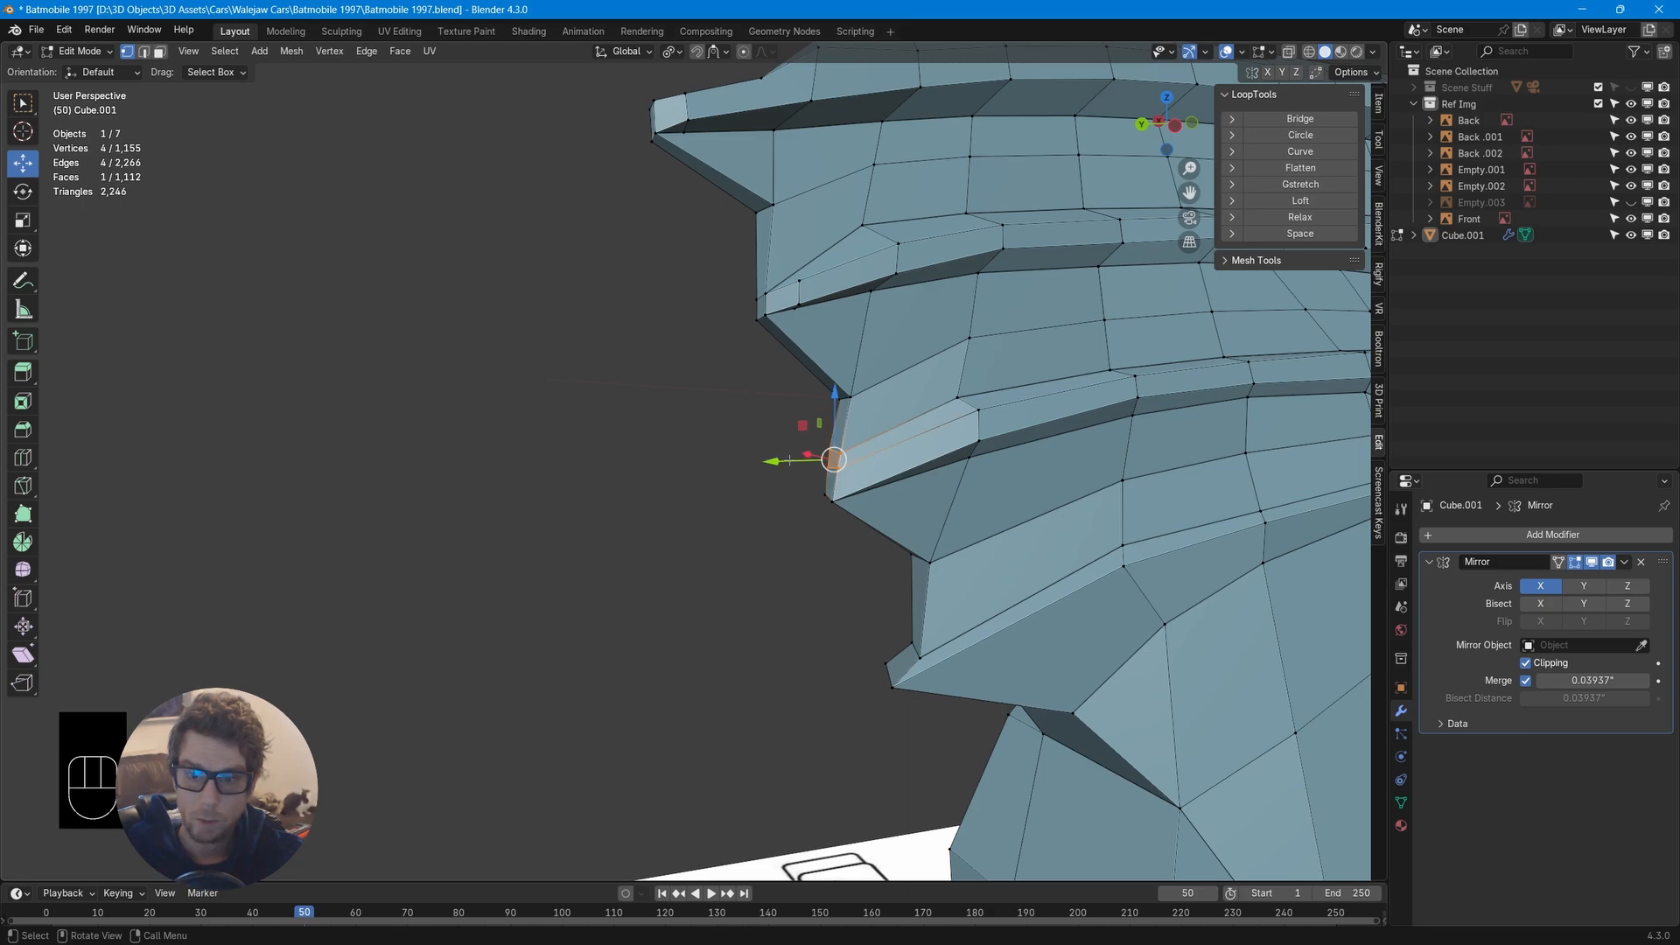
pyautogui.moveTo(790, 460); pyautogui.dragTo(789, 455)
pyautogui.keyDown('shift'); pyautogui.click(836, 450); pyautogui.keyUp('shift')
# Dissolve the edge on the fin surface between the second-lowest rib's underside and the notch below it
pyautogui.moveTo(788, 457); pyautogui.dragTo(870, 483, button='middle')
pyautogui.moveTo(766, 547); pyautogui.dragTo(722, 552, button='middle')
pyautogui.press('2')
pyautogui.click(723, 551)
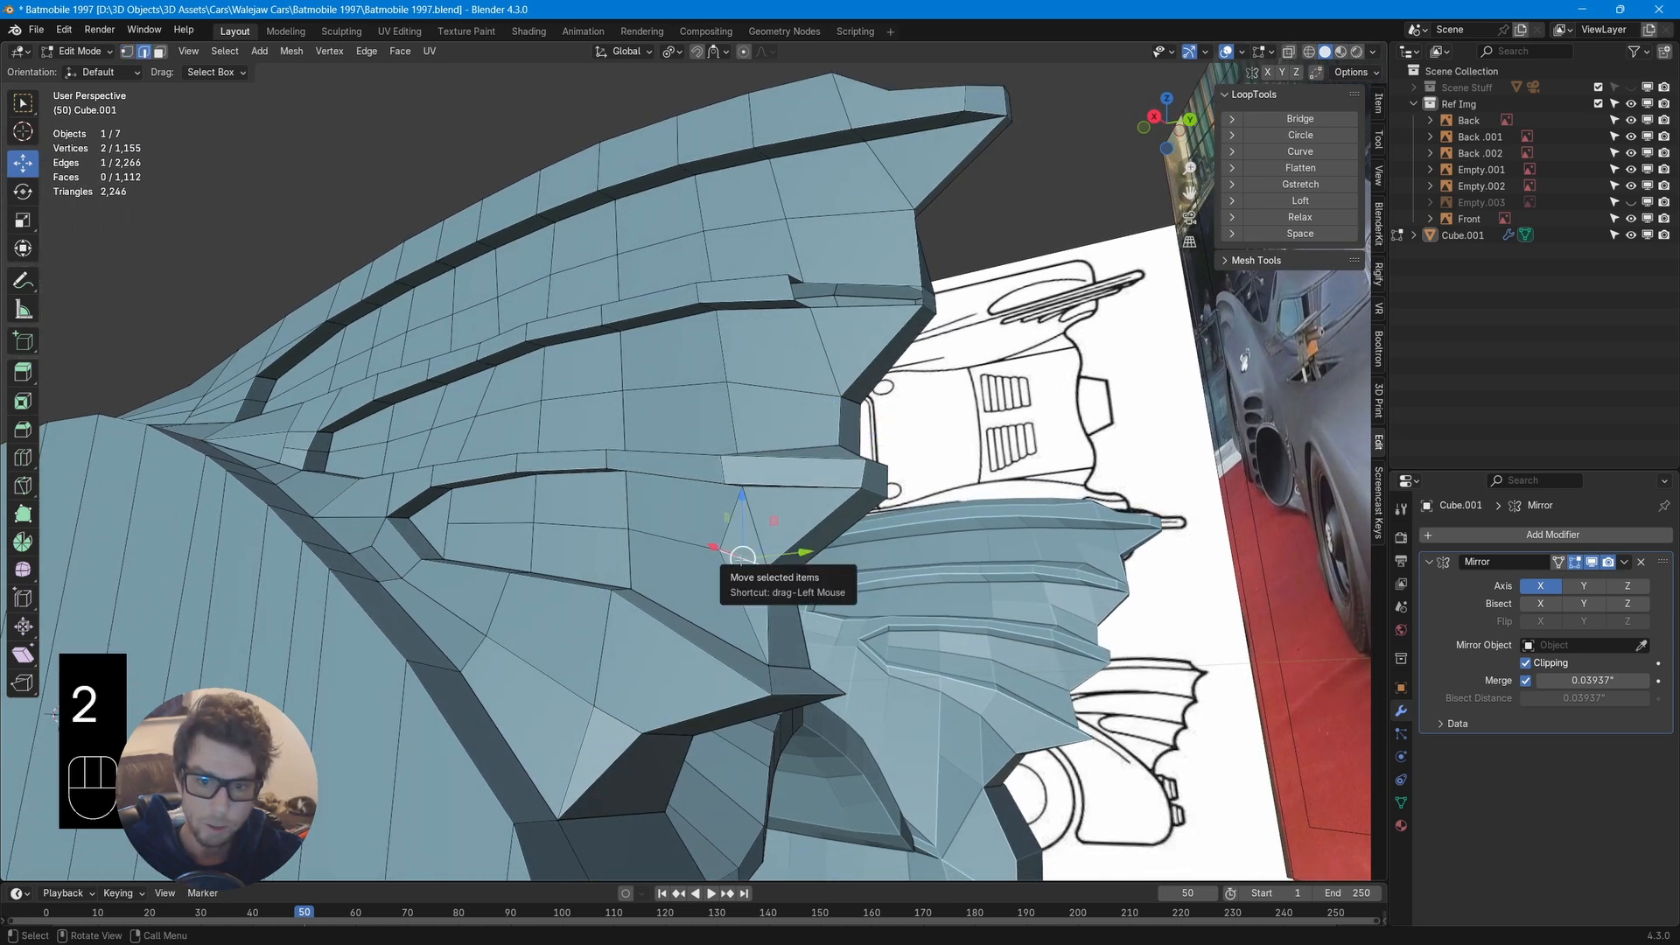
pyautogui.press('x')
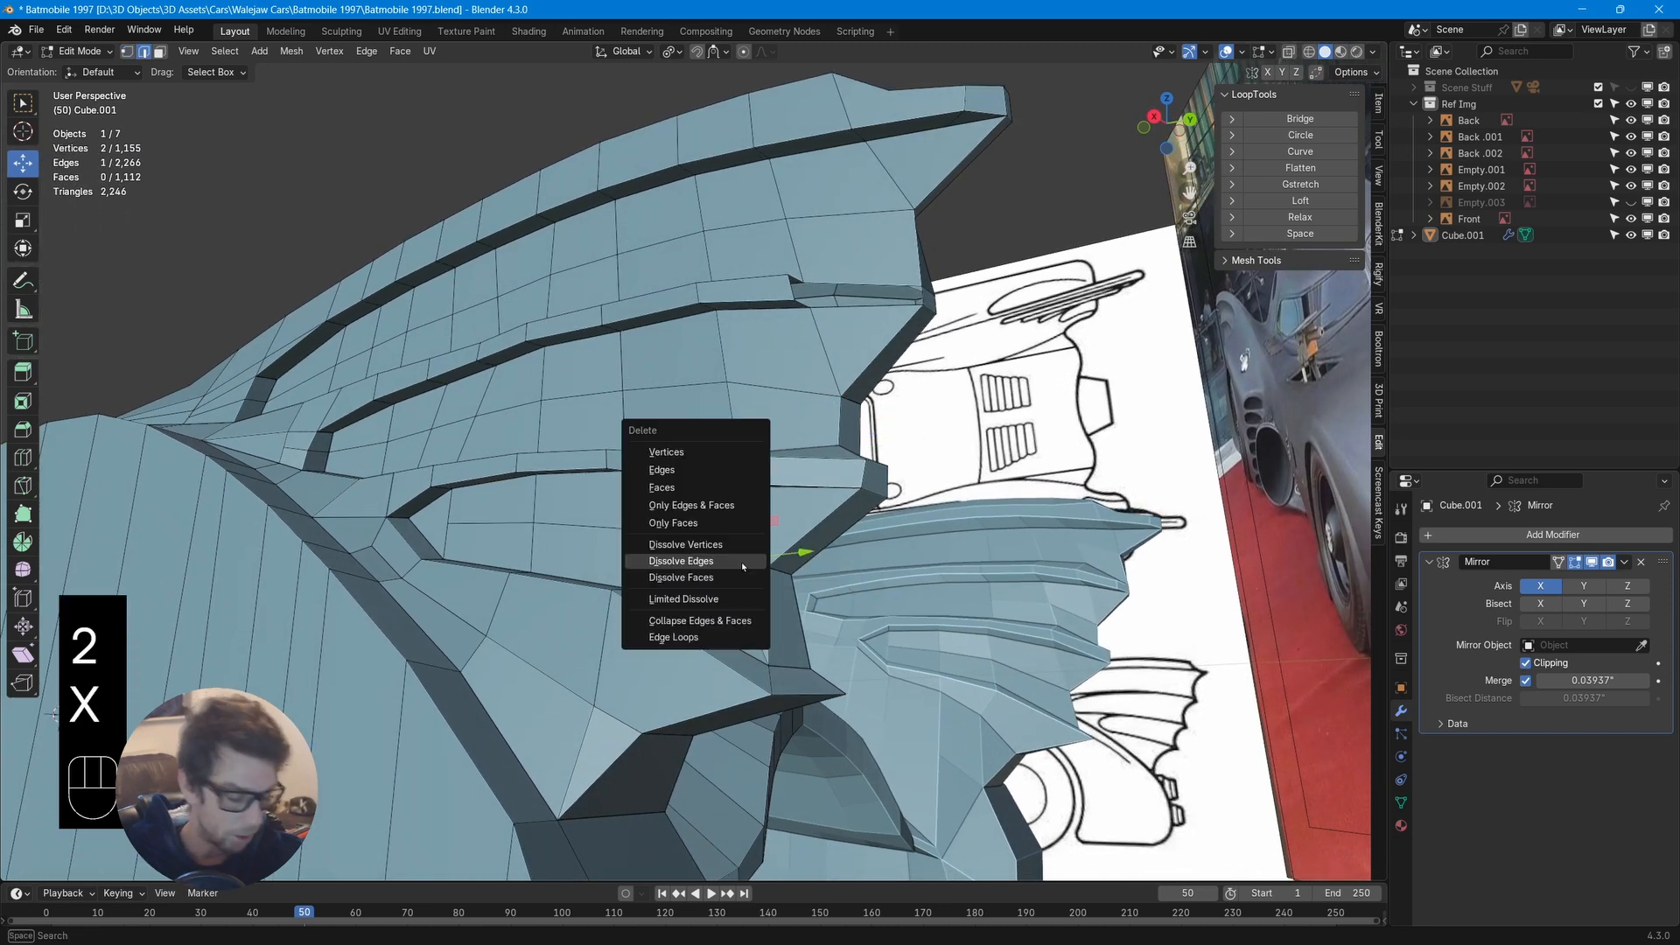
pyautogui.click(743, 564)
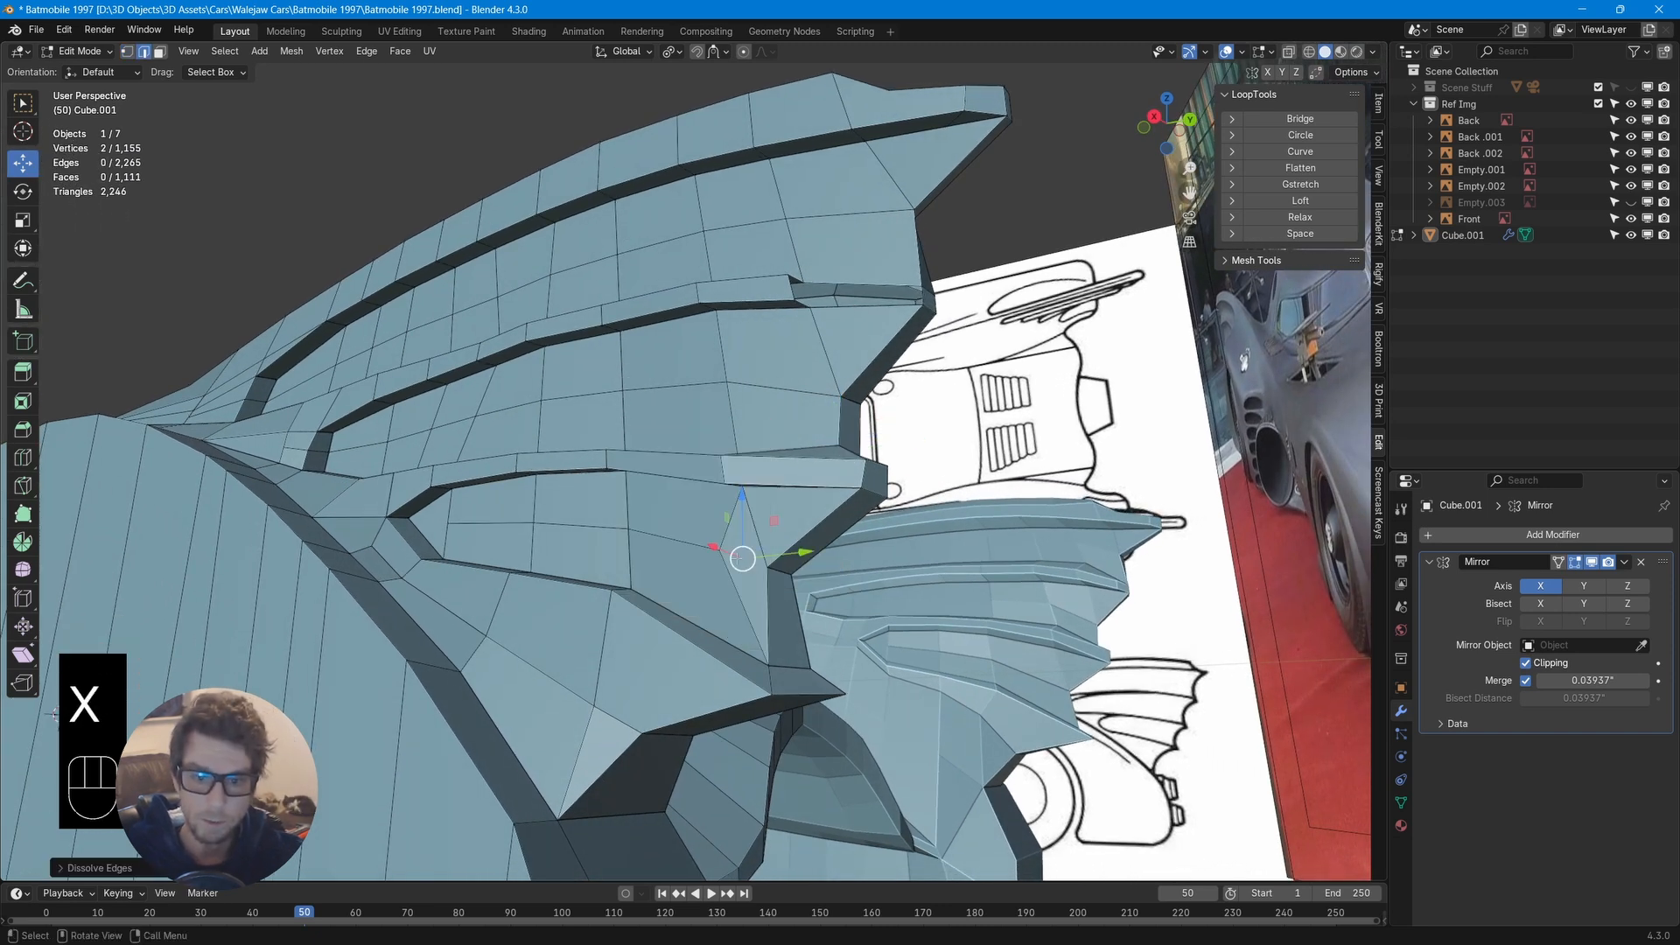
# Knife-cut from the notch corner below the second-lowest rib and dissolve the surplus edge beside it
pyautogui.moveTo(58, 711); pyautogui.dragTo(776, 548, button='middle')
pyautogui.press('k')
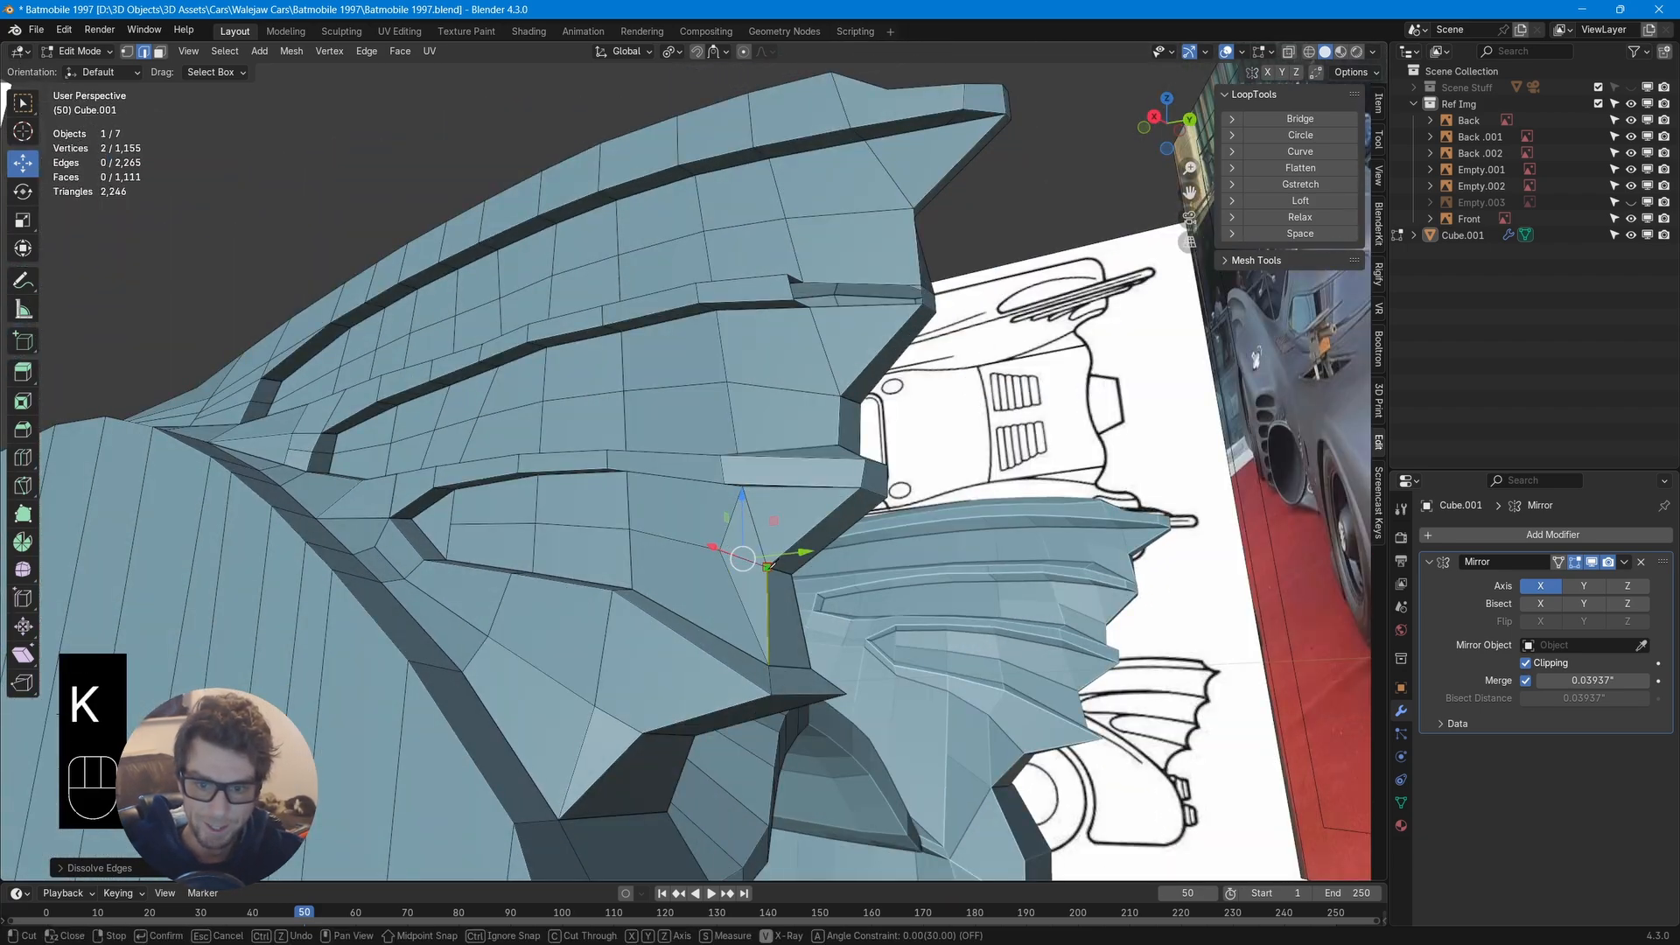
pyautogui.click(821, 513)
pyautogui.press('Return')
pyautogui.moveTo(815, 516); pyautogui.dragTo(773, 587, button='middle')
pyautogui.press('x')
pyautogui.click(731, 603)
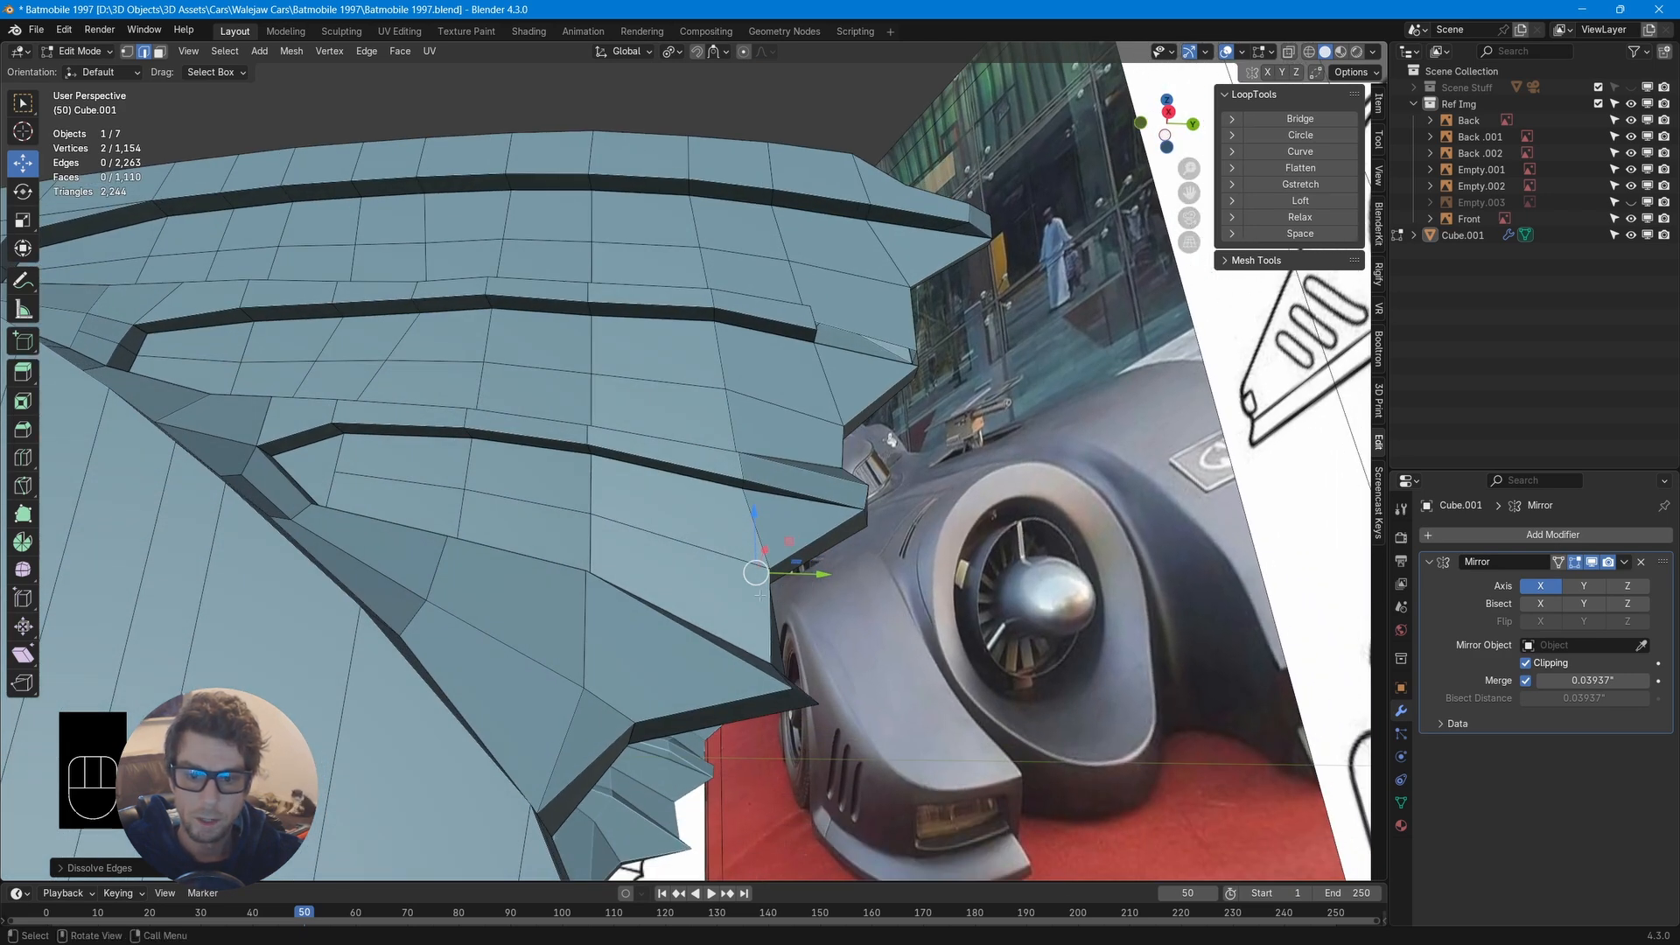
# Knife-cut from the second-lowest rib's underside down across the lowest rib's tip and dissolve the surplus edges beside the cut
pyautogui.press('k')
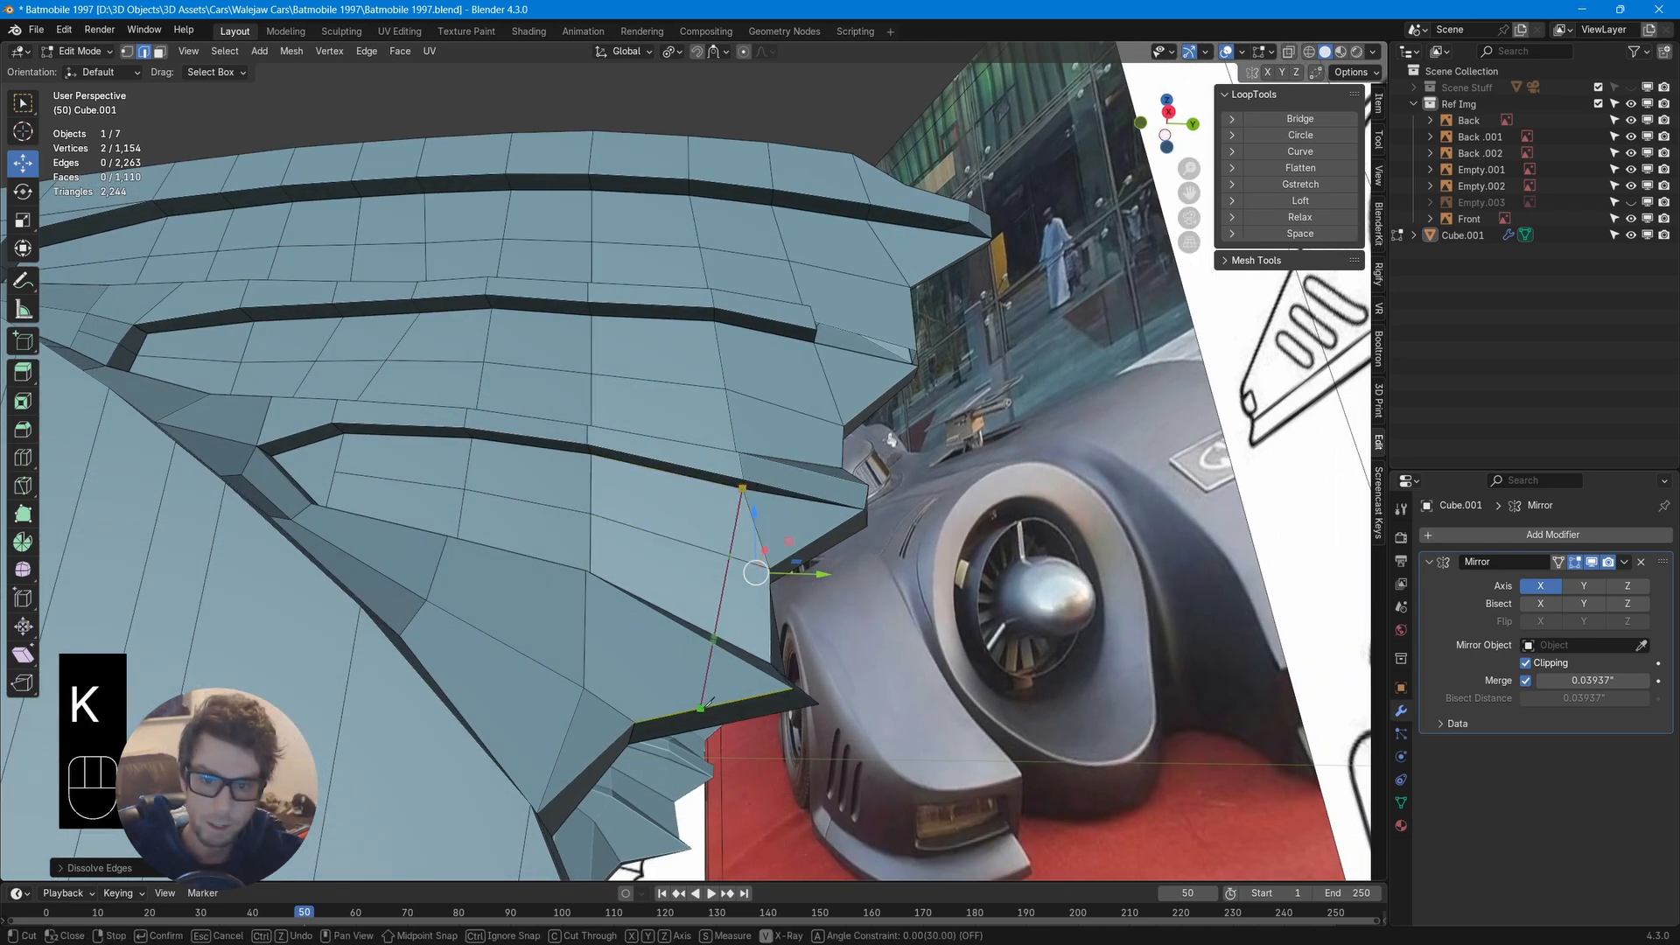
pyautogui.moveTo(770, 751); pyautogui.dragTo(673, 569, button='middle')
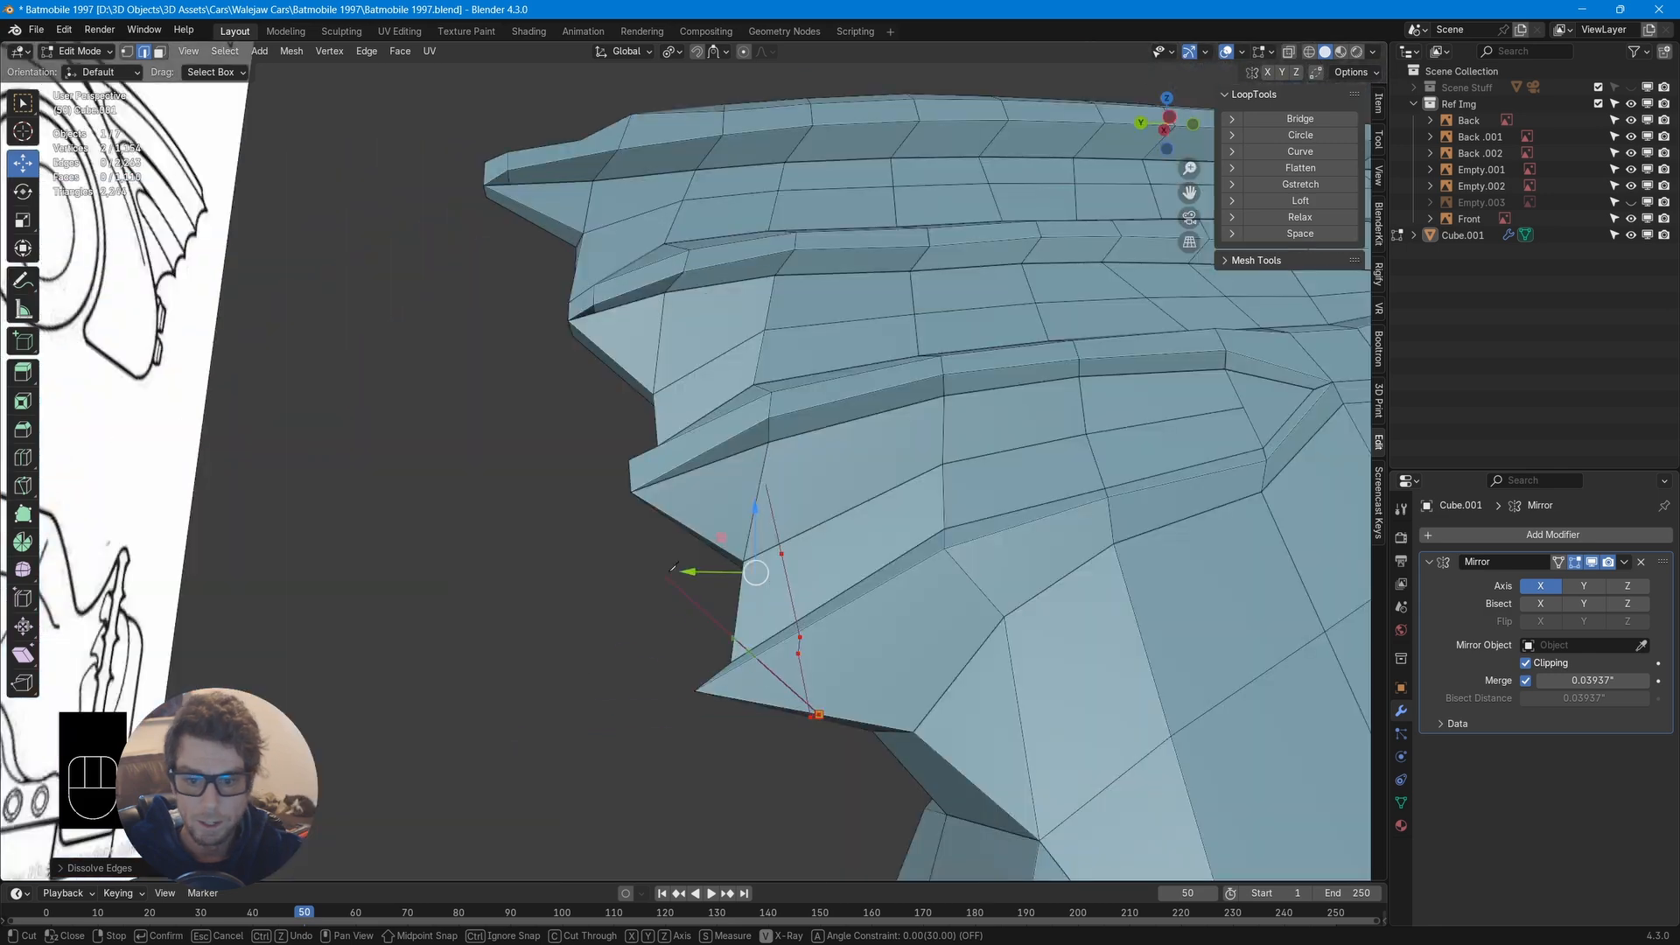
pyautogui.press('Return')
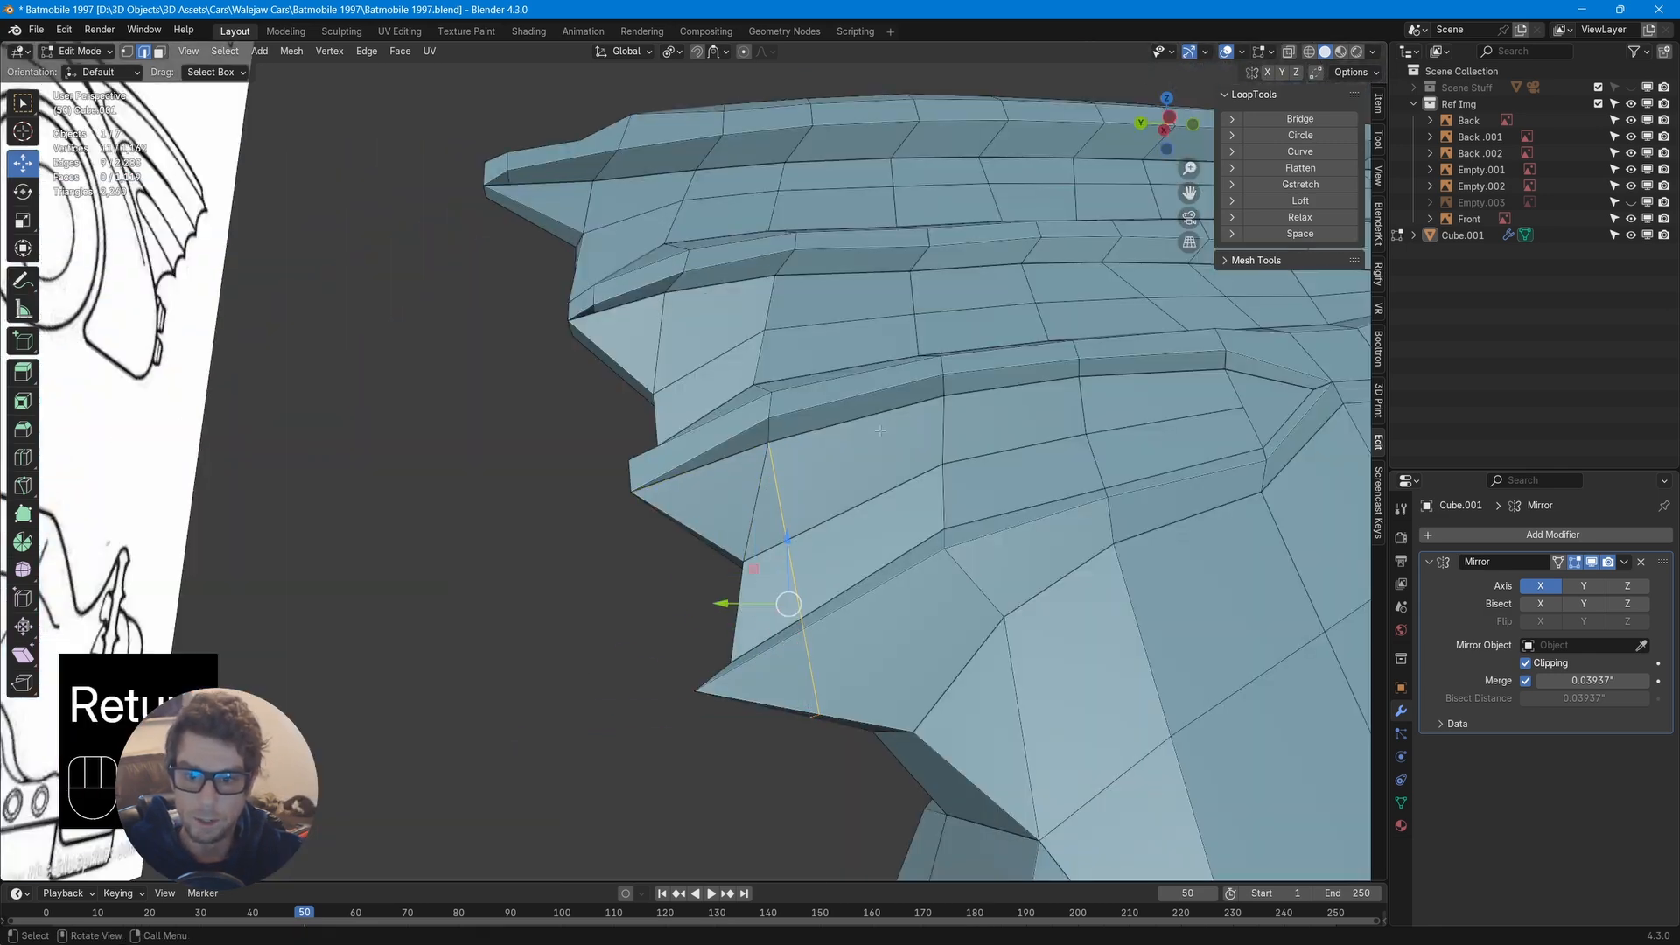
pyautogui.press('x')
pyautogui.click(755, 500)
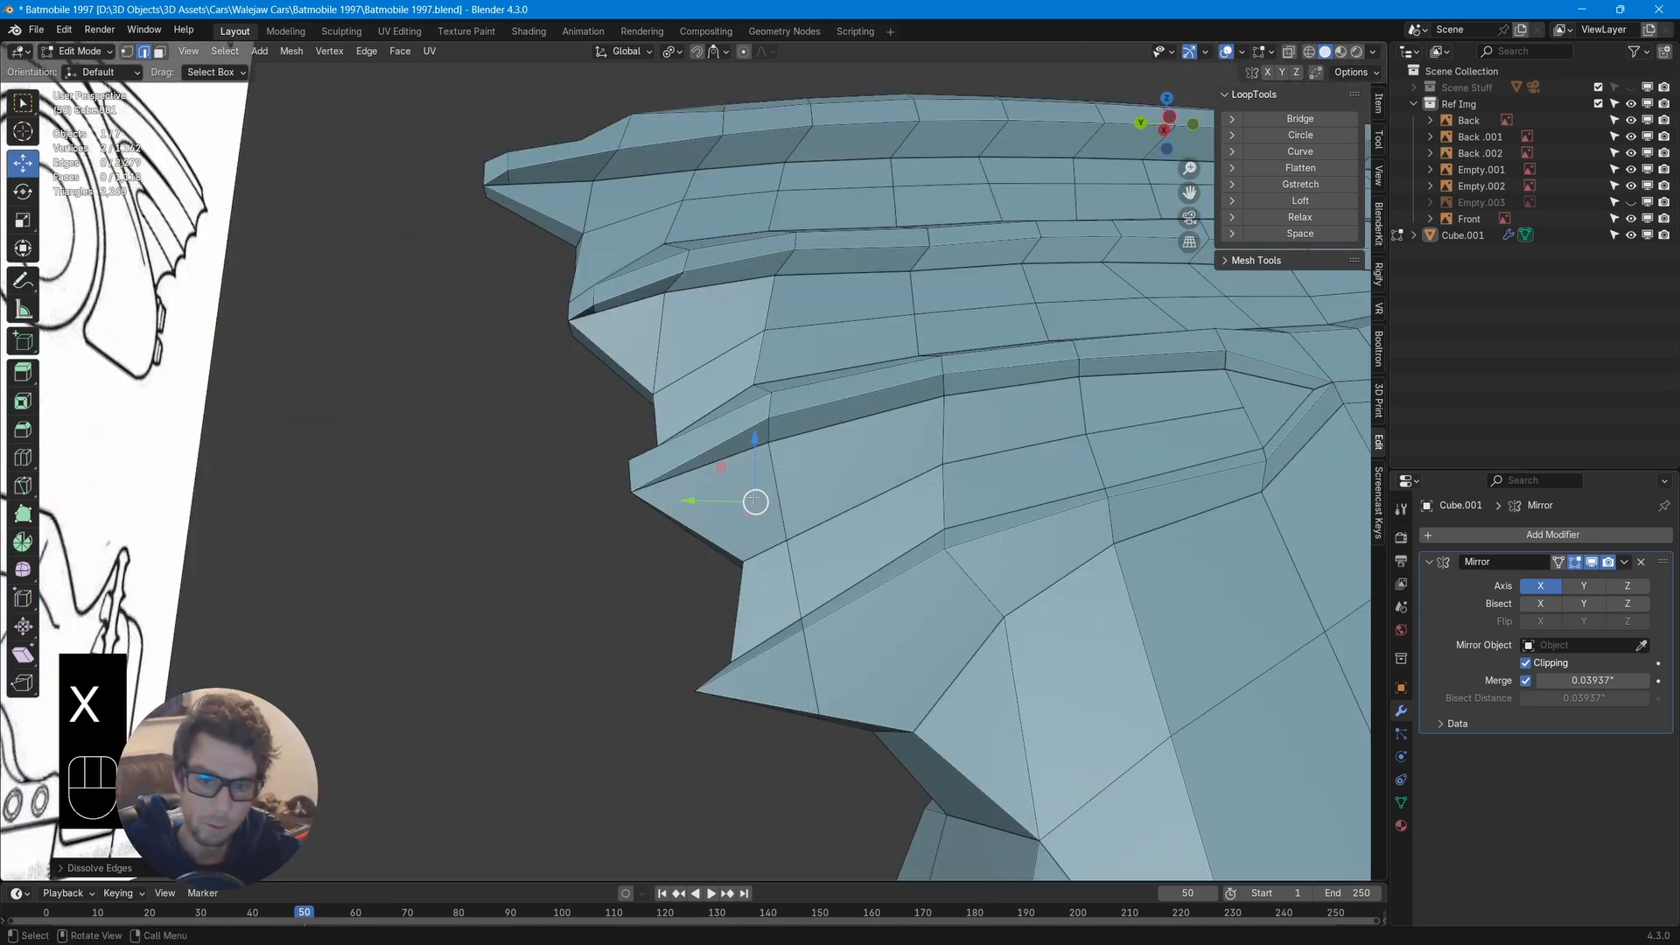
pyautogui.moveTo(755, 501); pyautogui.dragTo(980, 536, button='middle')
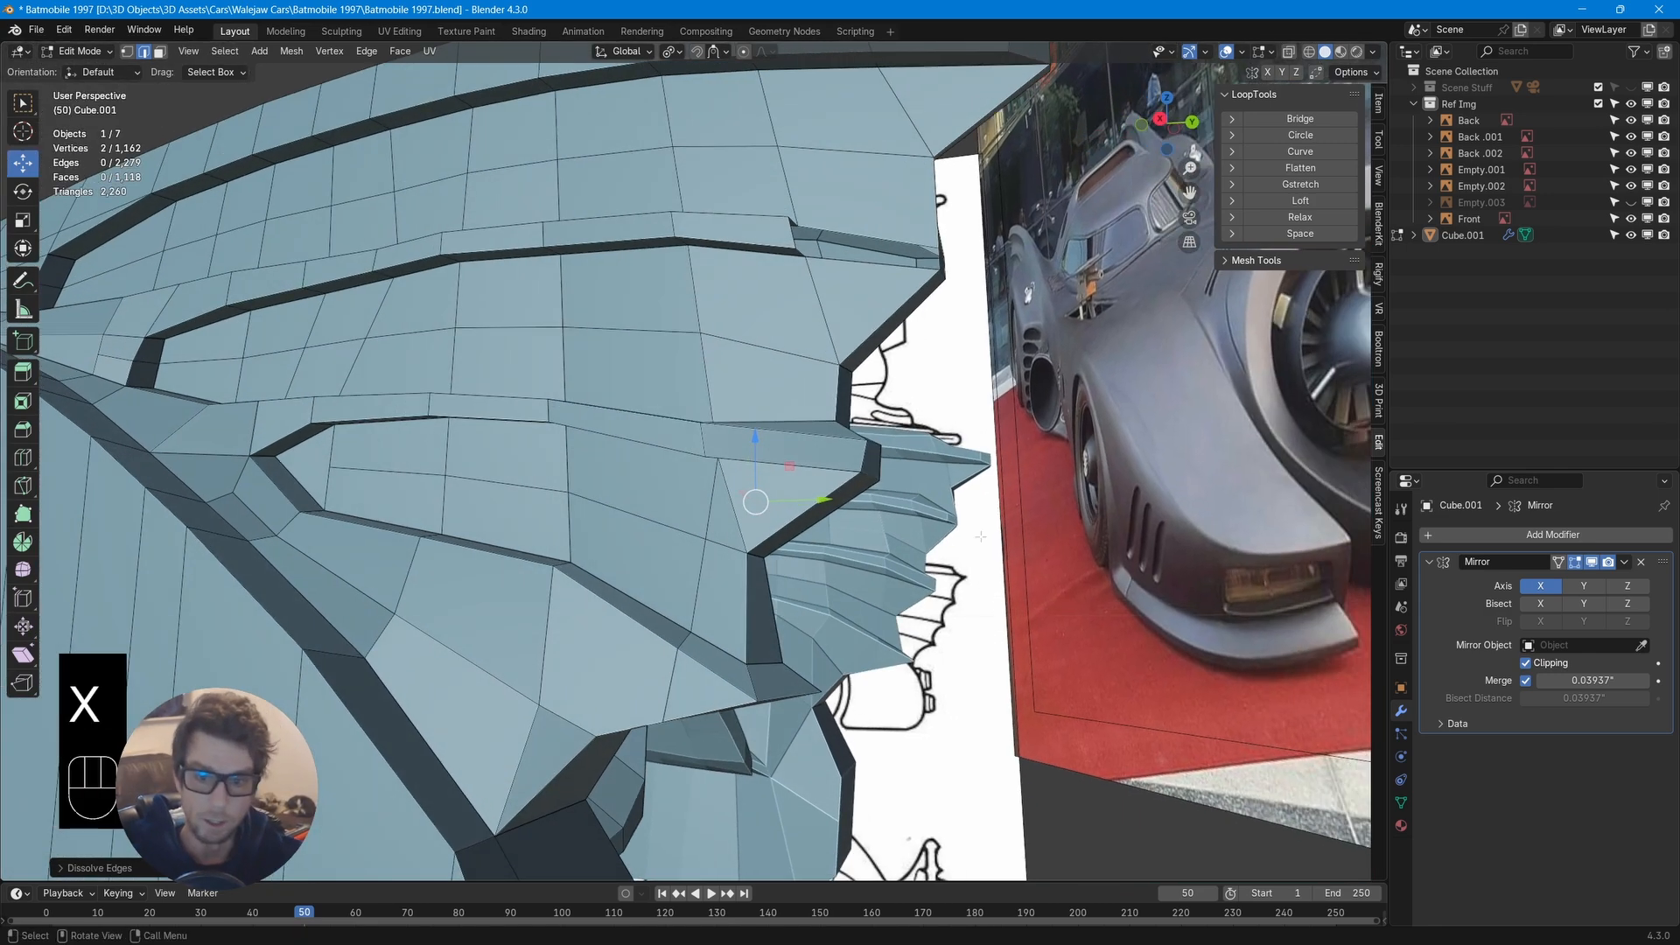
pyautogui.press('x')
pyautogui.click(677, 523)
# Extrude the edge at the end of the second-highest rib's tip along the X axis
pyautogui.moveTo(677, 522); pyautogui.dragTo(796, 382, button='middle')
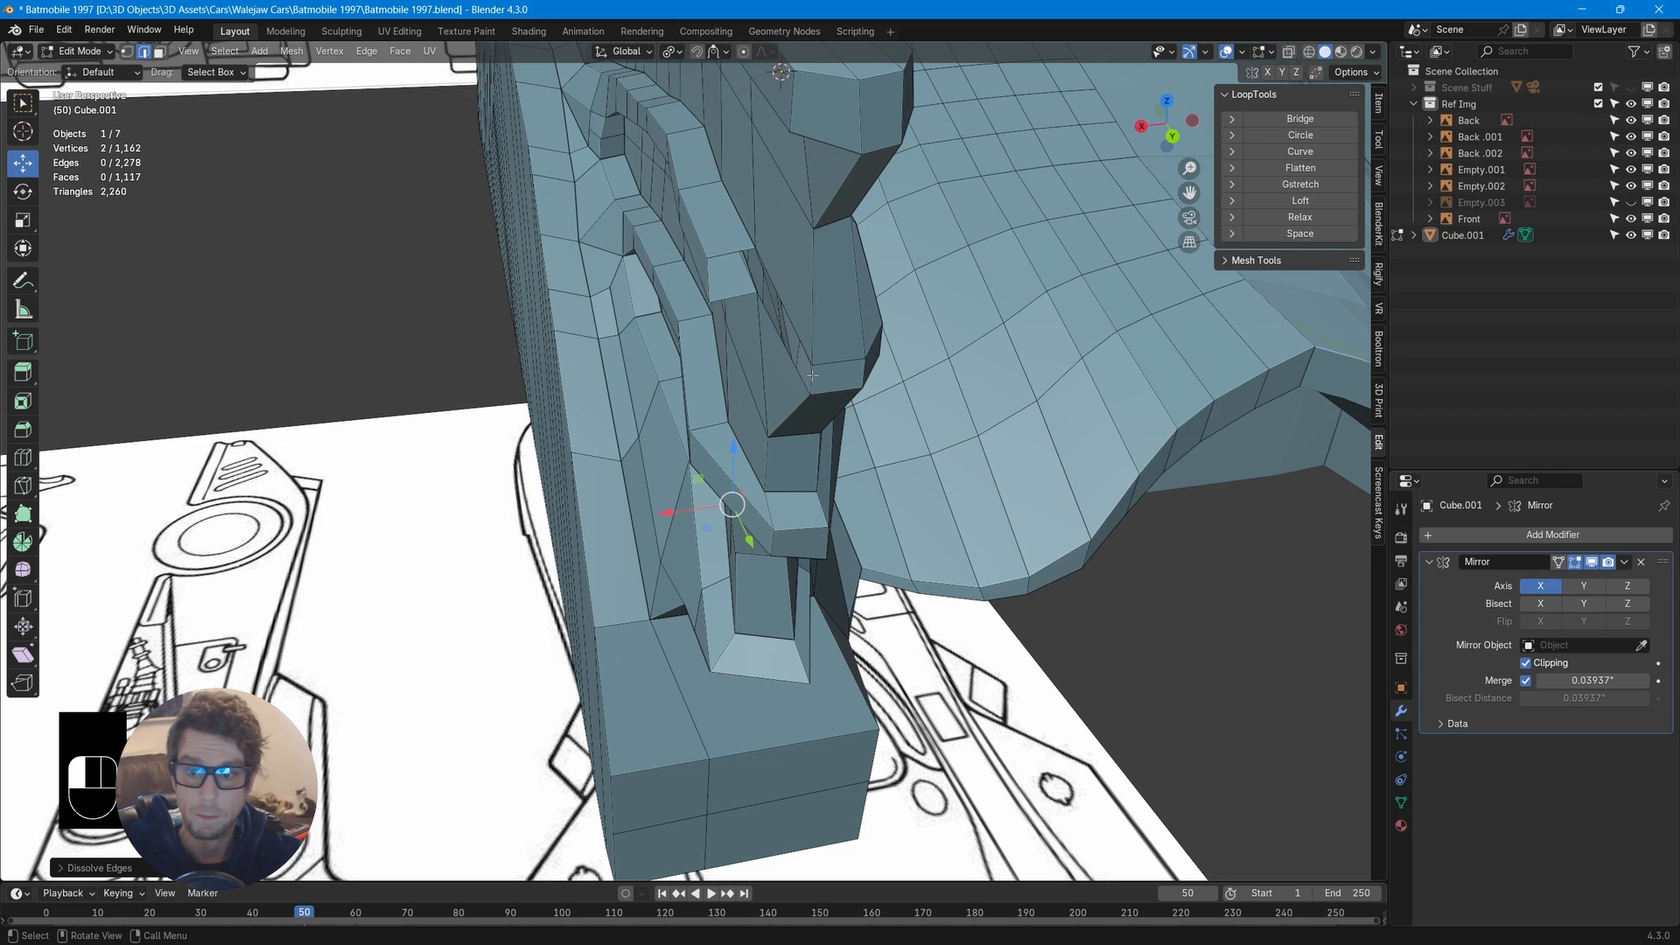
pyautogui.press('e')
pyautogui.press('x')
pyautogui.click(808, 411)
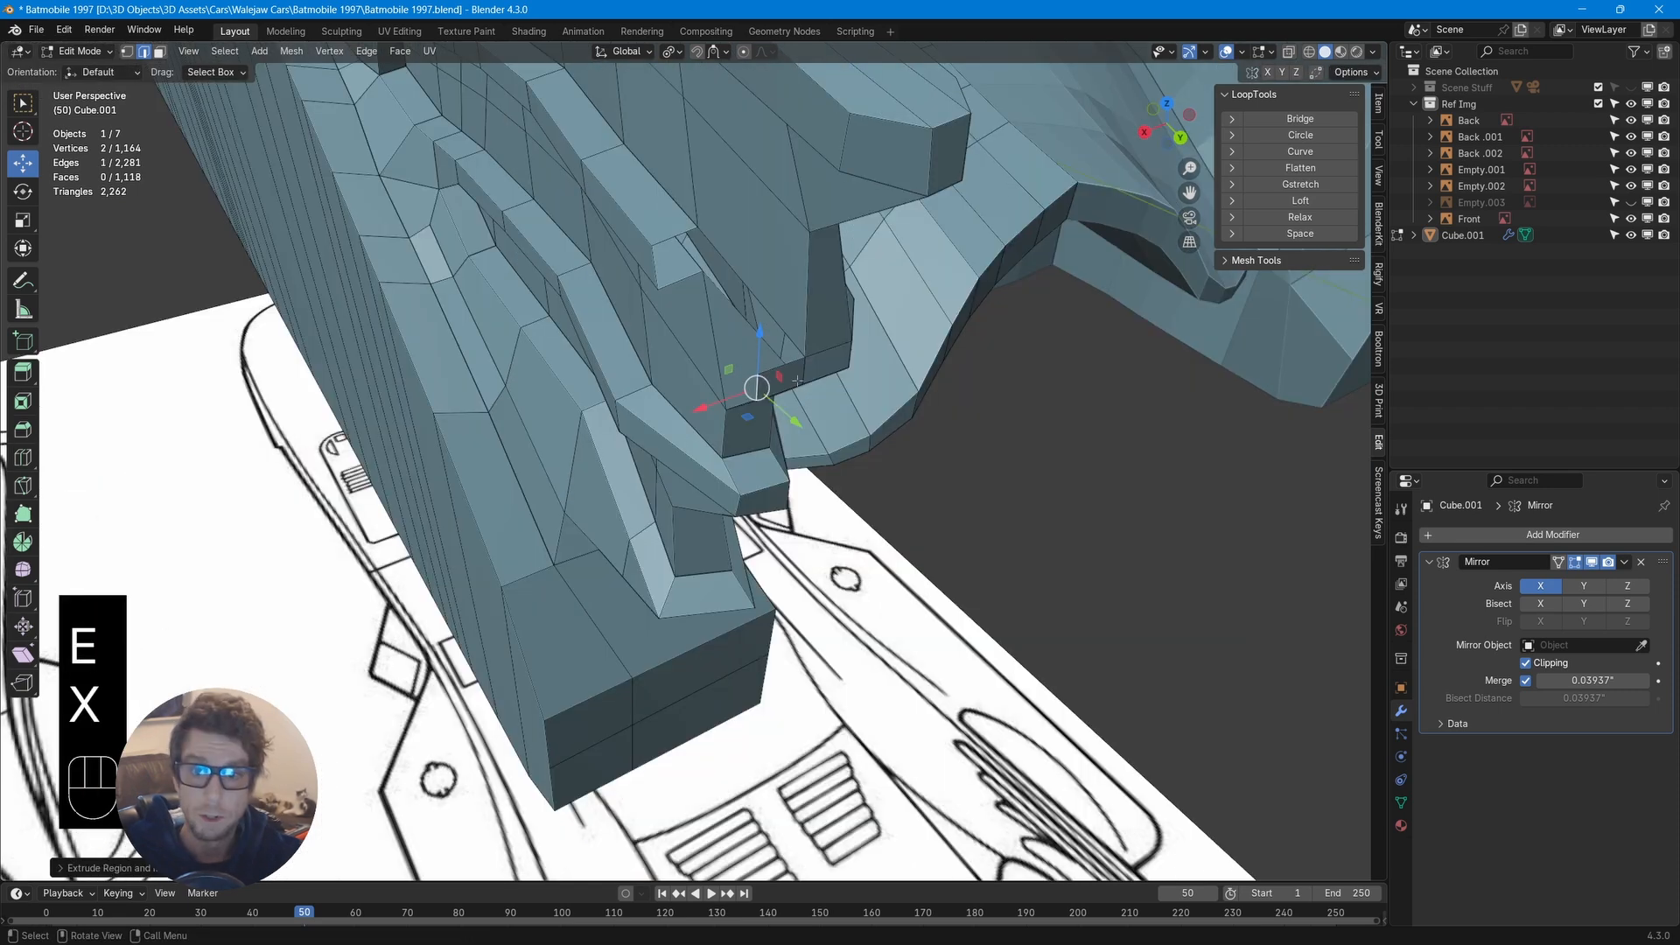
# Close the open gap around the second-highest rib's tip by filling three faces between its bordering edges
pyautogui.keyDown('shift'); pyautogui.click(675, 236); pyautogui.keyUp('shift')
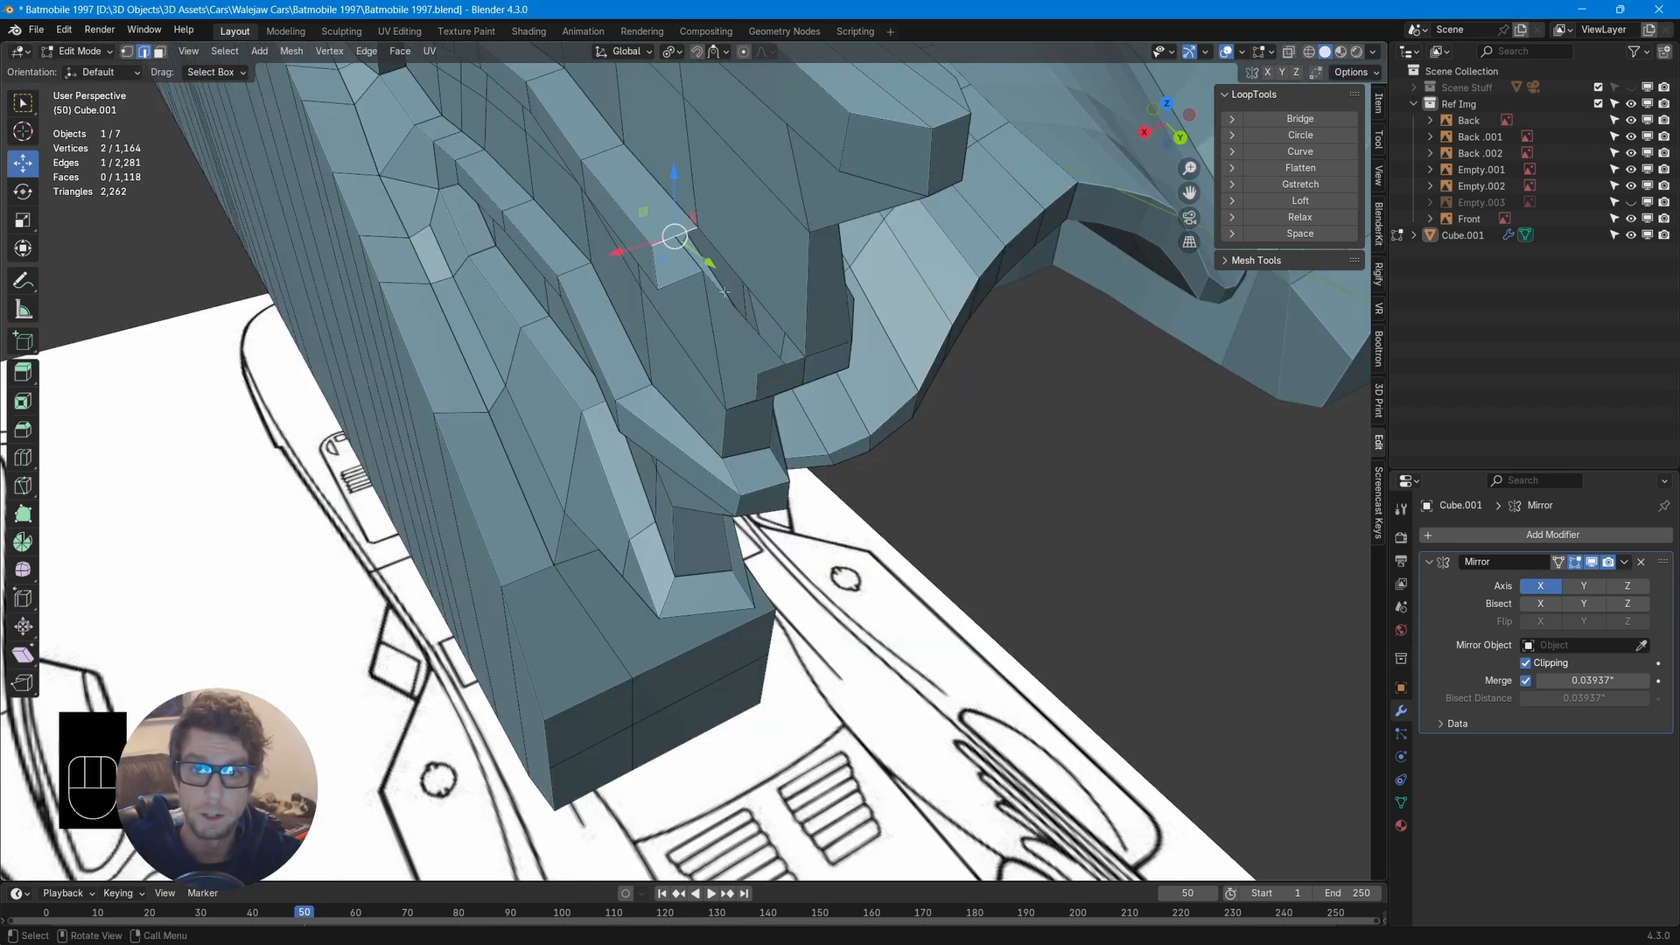
pyautogui.keyDown('shift'); pyautogui.click(724, 291); pyautogui.keyUp('shift')
pyautogui.press('f')
pyautogui.moveTo(750, 316)
pyautogui.mouseDown(button='middle')
pyautogui.moveTo(829, 320)
pyautogui.moveTo(777, 316)
pyautogui.mouseUp(button='middle')
pyautogui.click(749, 310)
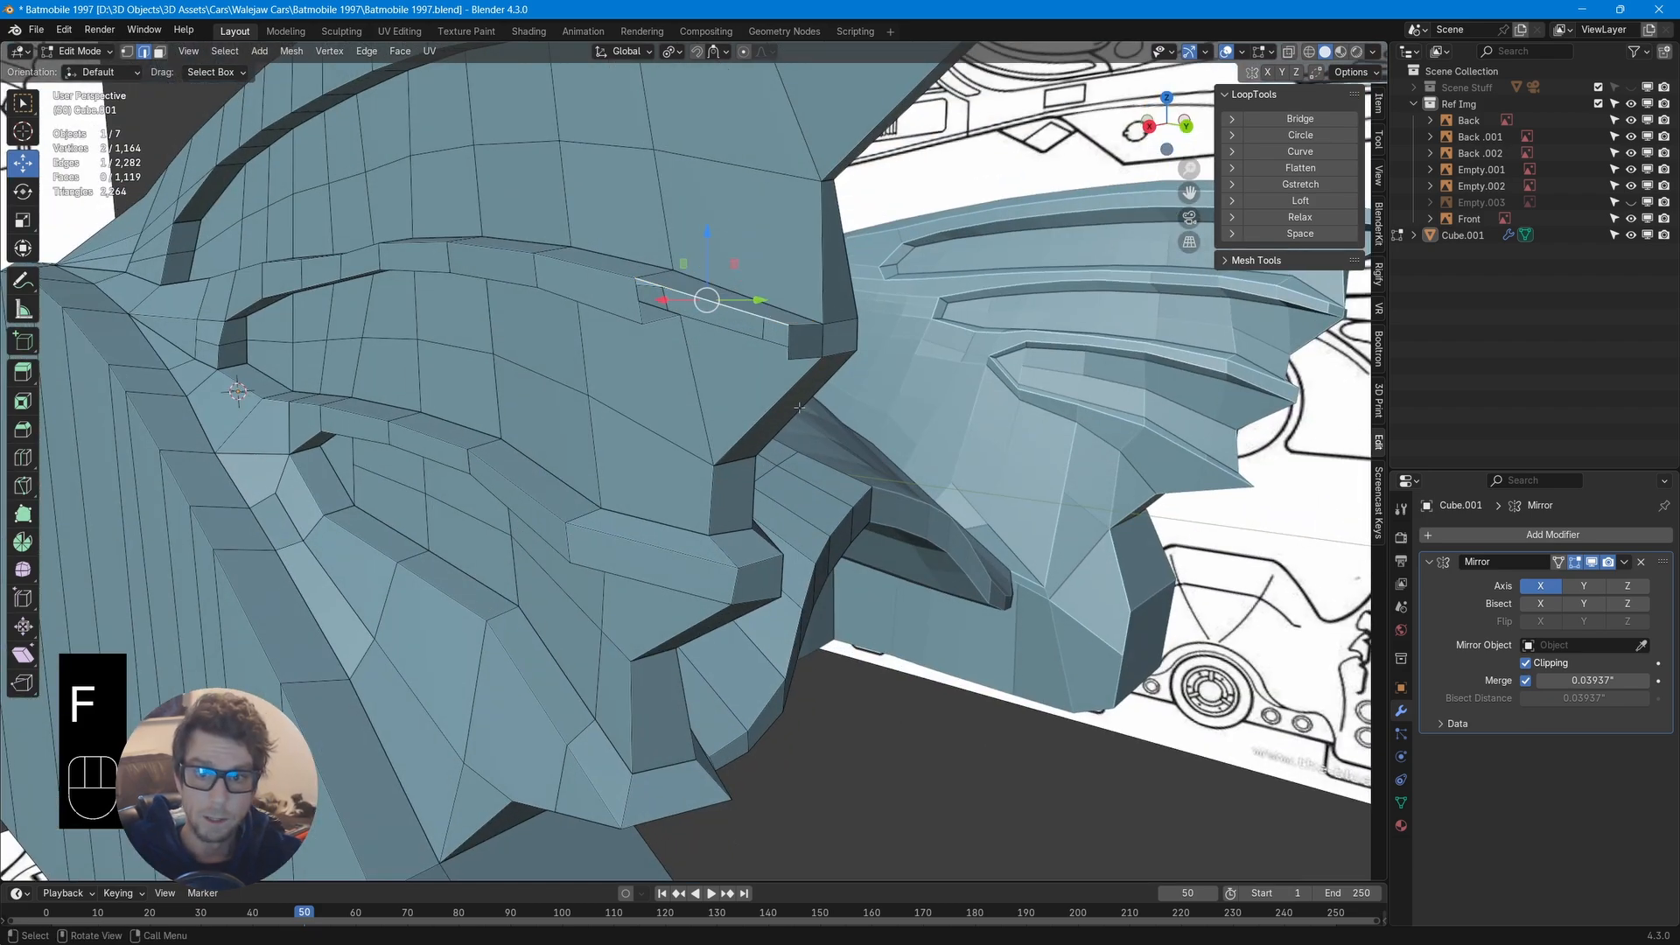
pyautogui.moveTo(599, 303)
pyautogui.mouseDown(button='middle')
pyautogui.moveTo(611, 243)
pyautogui.moveTo(621, 301)
pyautogui.mouseUp(button='middle')
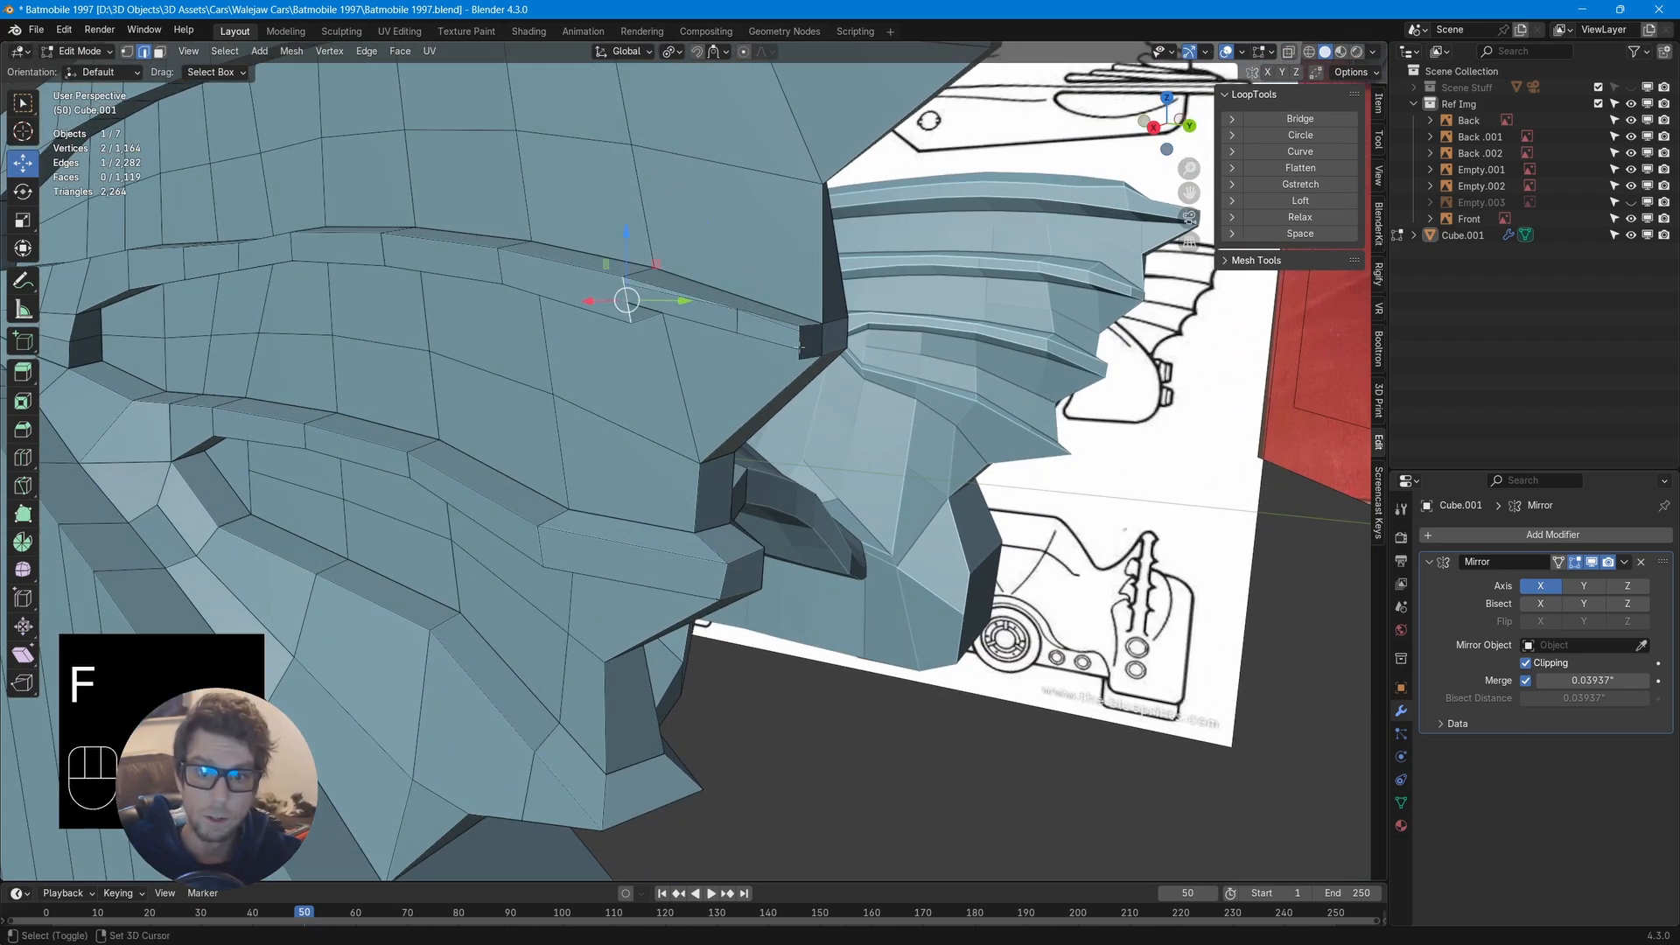
pyautogui.keyDown('shift'); pyautogui.click(800, 342); pyautogui.keyUp('shift')
pyautogui.press('f')
pyautogui.moveTo(830, 399); pyautogui.dragTo(751, 346, button='middle')
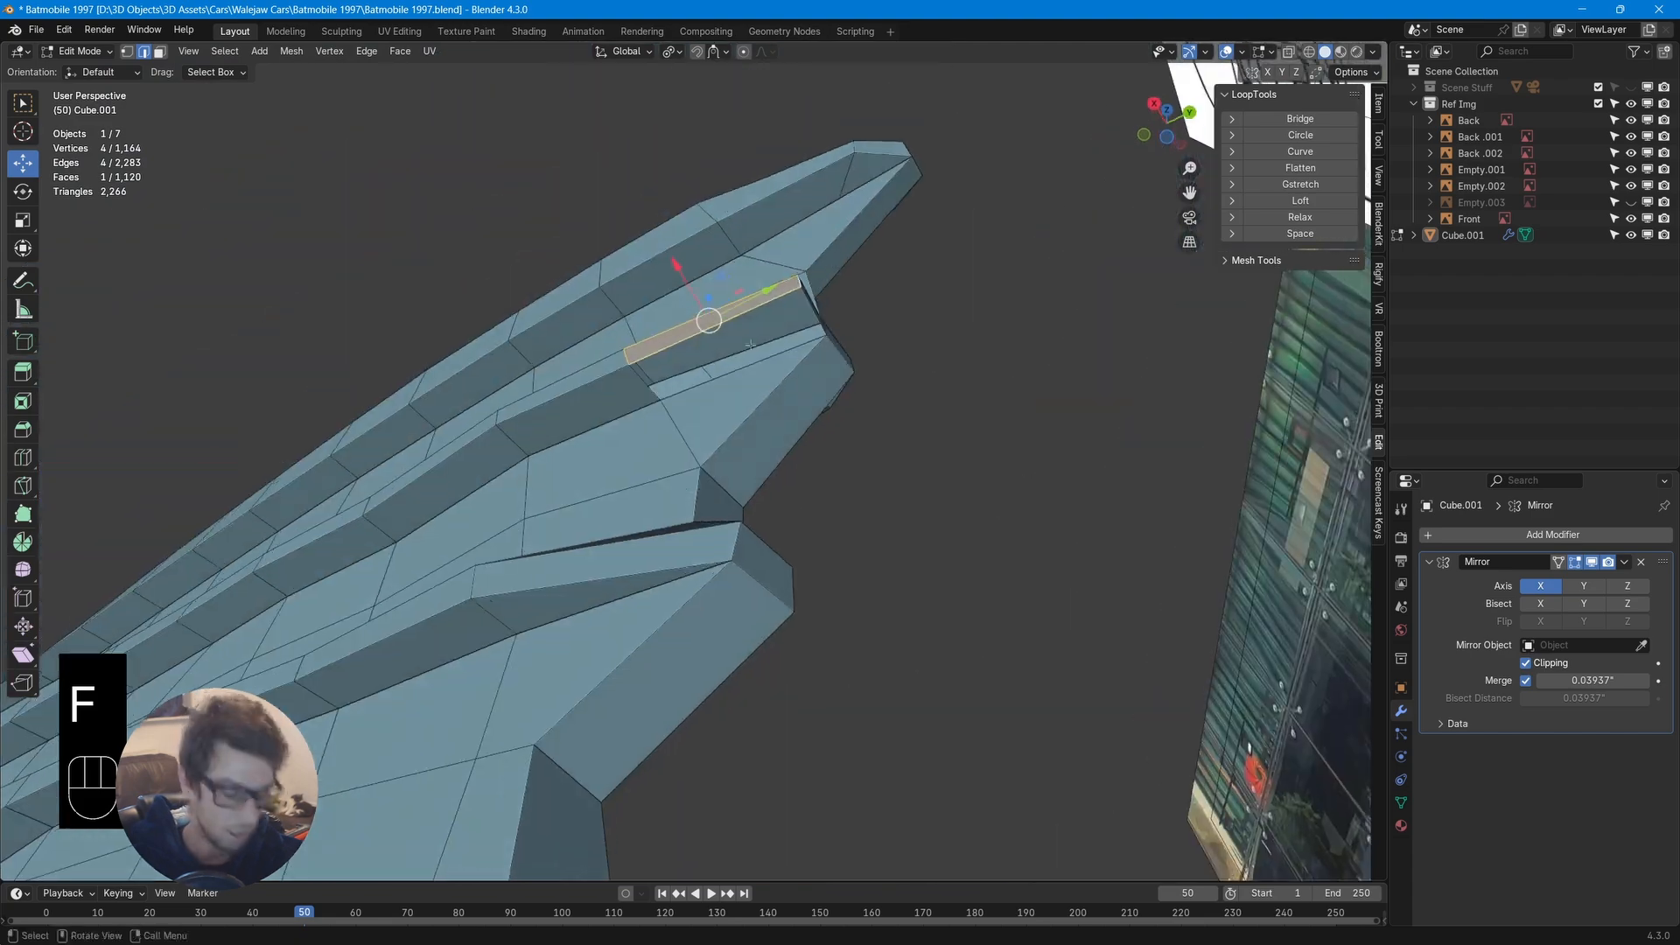
pyautogui.moveTo(886, 333); pyautogui.dragTo(765, 343, button='middle')
pyautogui.press('f')
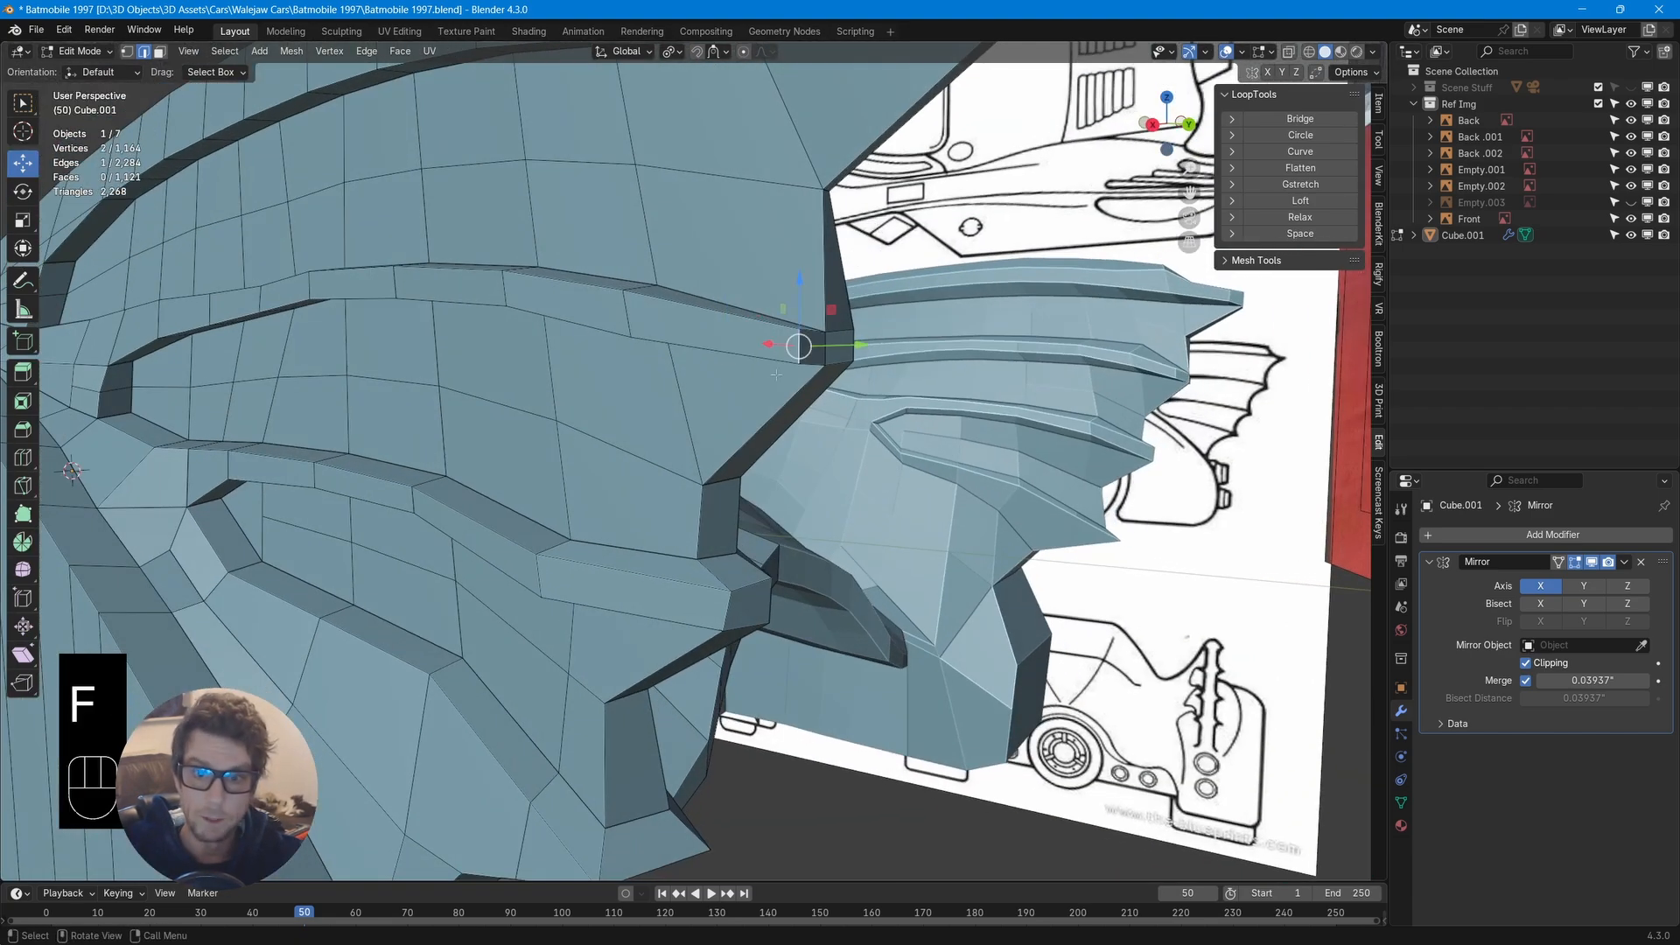
# Reposition the end edges of the second-highest rib's tip, moving the inner upright edge along the Y axis
pyautogui.click(764, 343)
pyautogui.moveTo(860, 345); pyautogui.dragTo(841, 345)
pyautogui.moveTo(822, 350); pyautogui.dragTo(651, 476, button='middle')
pyautogui.moveTo(739, 383); pyautogui.dragTo(750, 371)
# Extrude the end face of the second-highest rib's tip outward and scale it down along the X axis
pyautogui.moveTo(749, 371); pyautogui.dragTo(794, 423, button='middle')
pyautogui.press('3')
pyautogui.click(759, 357)
pyautogui.press('e')
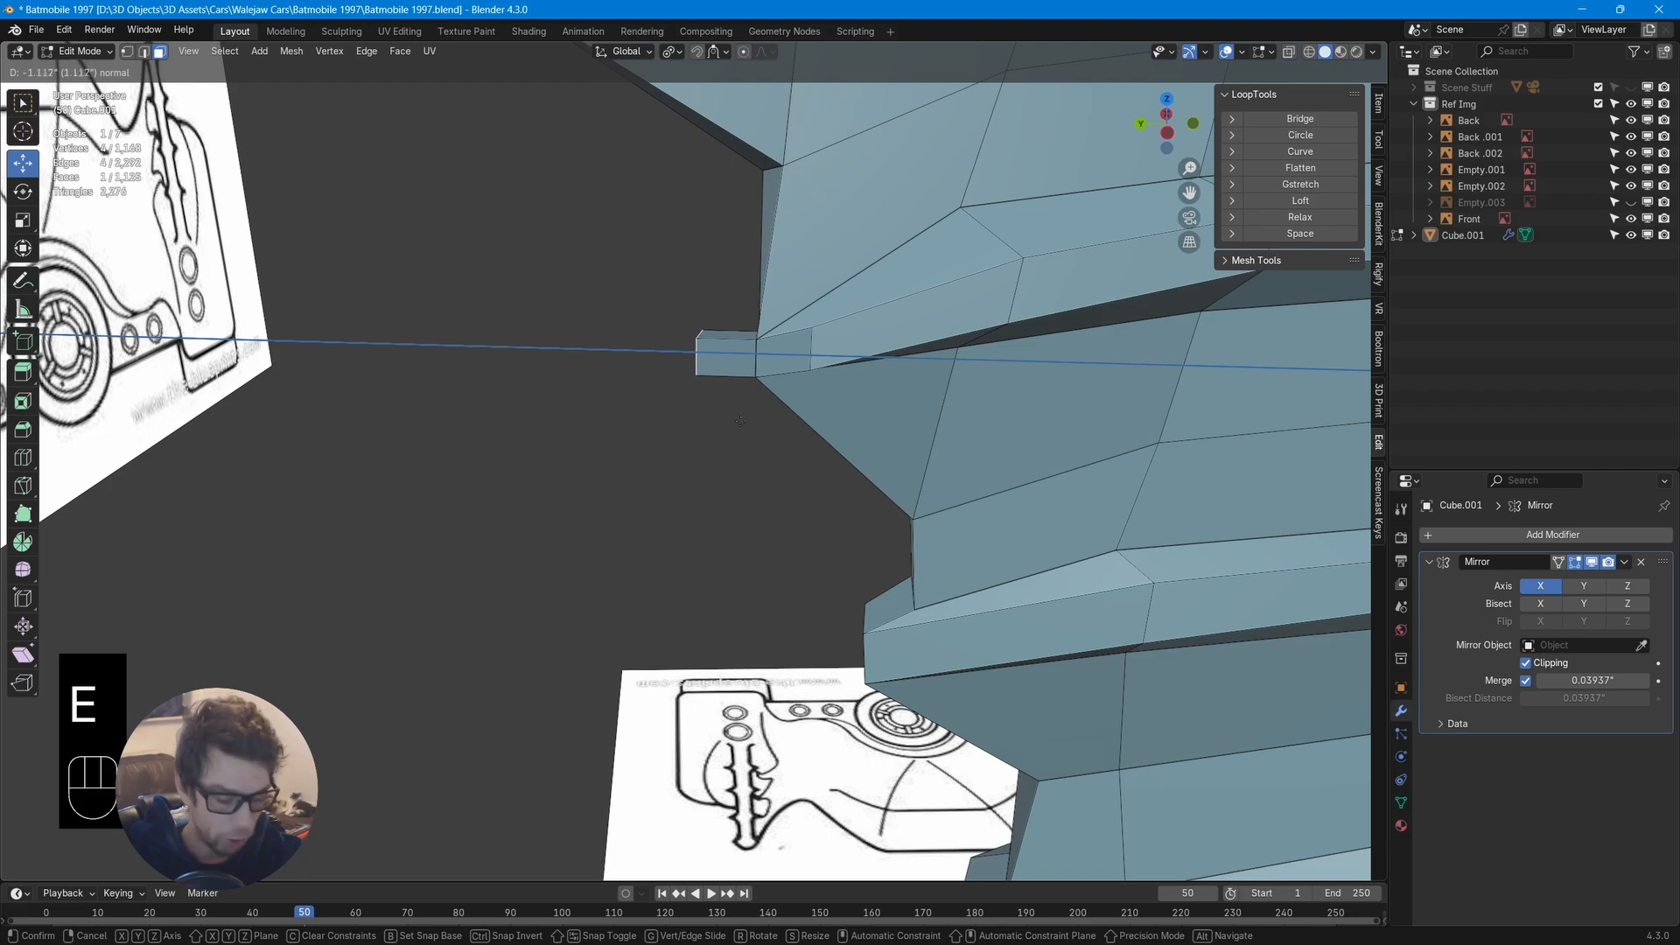
pyautogui.click(770, 425)
pyautogui.moveTo(771, 425); pyautogui.dragTo(700, 418, button='middle')
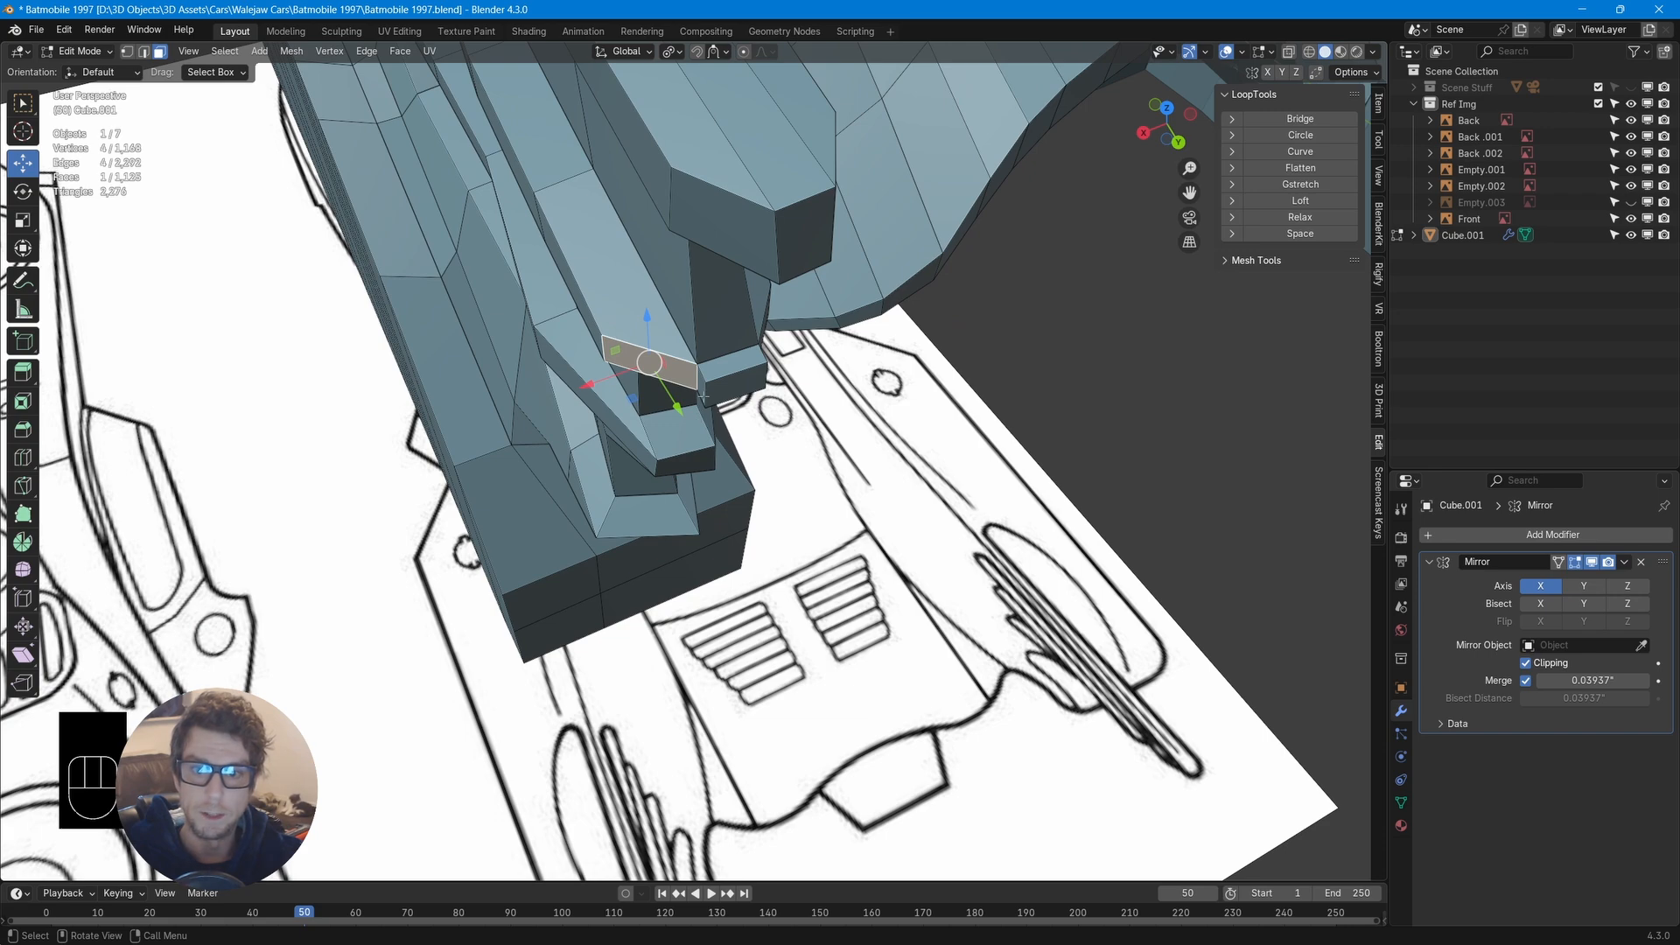
pyautogui.press('s')
pyautogui.press('x')
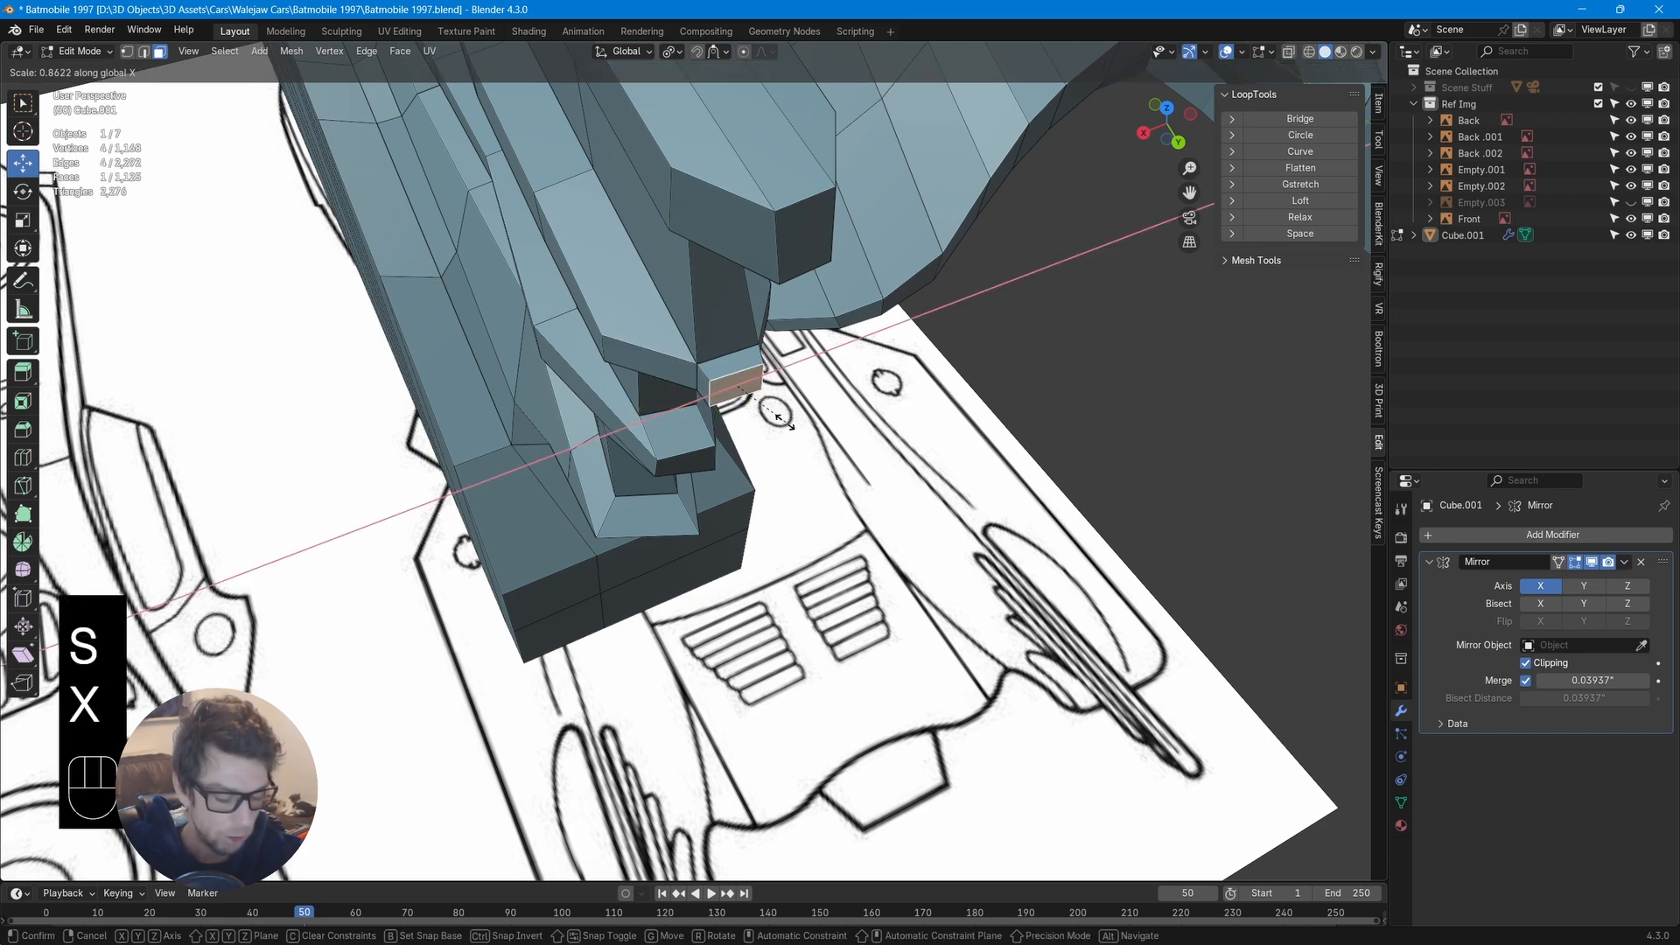
pyautogui.click(743, 409)
# Move the edge at the end of the second-lowest rib's tip along the Y axis and lower it along Z
pyautogui.moveTo(740, 415); pyautogui.dragTo(568, 400, button='middle')
pyautogui.keyDown('shift'); pyautogui.moveTo(645, 454); pyautogui.dragTo(813, 308, button='middle'); pyautogui.keyUp('shift')
pyautogui.moveTo(666, 433); pyautogui.dragTo(787, 484, button='middle')
pyautogui.click(568, 241)
pyautogui.press('2')
pyautogui.click(565, 265)
pyautogui.moveTo(569, 267); pyautogui.dragTo(649, 265, button='middle')
pyautogui.moveTo(644, 265); pyautogui.dragTo(652, 265)
pyautogui.moveTo(581, 194); pyautogui.dragTo(581, 207)
# Flatten the end face of the second-lowest rib's tip by scaling it to 0 along the Y axis
pyautogui.moveTo(607, 307); pyautogui.dragTo(432, 322, button='middle')
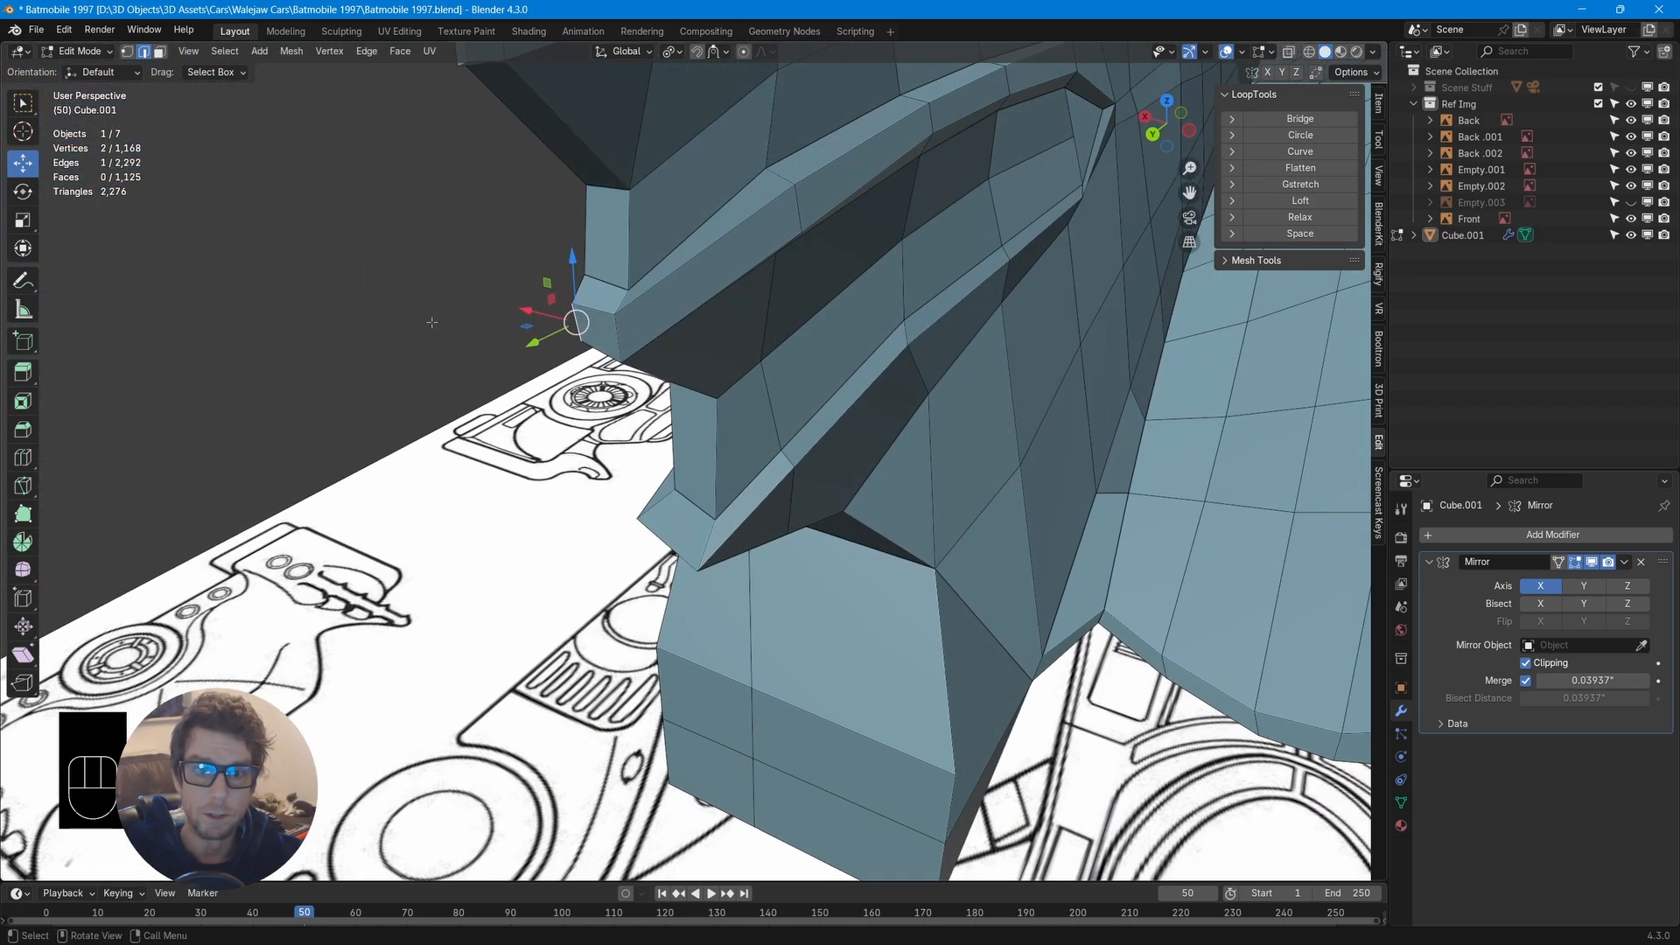
pyautogui.press('3')
pyautogui.click(599, 333)
pyautogui.moveTo(601, 335); pyautogui.dragTo(549, 381, button='middle')
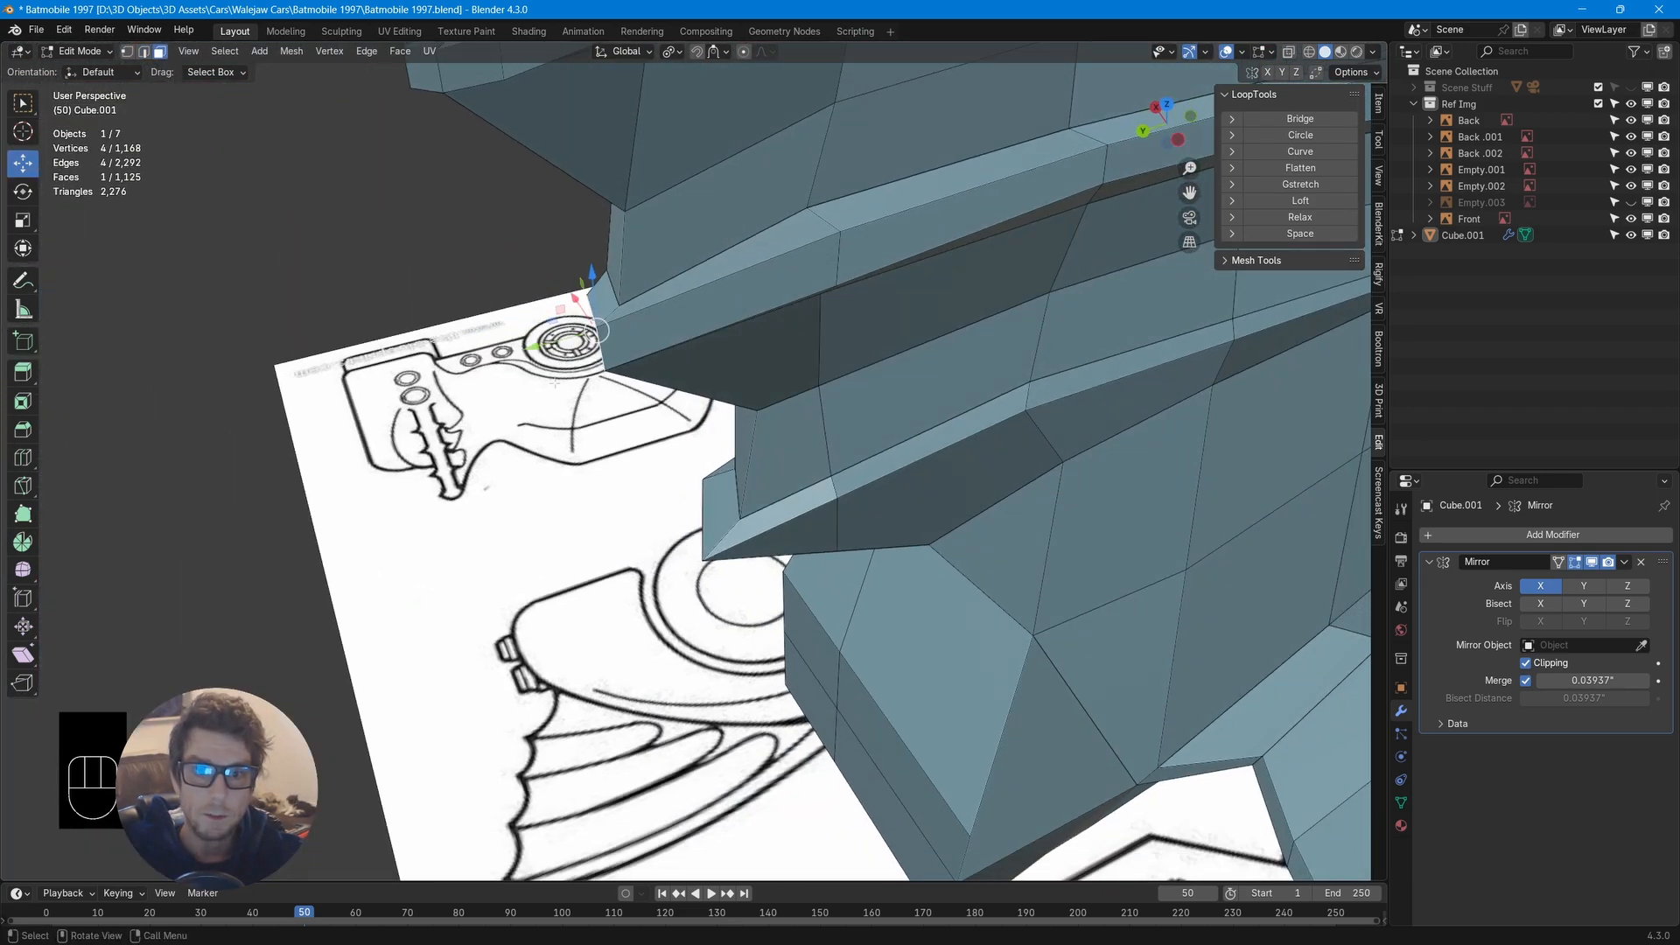
pyautogui.press('s')
pyautogui.press('y')
pyautogui.press('0')
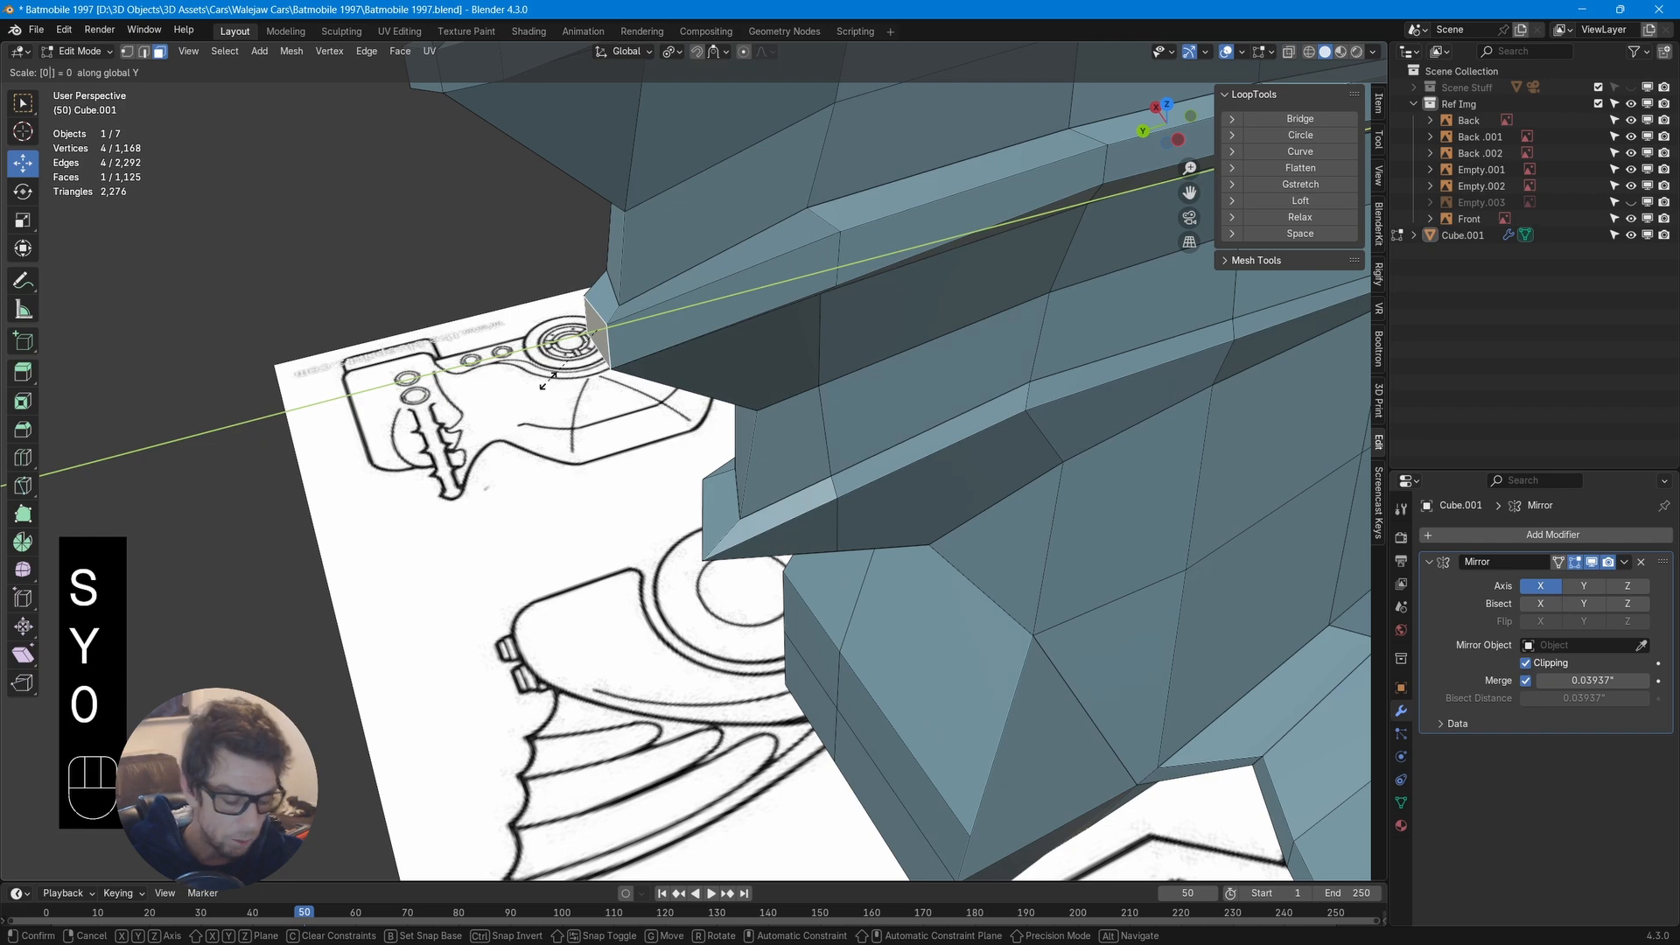
pyautogui.press('Return')
# Rotate the second-lowest rib's end face around the Z axis and shift it slightly inward along Y
pyautogui.moveTo(547, 379); pyautogui.dragTo(683, 445, button='middle')
pyautogui.press('r')
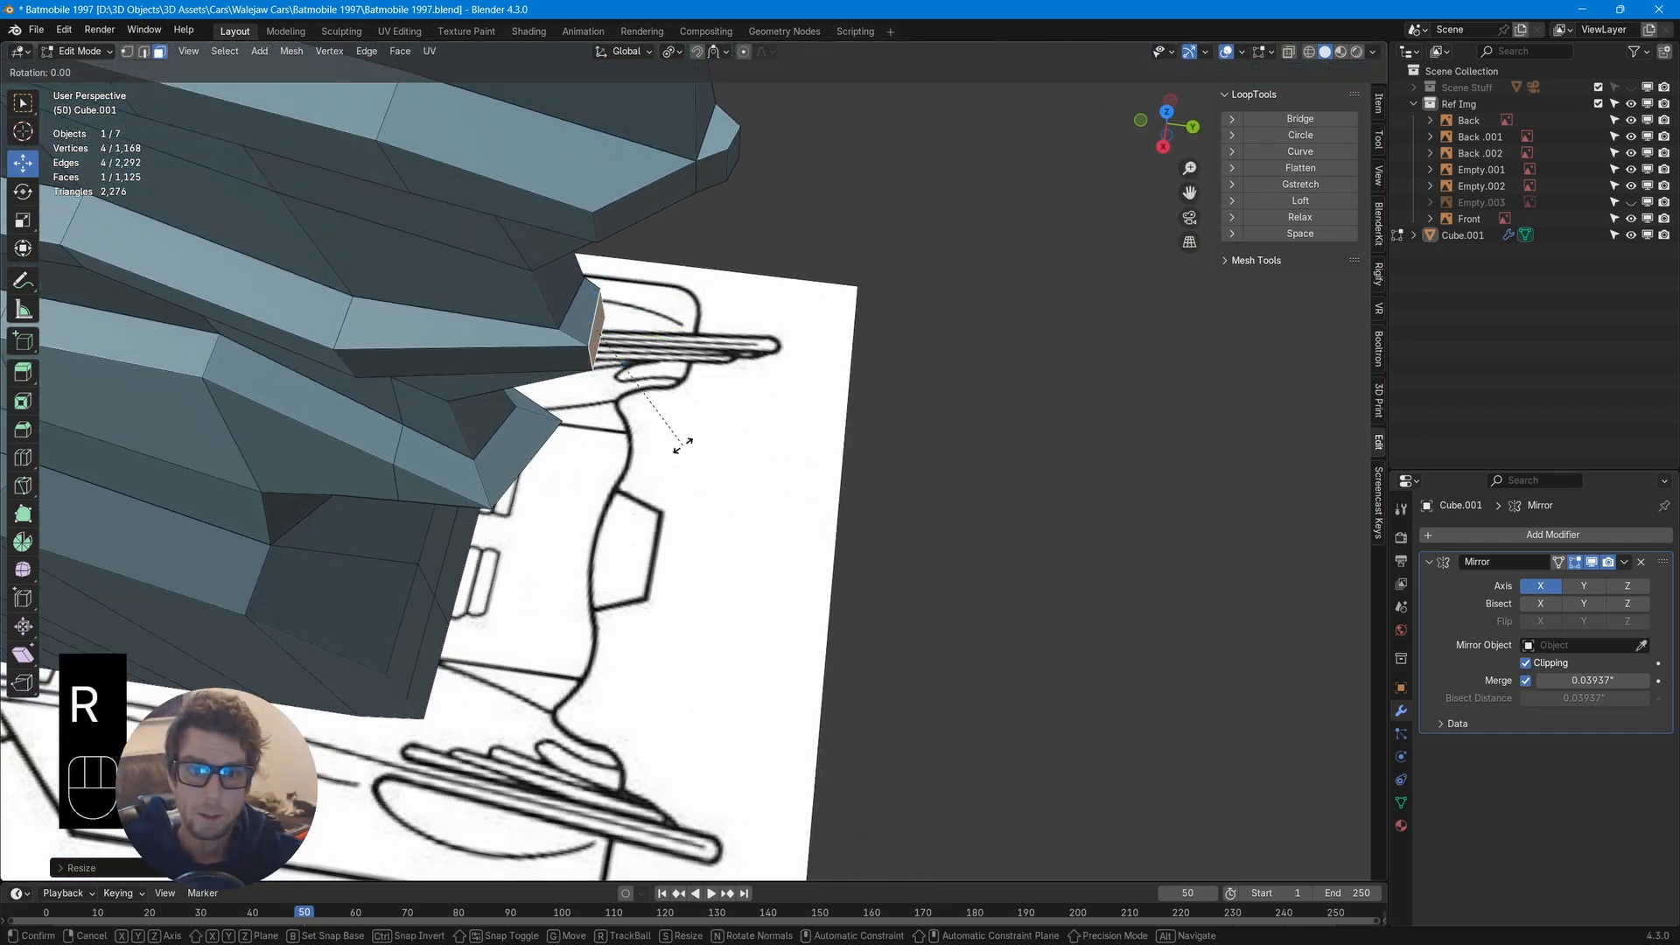
pyautogui.press('z')
pyautogui.click(650, 440)
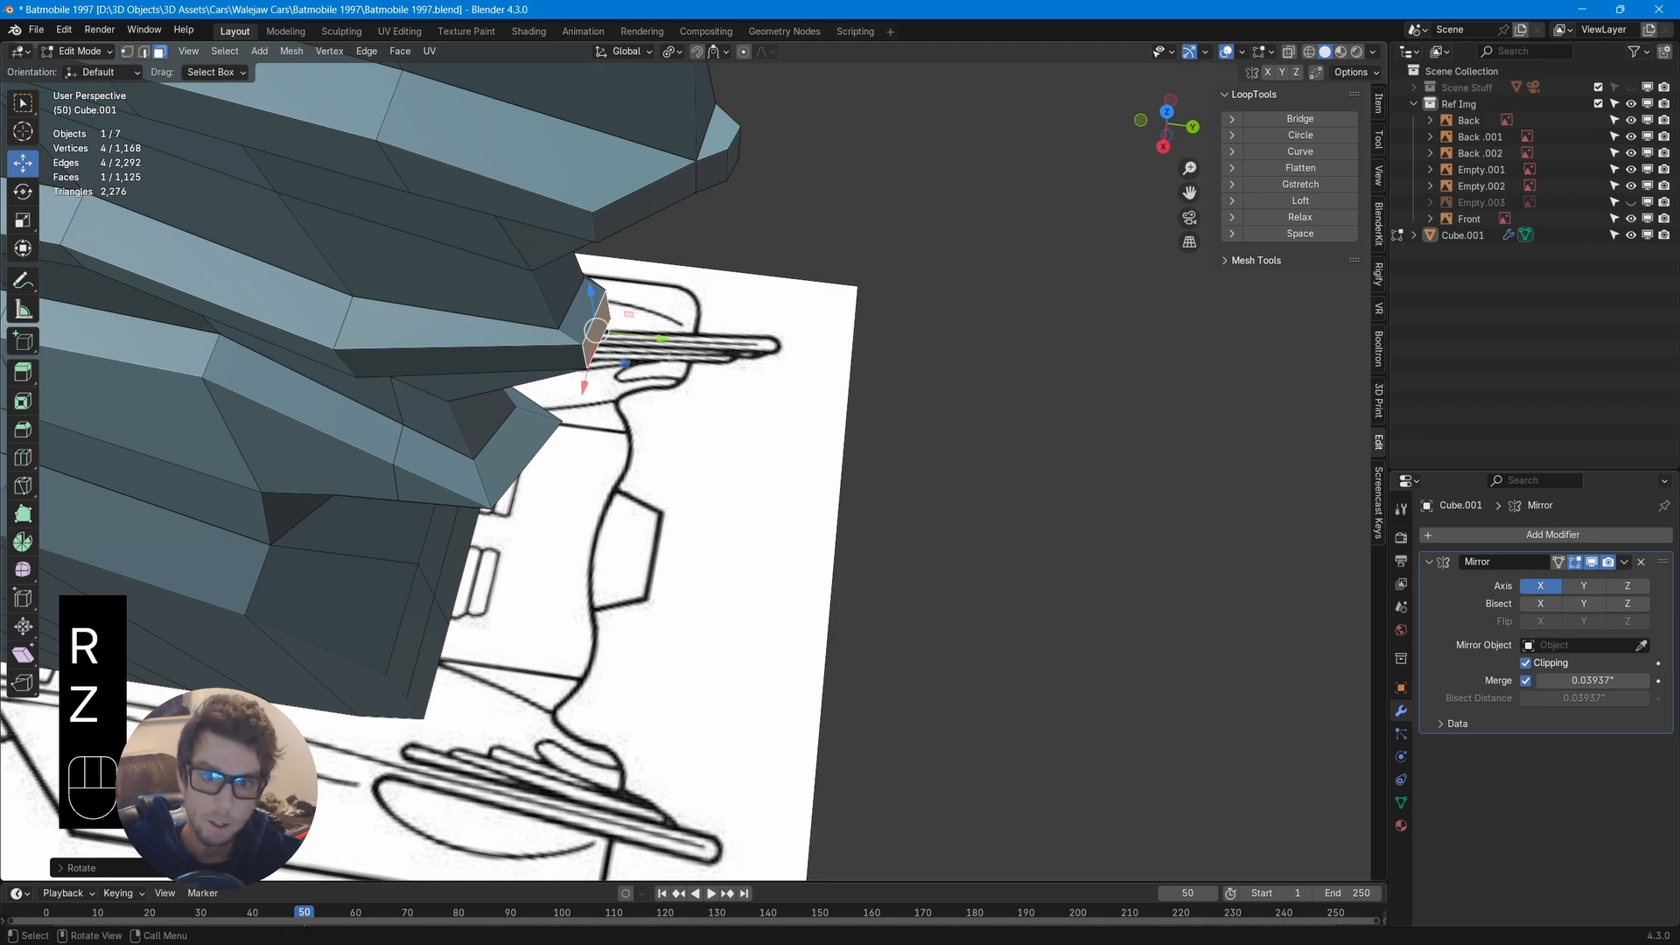
pyautogui.moveTo(654, 338); pyautogui.dragTo(650, 337)
# Extrude the second-lowest rib's end face outward and scale the new face to about 0.74
pyautogui.press('e')
pyautogui.click(681, 348)
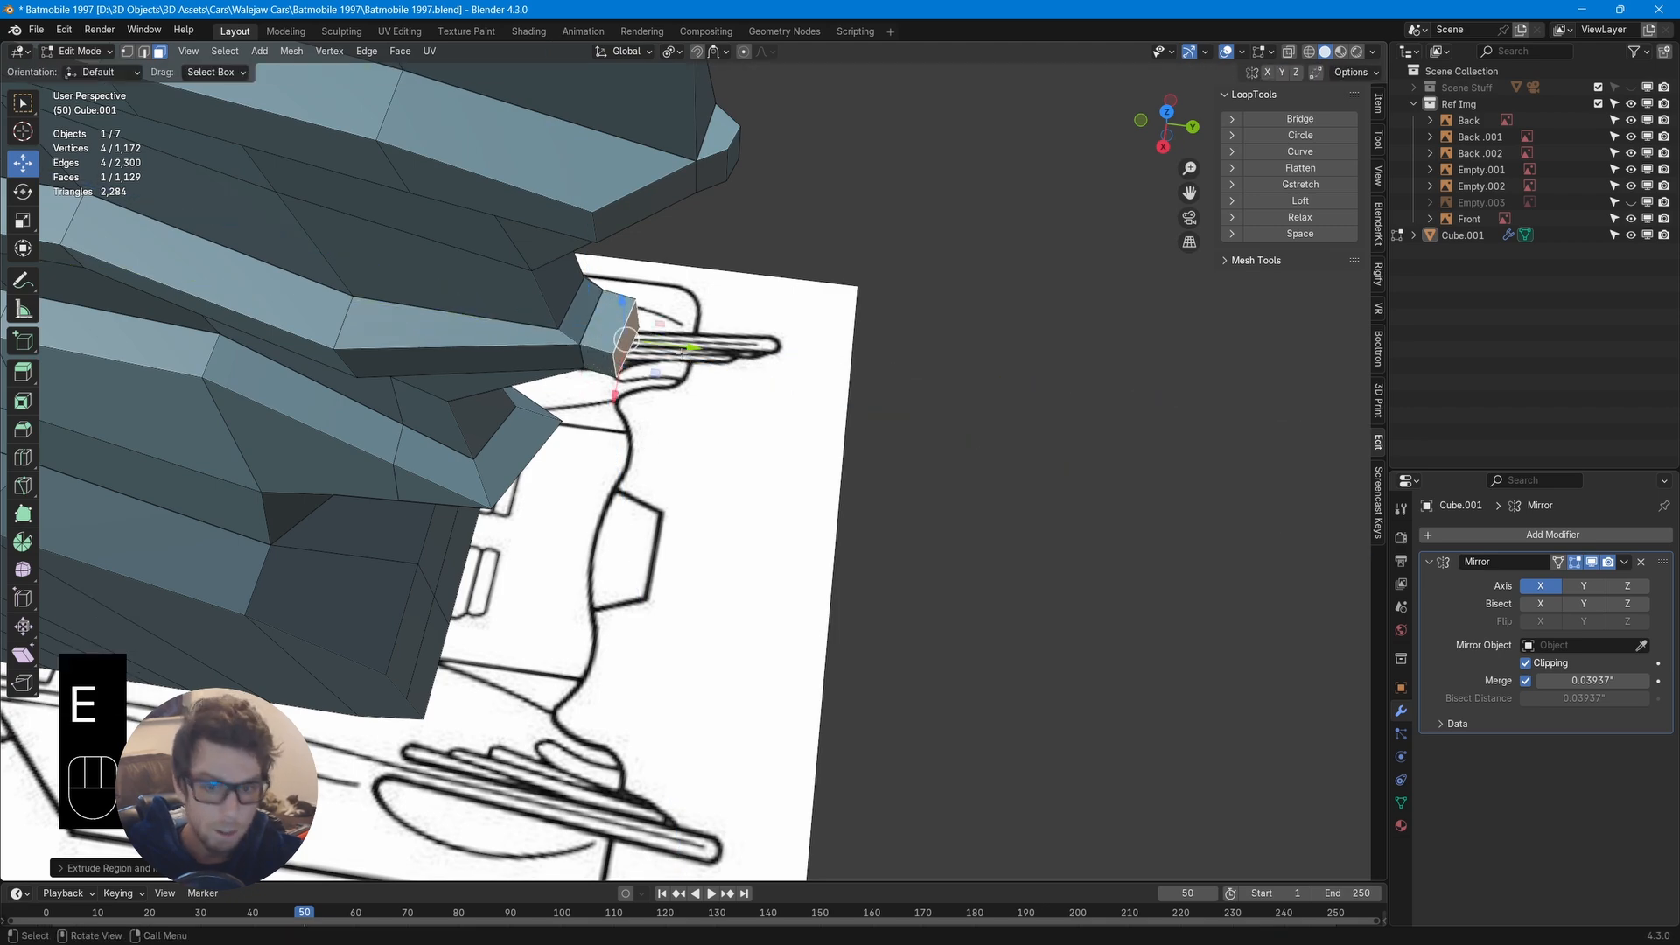
pyautogui.press('s')
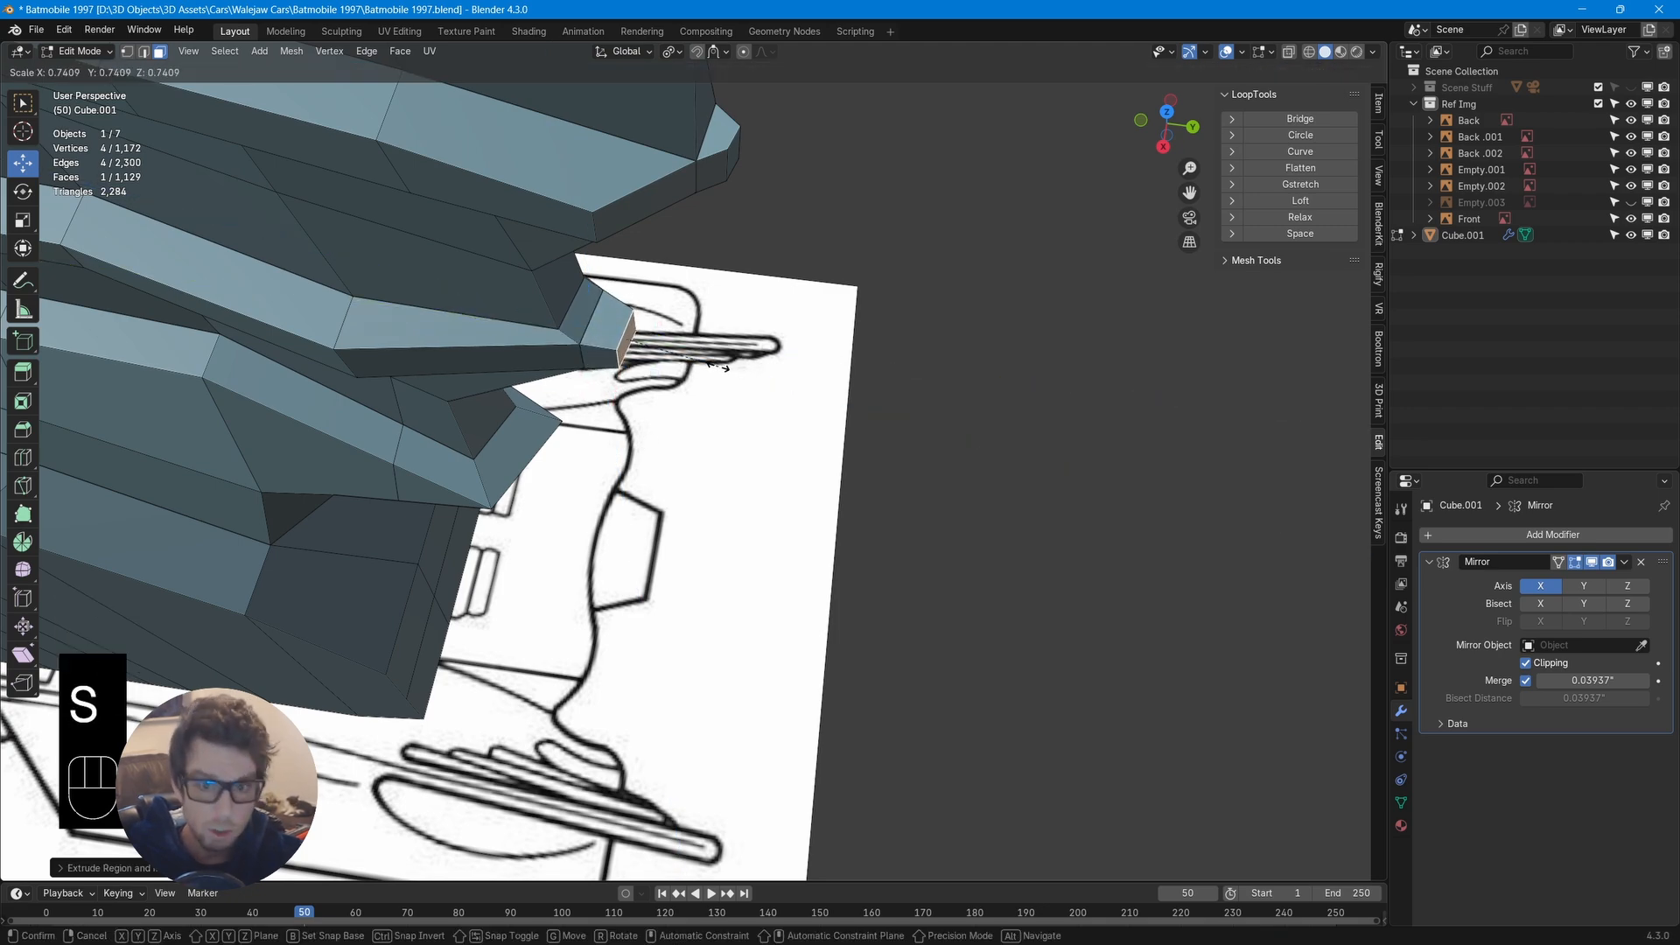
pyautogui.click(718, 366)
# Knife-cut an edge across the underside of the lowest rib's tip and move it down along Z and outward along Y
pyautogui.moveTo(718, 365); pyautogui.dragTo(492, 398, button='middle')
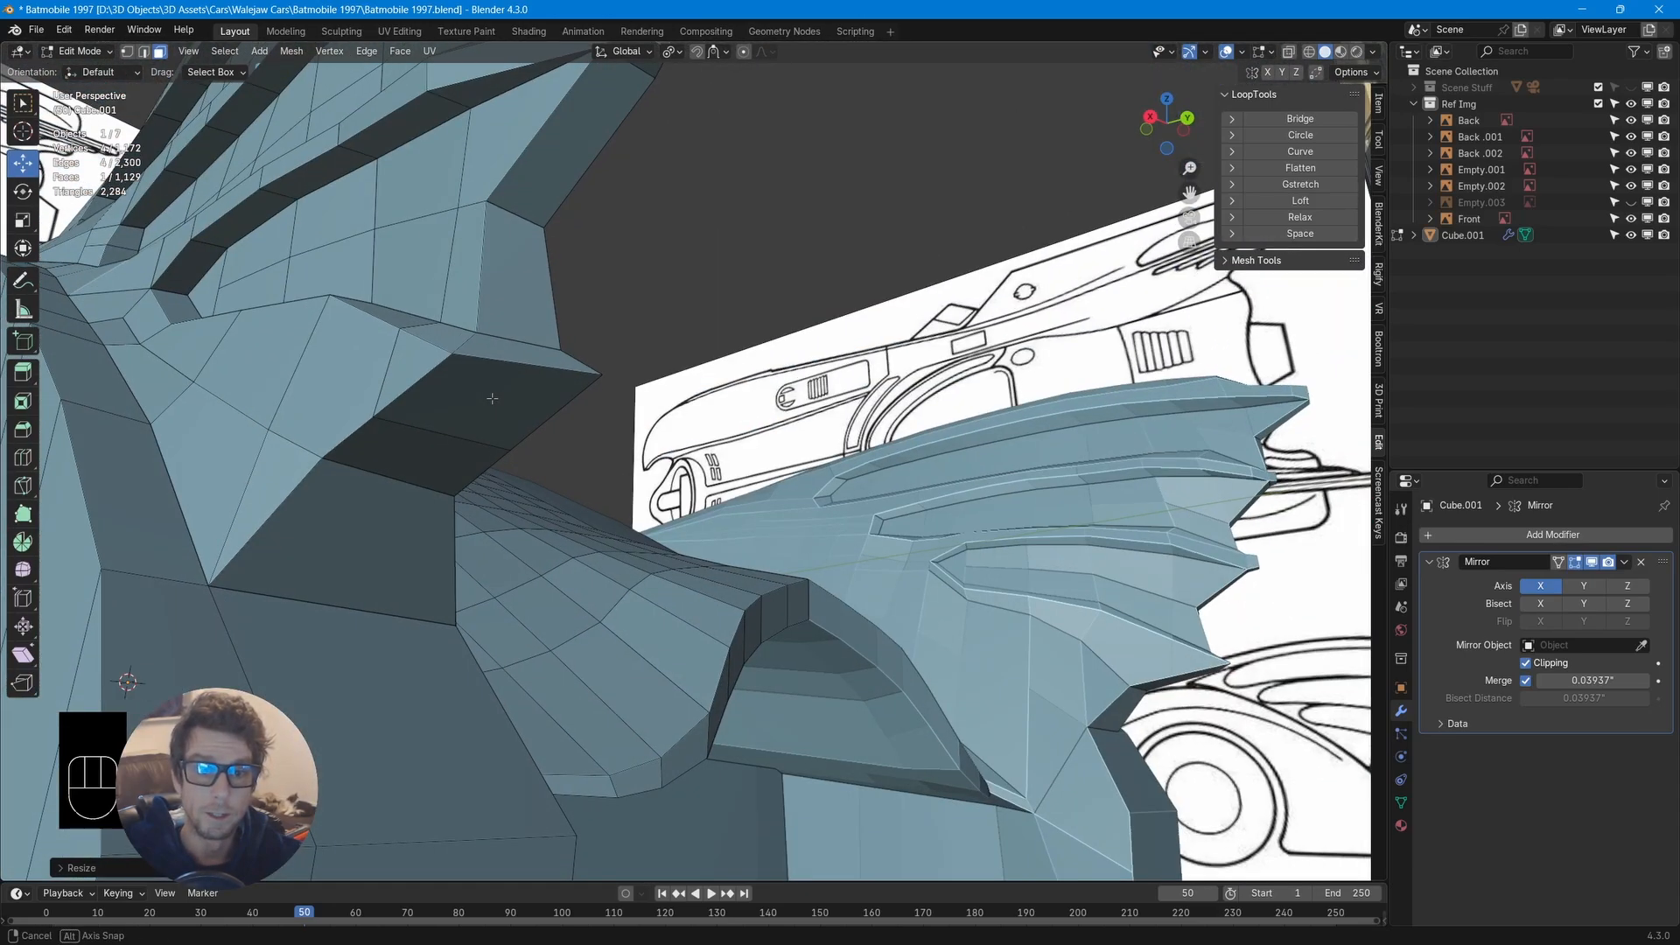
pyautogui.press('k')
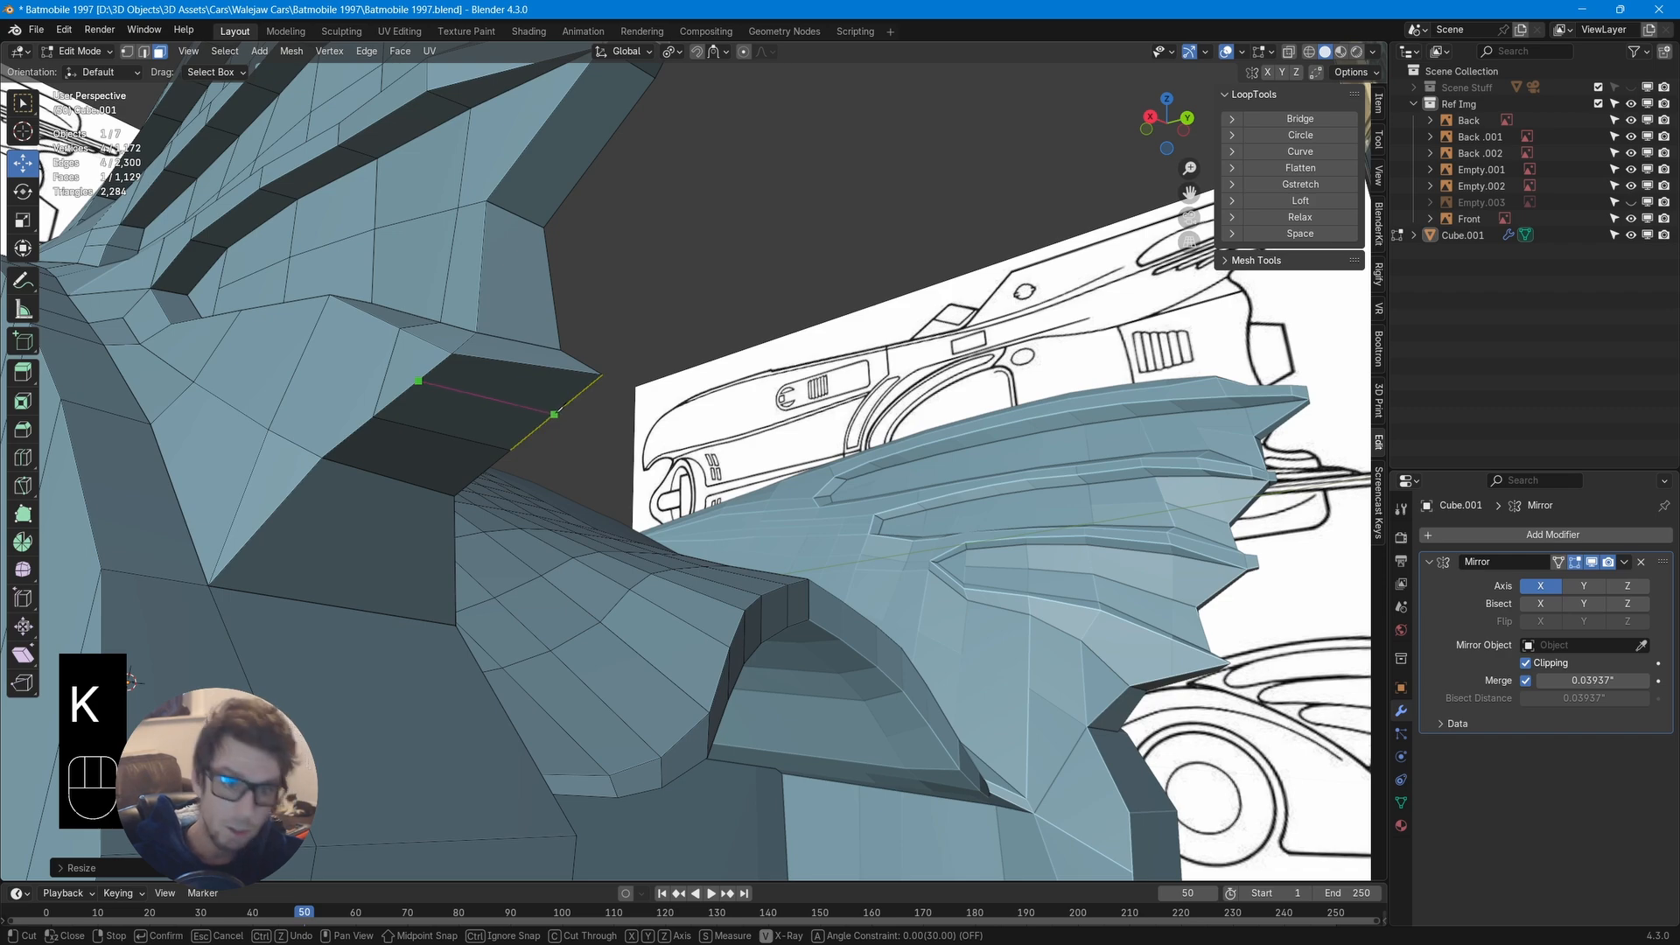
pyautogui.press('Return')
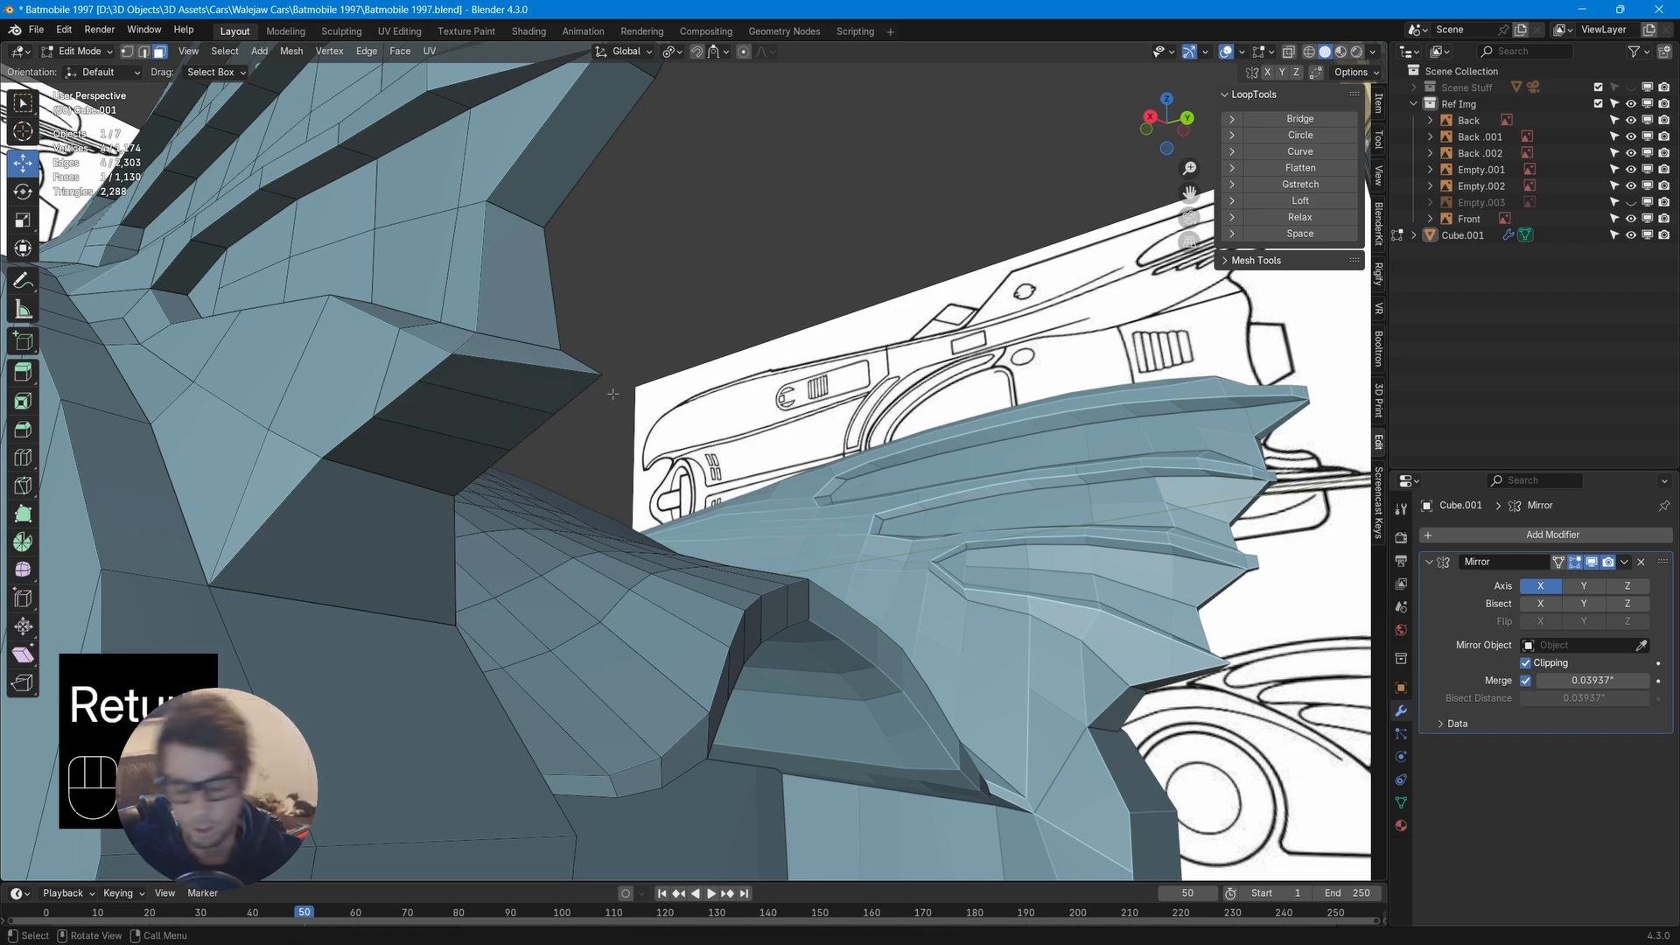
pyautogui.press('2')
pyautogui.moveTo(495, 343); pyautogui.dragTo(495, 358)
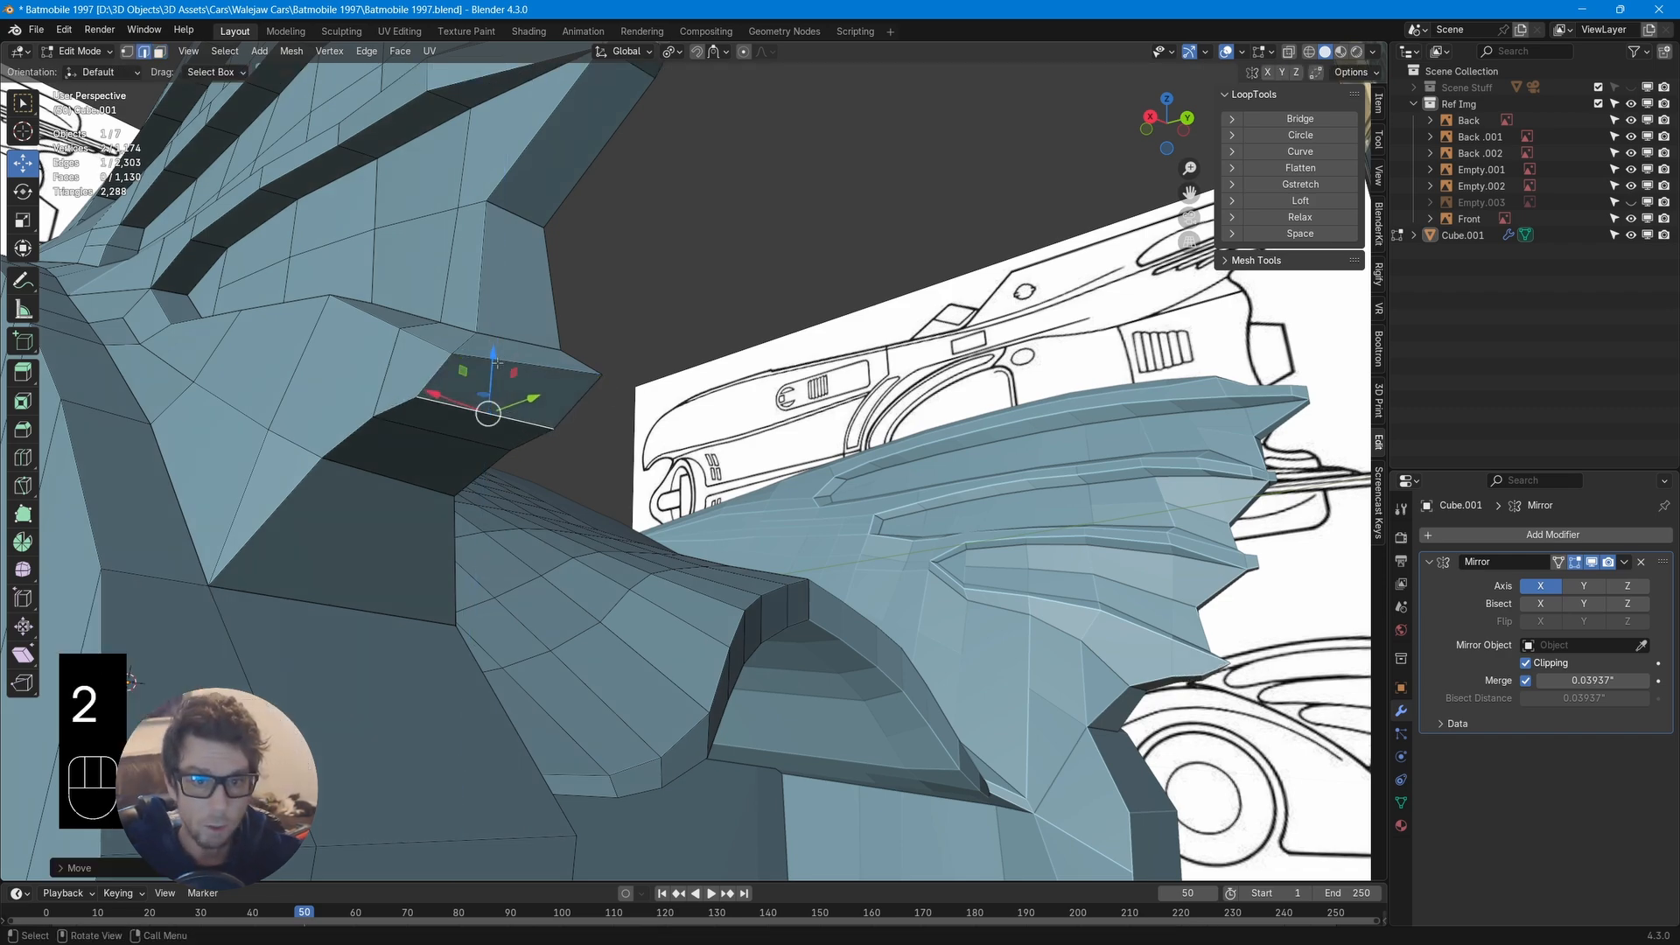
pyautogui.moveTo(495, 358); pyautogui.dragTo(579, 392, button='middle')
pyautogui.moveTo(546, 418); pyautogui.dragTo(586, 411)
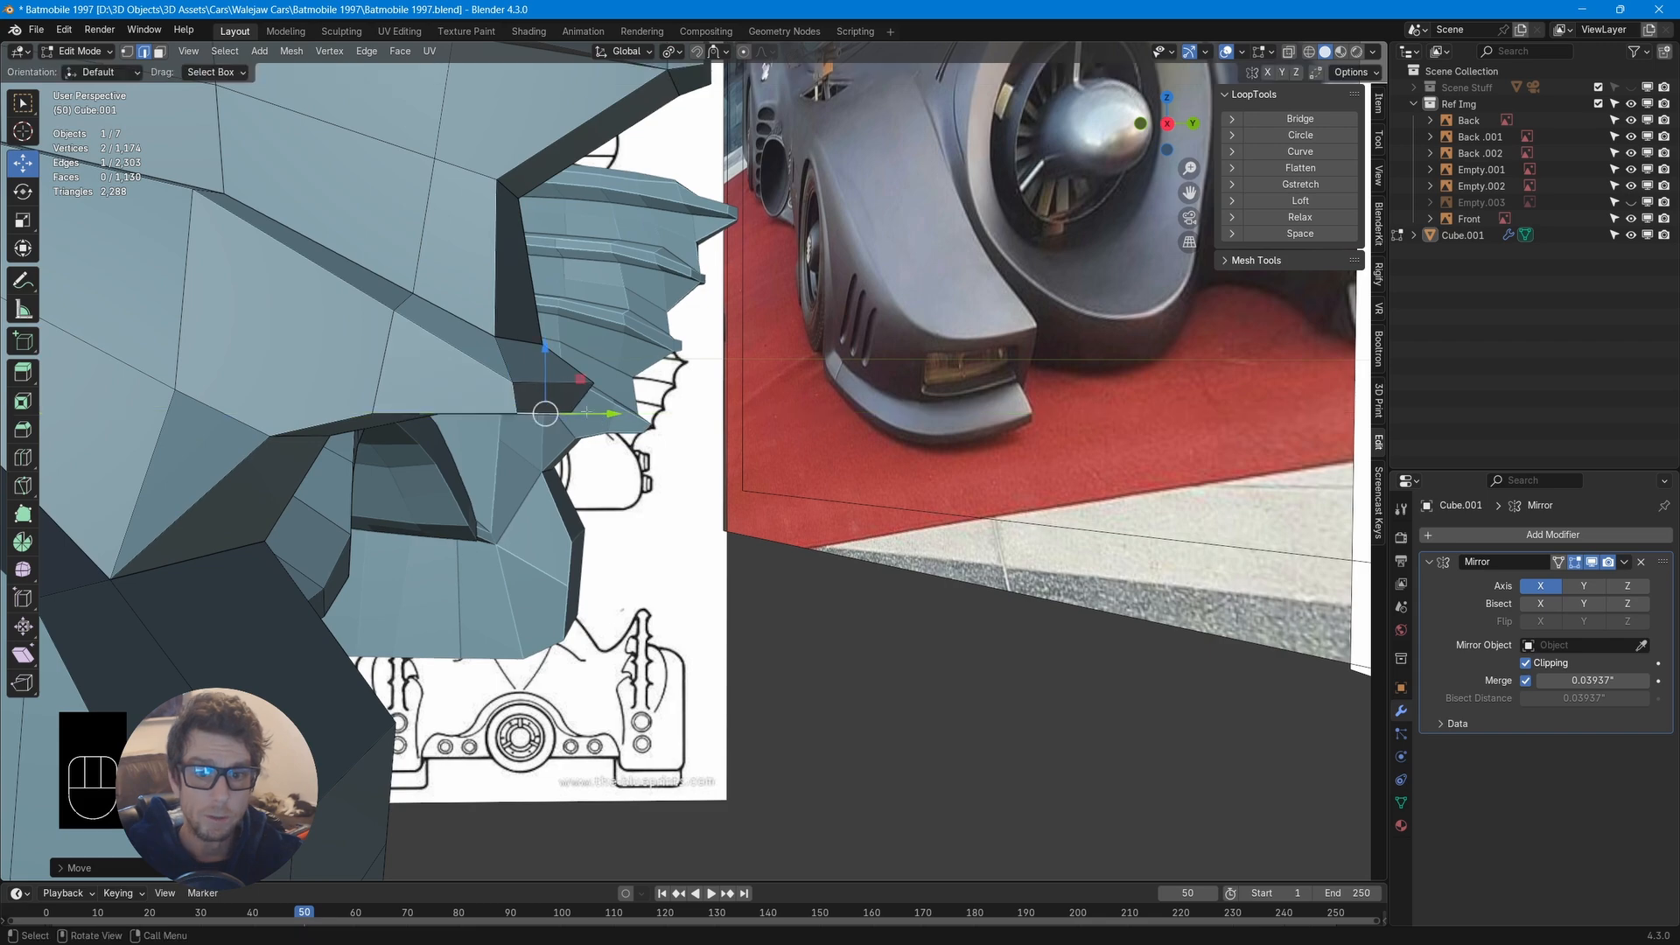
# Flatten the end face of the lowest rib's tip by scaling it to 0 along the Y axis
pyautogui.moveTo(566, 356); pyautogui.dragTo(398, 426, button='middle')
pyautogui.press('3')
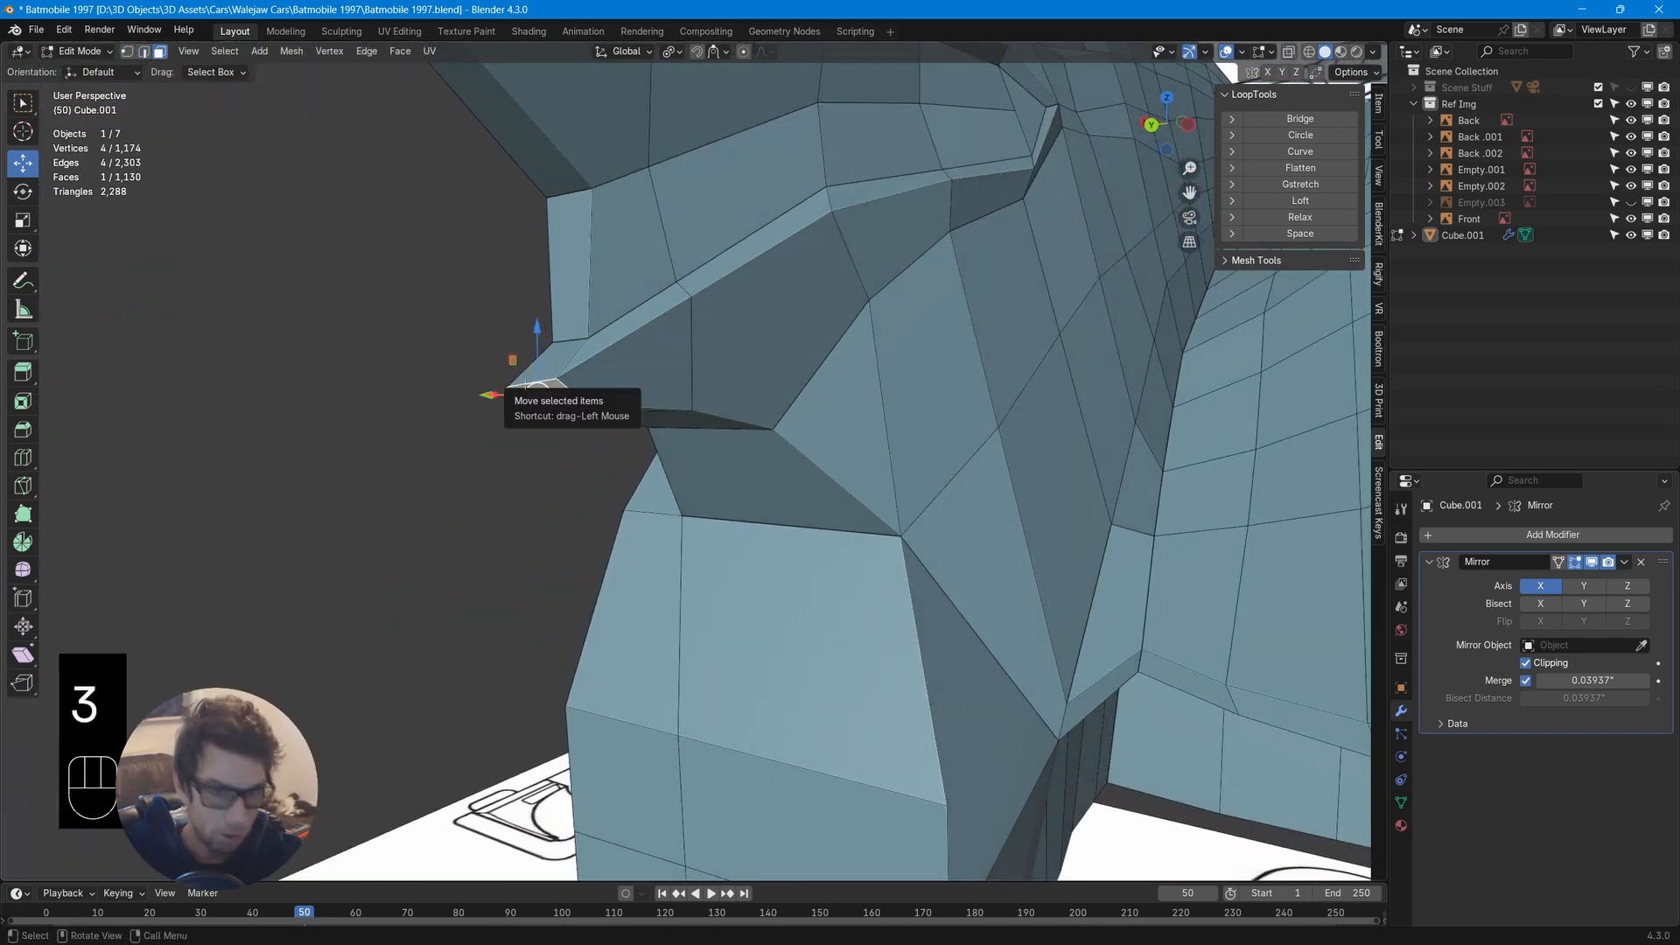
pyautogui.click(534, 392)
pyautogui.press('s')
pyautogui.press('y')
pyautogui.press('0')
pyautogui.press('Return')
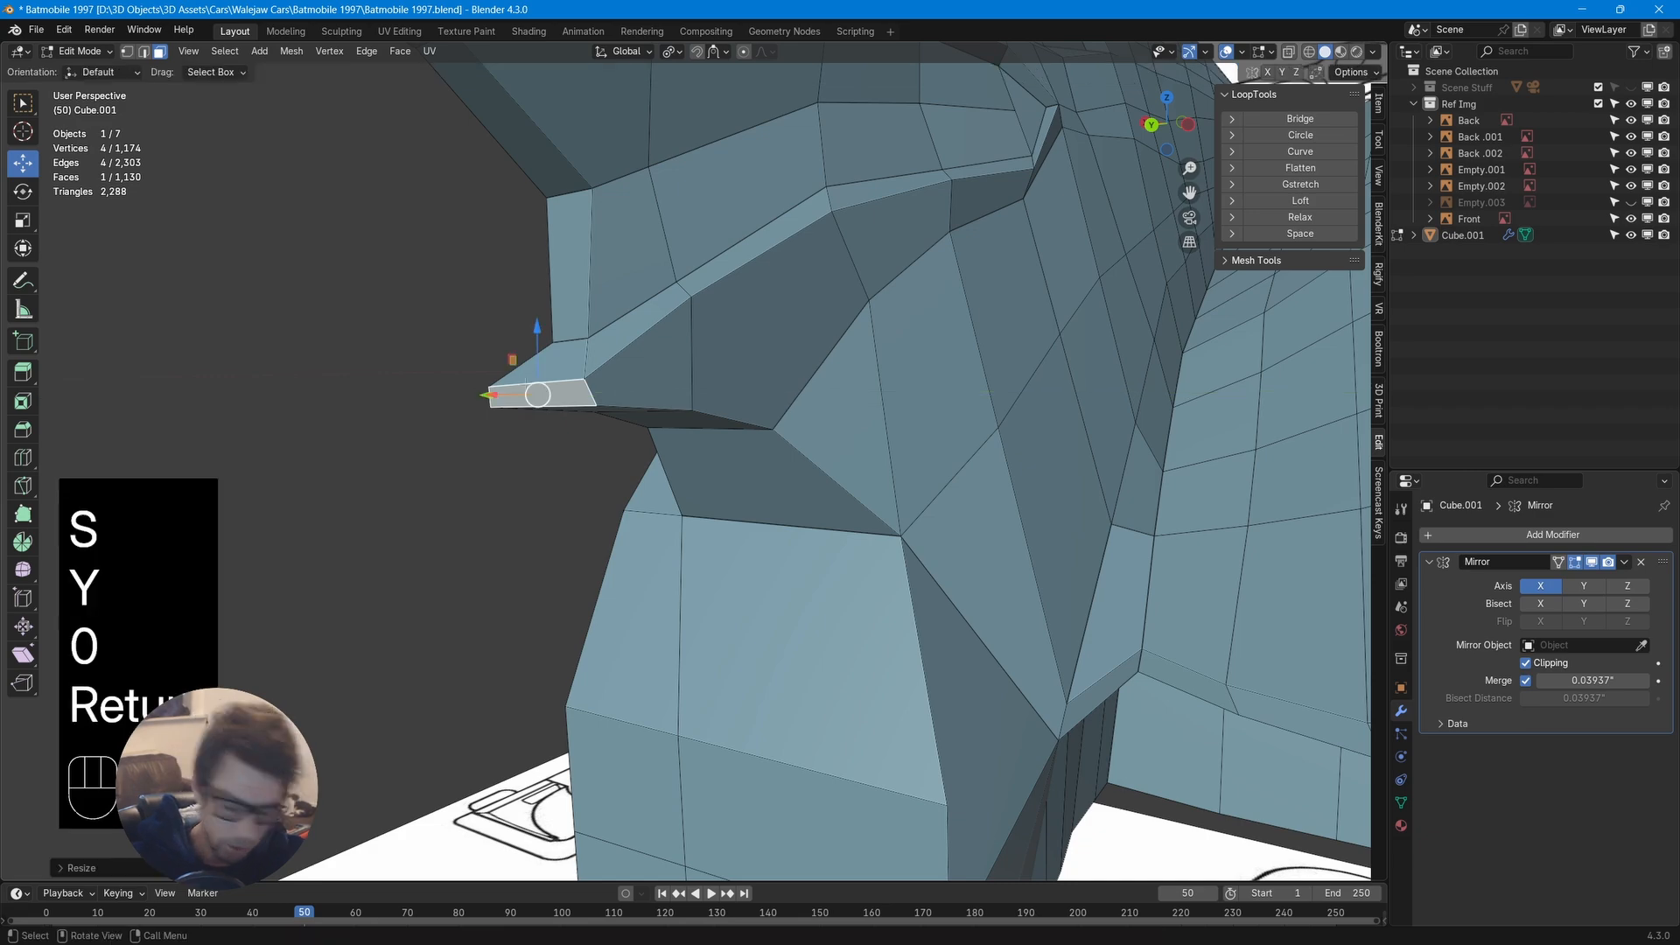
# Rotate the lowest rib's end face around the Z axis and shift it slightly inward along Y
pyautogui.moveTo(527, 387); pyautogui.dragTo(710, 449, button='middle')
pyautogui.press('r')
pyautogui.press('z')
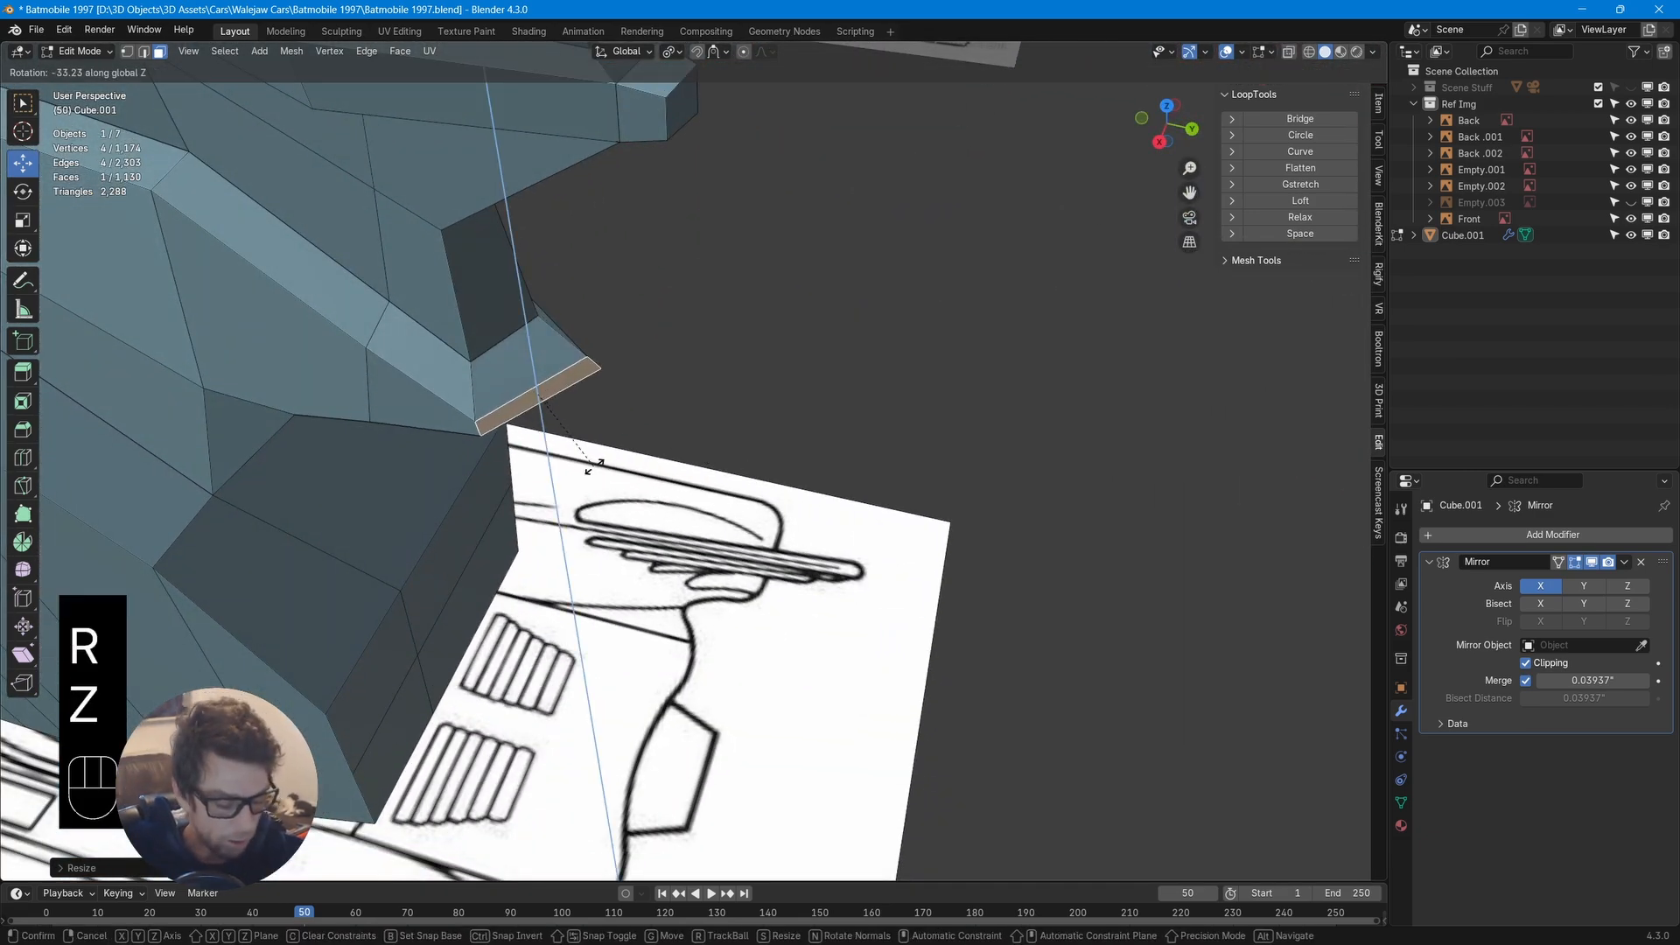
pyautogui.click(615, 465)
pyautogui.moveTo(602, 409); pyautogui.dragTo(584, 405)
# Vertex-slide the upper inner corner of the lowest rib's end face along its edge to refine the tip
pyautogui.moveTo(673, 442); pyautogui.dragTo(552, 318, button='middle')
pyautogui.press('1')
pyautogui.click(601, 395)
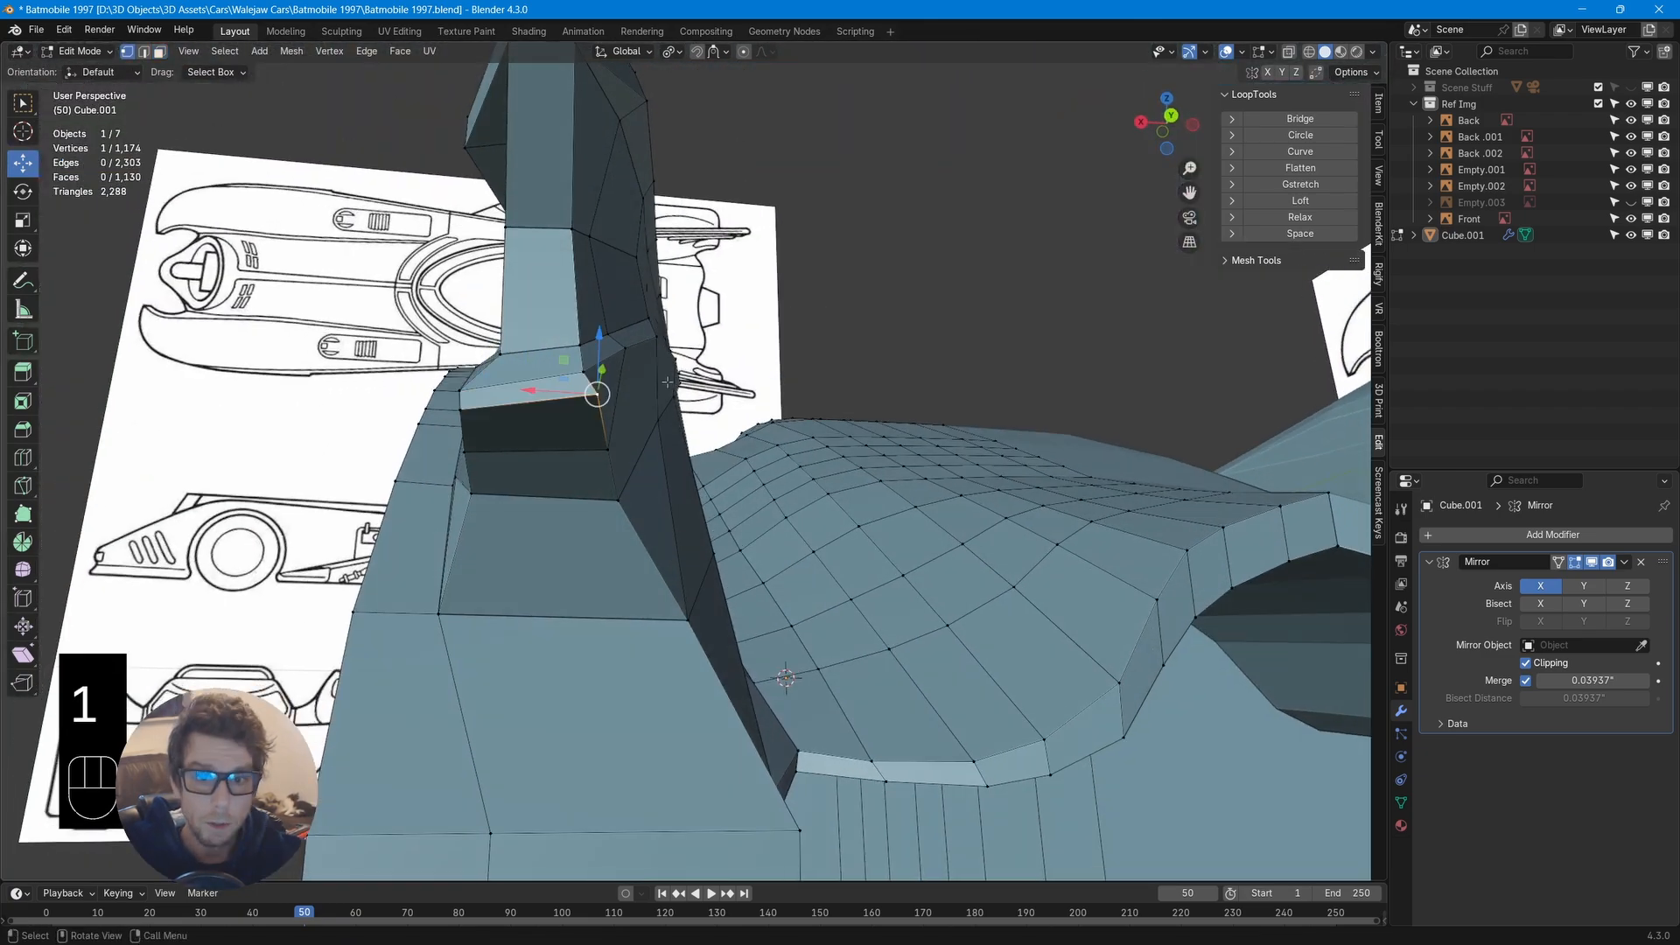
pyautogui.press('g')
pyautogui.press('g')
pyautogui.moveTo(668, 383); pyautogui.dragTo(715, 606, button='middle')
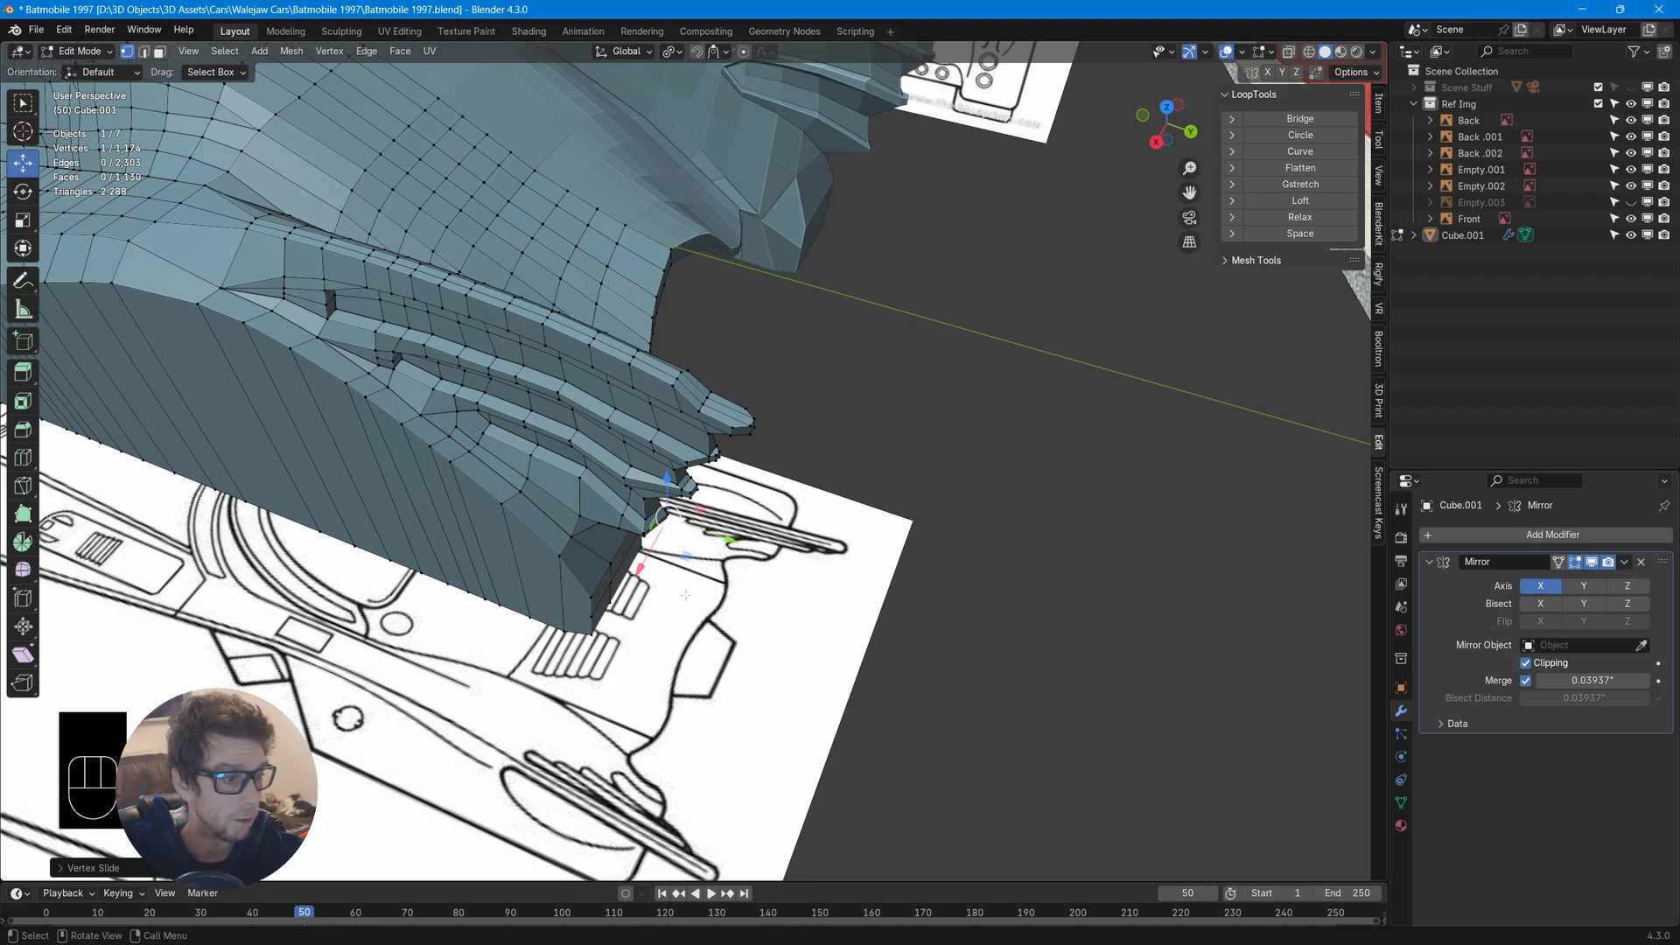
pyautogui.moveTo(630, 539); pyautogui.dragTo(759, 571, button='middle')
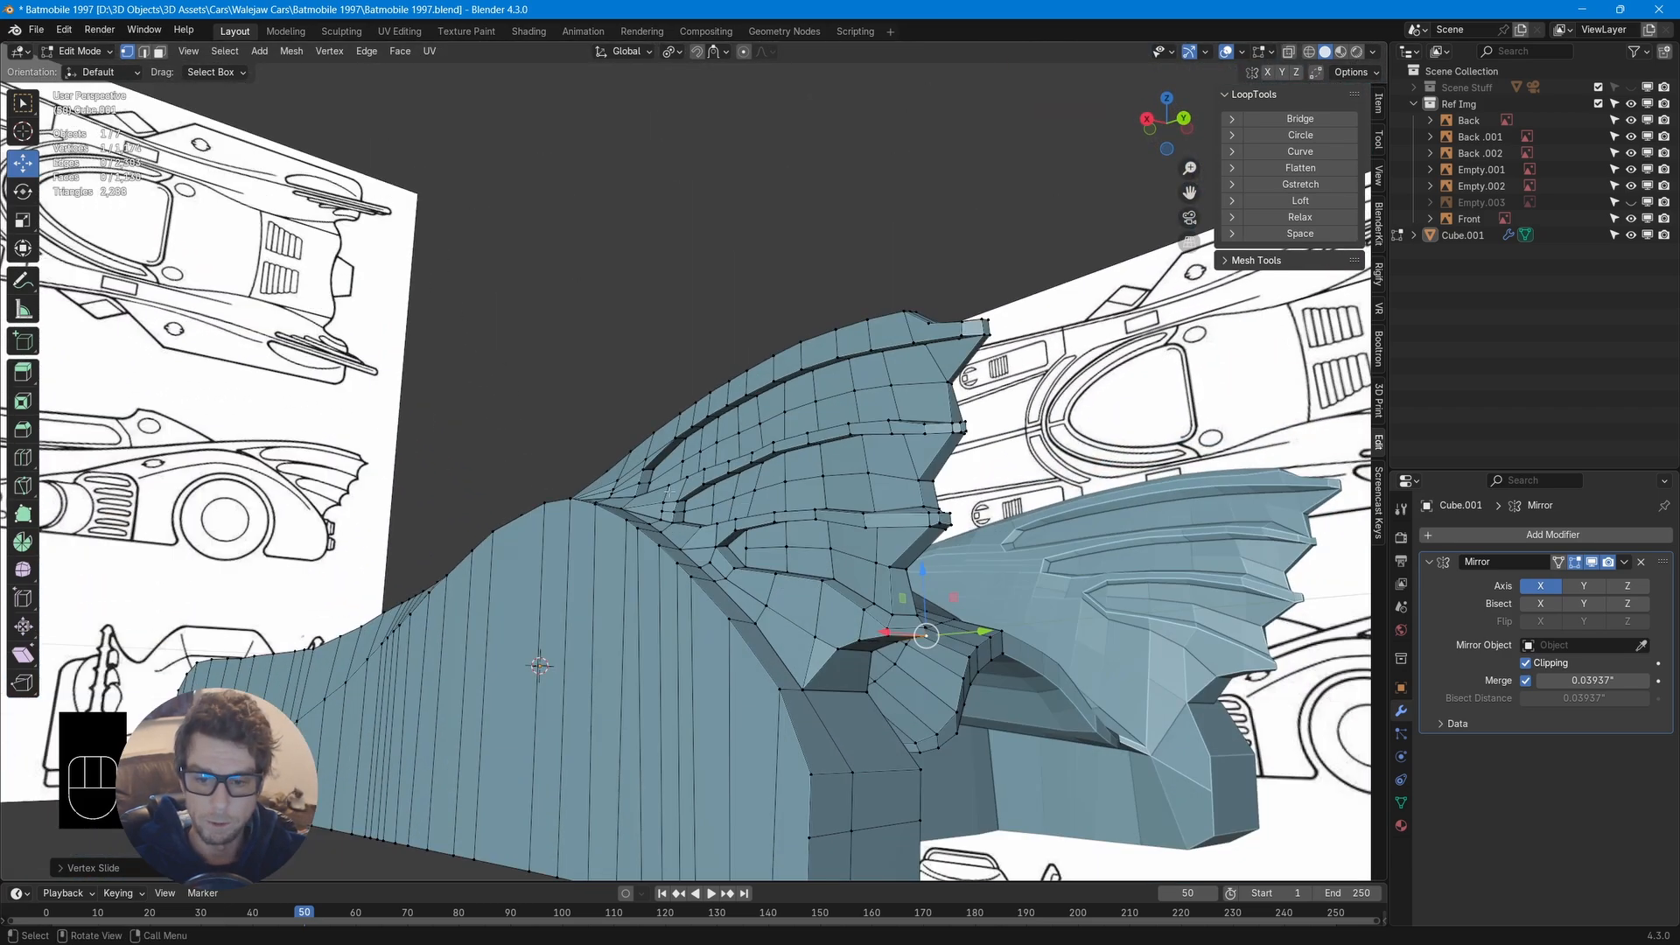
# Knife-cut an edge from beneath the lowest rib down the outer body side and dissolve the old edge at the rib's base
pyautogui.press('k')
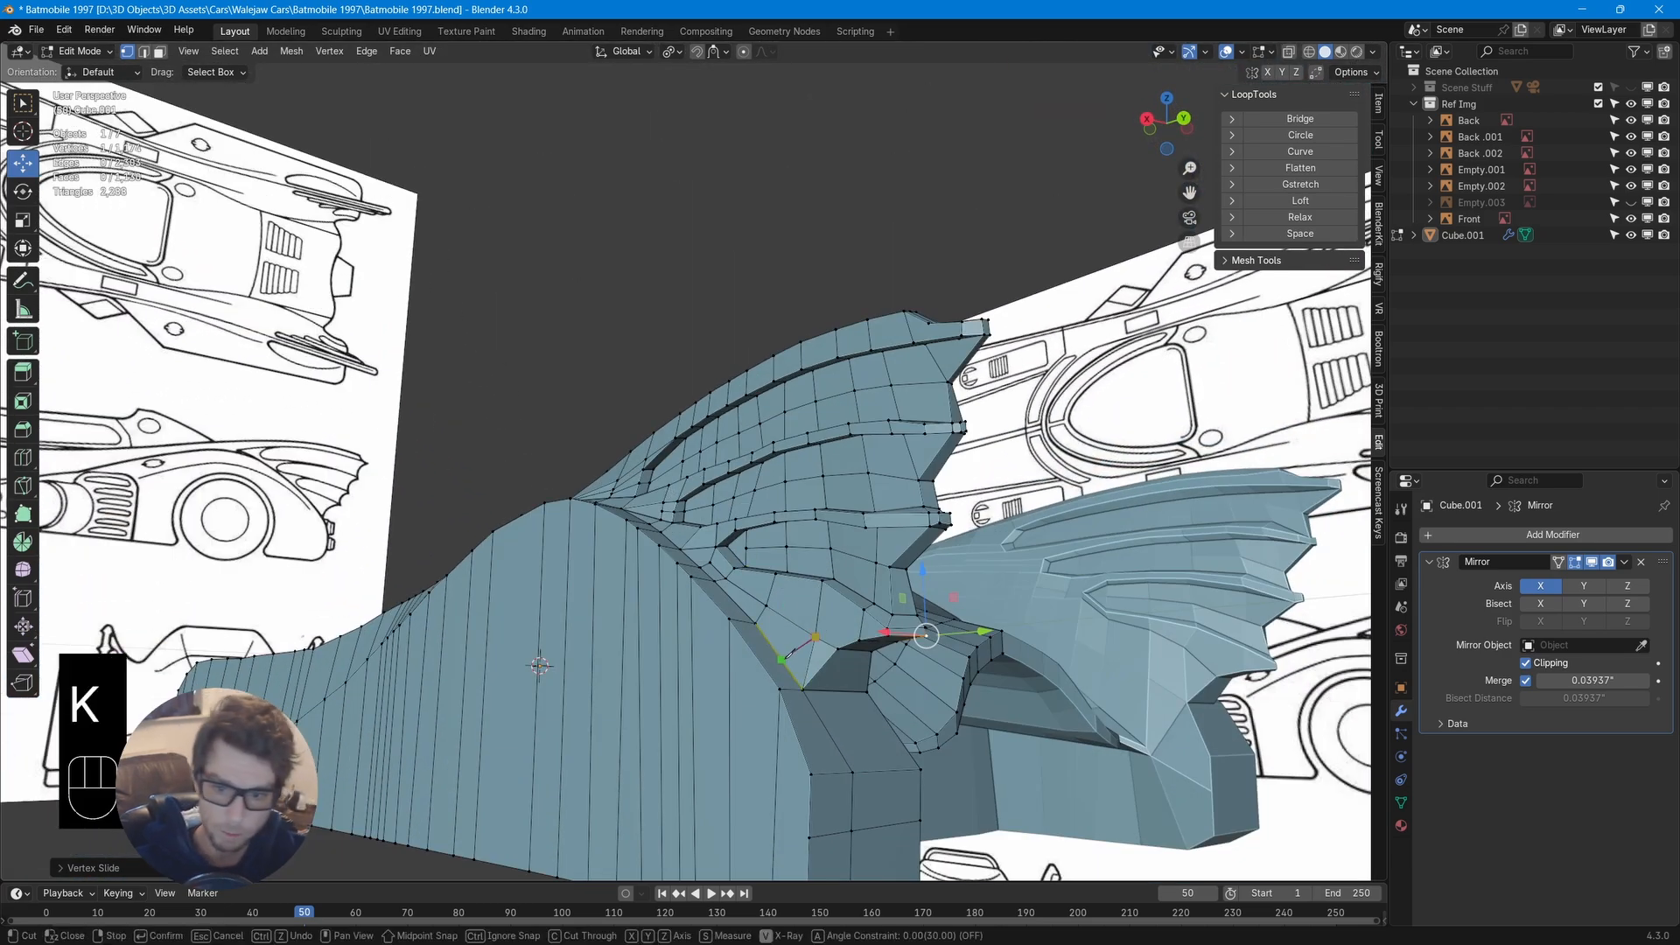
pyautogui.scroll(-1, 729, 825)
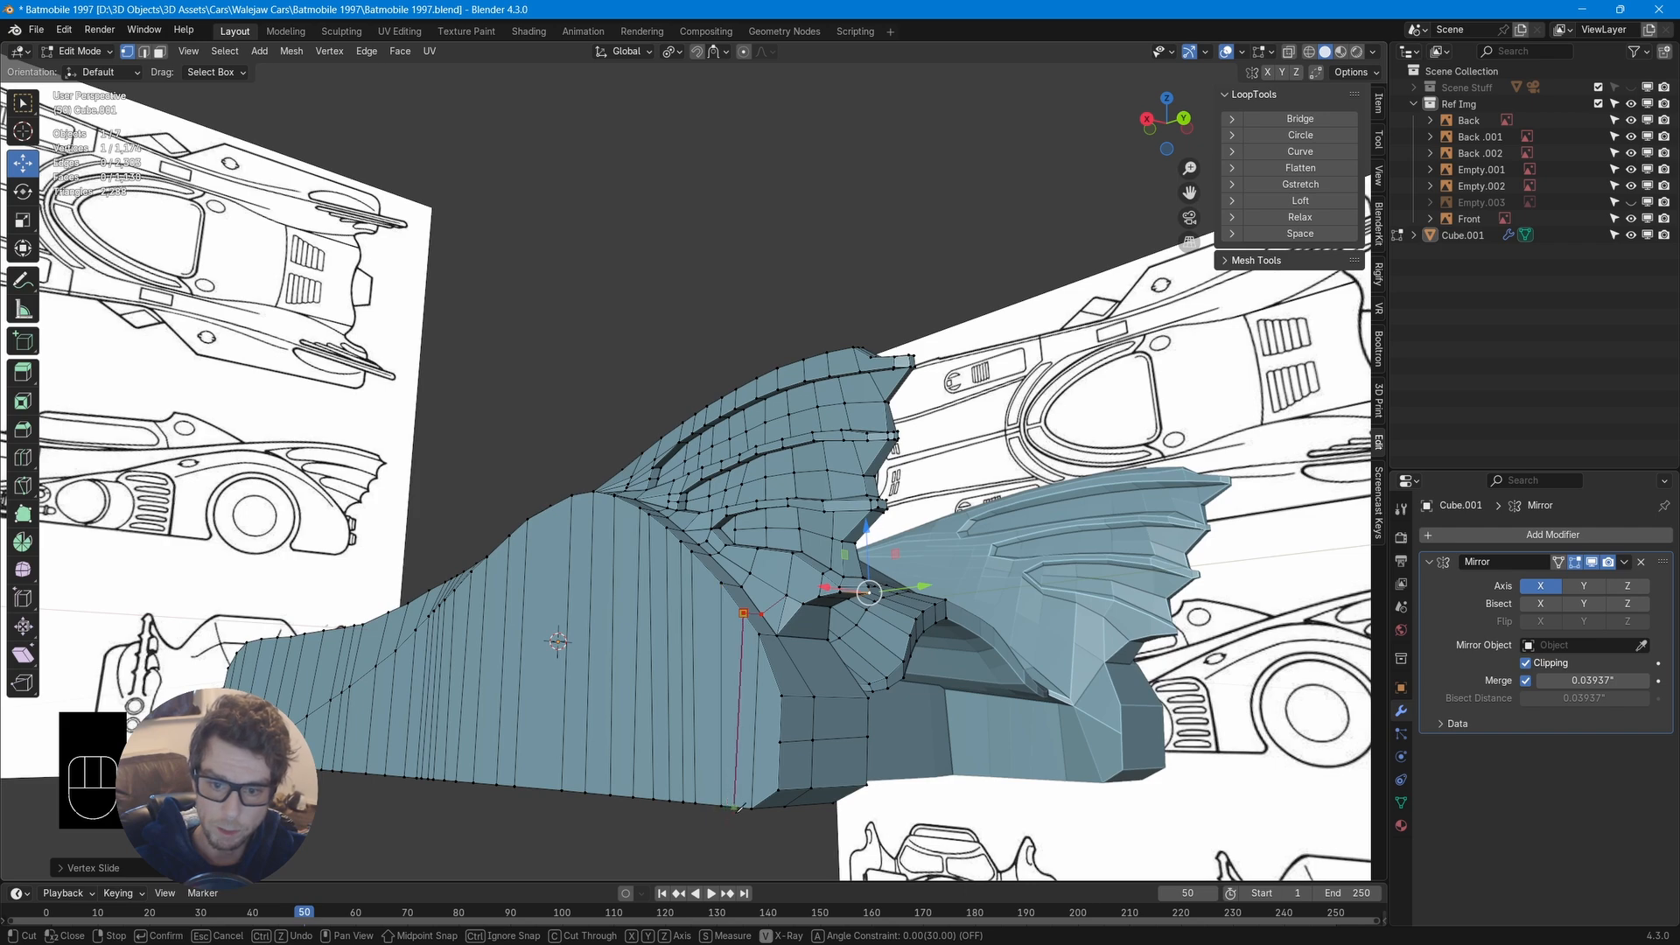
pyautogui.press('Return')
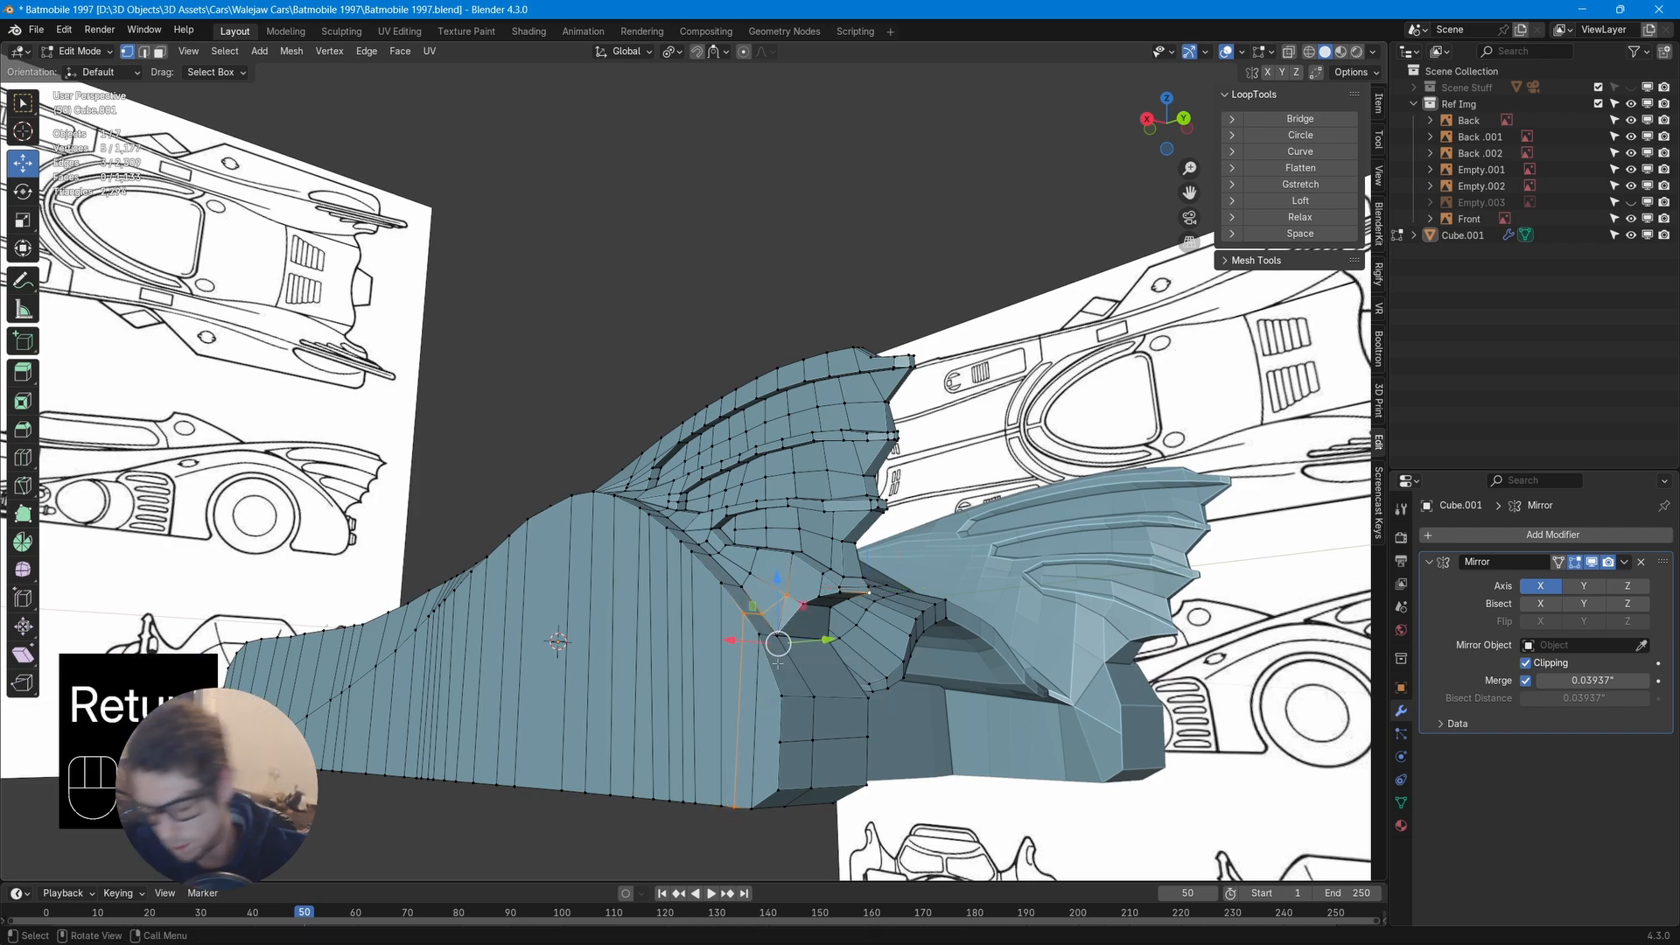
pyautogui.moveTo(772, 652); pyautogui.dragTo(672, 470, button='middle')
pyautogui.press('2')
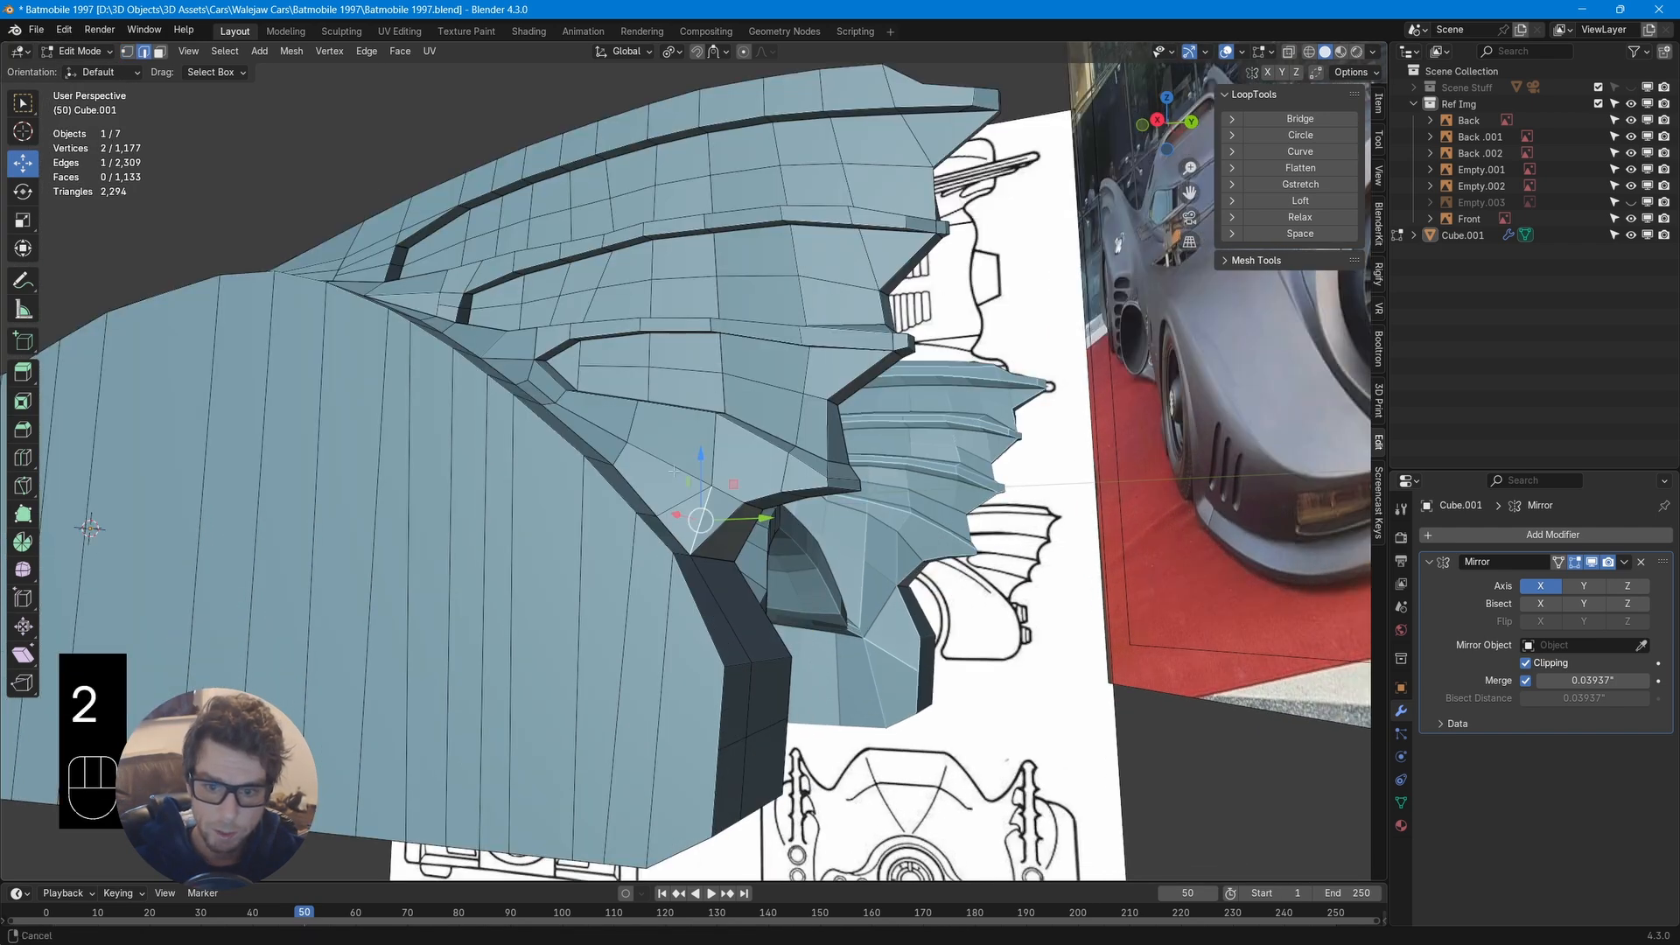
pyautogui.moveTo(743, 525)
pyautogui.mouseDown(button='middle')
pyautogui.moveTo(776, 567)
pyautogui.moveTo(639, 530)
pyautogui.moveTo(757, 554)
pyautogui.mouseUp(button='middle')
pyautogui.press('x')
pyautogui.click(779, 569)
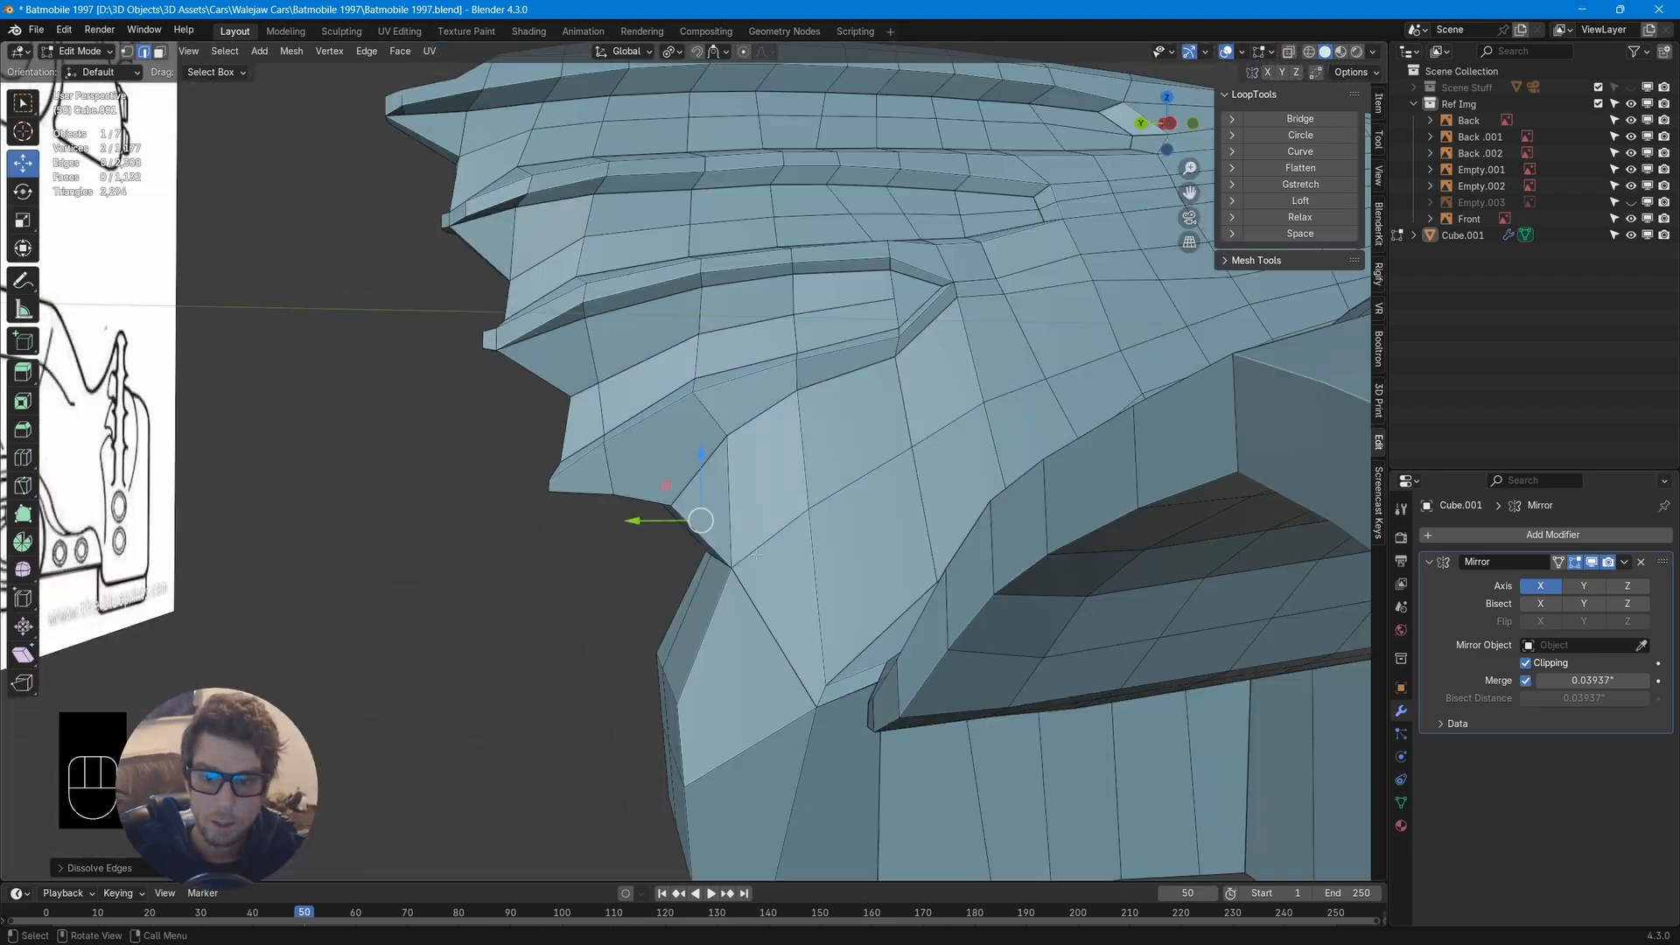
# Knife-cut from the lowest rib's root down the fin's inner face to the lower corner and dissolve the old edge beside the rib
pyautogui.press('k')
pyautogui.click(726, 435)
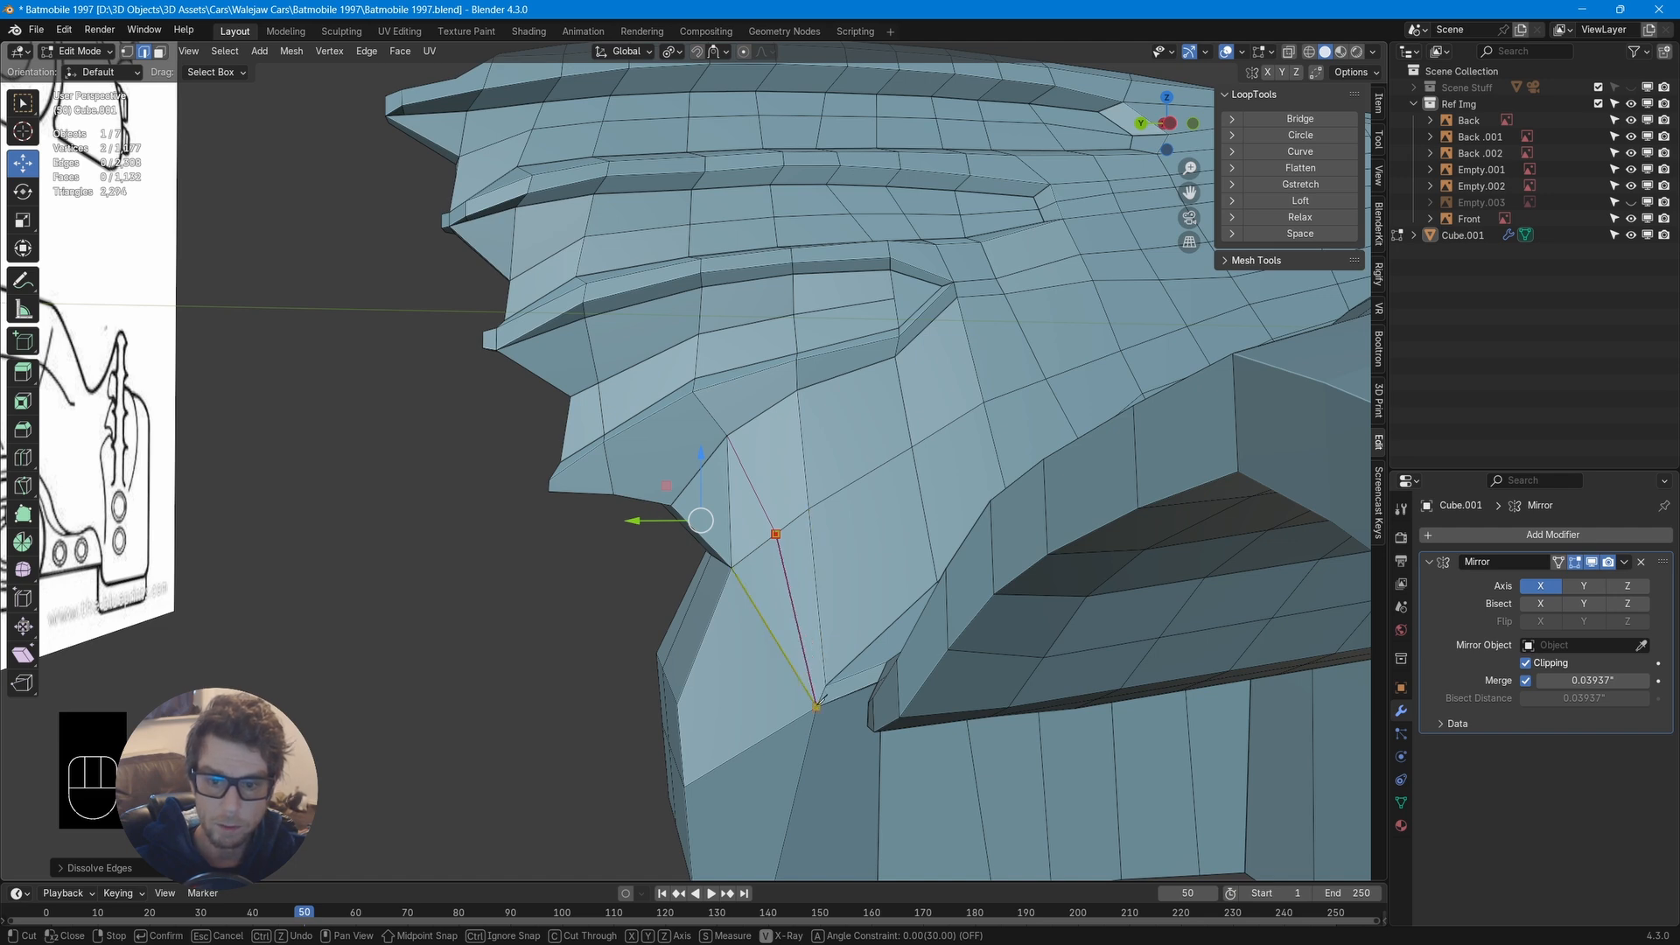
pyautogui.press('Return')
pyautogui.press('x')
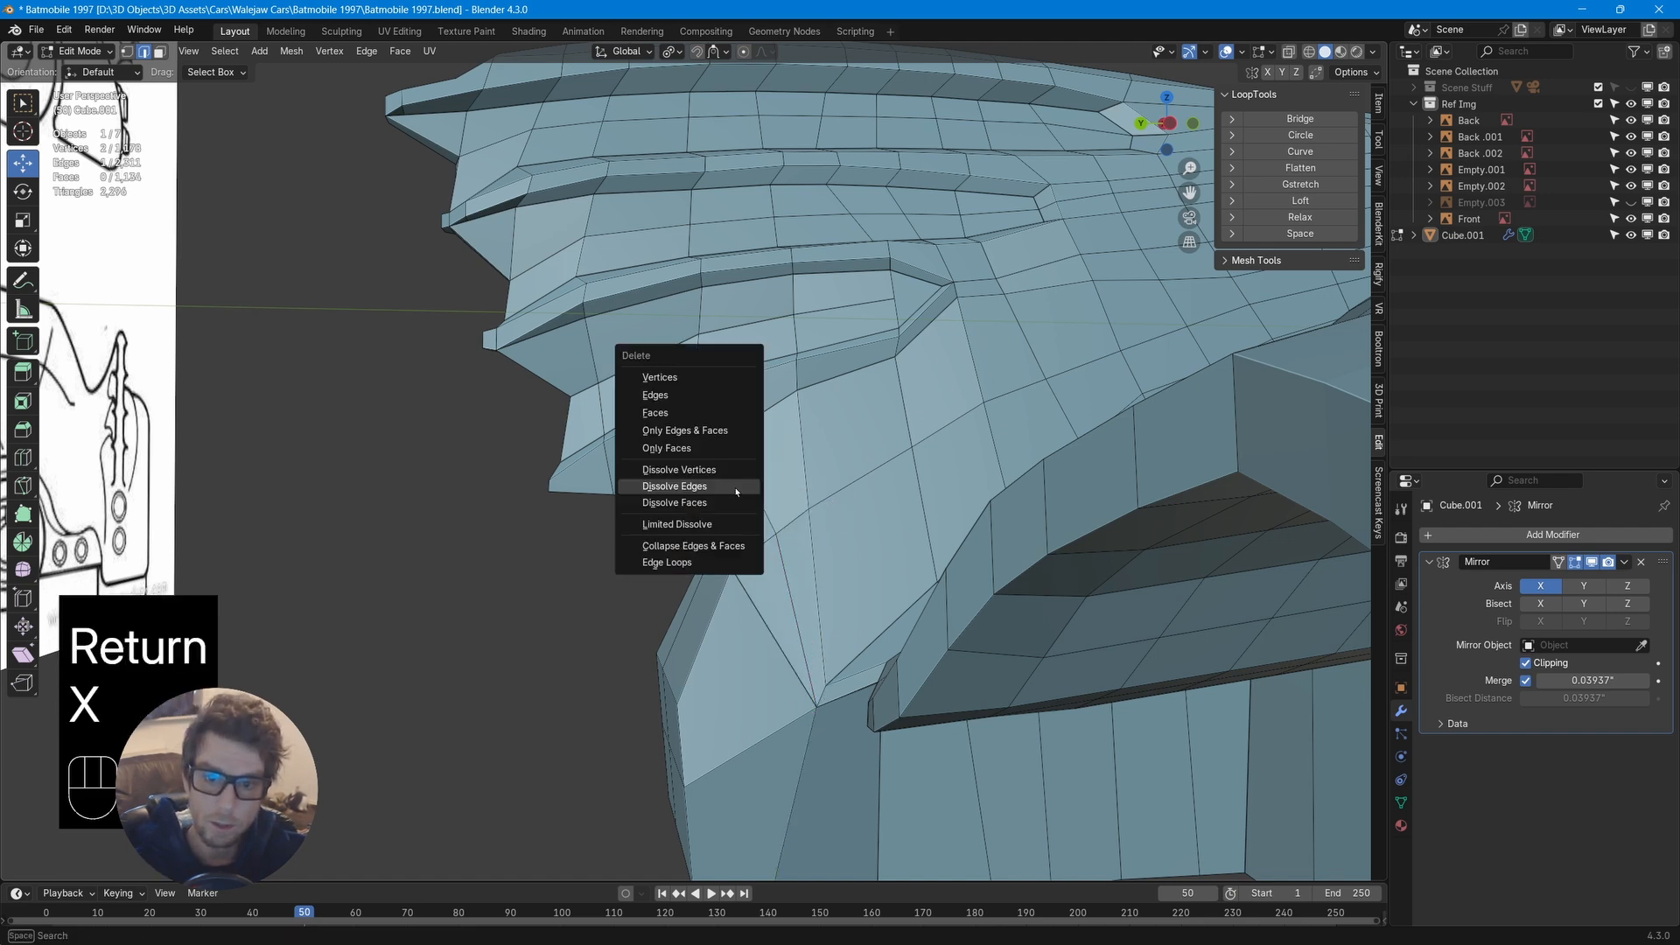
pyautogui.click(729, 487)
# Knife-cut an edge across the rear end to the inner corner below the fin and dissolve the diagonal edge above it
pyautogui.moveTo(735, 488); pyautogui.dragTo(836, 553, button='middle')
pyautogui.press('k')
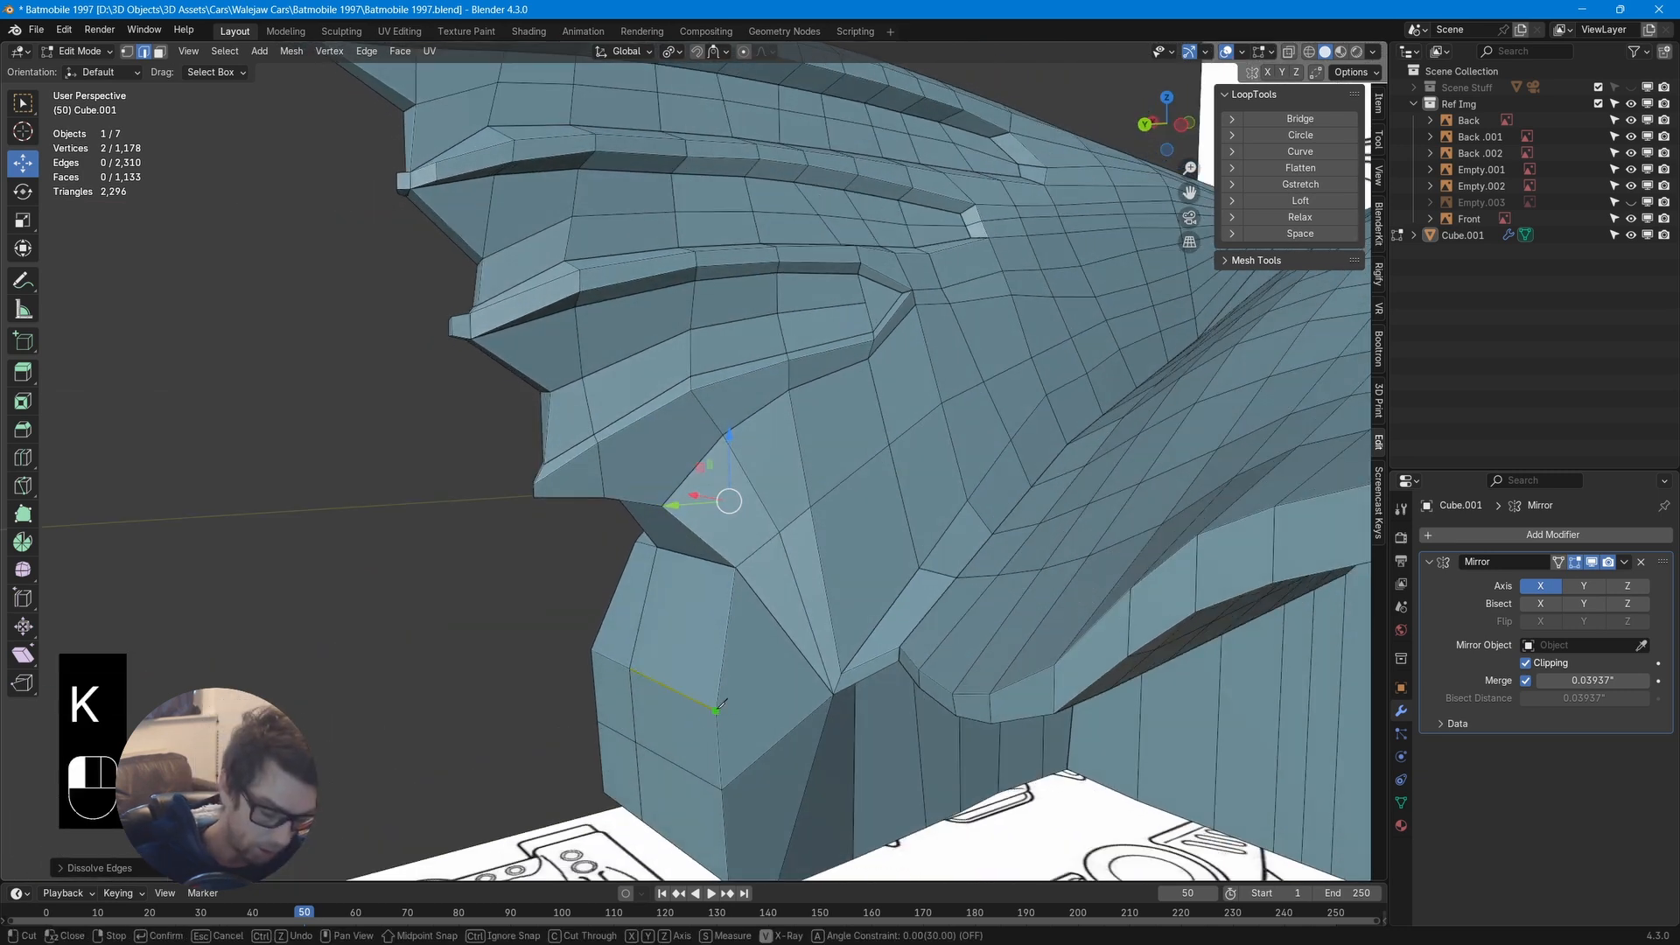
pyautogui.press('Return')
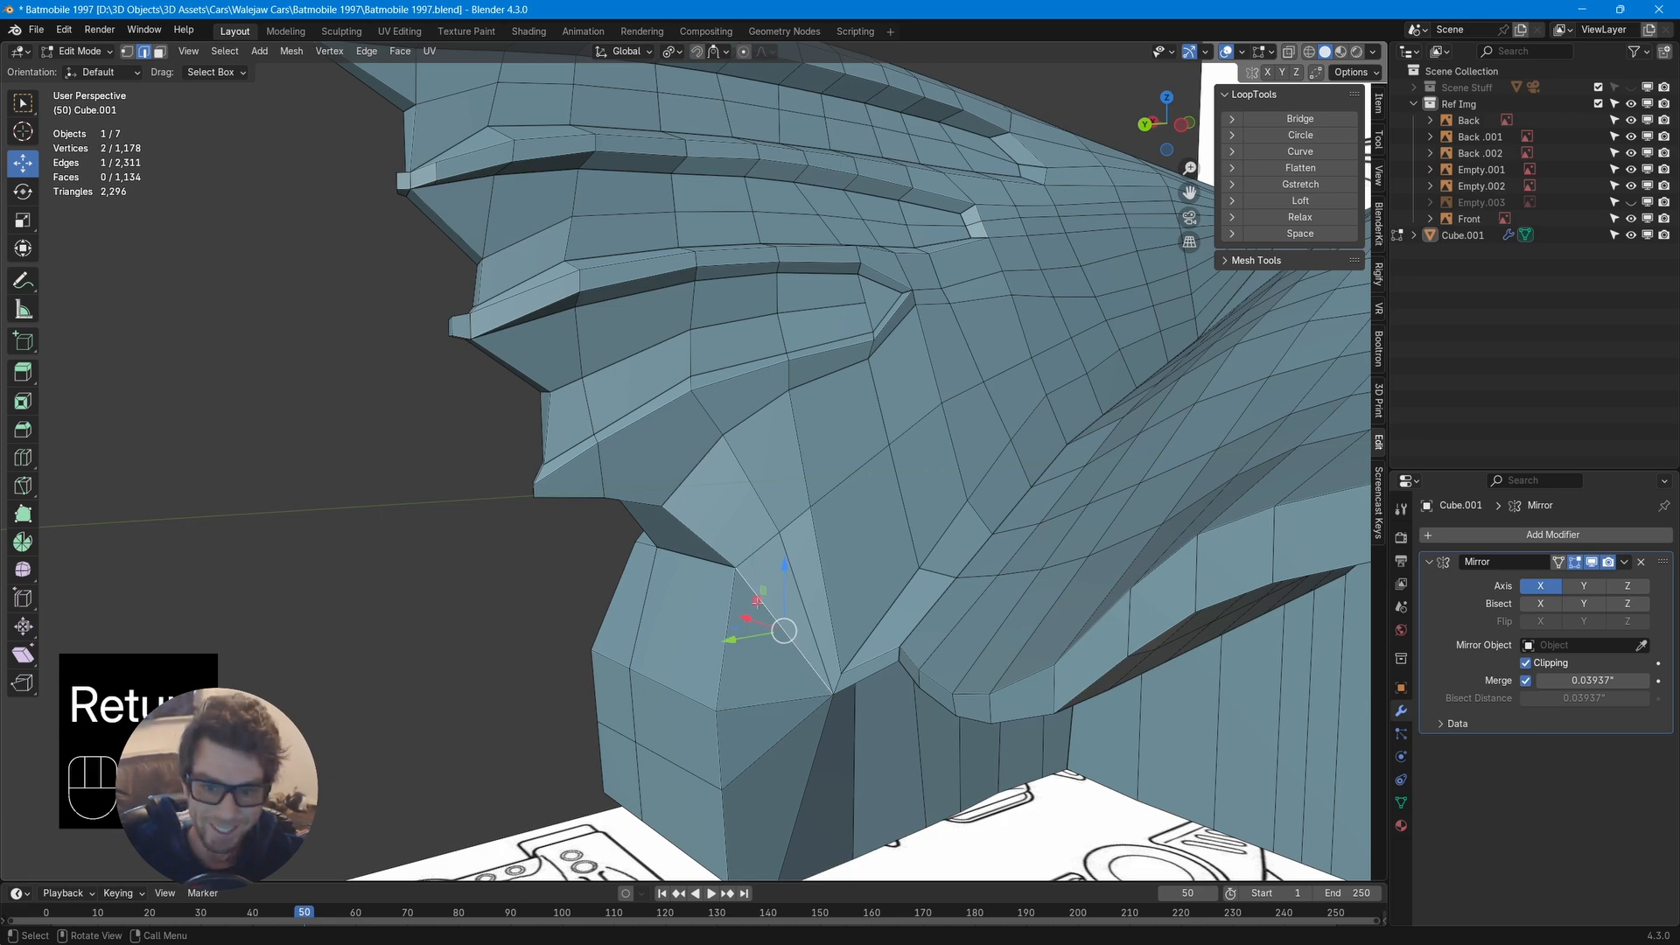
pyautogui.press('x')
pyautogui.click(758, 604)
pyautogui.moveTo(758, 603); pyautogui.dragTo(800, 621, button='middle')
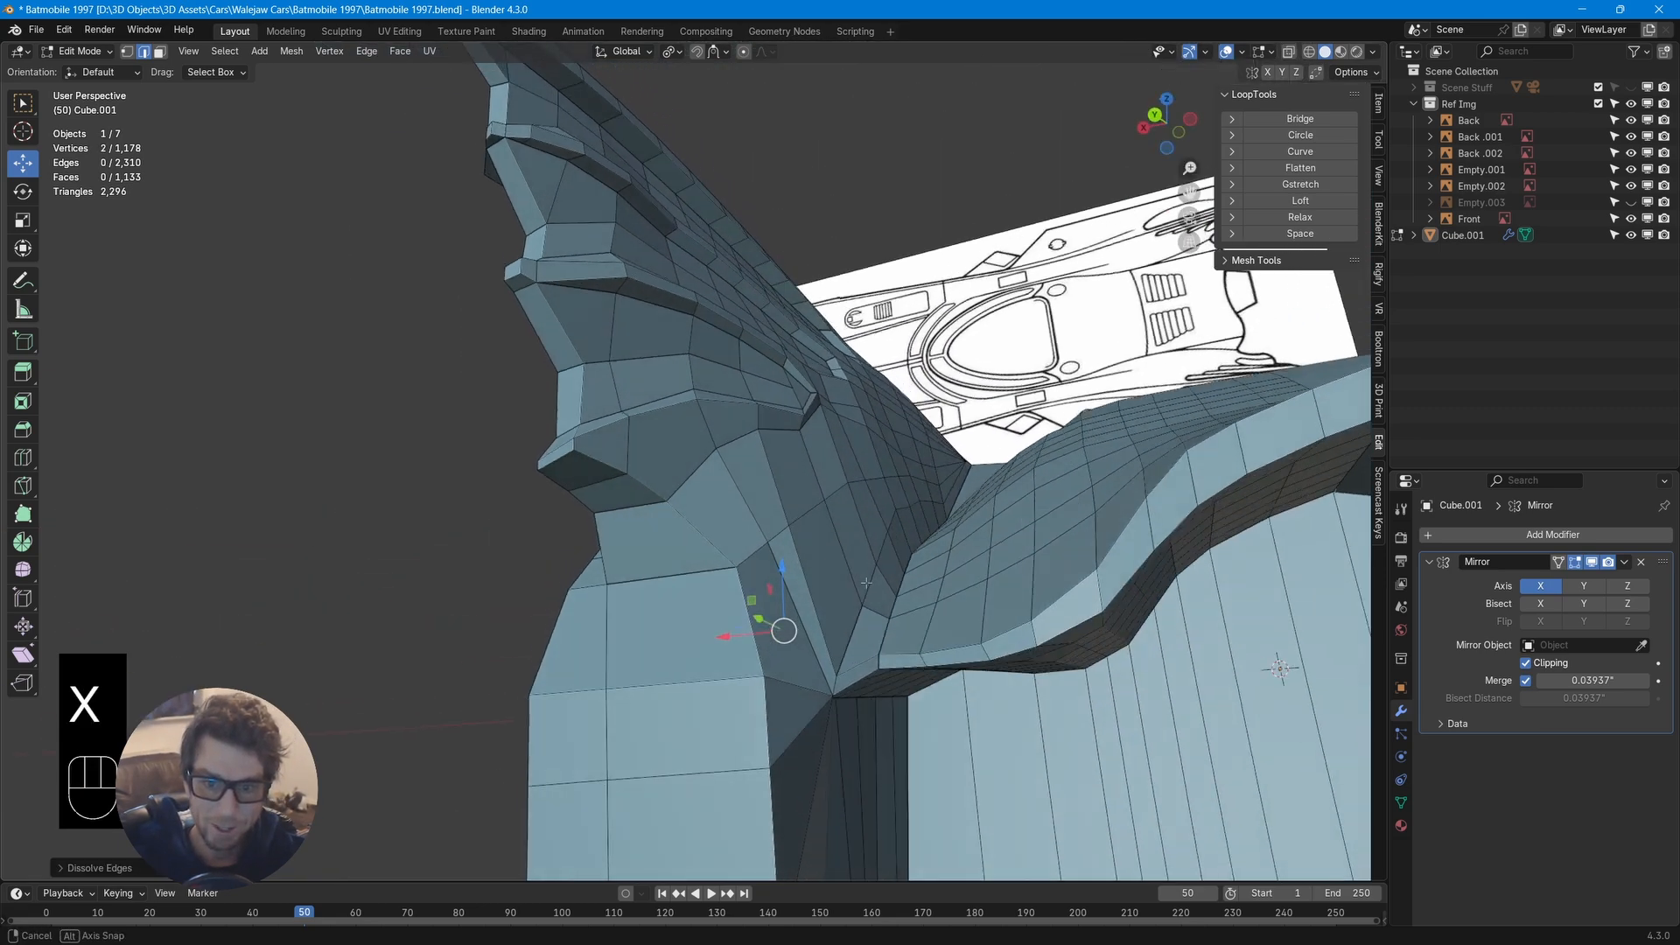
# Knife-cut a horizontal line from the rear end's inner corner along the inner side wall and dissolve the diagonal corner edge
pyautogui.keyDown('shift'); pyautogui.moveTo(800, 737); pyautogui.dragTo(786, 636, button='middle'); pyautogui.keyUp('shift')
pyautogui.press('k')
pyautogui.click(831, 573)
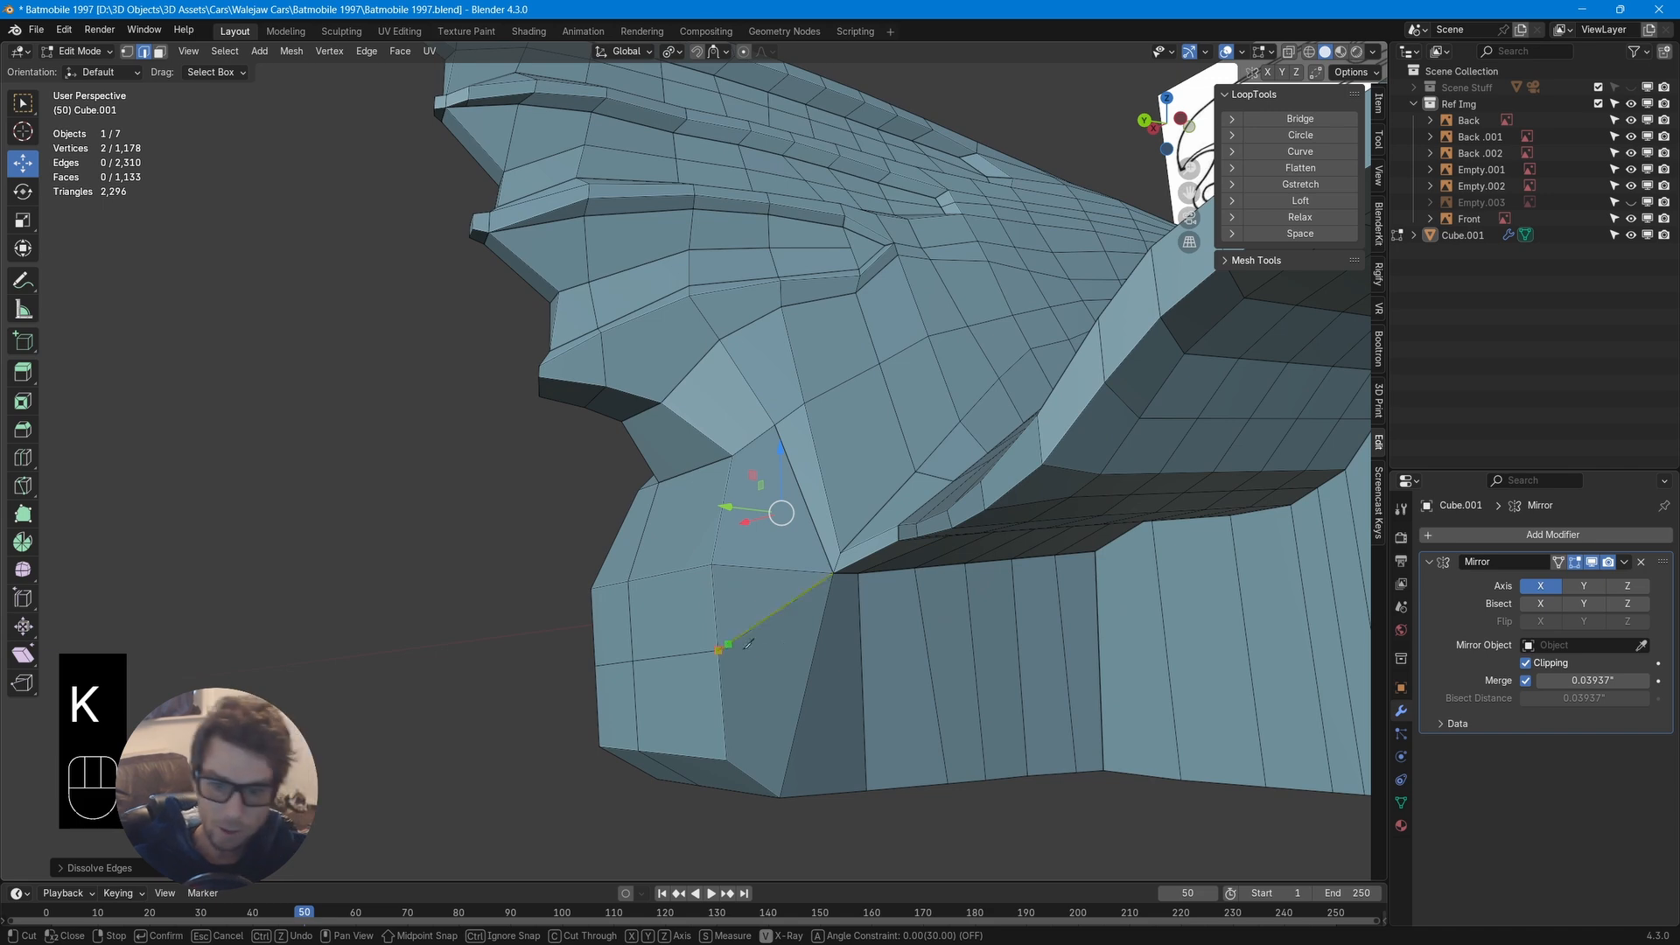
pyautogui.moveTo(1100, 631); pyautogui.dragTo(1194, 590, button='middle')
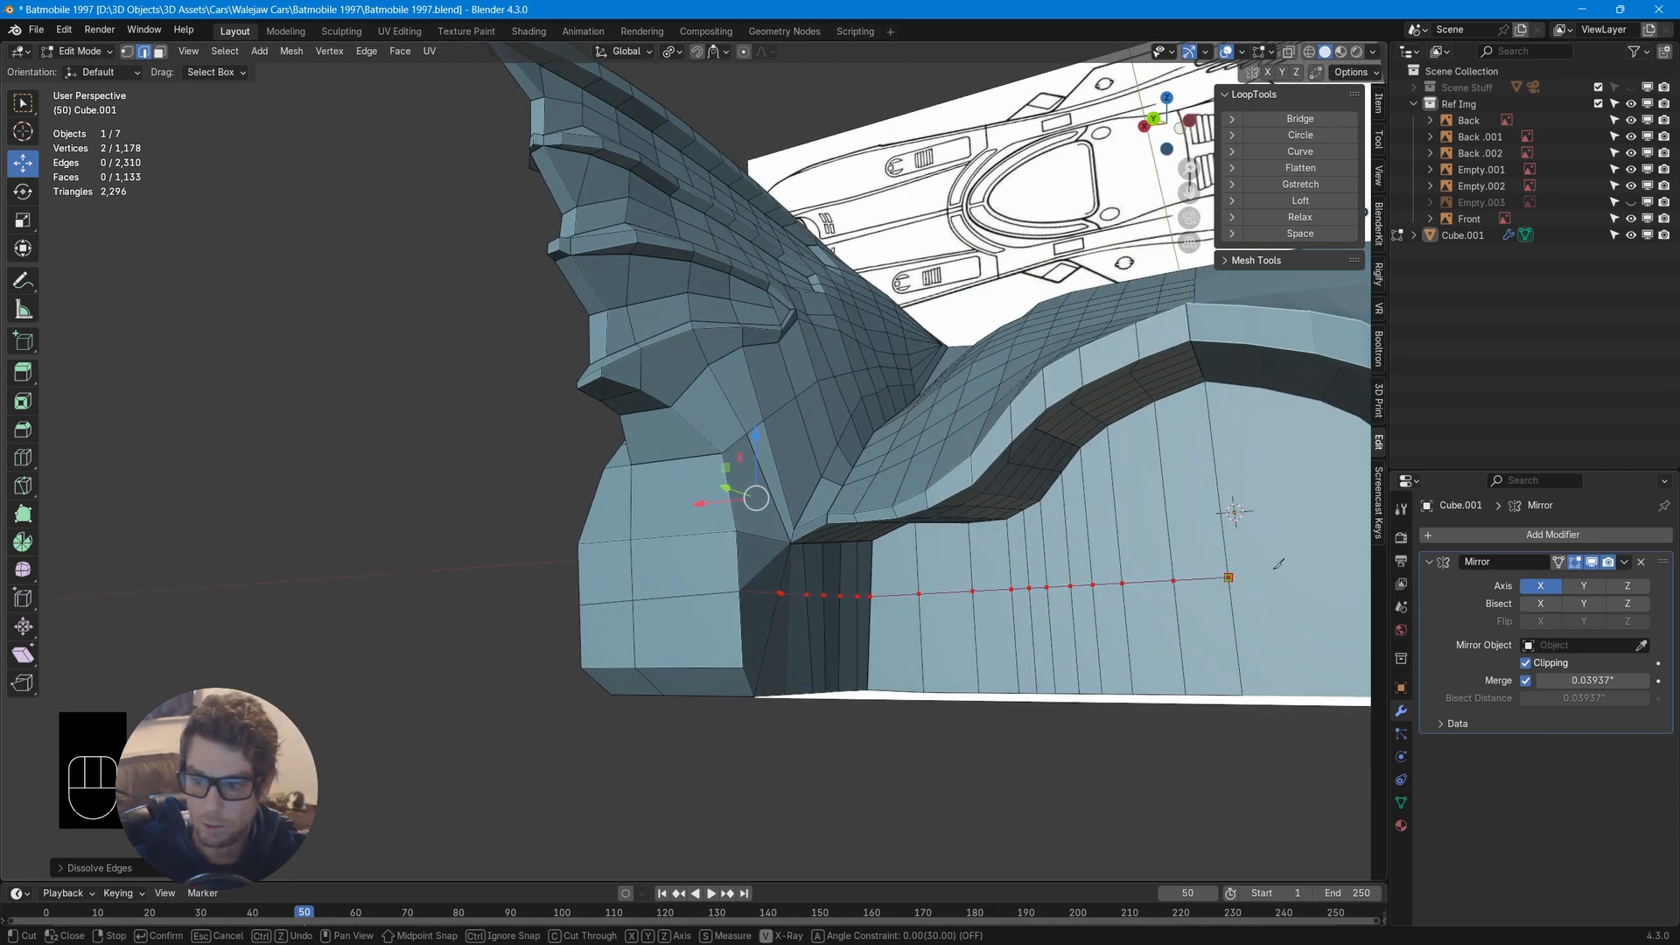
pyautogui.press('Return')
pyautogui.moveTo(1164, 535); pyautogui.dragTo(735, 571, button='middle')
pyautogui.press('x')
pyautogui.click(692, 582)
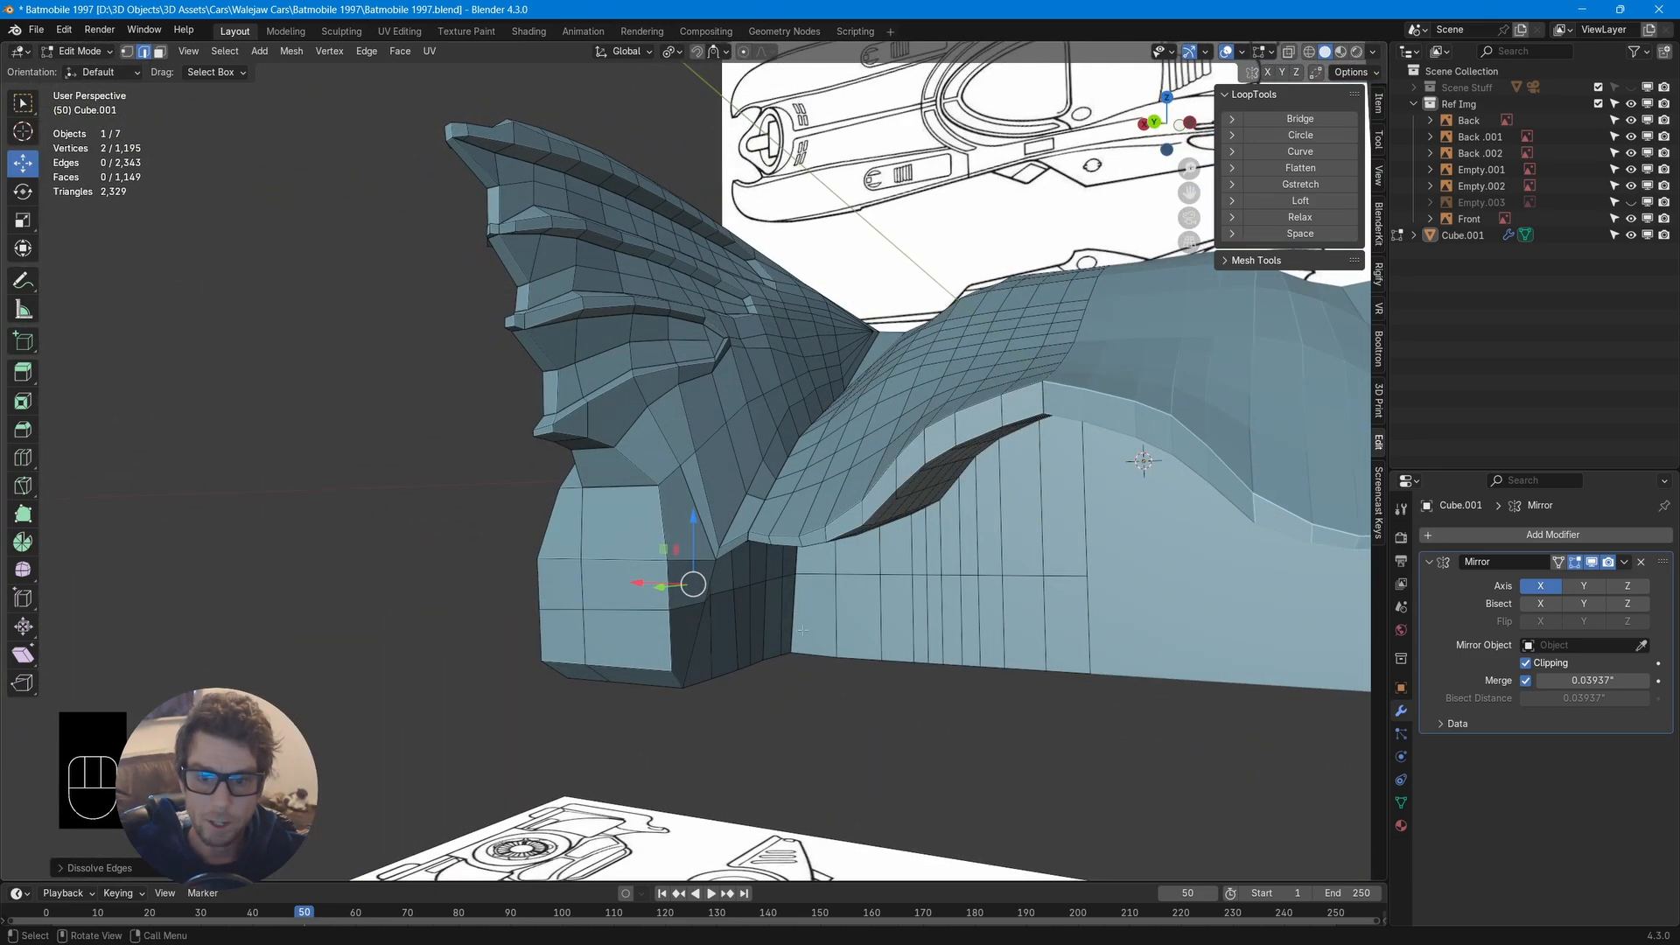
# Shift the vertices at the rear end's inner corner, where the new cut begins, along the X axis
pyautogui.press('1')
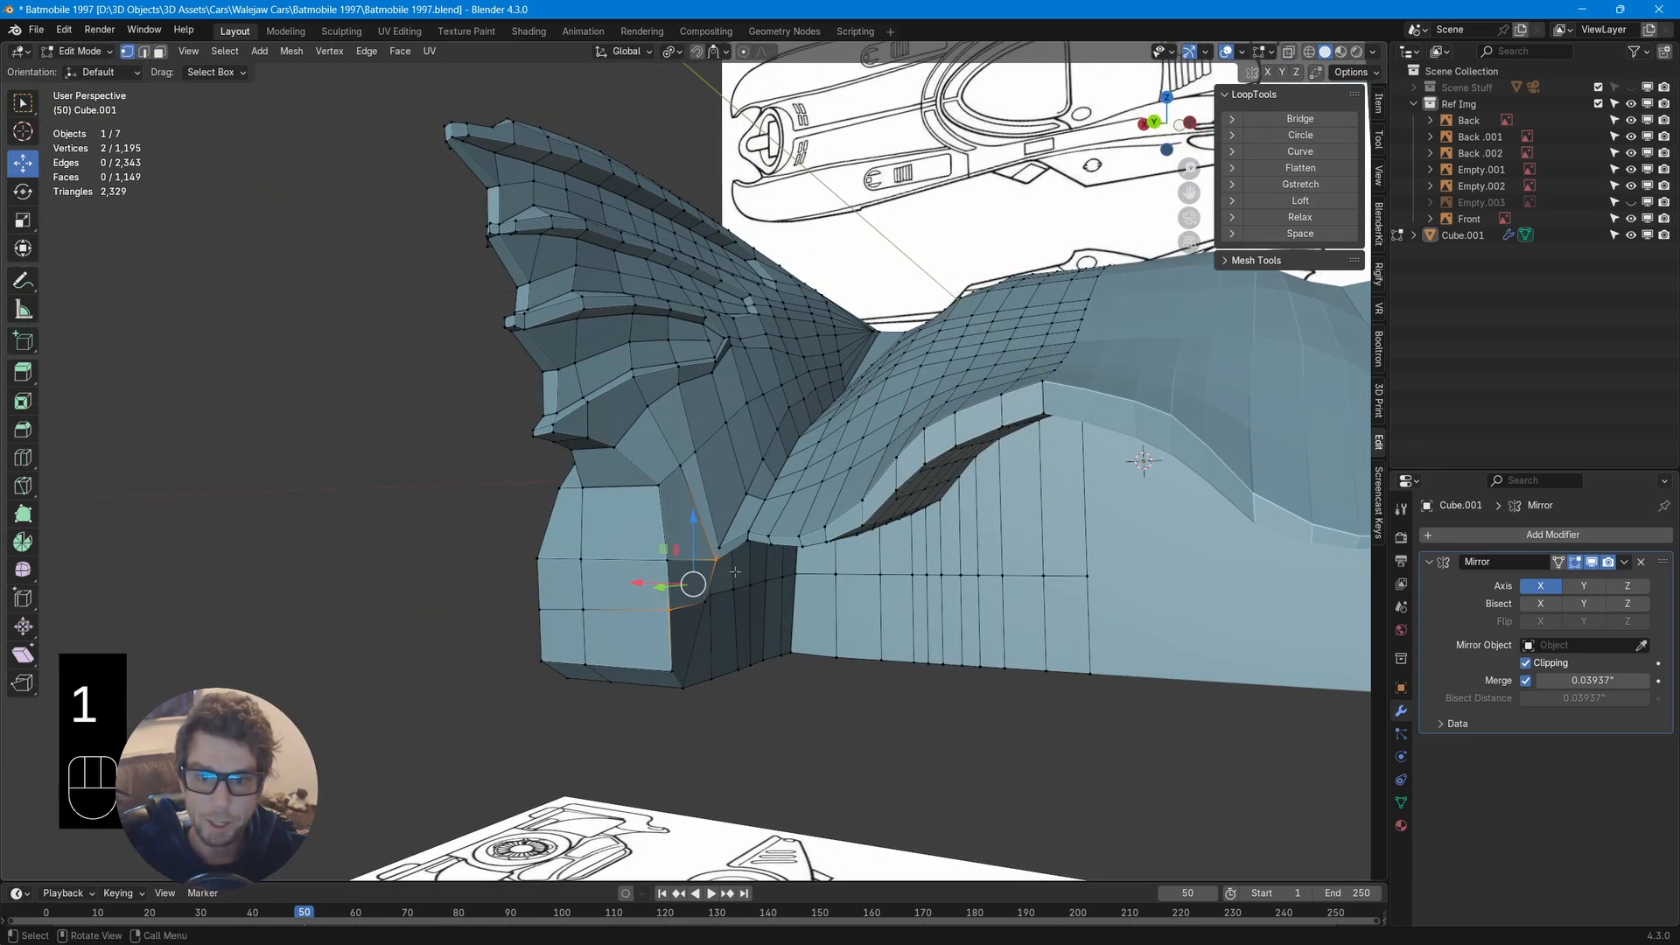
pyautogui.moveTo(720, 569); pyautogui.dragTo(649, 551)
pyautogui.scroll(5, 634, 538)
pyautogui.moveTo(614, 523); pyautogui.dragTo(766, 744, button='middle')
pyautogui.click(767, 799)
pyautogui.keyDown('shift'); pyautogui.moveTo(766, 744); pyautogui.dragTo(755, 492, button='middle'); pyautogui.keyUp('shift')
pyautogui.moveTo(697, 552); pyautogui.dragTo(707, 549)
pyautogui.moveTo(717, 551); pyautogui.dragTo(795, 654, button='middle')
# Align the remaining vertices around the rear end's lower inner corner by moving them individually along X
pyautogui.click(757, 568)
pyautogui.moveTo(696, 556); pyautogui.dragTo(680, 551)
pyautogui.moveTo(680, 552); pyautogui.dragTo(658, 522, button='middle')
pyautogui.click(702, 804)
pyautogui.moveTo(645, 803); pyautogui.dragTo(655, 803)
pyautogui.moveTo(655, 804); pyautogui.dragTo(725, 705, button='middle')
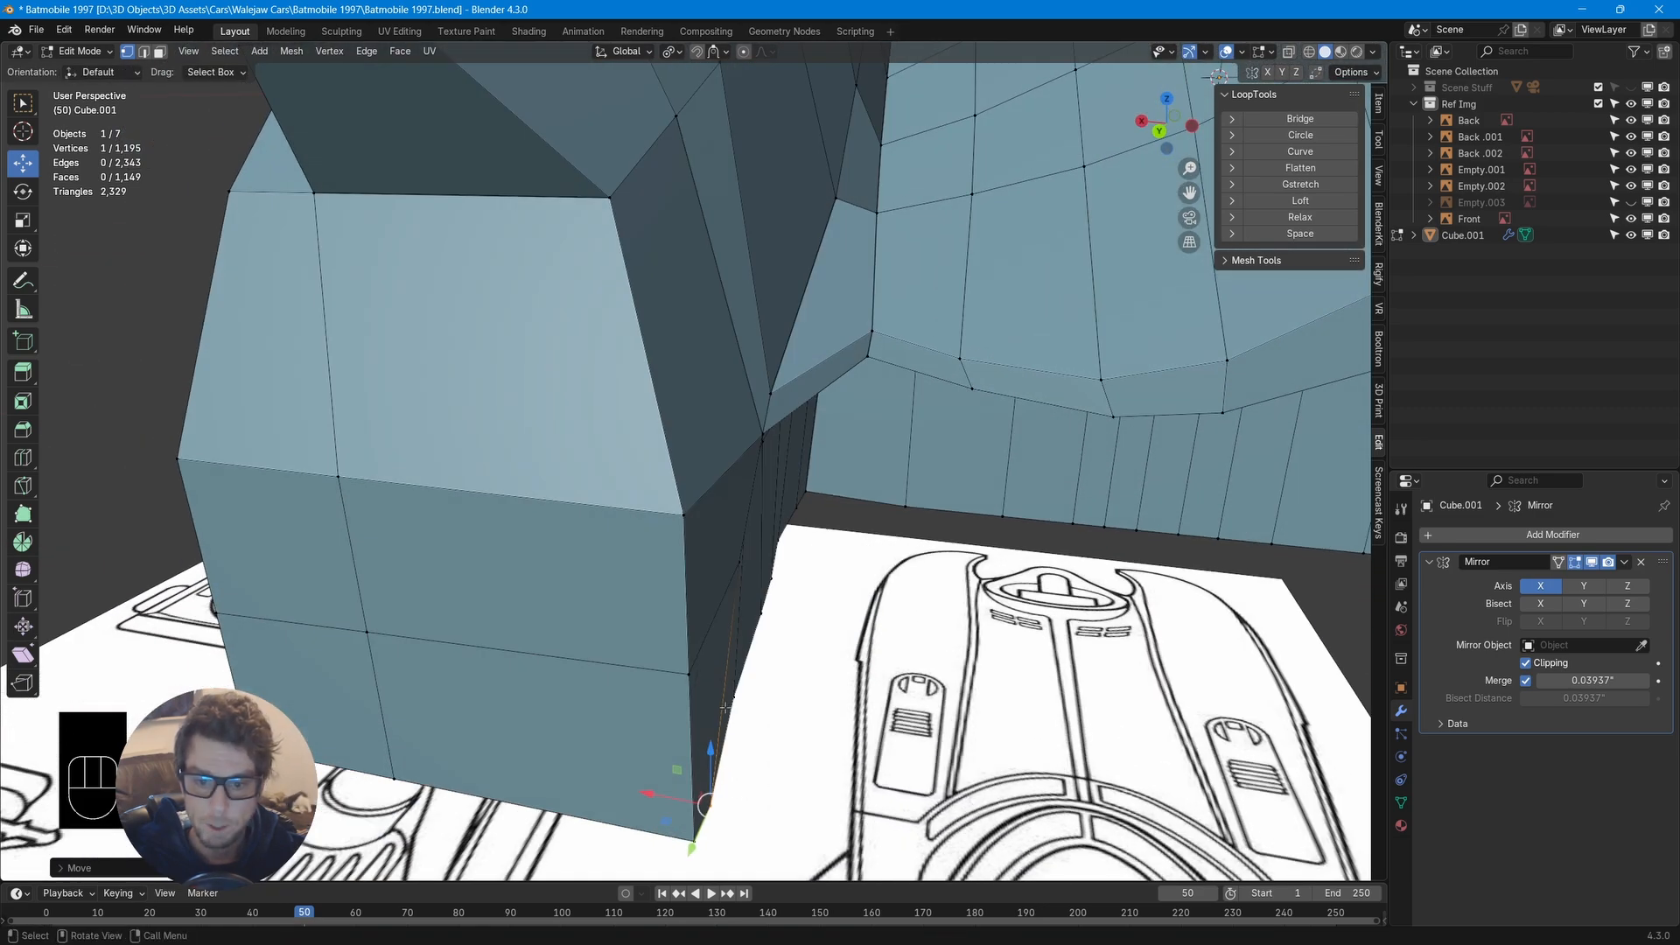
pyautogui.moveTo(672, 688); pyautogui.dragTo(686, 690)
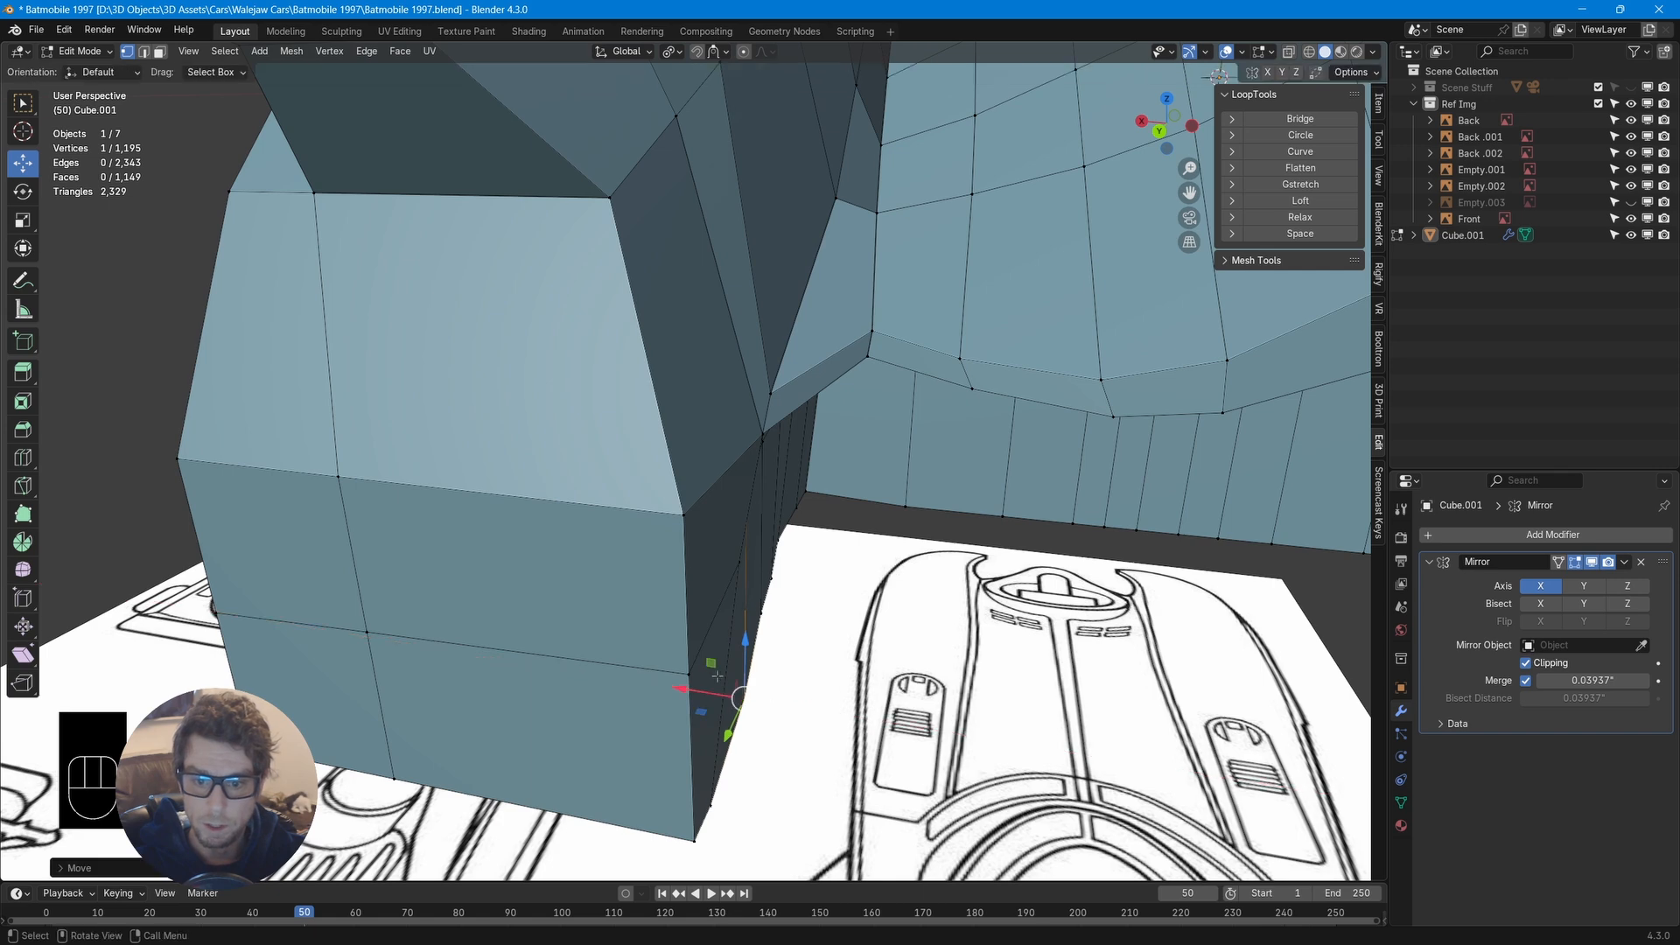
pyautogui.click(761, 614)
pyautogui.moveTo(713, 608); pyautogui.dragTo(723, 610)
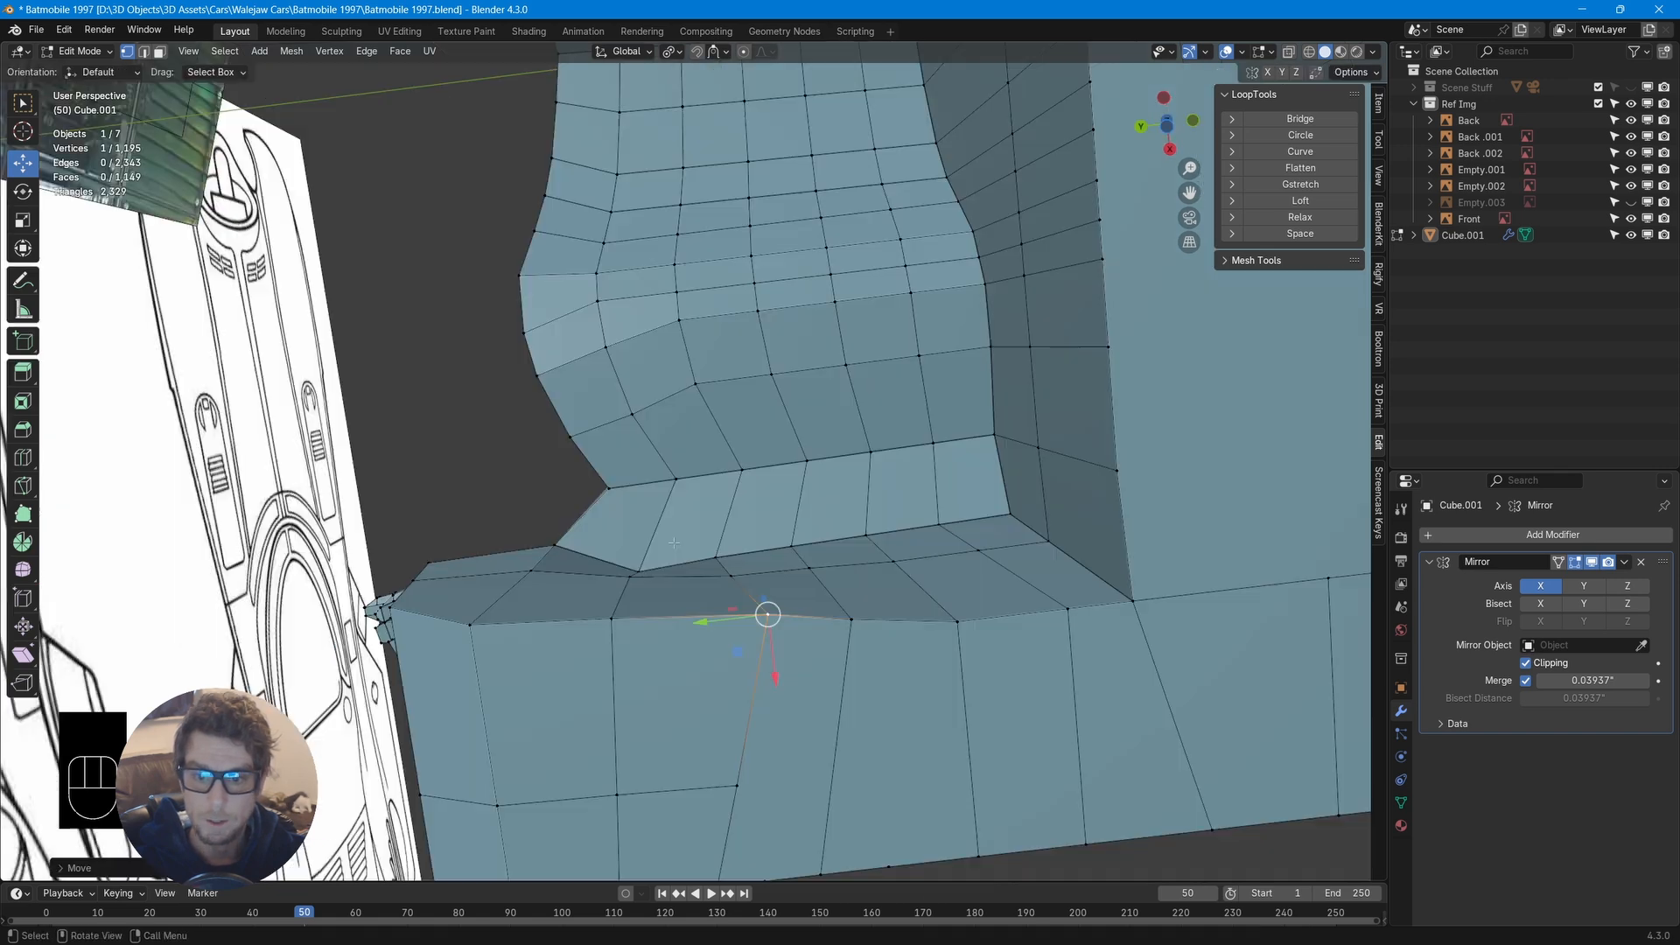
# Even out the row of vertices further along the inner side wall by moving them slightly along X
pyautogui.click(849, 605)
pyautogui.click(957, 622)
pyautogui.moveTo(965, 663); pyautogui.dragTo(969, 642)
pyautogui.click(1067, 609)
pyautogui.keyDown('shift'); pyautogui.click(1133, 603); pyautogui.keyUp('shift')
pyautogui.moveTo(997, 582); pyautogui.dragTo(519, 542, button='middle')
# Knife-cut an edge forward from the top rib's recess across the fin's base and vertex-slide a point along the cut
pyautogui.press('k')
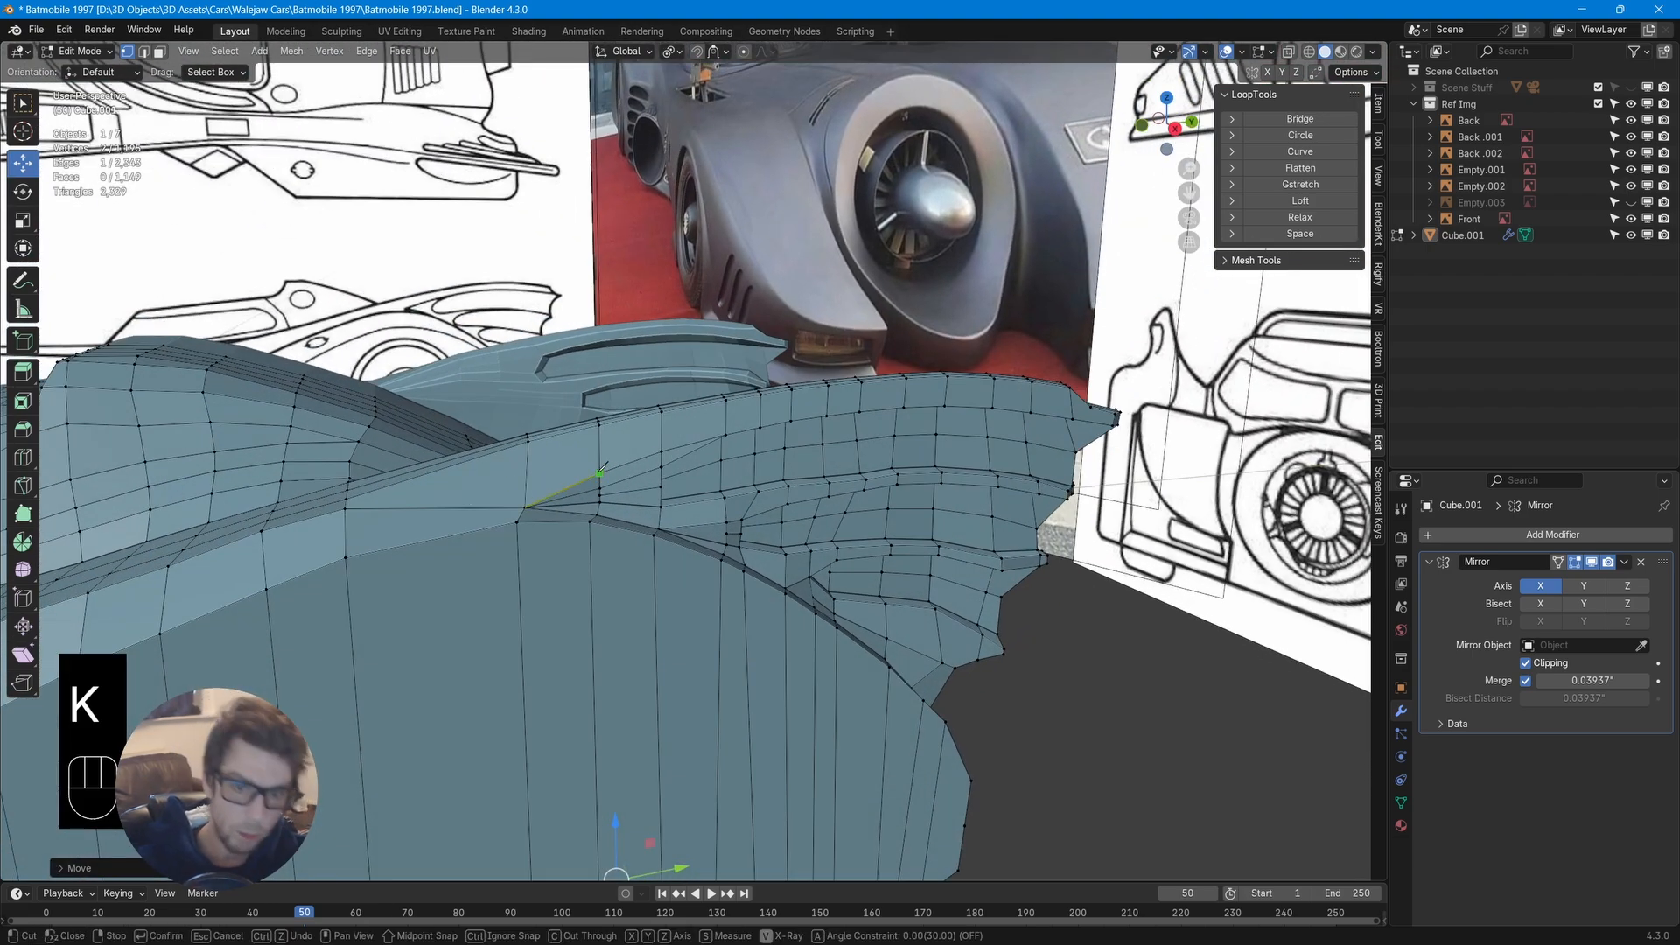
pyautogui.click(347, 506)
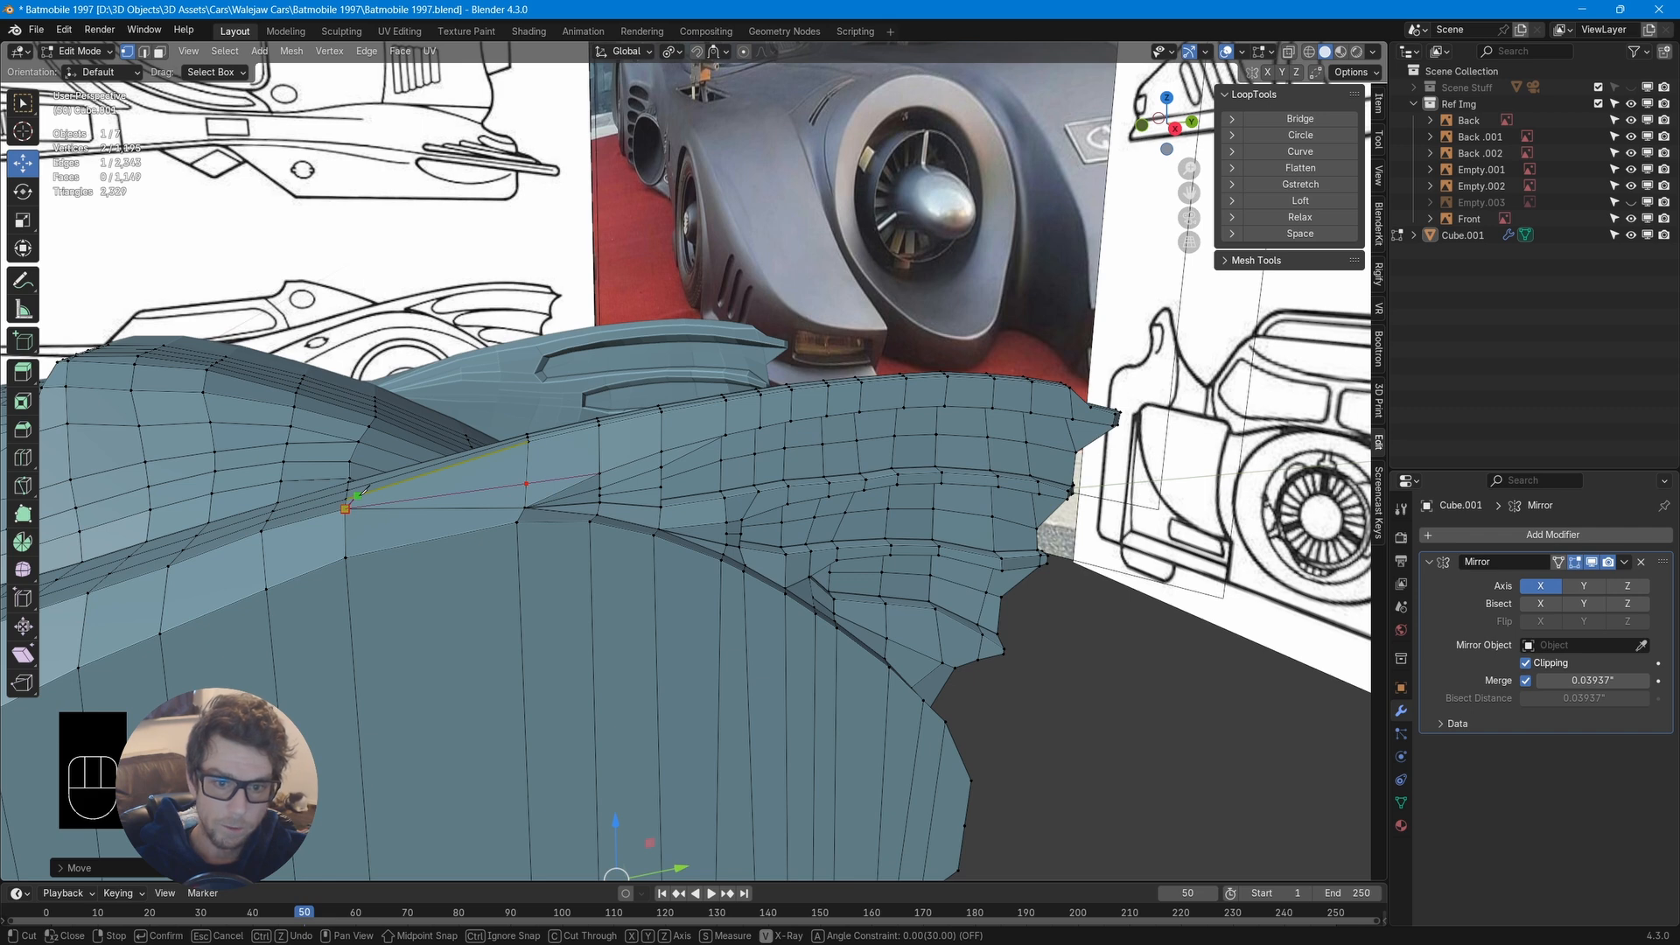
pyautogui.press('Return')
pyautogui.scroll(2, 647, 457)
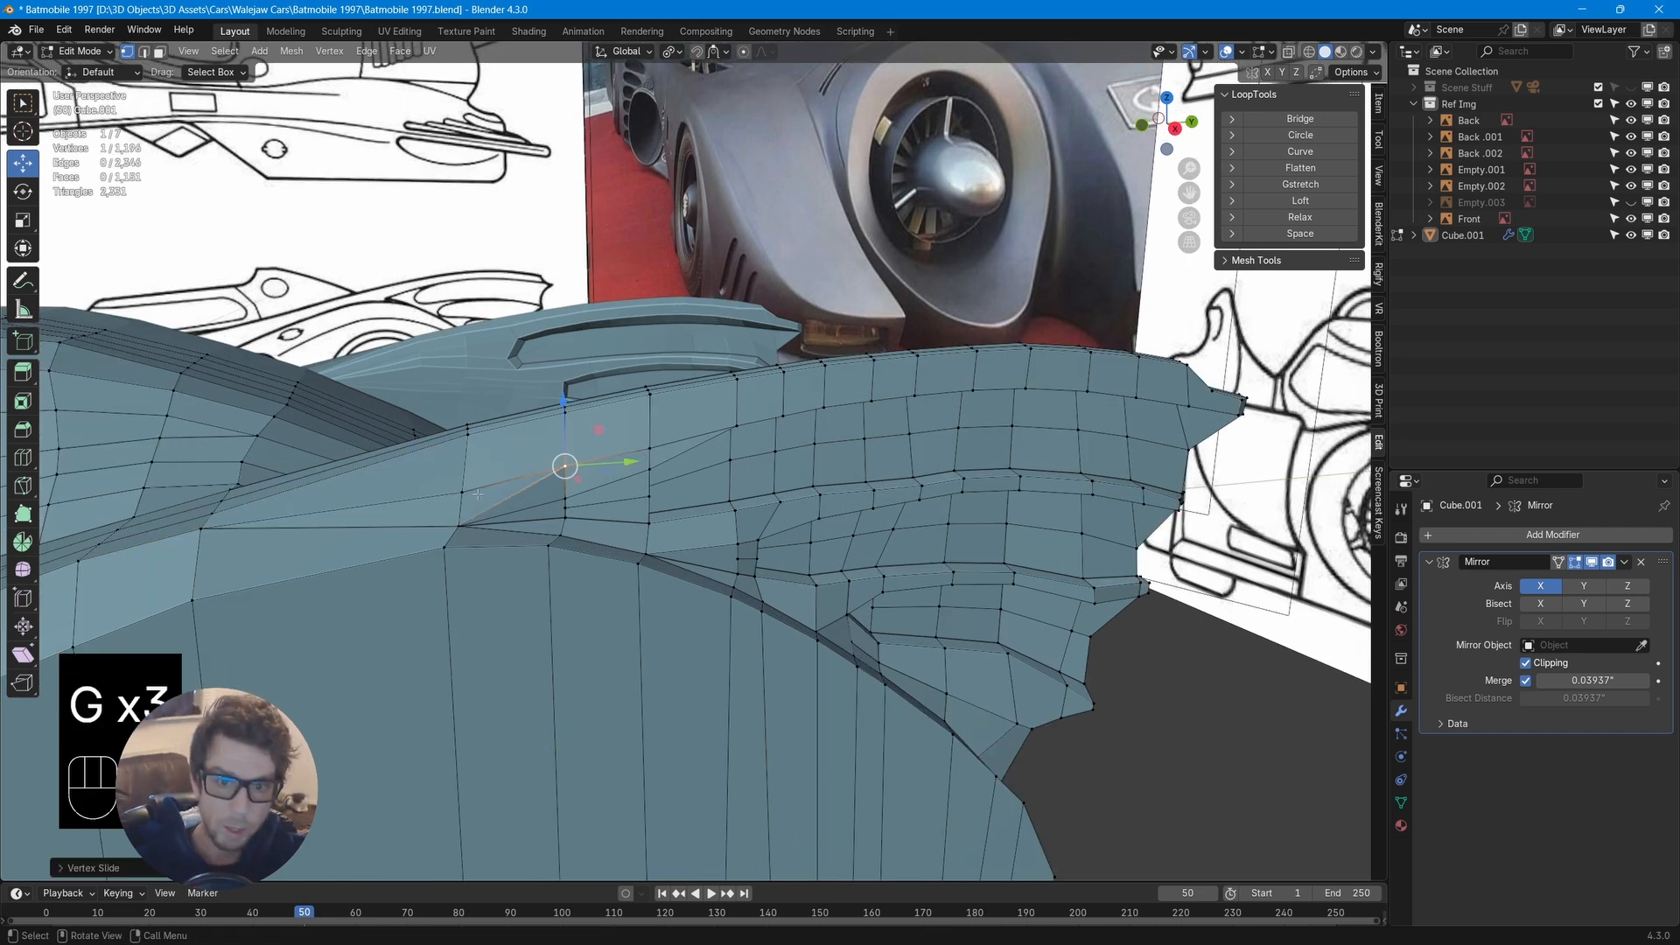
pyautogui.moveTo(550, 481); pyautogui.dragTo(420, 479, button='middle')
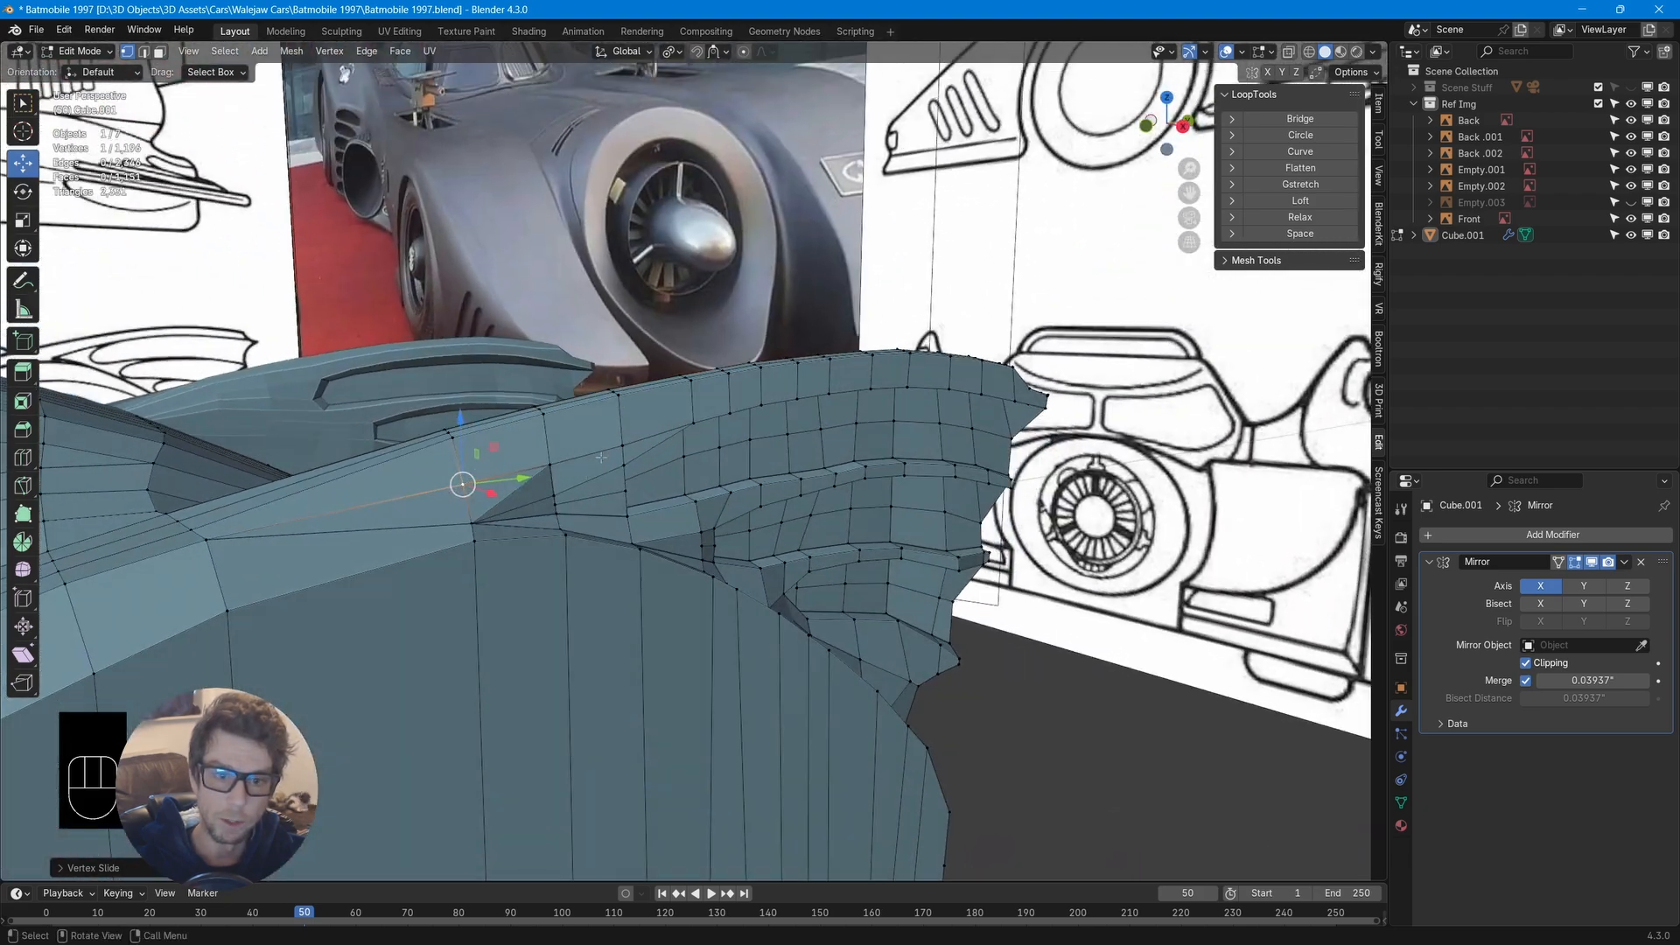
# Dissolve the leftover edge at the front end of the top rib's recess
pyautogui.moveTo(778, 312); pyautogui.dragTo(417, 554, button='middle')
pyautogui.click(504, 502)
pyautogui.press('x')
pyautogui.click(503, 501)
# Vertex-slide the points around the front end of the top rib's recess to even out the edge flow
pyautogui.press('1')
pyautogui.click(503, 503)
pyautogui.press('g')
pyautogui.press('g')
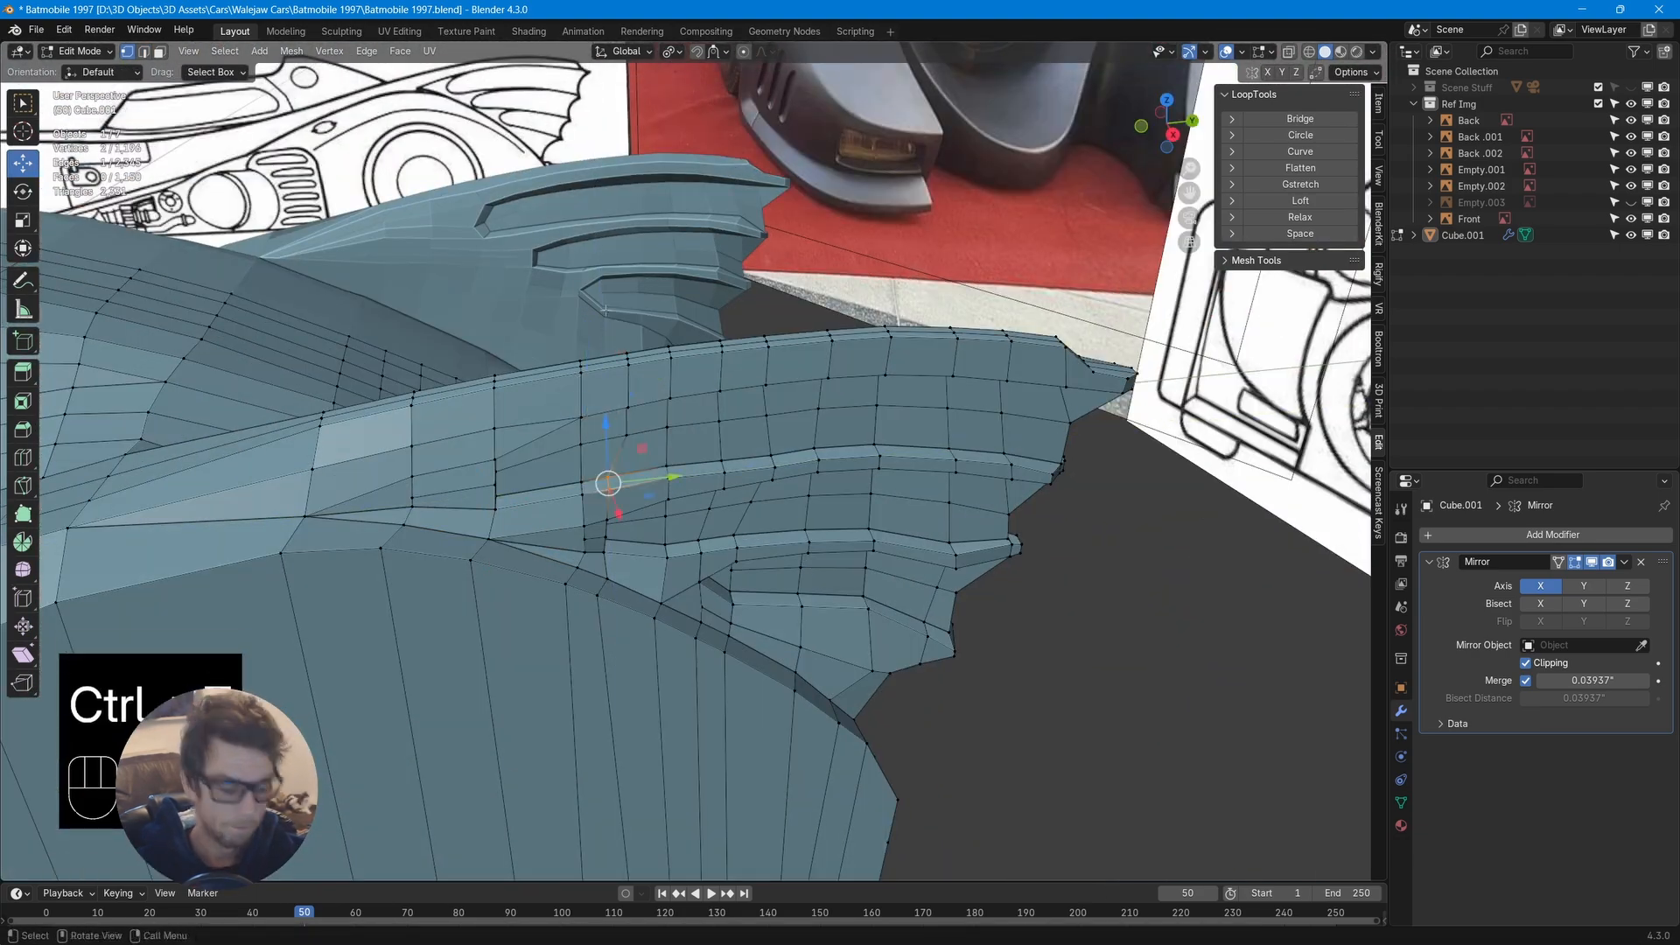
pyautogui.moveTo(605, 309); pyautogui.dragTo(560, 263, button='middle')
pyautogui.press('g')
pyautogui.press('g')
pyautogui.click(604, 385)
# Slide the vertices between the top and second ribs along their edges to even the spacing
pyautogui.moveTo(603, 385); pyautogui.dragTo(691, 446, button='middle')
pyautogui.moveTo(701, 442); pyautogui.dragTo(744, 499)
pyautogui.click(776, 407)
pyautogui.press('g')
pyautogui.press('g')
pyautogui.moveTo(761, 428); pyautogui.dragTo(752, 350, button='middle')
pyautogui.moveTo(744, 429); pyautogui.dragTo(801, 477)
pyautogui.press('g')
pyautogui.click(770, 455)
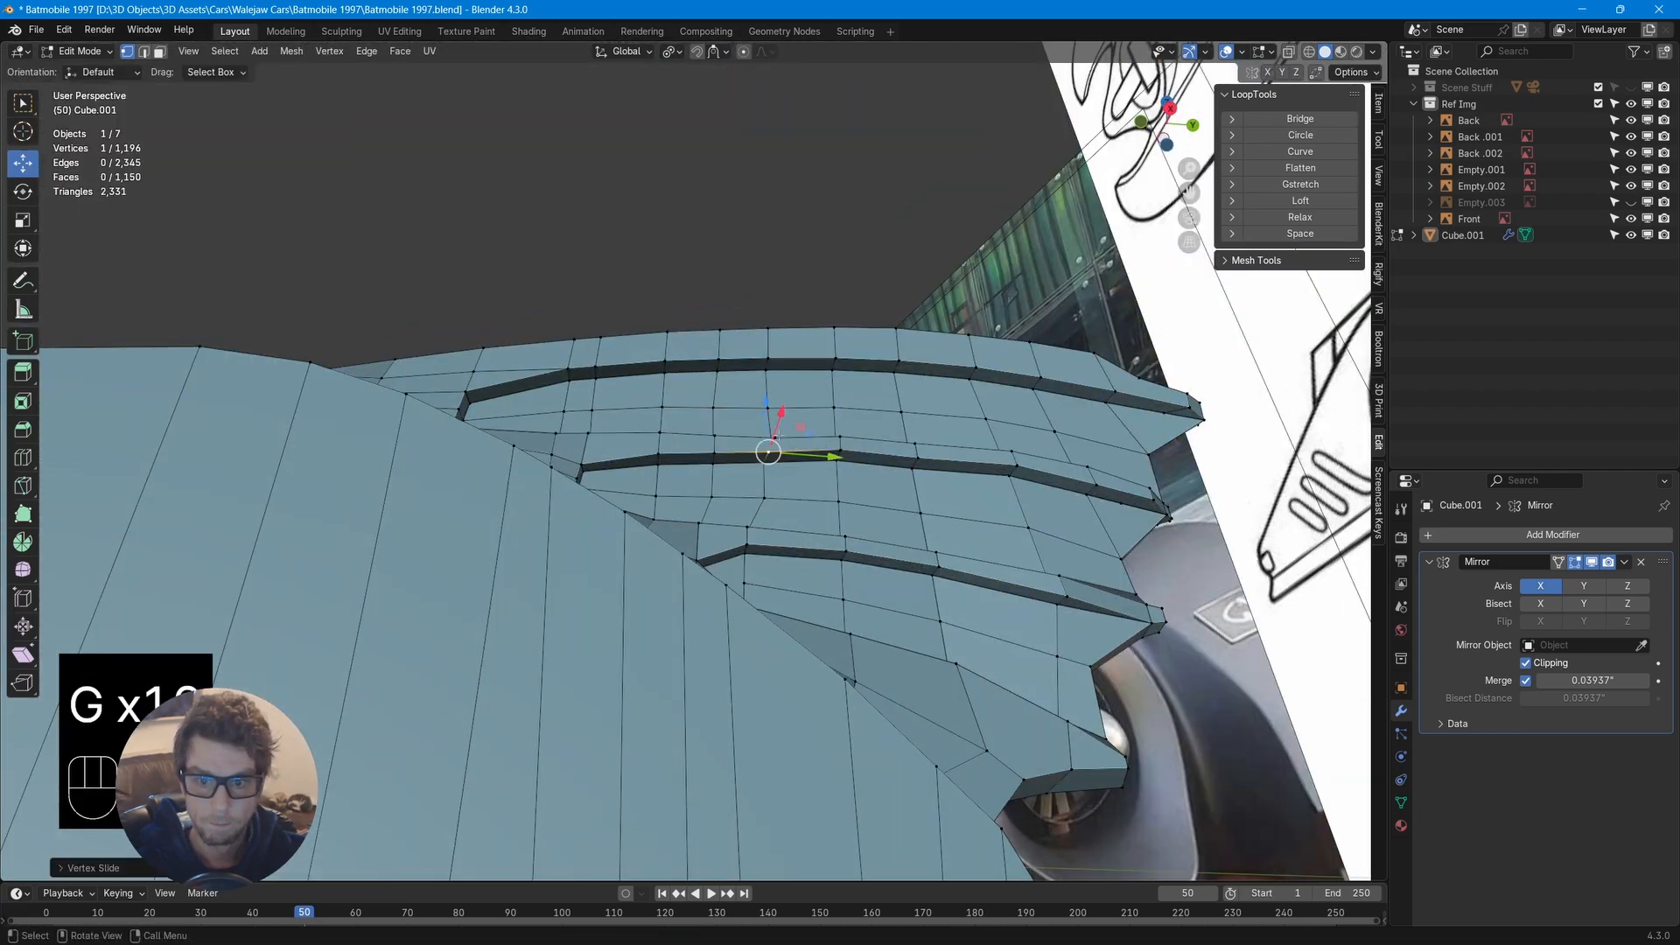
# Knife-cut an edge from the fin's base in front of the top rib across the wheel-arch rim and down the body side
pyautogui.moveTo(770, 411); pyautogui.dragTo(815, 541, button='middle')
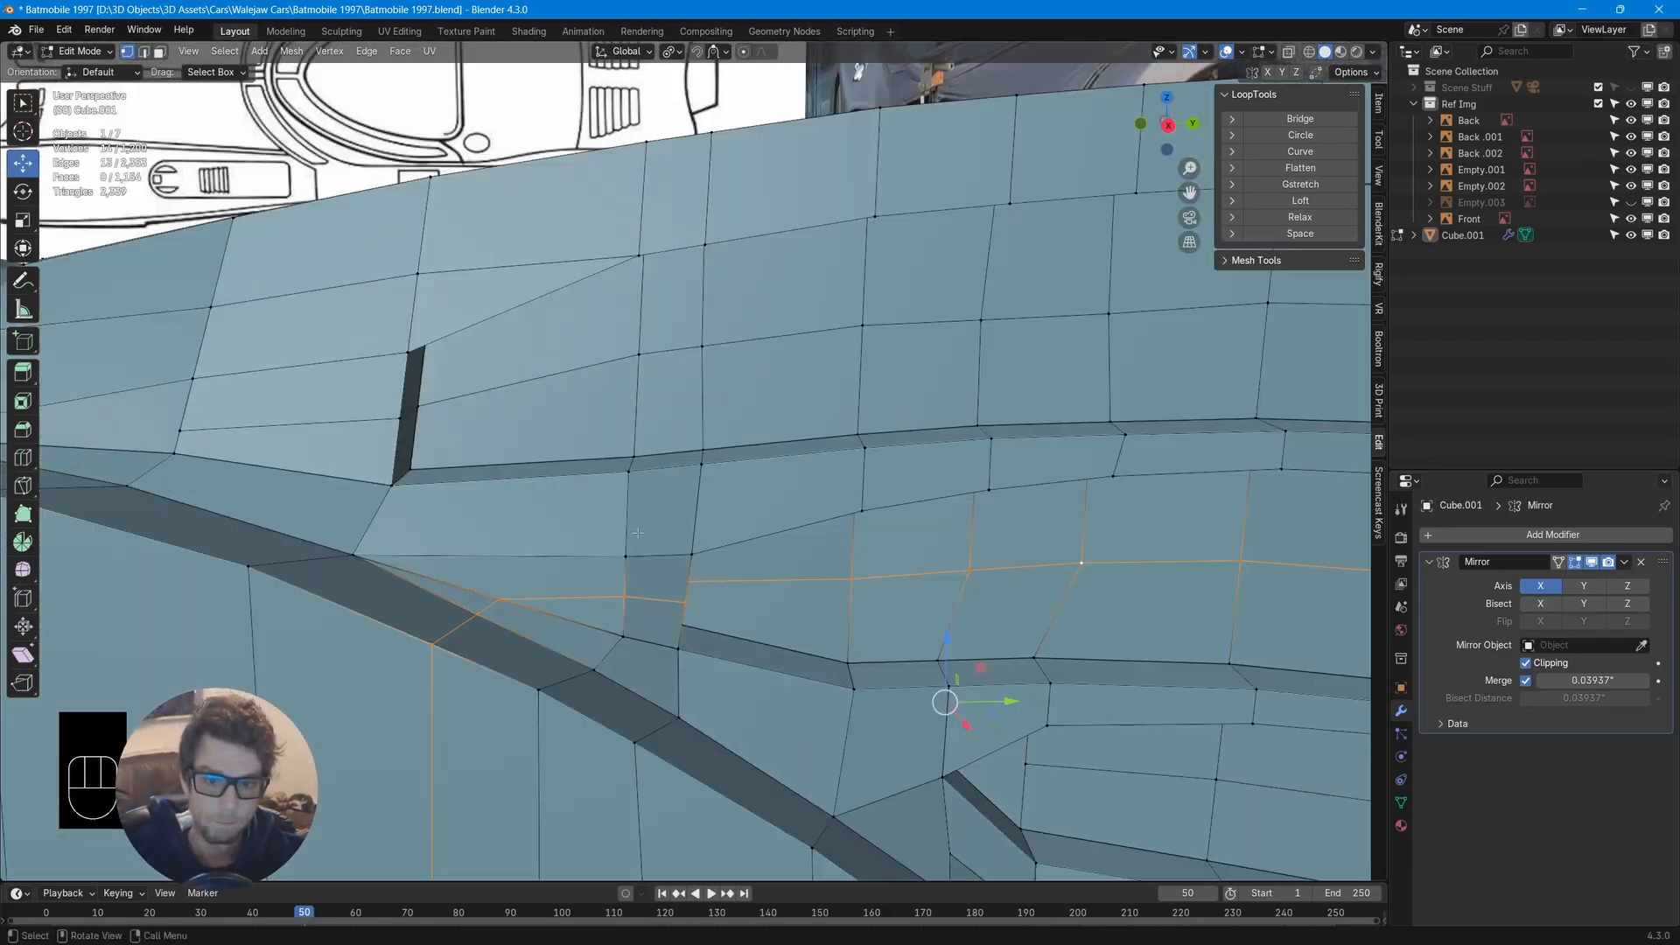
pyautogui.scroll(-3, 638, 533)
pyautogui.press('k')
pyautogui.click(349, 469)
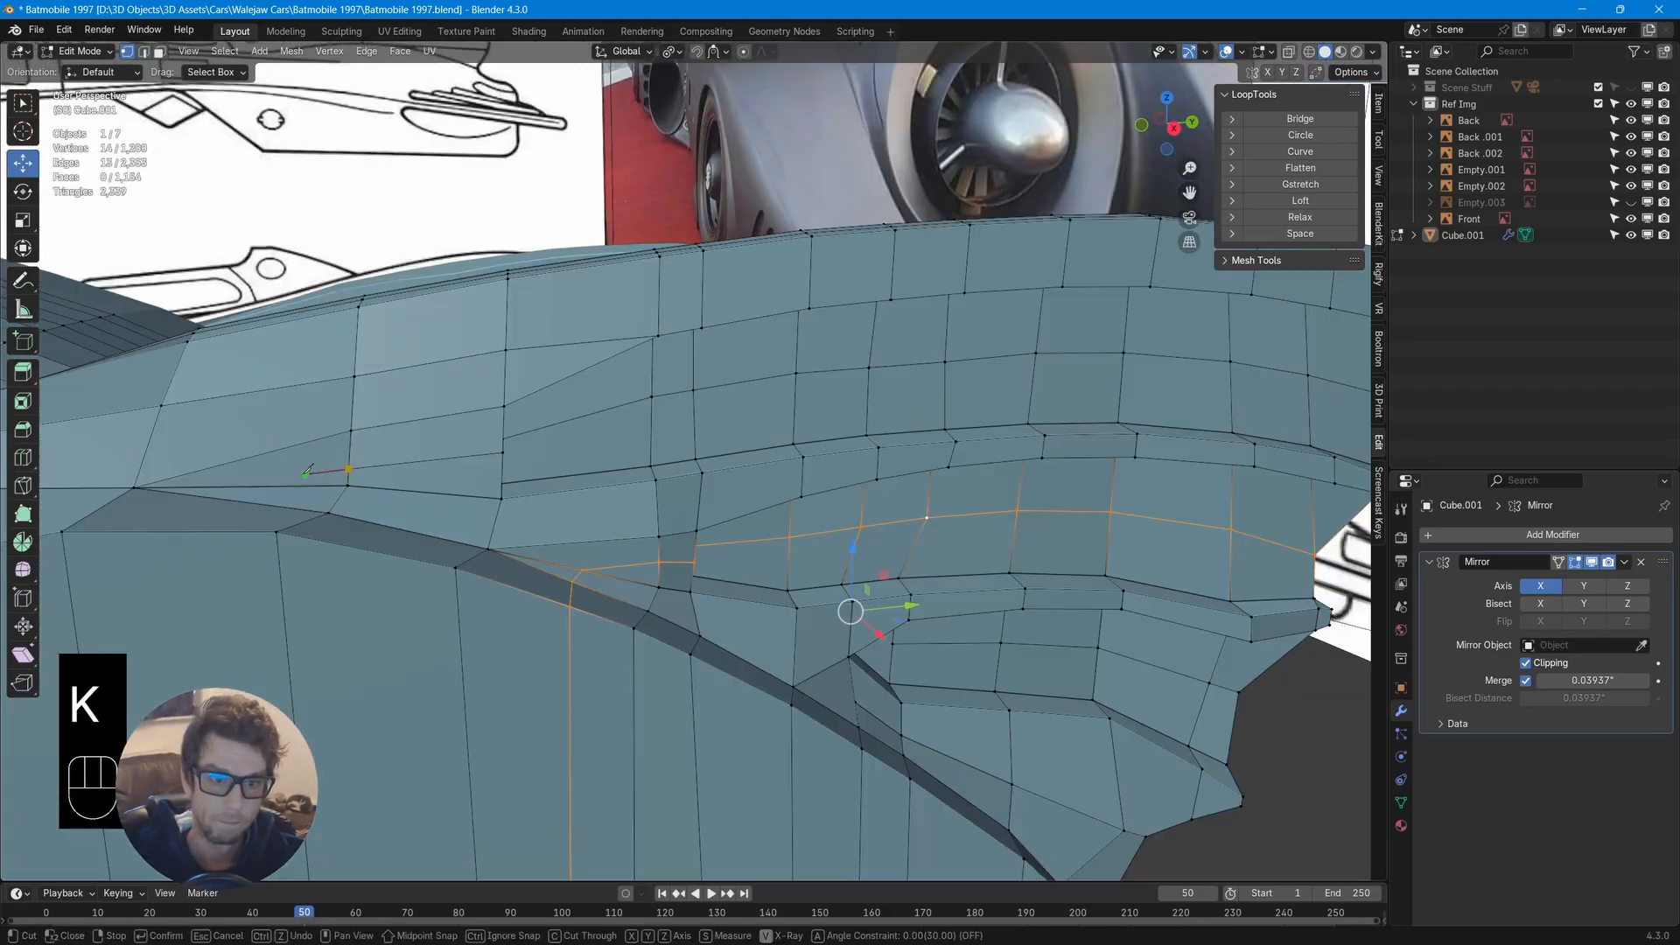
pyautogui.click(543, 472)
pyautogui.moveTo(349, 469); pyautogui.dragTo(682, 542, button='middle')
pyautogui.scroll(3, 525, 490)
pyautogui.press('Return')
pyautogui.scroll(-5, 682, 542)
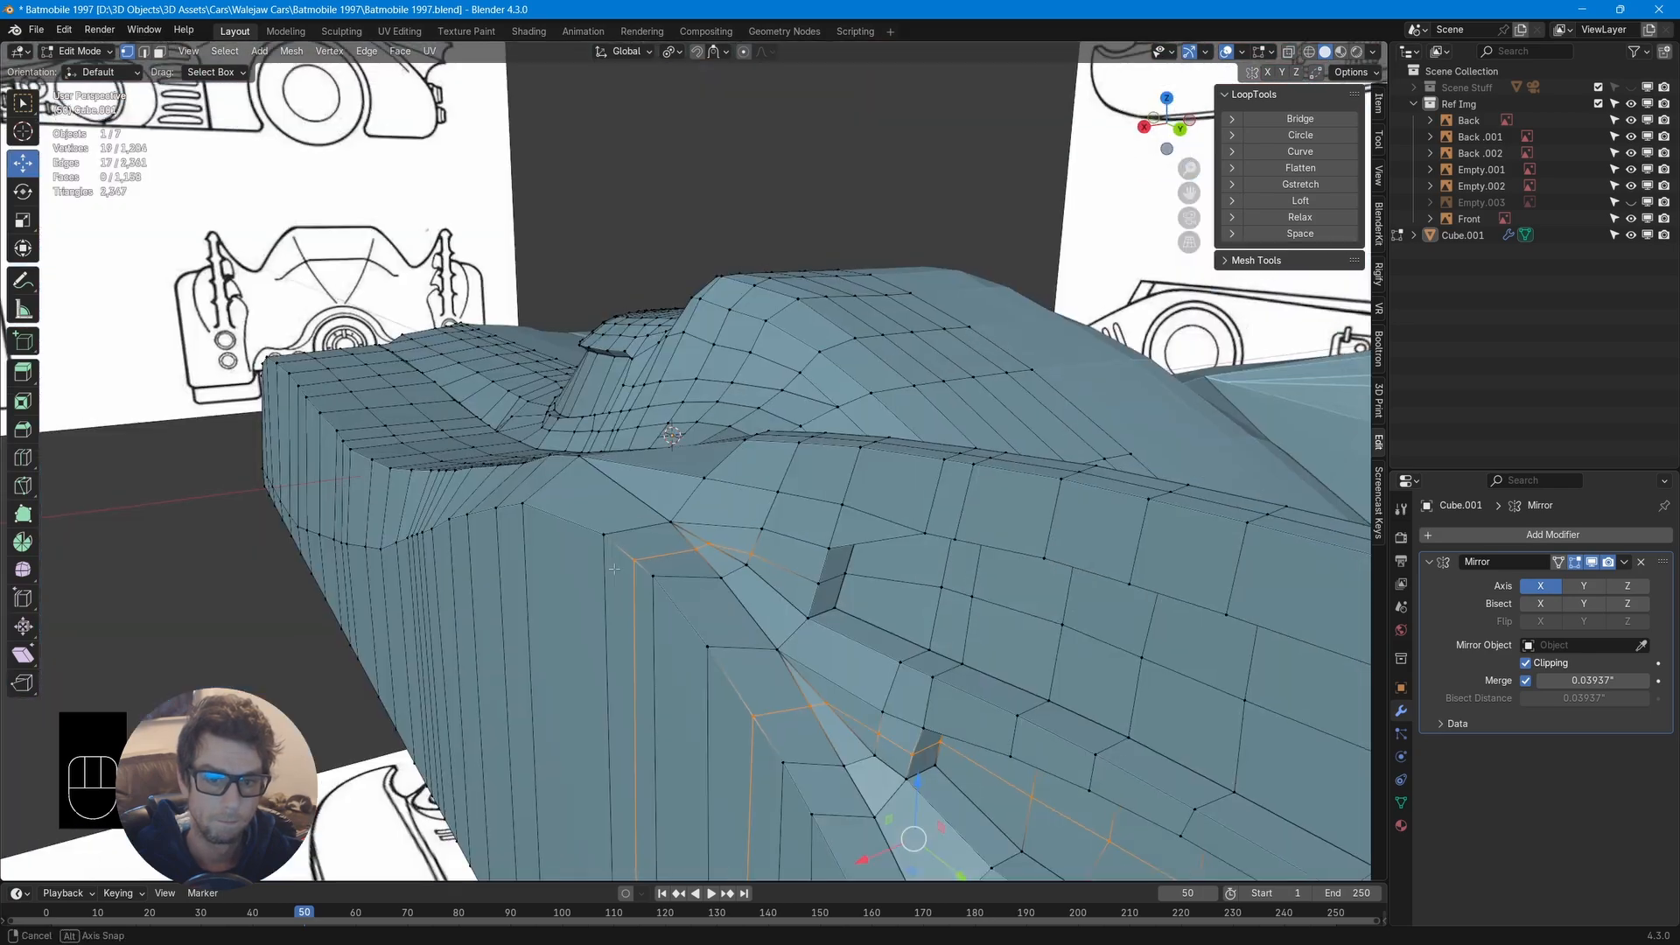
# Vertex-slide the points on the wheel-arch rim in front of the upper ribs onto neighbouring vertices to clean up the new cuts
pyautogui.moveTo(857, 551); pyautogui.dragTo(743, 564, button='middle')
pyautogui.scroll(5, 743, 563)
pyautogui.press('g')
pyautogui.click(1082, 219)
pyautogui.click(488, 670)
pyautogui.press('g')
pyautogui.press('g')
pyautogui.click(477, 686)
pyautogui.moveTo(612, 630); pyautogui.dragTo(753, 586, button='middle')
pyautogui.press('g')
pyautogui.press('g')
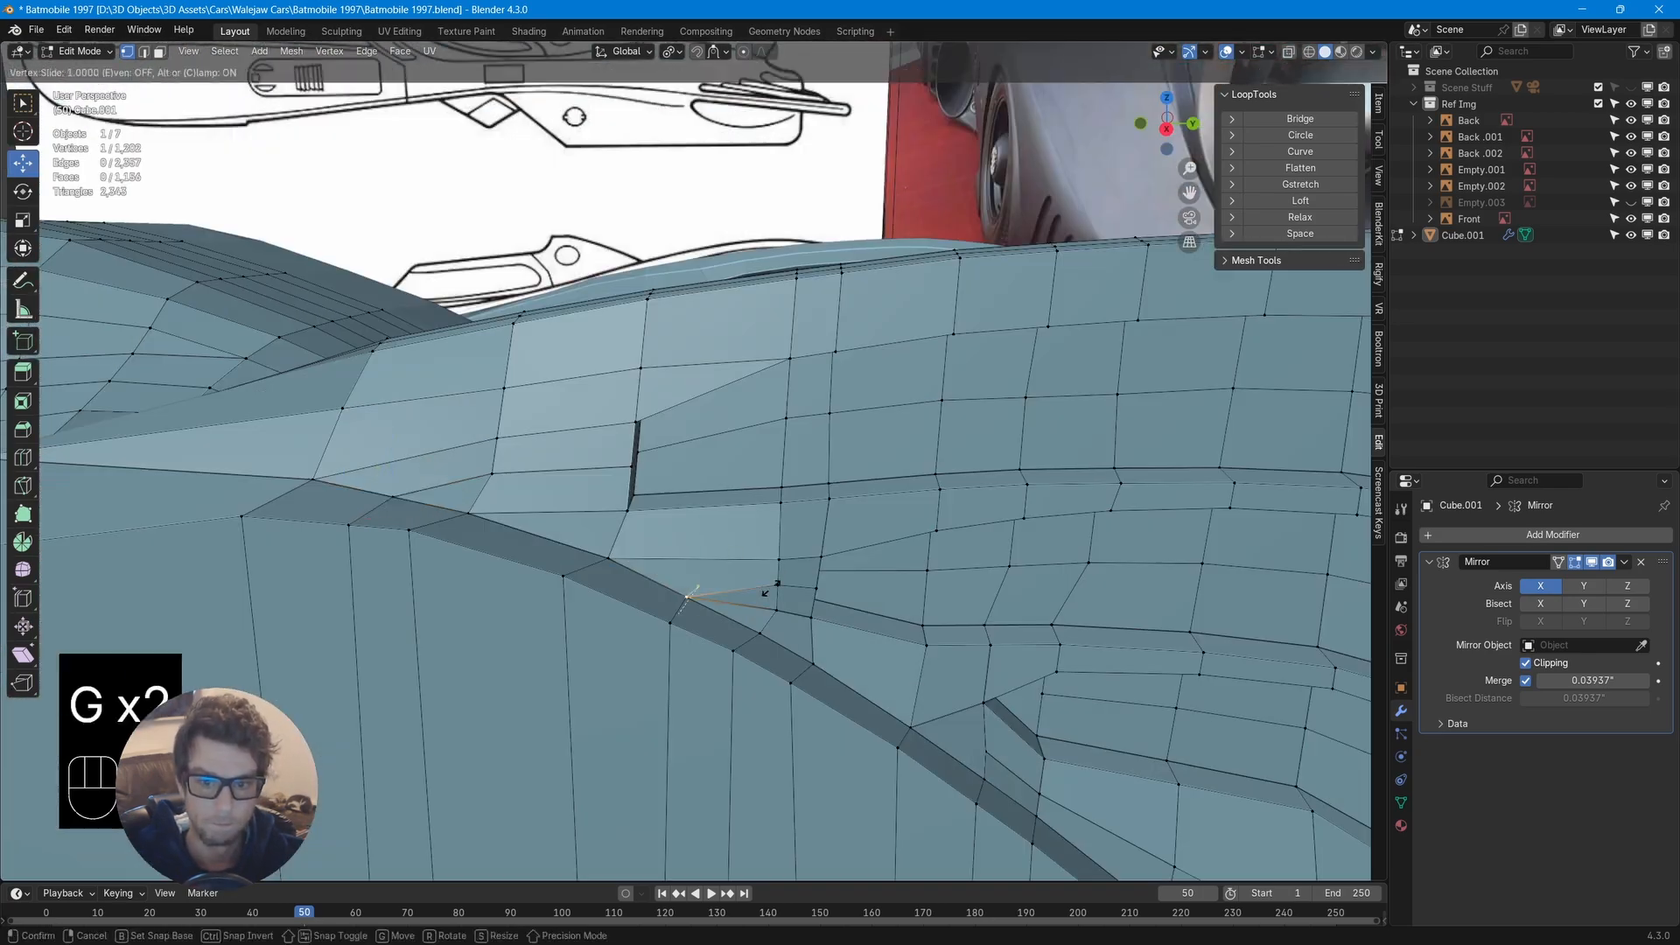
pyautogui.click(832, 607)
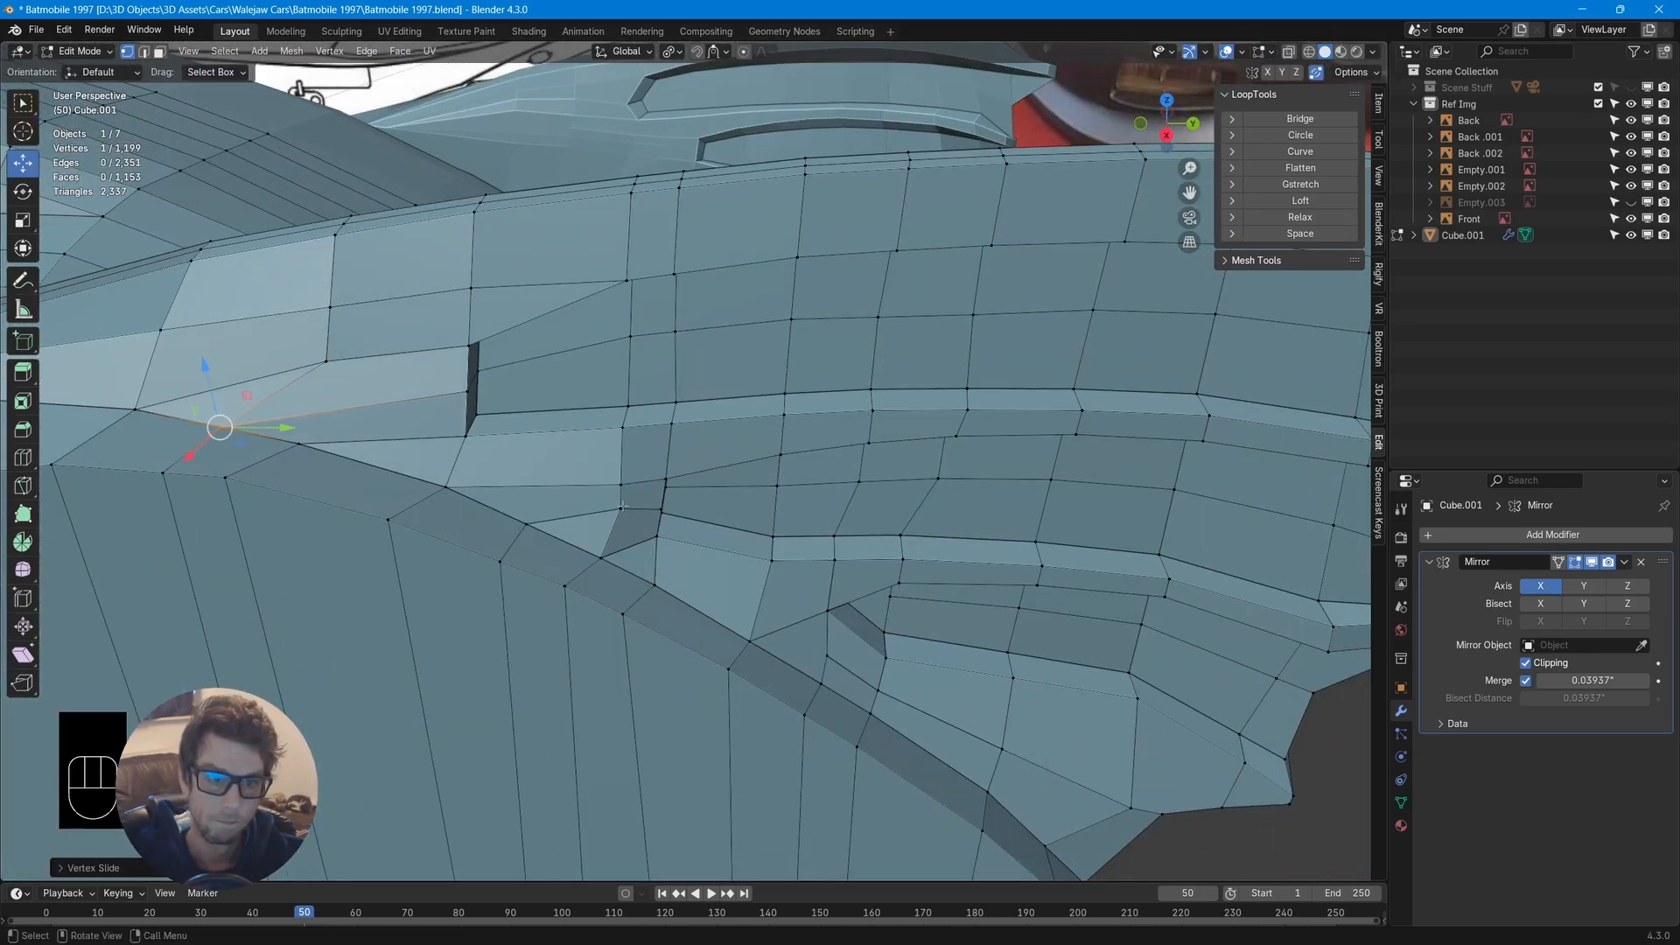
# Undo the last slide and vertex-slide the point at the front end of the second rib's recess again
pyautogui.click(622, 507)
pyautogui.moveTo(622, 506)
pyautogui.mouseDown(button='middle')
pyautogui.moveTo(559, 477)
pyautogui.moveTo(740, 581)
pyautogui.moveTo(613, 525)
pyautogui.mouseUp(button='middle')
pyautogui.hotkey('ctrl', 'z')
pyautogui.click(622, 508)
pyautogui.press('g')
pyautogui.press('g')
pyautogui.click(678, 528)
# Edge-slide the connected edges on the fin's upper front, ahead of the top rib's recess
pyautogui.press('g')
pyautogui.press('g')
pyautogui.click(526, 248)
pyautogui.moveTo(526, 249); pyautogui.dragTo(645, 300, button='middle')
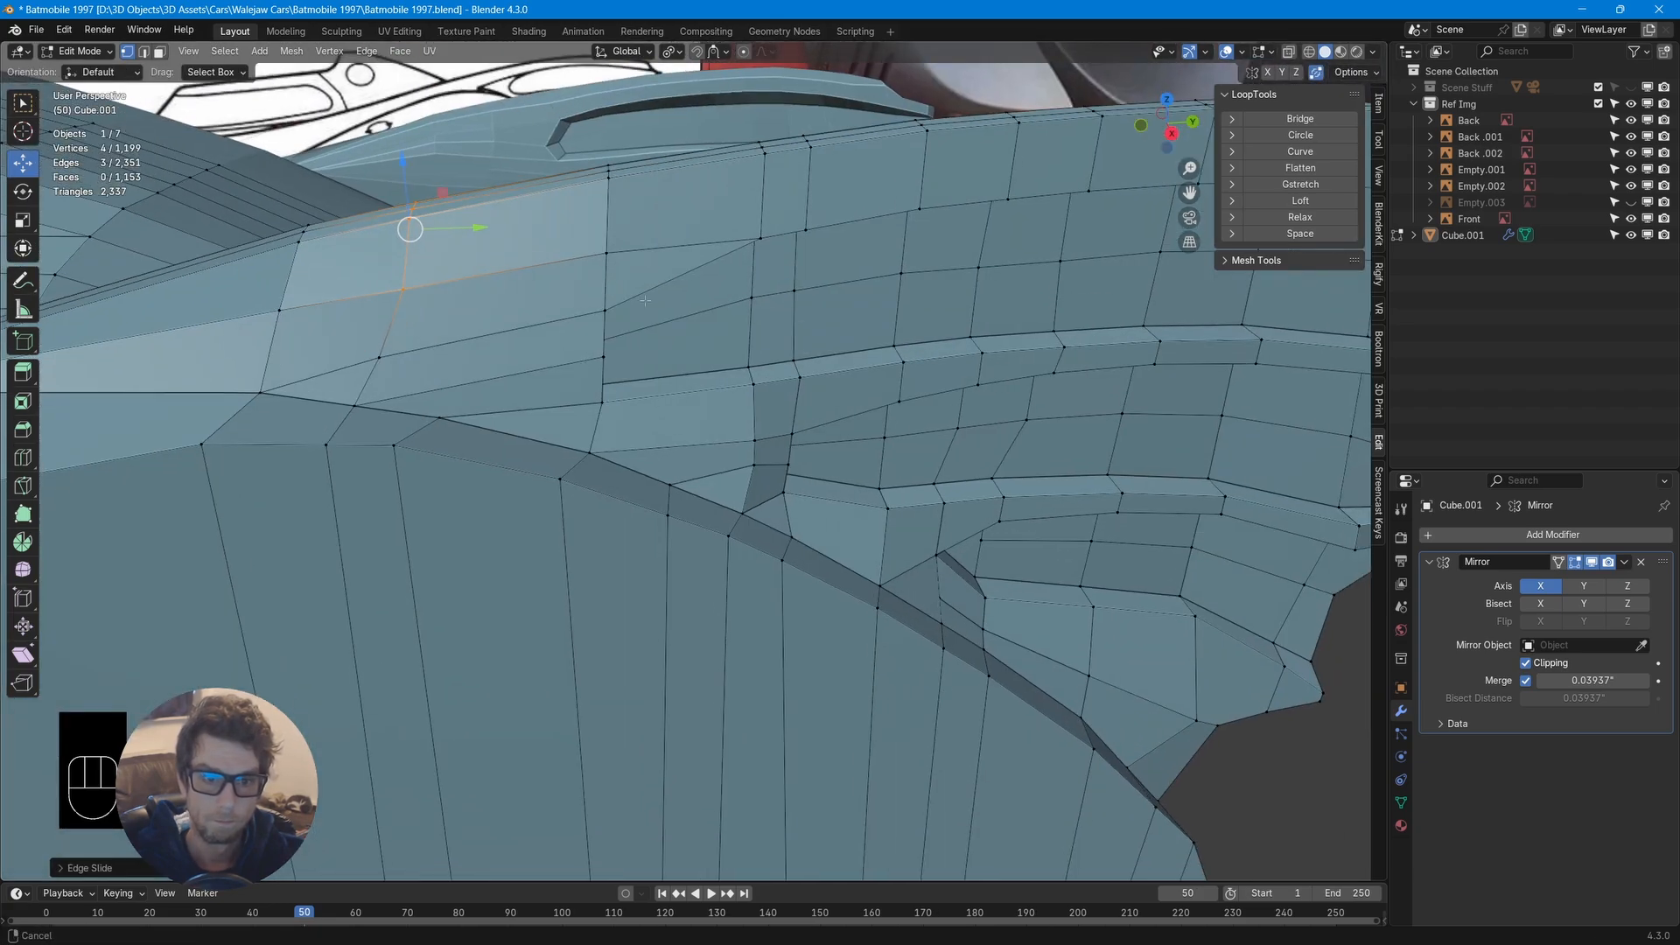
# Knife-cut a new edge down the fin's upper front, from its top edge toward the wheel-arch rim
pyautogui.click(470, 173)
pyautogui.moveTo(469, 173)
pyautogui.mouseDown(button='middle')
pyautogui.moveTo(280, 324)
pyautogui.moveTo(468, 203)
pyautogui.mouseUp(button='middle')
pyautogui.click(468, 203)
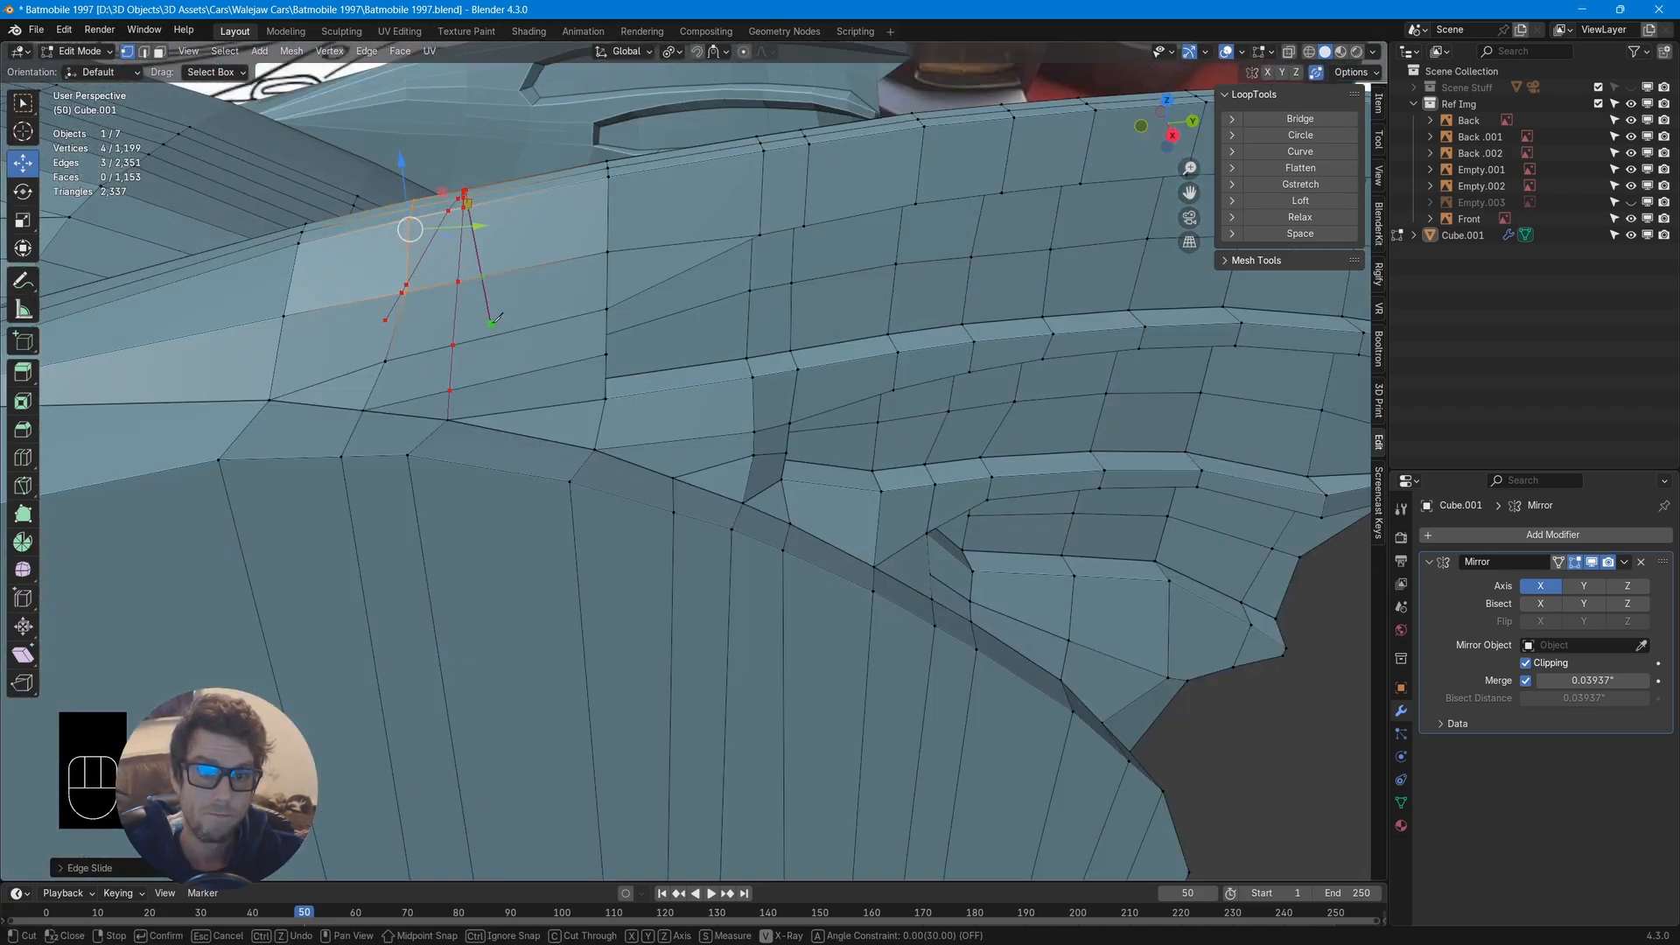
# Dissolve the leftover edges around the new cut on the fin's upper front, ahead of the top rib's recess
pyautogui.keyDown('alt'); pyautogui.click(374, 396); pyautogui.keyUp('alt')
pyautogui.moveTo(374, 397); pyautogui.dragTo(402, 350, button='middle')
pyautogui.press('x')
pyautogui.keyDown('alt'); pyautogui.click(750, 338); pyautogui.keyUp('alt')
pyautogui.moveTo(750, 338); pyautogui.dragTo(682, 472, button='middle')
pyautogui.press('2')
pyautogui.click(632, 248)
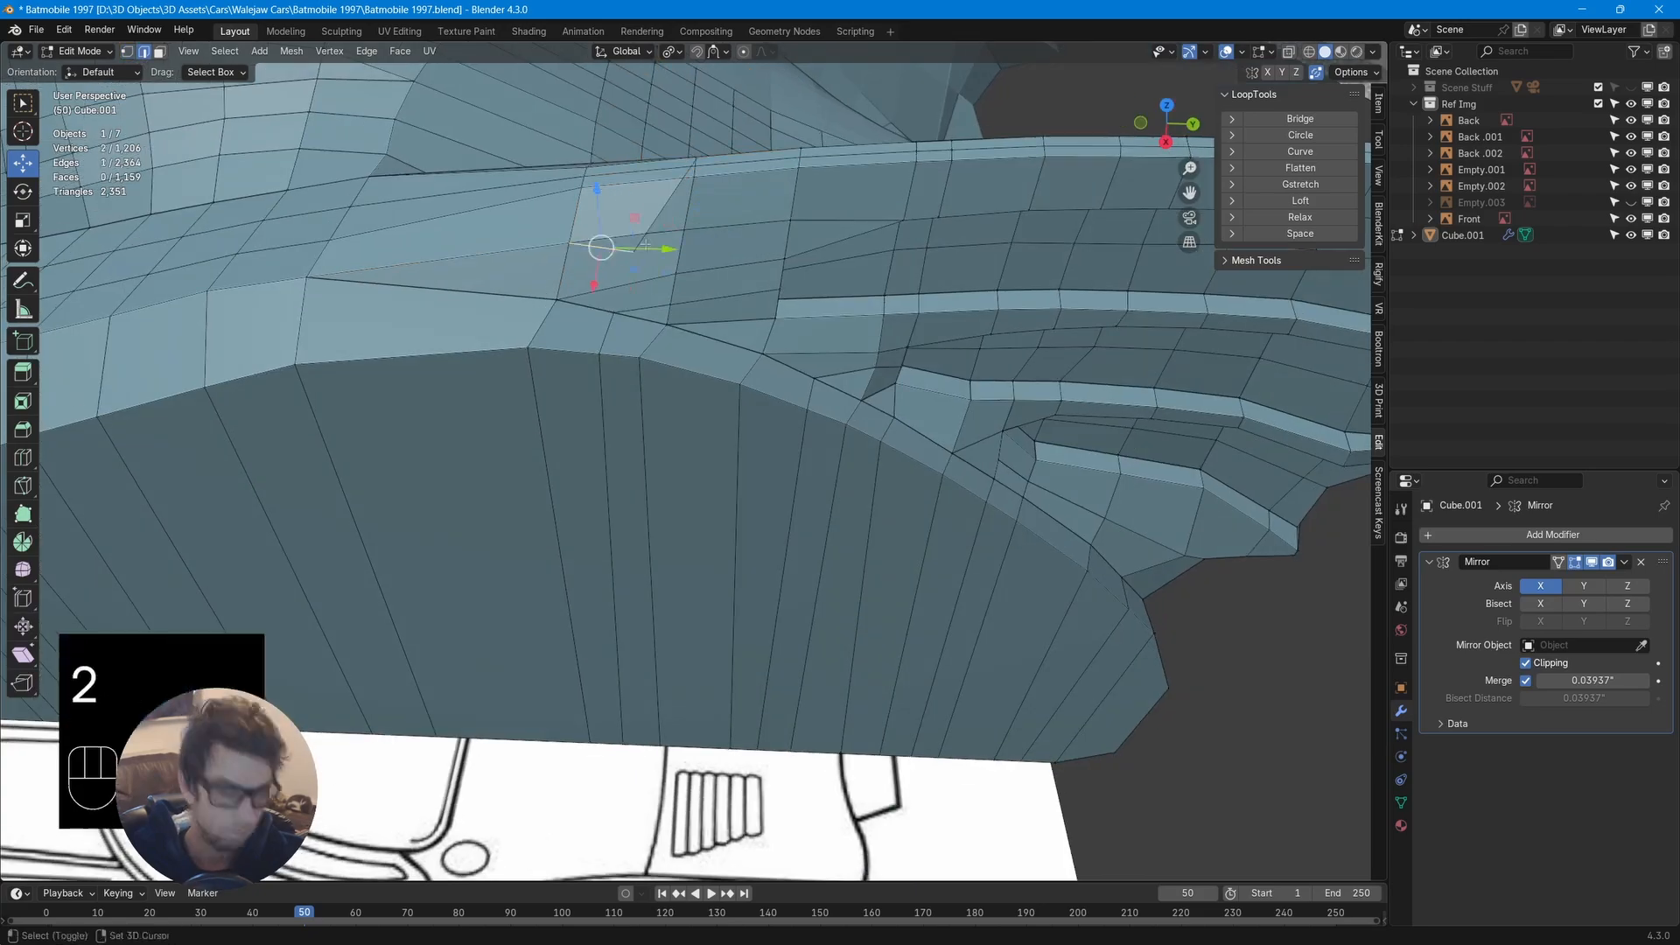
pyautogui.keyDown('shift'); pyautogui.click(646, 245); pyautogui.keyUp('shift')
pyautogui.press('x')
pyautogui.press('x')
# Merge the two vertices on the fin's front top ledge at their center and dissolve the leftover edge beside them
pyautogui.press('1')
pyautogui.scroll(3, 490, 306)
pyautogui.click(683, 523)
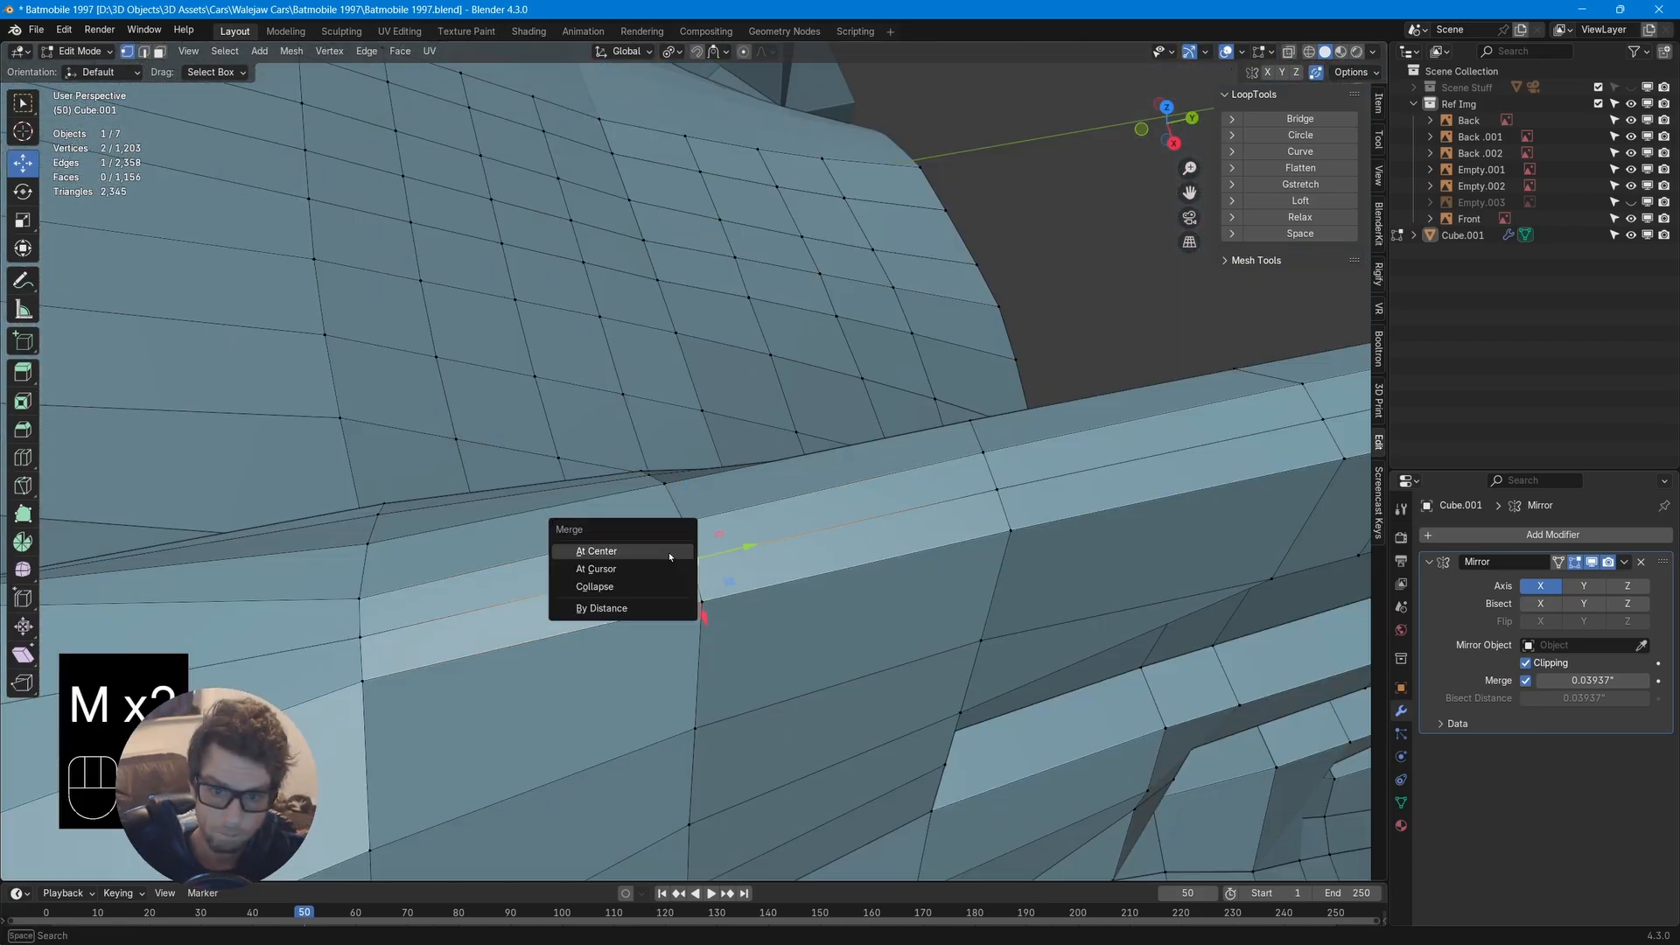
pyautogui.click(669, 557)
pyautogui.press('x')
pyautogui.click(720, 546)
# Vertex-slide the point on the wheel-arch rim in front of the second rib's recess
pyautogui.moveTo(721, 546); pyautogui.dragTo(604, 586, button='middle')
pyautogui.click(660, 532)
pyautogui.press('g')
pyautogui.press('g')
pyautogui.click(659, 536)
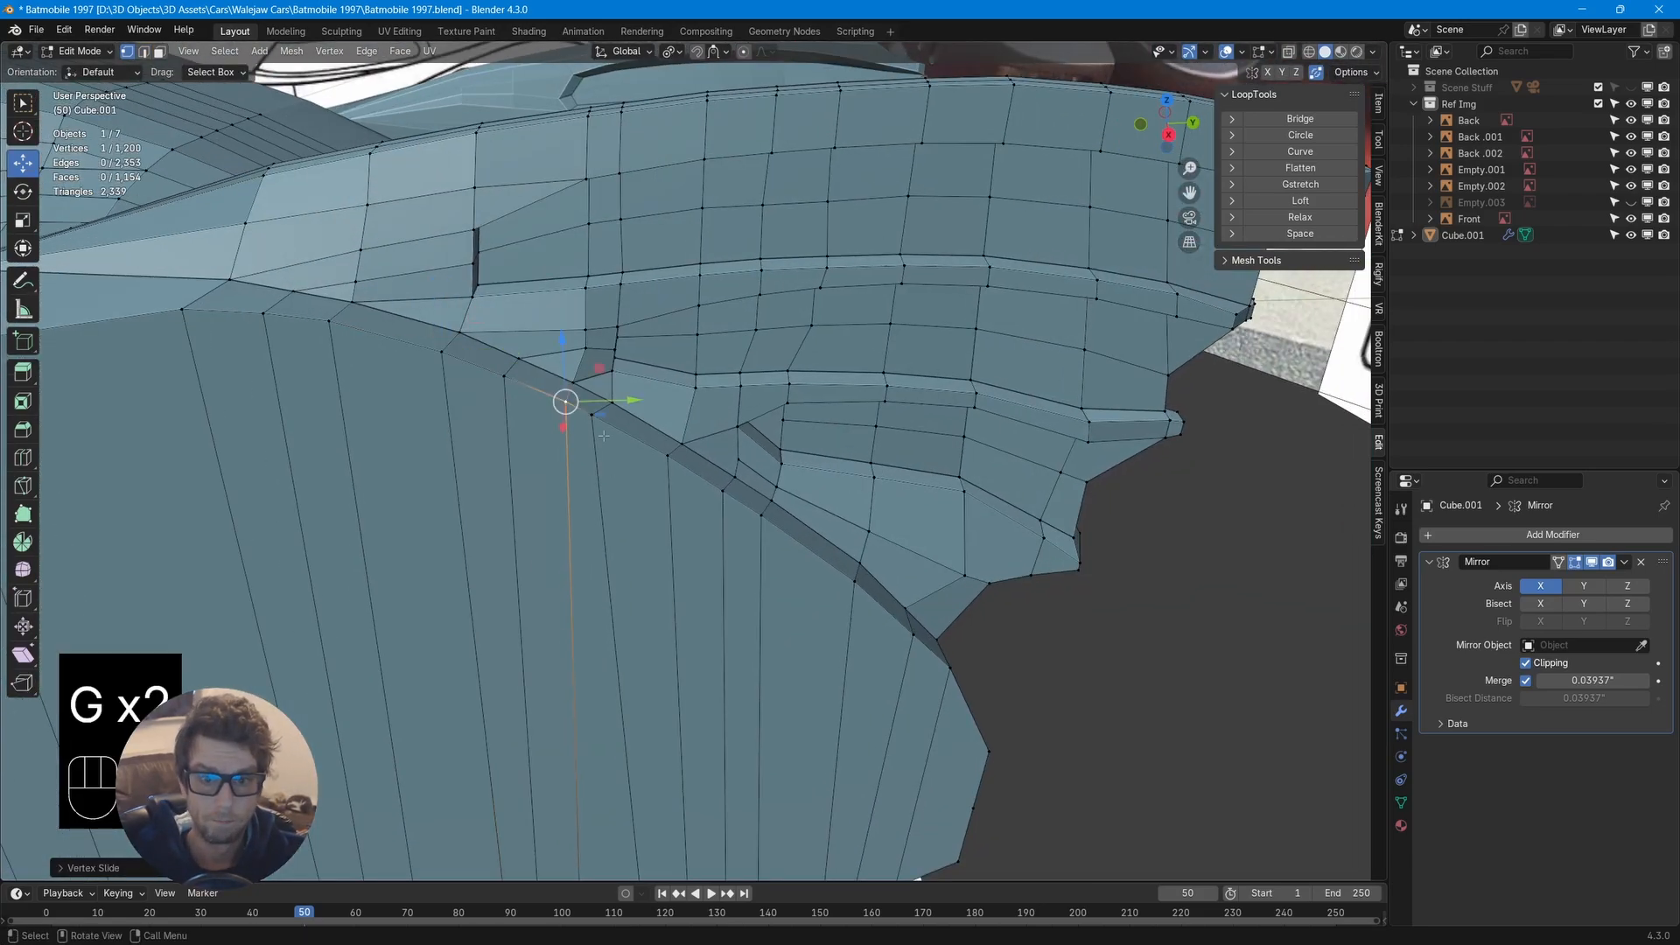
# Dissolve the surplus edge loop running down the body side and vertex-slide the rim point ahead of the second rib's recess
pyautogui.scroll(3, 603, 436)
pyautogui.keyDown('alt'); pyautogui.click(645, 619); pyautogui.keyUp('alt')
pyautogui.press('x')
pyautogui.click(631, 631)
pyautogui.click(718, 555)
pyautogui.press('g')
pyautogui.press('g')
pyautogui.click(757, 568)
pyautogui.moveTo(757, 569)
pyautogui.mouseDown(button='middle')
pyautogui.moveTo(818, 460)
pyautogui.moveTo(774, 551)
pyautogui.mouseUp(button='middle')
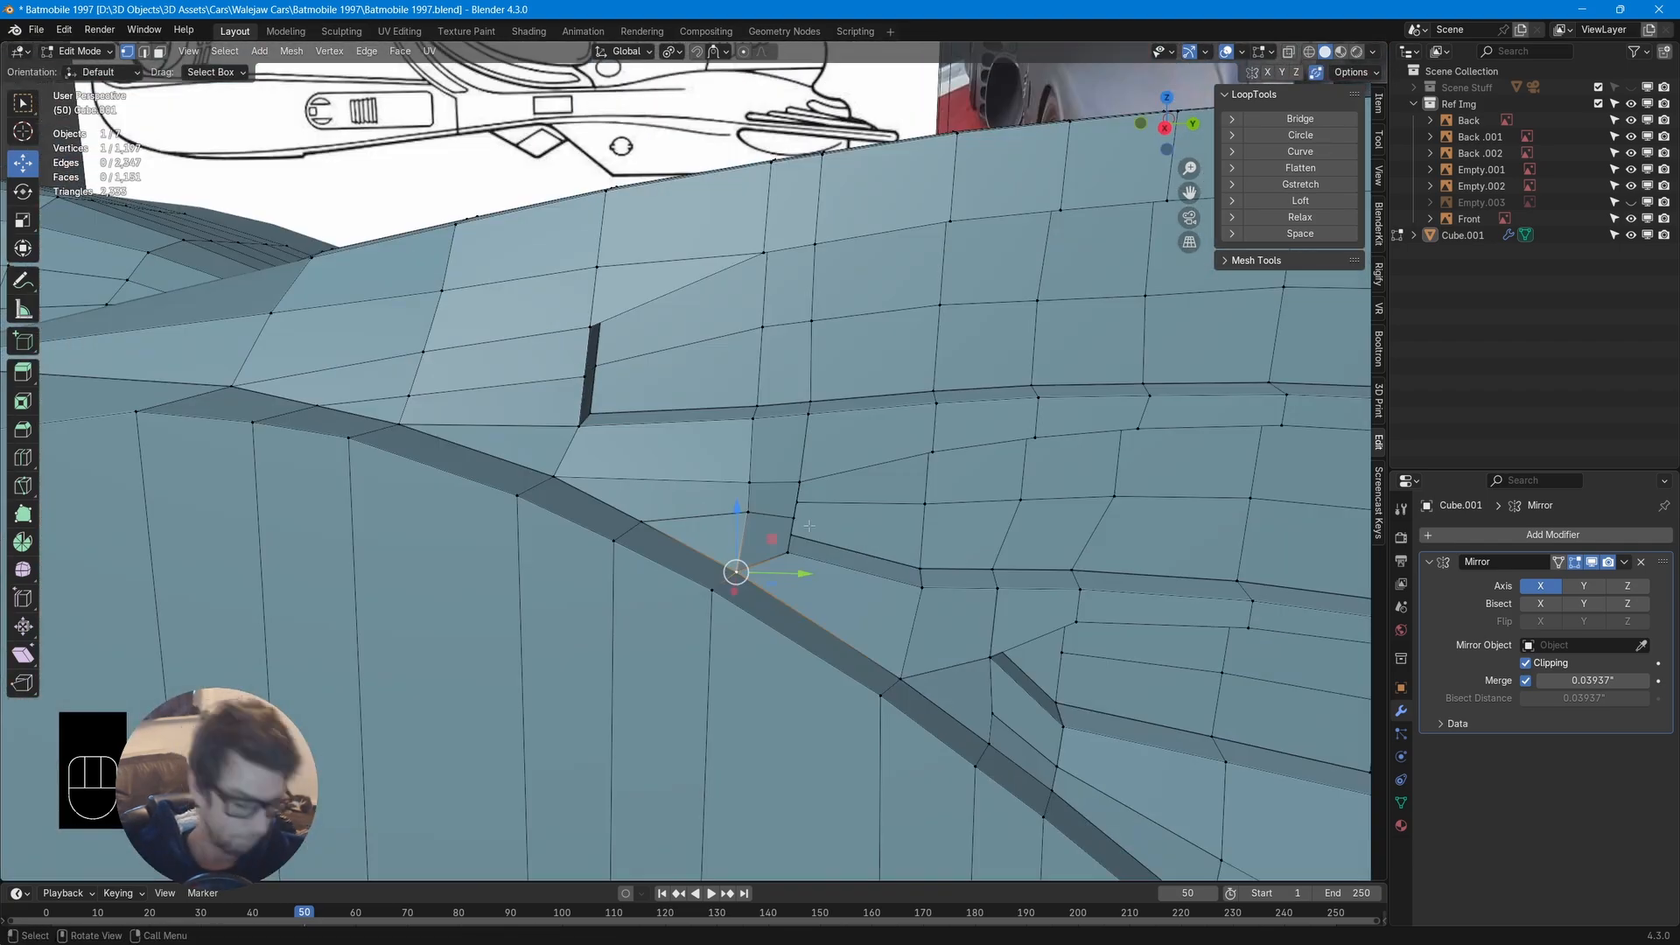
# Slide the edges between the wheel-arch rim and the second rib's recess to even out their spacing
pyautogui.keyDown('alt'); pyautogui.click(743, 490); pyautogui.keyUp('alt')
pyautogui.press('g')
pyautogui.press('g')
pyautogui.click(710, 514)
pyautogui.press('g')
pyautogui.press('g')
pyautogui.moveTo(734, 426)
pyautogui.mouseDown(button='middle')
pyautogui.moveTo(691, 490)
pyautogui.moveTo(744, 428)
pyautogui.moveTo(735, 455)
pyautogui.mouseUp(button='middle')
pyautogui.click(715, 503)
# Vertex-slide a point by the second rib's recess and a neighbouring point on the wheel-arch rim
pyautogui.click(735, 460)
pyautogui.press('g')
pyautogui.press('g')
pyautogui.click(788, 474)
pyautogui.click(500, 459)
pyautogui.press('g')
pyautogui.press('g')
pyautogui.click(534, 477)
pyautogui.moveTo(542, 481); pyautogui.dragTo(600, 543, button='middle')
pyautogui.keyDown('shift'); pyautogui.moveTo(743, 630); pyautogui.dragTo(567, 443, button='middle'); pyautogui.keyUp('shift')
pyautogui.moveTo(595, 507); pyautogui.dragTo(585, 483, button='middle')
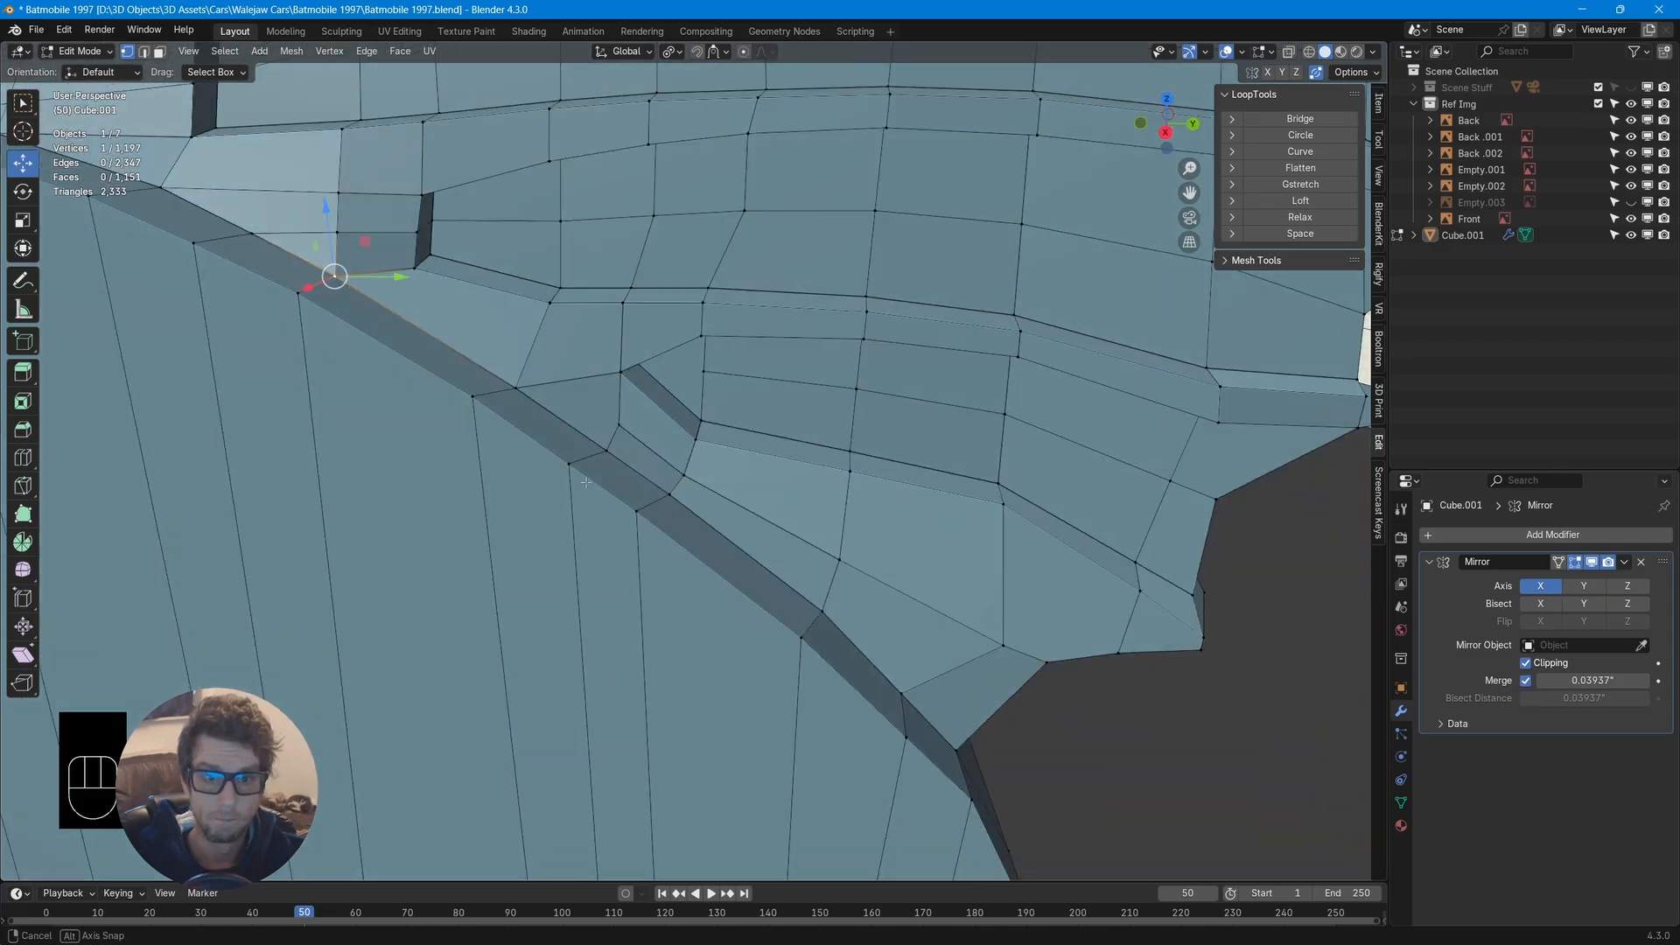
# Try to add a loop cut at the fin's base near the lowest rib's recess, and undo it
pyautogui.moveTo(646, 362); pyautogui.dragTo(638, 507, button='middle')
pyautogui.scroll(-6, 595, 463)
pyautogui.scroll(6, 640, 555)
pyautogui.click(615, 590)
pyautogui.moveTo(615, 590); pyautogui.dragTo(516, 397, button='middle')
pyautogui.scroll(-5, 628, 573)
pyautogui.hotkey('ctrl', 'r')
pyautogui.click(565, 427)
pyautogui.click(564, 428)
pyautogui.hotkey('ctrl', 'z')
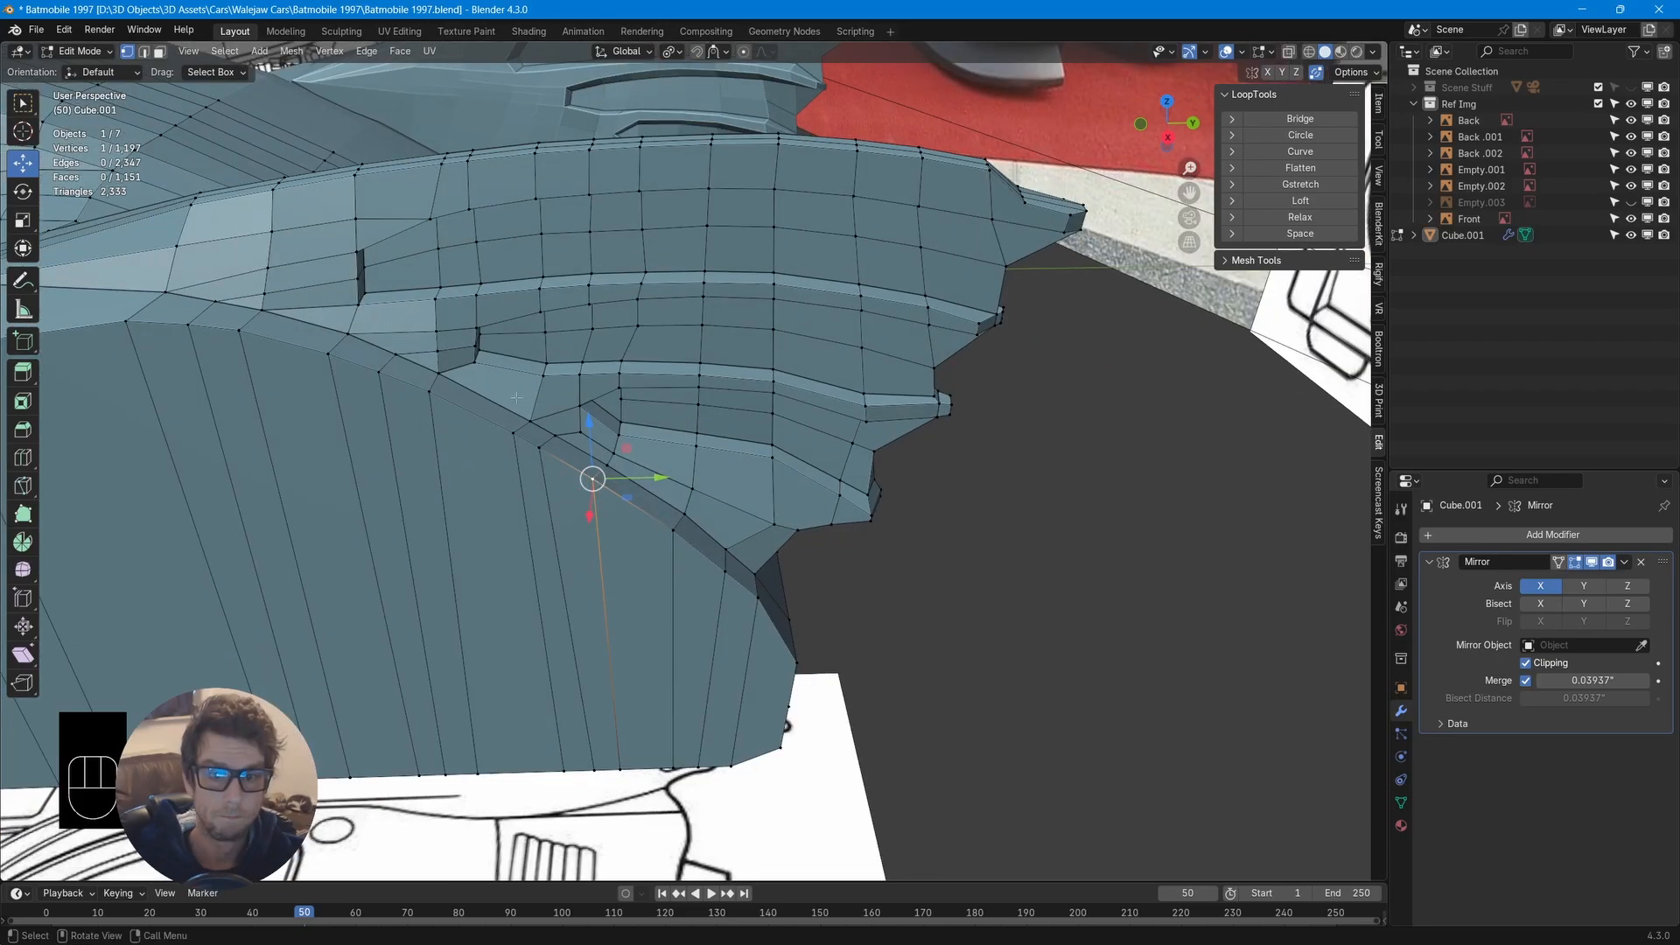
# Vertex-slide the outer wheel-arch rim vertex below the lowest rib's front recess along the rim
pyautogui.click(591, 480)
pyautogui.press('g')
pyautogui.press('g')
pyautogui.press('g')
pyautogui.press('g')
pyautogui.click(570, 474)
# Lower the vertex on the wheel arch's upper edge ahead of the fin by about 1.6 inches along Z
pyautogui.moveTo(569, 474); pyautogui.dragTo(560, 394, button='middle')
pyautogui.click(406, 363)
pyautogui.moveTo(394, 302); pyautogui.dragTo(394, 317)
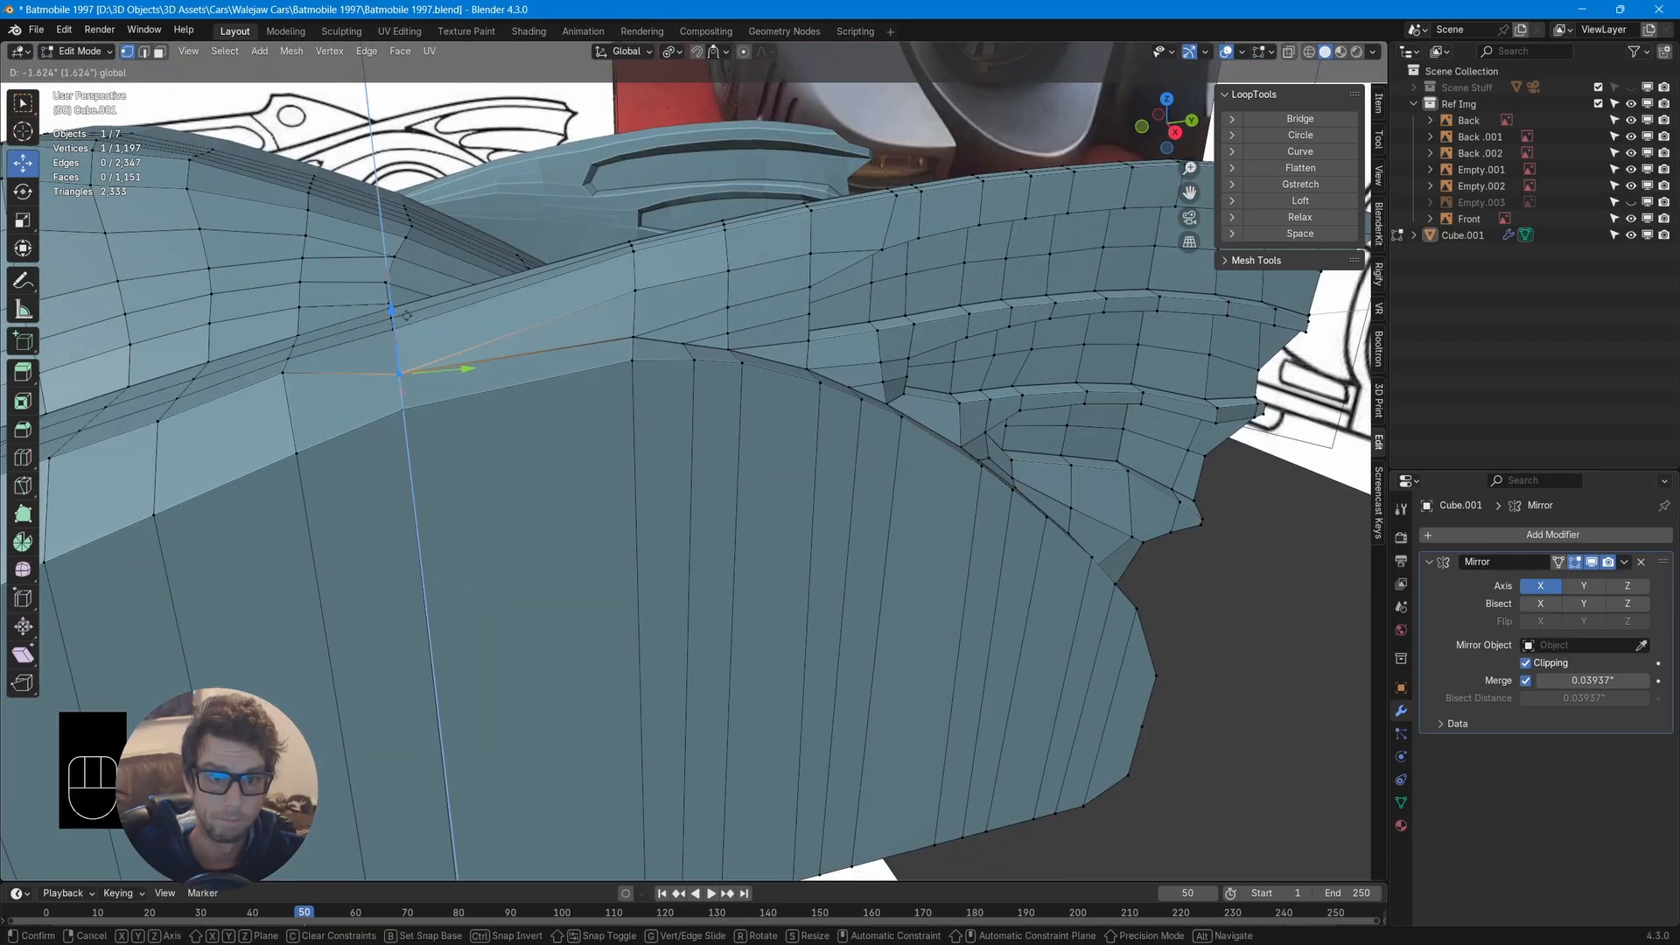
# Dissolve the four connected edges running along the fin's front side above the top rib's recess
pyautogui.moveTo(393, 317); pyautogui.dragTo(428, 262, button='middle')
pyautogui.scroll(-5, 1118, 151)
pyautogui.moveTo(997, 678); pyautogui.dragTo(858, 711, button='middle')
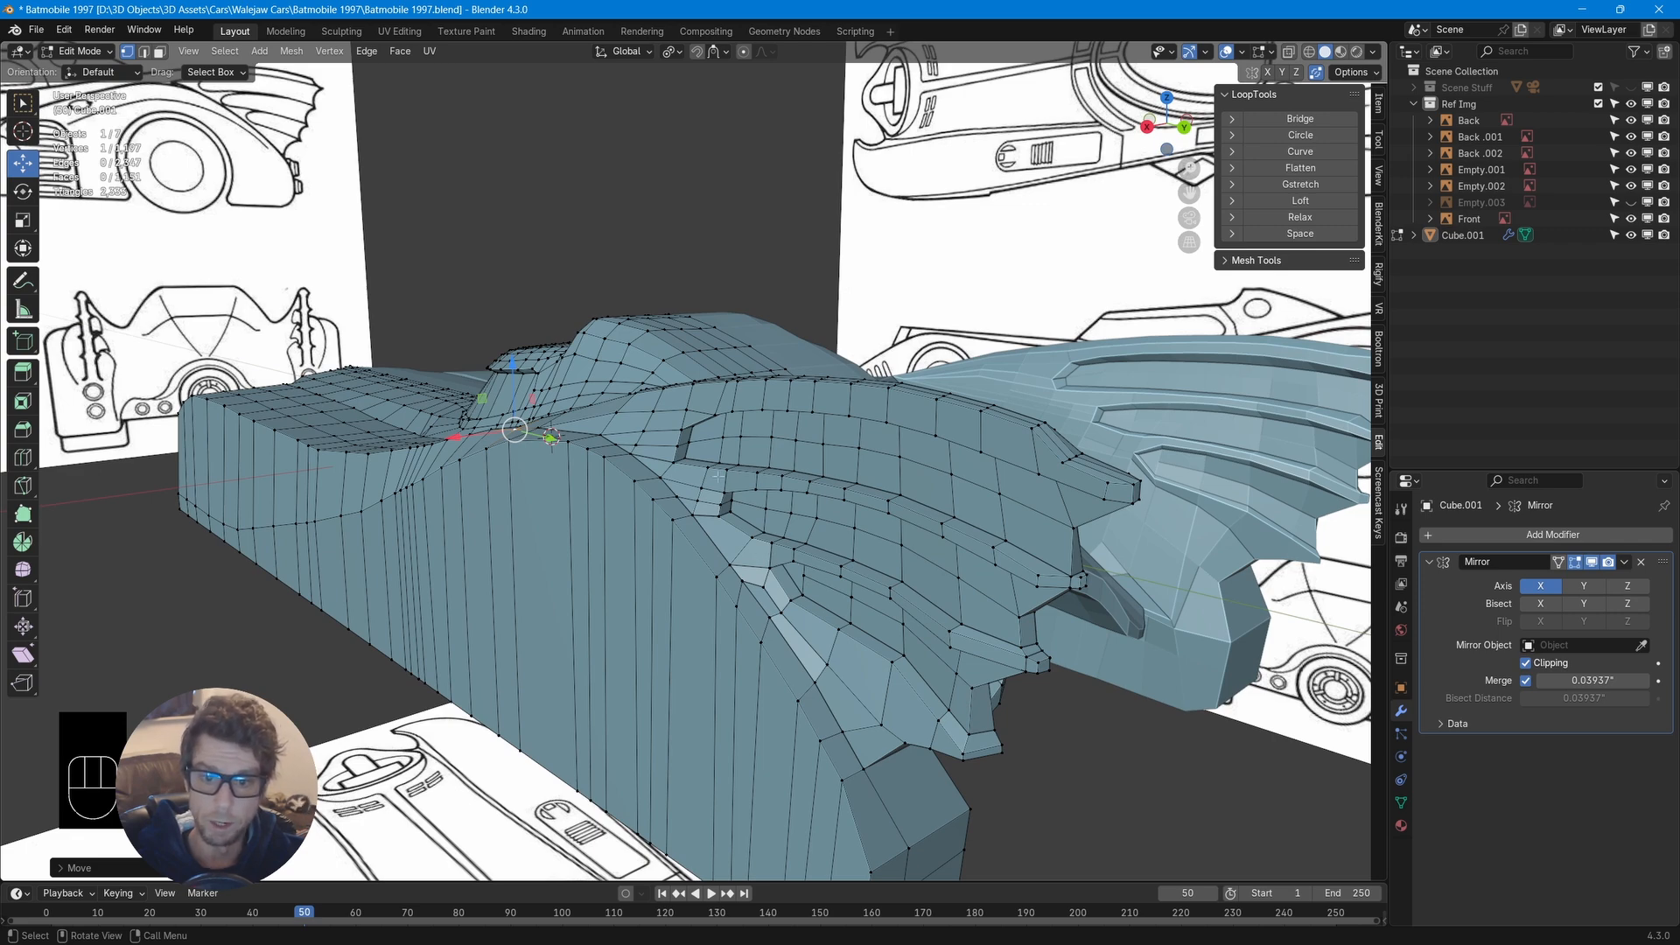
pyautogui.moveTo(723, 422); pyautogui.dragTo(814, 551, button='middle')
pyautogui.scroll(5, 796, 429)
pyautogui.moveTo(814, 551); pyautogui.dragTo(792, 495, button='middle')
pyautogui.scroll(-2, 791, 495)
pyautogui.keyDown('shift'); pyautogui.moveTo(792, 494); pyautogui.dragTo(653, 492, button='middle'); pyautogui.keyUp('shift')
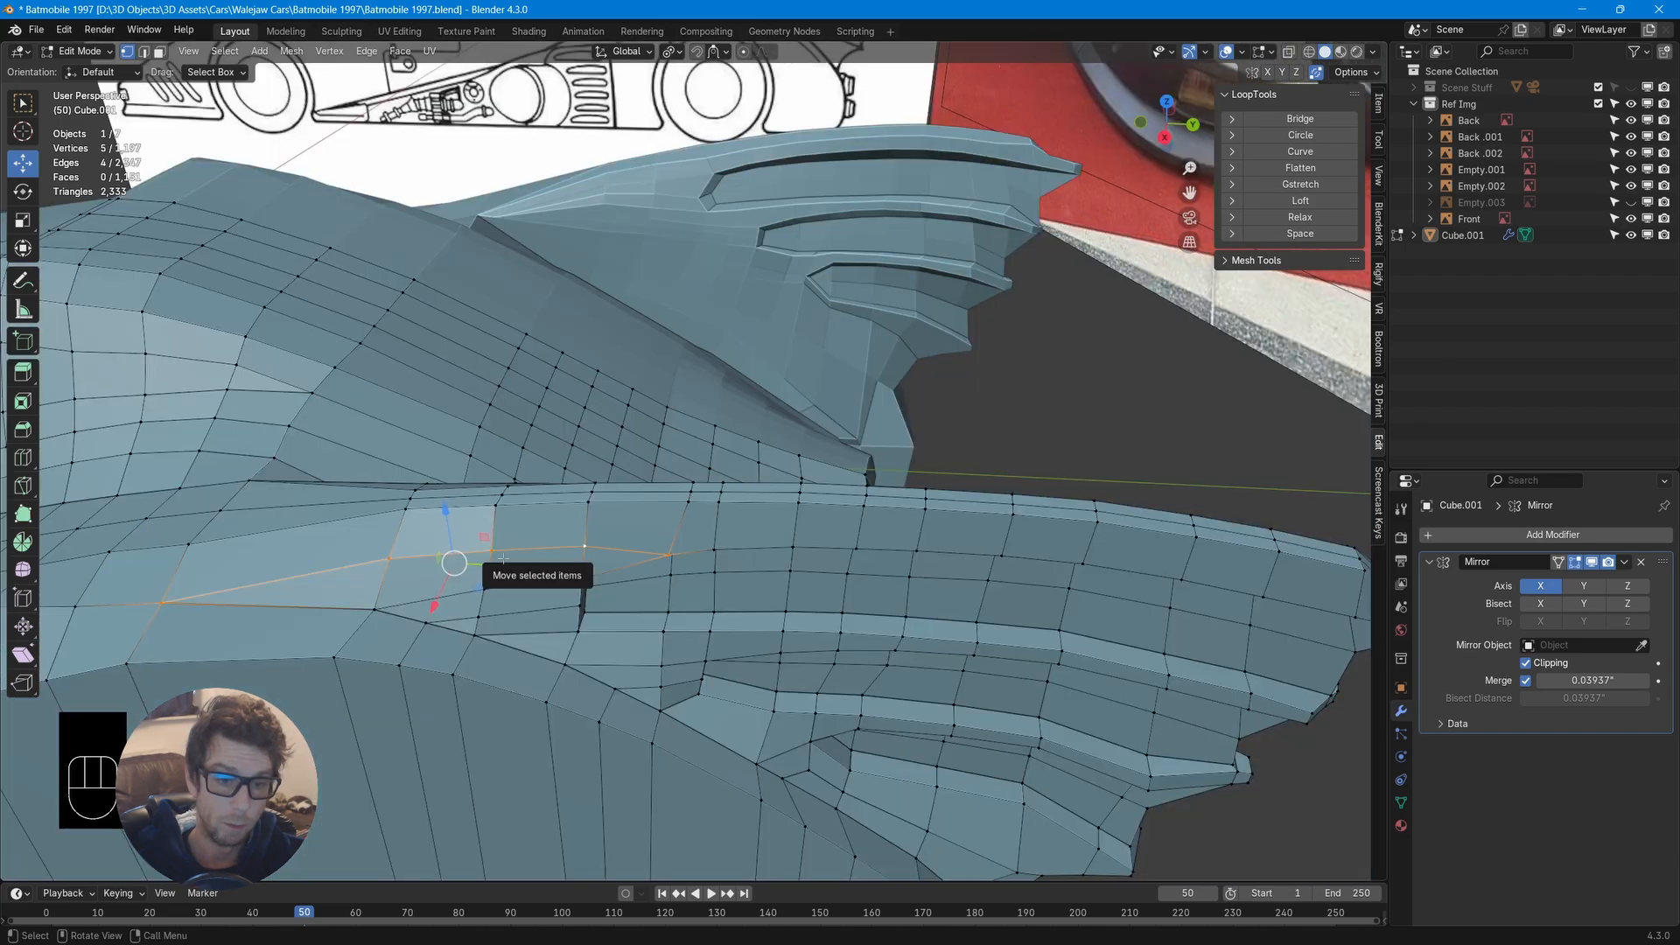
pyautogui.press('x')
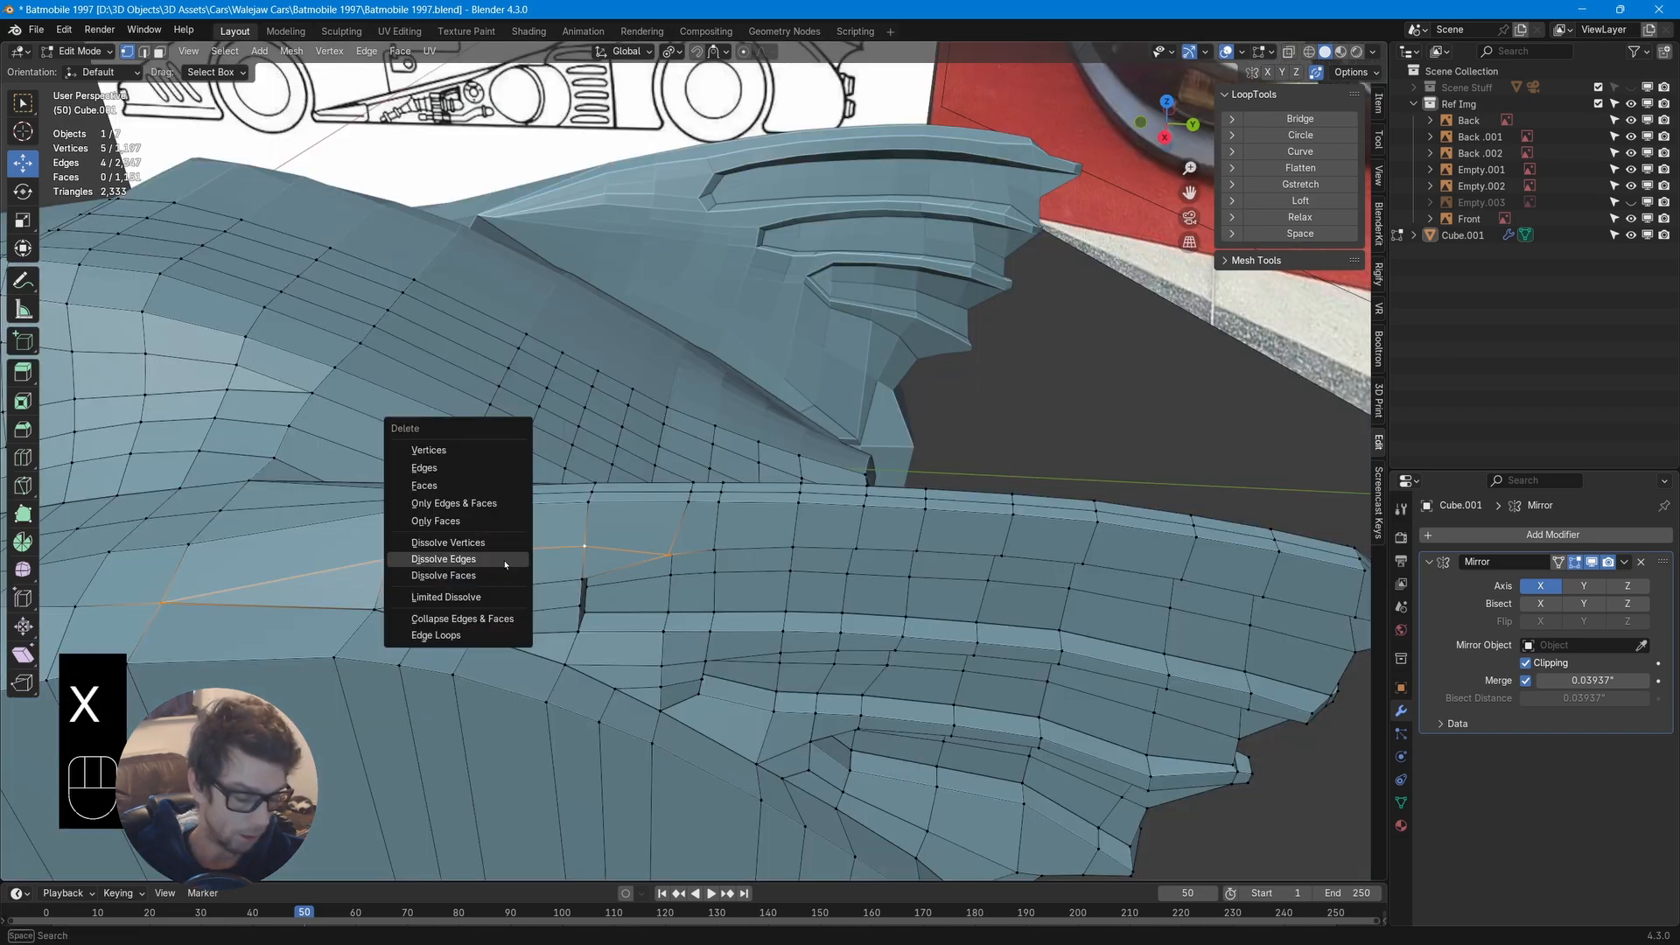
pyautogui.click(443, 558)
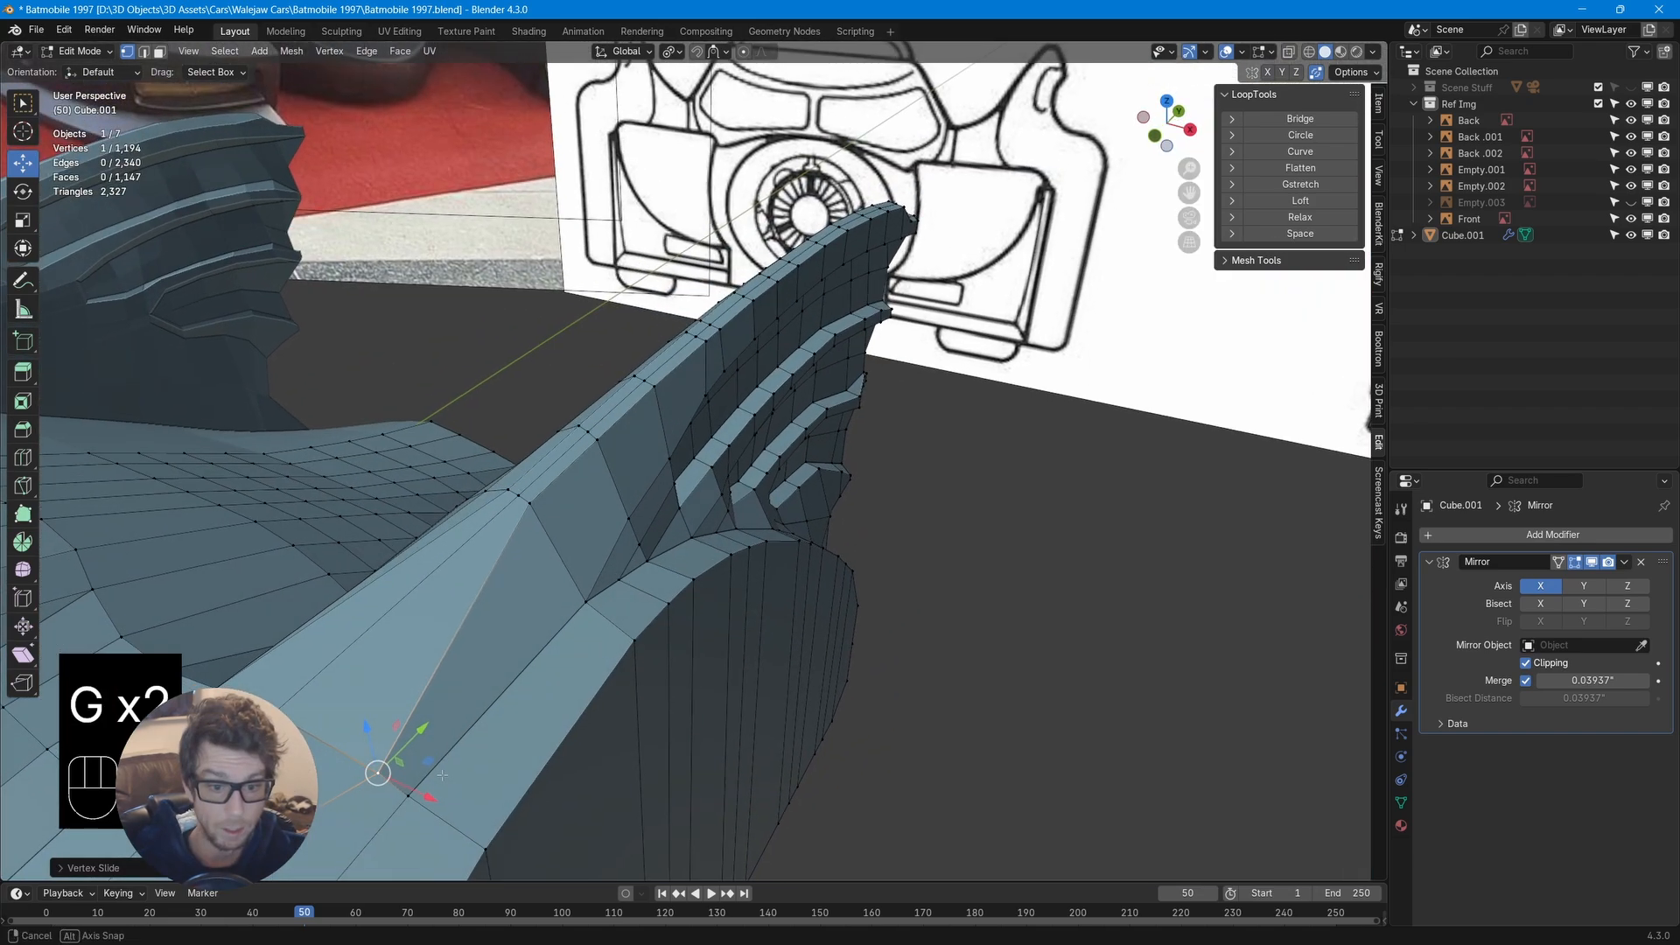
# Vertex-slide the vertex on the body ridge ahead of the fin's front end
pyautogui.moveTo(682, 490); pyautogui.dragTo(648, 463, button='middle')
pyautogui.moveTo(378, 772); pyautogui.dragTo(374, 768, button='middle')
pyautogui.press('g')
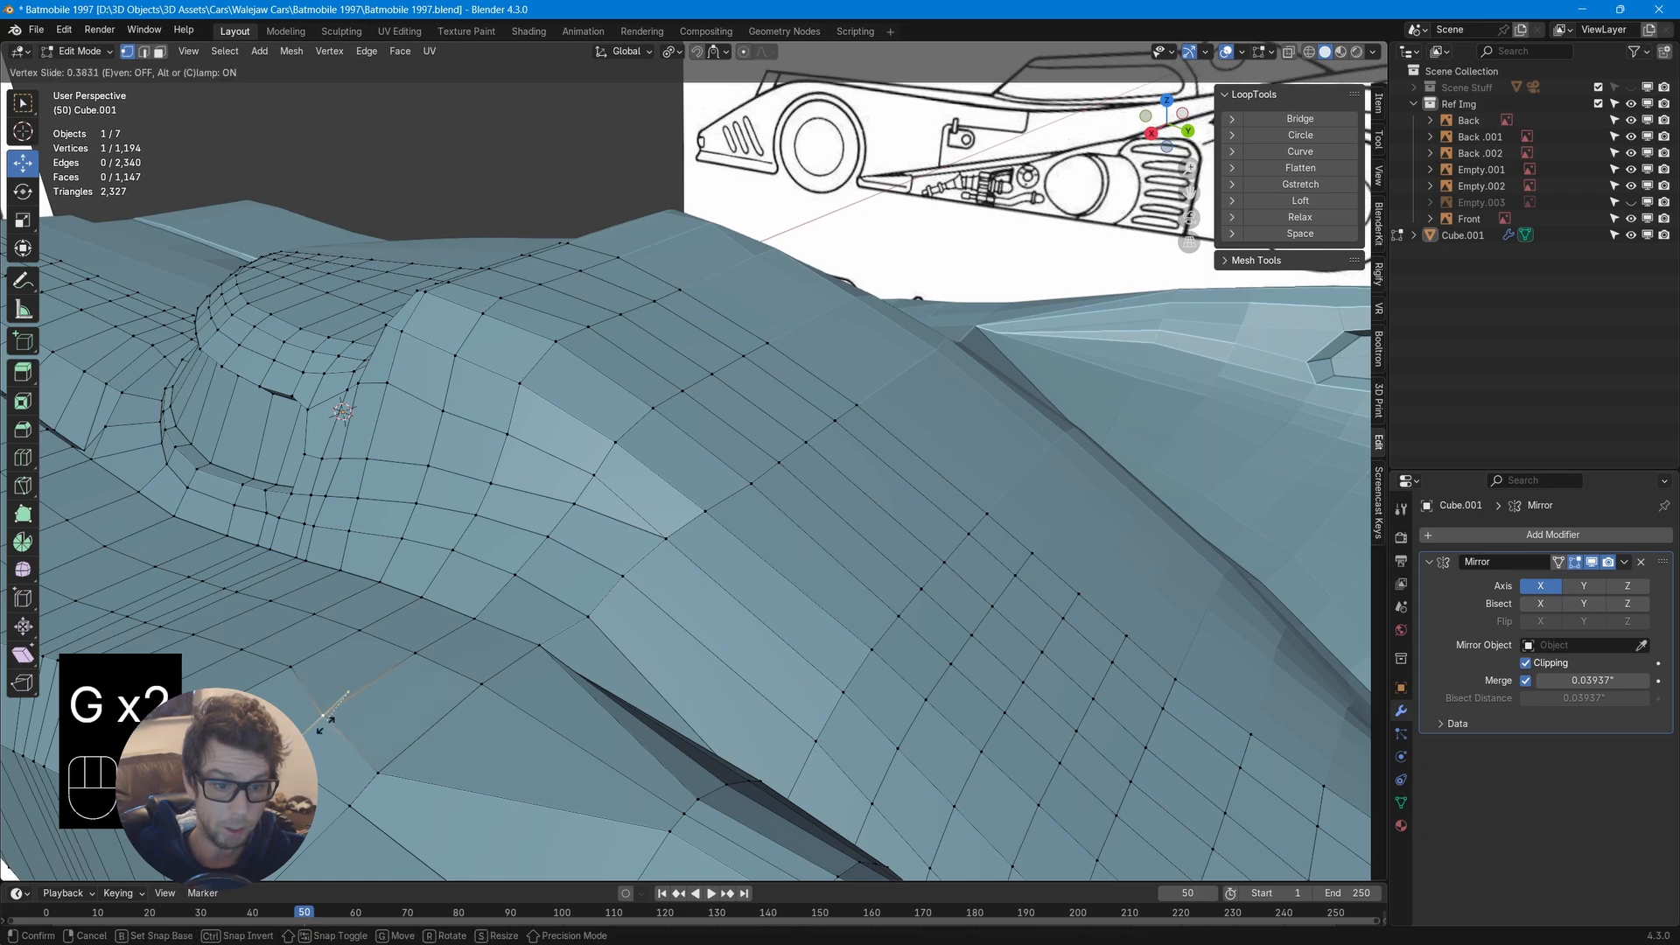
pyautogui.click(319, 732)
# Select the edge path near the top rib's rear underside, leave out one edge, and scale it along Z
pyautogui.scroll(-6, 341, 717)
pyautogui.moveTo(385, 678); pyautogui.dragTo(389, 531, button='middle')
pyautogui.scroll(3, 423, 661)
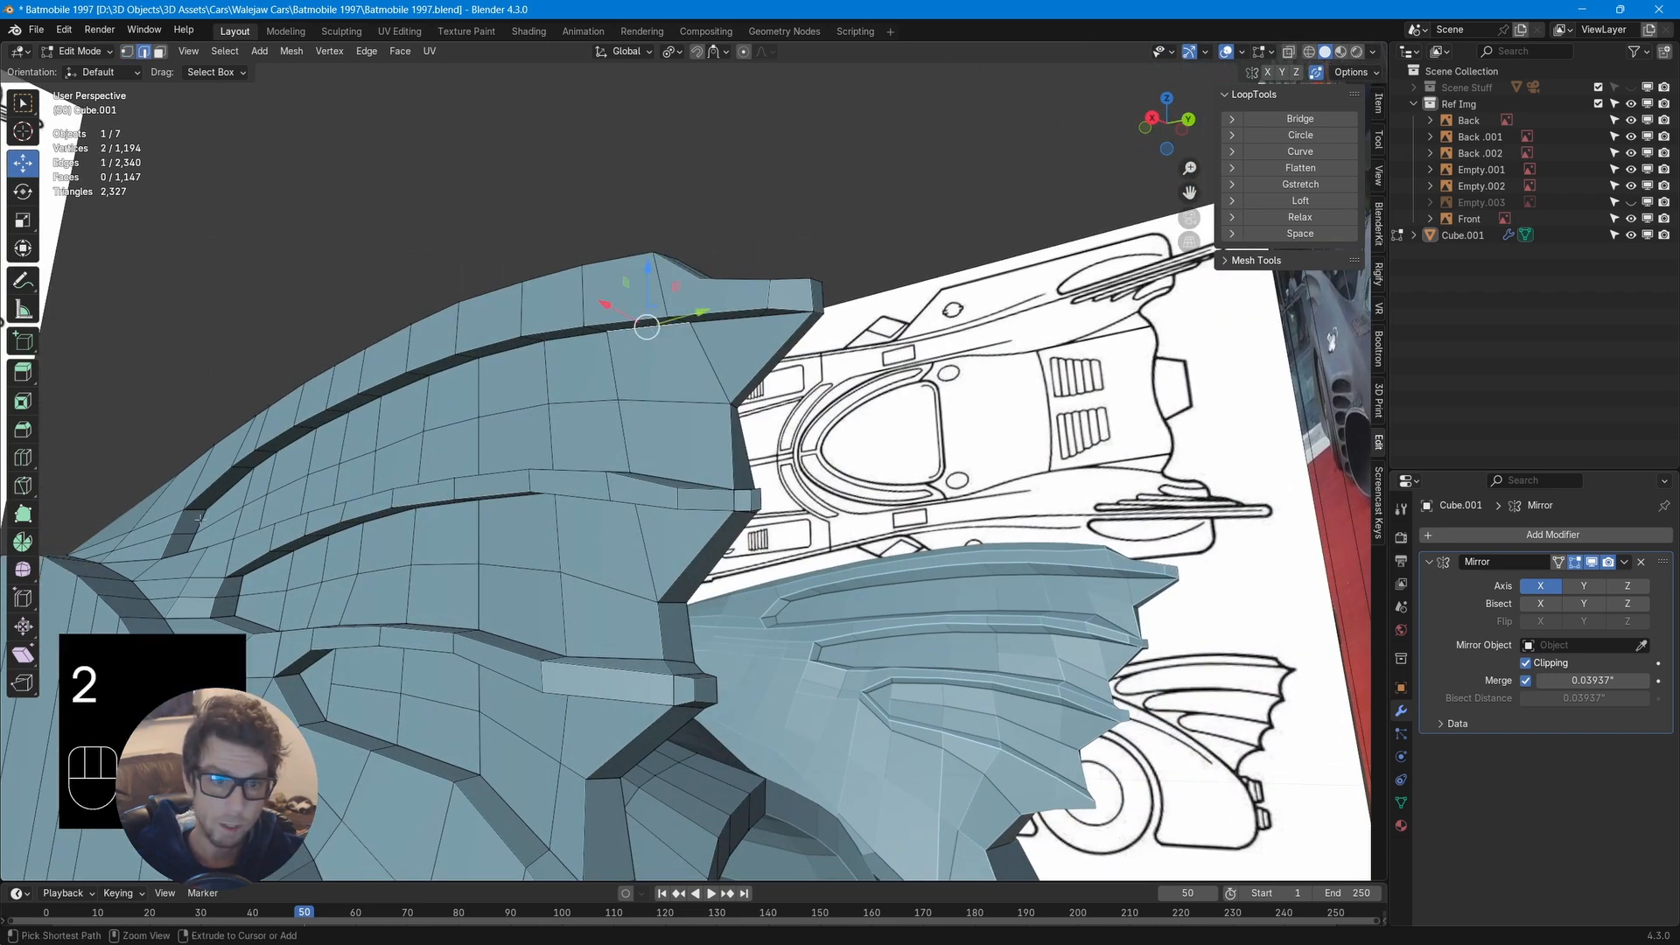
pyautogui.moveTo(288, 513); pyautogui.dragTo(325, 577, button='middle')
pyautogui.keyDown('ctrl'); pyautogui.click(691, 620); pyautogui.keyUp('ctrl')
pyautogui.moveTo(692, 619); pyautogui.dragTo(744, 560, button='middle')
pyautogui.keyDown('shift'); pyautogui.click(711, 594); pyautogui.keyUp('shift')
pyautogui.press('s')
pyautogui.press('z')
pyautogui.click(617, 578)
# Shift the selected rib edges slightly along one axis and rotate them to follow the fin's curve
pyautogui.moveTo(441, 462); pyautogui.dragTo(465, 464)
pyautogui.scroll(-3, 473, 473)
pyautogui.moveTo(533, 490); pyautogui.dragTo(490, 533, button='middle')
pyautogui.press('r')
pyautogui.click(589, 476)
# Select the pair of neighbouring edges near the top rib's rear end and move them along the fin
pyautogui.click(489, 554)
pyautogui.keyDown('shift'); pyautogui.click(482, 573); pyautogui.keyUp('shift')
pyautogui.moveTo(489, 486); pyautogui.dragTo(632, 493)
pyautogui.click(544, 532)
pyautogui.keyDown('shift'); pyautogui.click(537, 568); pyautogui.keyUp('shift')
pyautogui.click(581, 533)
pyautogui.click(634, 532)
pyautogui.moveTo(606, 595); pyautogui.dragTo(545, 610, button='middle')
# Select the long edge path between the top and second ribs and edge-slide it
pyautogui.click(527, 557)
pyautogui.keyDown('ctrl'); pyautogui.click(853, 568); pyautogui.keyUp('ctrl')
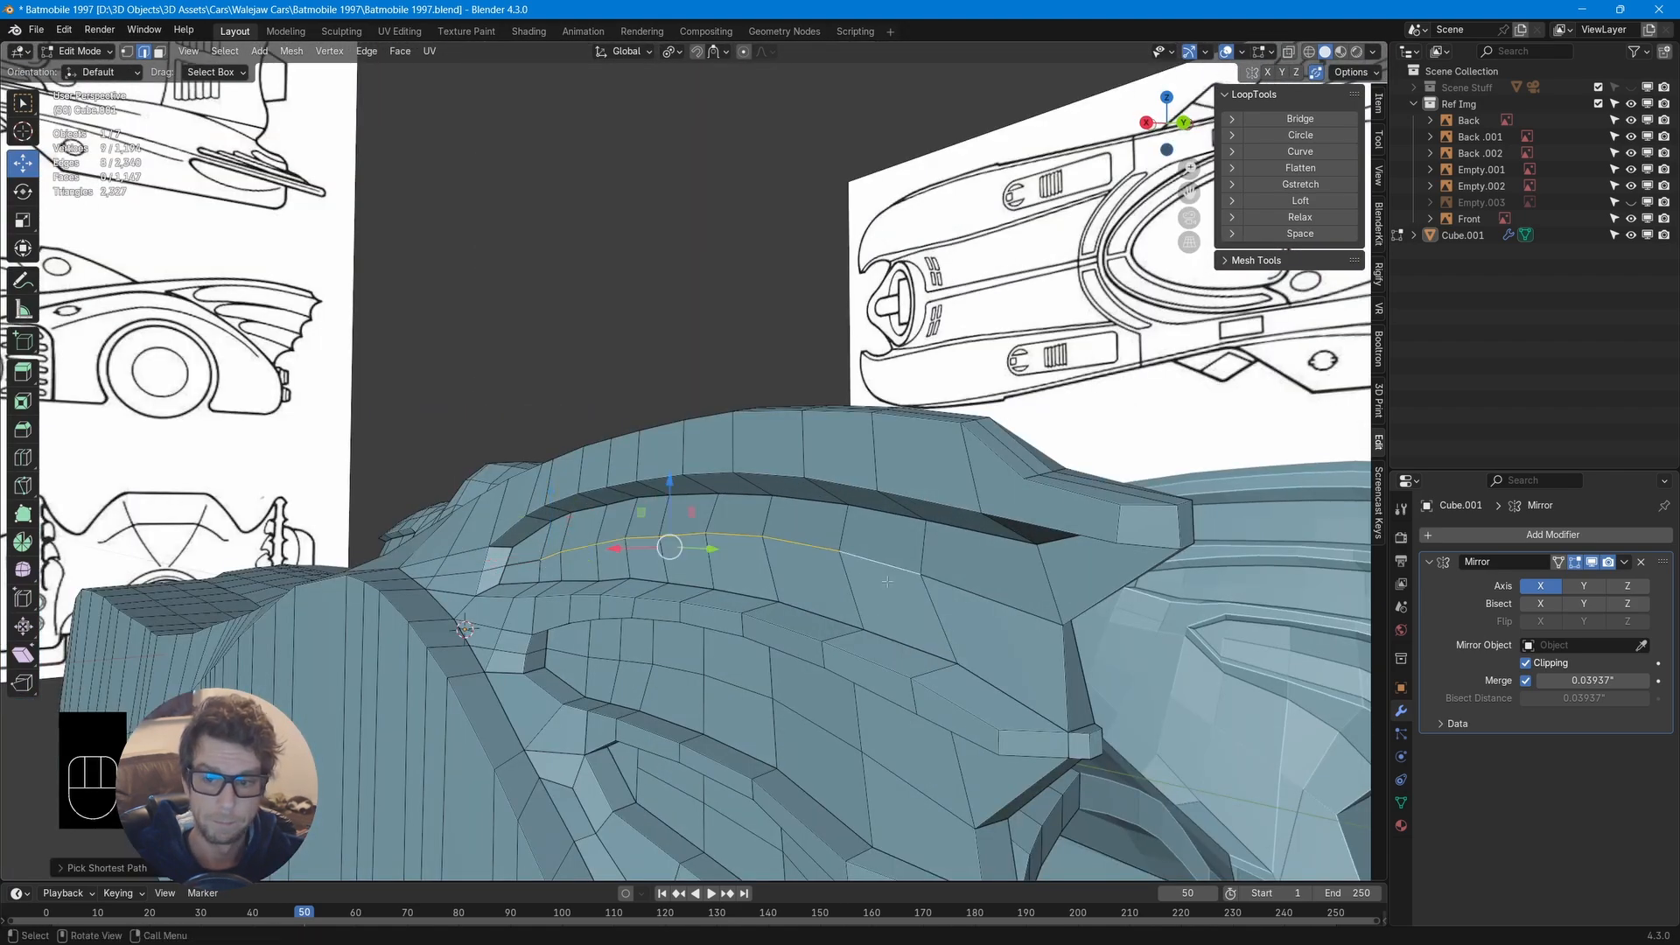
pyautogui.moveTo(857, 569); pyautogui.dragTo(901, 604, button='middle')
pyautogui.press('1')
pyautogui.press('g')
pyautogui.press('g')
pyautogui.press('g')
pyautogui.press('g')
pyautogui.click(1003, 439)
pyautogui.moveTo(1003, 439); pyautogui.dragTo(1040, 458, button='middle')
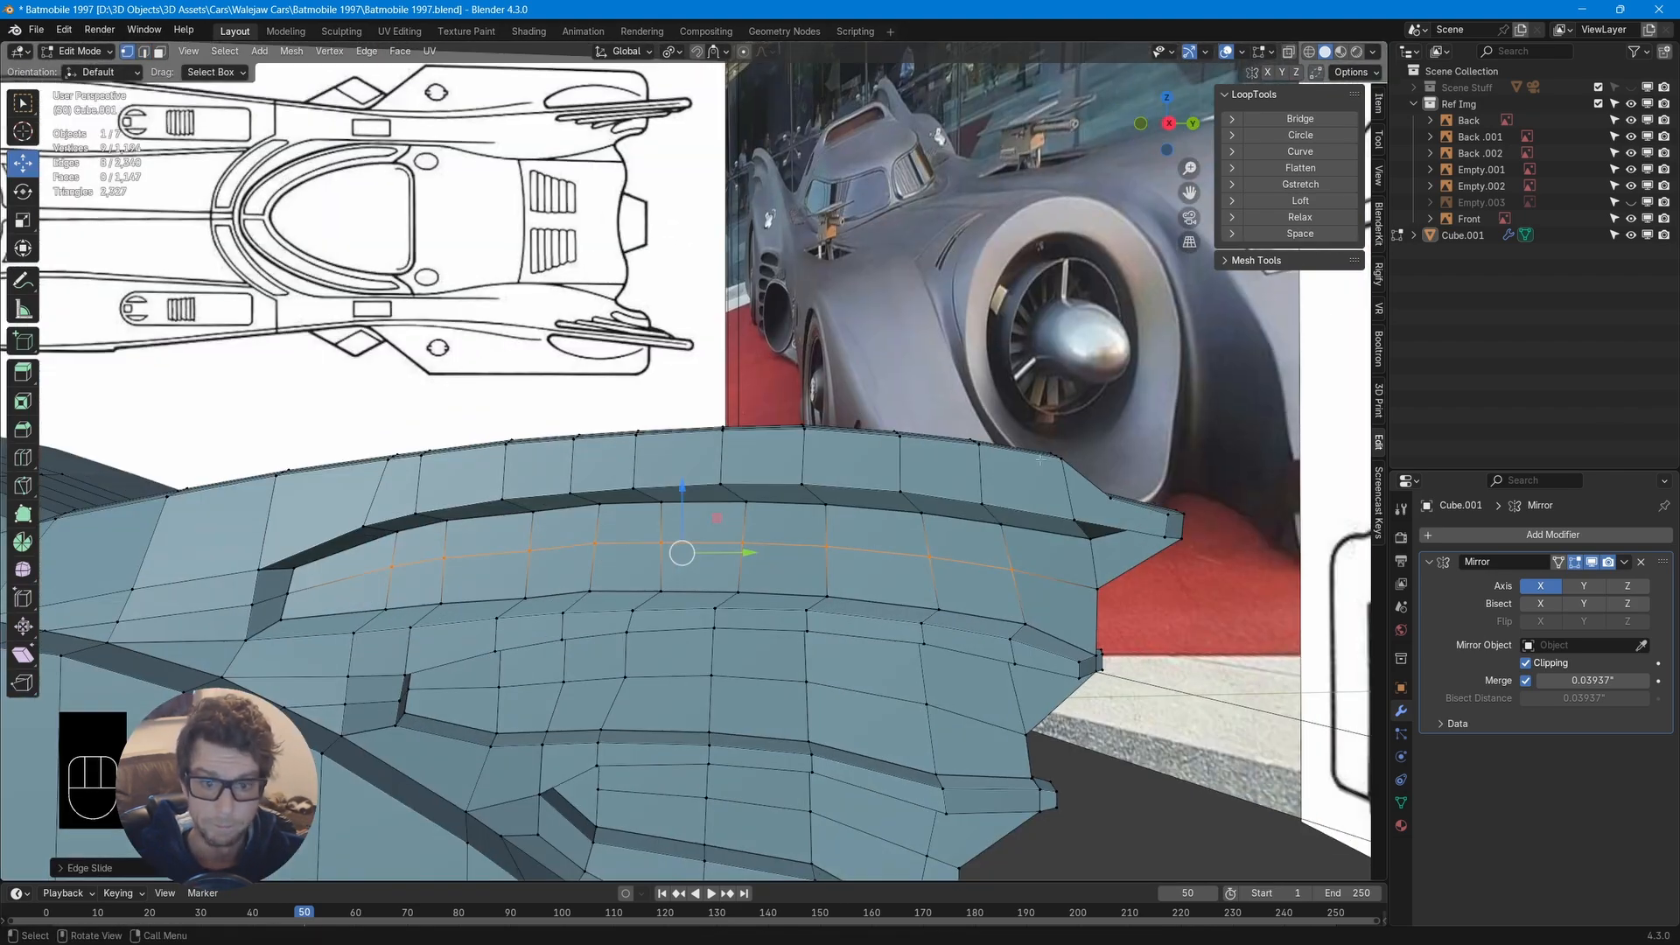
# Move the vertex at the base of the top rib's tip slightly rearward along Y
pyautogui.moveTo(518, 539); pyautogui.dragTo(455, 507, button='middle')
pyautogui.click(938, 455)
pyautogui.moveTo(1004, 455); pyautogui.dragTo(1012, 456)
pyautogui.moveTo(1012, 456); pyautogui.dragTo(657, 386, button='middle')
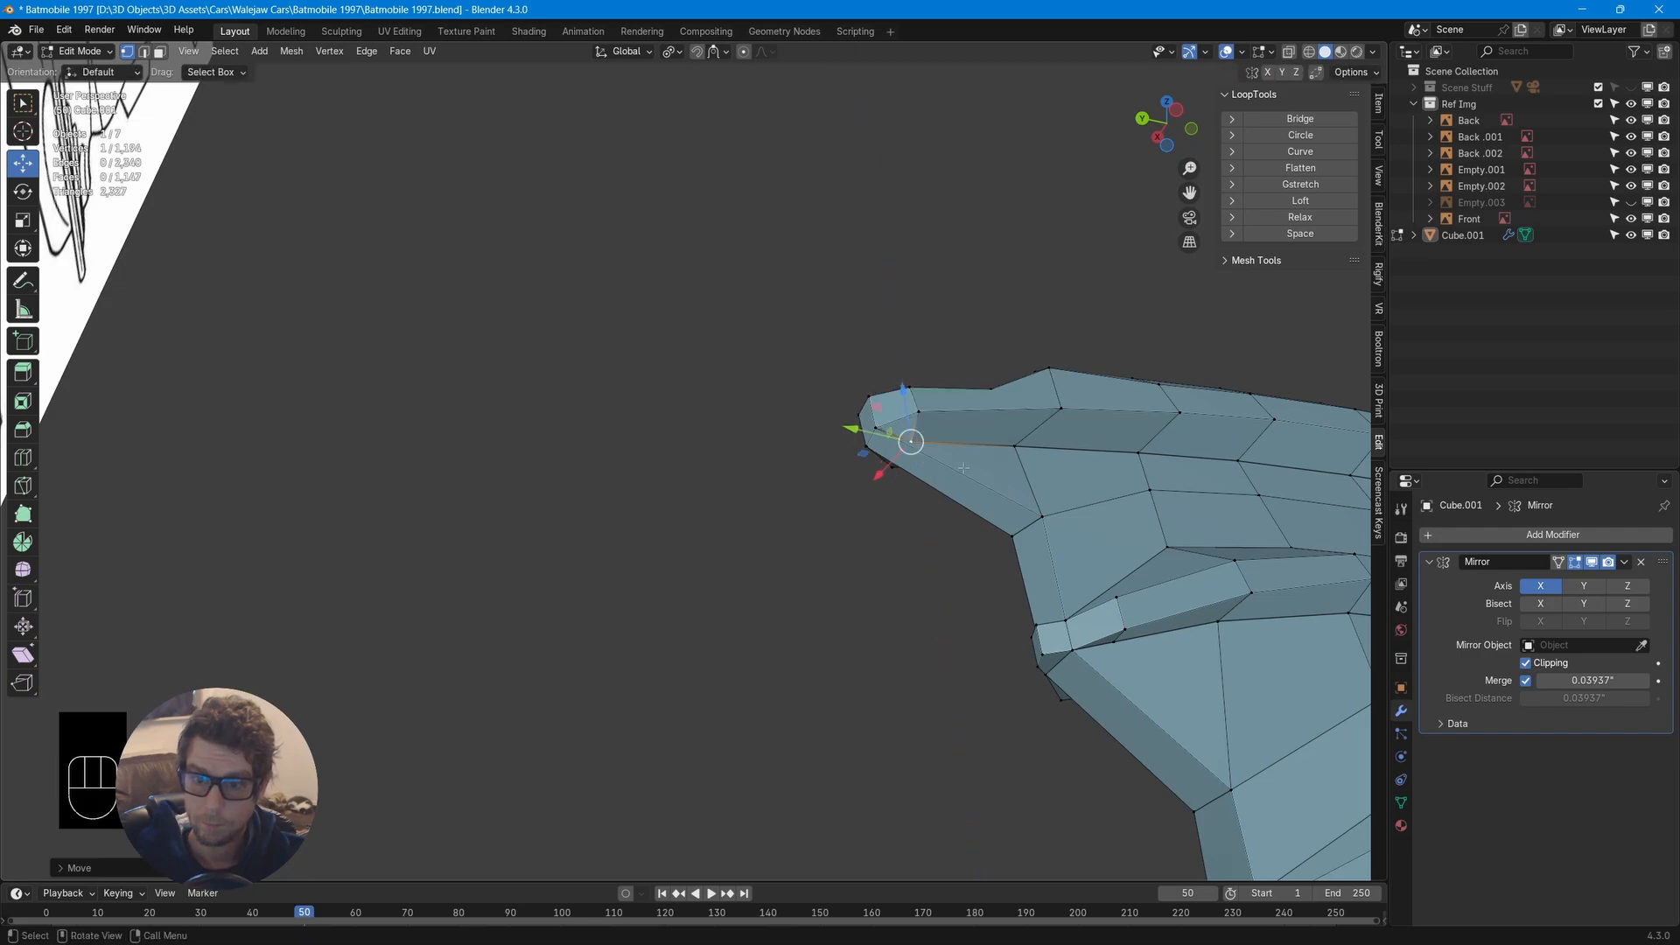
pyautogui.moveTo(963, 468); pyautogui.dragTo(987, 526, button='middle')
pyautogui.press('k')
pyautogui.moveTo(929, 420); pyautogui.dragTo(875, 420, button='middle')
pyautogui.press('2')
pyautogui.press('Escape')
# Dissolve the surplus edges around the top rib's tip
pyautogui.press('2')
pyautogui.click(924, 401)
pyautogui.press('x')
# Extrude the end face of the top rib's tip rearward along Y
pyautogui.moveTo(739, 495)
pyautogui.mouseDown(button='middle')
pyautogui.moveTo(831, 516)
pyautogui.moveTo(704, 492)
pyautogui.moveTo(855, 440)
pyautogui.moveTo(862, 420)
pyautogui.moveTo(795, 472)
pyautogui.moveTo(821, 496)
pyautogui.moveTo(802, 544)
pyautogui.moveTo(951, 633)
pyautogui.mouseUp(button='middle')
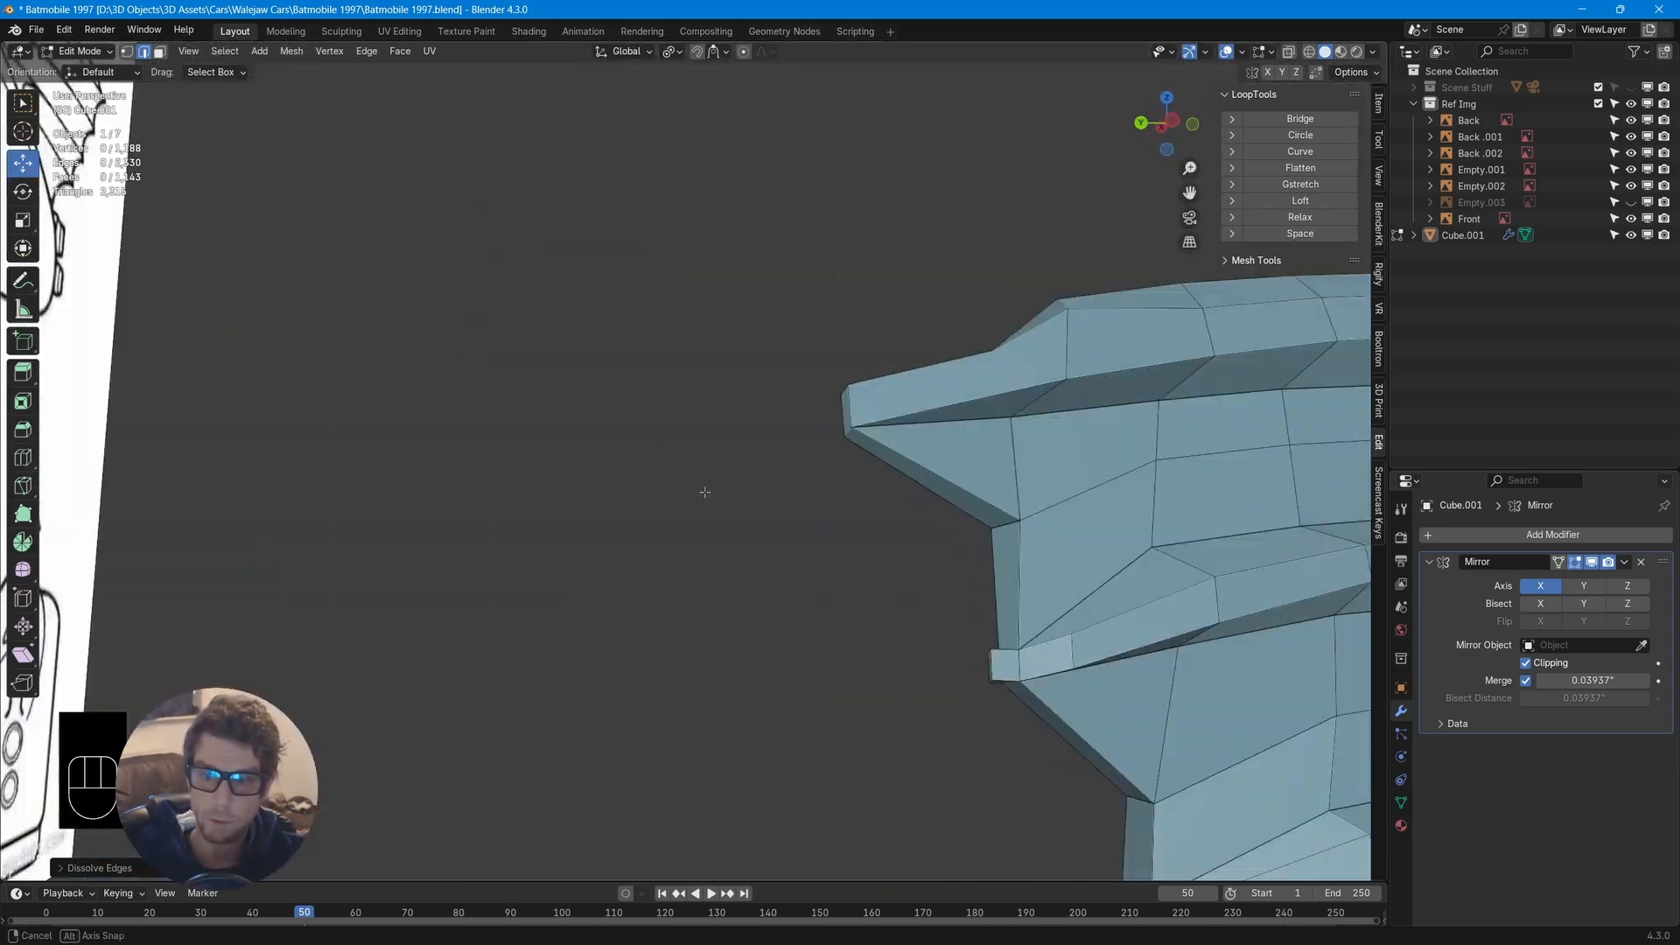
pyautogui.press('3')
pyautogui.click(852, 404)
pyautogui.press('e')
pyautogui.press('x')
pyautogui.press('y')
pyautogui.click(798, 407)
# Rotate the extruded end face of the rib tip about the Z axis
pyautogui.press('3')
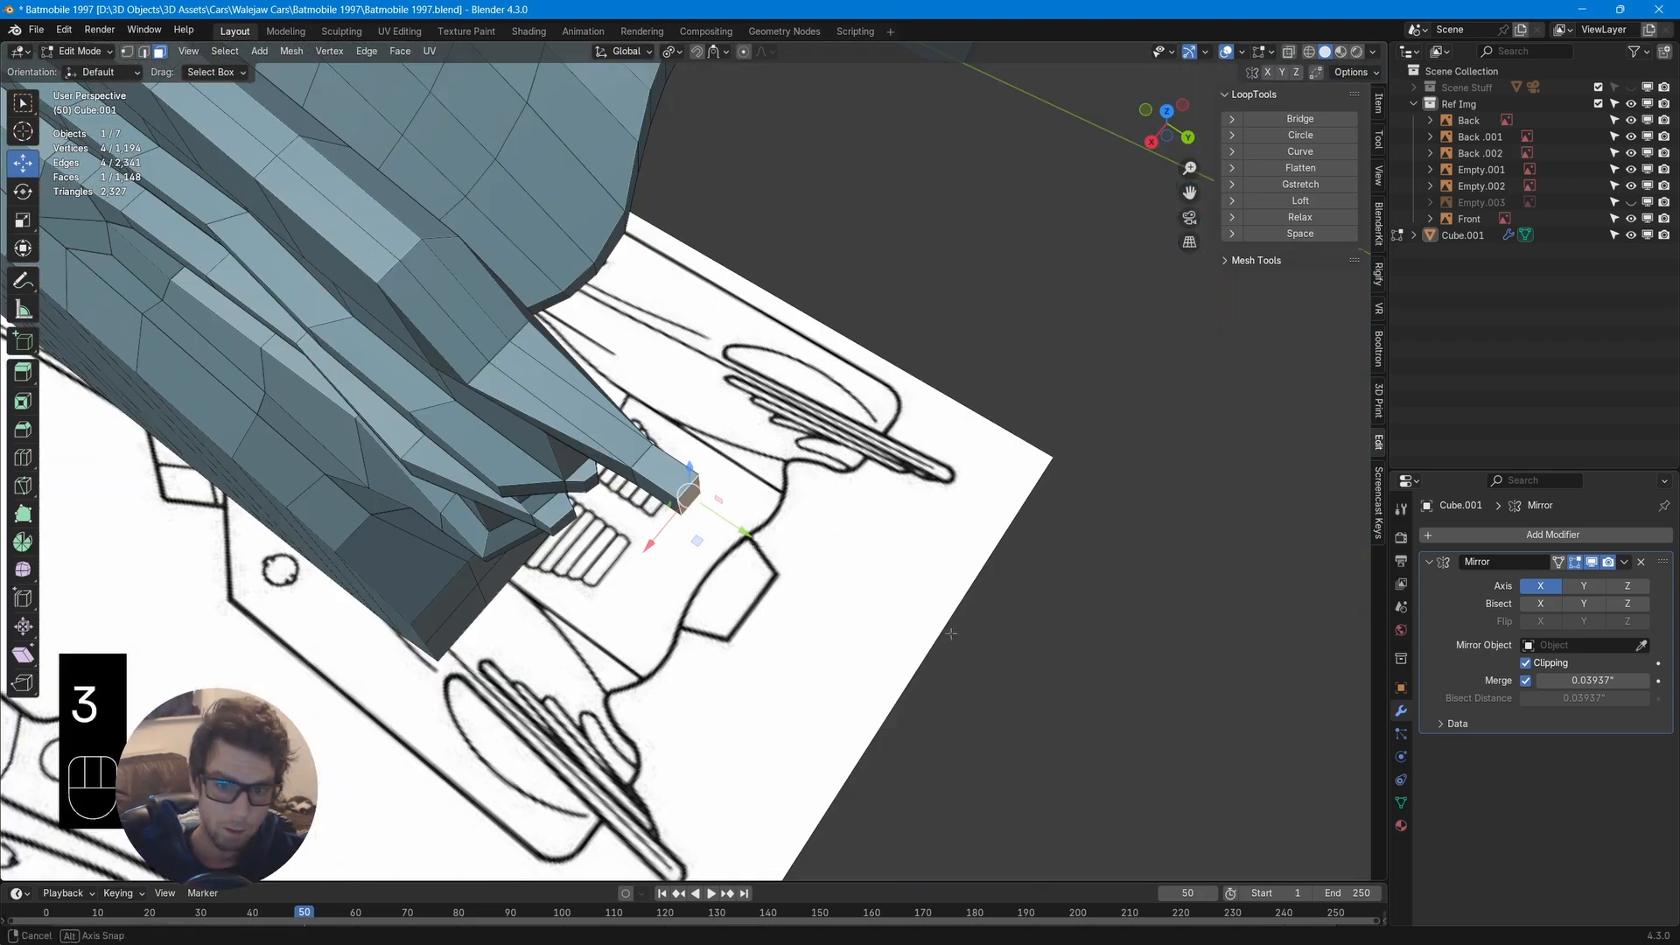
pyautogui.moveTo(754, 514)
pyautogui.mouseDown(button='middle')
pyautogui.moveTo(604, 411)
pyautogui.moveTo(669, 560)
pyautogui.moveTo(823, 433)
pyautogui.moveTo(642, 542)
pyautogui.mouseUp(button='middle')
pyautogui.press('r')
pyautogui.press('z')
pyautogui.click(693, 577)
# Move the inner lower edge of the lowest rib's tip slightly along the X axis
pyautogui.press('1')
pyautogui.keyDown('shift'); pyautogui.moveTo(664, 632); pyautogui.dragTo(652, 490, button='middle'); pyautogui.keyUp('shift')
pyautogui.click(632, 578)
pyautogui.press('g')
pyautogui.press('x')
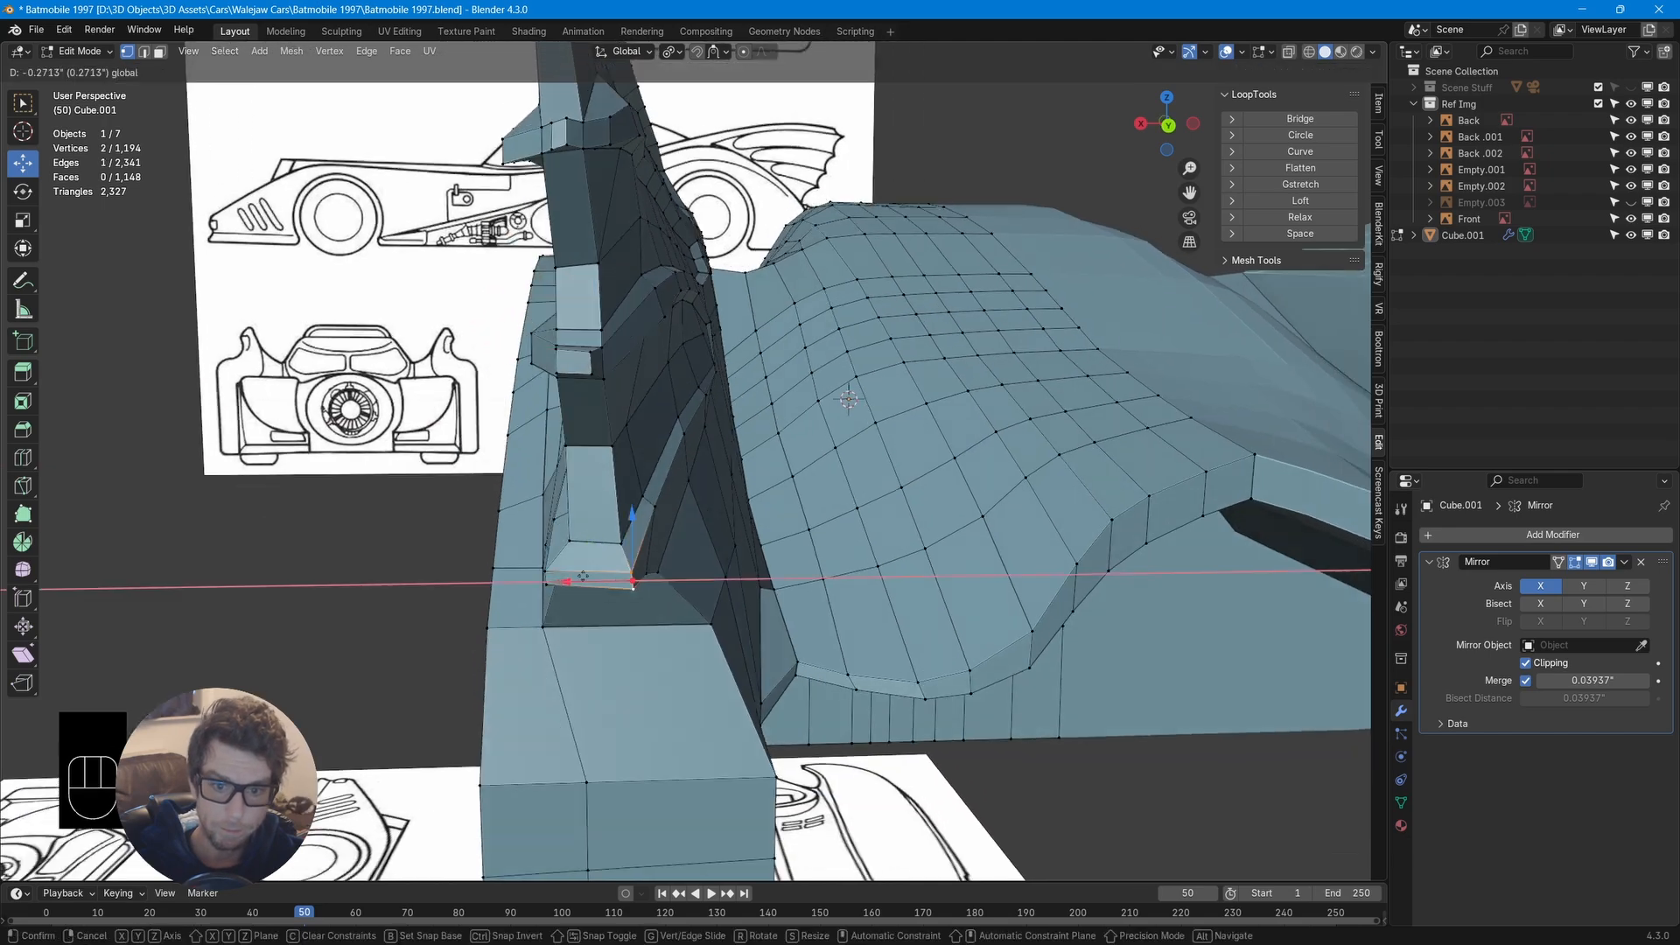
pyautogui.click(613, 579)
# Vertex-slide the vertex below the lowest rib, just ahead of its tip, toward its neighbour
pyautogui.moveTo(613, 580); pyautogui.dragTo(814, 569, button='middle')
pyautogui.click(638, 629)
pyautogui.press('g')
pyautogui.press('g')
pyautogui.click(508, 665)
pyautogui.scroll(-3, 509, 665)
pyautogui.moveTo(508, 665); pyautogui.dragTo(471, 740, button='middle')
pyautogui.moveTo(201, 770)
pyautogui.keyDown('shift'); pyautogui.mouseDown(button='middle')
pyautogui.moveTo(448, 700)
pyautogui.moveTo(381, 640)
pyautogui.moveTo(66, 645)
pyautogui.moveTo(179, 624)
pyautogui.mouseUp(button='middle'); pyautogui.keyUp('shift')
pyautogui.moveTo(880, 635)
pyautogui.mouseDown(button='middle')
pyautogui.moveTo(732, 621)
pyautogui.moveTo(684, 501)
pyautogui.mouseUp(button='middle')
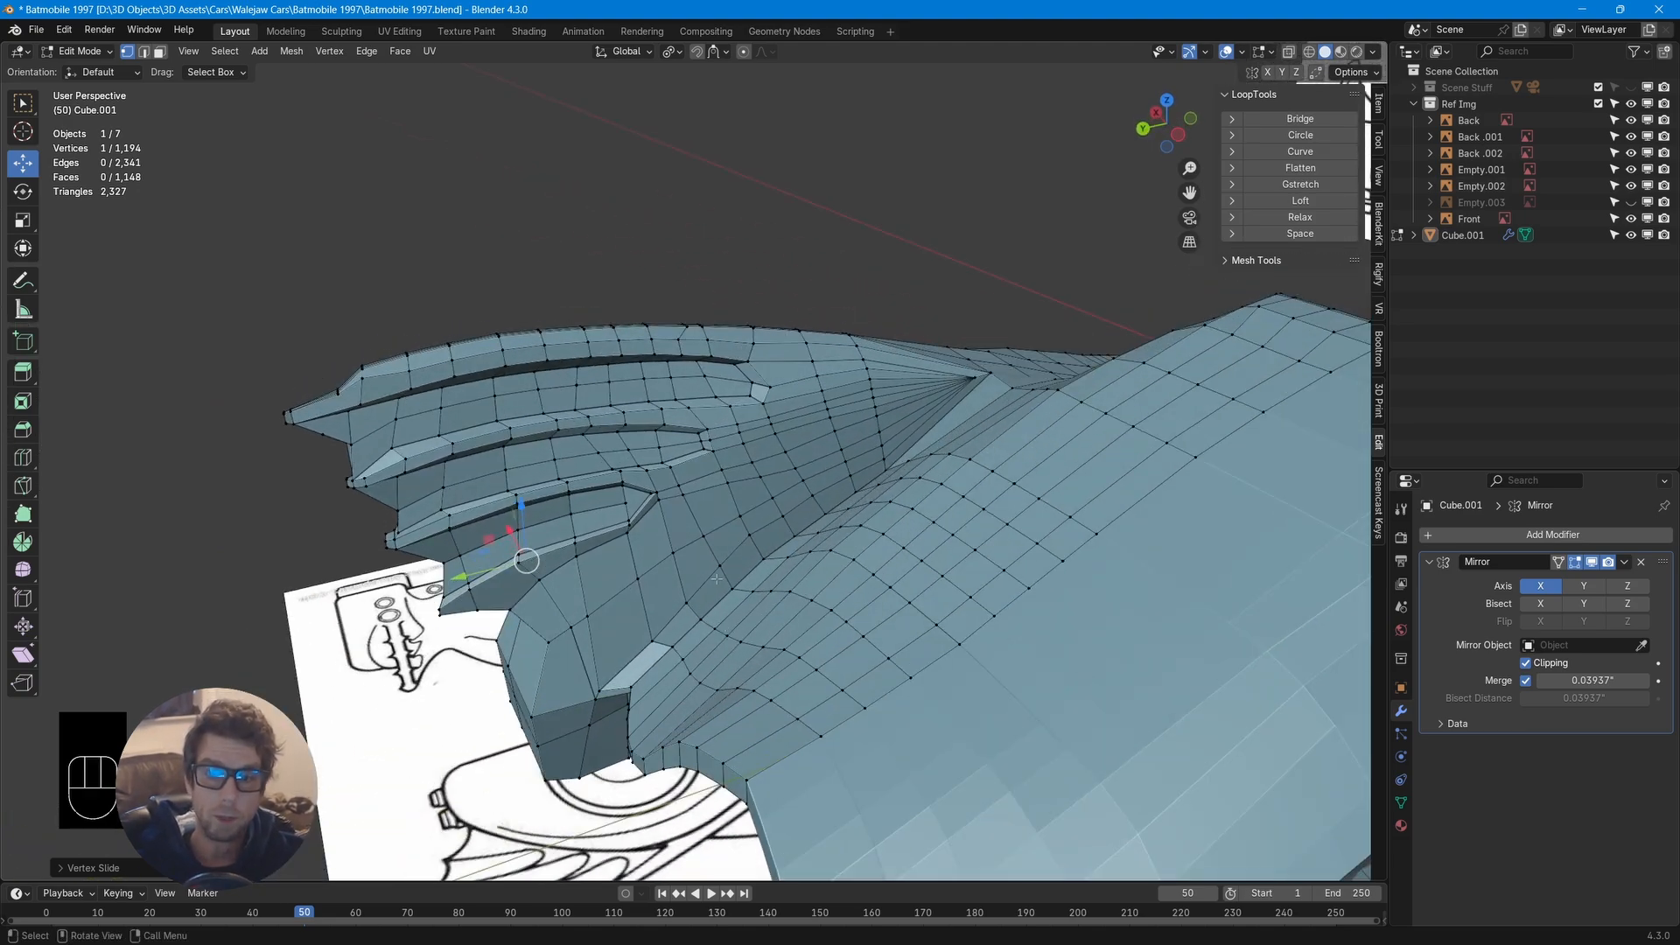
pyautogui.scroll(2, 713, 577)
pyautogui.scroll(-3, 706, 574)
pyautogui.moveTo(705, 574)
pyautogui.mouseDown(button='middle')
pyautogui.moveTo(1038, 554)
pyautogui.moveTo(667, 457)
pyautogui.moveTo(570, 538)
pyautogui.mouseUp(button='middle')
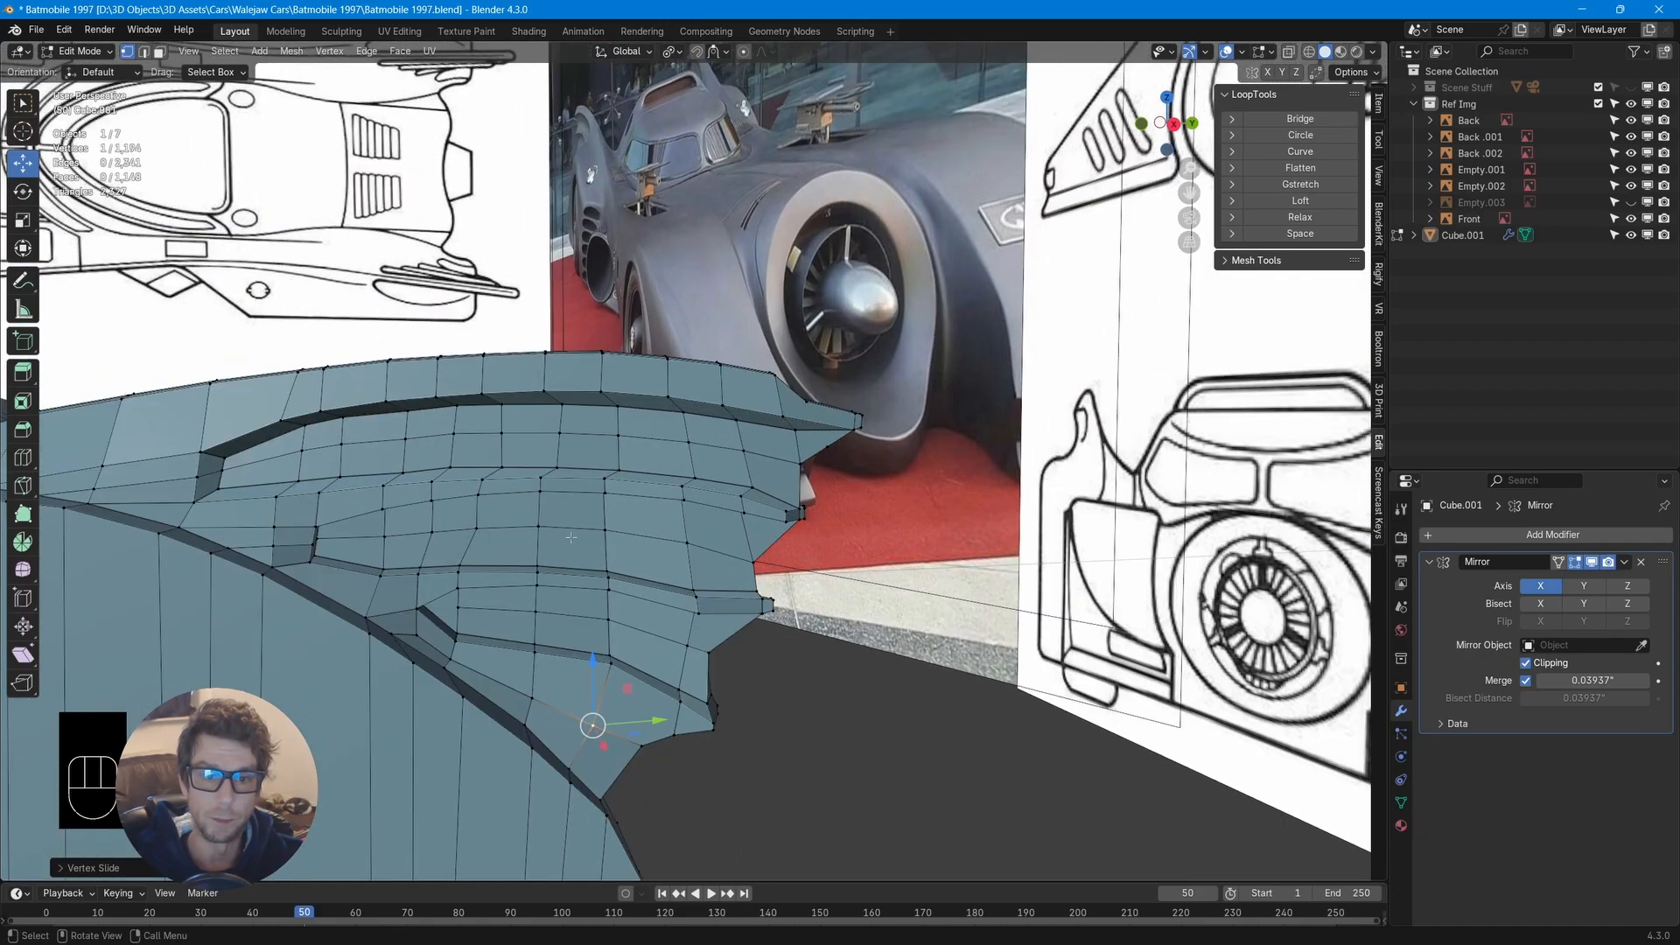
# Vertex-slide the vertex where the fan of edges converges at the front of the fin's base
pyautogui.moveTo(576, 630); pyautogui.dragTo(831, 599, button='middle')
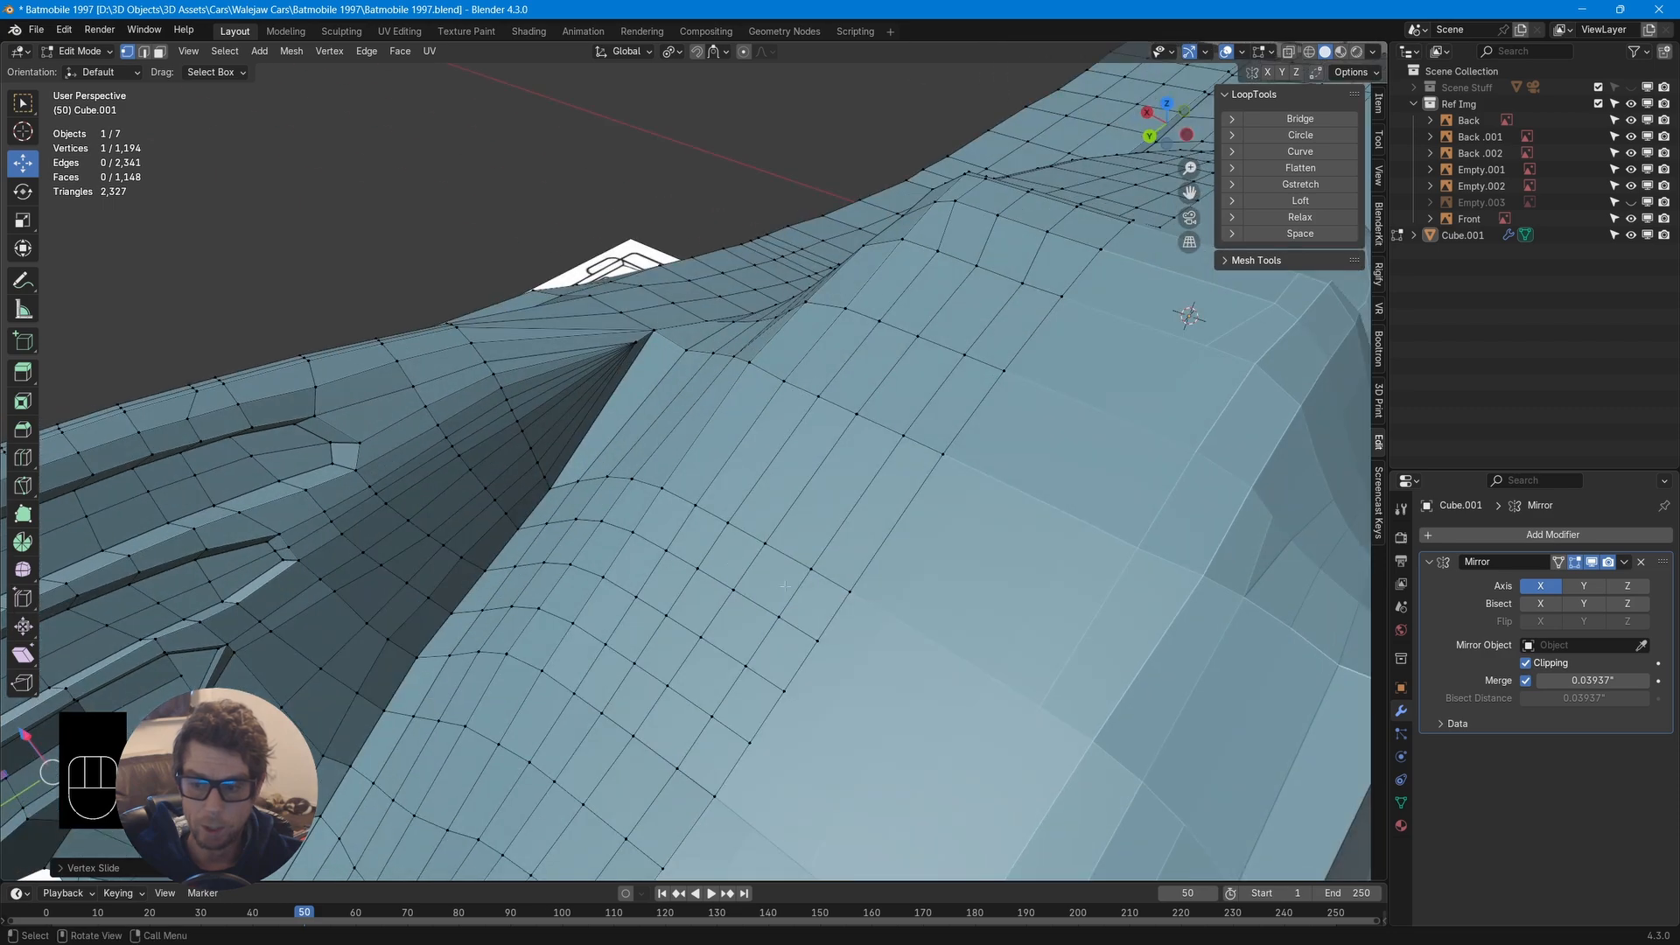
pyautogui.keyDown('shift'); pyautogui.moveTo(573, 428); pyautogui.dragTo(692, 509, button='middle'); pyautogui.keyUp('shift')
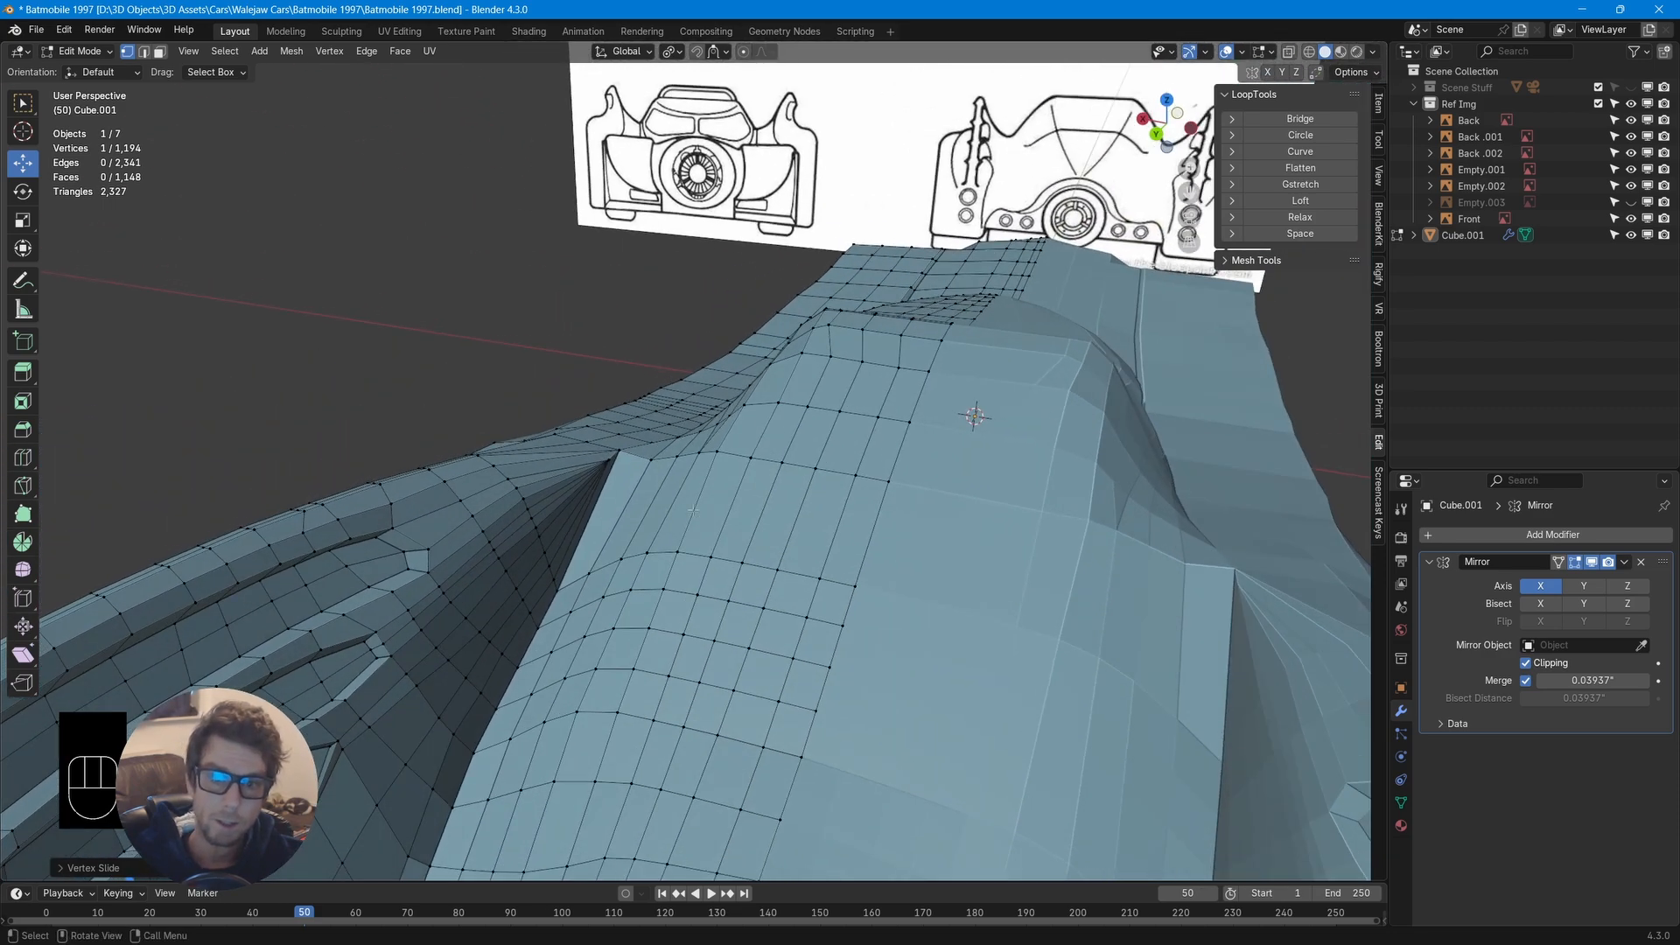
pyautogui.moveTo(623, 405)
pyautogui.mouseDown()
pyautogui.moveTo(626, 418)
pyautogui.moveTo(606, 402)
pyautogui.mouseUp()
pyautogui.moveTo(593, 460); pyautogui.dragTo(606, 621, button='middle')
pyautogui.scroll(5, 810, 593)
pyautogui.press('g')
pyautogui.press('g')
pyautogui.click(668, 595)
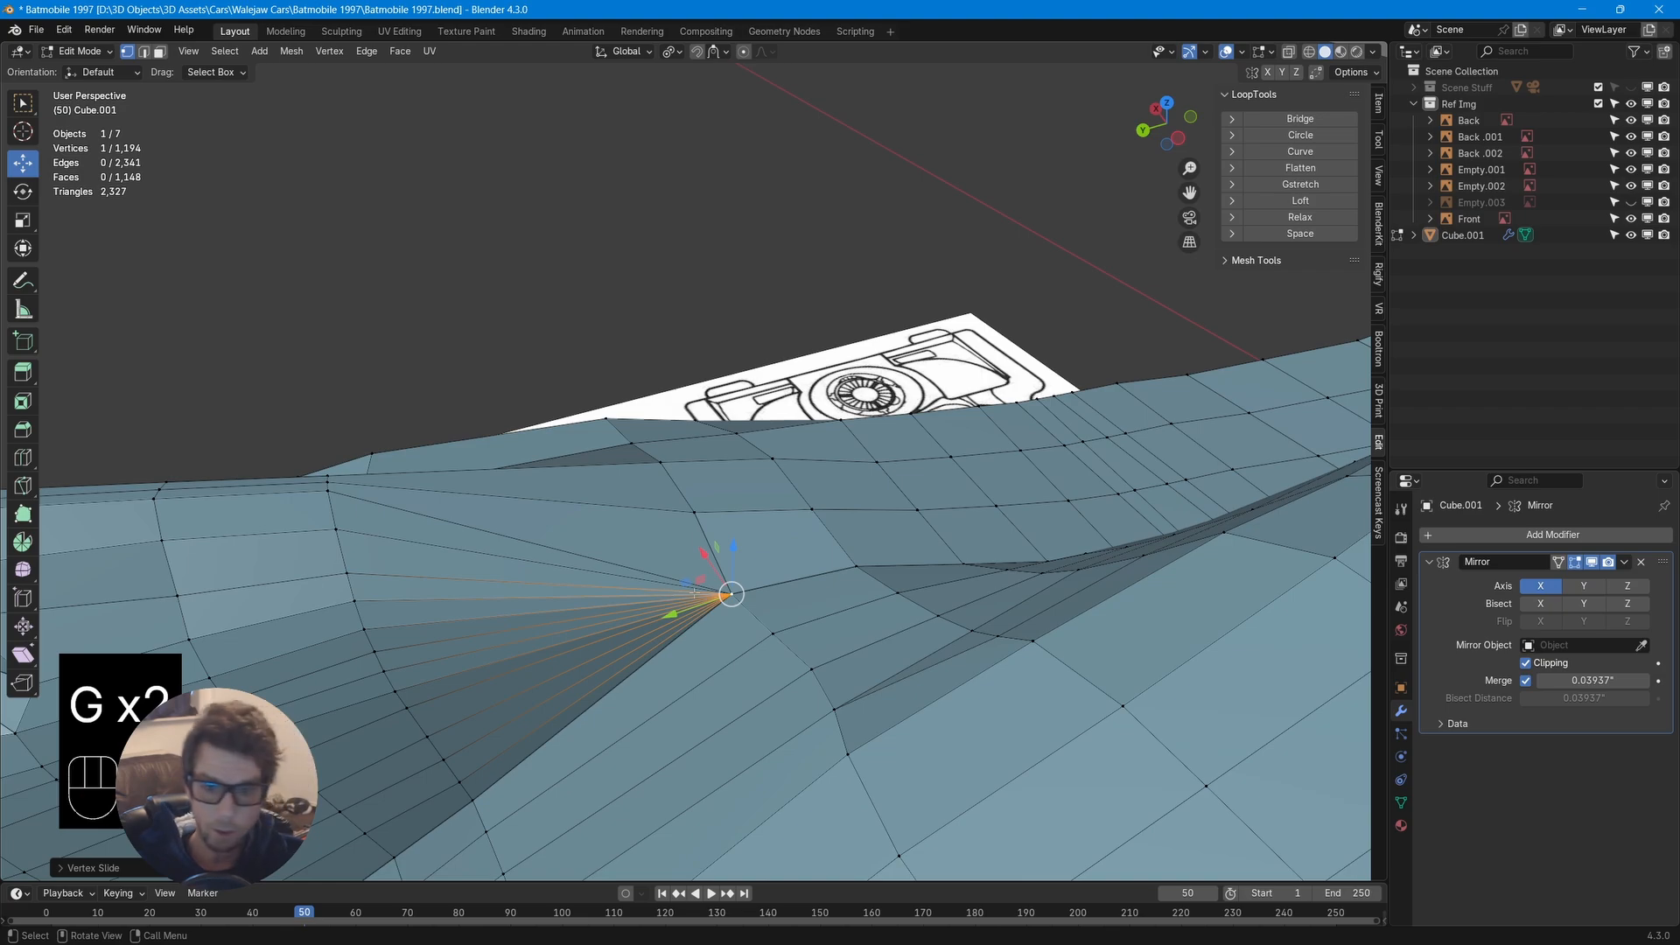
pyautogui.moveTo(694, 590)
pyautogui.mouseDown(button='middle')
pyautogui.moveTo(701, 619)
pyautogui.moveTo(712, 569)
pyautogui.mouseUp(button='middle')
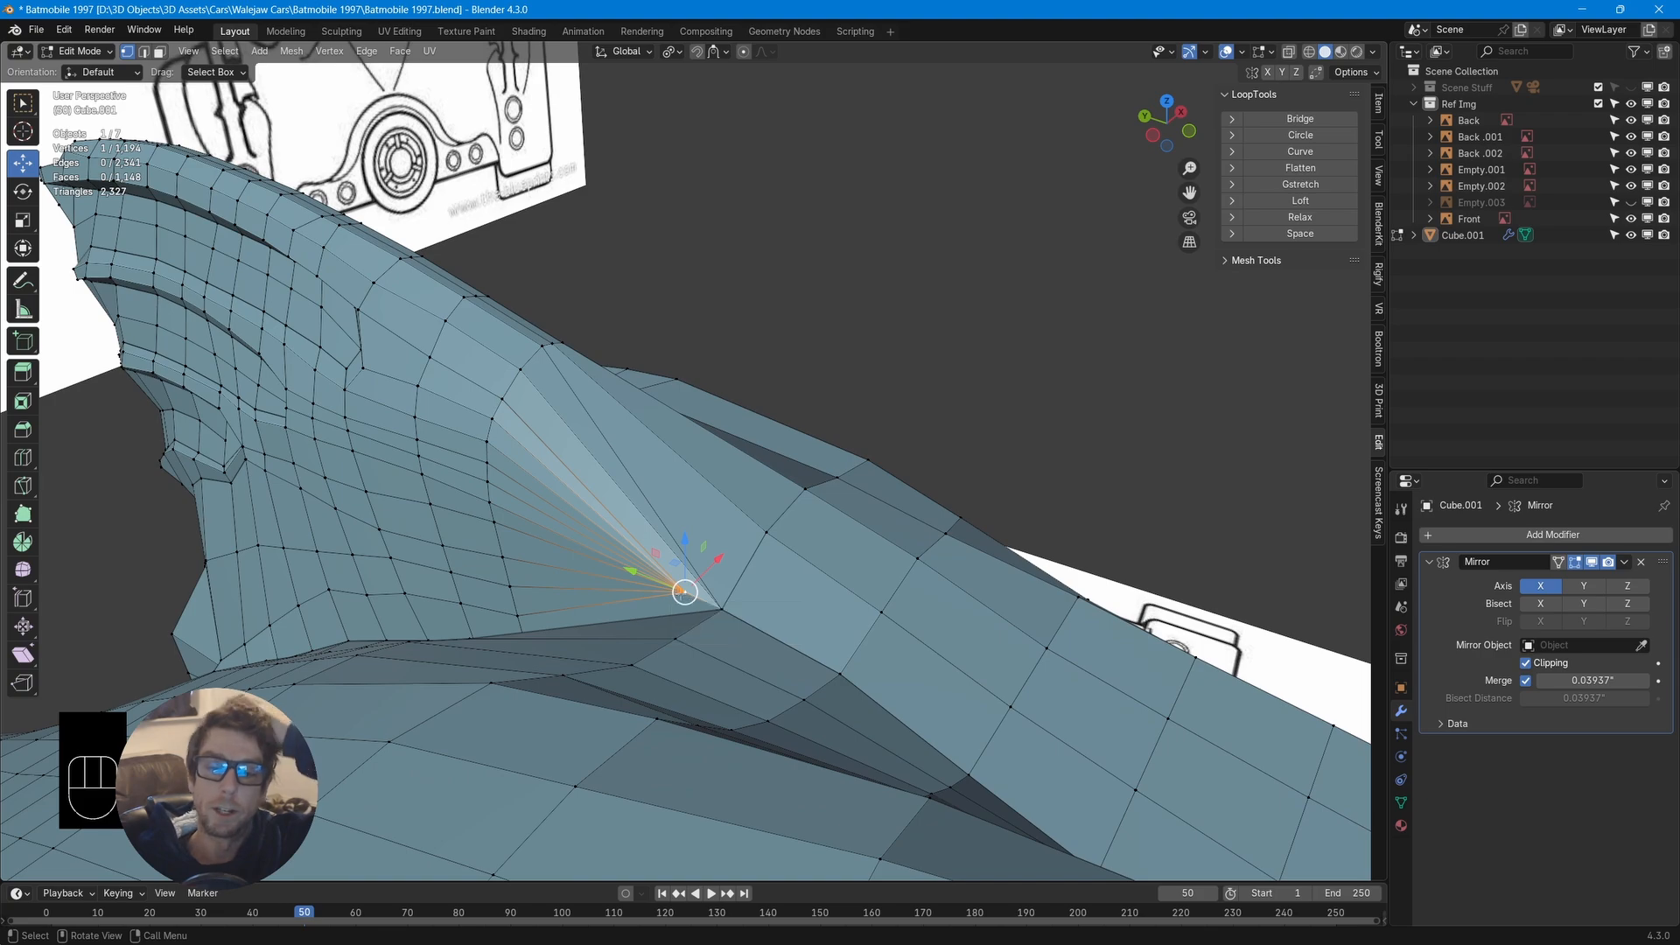
pyautogui.moveTo(785, 568); pyautogui.dragTo(522, 535, button='middle')
pyautogui.scroll(-9, 520, 536)
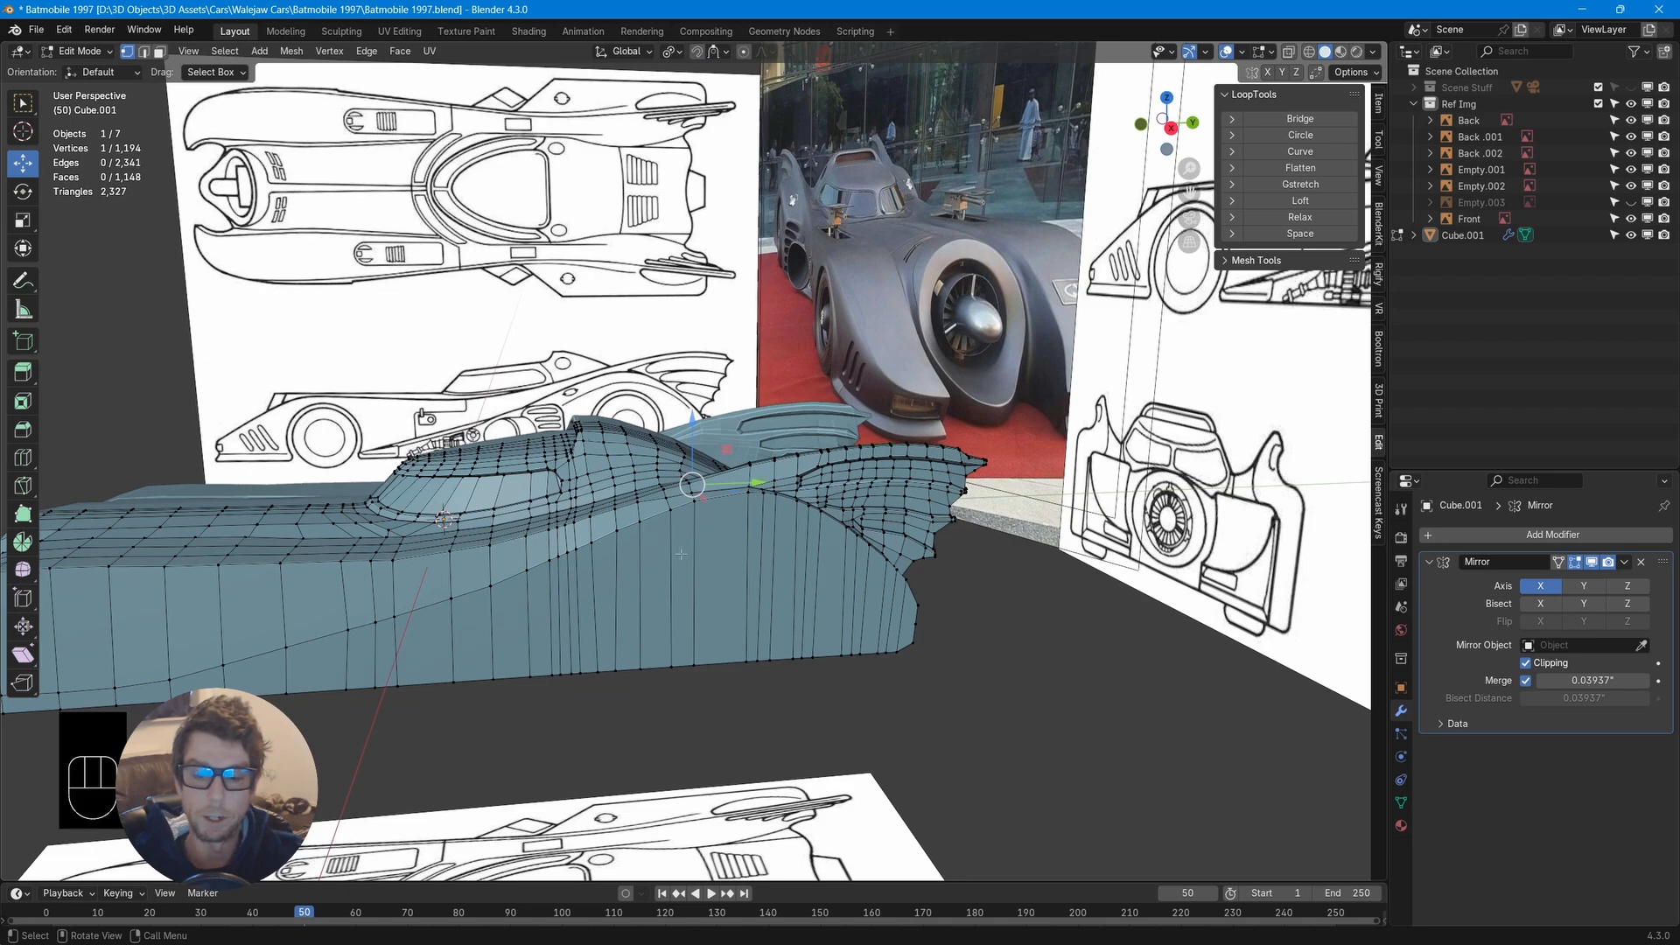
pyautogui.moveTo(680, 554); pyautogui.dragTo(812, 450, button='middle')
pyautogui.scroll(5, 701, 486)
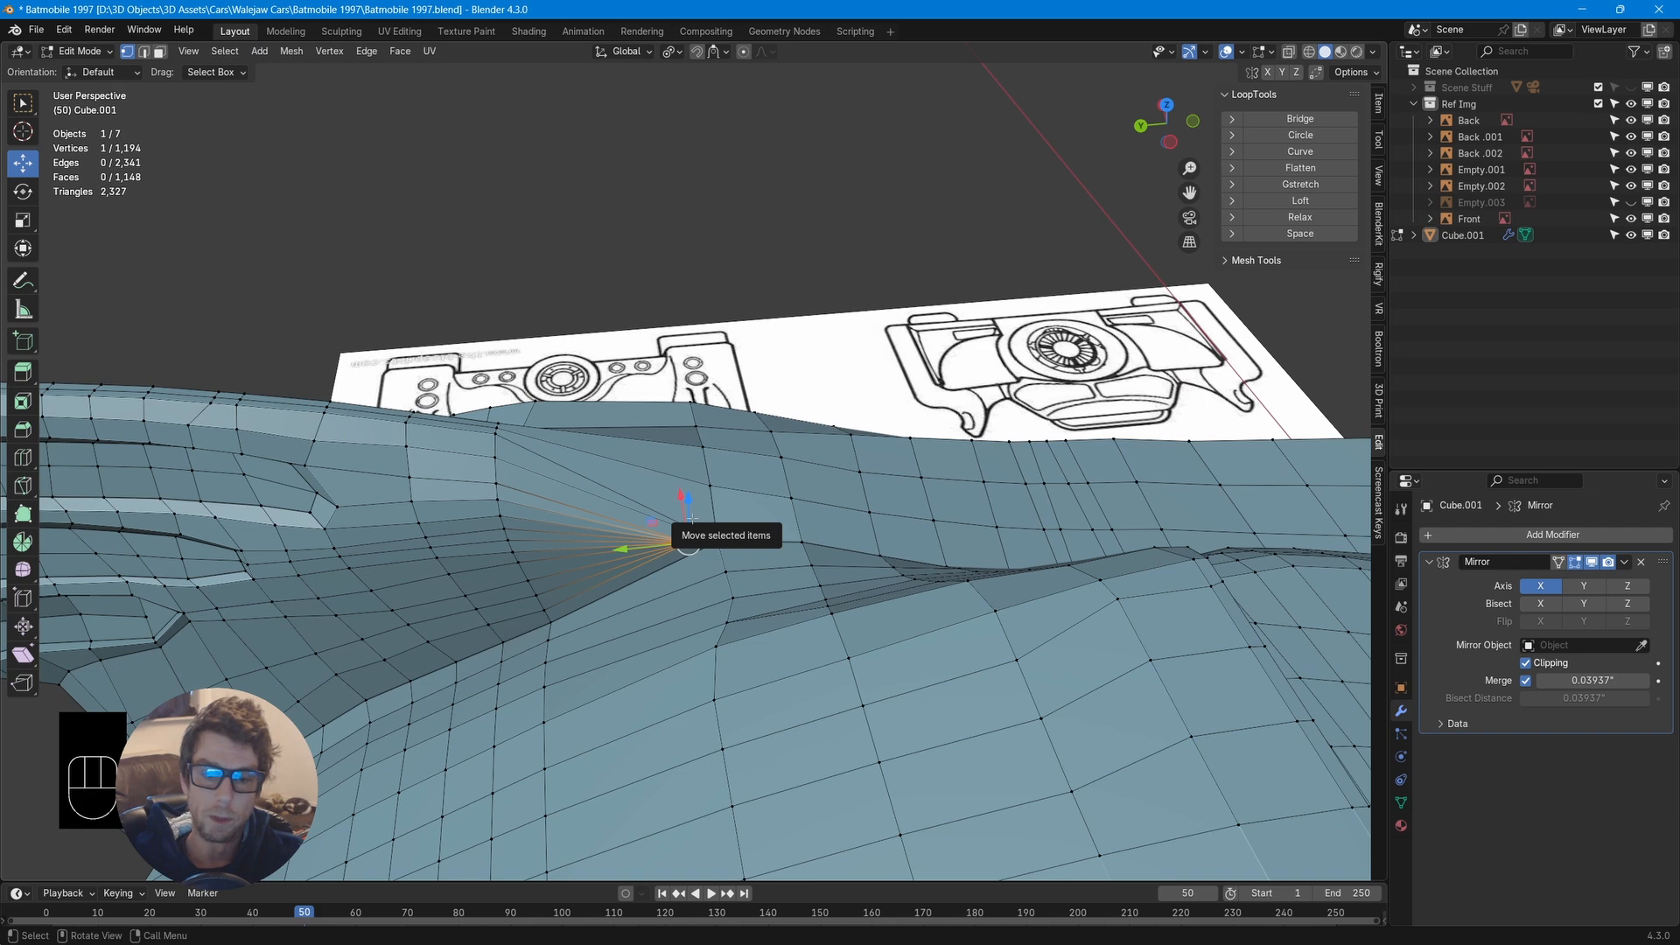
pyautogui.press('g')
pyautogui.press('g')
pyautogui.rightClick(626, 527)
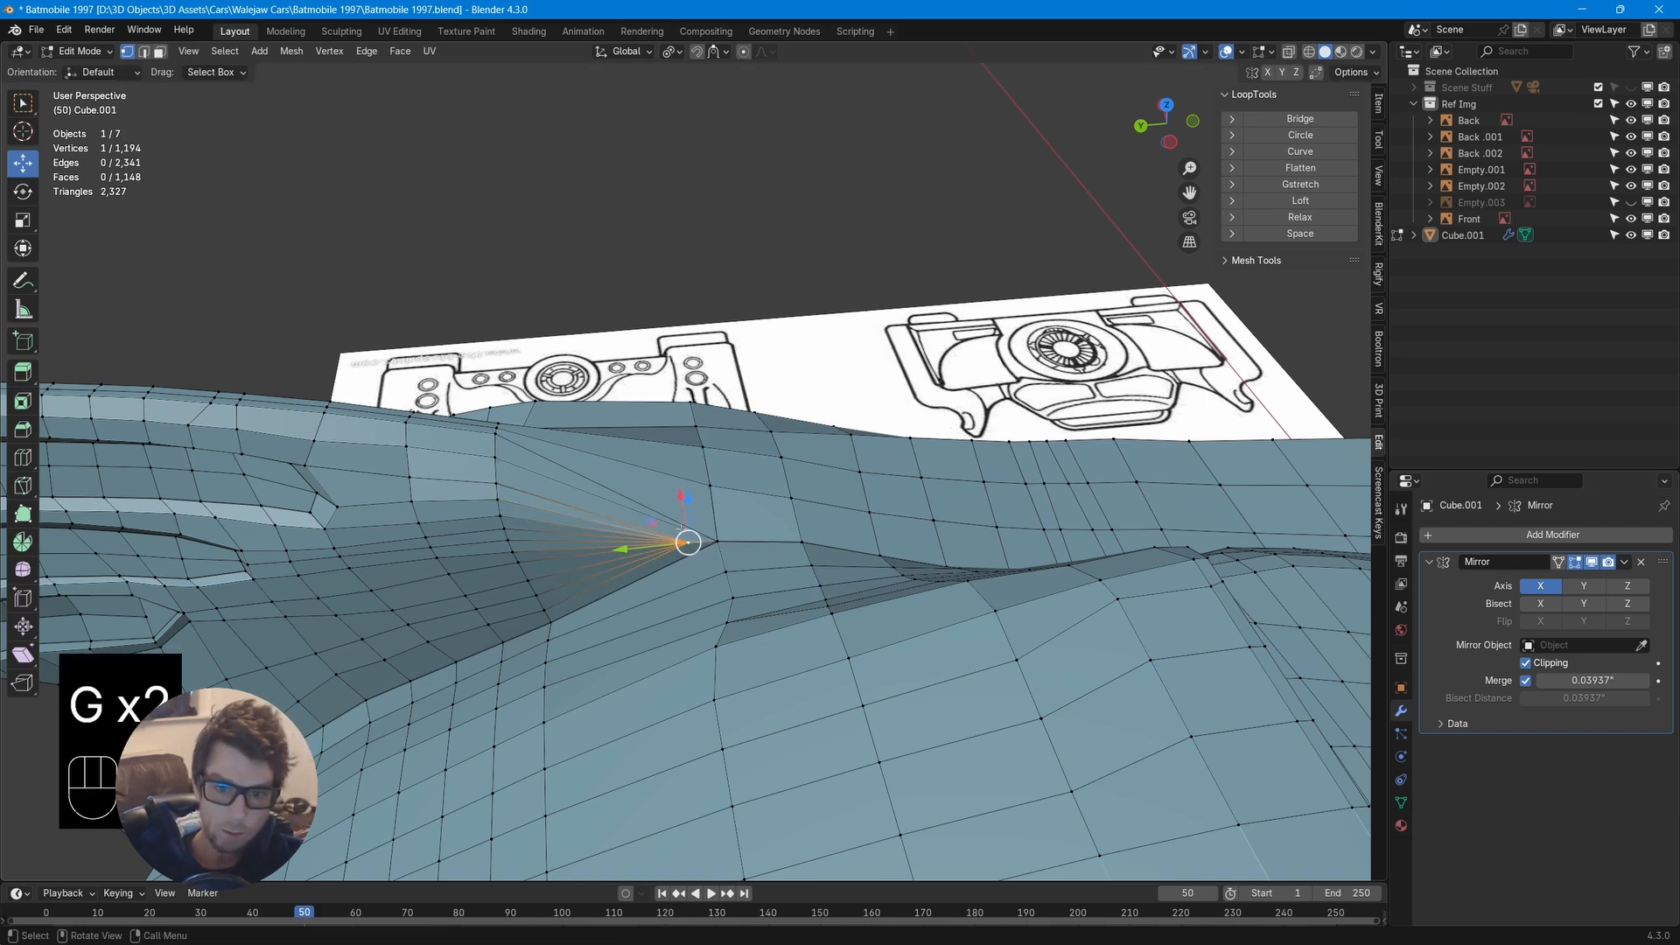
# Move the fan's apex vertex rearward along the Y axis, away from the front corner of the fin's base
pyautogui.press('g')
pyautogui.press('y')
pyautogui.click(617, 549)
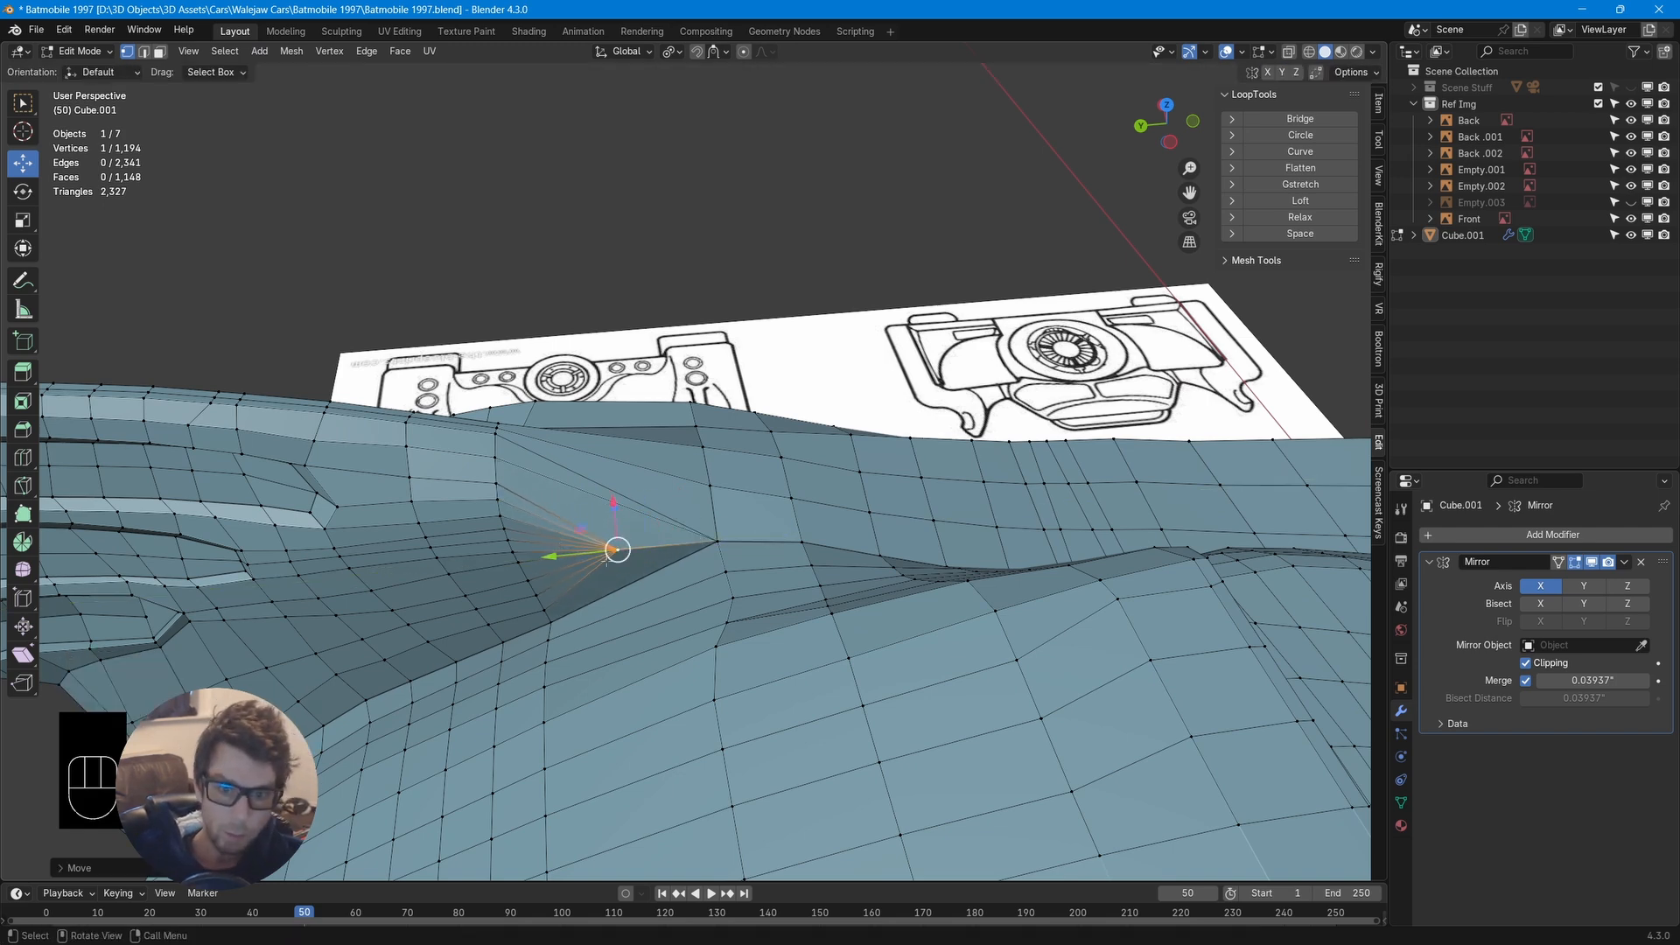
# Knife-cut a line of edges from the fan's apex vertex down across the fender to its last dense edge loop
pyautogui.moveTo(667, 635); pyautogui.dragTo(699, 573, button='middle')
pyautogui.press('k')
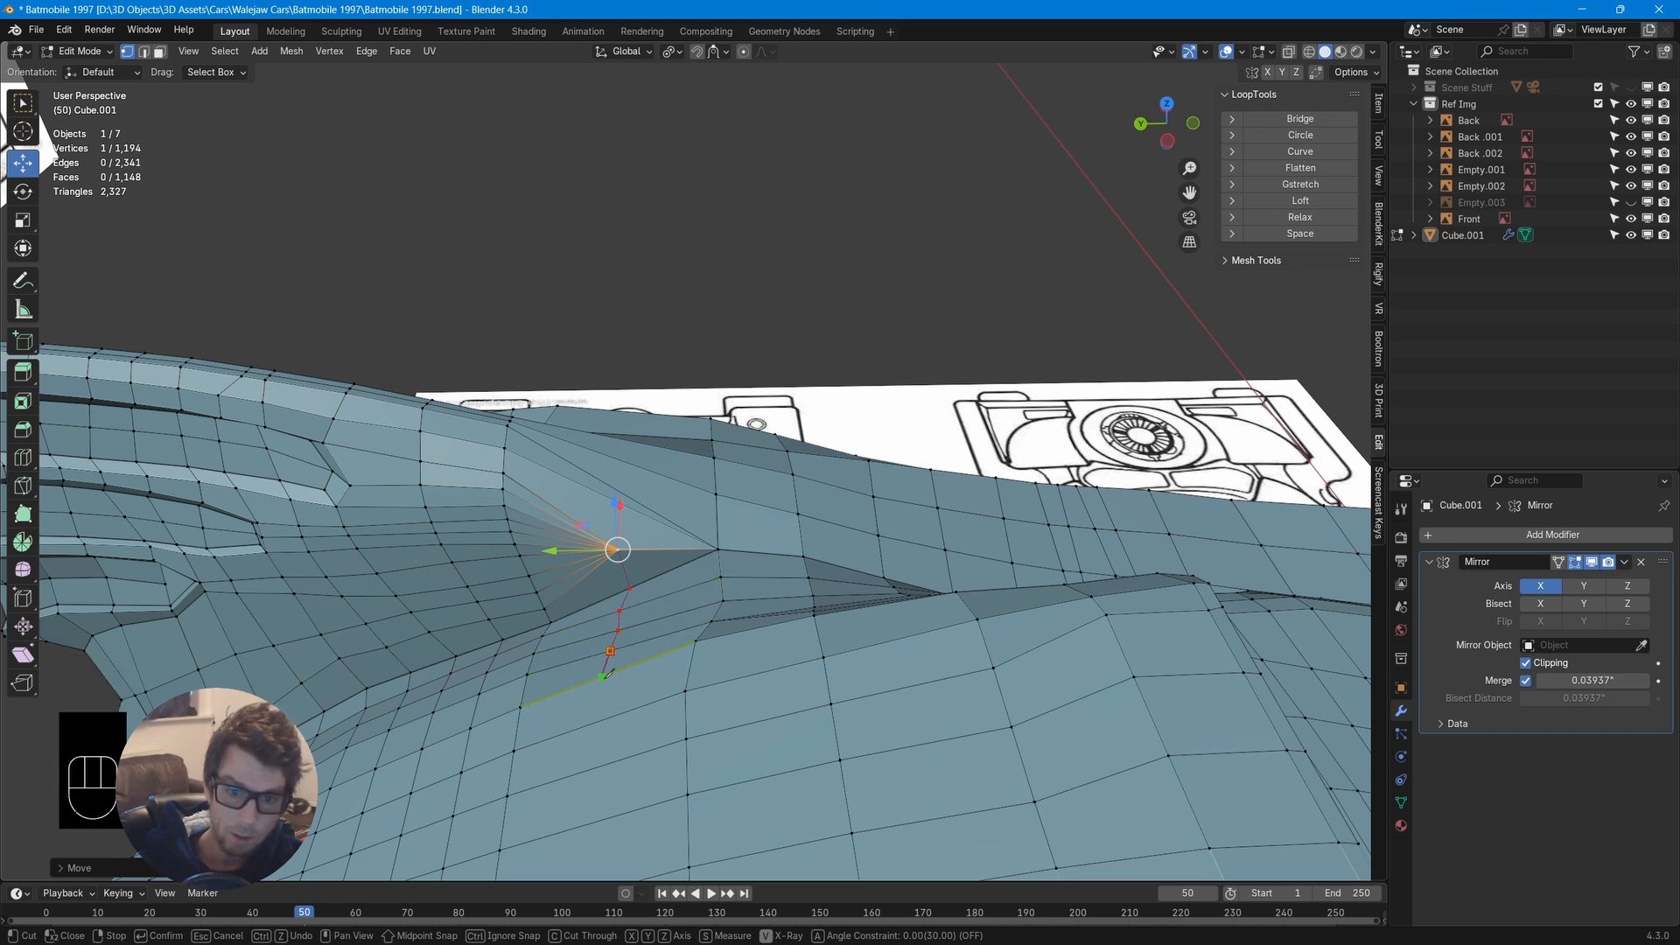
pyautogui.moveTo(599, 759); pyautogui.dragTo(640, 696, button='middle')
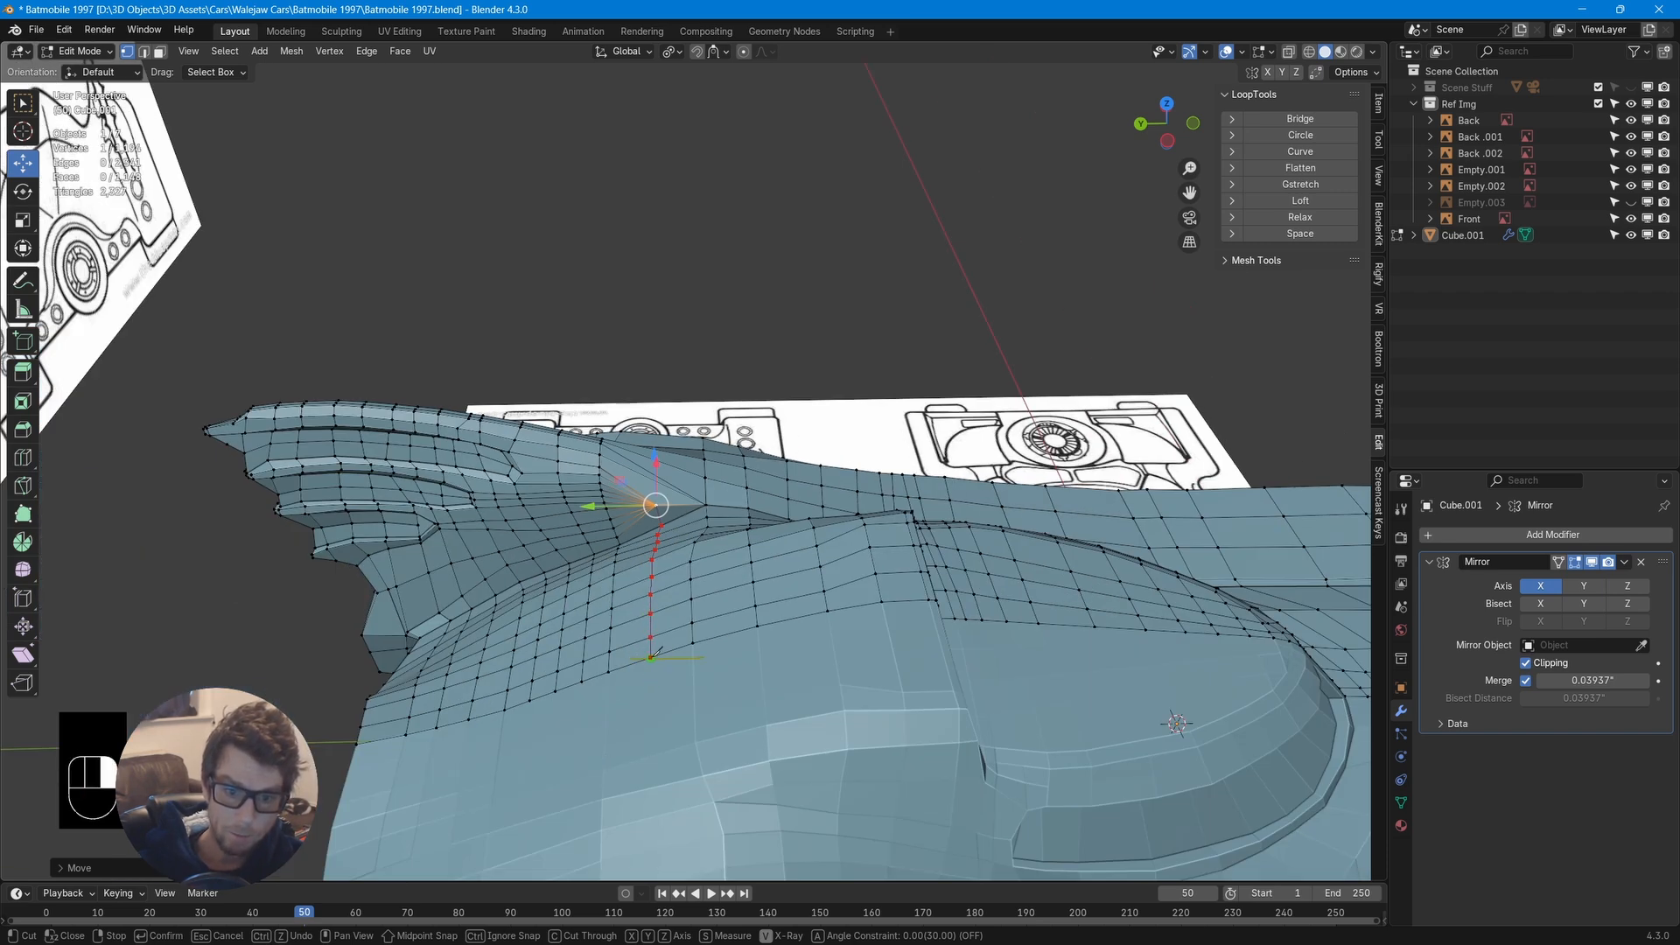
pyautogui.press('Return')
# Knife-cut a second line from the fin's flank, passing just ahead of the fan's apex, down across the fender parallel to the first
pyautogui.scroll(6, 754, 538)
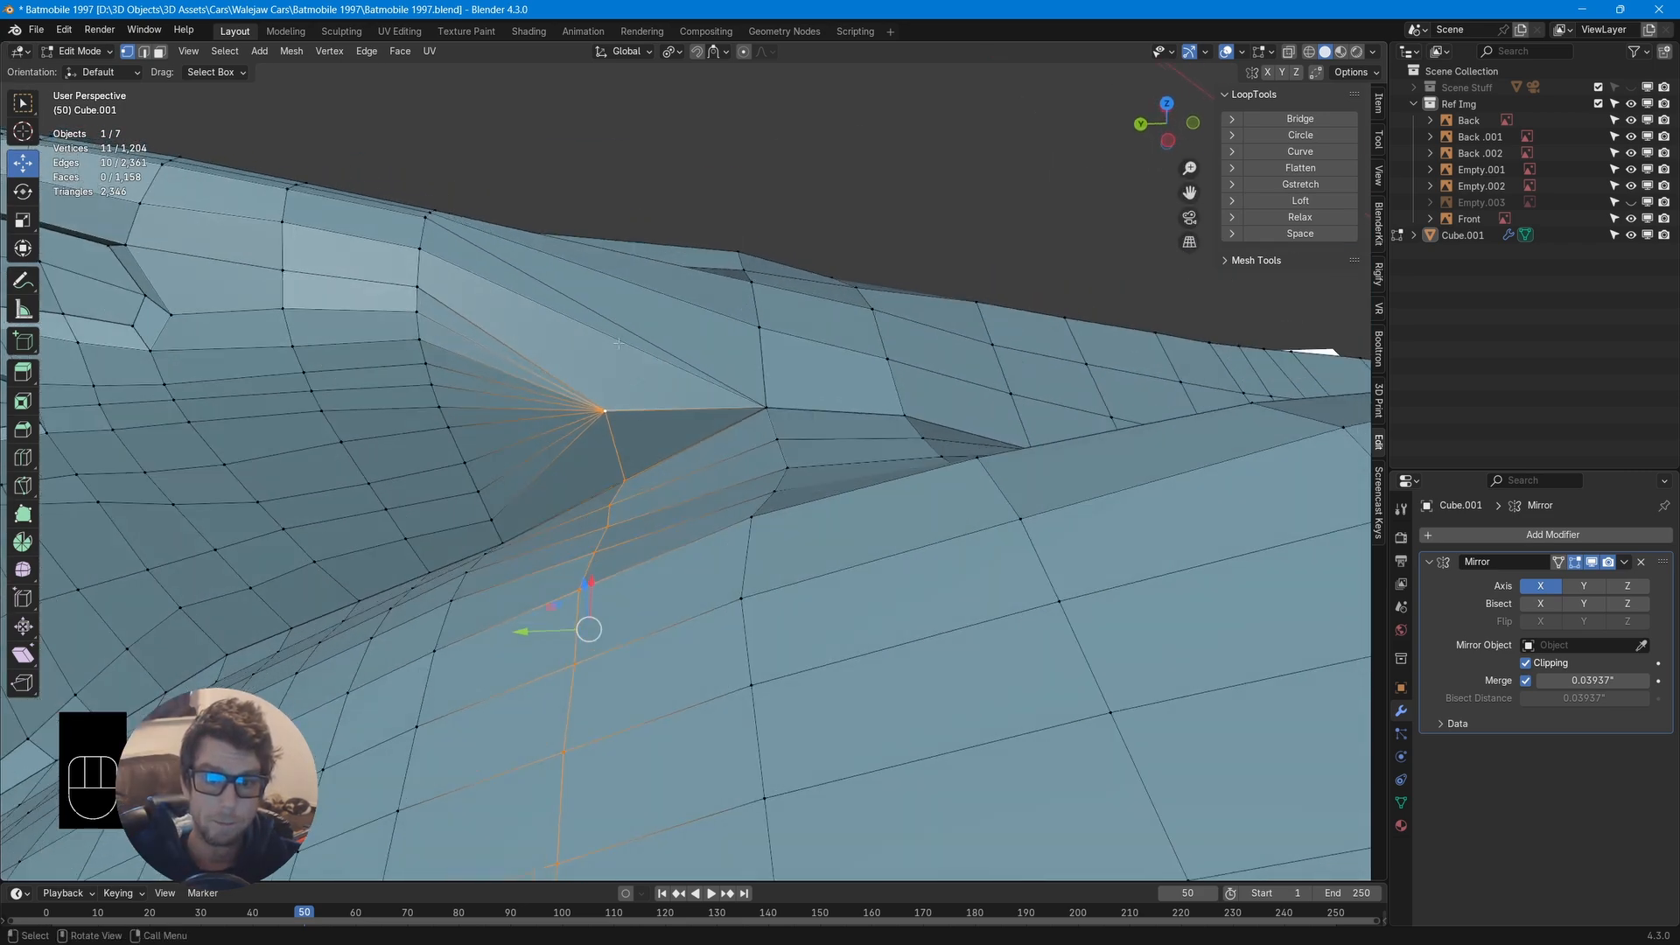
pyautogui.moveTo(618, 344); pyautogui.dragTo(767, 219, button='middle')
pyautogui.press('k')
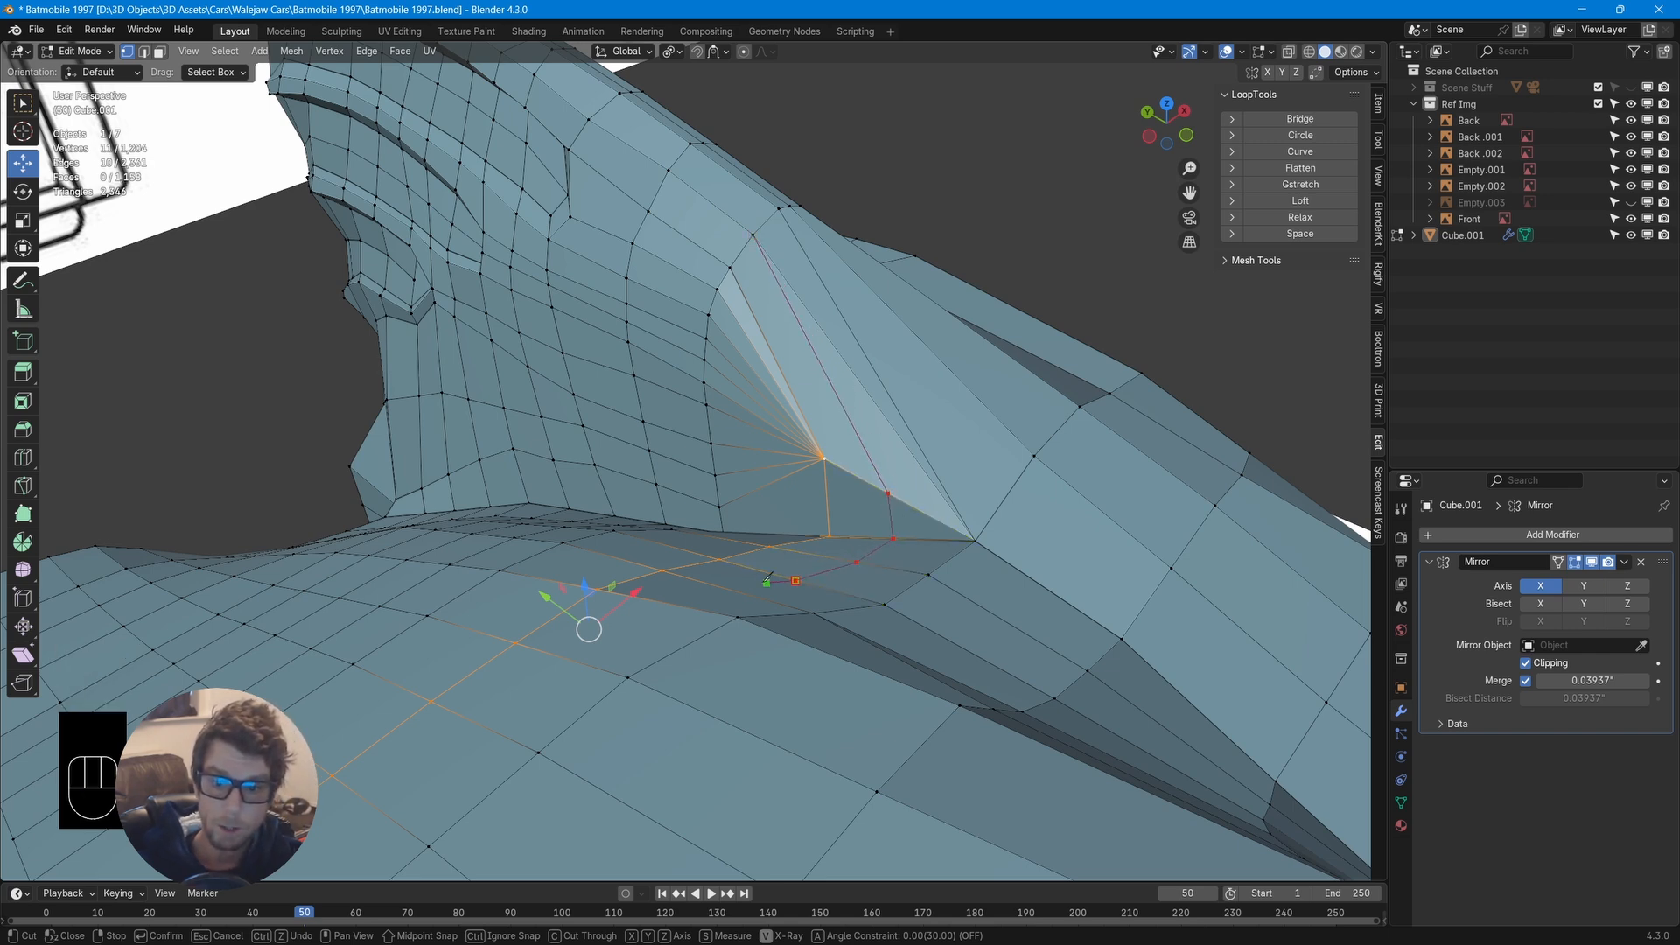
pyautogui.press('Return')
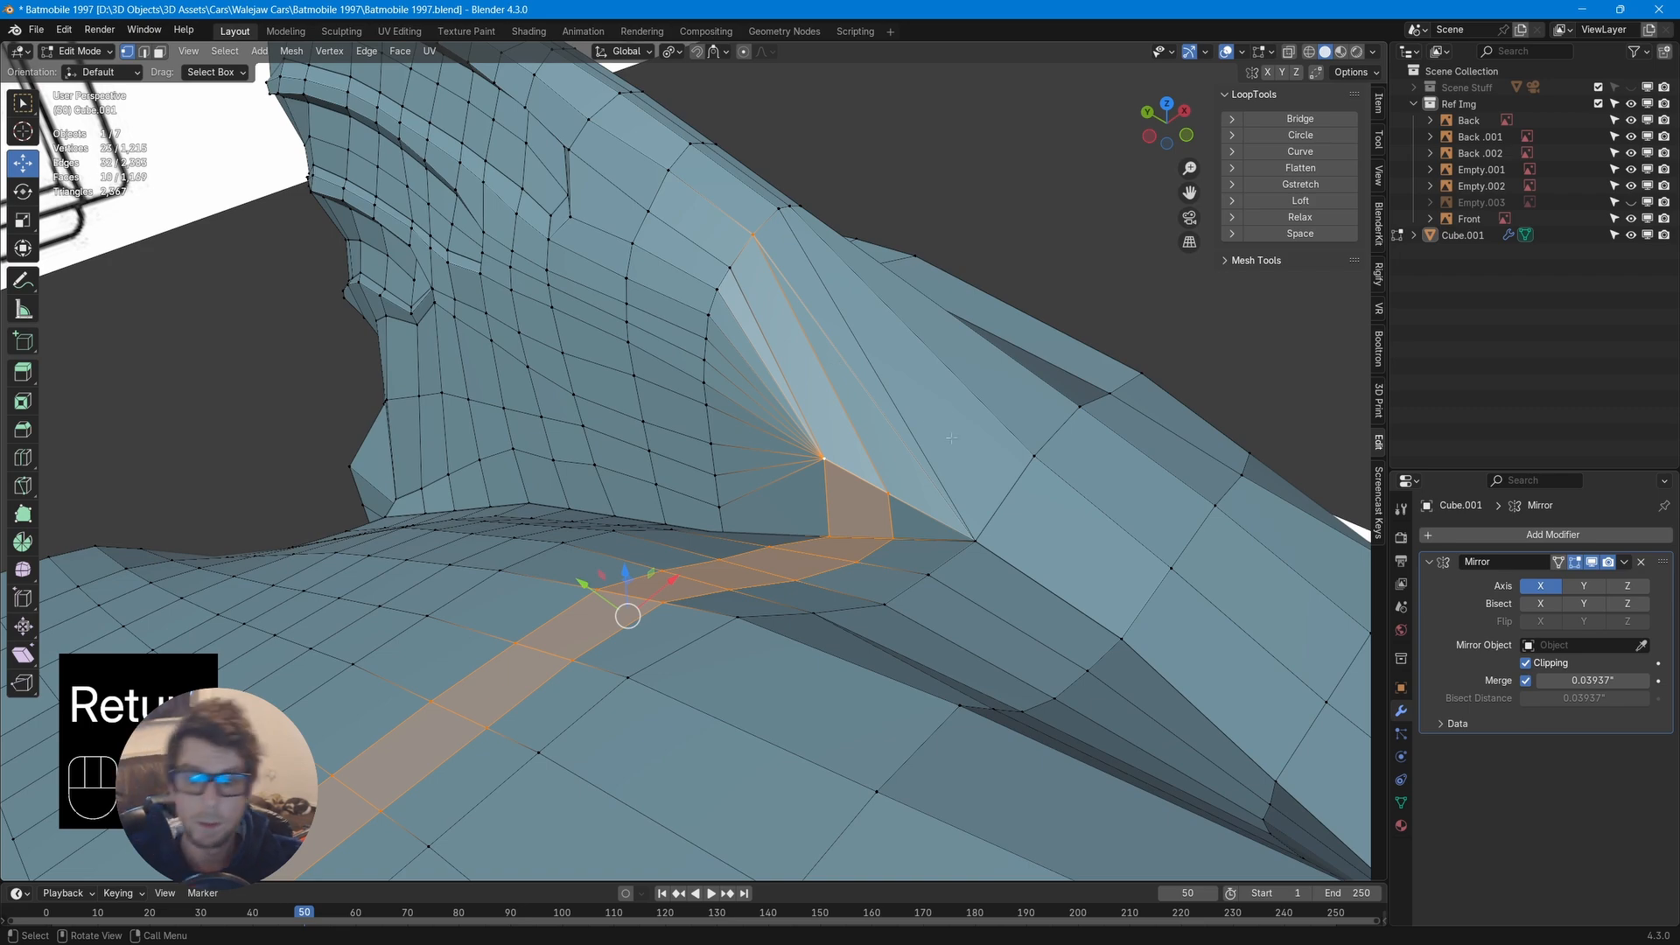
# Dissolve the old diagonal edge running from the fin's flank to the front corner of its base
pyautogui.moveTo(951, 437); pyautogui.dragTo(633, 631, button='middle')
pyautogui.moveTo(995, 309); pyautogui.dragTo(832, 442, button='middle')
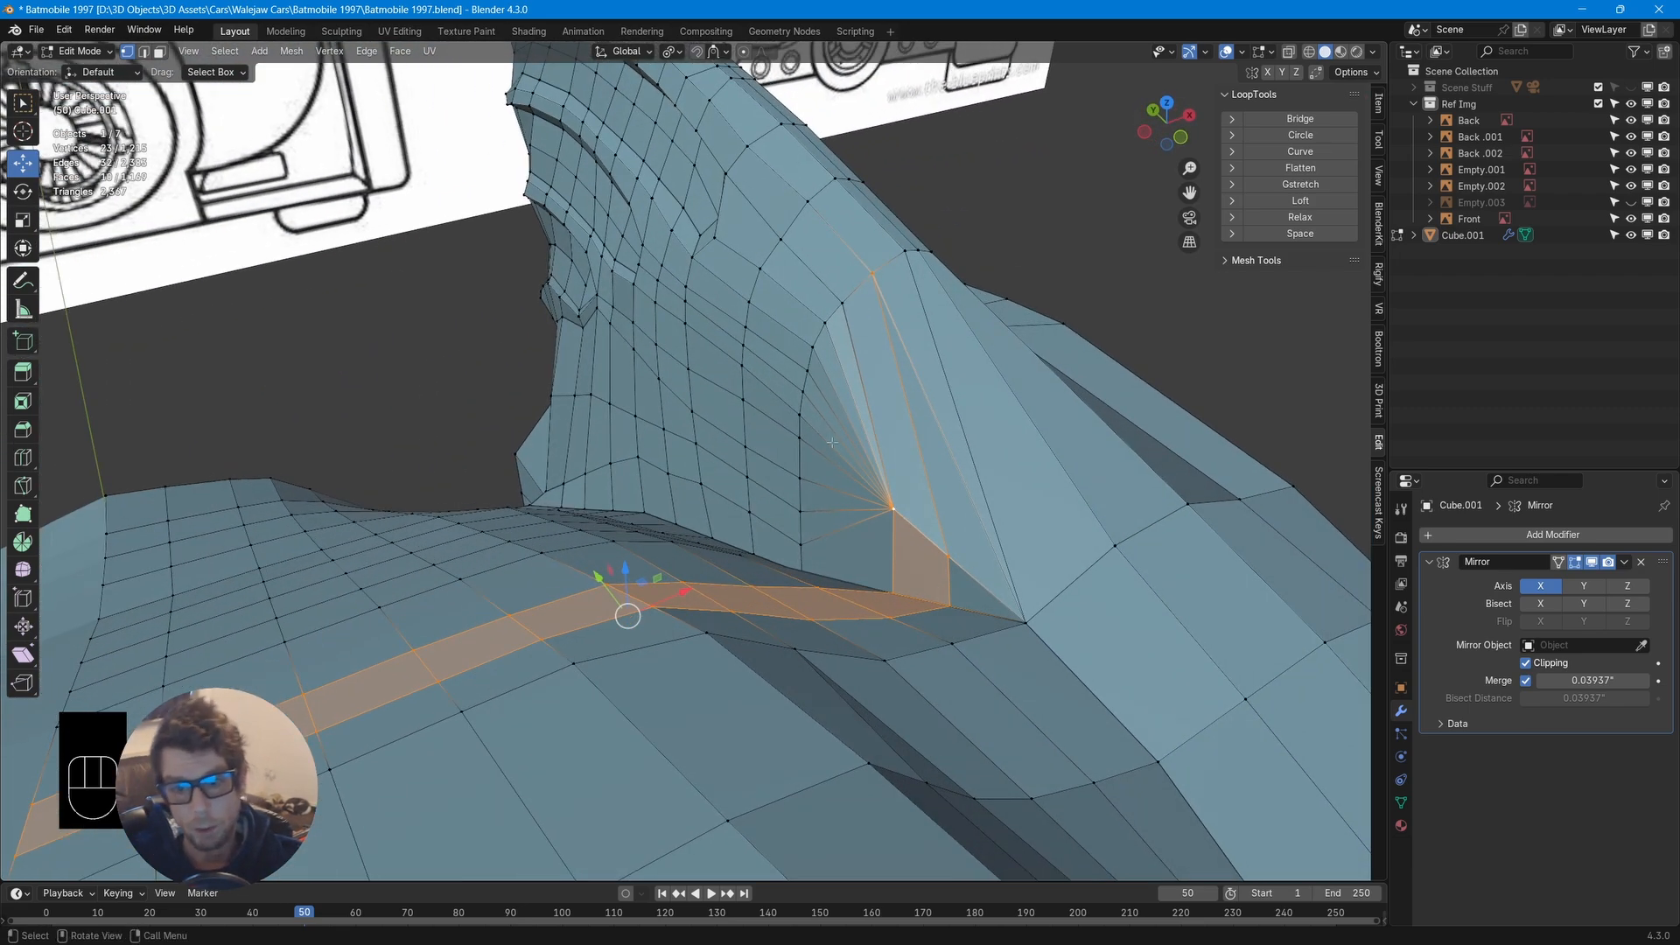
pyautogui.moveTo(1021, 612); pyautogui.dragTo(877, 398, button='middle')
pyautogui.press('2')
pyautogui.click(933, 451)
pyautogui.press('x')
pyautogui.click(933, 452)
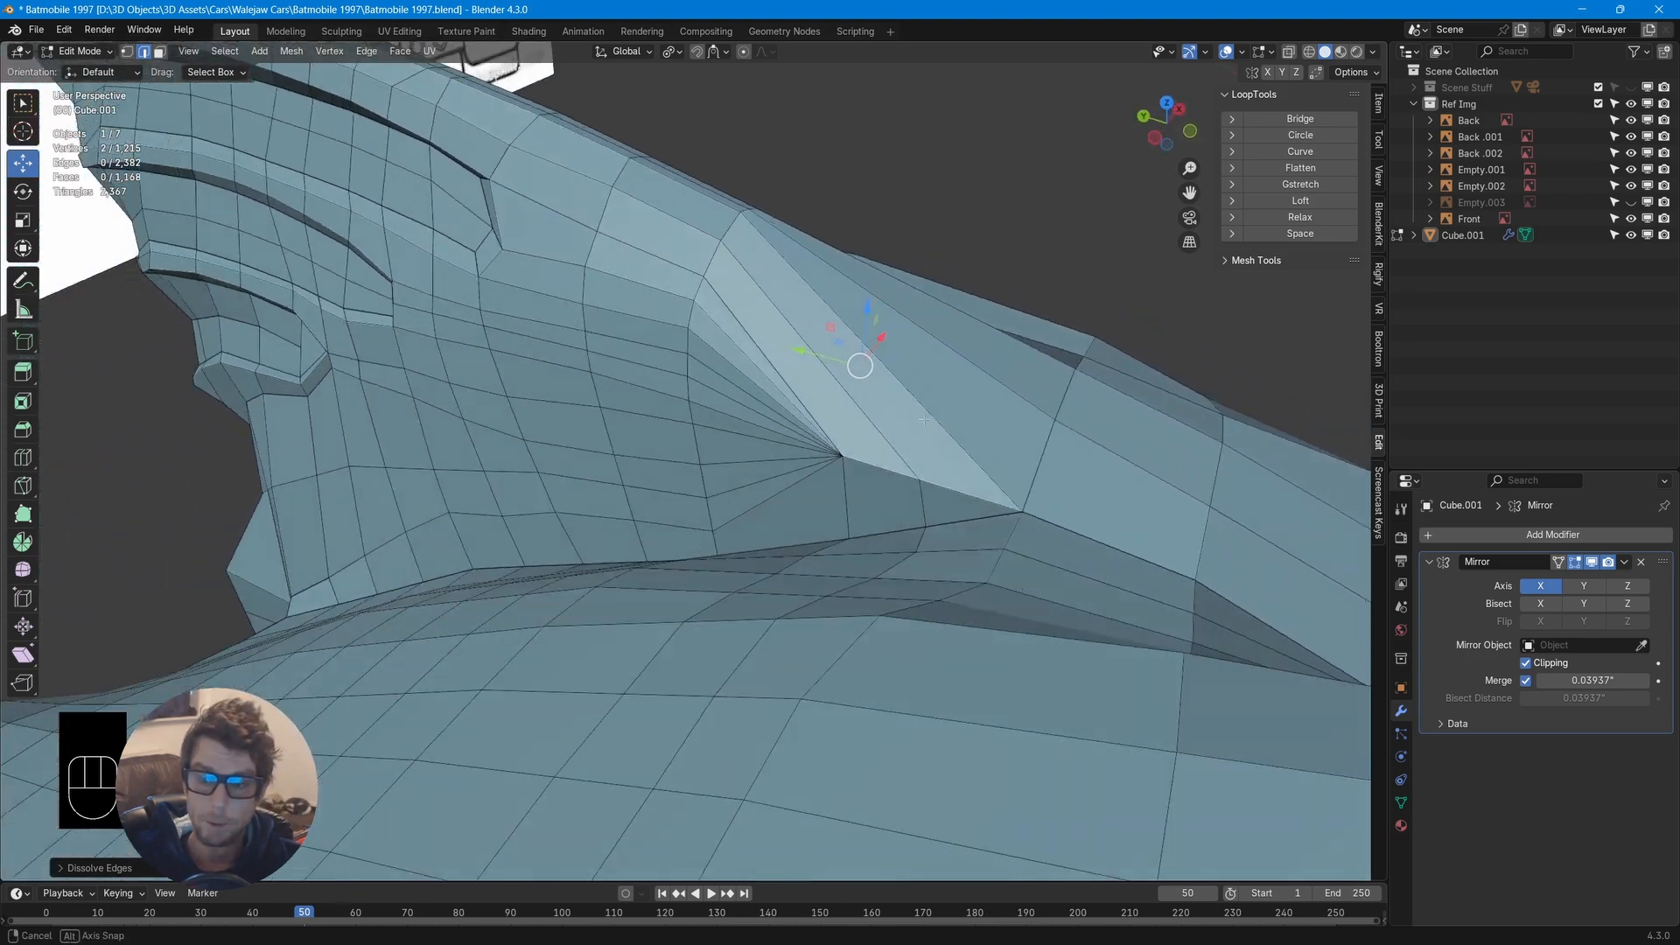
# Vertex-slide the fan's apex vertex down toward the seam between the fin and the fender
pyautogui.press('1')
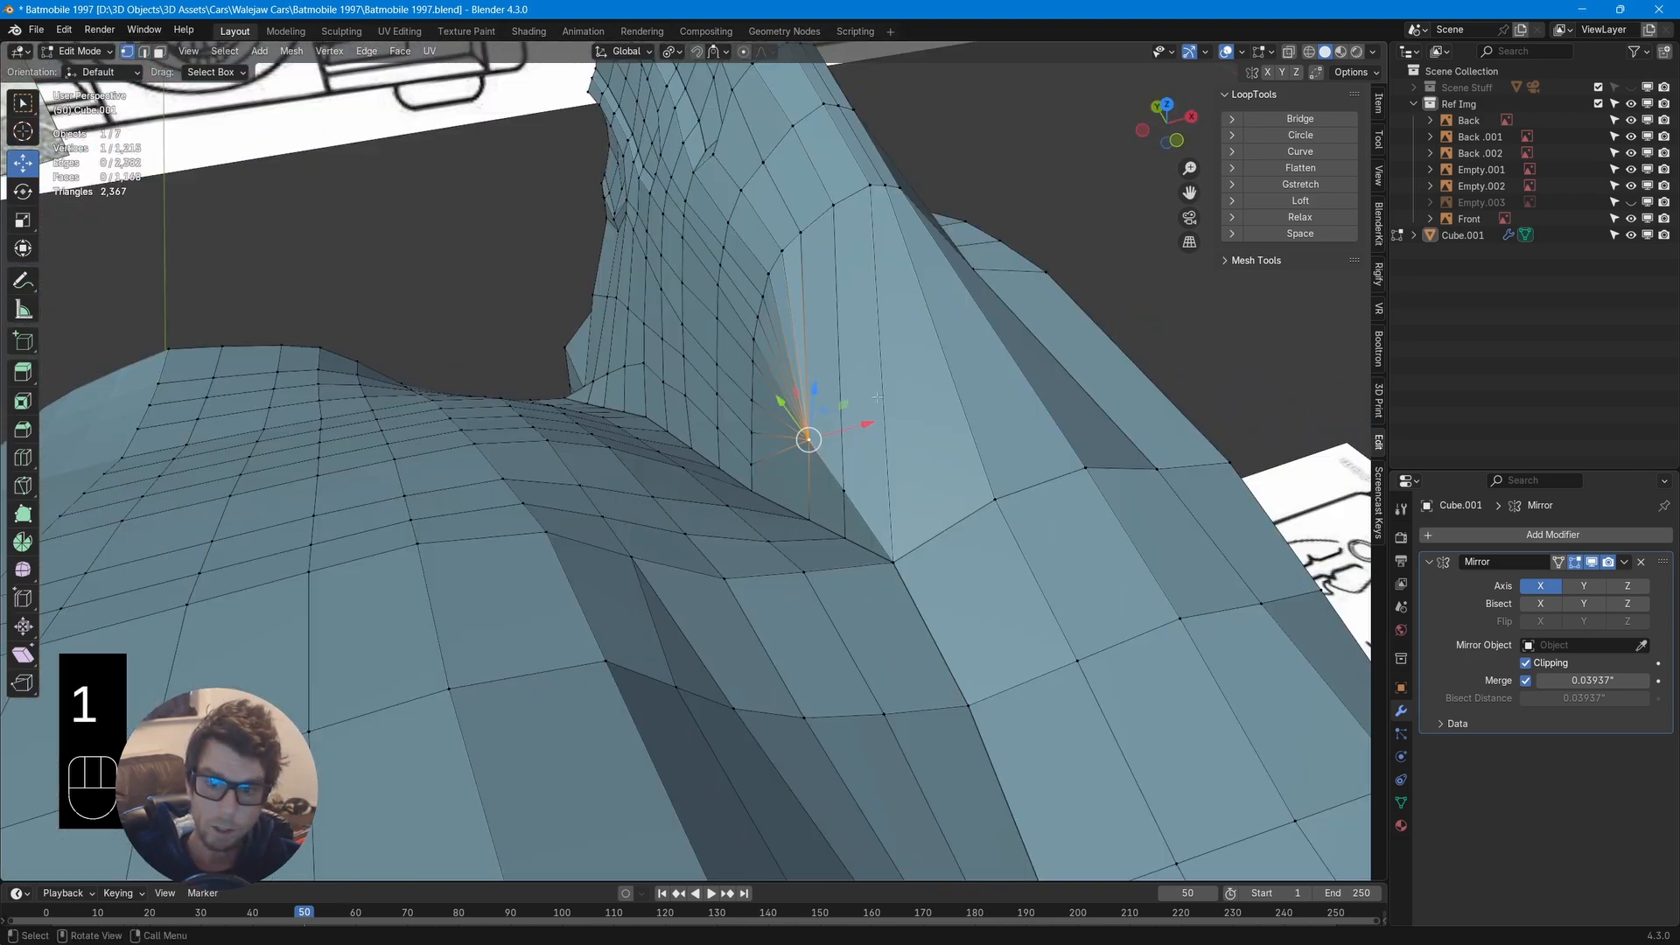
pyautogui.press('g')
pyautogui.press('g')
pyautogui.click(880, 445)
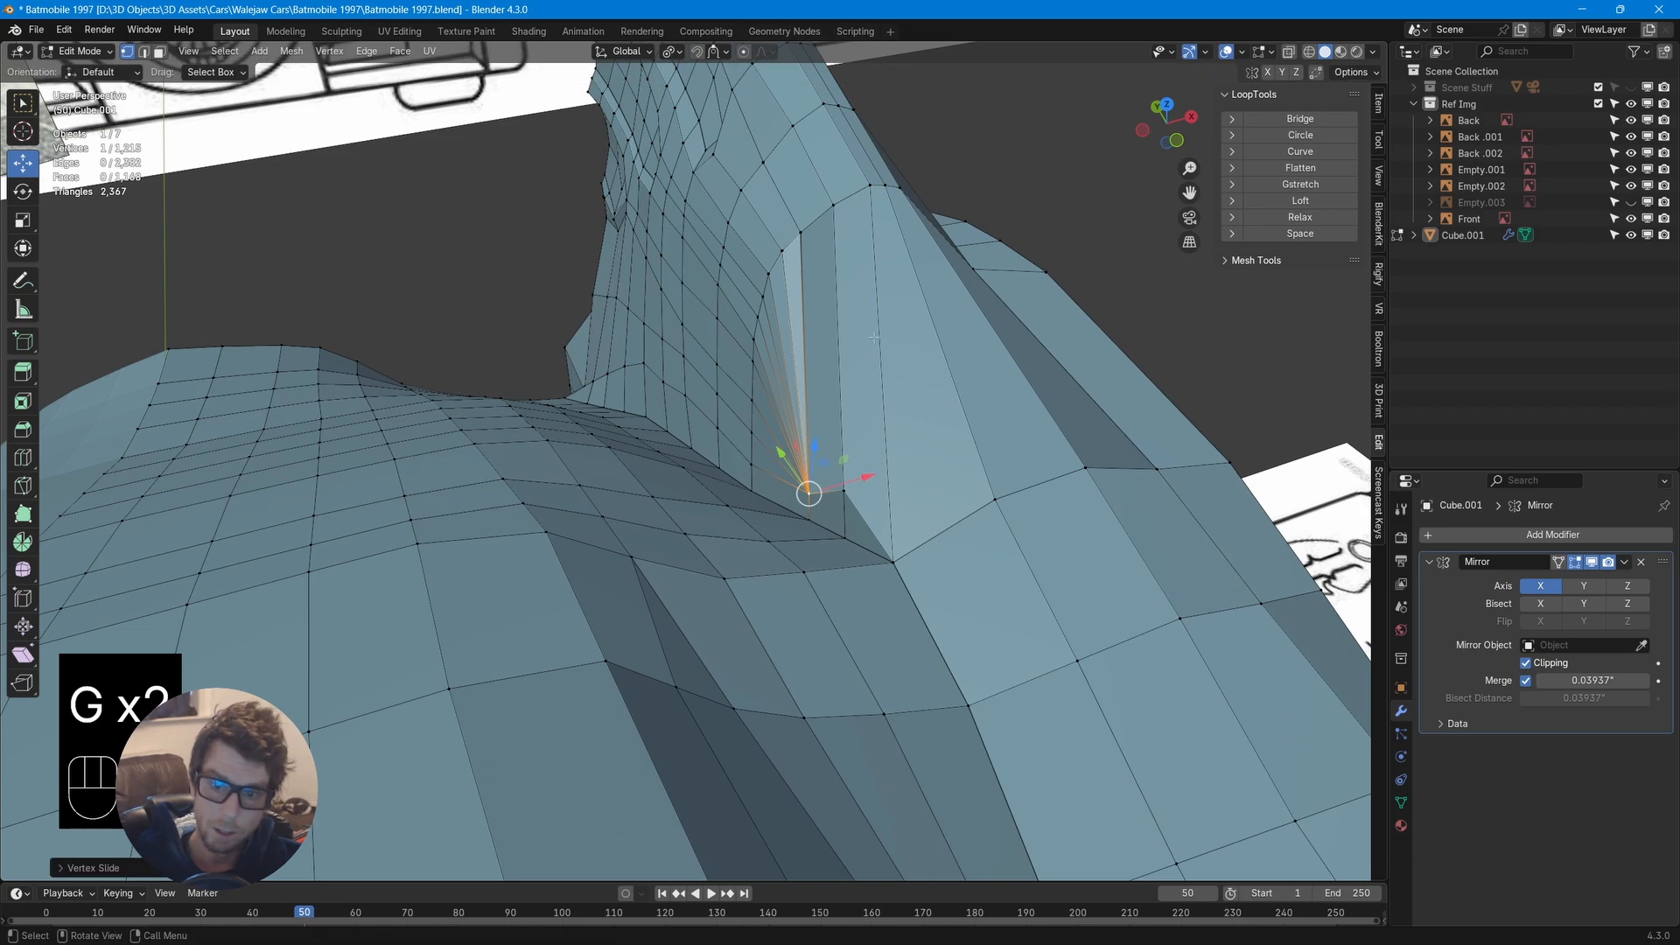
# Vertex-slide the cut vertex just ahead of the fan's apex, and nudge the base's front corner vertex along the X axis
pyautogui.moveTo(874, 337); pyautogui.dragTo(809, 400, button='middle')
pyautogui.click(818, 485)
pyautogui.press('g')
pyautogui.press('g')
pyautogui.click(879, 472)
pyautogui.moveTo(943, 551); pyautogui.dragTo(930, 550)
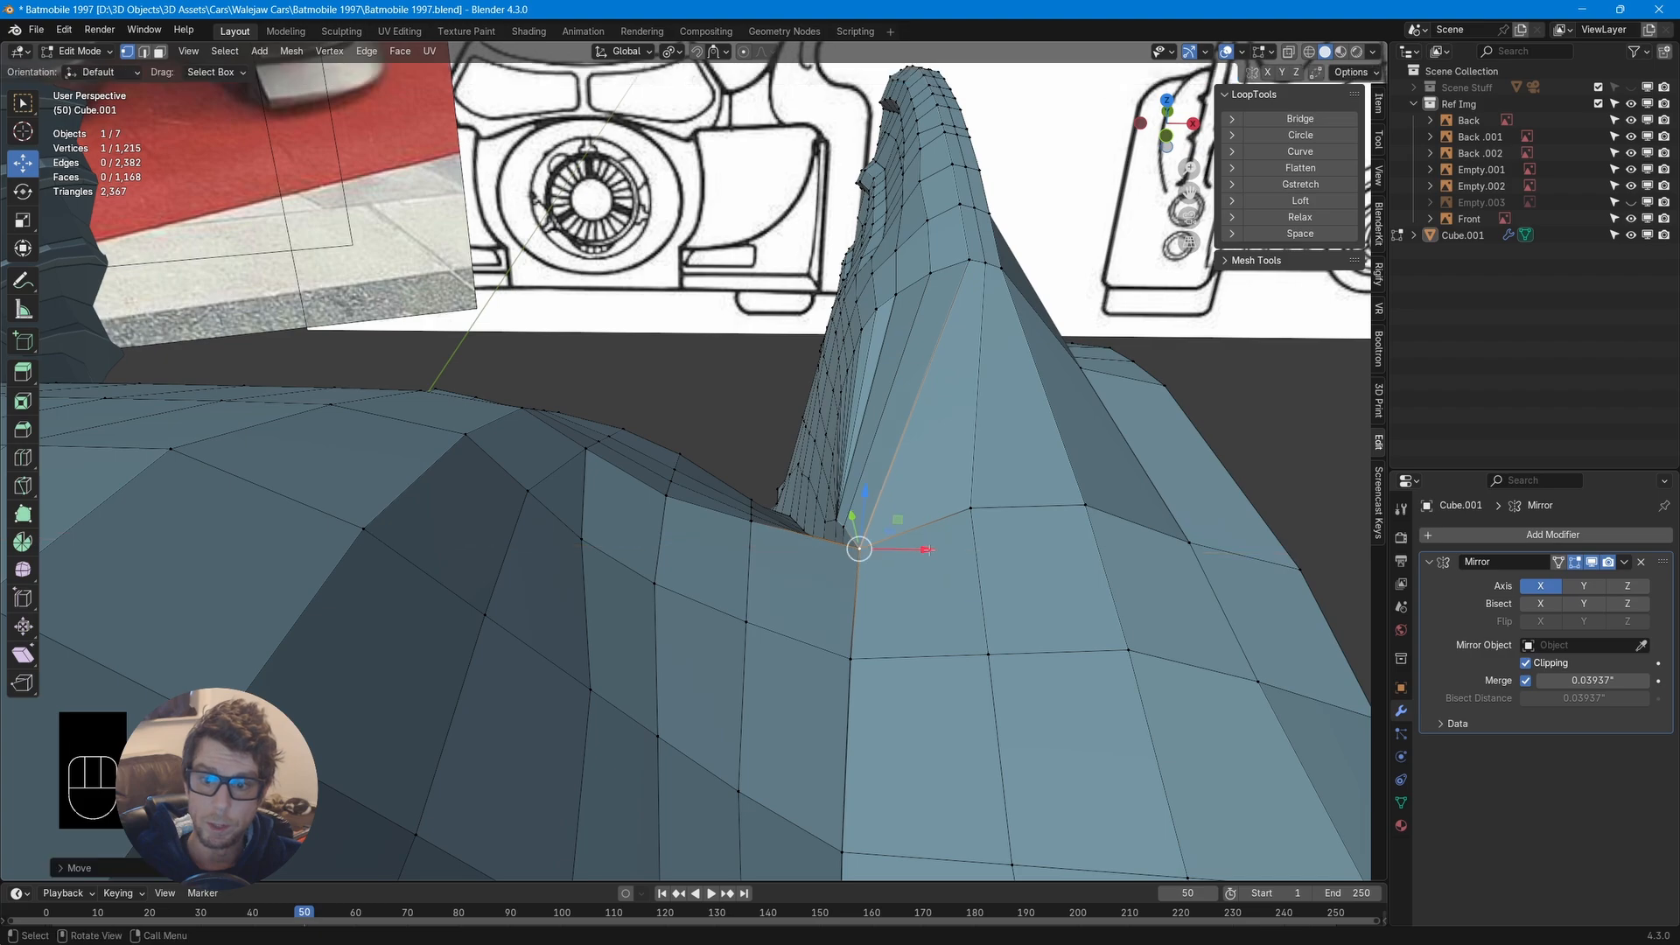
# Try moving the fan's apex vertex and the cut vertex ahead of it along the X axis, and undo the move
pyautogui.moveTo(928, 549); pyautogui.dragTo(798, 679, button='middle')
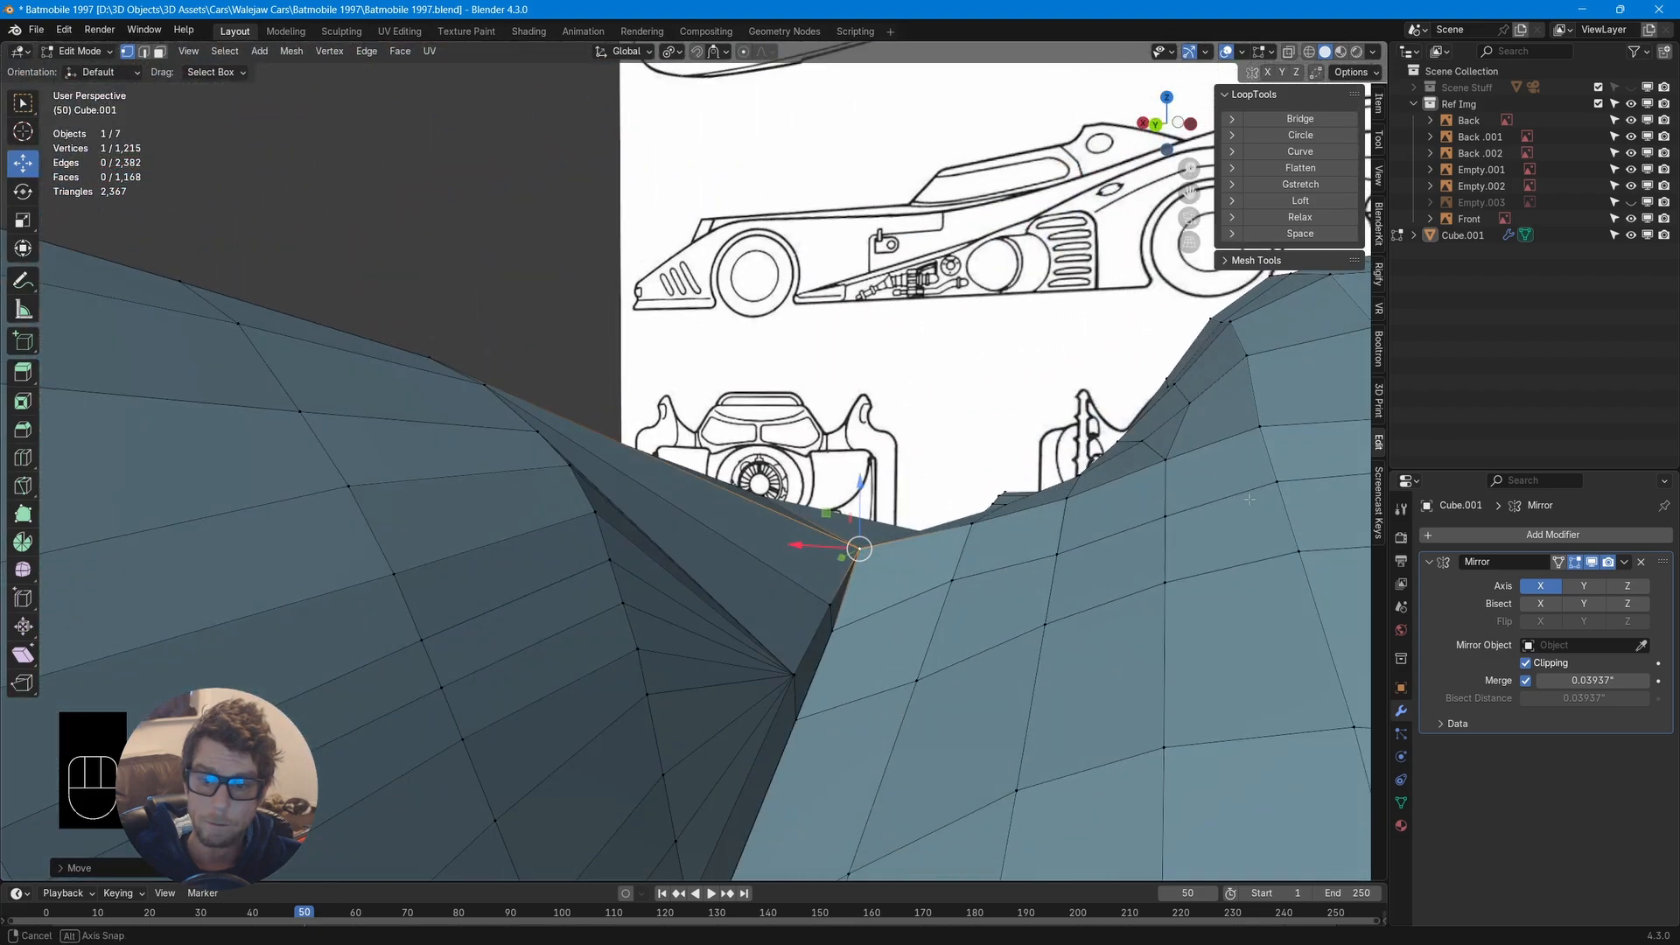
pyautogui.keyDown('shift'); pyautogui.click(794, 678); pyautogui.keyUp('shift')
pyautogui.press('g')
pyautogui.press('x')
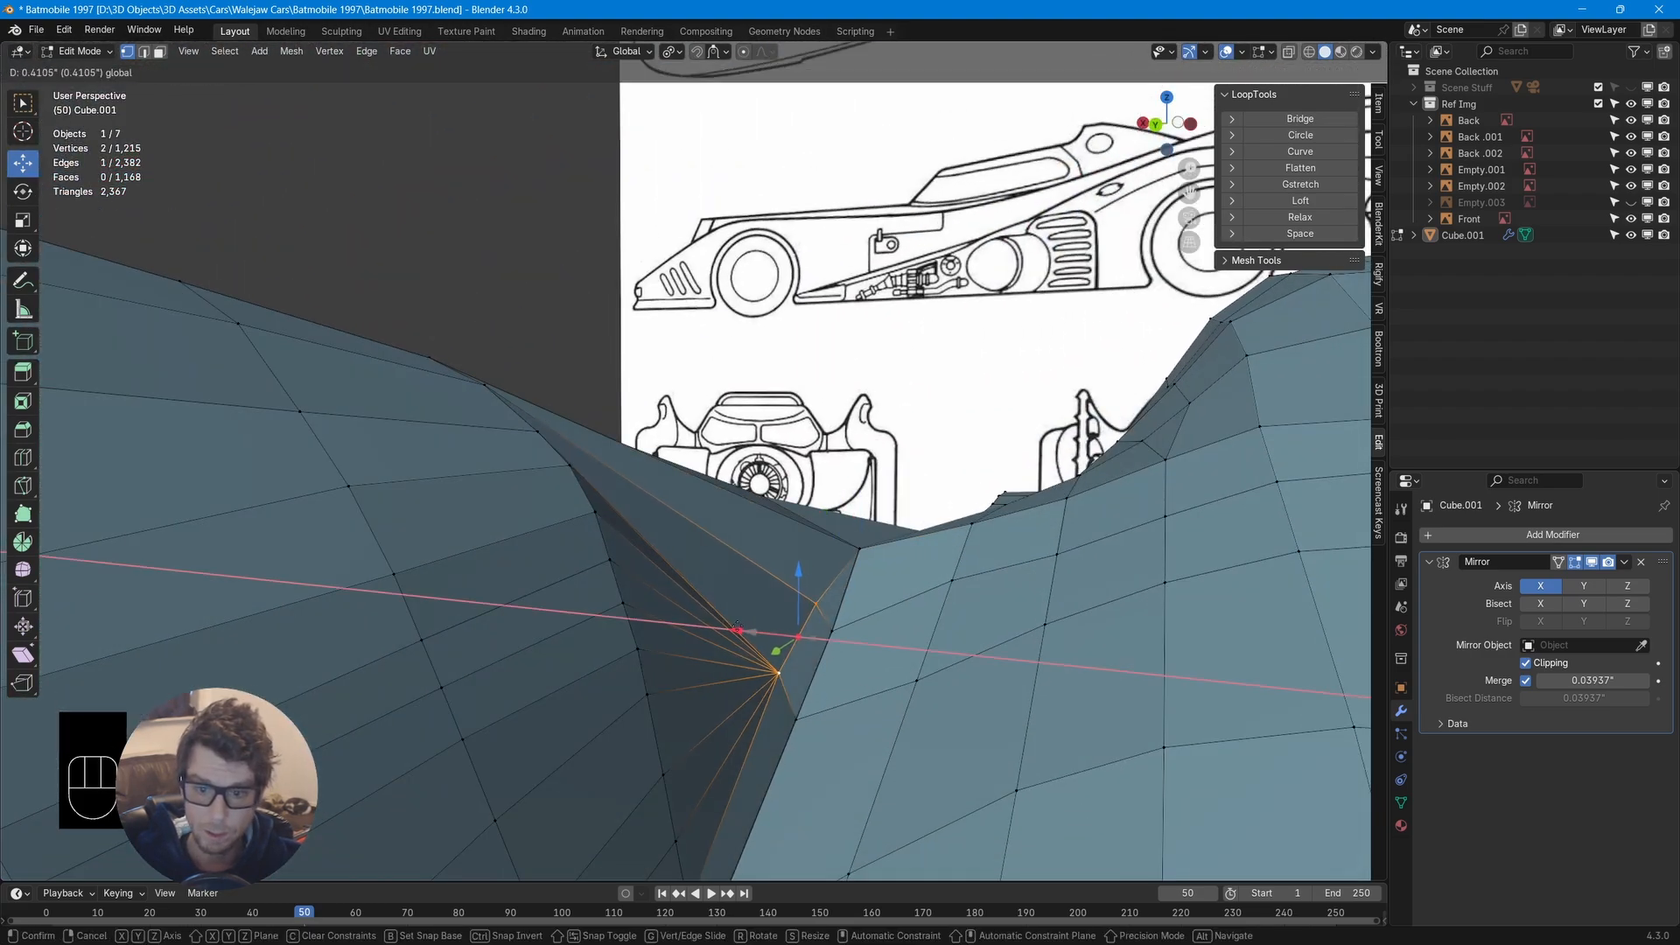
pyautogui.click(738, 629)
pyautogui.moveTo(752, 634); pyautogui.dragTo(875, 560, button='middle')
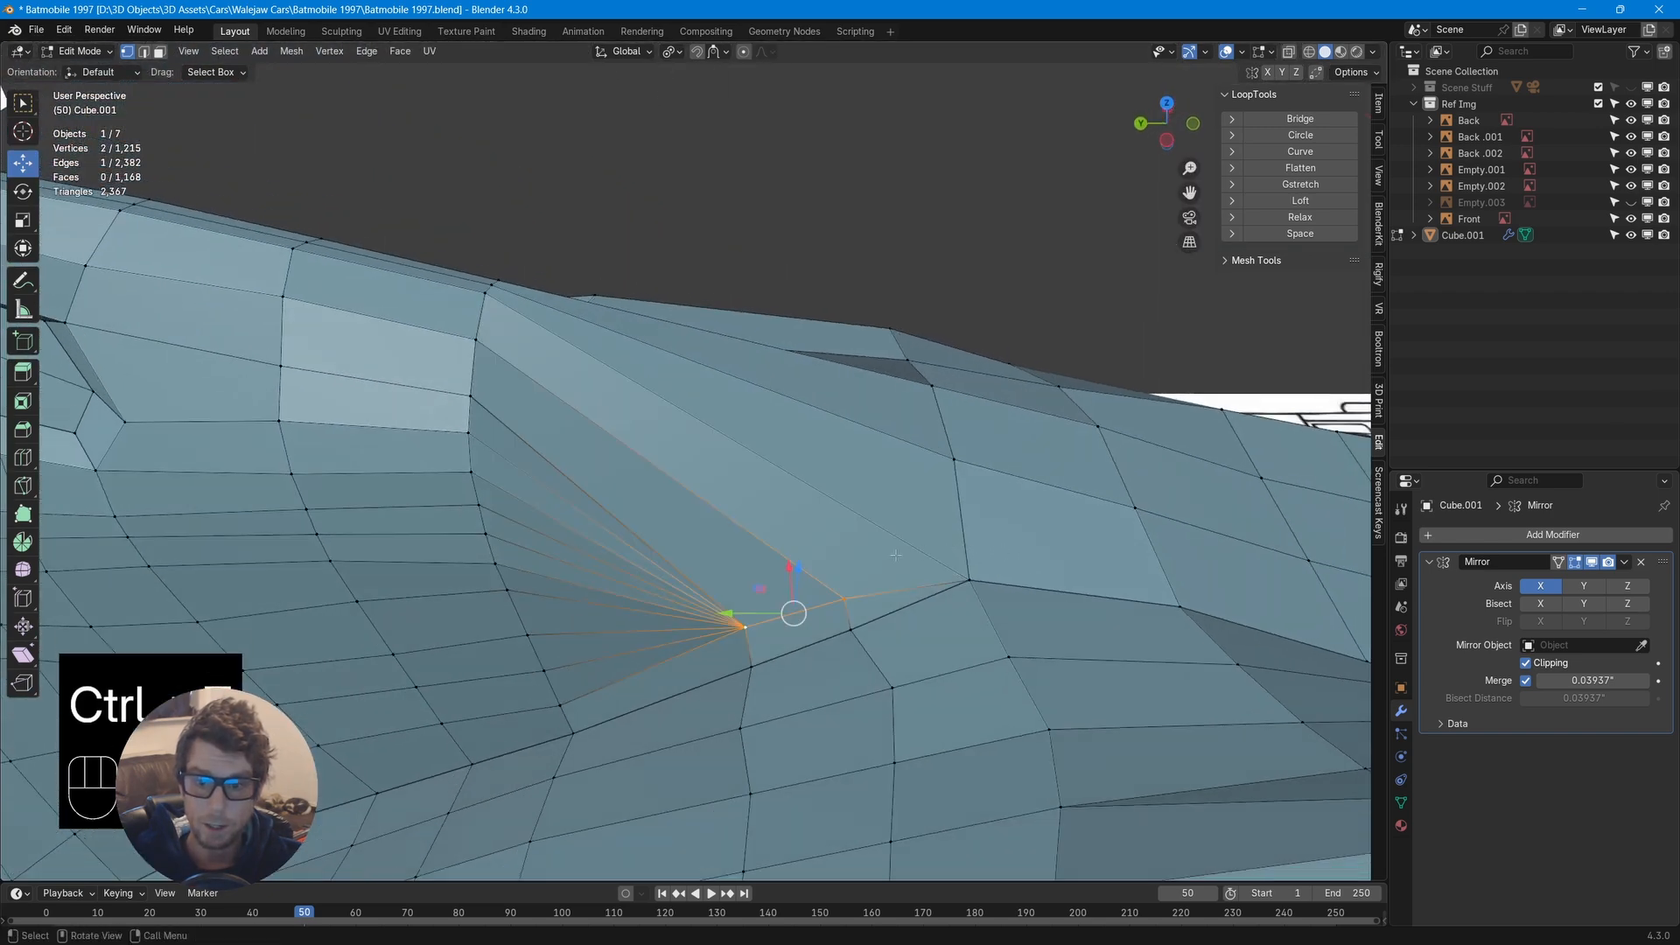
pyautogui.hotkey('ctrl', 'z')
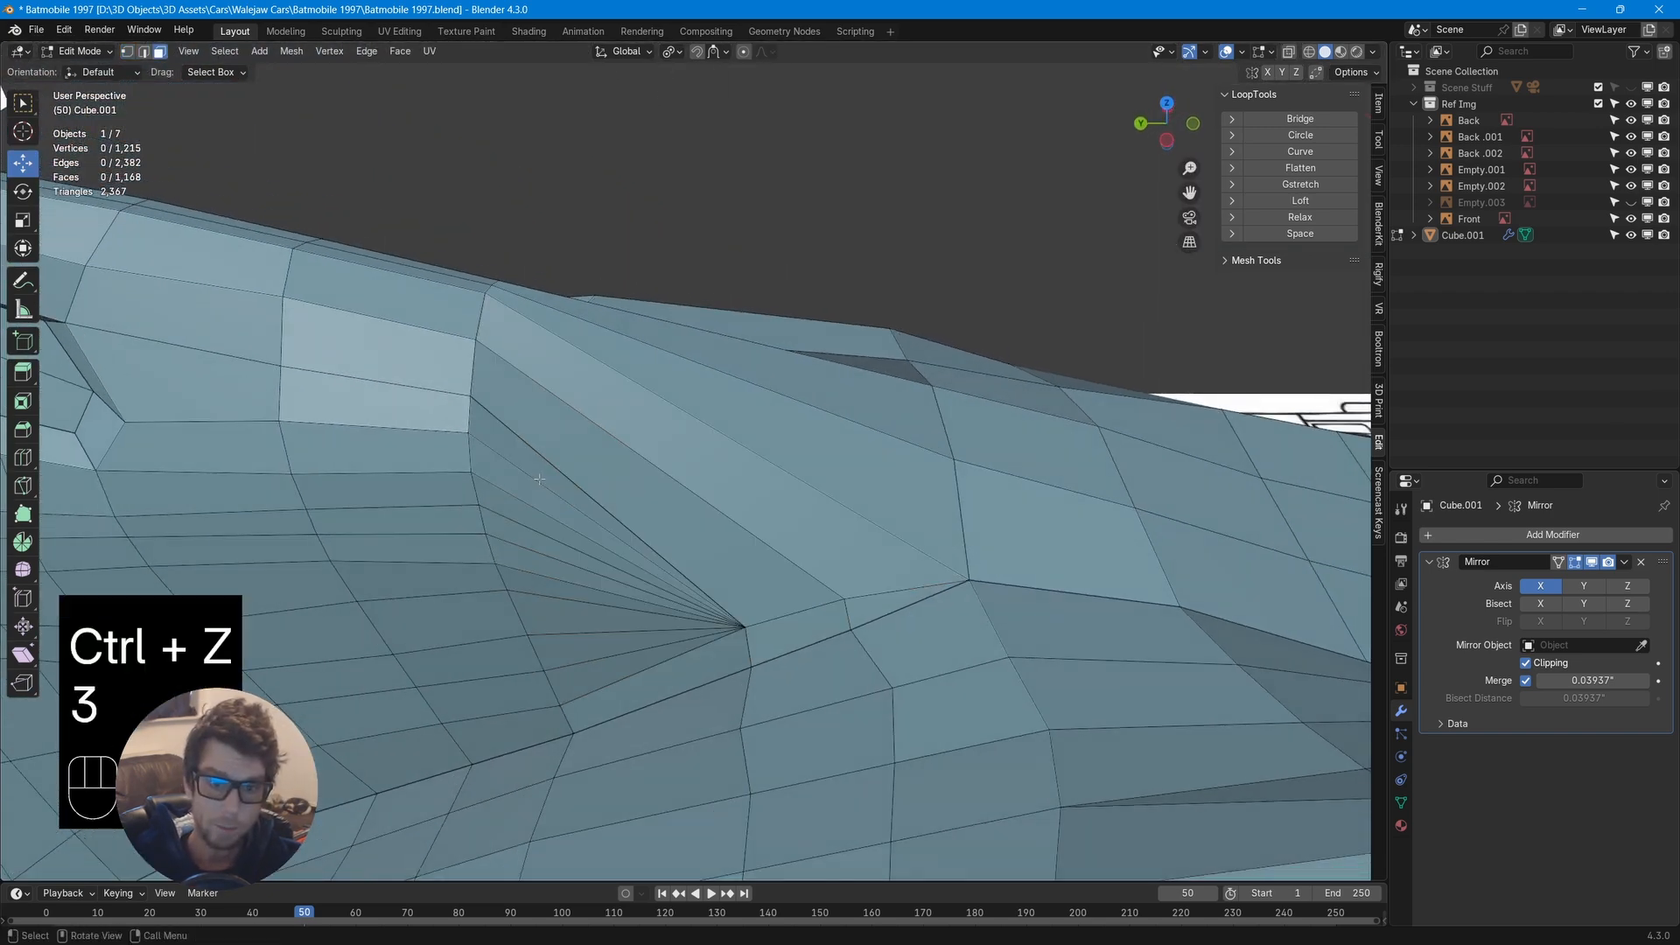
# Dissolve the eight inner edges of the fan that converge on the apex vertex at the fin's base
pyautogui.press('2')
pyautogui.moveTo(512, 462); pyautogui.dragTo(536, 540)
pyautogui.moveTo(576, 606); pyautogui.dragTo(627, 656)
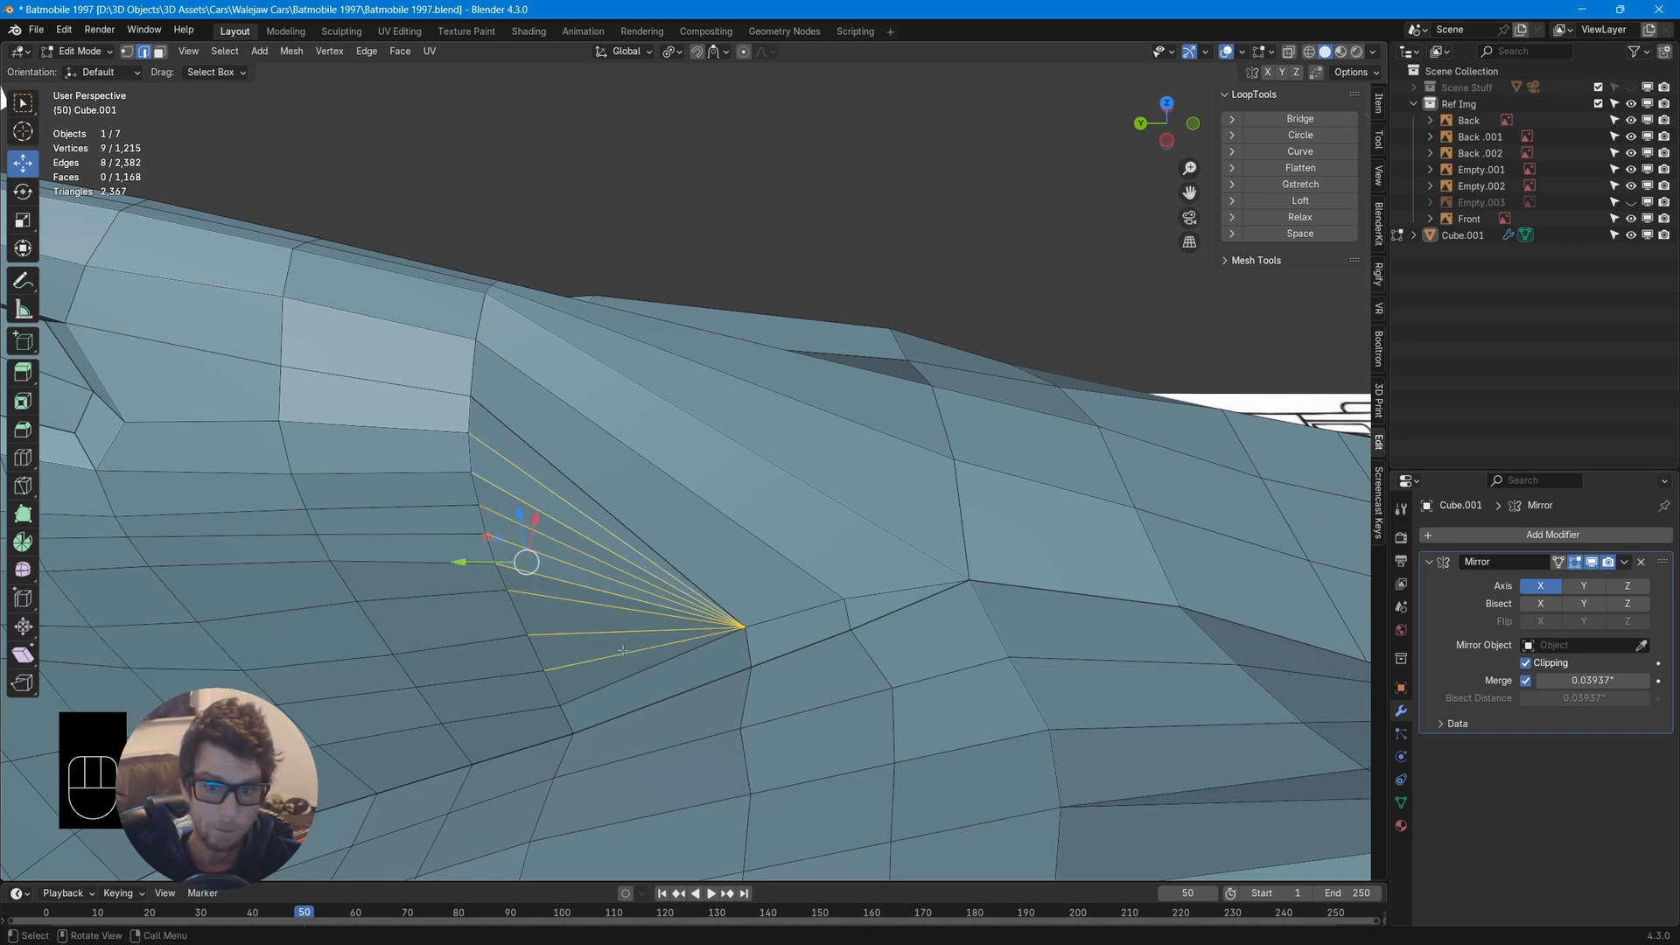
pyautogui.press('x')
pyautogui.click(577, 647)
# Knife-cut two parallel lines from the fin's upper loop ends, bending at the base and running down across the fender
pyautogui.moveTo(560, 621); pyautogui.dragTo(663, 589, button='middle')
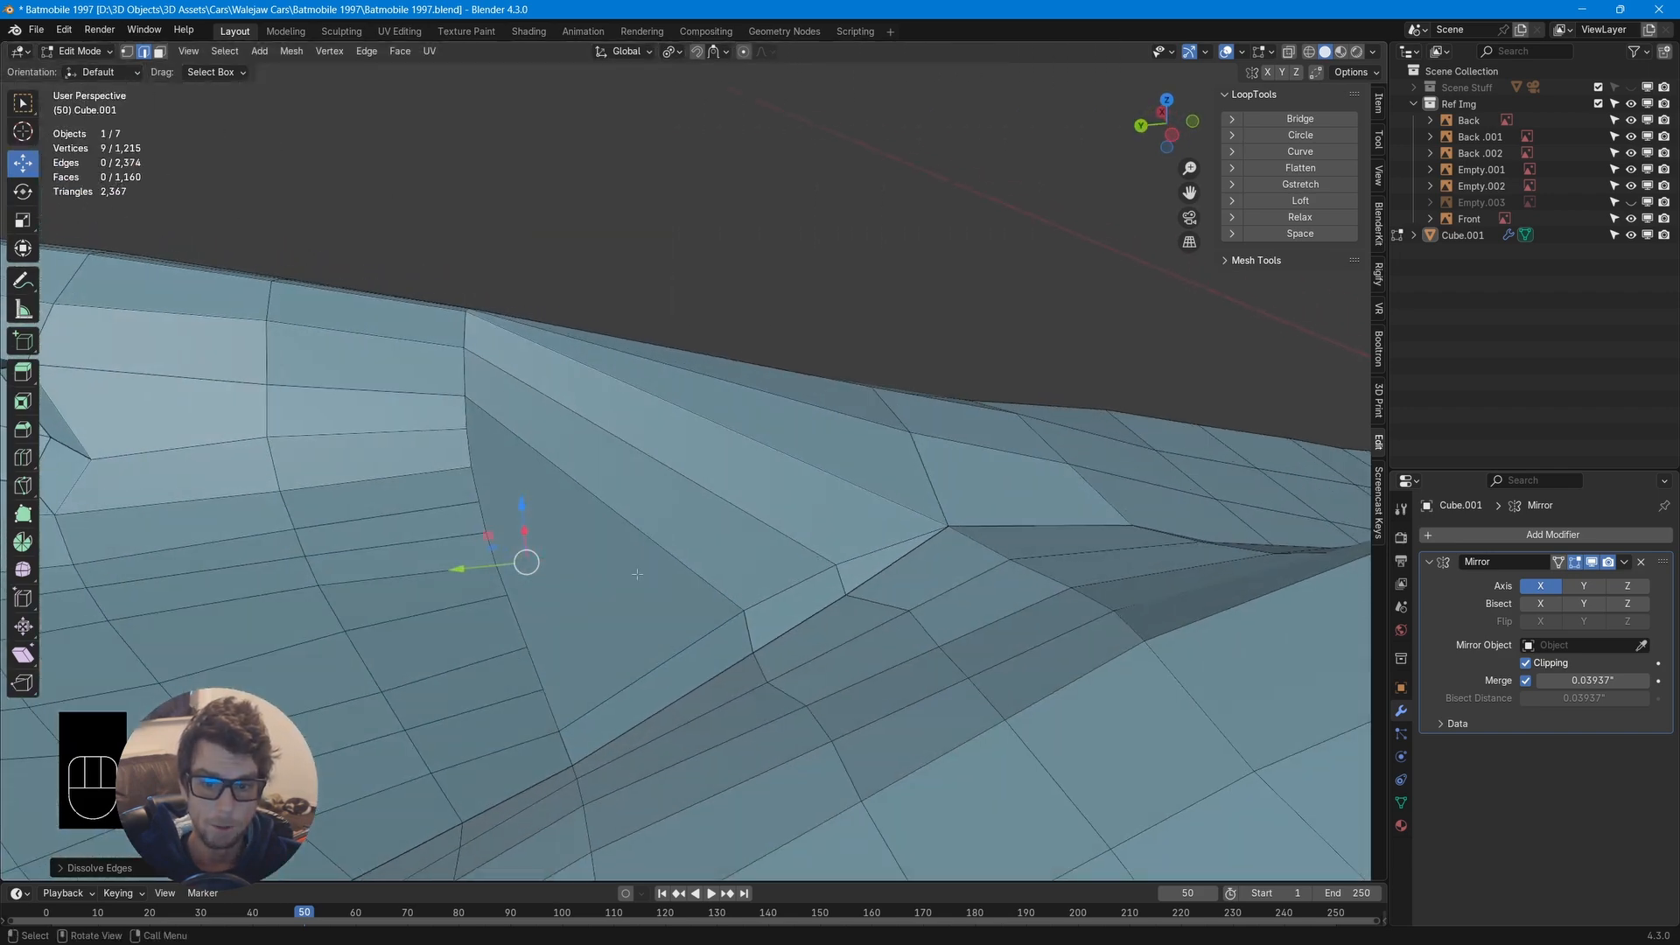
pyautogui.press('k')
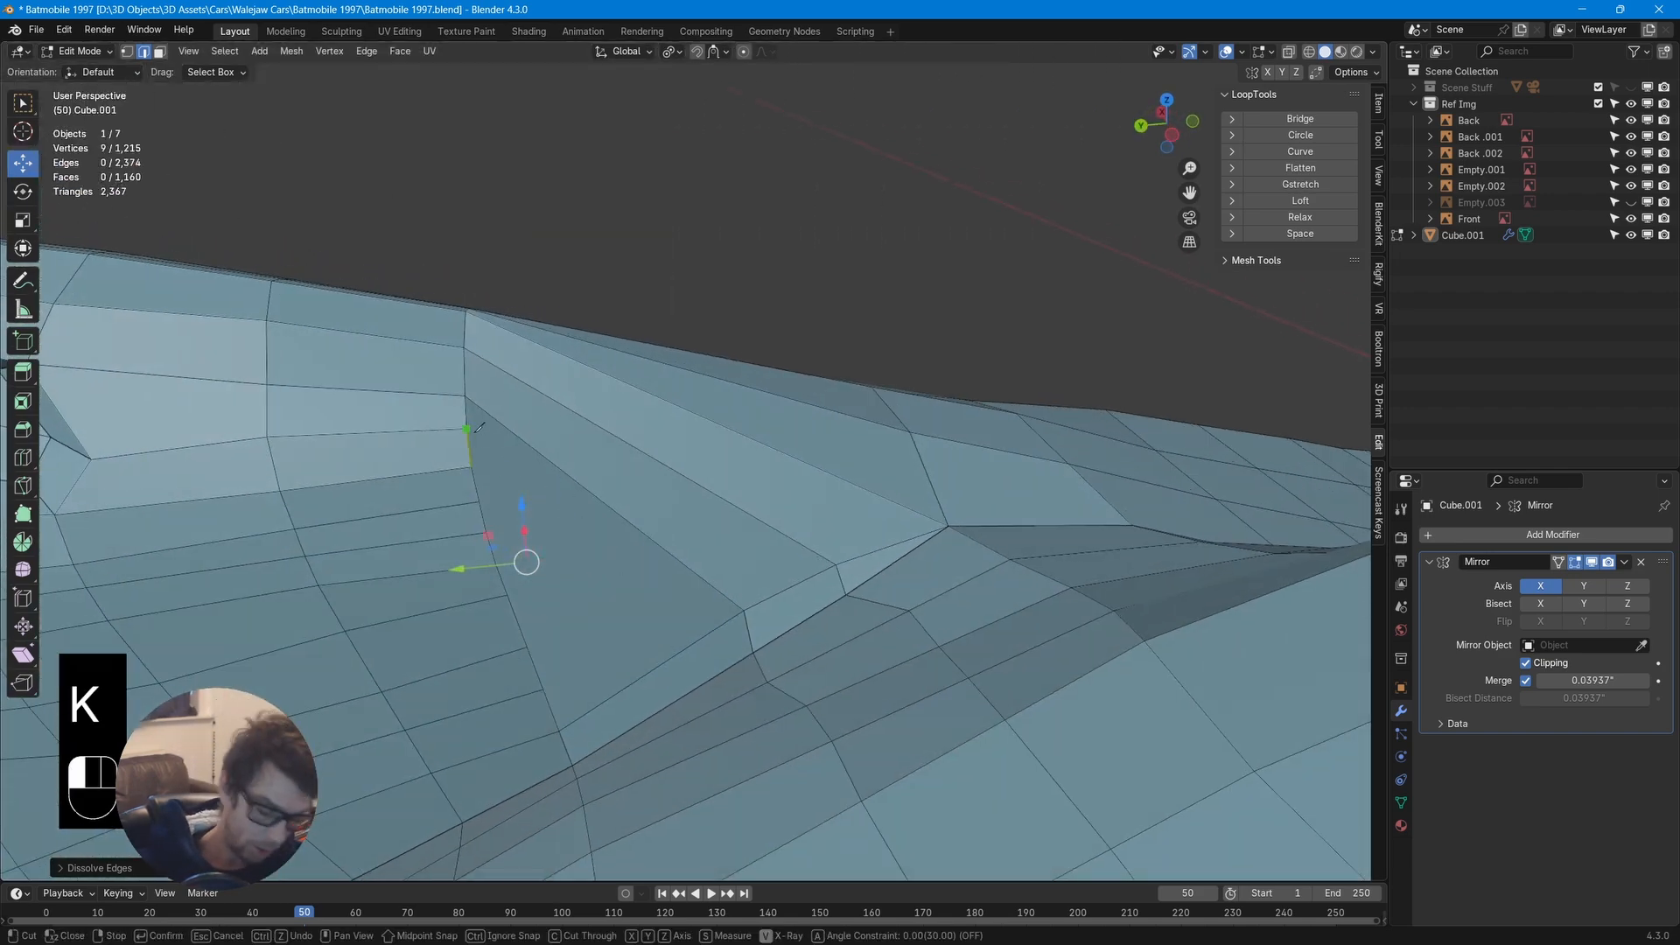
pyautogui.click(697, 641)
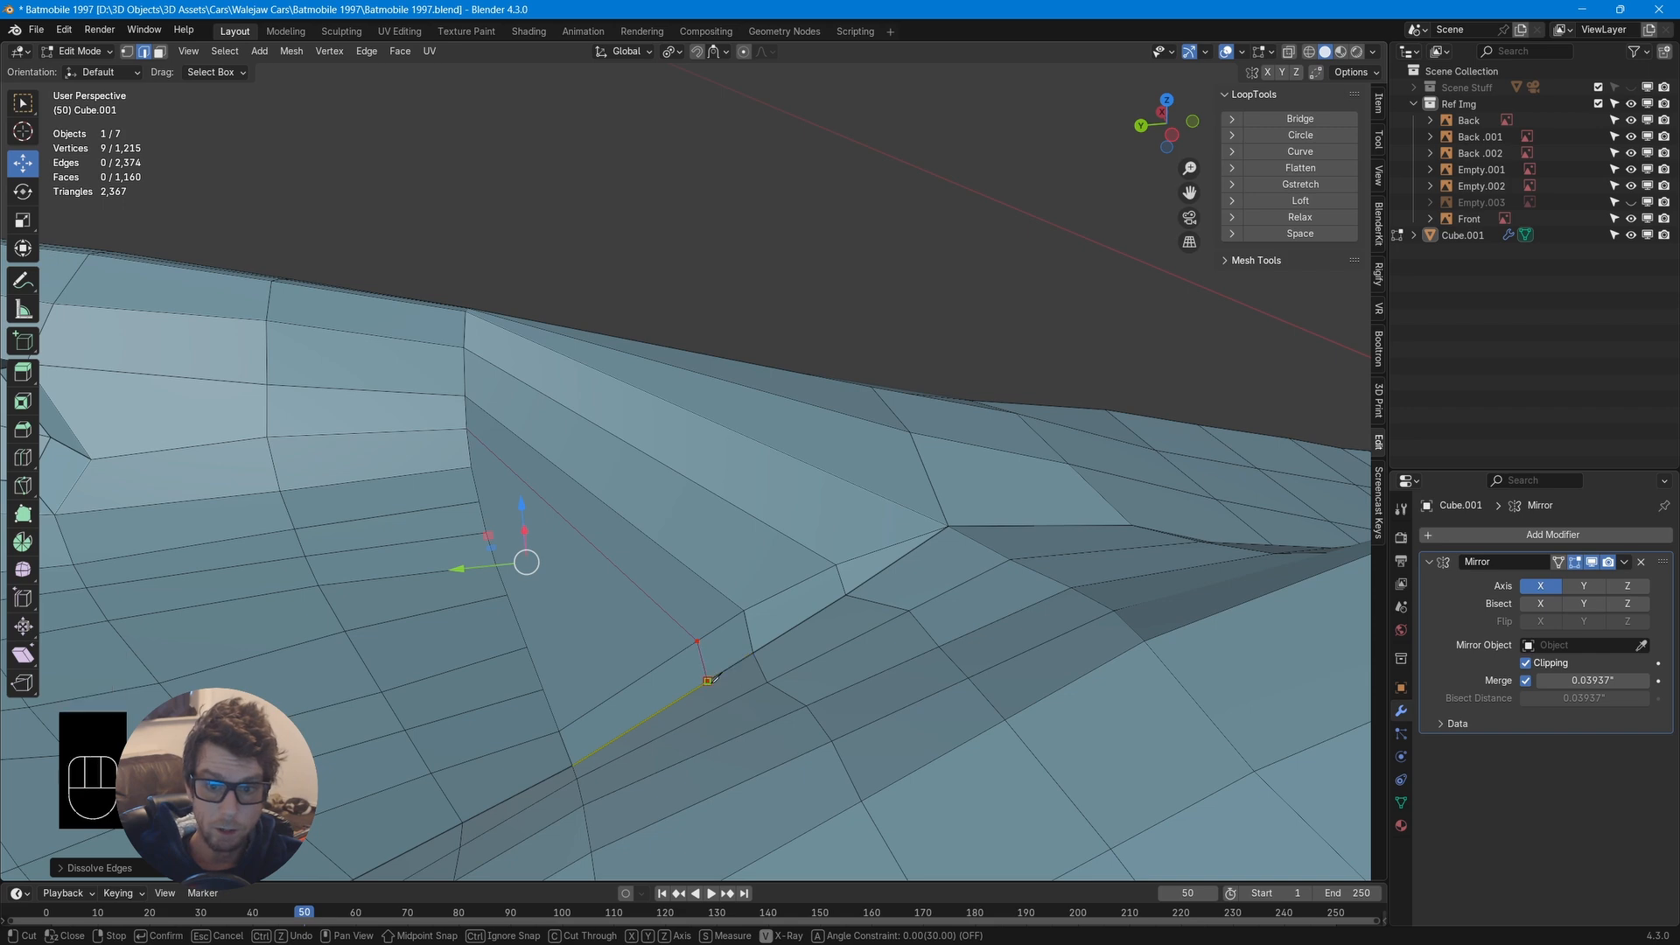
pyautogui.click(708, 681)
pyautogui.scroll(-2, 713, 679)
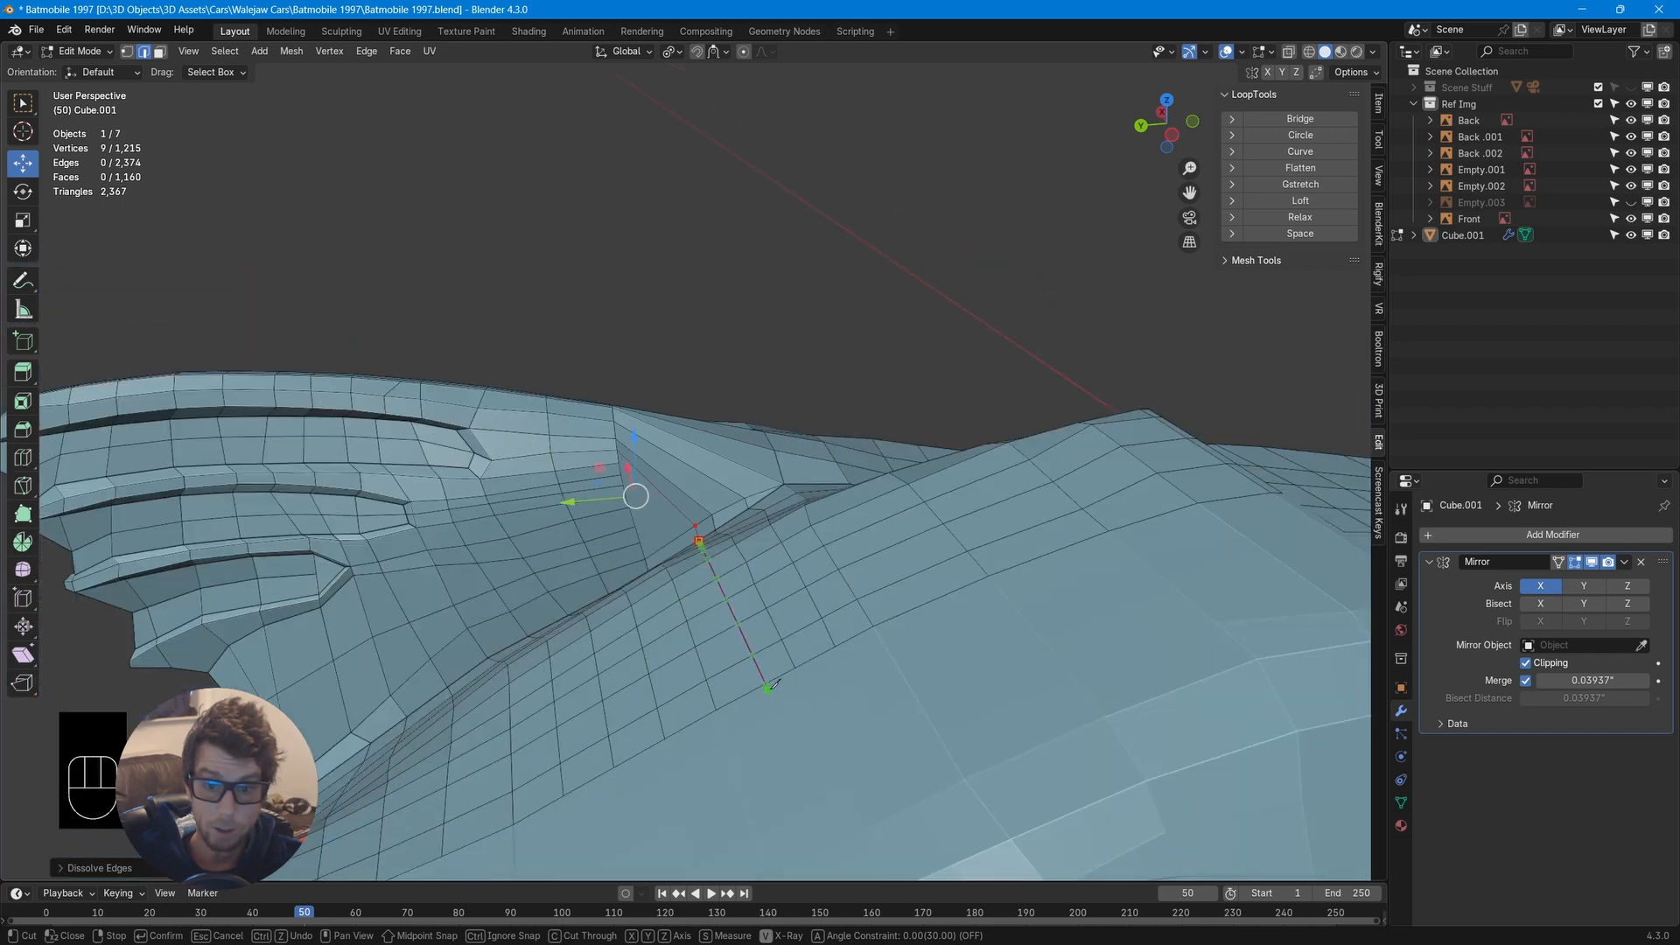
pyautogui.click(769, 688)
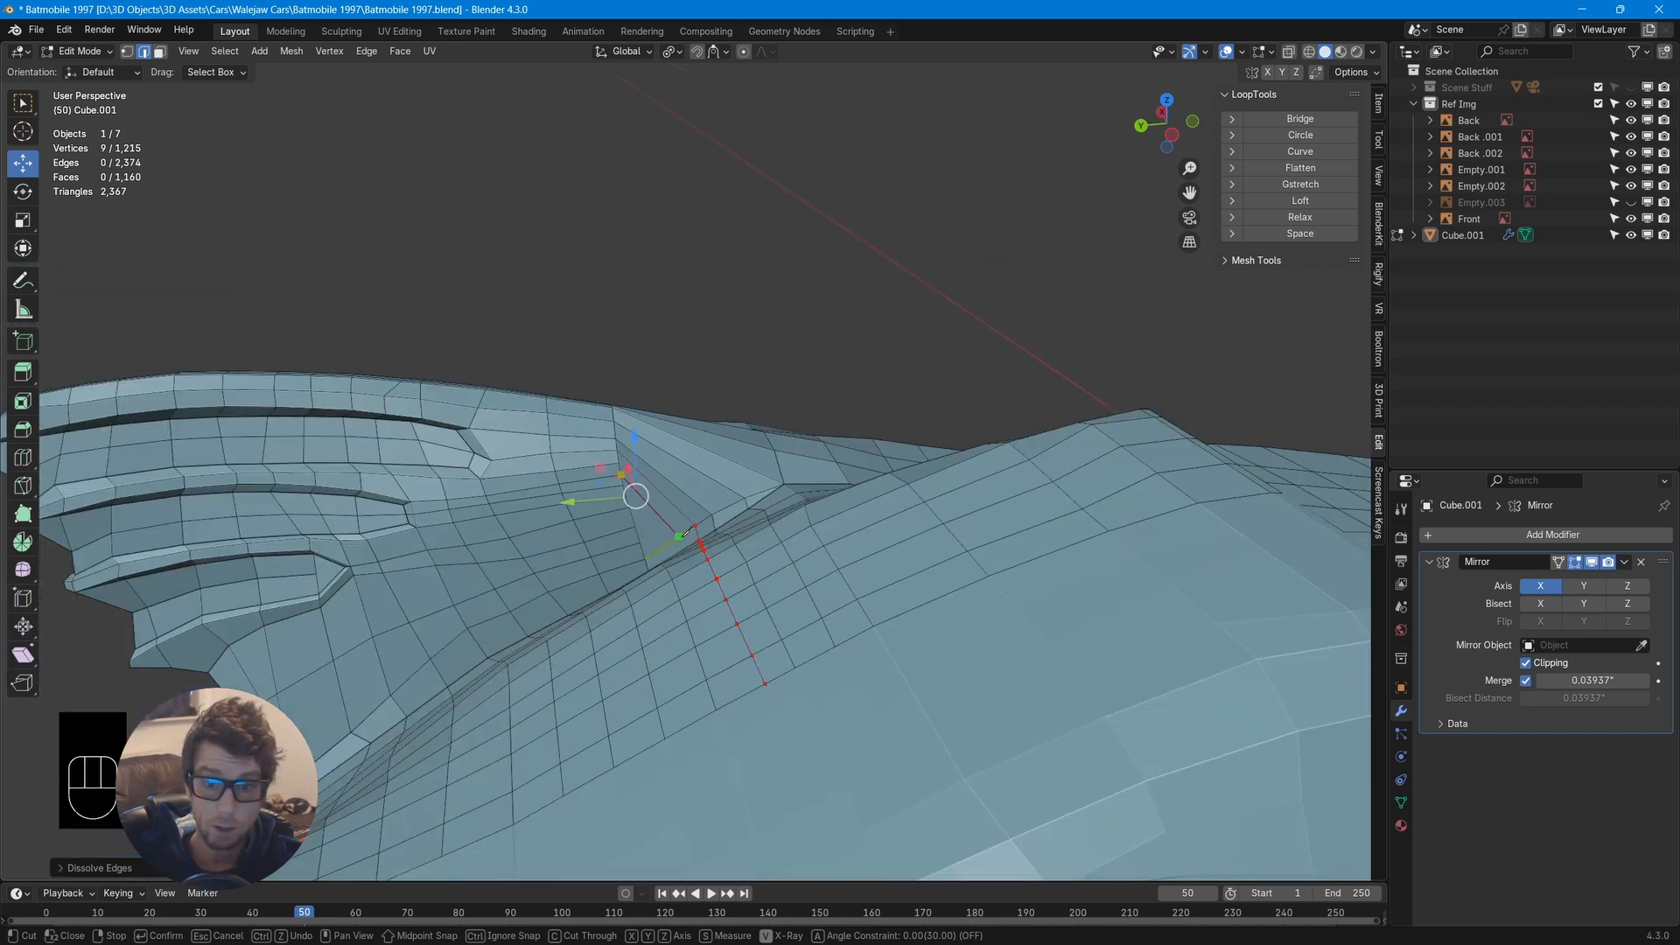
pyautogui.click(735, 666)
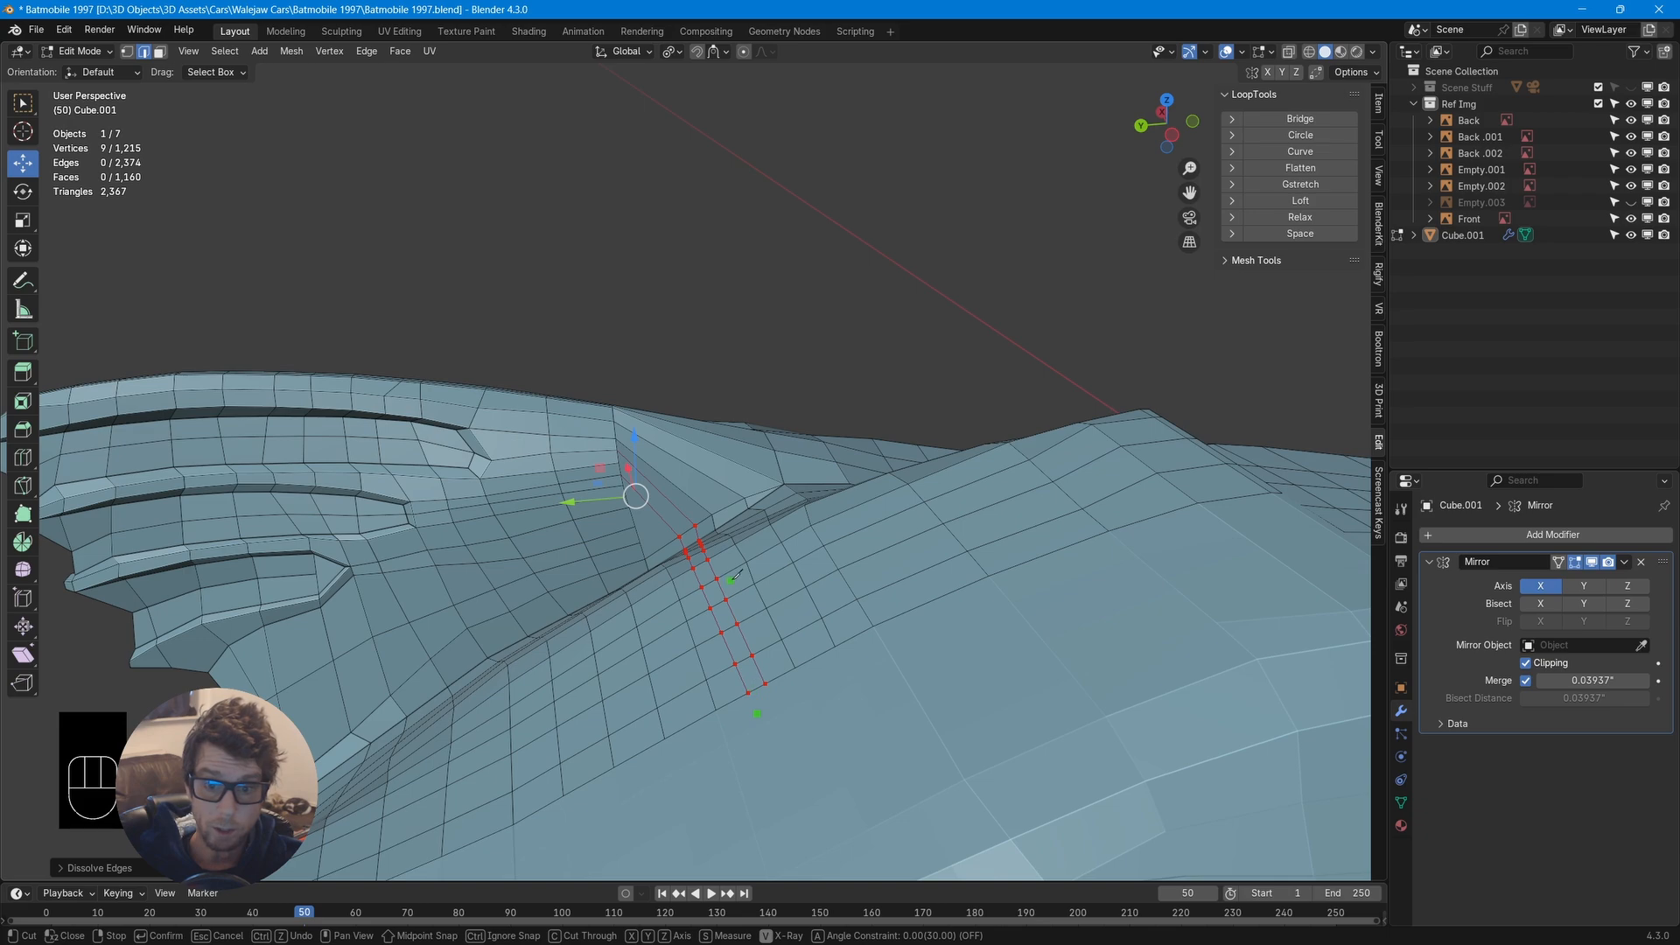
pyautogui.press('Return')
# Knife-cut parallel lines from the fin's remaining loop ends down to the edge along its base
pyautogui.moveTo(734, 577); pyautogui.dragTo(827, 347, button='middle')
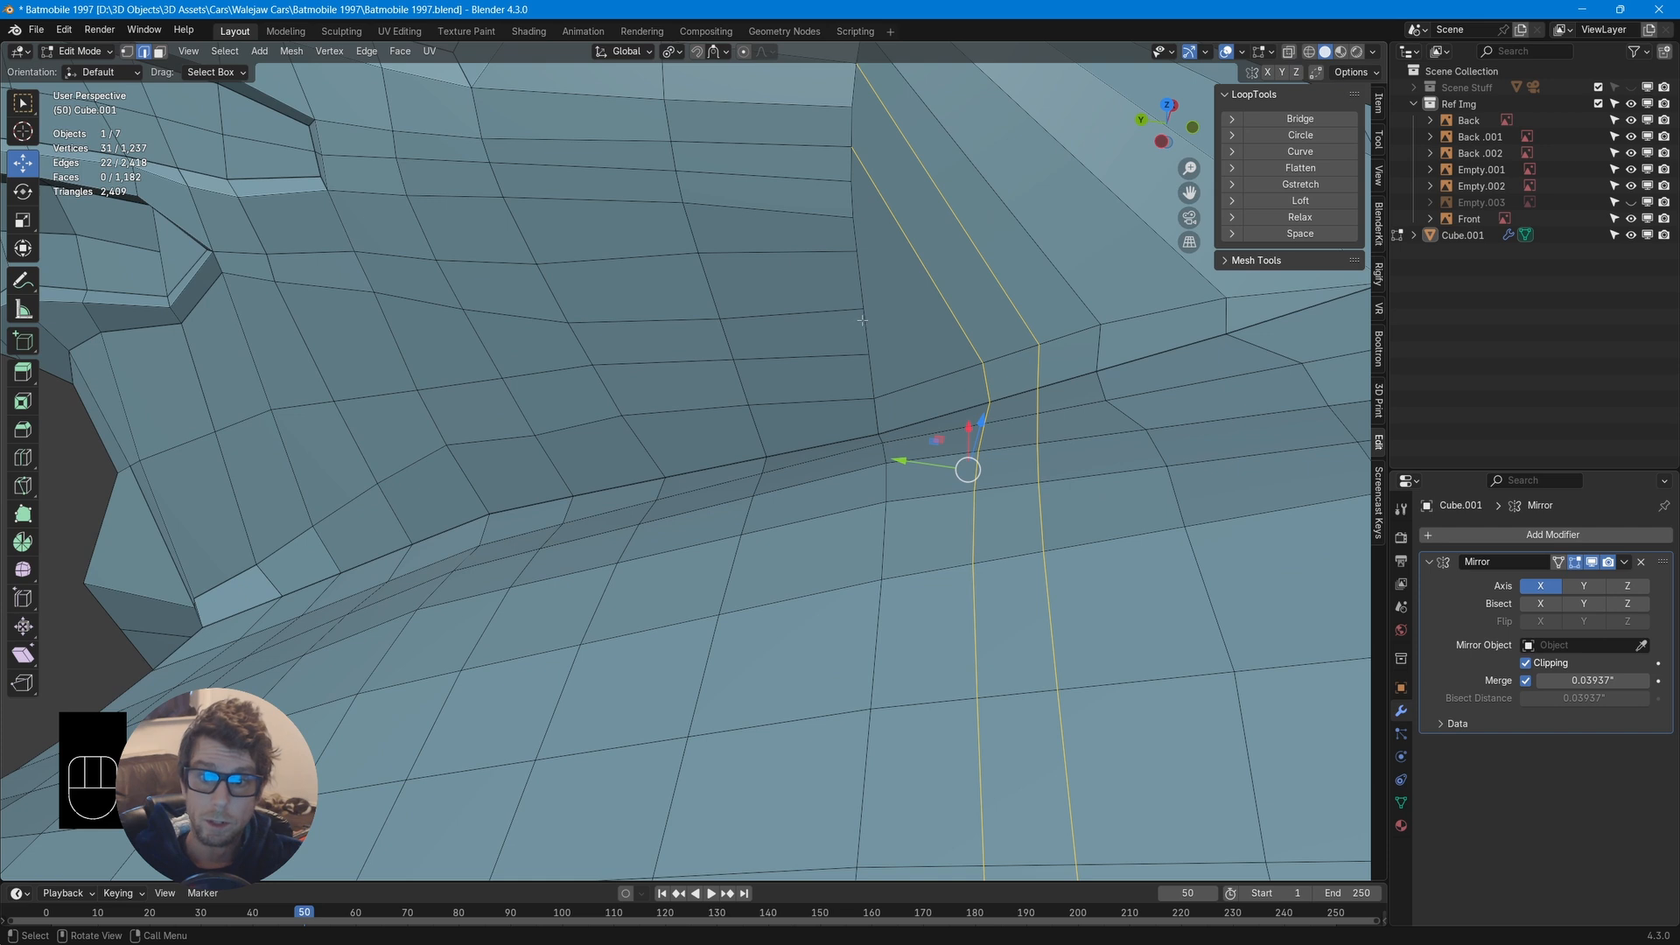
pyautogui.press('k')
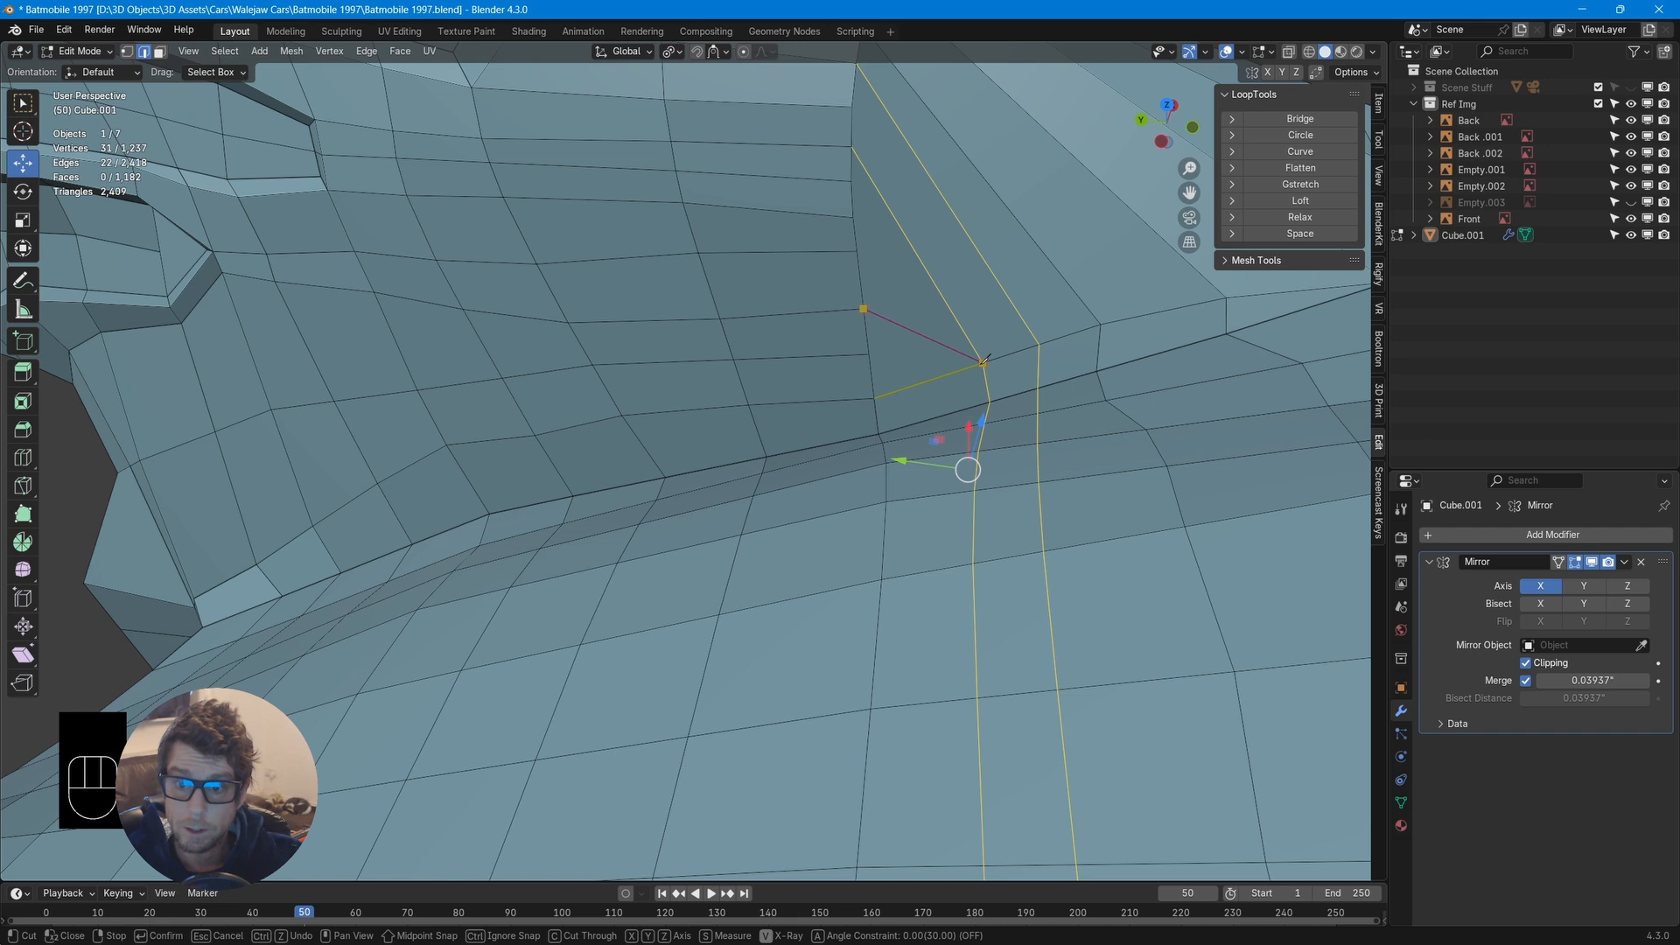
pyautogui.click(912, 385)
pyautogui.rightClick(913, 385)
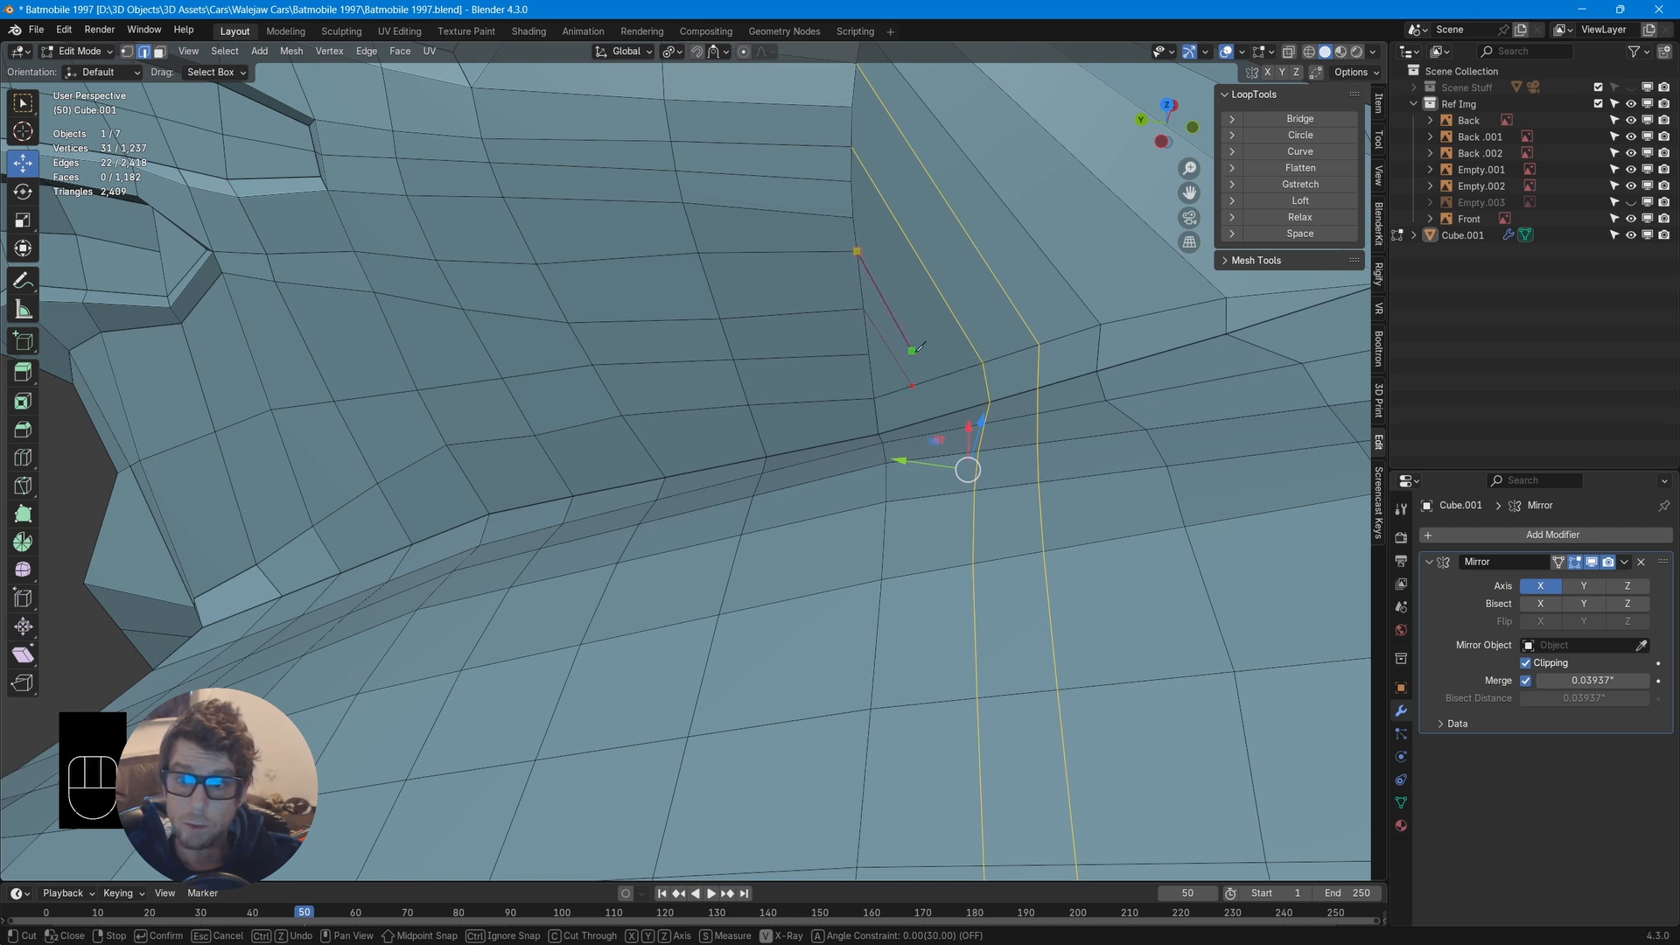
pyautogui.click(932, 379)
pyautogui.click(947, 374)
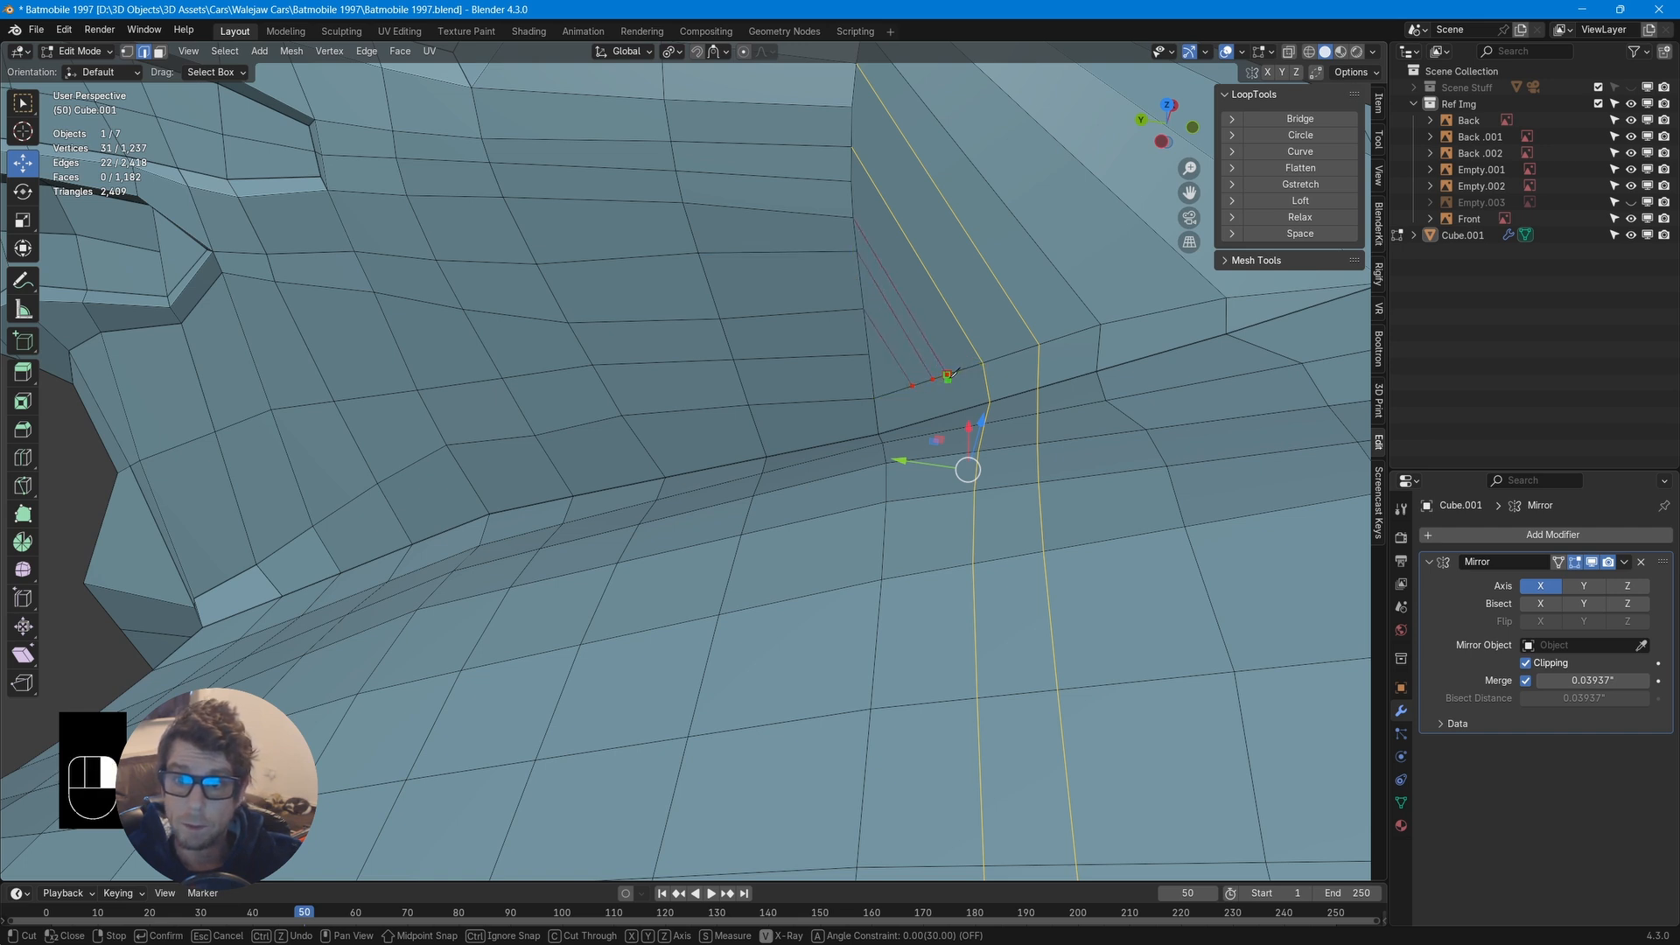
pyautogui.click(964, 368)
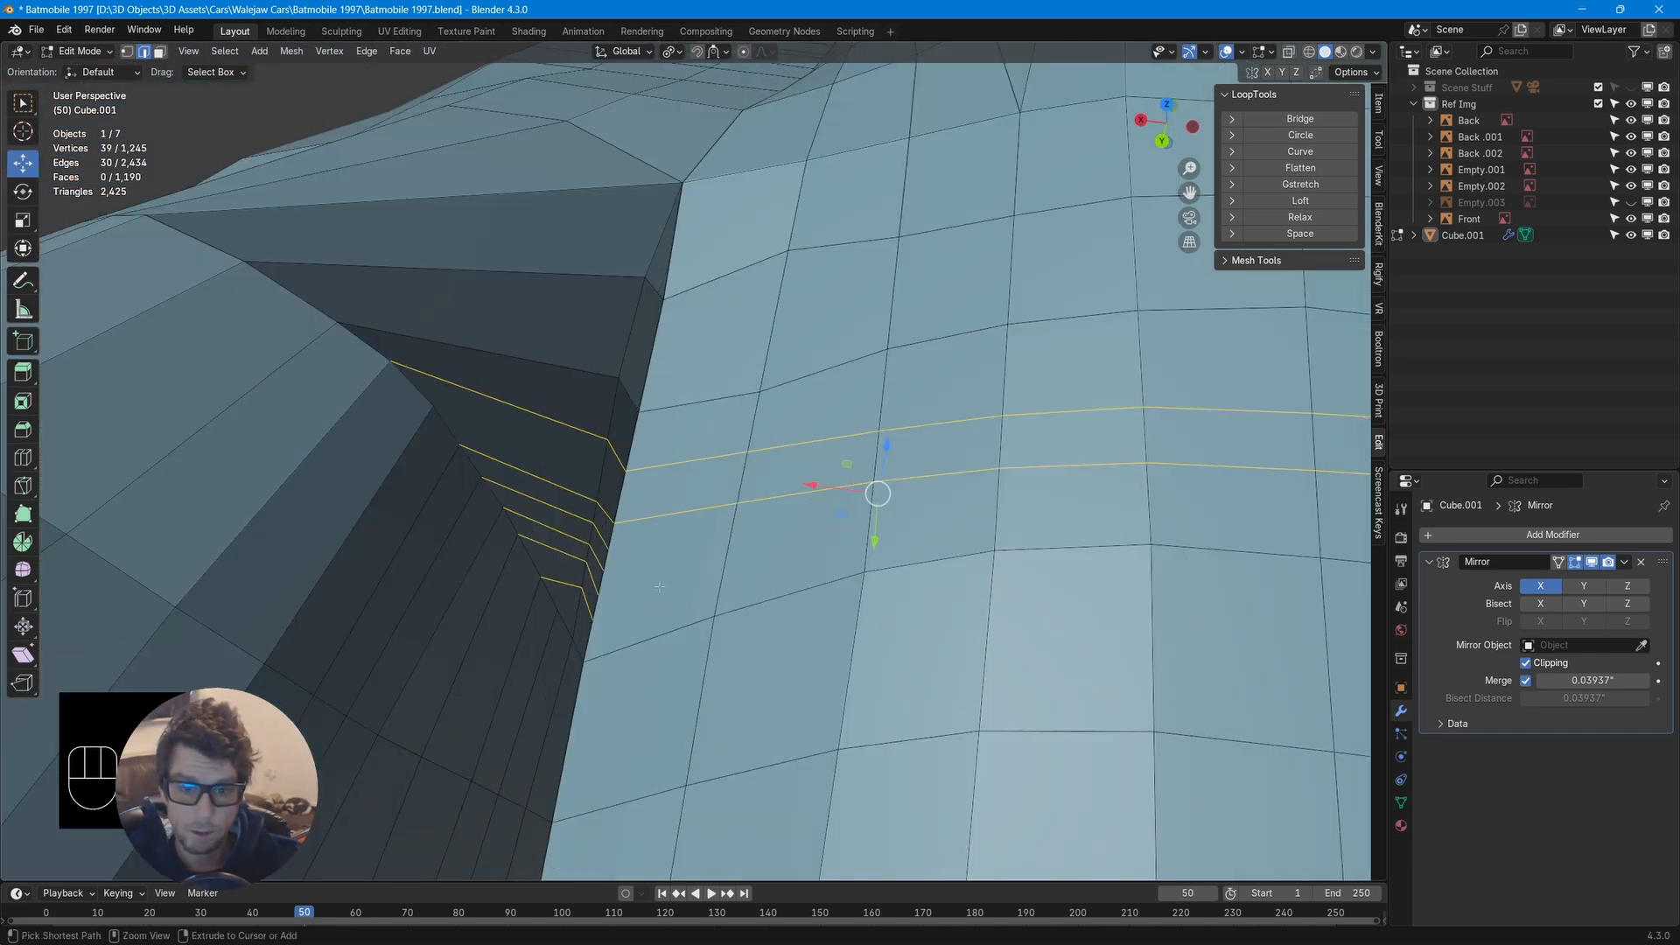
# Add four evenly spaced loop cuts across the body band beside the fin's base, in line with the fin's new loops
pyautogui.hotkey('ctrl', 'r')
pyautogui.scroll(3, 730, 555)
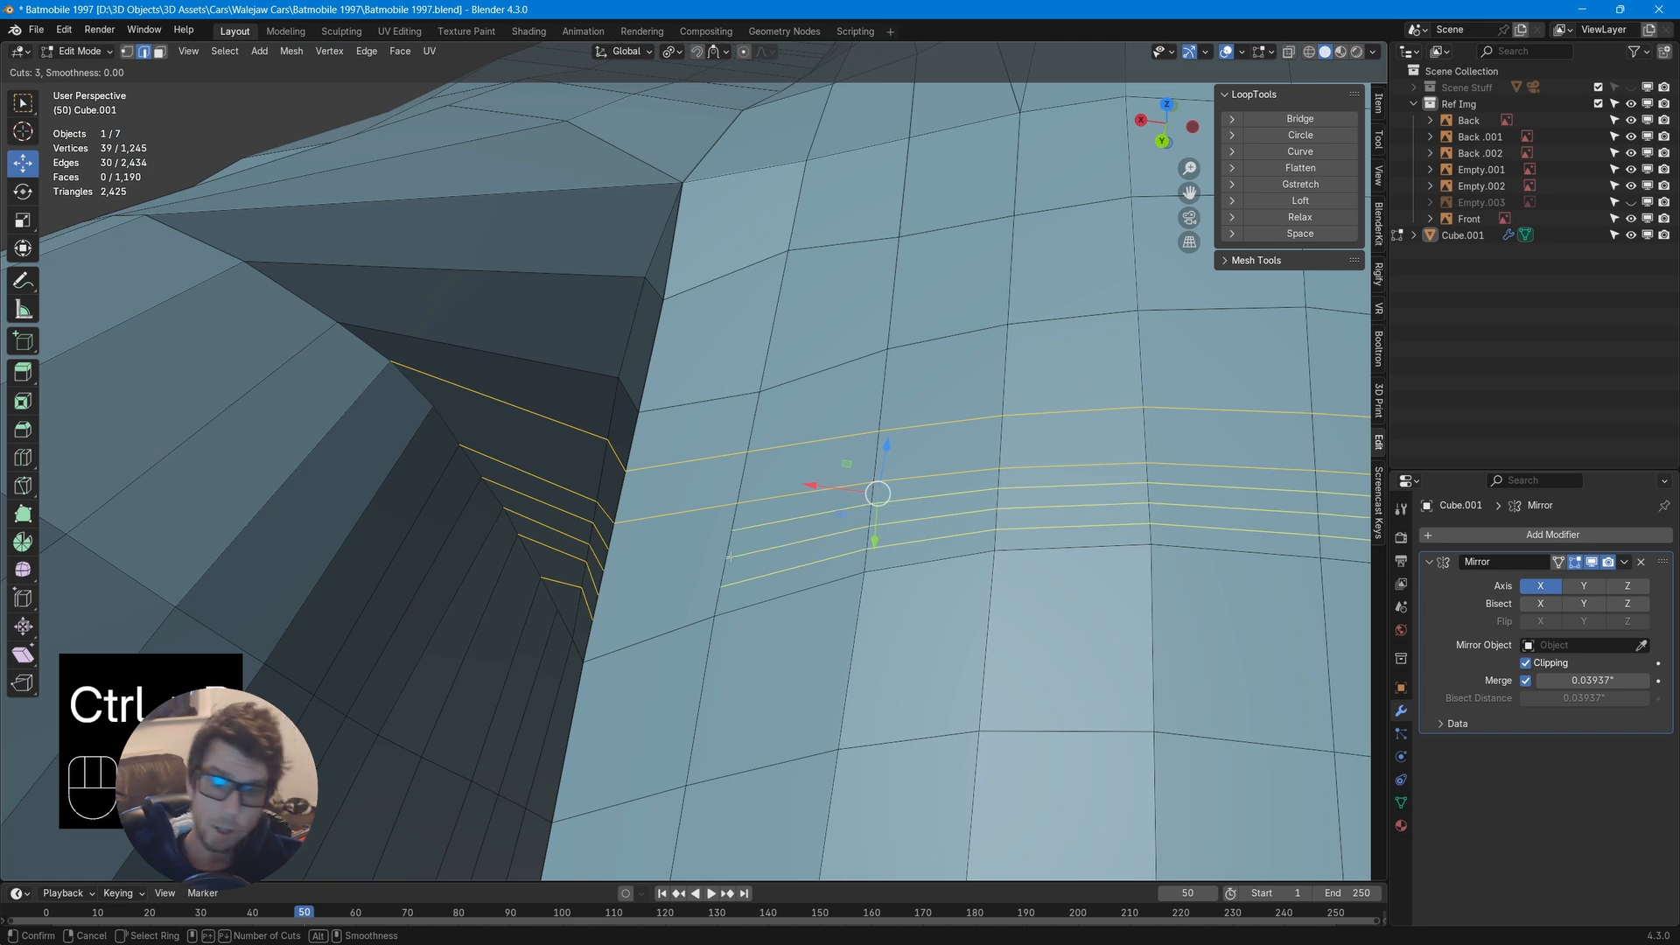
pyautogui.click(730, 555)
pyautogui.rightClick(673, 560)
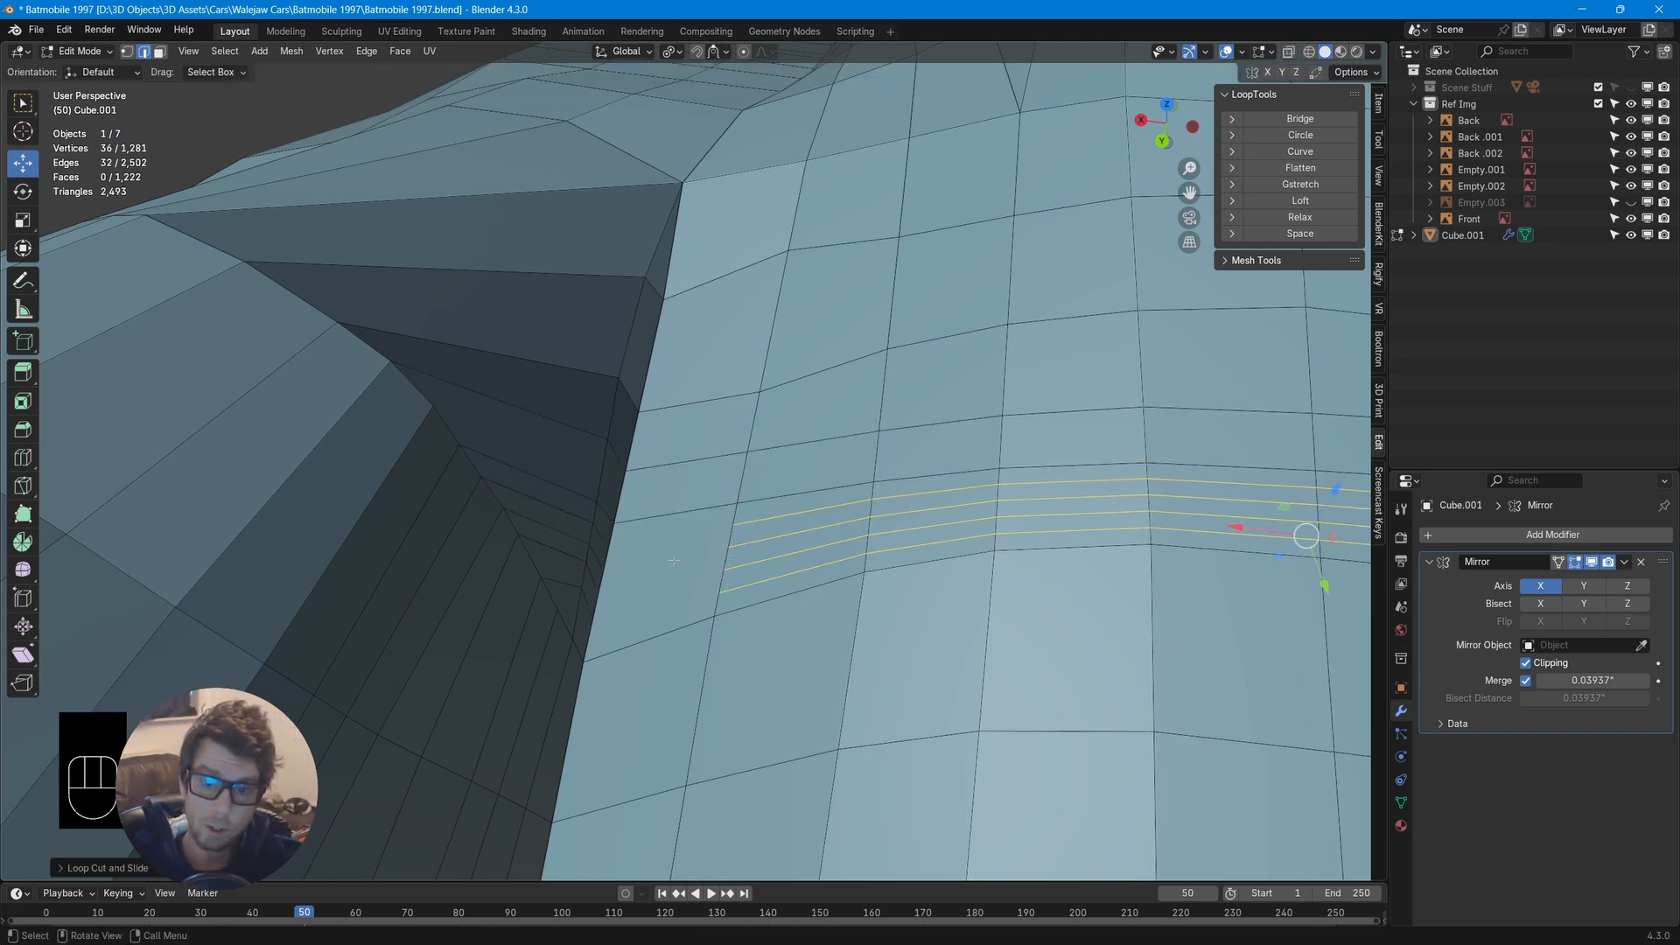
# Knife-cut four connecting edges from the fin base's loop ends to the ends of the body's new loop cuts
pyautogui.press('k')
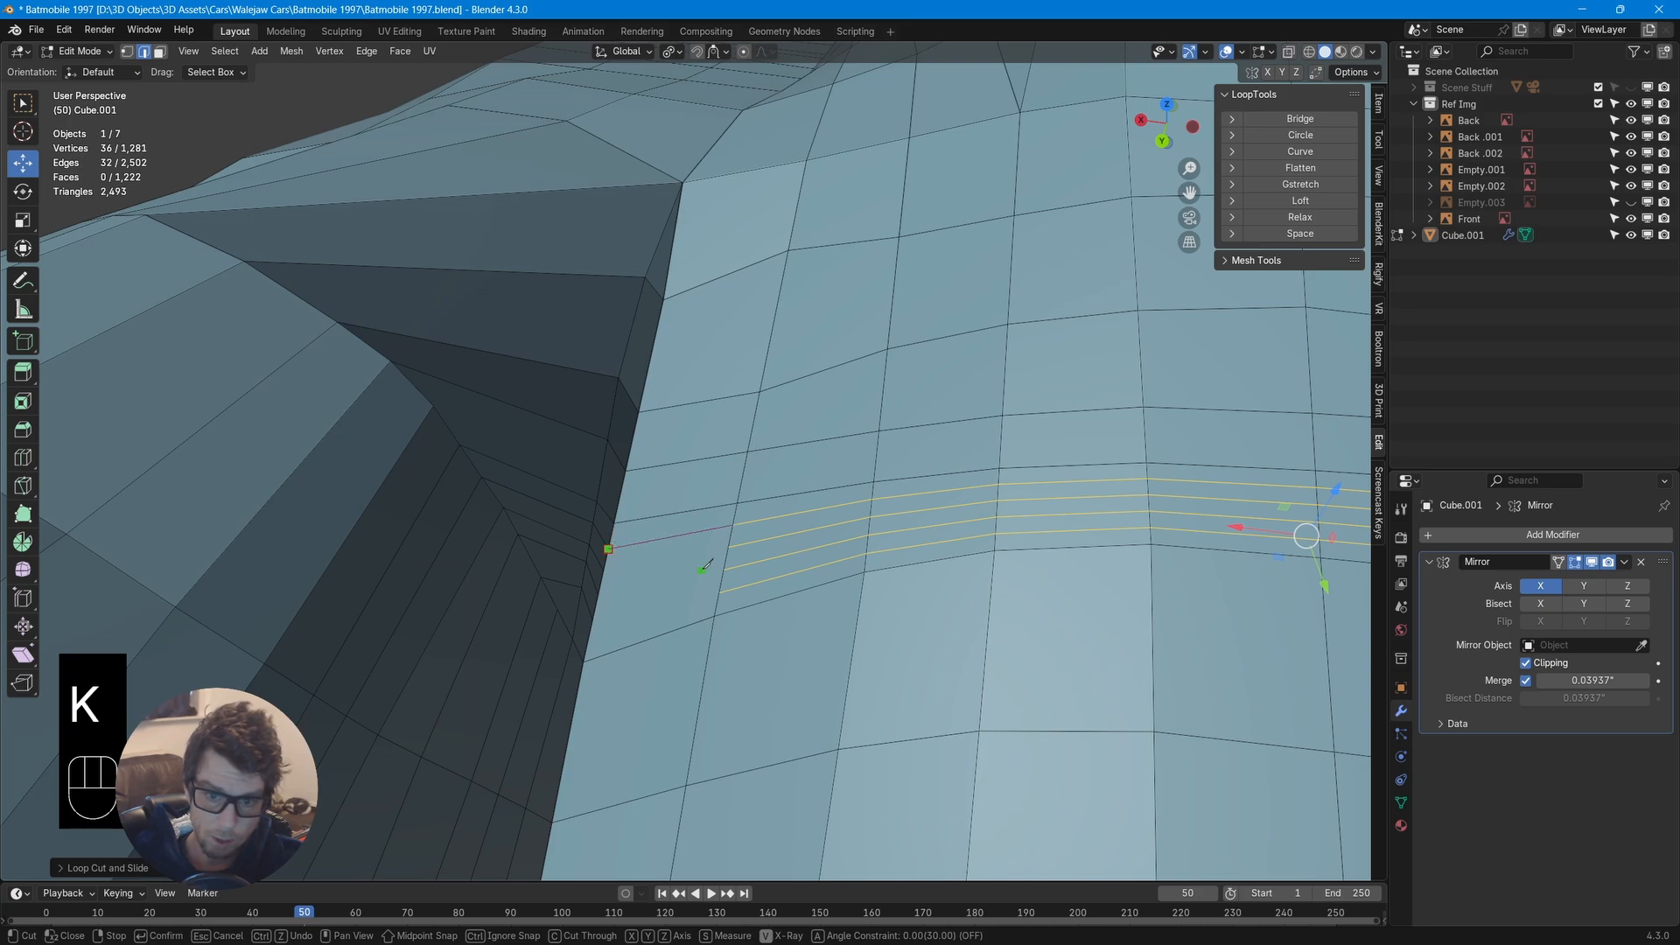
pyautogui.rightClick(610, 567)
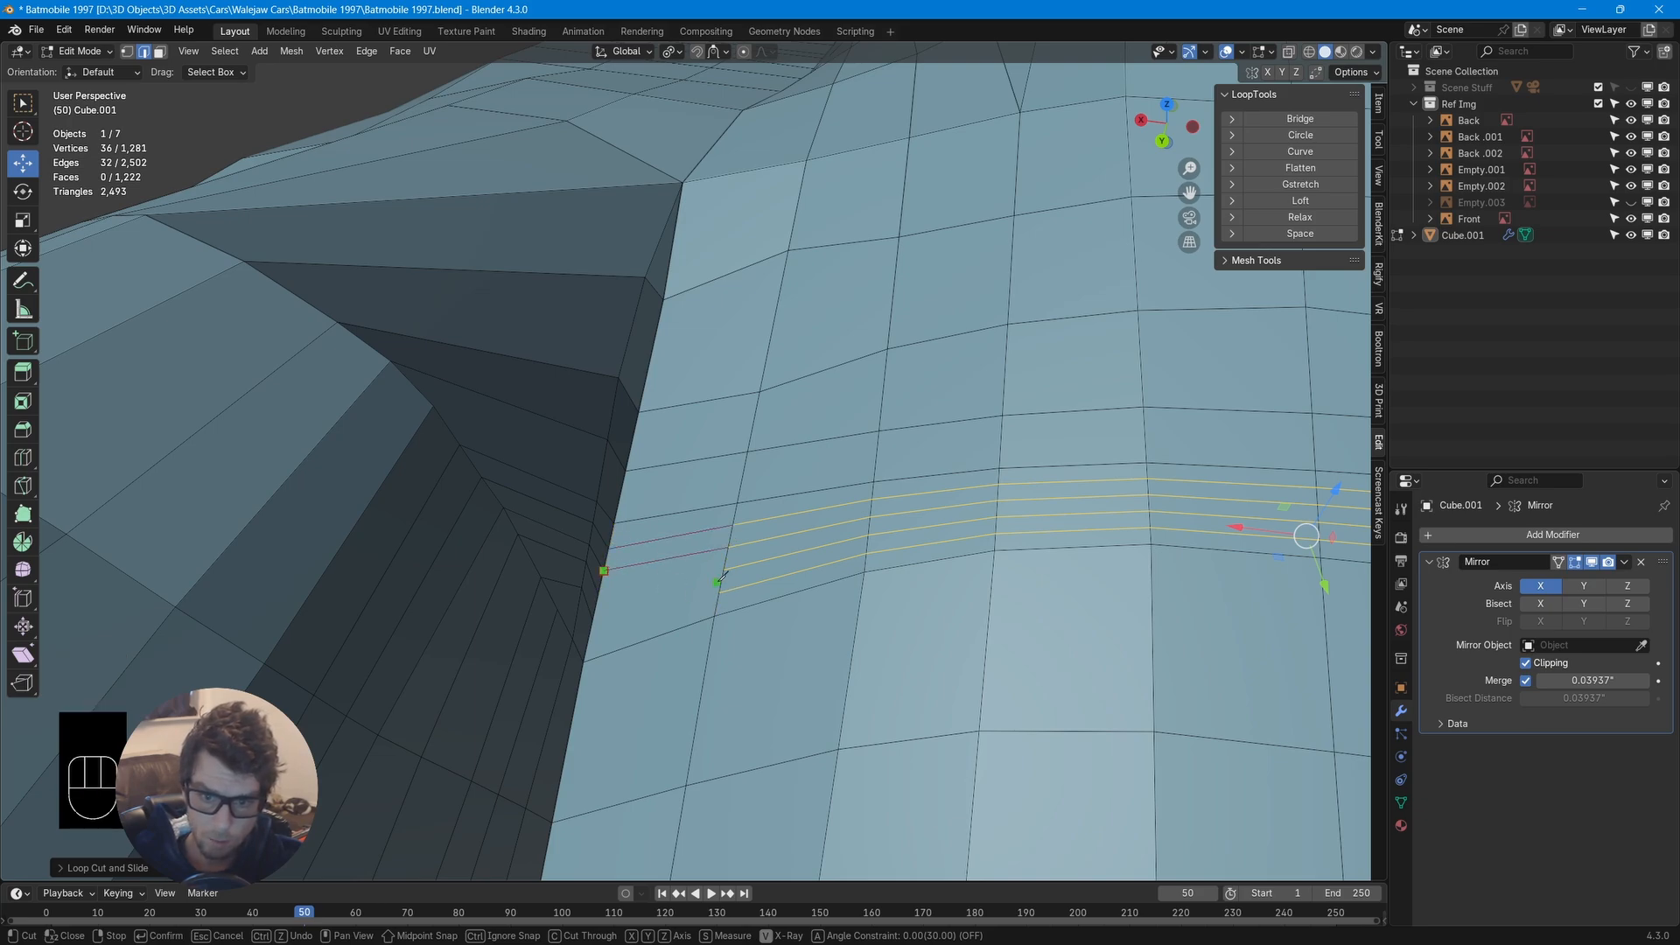
pyautogui.press('Return')
pyautogui.moveTo(723, 579); pyautogui.dragTo(802, 553, button='middle')
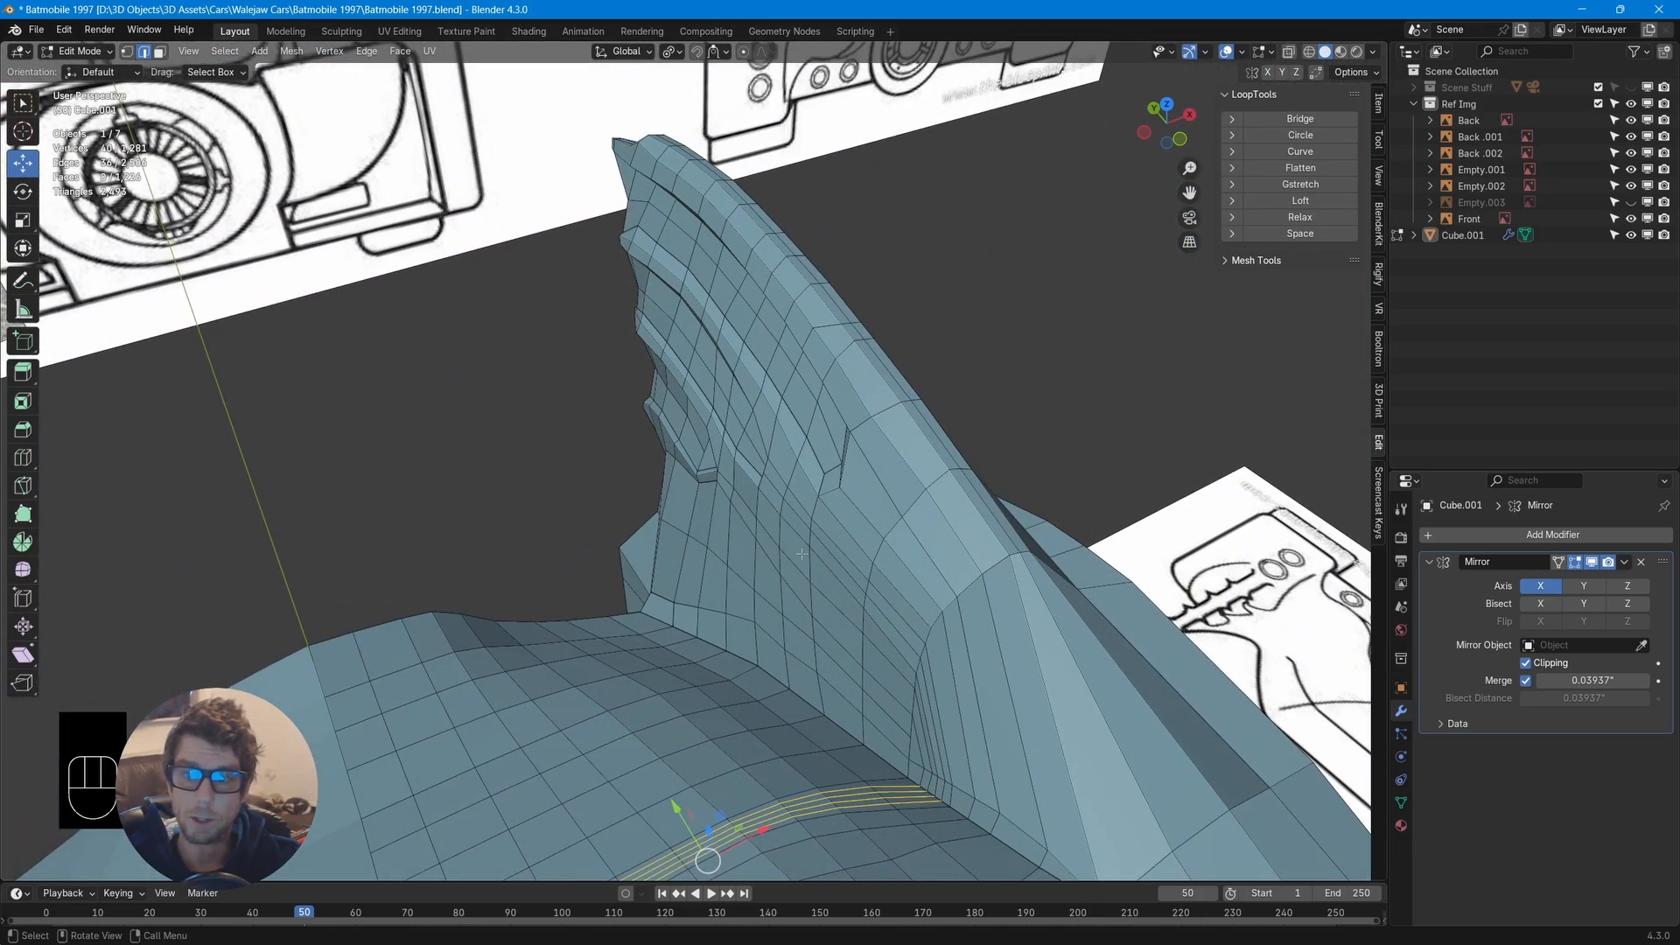
pyautogui.moveTo(1007, 575); pyautogui.dragTo(757, 630, button='middle')
pyautogui.click(866, 671)
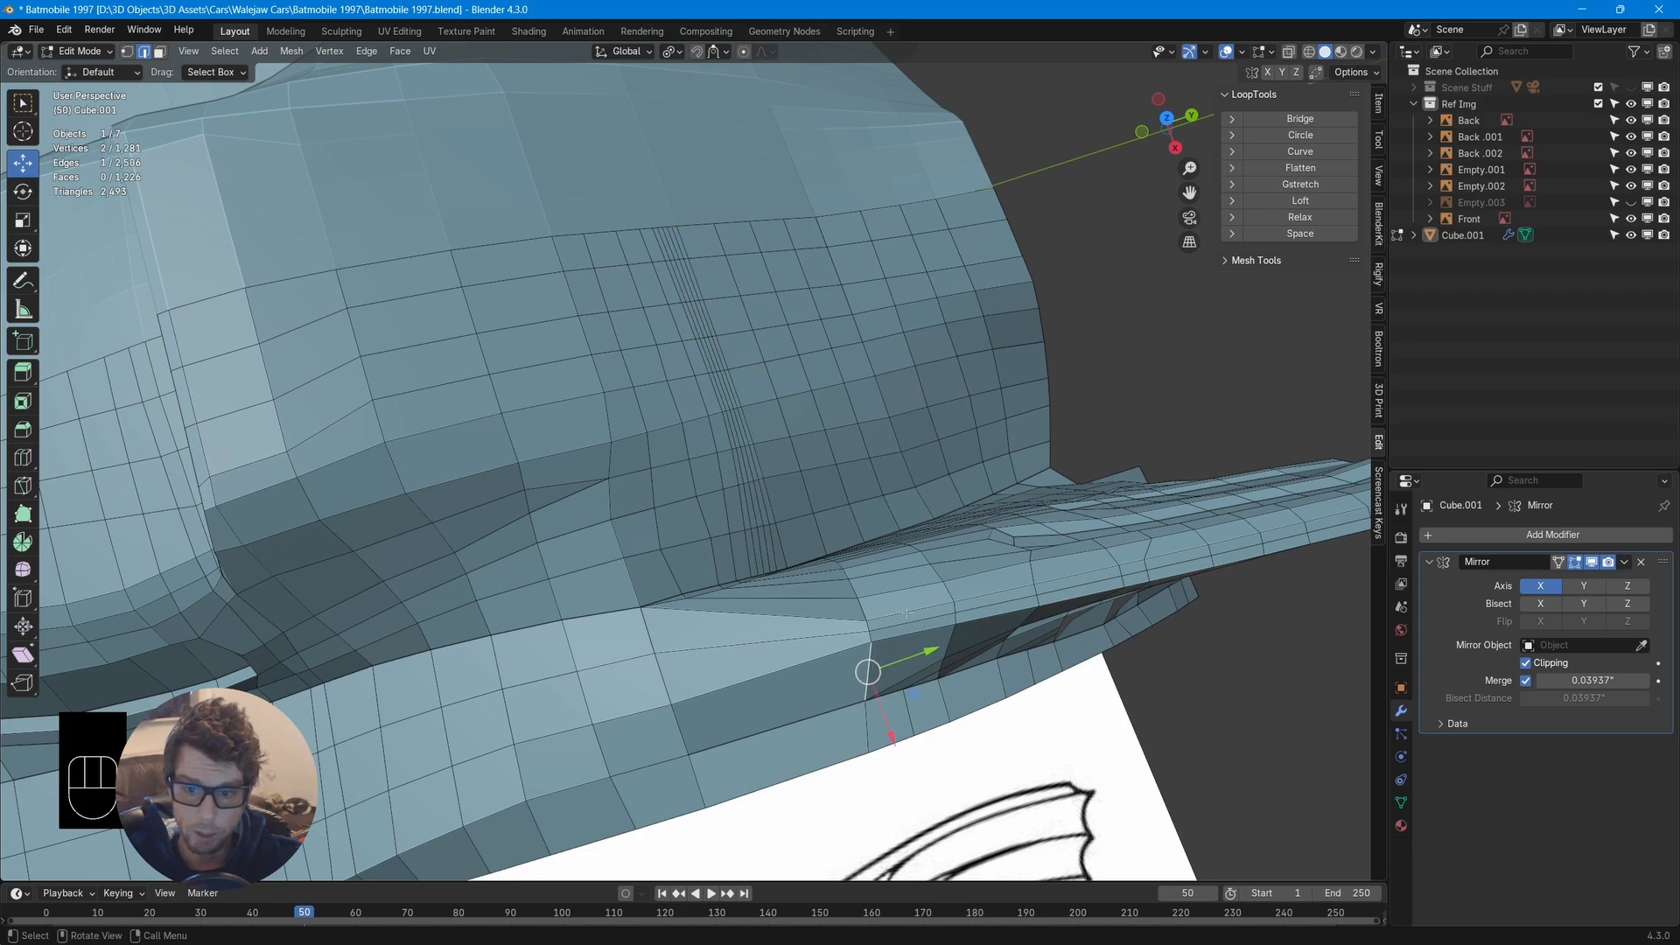
pyautogui.moveTo(871, 664)
pyautogui.mouseDown(button='middle')
pyautogui.moveTo(894, 619)
pyautogui.moveTo(875, 645)
pyautogui.moveTo(855, 582)
pyautogui.mouseUp(button='middle')
pyautogui.press('1')
pyautogui.click(878, 646)
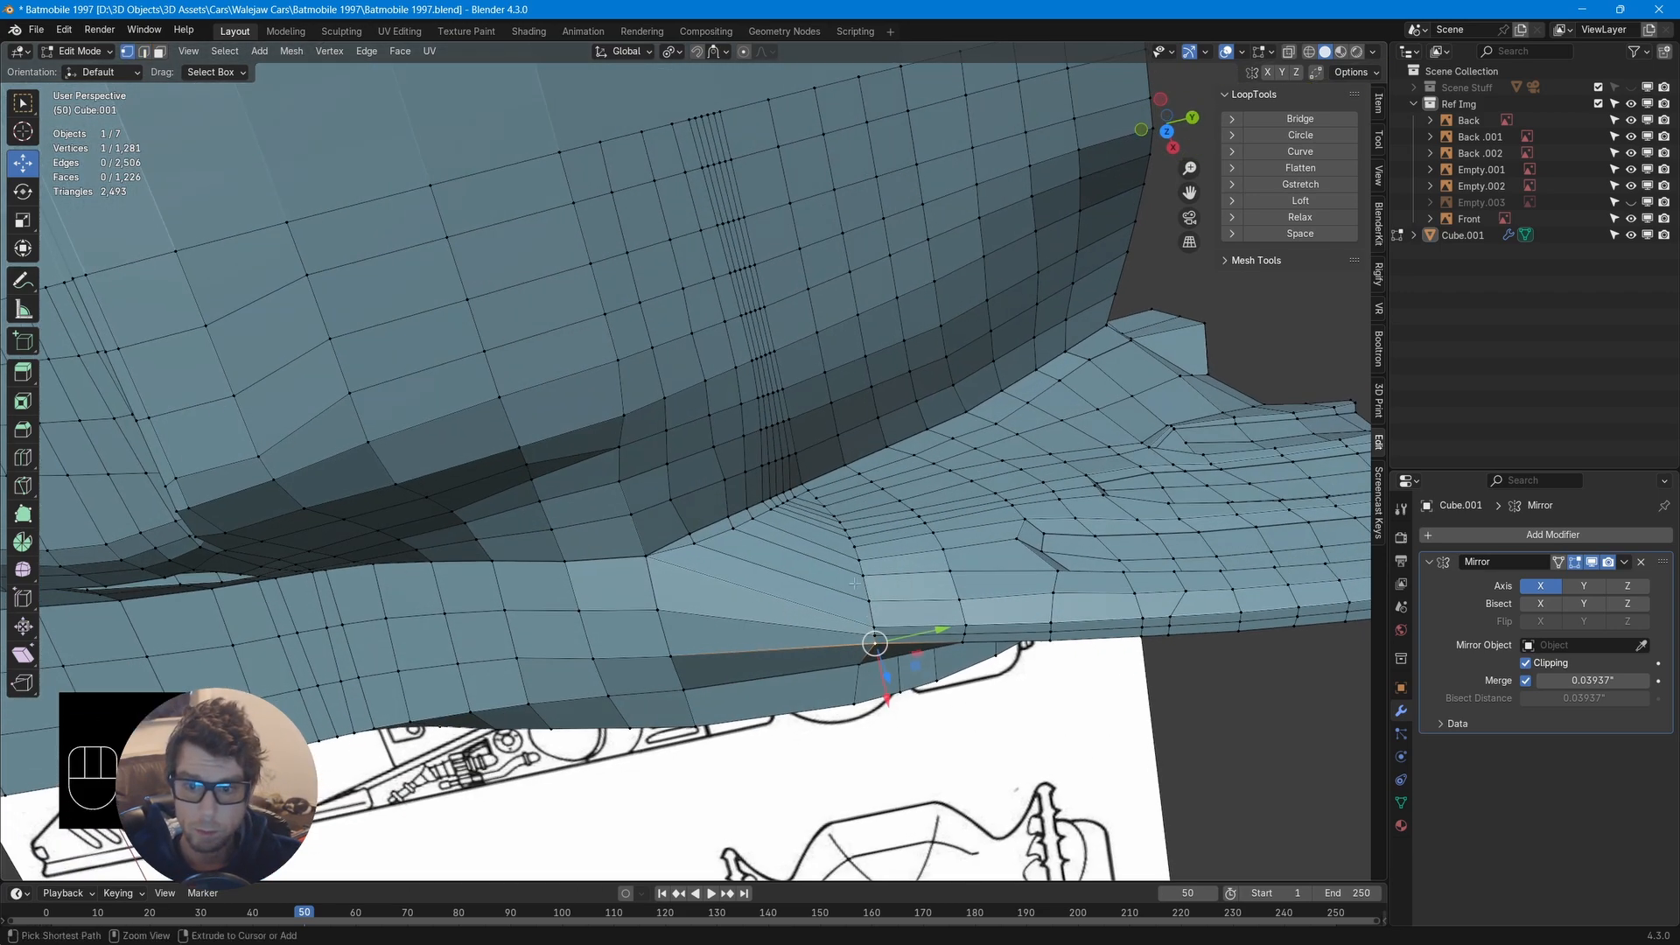
pyautogui.keyDown('ctrl'); pyautogui.click(846, 525); pyautogui.keyUp('ctrl')
pyautogui.press('g')
pyautogui.press('g')
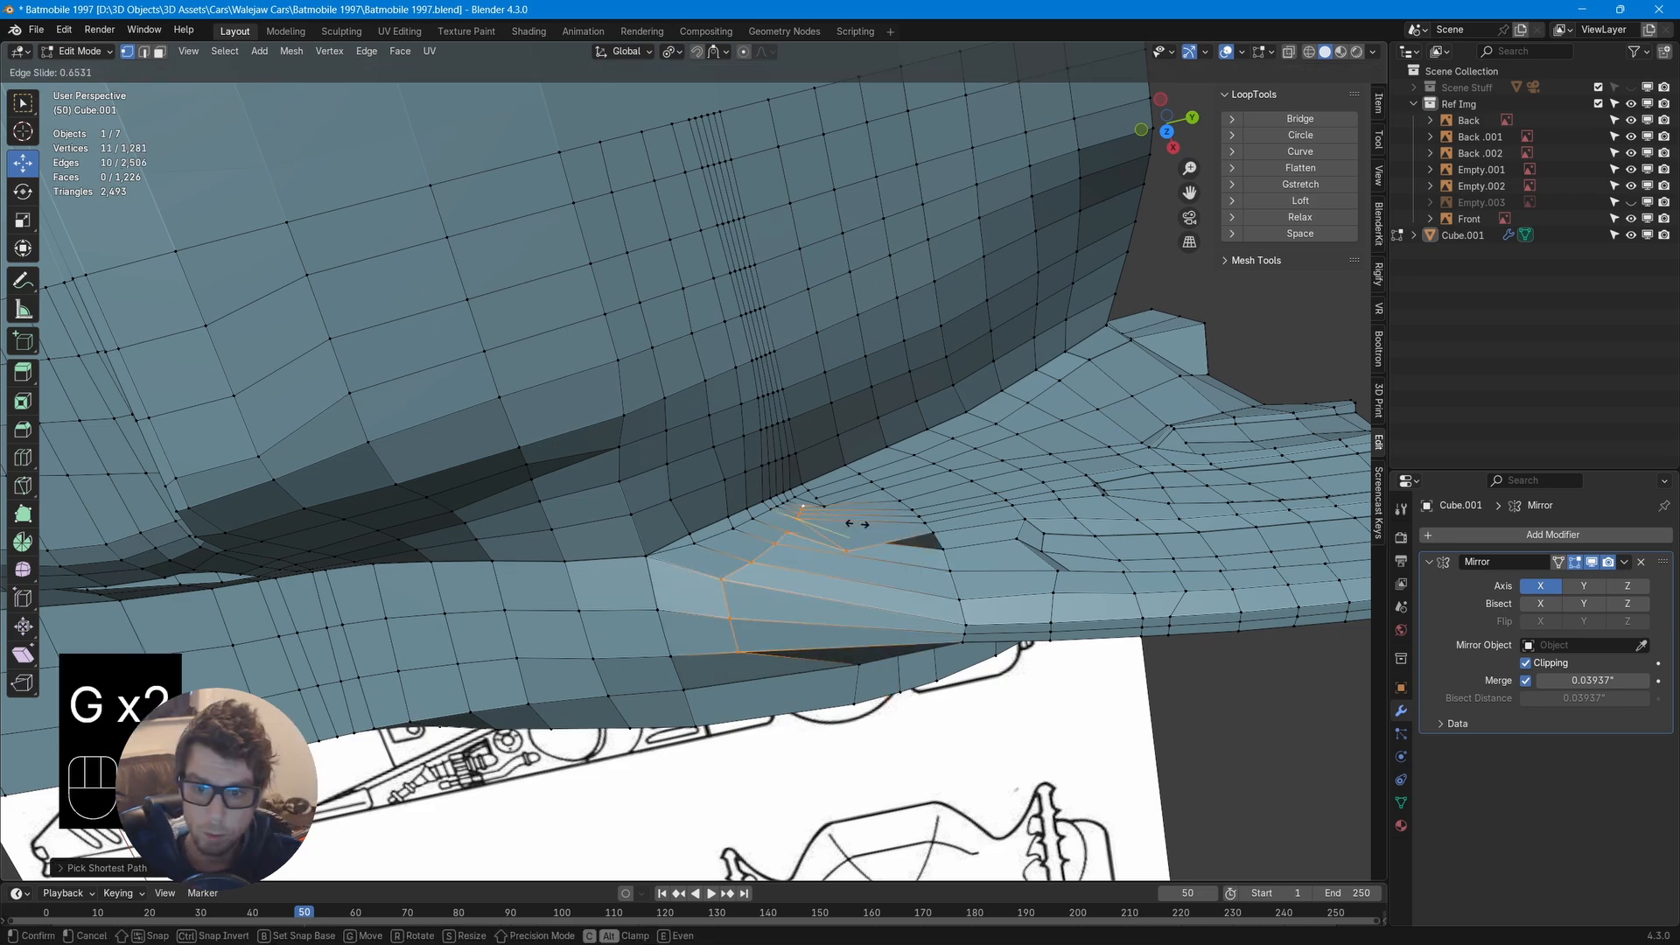
pyautogui.rightClick(857, 524)
# Knife-cut another line from the fin's open loop end across the base and up the body, parallel to the neighbouring loops
pyautogui.moveTo(874, 643); pyautogui.dragTo(883, 679, button='middle')
pyautogui.keyDown('ctrl'); pyautogui.moveTo(799, 473); pyautogui.dragTo(899, 552); pyautogui.keyUp('ctrl')
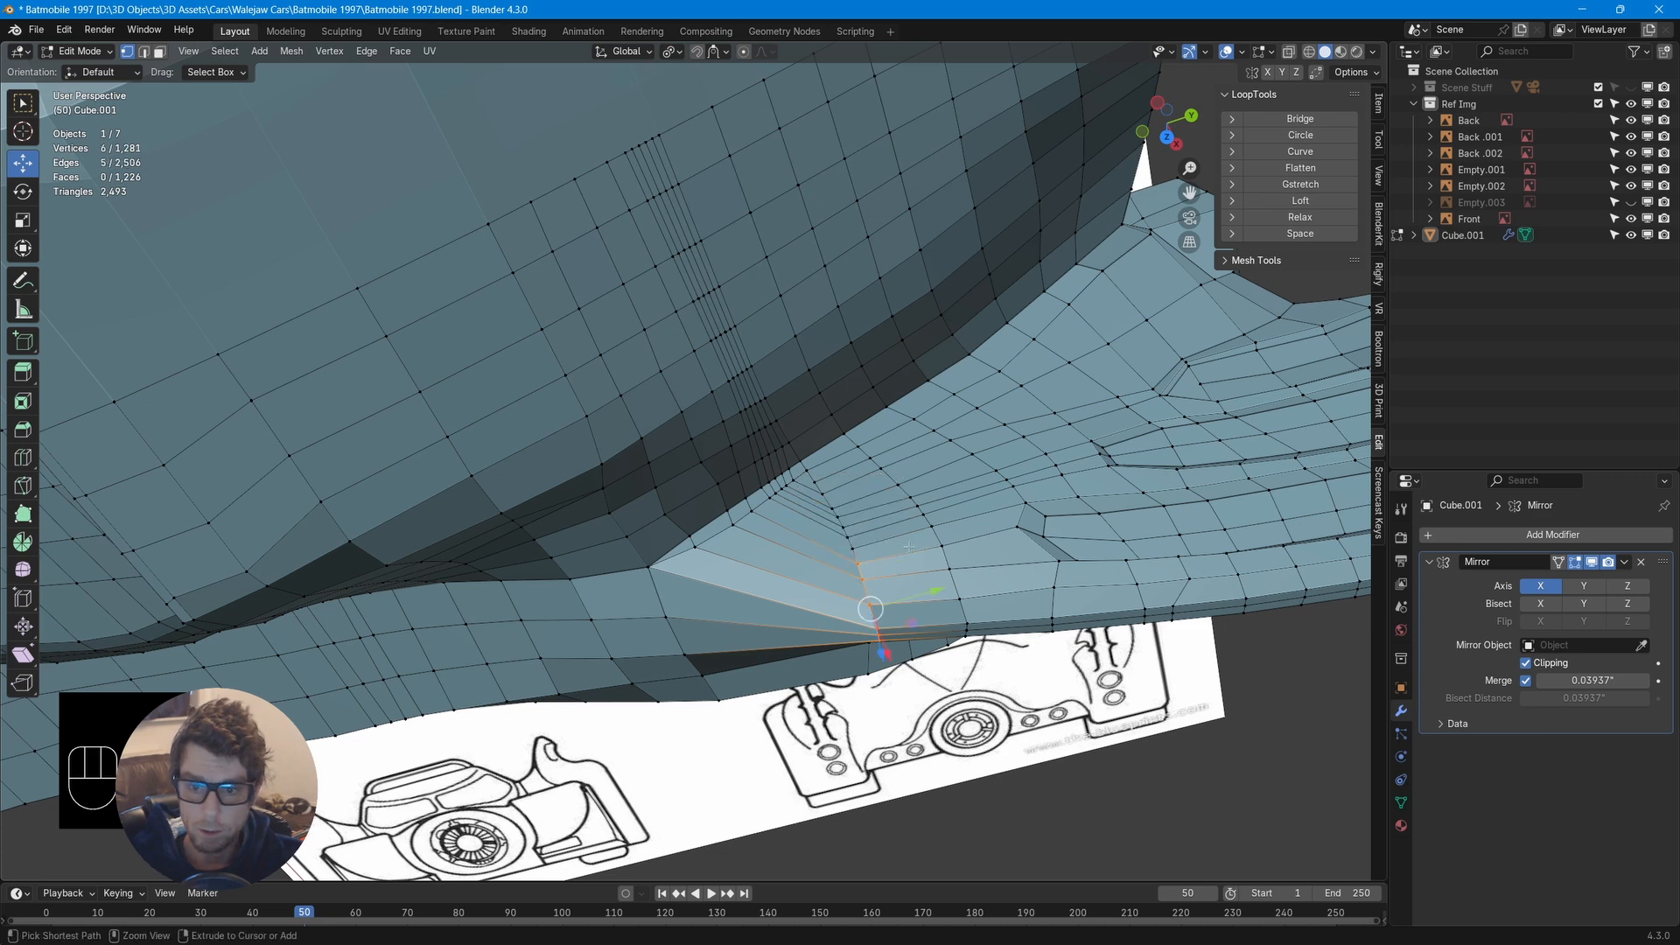
pyautogui.scroll(3, 897, 557)
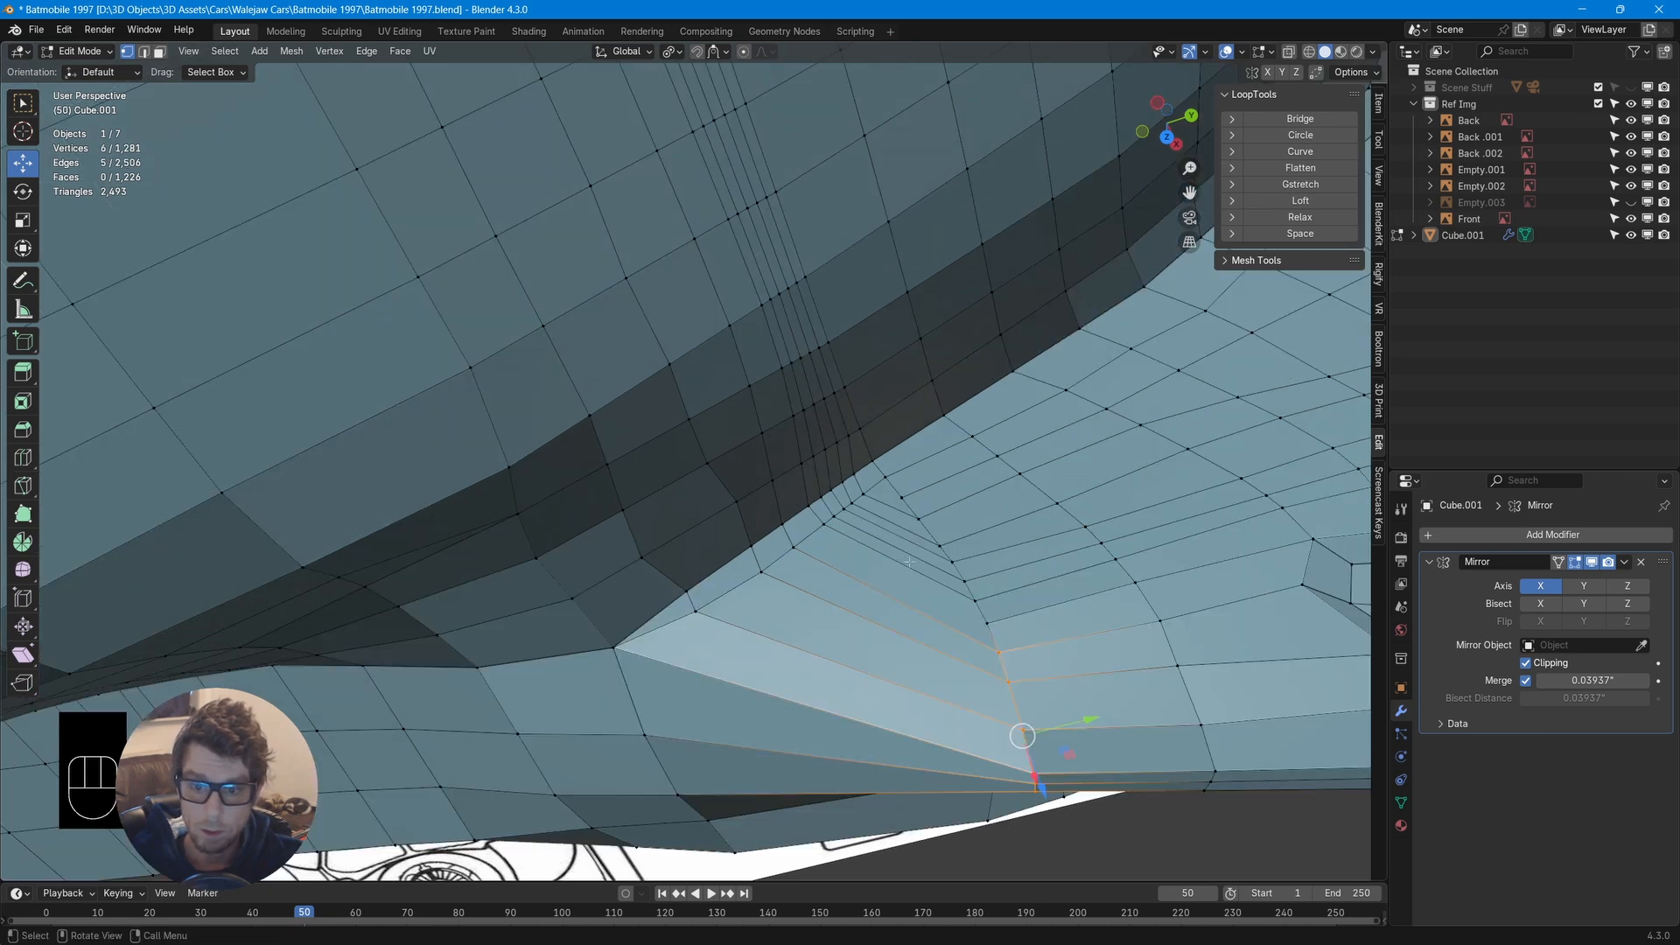
pyautogui.press('k')
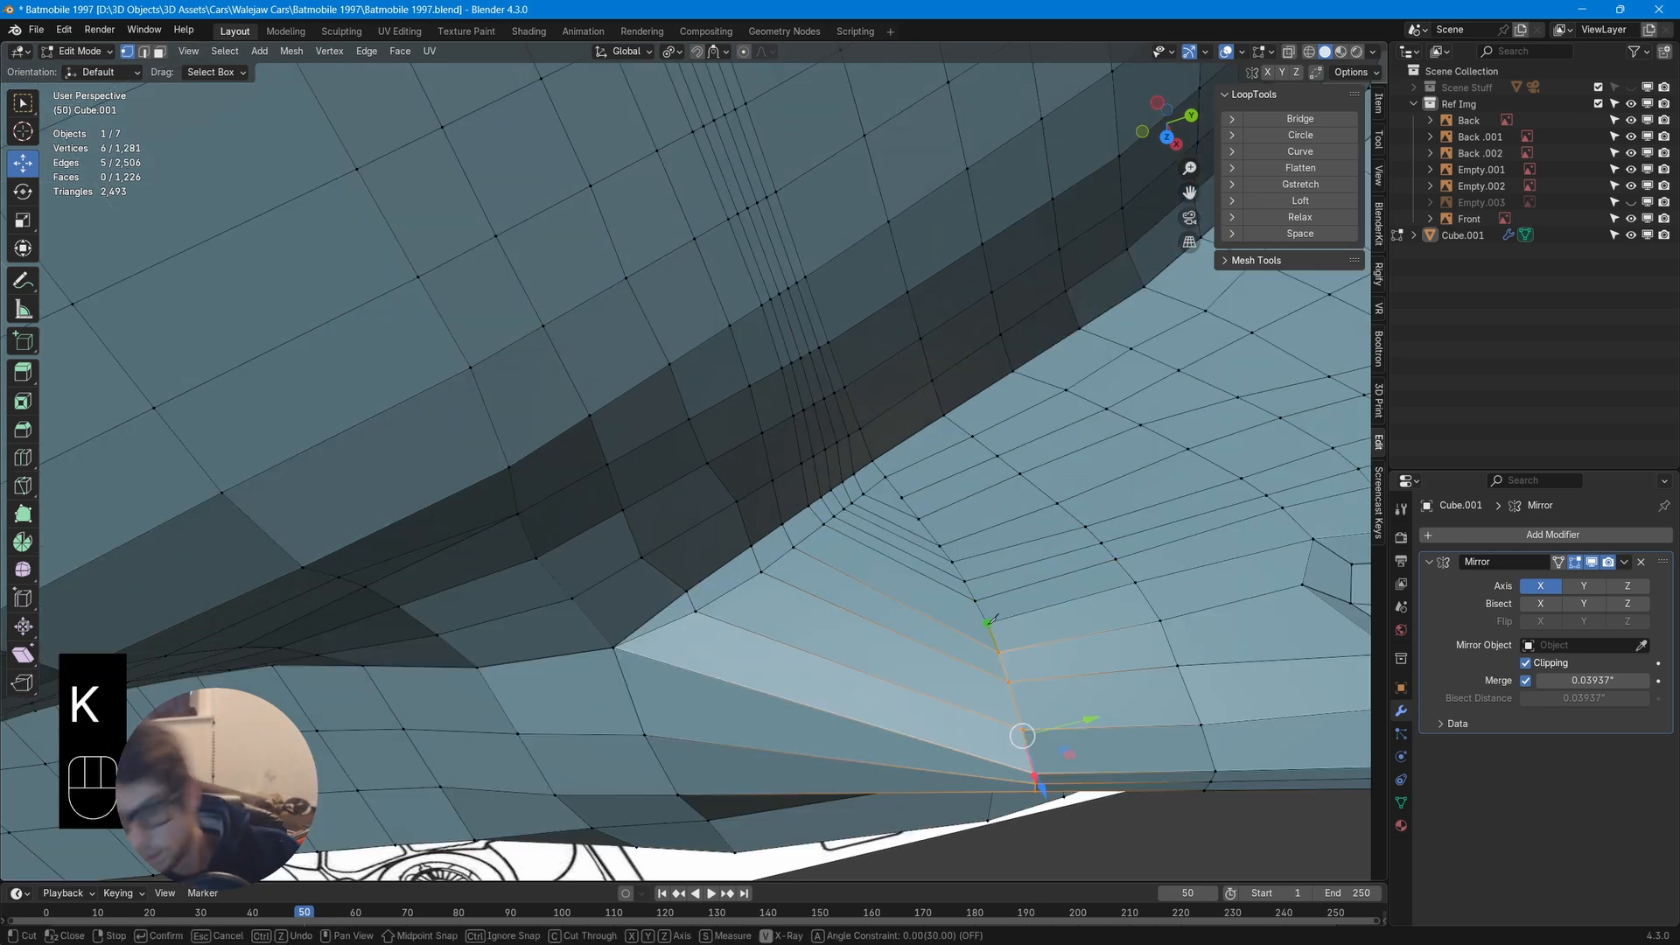
pyautogui.click(987, 623)
pyautogui.click(795, 516)
pyautogui.press('Return')
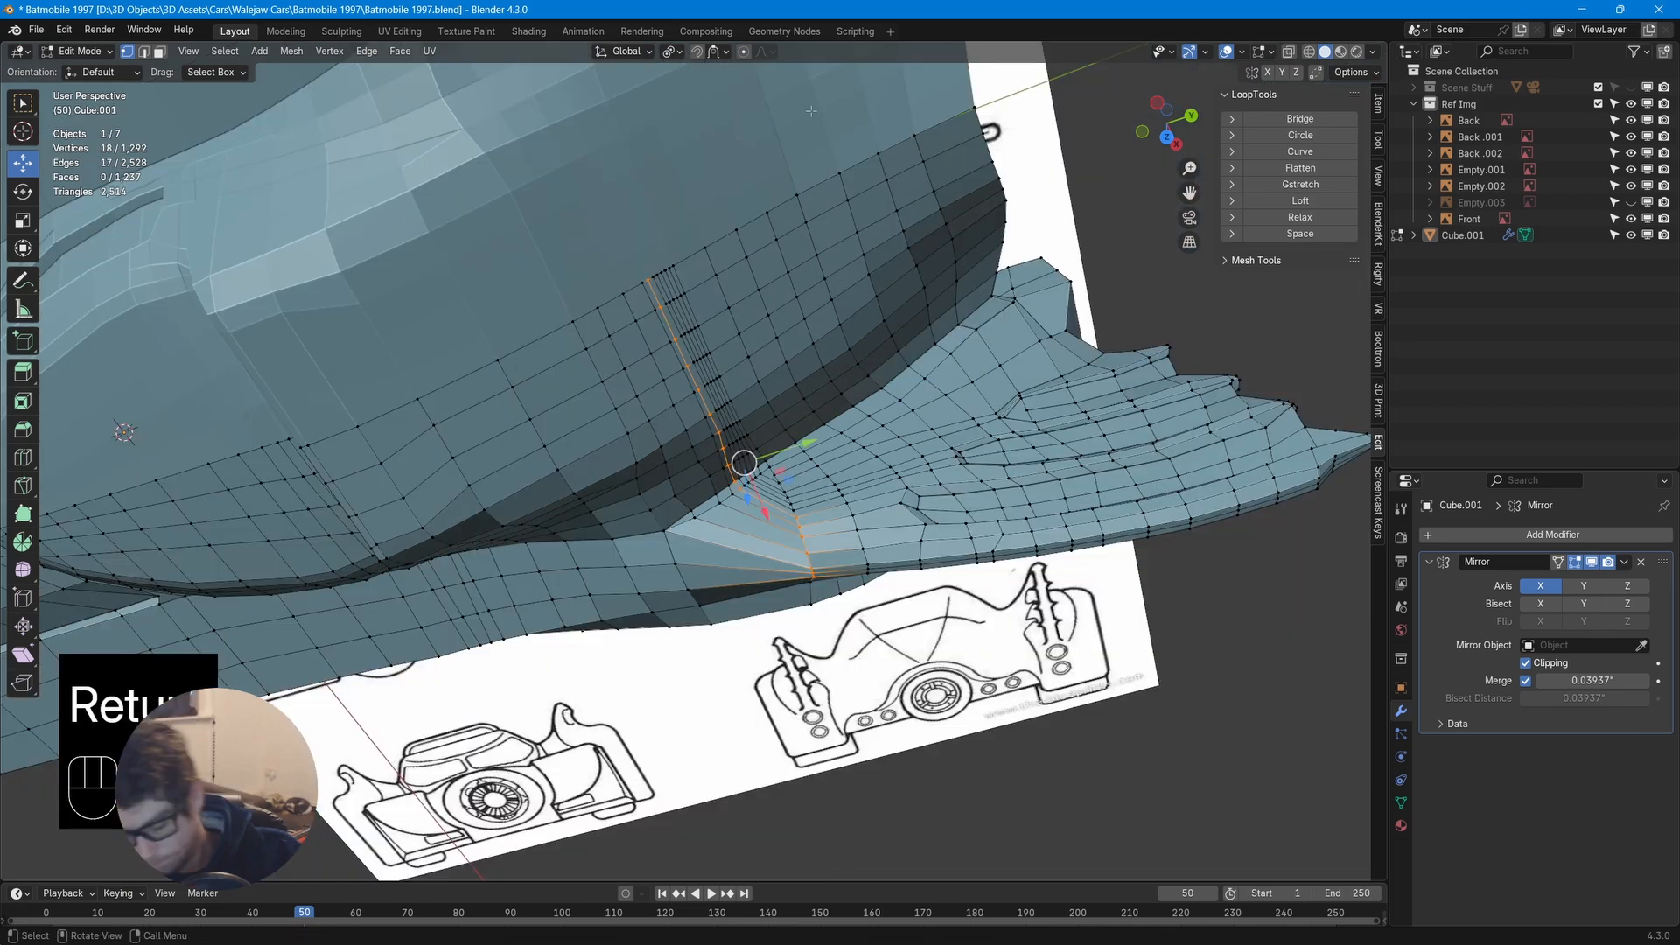
# Edge-slide the frontmost loop path between the fin's base and its outer edge forward by a factor of about 0.65
pyautogui.scroll(3, 811, 111)
pyautogui.keyDown('shift'); pyautogui.moveTo(807, 122); pyautogui.dragTo(751, 44, button='middle'); pyautogui.keyUp('shift')
pyautogui.click(757, 353)
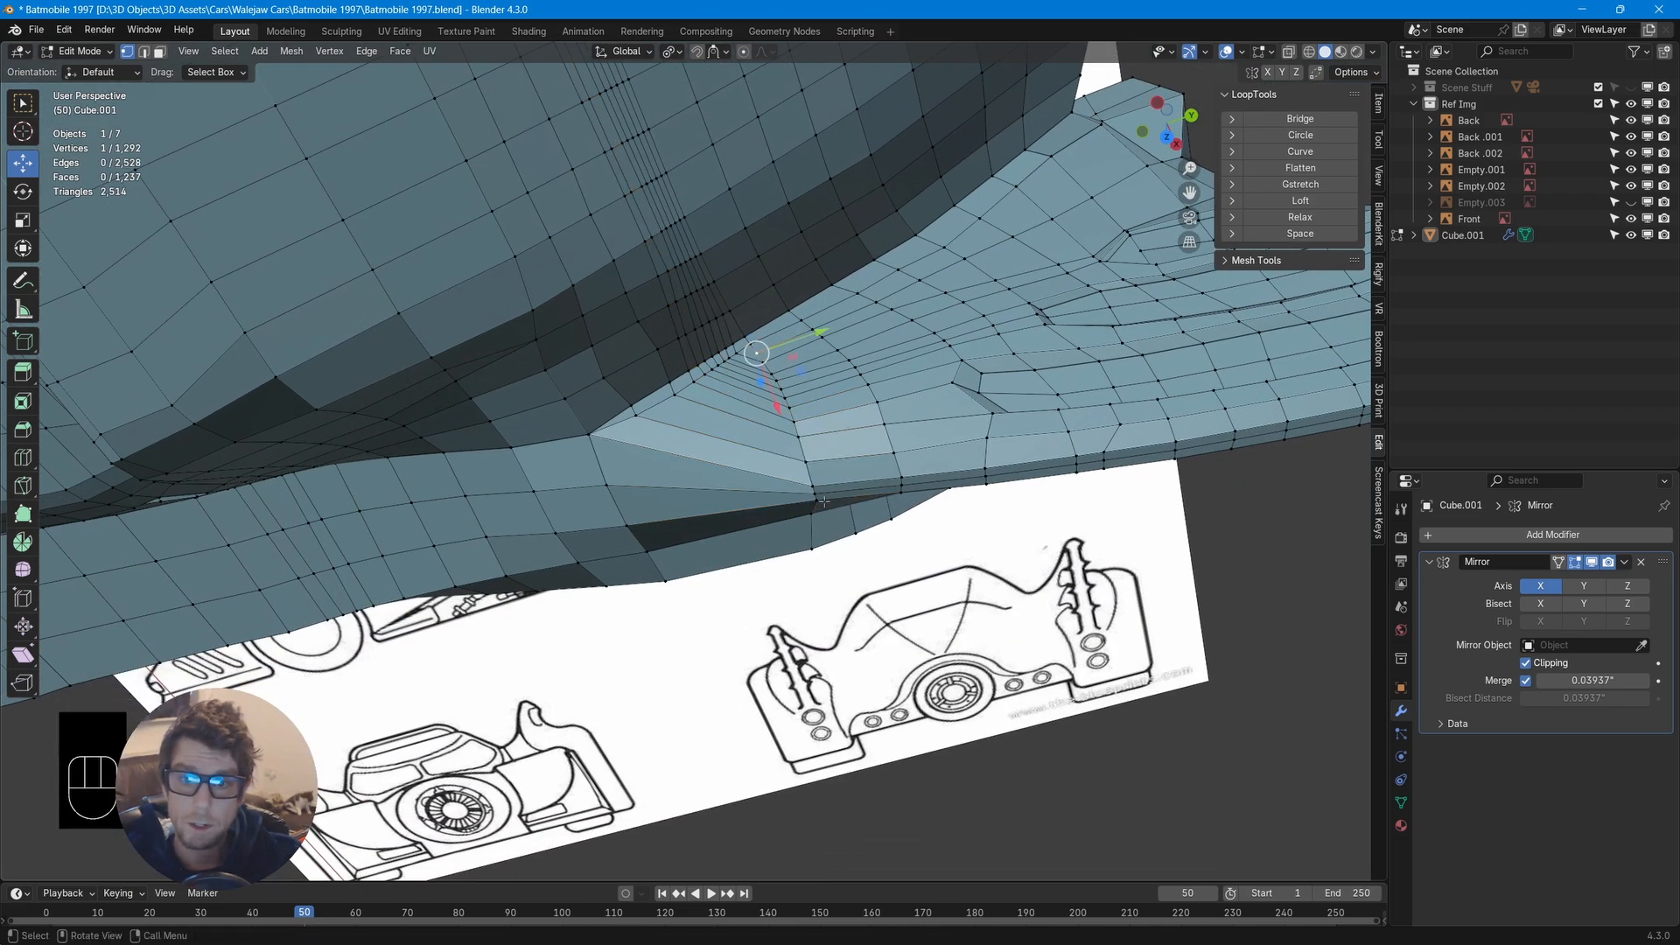
pyautogui.keyDown('ctrl'); pyautogui.click(816, 498); pyautogui.keyUp('ctrl')
pyautogui.moveTo(816, 499); pyautogui.dragTo(806, 496, button='middle')
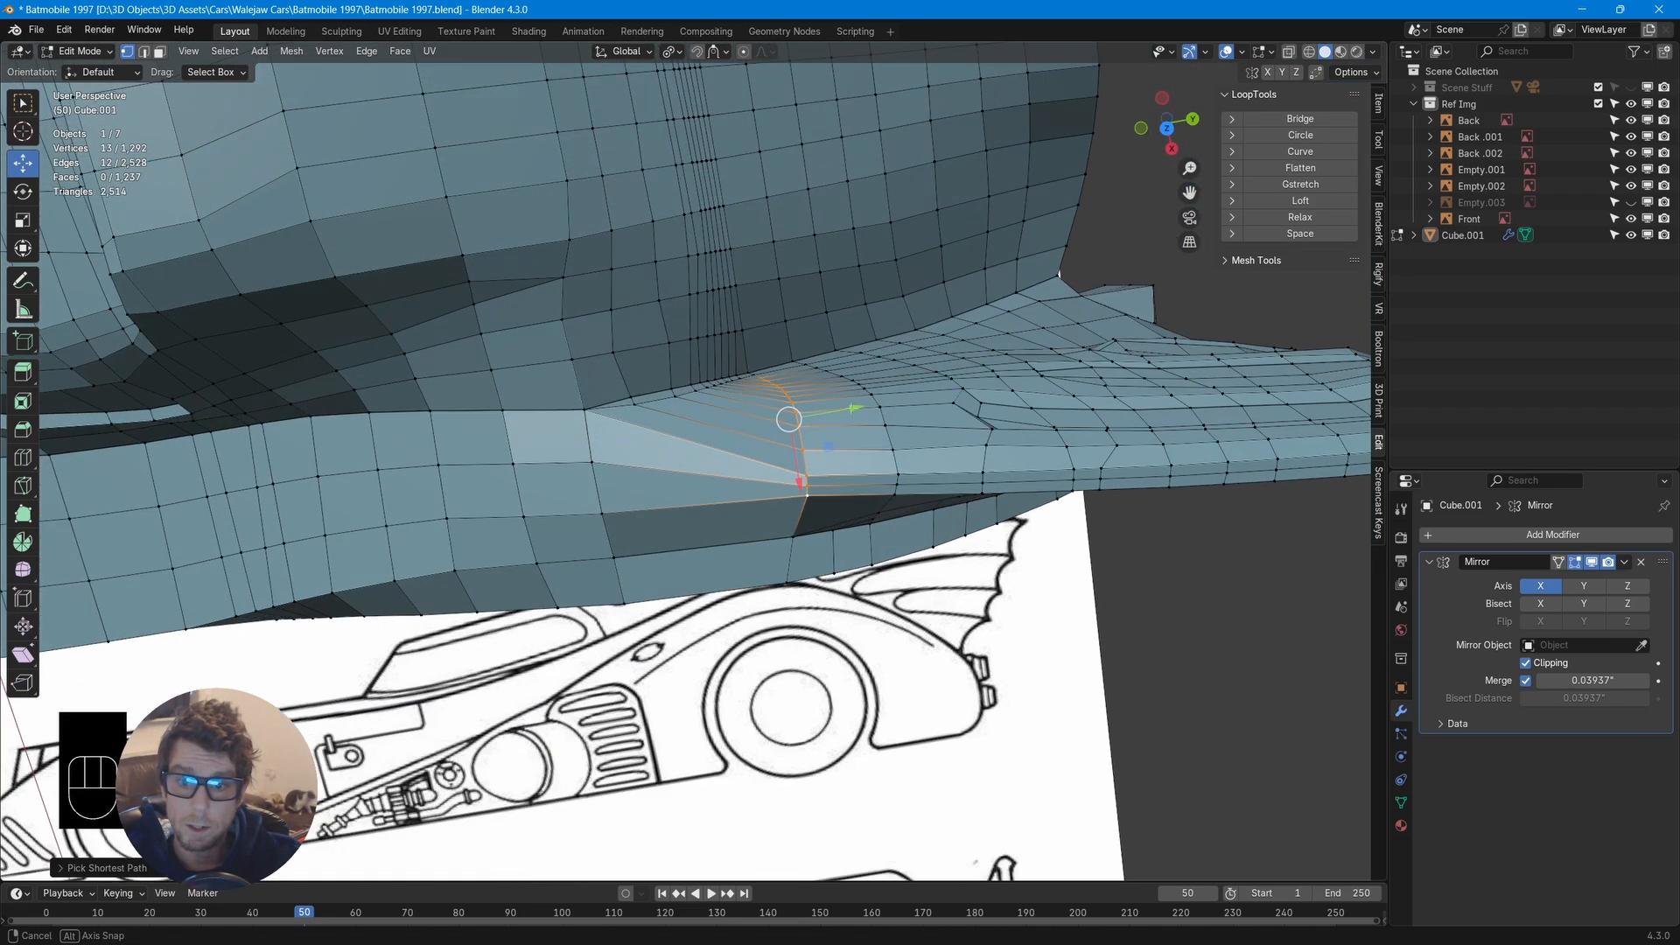
pyautogui.press('g')
pyautogui.press('g')
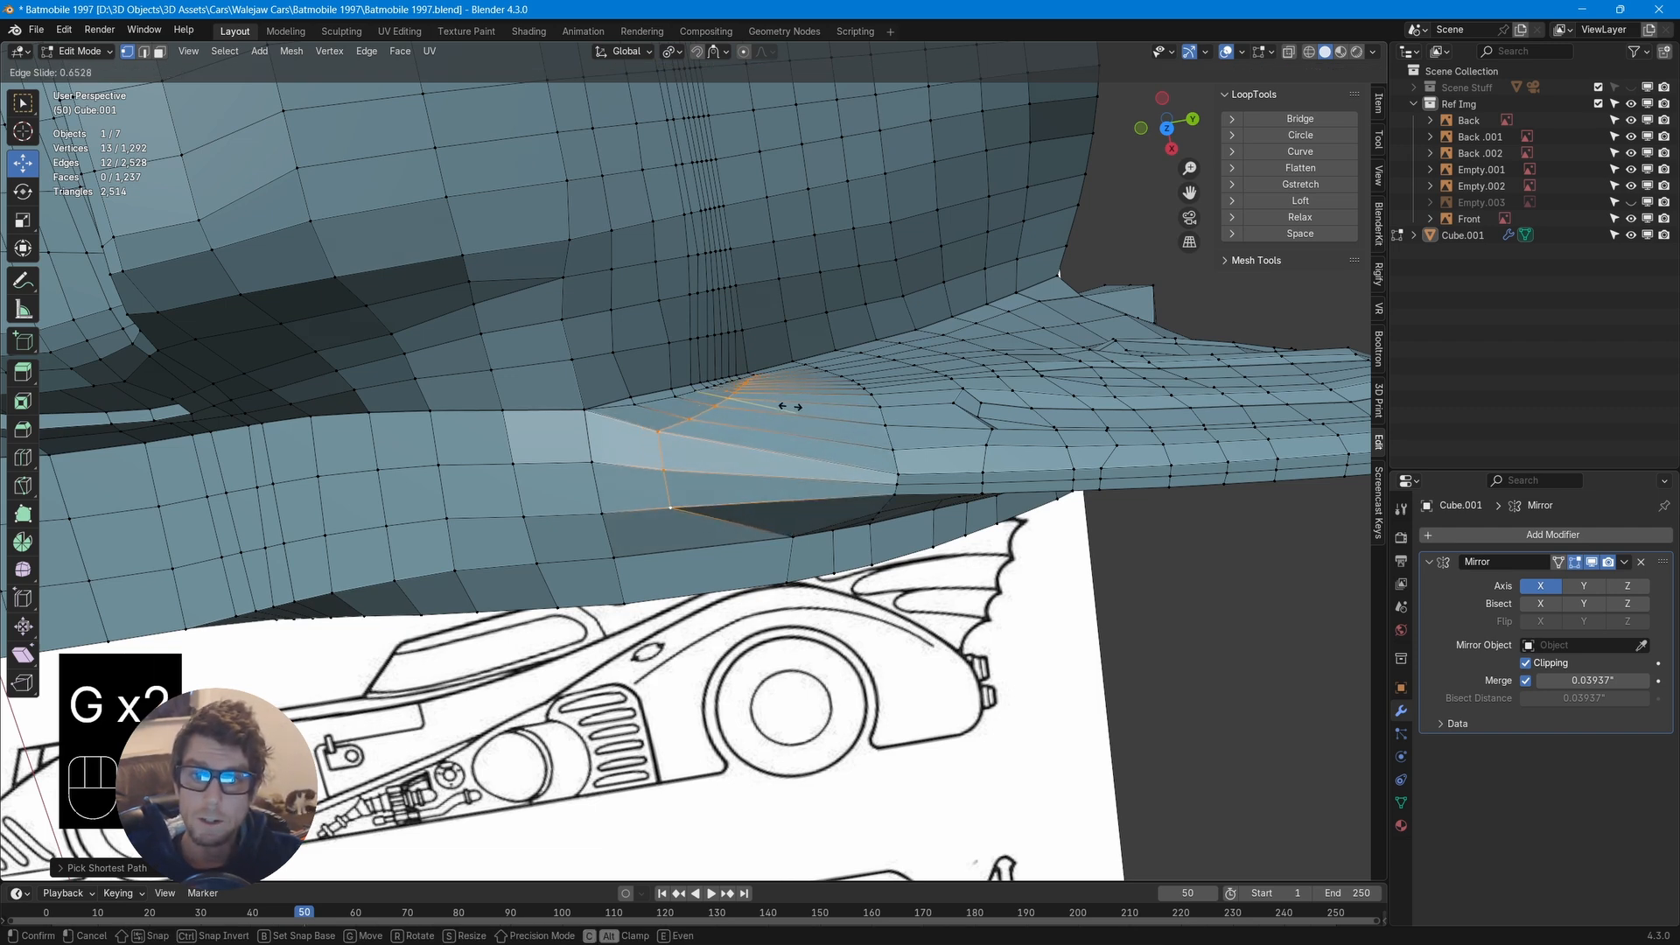
pyautogui.click(792, 404)
# Select the next loop path behind it on the fin's inner side and edge-slide it forward to even the spacing
pyautogui.click(817, 370)
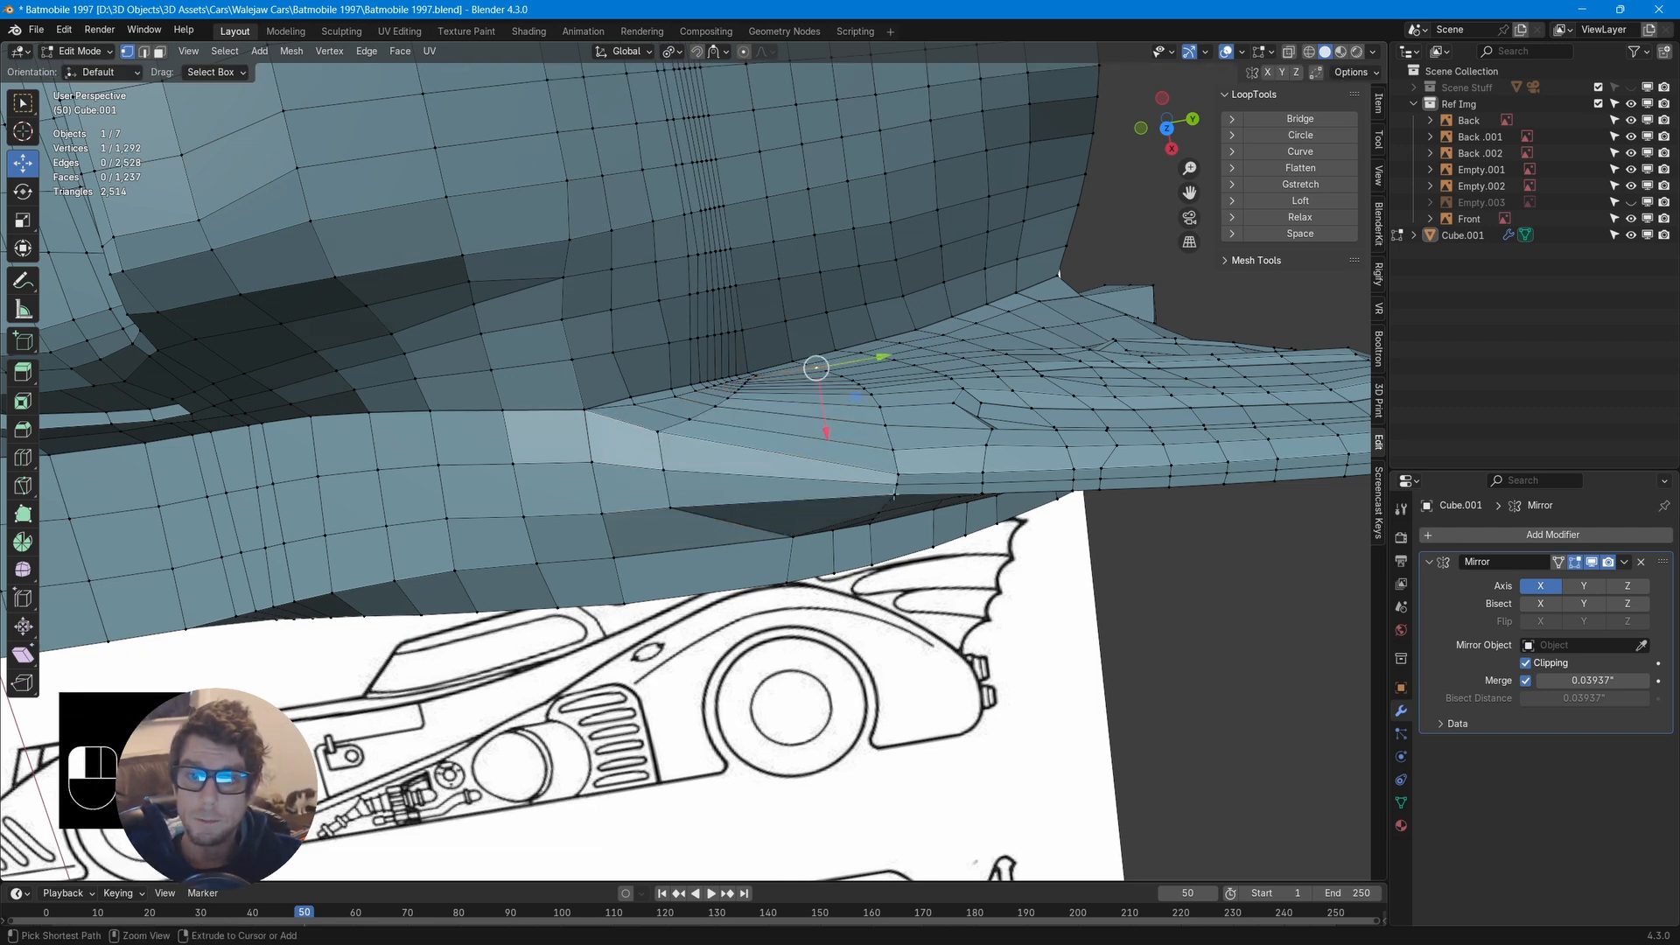
pyautogui.keyDown('ctrl'); pyautogui.click(894, 495); pyautogui.keyUp('ctrl')
pyautogui.press('g')
pyautogui.press('g')
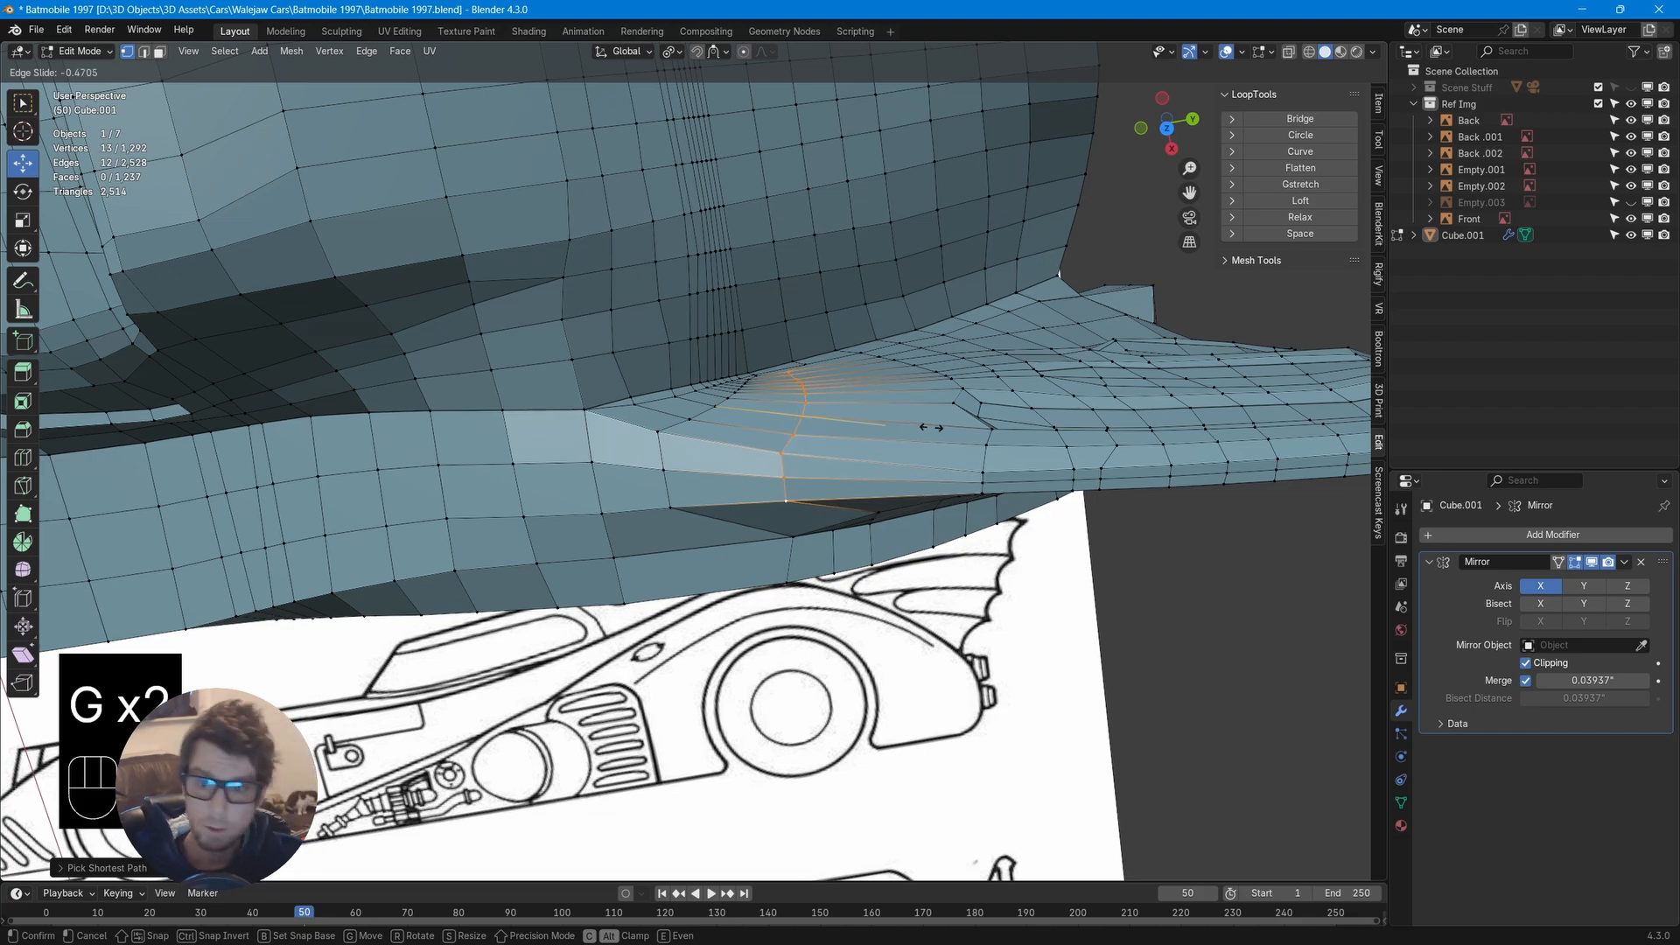
pyautogui.moveTo(942, 427); pyautogui.dragTo(550, 332, button='middle')
pyautogui.press('g')
pyautogui.press('g')
pyautogui.click(1035, 383)
# Select the front crosswise edges over the fin's top ridge and edge-slide them forward
pyautogui.click(953, 536)
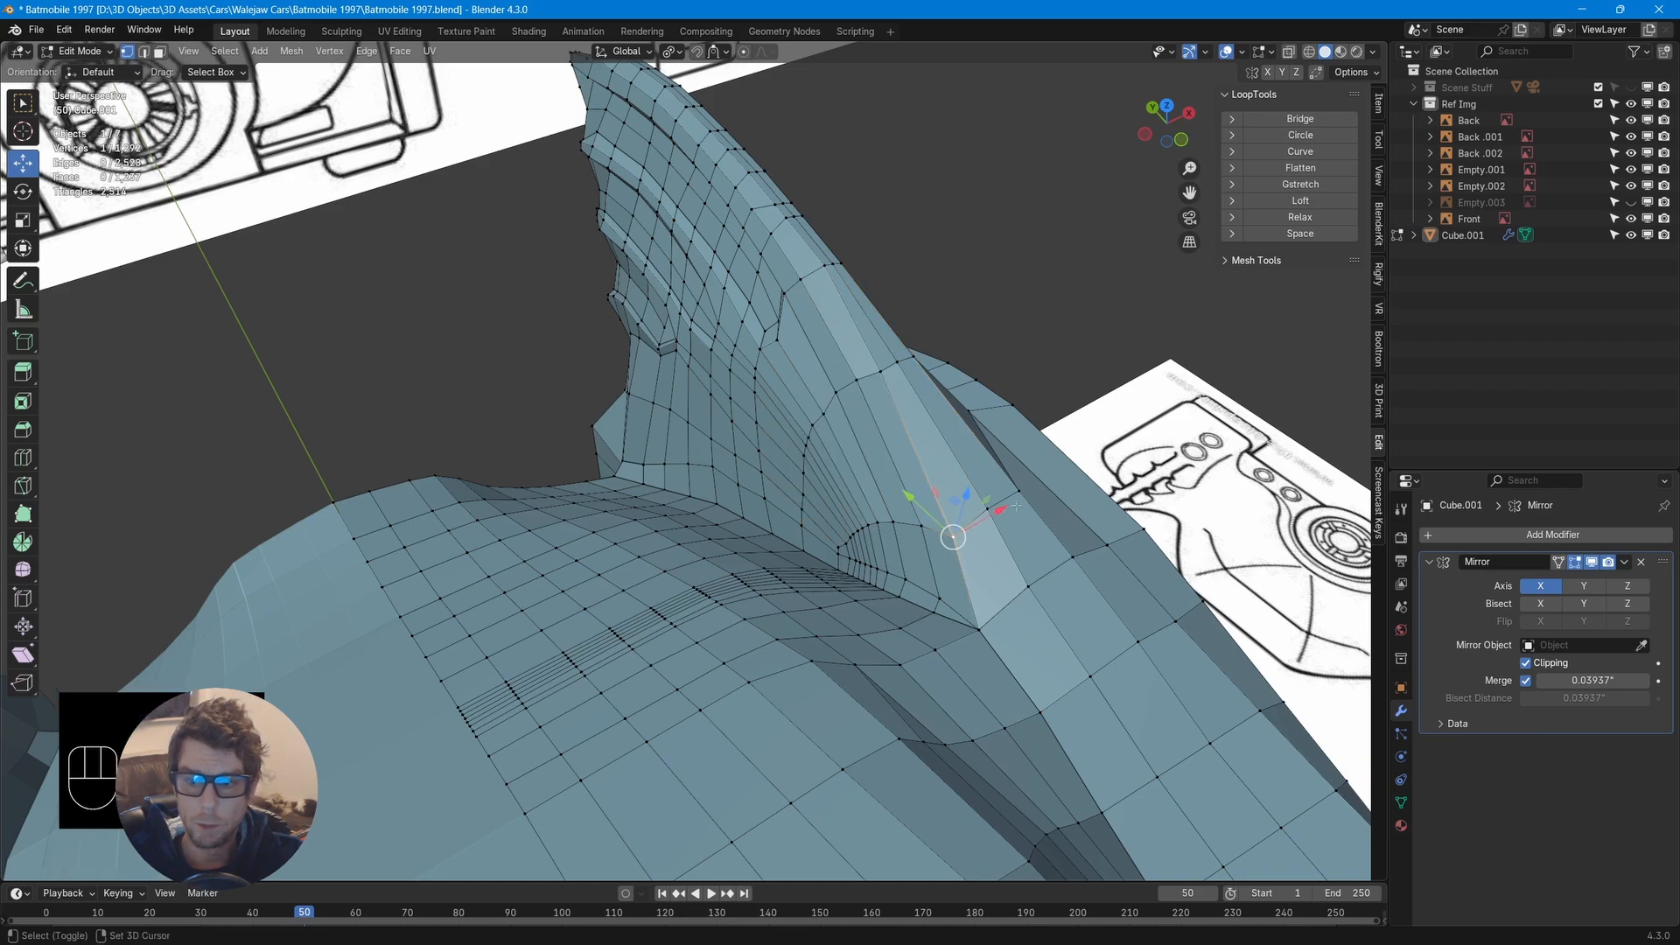
pyautogui.keyDown('ctrl'); pyautogui.click(1019, 492); pyautogui.keyUp('ctrl')
pyautogui.press('g')
pyautogui.press('g')
pyautogui.moveTo(1064, 495); pyautogui.dragTo(884, 456, button='middle')
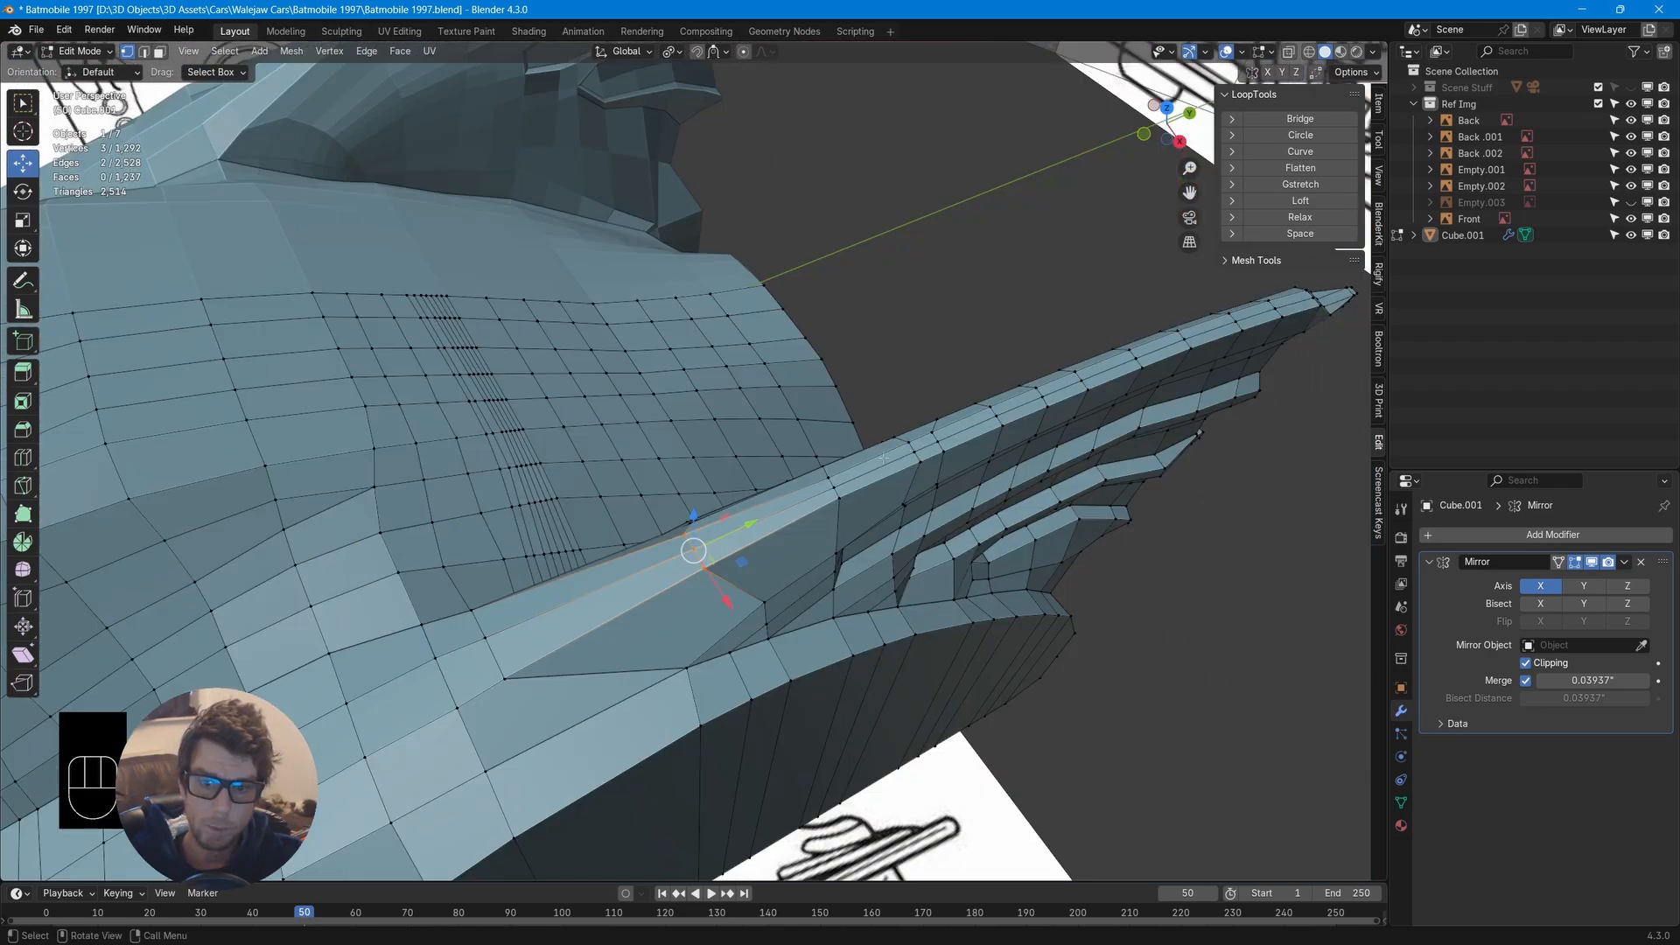
pyautogui.press('g')
pyautogui.press('g')
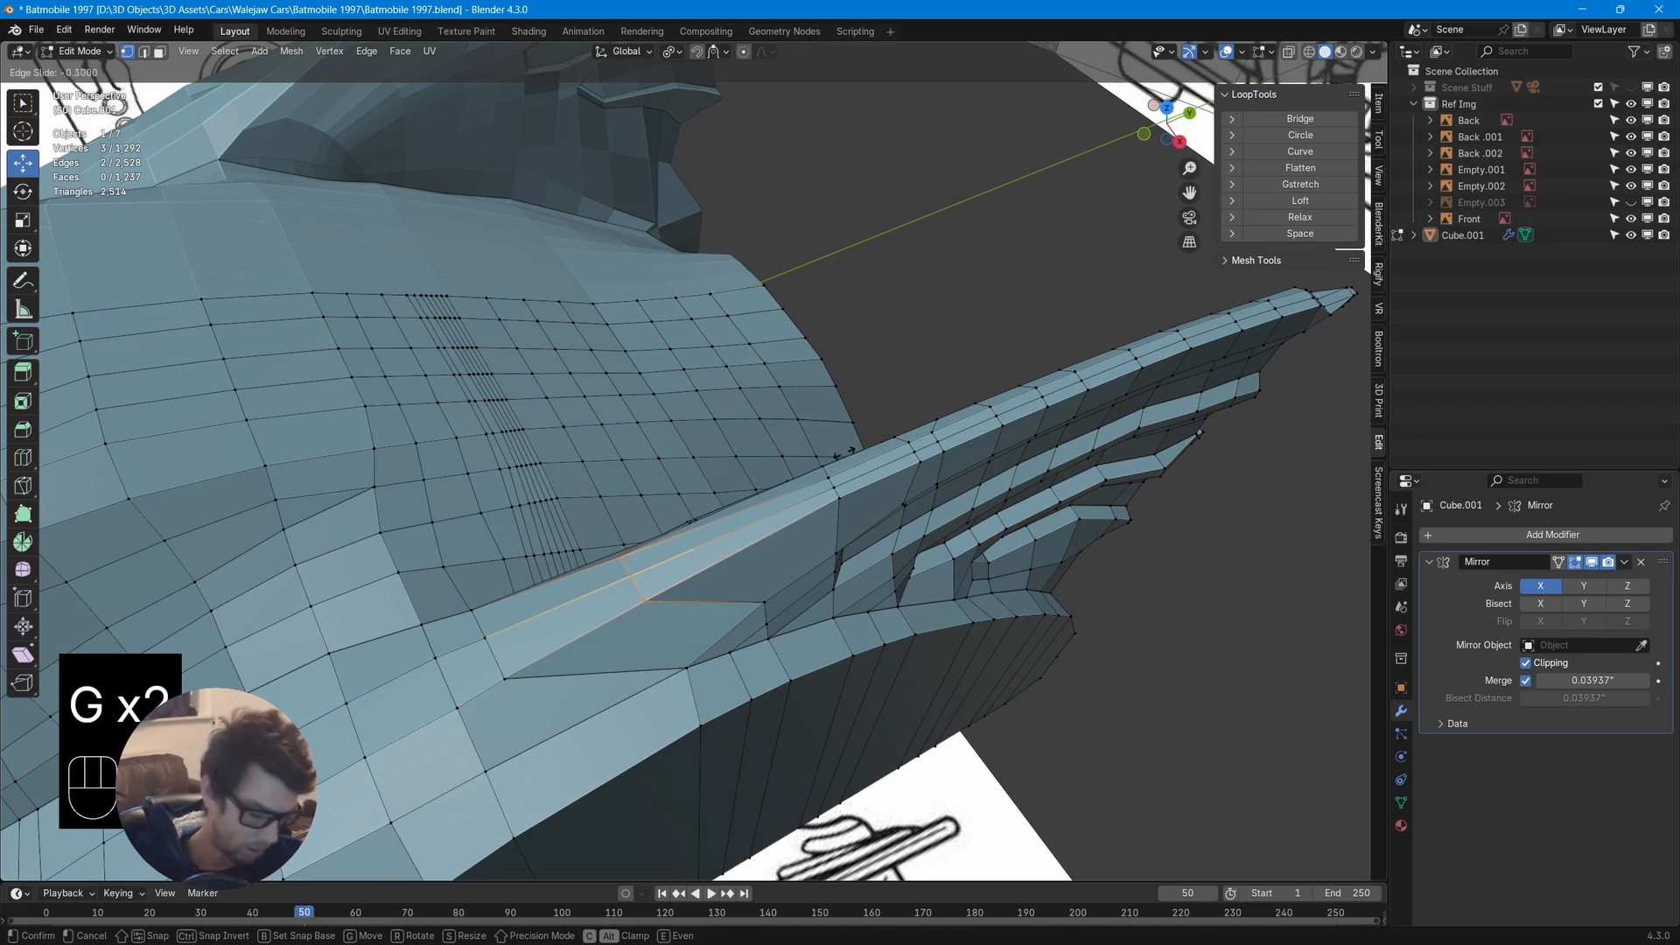
pyautogui.click(846, 453)
# Edge-slide the next two sets of crosswise edges on the fin's top ridge forward, one after the other
pyautogui.moveTo(846, 453); pyautogui.dragTo(953, 610, button='middle')
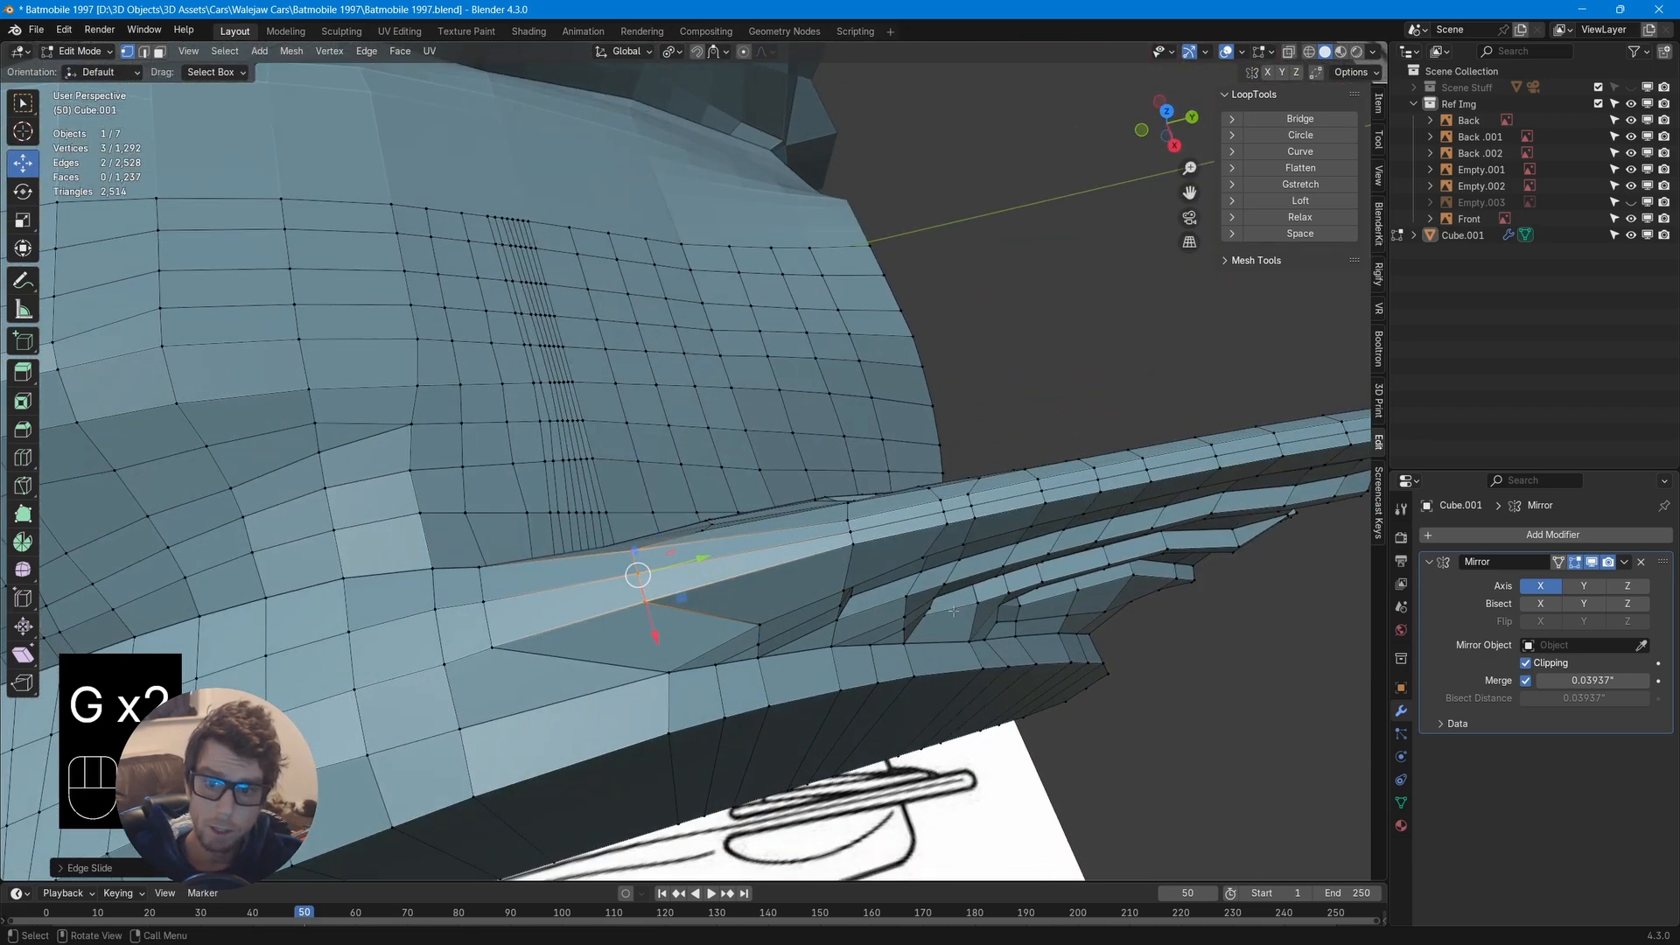
pyautogui.keyDown('alt'); pyautogui.click(852, 540); pyautogui.keyUp('alt')
pyautogui.press('g')
pyautogui.press('g')
pyautogui.click(809, 551)
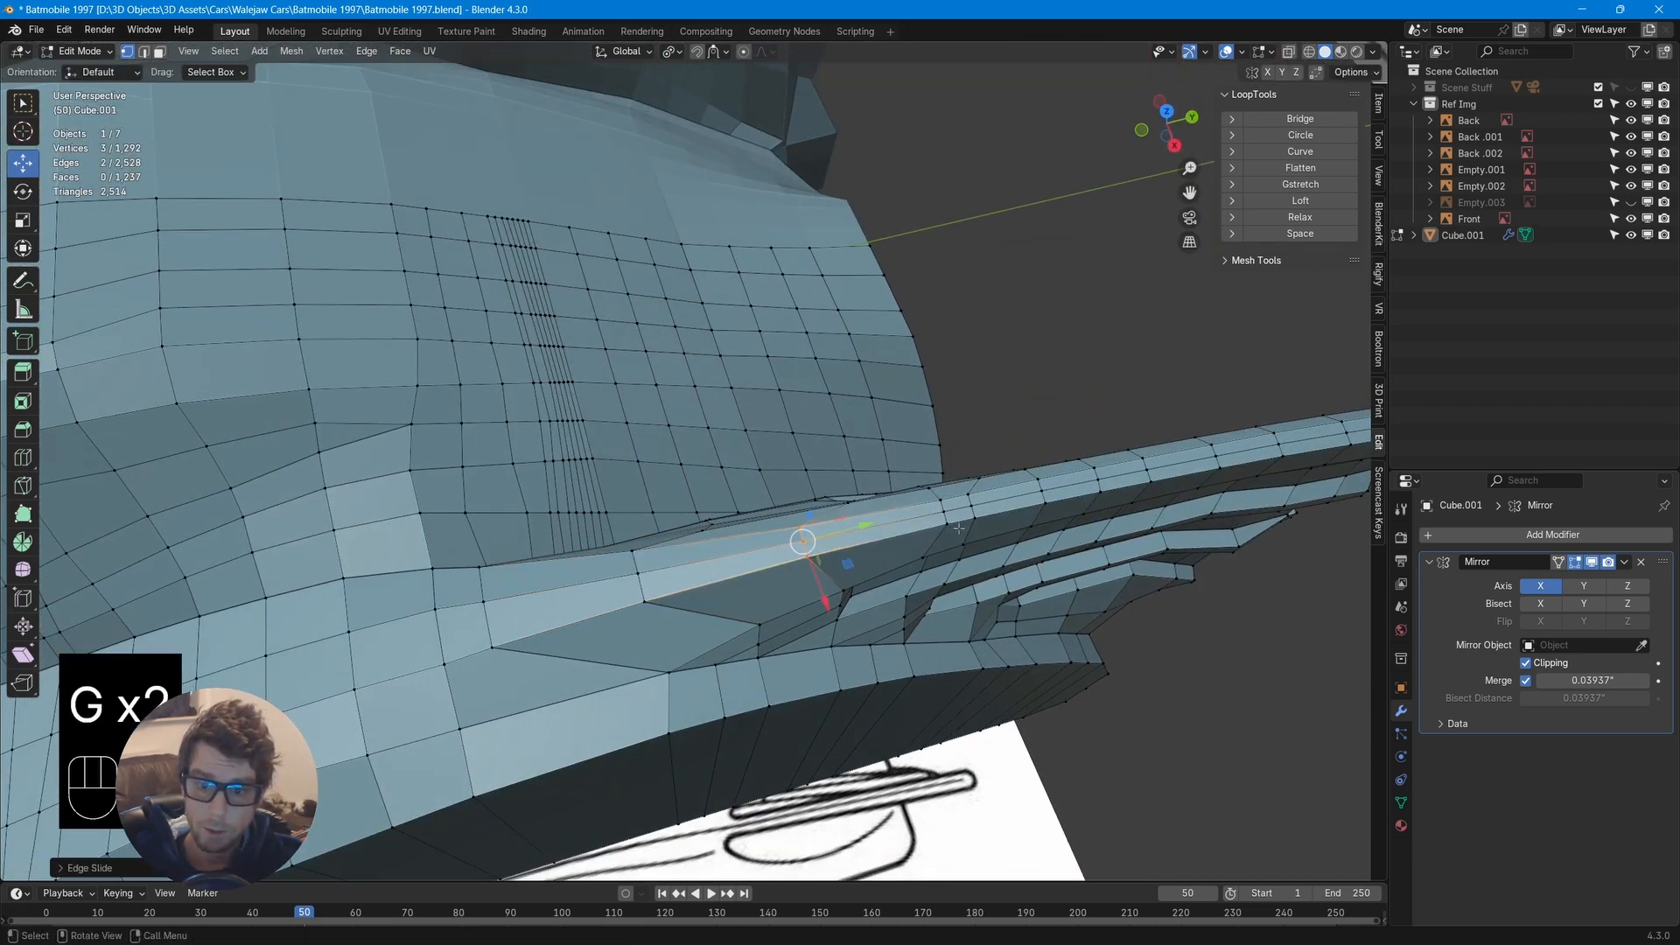
pyautogui.moveTo(958, 528); pyautogui.dragTo(905, 497)
pyautogui.press('g')
pyautogui.press('g')
pyautogui.click(888, 495)
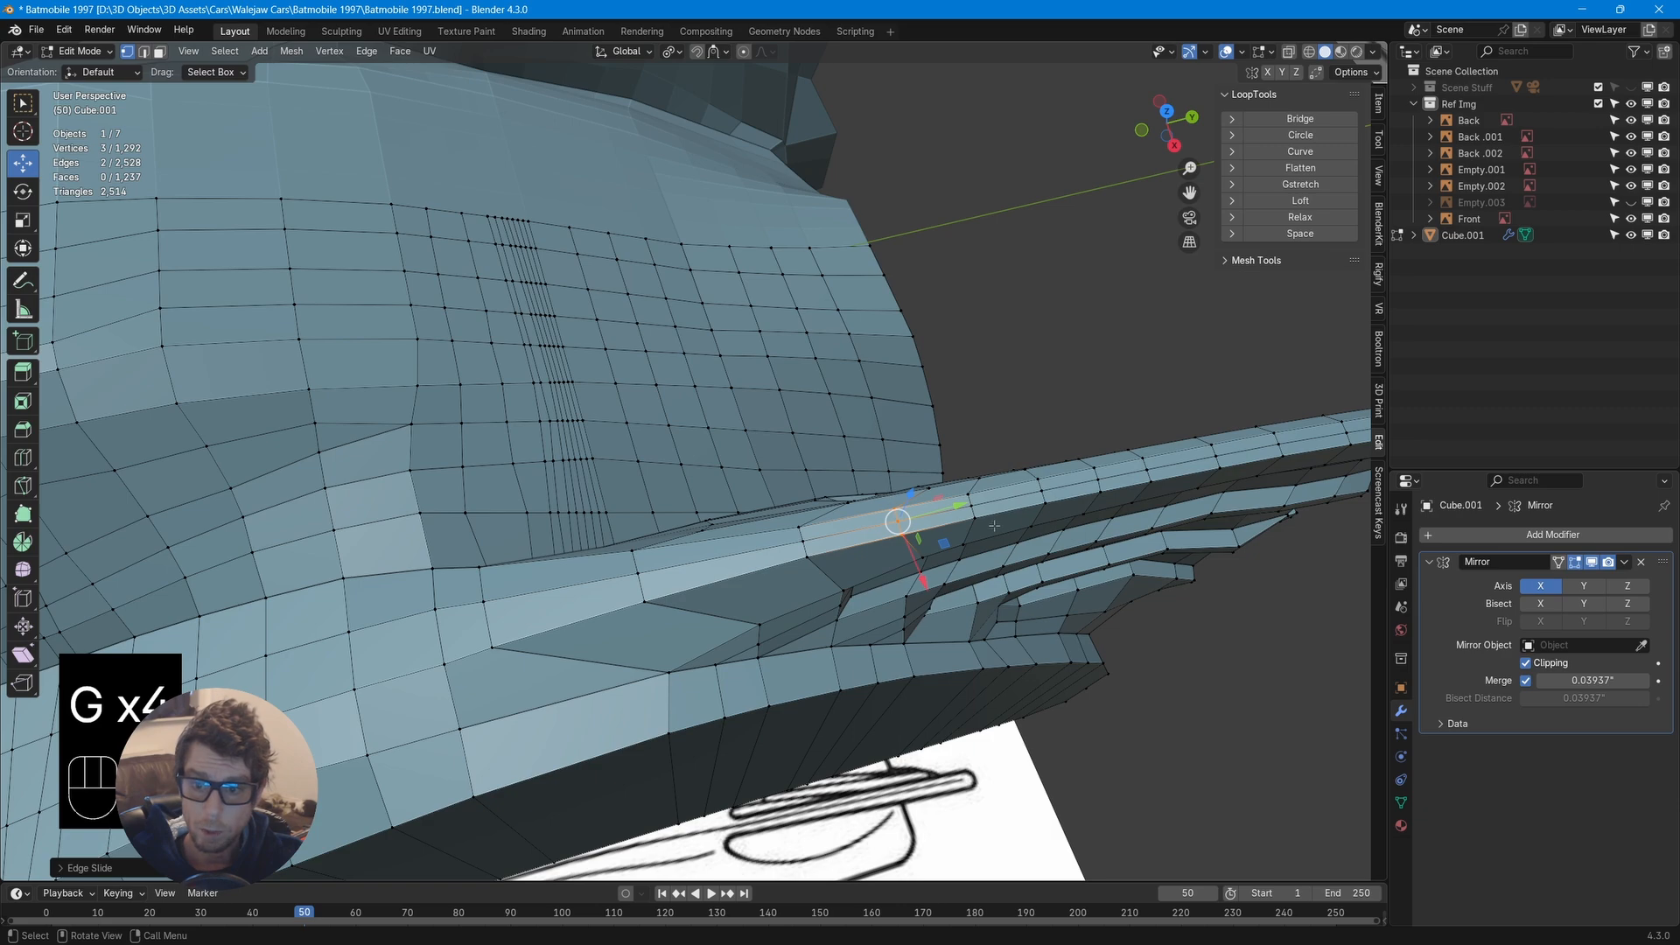
# Edge-slide the remaining crosswise edges farther back on the fin's top ridge forward to spread the spacing evenly
pyautogui.moveTo(994, 525); pyautogui.dragTo(942, 490)
pyautogui.press('g')
pyautogui.press('g')
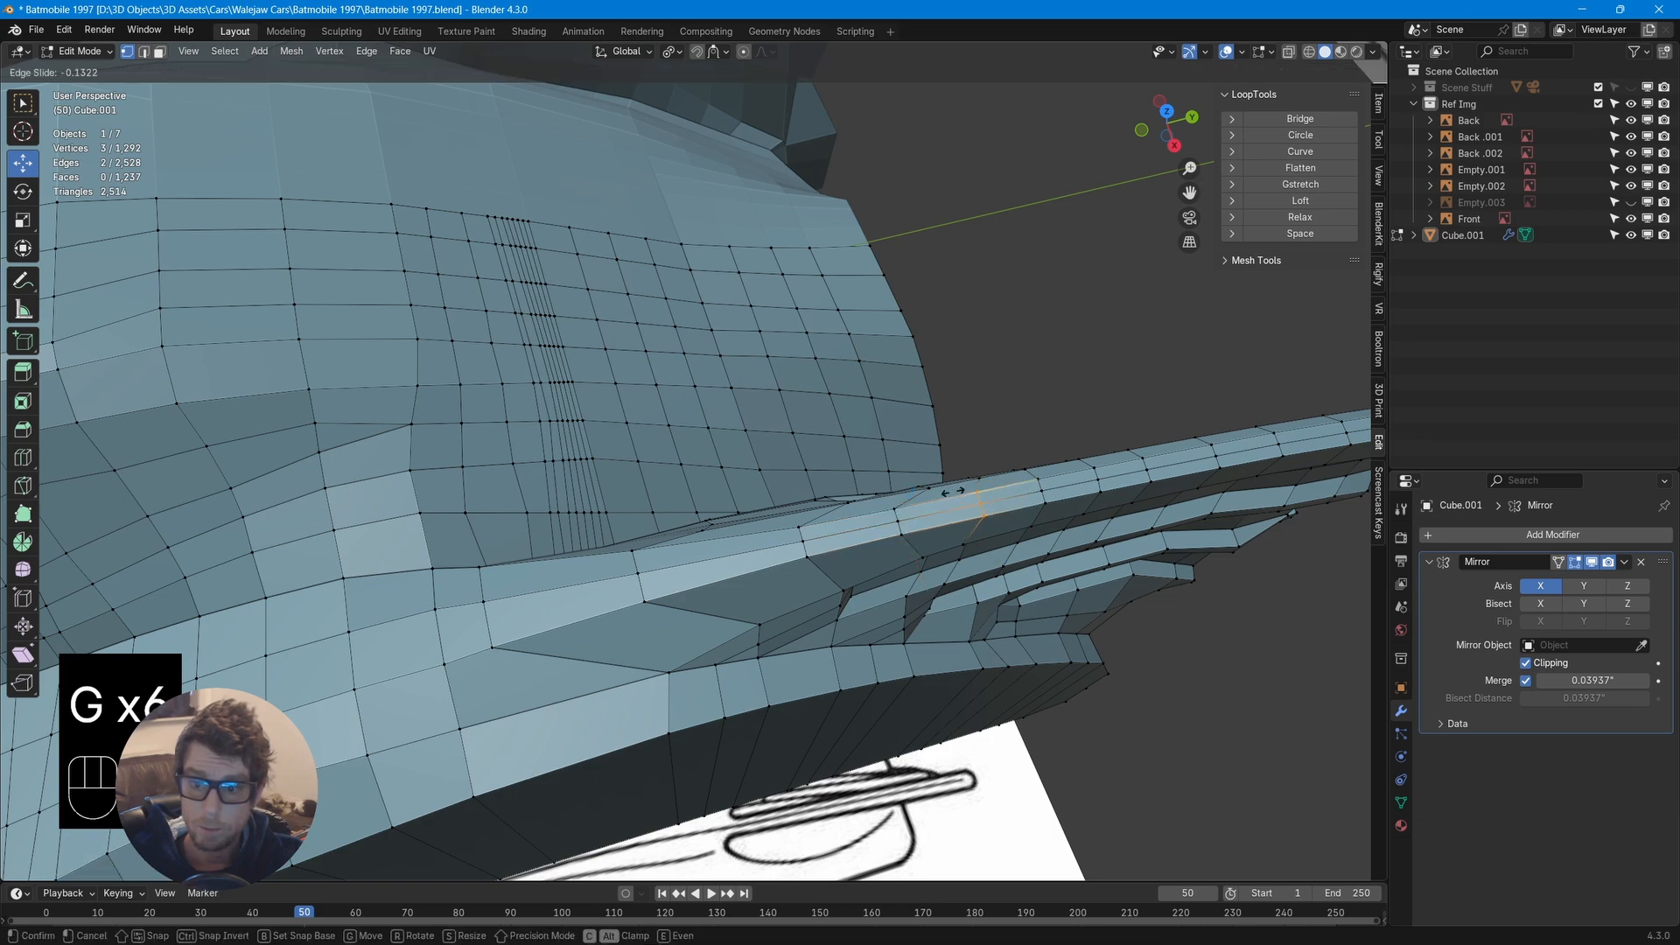
pyautogui.click(949, 487)
pyautogui.moveTo(948, 488); pyautogui.dragTo(922, 450, button='middle')
pyautogui.scroll(-4, 922, 451)
pyautogui.press('g')
pyautogui.press('g')
pyautogui.click(919, 455)
pyautogui.moveTo(877, 574); pyautogui.dragTo(873, 542, button='middle')
pyautogui.scroll(3, 872, 542)
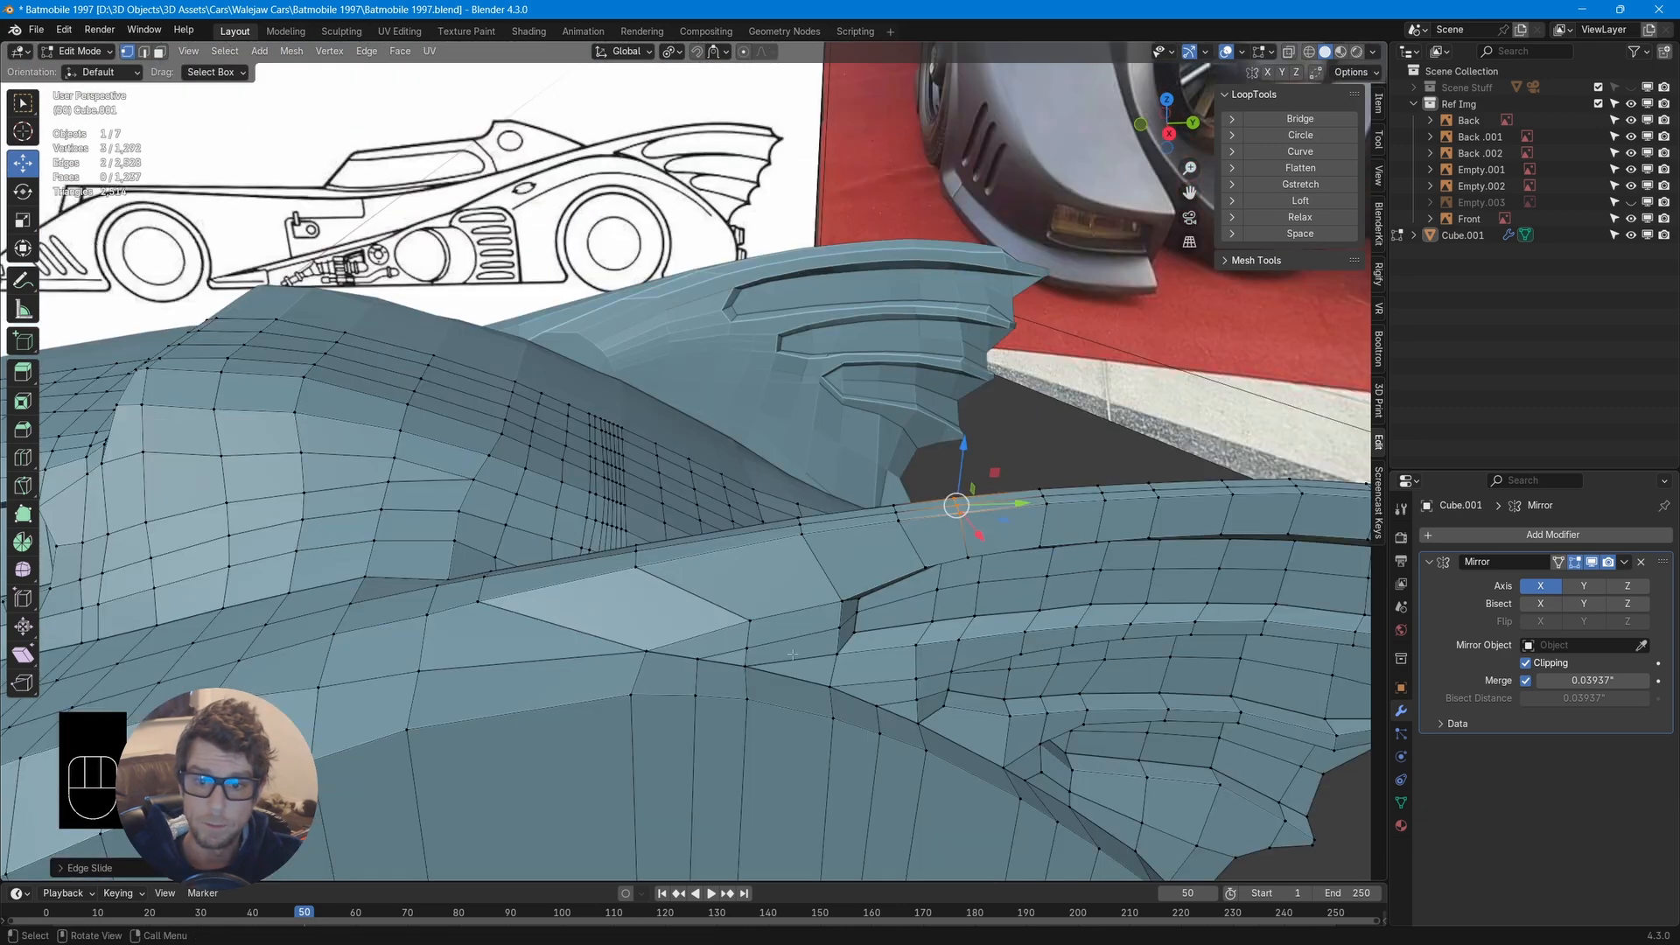
# Vertex-slide the vertices on the fin's outer side, down to the fender ridge, forward in line with the moved ridge edges
pyautogui.scroll(5, 792, 655)
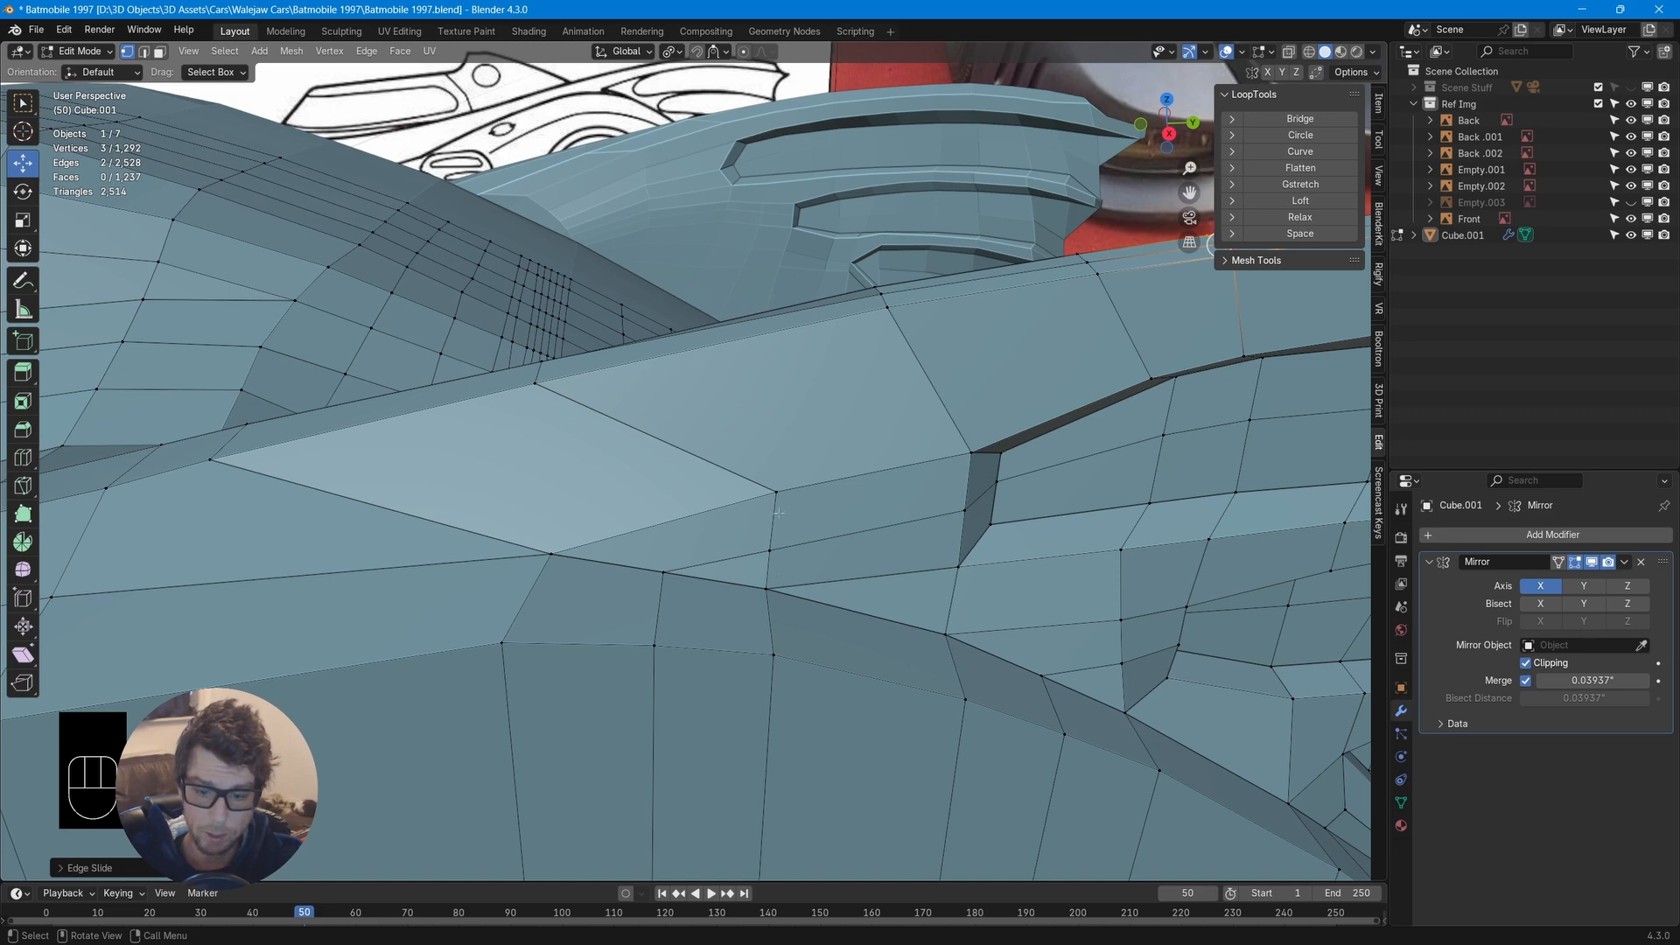
pyautogui.click(776, 492)
pyautogui.press('g')
pyautogui.press('g')
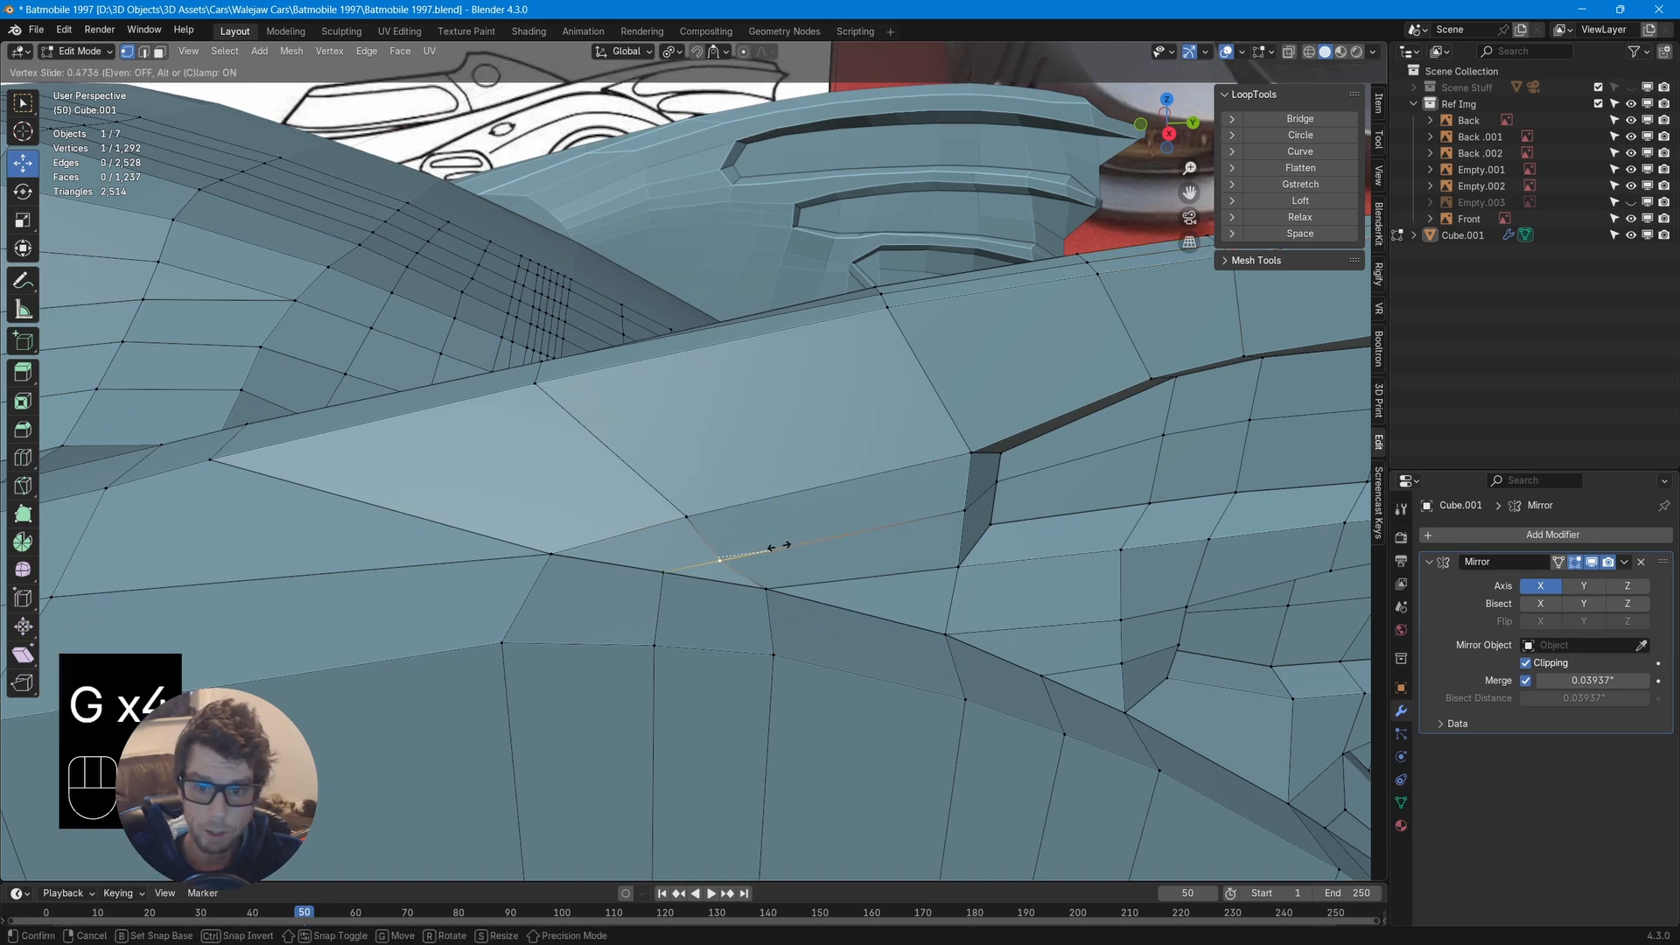
pyautogui.click(785, 547)
pyautogui.moveTo(916, 594); pyautogui.dragTo(790, 595, button='middle')
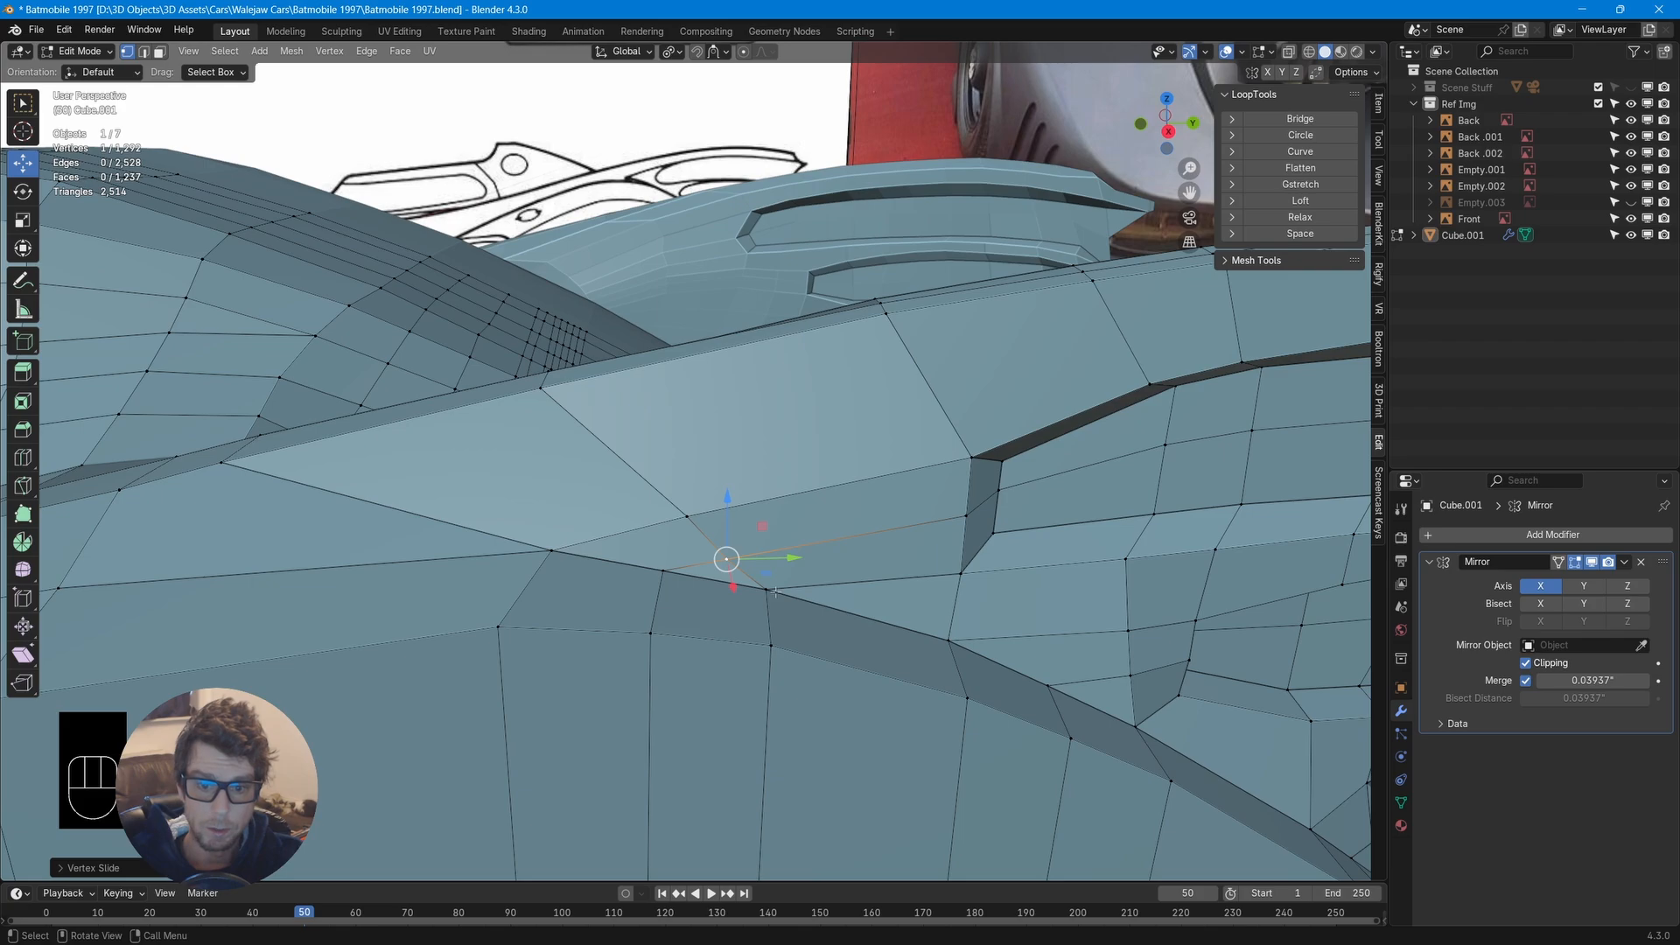
pyautogui.scroll(-2, 853, 648)
pyautogui.scroll(-1, 852, 648)
pyautogui.press('g')
pyautogui.press('g')
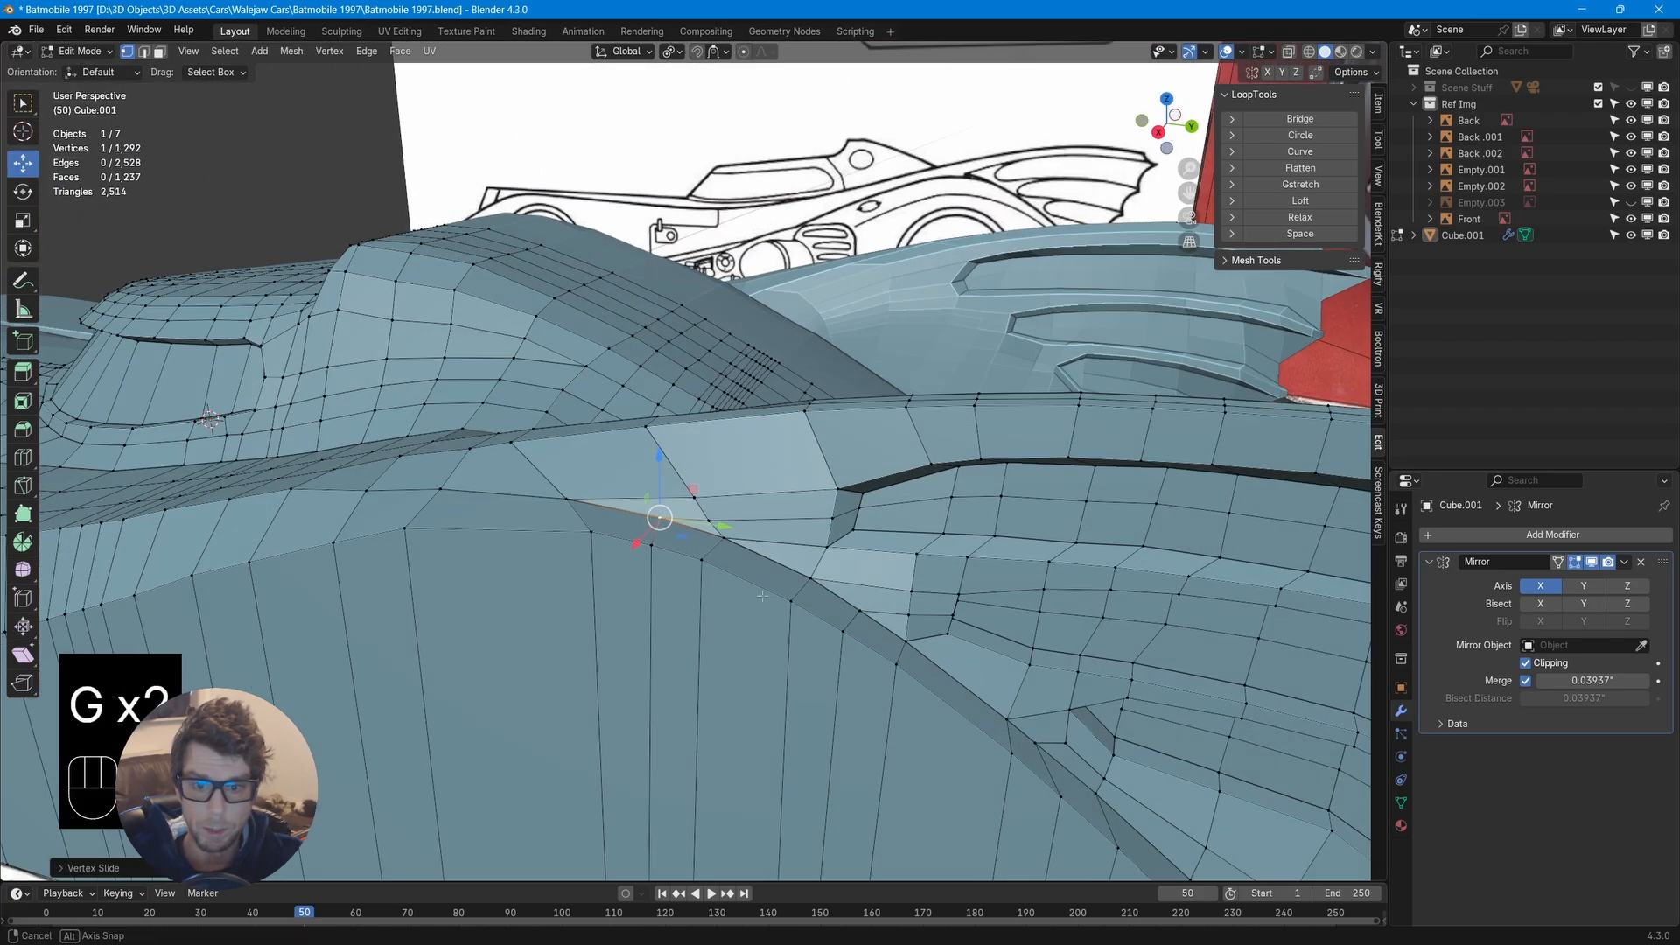
pyautogui.click(762, 595)
# Examine the rear fender's edge flow by selecting the loops that run from the side panel into the fin
pyautogui.moveTo(762, 596); pyautogui.dragTo(824, 508, button='middle')
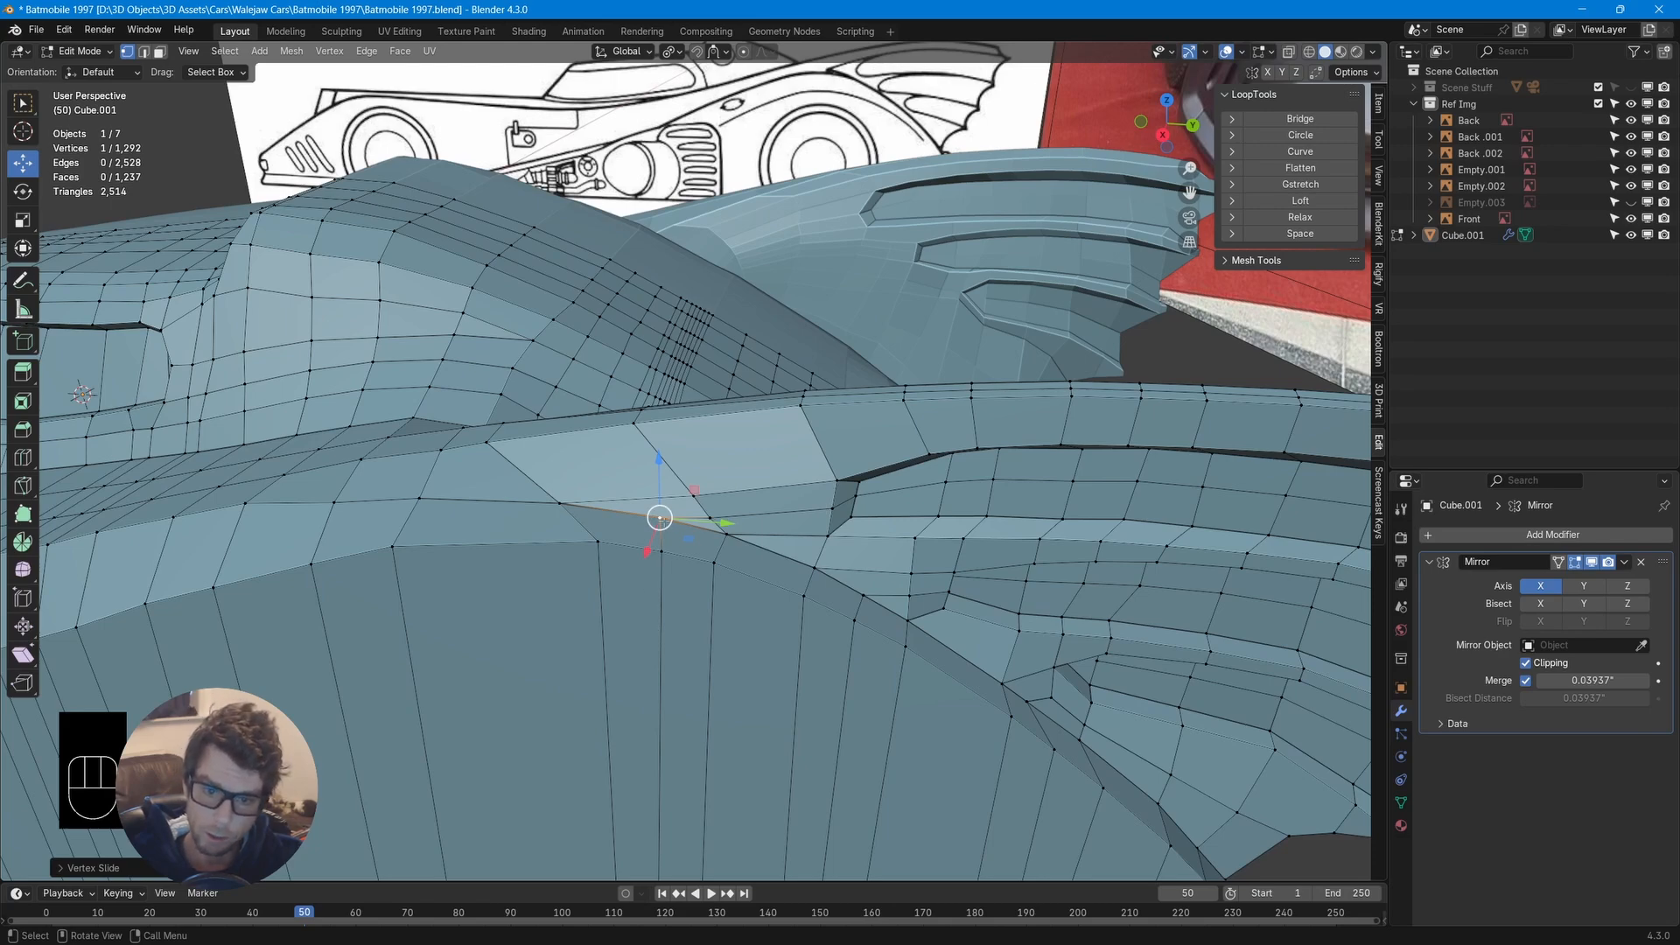
pyautogui.moveTo(770, 593); pyautogui.dragTo(708, 576, button='middle')
pyautogui.moveTo(820, 606); pyautogui.dragTo(750, 593, button='middle')
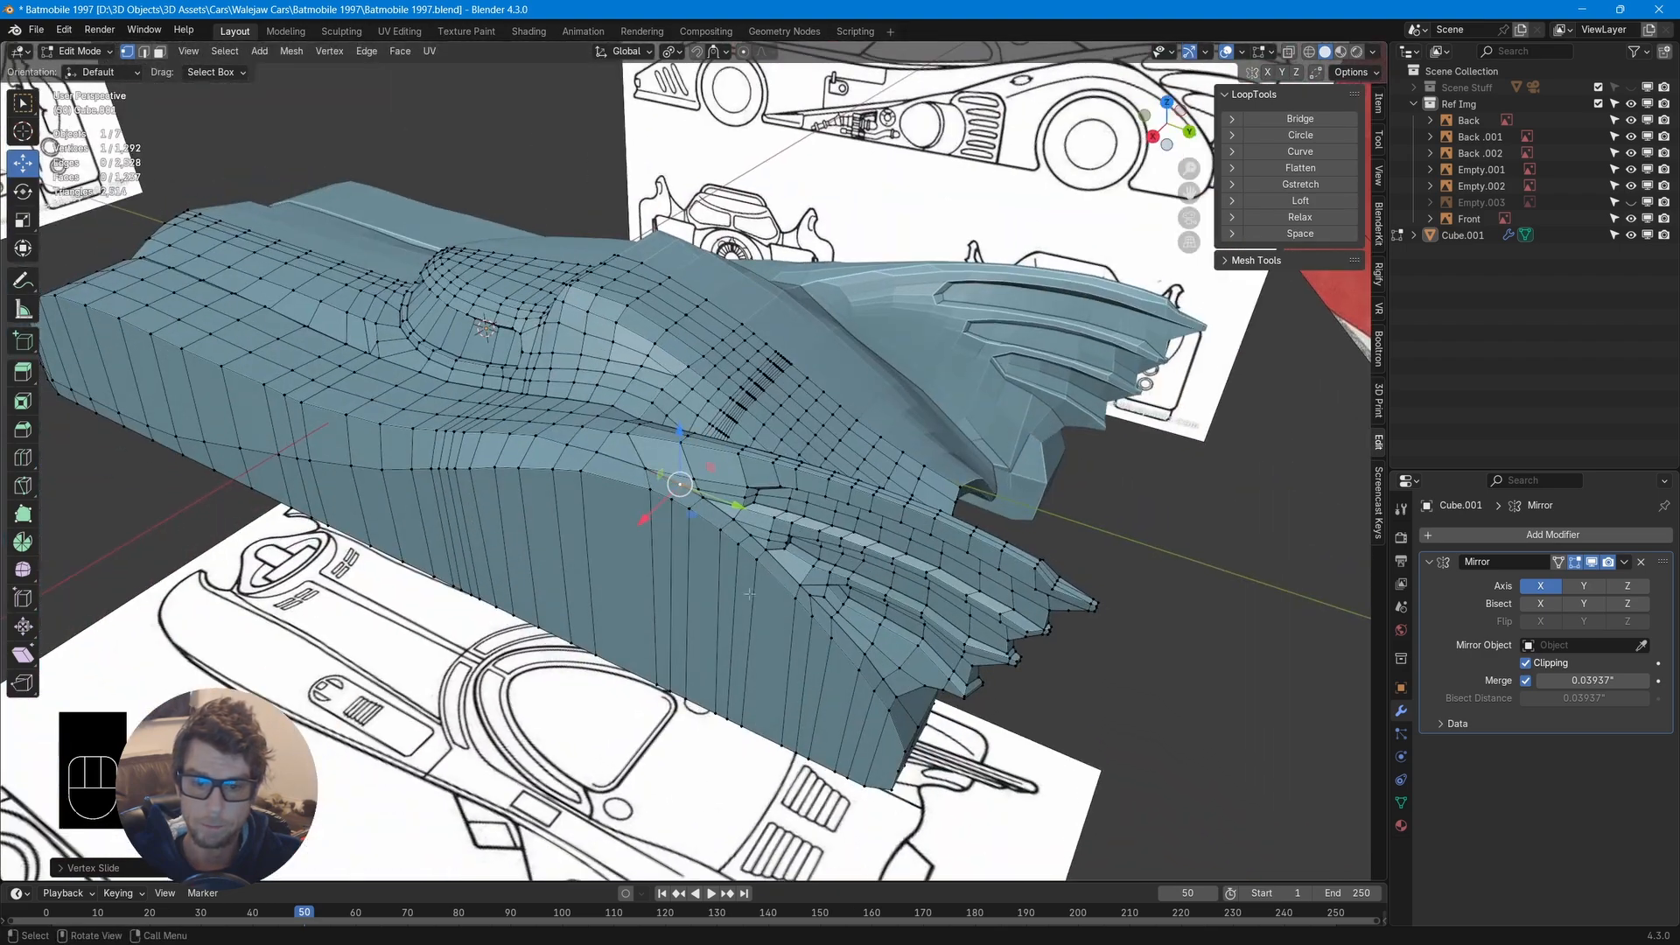
pyautogui.keyDown('alt'); pyautogui.click(688, 547); pyautogui.keyUp('alt')
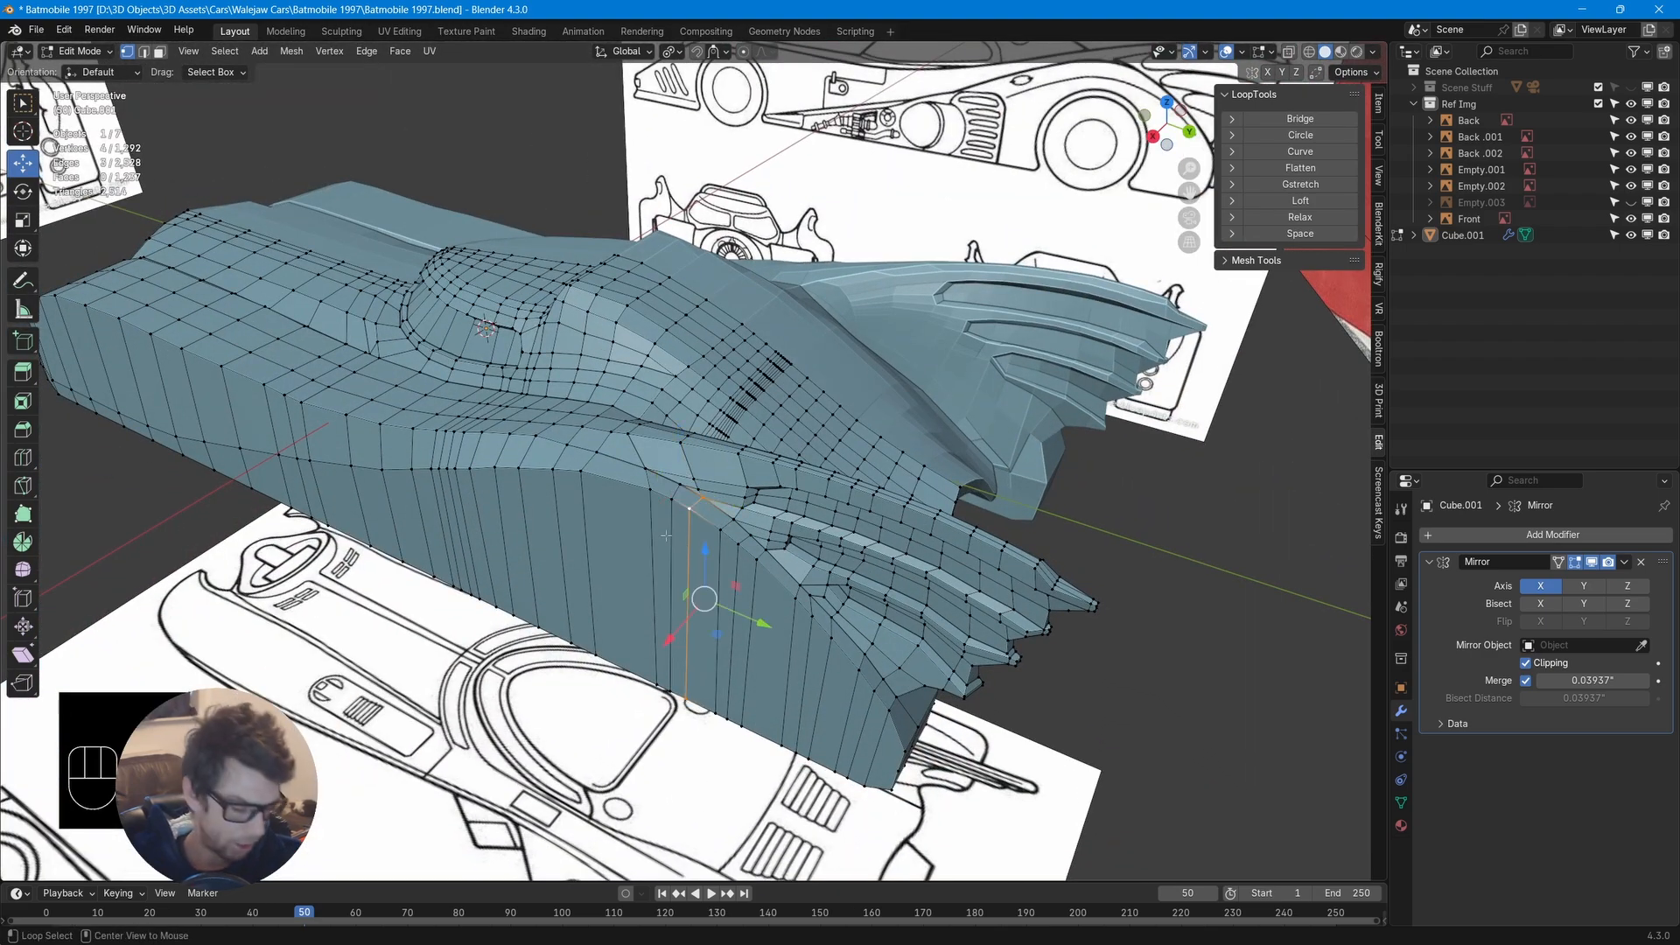
pyautogui.keyDown('alt'); pyautogui.click(667, 537); pyautogui.keyUp('alt')
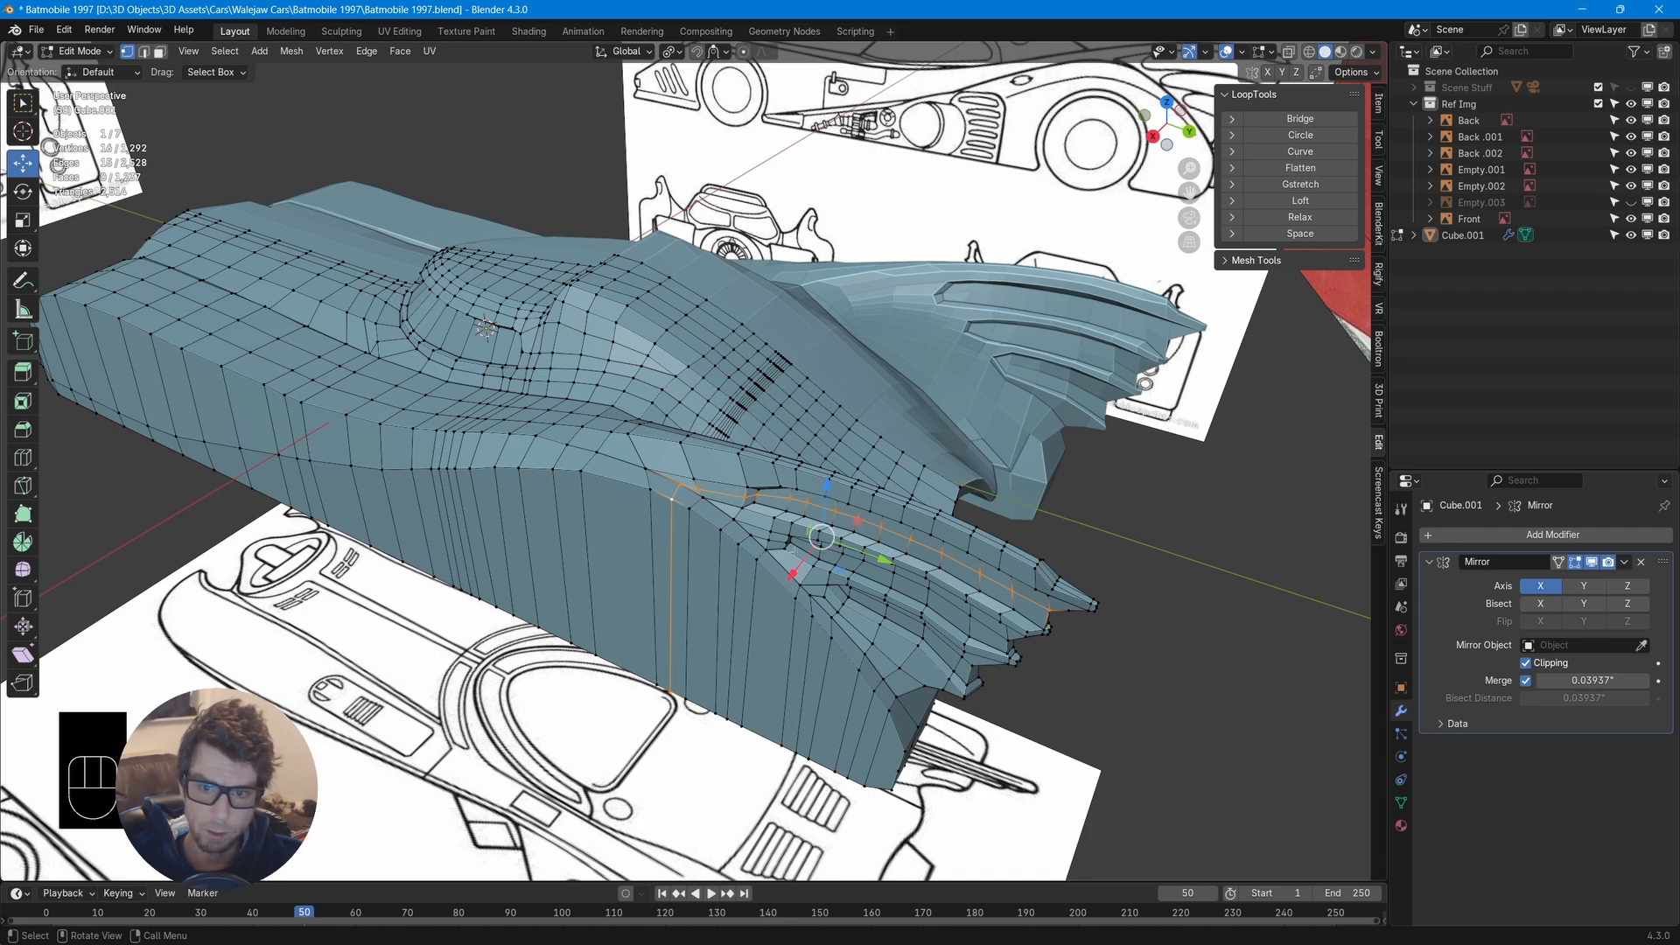
pyautogui.keyDown('alt'); pyautogui.click(898, 614); pyautogui.keyUp('alt')
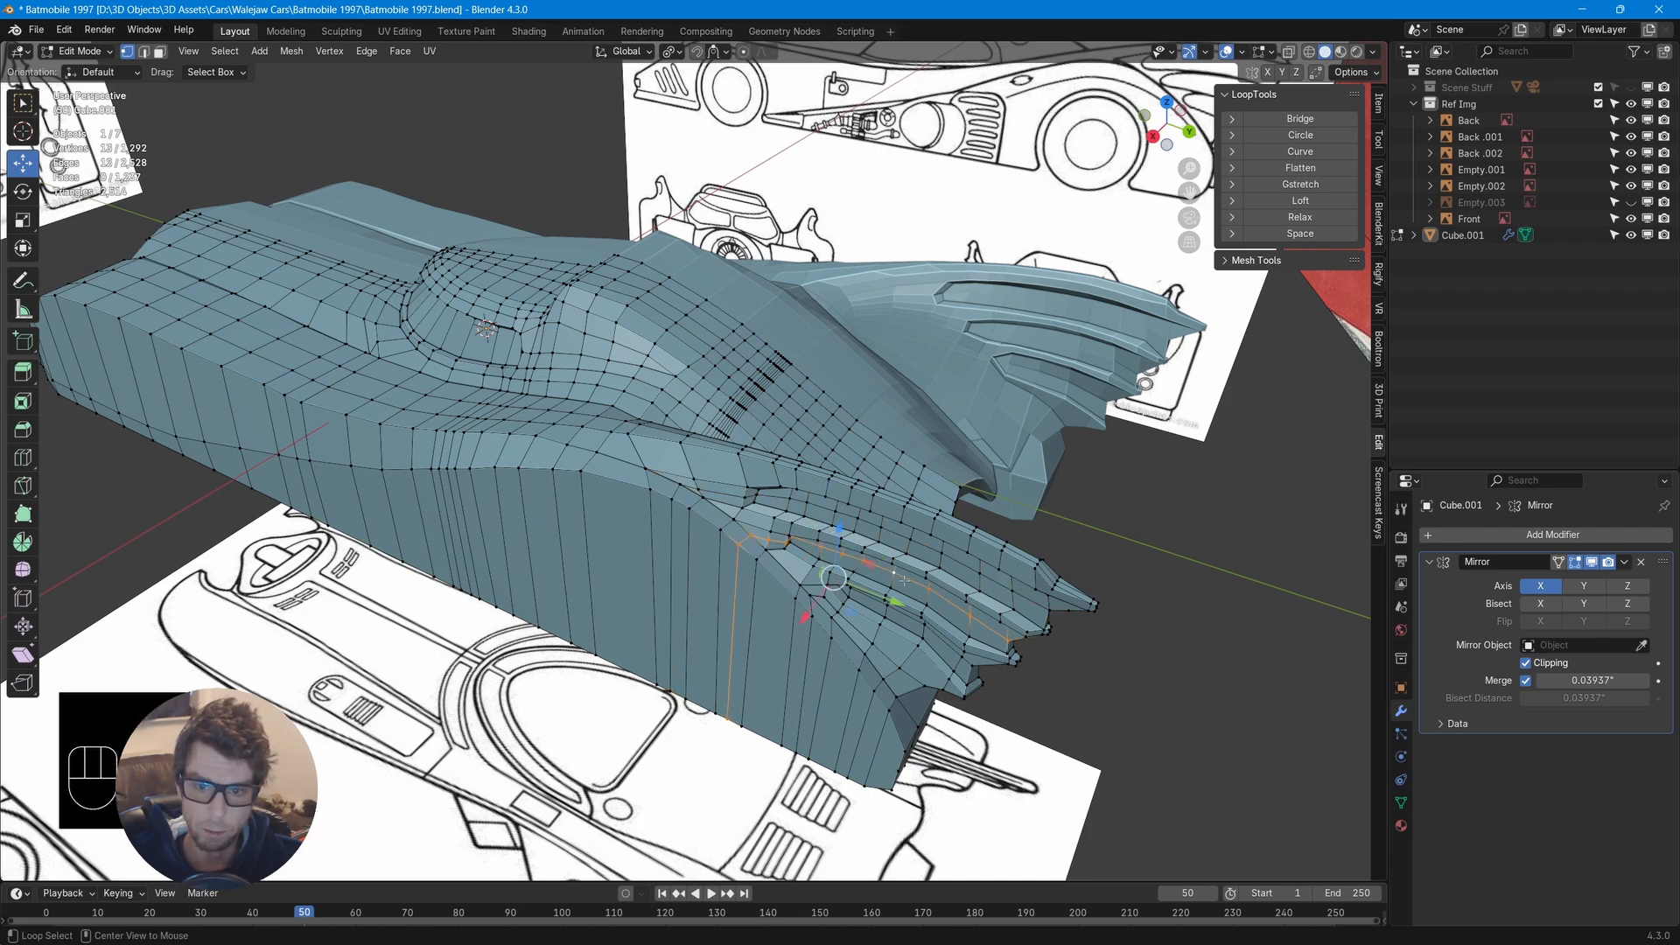
pyautogui.keyDown('alt'); pyautogui.click(923, 656); pyautogui.keyUp('alt')
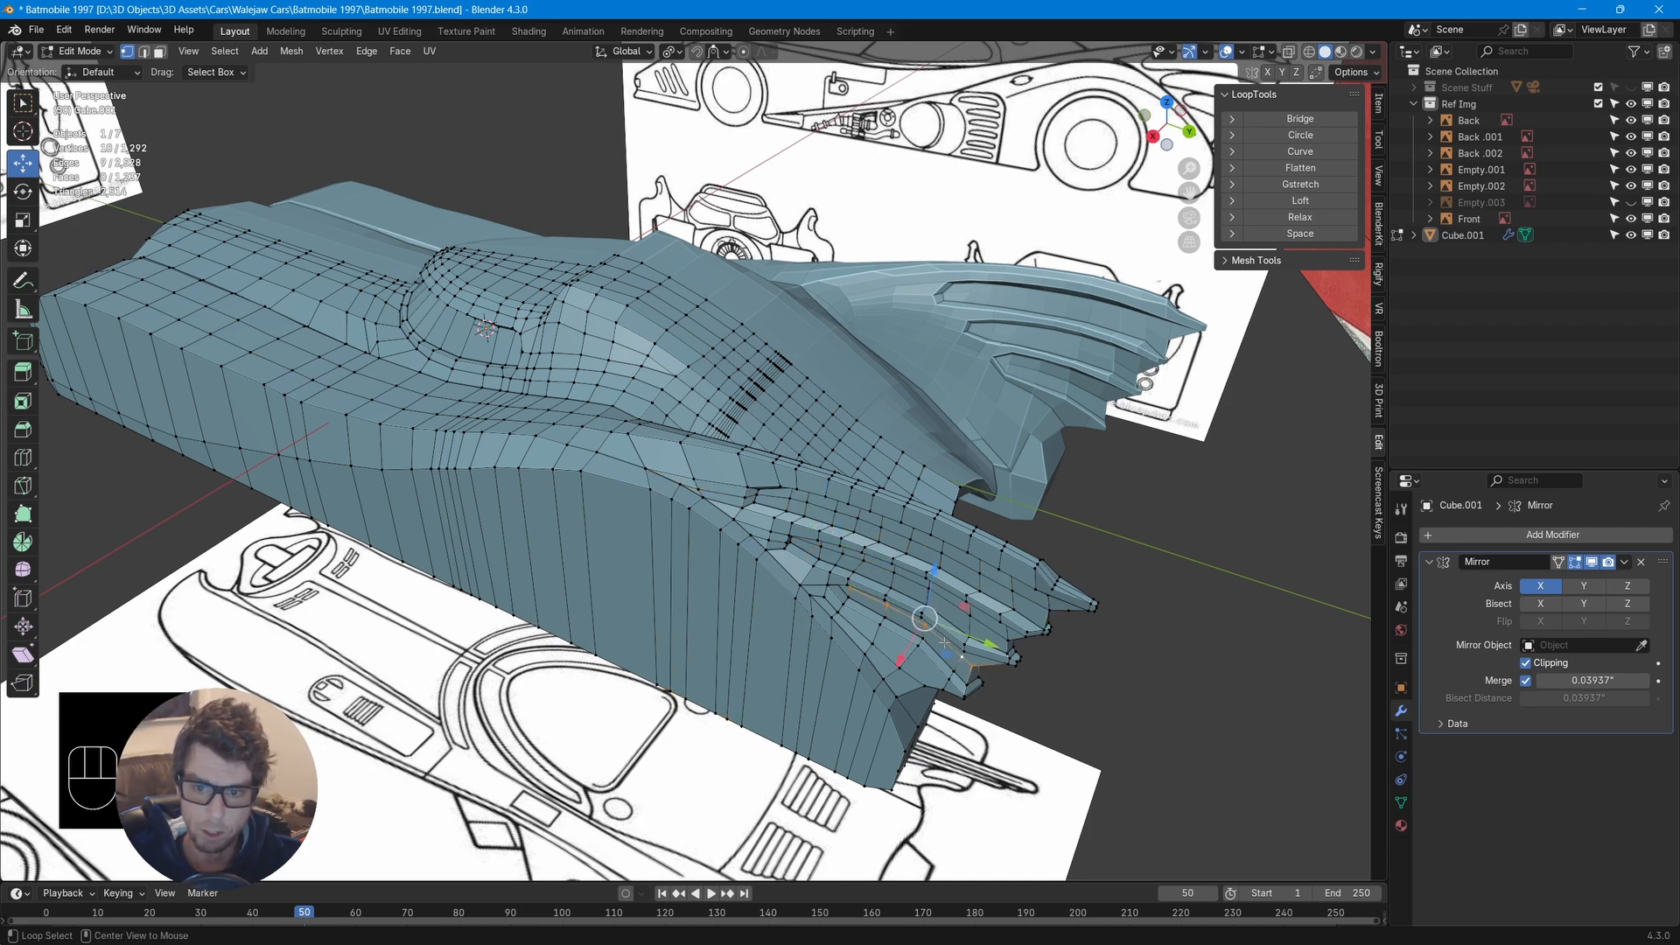
# Examine how the fin's edge loops continue onto the rear deck by selecting several of them from both sides
pyautogui.moveTo(924, 656); pyautogui.dragTo(875, 627, button='middle')
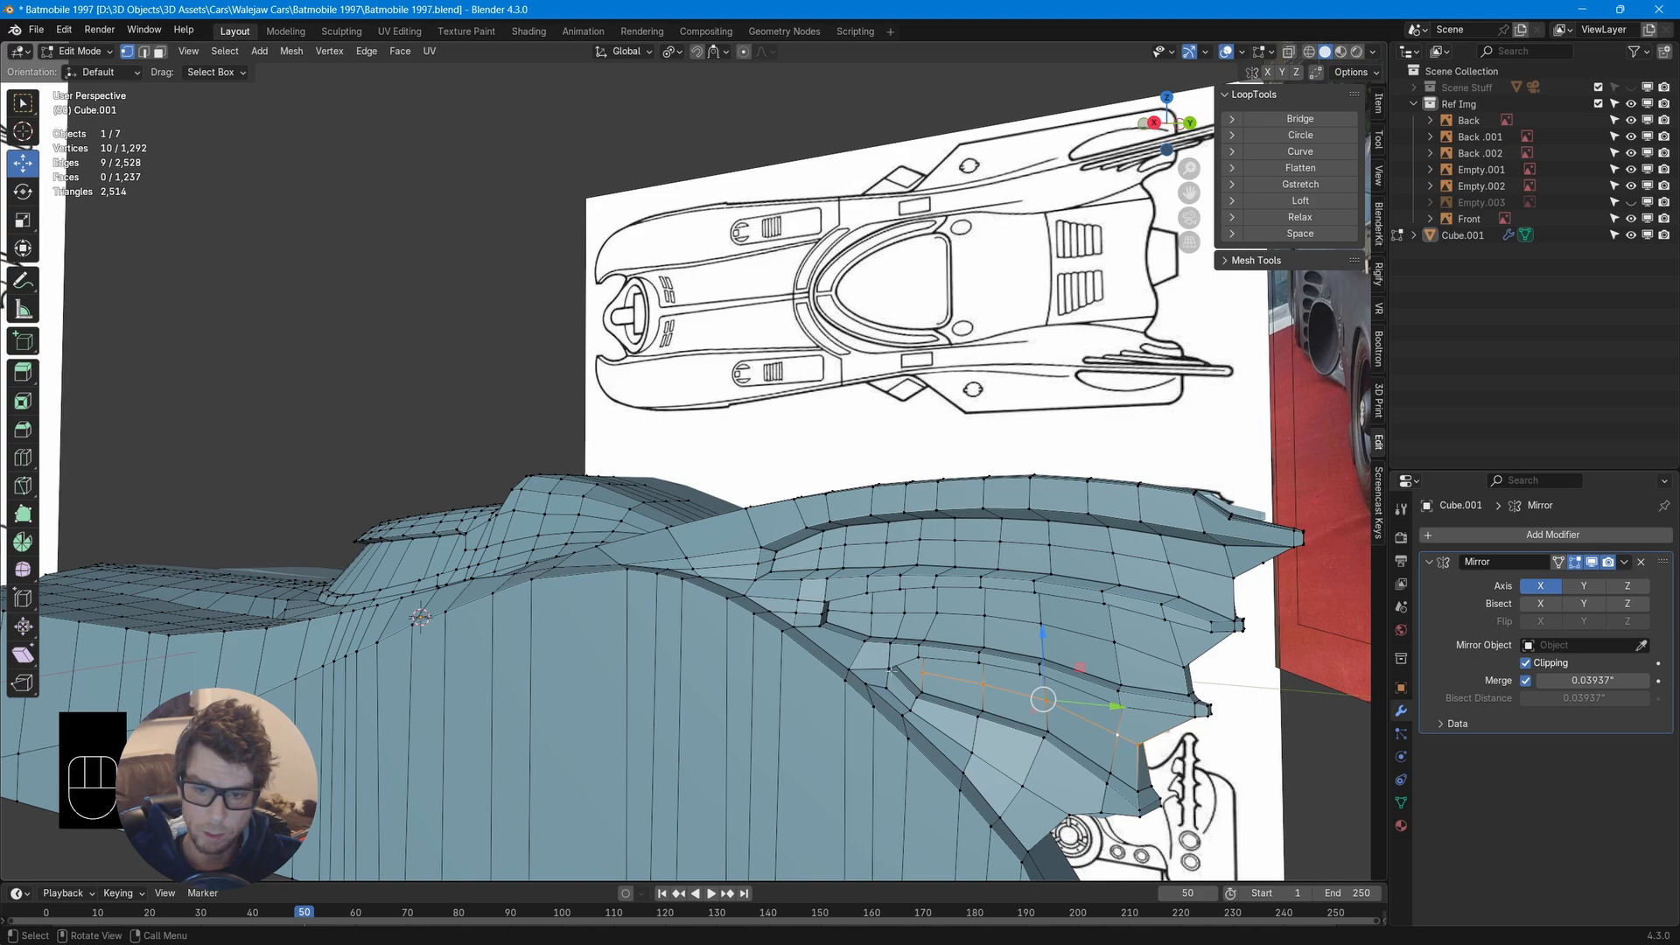
pyautogui.keyDown('alt'); pyautogui.click(875, 667); pyautogui.keyUp('alt')
pyautogui.moveTo(875, 667); pyautogui.dragTo(567, 711, button='middle')
pyautogui.keyDown('alt'); pyautogui.click(976, 564); pyautogui.keyUp('alt')
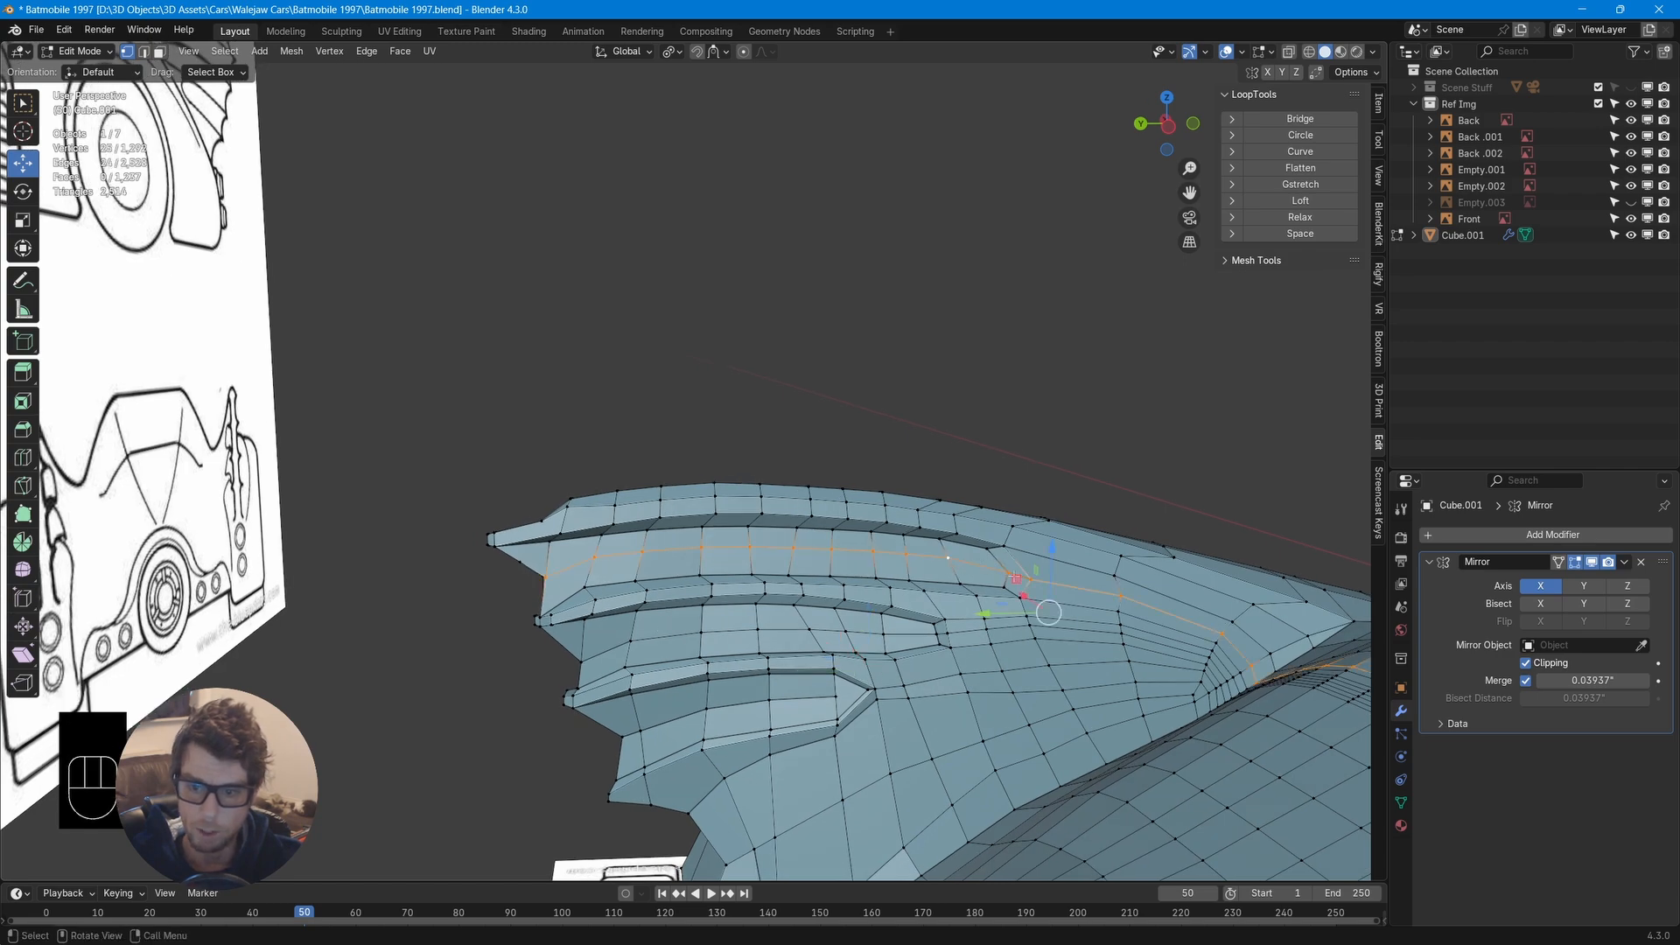
pyautogui.keyDown('alt'); pyautogui.click(899, 631); pyautogui.keyUp('alt')
pyautogui.moveTo(899, 632); pyautogui.dragTo(1045, 705, button='middle')
pyautogui.scroll(3, 960, 656)
pyautogui.keyDown('shift'); pyautogui.moveTo(960, 656); pyautogui.dragTo(560, 403, button='middle'); pyautogui.keyUp('shift')
pyautogui.moveTo(560, 402); pyautogui.dragTo(770, 488, button='middle')
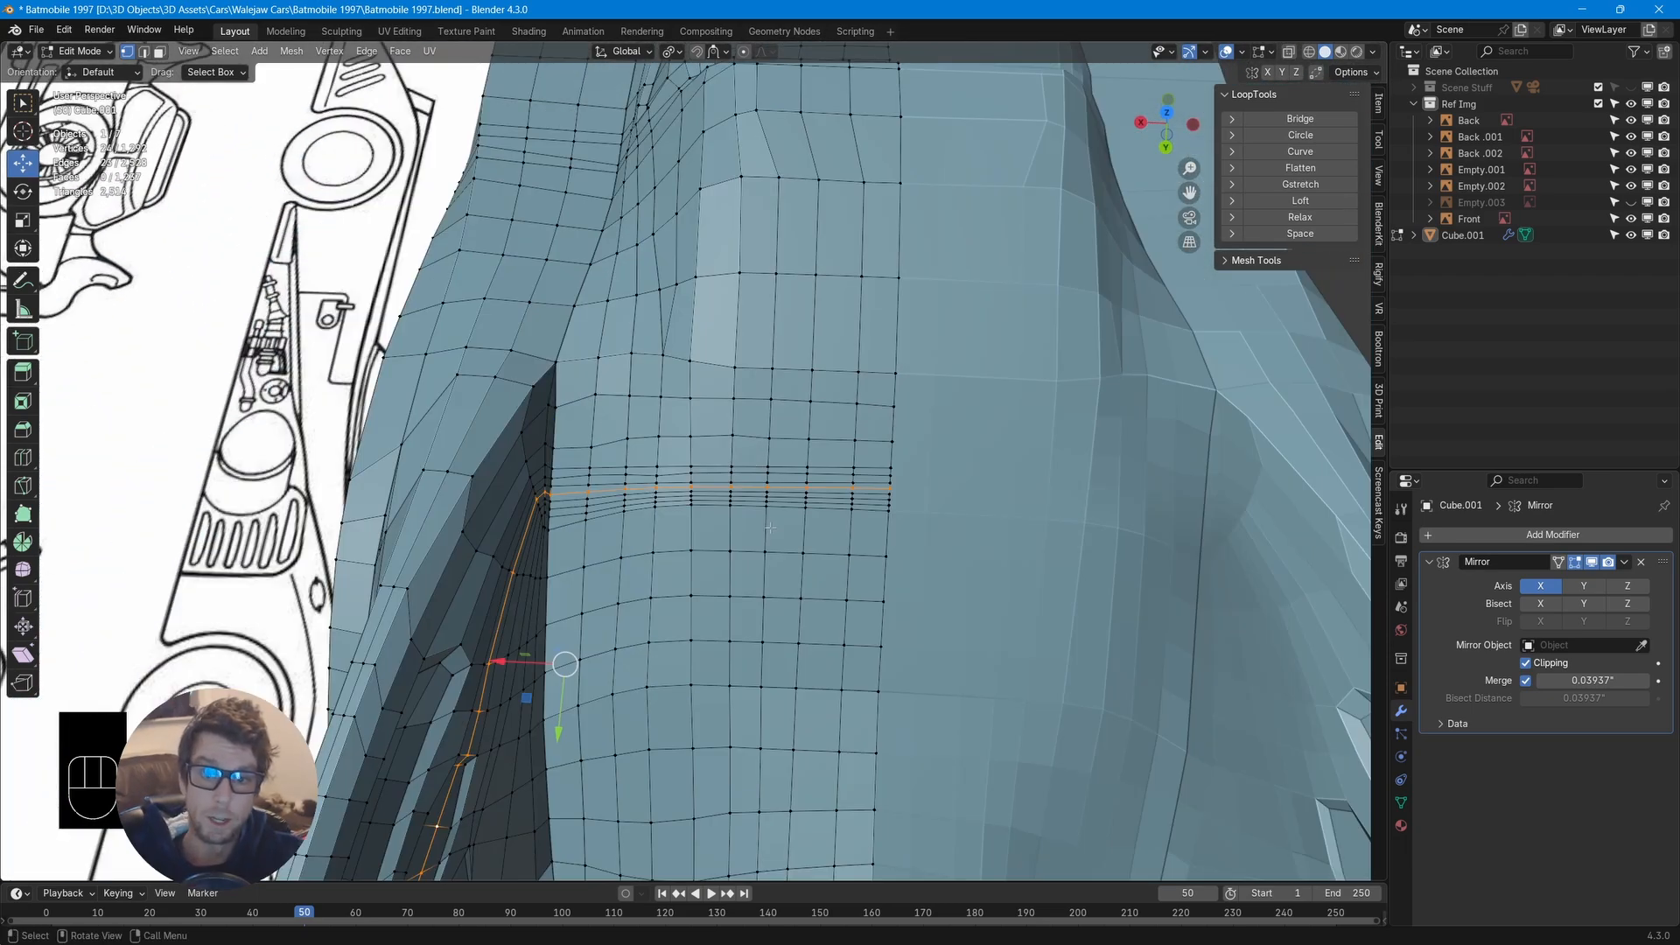
# Select the grid of vertices on the rear deck behind the cockpit, try LoopTools Relax on it, and undo
pyautogui.click(896, 408)
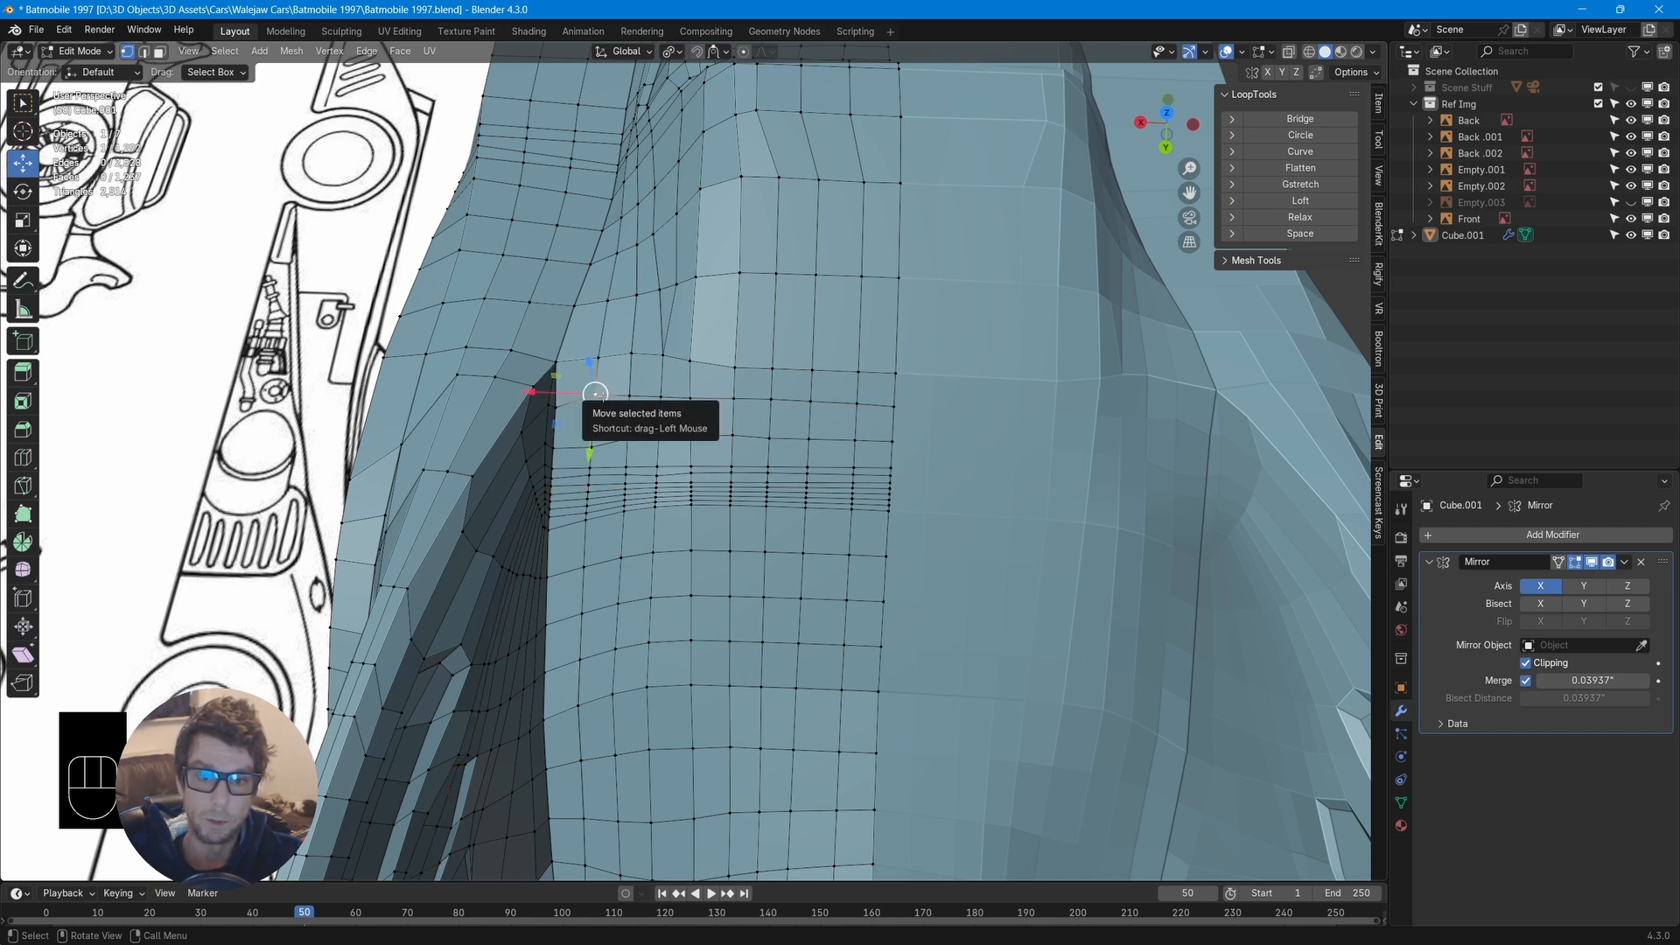
pyautogui.moveTo(930, 401); pyautogui.dragTo(577, 824)
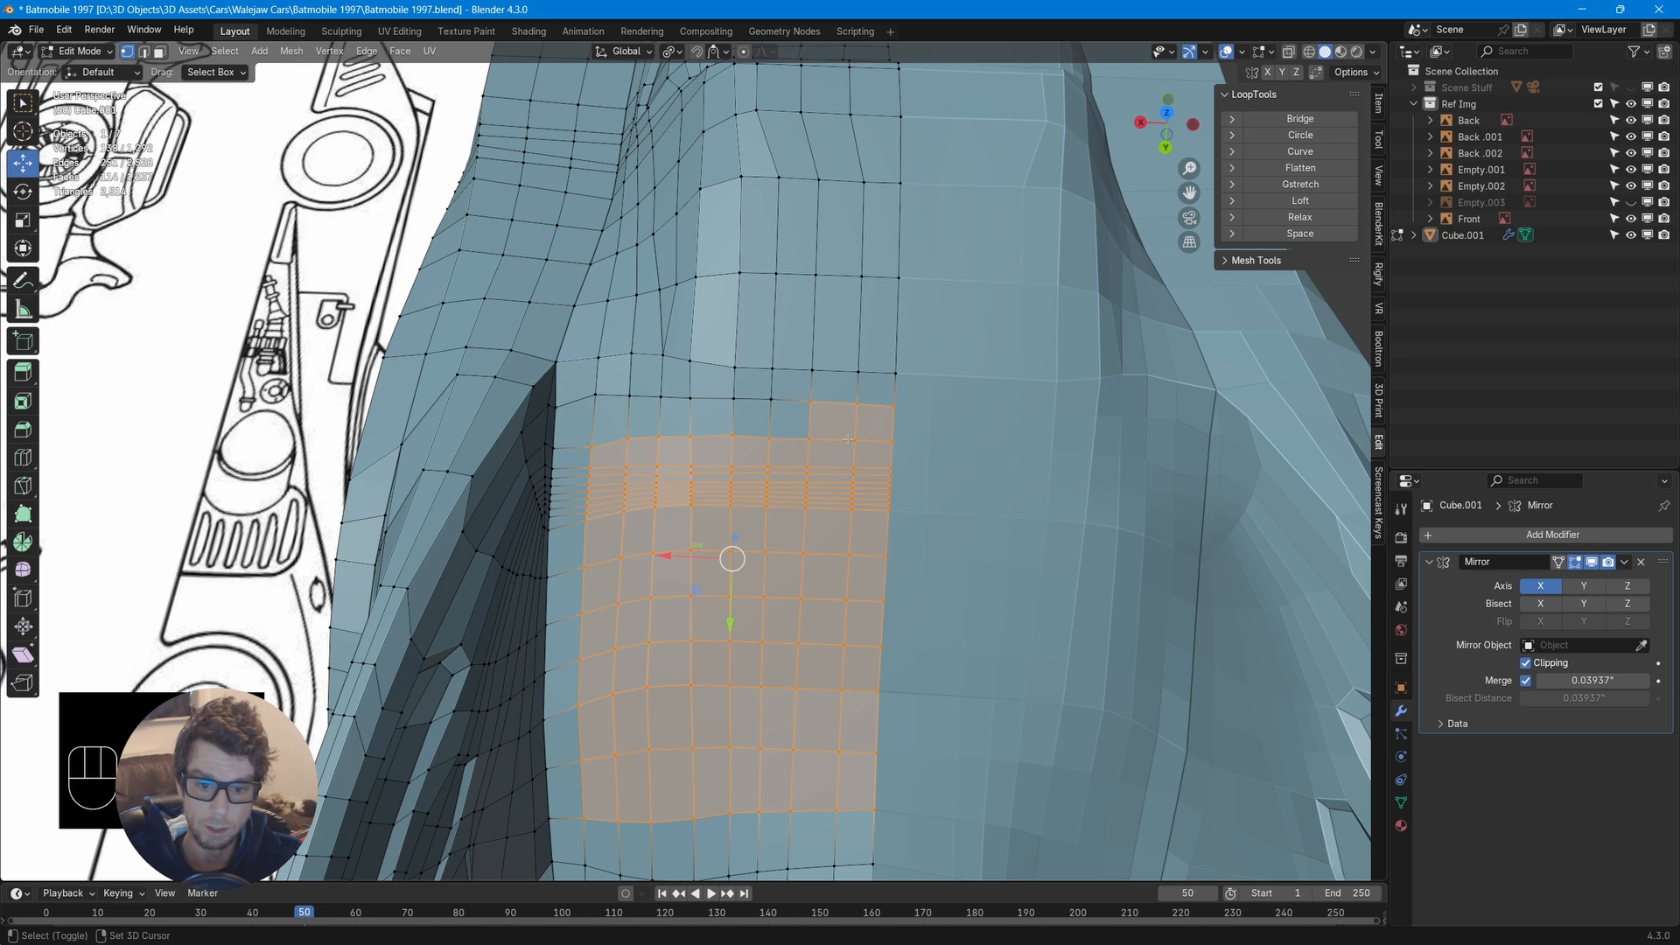
pyautogui.keyDown('shift'); pyautogui.moveTo(847, 439); pyautogui.dragTo(575, 376); pyautogui.keyUp('shift')
pyautogui.keyDown('shift'); pyautogui.moveTo(656, 657); pyautogui.dragTo(663, 376, button='middle'); pyautogui.keyUp('shift')
pyautogui.keyDown('shift'); pyautogui.moveTo(584, 567); pyautogui.dragTo(748, 603); pyautogui.keyUp('shift')
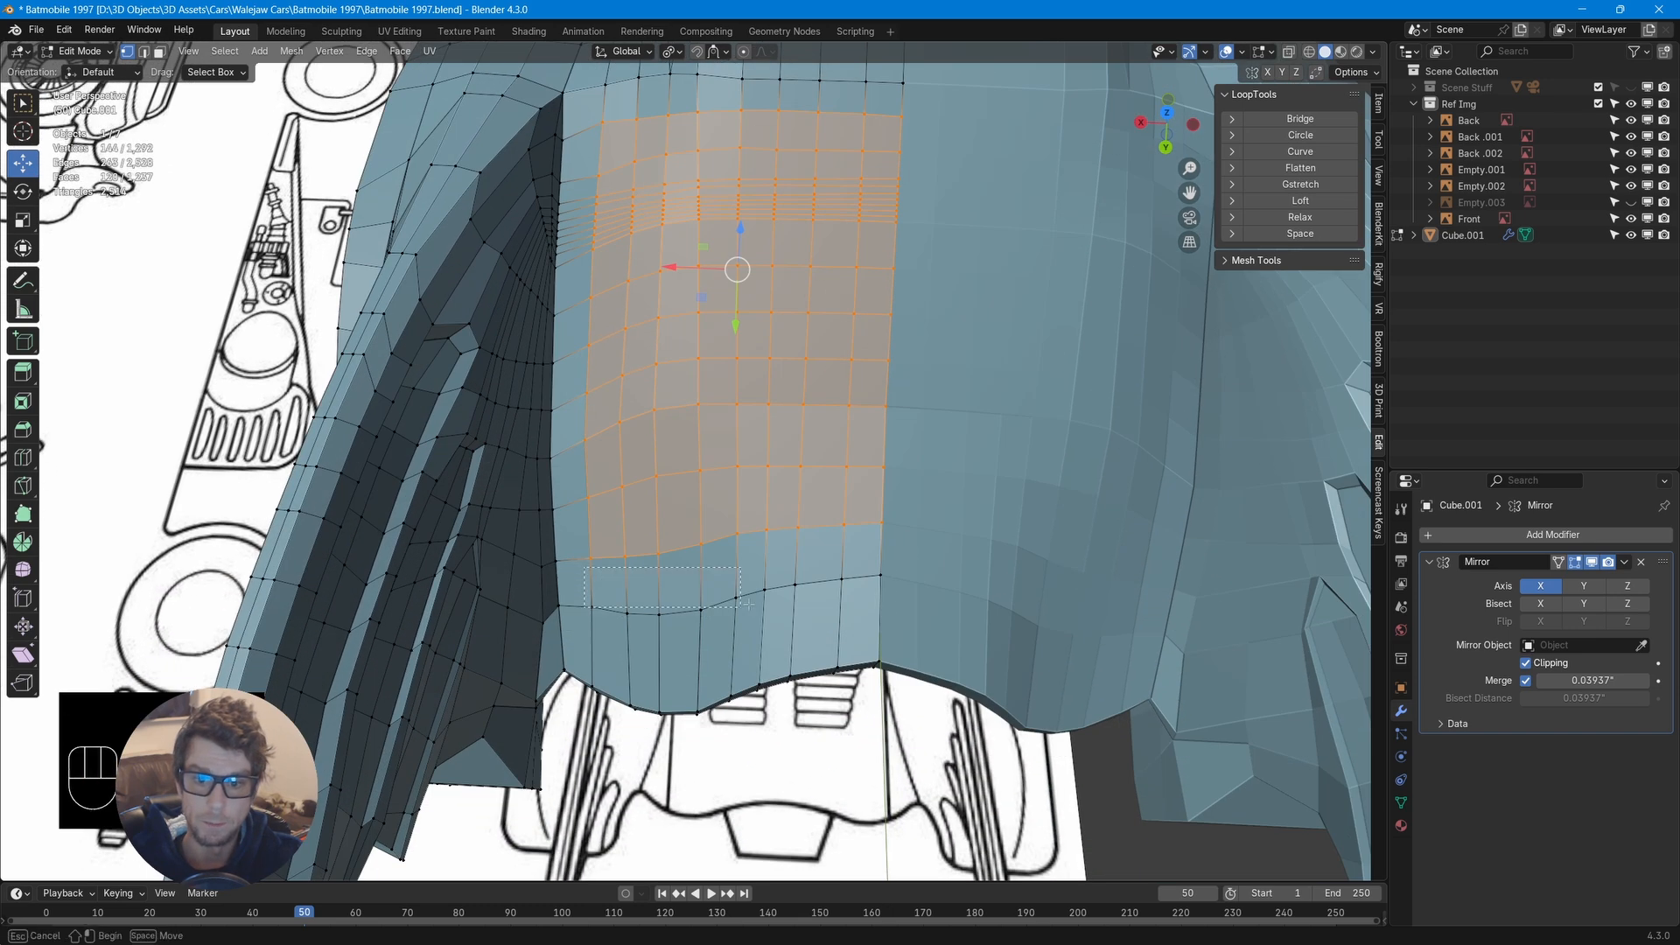
pyautogui.keyDown('shift'); pyautogui.moveTo(894, 632); pyautogui.dragTo(894, 631); pyautogui.keyUp('shift')
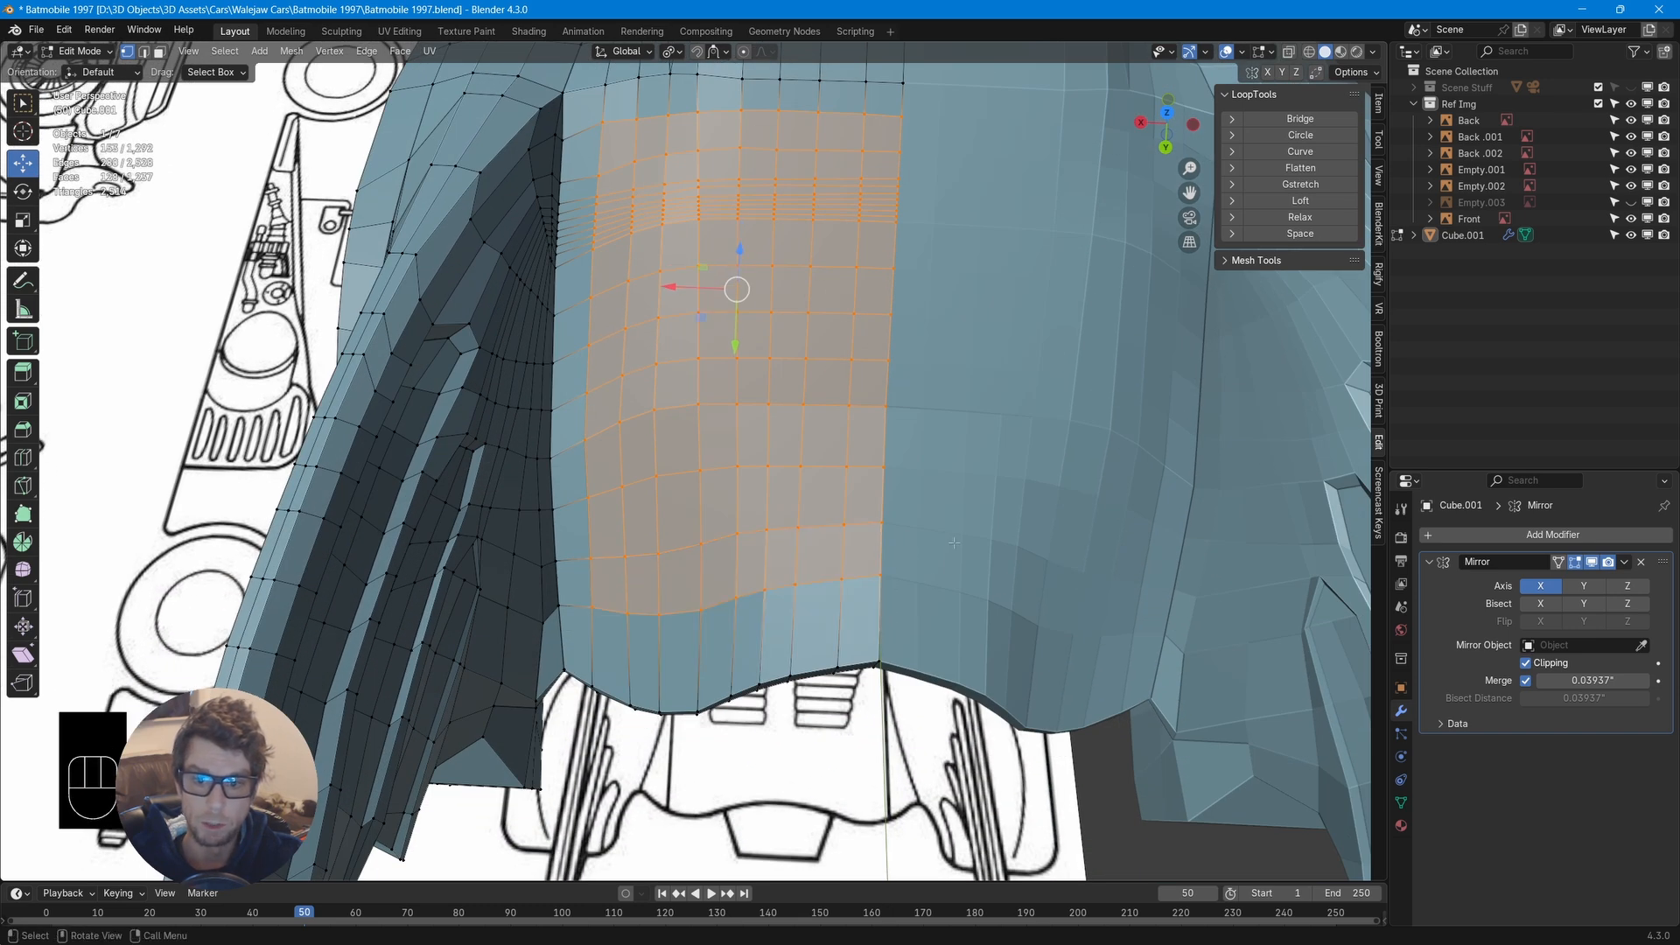
pyautogui.click(1300, 217)
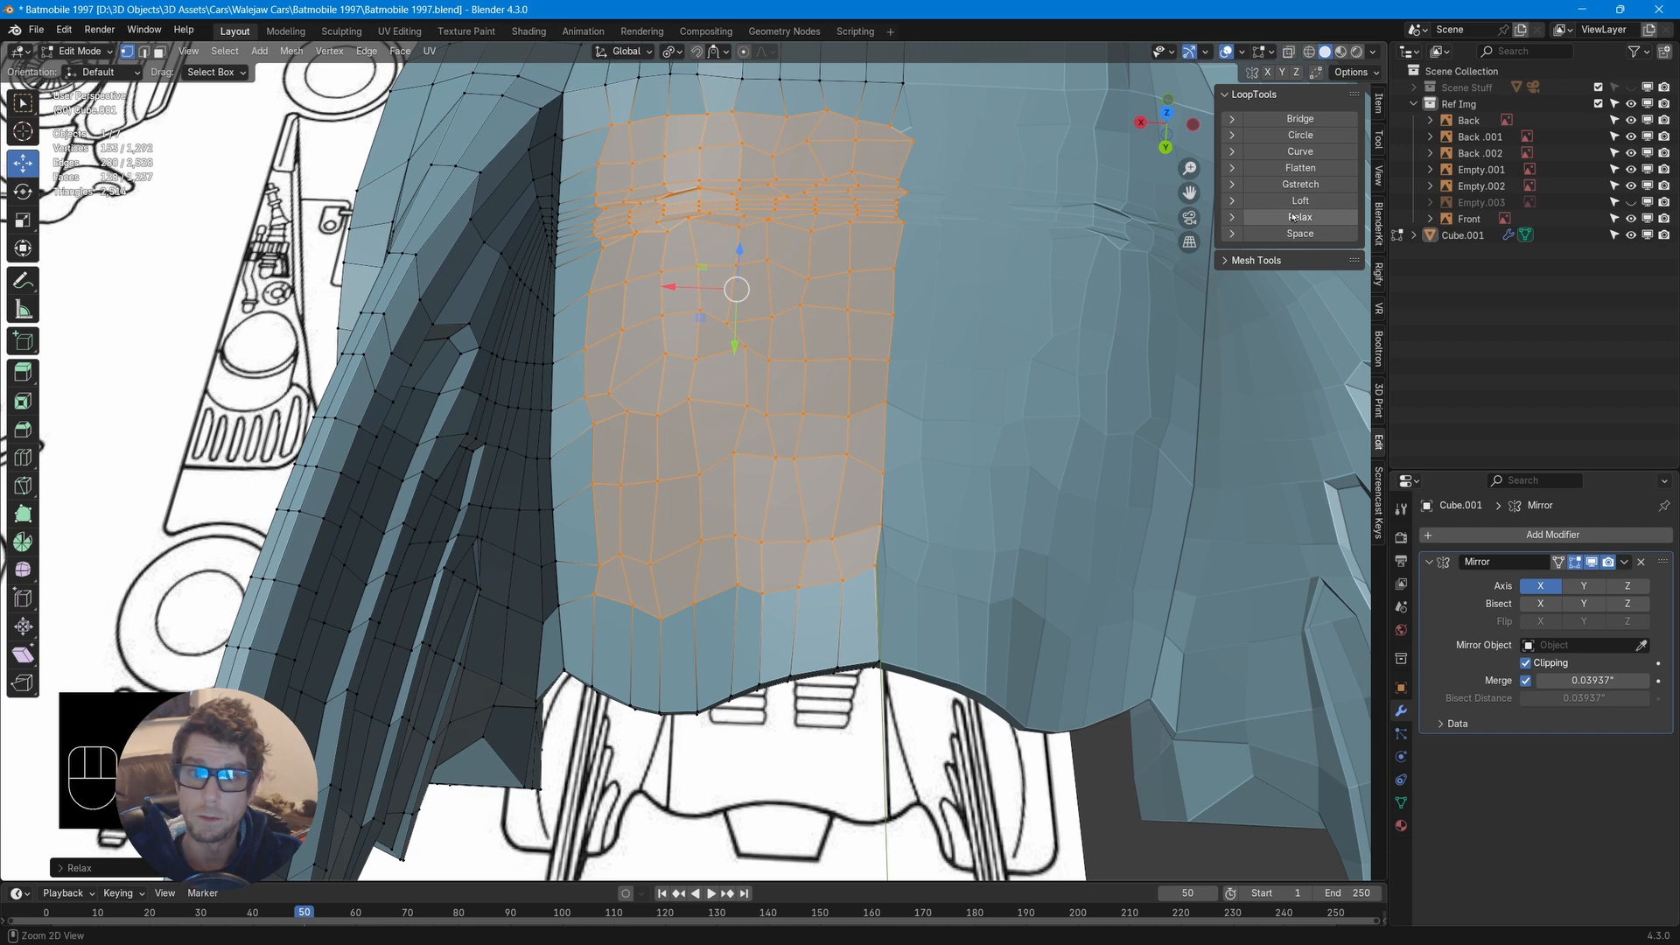
pyautogui.hotkey('ctrl', 'z')
# Try LoopTools Gstretch and Space on the selected rear-deck grid, undoing each attempt
pyautogui.click(1315, 186)
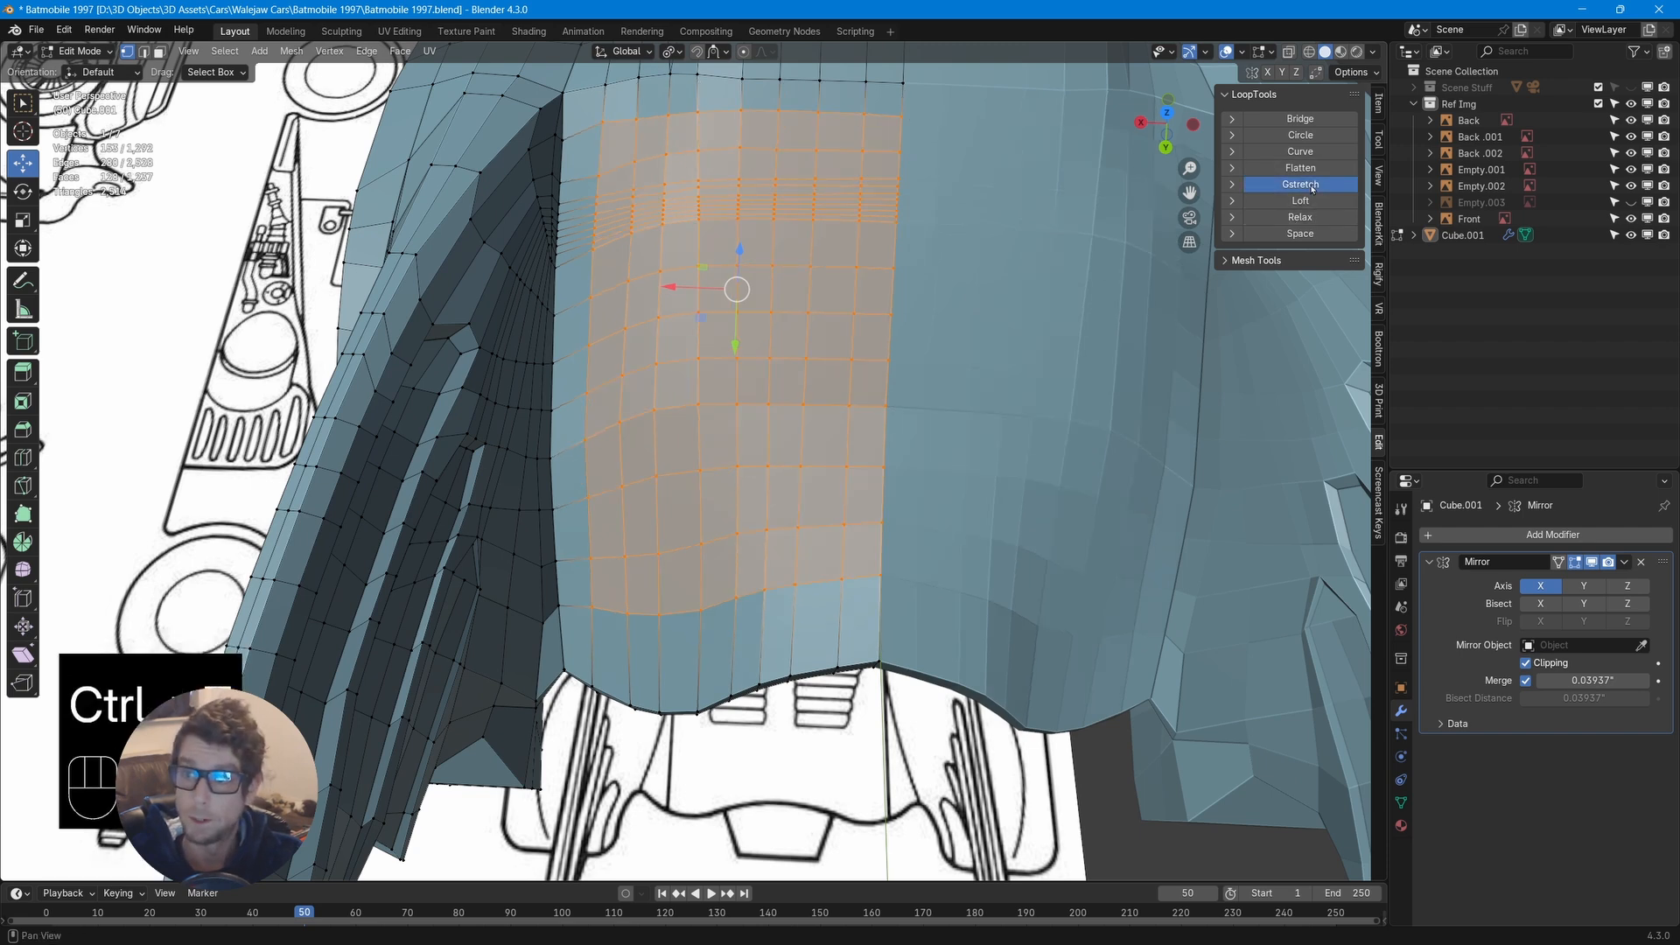
pyautogui.hotkey('ctrl', 'z')
pyautogui.click(1326, 234)
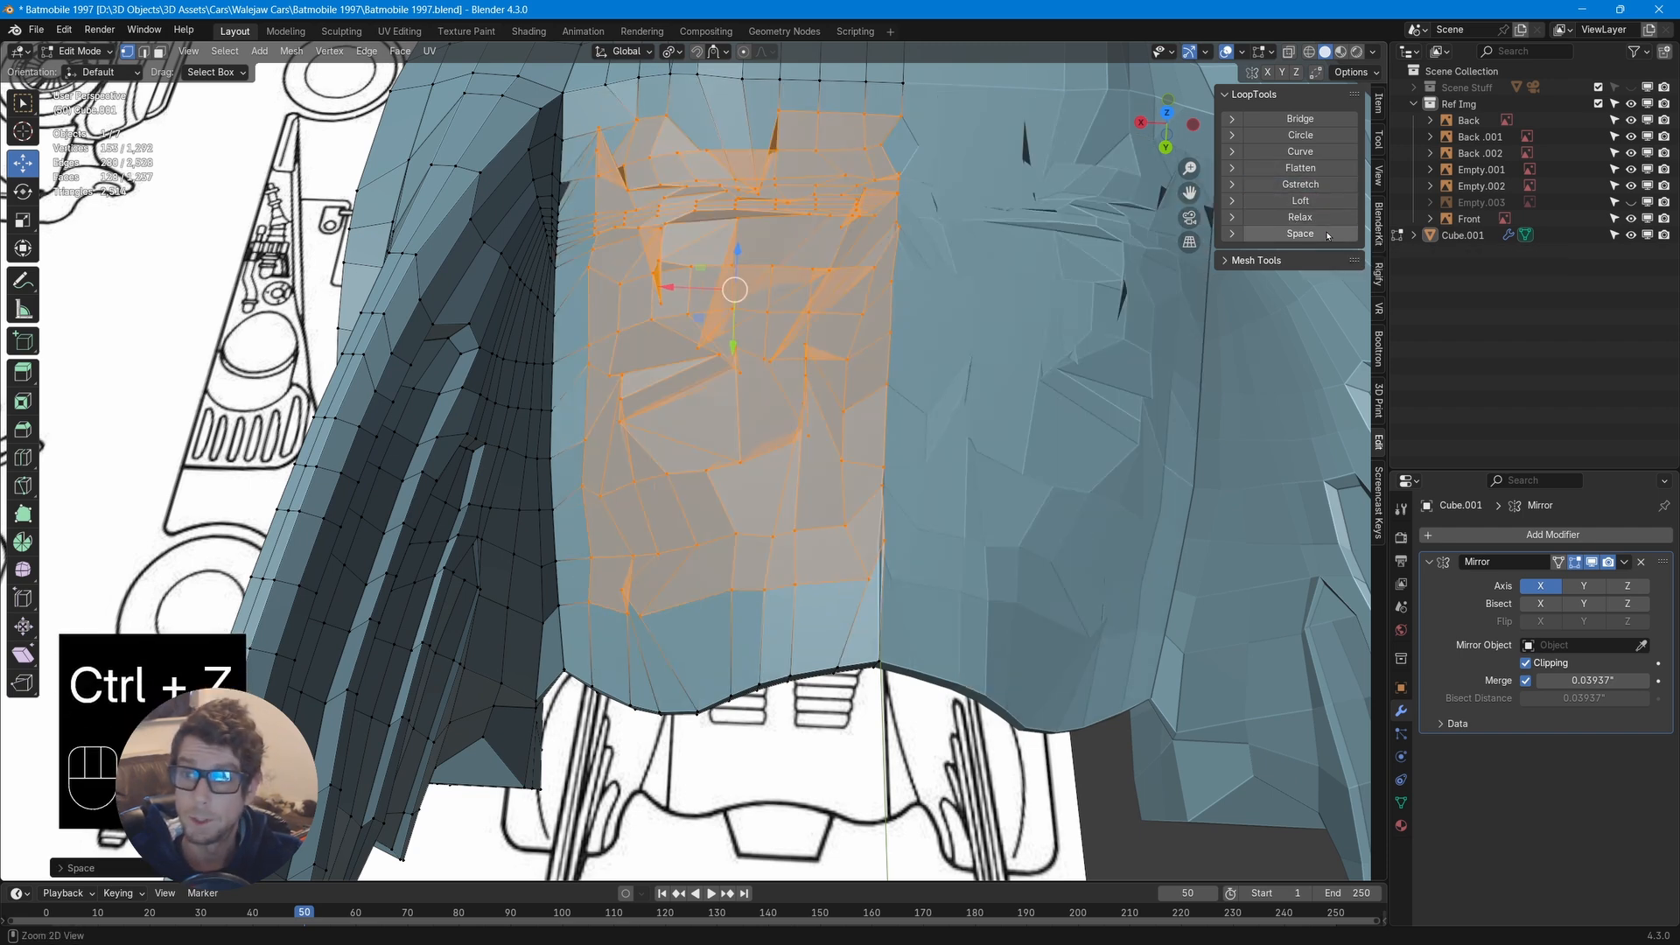
pyautogui.hotkey('ctrl', 'z')
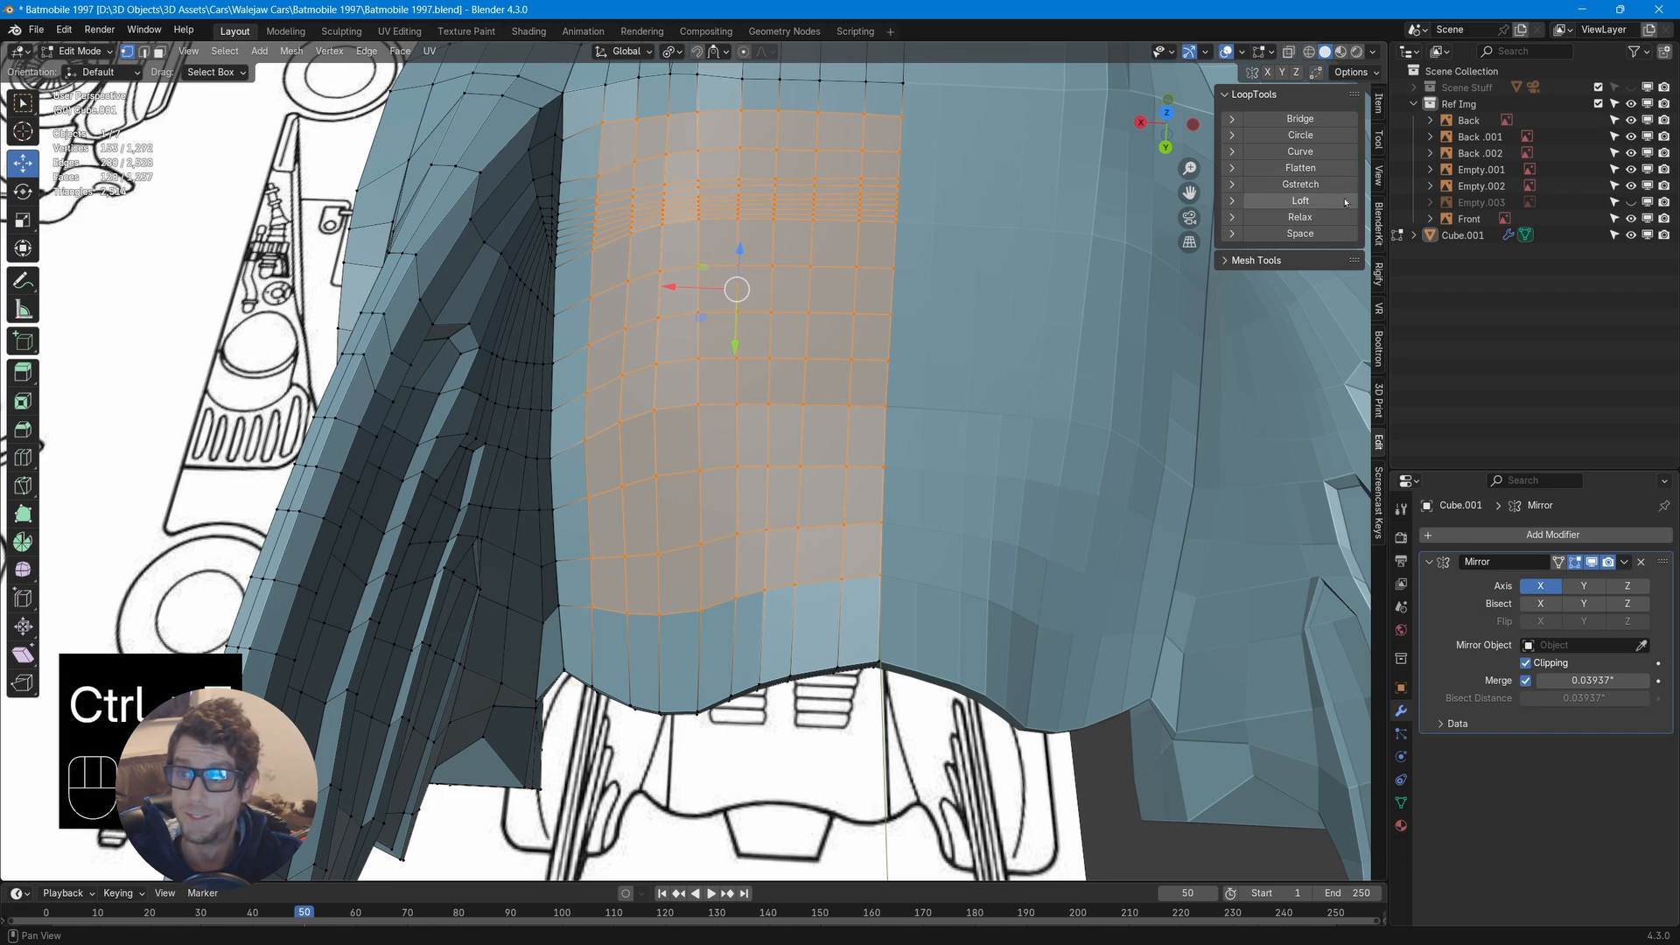
# Edge-slide the last interior crosswise row of the rear deck backward, closer to the deck's trailing edge
pyautogui.moveTo(840, 525); pyautogui.dragTo(888, 445, button='middle')
pyautogui.click(624, 655)
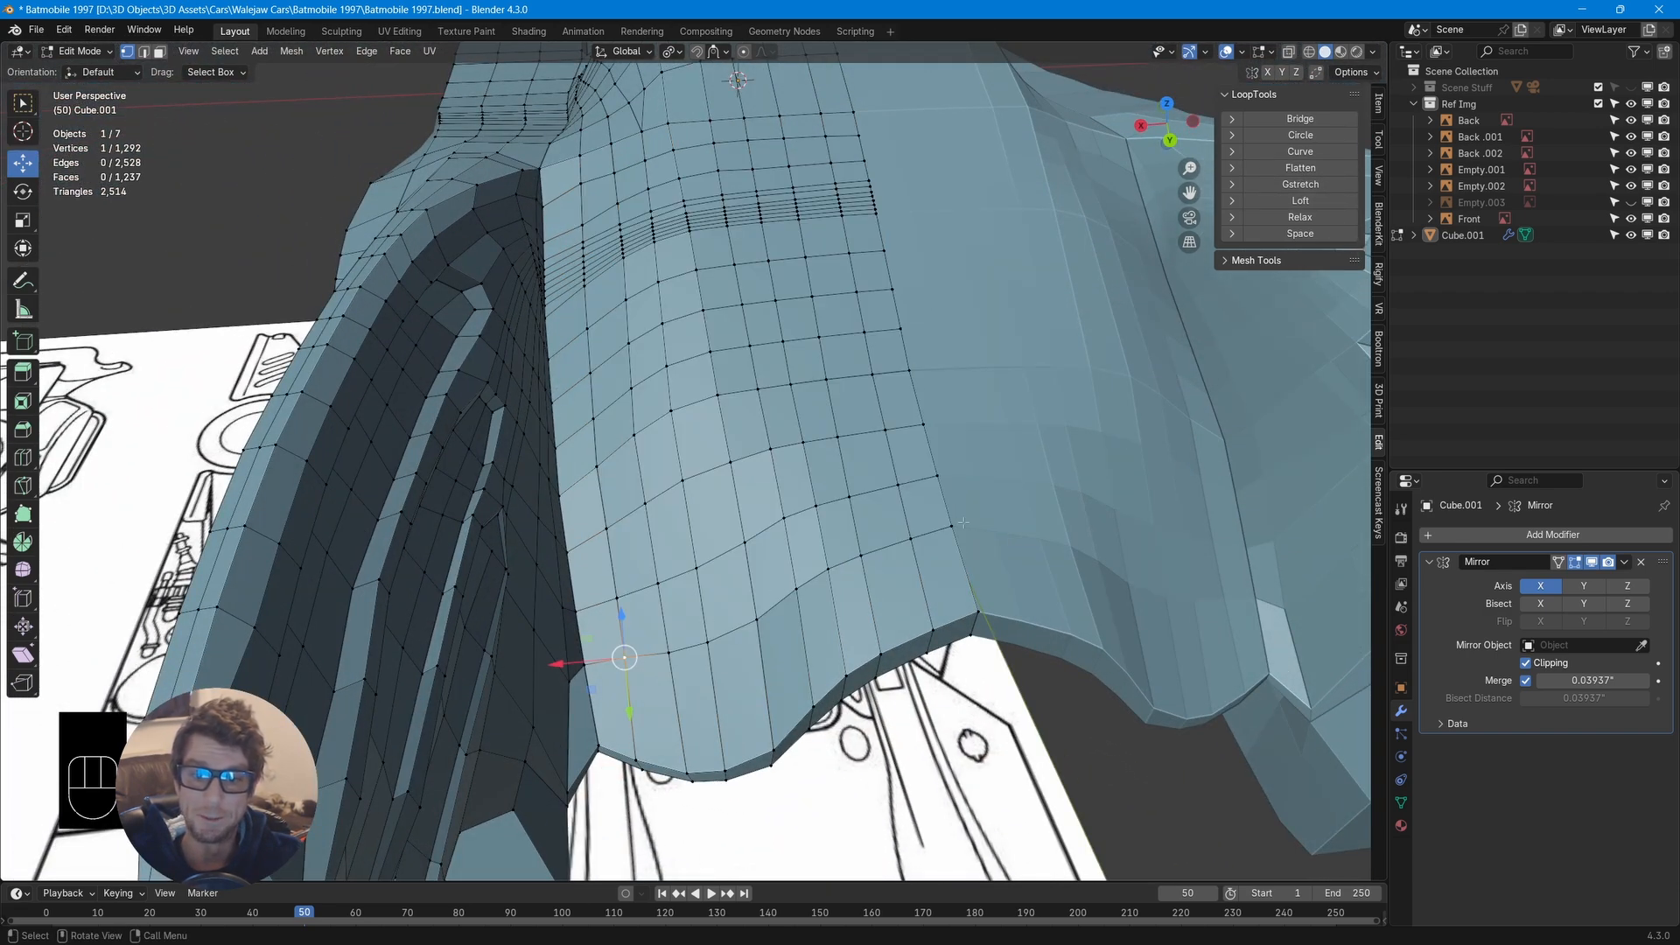
pyautogui.keyDown('ctrl'); pyautogui.click(943, 535); pyautogui.keyUp('ctrl')
pyautogui.press('g')
pyautogui.press('g')
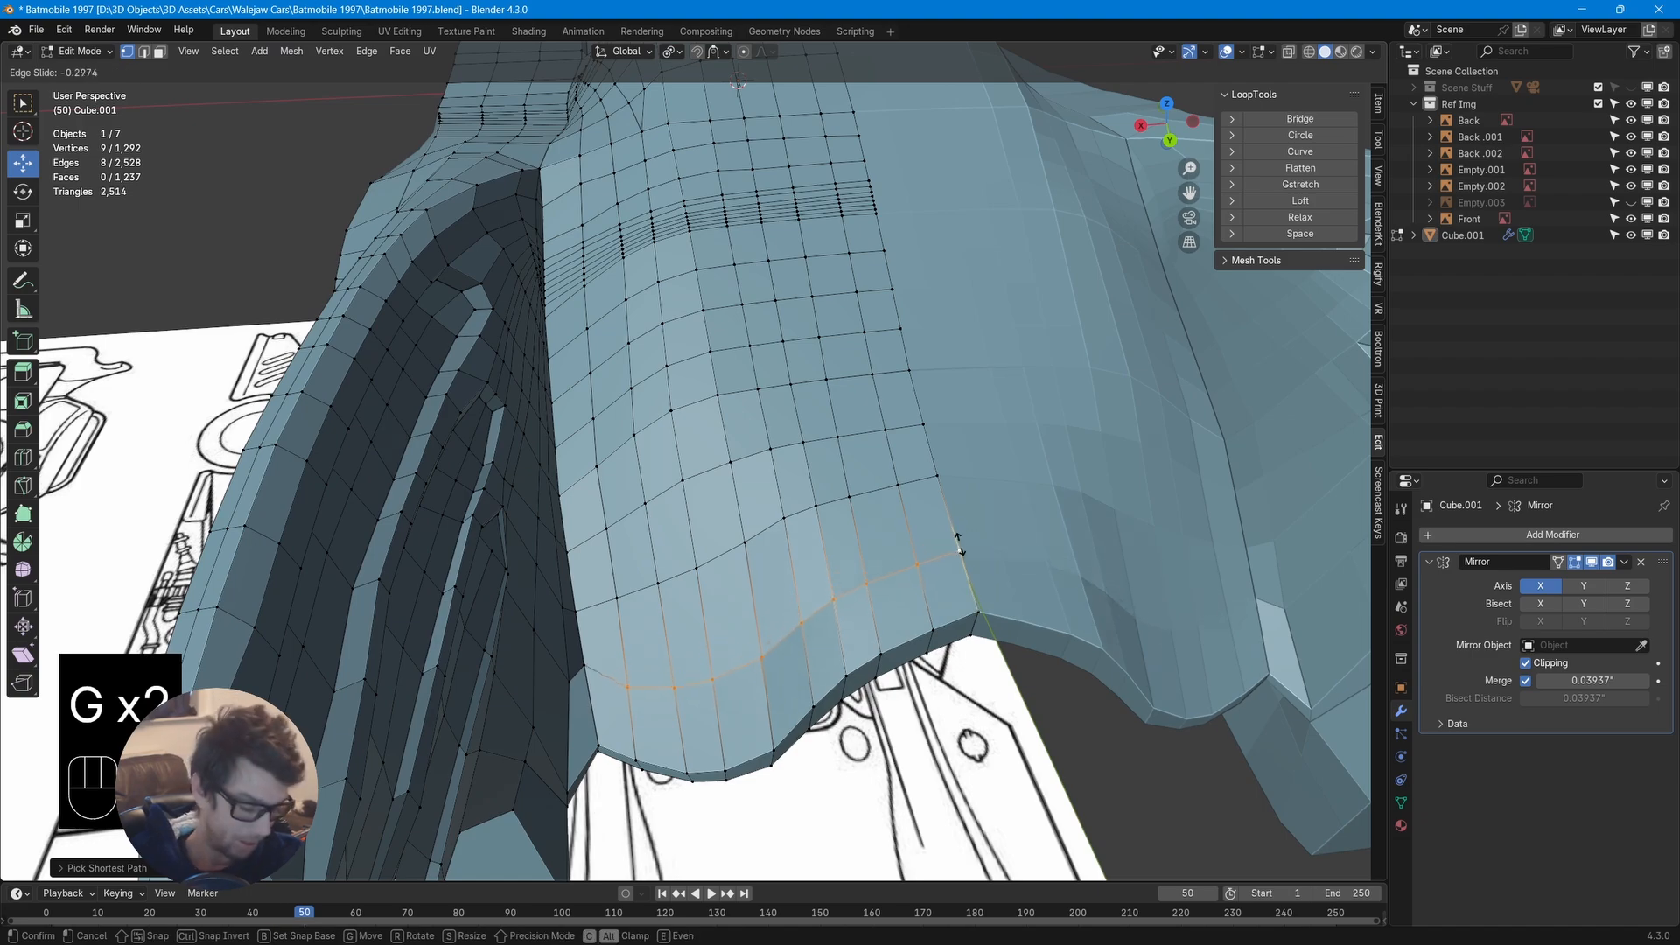
pyautogui.click(965, 562)
pyautogui.click(1015, 604)
# Edge-slide the short crosswise row just ahead of the dense grid behind the cockpit roof forward
pyautogui.scroll(-6, 963, 568)
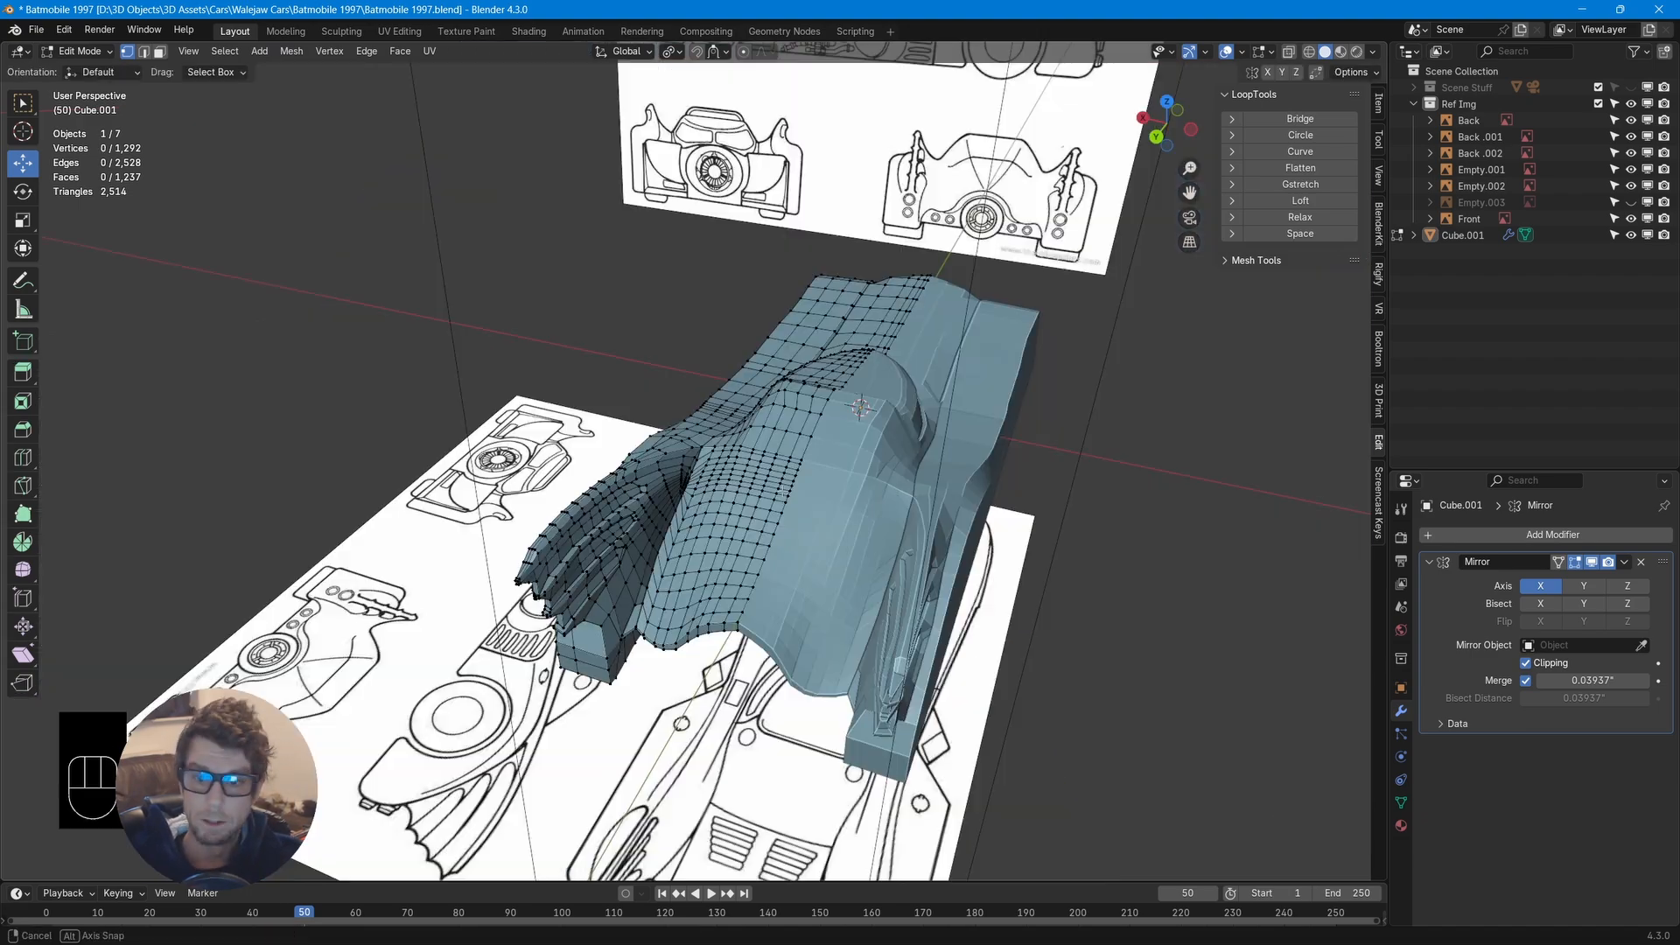
pyautogui.moveTo(814, 542); pyautogui.dragTo(954, 473, button='middle')
pyautogui.scroll(2, 962, 519)
pyautogui.scroll(3, 962, 519)
pyautogui.scroll(2, 875, 472)
pyautogui.click(752, 483)
pyautogui.keyDown('ctrl'); pyautogui.click(838, 416); pyautogui.keyUp('ctrl')
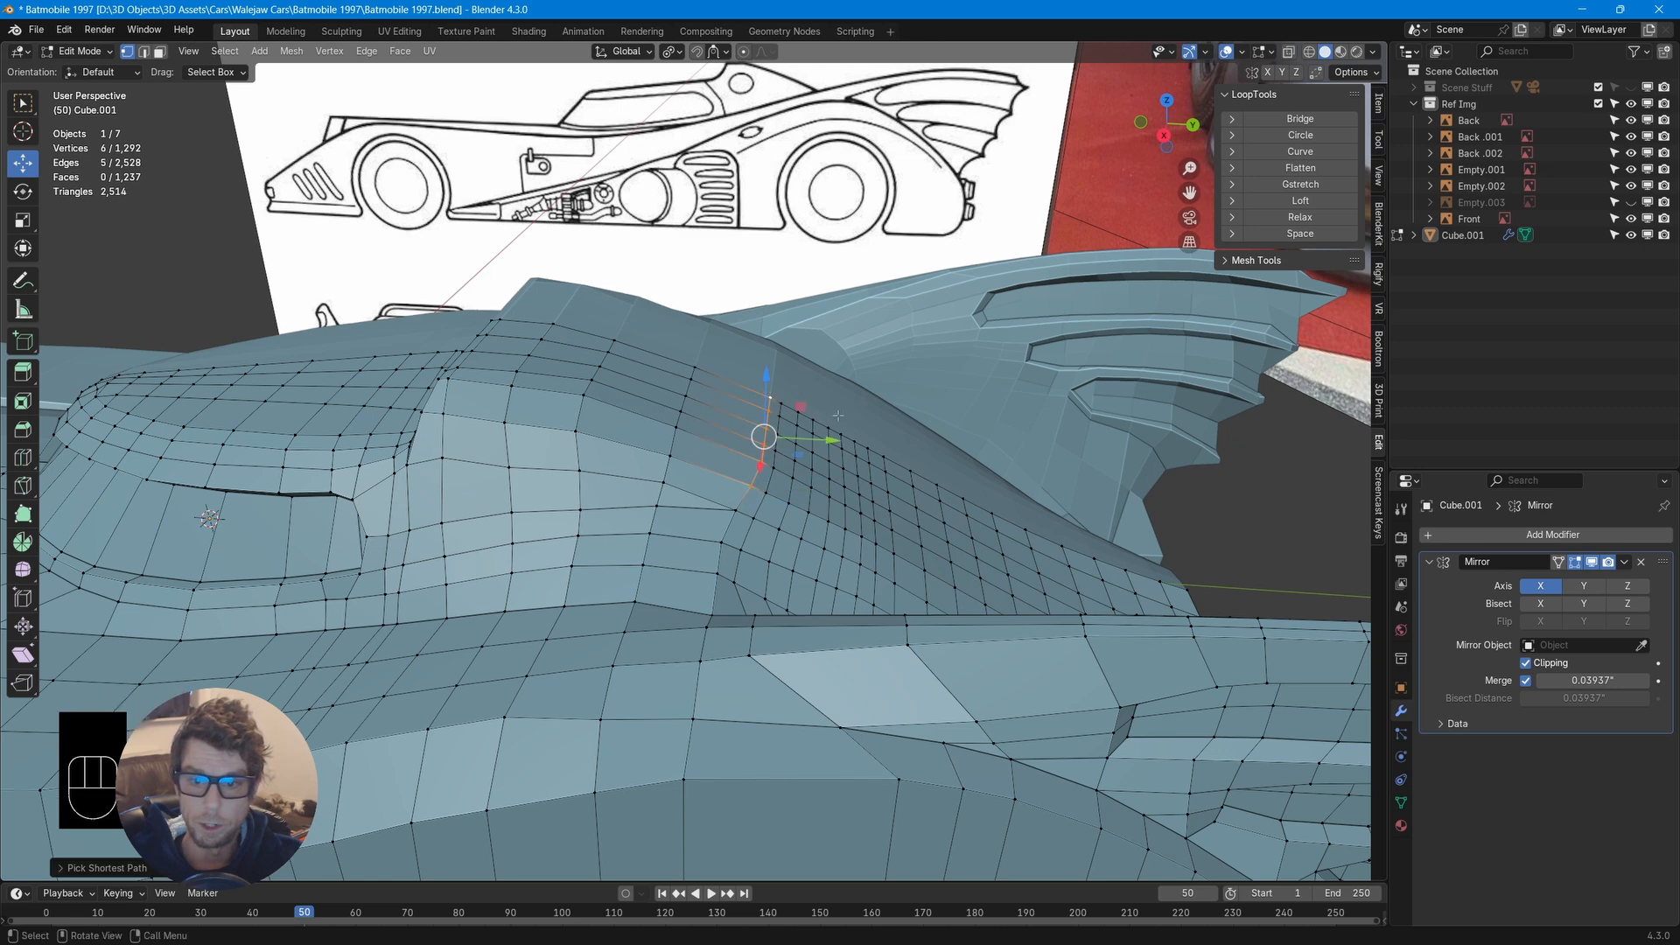
pyautogui.press('g')
pyautogui.press('g')
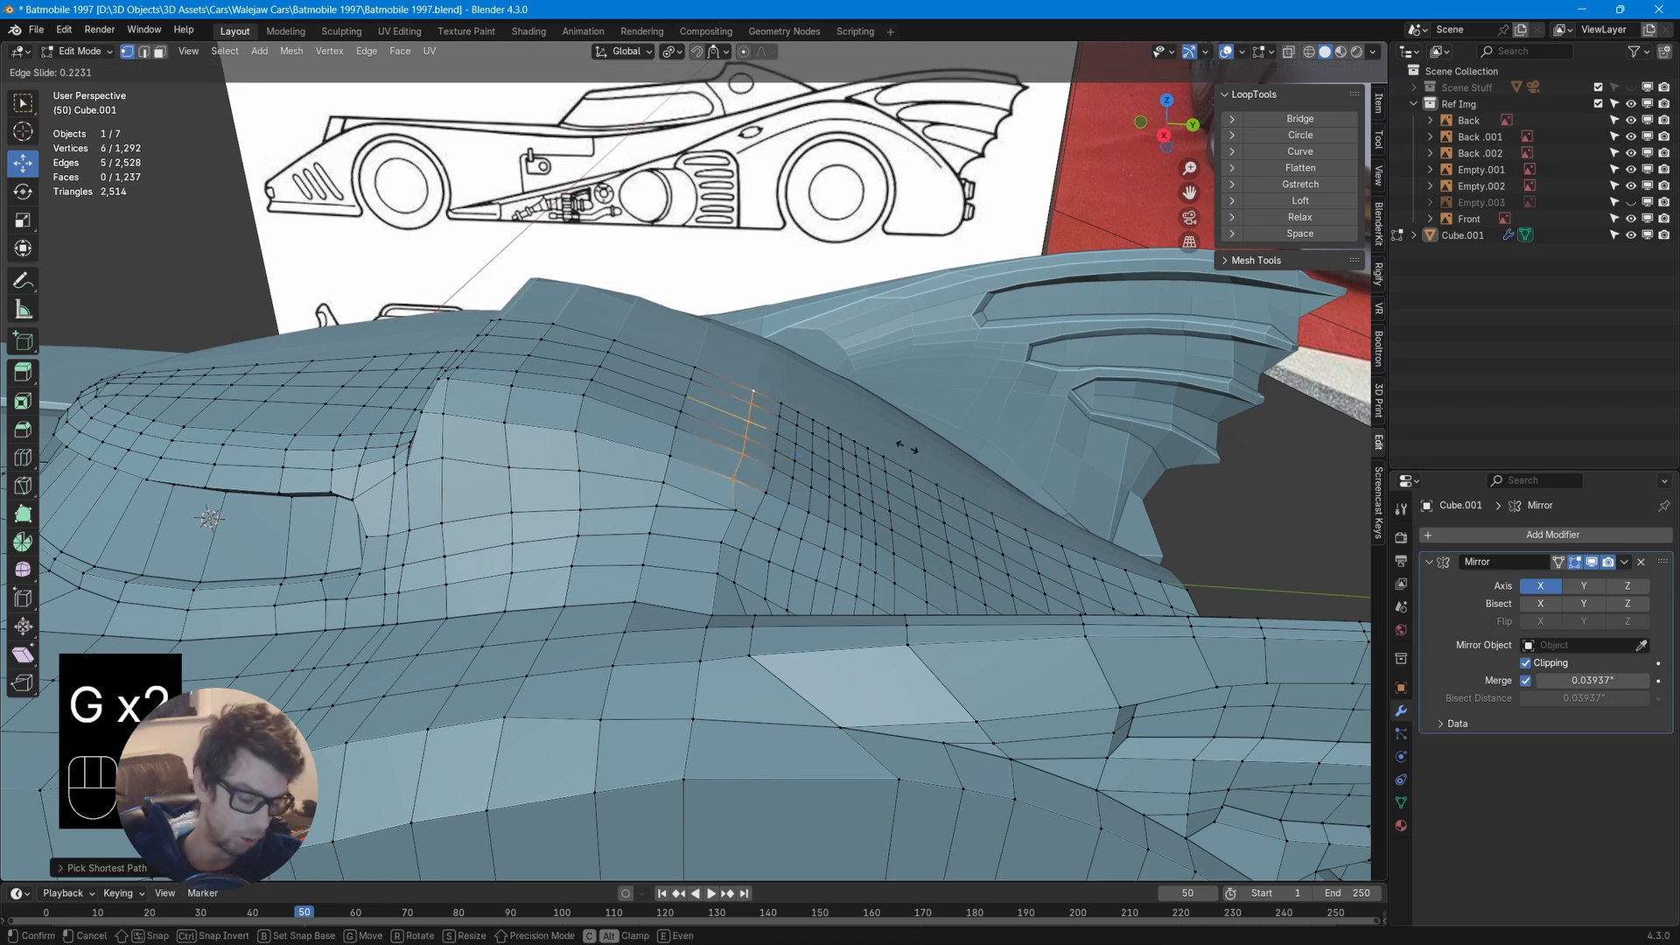
pyautogui.click(856, 469)
# Vertex-slide the vertex at the lower end of the moved row and a vertex behind the cockpit roof's rear corner to even the spacing
pyautogui.click(730, 478)
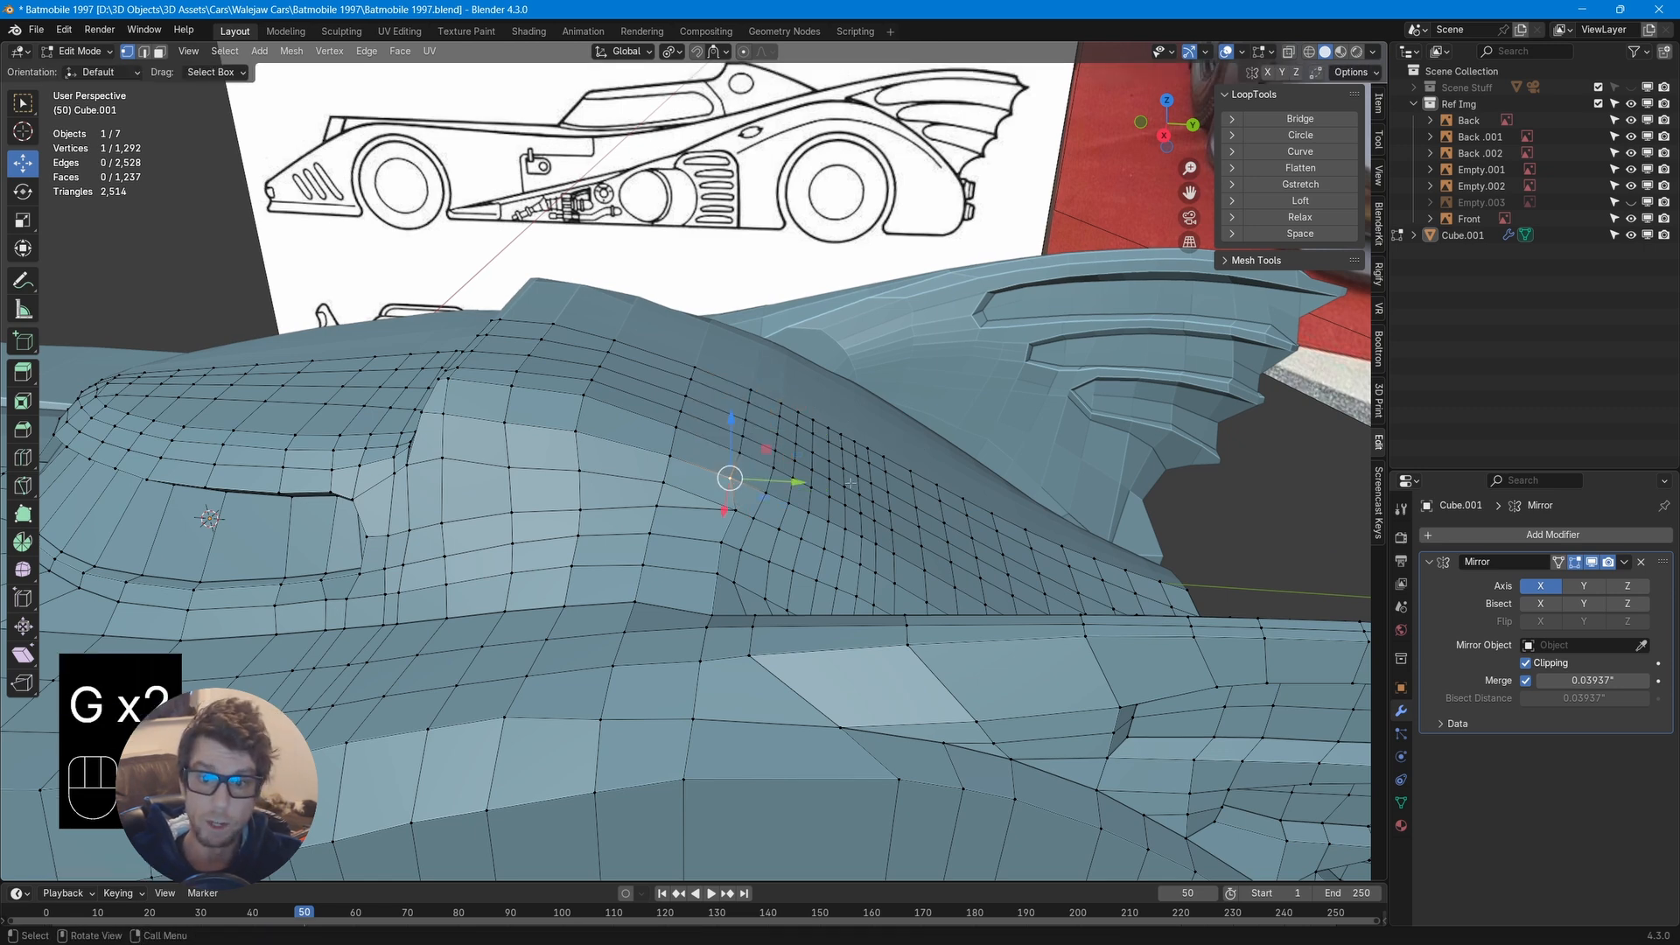
pyautogui.press('g')
pyautogui.press('g')
pyautogui.click(858, 484)
pyautogui.moveTo(783, 477); pyautogui.dragTo(877, 488, button='middle')
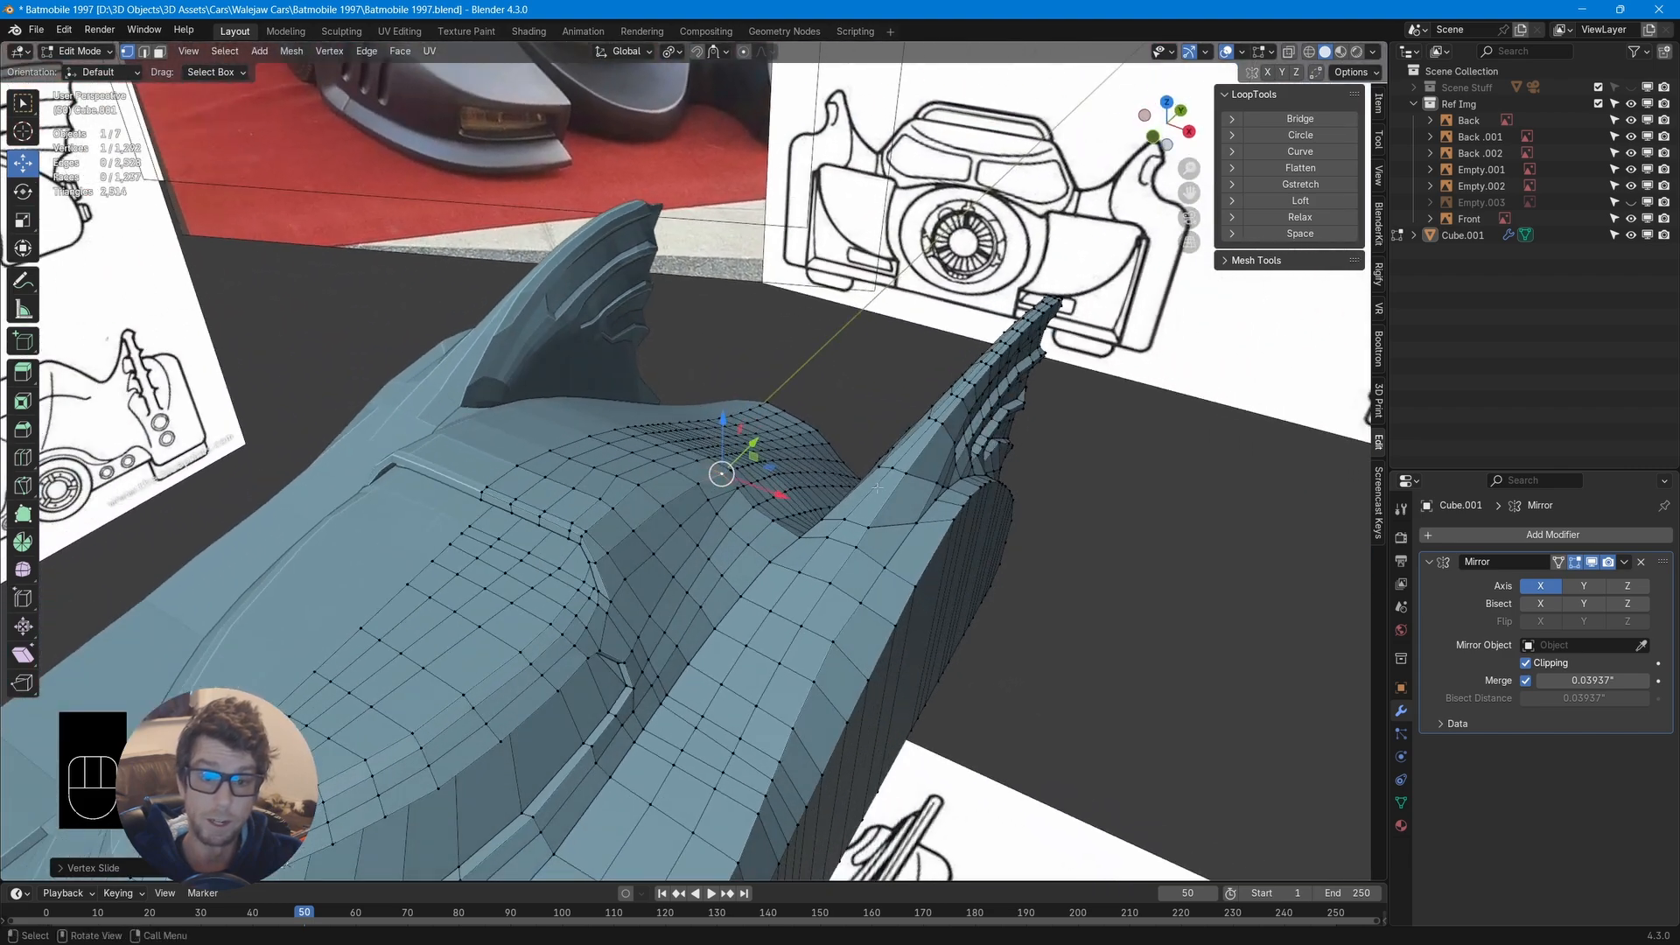
pyautogui.click(589, 506)
pyautogui.press('g')
pyautogui.press('g')
pyautogui.click(721, 496)
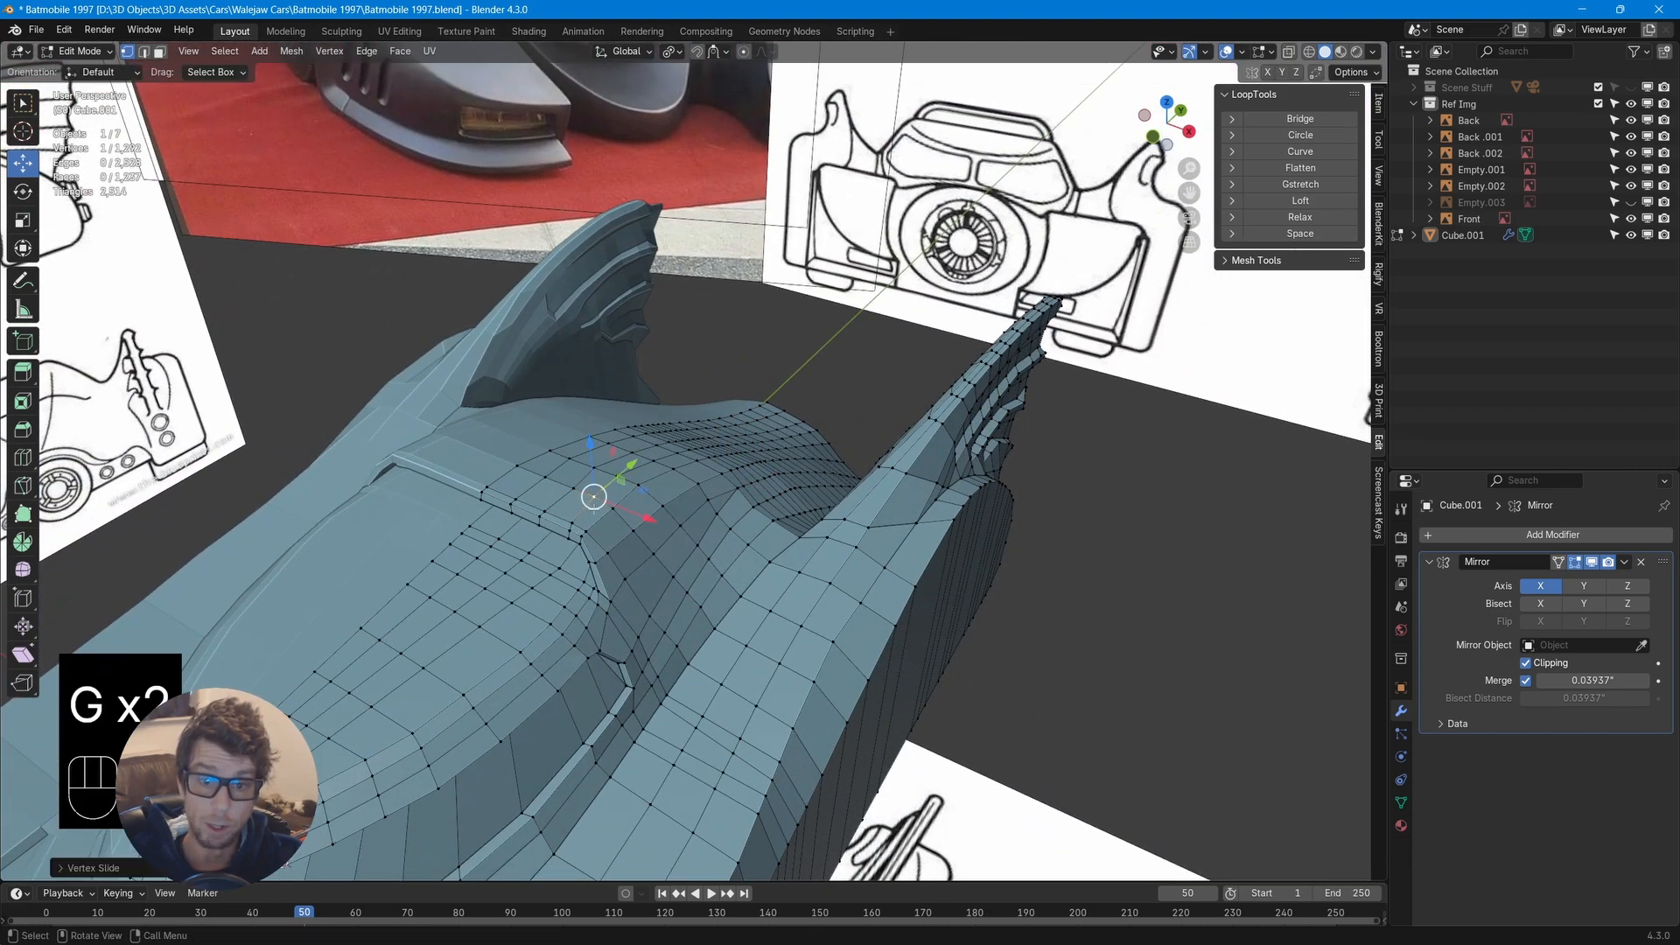
pyautogui.click(575, 486)
pyautogui.keyDown('ctrl'); pyautogui.click(545, 476); pyautogui.keyUp('ctrl')
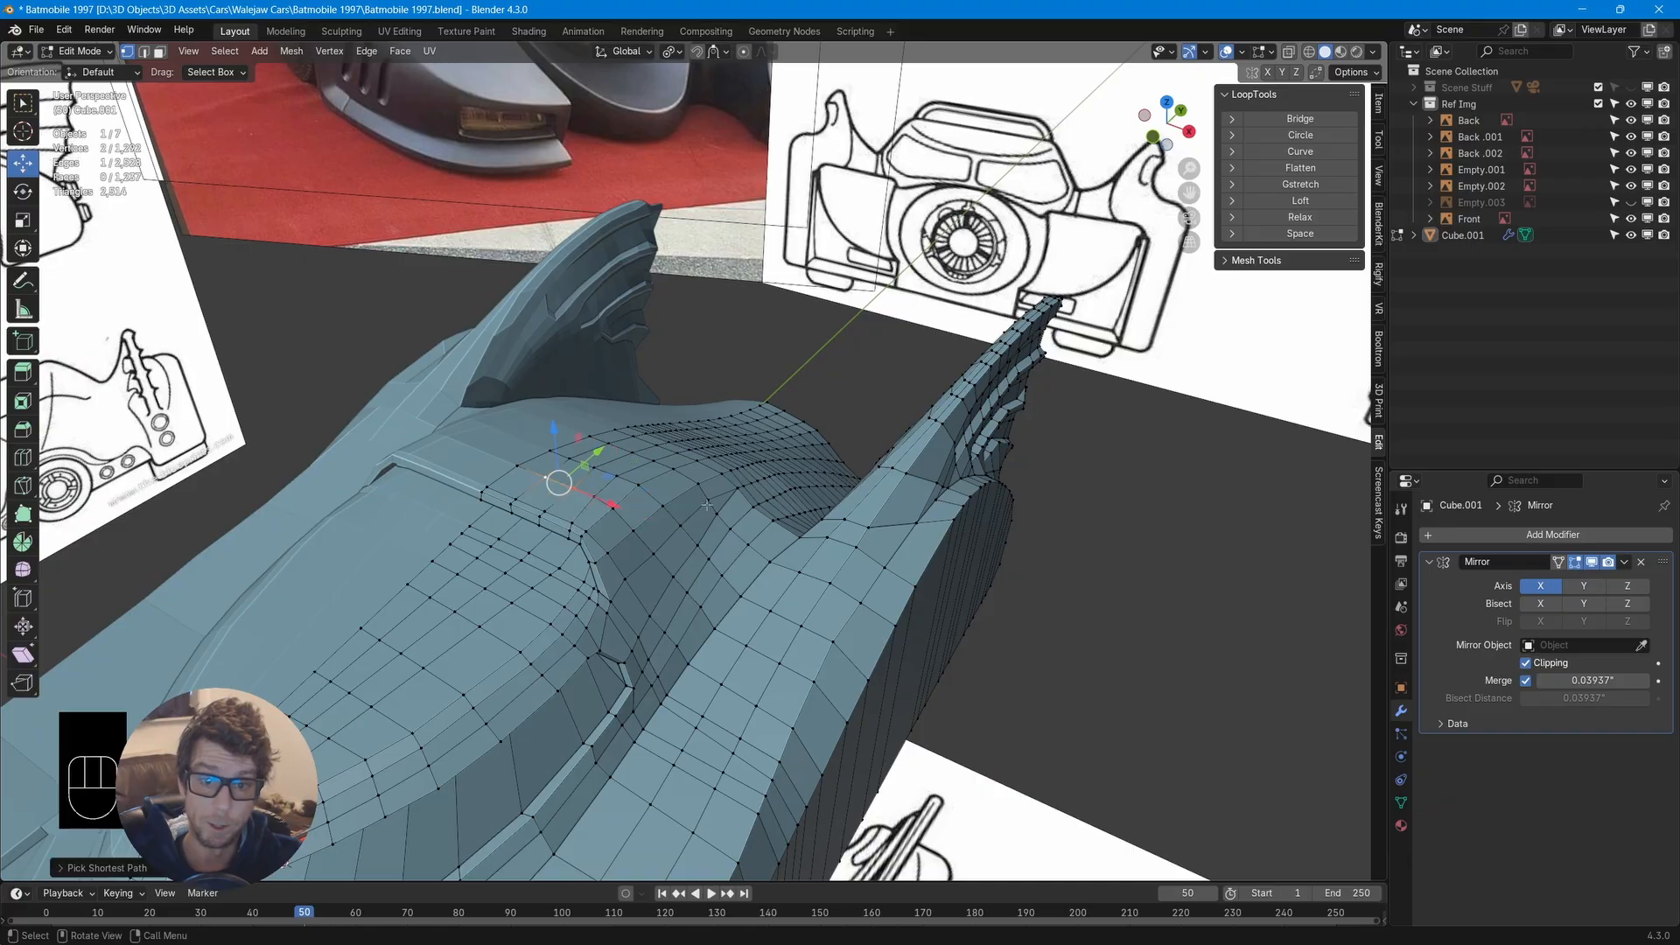
pyautogui.press('g')
pyautogui.press('g')
pyautogui.moveTo(707, 506); pyautogui.dragTo(370, 613, button='middle')
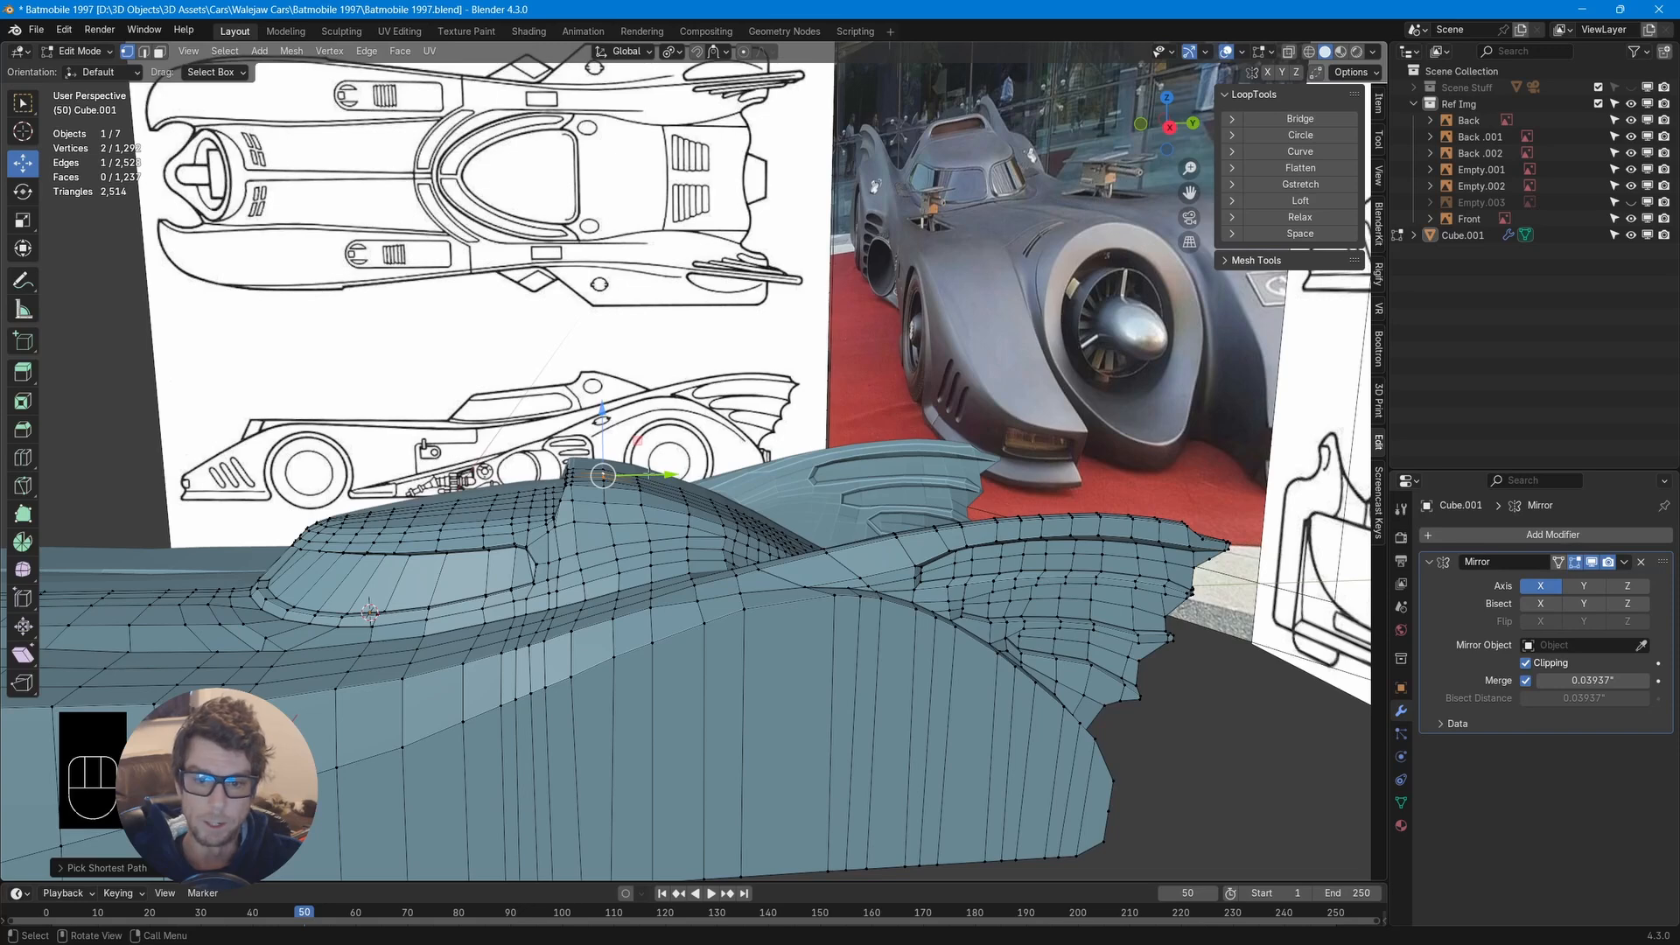
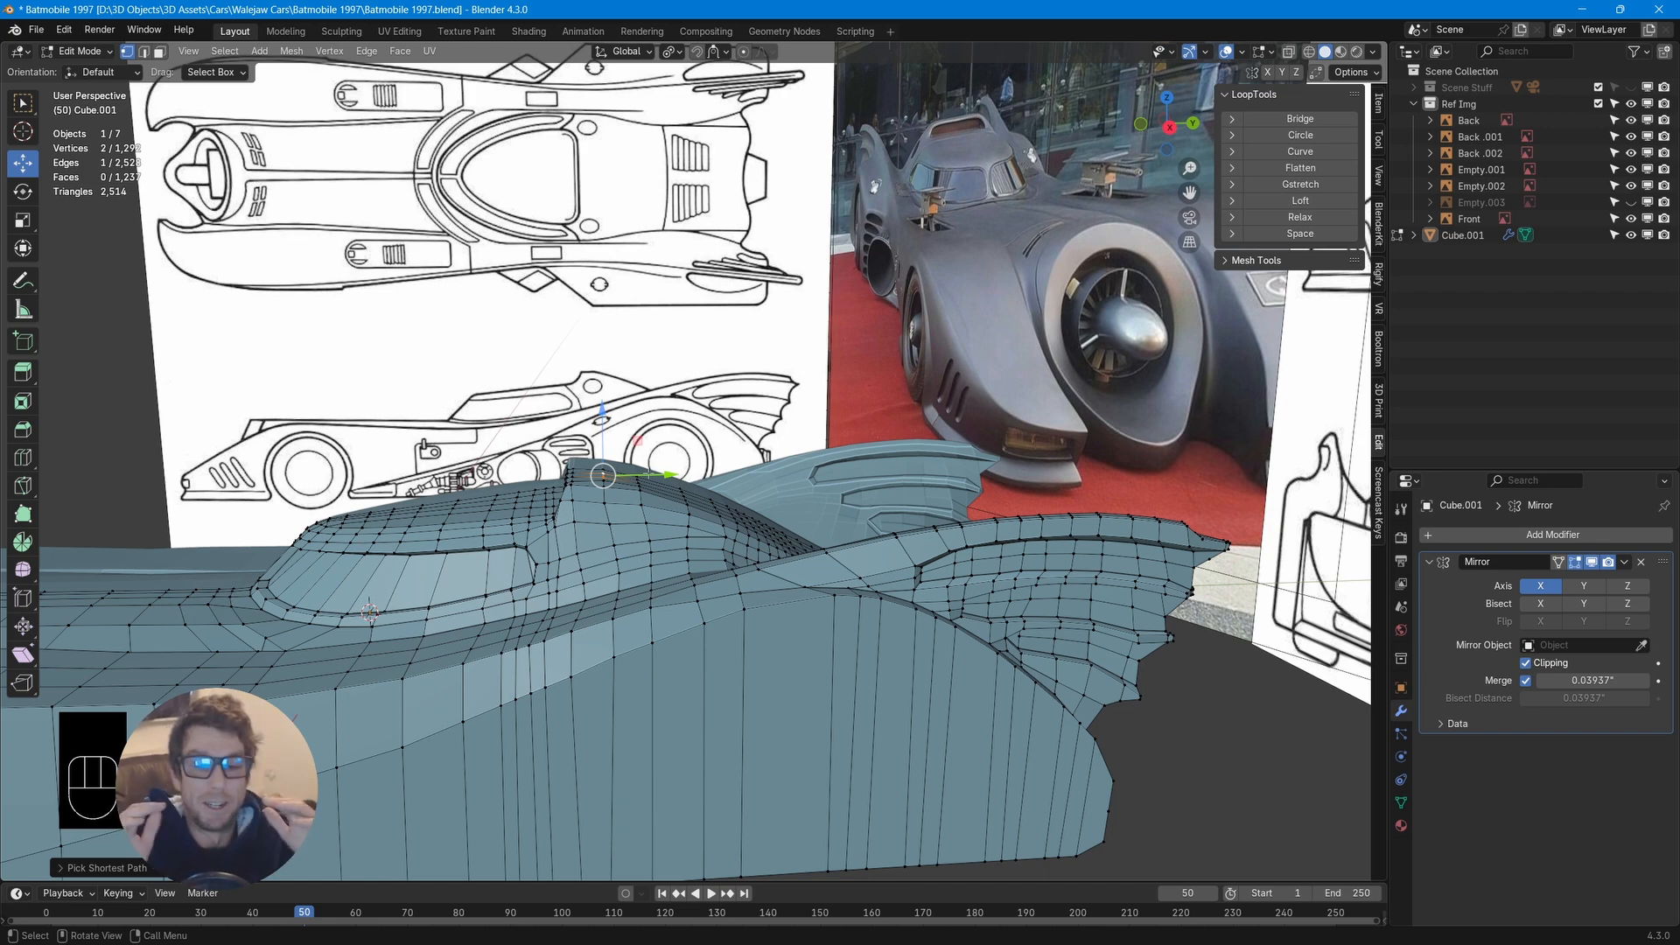
# Slide the vertical edge column on the body side below the cockpit window forward, including its bottom vertex
pyautogui.moveTo(660, 546); pyautogui.dragTo(769, 581, button='middle')
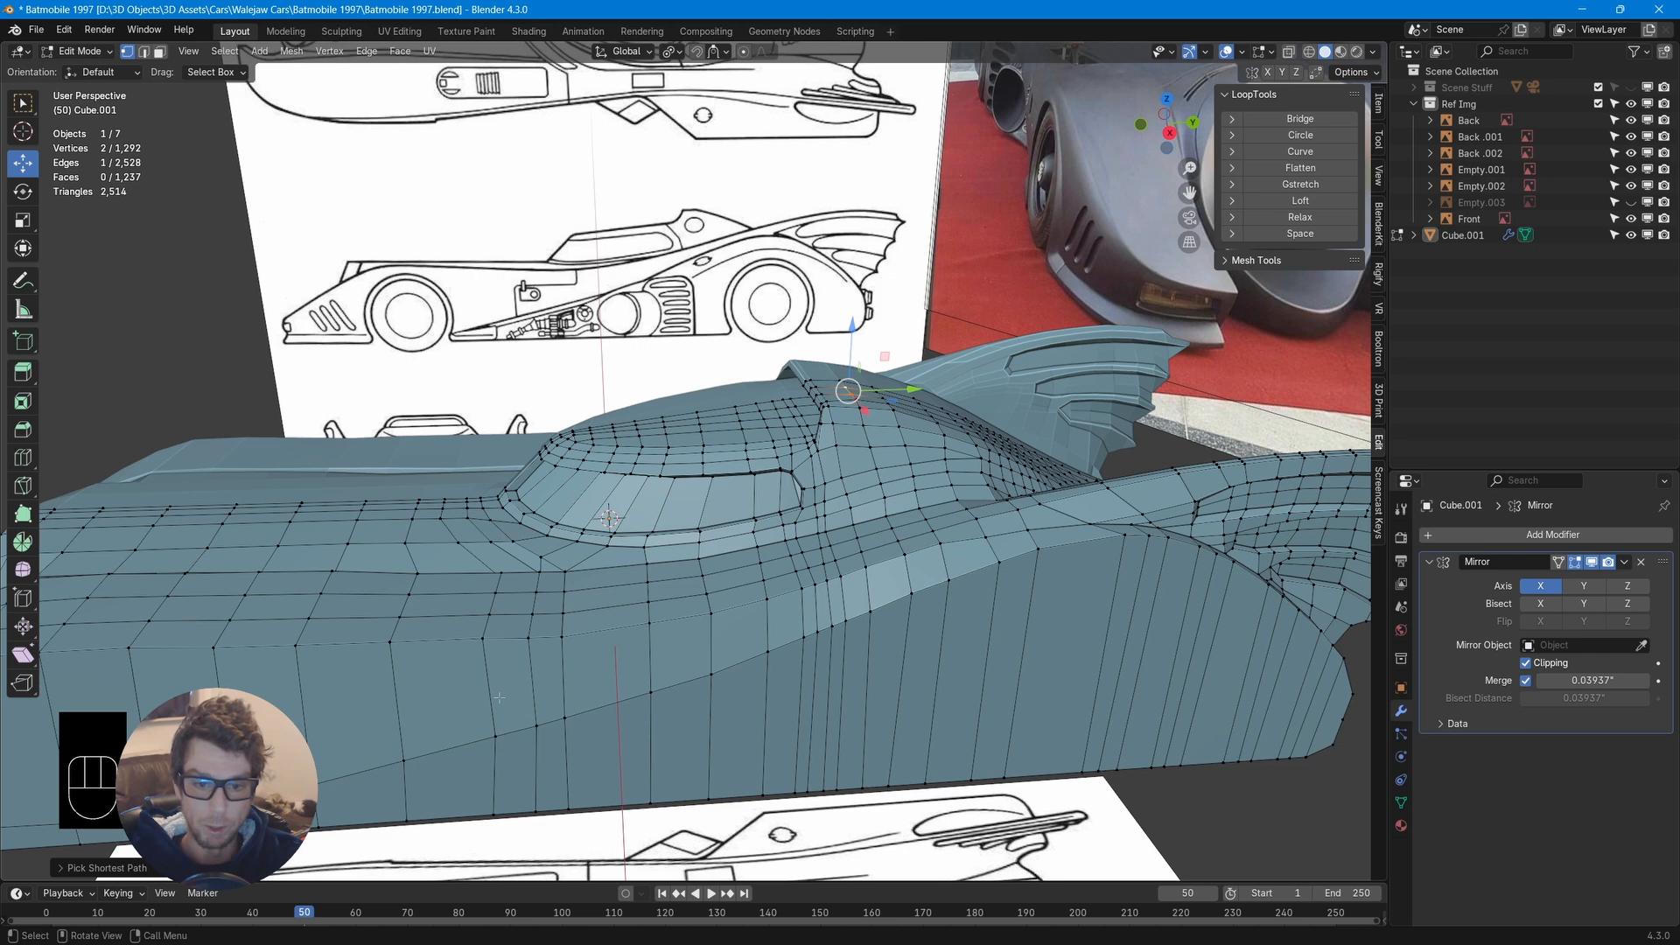
pyautogui.moveTo(633, 627); pyautogui.dragTo(634, 626)
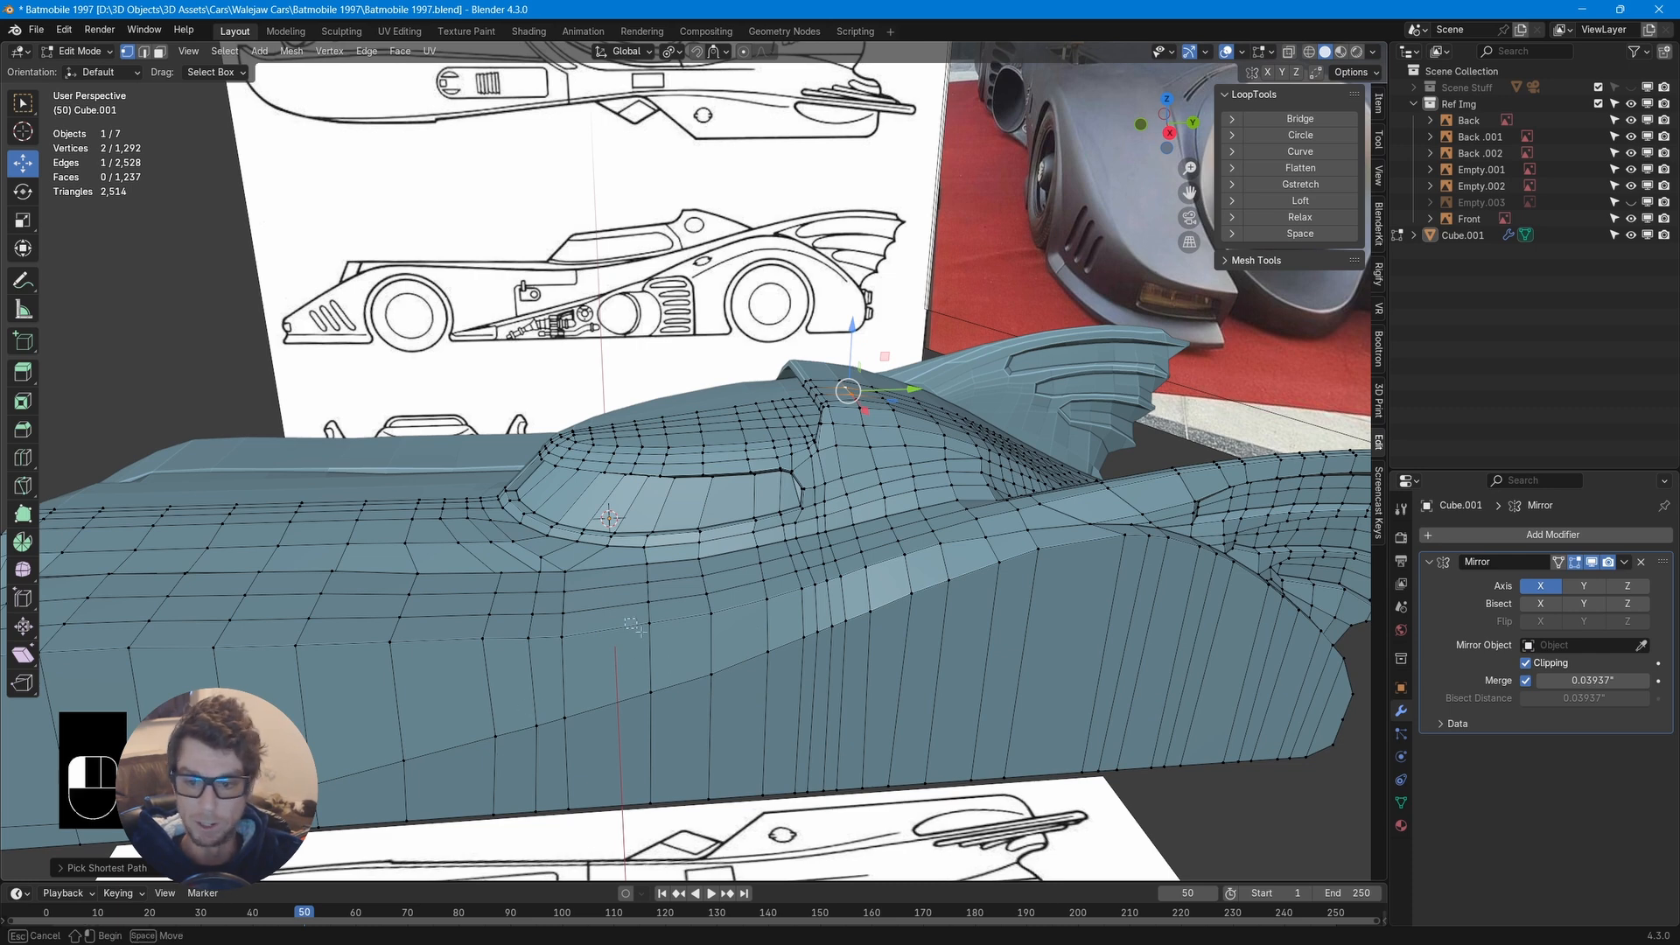
pyautogui.moveTo(672, 699); pyautogui.dragTo(672, 699)
pyautogui.moveTo(626, 574); pyautogui.dragTo(627, 574)
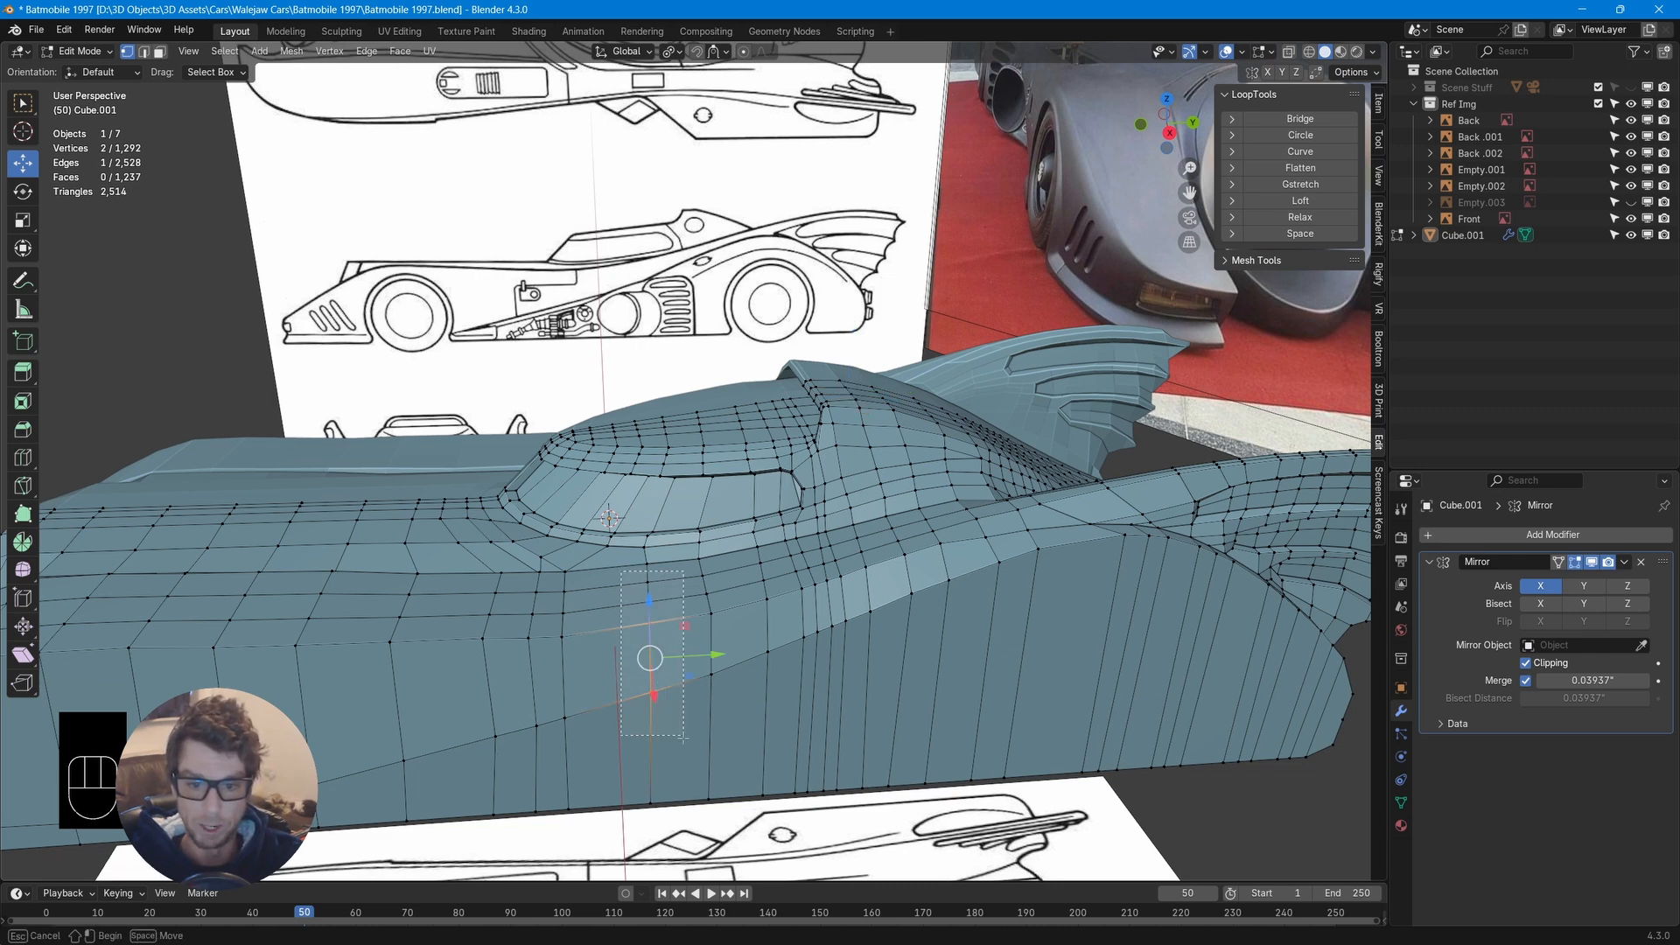
pyautogui.moveTo(683, 737); pyautogui.dragTo(685, 840)
pyautogui.press('g')
pyautogui.press('g')
pyautogui.click(645, 739)
pyautogui.press('g')
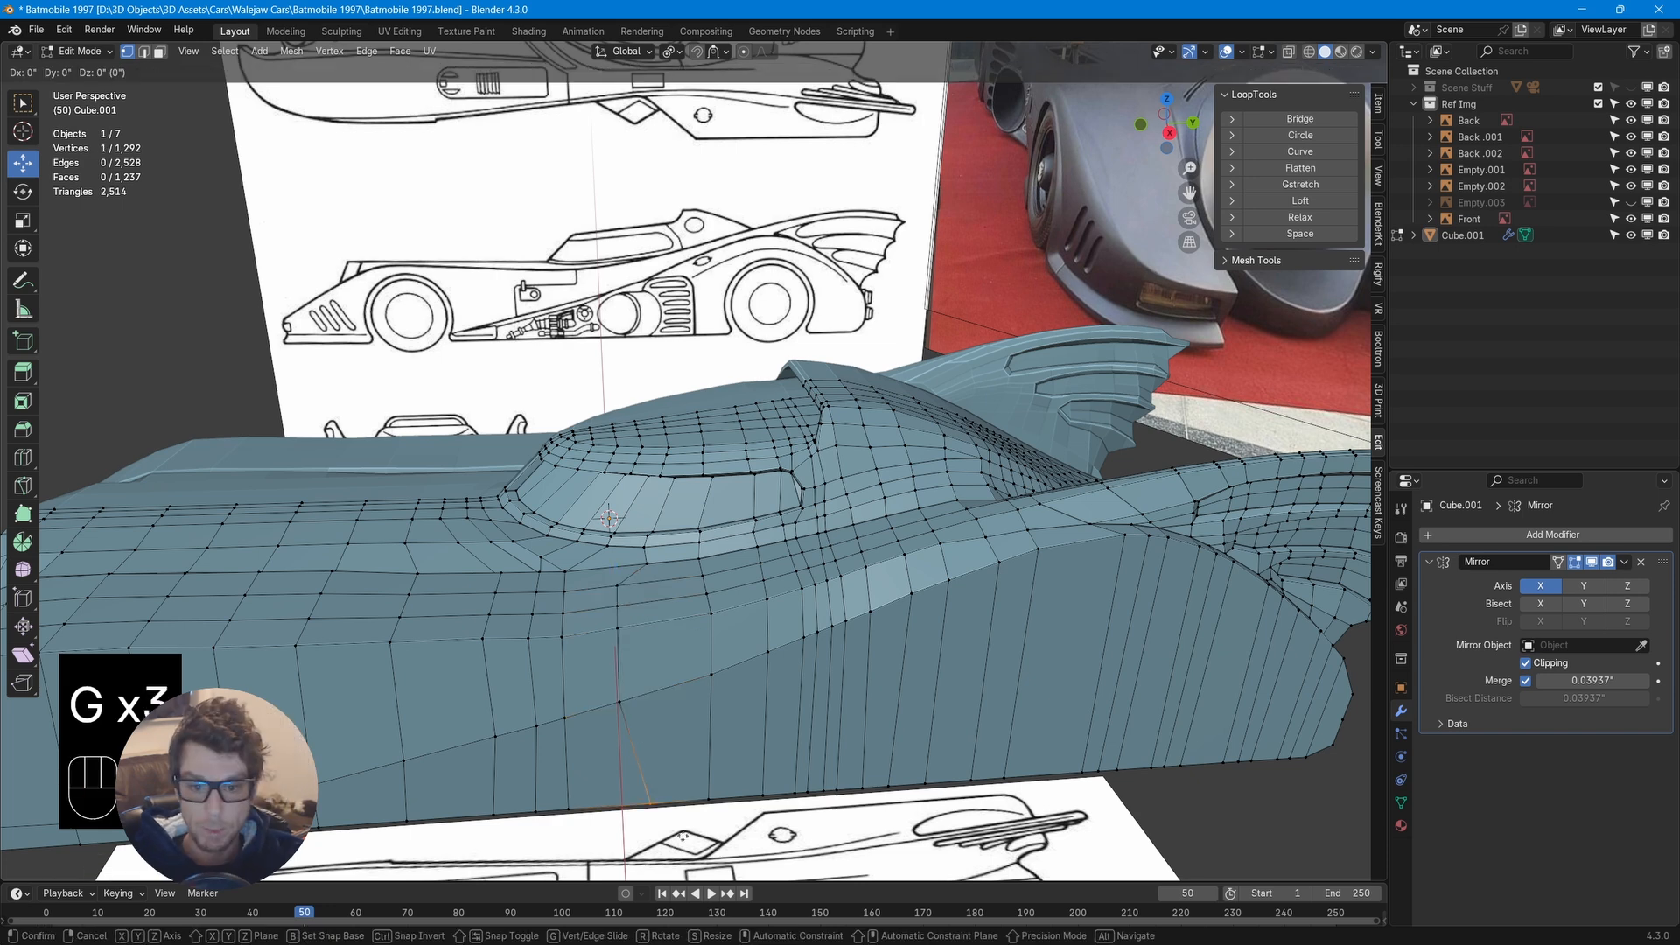
pyautogui.press('g')
pyautogui.click(653, 842)
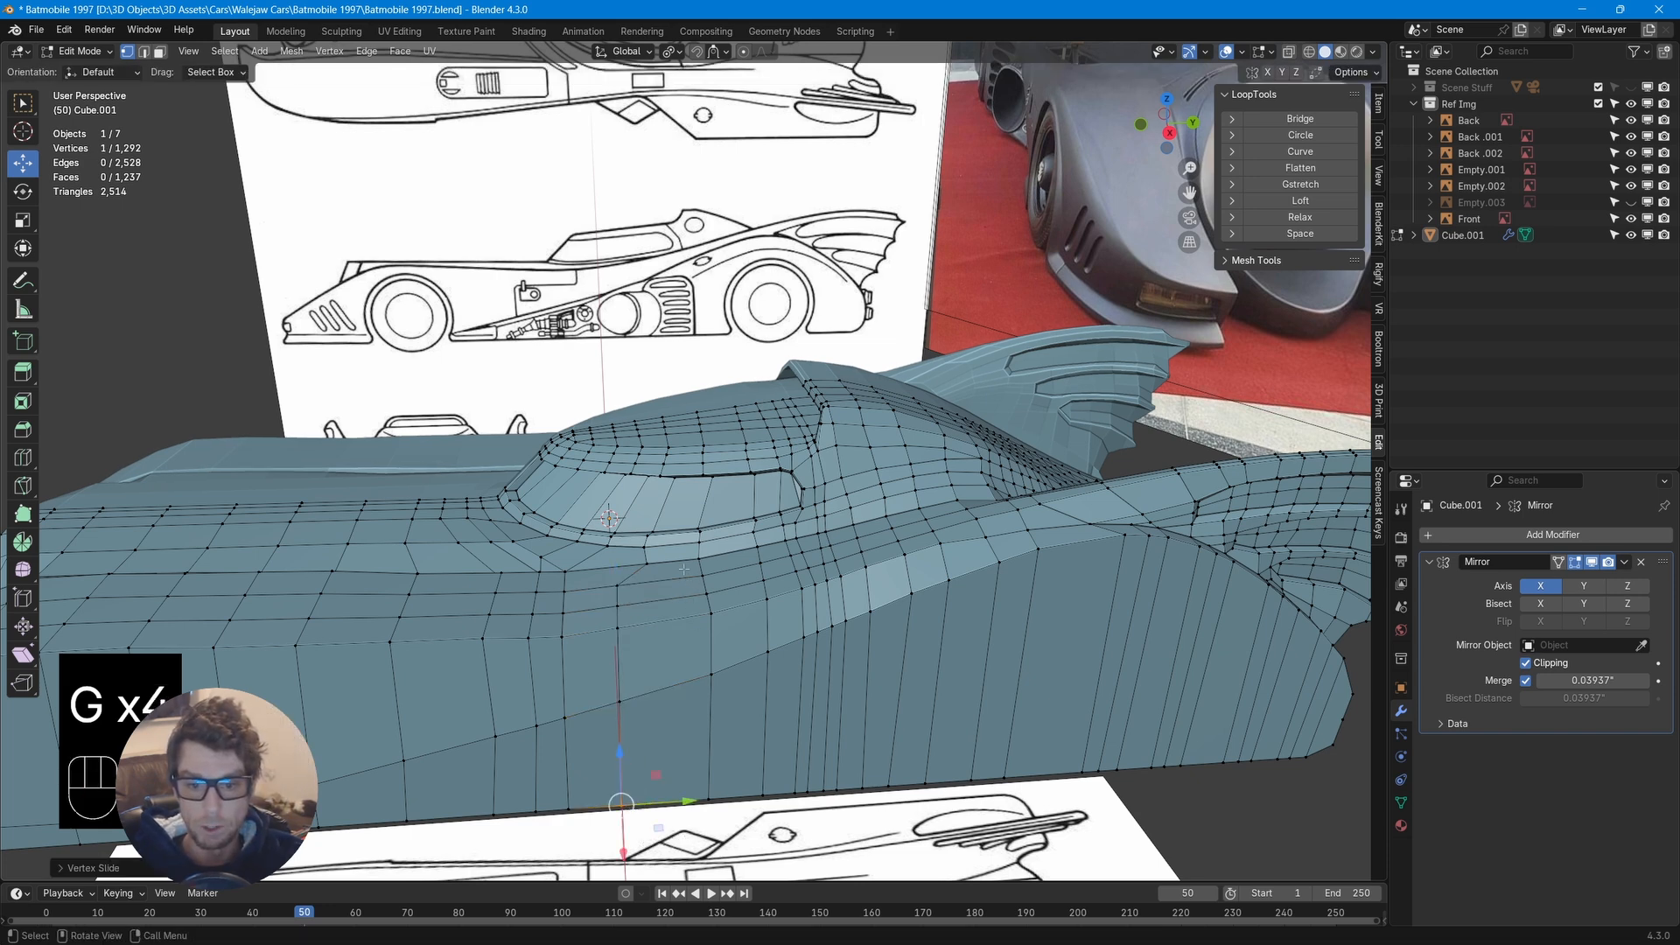
# Edge-slide the next two vertical columns behind it on the body side forward, one after the other
pyautogui.moveTo(683, 570); pyautogui.dragTo(686, 797)
pyautogui.press('g')
pyautogui.press('g')
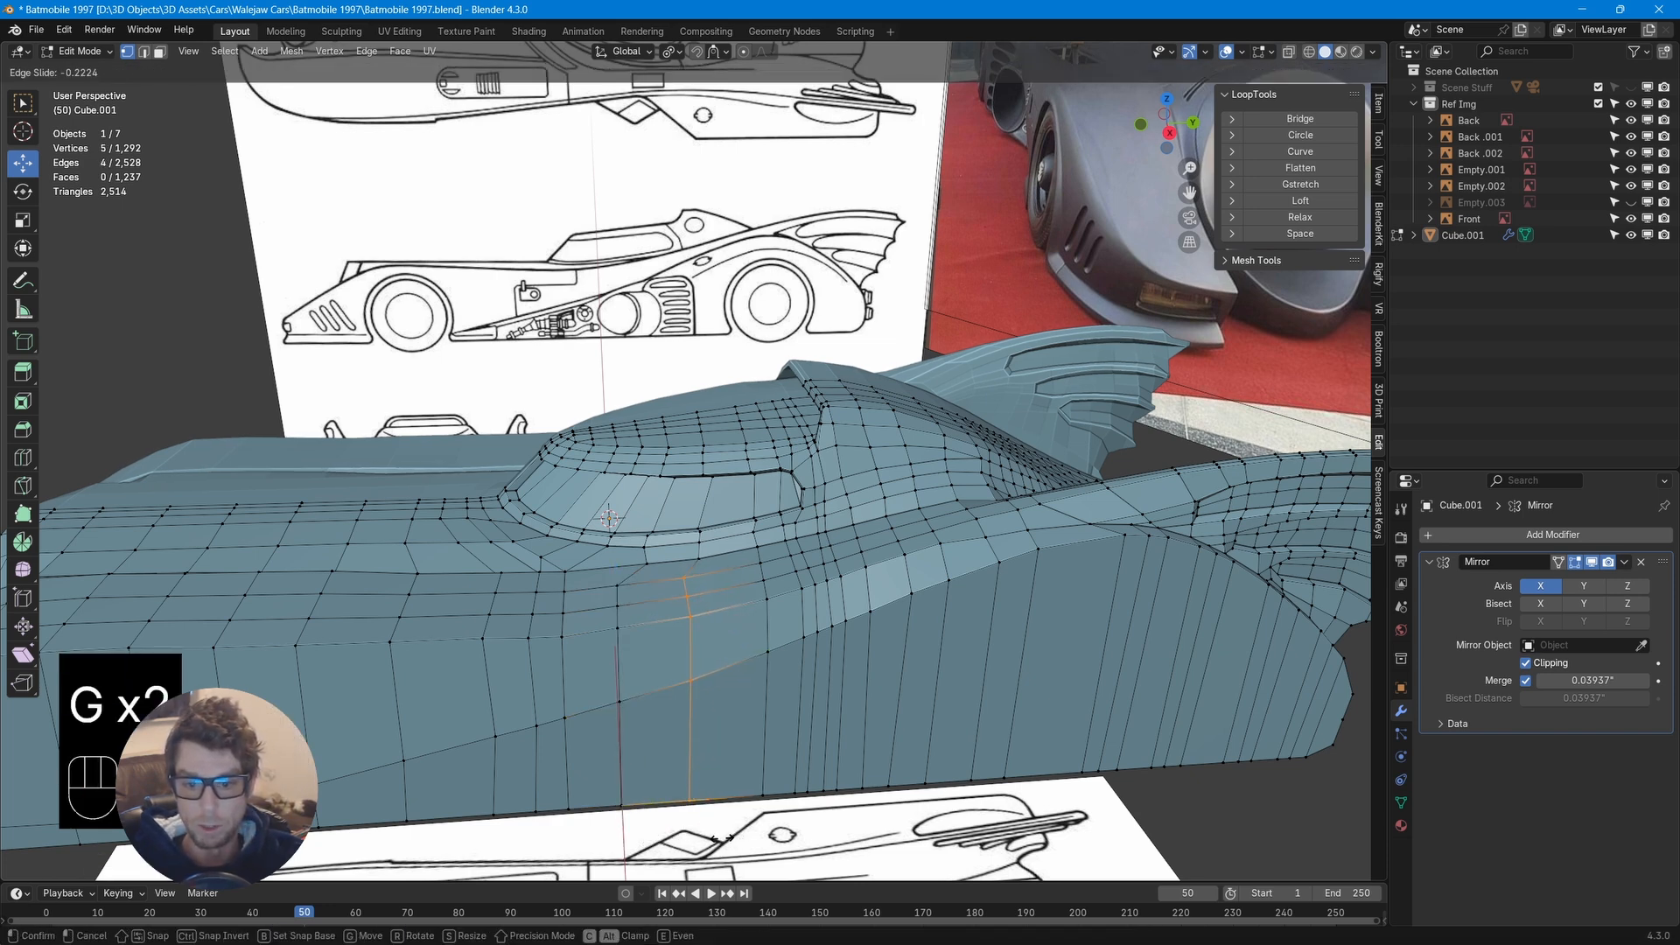
pyautogui.click(733, 798)
pyautogui.moveTo(744, 559); pyautogui.dragTo(789, 750)
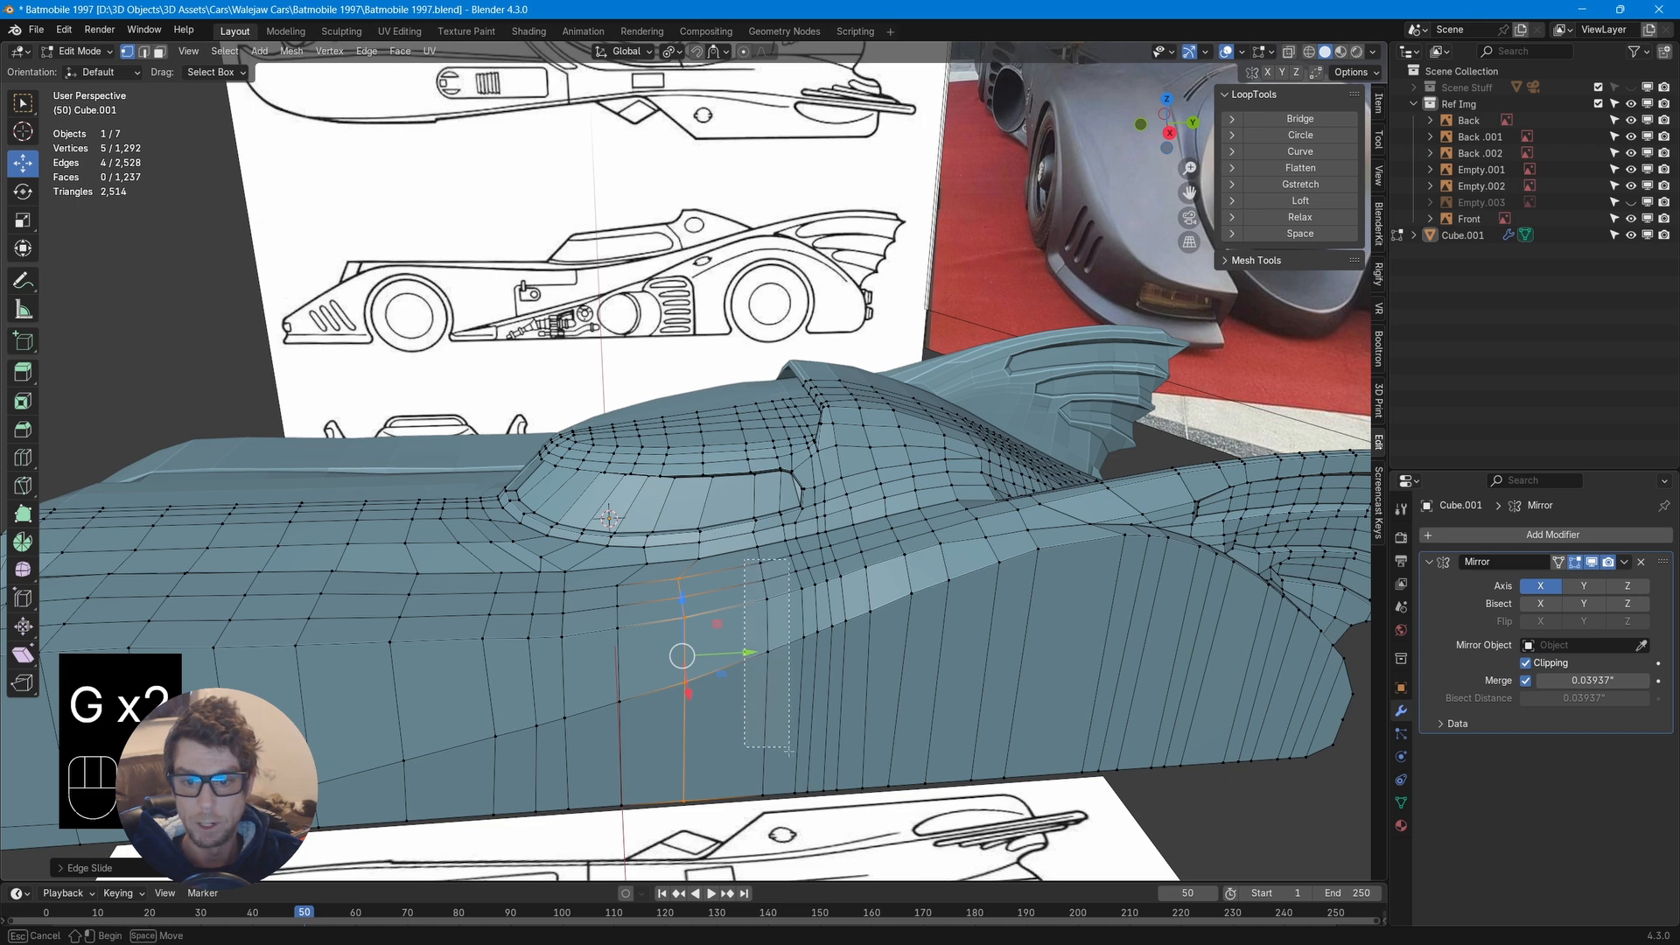
pyautogui.moveTo(778, 814); pyautogui.dragTo(778, 814)
pyautogui.press('g')
pyautogui.press('g')
pyautogui.click(758, 810)
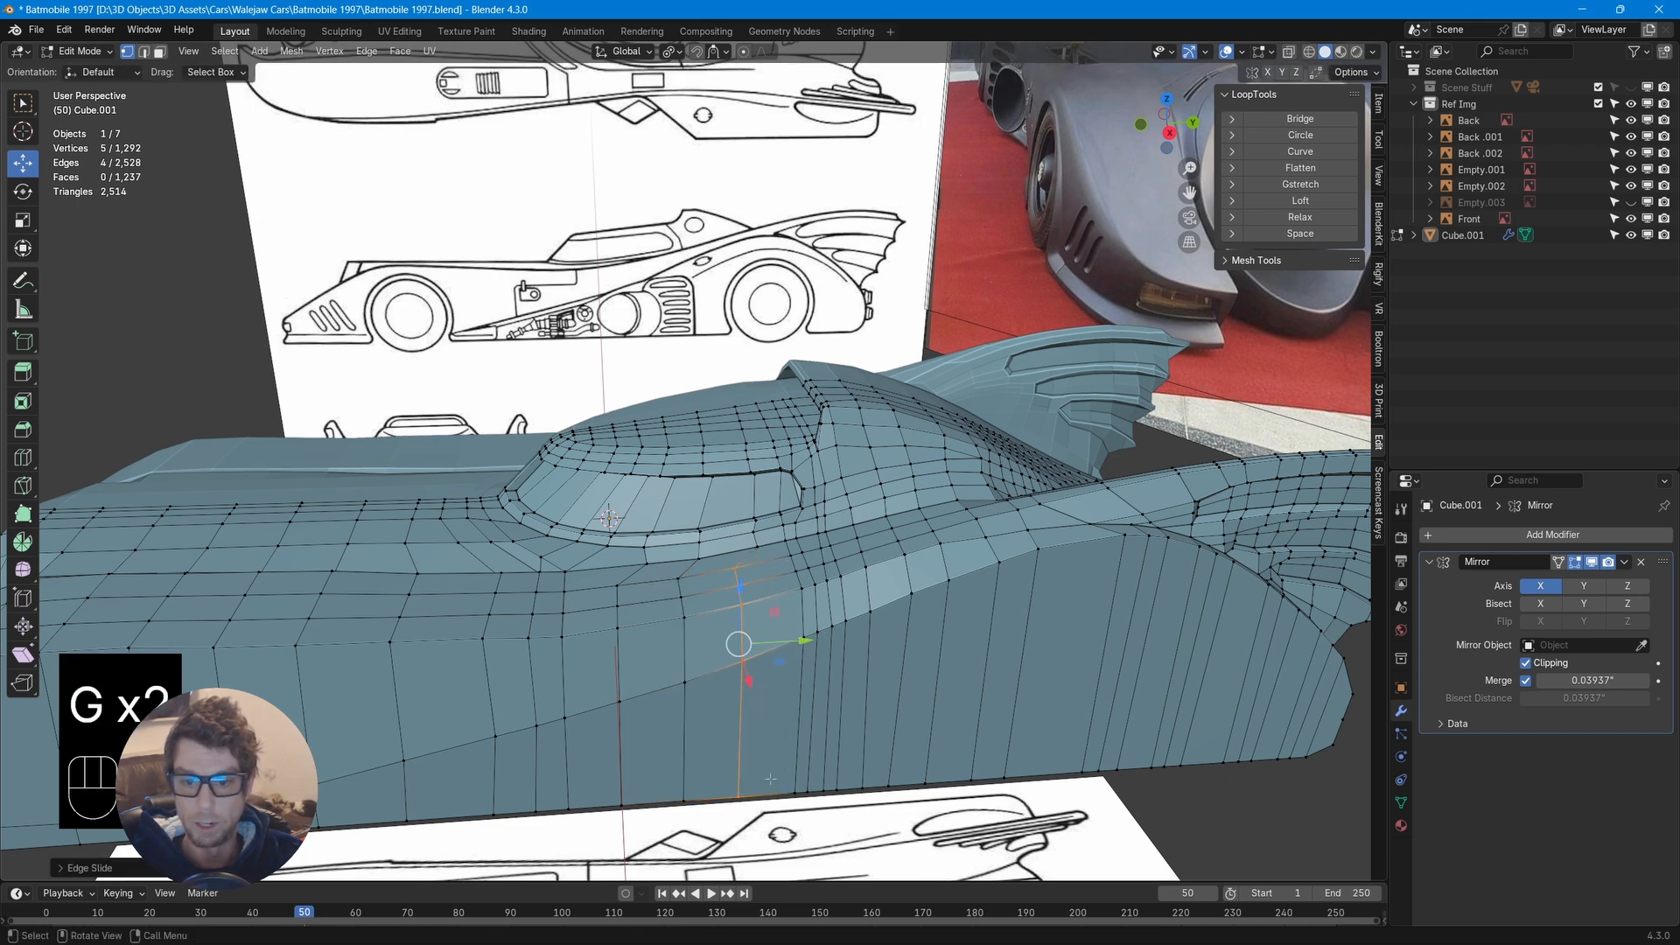
# Edge-slide the two vertical columns ahead of the rear fender's dense edges forward to continue the even spacing
pyautogui.click(786, 560)
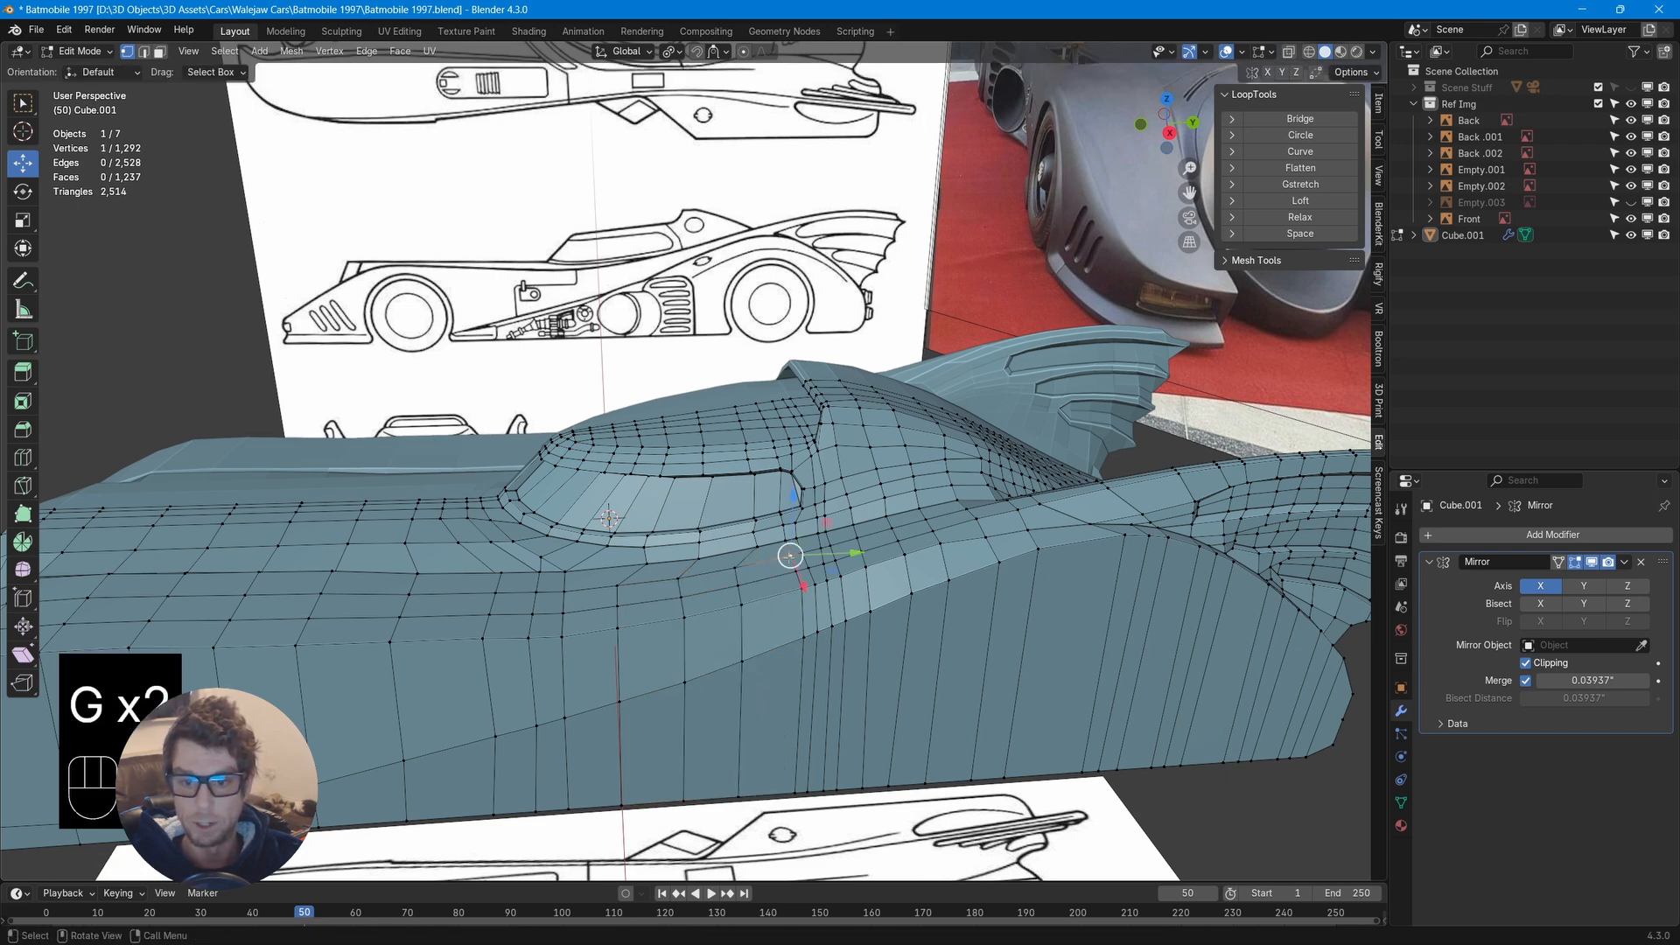
pyautogui.keyDown('ctrl'); pyautogui.click(796, 792); pyautogui.keyUp('ctrl')
pyautogui.press('g')
pyautogui.press('g')
pyautogui.click(776, 785)
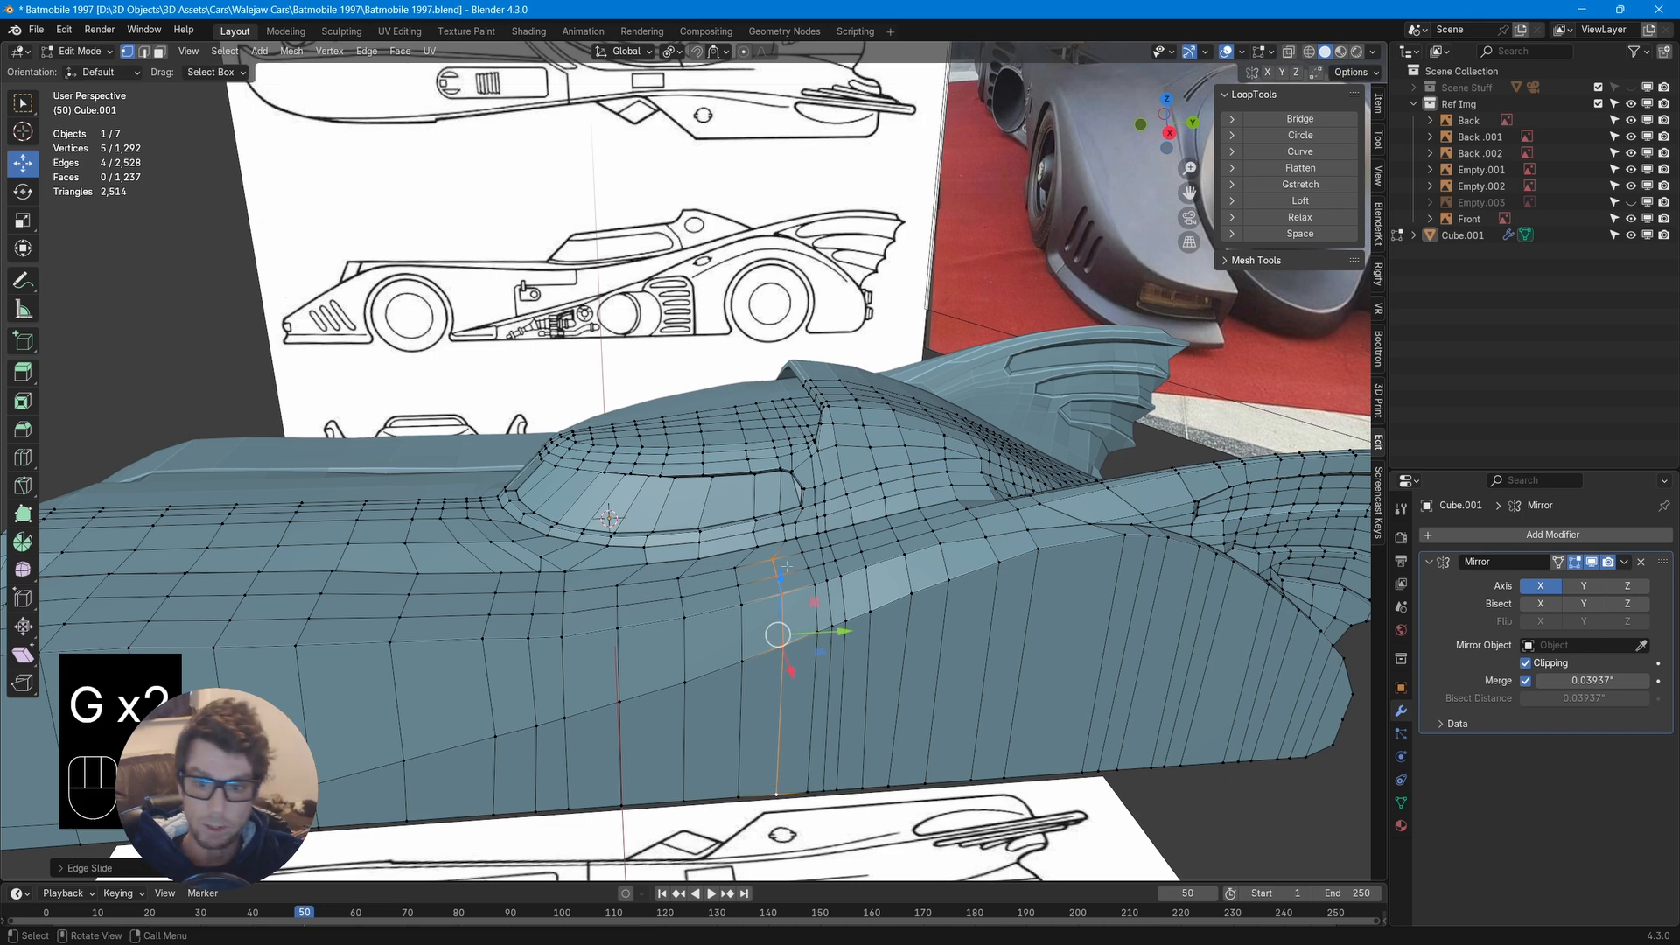
pyautogui.click(801, 558)
pyautogui.keyDown('ctrl'); pyautogui.click(806, 791); pyautogui.keyUp('ctrl')
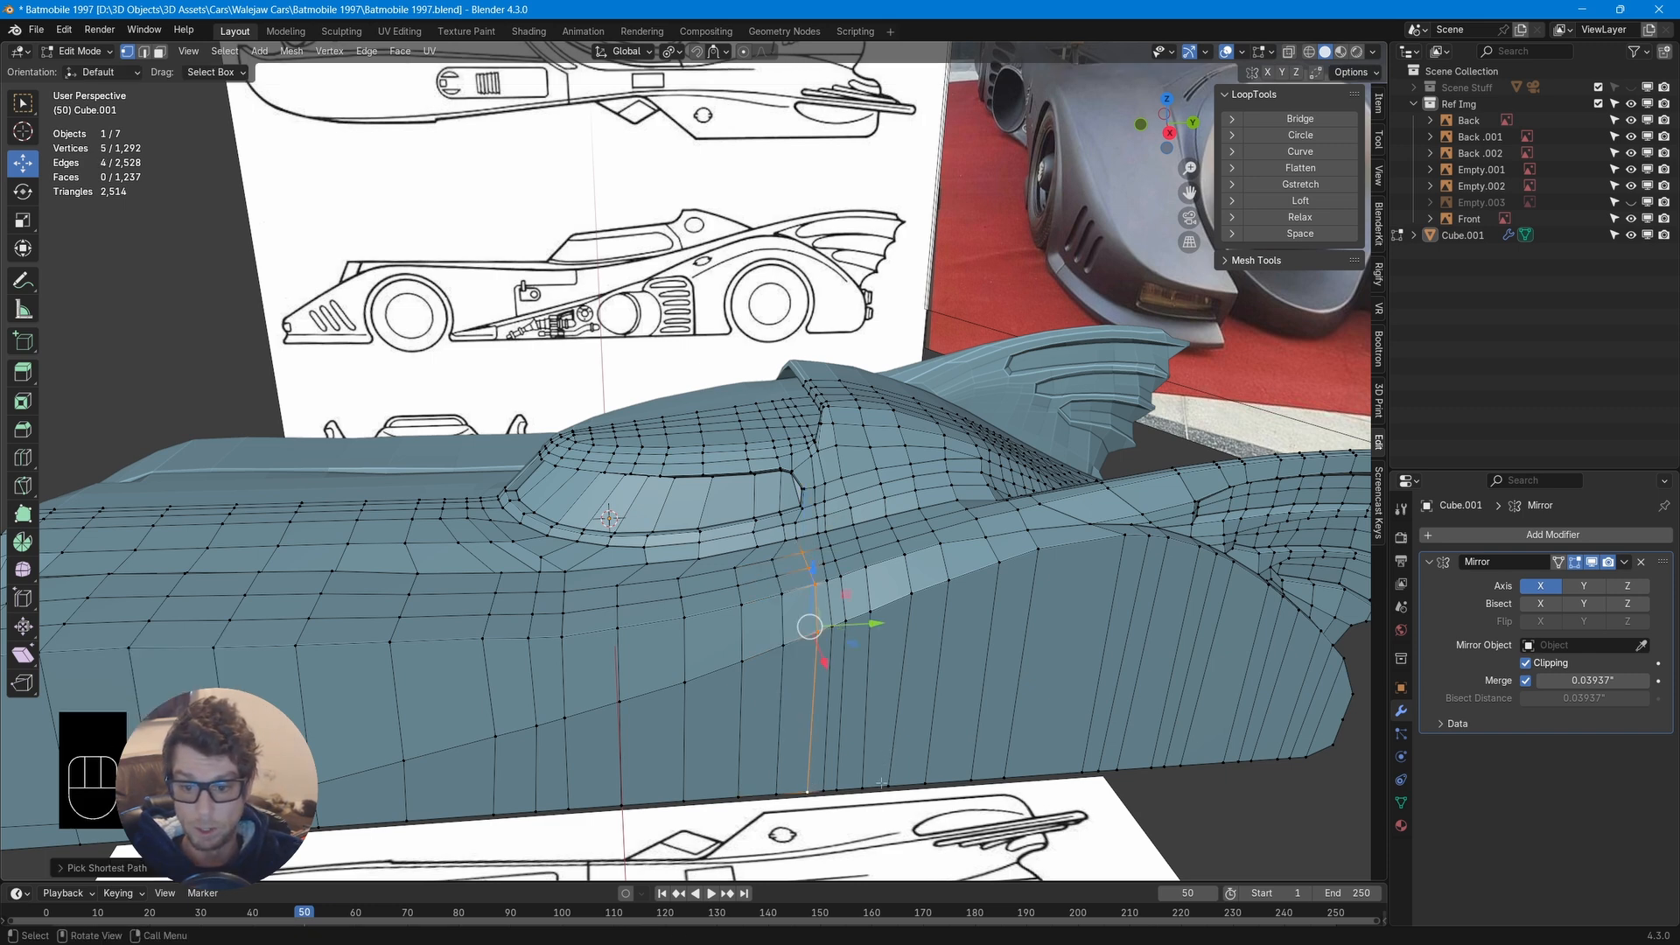
pyautogui.press('g')
pyautogui.press('g')
pyautogui.click(872, 783)
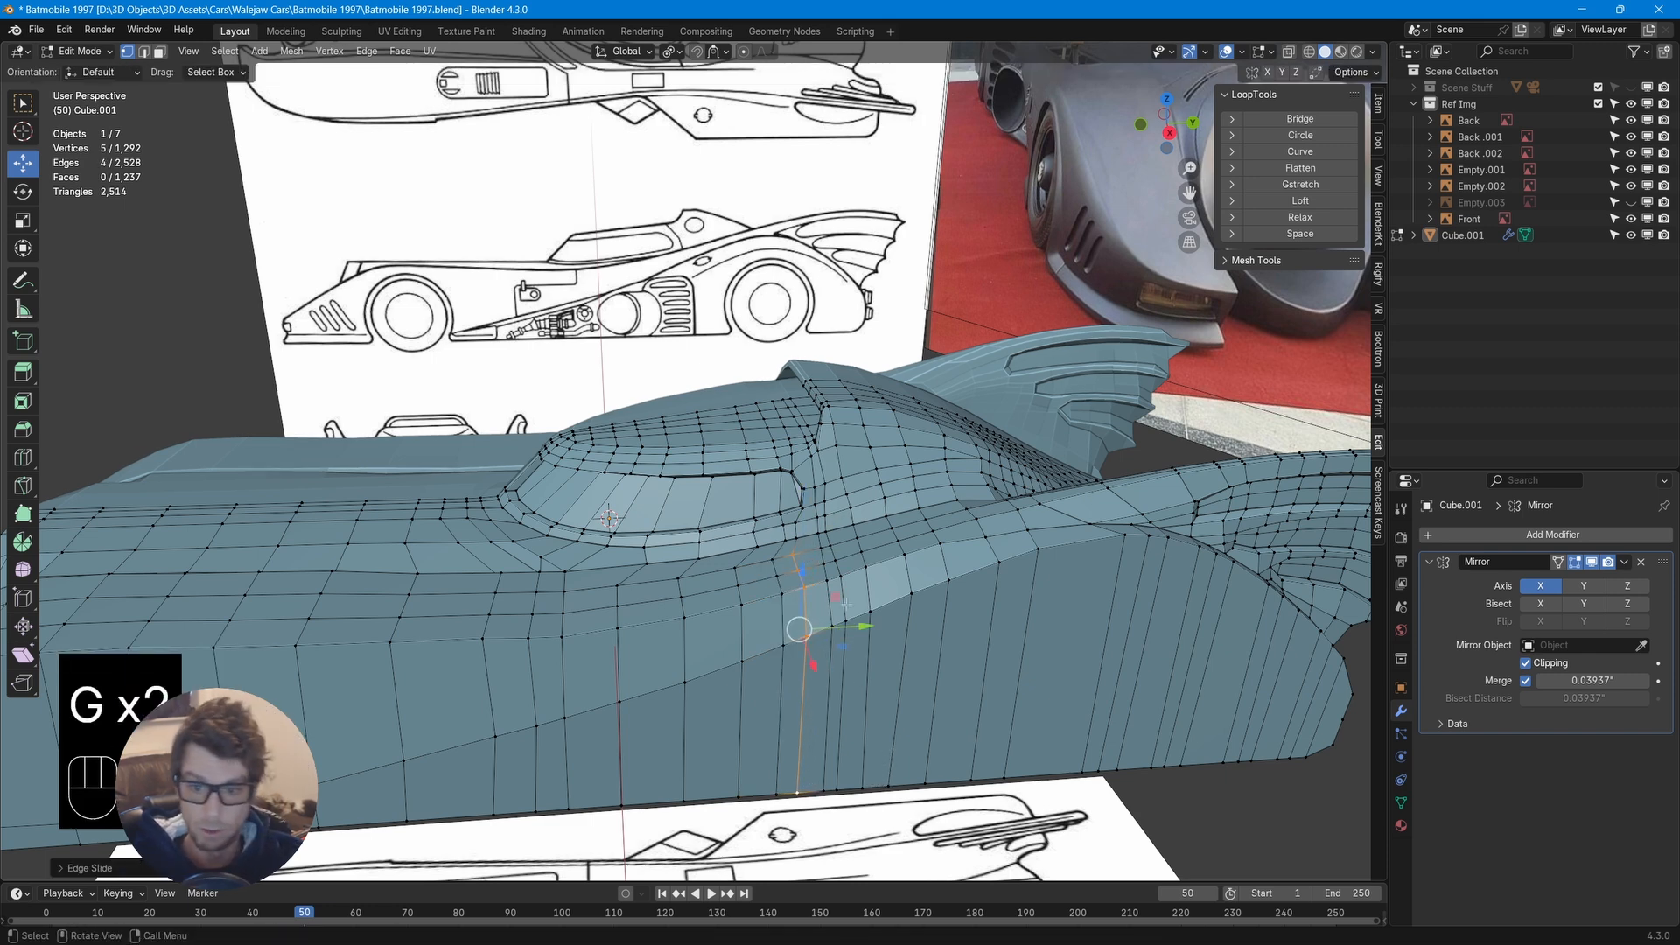
# Try a knife cut from the rear fender's upper edge down its side to the bottom, and undo the cut
pyautogui.moveTo(700, 655); pyautogui.dragTo(620, 639, button='middle')
pyautogui.click(521, 602)
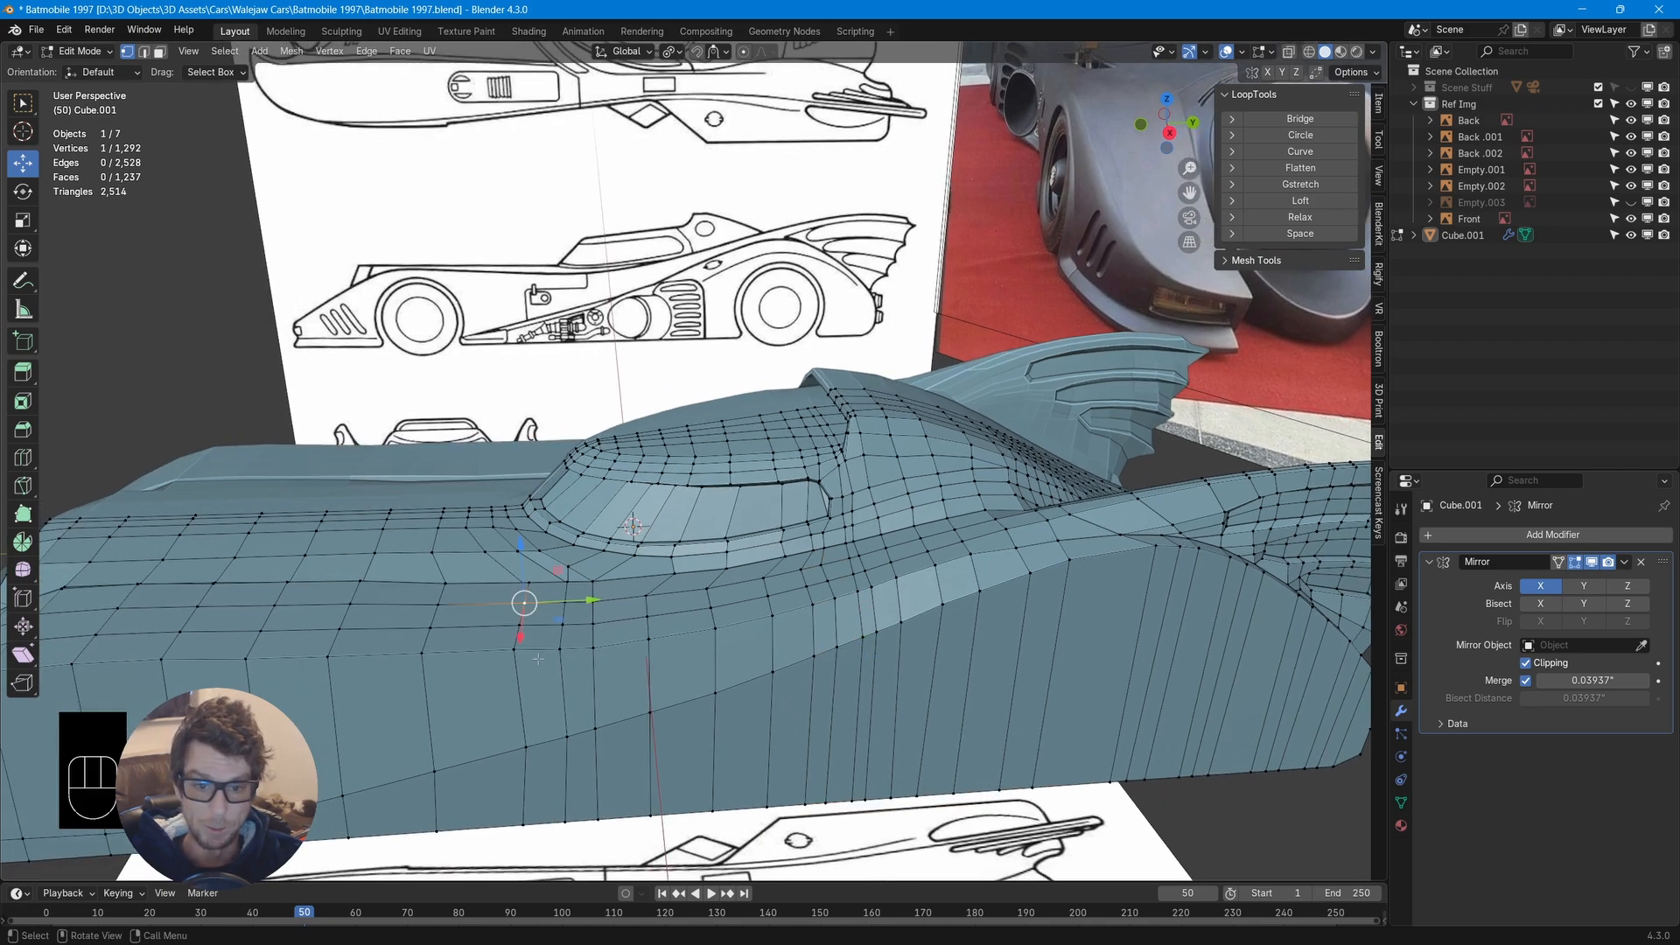
pyautogui.moveTo(725, 729)
pyautogui.mouseDown(button='middle')
pyautogui.moveTo(692, 711)
pyautogui.moveTo(702, 720)
pyautogui.mouseUp(button='middle')
pyautogui.moveTo(840, 705); pyautogui.dragTo(872, 750, button='middle')
pyautogui.press('k')
pyautogui.click(662, 454)
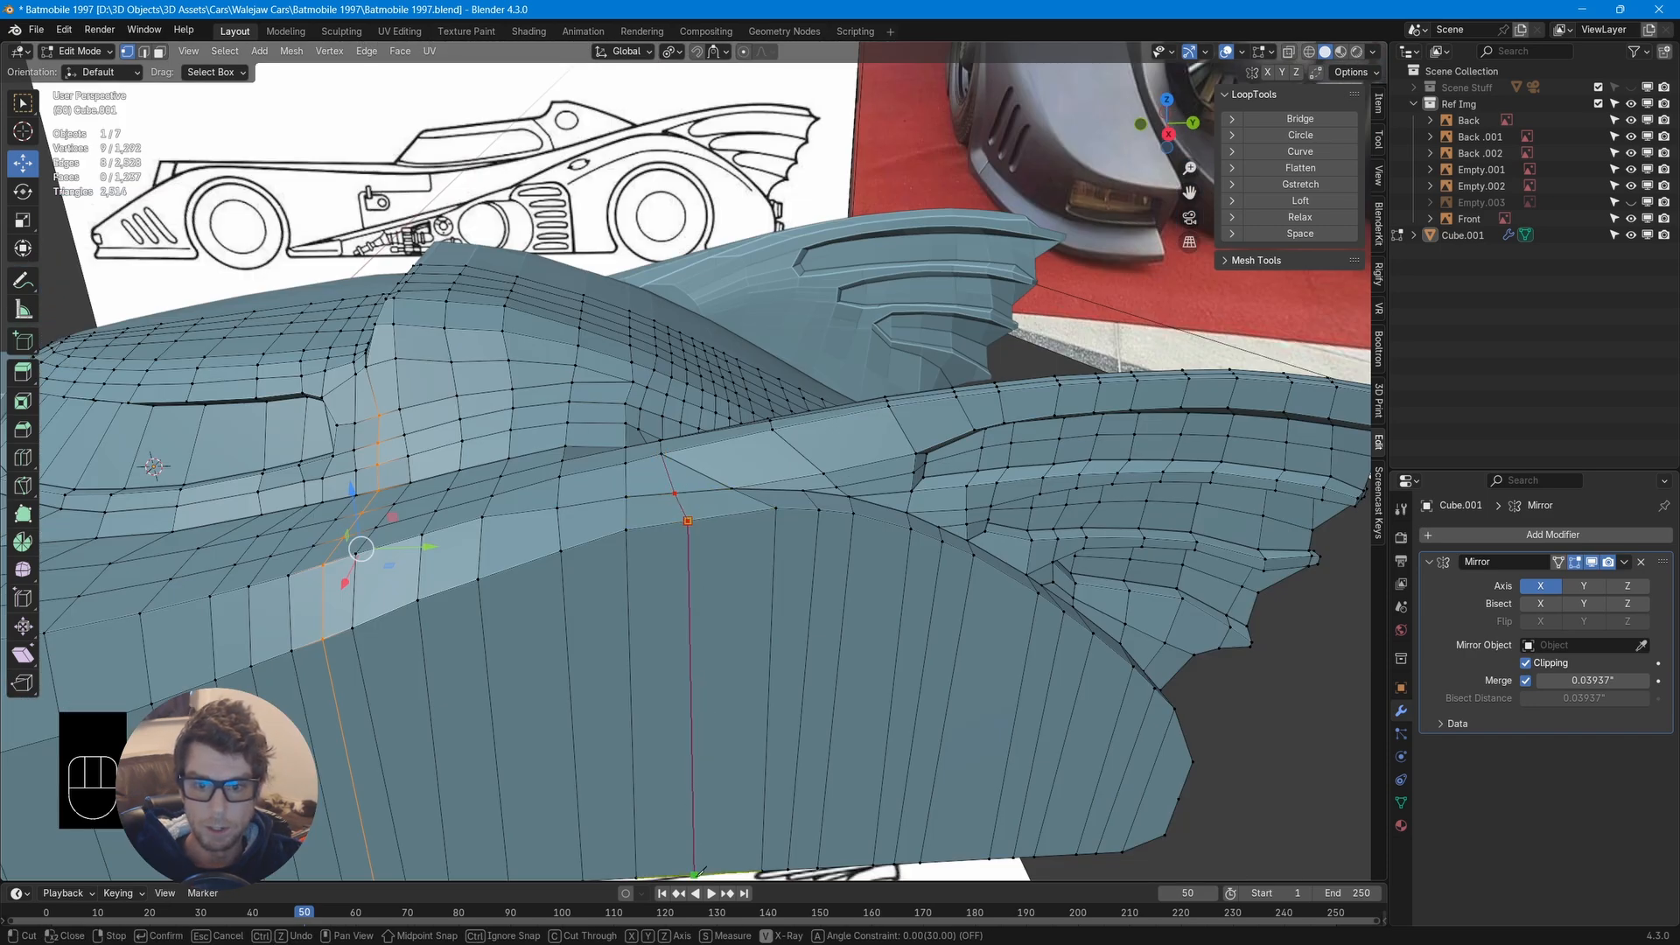
pyautogui.click(695, 874)
pyautogui.press('Return')
pyautogui.moveTo(792, 656); pyautogui.dragTo(717, 485, button='middle')
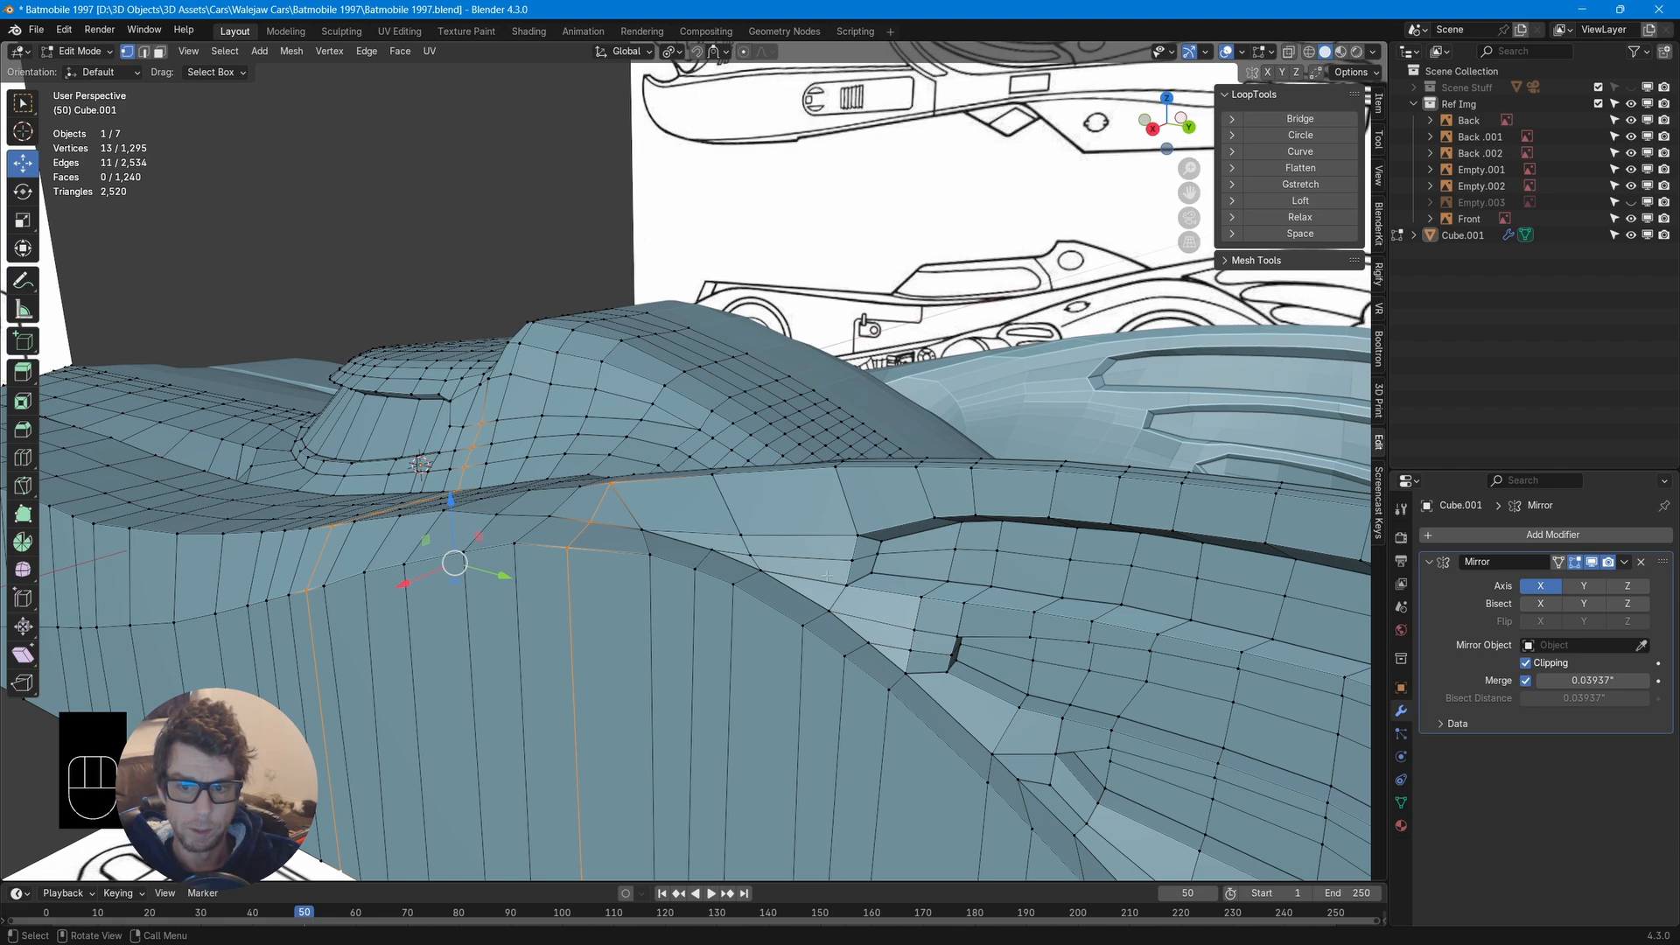
pyautogui.moveTo(828, 574); pyautogui.dragTo(712, 688, button='middle')
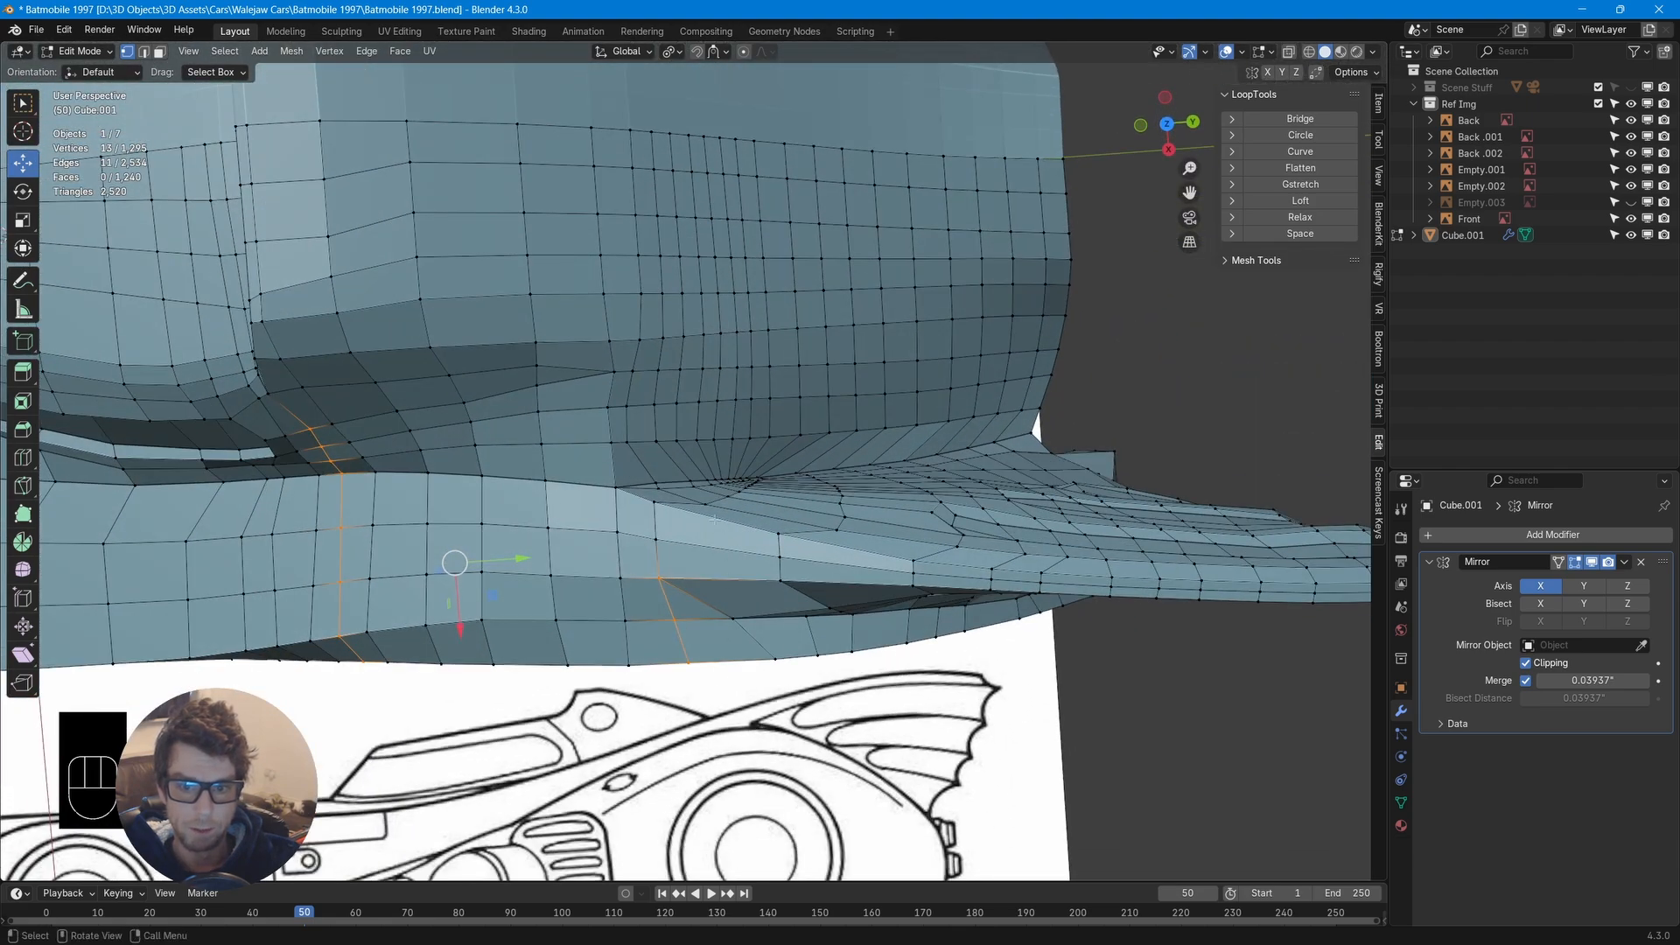
pyautogui.moveTo(715, 519)
pyautogui.mouseDown(button='middle')
pyautogui.moveTo(748, 582)
pyautogui.moveTo(713, 501)
pyautogui.mouseUp(button='middle')
pyautogui.hotkey('ctrl', 'z')
# Vertex-slide the two upper vertices and the bottom vertex of the vertical column on the rear fender forward to even the spacing
pyautogui.click(700, 497)
pyautogui.press('g')
pyautogui.press('g')
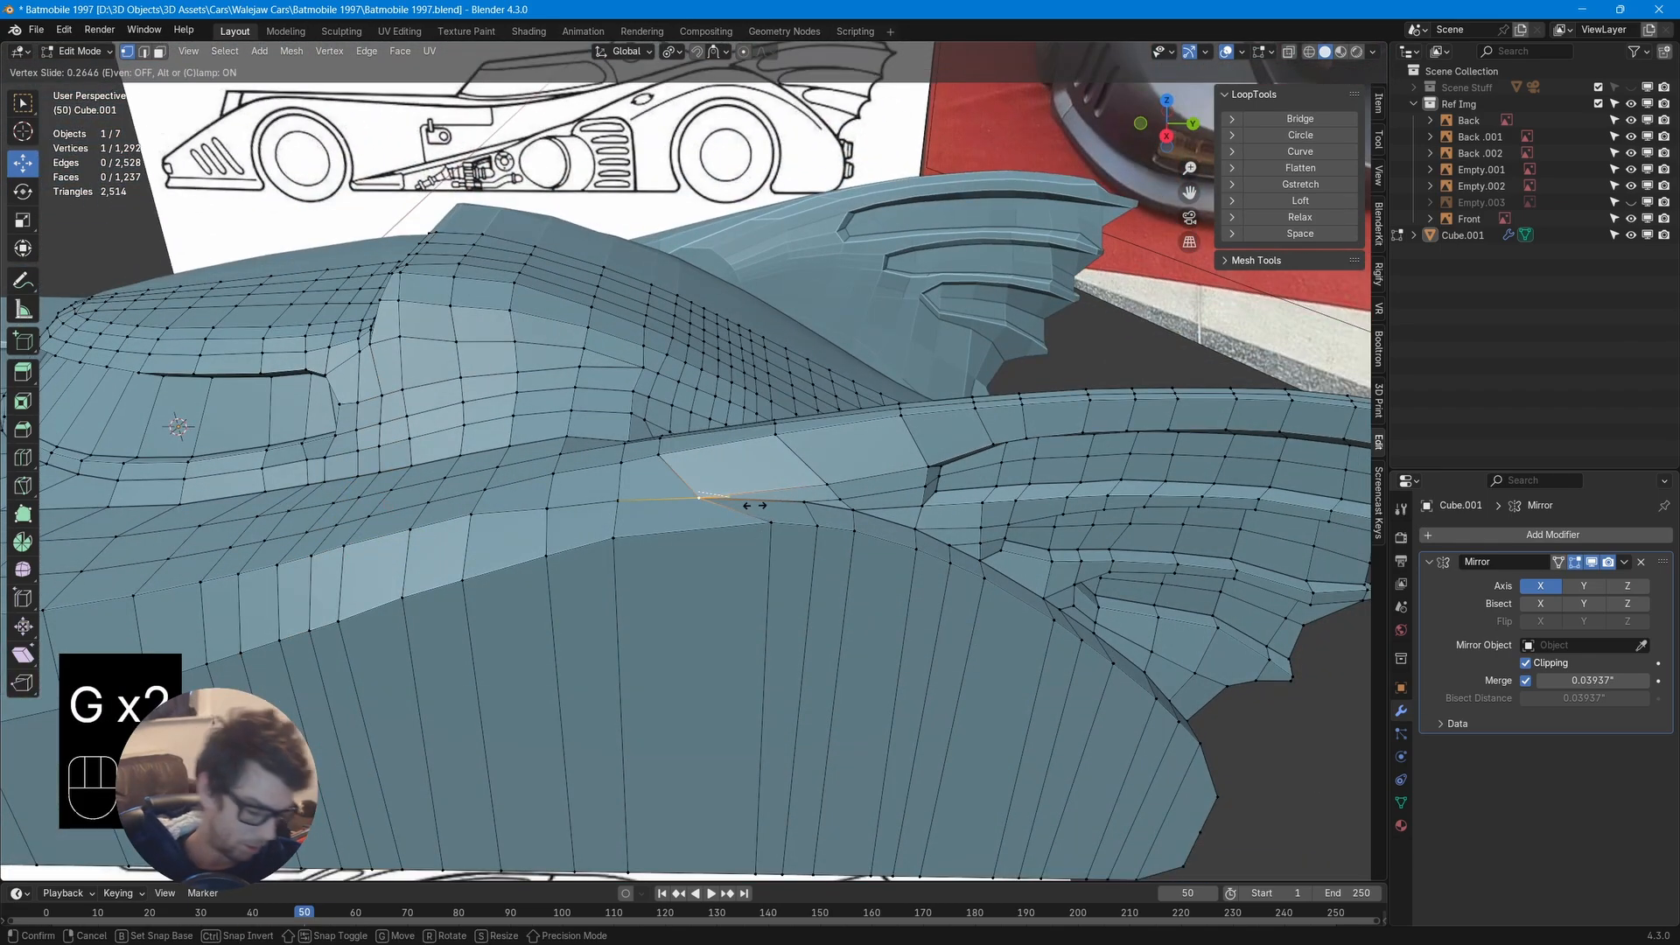
pyautogui.click(722, 497)
pyautogui.press('g')
pyautogui.press('g')
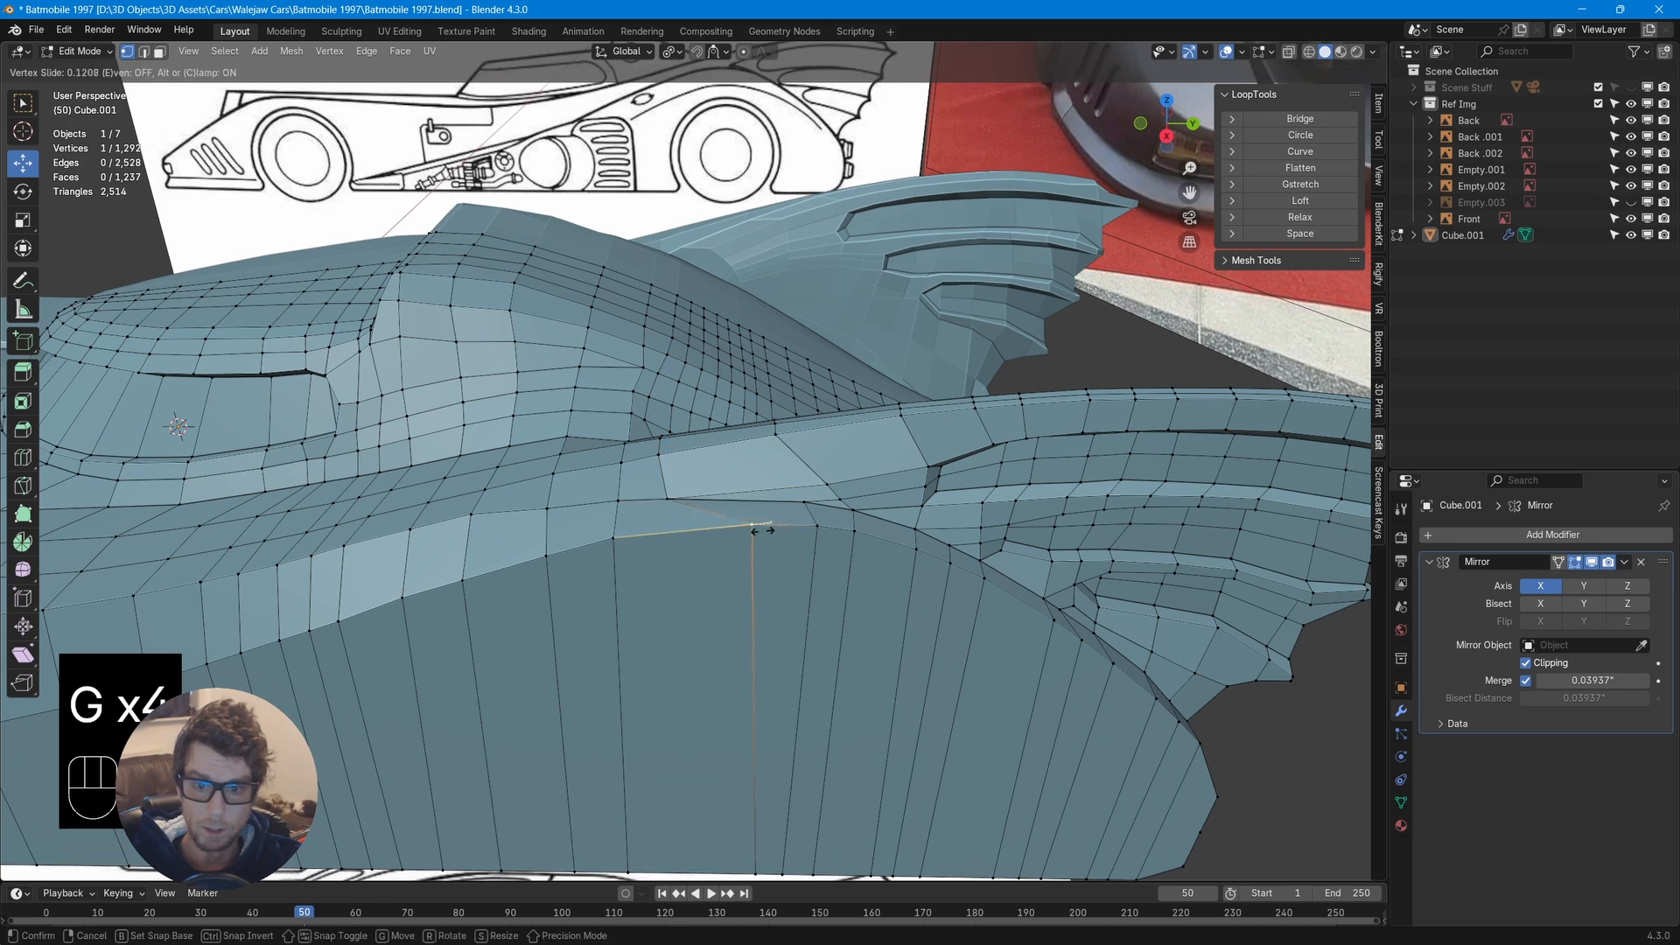
pyautogui.click(679, 547)
pyautogui.click(755, 866)
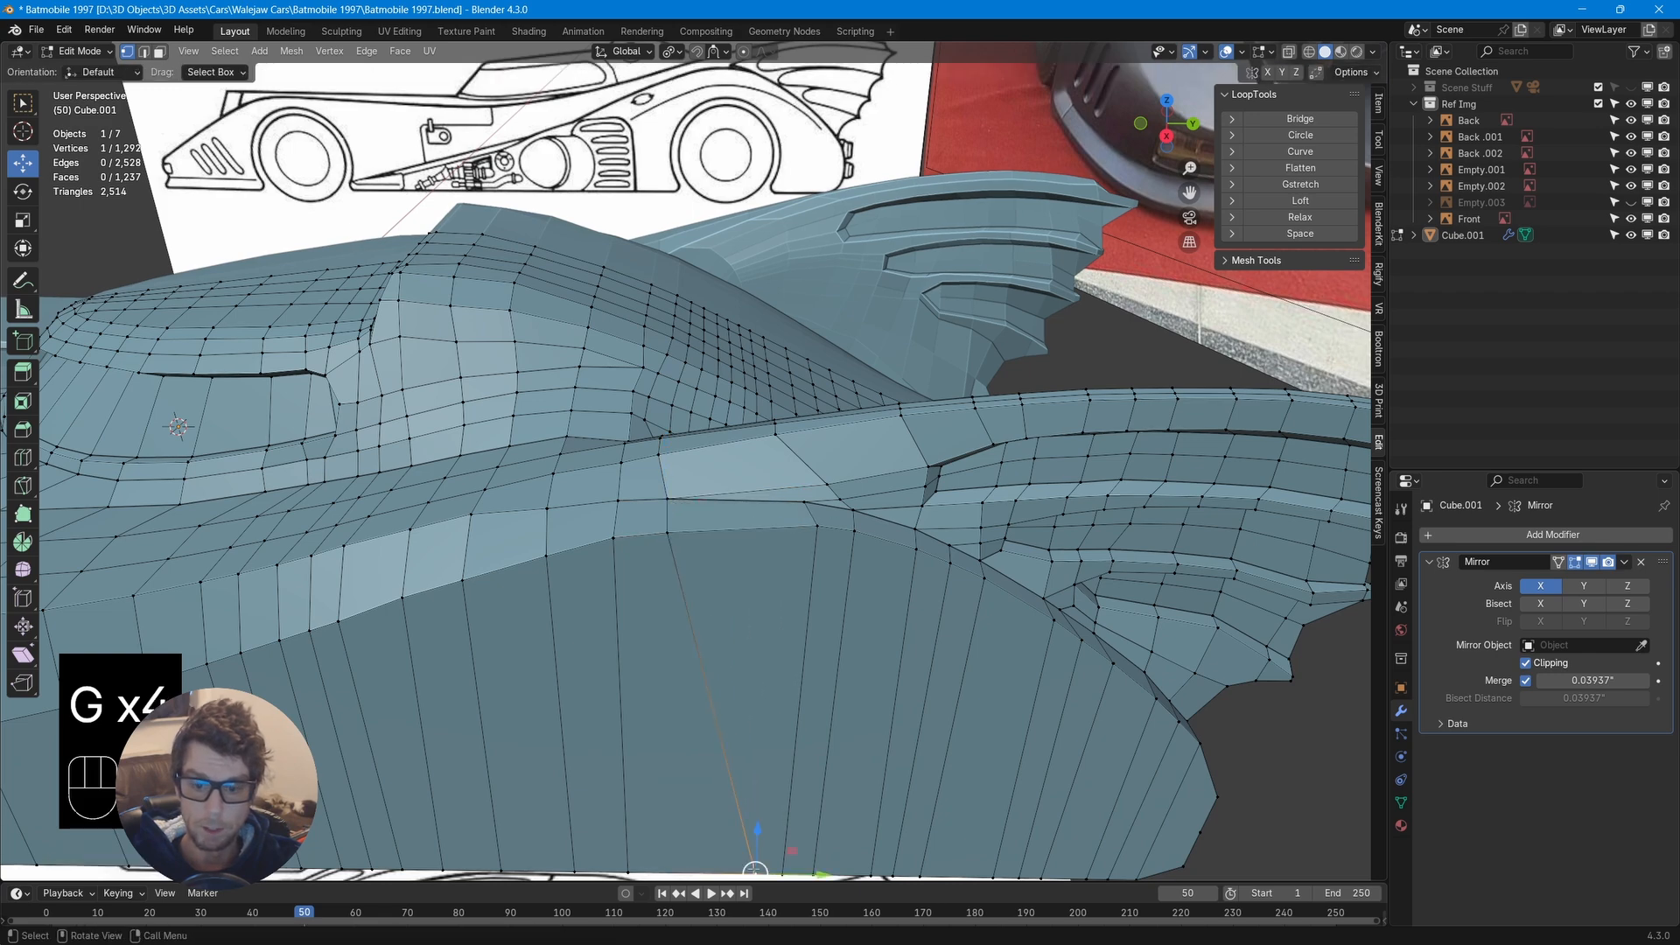
pyautogui.press('g')
pyautogui.press('g')
pyautogui.click(691, 864)
# Add one centred loop cut across the wide faces on top of the rear fender where the fin begins
pyautogui.moveTo(775, 605); pyautogui.dragTo(720, 634, button='middle')
pyautogui.hotkey('ctrl', 'r')
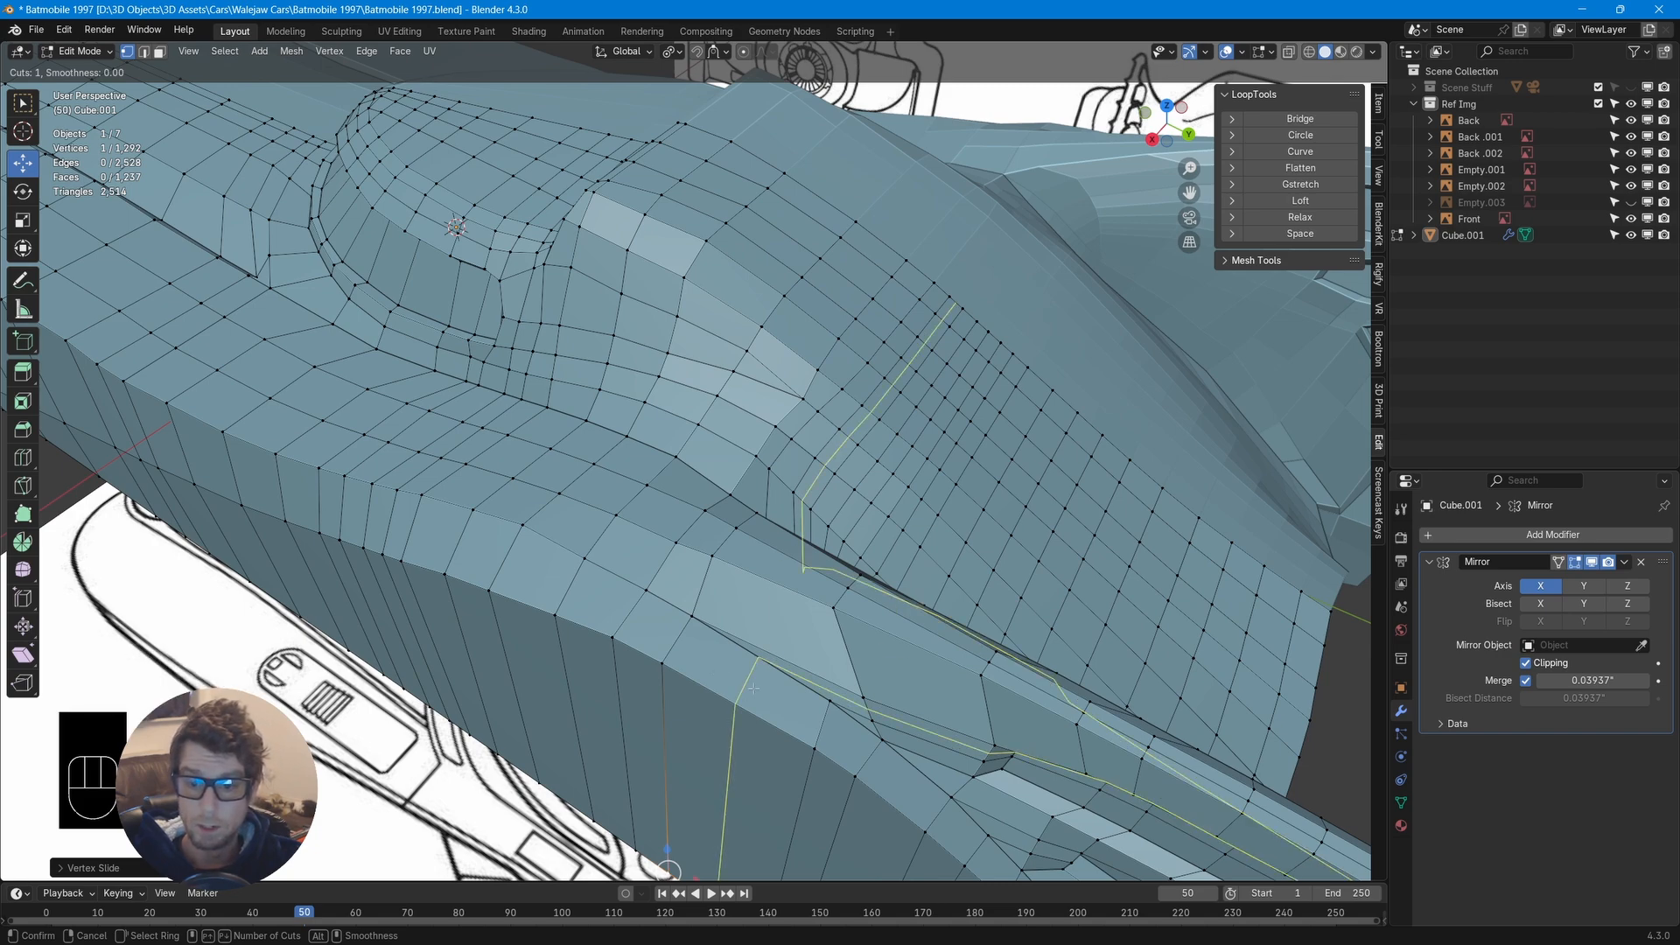
pyautogui.rightClick(754, 689)
pyautogui.hotkey('ctrl', 'r')
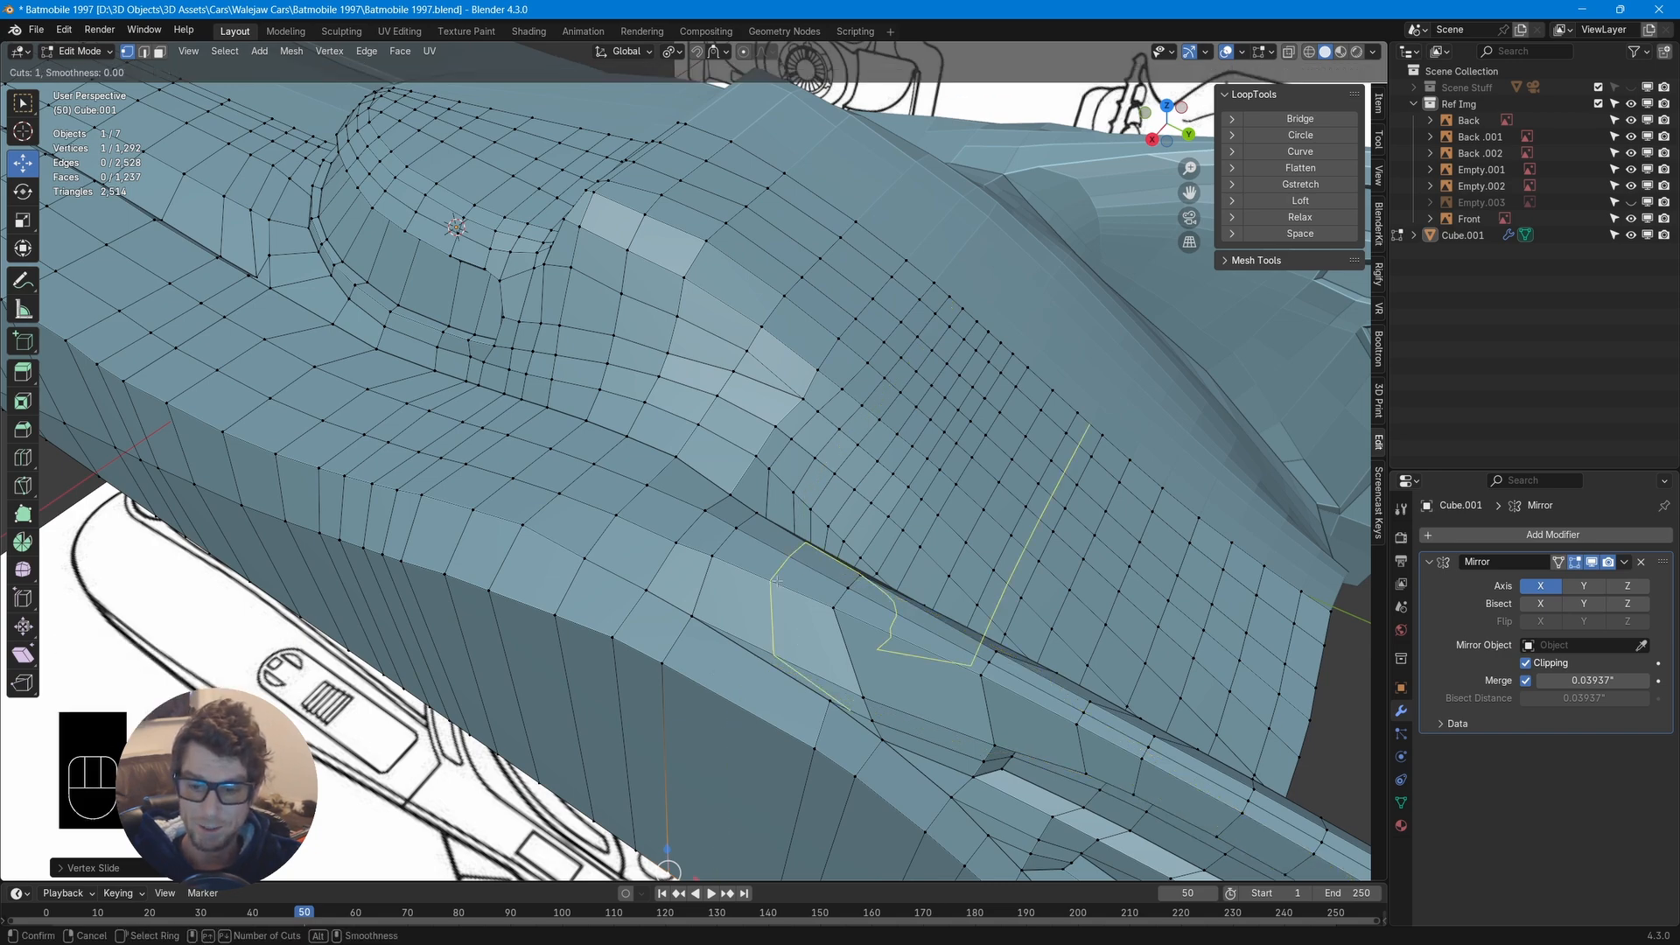
pyautogui.click(777, 581)
pyautogui.click(778, 581)
pyautogui.moveTo(779, 582); pyautogui.dragTo(827, 518, button='middle')
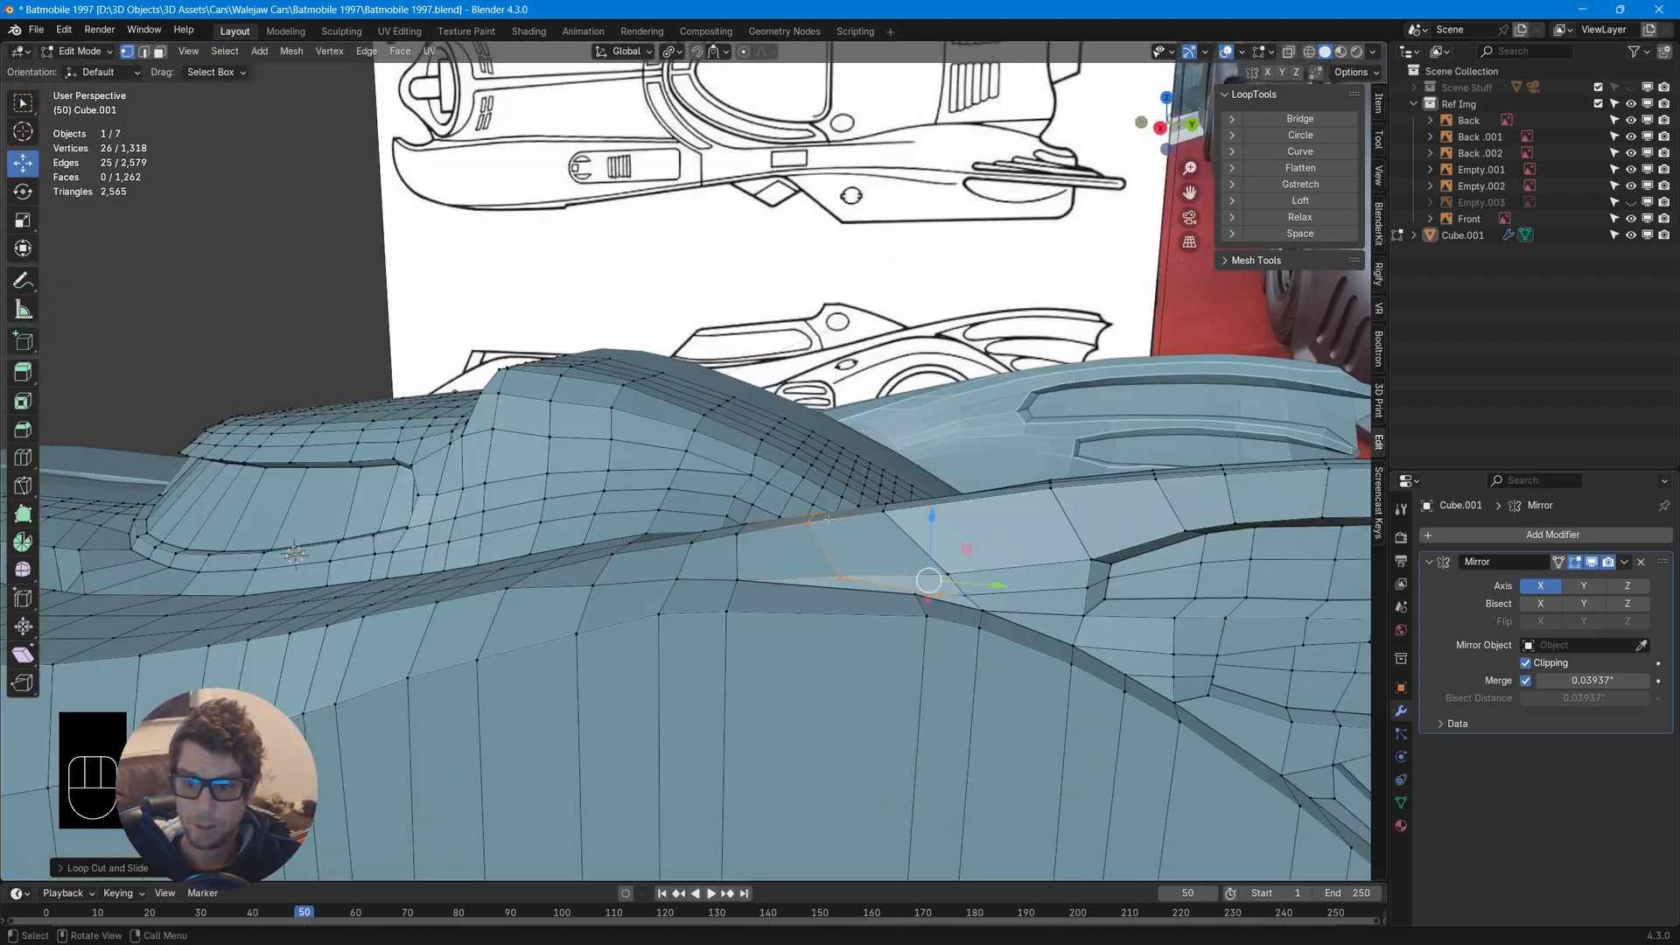
# Vertex-slide the new loop's vertex in the narrow faces along the fender's top edge to open up the pinched spacing
pyautogui.moveTo(884, 622); pyautogui.dragTo(840, 554, button='middle')
pyautogui.scroll(6, 916, 608)
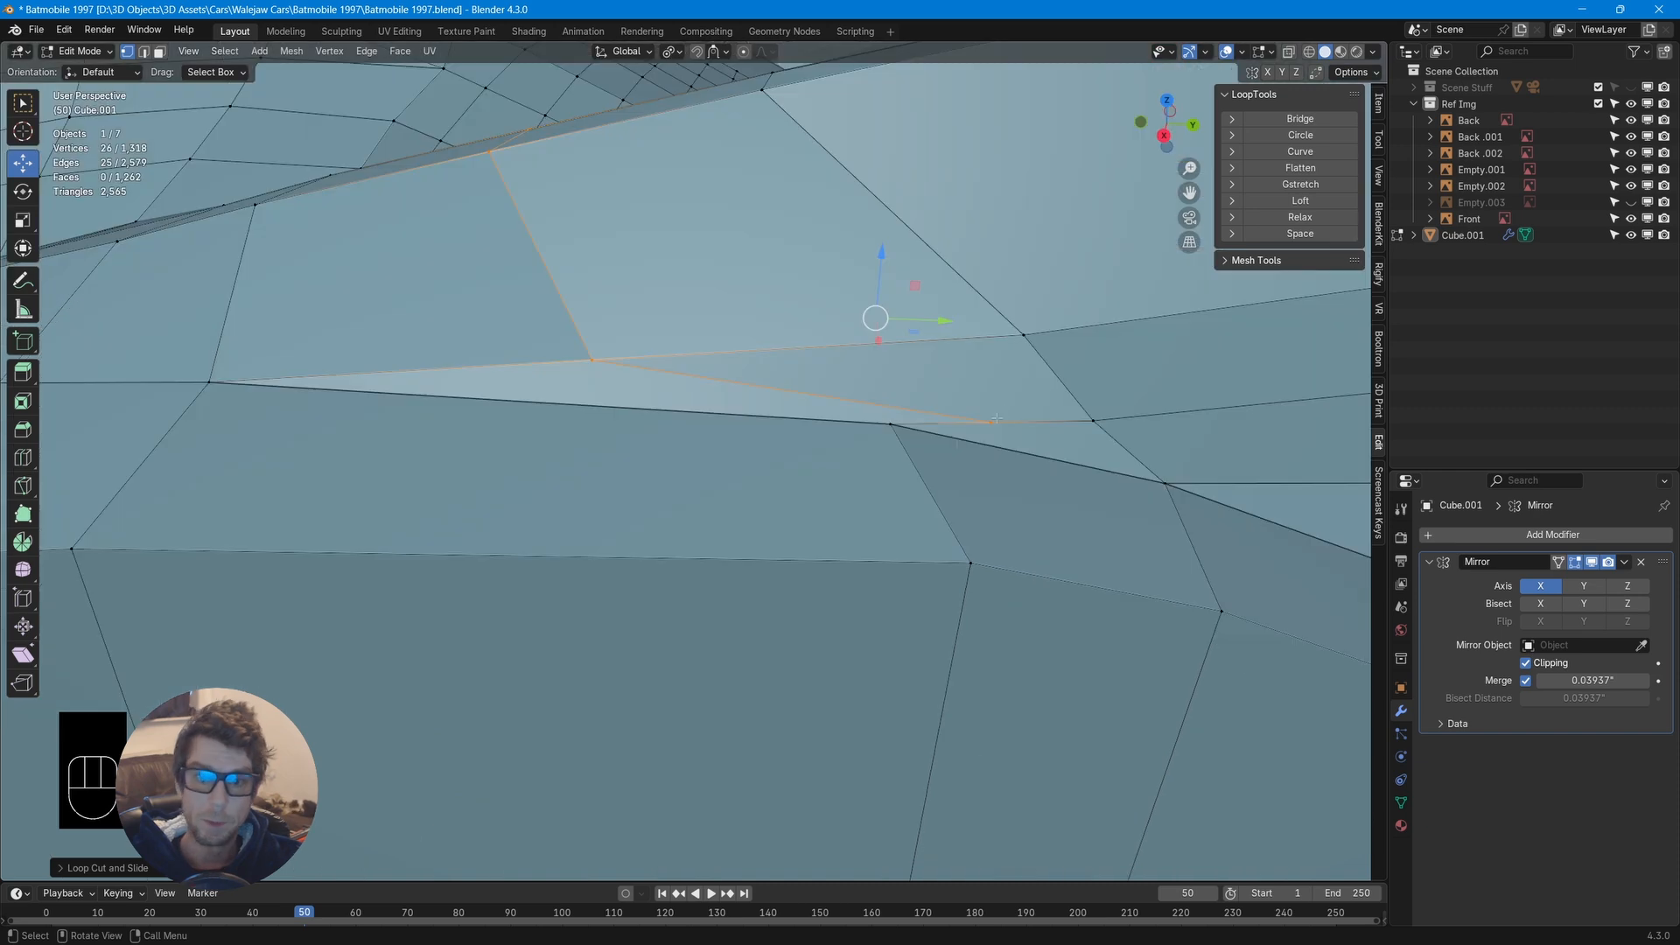
pyautogui.click(990, 424)
pyautogui.press('g')
pyautogui.press('g')
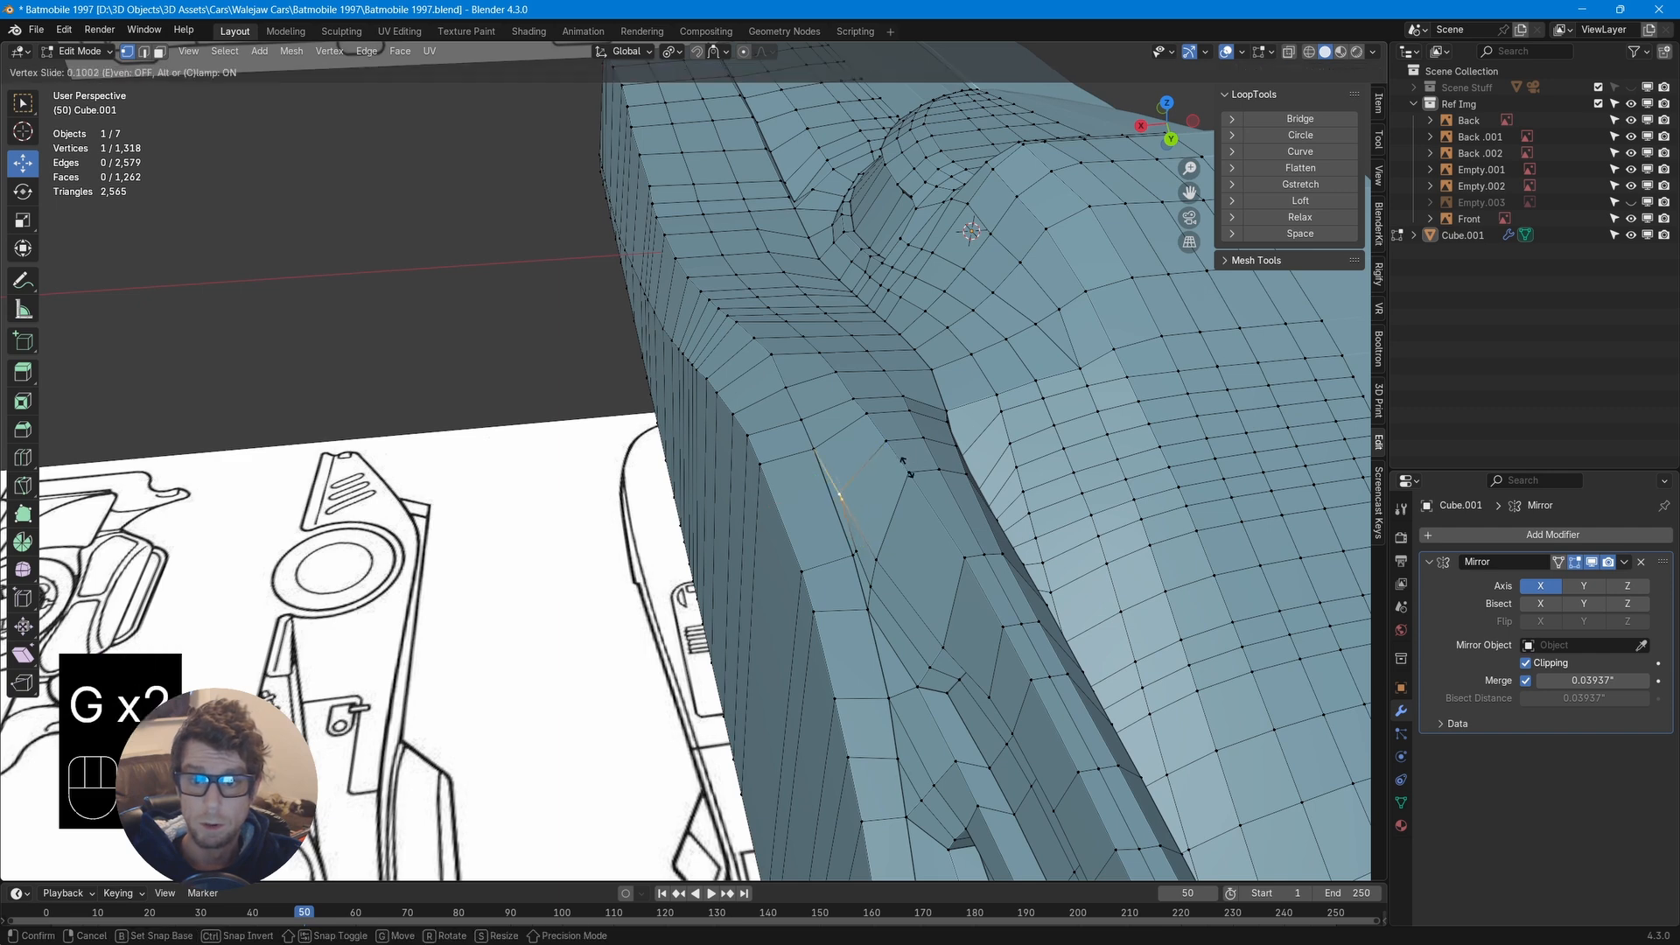
pyautogui.click(906, 464)
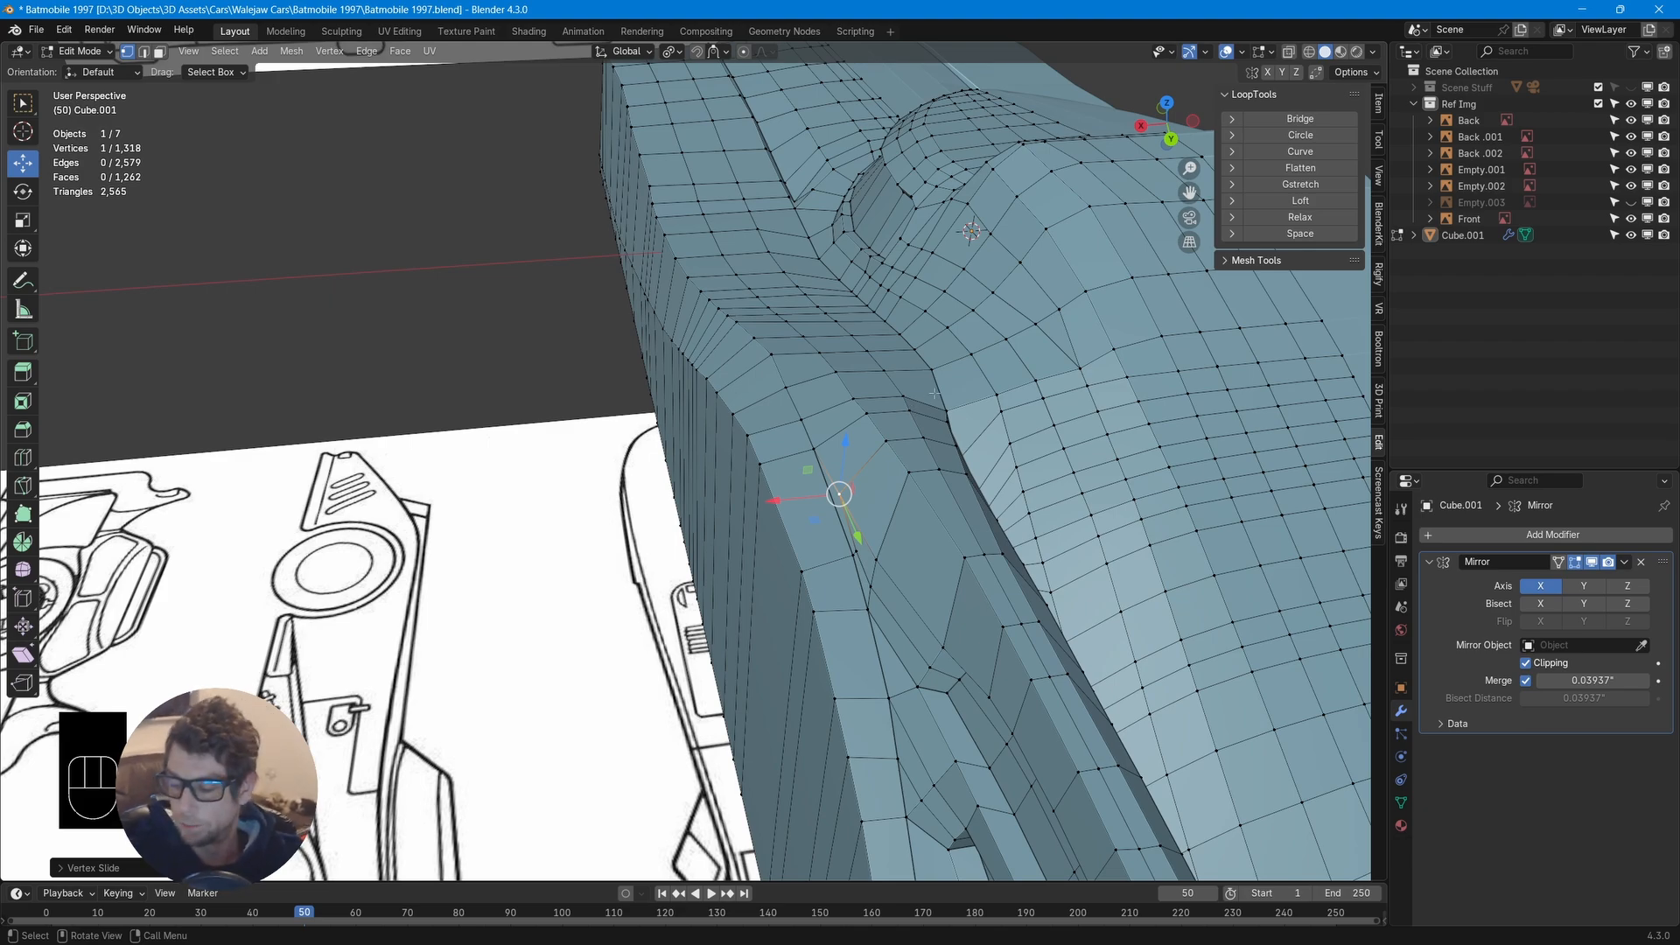
# Vertex-slide the stray vertex on the rear face below the lowest fin rib along its adjoining edge
pyautogui.moveTo(842, 438); pyautogui.dragTo(549, 501, button='middle')
pyautogui.scroll(6, 415, 573)
pyautogui.scroll(6, 527, 493)
pyautogui.click(1082, 553)
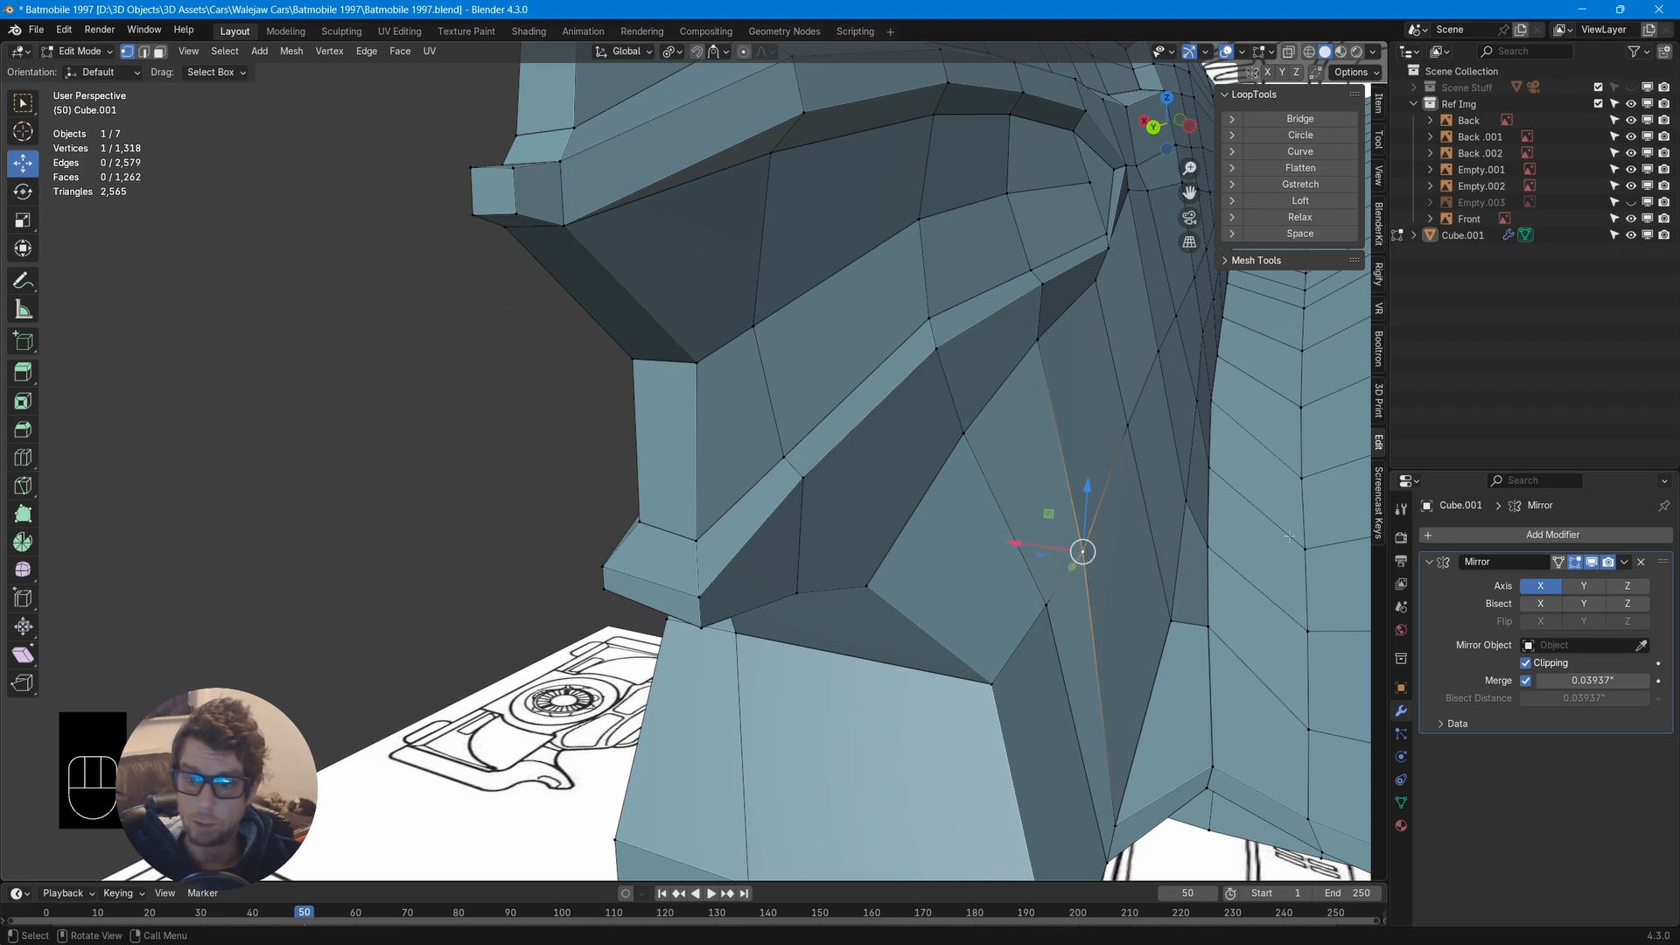
pyautogui.press('g')
pyautogui.press('g')
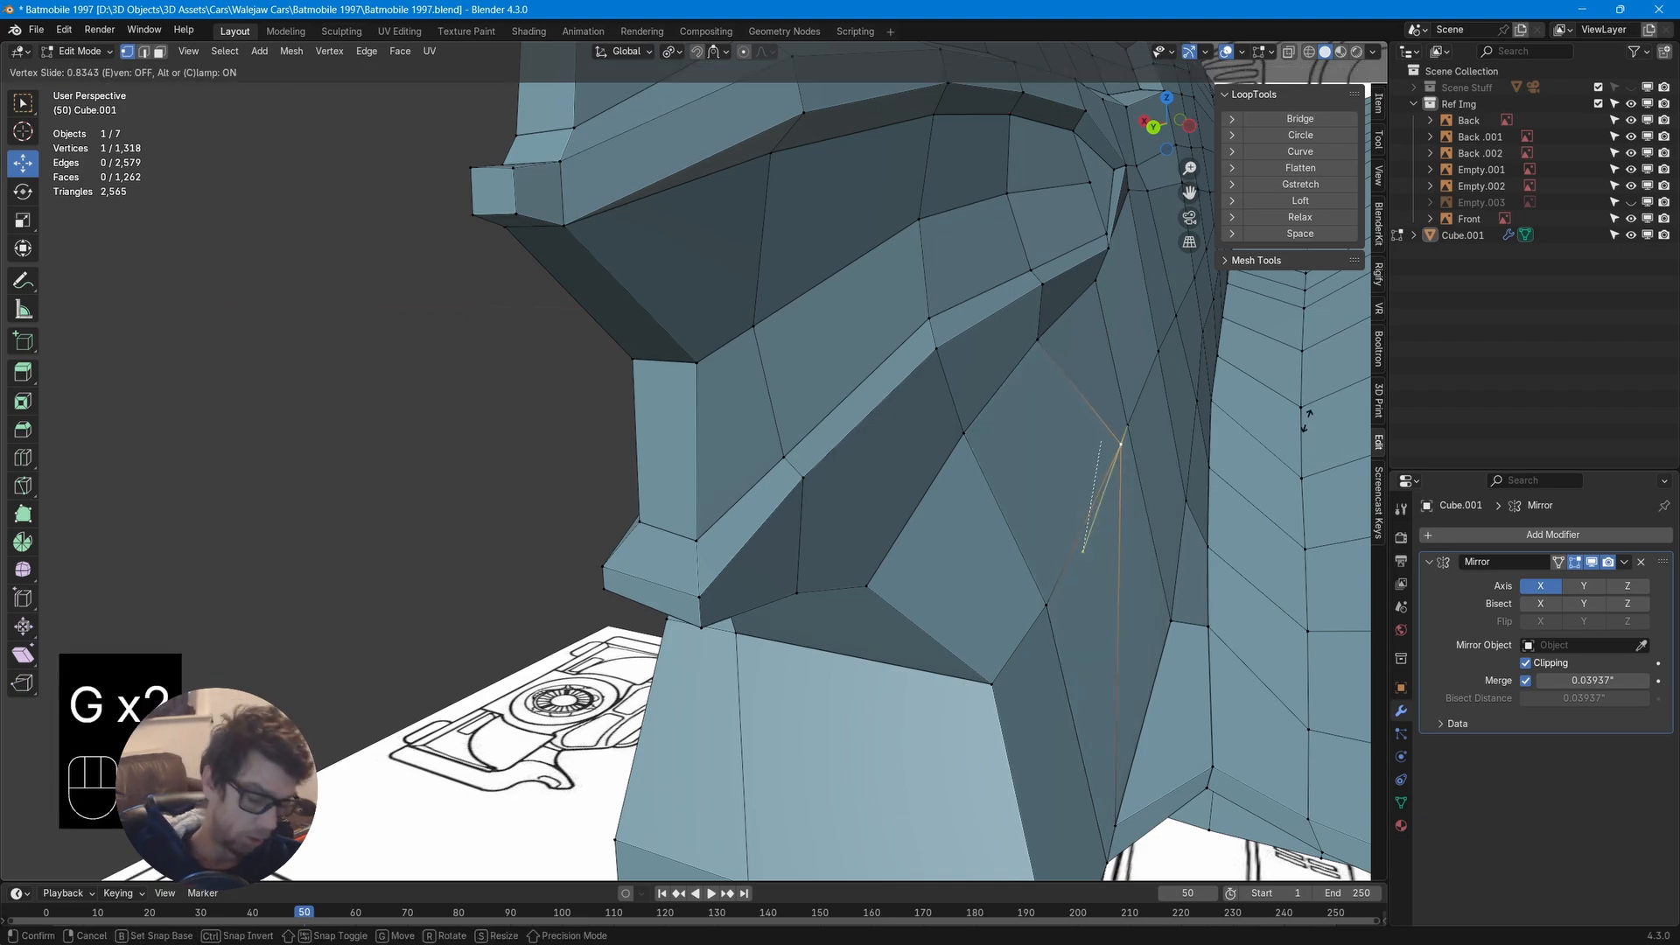
pyautogui.press('g')
pyautogui.press('g')
pyautogui.click(1262, 498)
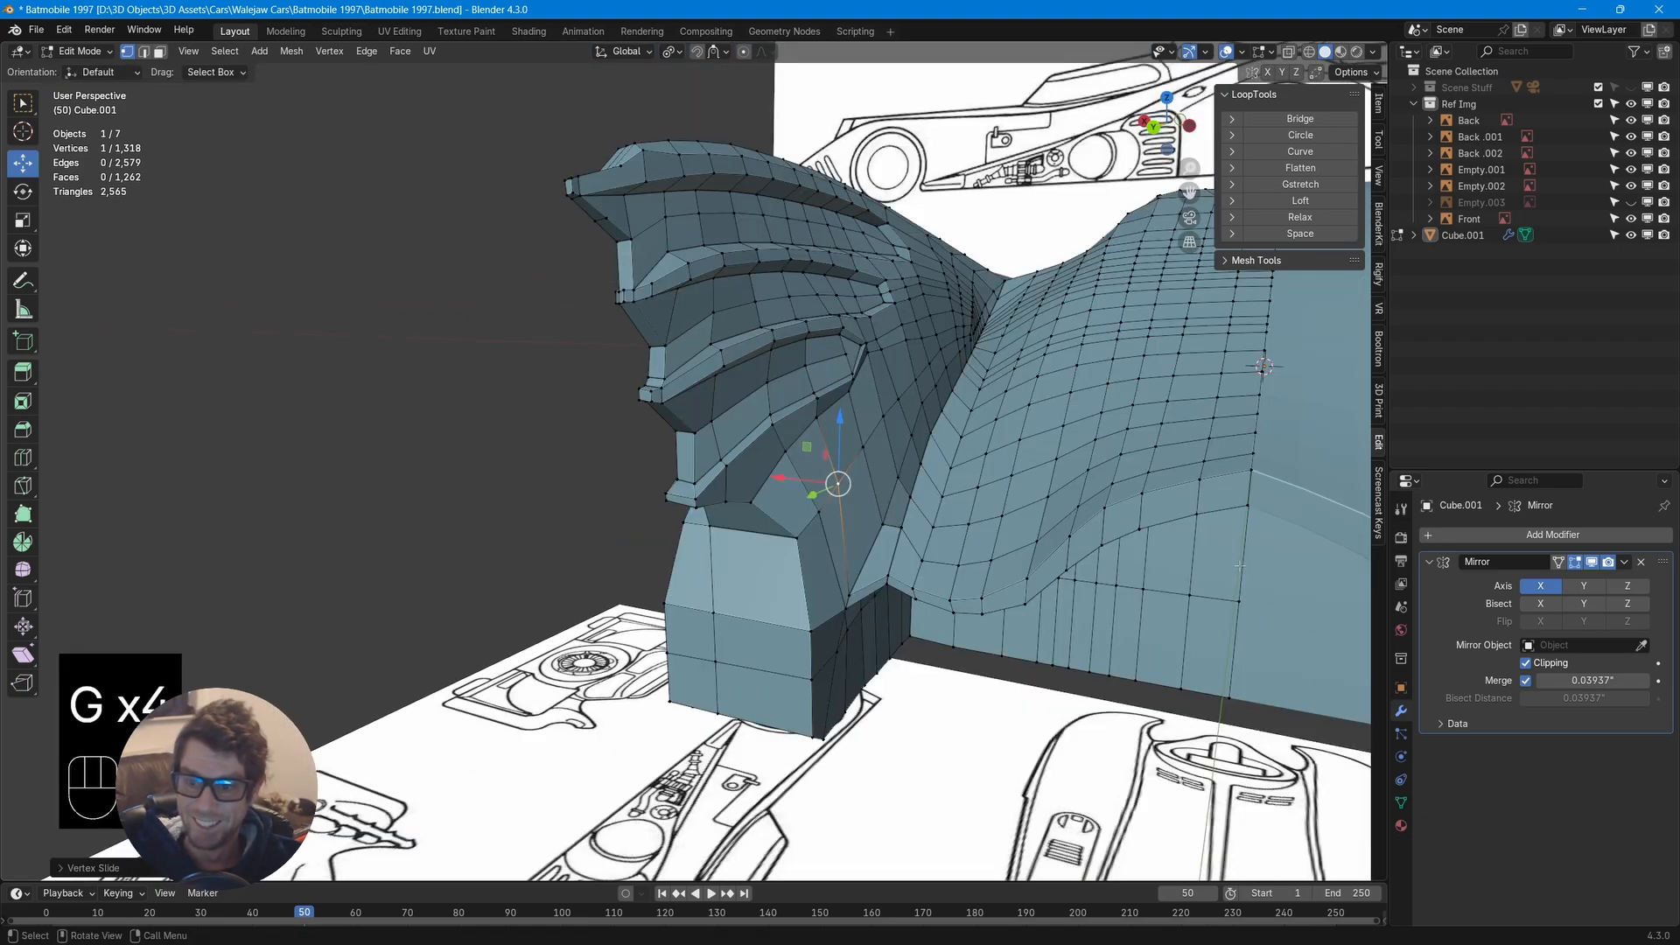
# Vertex-slide two neighbouring vertices along the inner wall of the rear fender to even their spacing
pyautogui.moveTo(1239, 565); pyautogui.dragTo(1006, 525, button='middle')
pyautogui.press('g')
pyautogui.press('g')
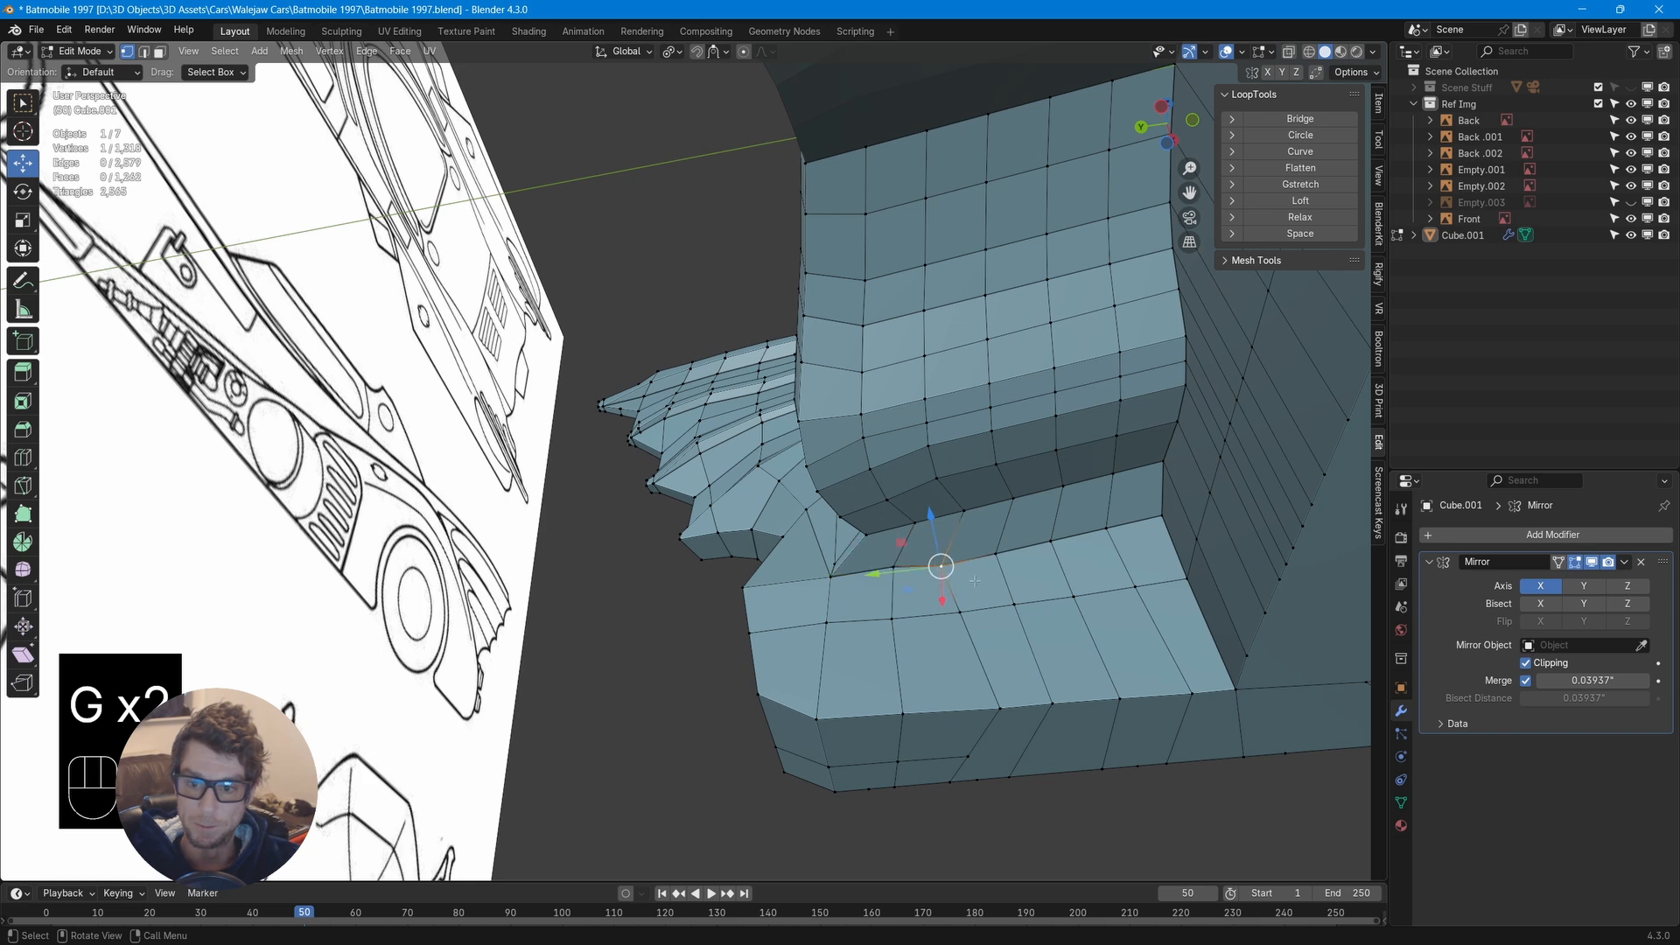
pyautogui.press('g')
pyautogui.press('g')
pyautogui.click(972, 573)
pyautogui.click(999, 557)
pyautogui.press('g')
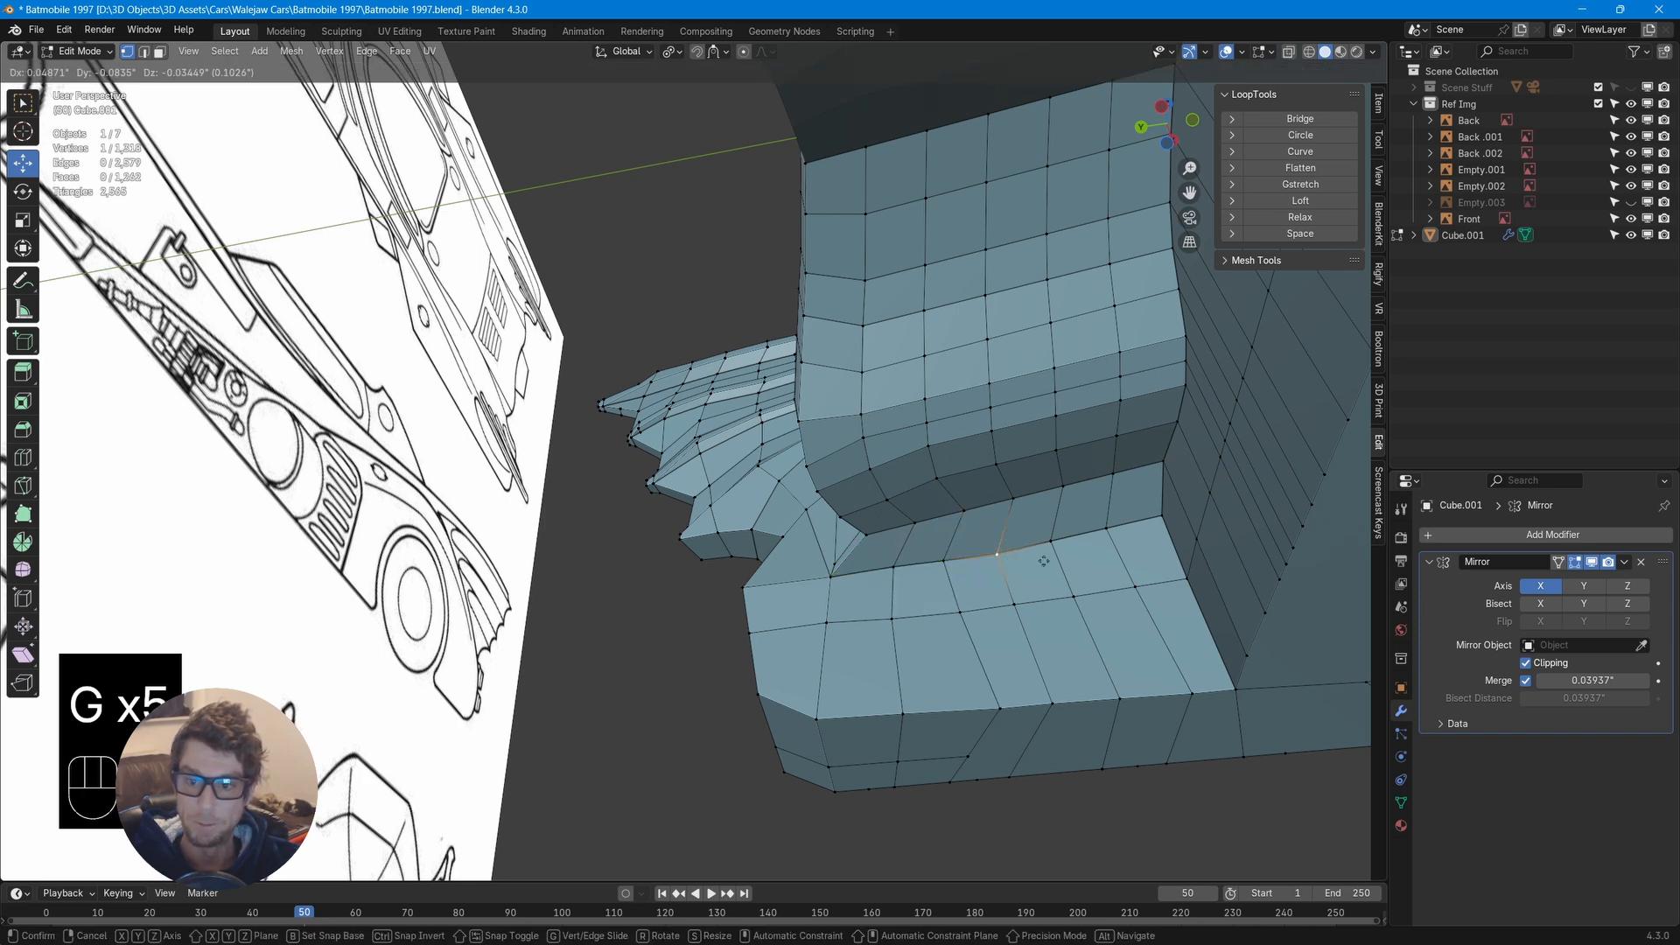
pyautogui.press('g')
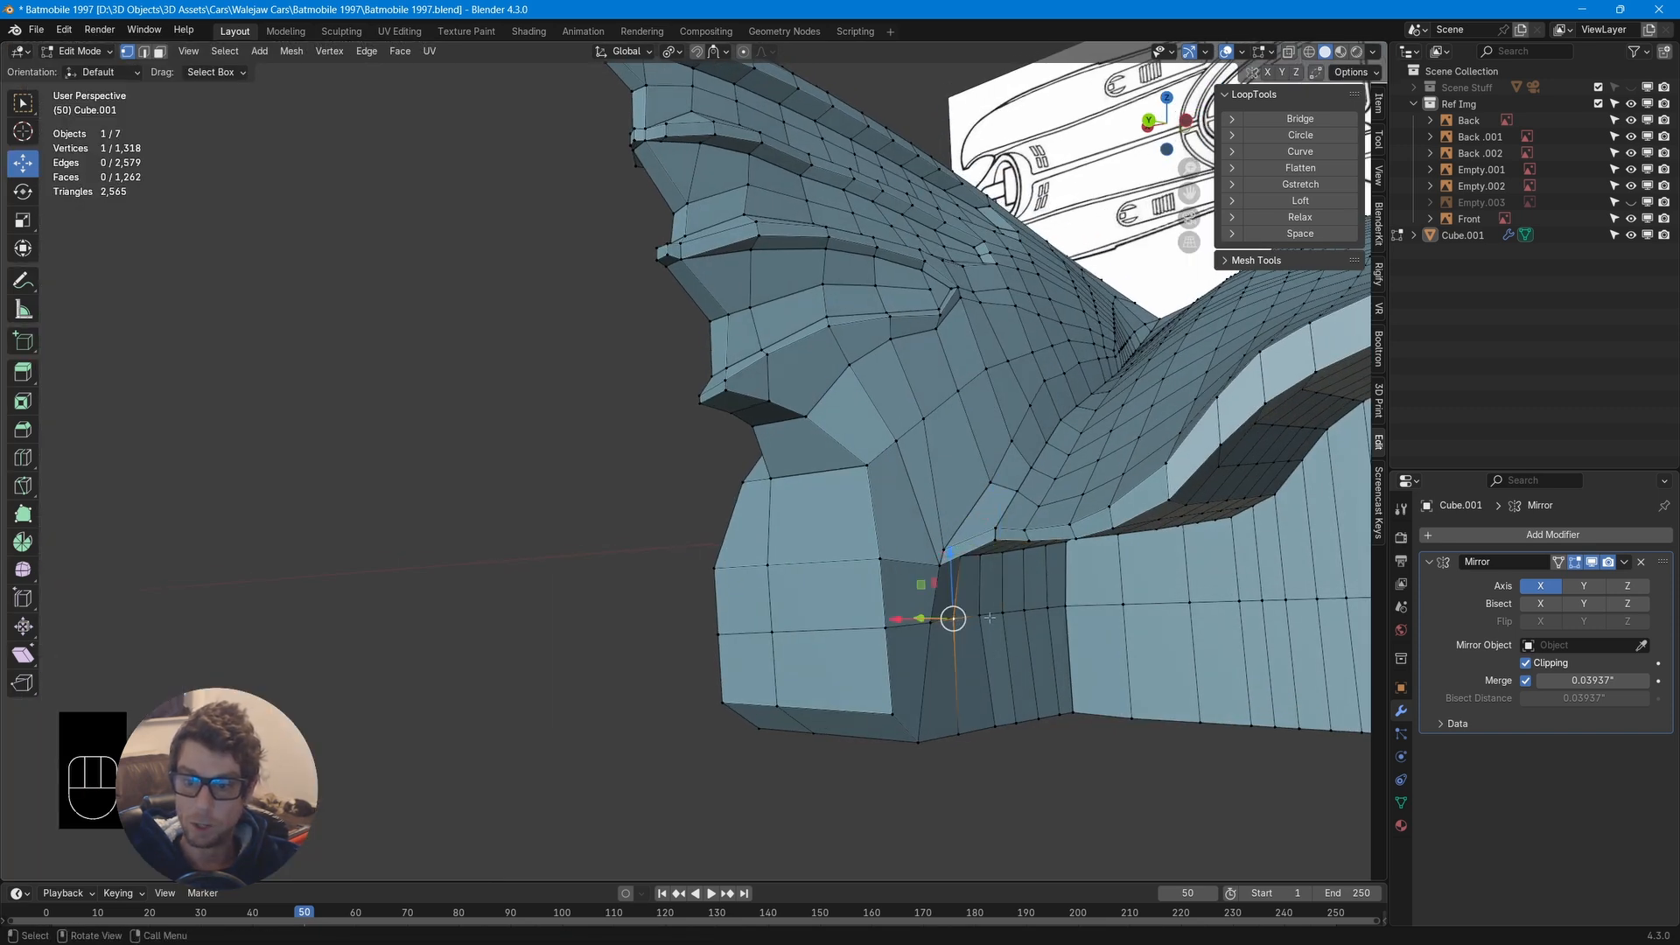
# Move the middle-row vertices on the rear fender's inner wall along the X axis toward the car's centreline
pyautogui.keyDown('shift'); pyautogui.click(954, 616); pyautogui.keyUp('shift')
pyautogui.press('g')
pyautogui.press('x')
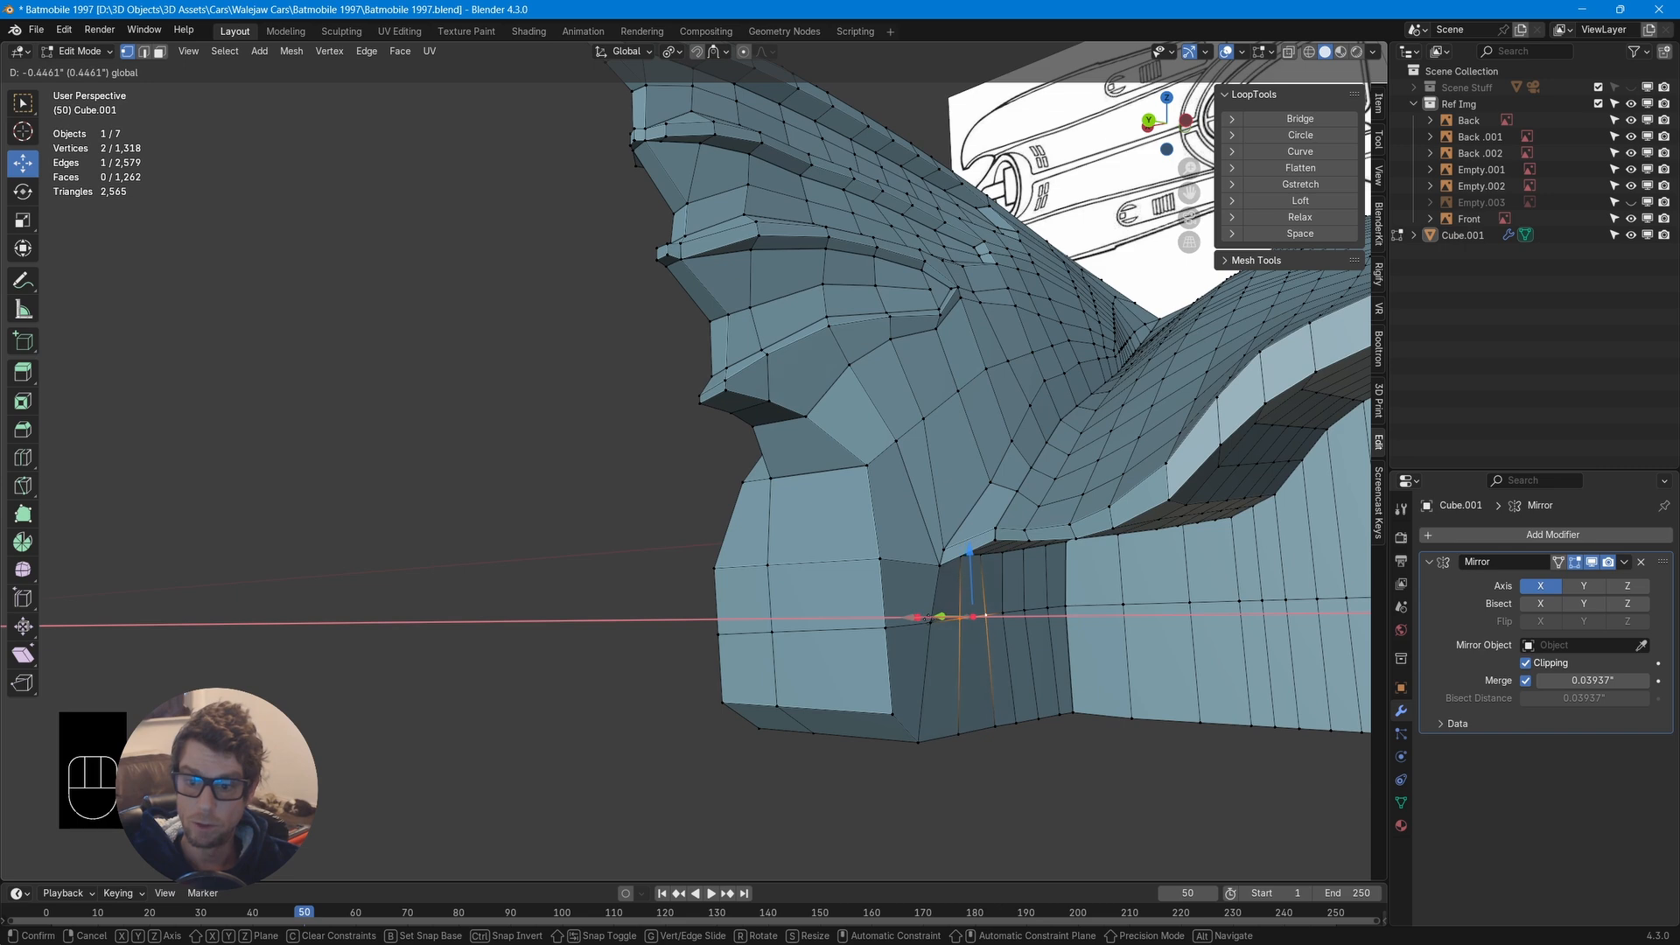
pyautogui.click(929, 618)
pyautogui.click(999, 612)
pyautogui.press('g')
pyautogui.press('x')
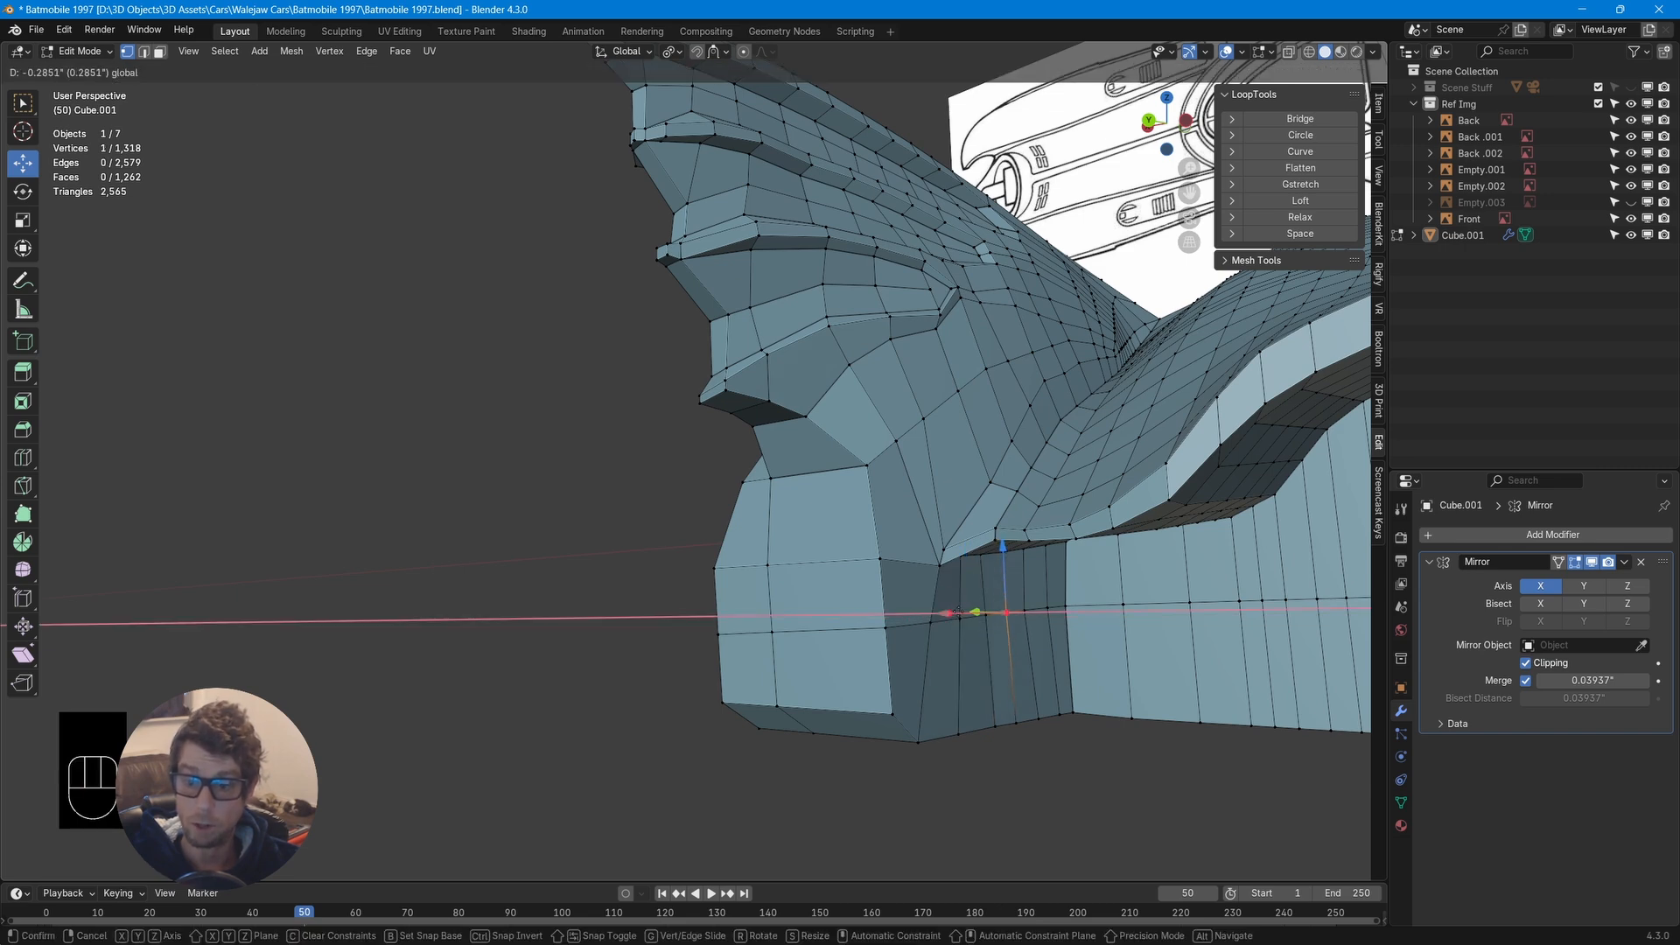
pyautogui.click(1024, 610)
pyautogui.press('g')
pyautogui.press('x')
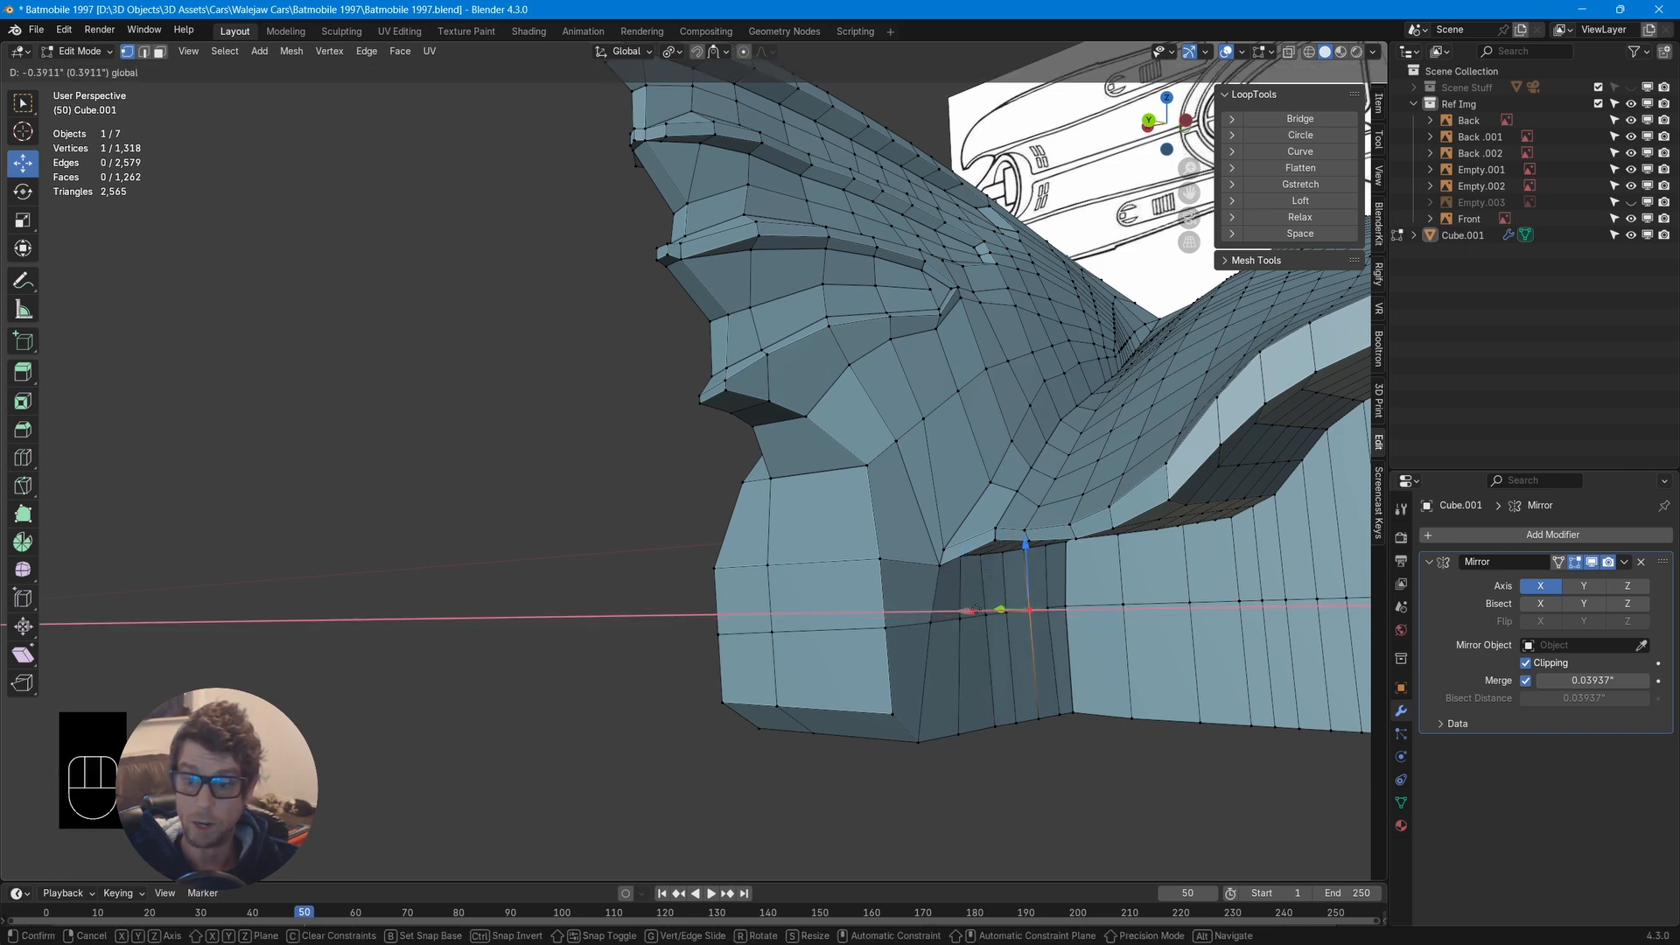
pyautogui.click(972, 610)
# Box-select the whole front part of the body mesh, from the nose back to the cockpit's front
pyautogui.moveTo(972, 610); pyautogui.dragTo(1249, 645, button='middle')
pyautogui.scroll(-6, 941, 612)
pyautogui.keyDown('shift'); pyautogui.moveTo(595, 682); pyautogui.dragTo(1164, 560, button='middle'); pyautogui.keyUp('shift')
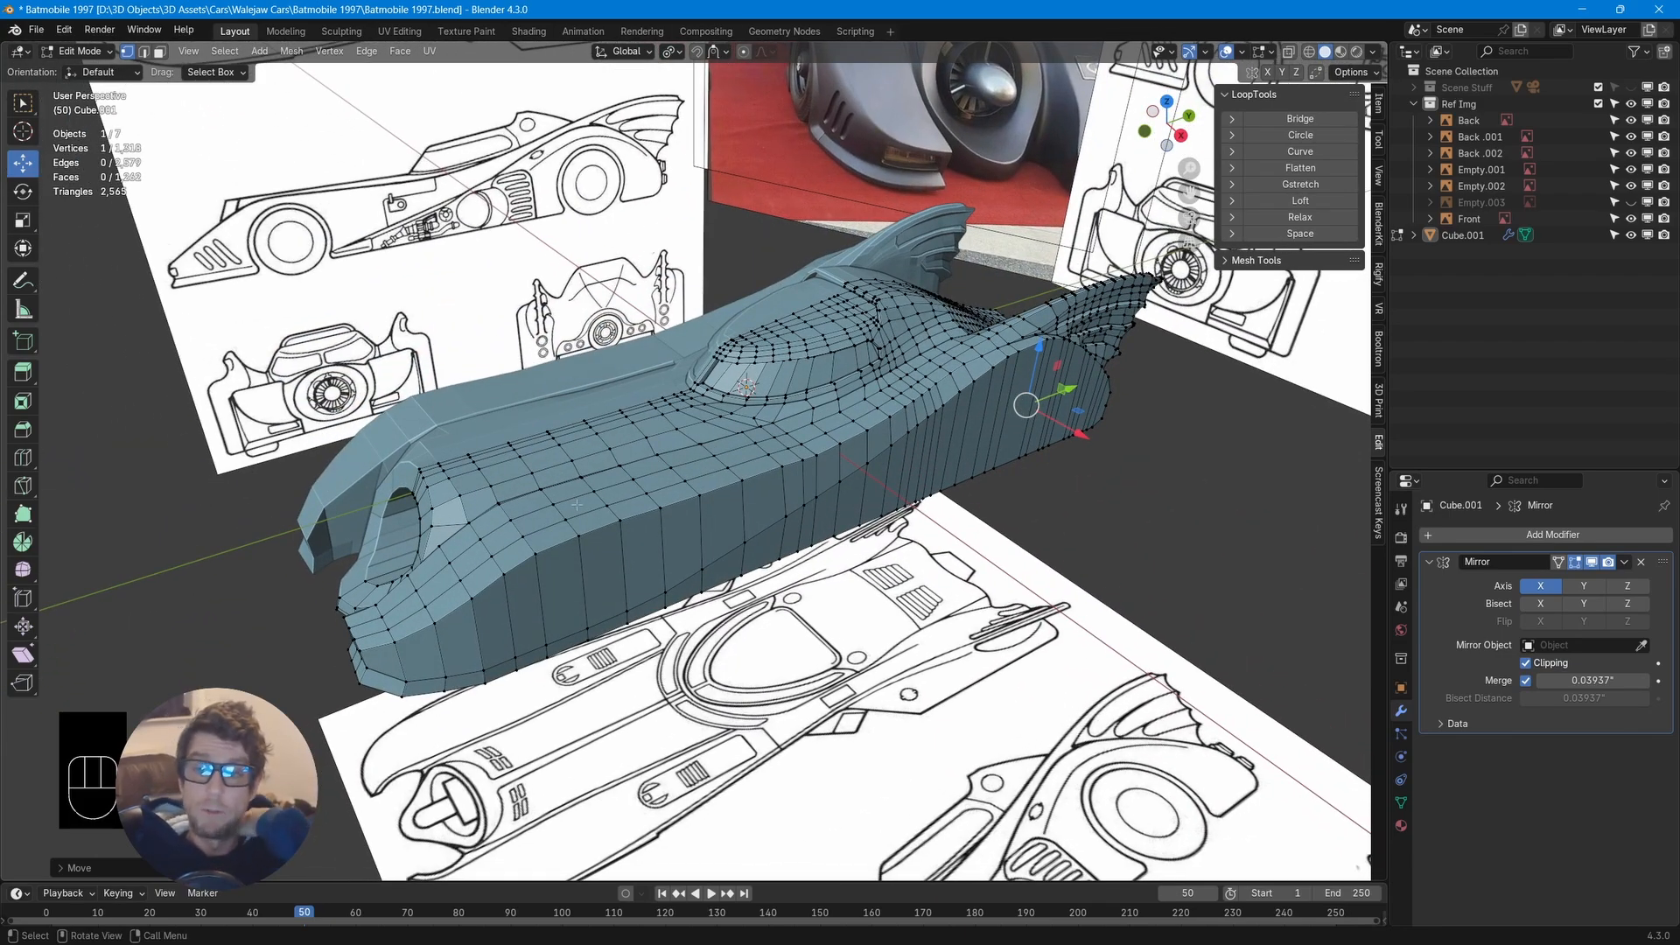
pyautogui.moveTo(156, 324); pyautogui.dragTo(747, 762)
# Examine the selected front section from several angles and compare its shape with the reference photo and blueprint drawings
pyautogui.moveTo(747, 763); pyautogui.dragTo(523, 641, button='middle')
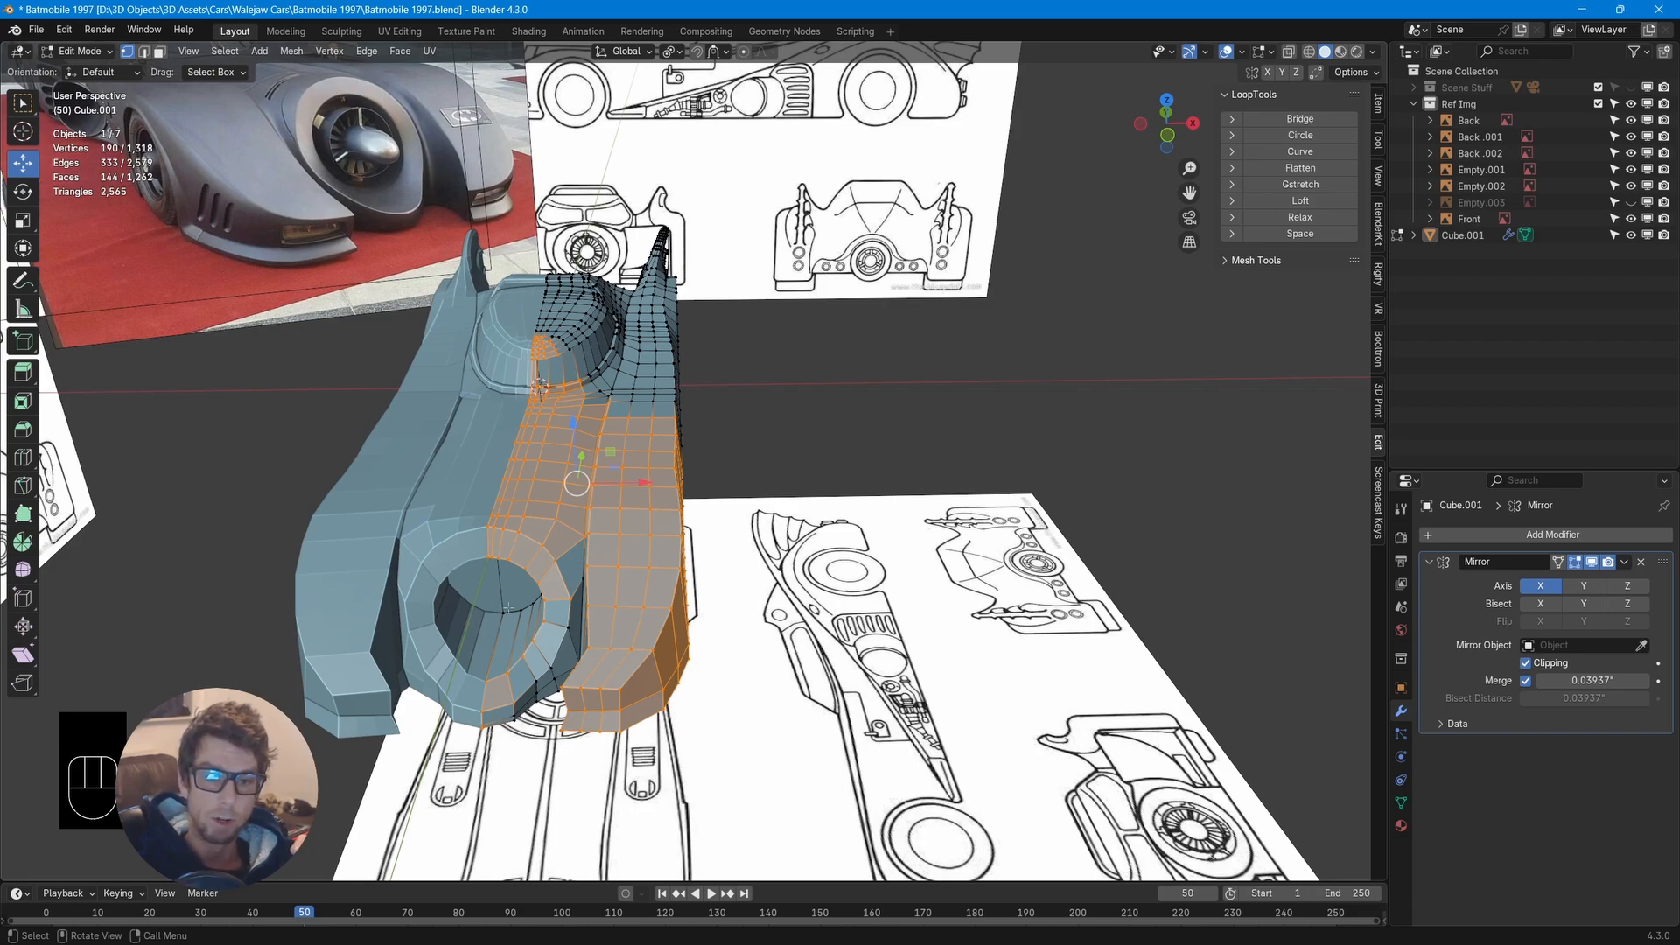
pyautogui.moveTo(508, 607); pyautogui.dragTo(432, 593, button='middle')
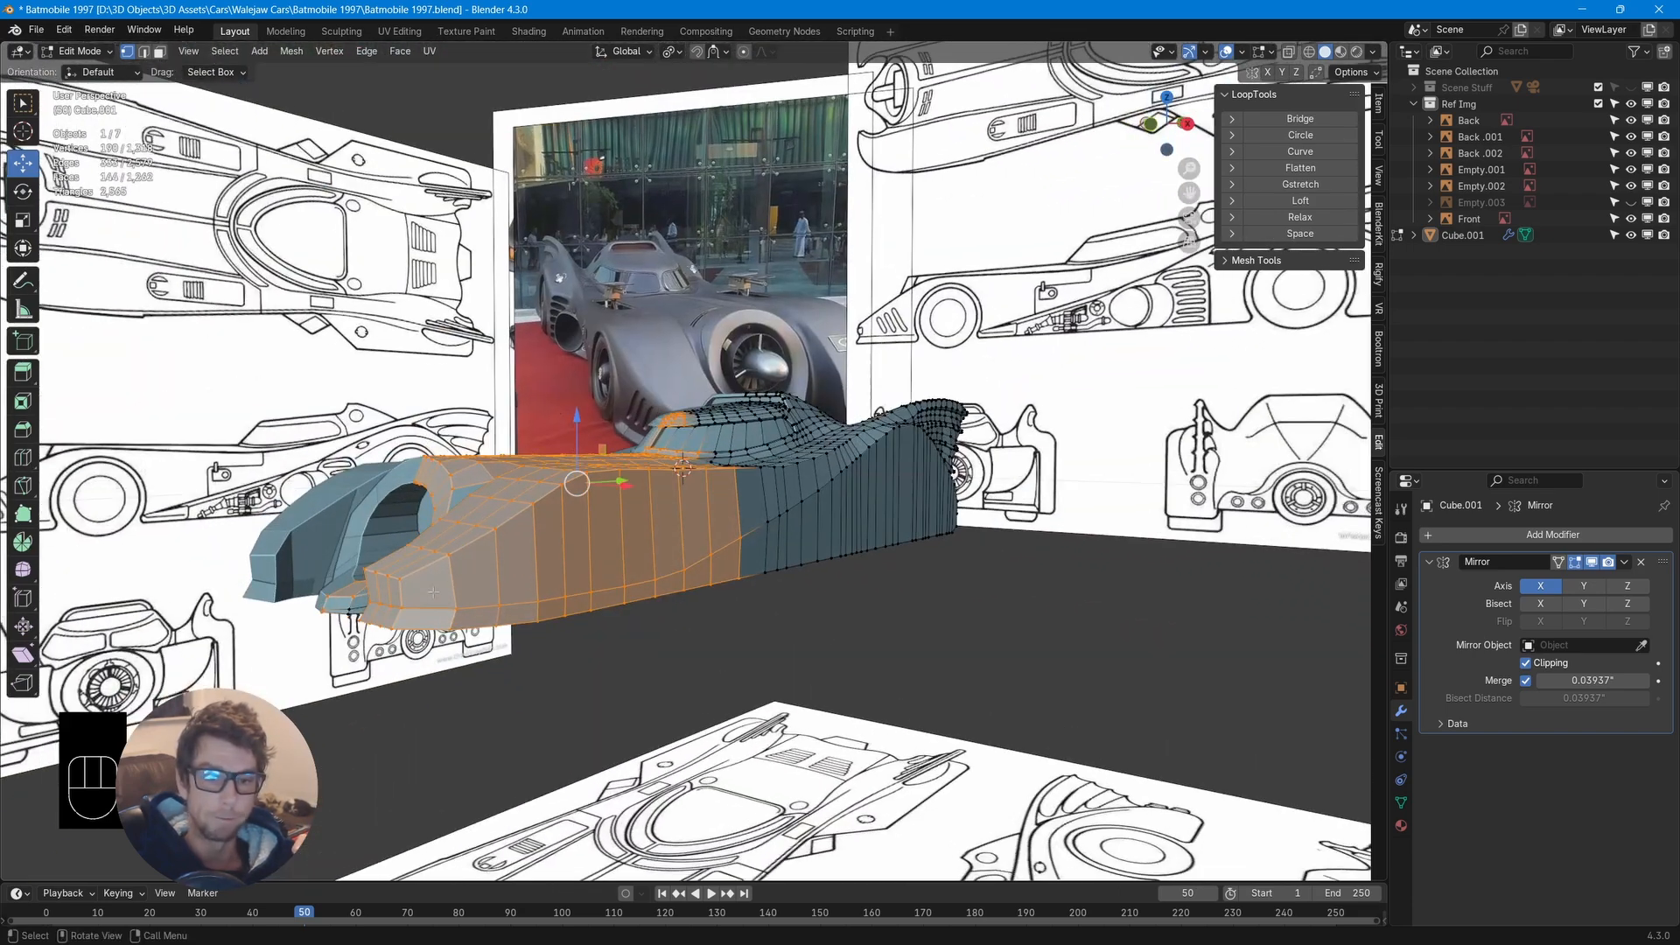
pyautogui.moveTo(577, 482); pyautogui.dragTo(576, 482, button='middle')
pyautogui.moveTo(565, 582); pyautogui.dragTo(352, 550, button='middle')
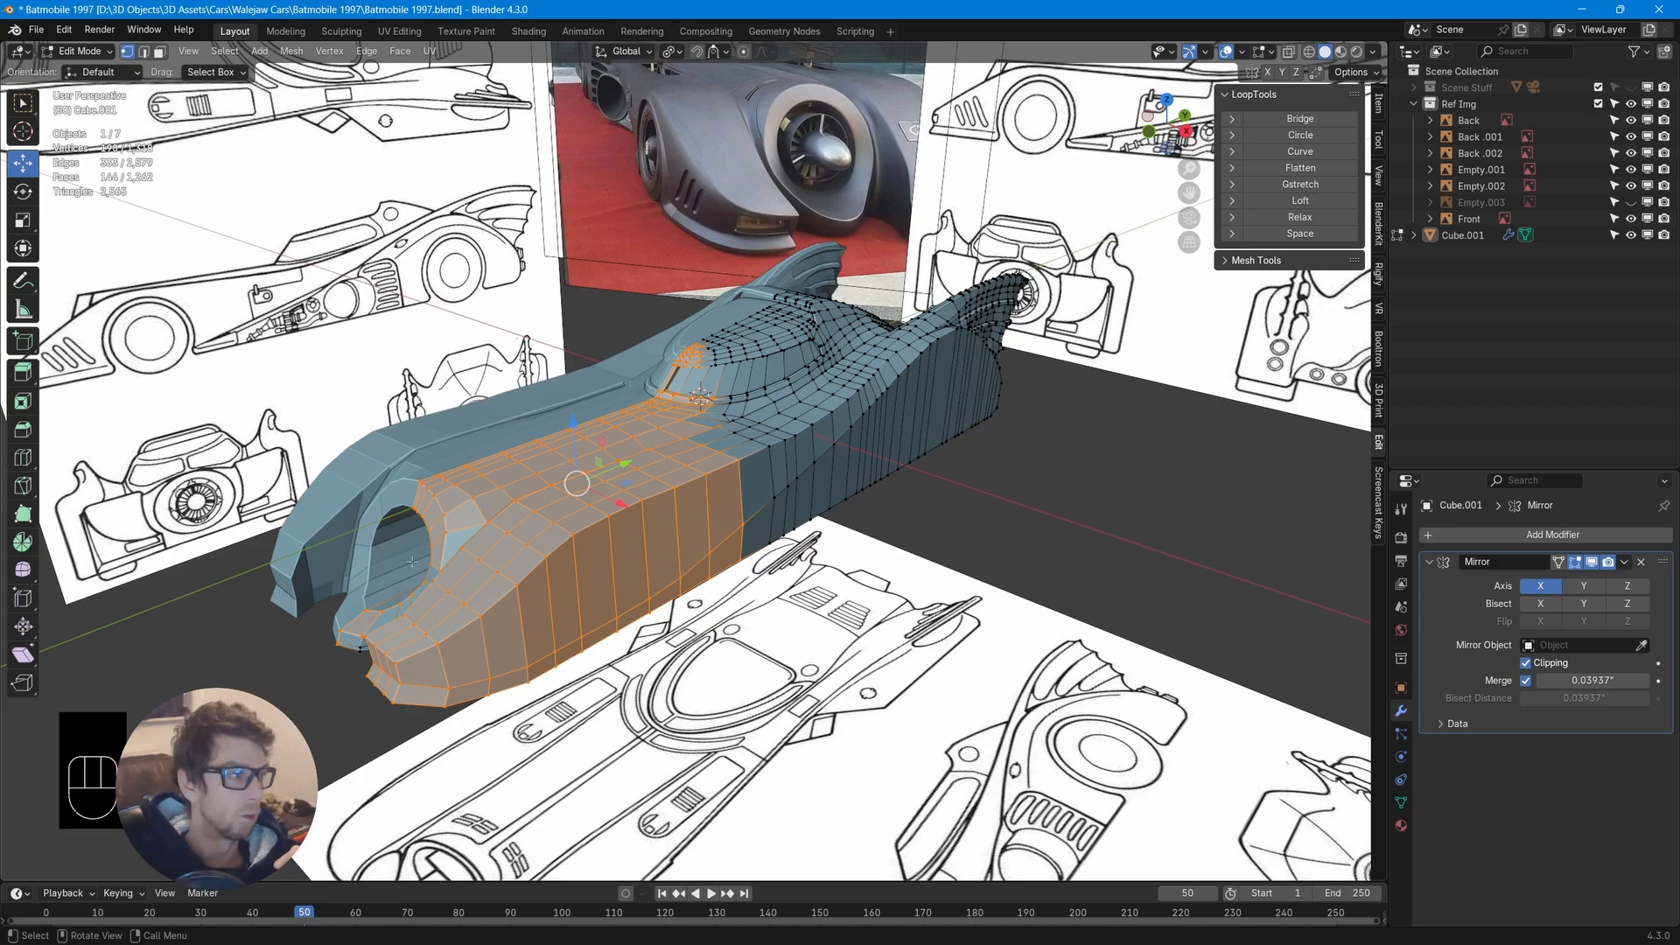
pyautogui.moveTo(471, 588)
pyautogui.mouseDown(button='middle')
pyautogui.moveTo(560, 569)
pyautogui.moveTo(484, 560)
pyautogui.moveTo(551, 569)
pyautogui.moveTo(477, 586)
pyautogui.mouseUp(button='middle')
pyautogui.moveTo(814, 238); pyautogui.dragTo(971, 262, button='middle')
pyautogui.moveTo(632, 500); pyautogui.dragTo(632, 500, button='middle')
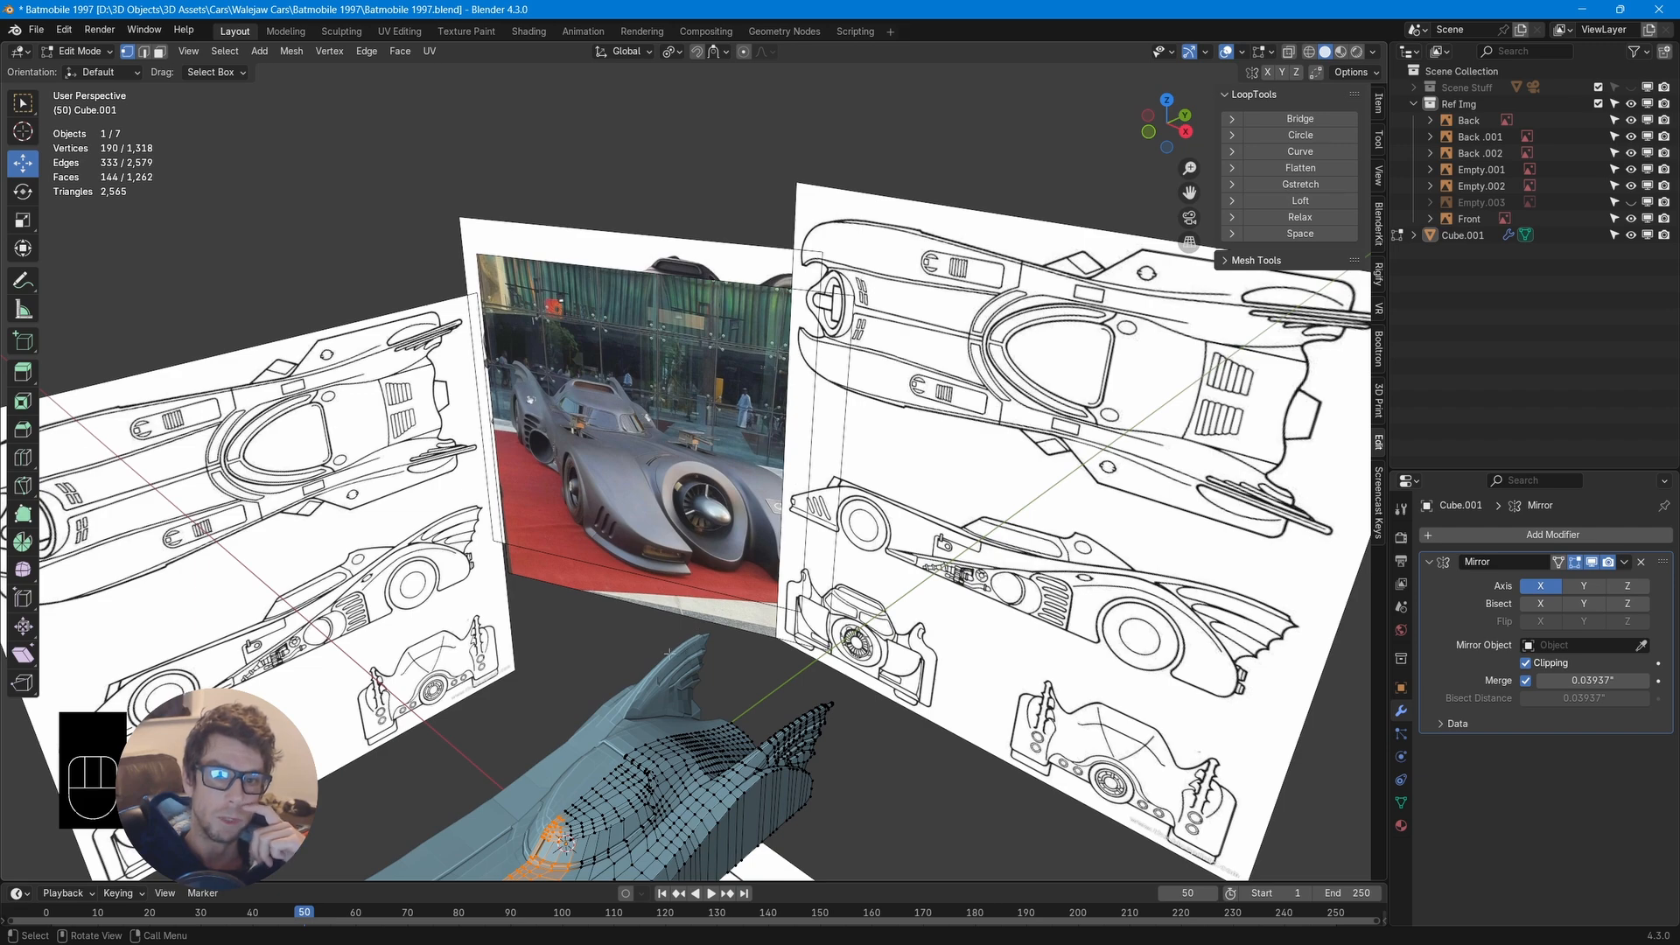
pyautogui.scroll(3, 669, 652)
pyautogui.scroll(6, 593, 360)
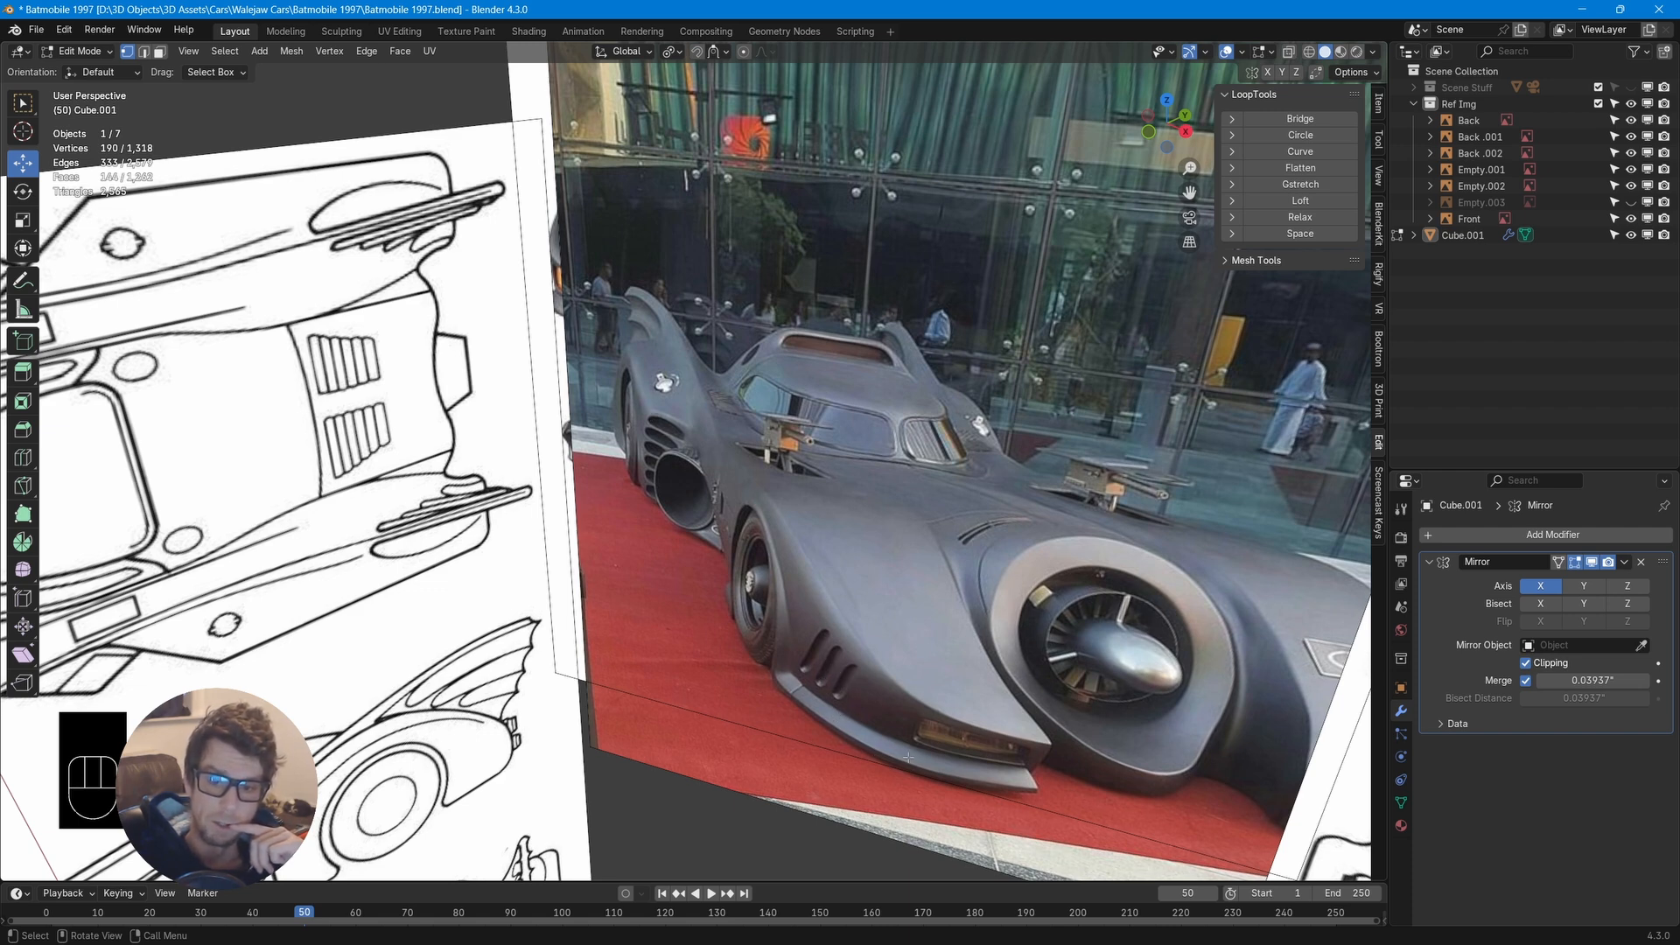
pyautogui.scroll(-3, 1011, 788)
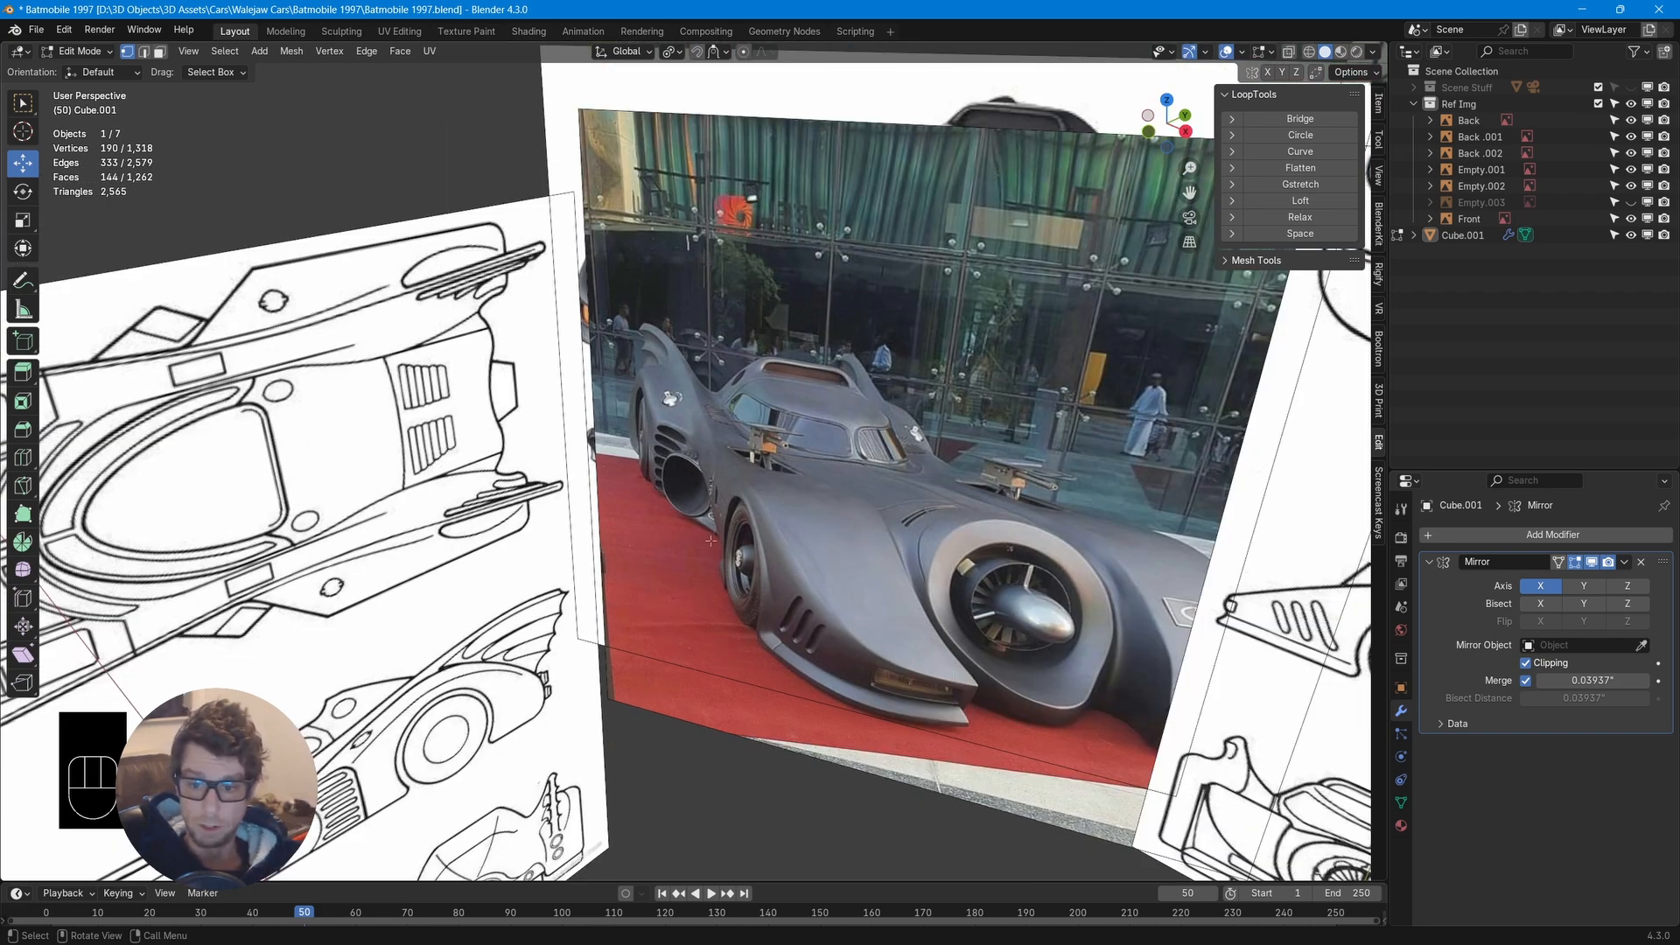
pyautogui.scroll(-7, 808, 658)
pyautogui.moveTo(837, 812); pyautogui.dragTo(862, 545, button='middle')
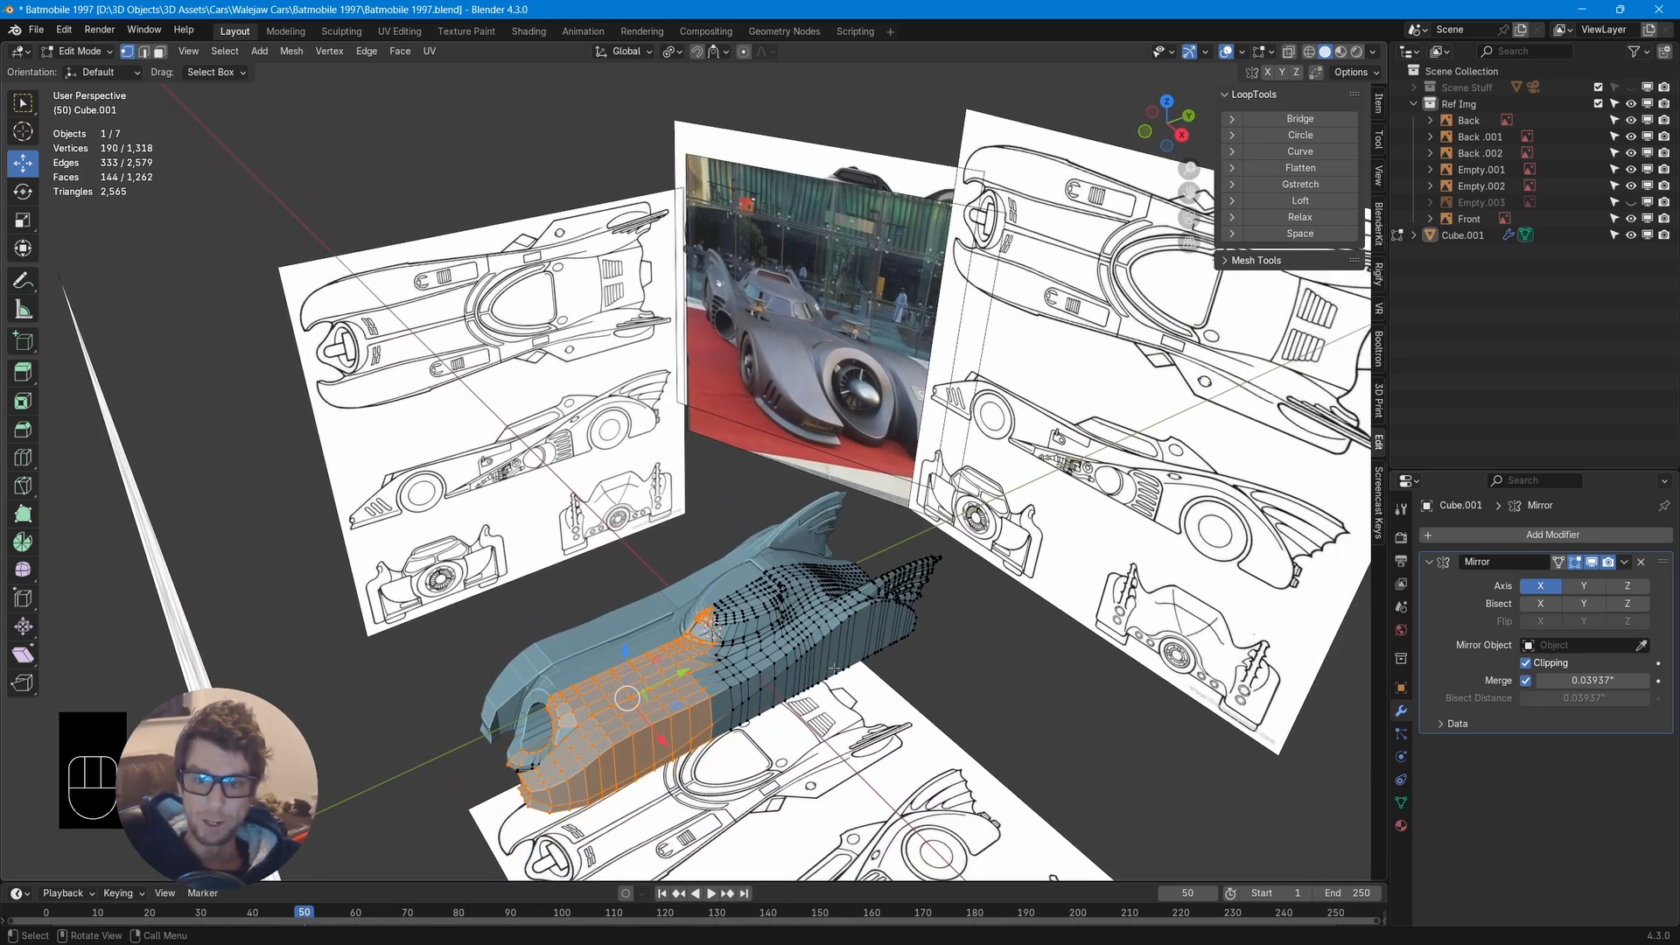
pyautogui.moveTo(864, 629); pyautogui.dragTo(654, 459, button='middle')
pyautogui.scroll(4, 672, 532)
pyautogui.moveTo(672, 532); pyautogui.dragTo(543, 290, button='middle')
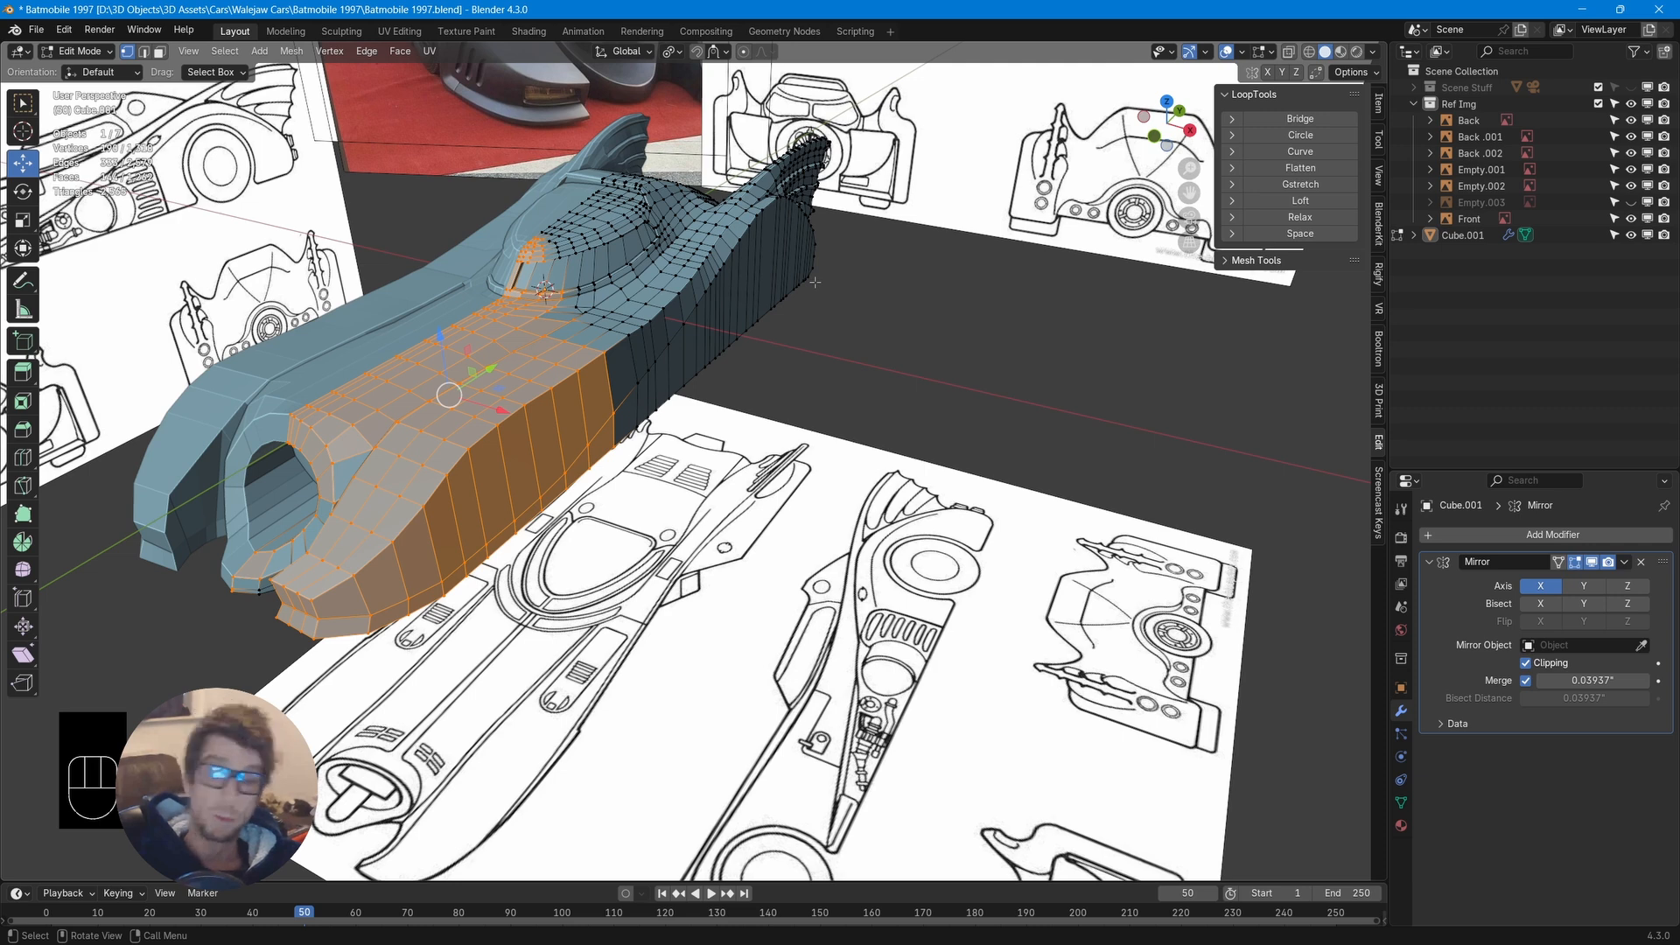